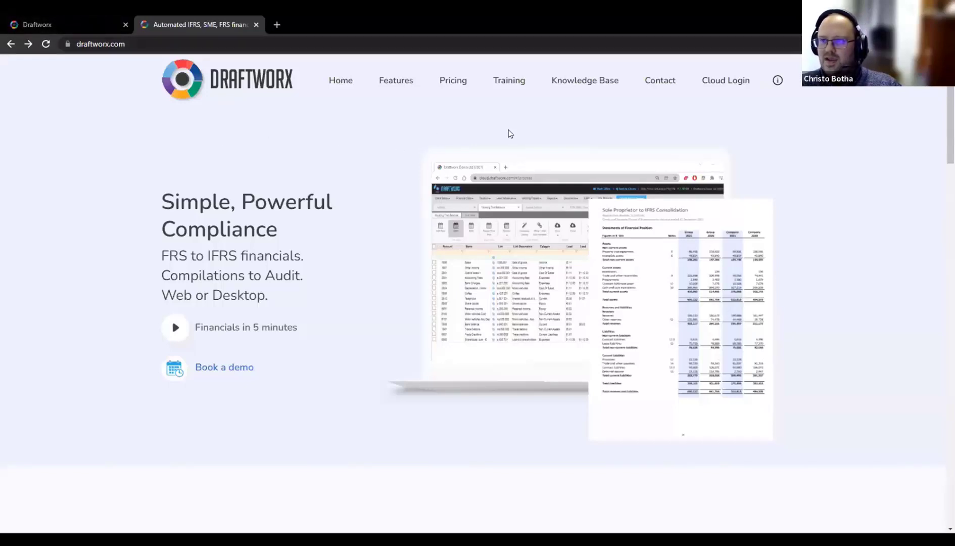
Open the cloud sign-up form from the website and enter "New company" as the practice name
{"action": "mouse_move", "coordinate": [698, 93]}
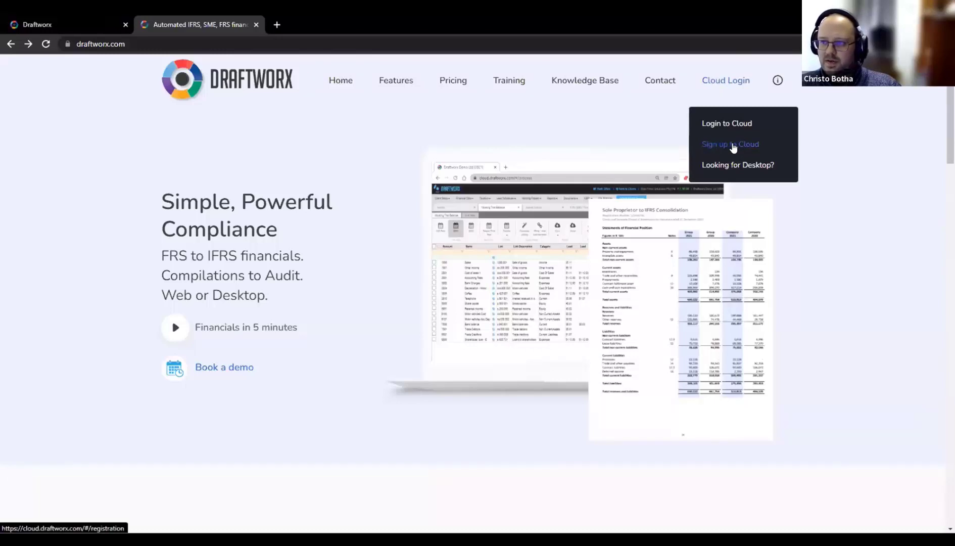
{"action": "left_click", "coordinate": [732, 146]}
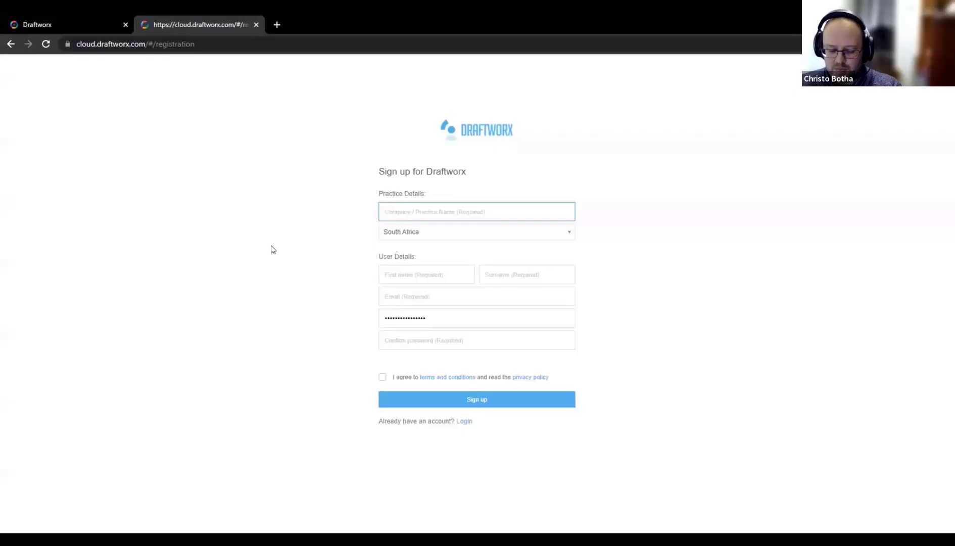
{"action": "key", "text": "Tab"}
{"action": "key", "text": "ctrl+v"}
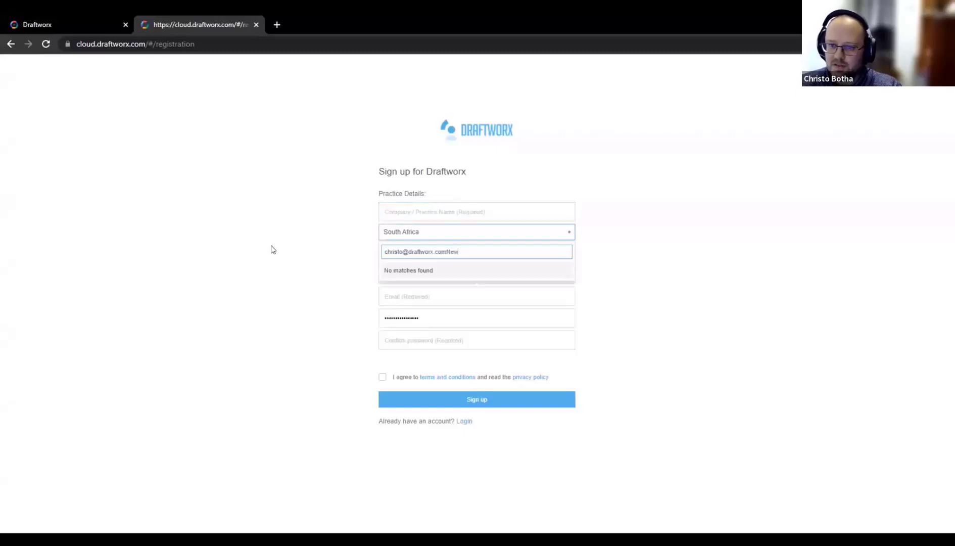
{"action": "key", "text": "Escape"}
{"action": "left_click", "coordinate": [427, 208]}
{"action": "type", "text": "N"}
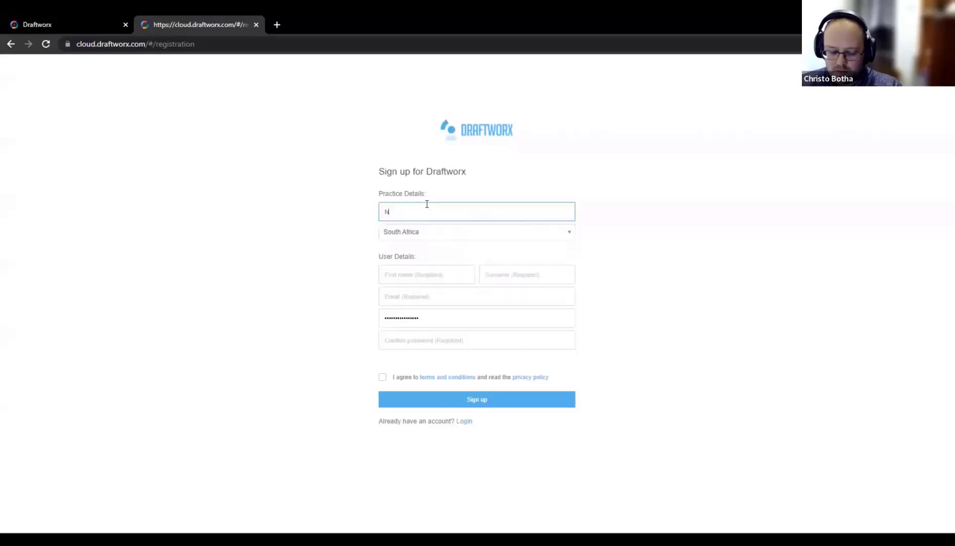
{"action": "type", "text": "ew company"}
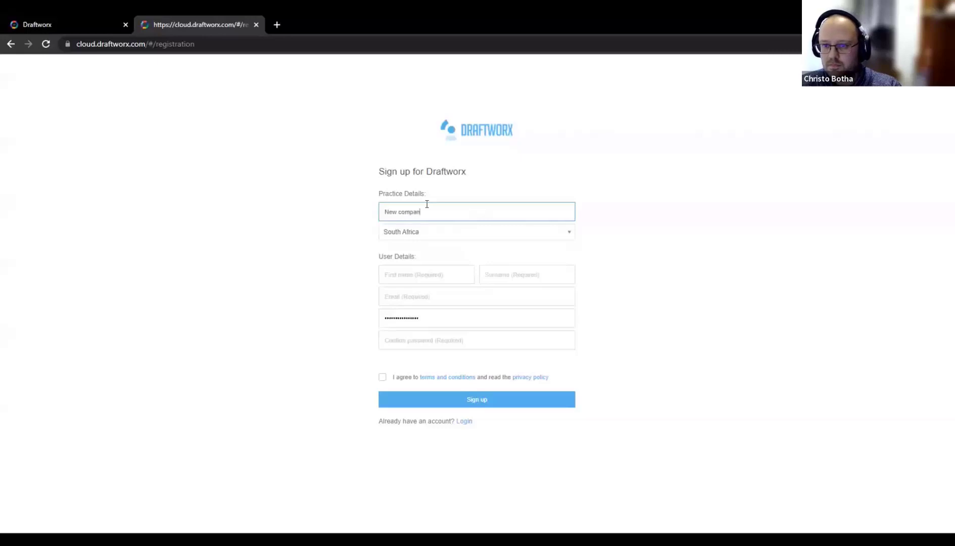
Look through the country choices and the required user details on the sign-up form
{"action": "left_click", "coordinate": [561, 238]}
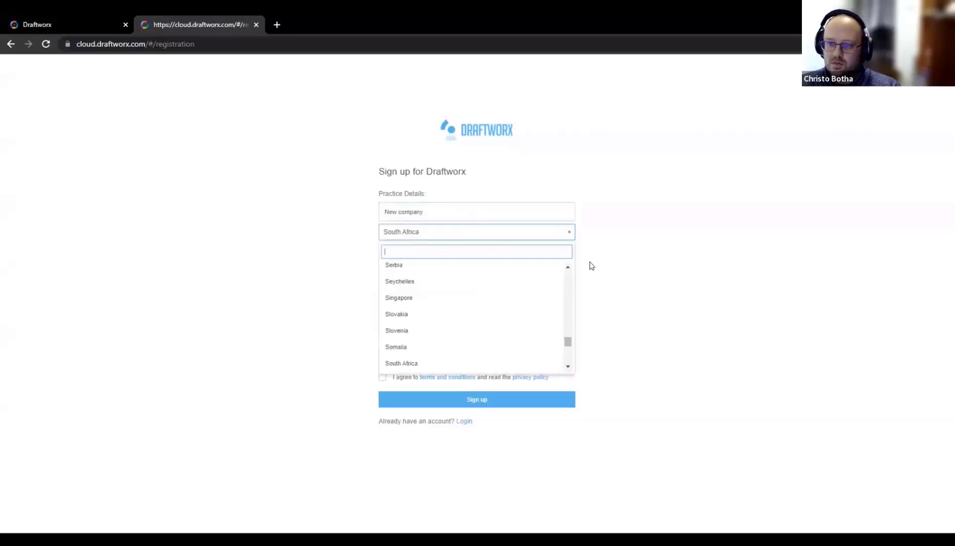
{"action": "key", "text": "Escape"}
{"action": "left_click", "coordinate": [409, 281]}
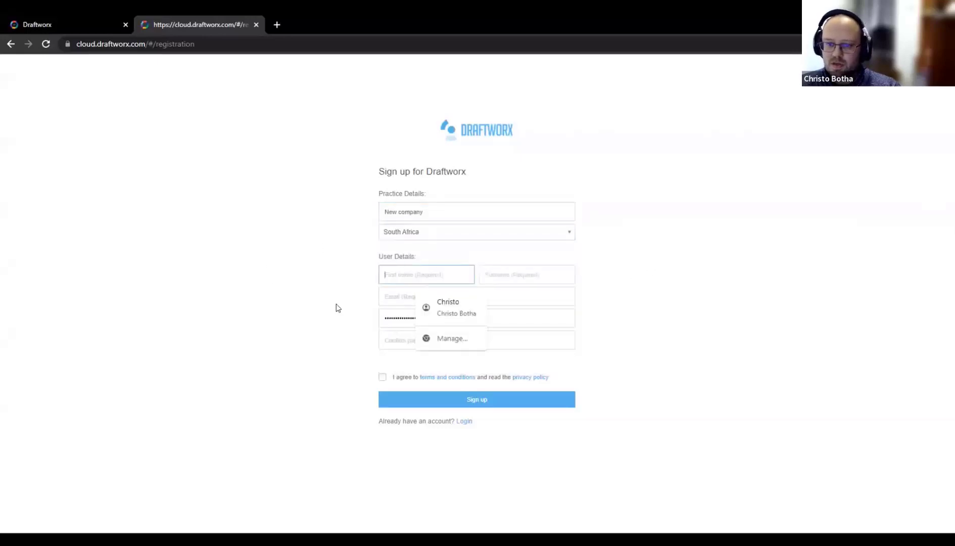
{"action": "key", "text": "Tab"}
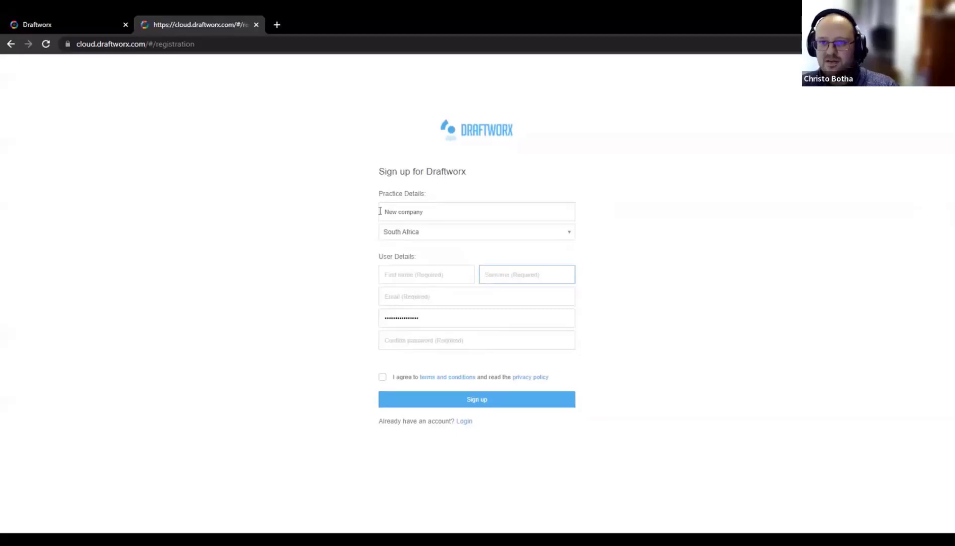
{"action": "left_click", "coordinate": [309, 192]}
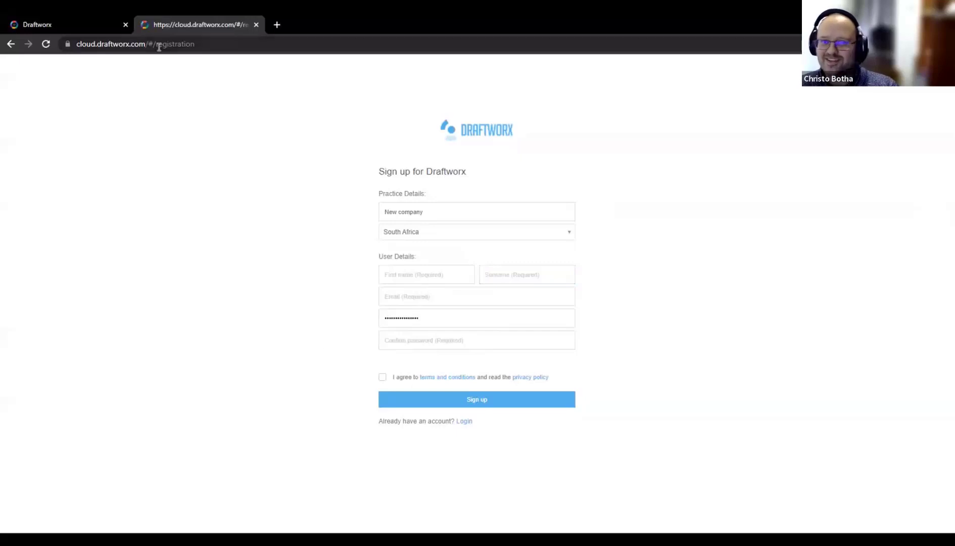
{"action": "double_click", "coordinate": [351, 161]}
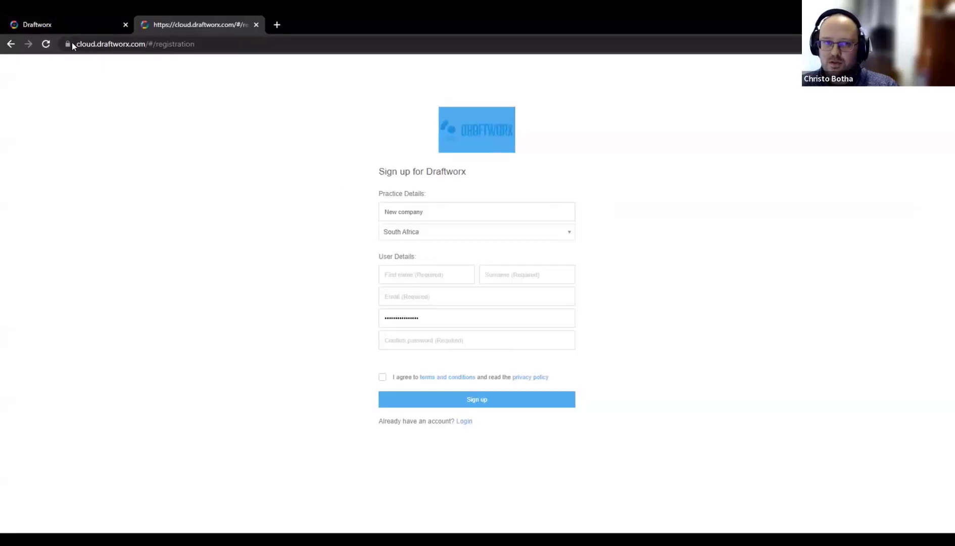
Go back to the Draftworx home page, open the cloud login, and log out of the account already signed in
{"action": "left_click", "coordinate": [10, 43]}
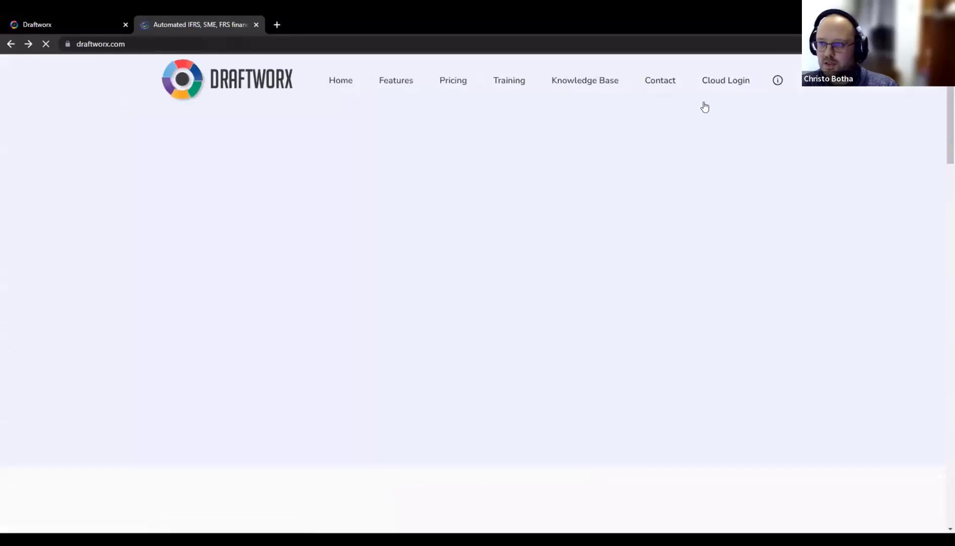
{"action": "mouse_move", "coordinate": [739, 77]}
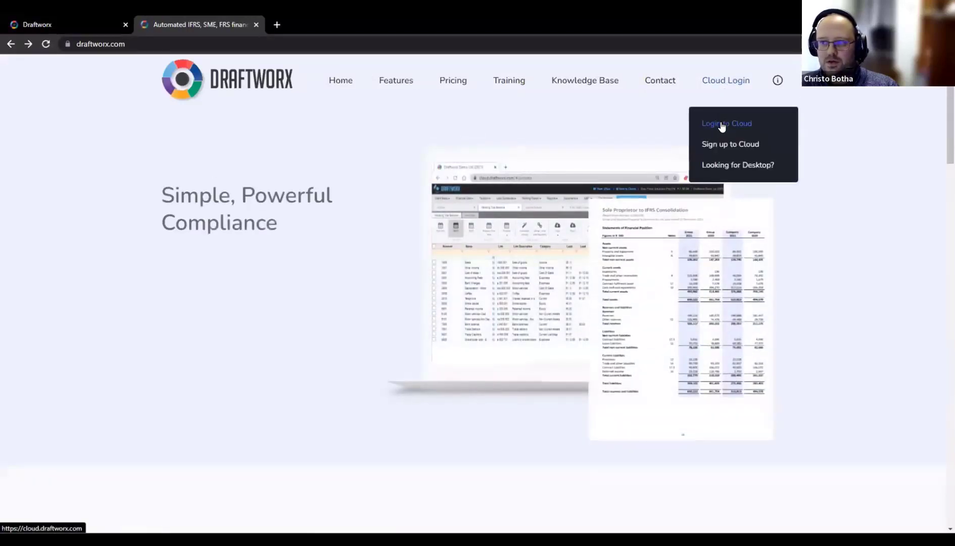
{"action": "left_click", "coordinate": [718, 121]}
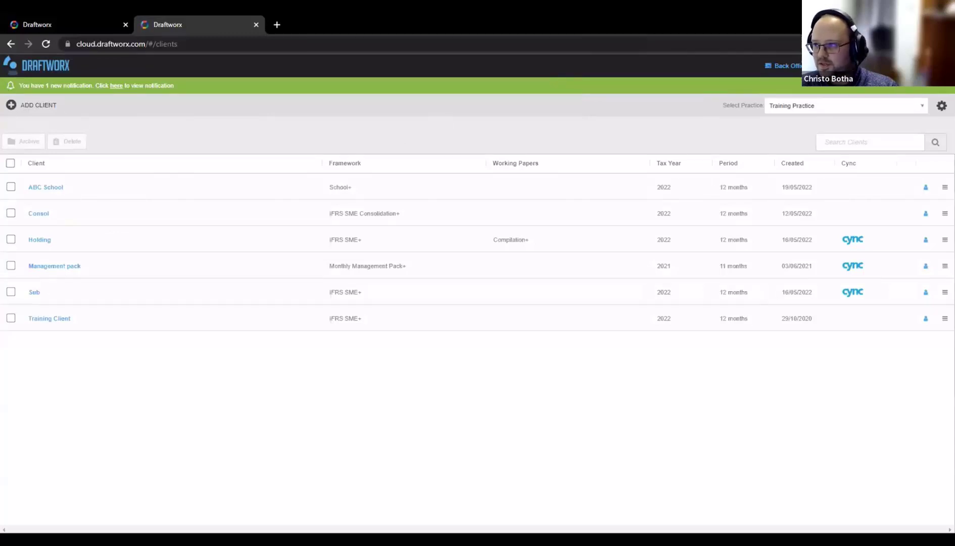
{"action": "left_click", "coordinate": [925, 66]}
{"action": "left_click", "coordinate": [887, 123]}
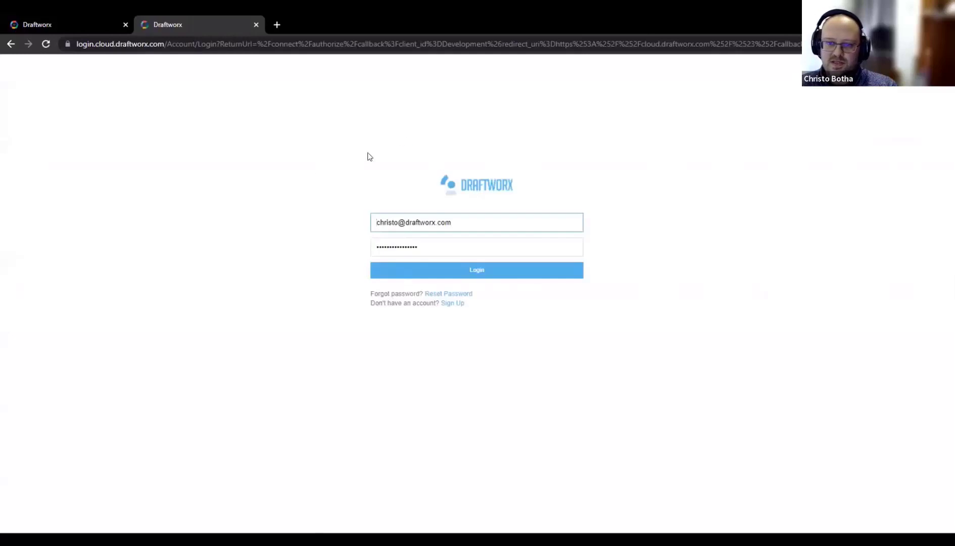
Log in with the prefilled account credentials and close the older Draftworx browser tab
{"action": "left_click", "coordinate": [498, 222]}
{"action": "left_click_drag", "start_coordinate": [498, 222], "coordinate": [274, 234]}
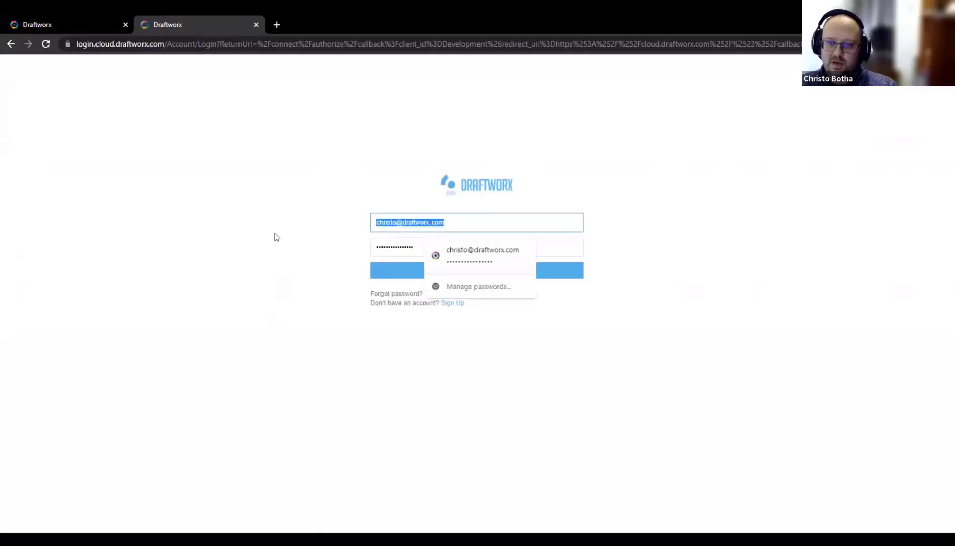
{"action": "left_click", "coordinate": [274, 234]}
{"action": "left_click", "coordinate": [456, 245]}
{"action": "left_click", "coordinate": [108, 247]}
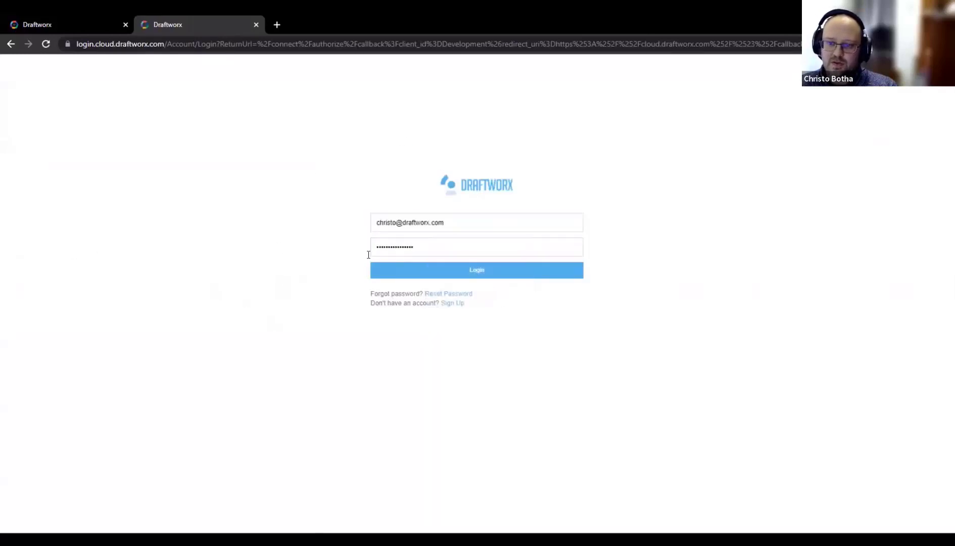
{"action": "left_click", "coordinate": [407, 275]}
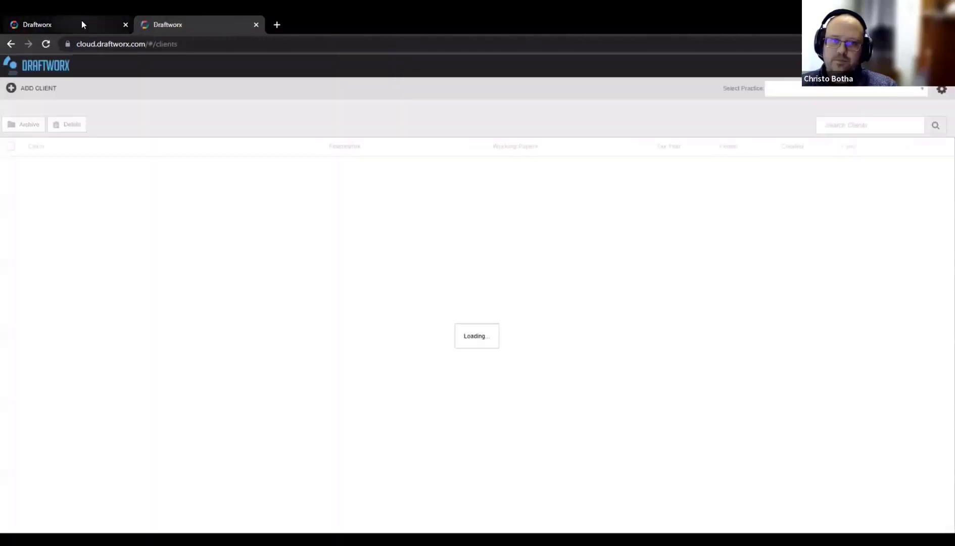
{"action": "left_click", "coordinate": [126, 24]}
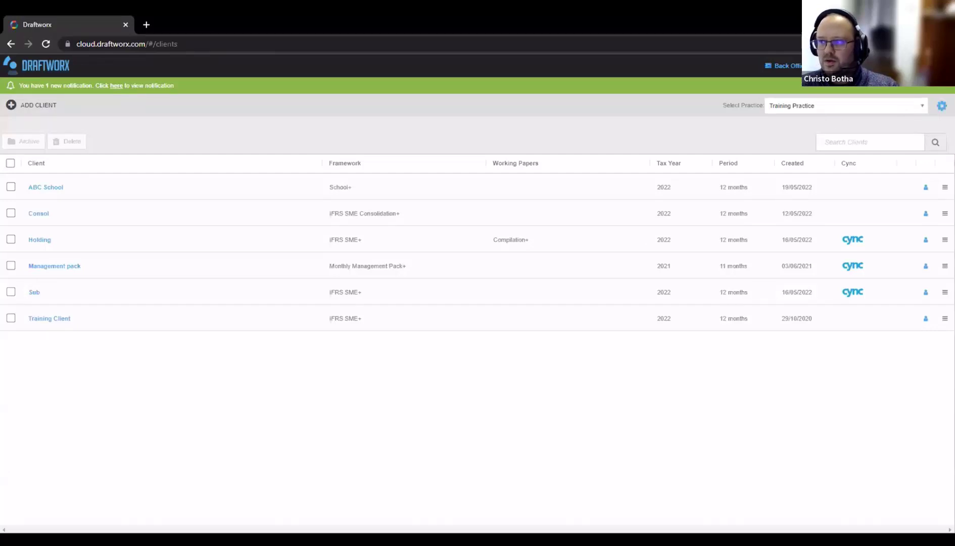
Open the Practice Settings to review the billing information, and view the voucher redemption form before cancelling it
{"action": "left_click", "coordinate": [941, 105]}
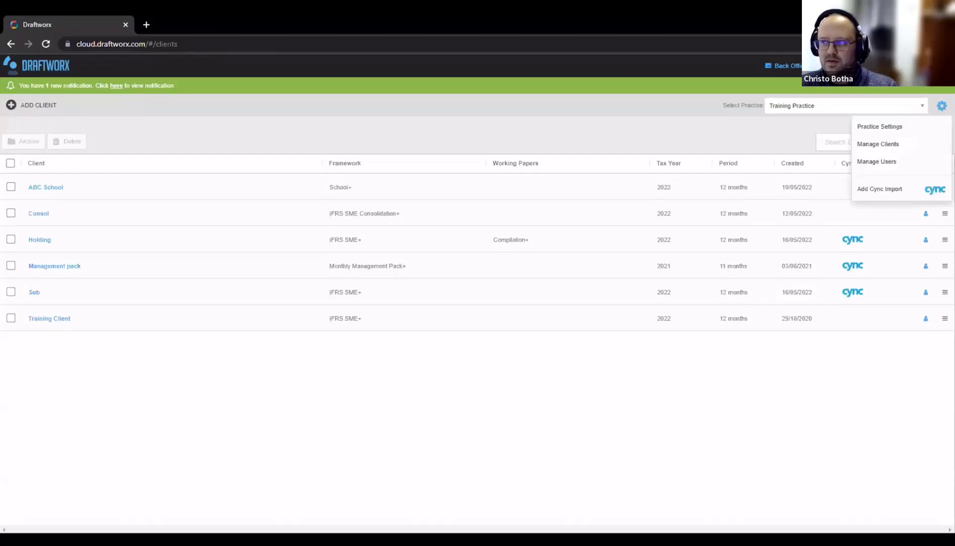
{"action": "left_click", "coordinate": [886, 129]}
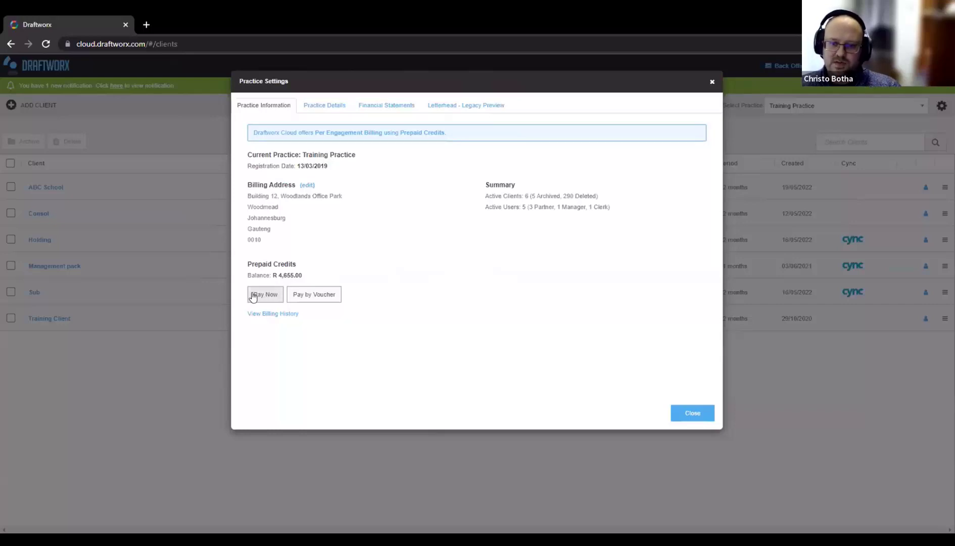
{"action": "left_click", "coordinate": [329, 296]}
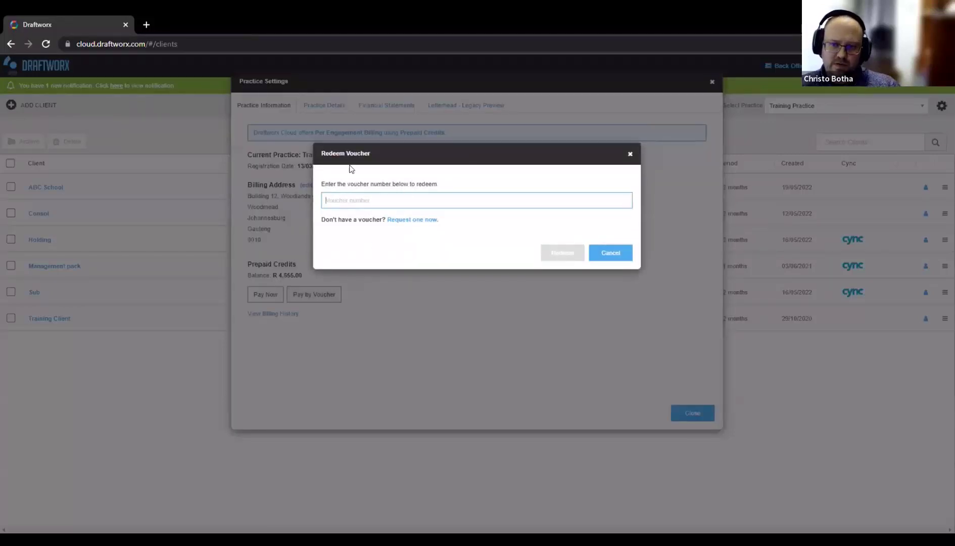
{"action": "left_click", "coordinate": [612, 254]}
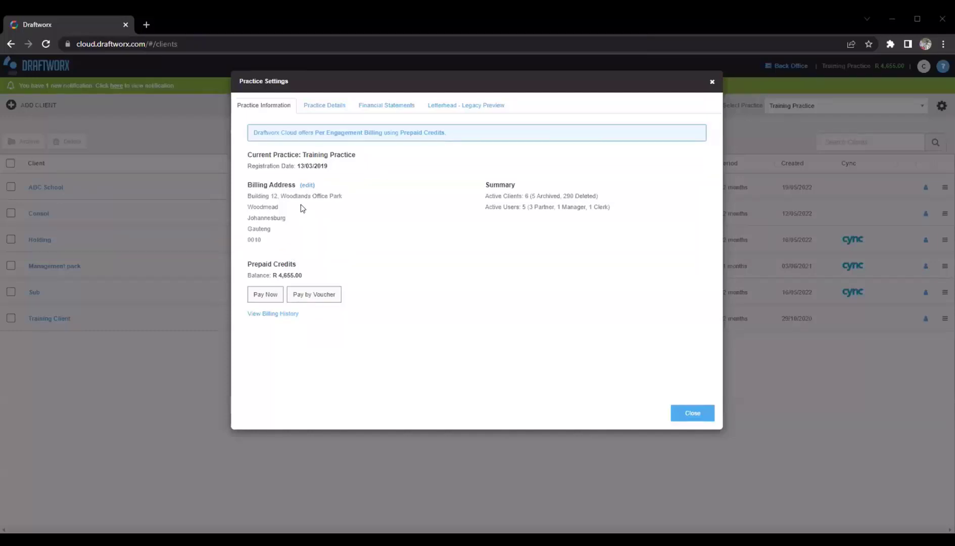
Review the practice details, financial statement font and legacy letterhead settings, and close Practice Settings
{"action": "left_click", "coordinate": [313, 105]}
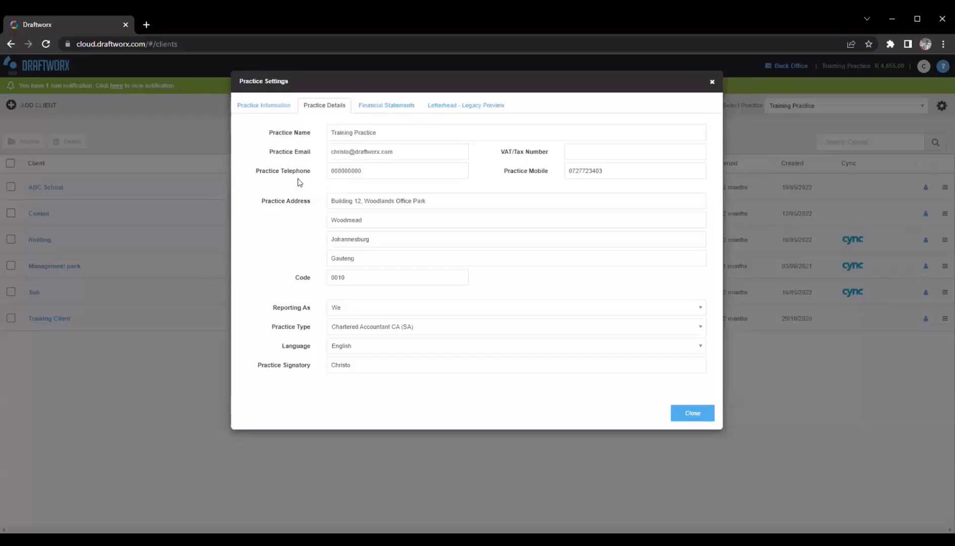
{"action": "left_click", "coordinate": [374, 106]}
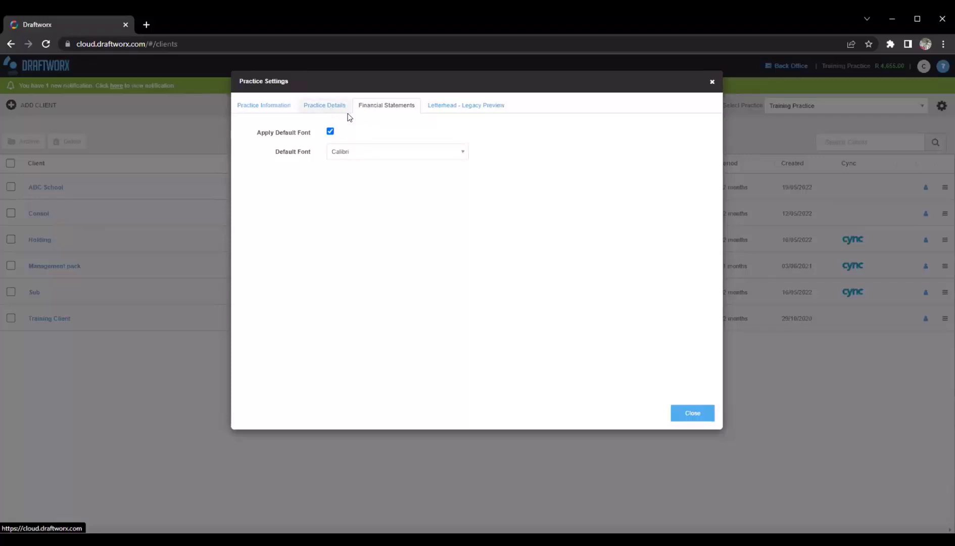
{"action": "left_click", "coordinate": [451, 107]}
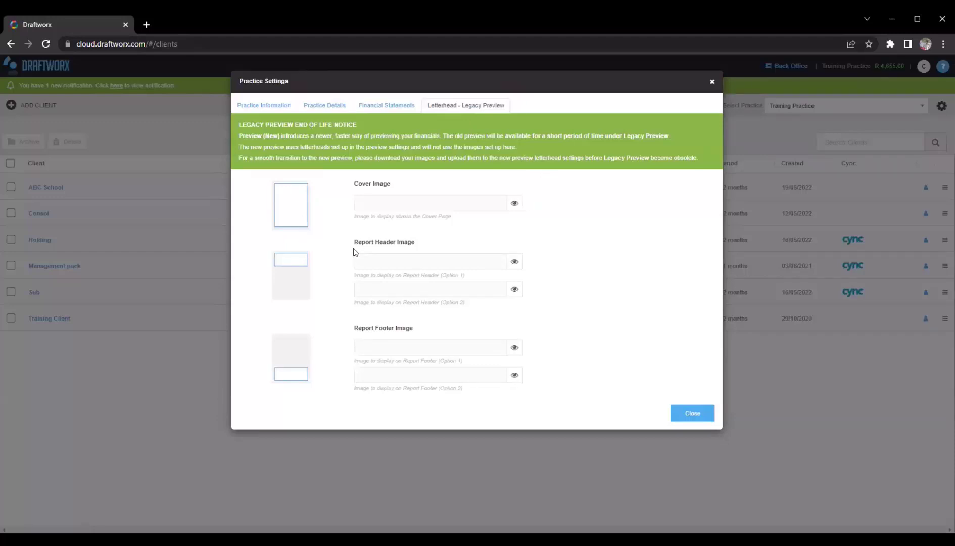
{"action": "left_click", "coordinate": [712, 83]}
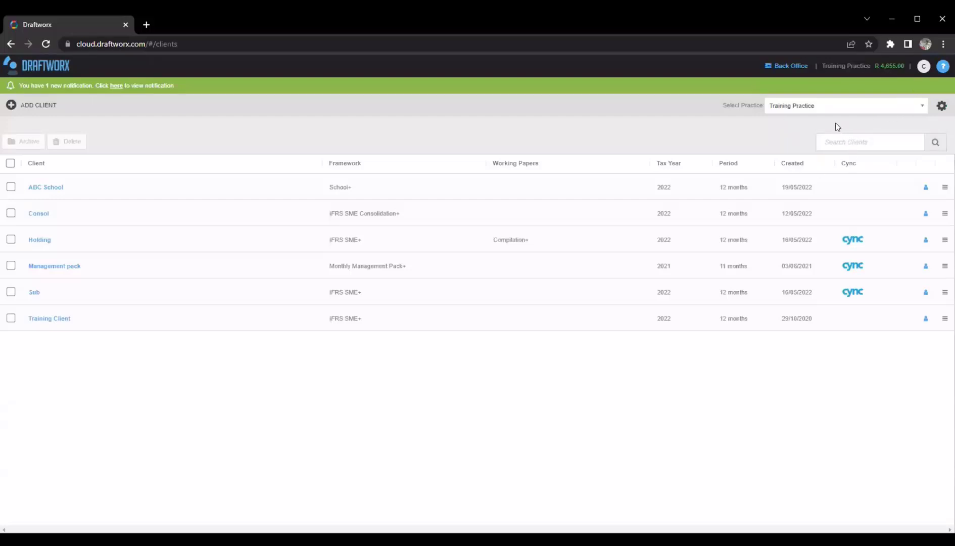
Open the signed-in user's profile, examine the name and initials fields, and close it without saving
{"action": "left_click", "coordinate": [923, 68]}
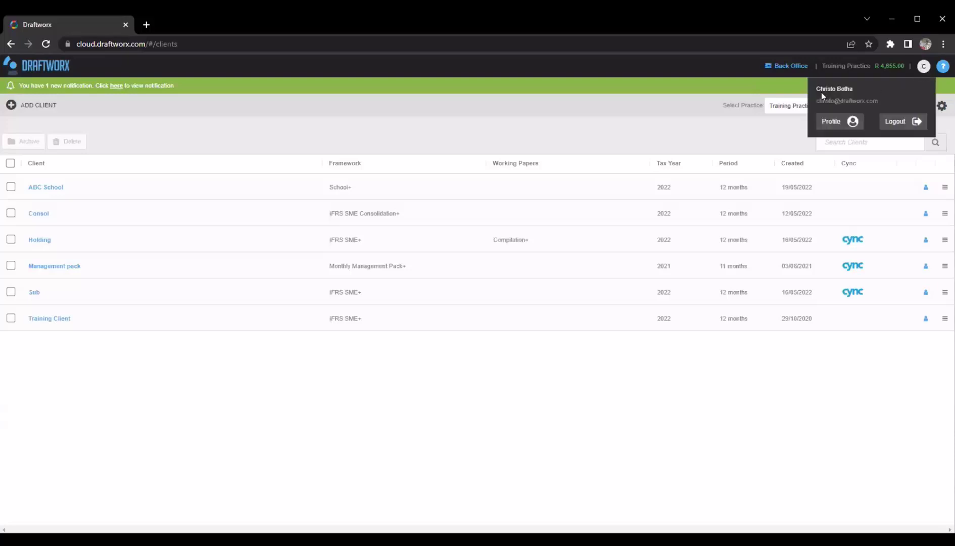
{"action": "left_click", "coordinate": [835, 124]}
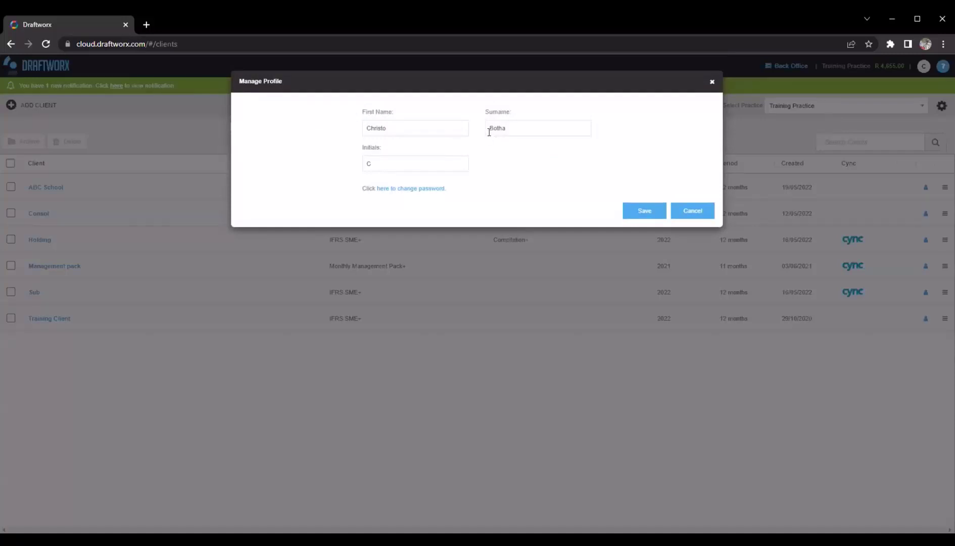
{"action": "left_click", "coordinate": [369, 166]}
{"action": "type", "text": "C"}
{"action": "left_click", "coordinate": [371, 161]}
{"action": "left_click", "coordinate": [712, 81]}
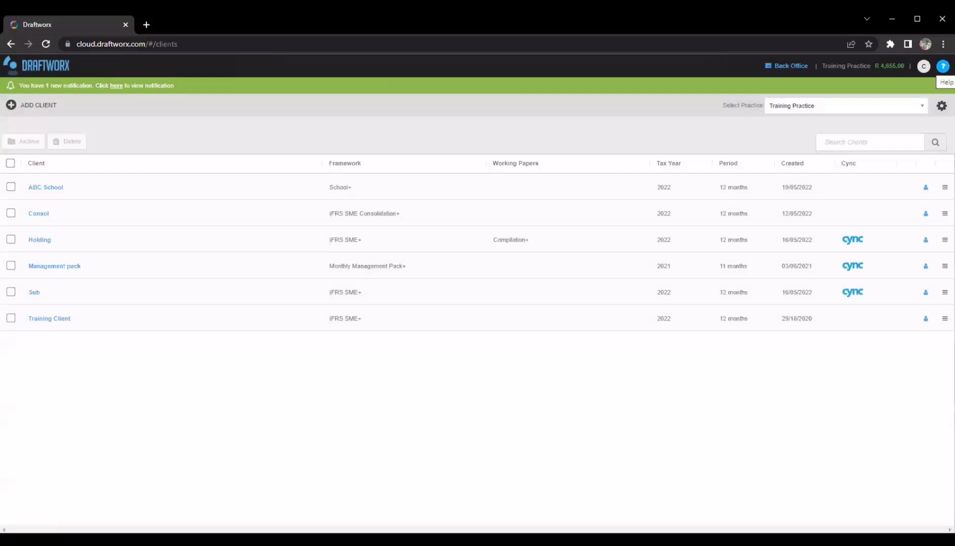
Open the Knowledge Base from the help options and search all products for "trial balace"
{"action": "left_click", "coordinate": [943, 66]}
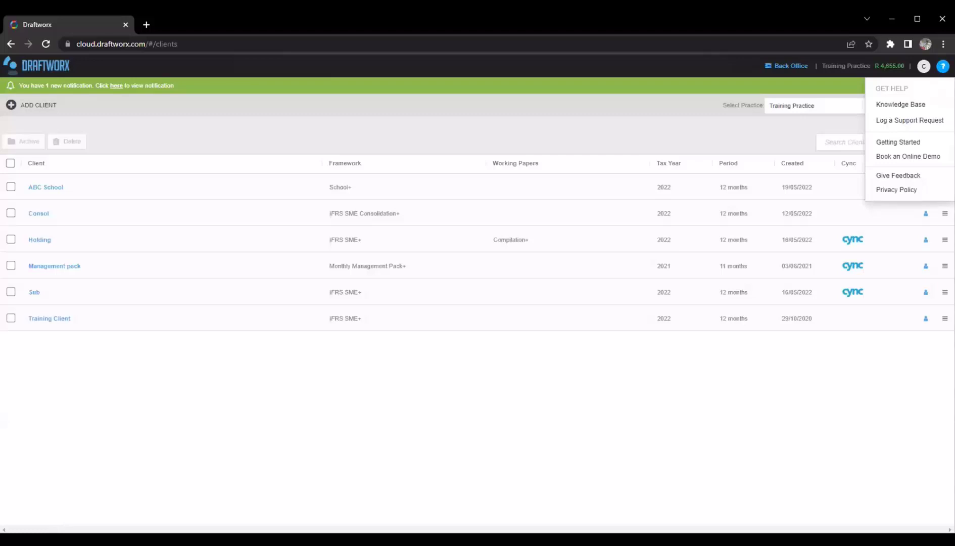
{"action": "left_click", "coordinate": [896, 106]}
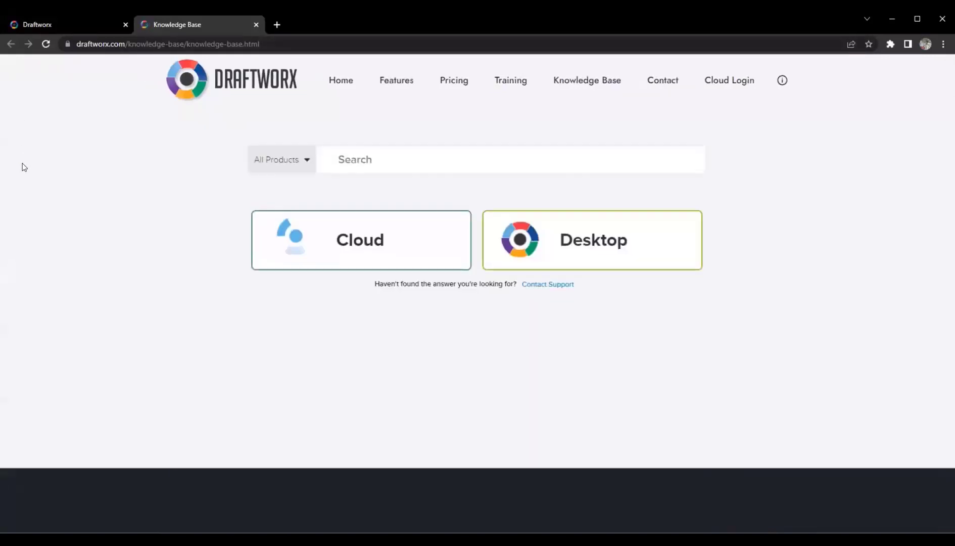
{"action": "left_click", "coordinate": [384, 165]}
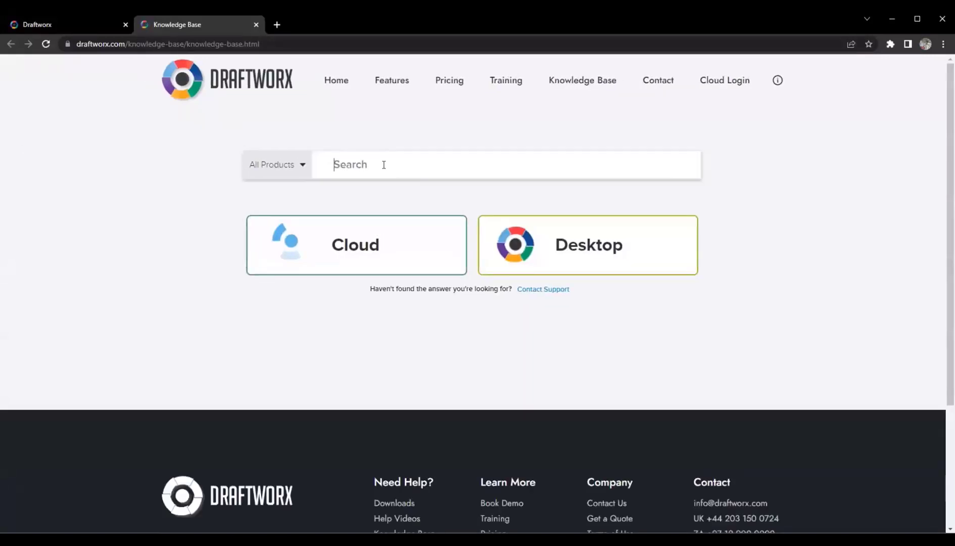
{"action": "type", "text": "train"}
{"action": "key", "text": "BackSpace"}
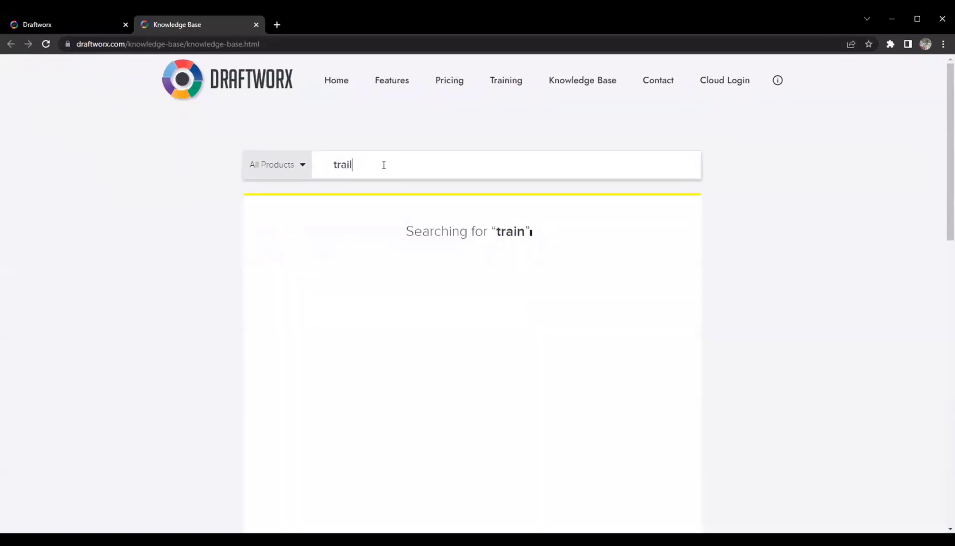
{"action": "type", "text": "l"}
{"action": "key", "text": "BackSpace"}
{"action": "key", "text": "BackSpace"}
{"action": "key", "text": "BackSpace"}
{"action": "type", "text": "ial b"}
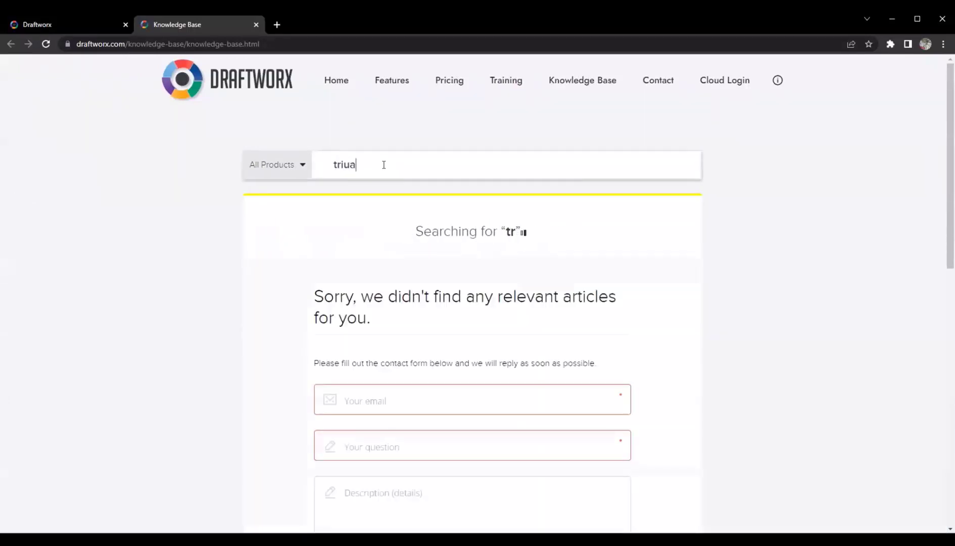
{"action": "type", "text": "alace"}
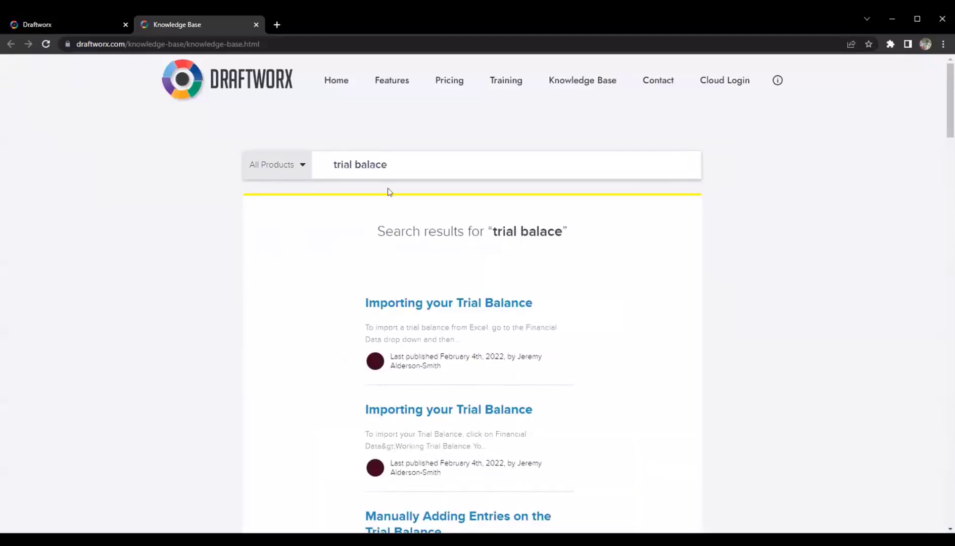
Open the Cloud article "Importing your Trial Balance" from the search results, read through its import instructions, and close the Knowledge Base
{"action": "scroll", "coordinate": [308, 306], "scroll_direction": "down", "scroll_amount": 1}
{"action": "scroll", "coordinate": [328, 305], "scroll_direction": "down", "scroll_amount": 5}
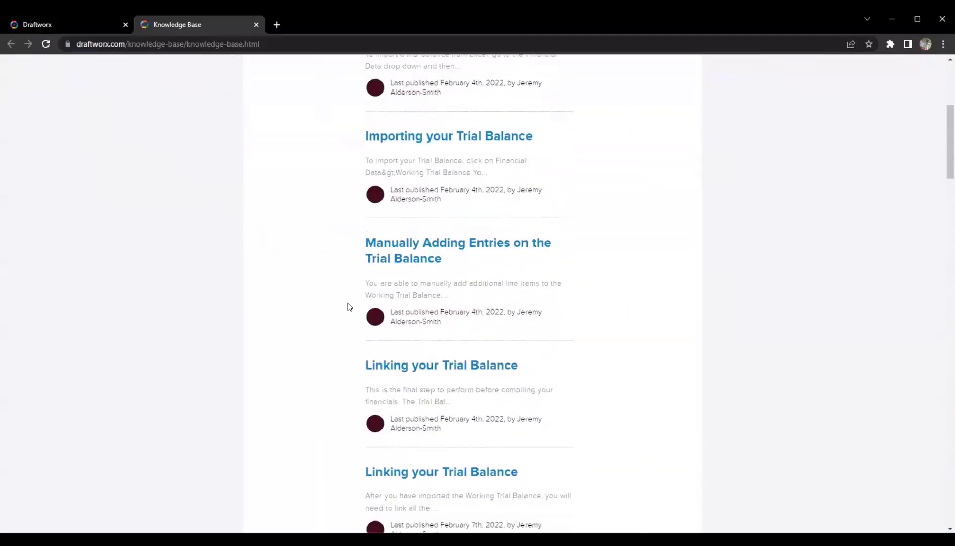
{"action": "scroll", "coordinate": [367, 288], "scroll_direction": "up", "scroll_amount": 6}
{"action": "left_click", "coordinate": [460, 302]}
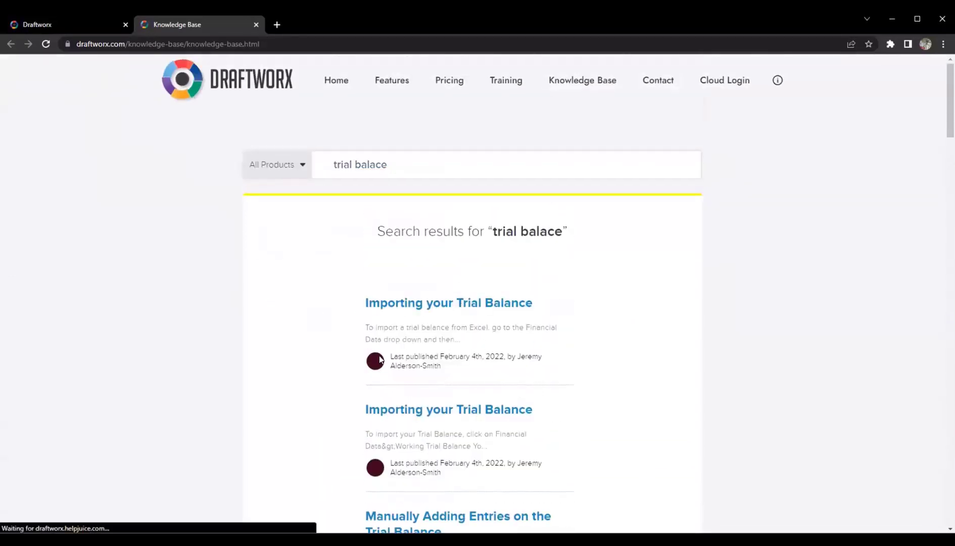
{"action": "scroll", "coordinate": [391, 310], "scroll_direction": "down", "scroll_amount": 2}
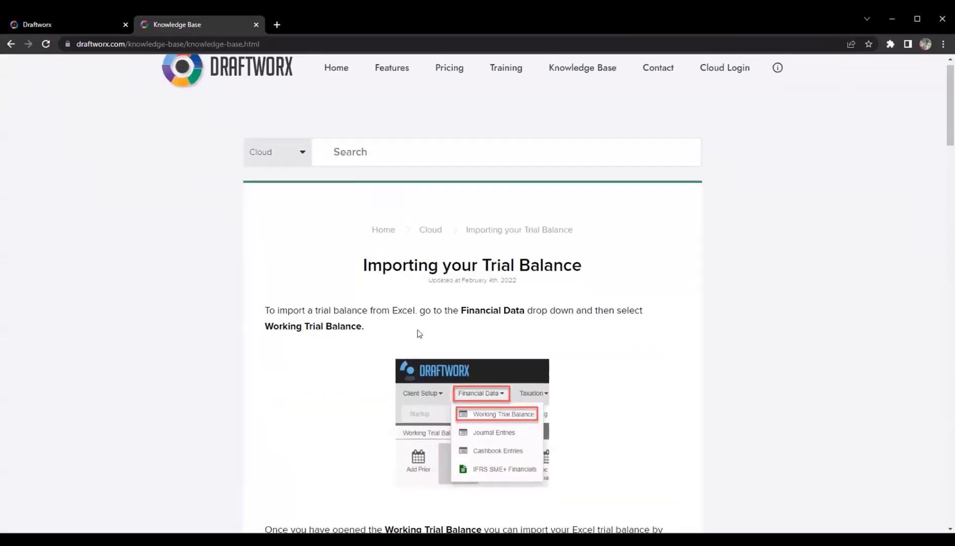
{"action": "scroll", "coordinate": [417, 329], "scroll_direction": "down", "scroll_amount": 15}
{"action": "scroll", "coordinate": [419, 348], "scroll_direction": "down", "scroll_amount": 12}
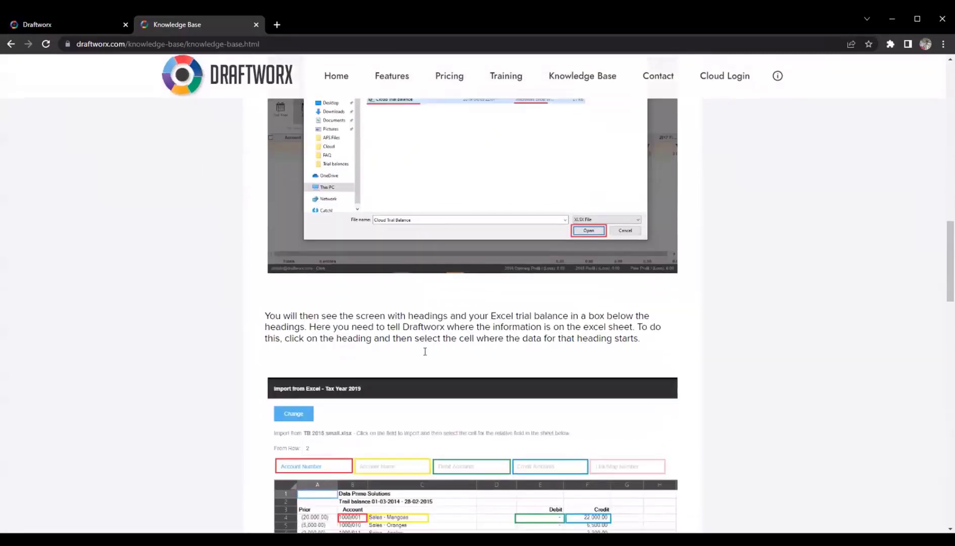
{"action": "scroll", "coordinate": [427, 338], "scroll_direction": "up", "scroll_amount": 20}
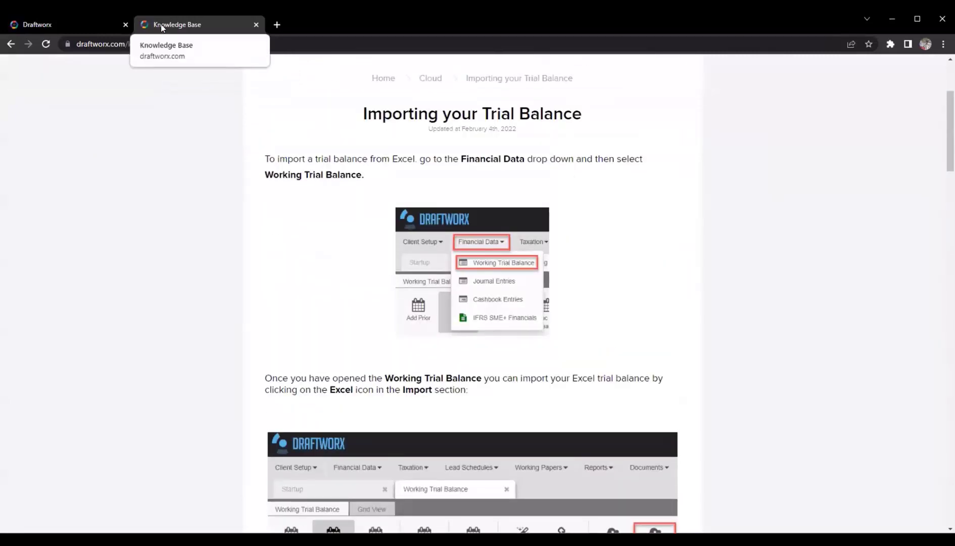
{"action": "middle_click", "coordinate": [161, 28]}
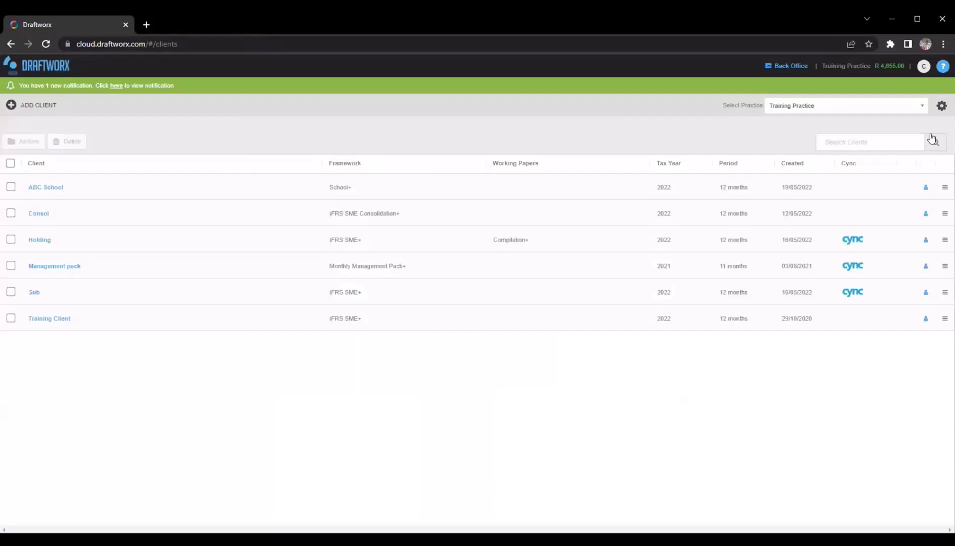
Open a new support request from the help options and examine its client choices, message and contact number fields without submitting
{"action": "left_click", "coordinate": [943, 66]}
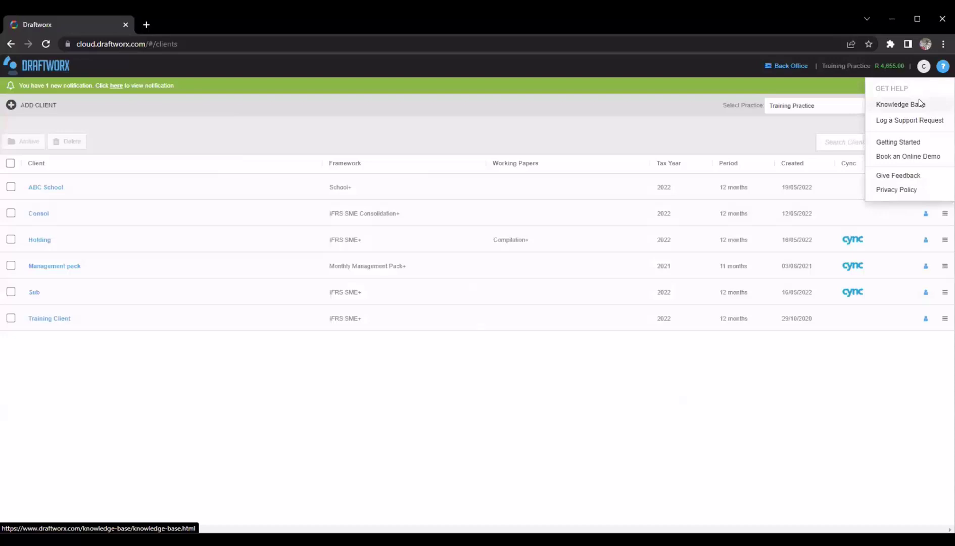
{"action": "left_click", "coordinate": [903, 122]}
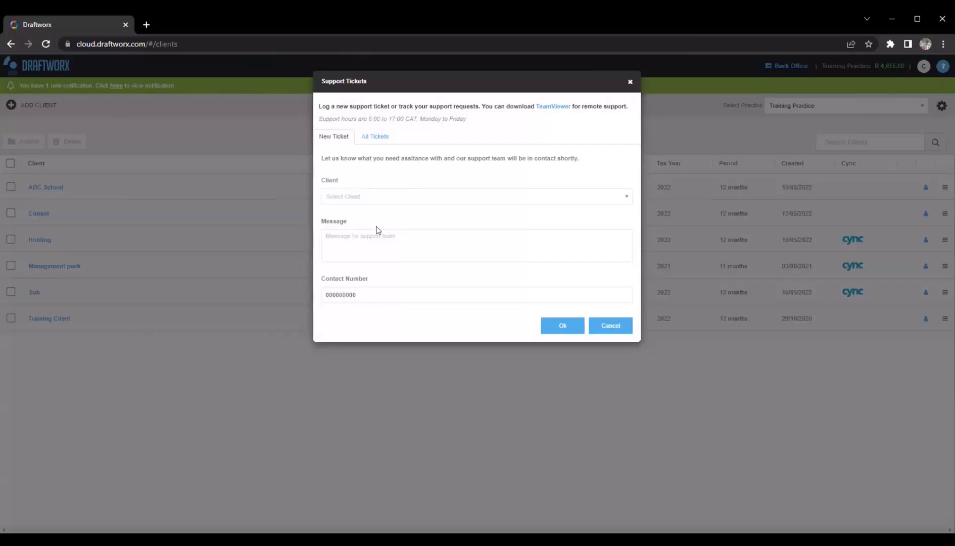
{"action": "left_click", "coordinate": [341, 196]}
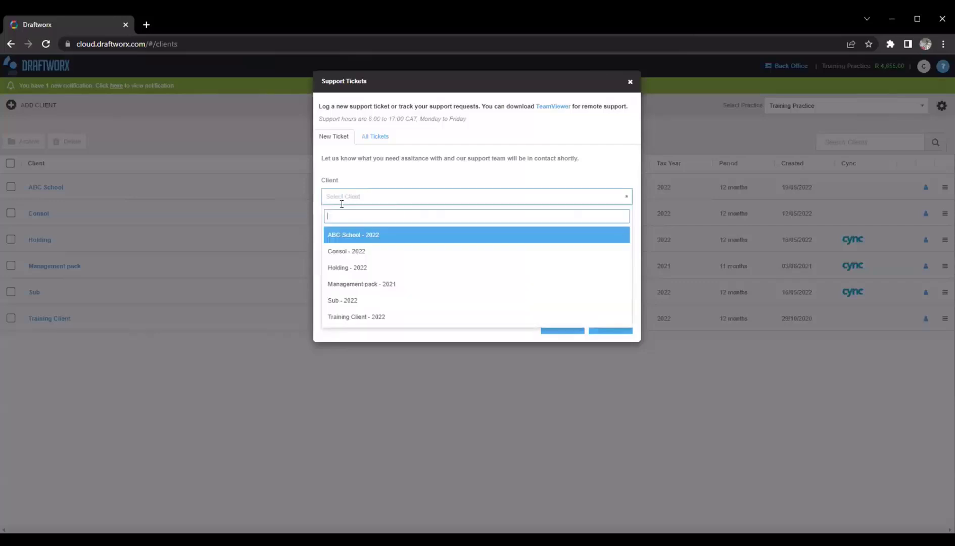
{"action": "left_click", "coordinate": [360, 181]}
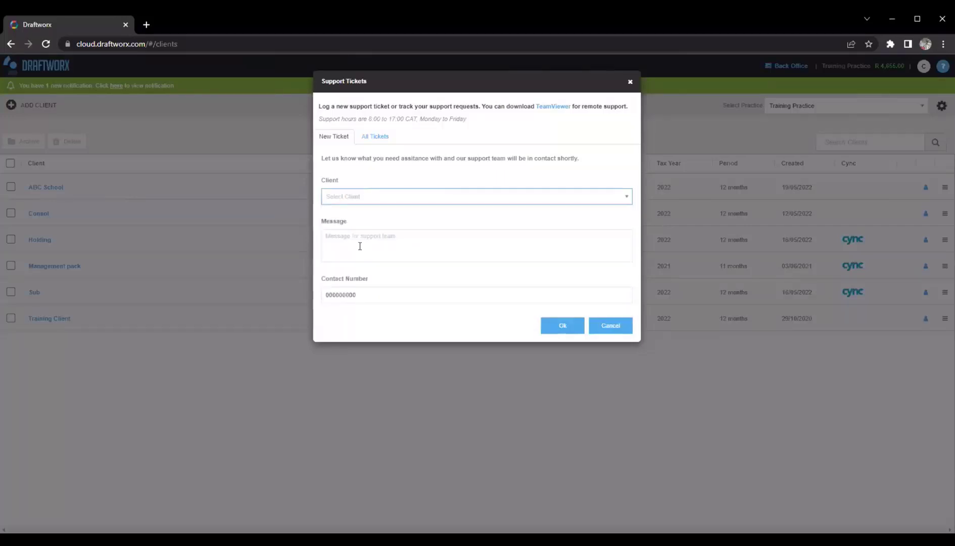
{"action": "left_click", "coordinate": [360, 244]}
{"action": "left_click", "coordinate": [367, 292]}
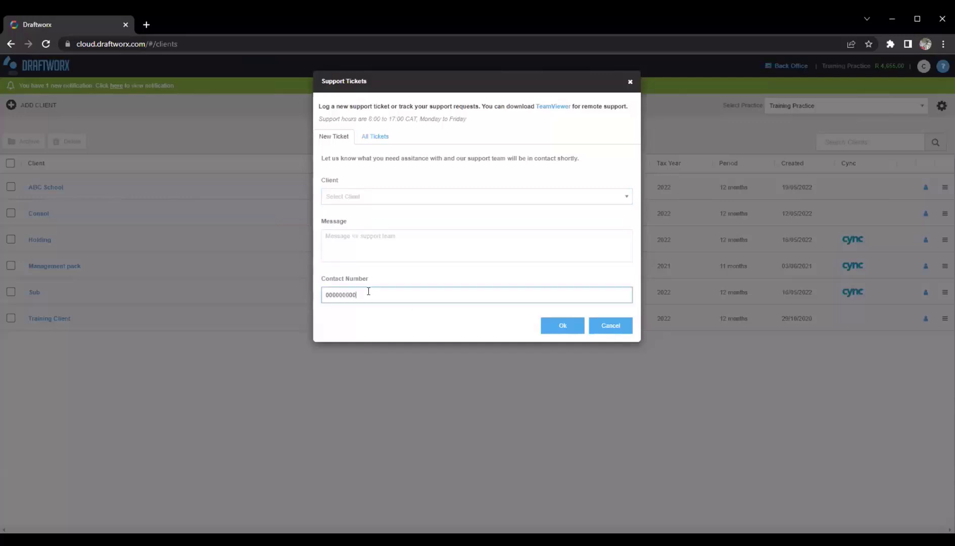
{"action": "left_click_drag", "start_coordinate": [367, 292], "coordinate": [317, 328]}
{"action": "left_click", "coordinate": [385, 322]}
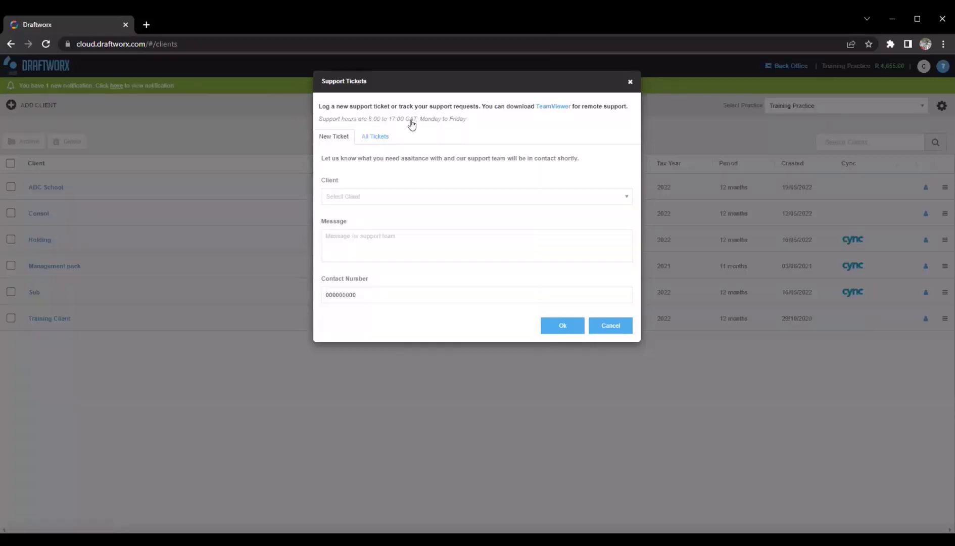
Download TeamViewer QuickSupport from the support ticket form, launch it, and accept the EULA and DPA
{"action": "left_click", "coordinate": [549, 107]}
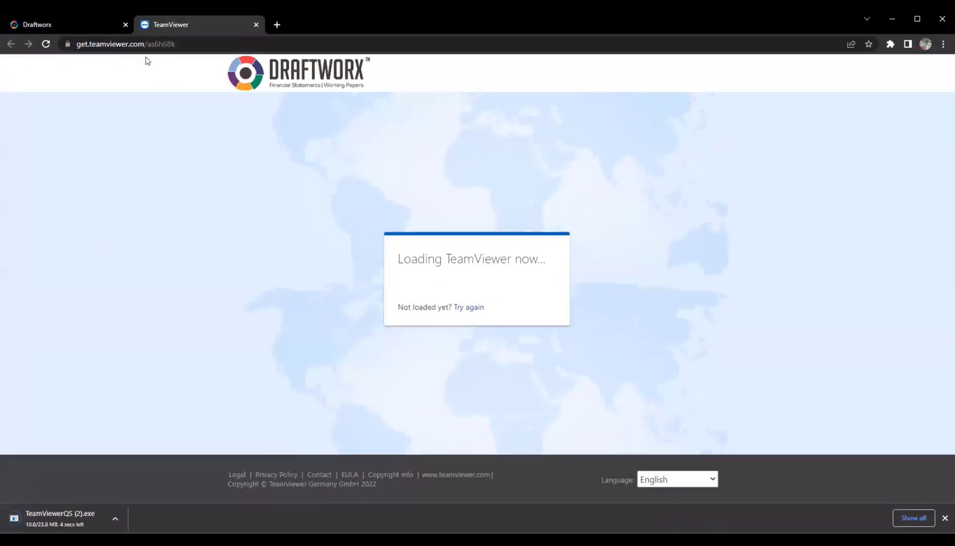
{"action": "left_click", "coordinate": [256, 24]}
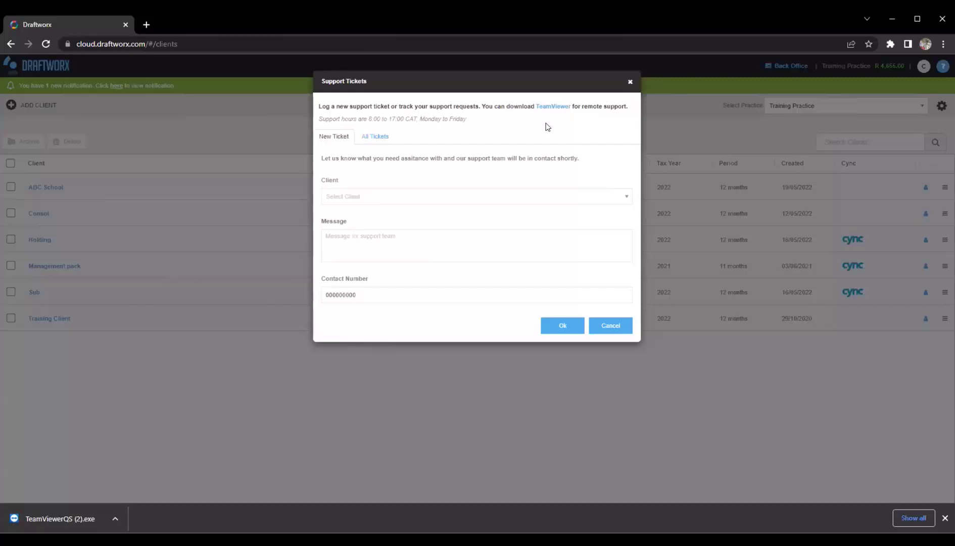
{"action": "left_click", "coordinate": [50, 519]}
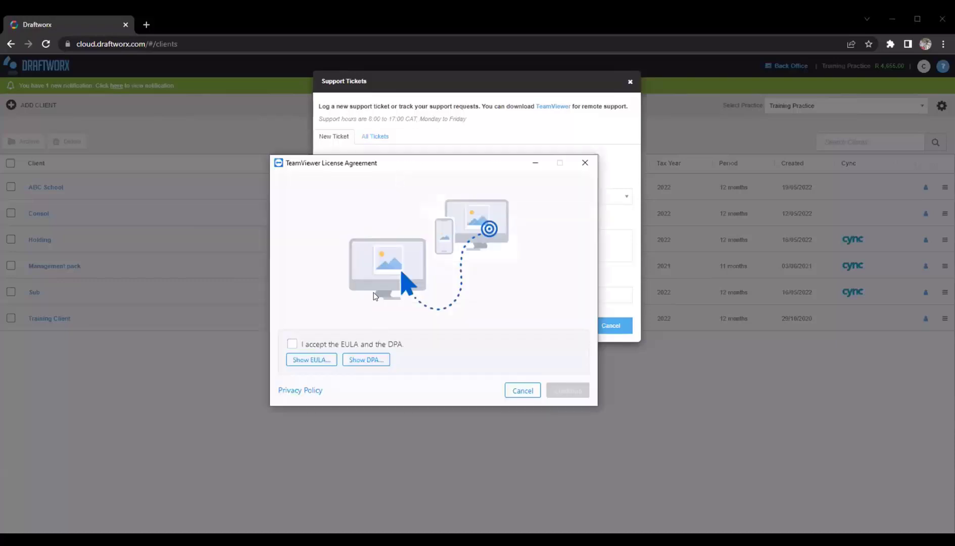
{"action": "left_click", "coordinate": [292, 344]}
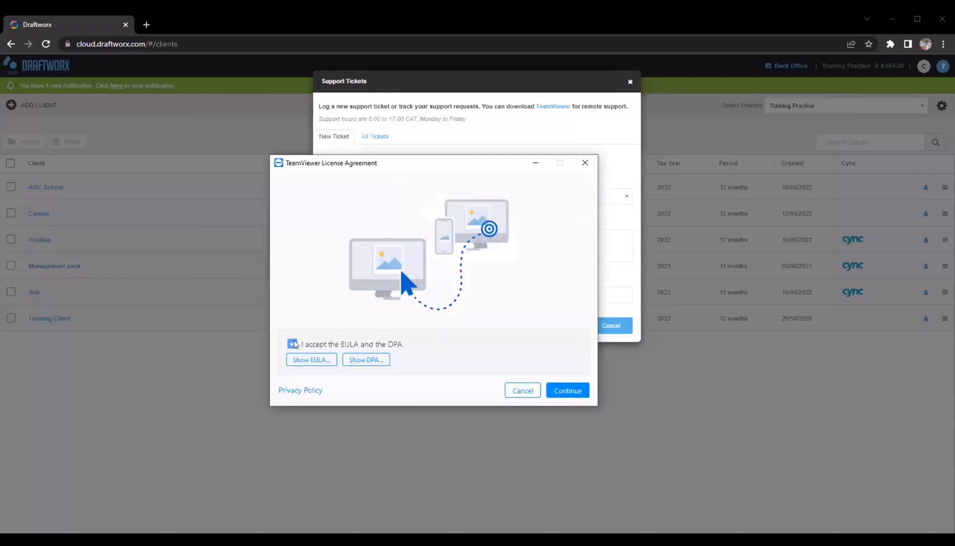
{"action": "left_click", "coordinate": [574, 393]}
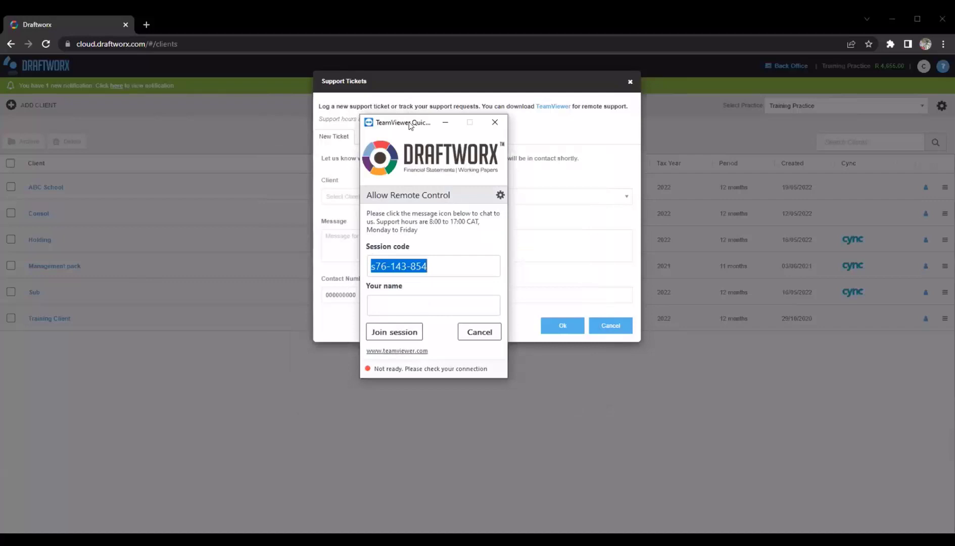
Try to join a TeamViewer session using a placeholder session code, and exit QuickSupport
{"action": "left_click_drag", "start_coordinate": [409, 122], "coordinate": [212, 115]}
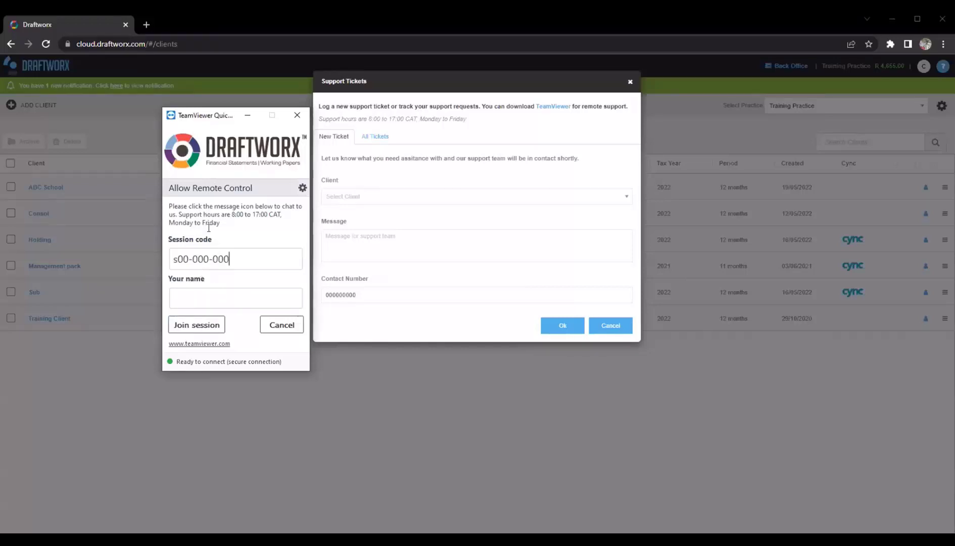
{"action": "key", "text": "Return"}
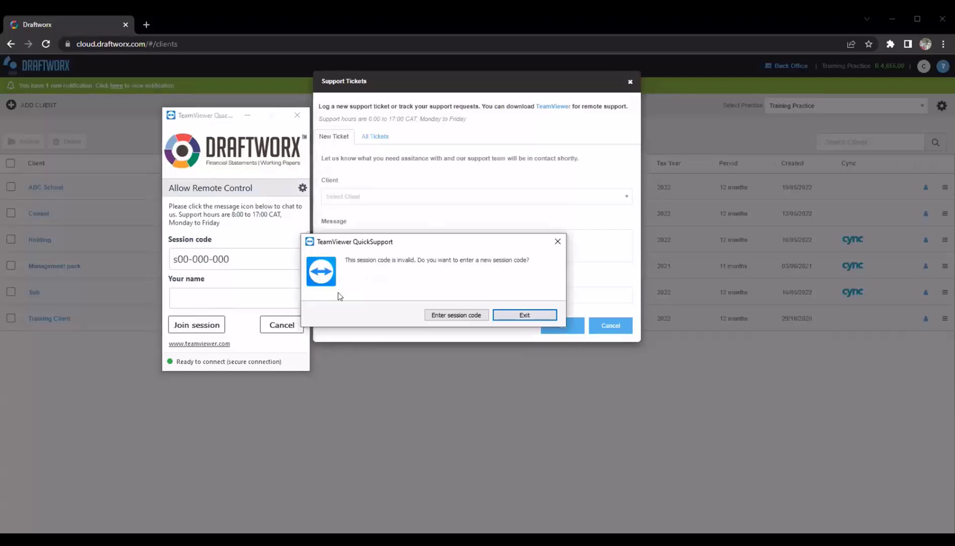
{"action": "left_click", "coordinate": [533, 313]}
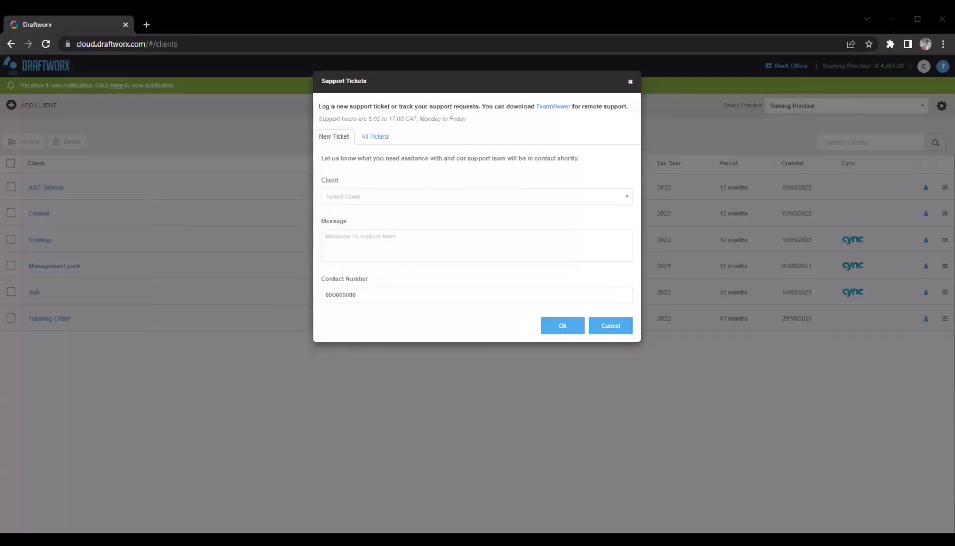
Launch TeamViewerQS (2) again from the Downloads folder in File Explorer, and close the folder window
{"action": "key", "text": "super+e"}
{"action": "left_click", "coordinate": [177, 206]}
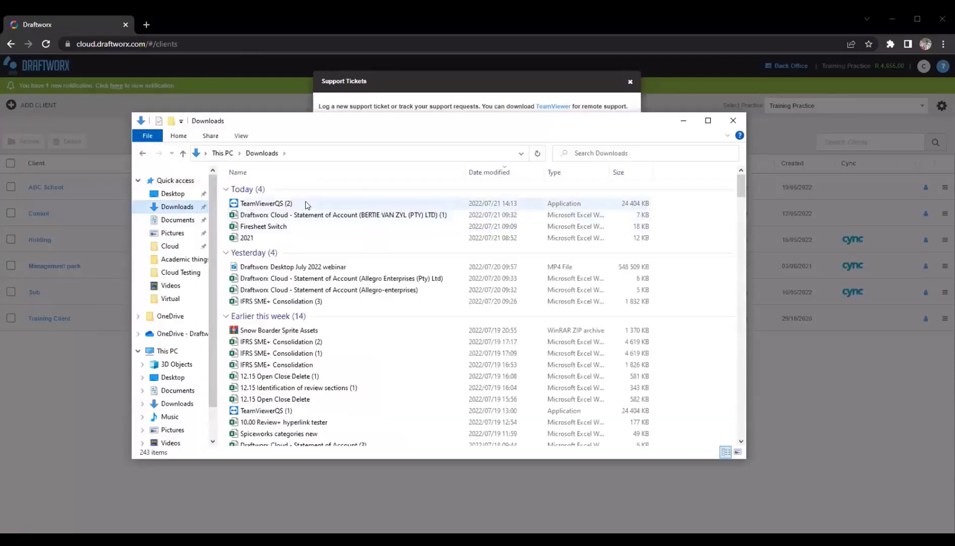
{"action": "left_click", "coordinate": [309, 203]}
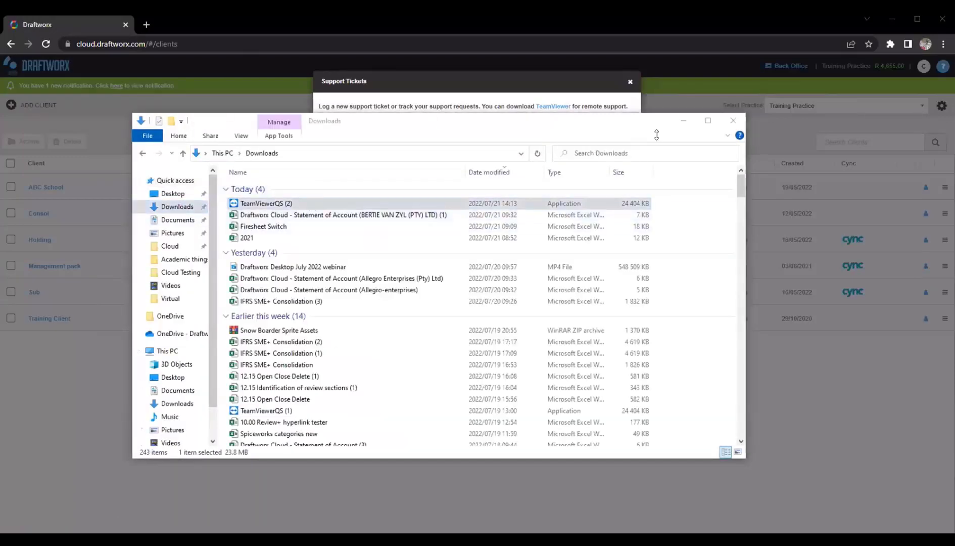
{"action": "left_click", "coordinate": [733, 120]}
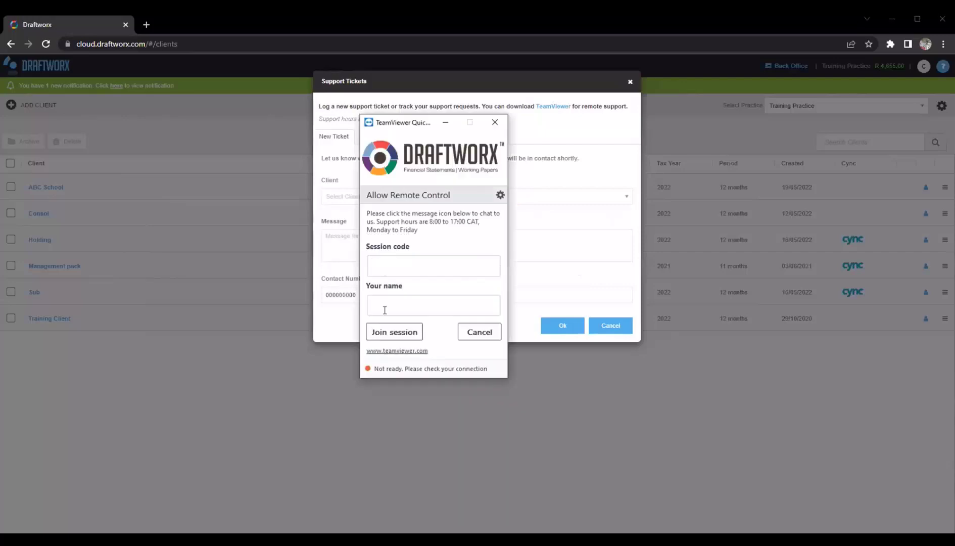
Join a QuickSupport session with the session code left blank, set the name to Draftworx, and open the support chat
{"action": "left_click_drag", "start_coordinate": [405, 123], "coordinate": [211, 98]}
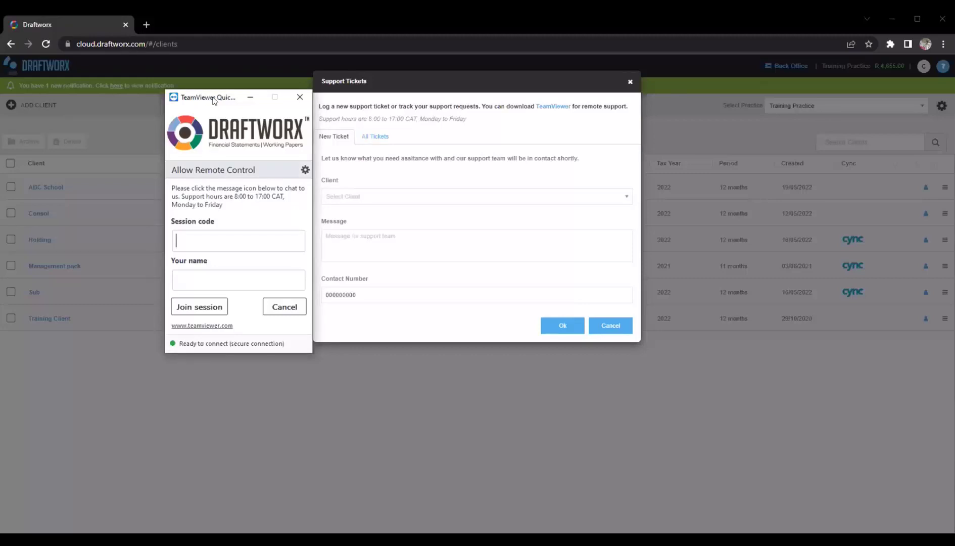
{"action": "left_click_drag", "start_coordinate": [213, 100], "coordinate": [161, 114]}
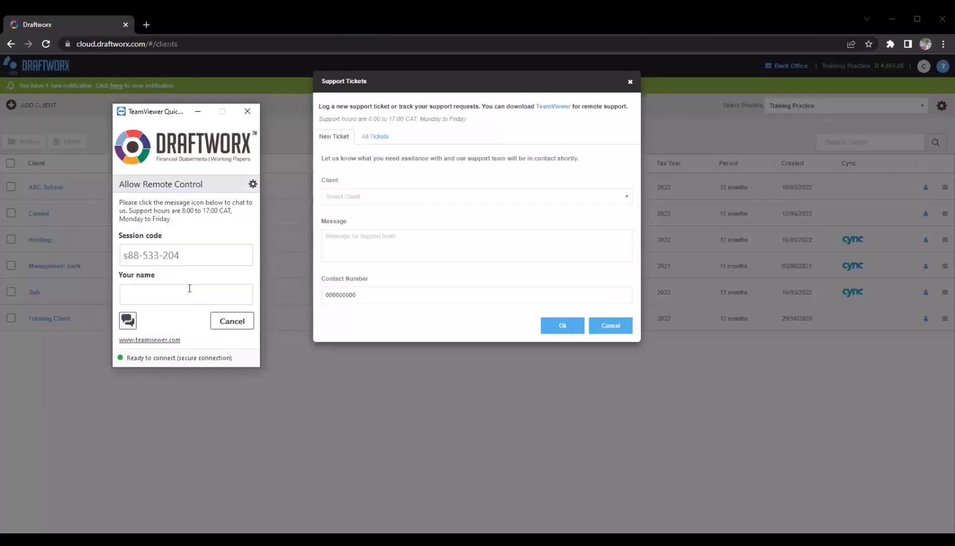
{"action": "left_click_drag", "start_coordinate": [195, 112], "coordinate": [238, 108]}
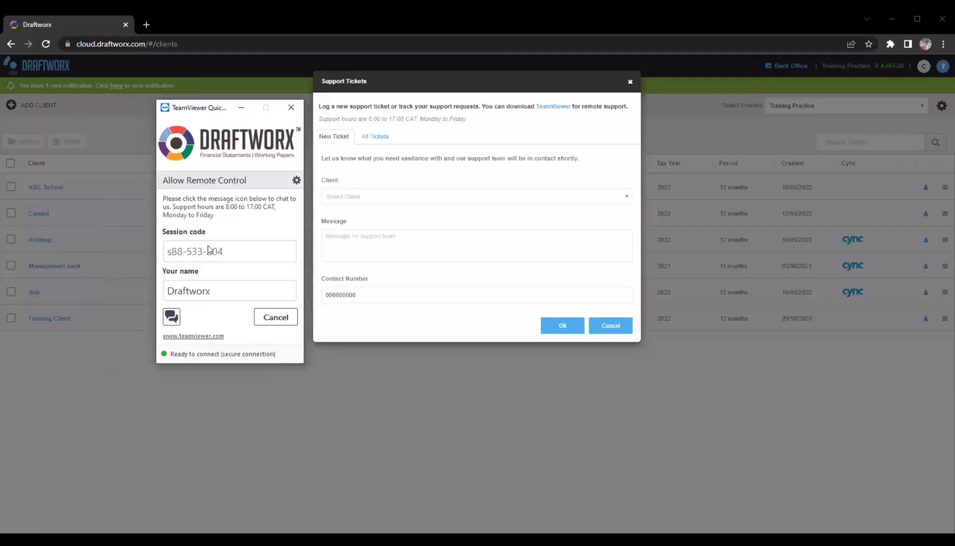
{"action": "left_click", "coordinate": [210, 290]}
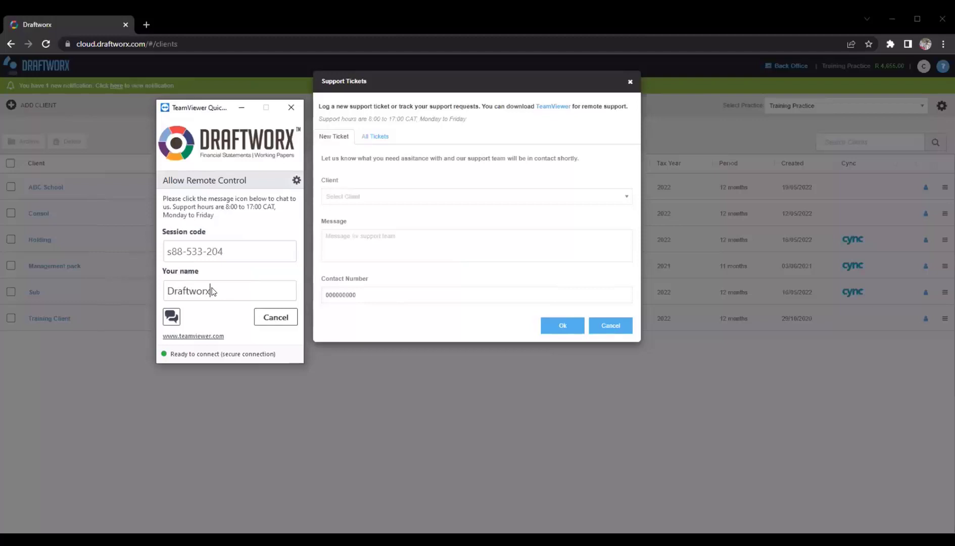
{"action": "left_click", "coordinate": [172, 317]}
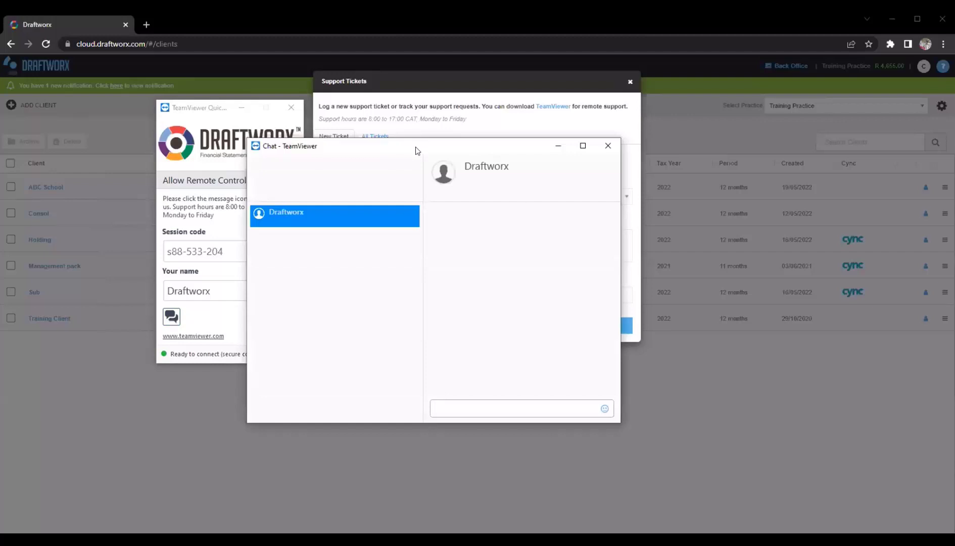
{"action": "left_click_drag", "start_coordinate": [416, 146], "coordinate": [419, 143]}
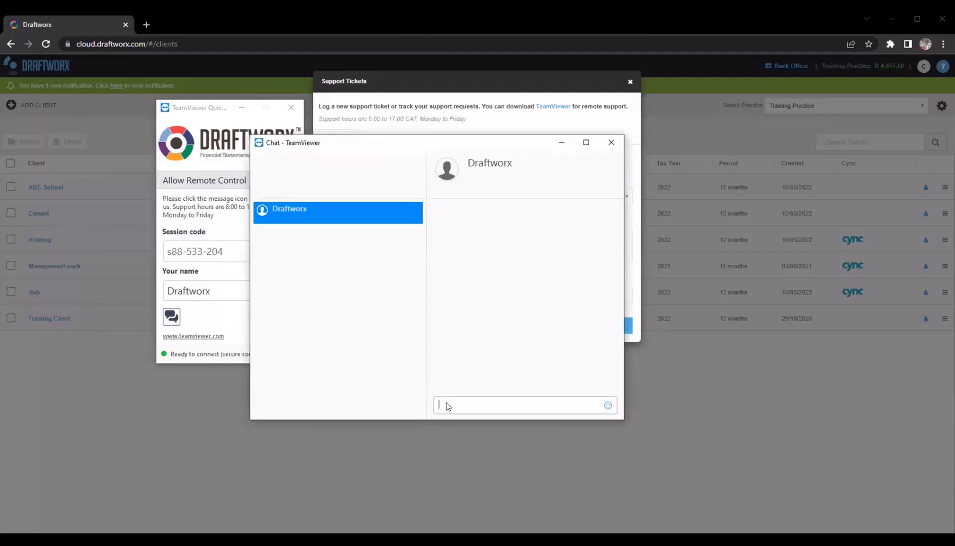
Send "Hi I need help" and "Thanks guys I am sorted" in the Draftworx support chat, and close the chat
{"action": "type", "text": "Hi Renee"}
{"action": "type", "text": "d help"}
{"action": "key", "text": "Return"}
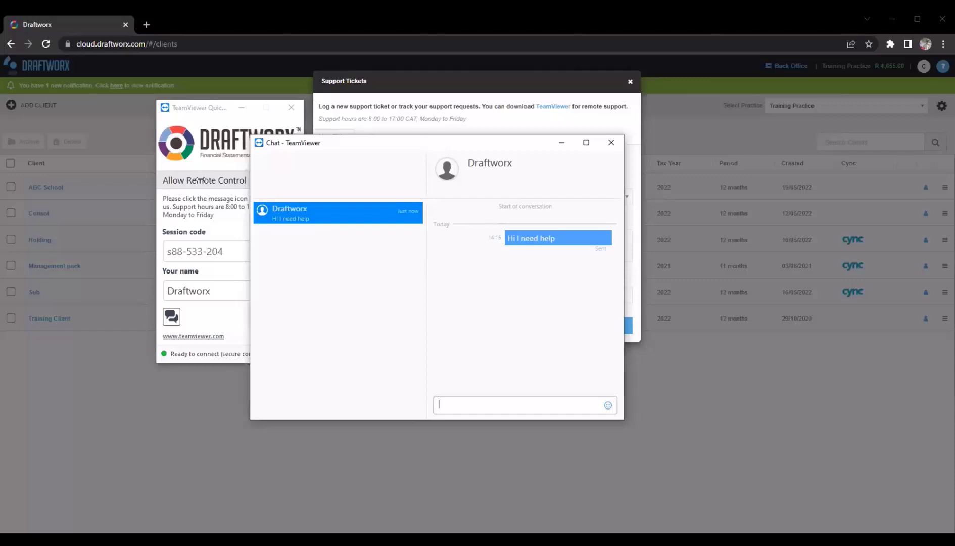
{"action": "left_click_drag", "start_coordinate": [422, 141], "coordinate": [198, 159]}
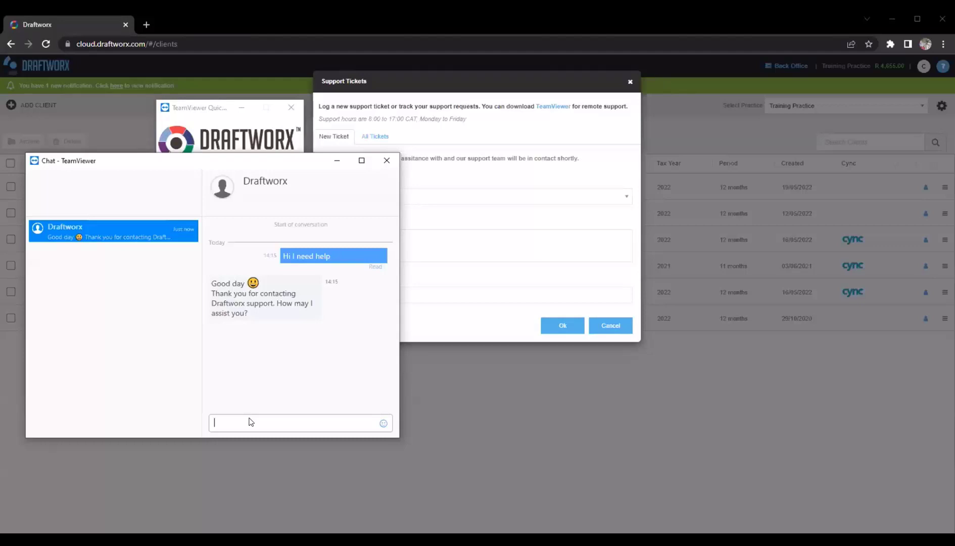
{"action": "type", "text": "Thanks guys I am sorted"}
{"action": "key", "text": "Return"}
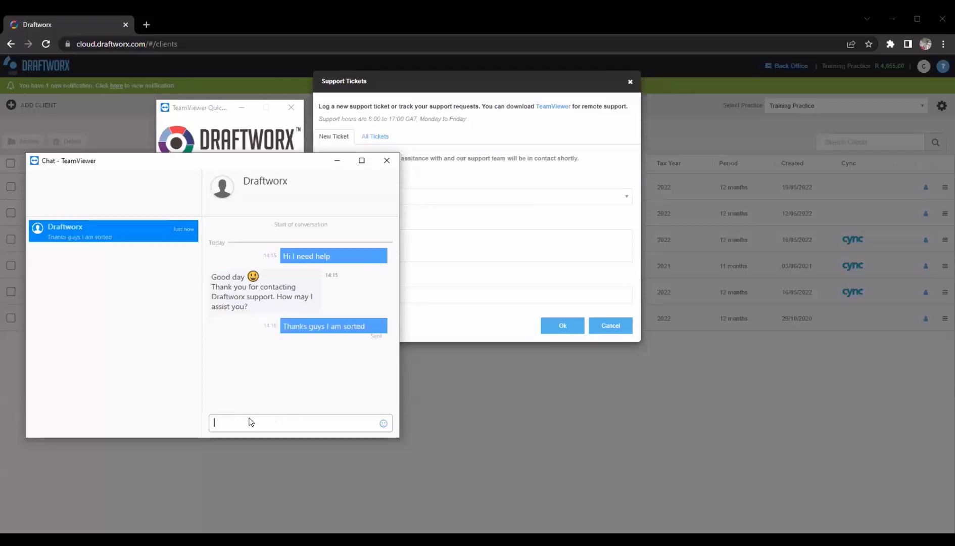
{"action": "left_click", "coordinate": [385, 160]}
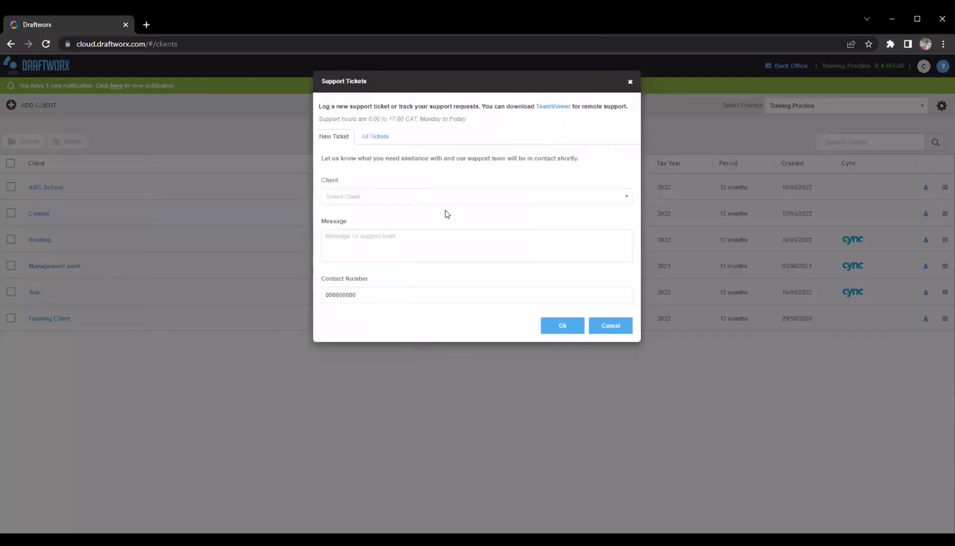
Cancel the new support ticket, view the Getting Started welcome options, and review the remaining help entries
{"action": "left_click", "coordinate": [618, 327]}
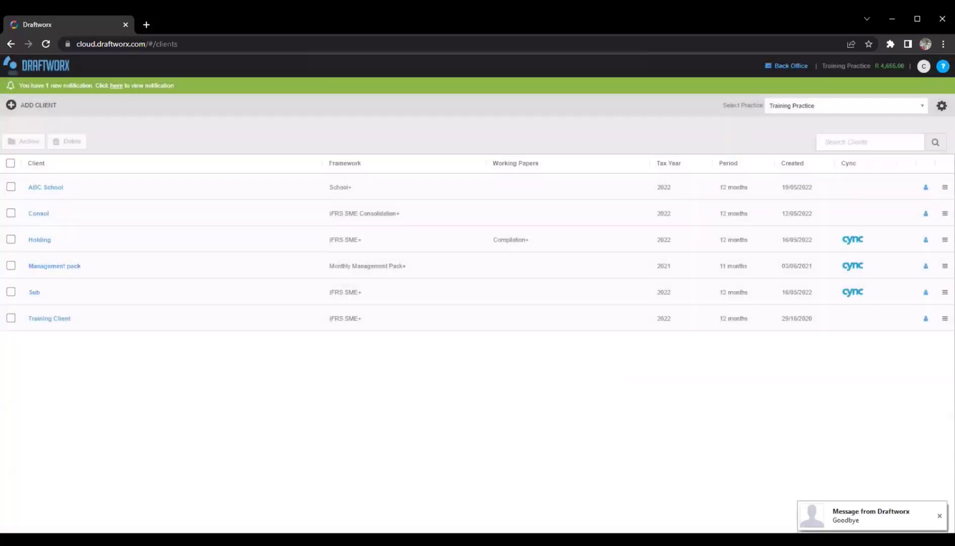
{"action": "left_click", "coordinate": [943, 66]}
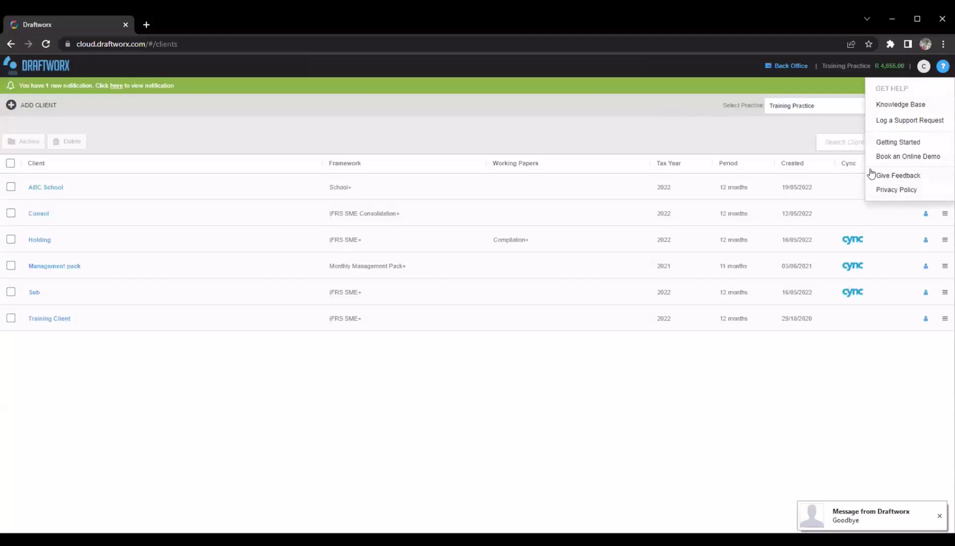
{"action": "left_click", "coordinate": [881, 146]}
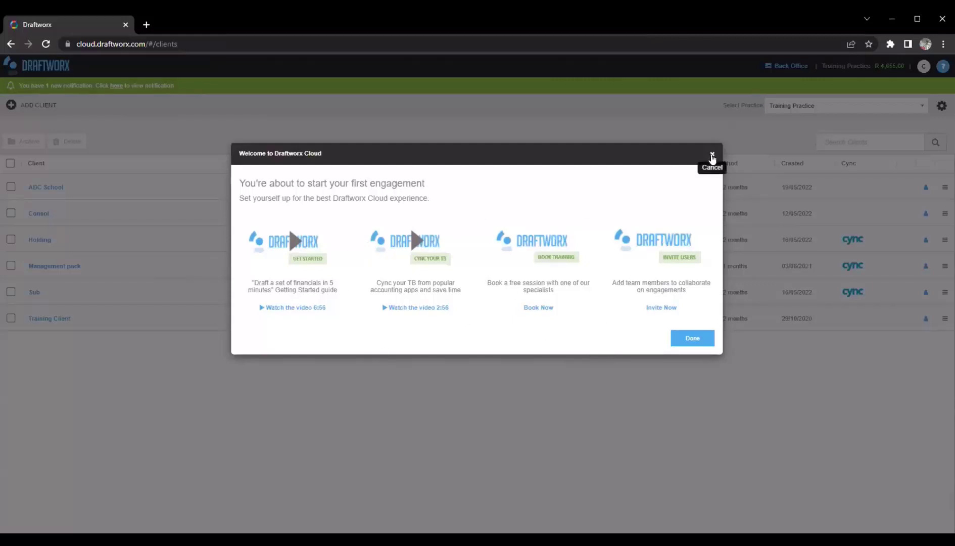
{"action": "left_click", "coordinate": [712, 156]}
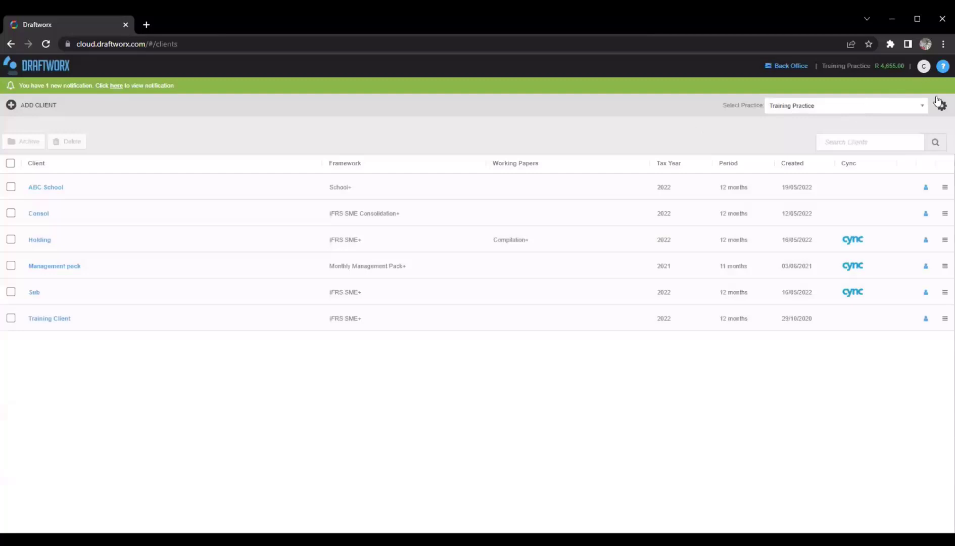
{"action": "left_click", "coordinate": [943, 66]}
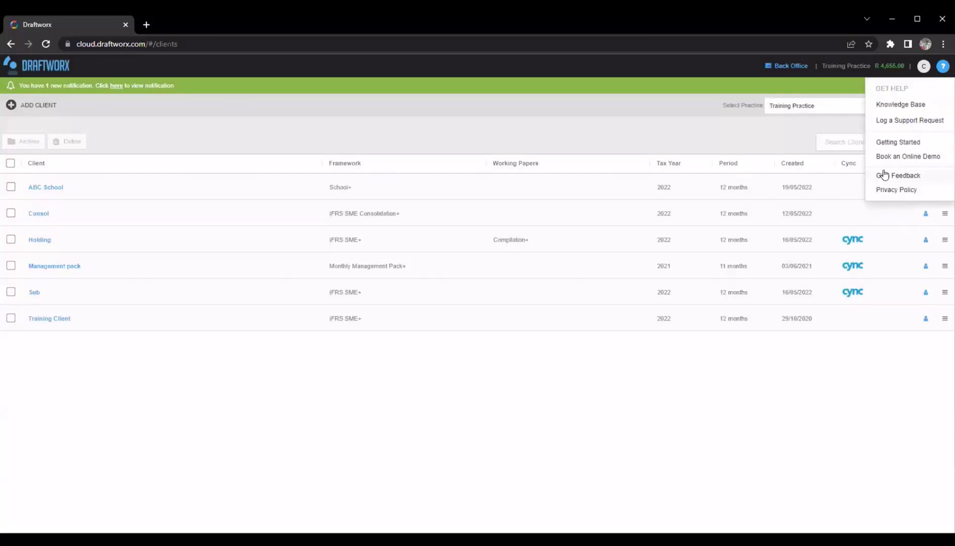
{"action": "left_click", "coordinate": [700, 138]}
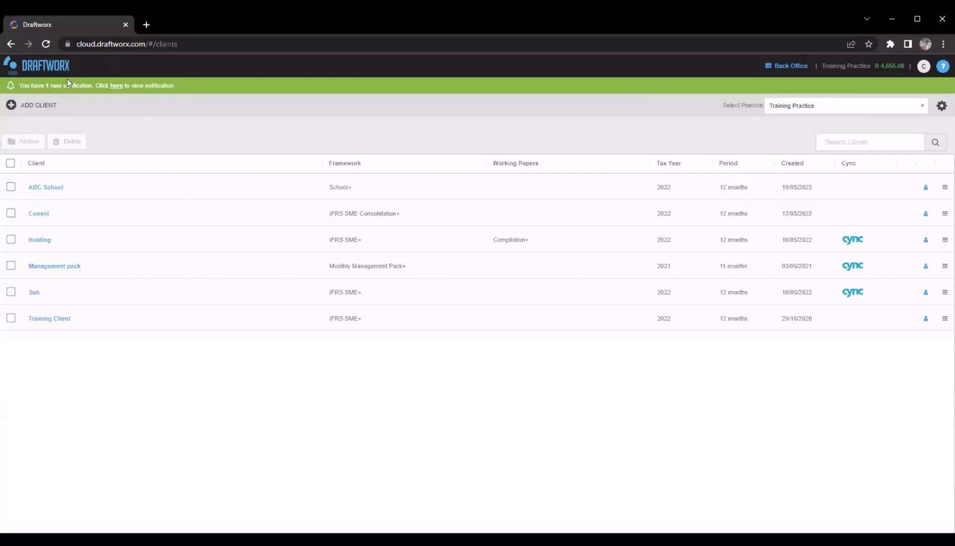
Read the details of the new Firesheet notification, reopen the notifications list, and close it
{"action": "left_click", "coordinate": [114, 87]}
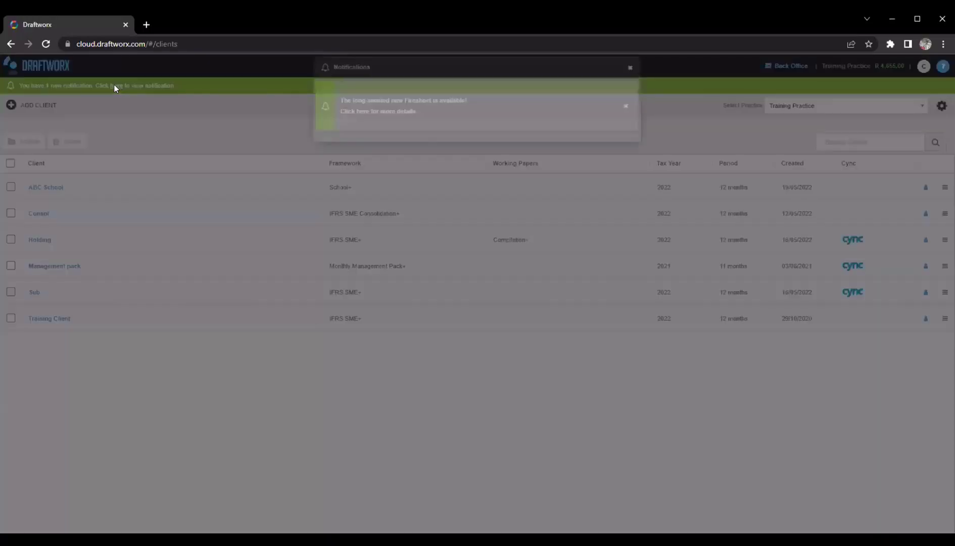
{"action": "left_click", "coordinate": [354, 126]}
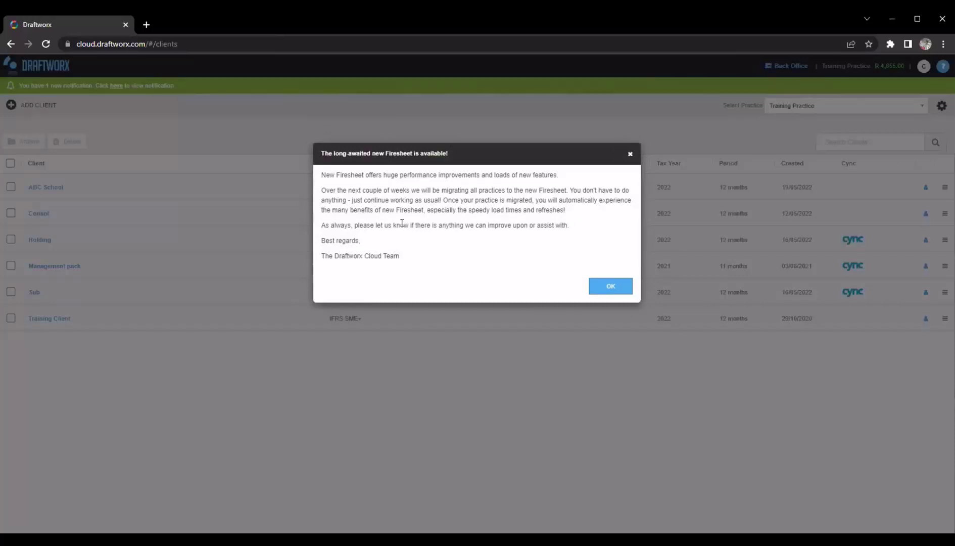
{"action": "left_click", "coordinate": [631, 155]}
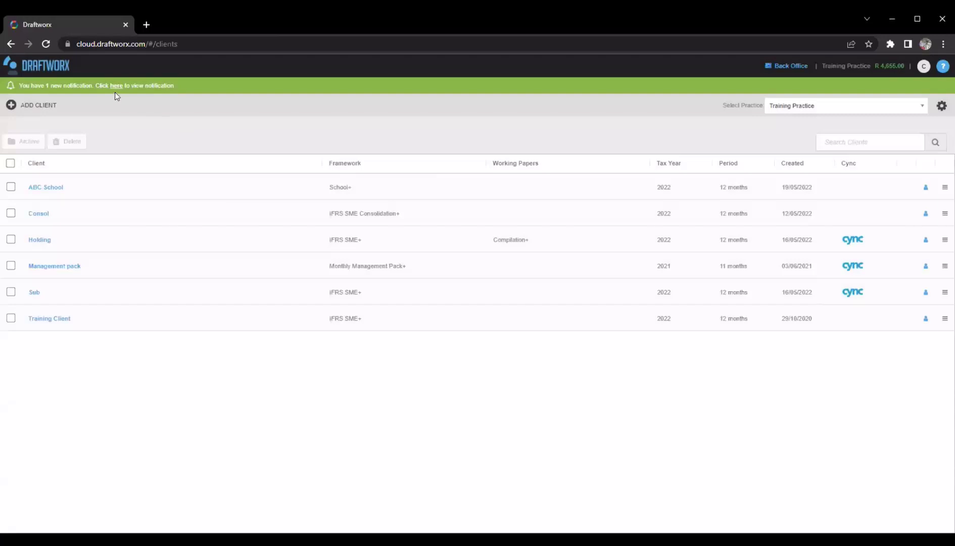
{"action": "left_click", "coordinate": [116, 86]}
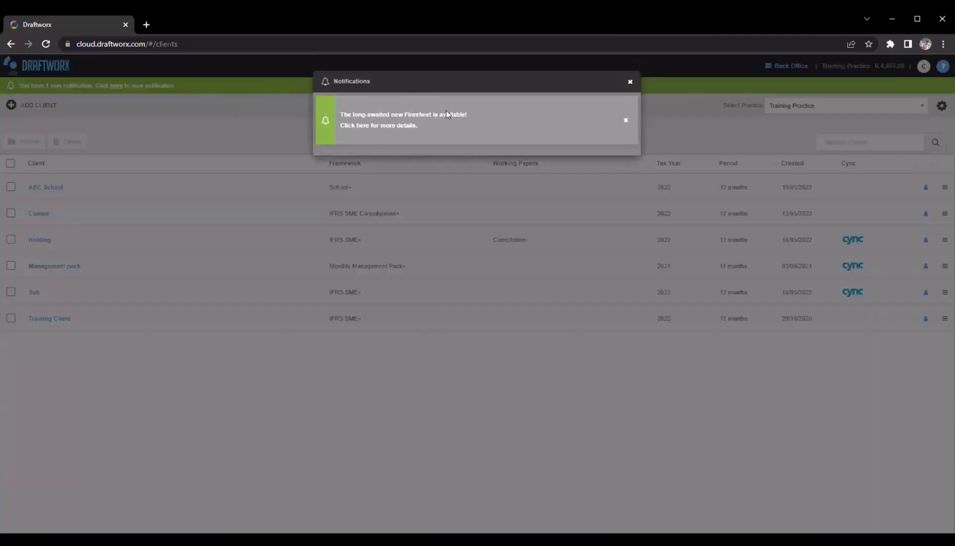
{"action": "left_click", "coordinate": [629, 83]}
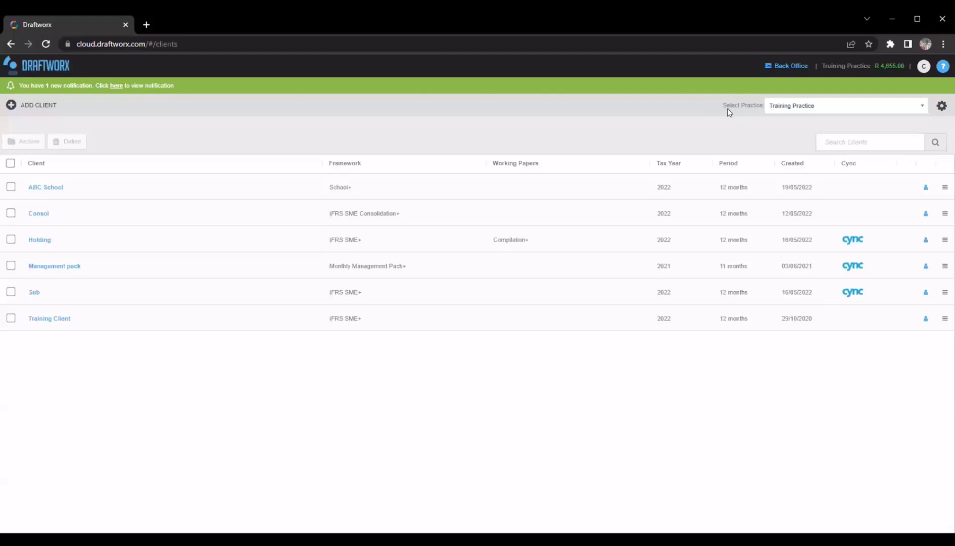
Look through the list of available practices without changing the selected practice
{"action": "left_click_drag", "start_coordinate": [722, 107], "coordinate": [749, 107]}
{"action": "left_click", "coordinate": [744, 108]}
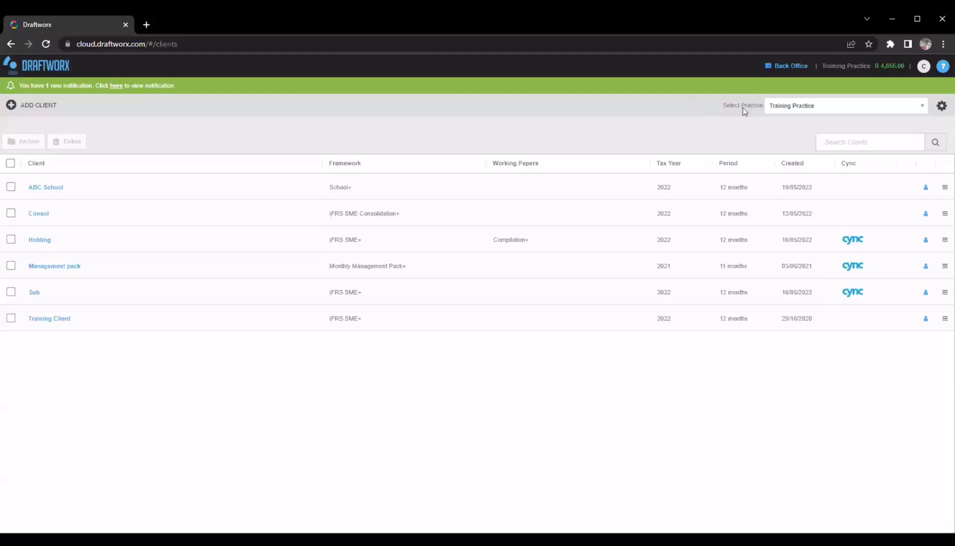
{"action": "left_click", "coordinate": [921, 108]}
{"action": "scroll", "coordinate": [838, 195], "scroll_direction": "down", "scroll_amount": 2}
{"action": "scroll", "coordinate": [829, 167], "scroll_direction": "up", "scroll_amount": 2}
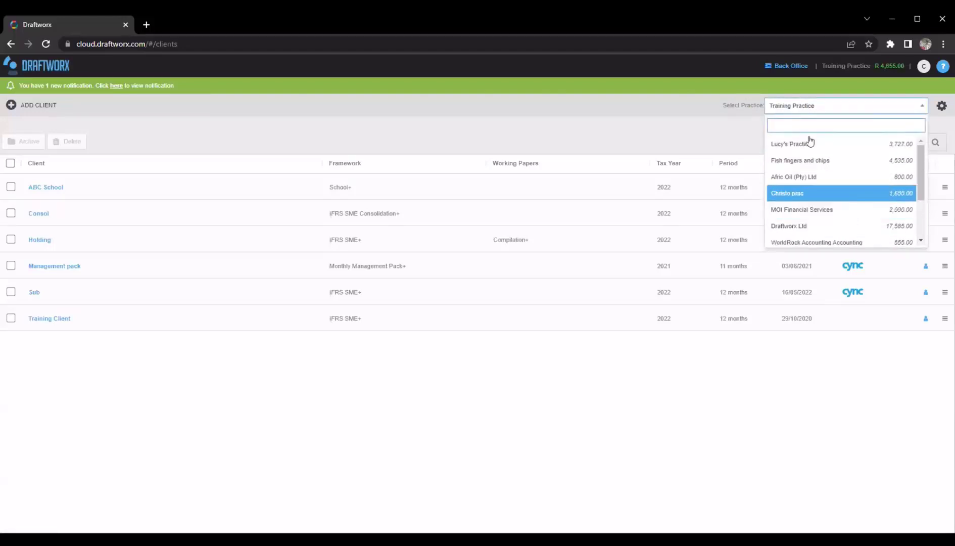
{"action": "left_click", "coordinate": [686, 131]}
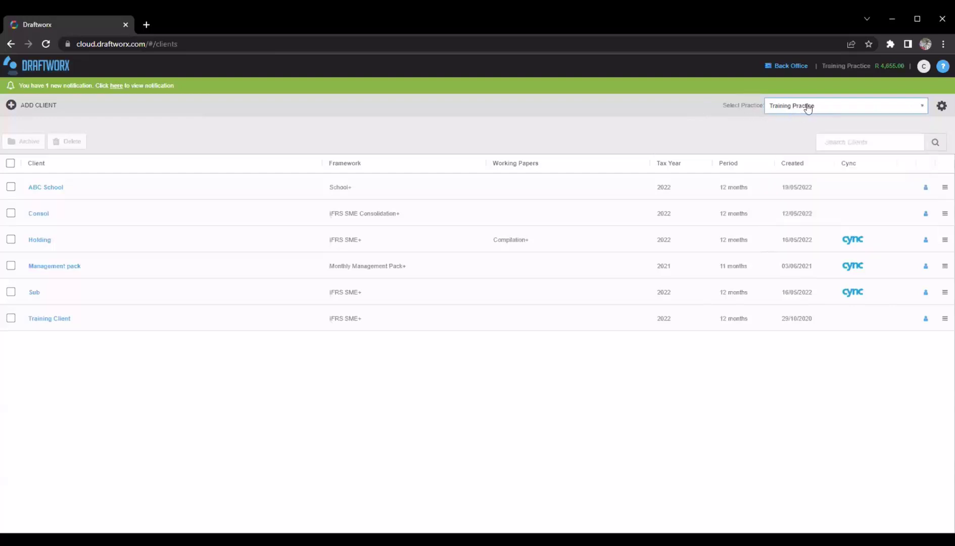
Switch to the practice listed directly below Afric Oil (Pty) Ltd and browse its client list
{"action": "left_click", "coordinate": [903, 106]}
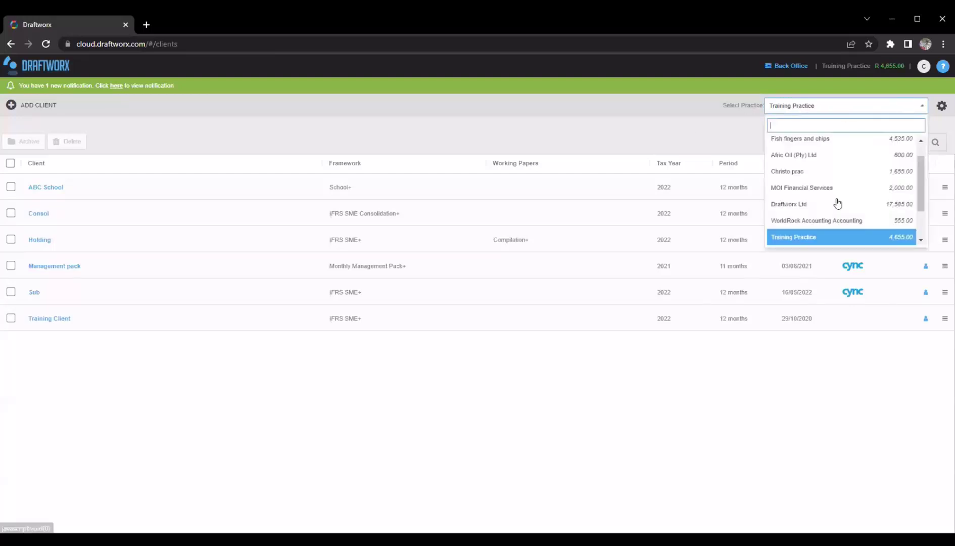
{"action": "scroll", "coordinate": [838, 205], "scroll_direction": "down", "scroll_amount": 1}
{"action": "scroll", "coordinate": [837, 211], "scroll_direction": "up", "scroll_amount": 1}
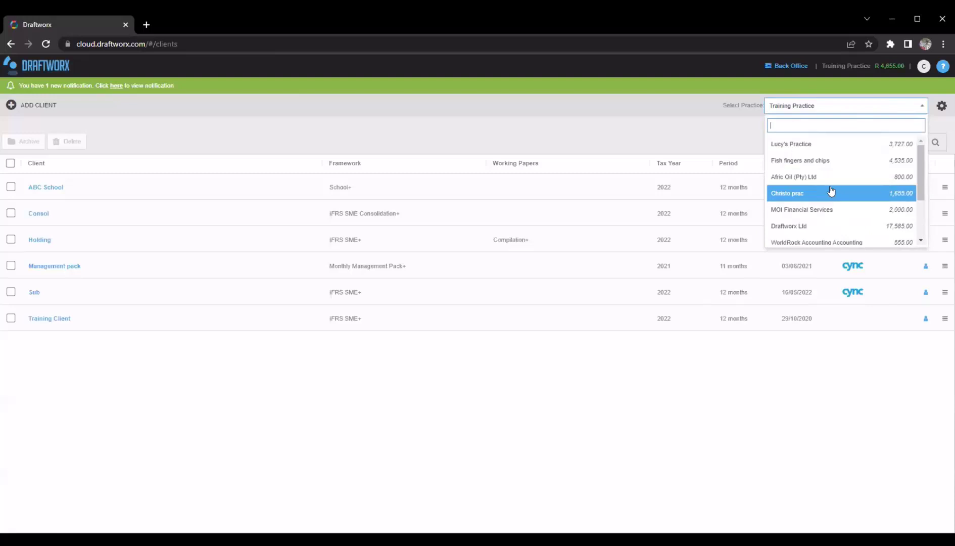
{"action": "scroll", "coordinate": [832, 194], "scroll_direction": "down", "scroll_amount": 1}
{"action": "left_click", "coordinate": [808, 145]}
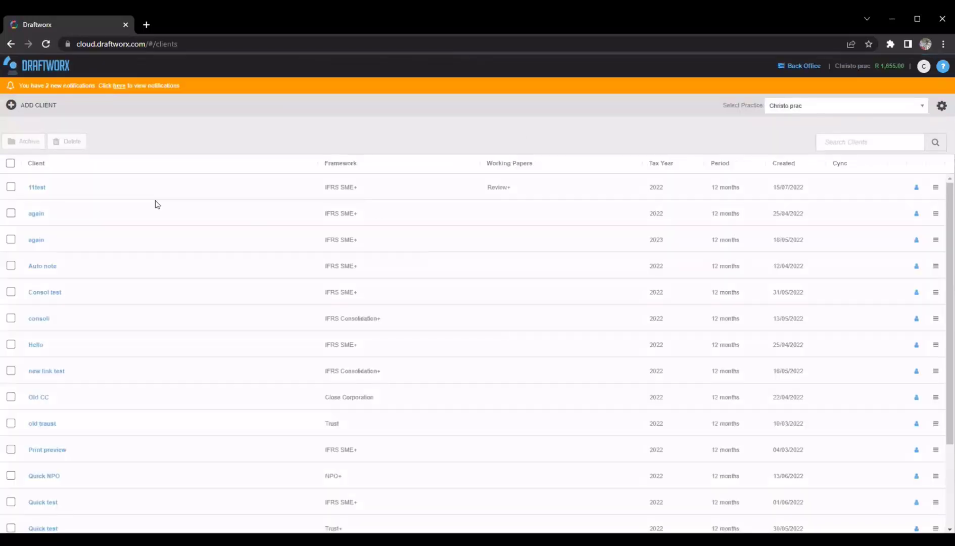
{"action": "scroll", "coordinate": [151, 243], "scroll_direction": "down", "scroll_amount": 2}
{"action": "scroll", "coordinate": [154, 293], "scroll_direction": "up", "scroll_amount": 2}
{"action": "scroll", "coordinate": [148, 288], "scroll_direction": "down", "scroll_amount": 2}
{"action": "scroll", "coordinate": [147, 317], "scroll_direction": "up", "scroll_amount": 2}
Switch the selected practice back to Training Practice
{"action": "left_click", "coordinate": [807, 105]}
{"action": "scroll", "coordinate": [829, 172], "scroll_direction": "down", "scroll_amount": 3}
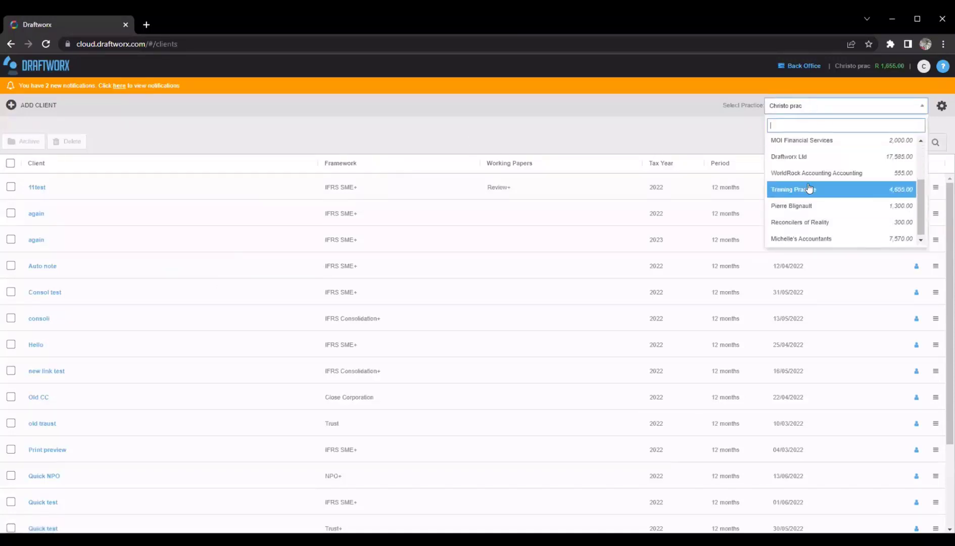
{"action": "left_click", "coordinate": [809, 188]}
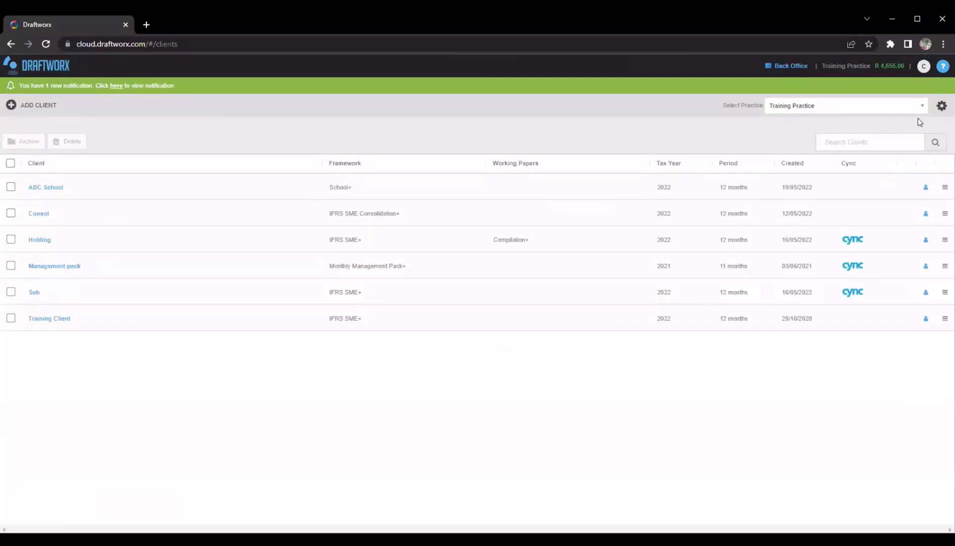
Open Manage Clients for the practice, view the deleted and archived clients, and close the dialog
{"action": "left_click", "coordinate": [942, 105]}
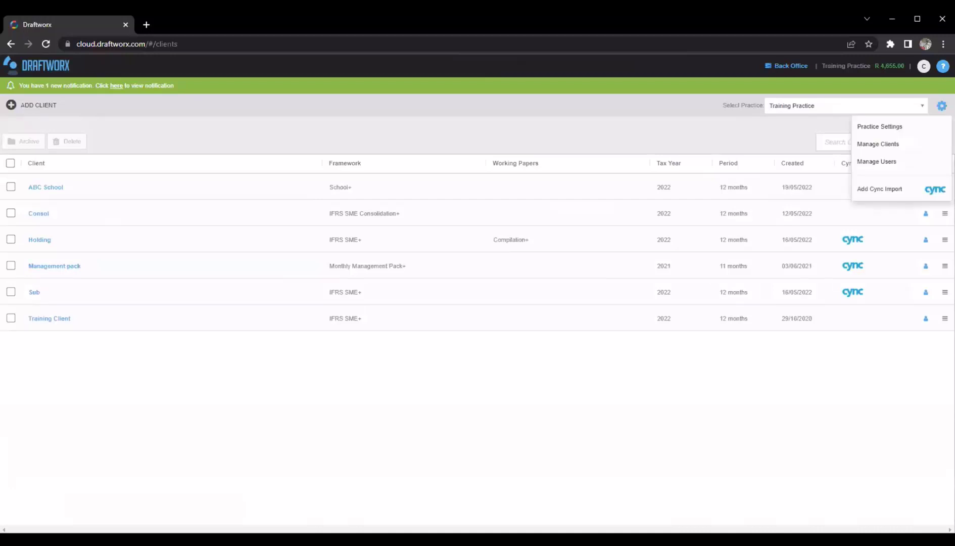
{"action": "left_click", "coordinate": [878, 147]}
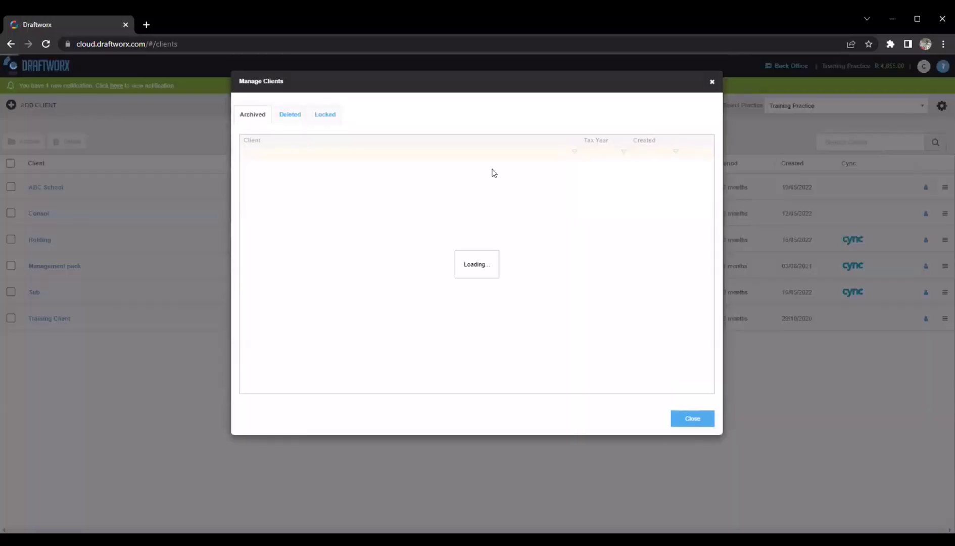
{"action": "left_click", "coordinate": [287, 118]}
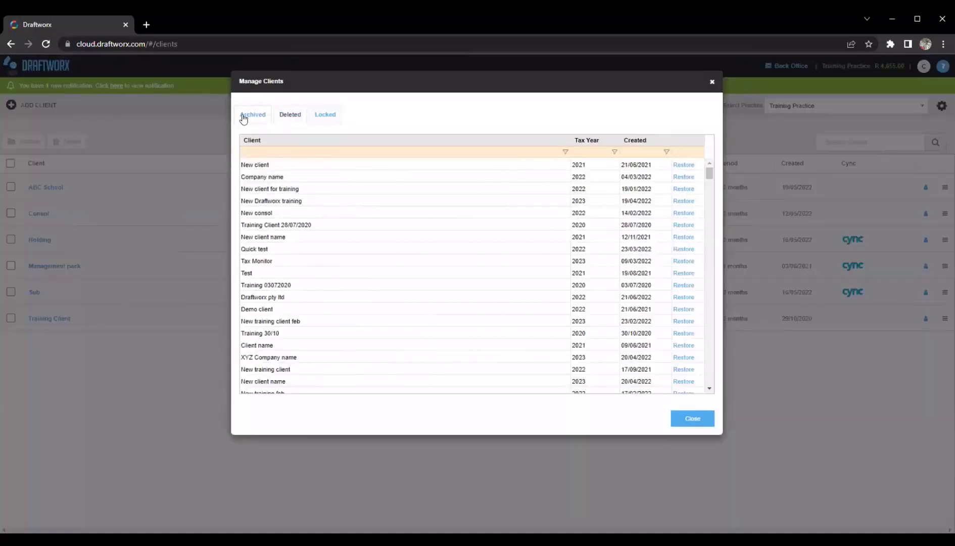
{"action": "left_click", "coordinate": [268, 118]}
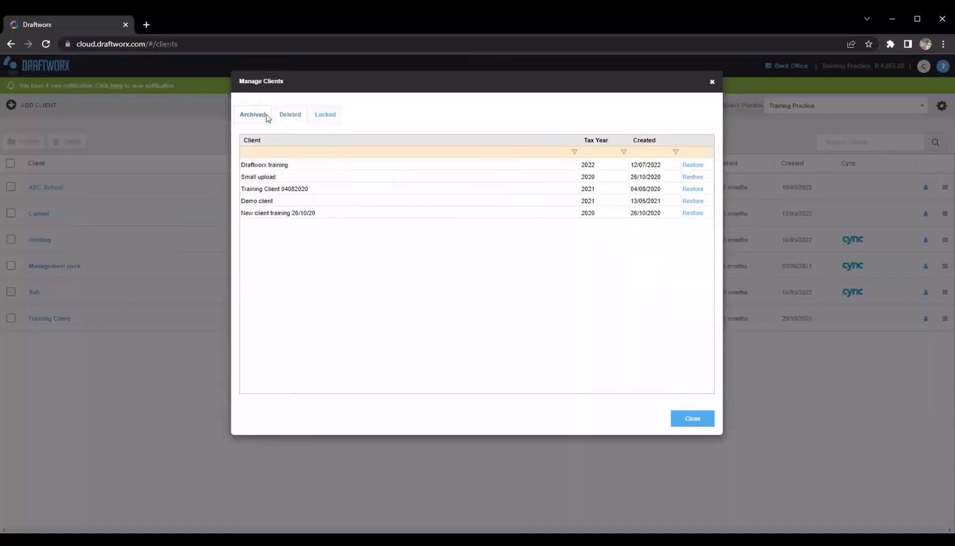
{"action": "left_click", "coordinate": [712, 82]}
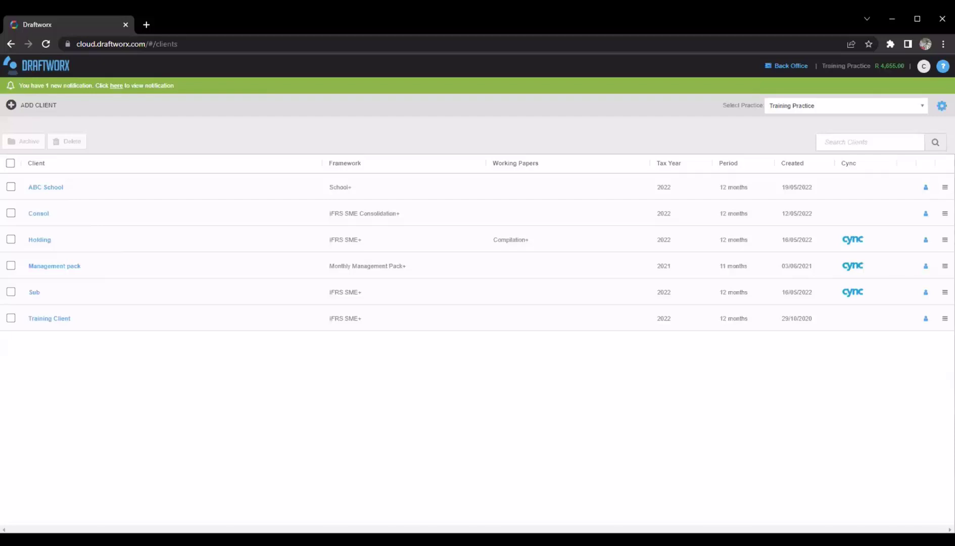
Reopen Manage Clients, compare the Deleted and Archived lists again, and close the dialog
{"action": "left_click", "coordinate": [942, 105]}
{"action": "left_click", "coordinate": [898, 146]}
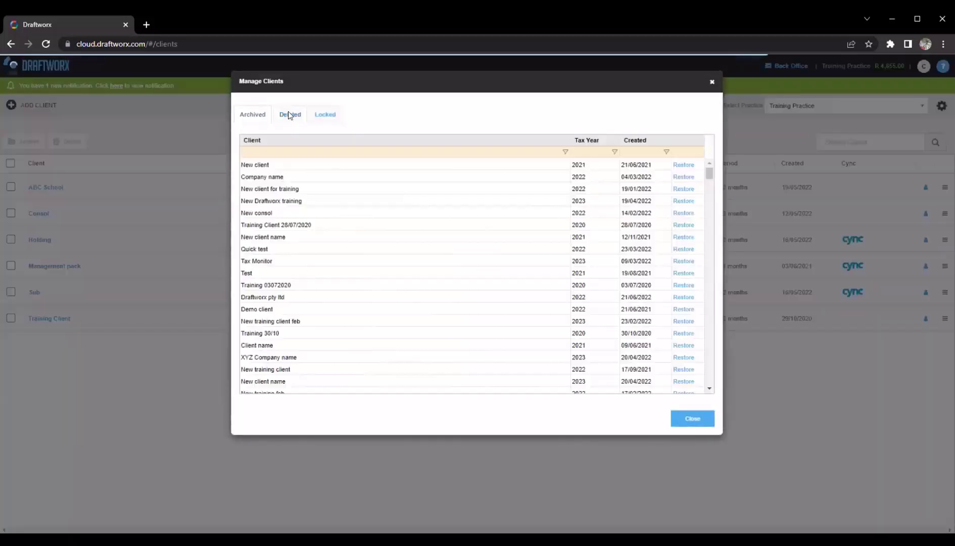
{"action": "left_click", "coordinate": [292, 117]}
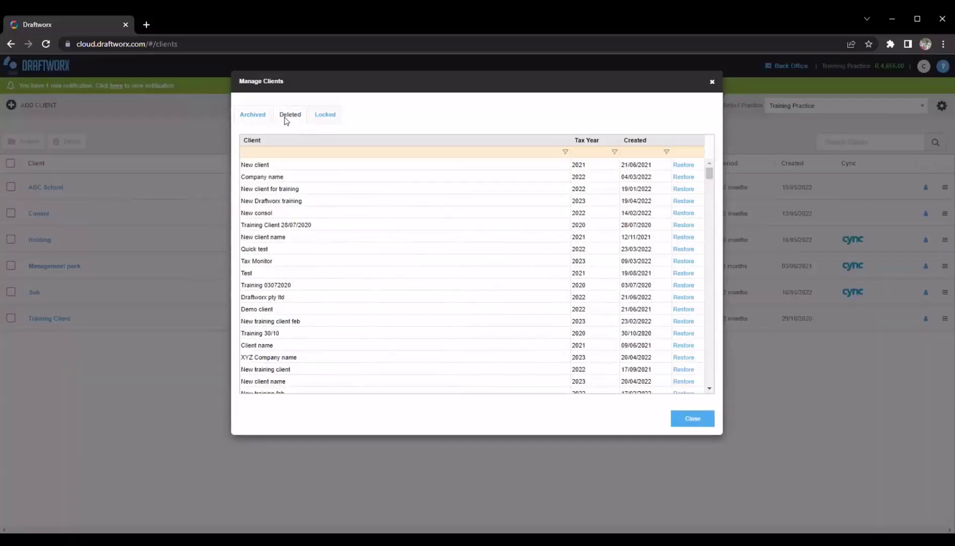
{"action": "left_click", "coordinate": [258, 115]}
{"action": "left_click", "coordinate": [284, 116]}
{"action": "left_click", "coordinate": [266, 120]}
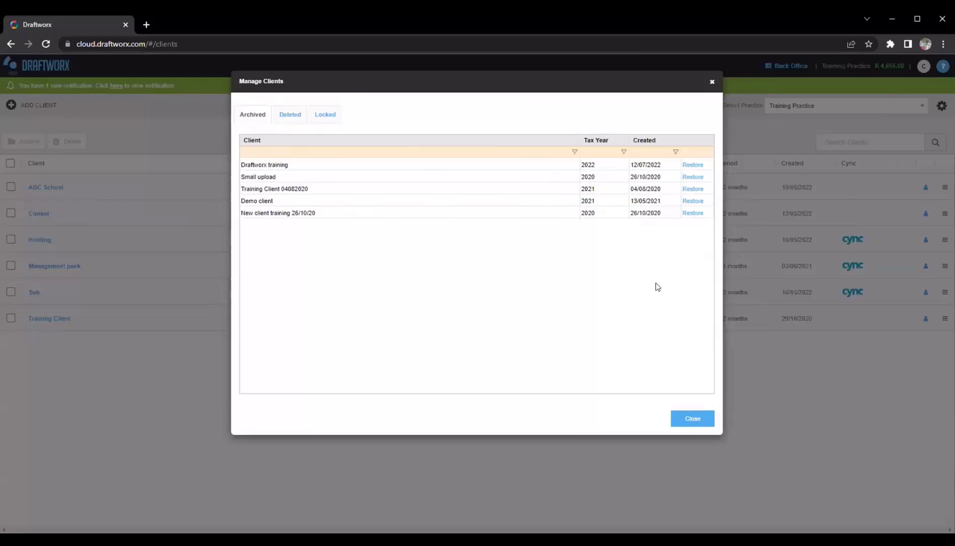
{"action": "left_click", "coordinate": [687, 423]}
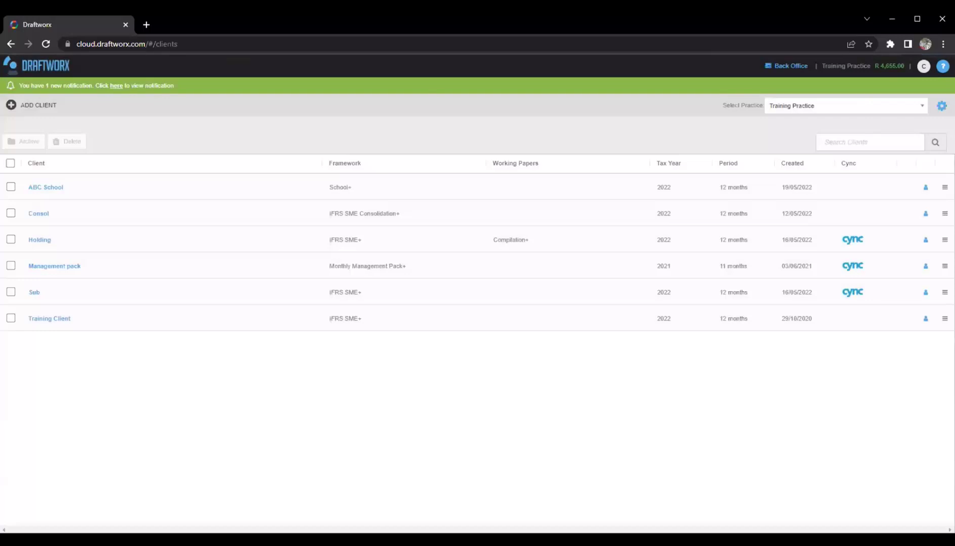
Open the list of users for Training Practice
{"action": "left_click", "coordinate": [942, 106]}
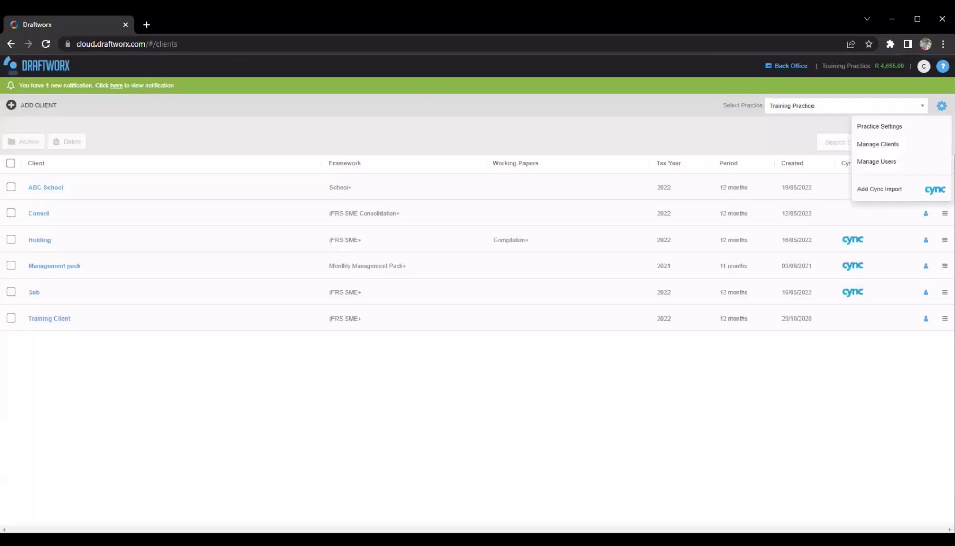
{"action": "left_click", "coordinate": [887, 163]}
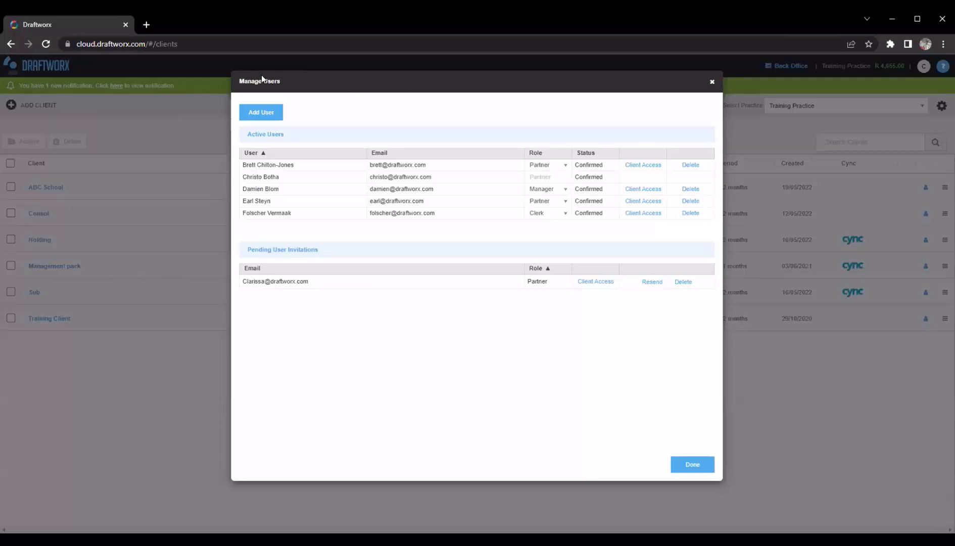
Start a new user invitation for the practice and enter the invitee's email address
{"action": "left_click", "coordinate": [259, 115]}
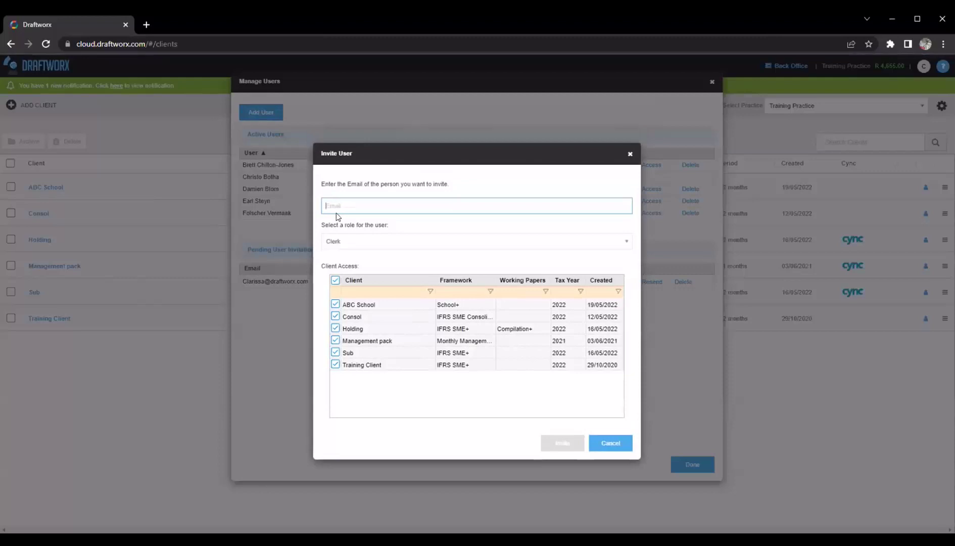
{"action": "left_click", "coordinate": [333, 206]}
{"action": "type", "text": "new"}
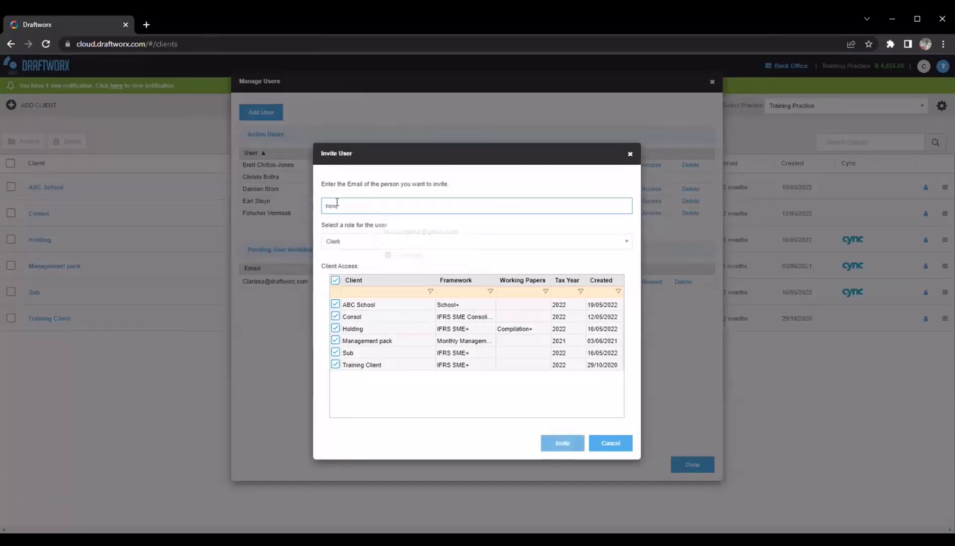
{"action": "type", "text": "@"}
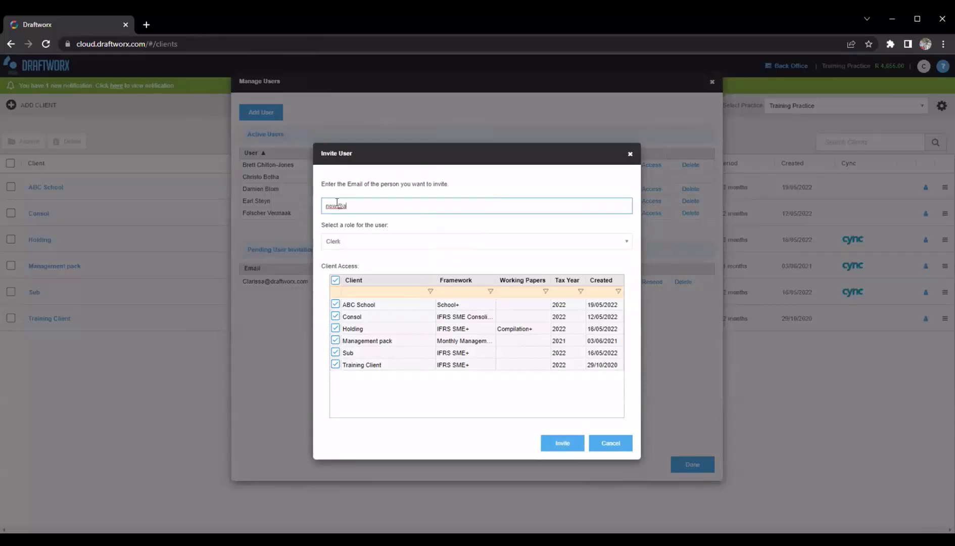
{"action": "type", "text": "a.c"}
Review the available roles for the invited user, try Manager, and set the role to Partner
{"action": "left_click", "coordinate": [348, 247]}
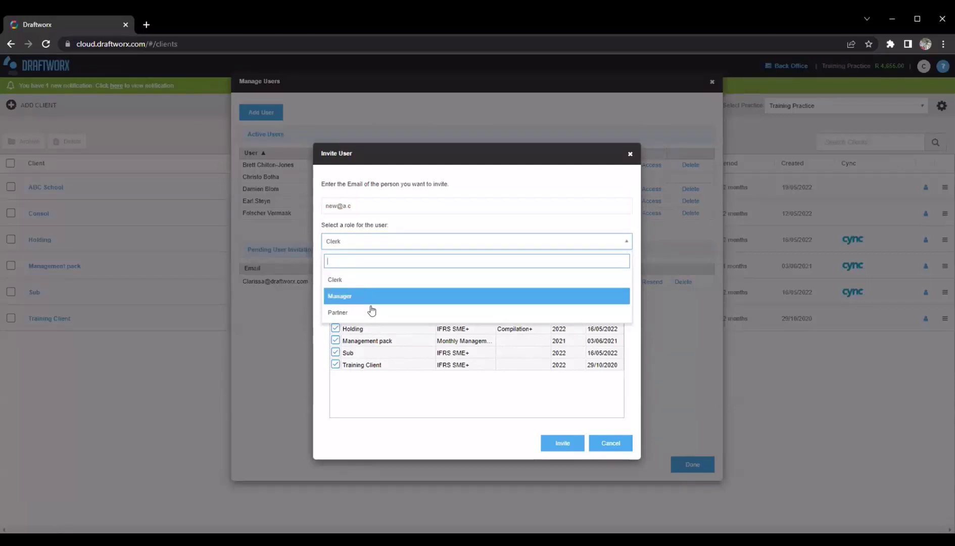
{"action": "left_click", "coordinate": [364, 228]}
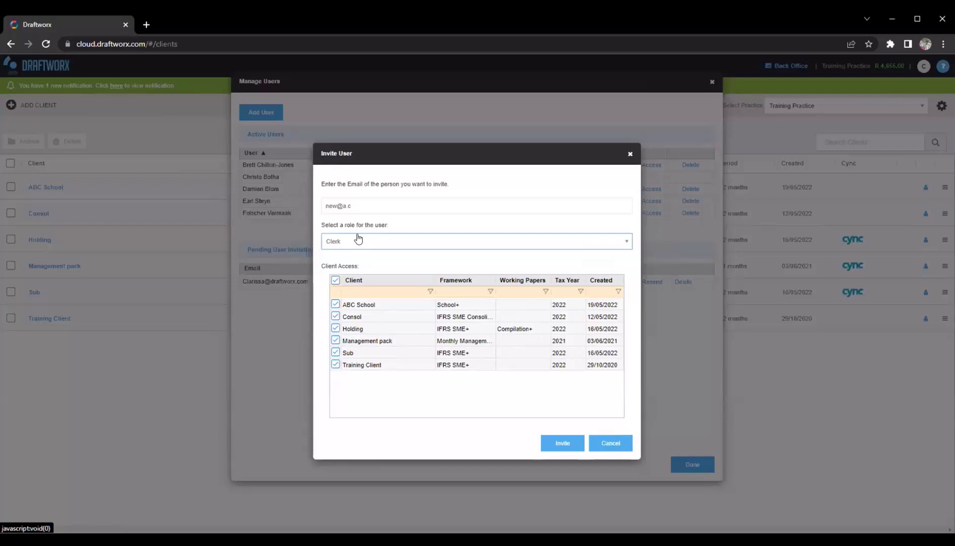
{"action": "left_click", "coordinate": [366, 241]}
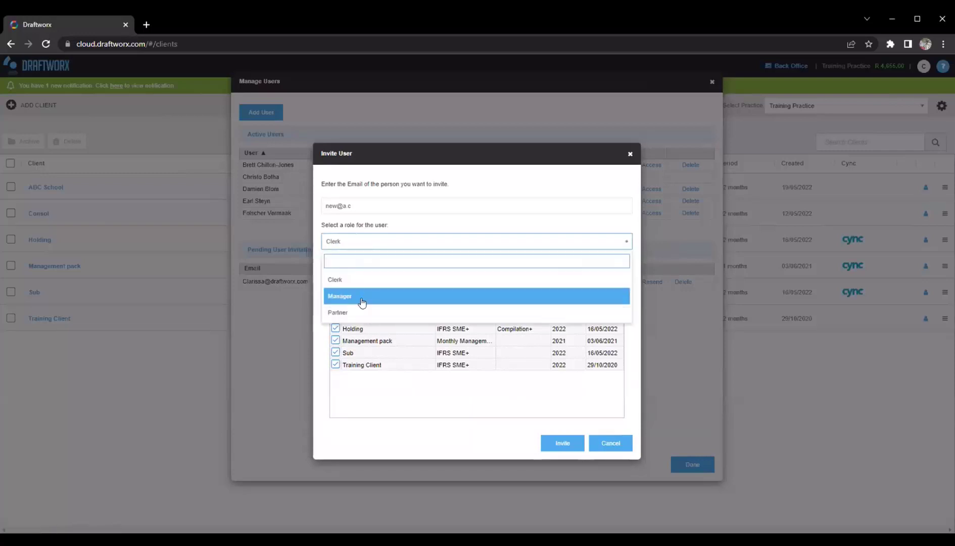
{"action": "left_click", "coordinate": [352, 234]}
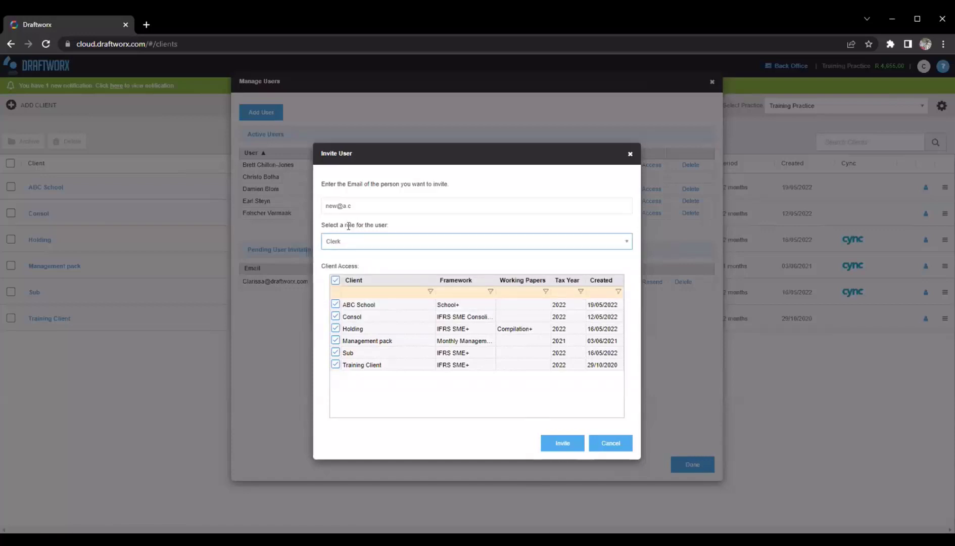
{"action": "left_click", "coordinate": [339, 244]}
{"action": "left_click", "coordinate": [340, 296]}
{"action": "left_click", "coordinate": [340, 243]}
{"action": "left_click", "coordinate": [350, 313]}
{"action": "left_click", "coordinate": [348, 245]}
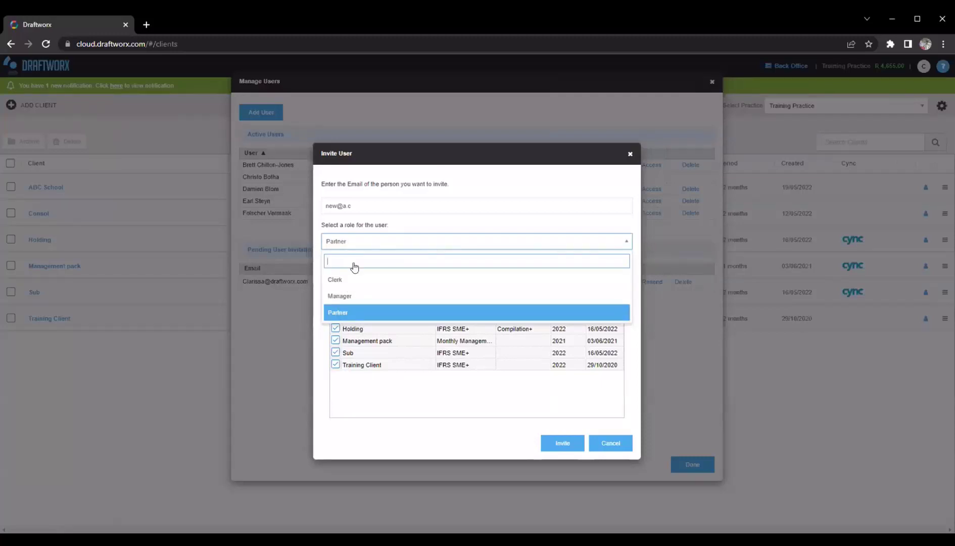
{"action": "left_click", "coordinate": [380, 228]}
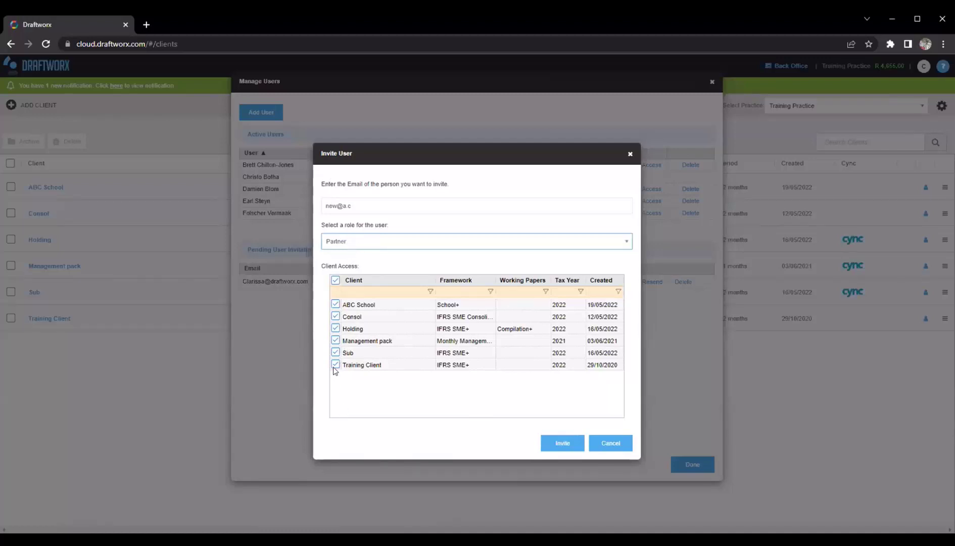
Limit the invited user's client access to Training Client only, and cancel the invitation
{"action": "left_click", "coordinate": [336, 280]}
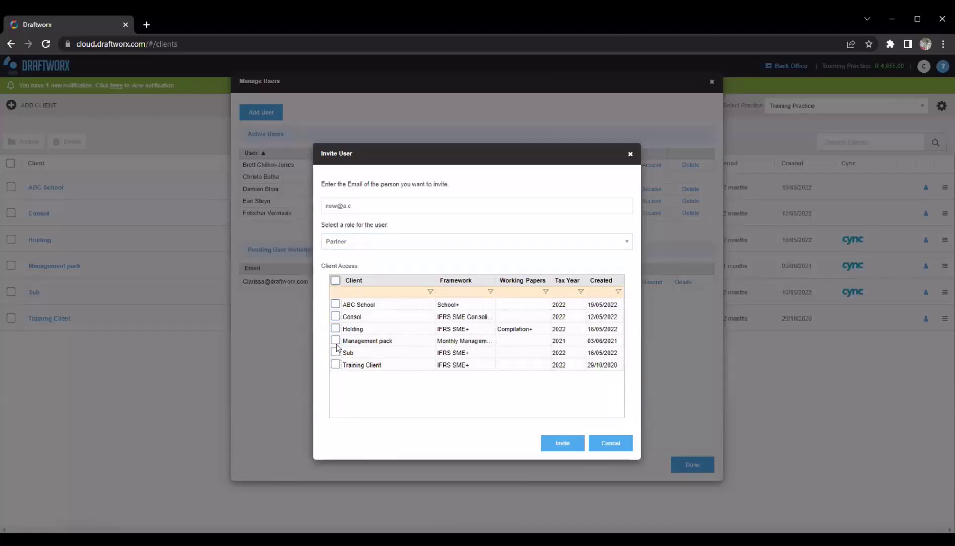
{"action": "left_click", "coordinate": [335, 365]}
{"action": "left_click", "coordinate": [611, 444]}
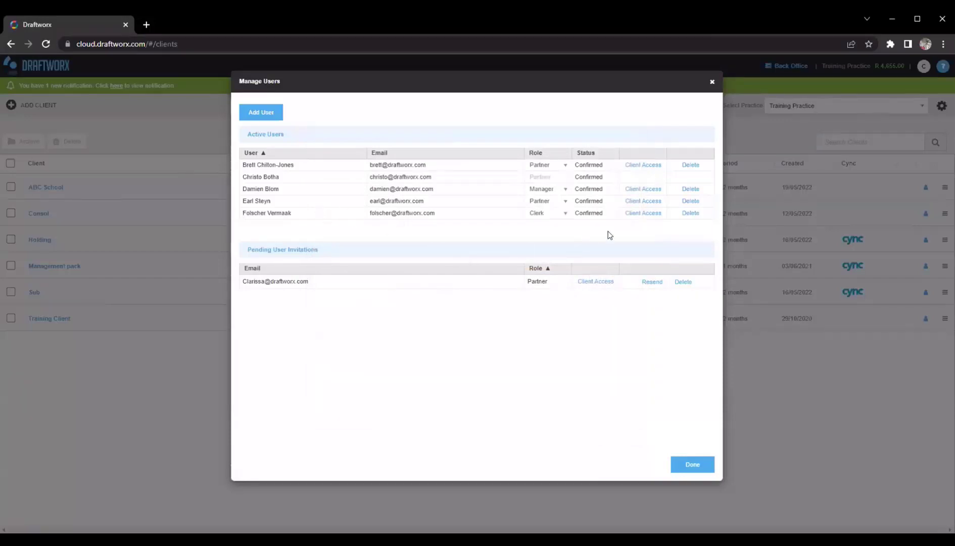
Review which clients the fourth active user can access, and close the access list
{"action": "left_click", "coordinate": [636, 202]}
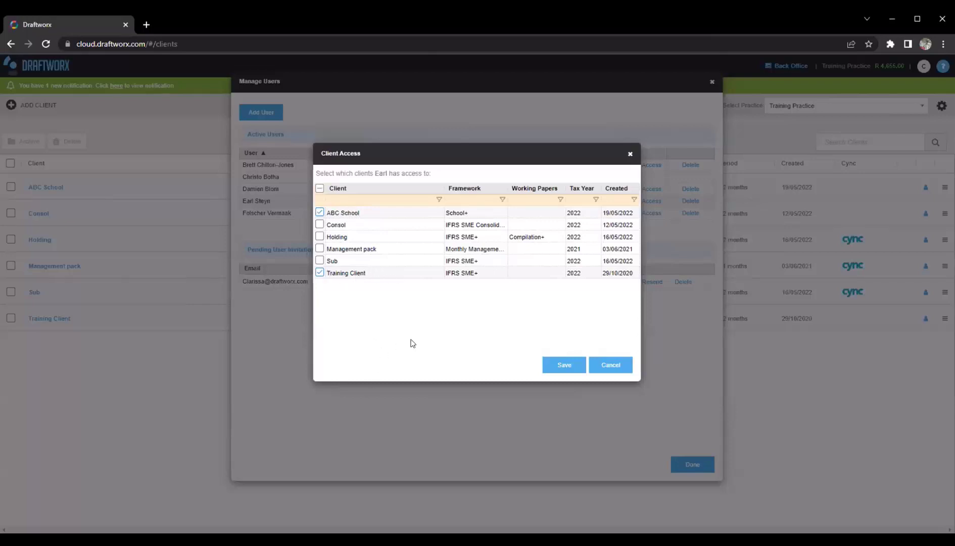
{"action": "left_click", "coordinate": [629, 154]}
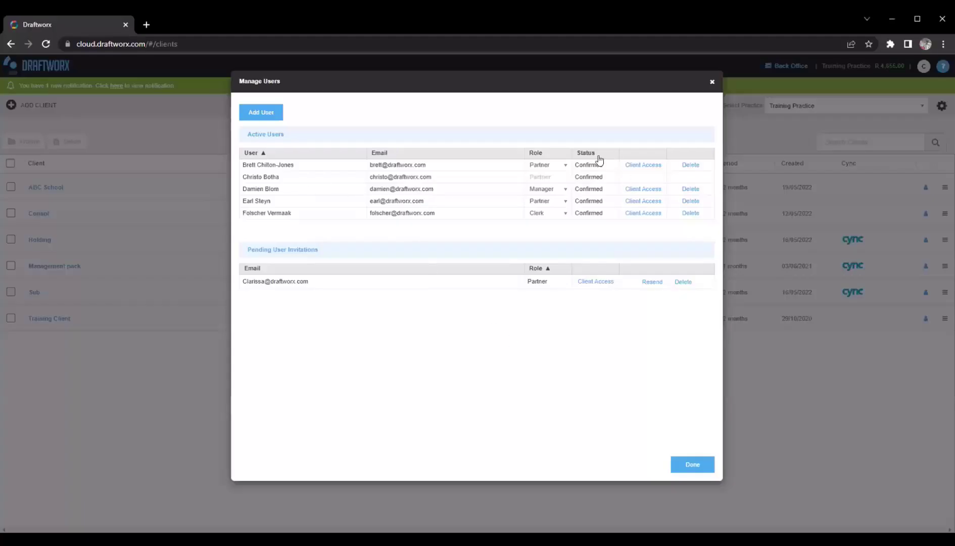
{"action": "left_click", "coordinate": [639, 205]}
{"action": "left_click", "coordinate": [632, 153]}
Give the fourth active user access to Consol while keeping Management pack selected, save, and finish managing users
{"action": "left_click", "coordinate": [638, 201]}
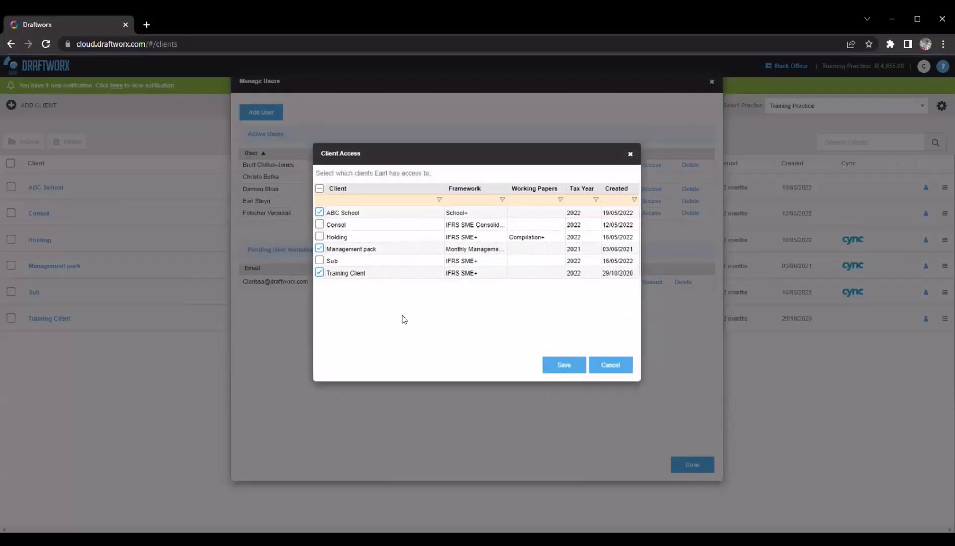
{"action": "left_click", "coordinate": [320, 249]}
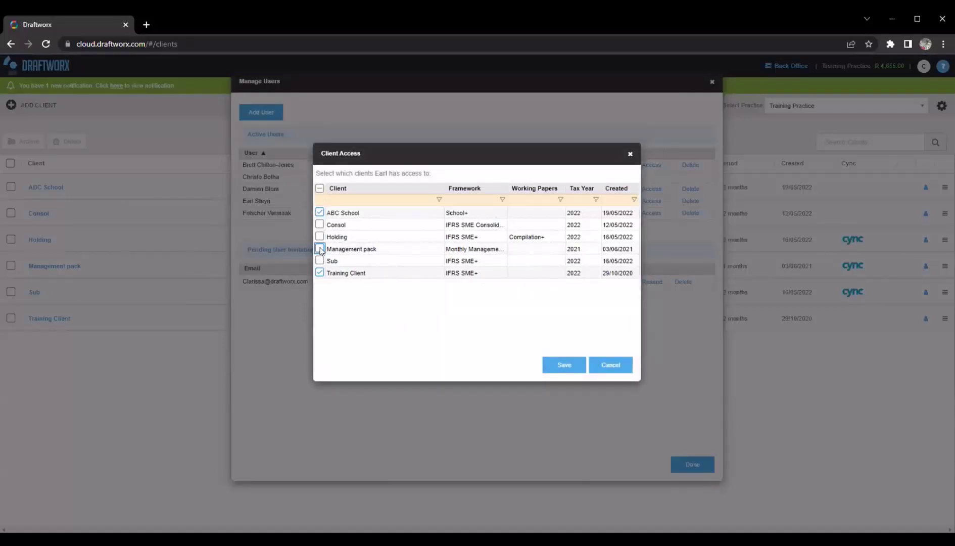
{"action": "left_click", "coordinate": [320, 250]}
{"action": "left_click", "coordinate": [319, 225]}
{"action": "left_click", "coordinate": [557, 363]}
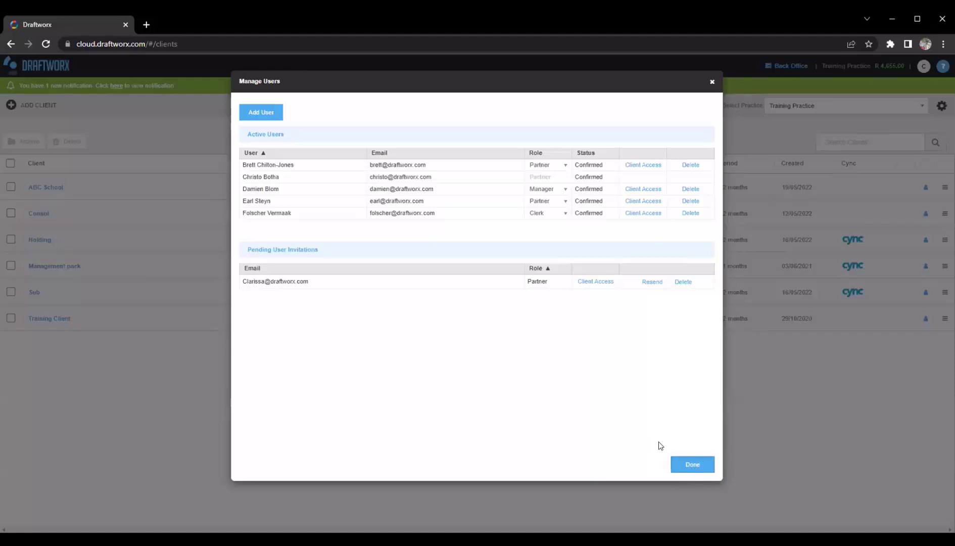
{"action": "left_click", "coordinate": [692, 464]}
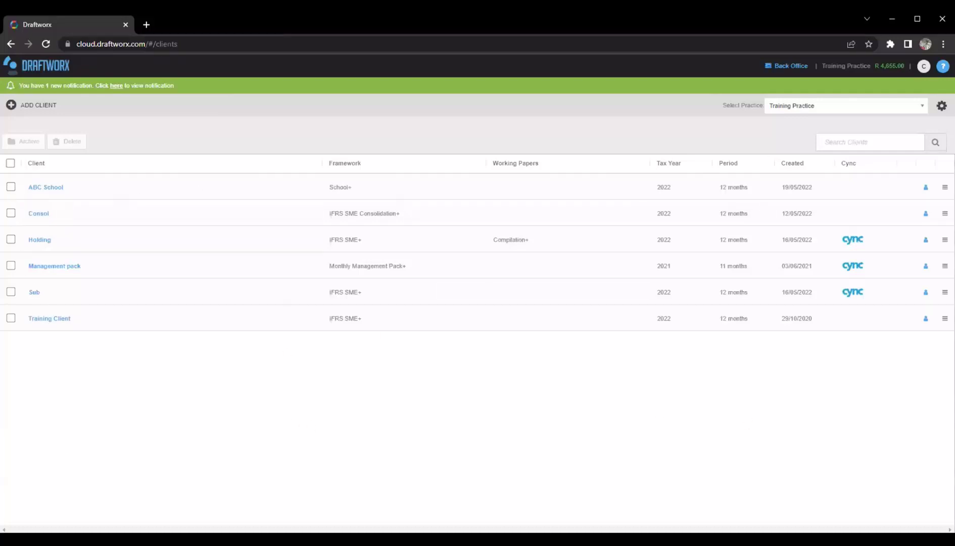
Reopen Manage Users, check the fourth active user's client access, and close both dialogs without saving
{"action": "left_click", "coordinate": [942, 106]}
{"action": "left_click", "coordinate": [882, 160]}
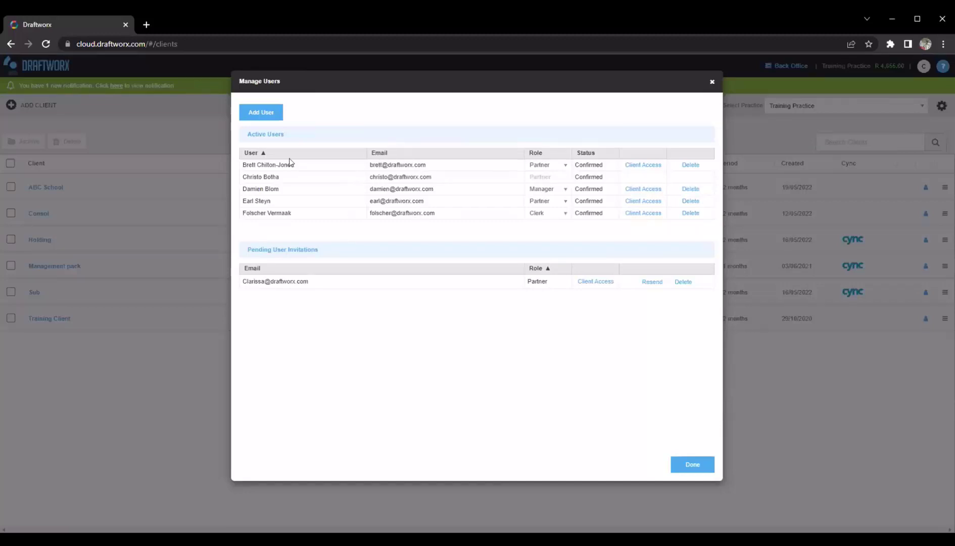
{"action": "left_click", "coordinate": [650, 202]}
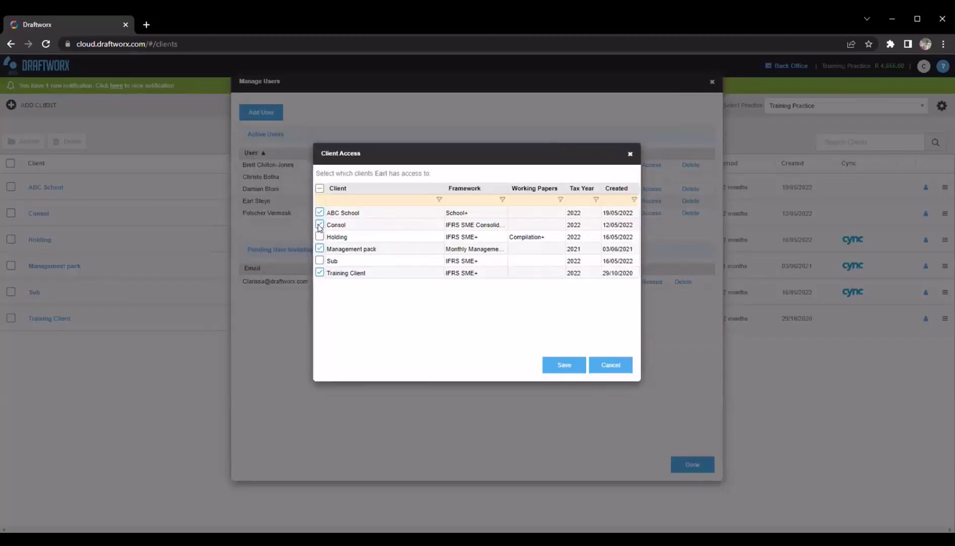
{"action": "left_click", "coordinate": [320, 213]}
{"action": "left_click", "coordinate": [609, 366]}
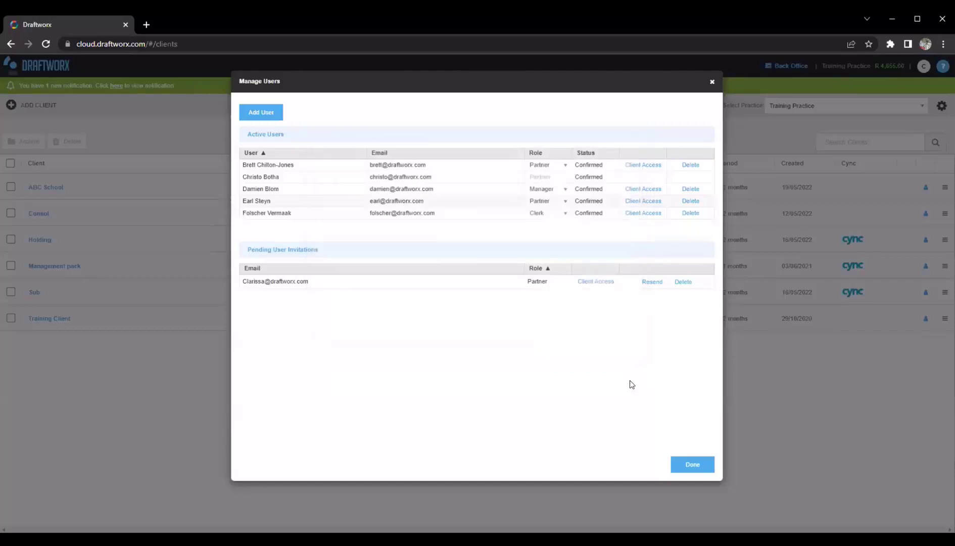
{"action": "left_click", "coordinate": [712, 83]}
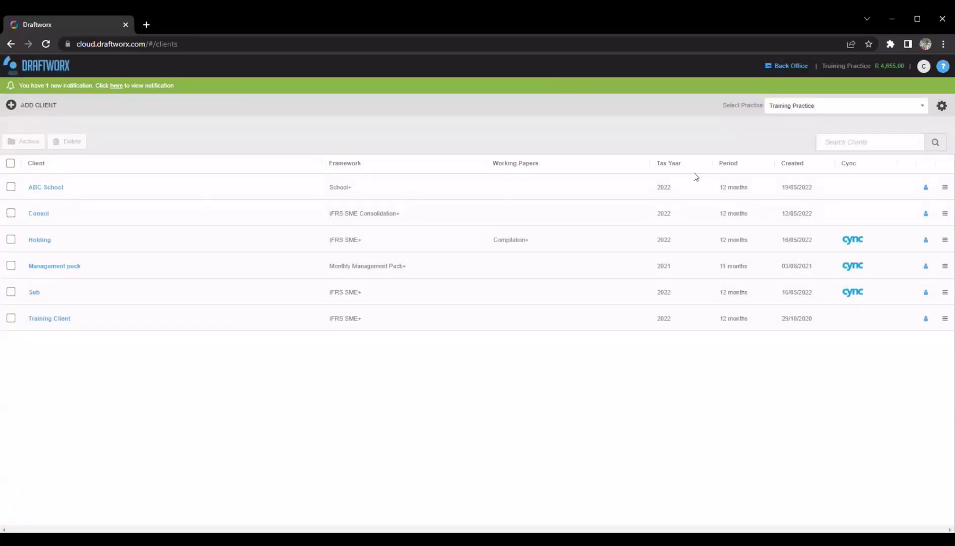
Remove access to ABC School from the Manager and from the Partner listed directly below, and save
{"action": "left_click", "coordinate": [925, 190]}
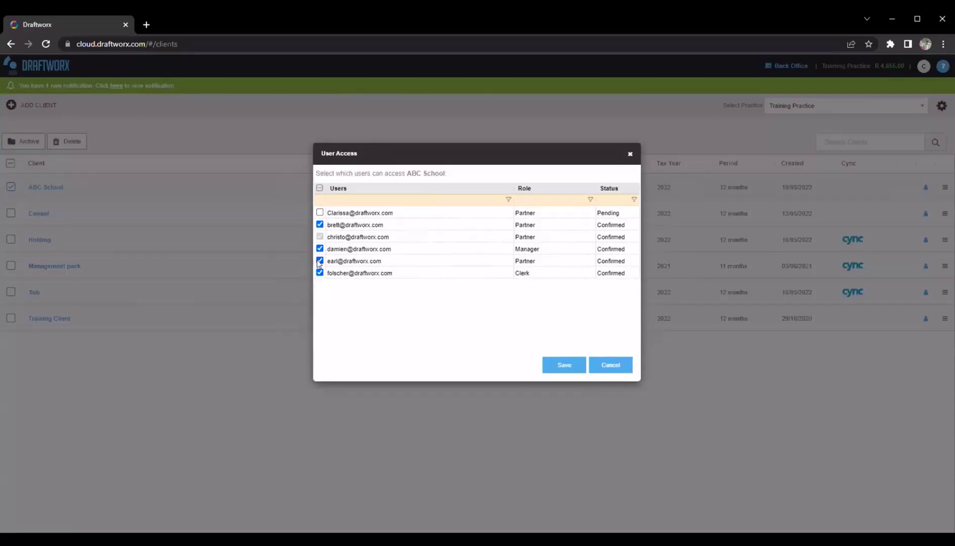
{"action": "left_click", "coordinate": [320, 261]}
{"action": "left_click", "coordinate": [320, 248]}
{"action": "left_click", "coordinate": [550, 367]}
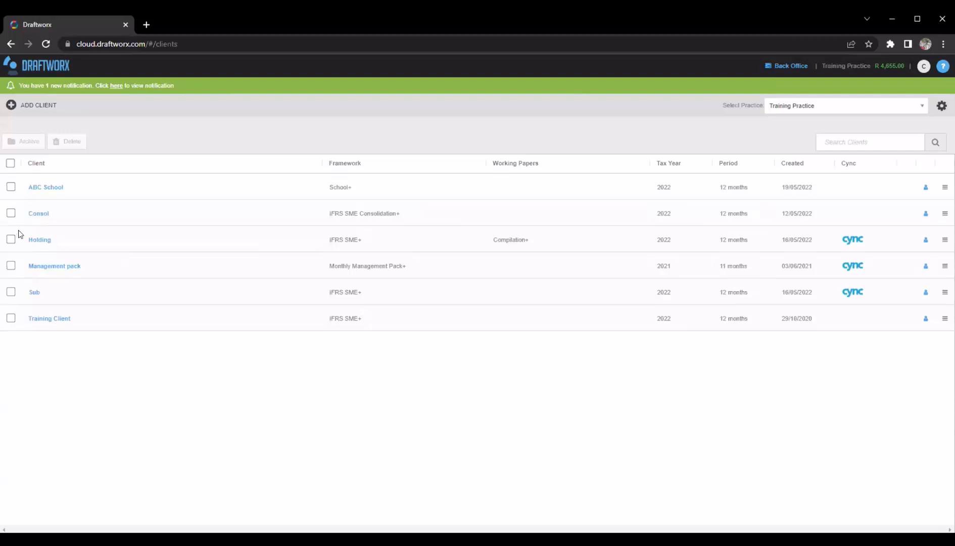
Select ABC School, view its additional client actions, and clear the selection
{"action": "left_click", "coordinate": [11, 187]}
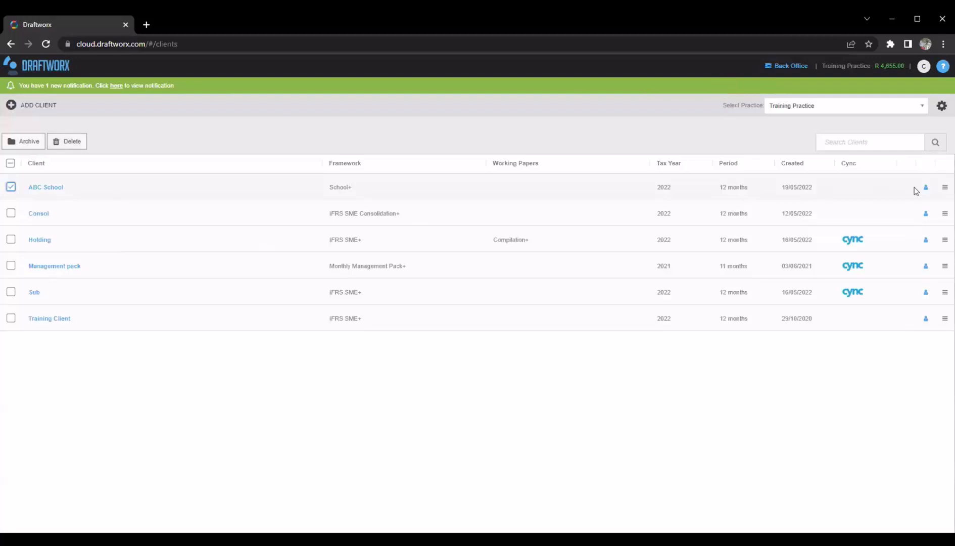
{"action": "left_click", "coordinate": [945, 187]}
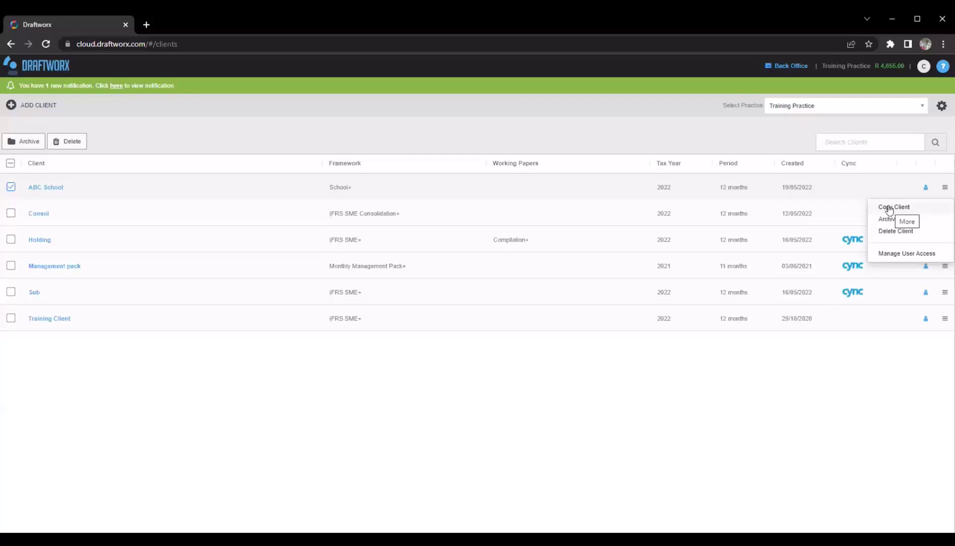
{"action": "left_click", "coordinate": [684, 135]}
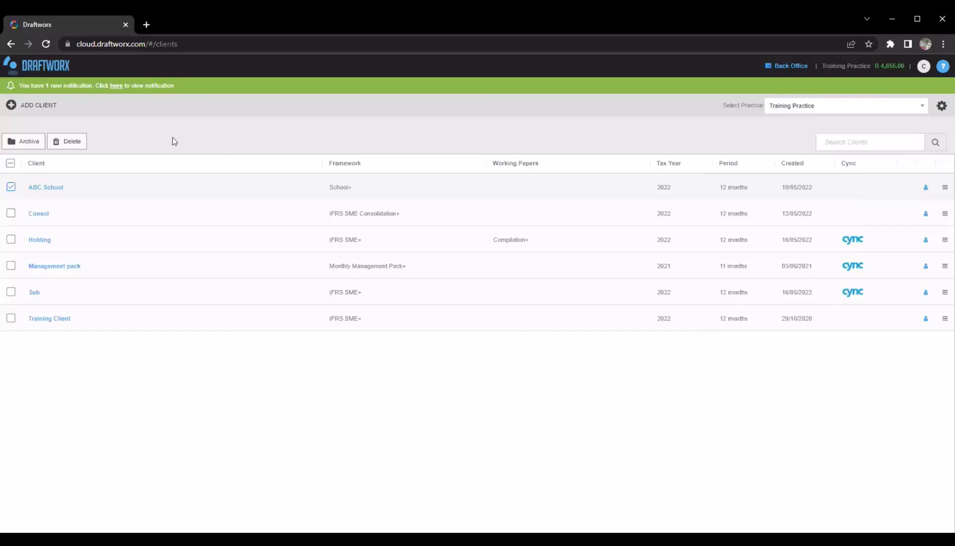
{"action": "left_click", "coordinate": [11, 187]}
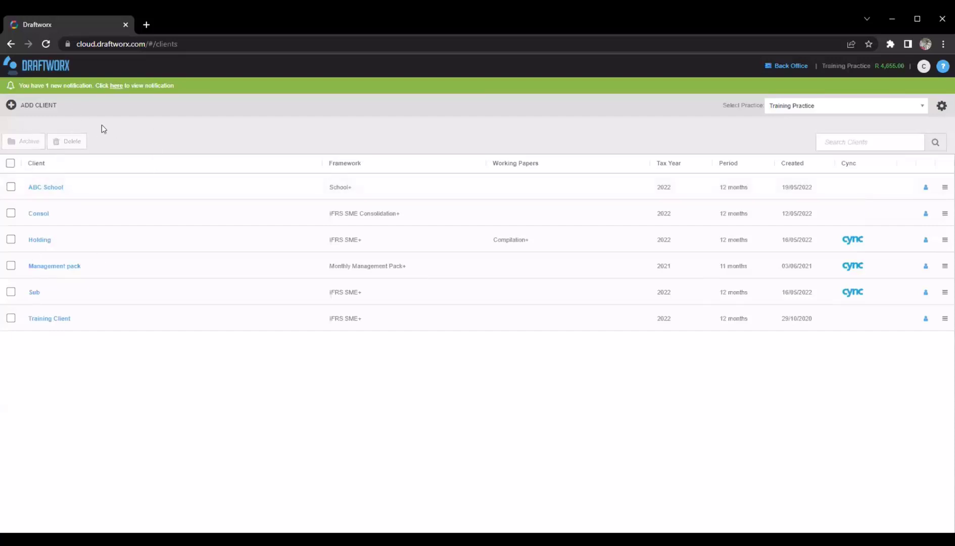
Start adding a client named Draftworx Webinar and set its country to South Africa
{"action": "left_click", "coordinate": [31, 105]}
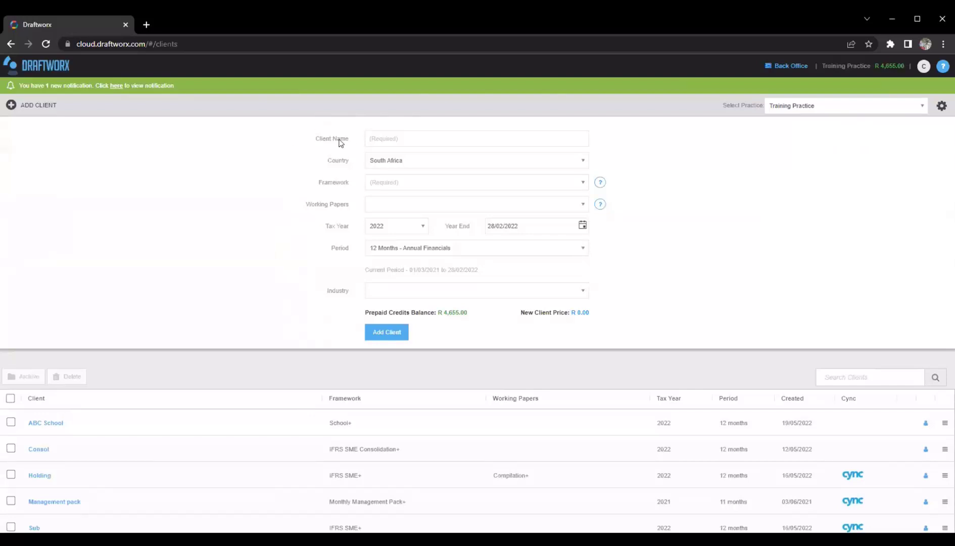
{"action": "left_click", "coordinate": [386, 136]}
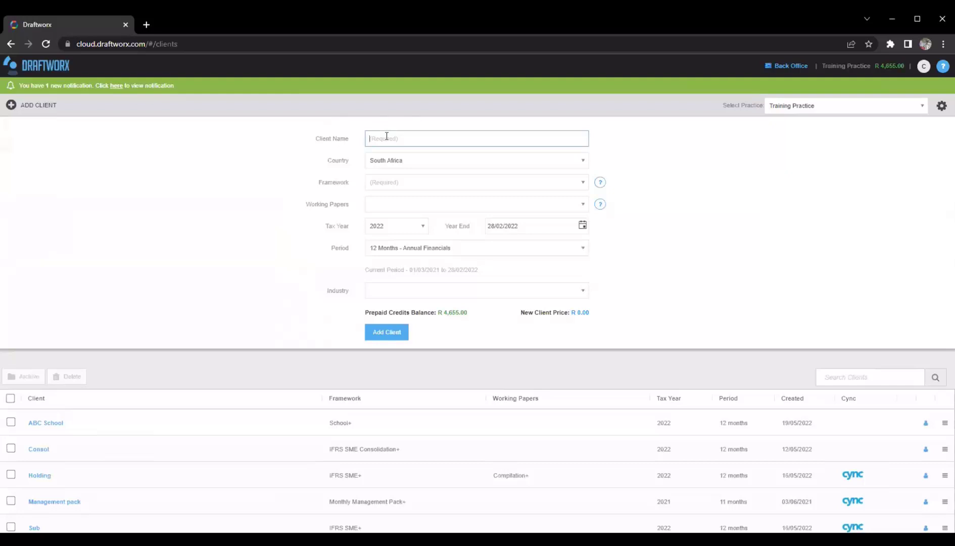
{"action": "type", "text": "Draftworx Webinar"}
{"action": "left_click", "coordinate": [386, 158]}
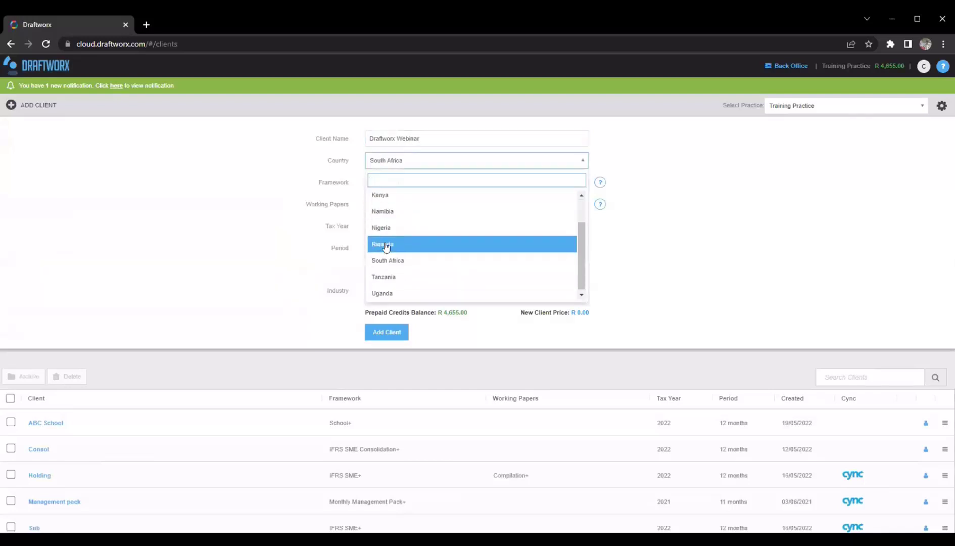
{"action": "left_click", "coordinate": [287, 176]}
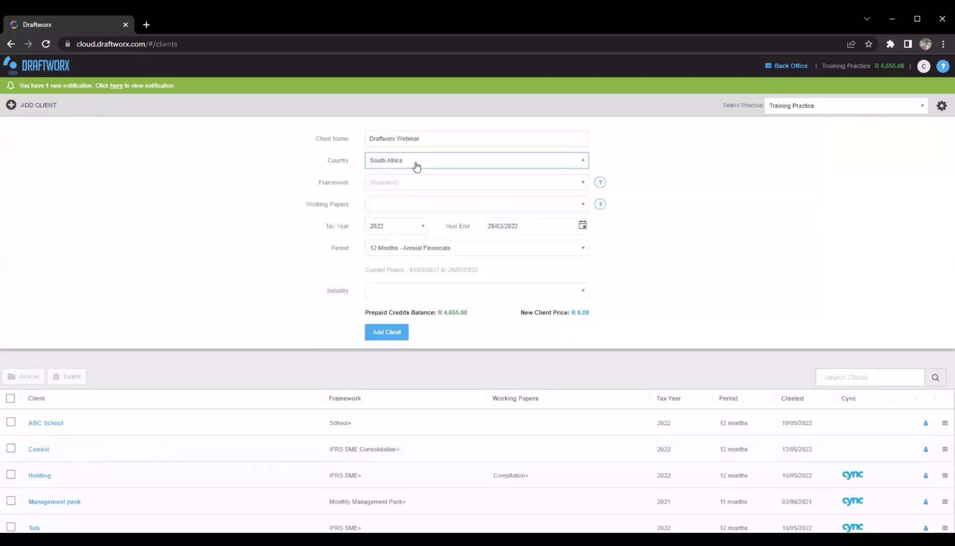
{"action": "left_click", "coordinate": [416, 164]}
{"action": "scroll", "coordinate": [425, 258], "scroll_direction": "down", "scroll_amount": 1}
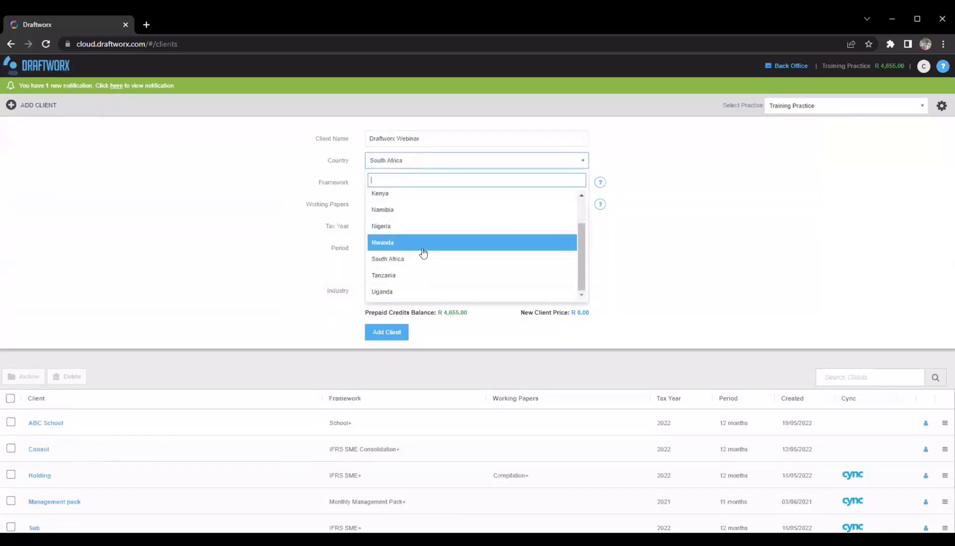
{"action": "left_click", "coordinate": [412, 260]}
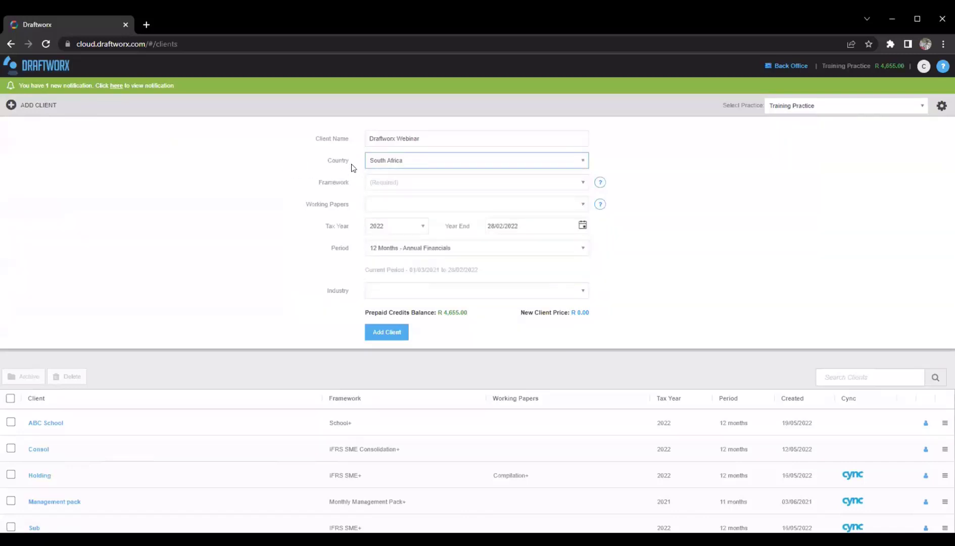
Review the countries available for the new client and close the list without picking another one
{"action": "left_click", "coordinate": [414, 162]}
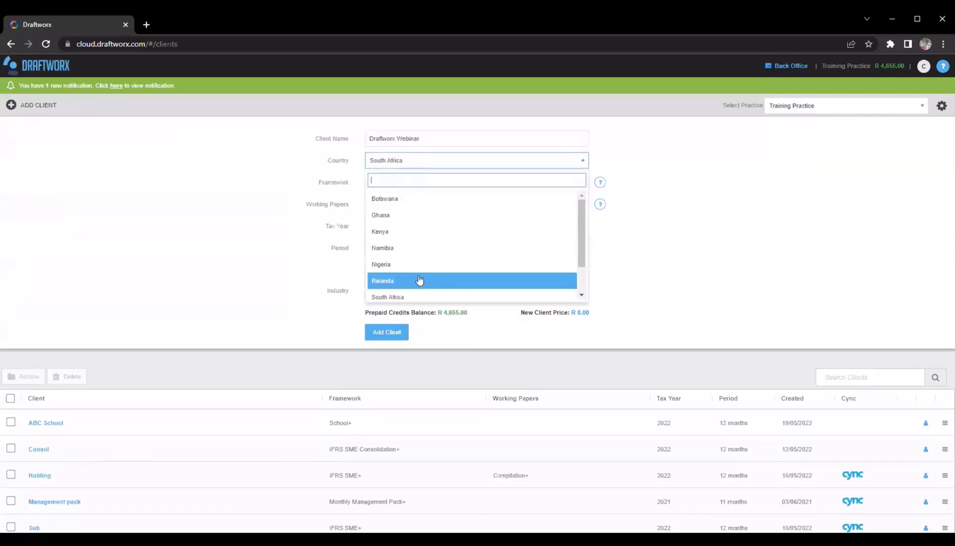
{"action": "scroll", "coordinate": [409, 260], "scroll_direction": "down", "scroll_amount": 1}
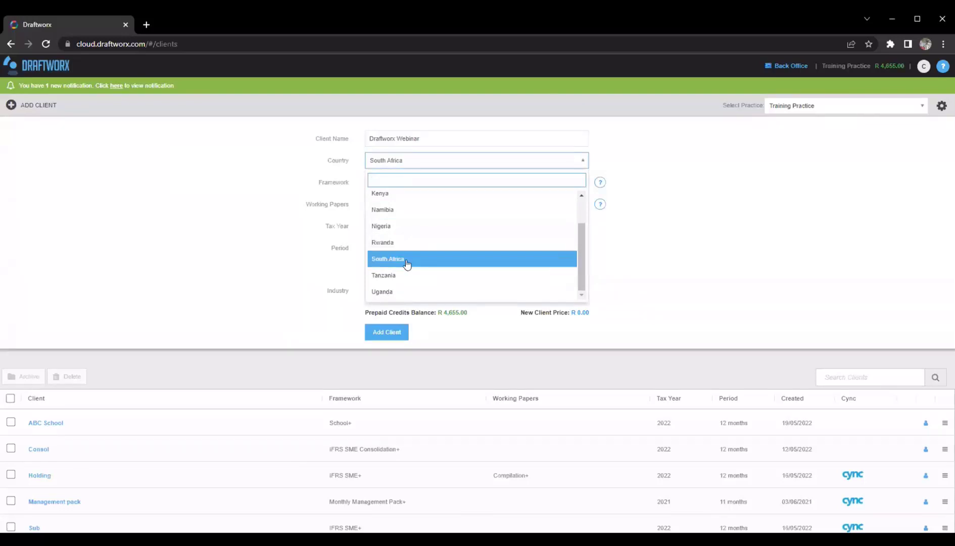
{"action": "scroll", "coordinate": [408, 264], "scroll_direction": "up", "scroll_amount": 1}
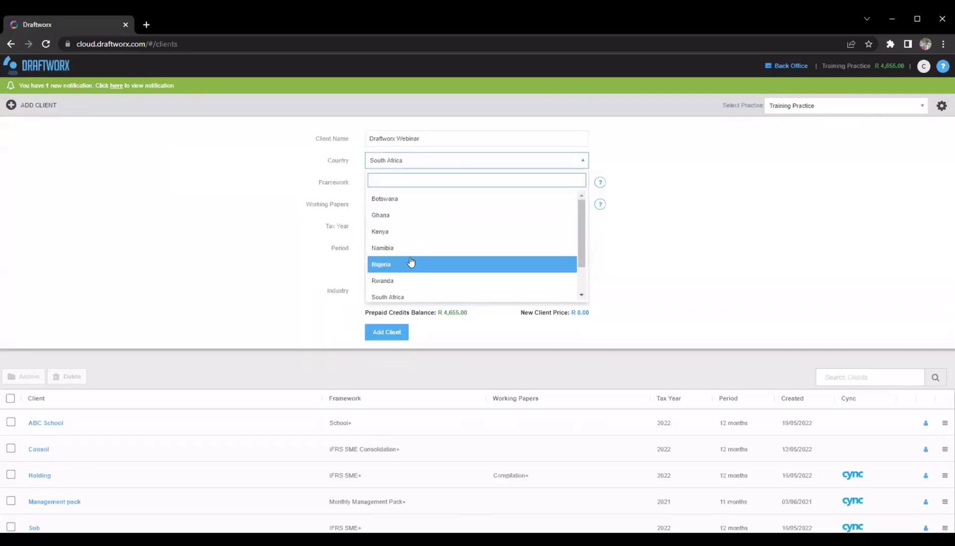
{"action": "scroll", "coordinate": [411, 262], "scroll_direction": "down", "scroll_amount": 1}
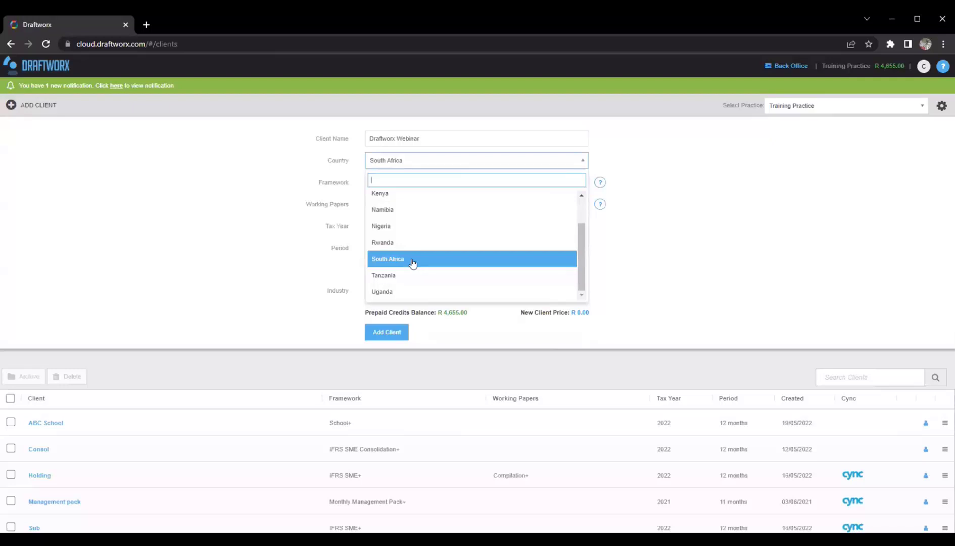
{"action": "left_click", "coordinate": [280, 192]}
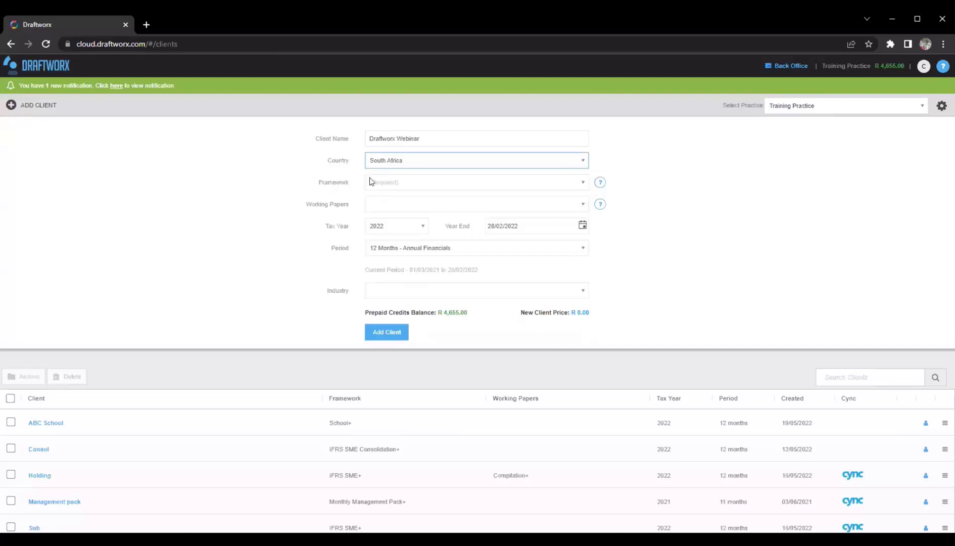
Review the available reporting frameworks and their prices, and set the new client's framework to IFRS SME+
{"action": "left_click", "coordinate": [584, 184]}
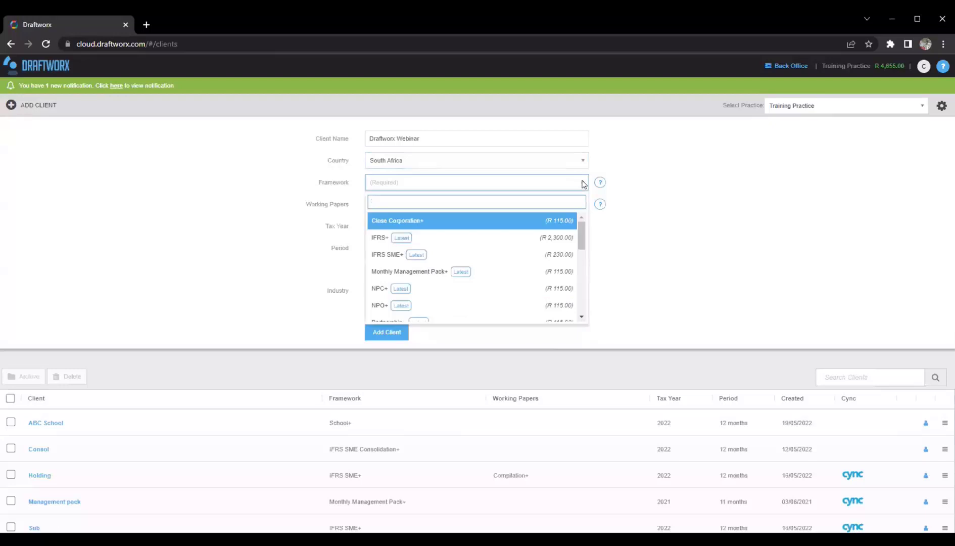
{"action": "scroll", "coordinate": [513, 233], "scroll_direction": "down", "scroll_amount": 5}
{"action": "scroll", "coordinate": [507, 257], "scroll_direction": "up", "scroll_amount": 5}
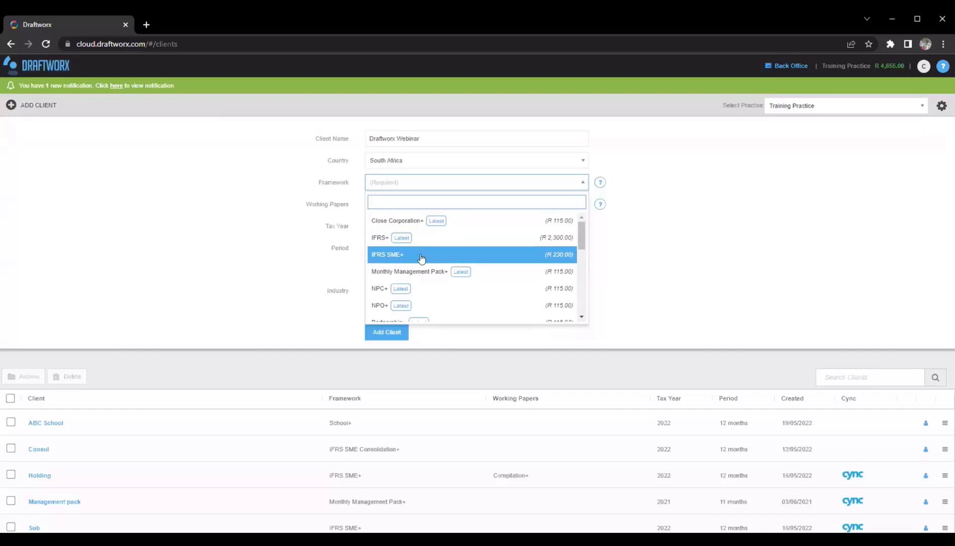
{"action": "scroll", "coordinate": [402, 259], "scroll_direction": "down", "scroll_amount": 1}
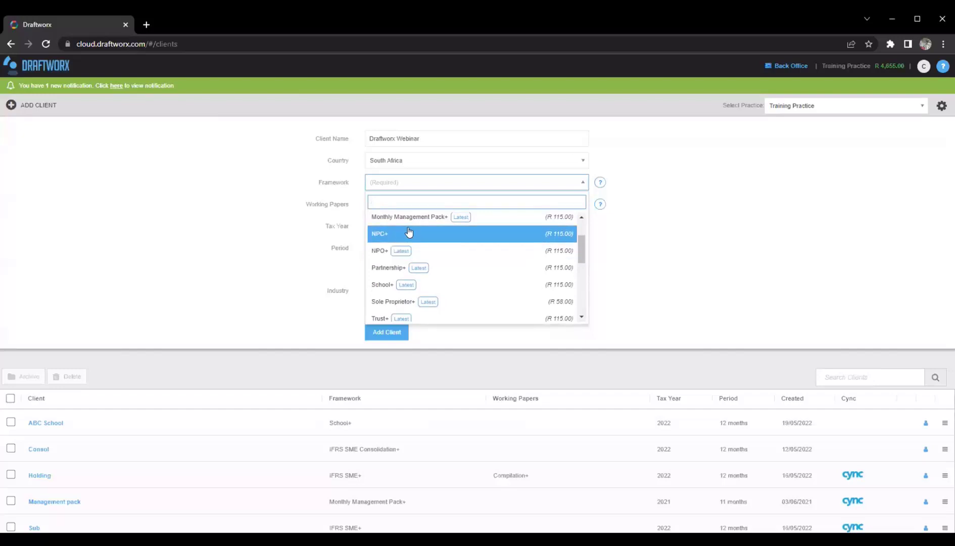
{"action": "scroll", "coordinate": [418, 244], "scroll_direction": "down", "scroll_amount": 1}
{"action": "scroll", "coordinate": [420, 246], "scroll_direction": "down", "scroll_amount": 1}
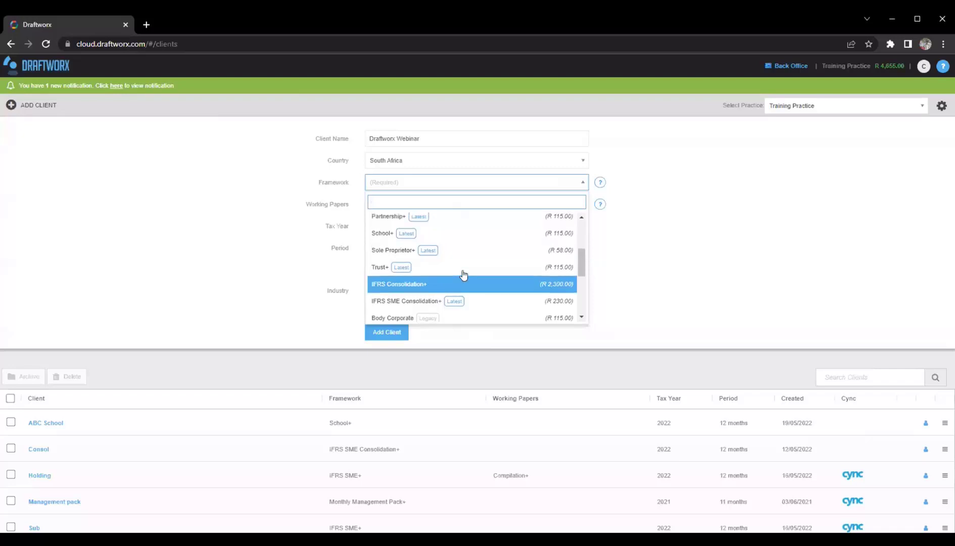
{"action": "scroll", "coordinate": [445, 253], "scroll_direction": "up", "scroll_amount": 2}
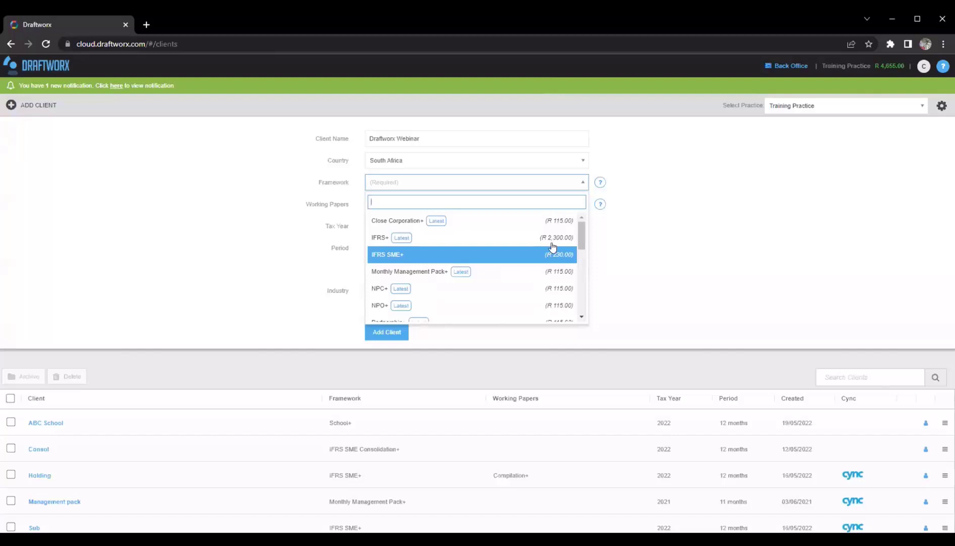
{"action": "scroll", "coordinate": [515, 271], "scroll_direction": "down", "scroll_amount": 1}
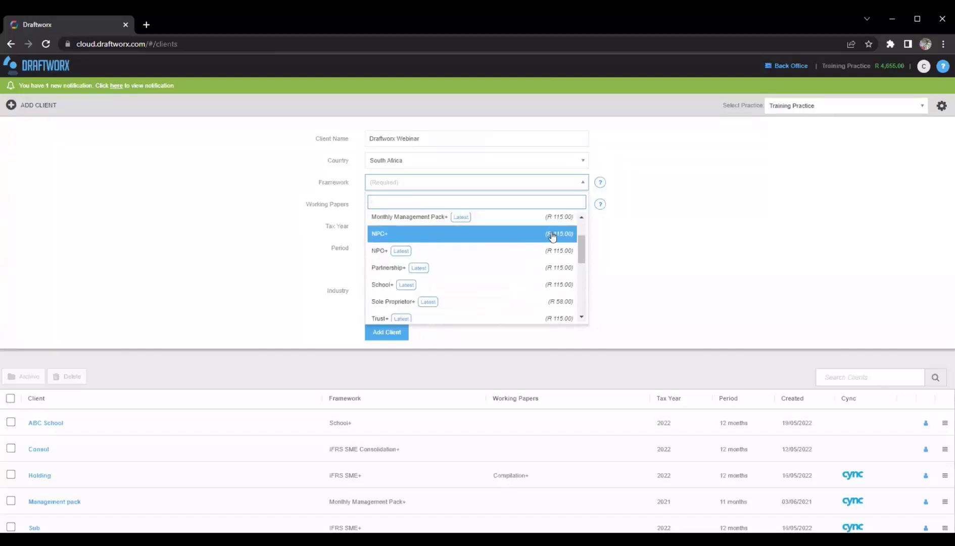
{"action": "scroll", "coordinate": [543, 269], "scroll_direction": "down", "scroll_amount": 1}
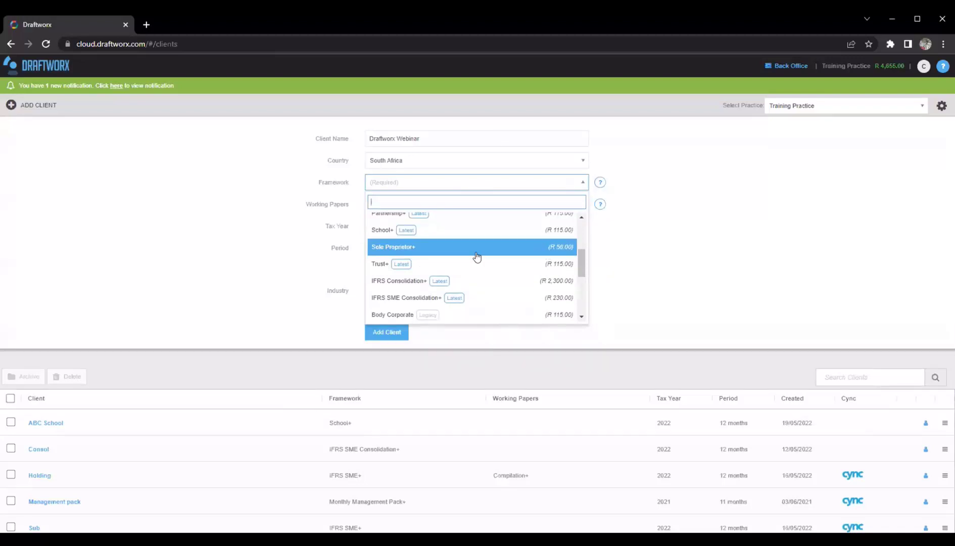
{"action": "scroll", "coordinate": [469, 252], "scroll_direction": "up", "scroll_amount": 3}
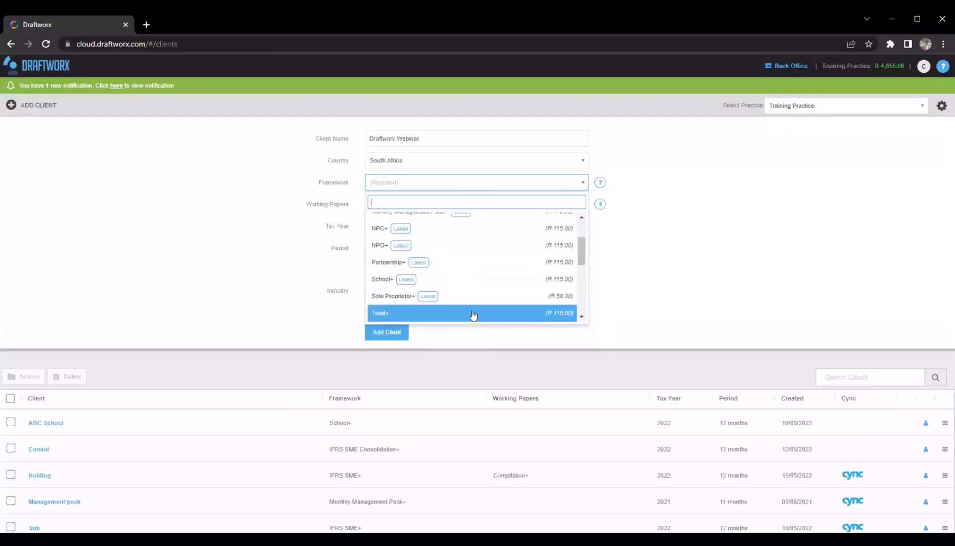
{"action": "scroll", "coordinate": [470, 303], "scroll_direction": "up", "scroll_amount": 3}
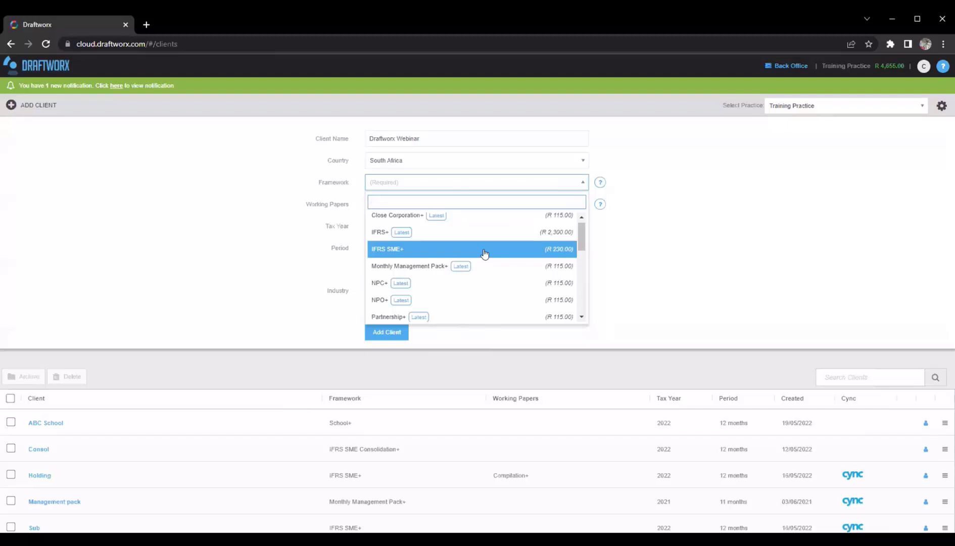
{"action": "scroll", "coordinate": [485, 245], "scroll_direction": "up", "scroll_amount": 1}
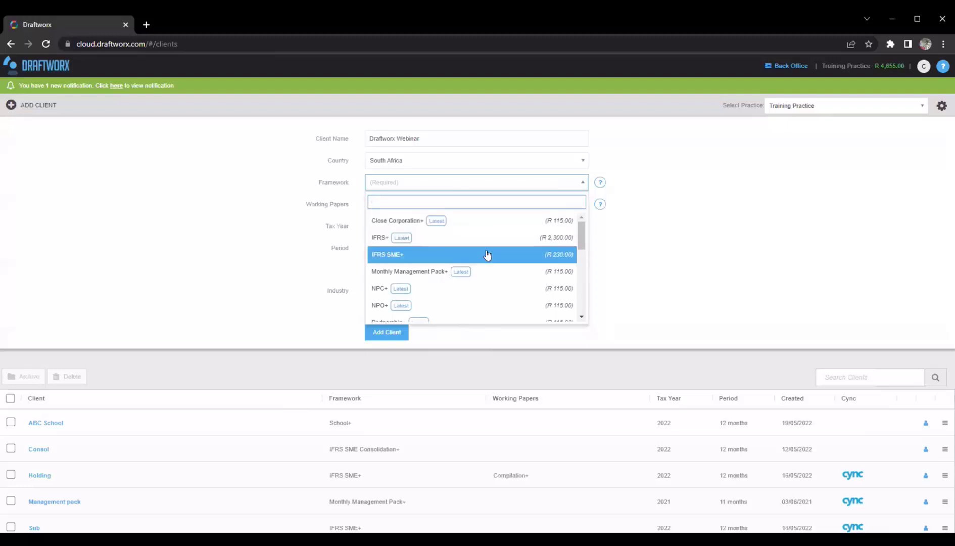
{"action": "left_click", "coordinate": [377, 255]}
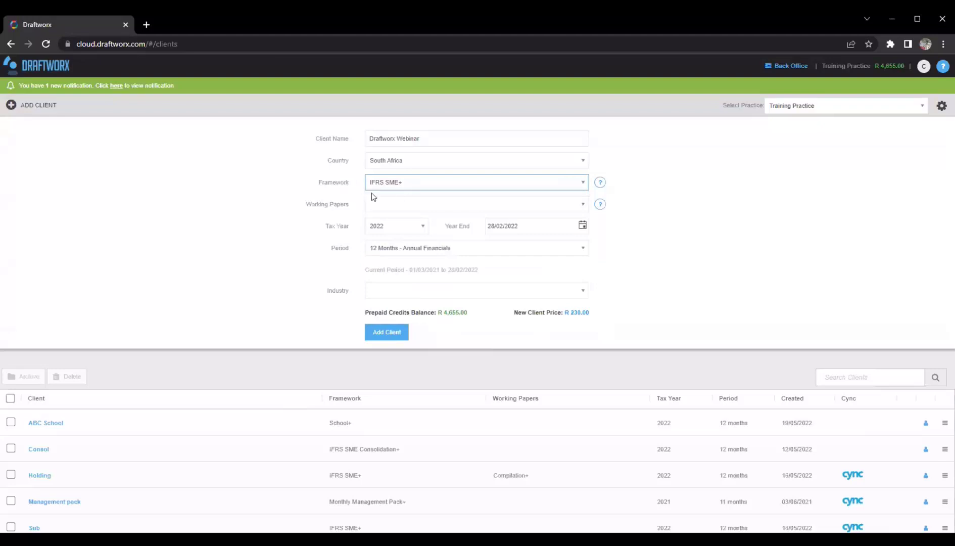
Compare the Latest and Legacy entries among the framework options, and pick IFRS SME+ again
{"action": "left_click", "coordinate": [397, 181]}
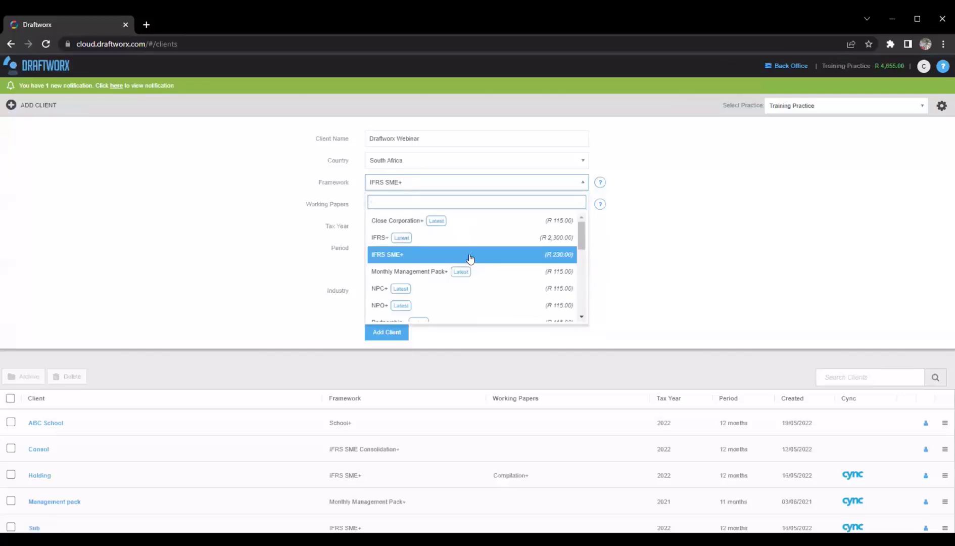
{"action": "scroll", "coordinate": [472, 254], "scroll_direction": "down", "scroll_amount": 5}
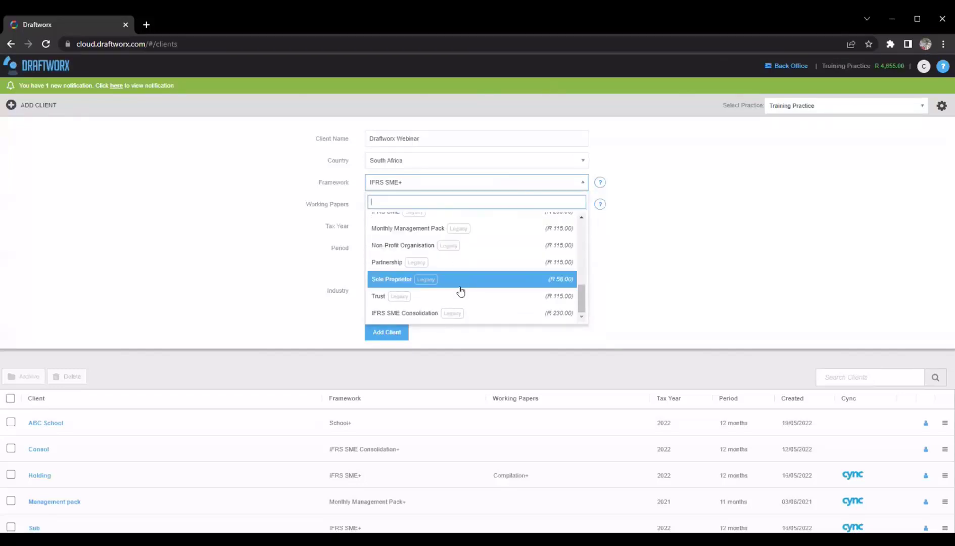
{"action": "scroll", "coordinate": [465, 314], "scroll_direction": "up", "scroll_amount": 4}
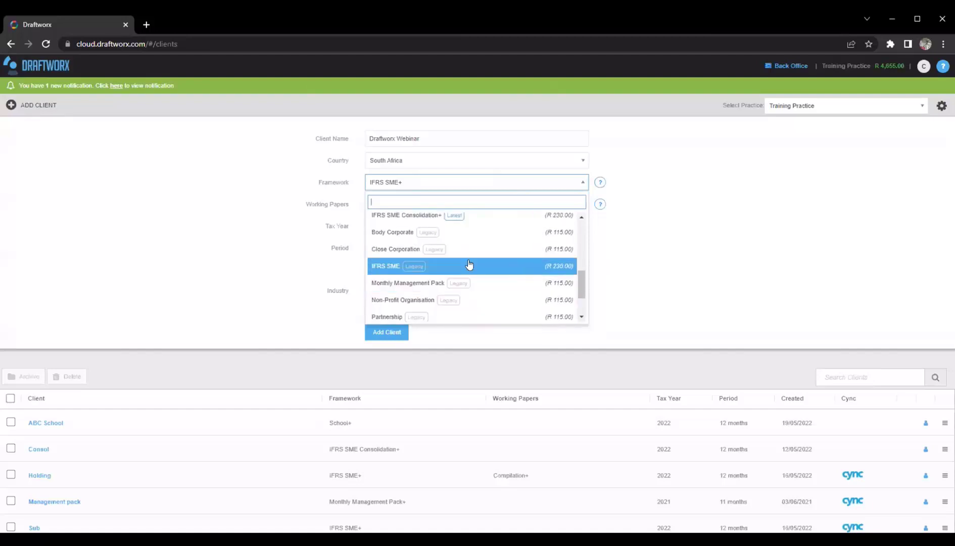
{"action": "scroll", "coordinate": [471, 271], "scroll_direction": "down", "scroll_amount": 3}
{"action": "scroll", "coordinate": [457, 273], "scroll_direction": "up", "scroll_amount": 1}
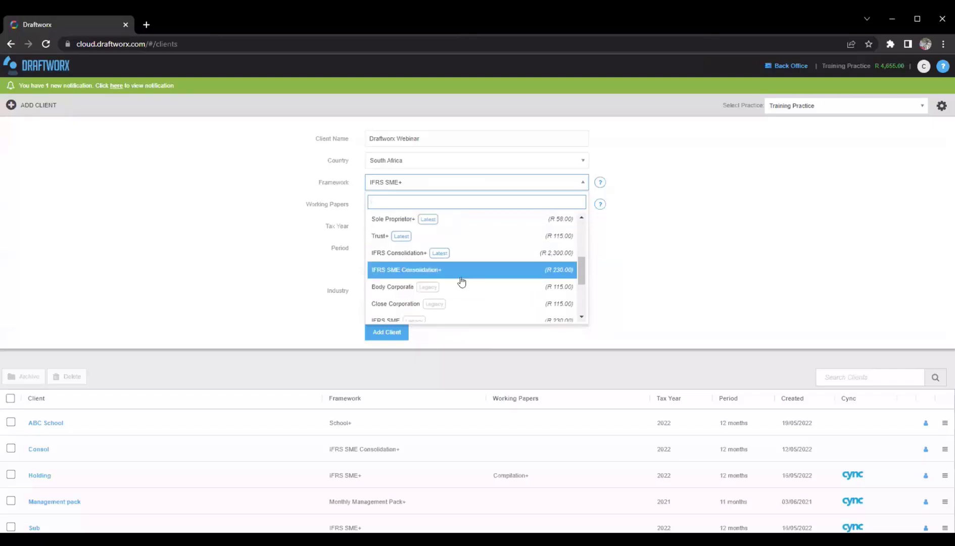
{"action": "scroll", "coordinate": [464, 280], "scroll_direction": "down", "scroll_amount": 1}
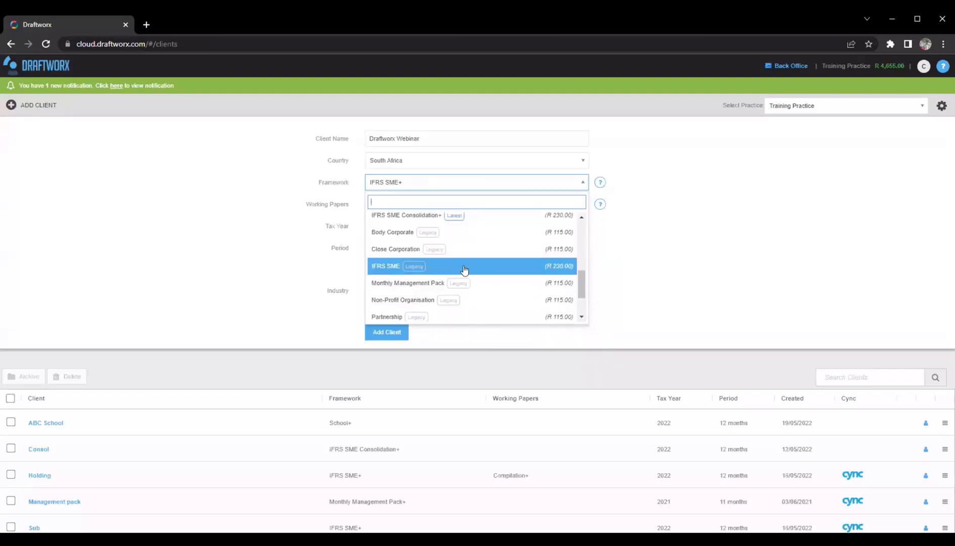
{"action": "scroll", "coordinate": [479, 271], "scroll_direction": "down", "scroll_amount": 1}
{"action": "scroll", "coordinate": [484, 278], "scroll_direction": "up", "scroll_amount": 1}
{"action": "scroll", "coordinate": [480, 273], "scroll_direction": "up", "scroll_amount": 3}
{"action": "scroll", "coordinate": [479, 270], "scroll_direction": "up", "scroll_amount": 1}
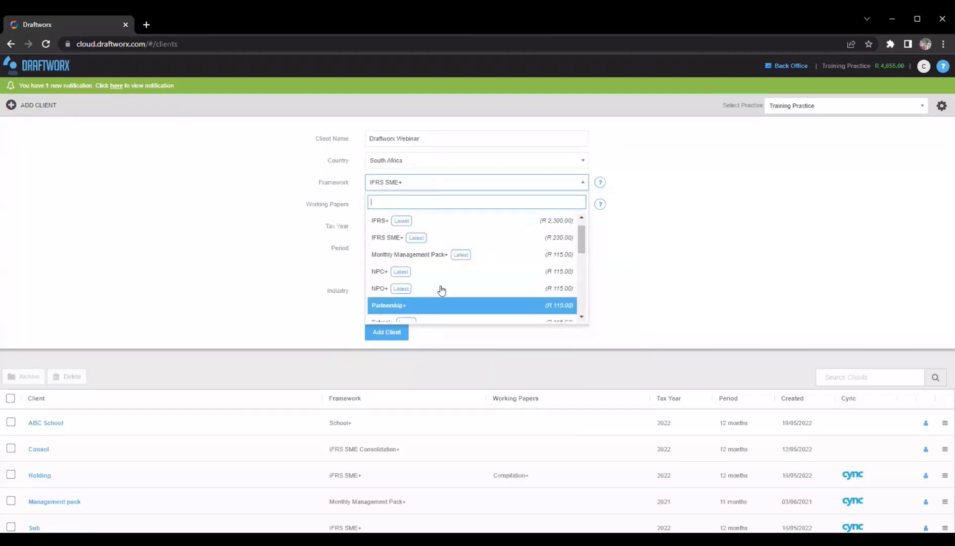
{"action": "left_click", "coordinate": [445, 239]}
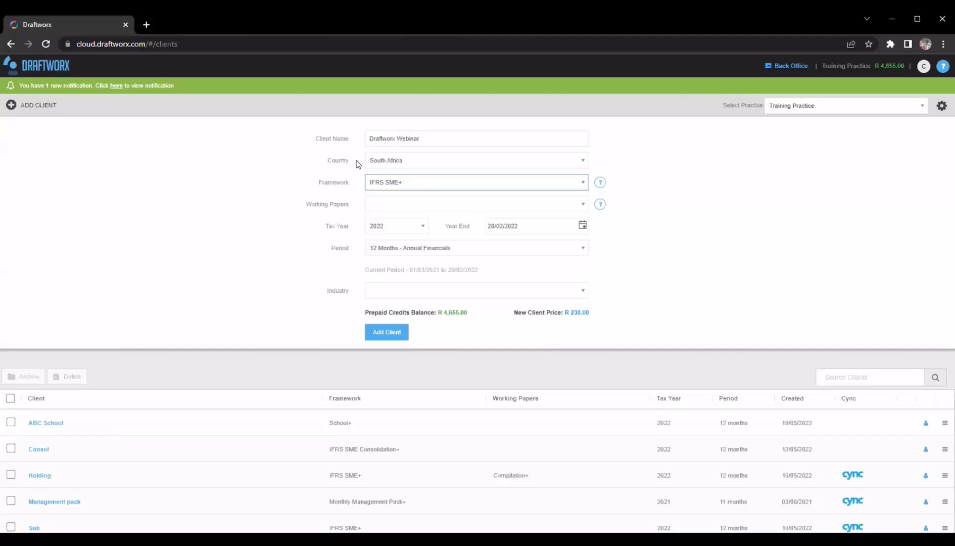
{"action": "left_click", "coordinate": [324, 182]}
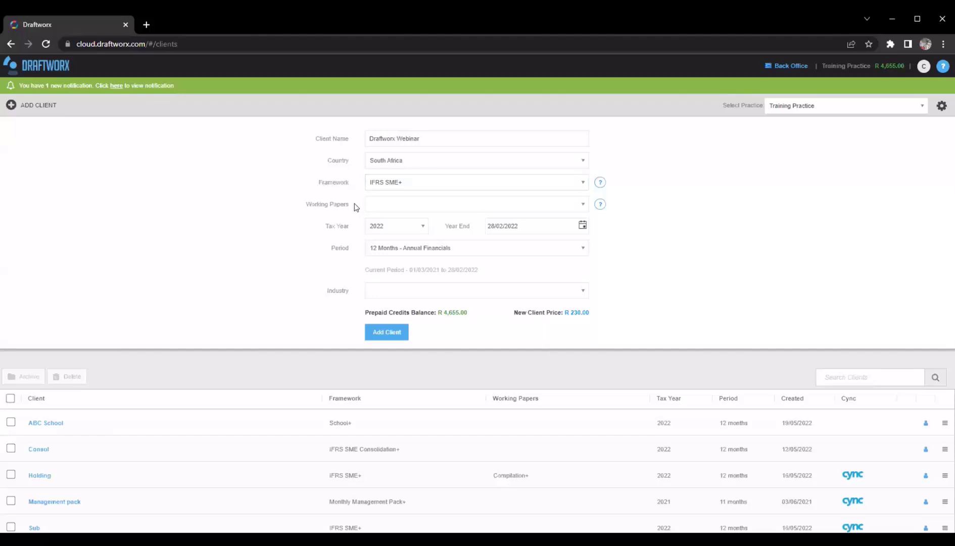
Review the working paper options for the new client and set Working Papers to Compilation+
{"action": "left_click", "coordinate": [411, 205]}
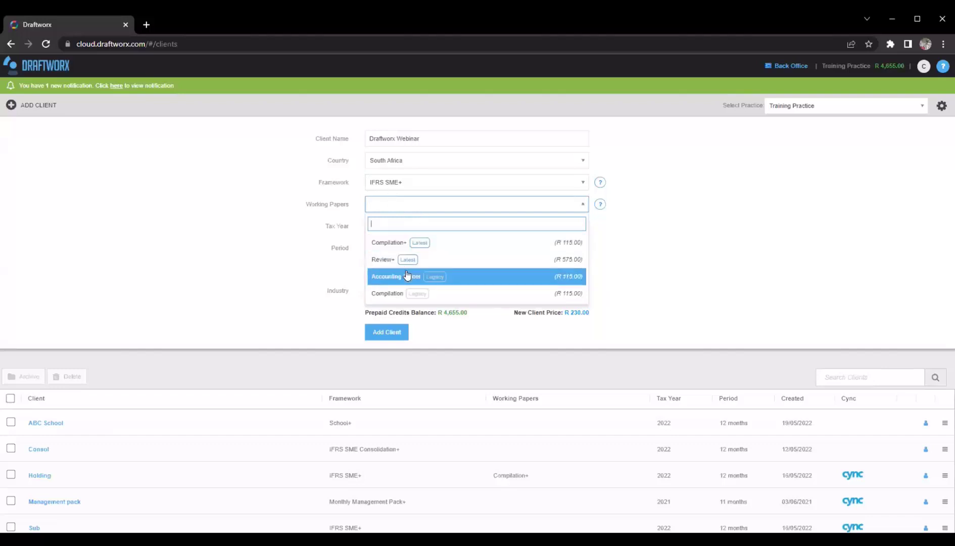
{"action": "left_click", "coordinate": [283, 213]}
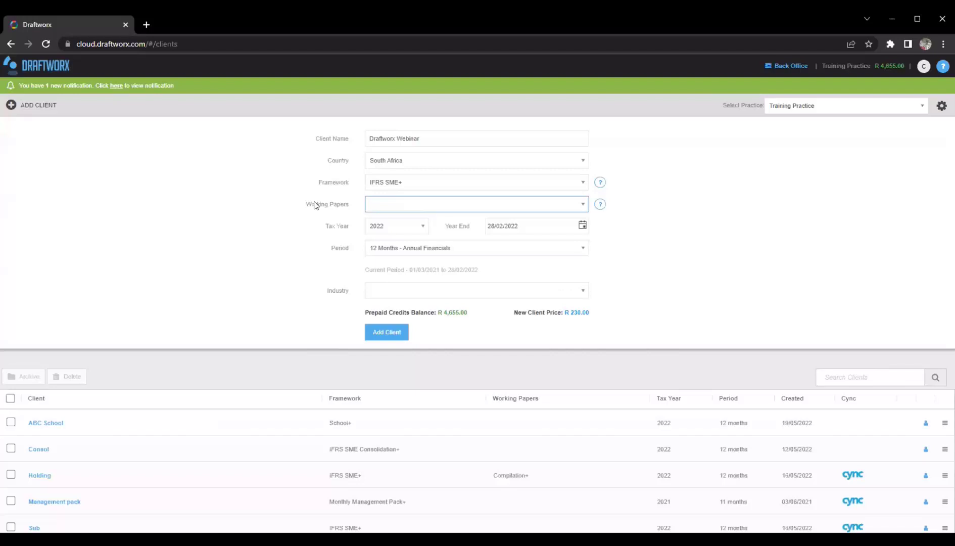
{"action": "left_click", "coordinate": [570, 203]}
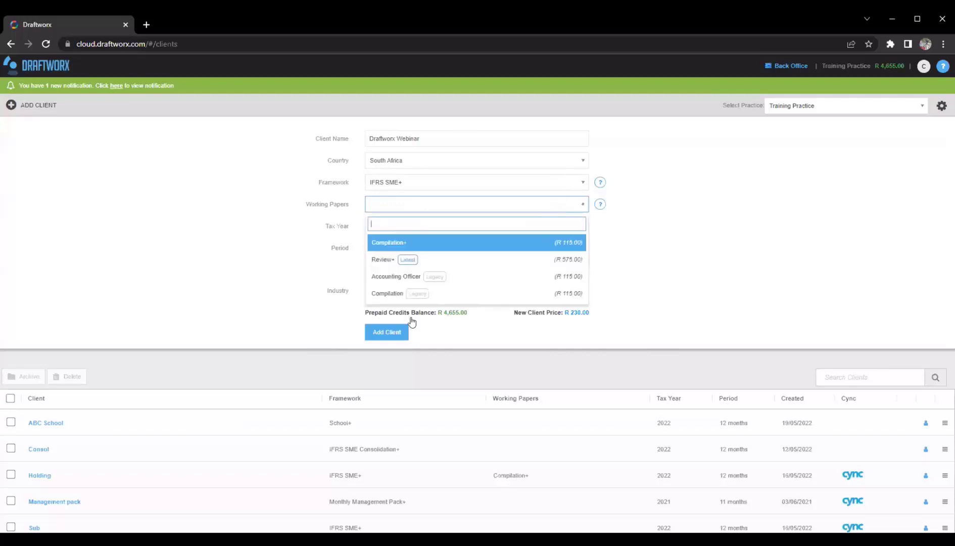
{"action": "left_click", "coordinate": [389, 244]}
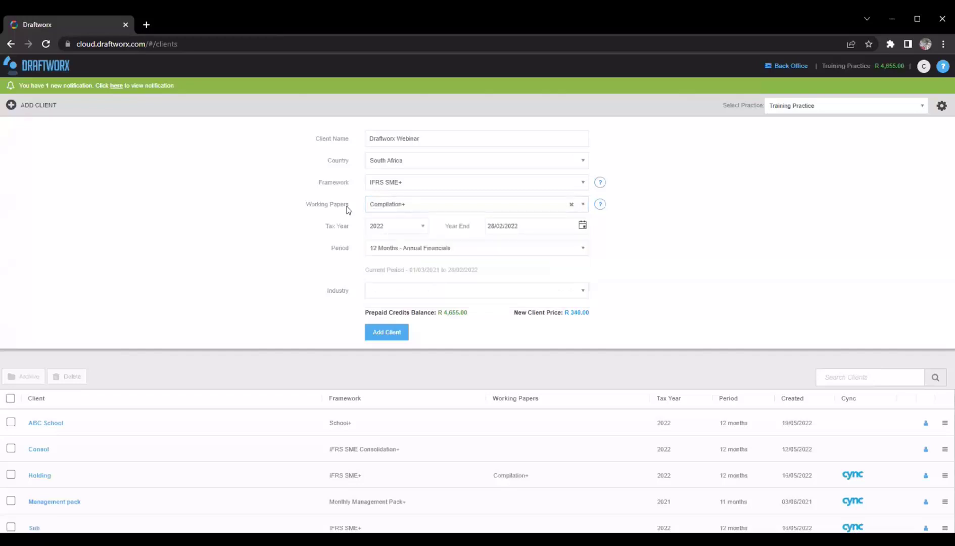
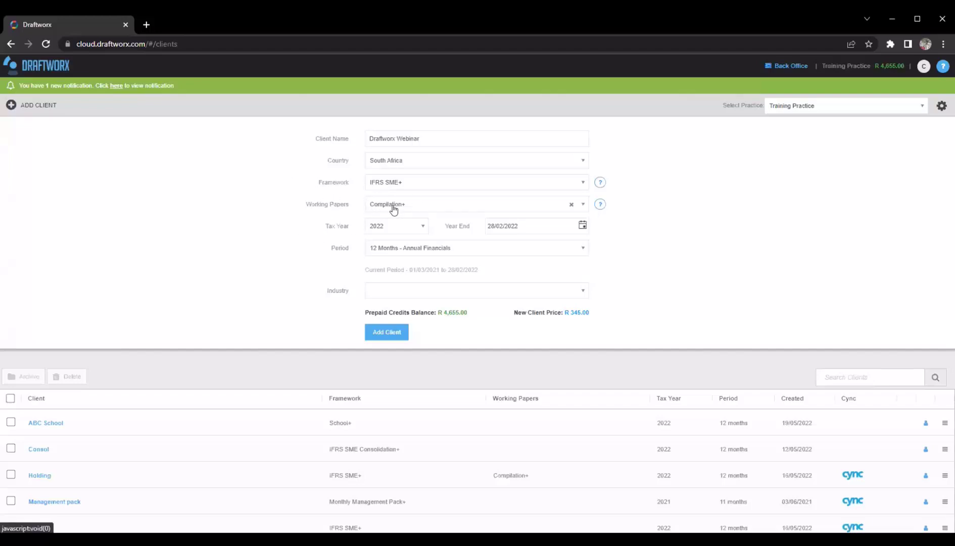
{"action": "left_click", "coordinate": [417, 204]}
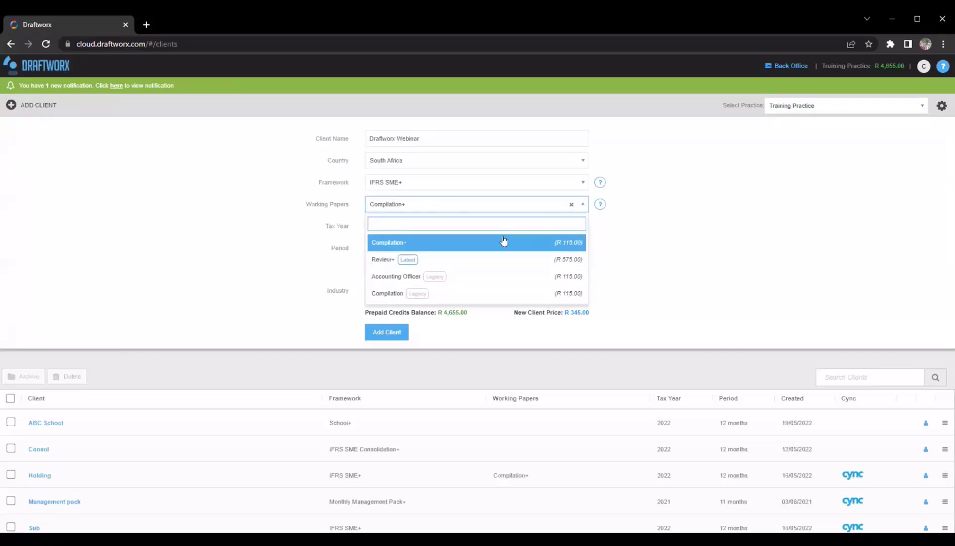
{"action": "left_click", "coordinate": [485, 242]}
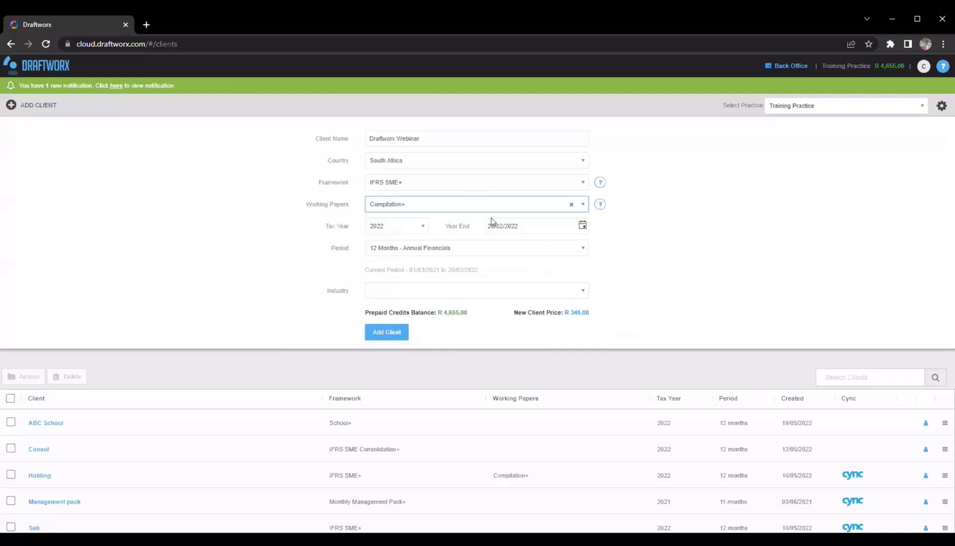
Browse the tax years available for the new client and close the list without picking one
{"action": "left_click", "coordinate": [398, 226]}
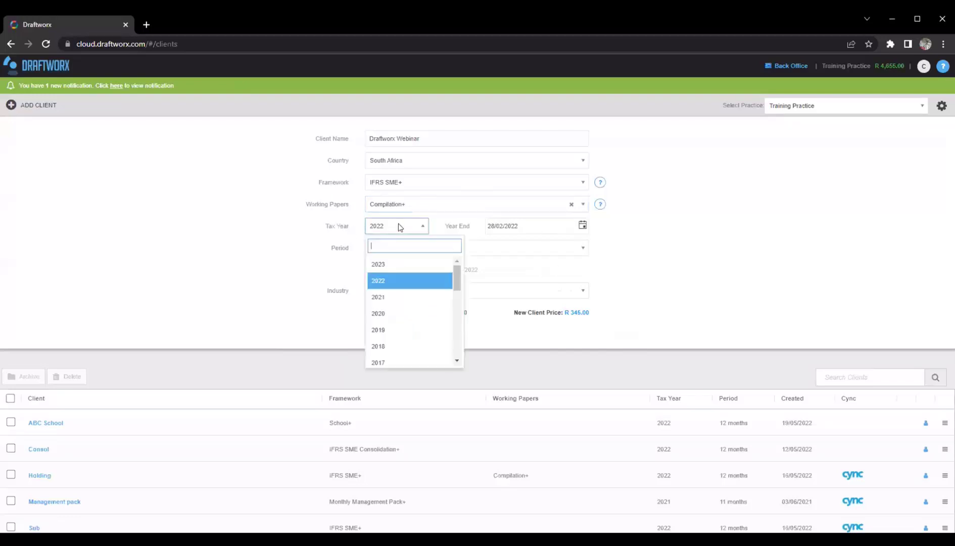
{"action": "scroll", "coordinate": [384, 331], "scroll_direction": "down", "scroll_amount": 2}
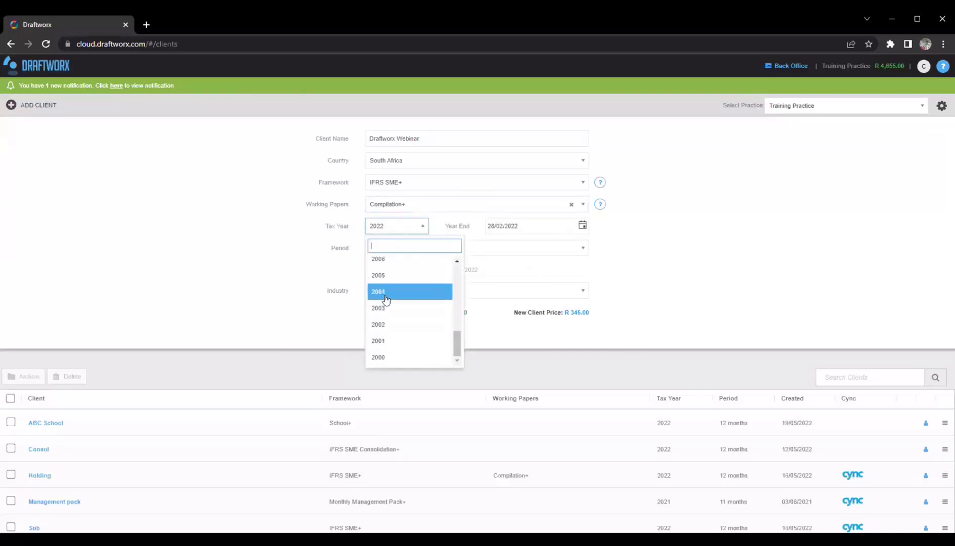
{"action": "scroll", "coordinate": [403, 318], "scroll_direction": "up", "scroll_amount": 2}
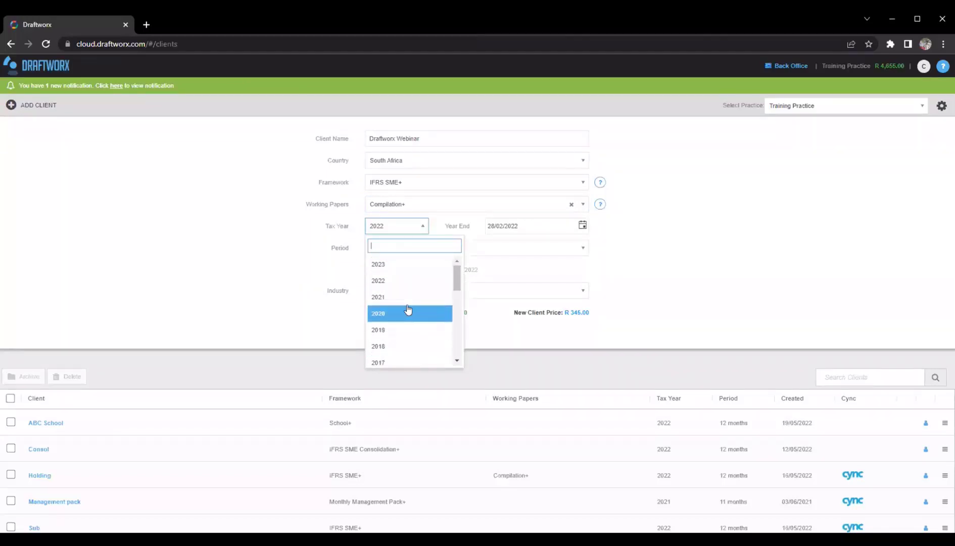
{"action": "left_click", "coordinate": [678, 256]}
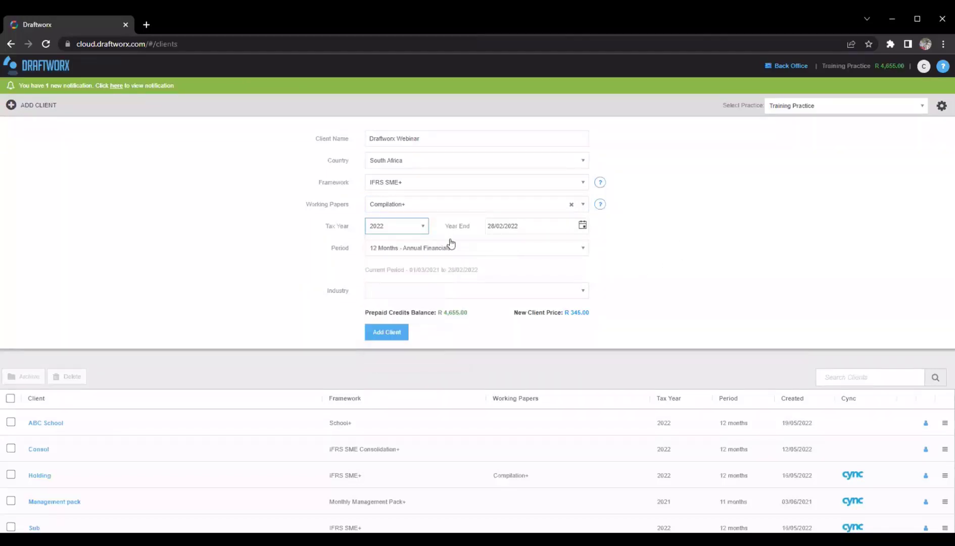
Browse the year-end calendar for the new client and close it without picking a date
{"action": "left_click", "coordinate": [582, 224]}
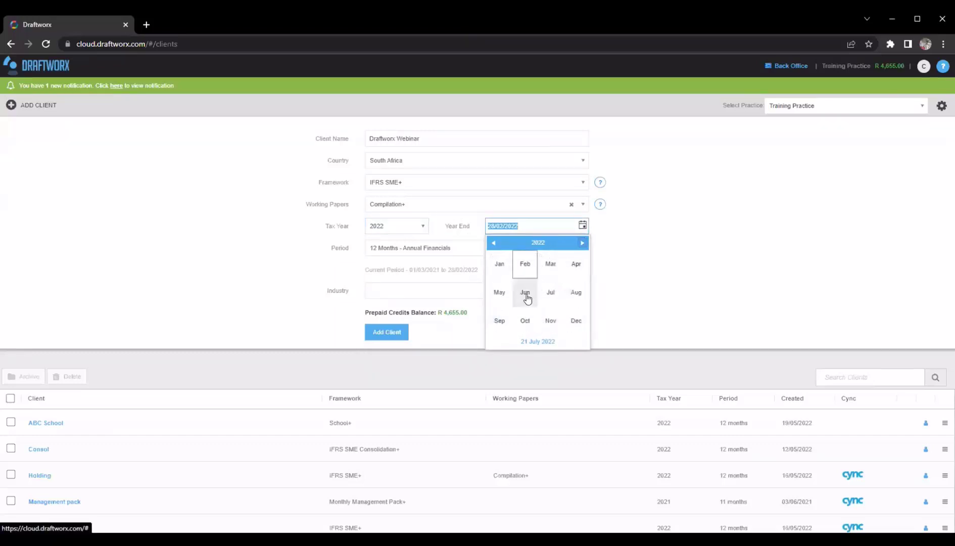
{"action": "left_click", "coordinate": [525, 293]}
{"action": "left_click", "coordinate": [493, 243]}
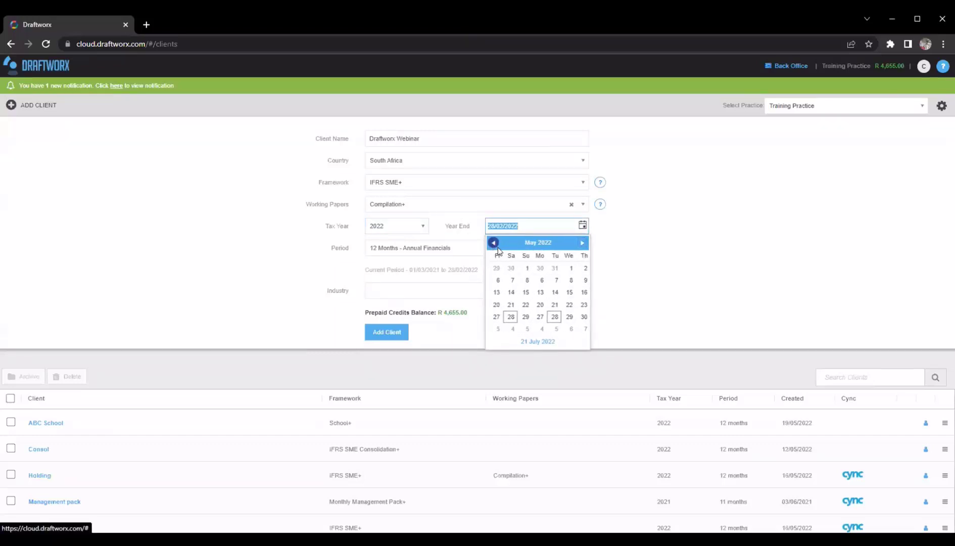
{"action": "left_click", "coordinate": [493, 243]}
{"action": "left_click", "coordinate": [640, 240]}
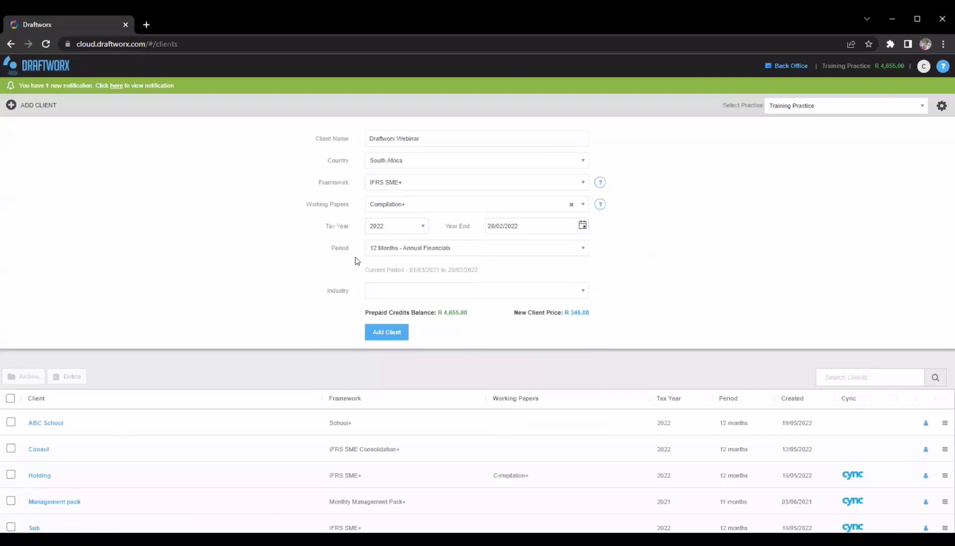
Review the period lengths available for the new client and leave Period at 12 Months - Annual Financials
{"action": "left_click", "coordinate": [399, 248]}
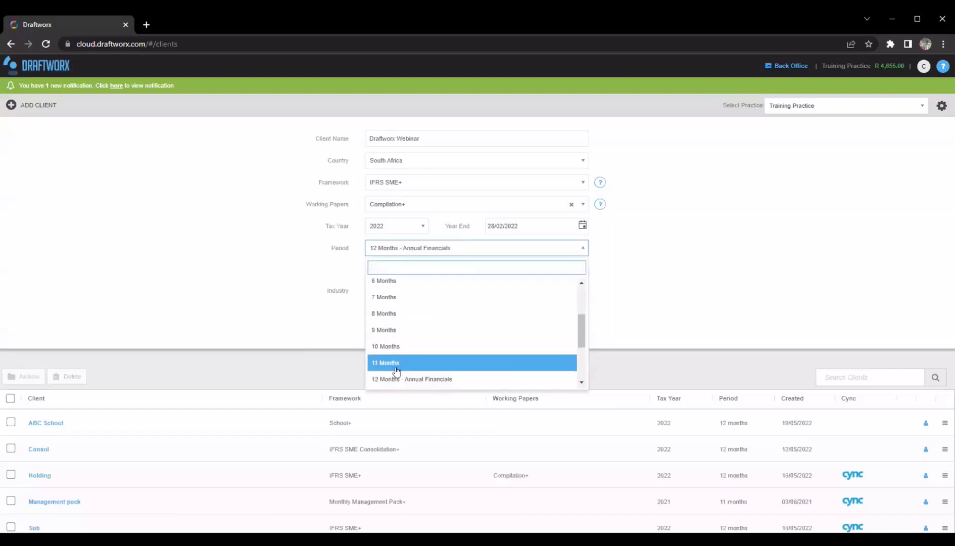
{"action": "scroll", "coordinate": [407, 328], "scroll_direction": "up", "scroll_amount": 3}
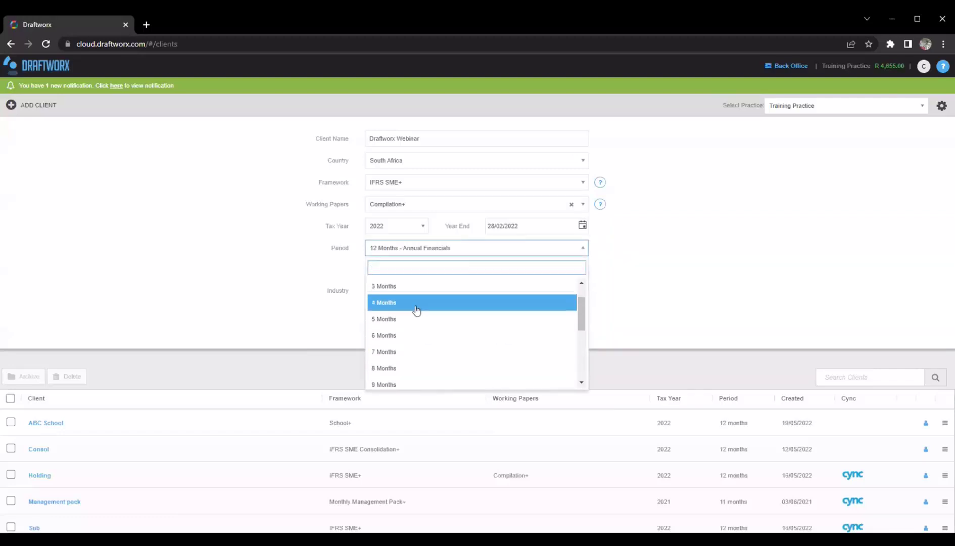
{"action": "scroll", "coordinate": [417, 311], "scroll_direction": "down", "scroll_amount": 3}
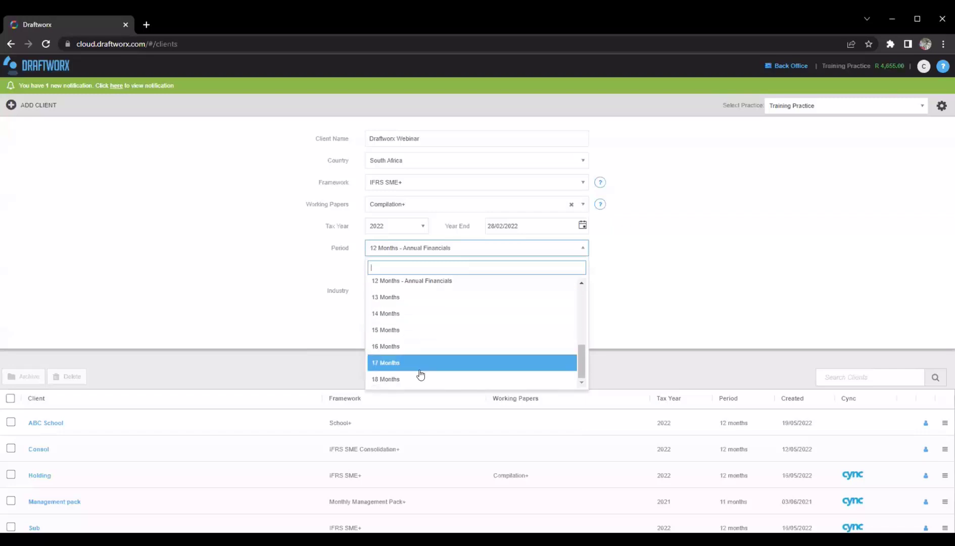
{"action": "scroll", "coordinate": [410, 389], "scroll_direction": "up", "scroll_amount": 1}
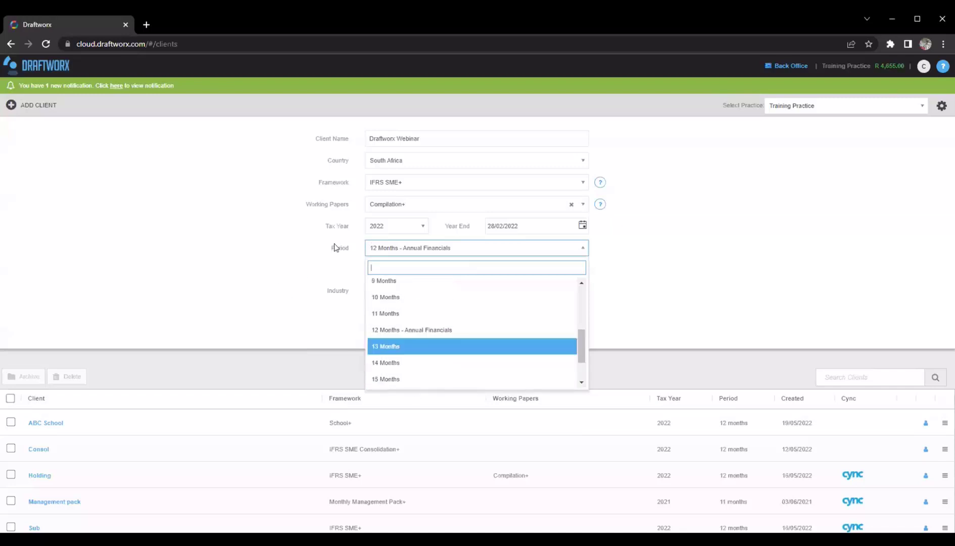
{"action": "left_click", "coordinate": [313, 272]}
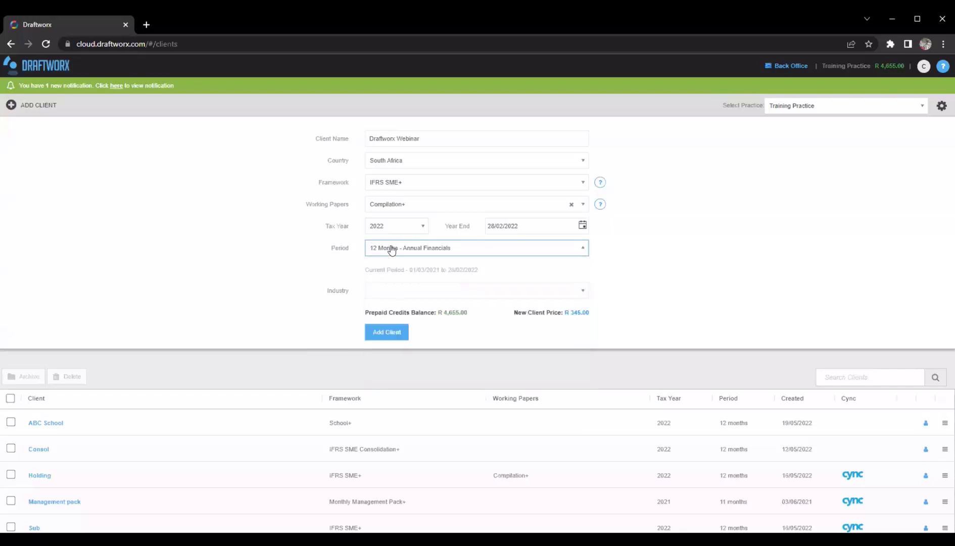
{"action": "left_click", "coordinate": [310, 255]}
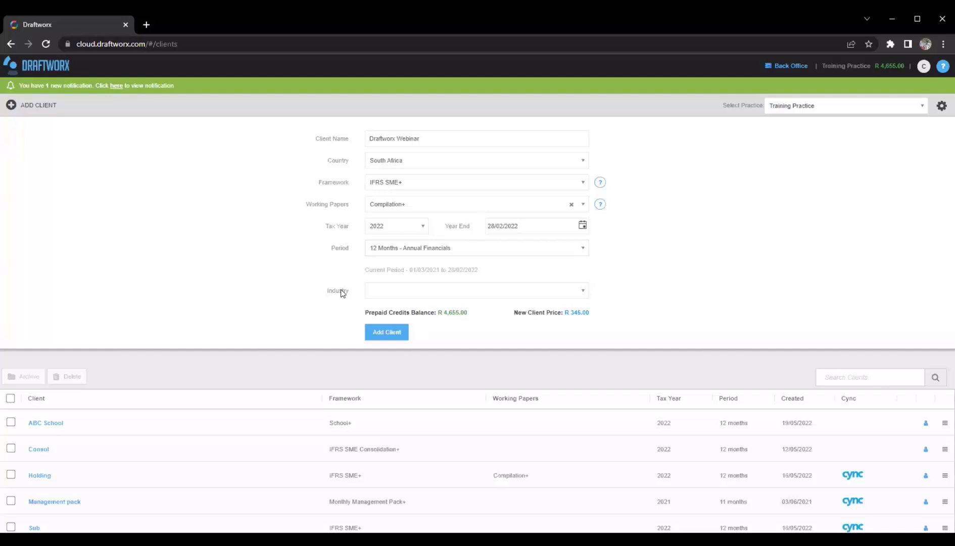
Browse the industries available for the new client and set Industry to Agriculture
{"action": "left_click", "coordinate": [552, 286]}
{"action": "scroll", "coordinate": [495, 363], "scroll_direction": "down", "scroll_amount": 5}
{"action": "scroll", "coordinate": [477, 353], "scroll_direction": "up", "scroll_amount": 6}
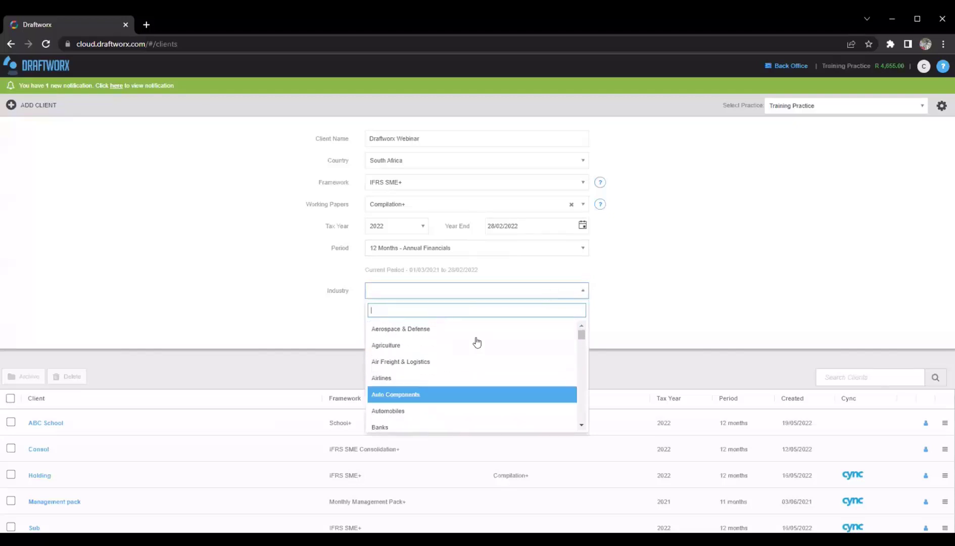
{"action": "left_click", "coordinate": [390, 345]}
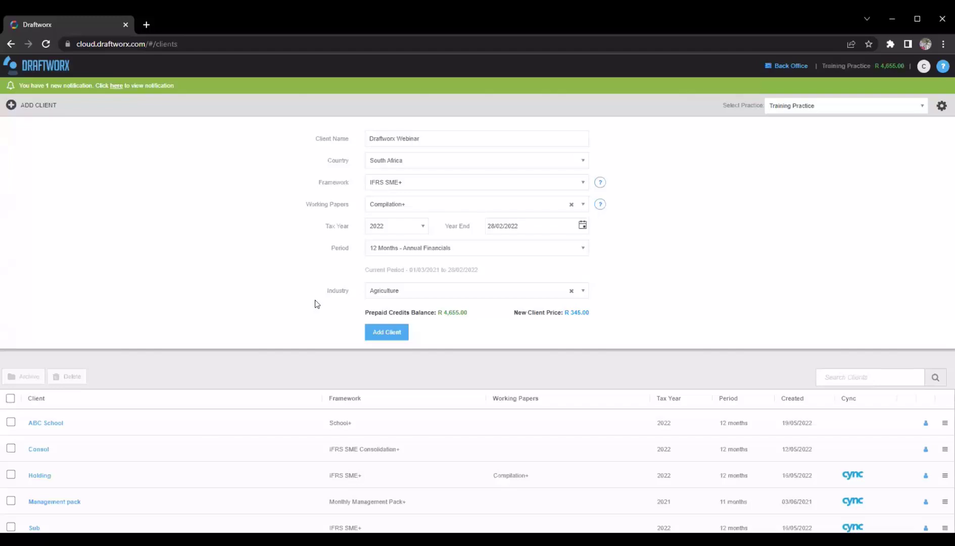
Check the new client price and add Draftworx Webinar as a client
{"action": "left_click", "coordinate": [571, 291]}
{"action": "left_click_drag", "start_coordinate": [569, 311], "coordinate": [585, 310]}
{"action": "left_click", "coordinate": [569, 309]}
{"action": "left_click", "coordinate": [385, 335]}
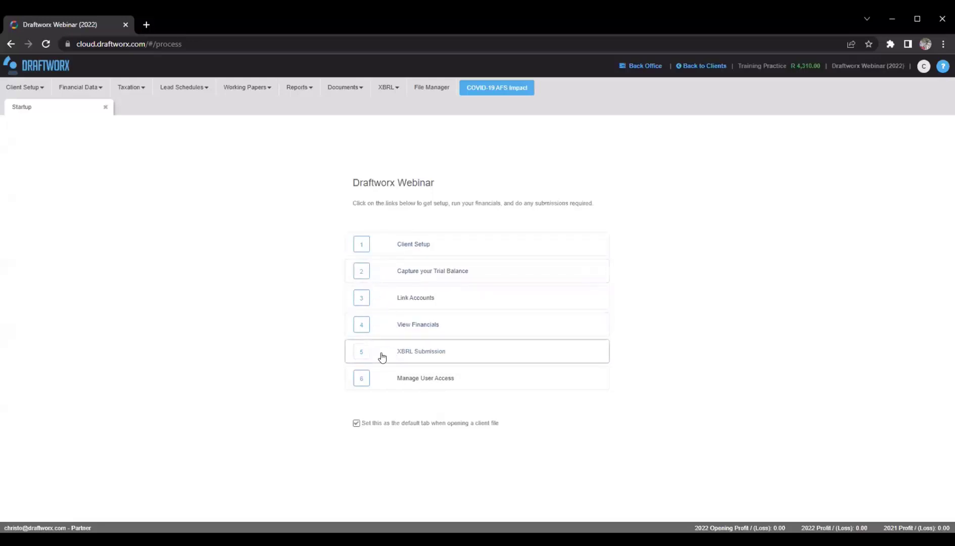
Review which users can access the Draftworx Webinar client and close the list without saving changes
{"action": "left_click", "coordinate": [405, 383]}
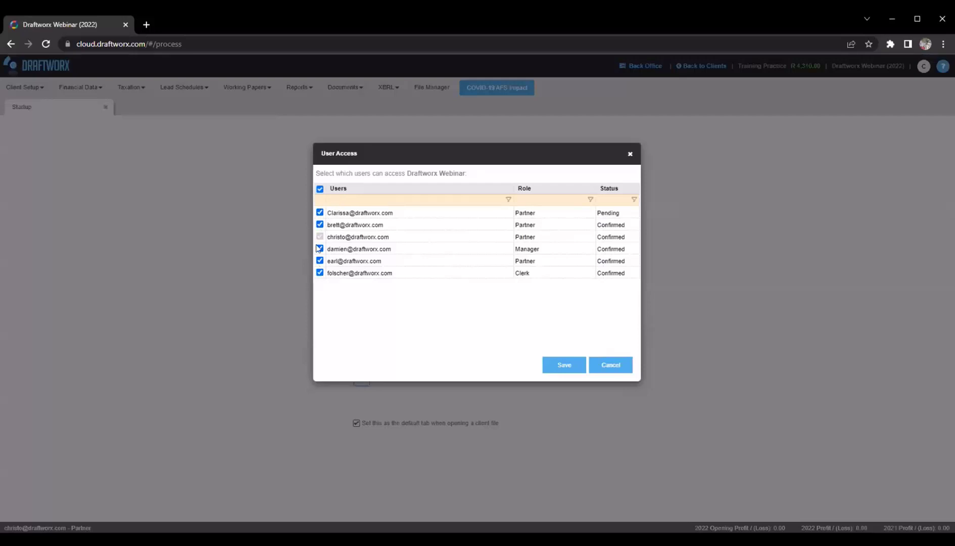
{"action": "left_click", "coordinate": [622, 370]}
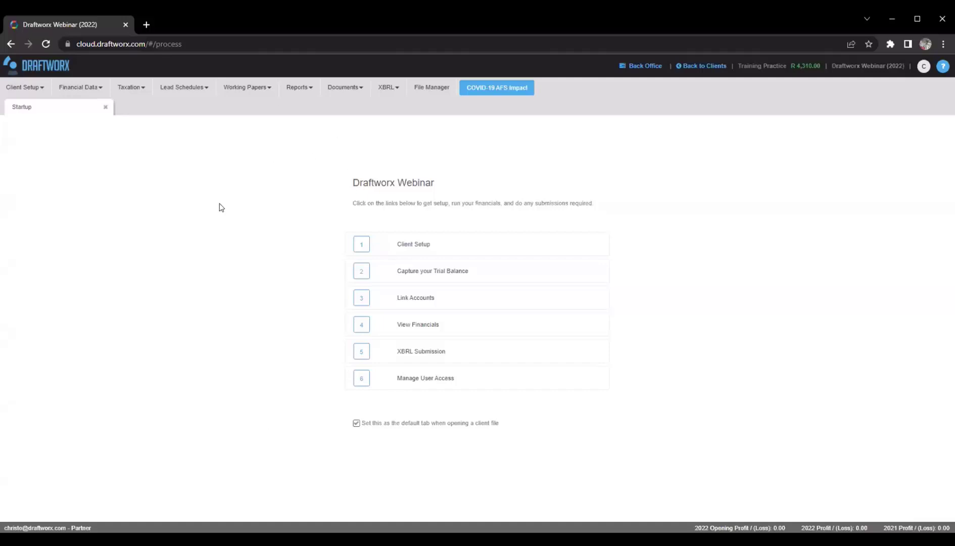
Open and close Client Setup from the startup steps, and reopen it through the main navigation
{"action": "left_click", "coordinate": [375, 244]}
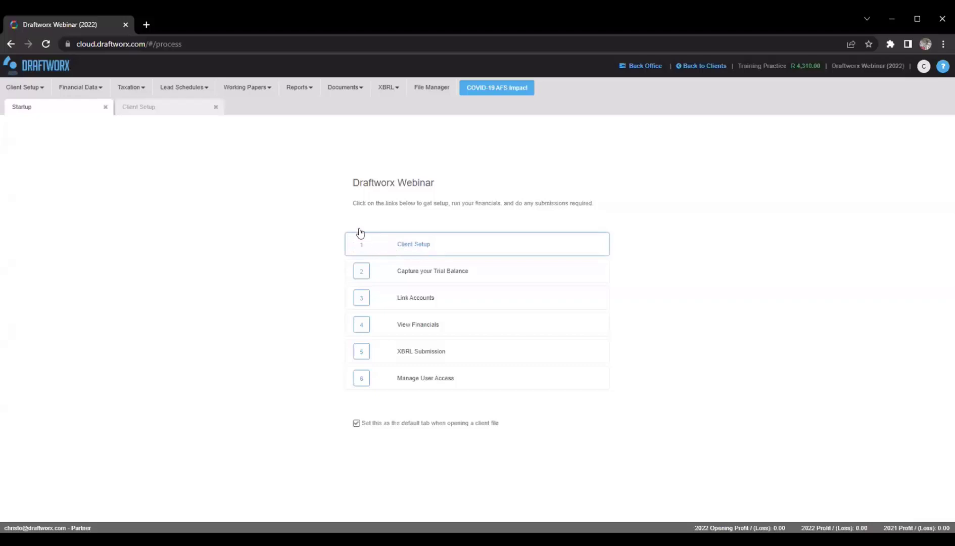
{"action": "left_click", "coordinate": [215, 106]}
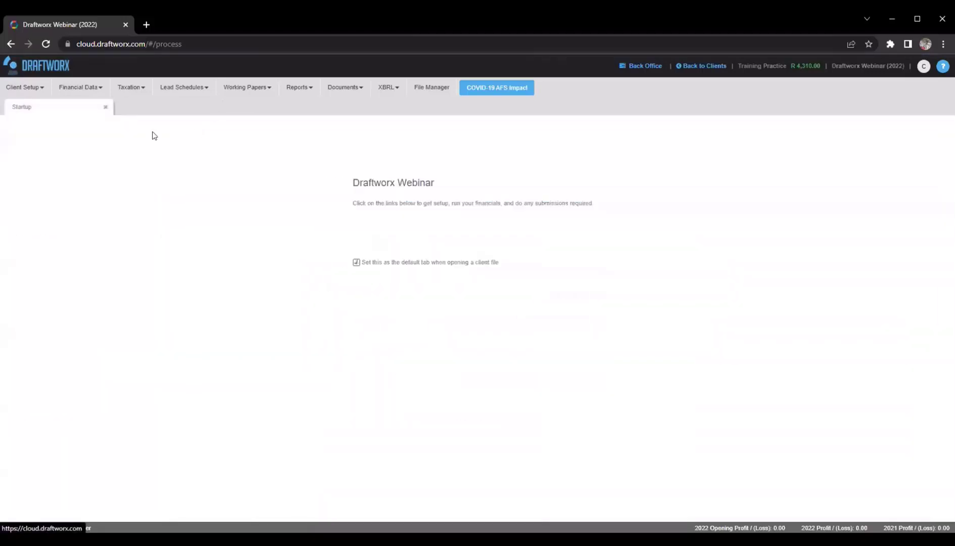
{"action": "left_click", "coordinate": [31, 88]}
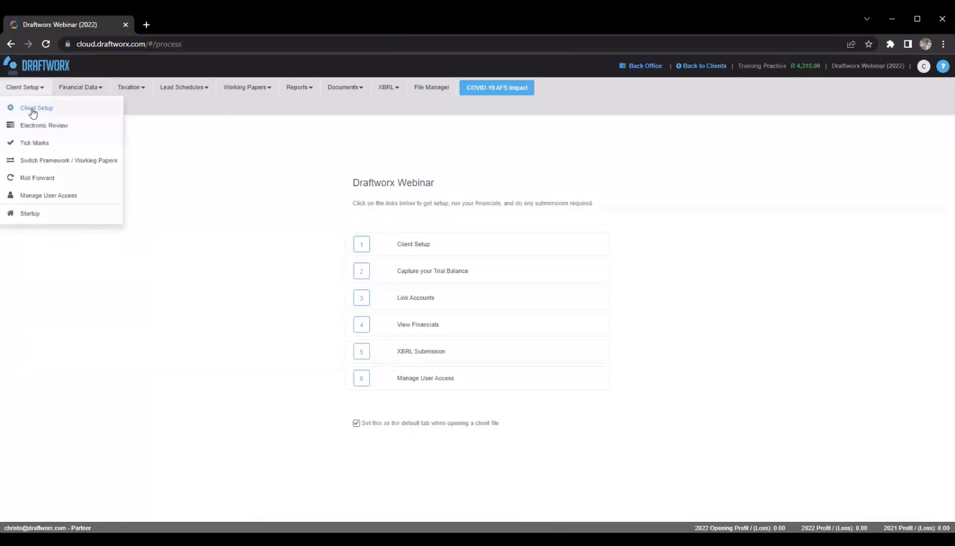
{"action": "left_click", "coordinate": [33, 109]}
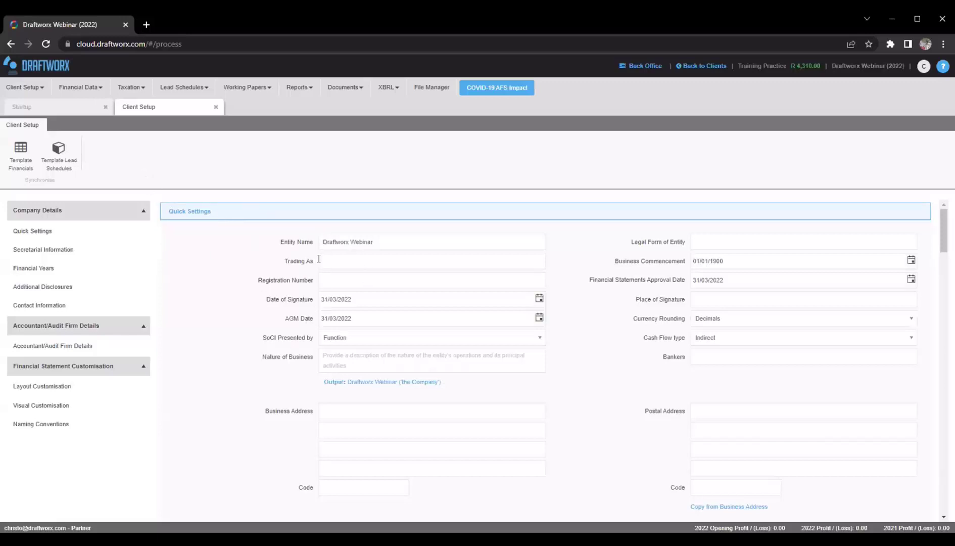
Examine the Quick Settings fields in Client Setup, including the registration number, the financial statements approval date and the addresses
{"action": "scroll", "coordinate": [289, 346], "scroll_direction": "down", "scroll_amount": 3}
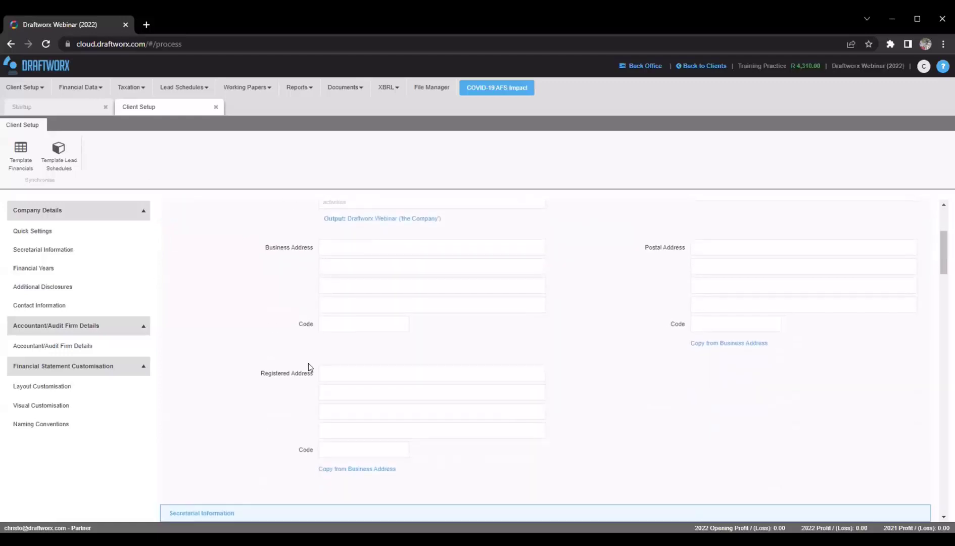
{"action": "scroll", "coordinate": [311, 303], "scroll_direction": "up", "scroll_amount": 3}
{"action": "left_click", "coordinate": [321, 279]}
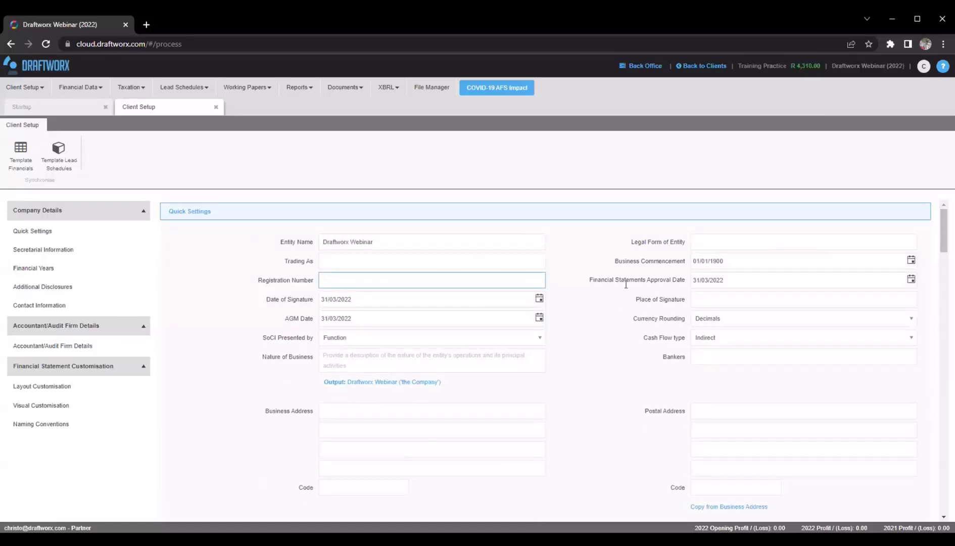
{"action": "left_click", "coordinate": [625, 286]}
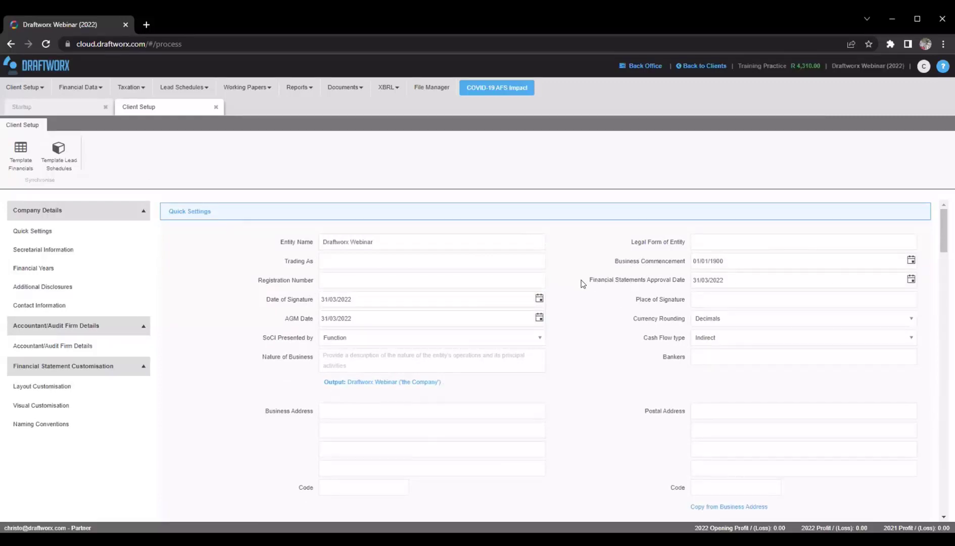
{"action": "left_click_drag", "start_coordinate": [605, 280], "coordinate": [660, 279]}
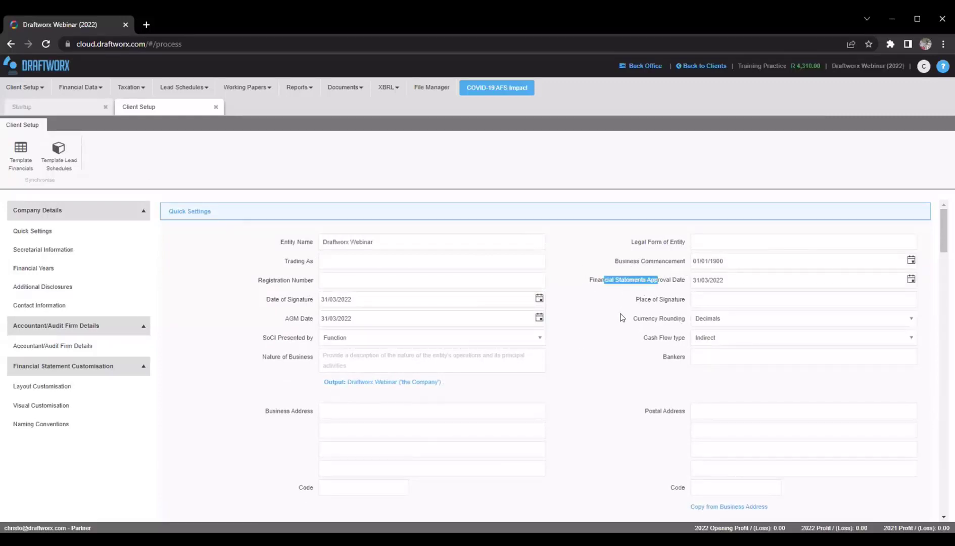
{"action": "left_click", "coordinate": [617, 312]}
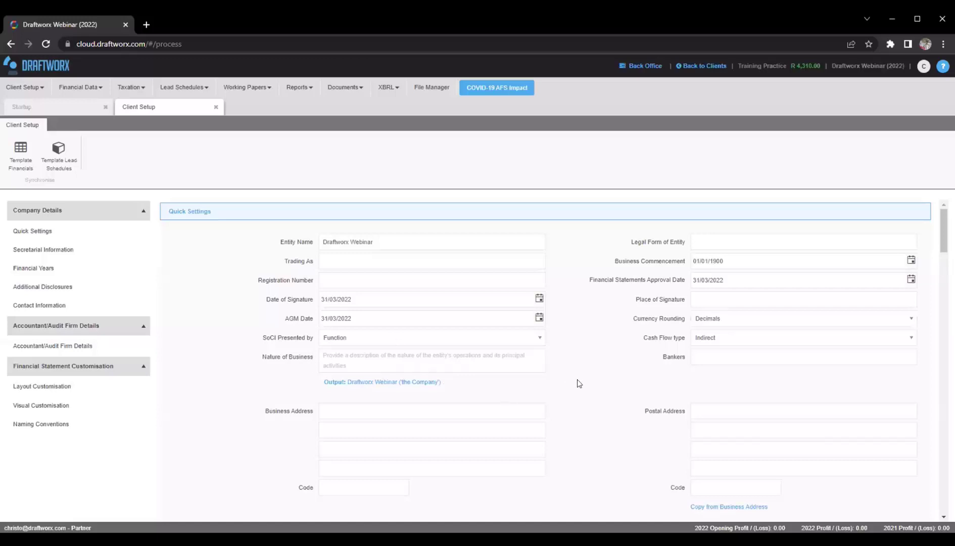
{"action": "scroll", "coordinate": [579, 384], "scroll_direction": "down", "scroll_amount": 1}
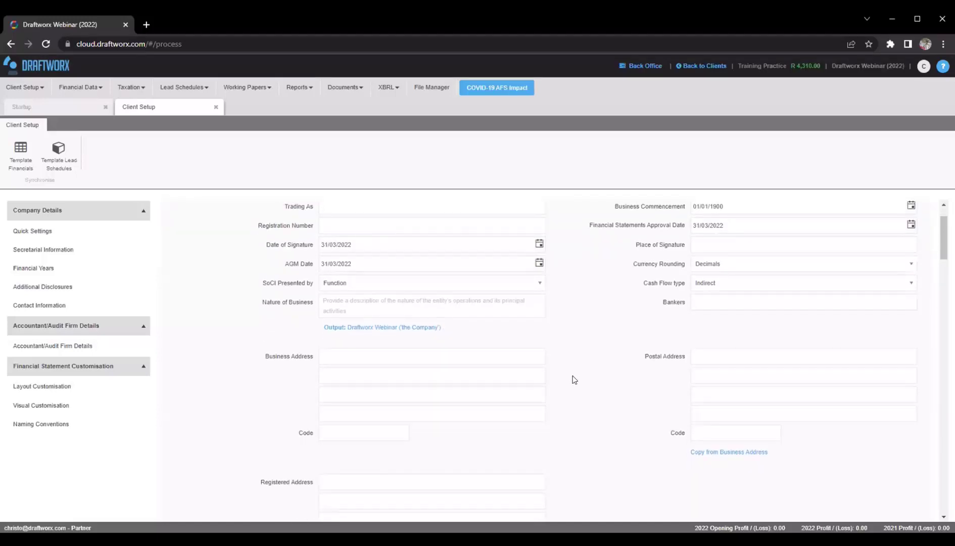
{"action": "scroll", "coordinate": [396, 354], "scroll_direction": "up", "scroll_amount": 1}
Fill in the entity's registration number in the Quick Settings section
{"action": "left_click", "coordinate": [337, 283]}
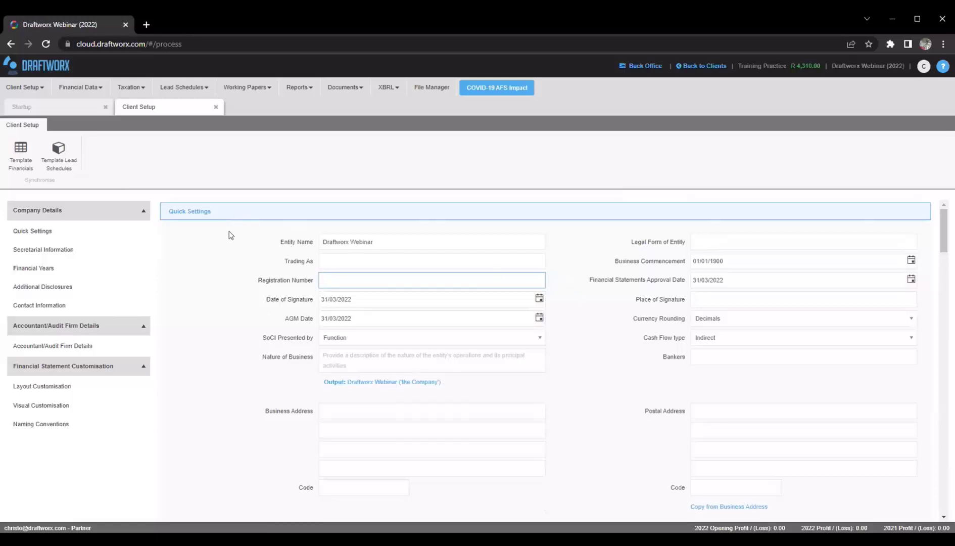
{"action": "scroll", "coordinate": [227, 312], "scroll_direction": "down", "scroll_amount": 2}
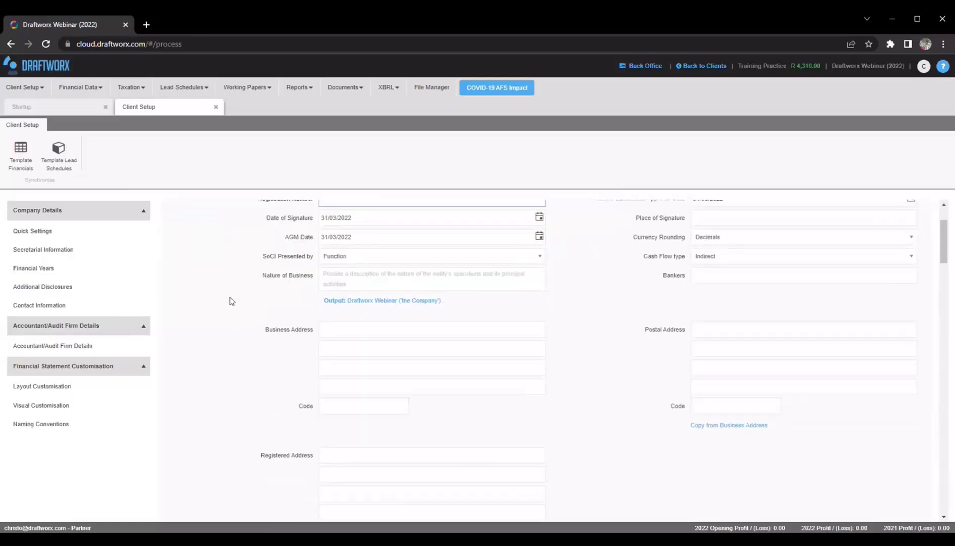
{"action": "scroll", "coordinate": [237, 331], "scroll_direction": "down", "scroll_amount": 6}
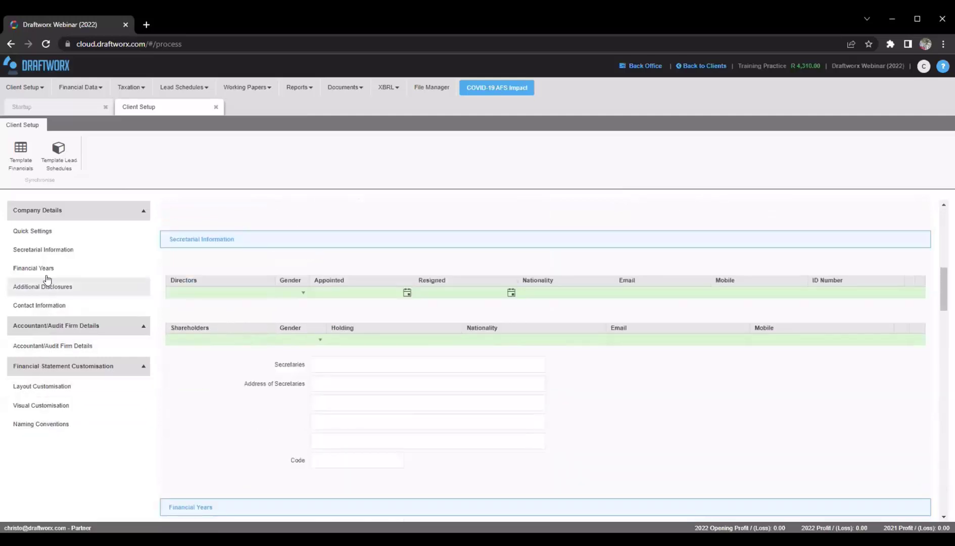
{"action": "scroll", "coordinate": [252, 393], "scroll_direction": "up", "scroll_amount": 7}
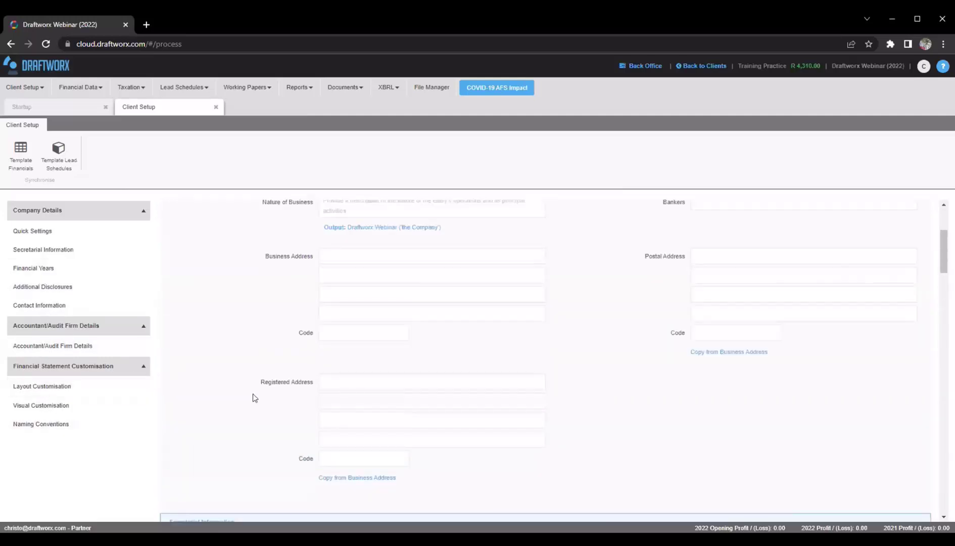
{"action": "scroll", "coordinate": [244, 377], "scroll_direction": "up", "scroll_amount": 1}
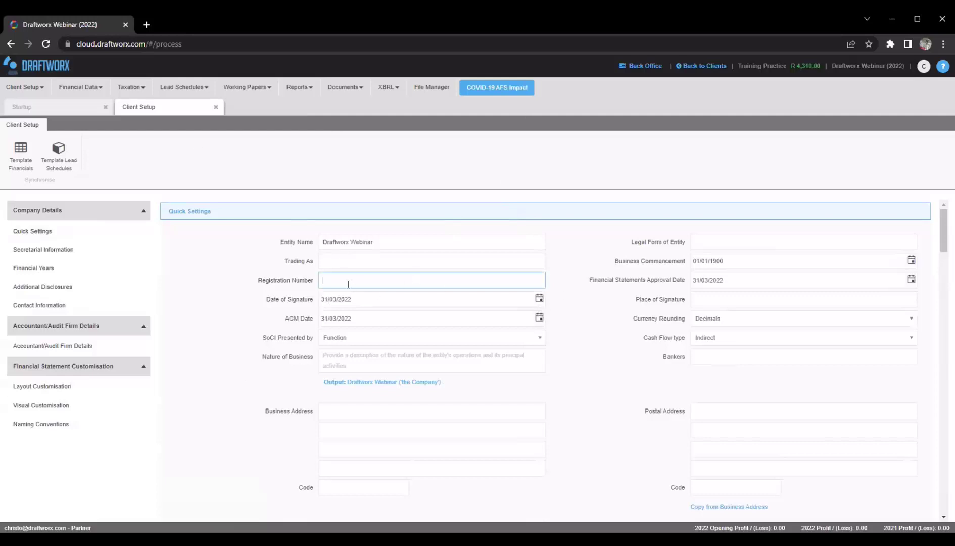
{"action": "type", "text": "2000/1234567/07"}
{"action": "left_click", "coordinate": [610, 326]}
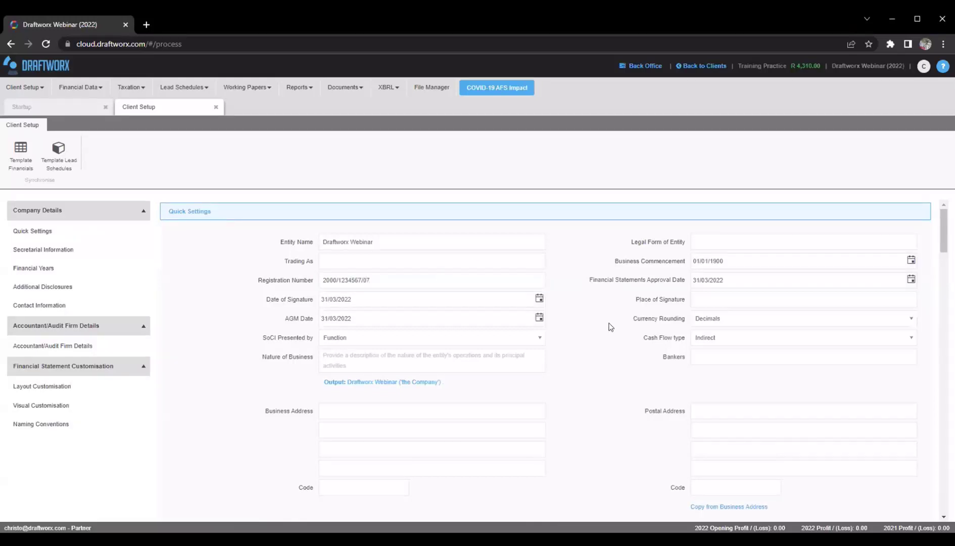
Add the first director in the Secretarial Information section, entering the director's name and setting the gender to Male
{"action": "left_click", "coordinate": [308, 361]}
{"action": "scroll", "coordinate": [300, 383], "scroll_direction": "down", "scroll_amount": 2}
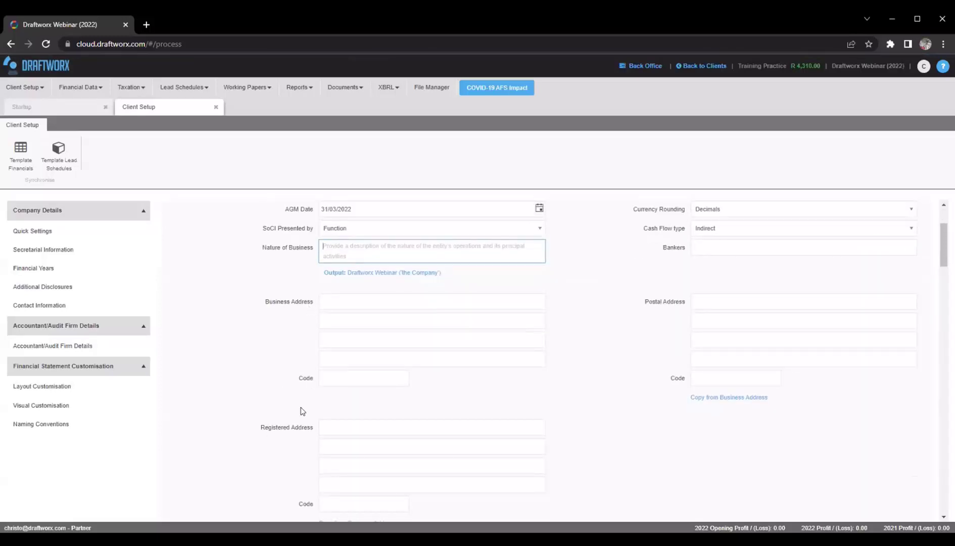
{"action": "scroll", "coordinate": [296, 399], "scroll_direction": "down", "scroll_amount": 1}
{"action": "scroll", "coordinate": [554, 331], "scroll_direction": "down", "scroll_amount": 1}
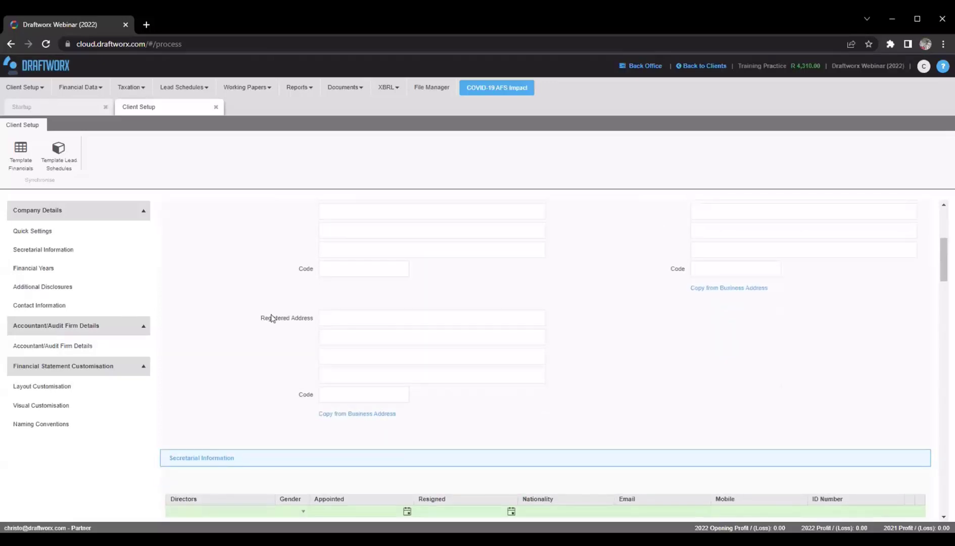
{"action": "scroll", "coordinate": [260, 290], "scroll_direction": "down", "scroll_amount": 2}
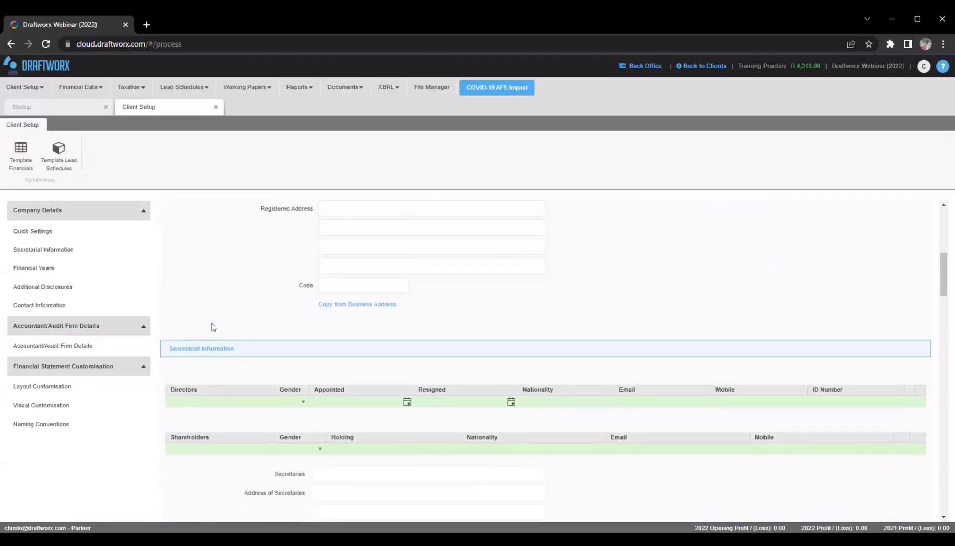
{"action": "scroll", "coordinate": [207, 345], "scroll_direction": "down", "scroll_amount": 1}
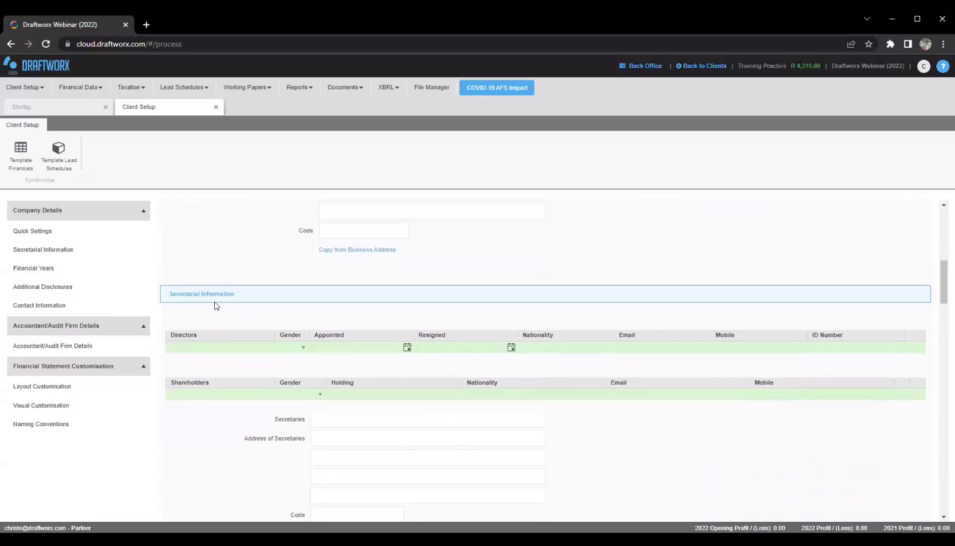
{"action": "left_click", "coordinate": [193, 345]}
{"action": "type", "text": "Earl"}
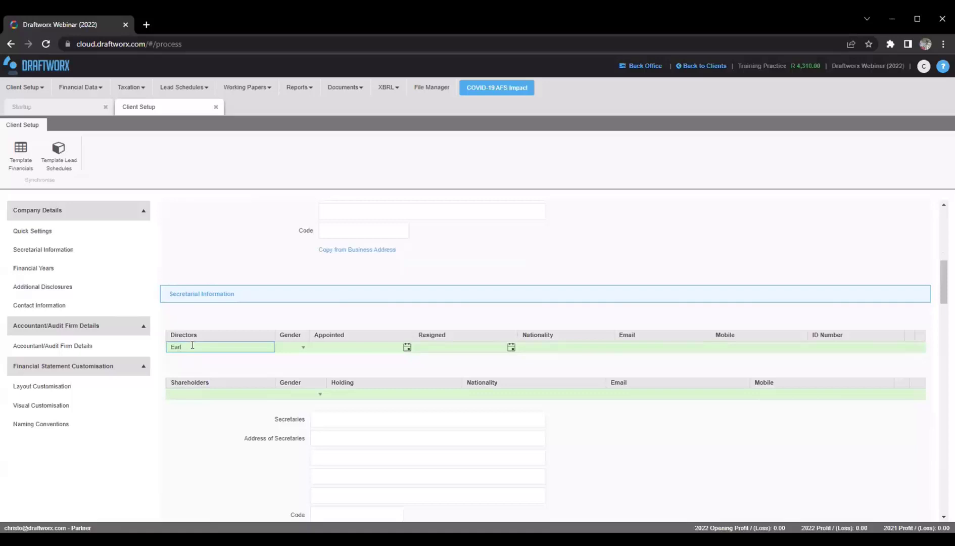
{"action": "key", "text": "Tab"}
{"action": "type", "text": "m"}
{"action": "key", "text": "Tab"}
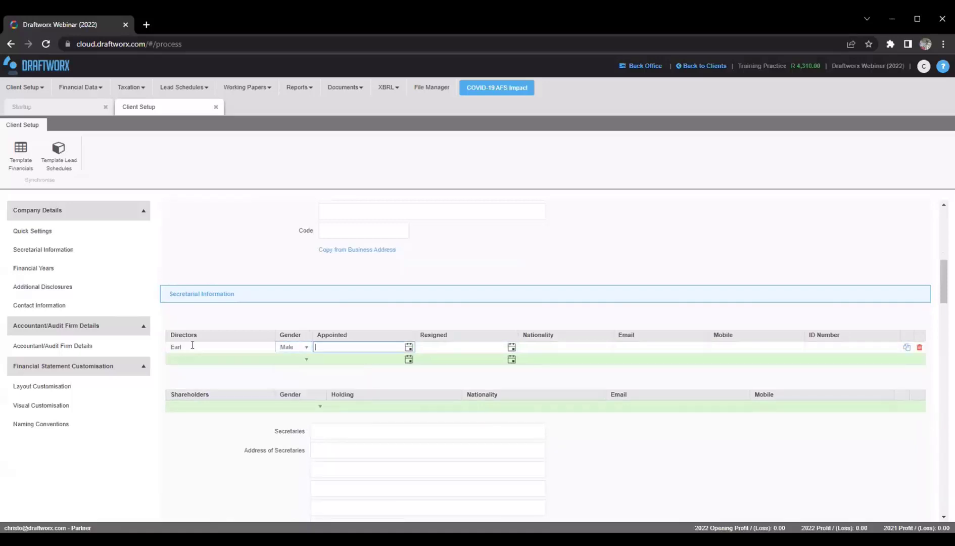
Look at the first director's Appointed and Resigned date pickers and the Nationality field without entering any values
{"action": "left_click", "coordinate": [409, 347]}
{"action": "key", "text": "Tab"}
{"action": "left_click", "coordinate": [512, 347]}
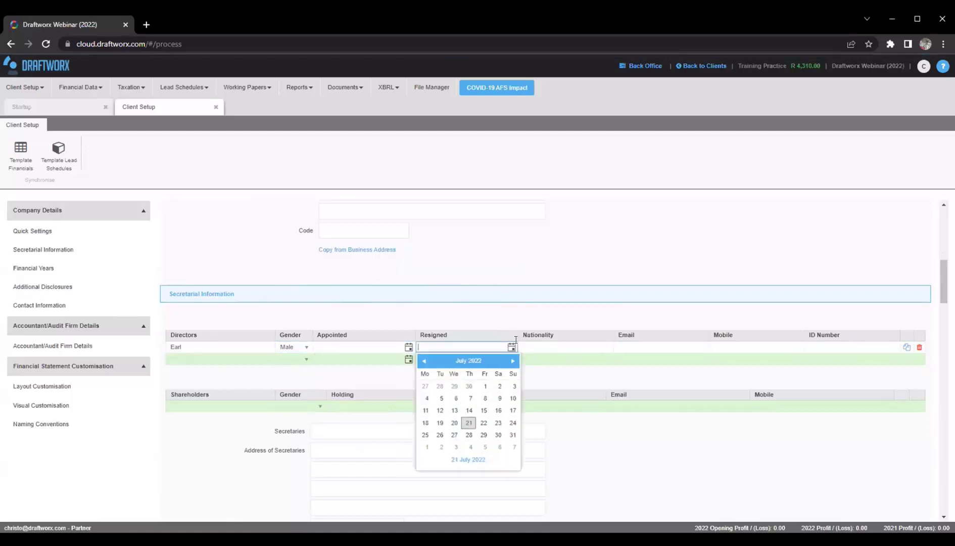
{"action": "left_click", "coordinate": [561, 346]}
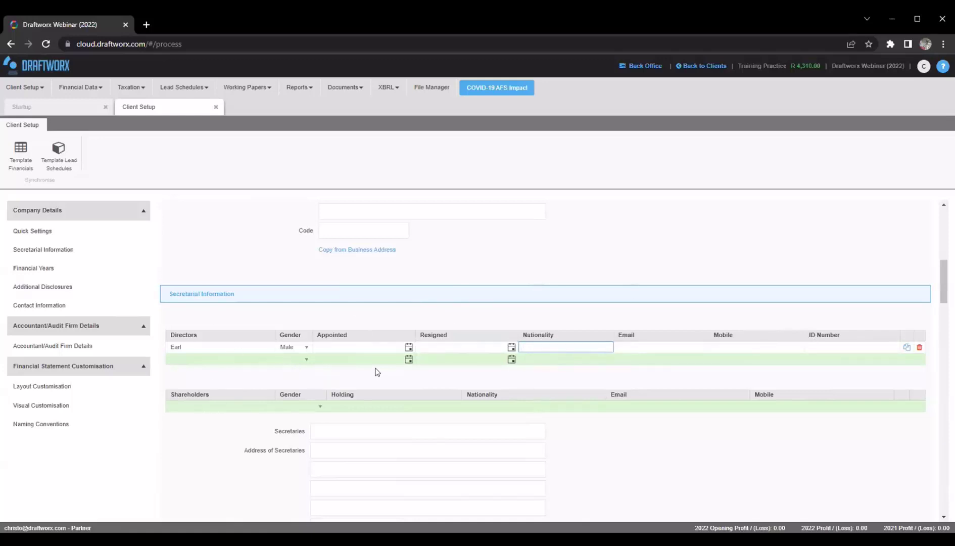
{"action": "left_click", "coordinate": [194, 343]}
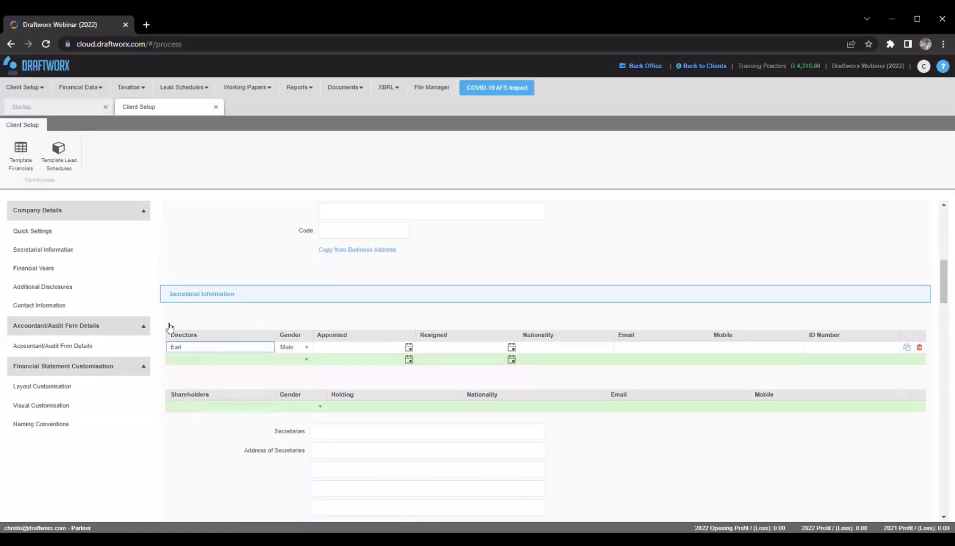
Add a second director below the first, entering the director's name and setting the gender to Male
{"action": "left_click", "coordinate": [177, 358]}
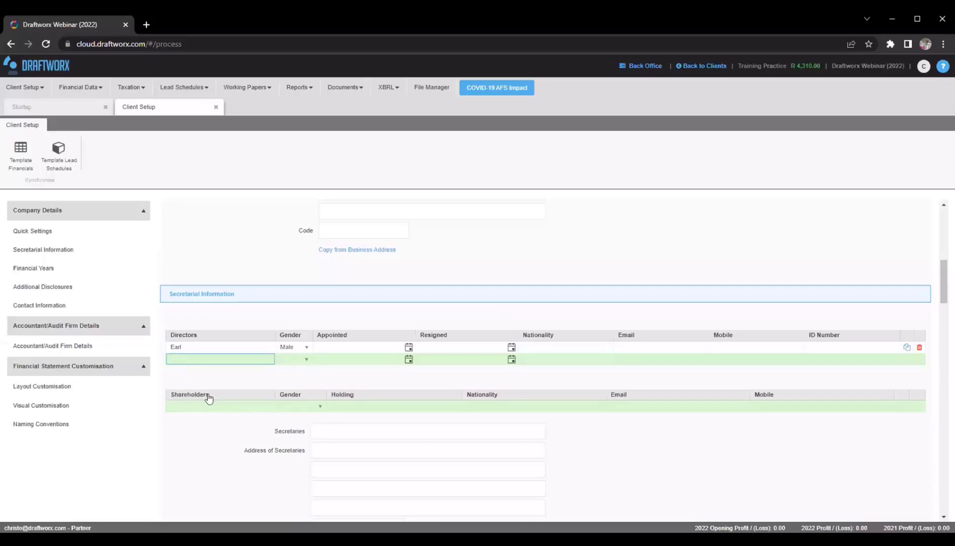
{"action": "type", "text": "CHrsito"}
{"action": "key", "text": "BackSpace"}
{"action": "key", "text": "BackSpace"}
{"action": "key", "text": "BackSpace"}
{"action": "key", "text": "BackSpace"}
{"action": "key", "text": "BackSpace"}
{"action": "key", "text": "BackSpace"}
{"action": "type", "text": "hristo"}
{"action": "key", "text": "Tab"}
{"action": "type", "text": "m"}
{"action": "key", "text": "Tab"}
{"action": "key", "text": "Tab"}
{"action": "key", "text": "Tab"}
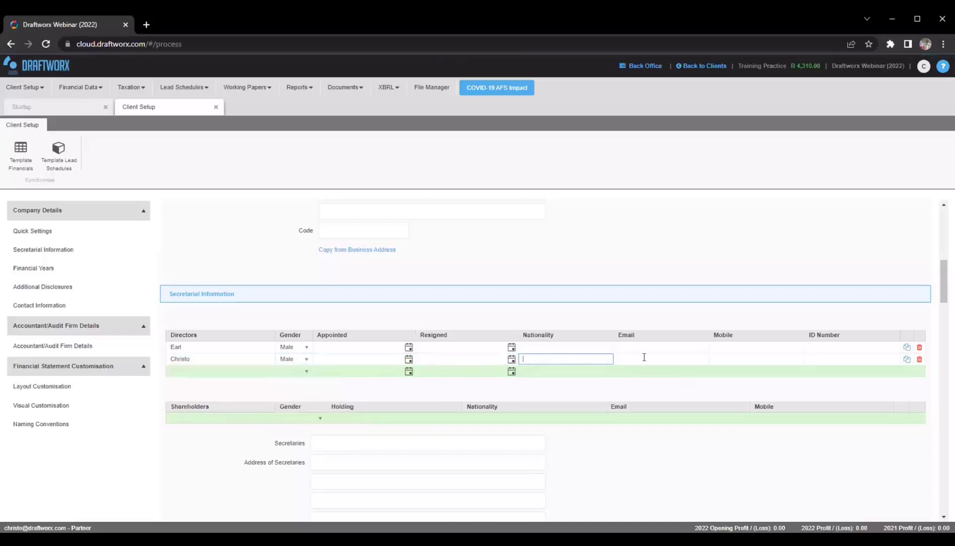
Copy the first director into the Shareholders table and compare the name in both tables
{"action": "scroll", "coordinate": [552, 392], "scroll_direction": "down", "scroll_amount": 1}
{"action": "scroll", "coordinate": [552, 393], "scroll_direction": "down", "scroll_amount": 2}
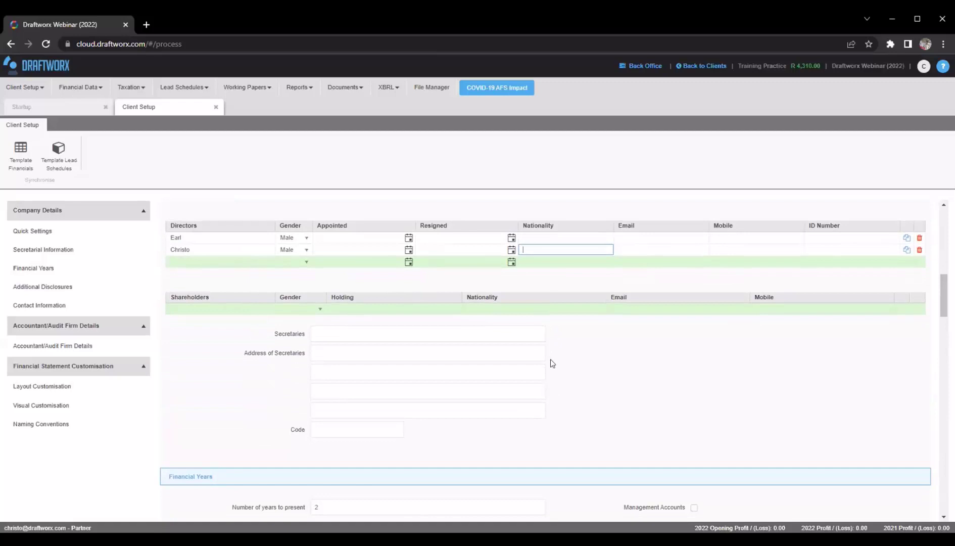
{"action": "left_click", "coordinate": [185, 236]}
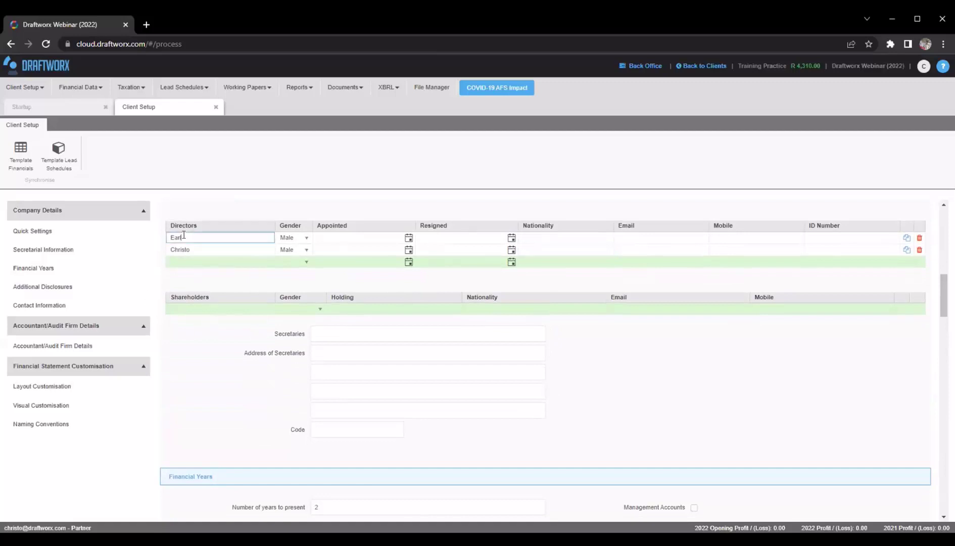
{"action": "left_click", "coordinate": [185, 261]}
{"action": "left_click", "coordinate": [189, 249]}
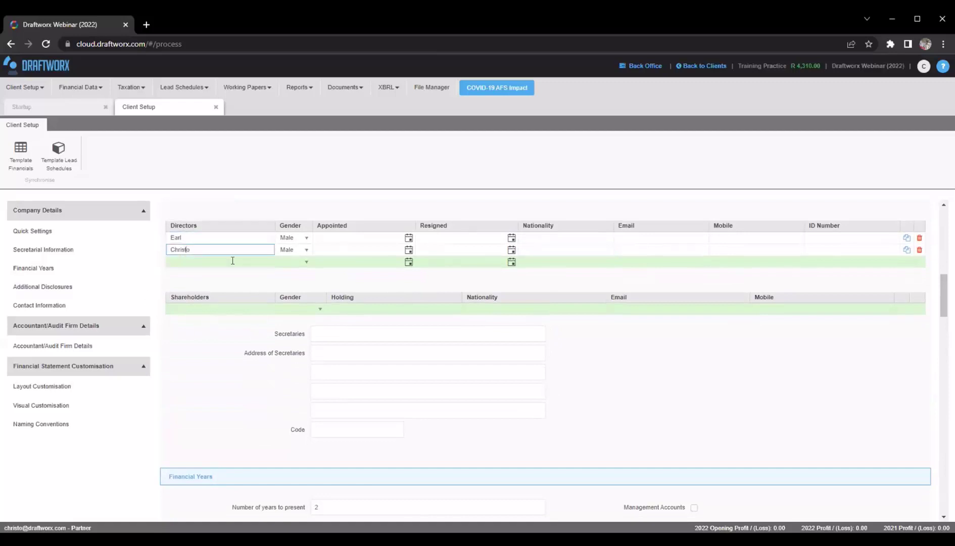
{"action": "left_click", "coordinate": [905, 239]}
{"action": "left_click", "coordinate": [194, 237]}
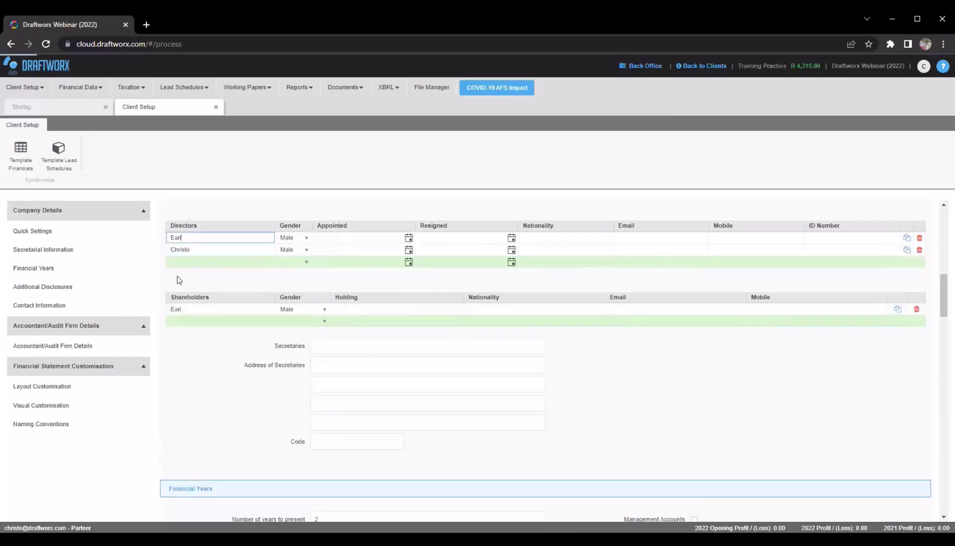
{"action": "left_click", "coordinate": [188, 307]}
{"action": "left_click", "coordinate": [189, 236]}
{"action": "left_click", "coordinate": [188, 309]}
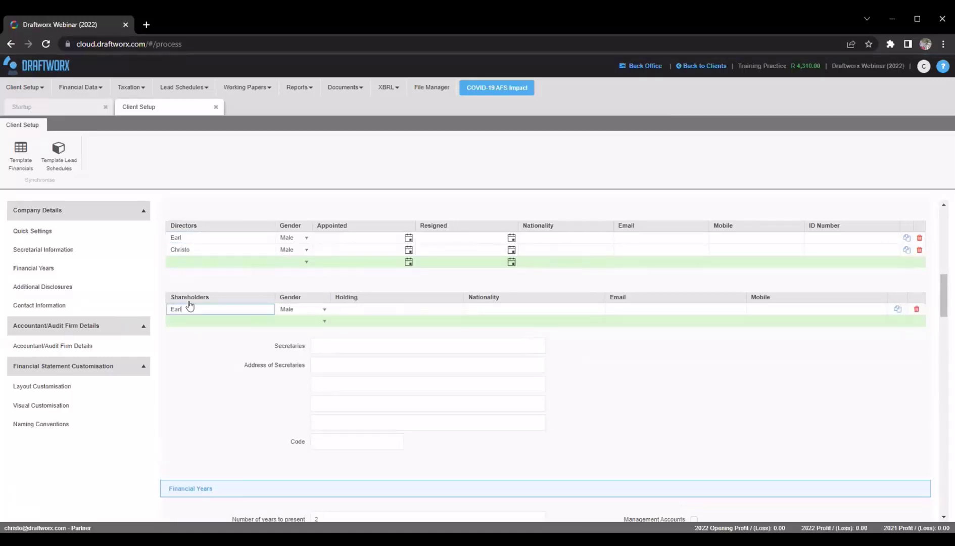
{"action": "left_click", "coordinate": [193, 236]}
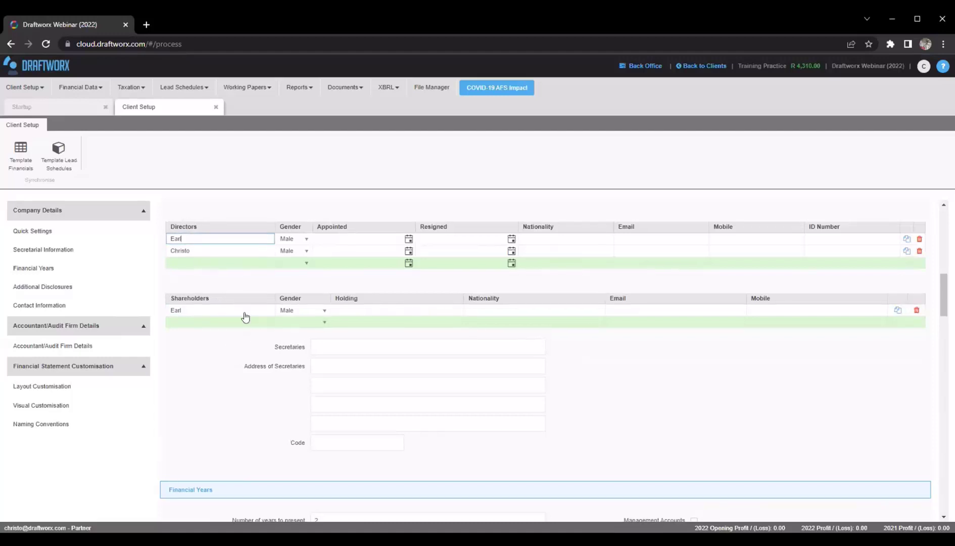
Delete the second director from the Directors table
{"action": "scroll", "coordinate": [257, 334], "scroll_direction": "up", "scroll_amount": 2}
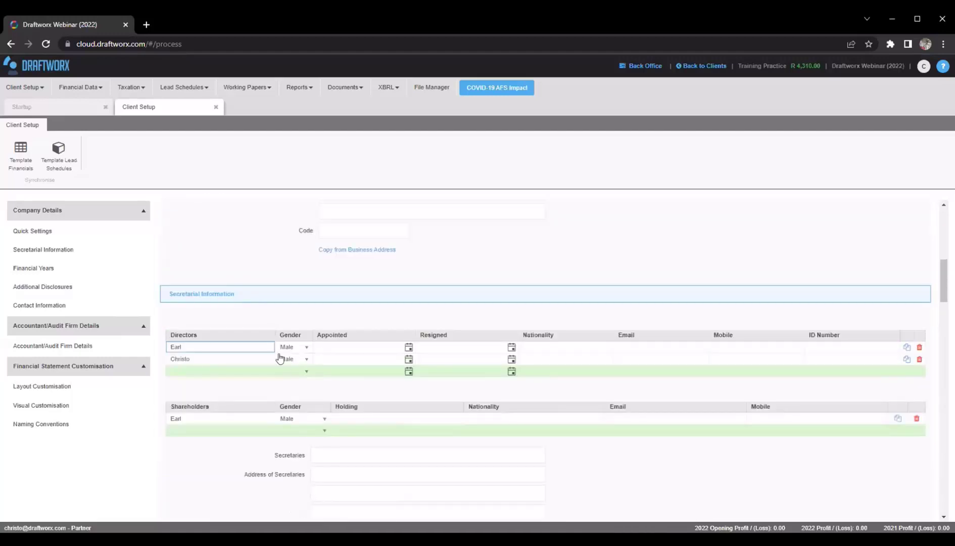
{"action": "left_click", "coordinate": [919, 359]}
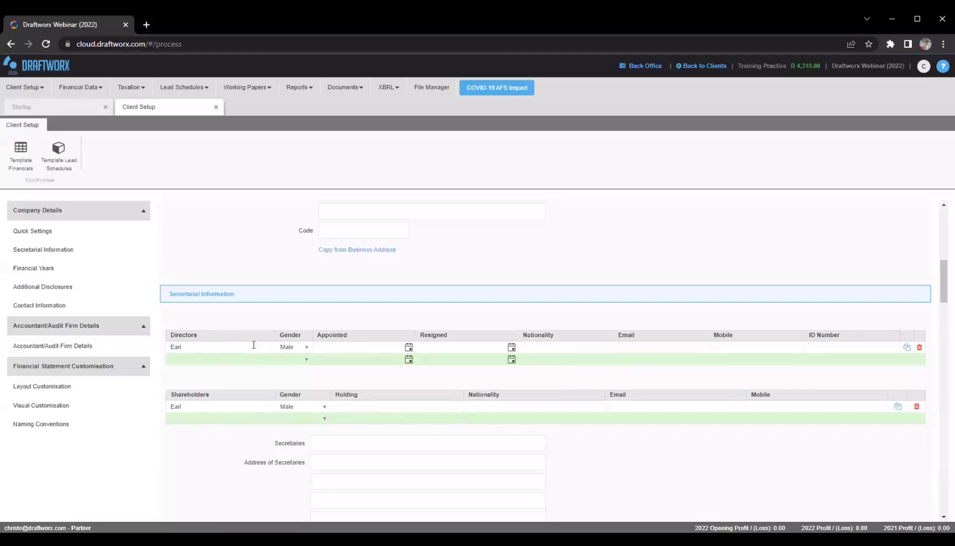
{"action": "left_click", "coordinate": [225, 357]}
{"action": "left_click", "coordinate": [234, 416]}
{"action": "left_click", "coordinate": [211, 357]}
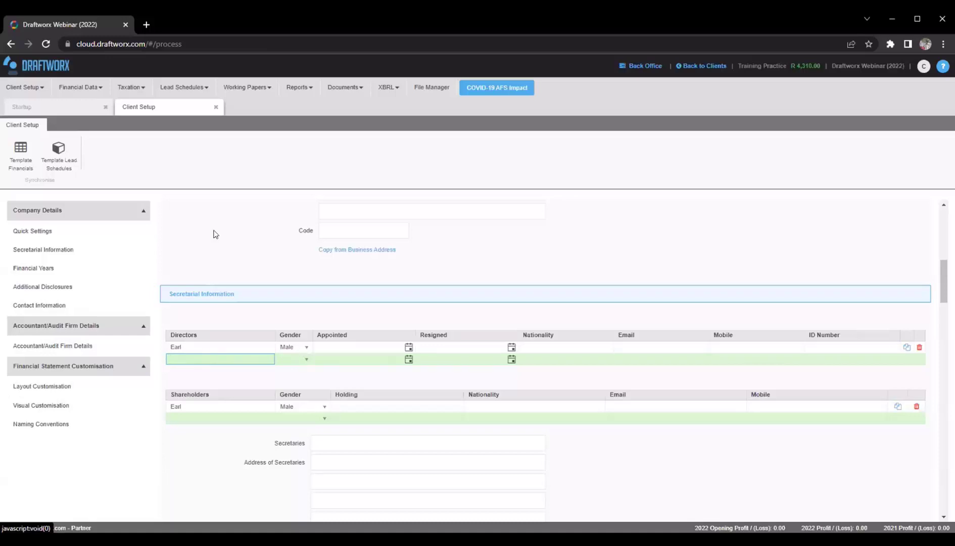
Try out other values for the number of years to present in Financial Years, ending on 1
{"action": "scroll", "coordinate": [204, 260], "scroll_direction": "down", "scroll_amount": 2}
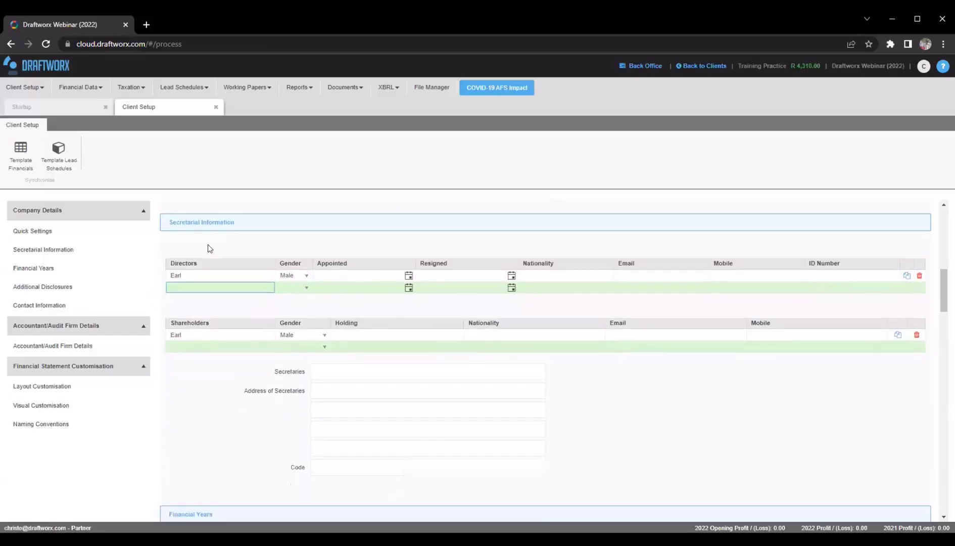
{"action": "scroll", "coordinate": [212, 239], "scroll_direction": "down", "scroll_amount": 4}
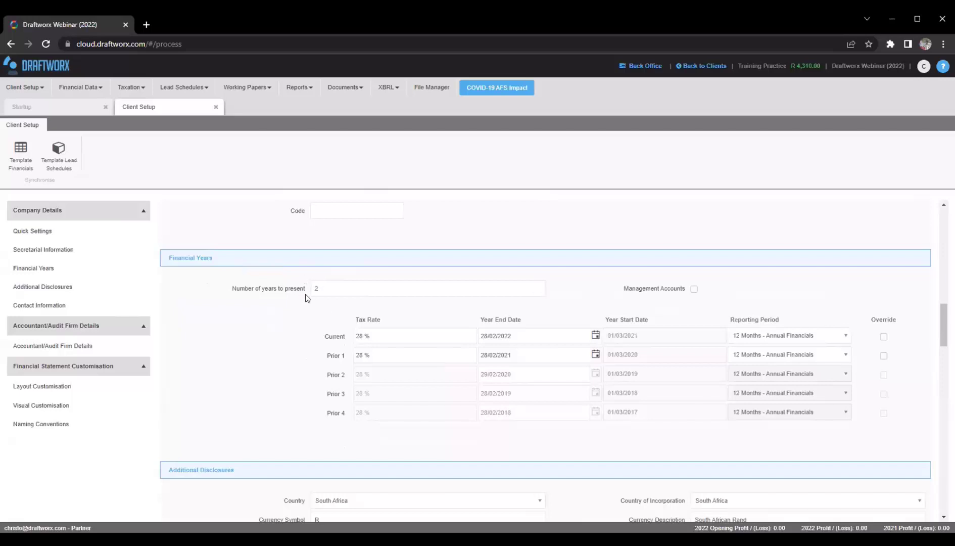
{"action": "left_click", "coordinate": [329, 286]}
{"action": "left_click", "coordinate": [540, 285]}
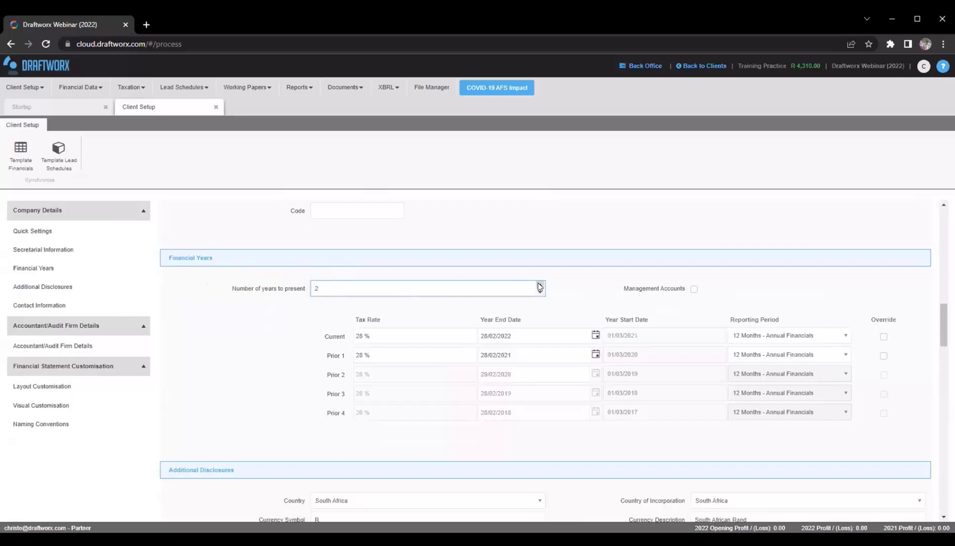
{"action": "left_click", "coordinate": [540, 284]}
{"action": "left_click", "coordinate": [540, 284]}
{"action": "left_click", "coordinate": [539, 293]}
{"action": "left_click", "coordinate": [301, 299]}
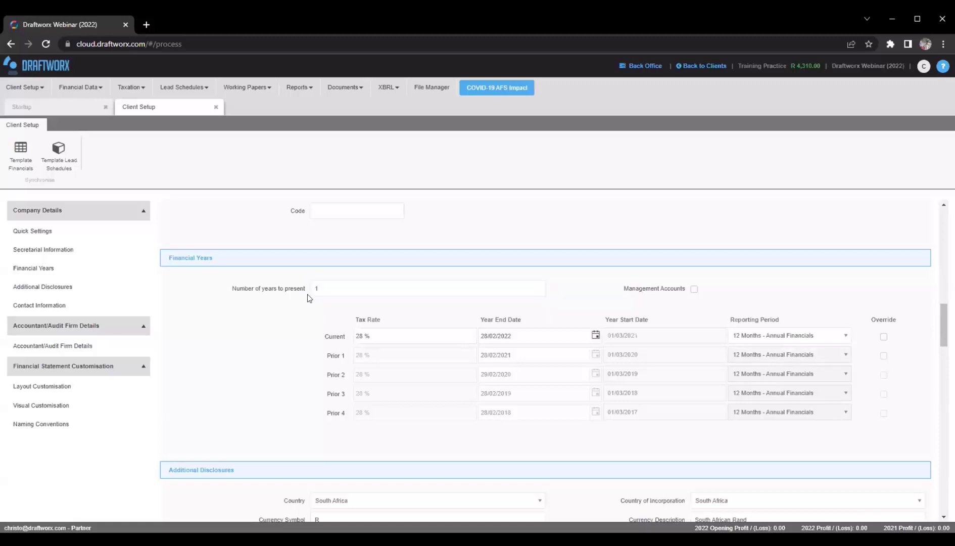
Set the number of years to present to 2 in the Financial Years section
{"action": "left_click", "coordinate": [319, 288]}
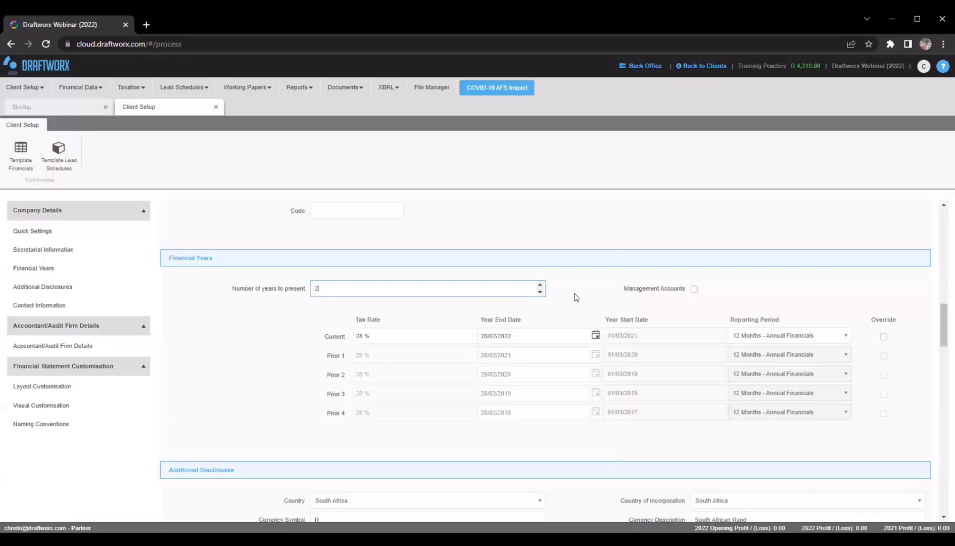
{"action": "scroll", "coordinate": [578, 297], "scroll_direction": "down", "scroll_amount": 1}
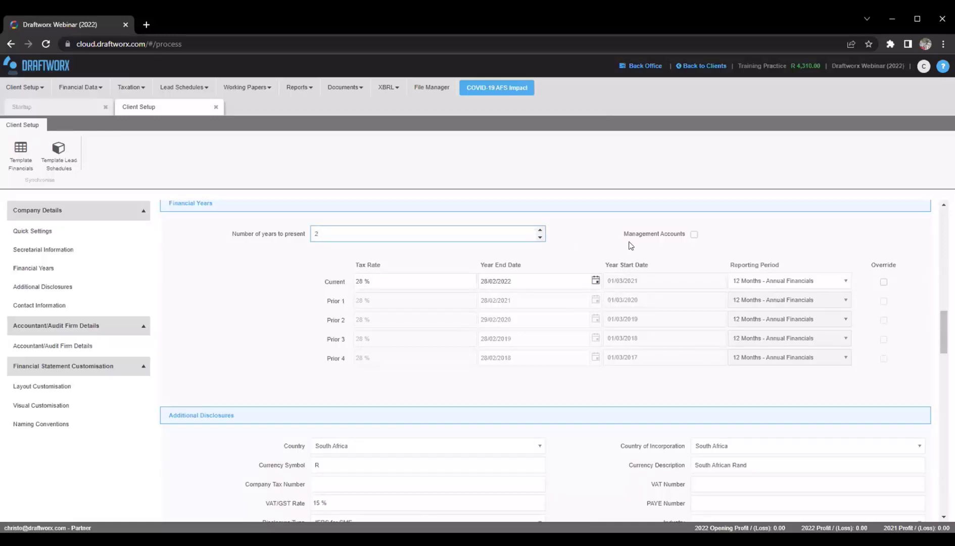
{"action": "left_click_drag", "start_coordinate": [635, 233], "coordinate": [624, 234]}
{"action": "left_click", "coordinate": [644, 231]}
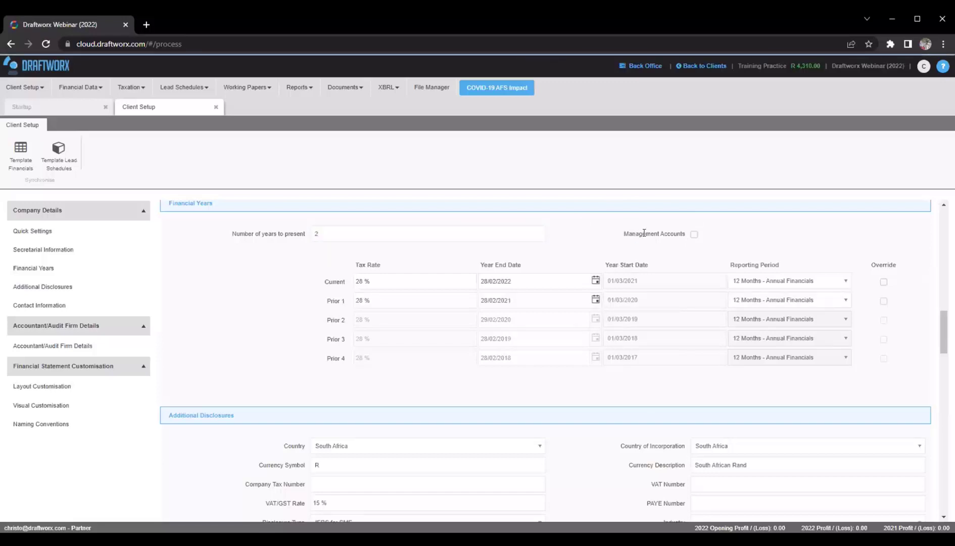
Enable Management Accounts for the financial years and review the current and prior period end override fields
{"action": "left_click", "coordinate": [695, 238]}
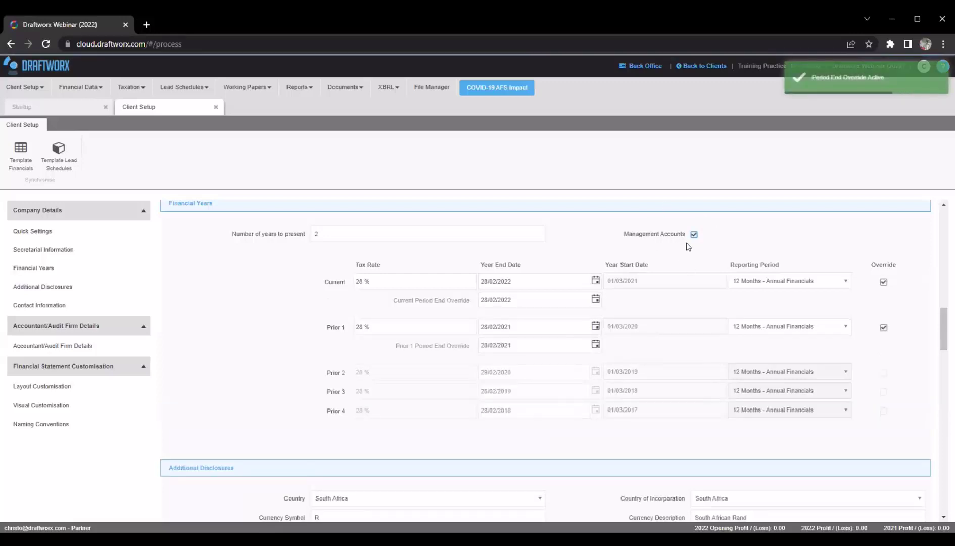
{"action": "left_click_drag", "start_coordinate": [393, 301], "coordinate": [454, 302]}
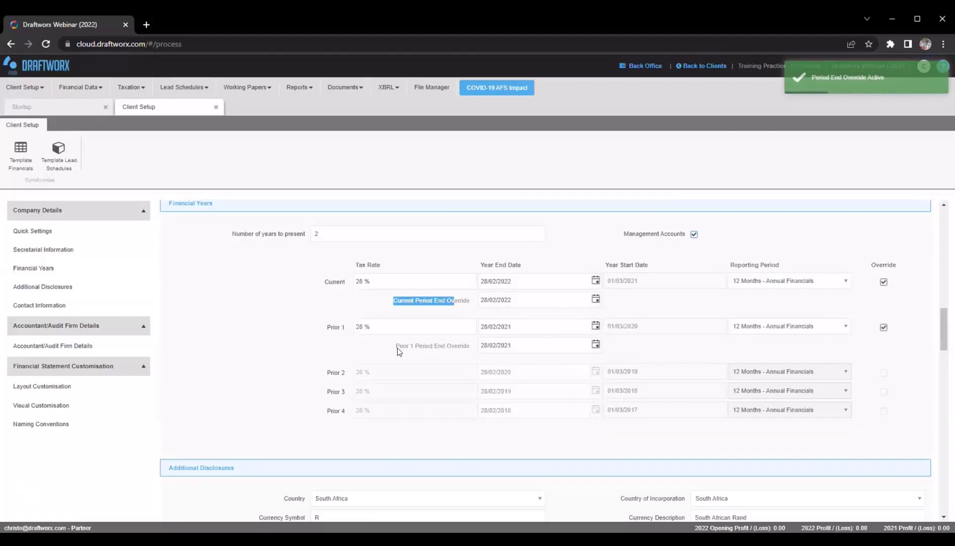
{"action": "left_click_drag", "start_coordinate": [396, 346], "coordinate": [459, 347]}
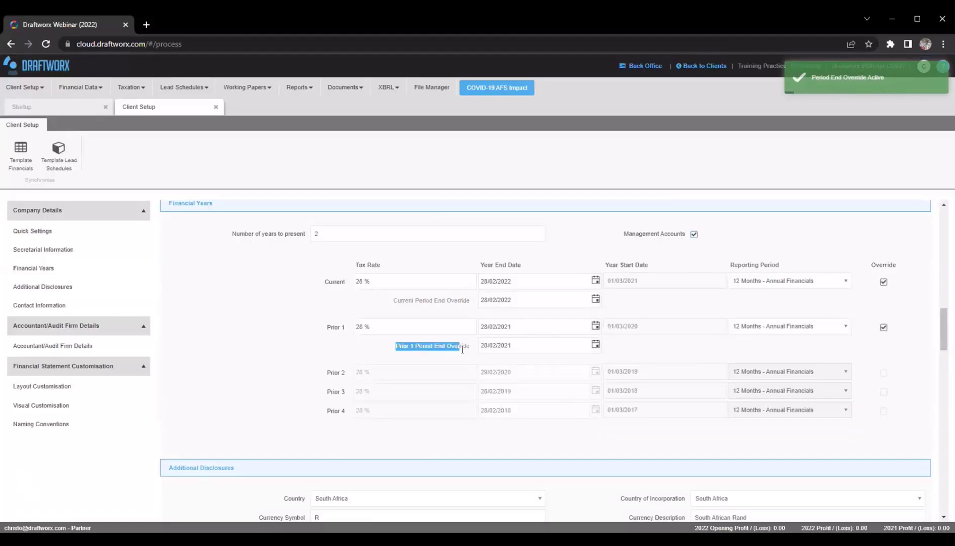
{"action": "left_click", "coordinate": [448, 302]}
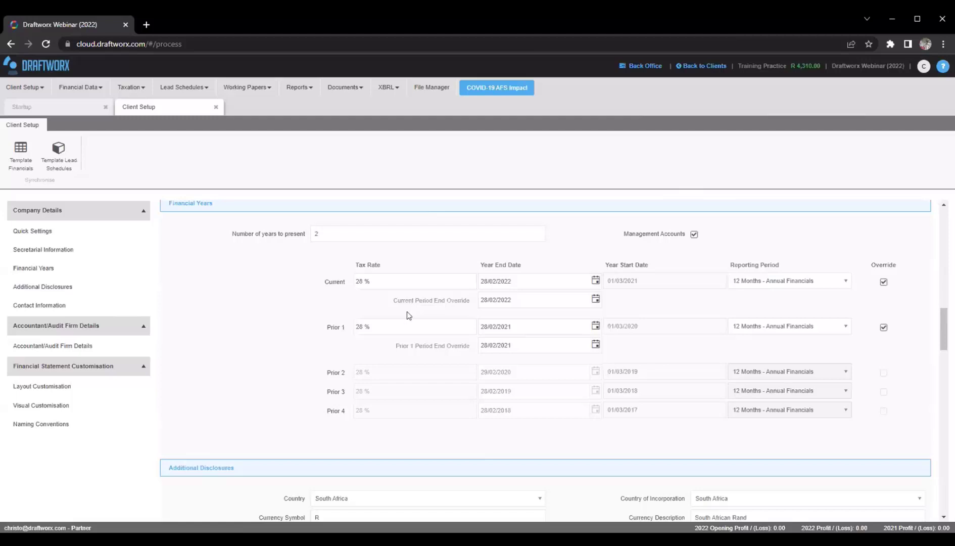
Set the Current Period End Override date to 31/05/2022
{"action": "left_click", "coordinate": [526, 300]}
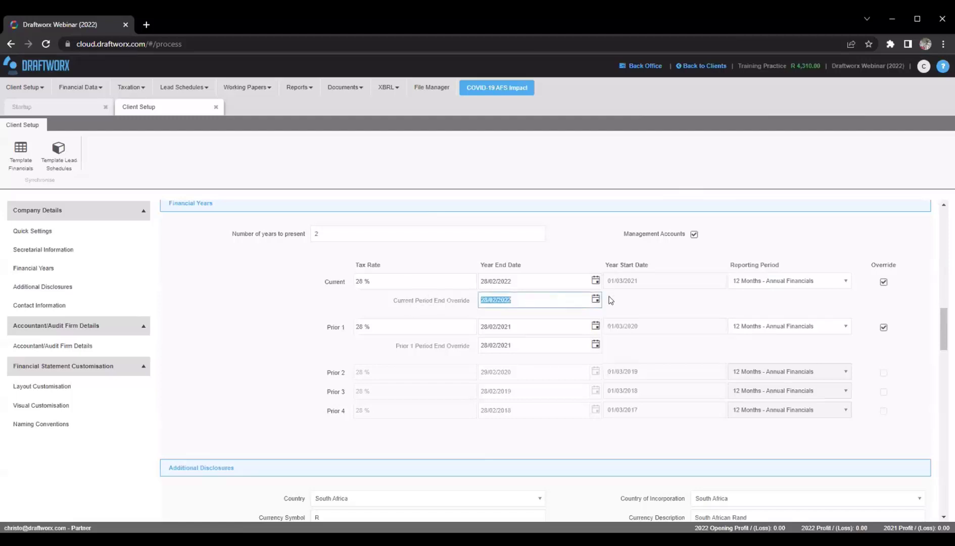
{"action": "left_click", "coordinate": [596, 298]}
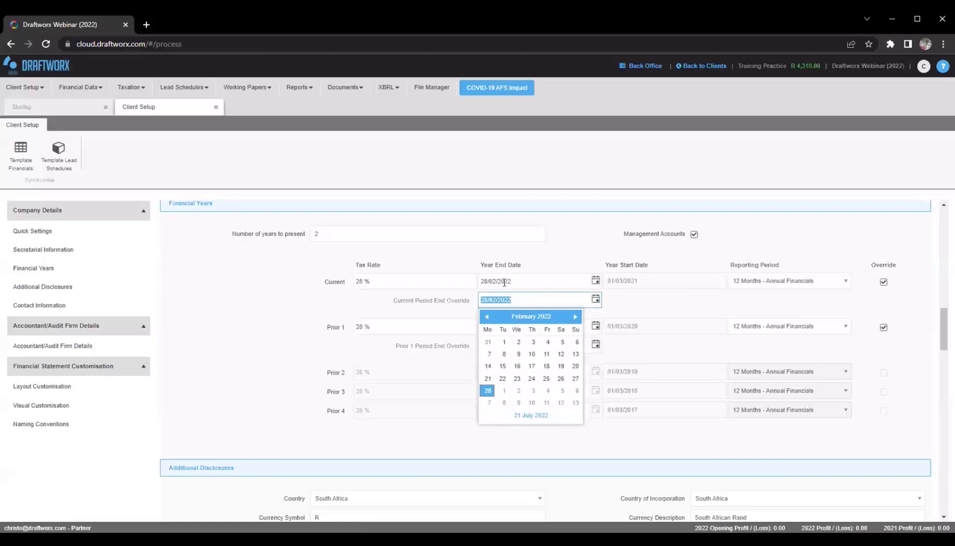
{"action": "left_click", "coordinate": [574, 316]}
{"action": "left_click", "coordinate": [575, 317]}
{"action": "left_click", "coordinate": [574, 316]}
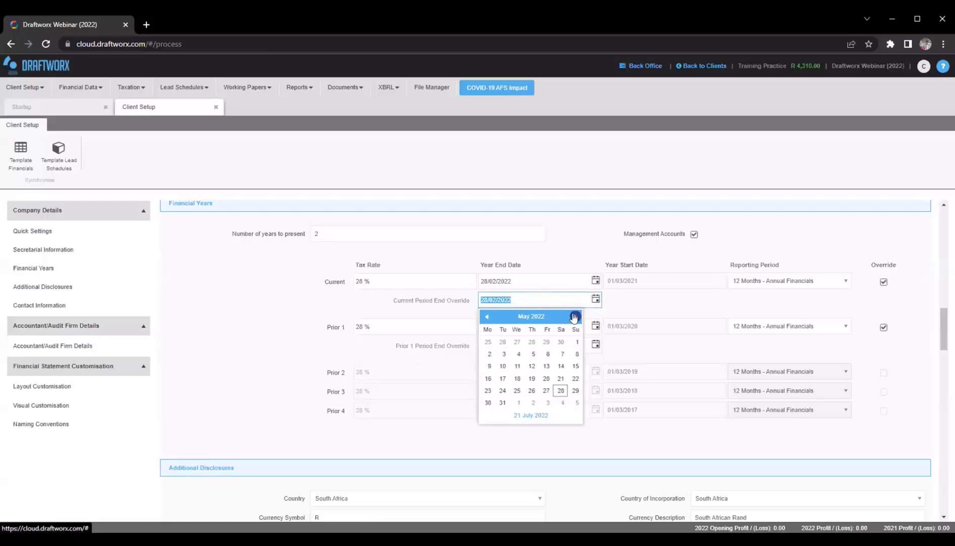
{"action": "left_click", "coordinate": [502, 403]}
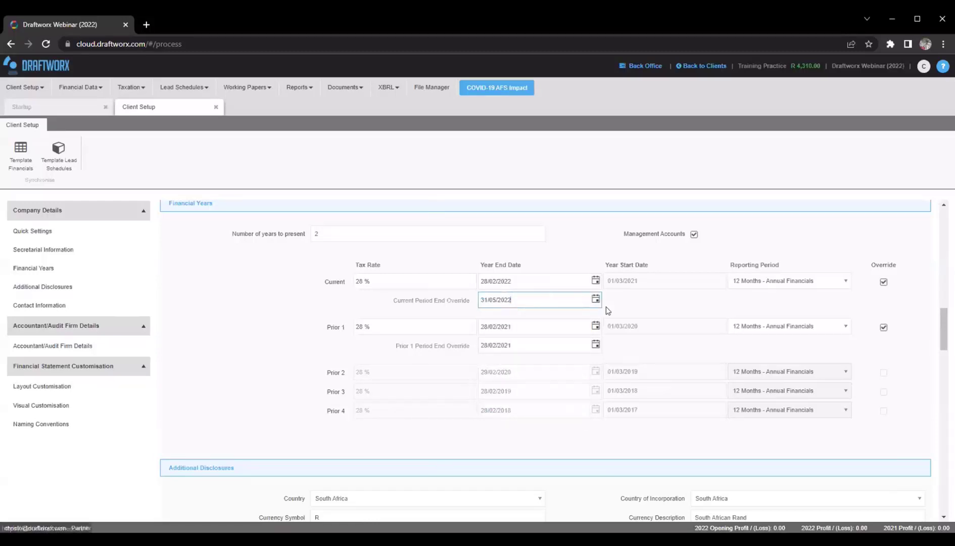
Set the current year's reporting period to 3 Months in the Financial Years section
{"action": "left_click", "coordinate": [777, 283]}
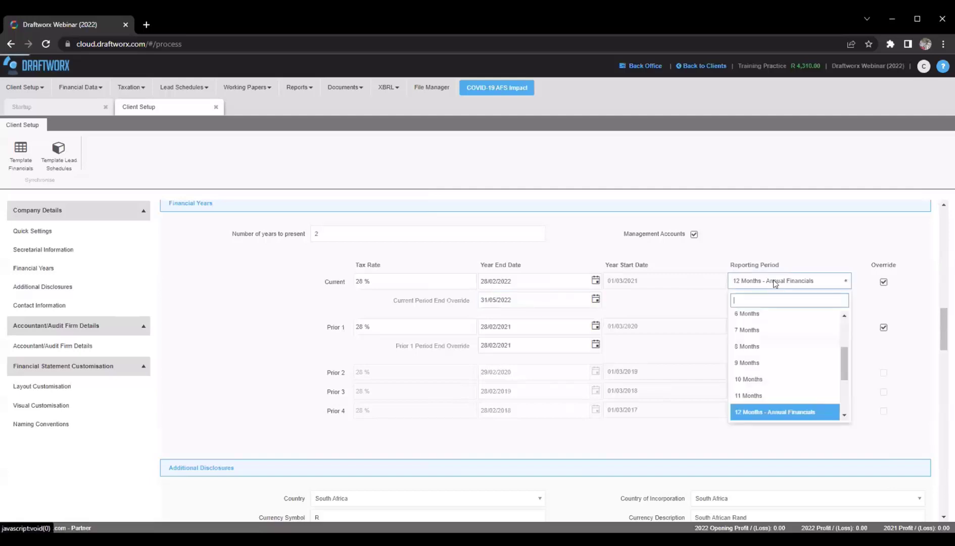
{"action": "scroll", "coordinate": [772, 344], "scroll_direction": "up", "scroll_amount": 5}
{"action": "left_click", "coordinate": [761, 351]}
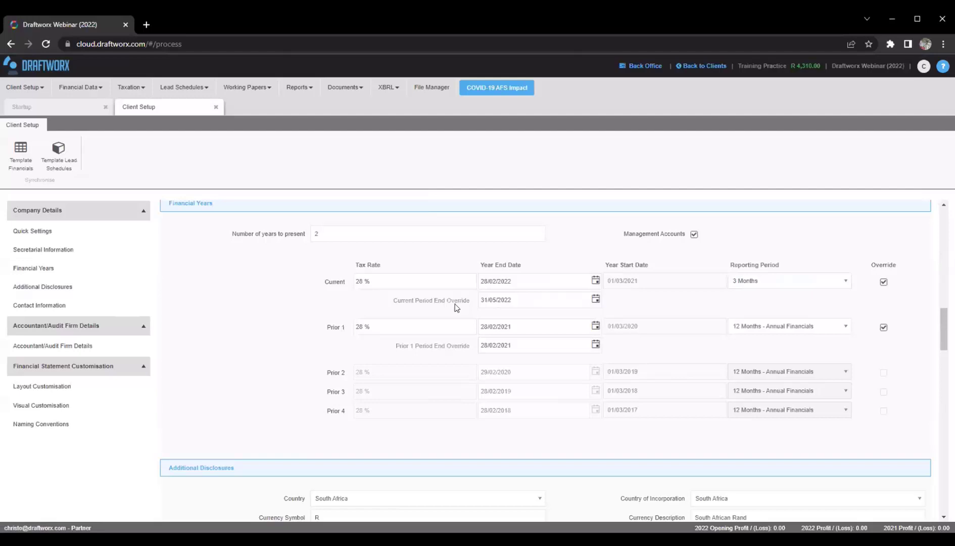
Disable Management Accounts and set the current year's reporting period to 12 Months - Annual Financials
{"action": "left_click", "coordinate": [693, 234]}
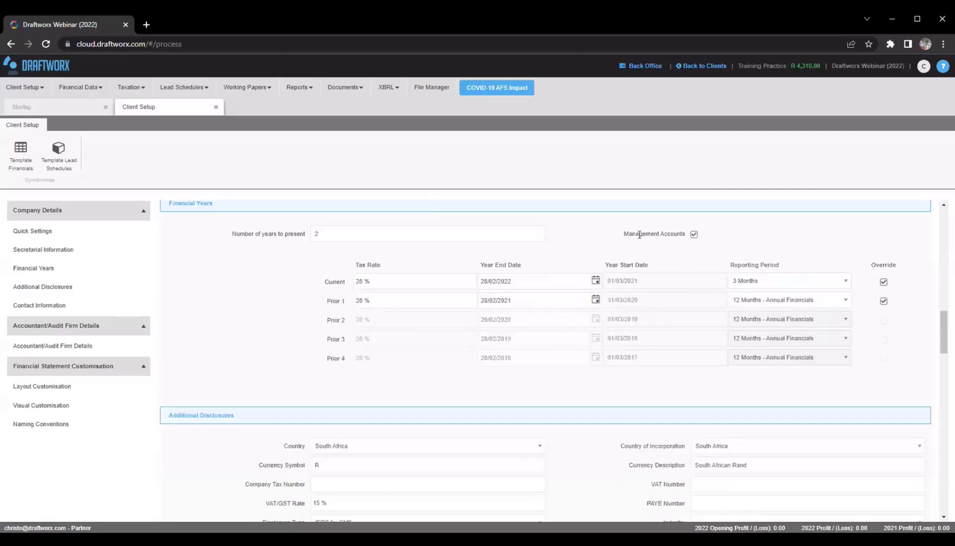
{"action": "left_click", "coordinate": [736, 281]}
{"action": "scroll", "coordinate": [744, 343], "scroll_direction": "down", "scroll_amount": 2}
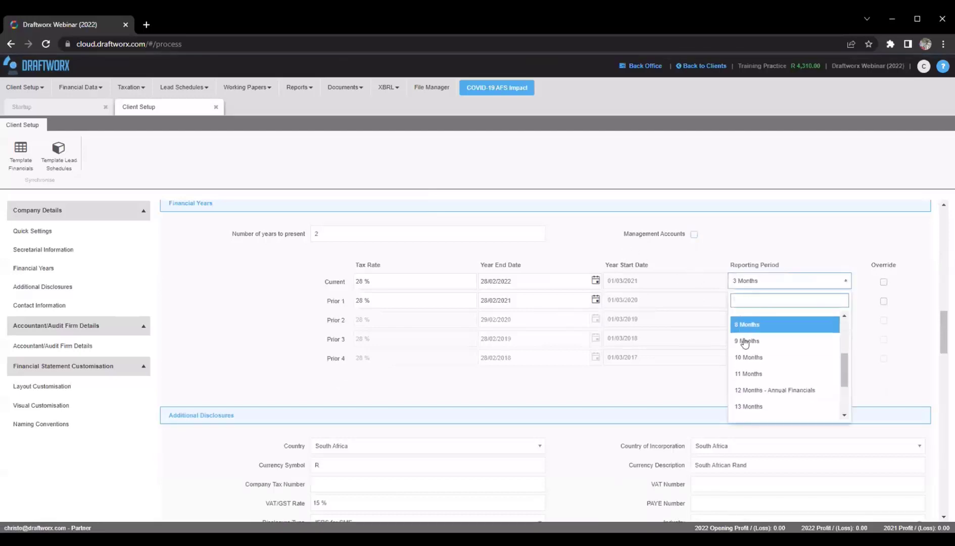
{"action": "left_click", "coordinate": [757, 390]}
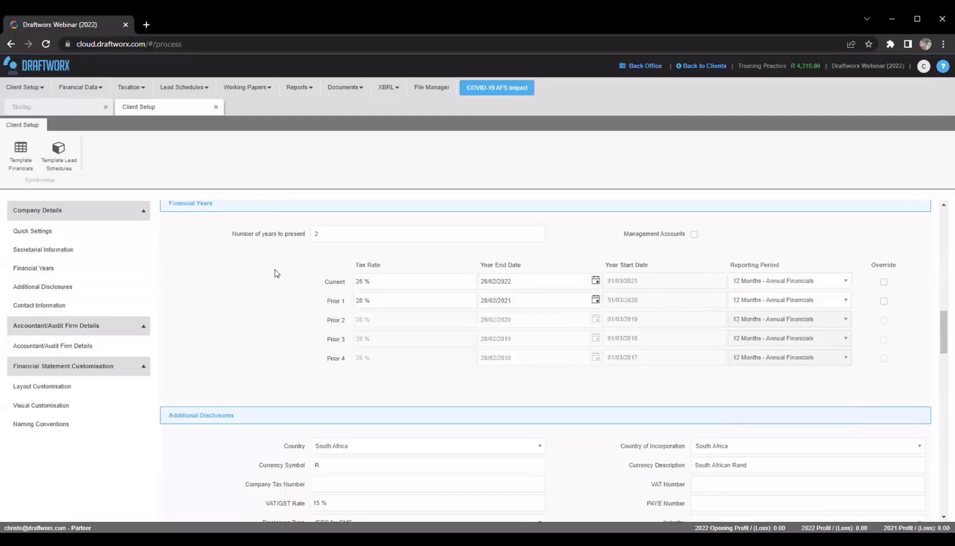
Review the Additional Disclosures section, including the Holding Company and Company Tax Number fields
{"action": "scroll", "coordinate": [268, 258], "scroll_direction": "down", "scroll_amount": 4}
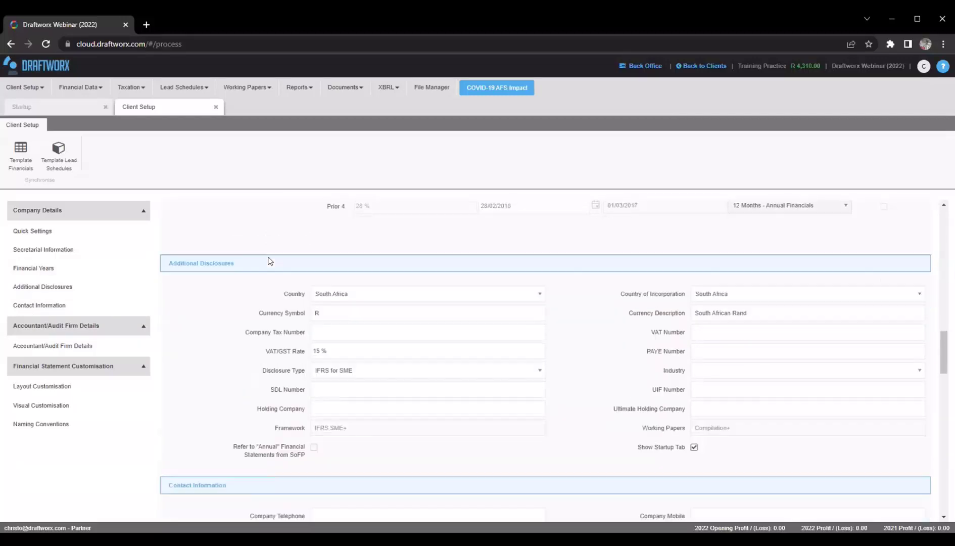
{"action": "scroll", "coordinate": [268, 259], "scroll_direction": "up", "scroll_amount": 1}
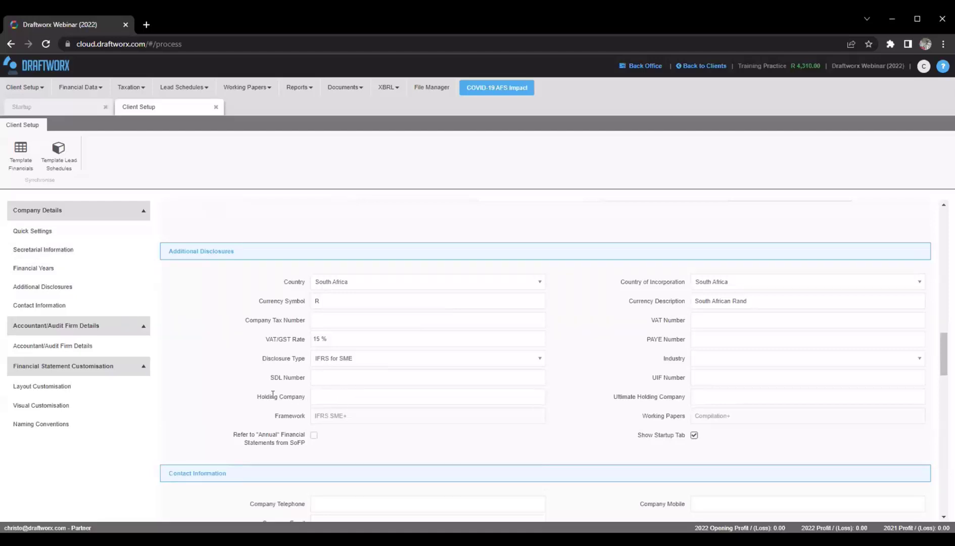
{"action": "left_click", "coordinate": [317, 398]}
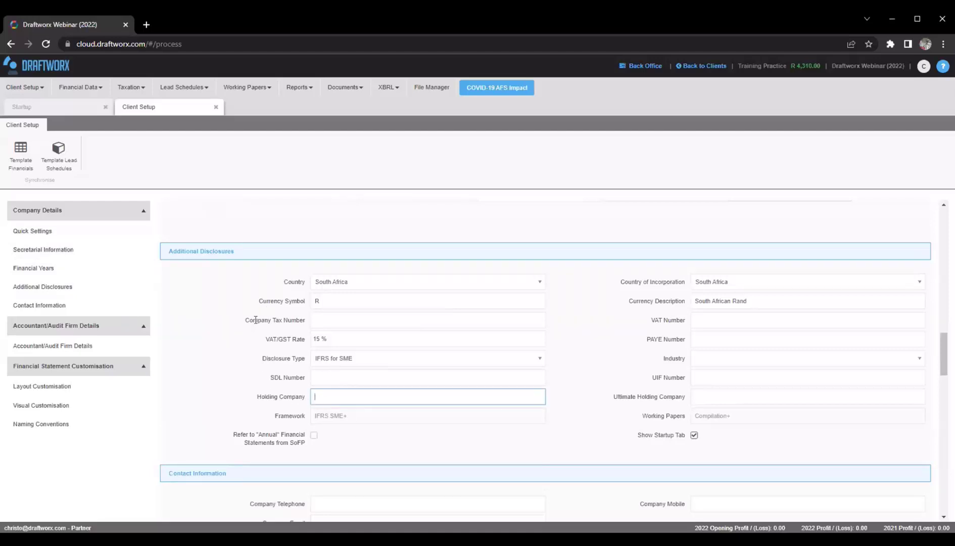
{"action": "left_click", "coordinate": [315, 320]}
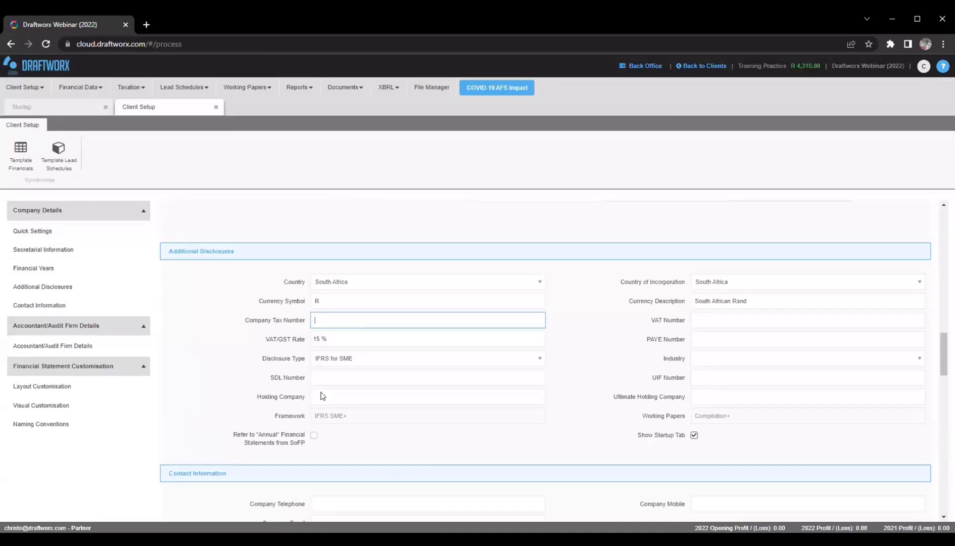
{"action": "left_click", "coordinate": [62, 238]}
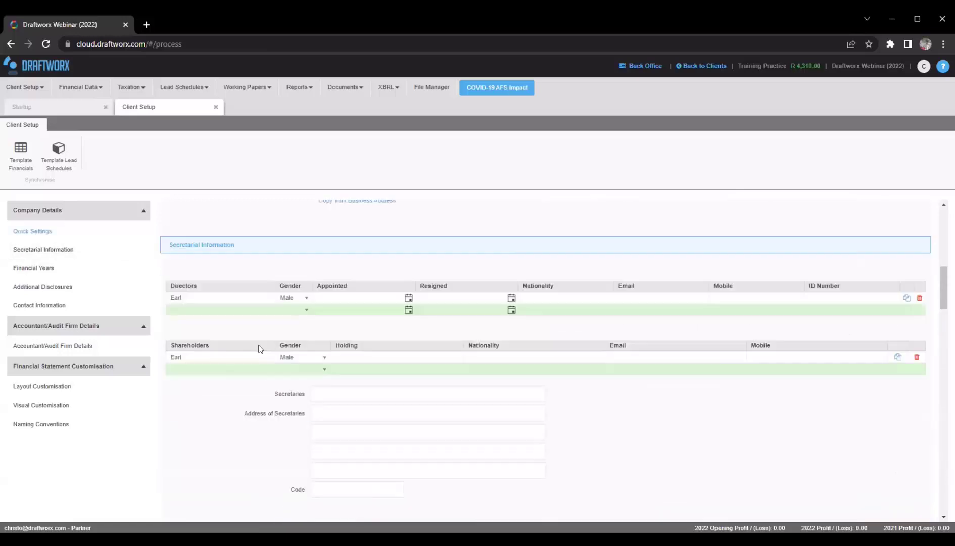
{"action": "scroll", "coordinate": [273, 319], "scroll_direction": "down", "scroll_amount": 8}
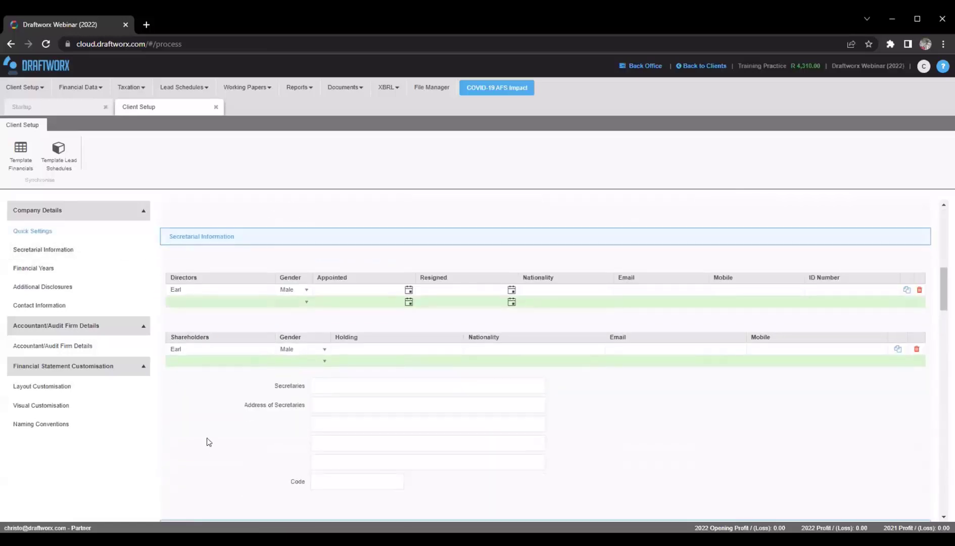
{"action": "scroll", "coordinate": [207, 441], "scroll_direction": "down", "scroll_amount": 10}
{"action": "scroll", "coordinate": [219, 408], "scroll_direction": "down", "scroll_amount": 3}
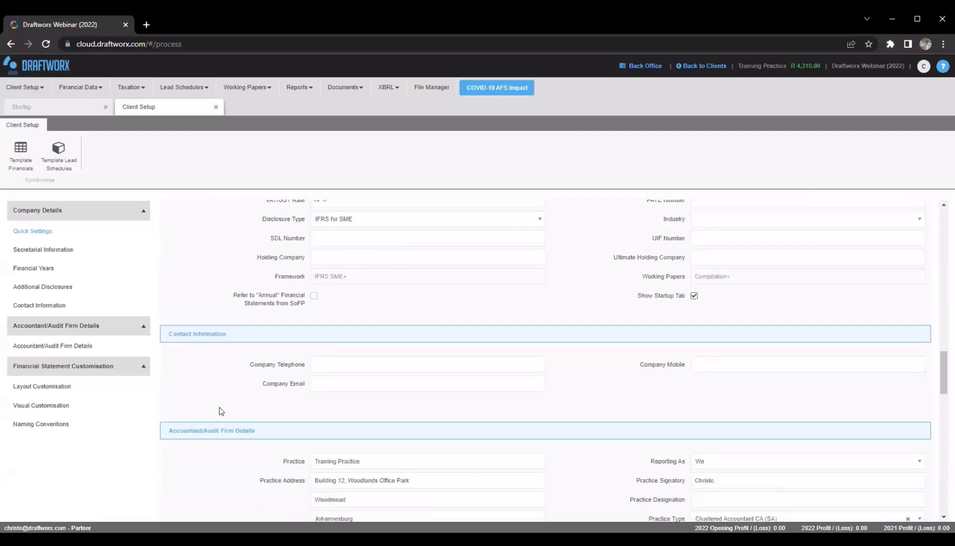
{"action": "scroll", "coordinate": [219, 408], "scroll_direction": "up", "scroll_amount": 3}
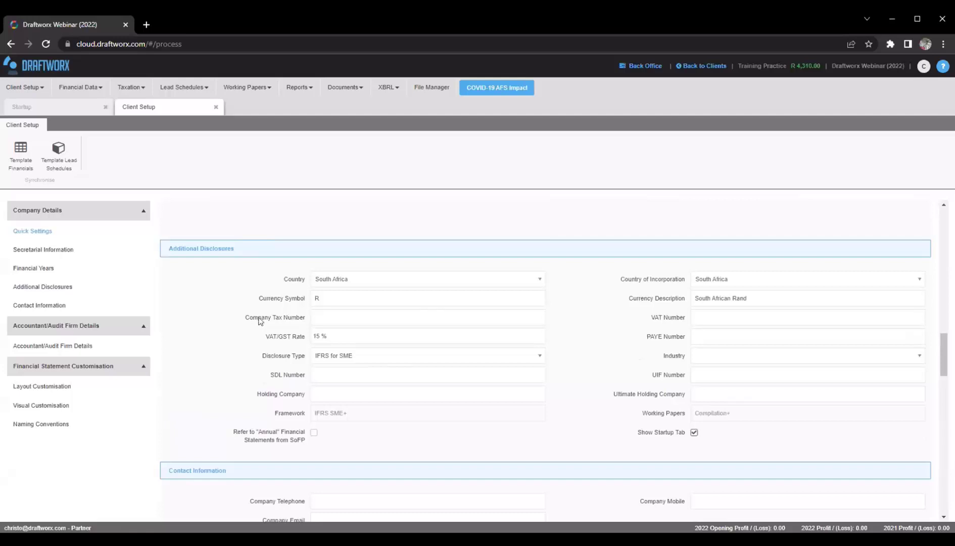
Review the Contact Information fields and the practice address in the Accountant/Audit Firm Details section
{"action": "scroll", "coordinate": [219, 295], "scroll_direction": "down", "scroll_amount": 5}
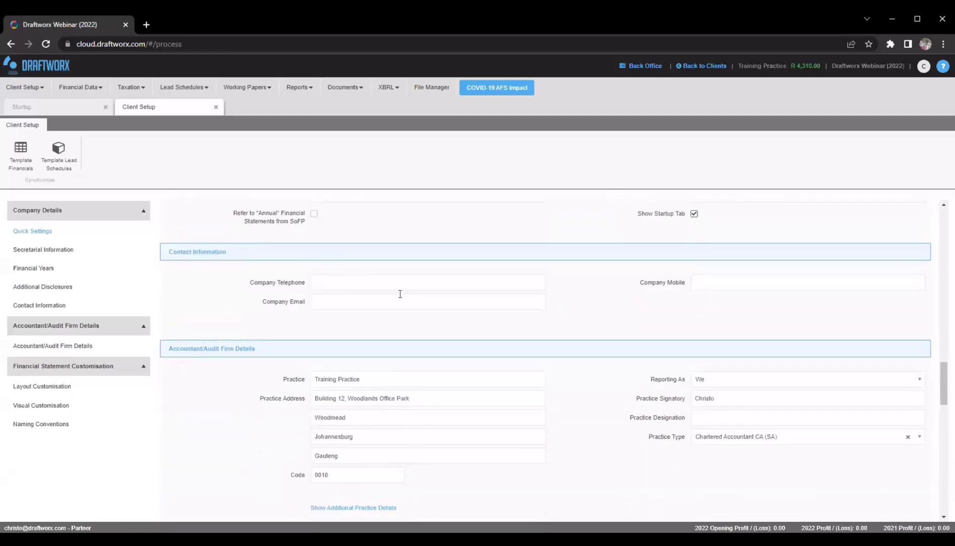
{"action": "scroll", "coordinate": [230, 301], "scroll_direction": "down", "scroll_amount": 1}
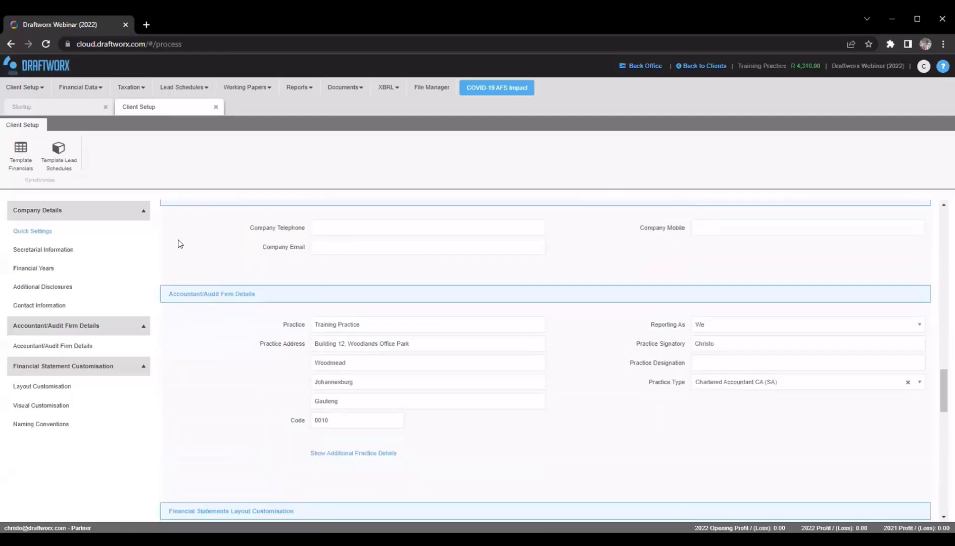
{"action": "scroll", "coordinate": [222, 311], "scroll_direction": "down", "scroll_amount": 1}
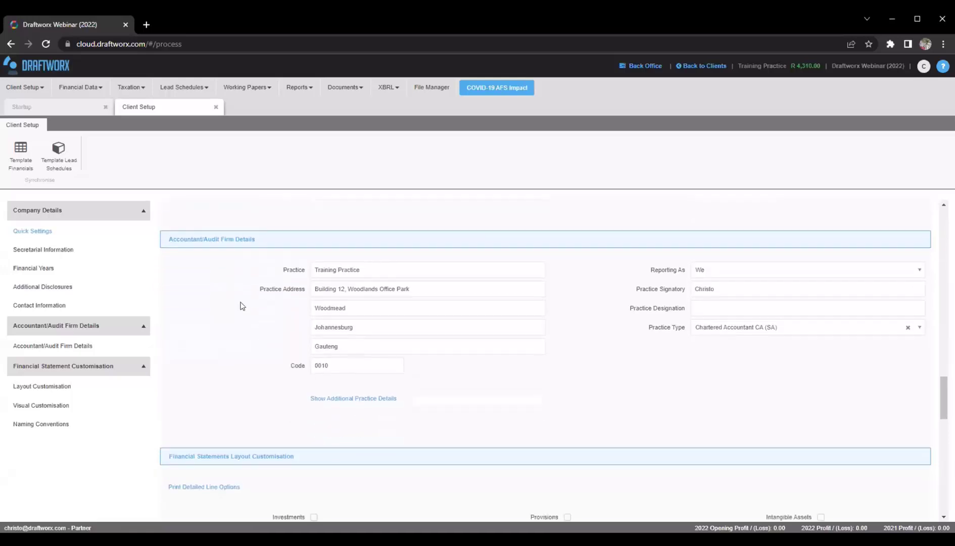
{"action": "left_click", "coordinate": [411, 289]}
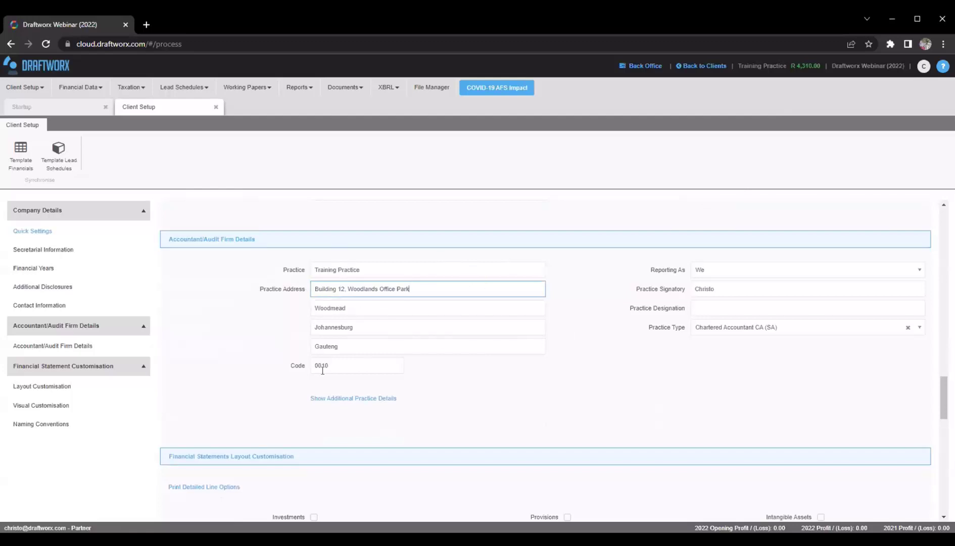
{"action": "scroll", "coordinate": [275, 326], "scroll_direction": "down", "scroll_amount": 1}
{"action": "scroll", "coordinate": [278, 322], "scroll_direction": "up", "scroll_amount": 1}
{"action": "left_click", "coordinate": [291, 356]}
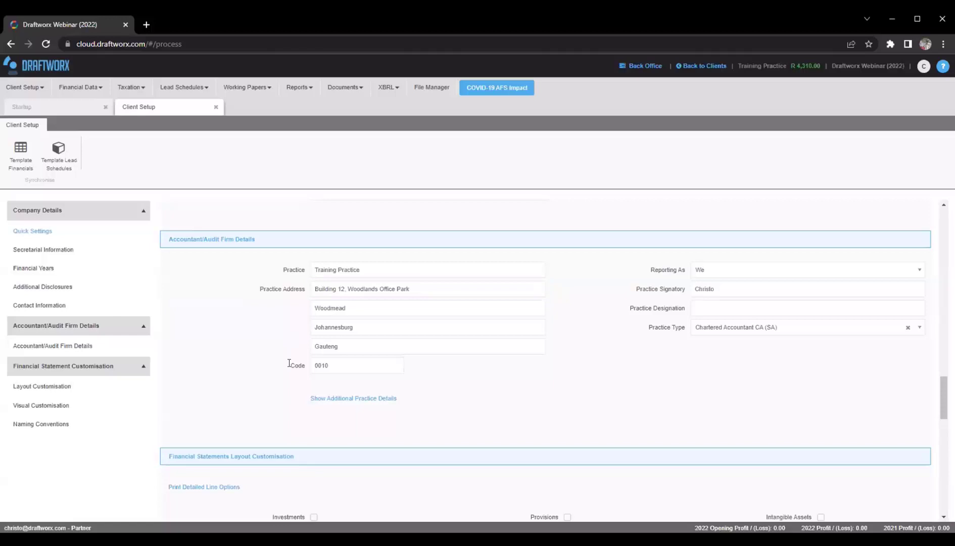
Show the additional practice details, examine their fields and hide them again
{"action": "left_click", "coordinate": [320, 400]}
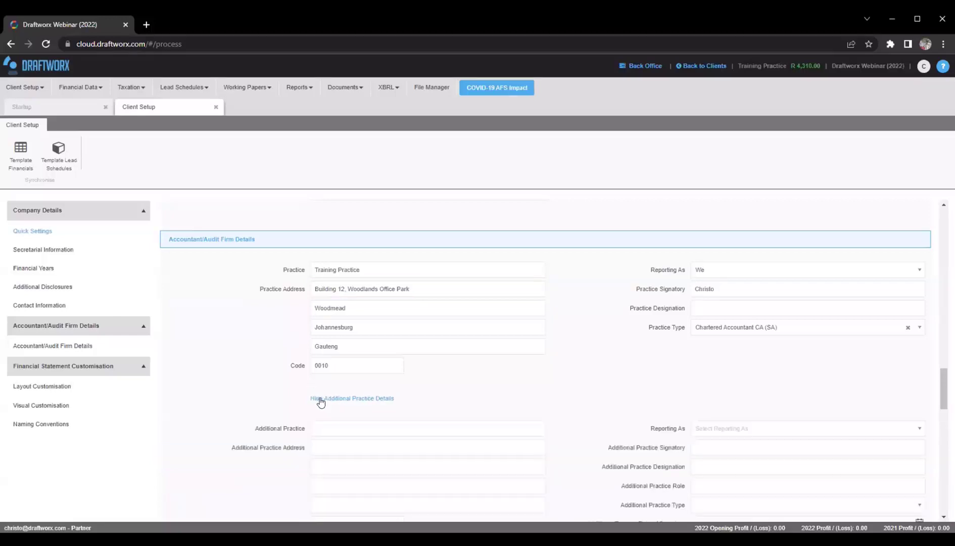
{"action": "scroll", "coordinate": [283, 333], "scroll_direction": "down", "scroll_amount": 2}
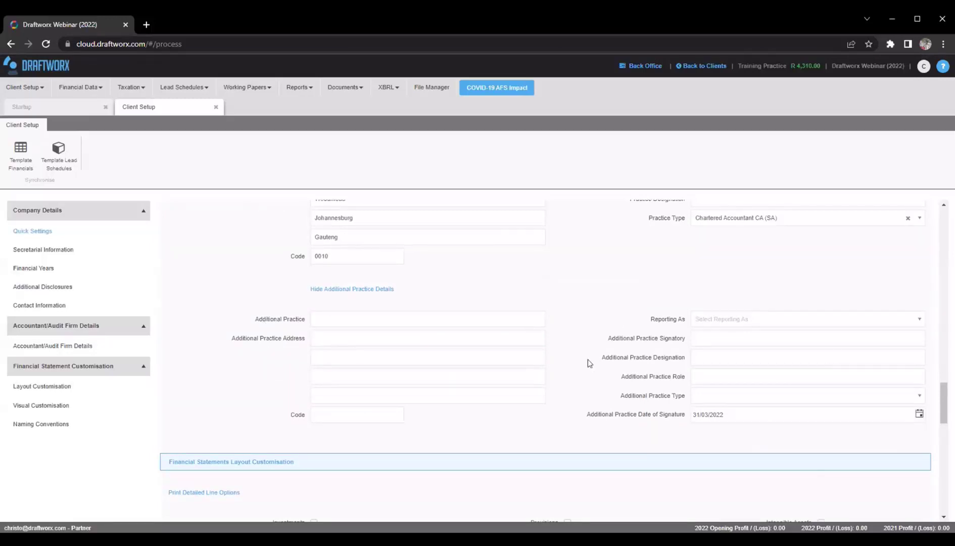
{"action": "left_click", "coordinate": [345, 289]}
Try out the Investments option among the Print Detailed Line Options in Financial Statements Layout Customisation
{"action": "scroll", "coordinate": [252, 267], "scroll_direction": "down", "scroll_amount": 3}
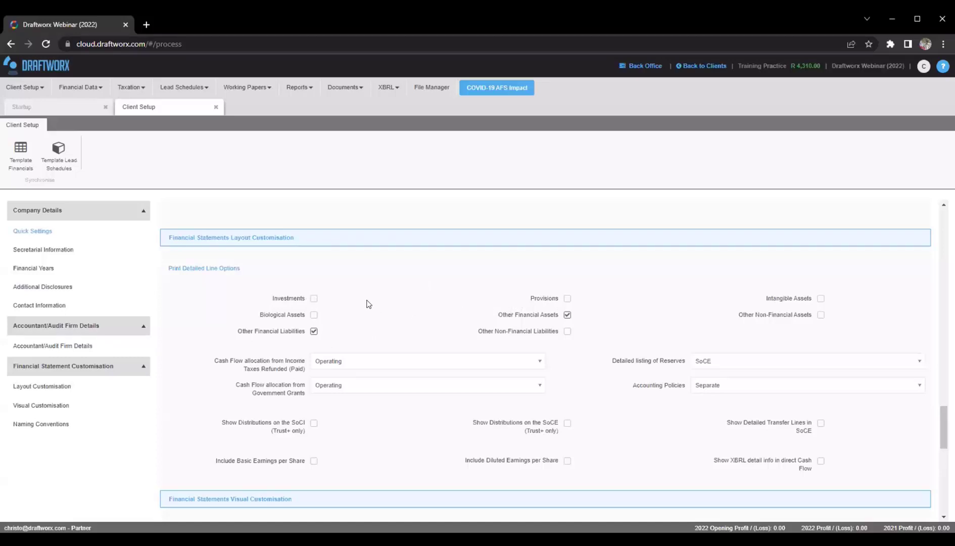
{"action": "double_click", "coordinate": [283, 292]}
{"action": "left_click", "coordinate": [264, 291]}
{"action": "left_click", "coordinate": [273, 299]}
{"action": "left_click", "coordinate": [312, 300]}
{"action": "left_click", "coordinate": [313, 299]}
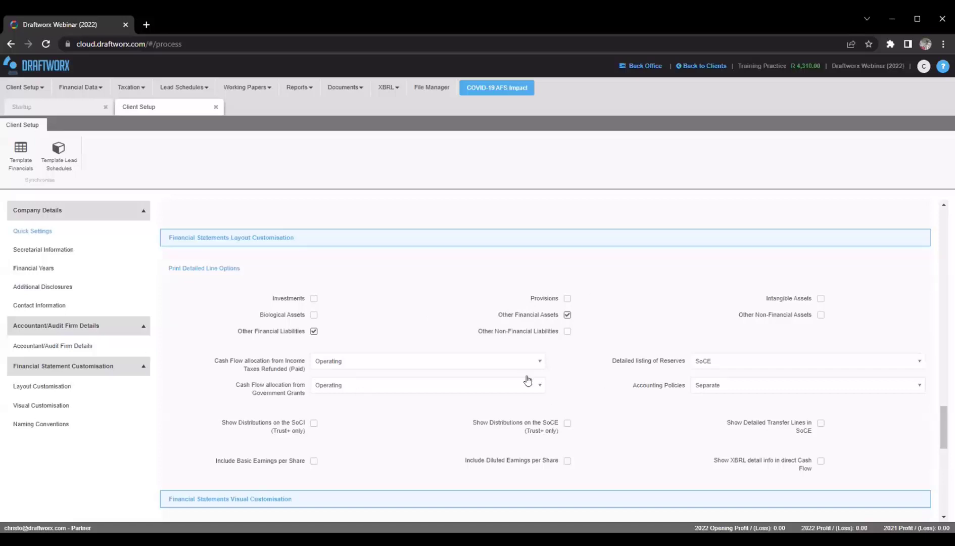
Try Combined With Notes for the Accounting Policies layout and return the option to Separate
{"action": "left_click", "coordinate": [740, 385]}
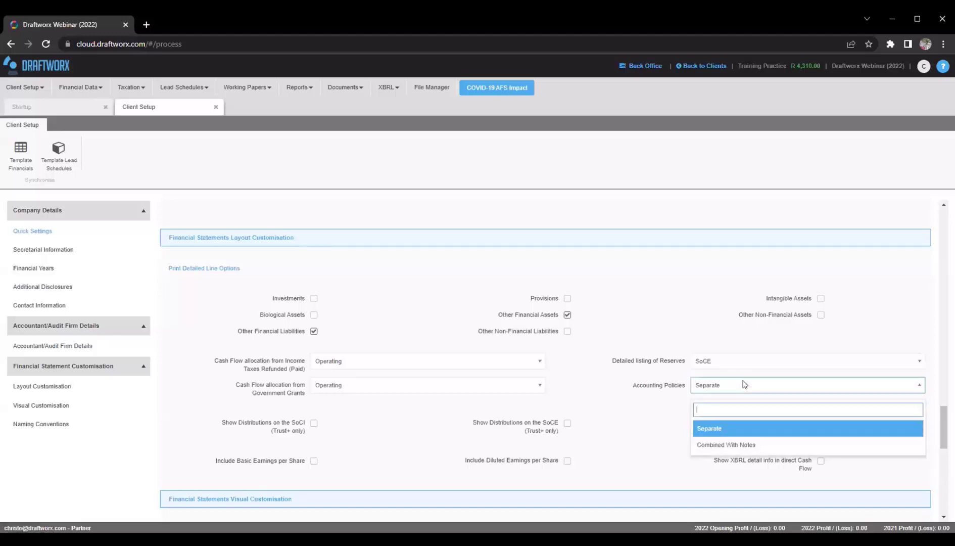
{"action": "left_click", "coordinate": [711, 446]}
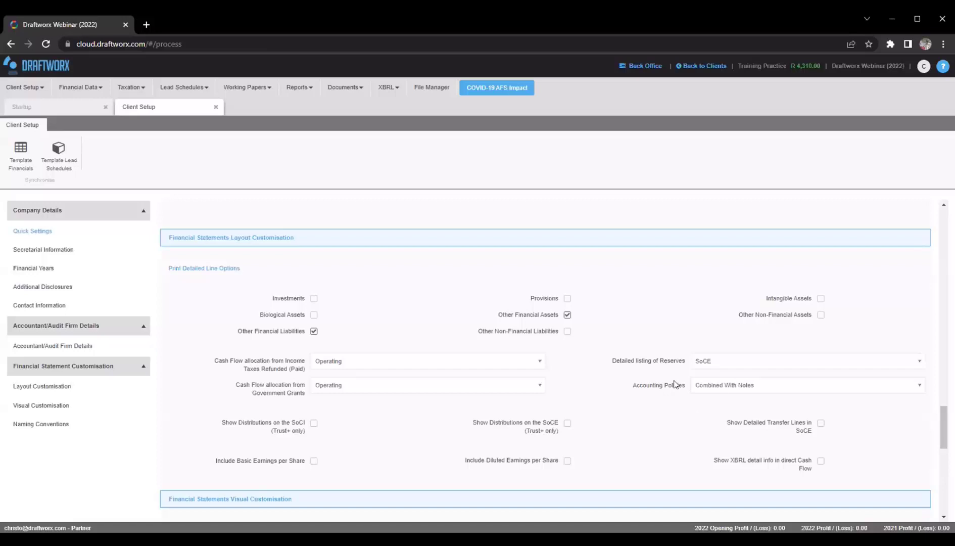
{"action": "left_click", "coordinate": [730, 389]}
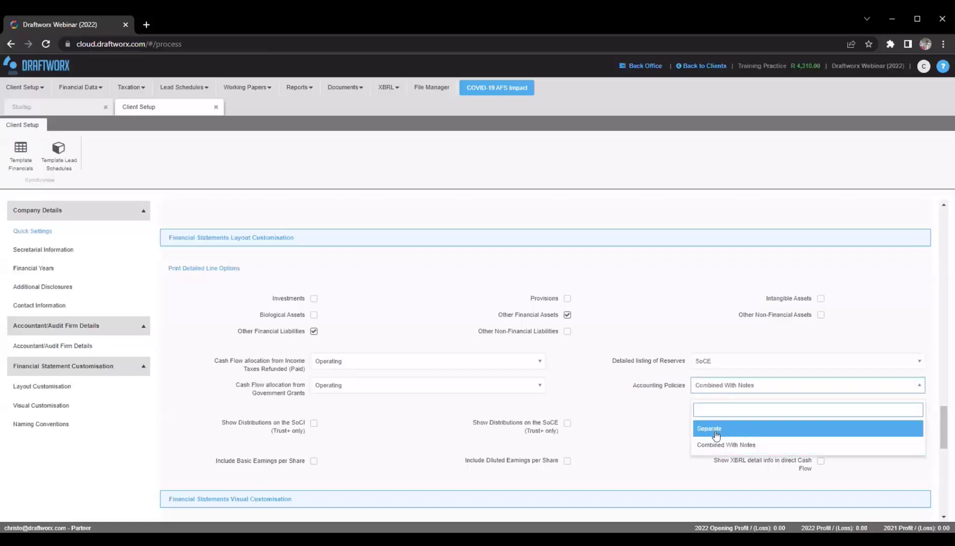
{"action": "left_click", "coordinate": [710, 427]}
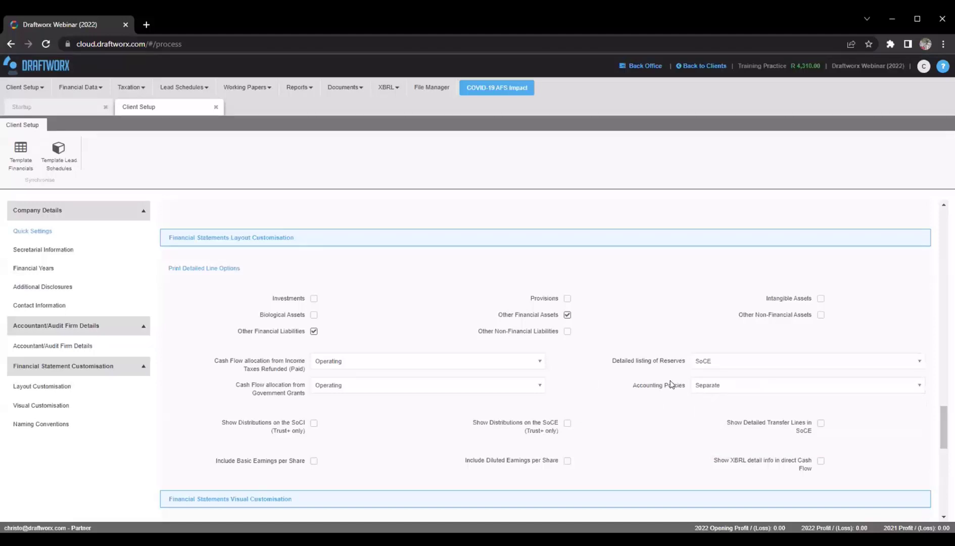
Try out Capitalise Sheet Headers in the Financial Statements Visual Customisation section and turn it off again
{"action": "scroll", "coordinate": [625, 338], "scroll_direction": "down", "scroll_amount": 2}
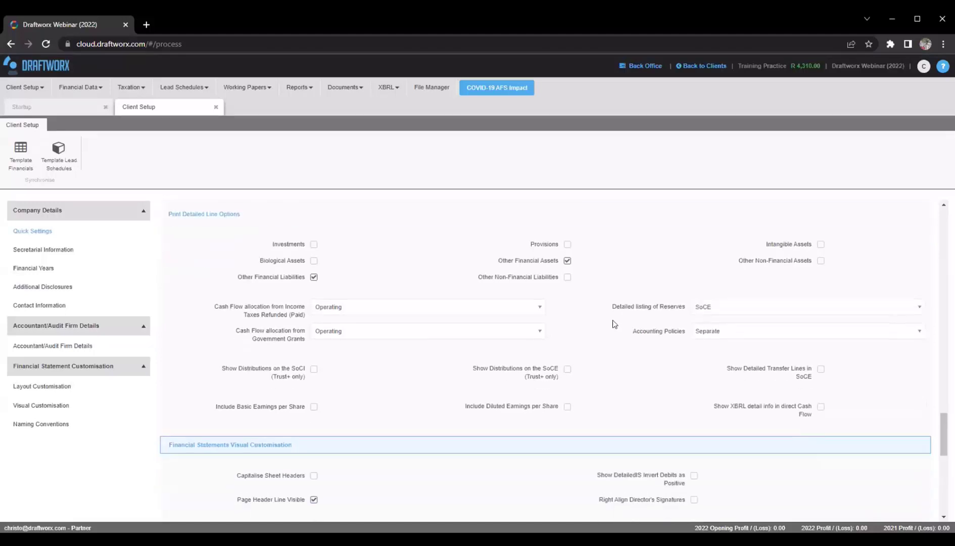
{"action": "scroll", "coordinate": [631, 251], "scroll_direction": "down", "scroll_amount": 1}
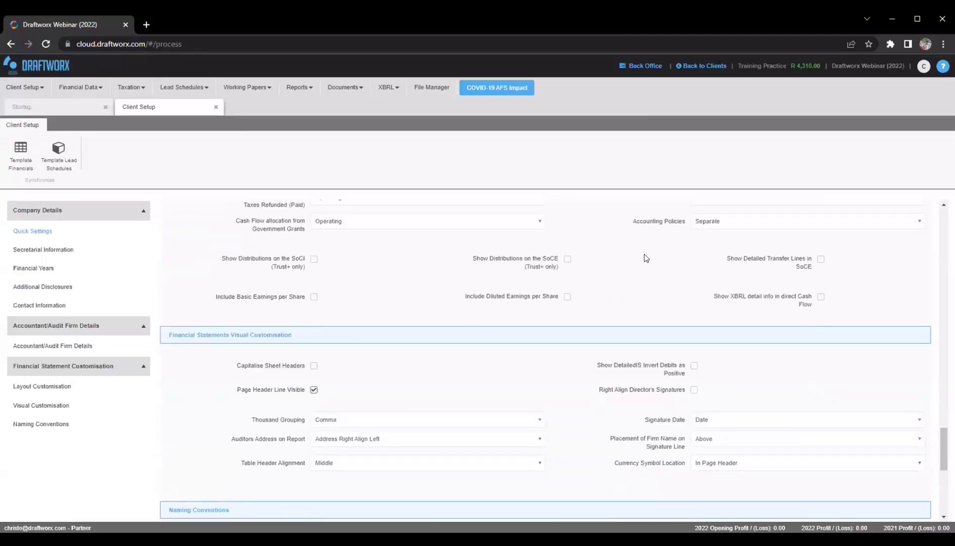
{"action": "scroll", "coordinate": [644, 255], "scroll_direction": "down", "scroll_amount": 2}
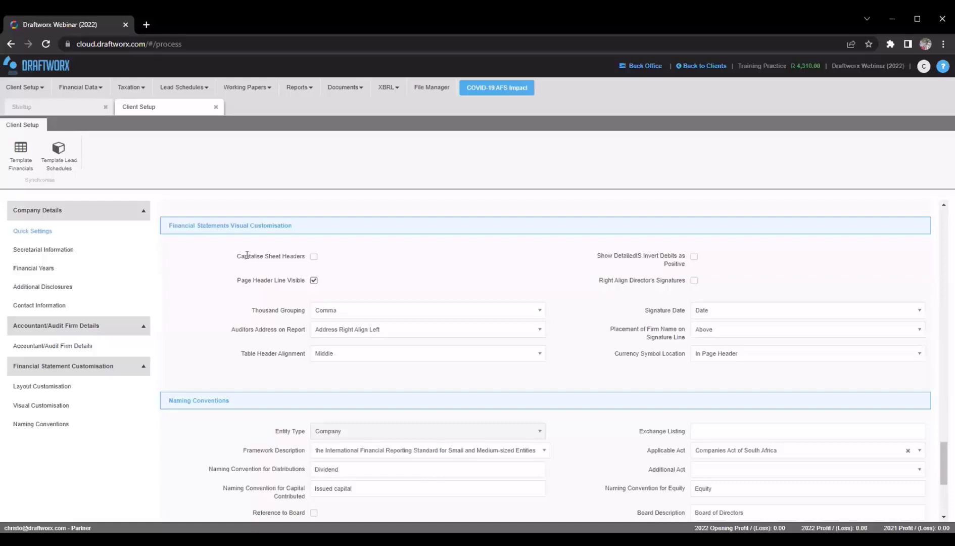
{"action": "left_click", "coordinate": [313, 256]}
{"action": "left_click", "coordinate": [313, 257]}
Check the Date of Signature field in the Quick Settings section
{"action": "left_click", "coordinate": [36, 231]}
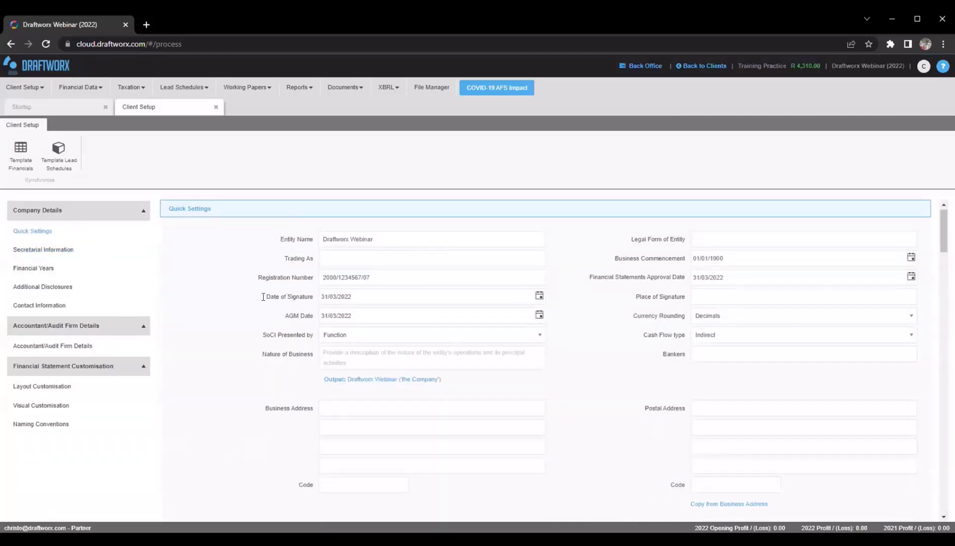
{"action": "left_click_drag", "start_coordinate": [267, 296], "coordinate": [311, 293]}
{"action": "left_click", "coordinate": [313, 293]}
Set the Signature Date option to Blank Line in Visual Customisation and check the Thousand Grouping choices
{"action": "left_click", "coordinate": [74, 405]}
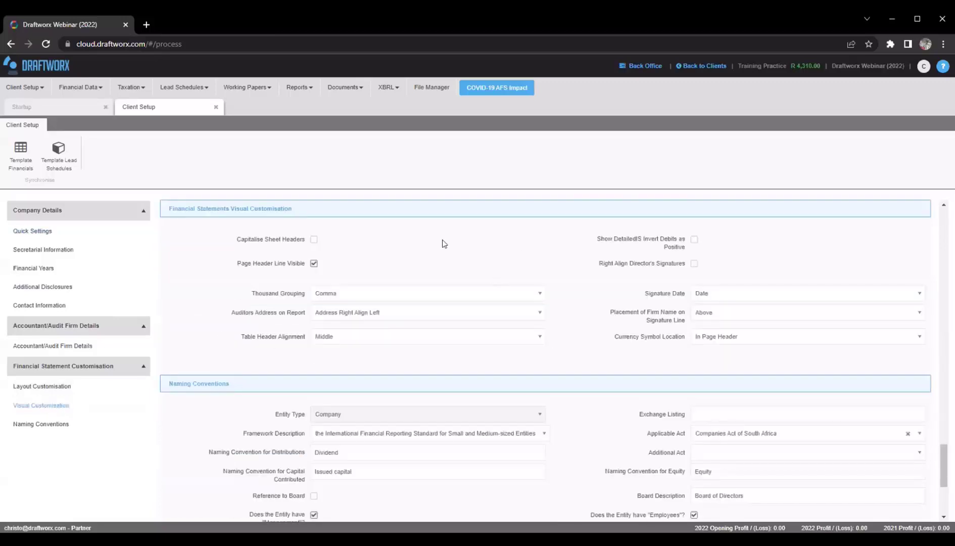
{"action": "left_click", "coordinate": [703, 294]}
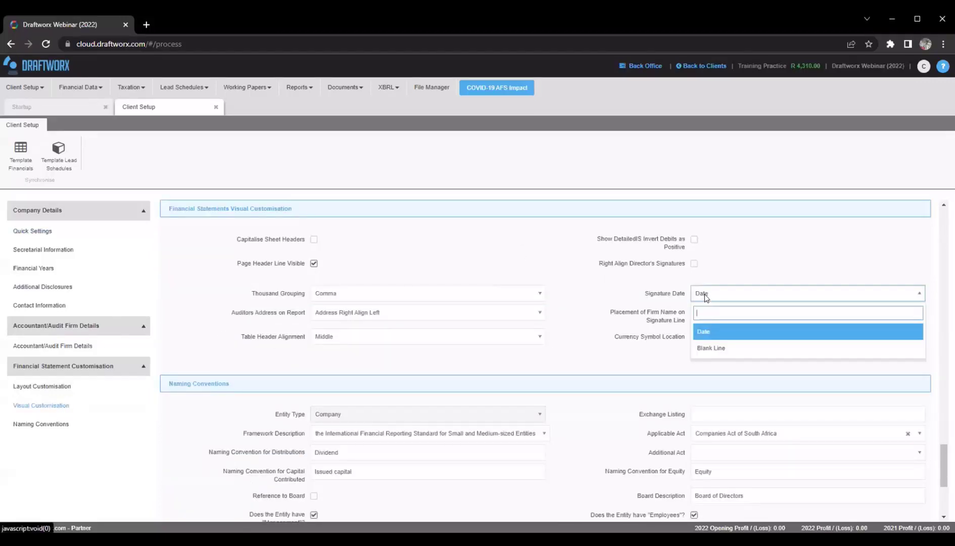
{"action": "left_click", "coordinate": [711, 349]}
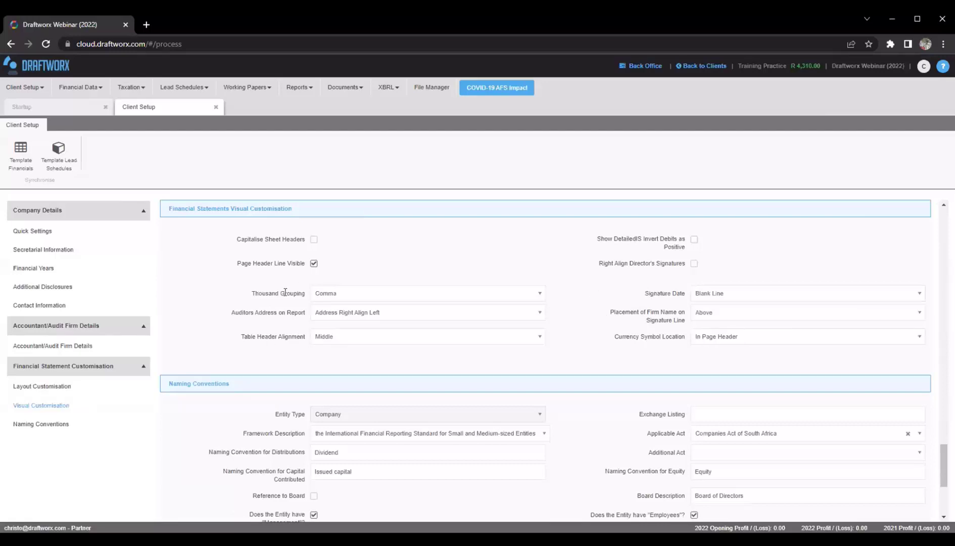
{"action": "left_click", "coordinate": [317, 294]}
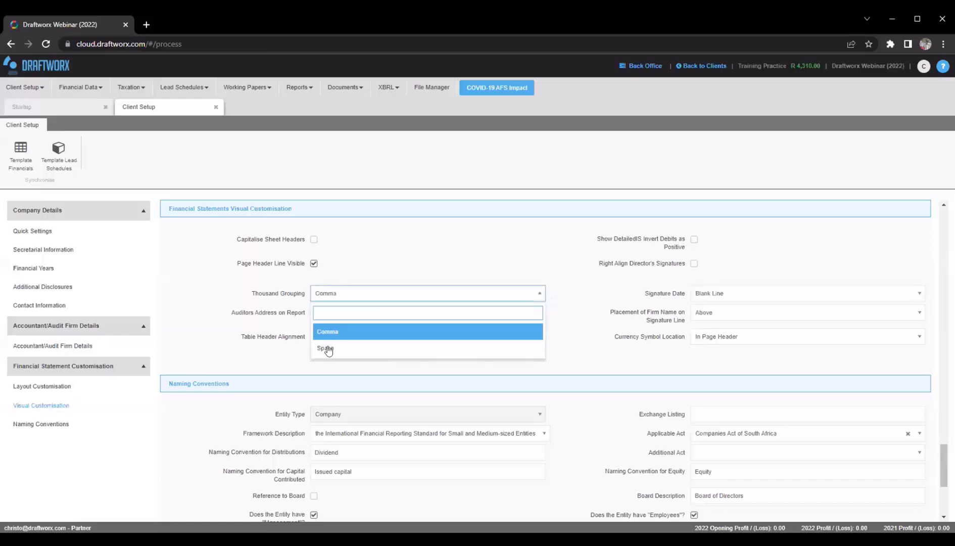
{"action": "left_click", "coordinate": [278, 293]}
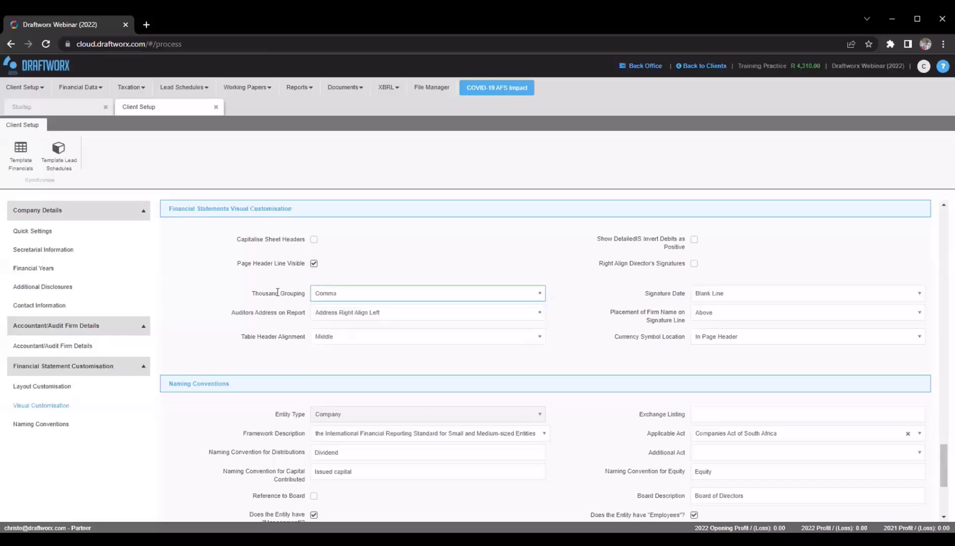
Check the Thousand Grouping choices in Visual Customisation and the Management choices in Naming Conventions
{"action": "left_click", "coordinate": [330, 297]}
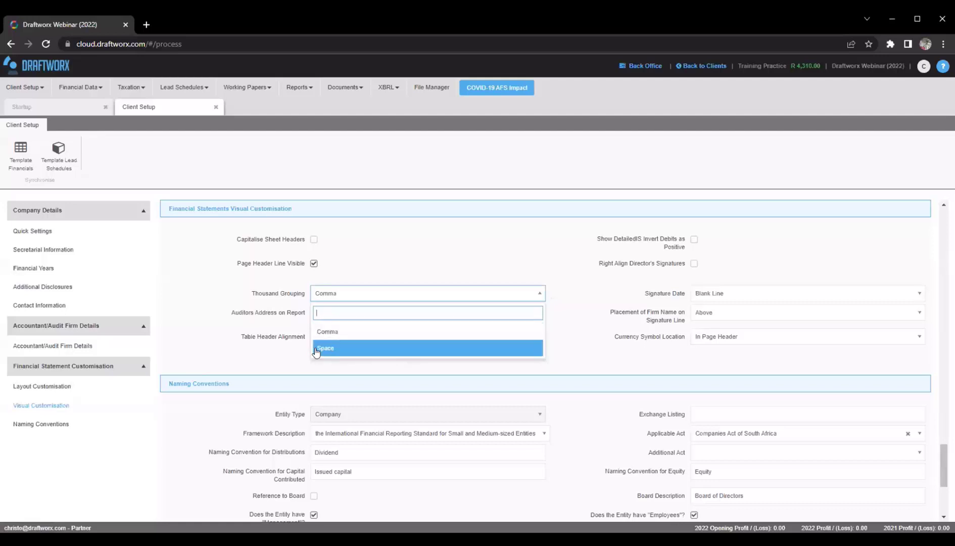
{"action": "left_click", "coordinate": [282, 319]}
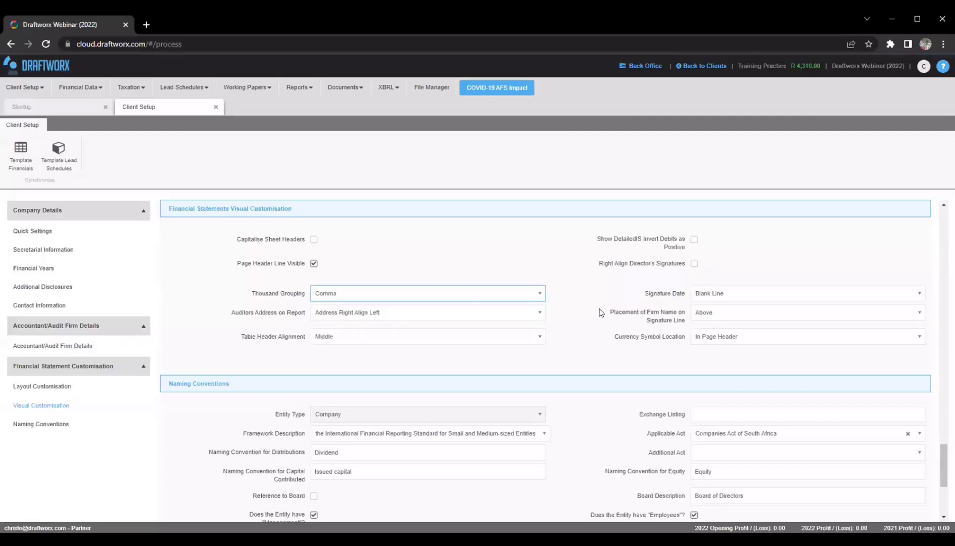
{"action": "scroll", "coordinate": [600, 312], "scroll_direction": "down", "scroll_amount": 3}
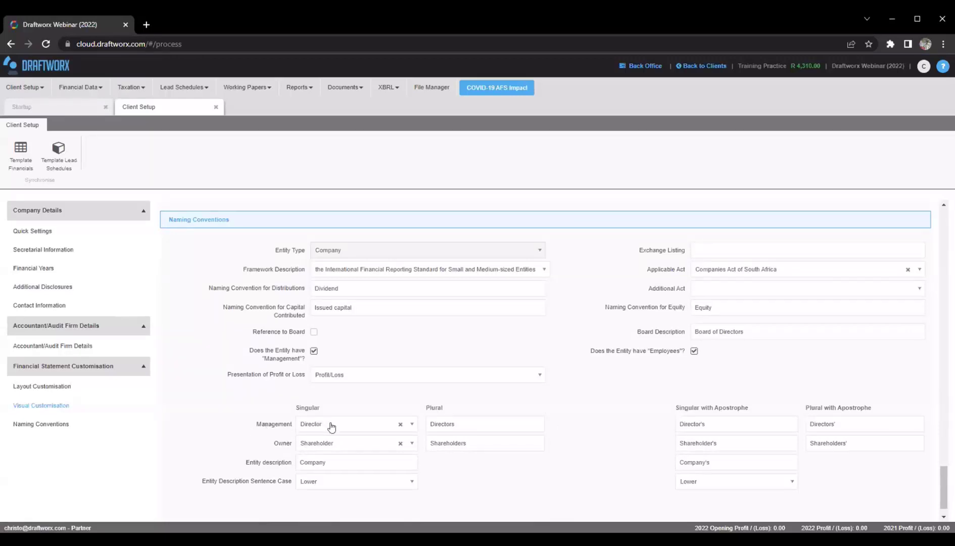
{"action": "left_click", "coordinate": [412, 424]}
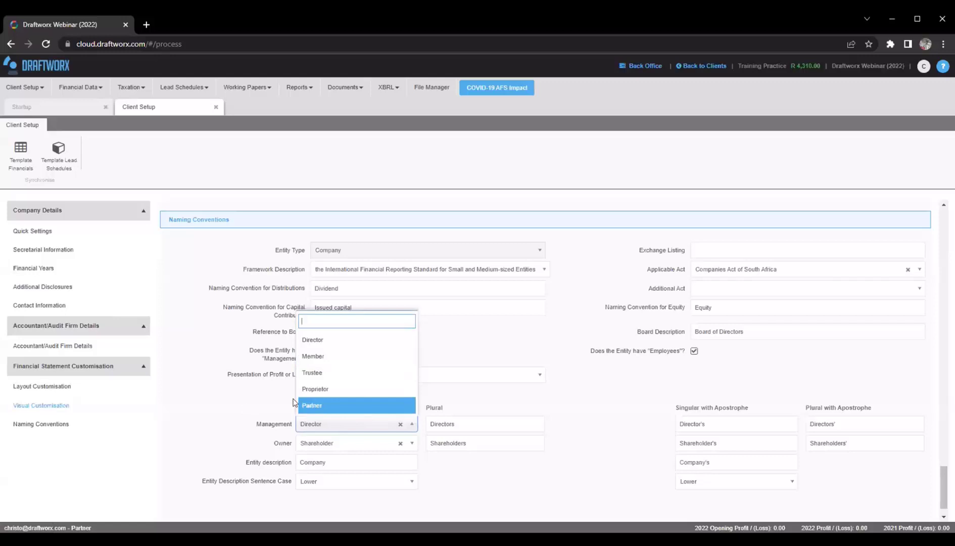
{"action": "left_click", "coordinate": [254, 414]}
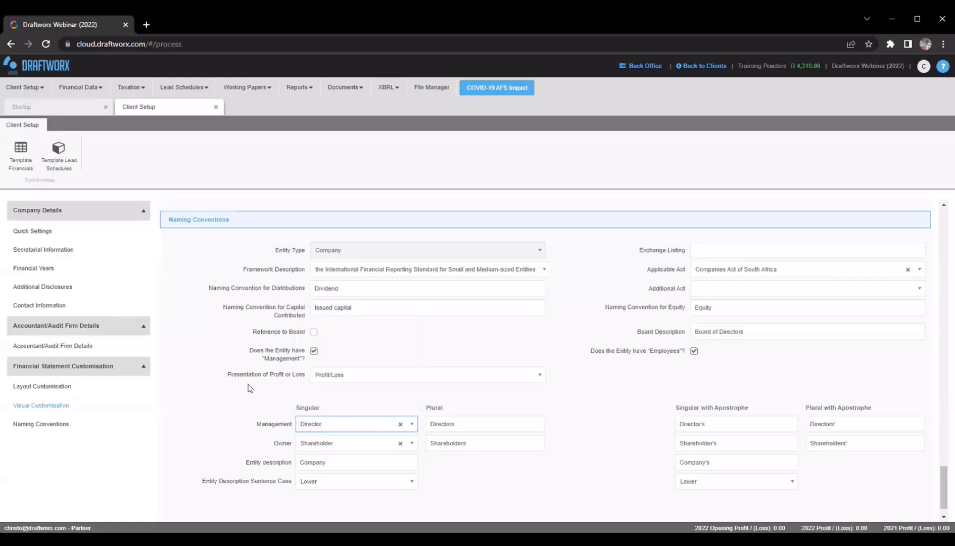
Try Partner as the Management naming convention, check its plural and apostrophe forms, and return it to Director
{"action": "left_click", "coordinate": [348, 423]}
{"action": "left_click", "coordinate": [341, 406]}
{"action": "left_click", "coordinate": [465, 423]}
{"action": "key", "text": "Tab"}
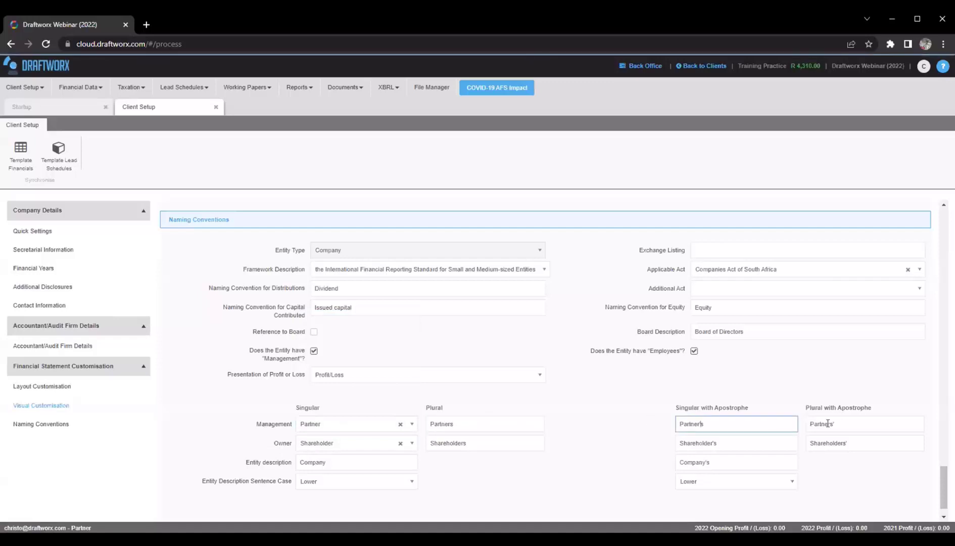
{"action": "key", "text": "Tab"}
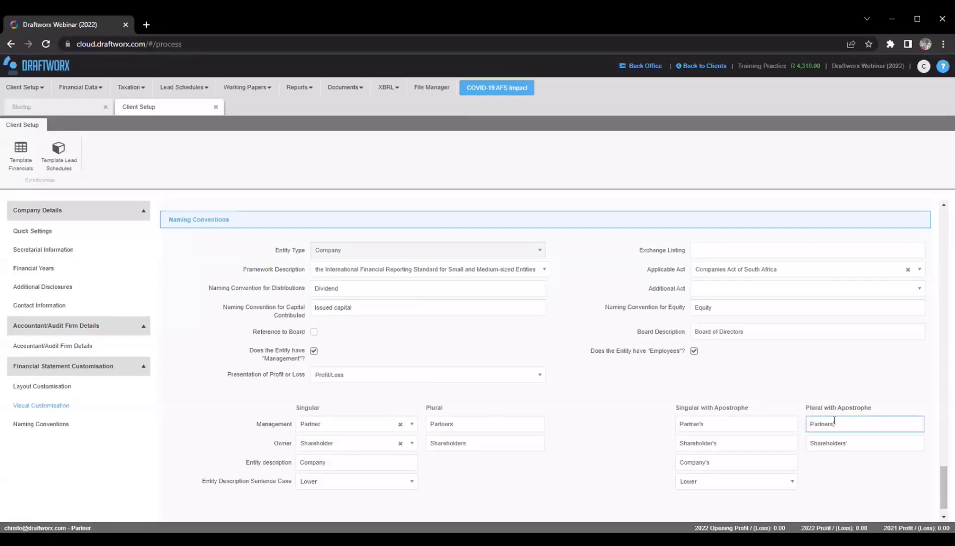
{"action": "left_click_drag", "start_coordinate": [834, 423], "coordinate": [801, 425]}
{"action": "left_click", "coordinate": [612, 399]}
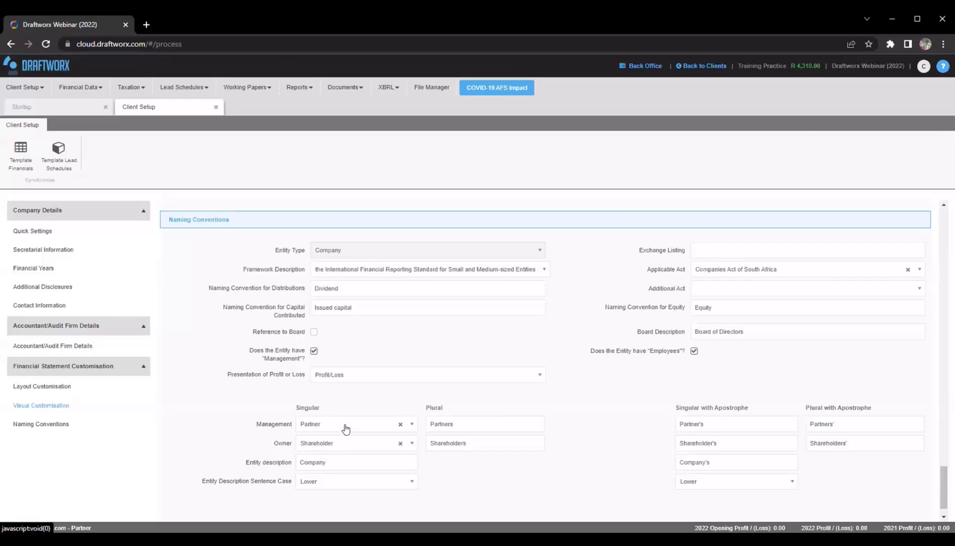
{"action": "left_click", "coordinate": [412, 426]}
{"action": "left_click", "coordinate": [325, 336]}
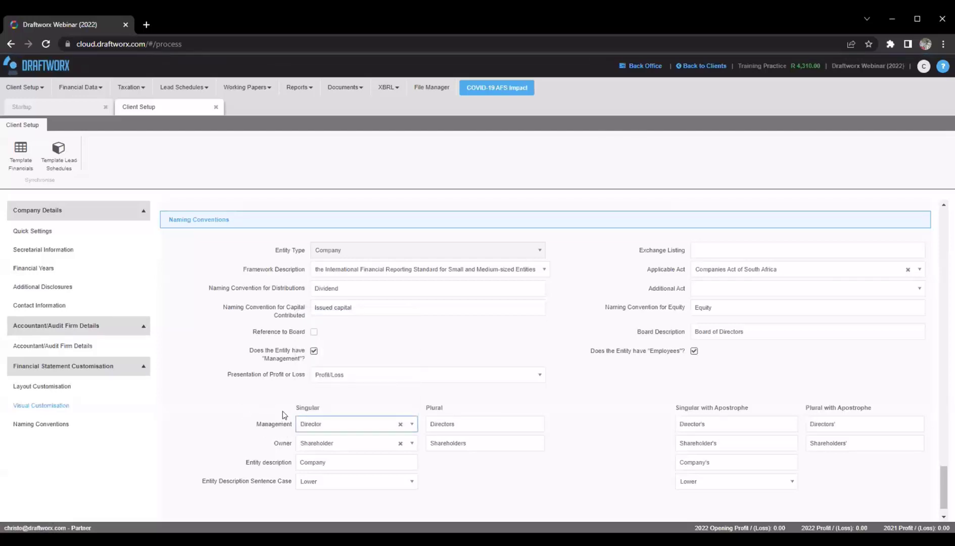
{"action": "left_click", "coordinate": [233, 379]}
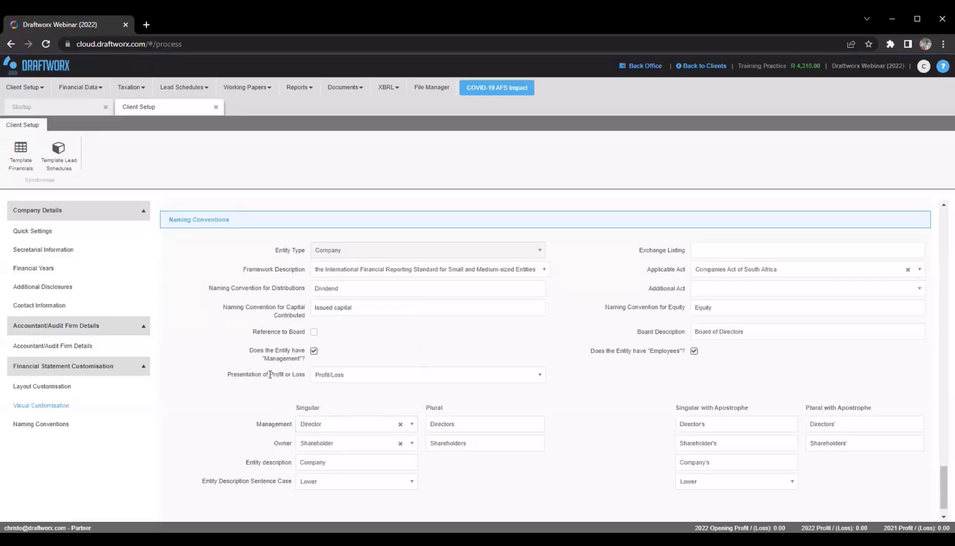
Check the Presentation of Profit or Loss choices and the Naming Convention for Distributions field
{"action": "left_click", "coordinate": [355, 375]}
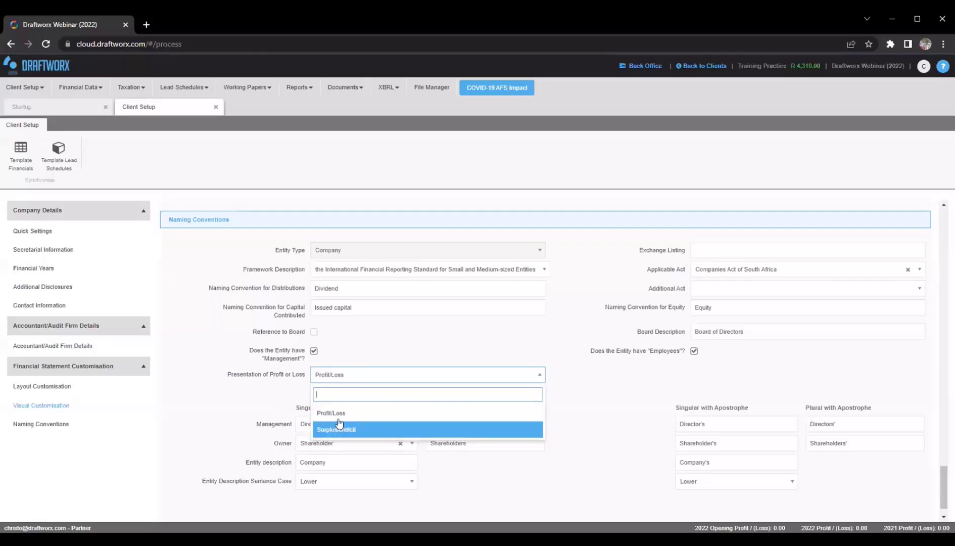
{"action": "left_click", "coordinate": [318, 407]}
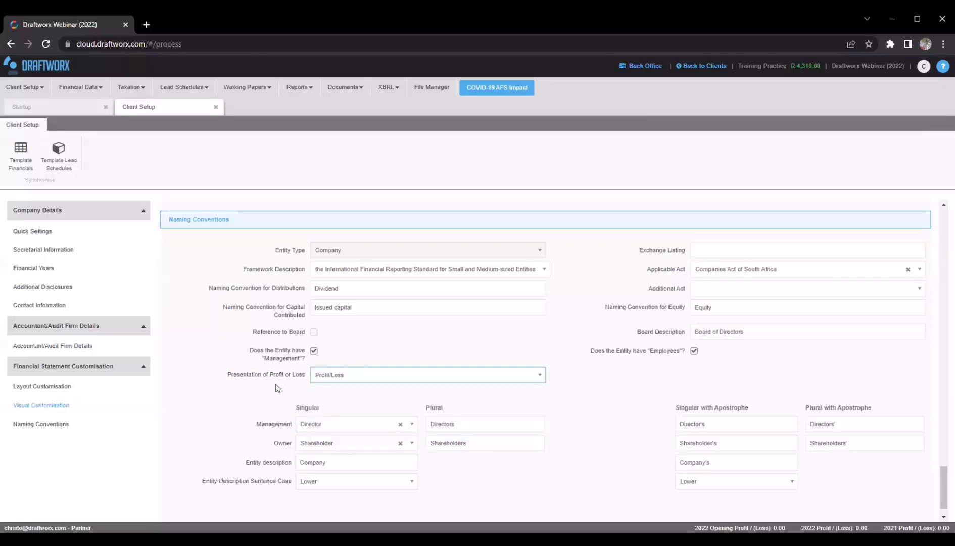
{"action": "left_click", "coordinate": [389, 306]}
{"action": "left_click", "coordinate": [261, 288]}
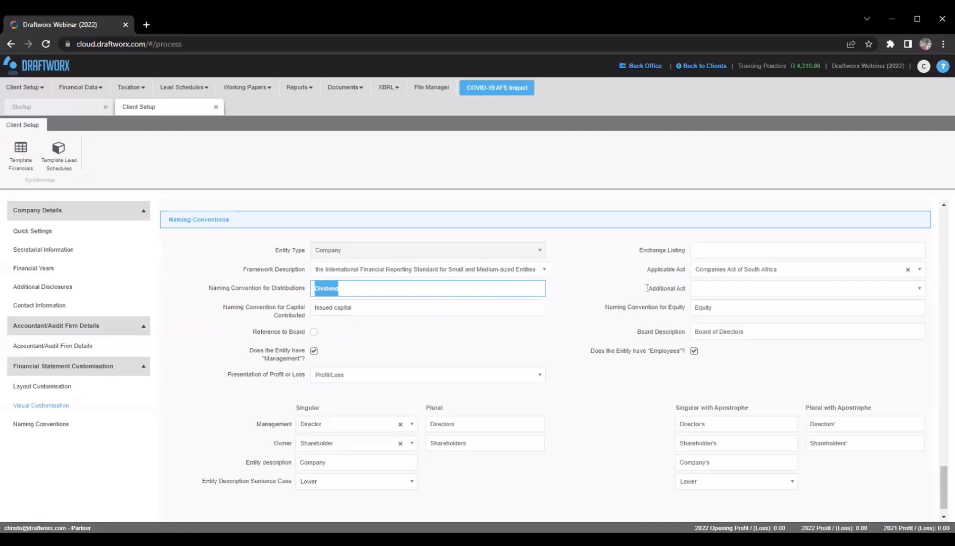
{"action": "left_click", "coordinate": [590, 298]}
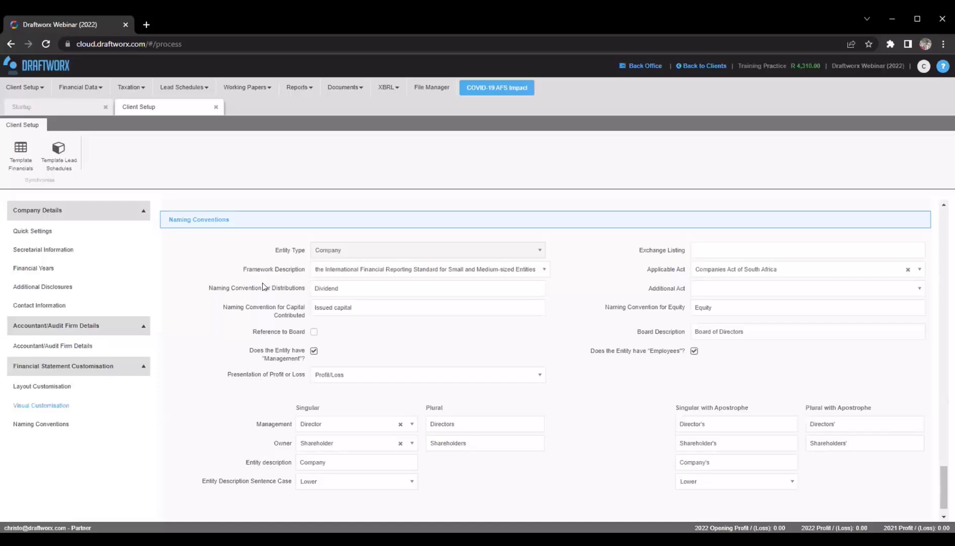
Review the layout, visual customisation and naming convention settings once more and go back to Quick Settings
{"action": "scroll", "coordinate": [245, 352], "scroll_direction": "up", "scroll_amount": 1}
{"action": "scroll", "coordinate": [245, 349], "scroll_direction": "up", "scroll_amount": 1}
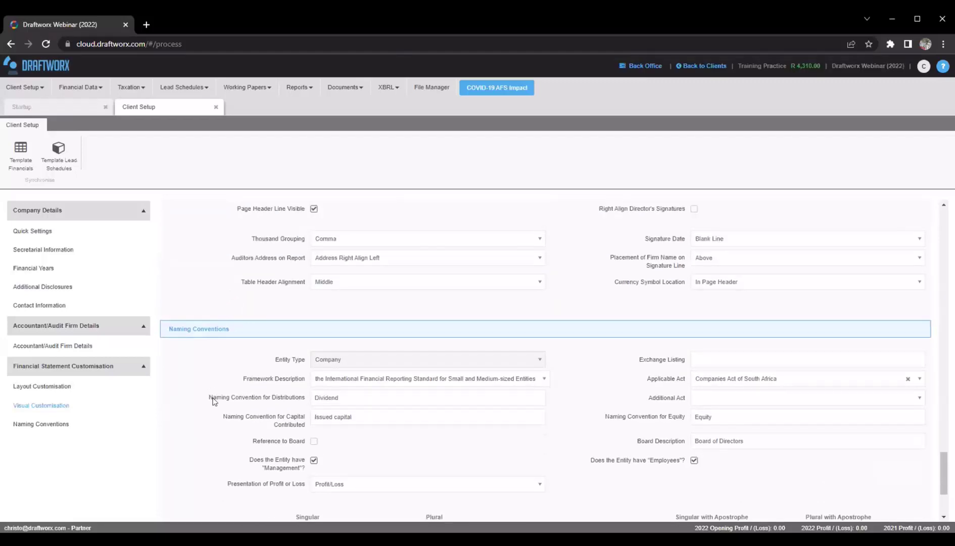
{"action": "scroll", "coordinate": [204, 456], "scroll_direction": "up", "scroll_amount": 1}
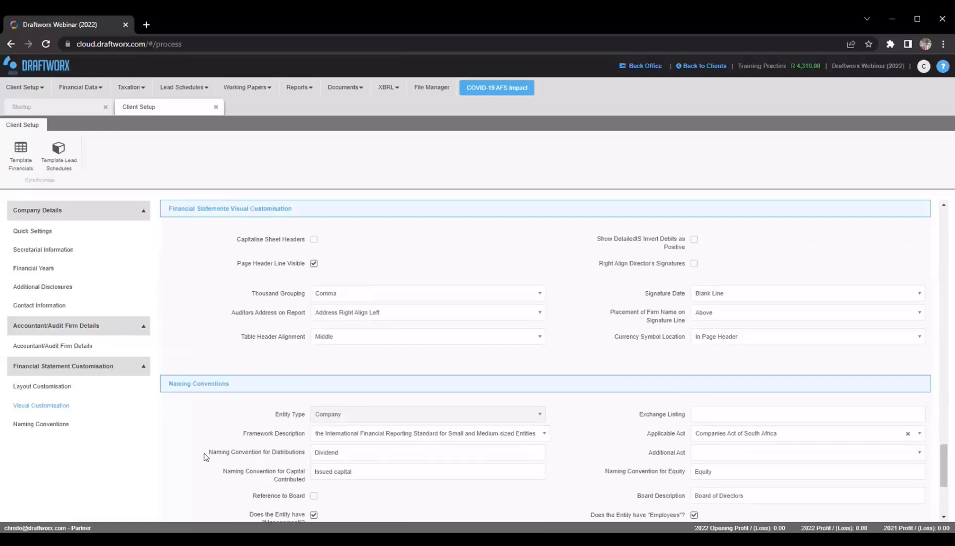
{"action": "scroll", "coordinate": [205, 456], "scroll_direction": "up", "scroll_amount": 2}
{"action": "scroll", "coordinate": [212, 463], "scroll_direction": "up", "scroll_amount": 1}
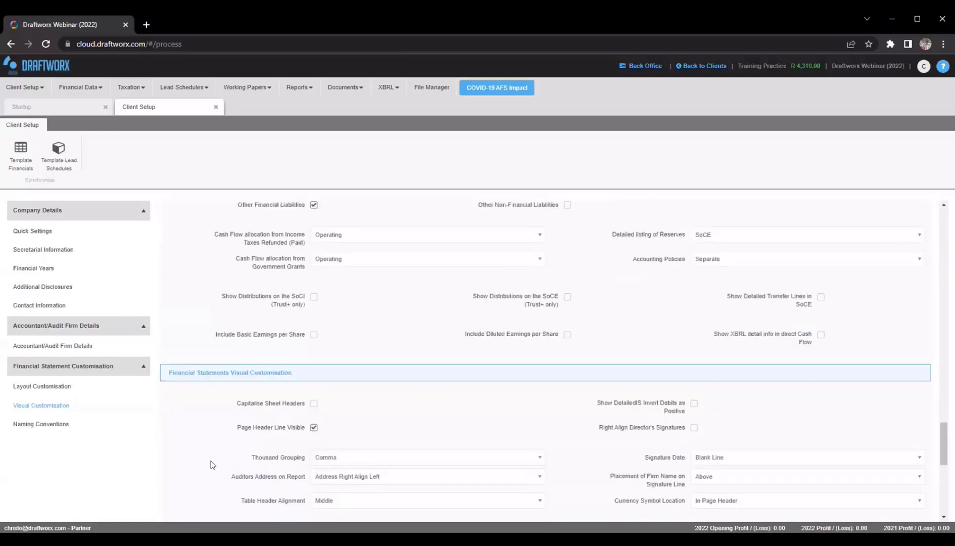
{"action": "scroll", "coordinate": [211, 465], "scroll_direction": "down", "scroll_amount": 6}
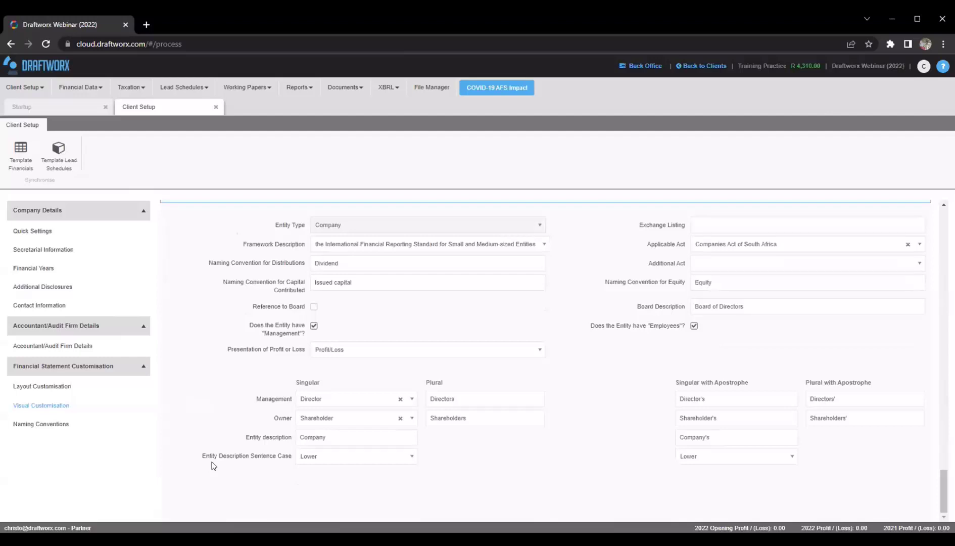
{"action": "scroll", "coordinate": [250, 421], "scroll_direction": "up", "scroll_amount": 5}
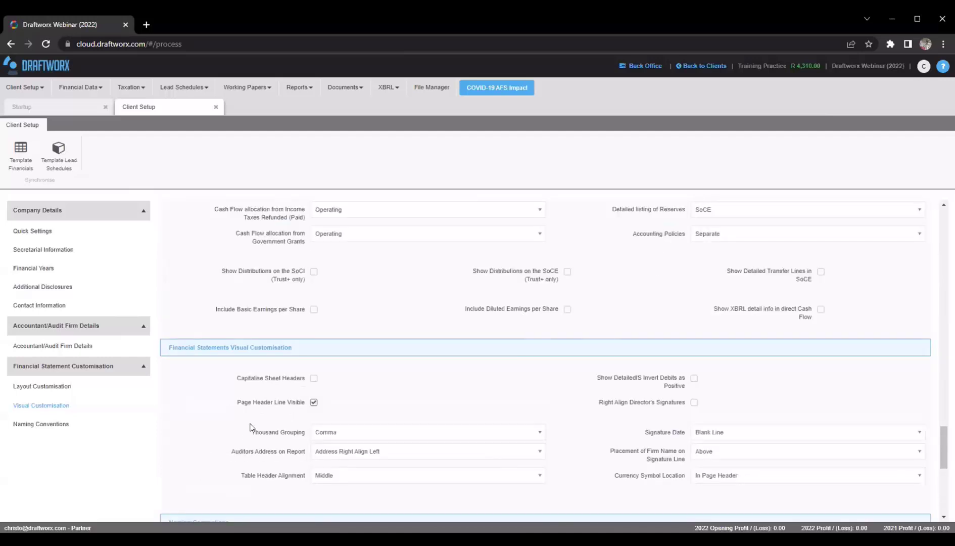
{"action": "left_click", "coordinate": [64, 233]}
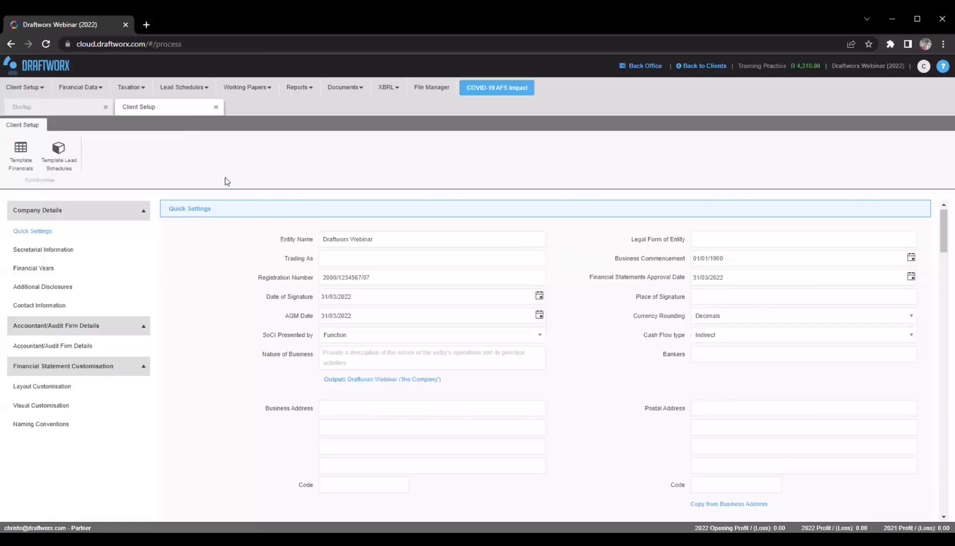
Open the Working Trial Balance and enter New line item as the name in the blank entry row
{"action": "left_click", "coordinate": [78, 88]}
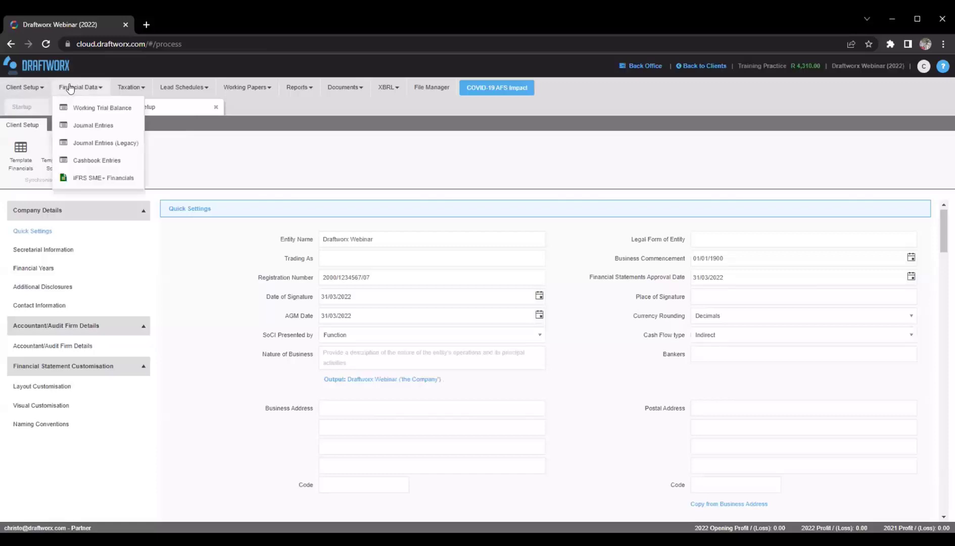
{"action": "left_click", "coordinate": [91, 112]}
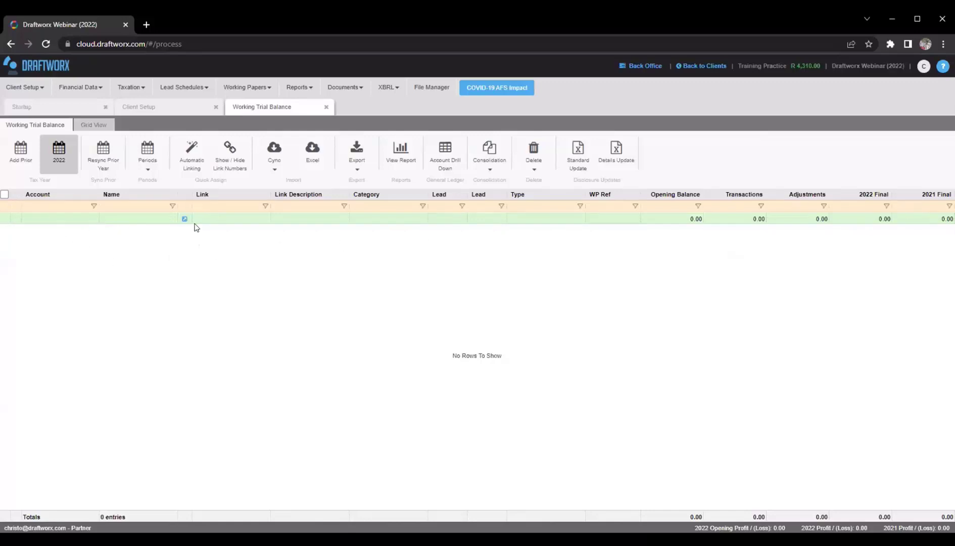
{"action": "double_click", "coordinate": [37, 217]}
{"action": "type", "text": "New "}
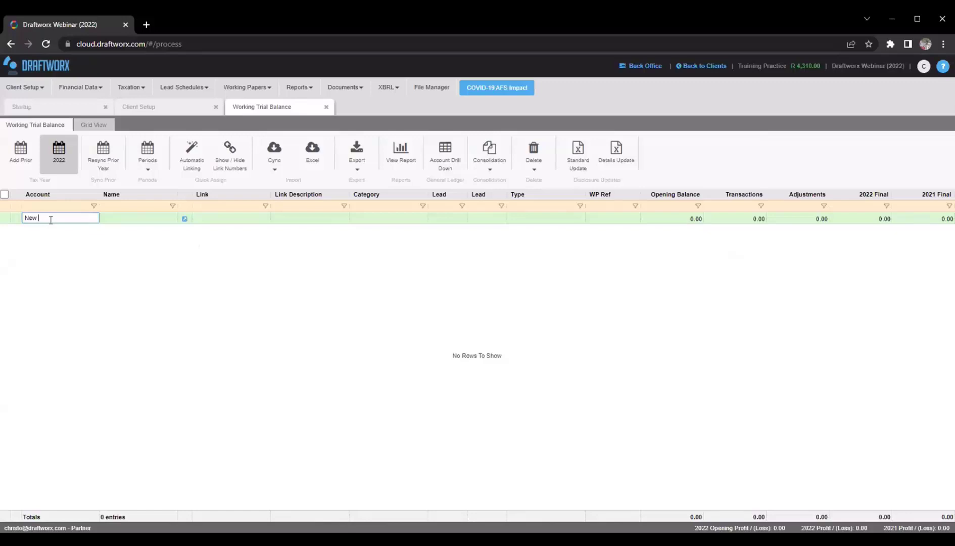
{"action": "type", "text": "line item"}
{"action": "key", "text": "Tab"}
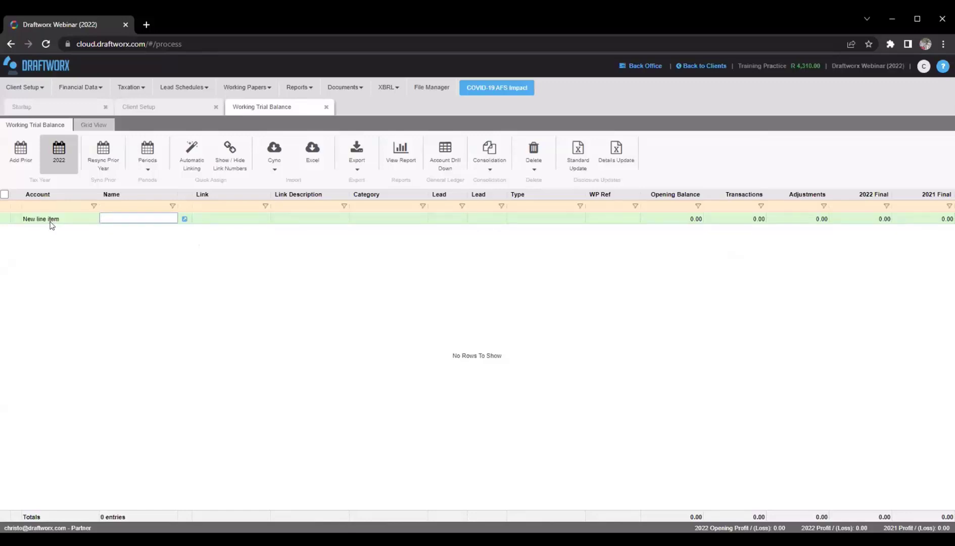
{"action": "double_click", "coordinate": [58, 221]}
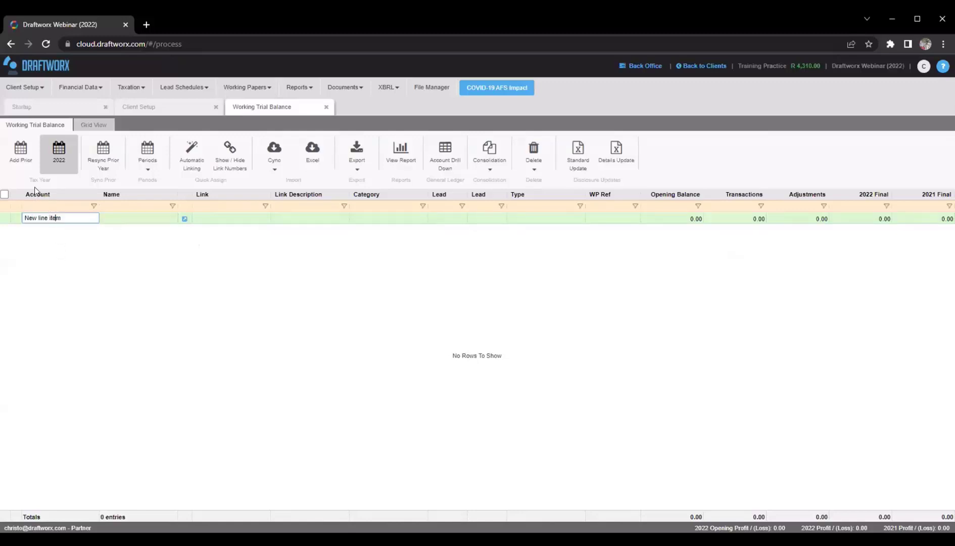
{"action": "double_click", "coordinate": [106, 219]}
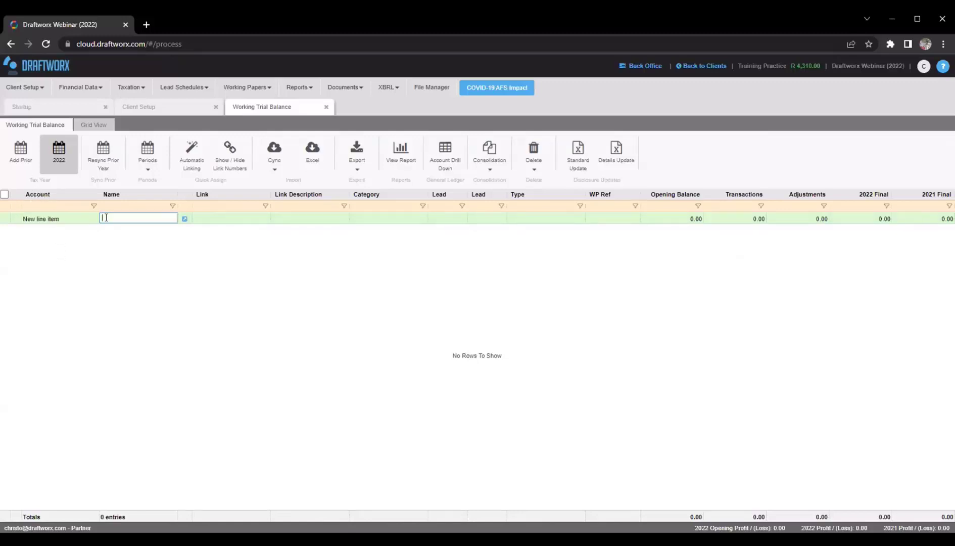
{"action": "type", "text": "New line item"}
Set the new row's account to 1000 and save the entry
{"action": "double_click", "coordinate": [86, 218]}
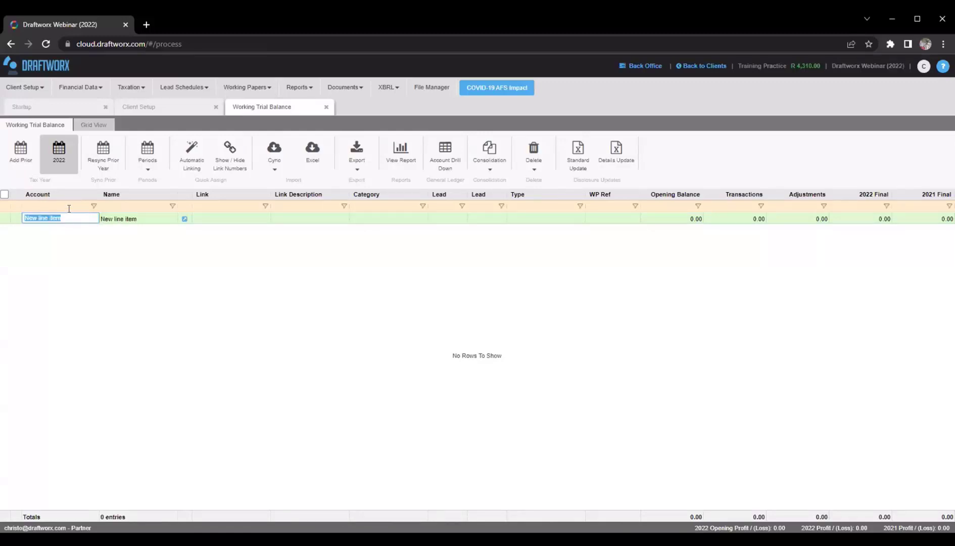
{"action": "type", "text": "1000"}
{"action": "double_click", "coordinate": [163, 219]}
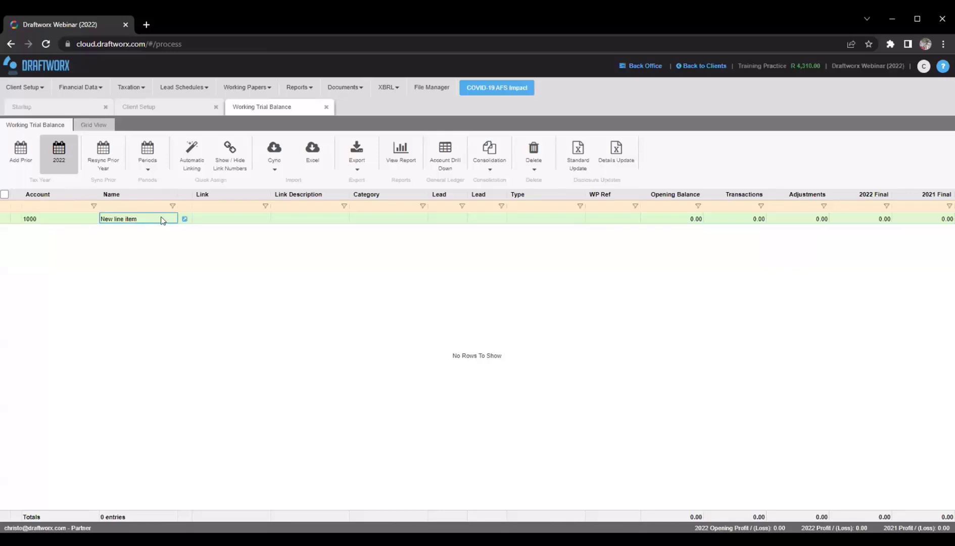
{"action": "key", "text": "Return"}
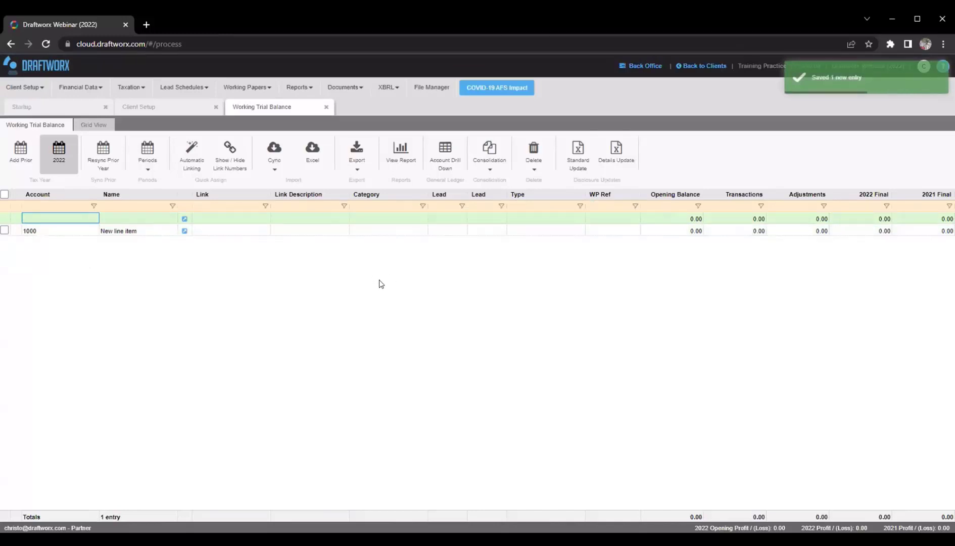
Try an opening balance of 500 on account 1000 and set it back to 0
{"action": "left_click", "coordinate": [296, 296]}
{"action": "left_click", "coordinate": [672, 235]}
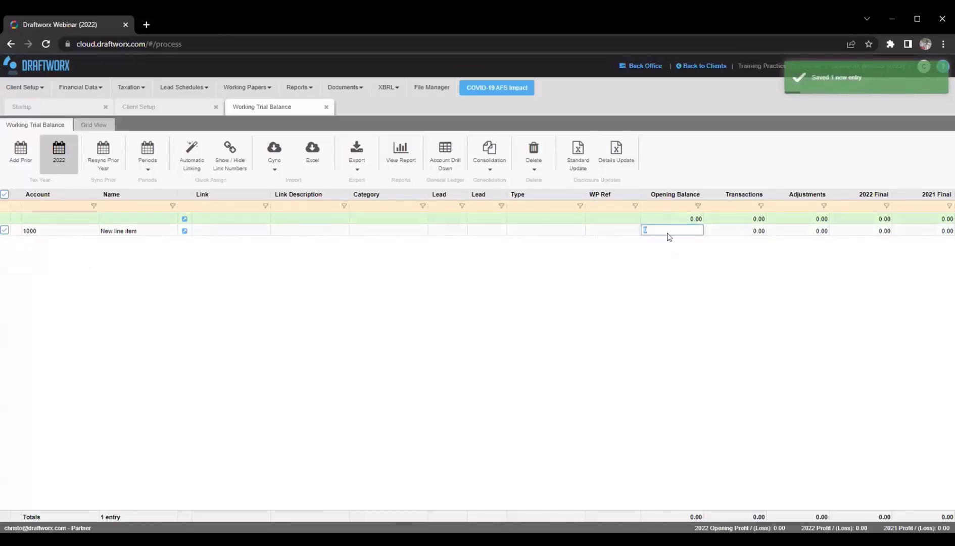
{"action": "type", "text": "500"}
{"action": "key", "text": "Return"}
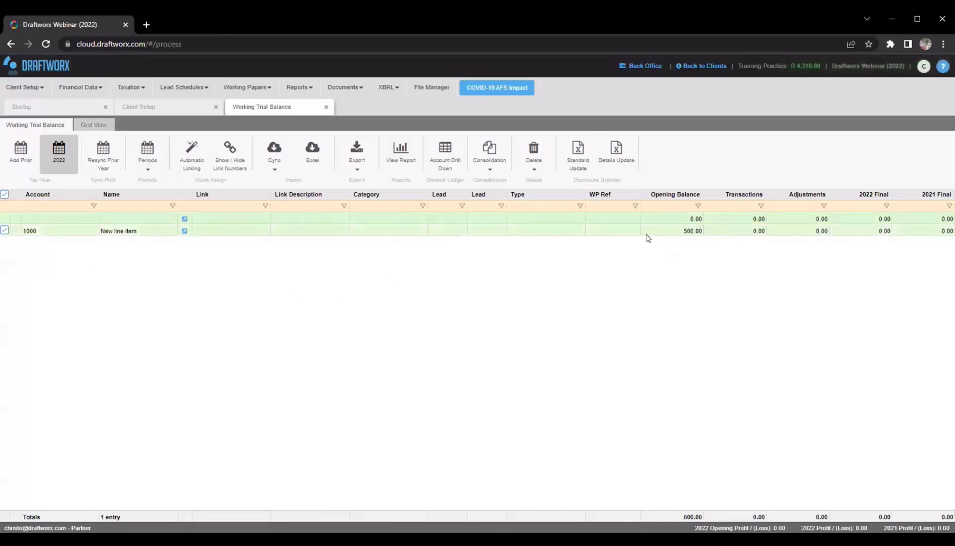
{"action": "left_click", "coordinate": [178, 288]}
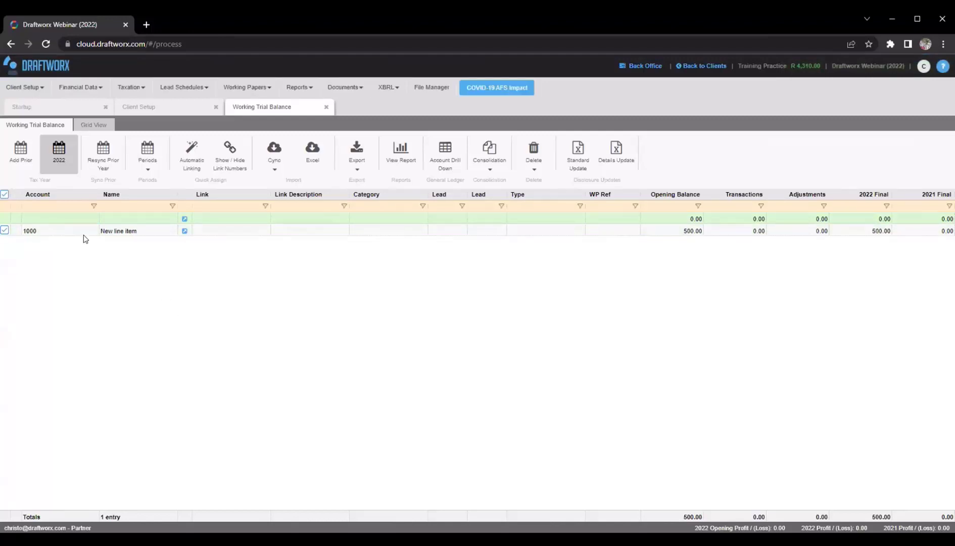
{"action": "left_click", "coordinate": [64, 217]}
{"action": "left_click", "coordinate": [694, 230]}
{"action": "type", "text": "0"}
{"action": "key", "text": "Return"}
Start an Excel import for tax year 2022 and load Training TB from the Desktop's Cloud folder
{"action": "left_click", "coordinate": [311, 147]}
{"action": "left_click", "coordinate": [312, 150]}
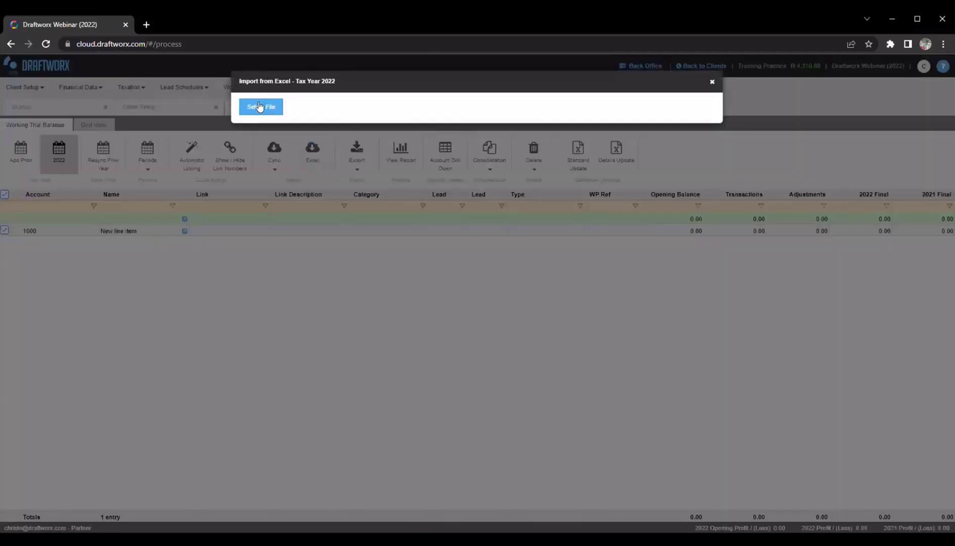
{"action": "left_click", "coordinate": [258, 109]}
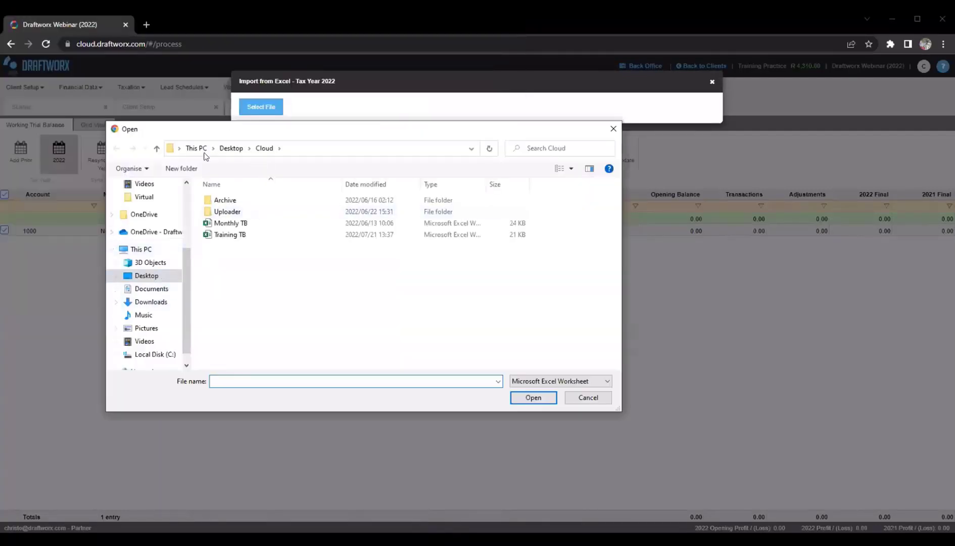
{"action": "left_click", "coordinate": [234, 148]}
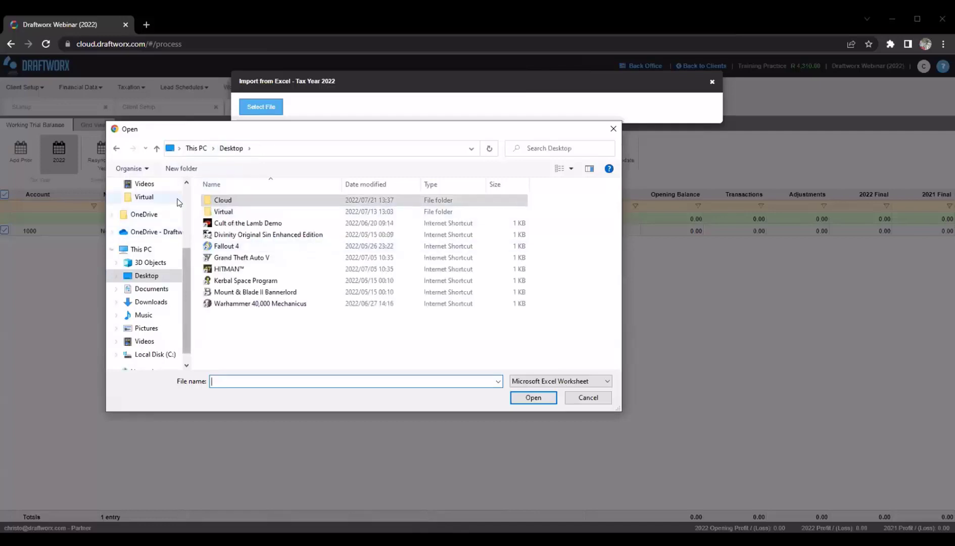
{"action": "double_click", "coordinate": [225, 200]}
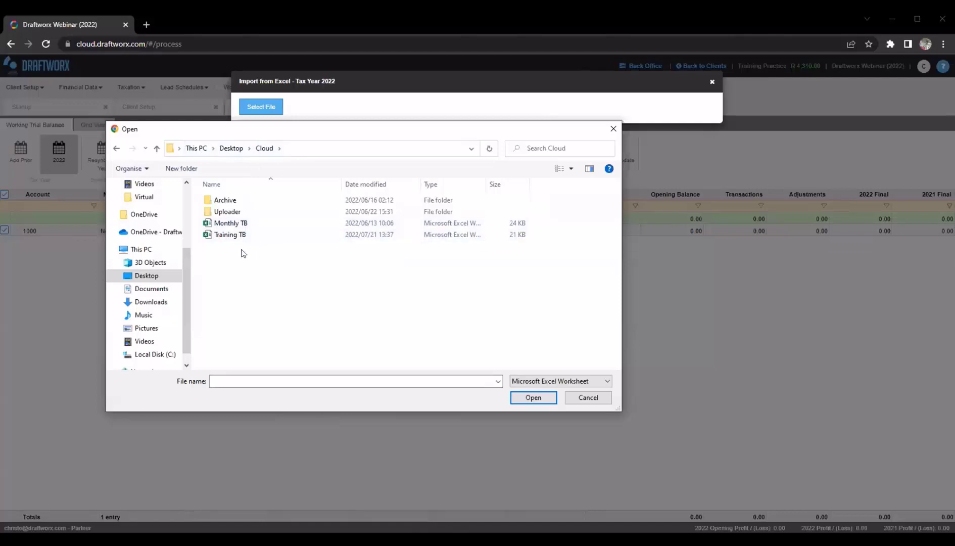
{"action": "left_click", "coordinate": [213, 237]}
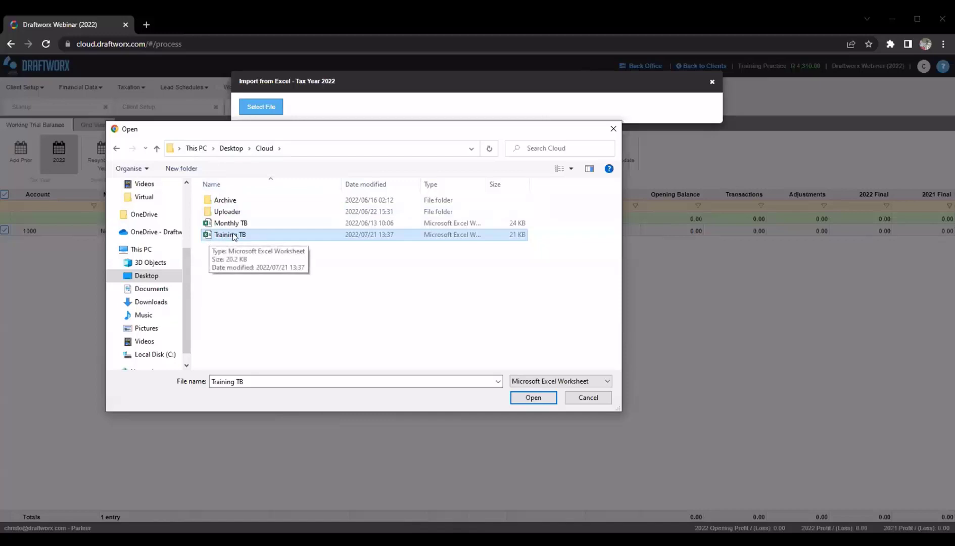
{"action": "left_click", "coordinate": [513, 398]}
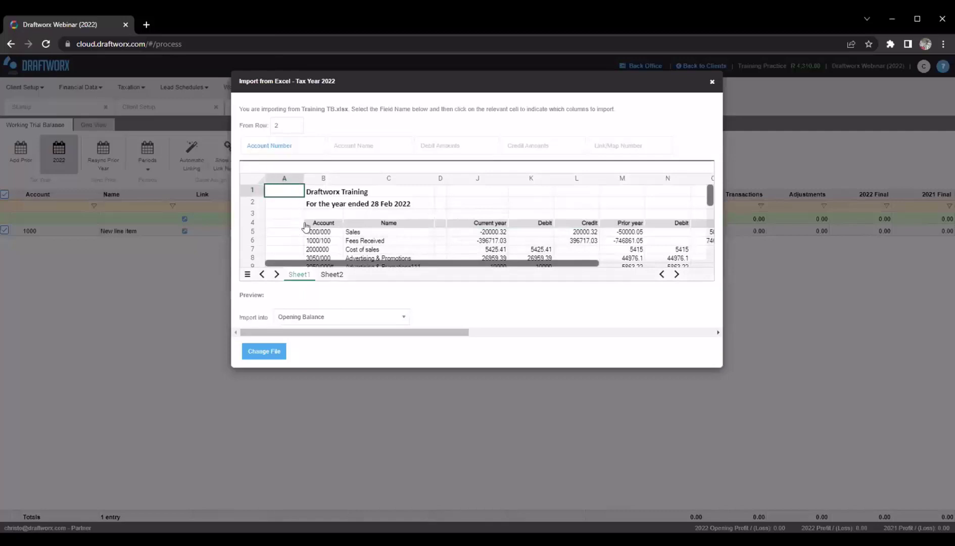
Look through the rows and columns of Sheet1 and check Sheet2 in the loaded workbook
{"action": "scroll", "coordinate": [306, 227], "scroll_direction": "down", "scroll_amount": 6}
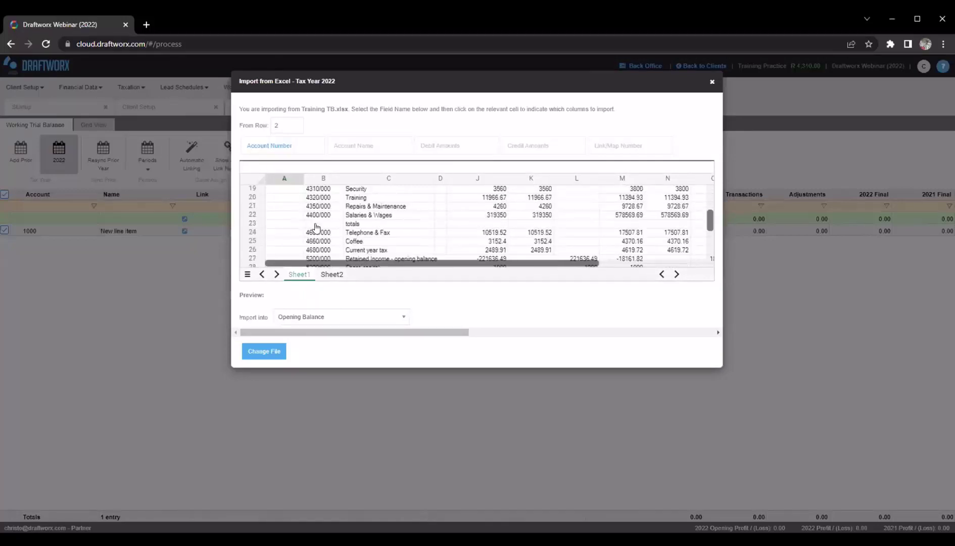
{"action": "scroll", "coordinate": [315, 227], "scroll_direction": "up", "scroll_amount": 6}
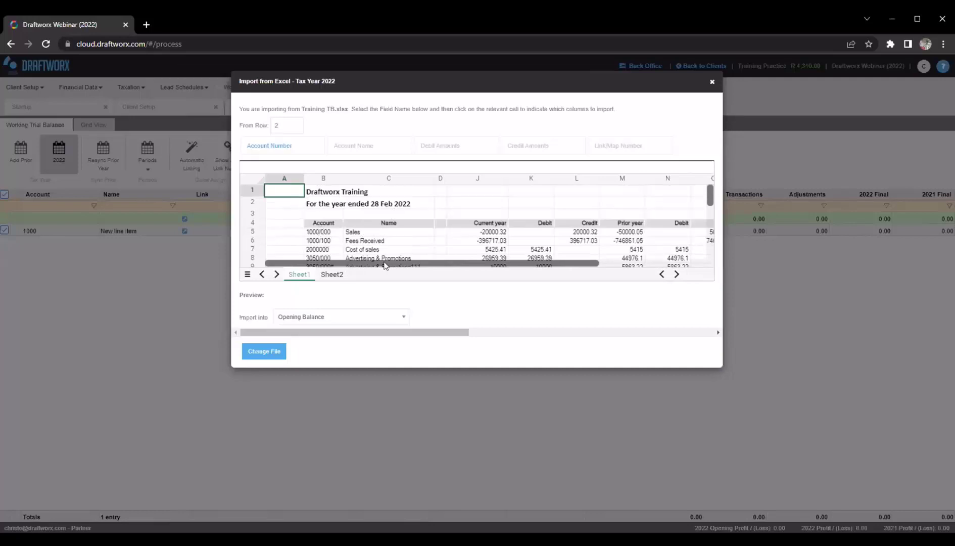
{"action": "scroll", "coordinate": [384, 265], "scroll_direction": "right", "scroll_amount": 3}
{"action": "scroll", "coordinate": [354, 227], "scroll_direction": "left", "scroll_amount": 3}
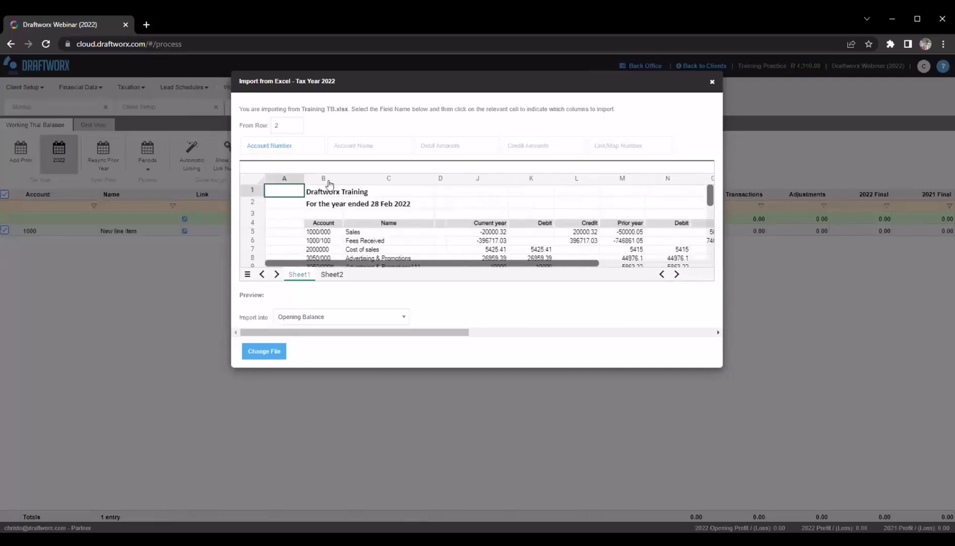
{"action": "left_click", "coordinate": [330, 275]}
{"action": "left_click", "coordinate": [300, 275]}
{"action": "scroll", "coordinate": [340, 213], "scroll_direction": "down", "scroll_amount": 3}
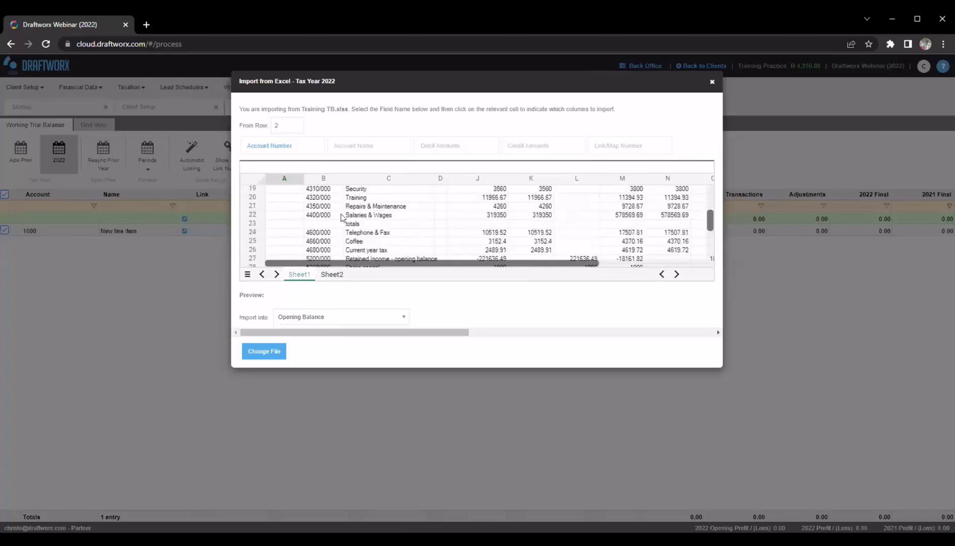
{"action": "scroll", "coordinate": [346, 216], "scroll_direction": "up", "scroll_amount": 3}
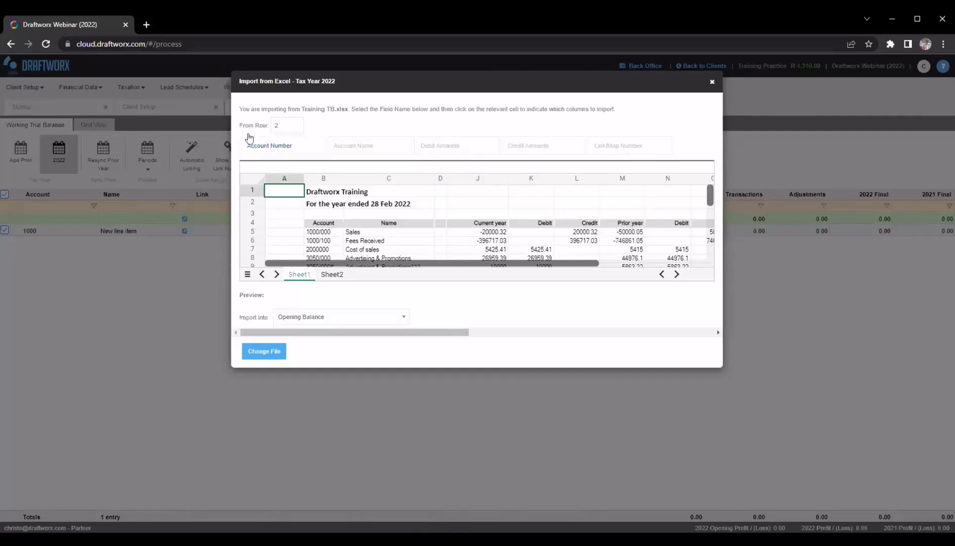
Map Account Number to the whole of column B and examine the heading rows in the import preview
{"action": "left_click", "coordinate": [271, 148]}
{"action": "left_click", "coordinate": [322, 179]}
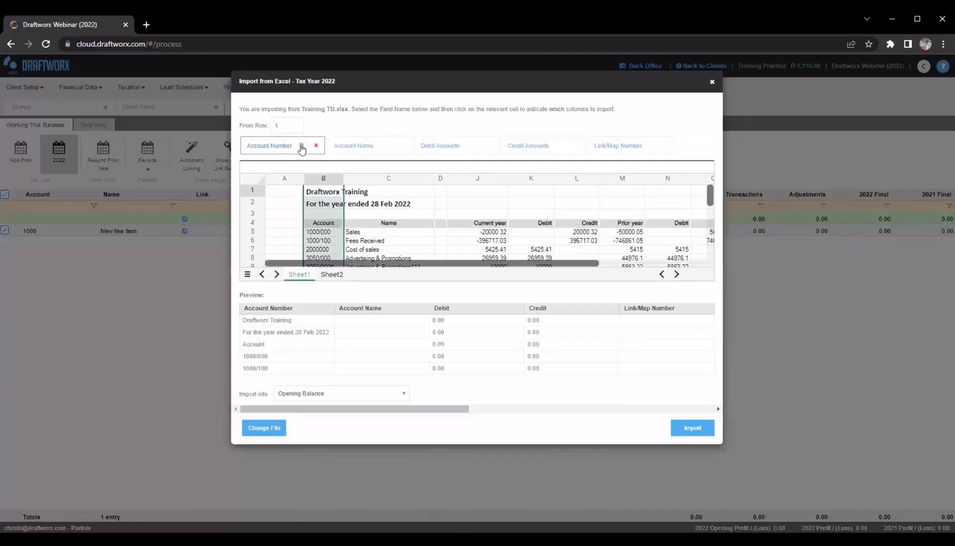
{"action": "double_click", "coordinate": [252, 320]}
{"action": "double_click", "coordinate": [258, 332]}
{"action": "left_click_drag", "start_coordinate": [250, 344], "coordinate": [255, 345]}
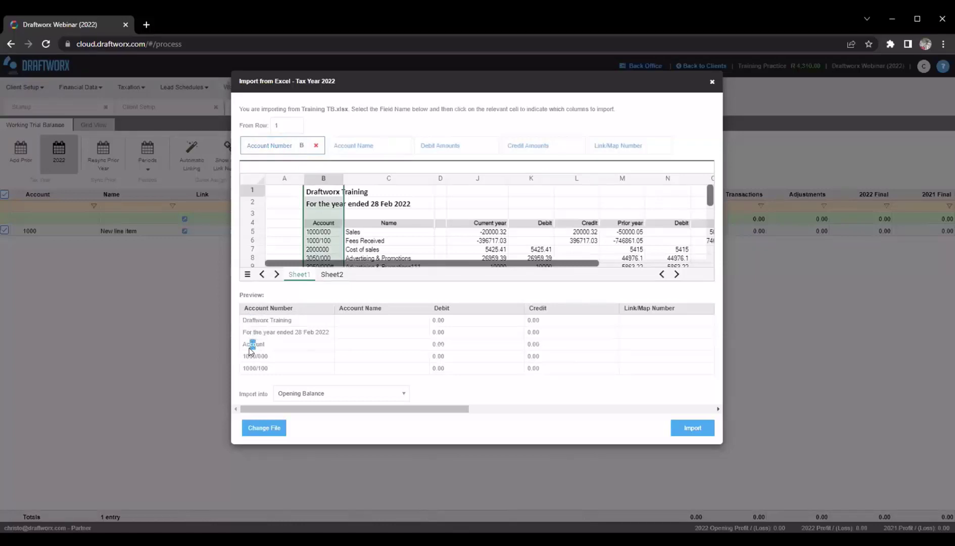
{"action": "left_click", "coordinate": [262, 323]}
{"action": "left_click_drag", "start_coordinate": [242, 317], "coordinate": [265, 344]}
Raise the import's starting row to 5
{"action": "left_click", "coordinate": [346, 128]}
{"action": "left_click", "coordinate": [281, 123]}
{"action": "left_click", "coordinate": [299, 121]}
{"action": "left_click", "coordinate": [298, 121]}
{"action": "left_click", "coordinate": [298, 122]}
{"action": "left_click", "coordinate": [299, 121]}
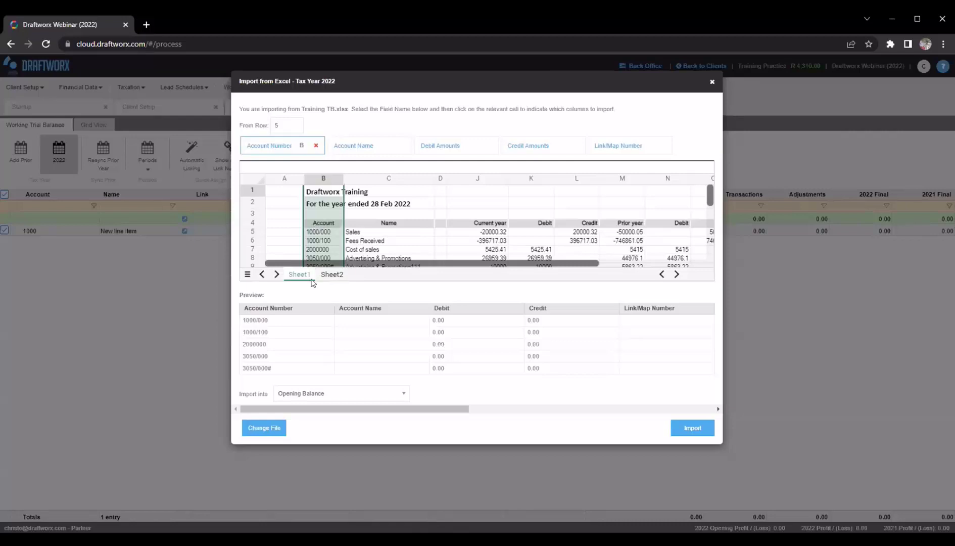
Check the first account number in the preview and set the import's starting row back to 1
{"action": "left_click_drag", "start_coordinate": [246, 320], "coordinate": [264, 320]}
{"action": "left_click", "coordinate": [253, 320]}
{"action": "left_click", "coordinate": [299, 130]}
{"action": "left_click", "coordinate": [298, 131]}
{"action": "left_click", "coordinate": [299, 130]}
{"action": "left_click", "coordinate": [298, 131]}
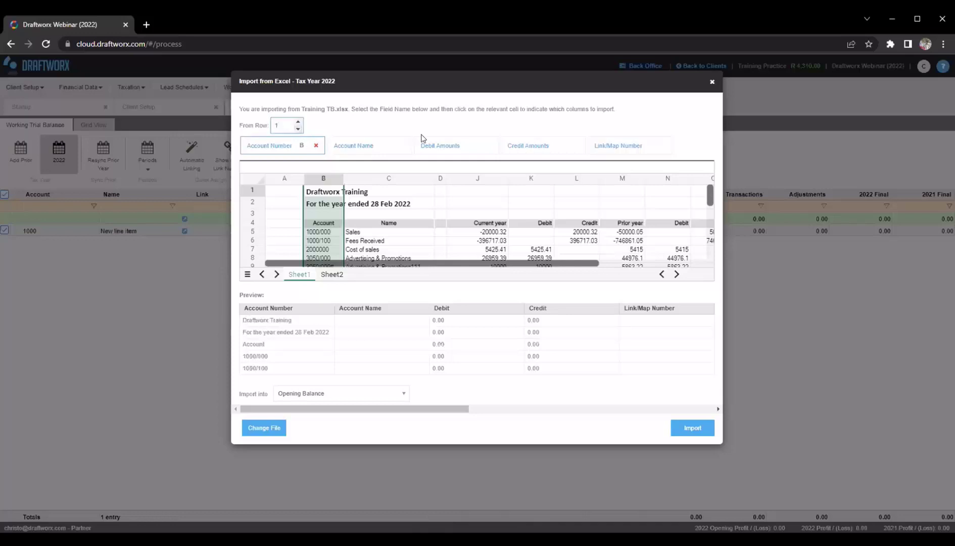
Clear the Account Number mapping, remap it from cell B5, and map Account Name from cell C5
{"action": "left_click", "coordinate": [316, 145]}
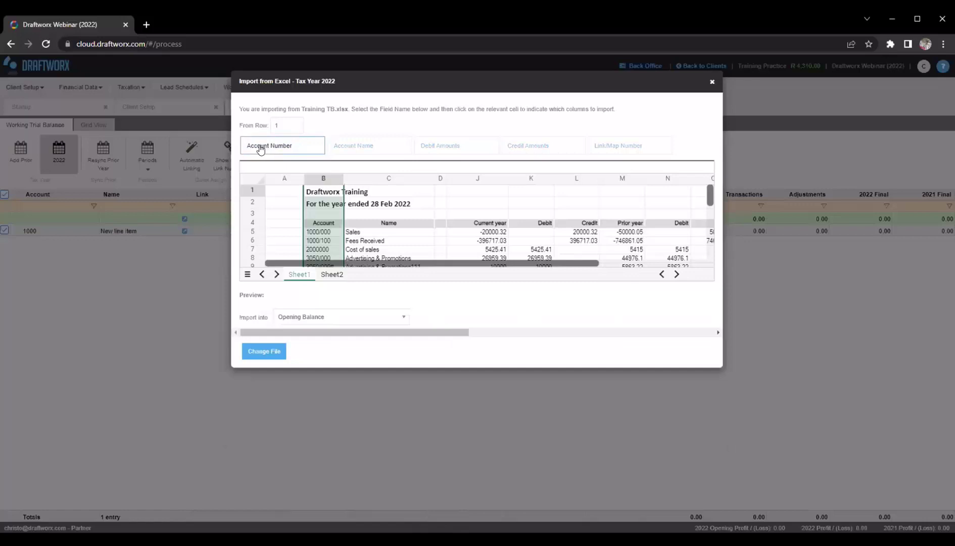
{"action": "left_click", "coordinate": [324, 232]}
{"action": "left_click", "coordinate": [279, 125]}
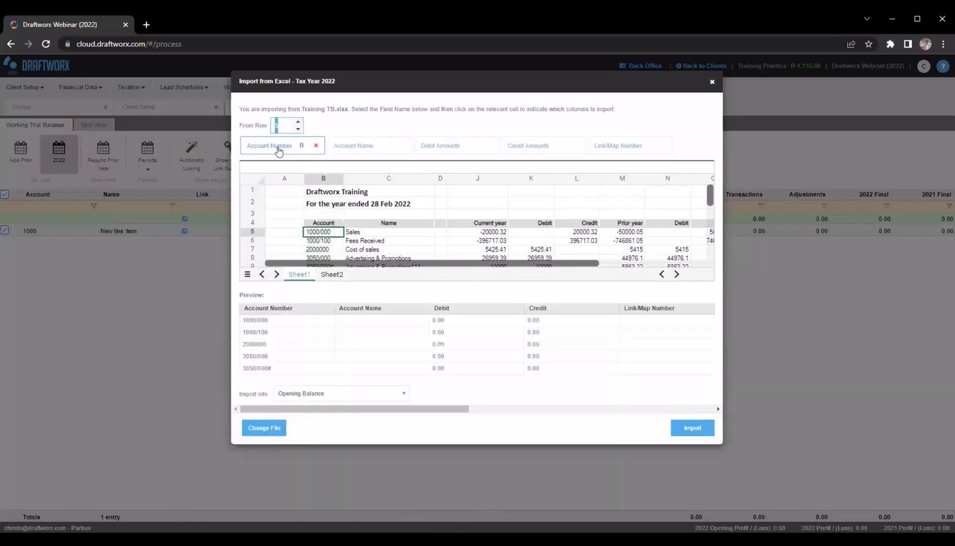
{"action": "left_click", "coordinate": [327, 120]}
{"action": "left_click", "coordinate": [349, 147]}
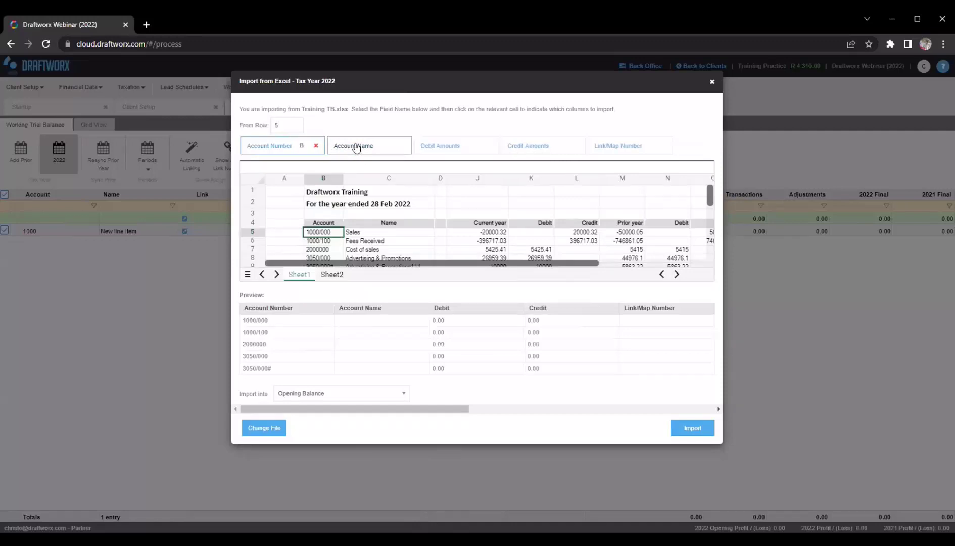
{"action": "left_click", "coordinate": [349, 146]}
{"action": "left_click", "coordinate": [357, 231]}
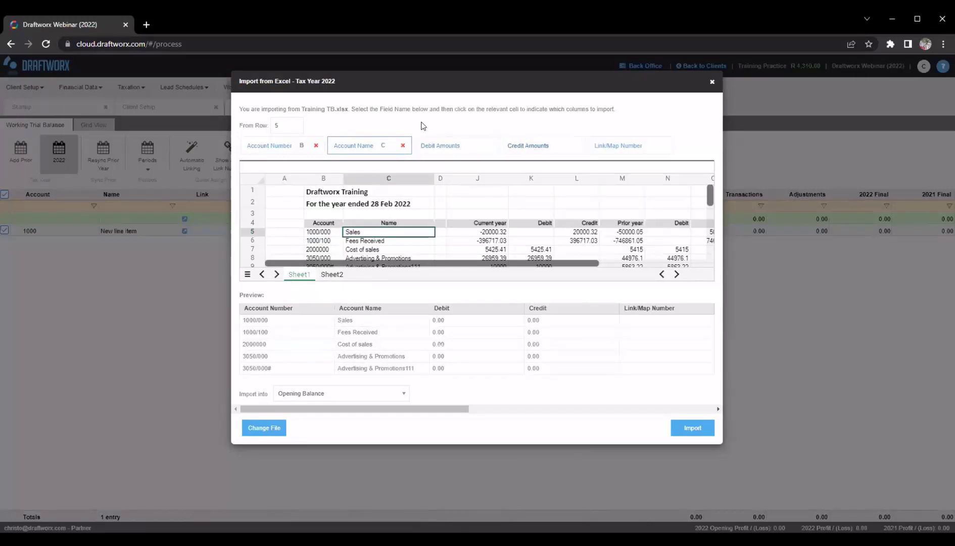
Map Debit Amounts to column K and Credit Amounts to column L, starting at row 5
{"action": "left_click", "coordinate": [445, 146]}
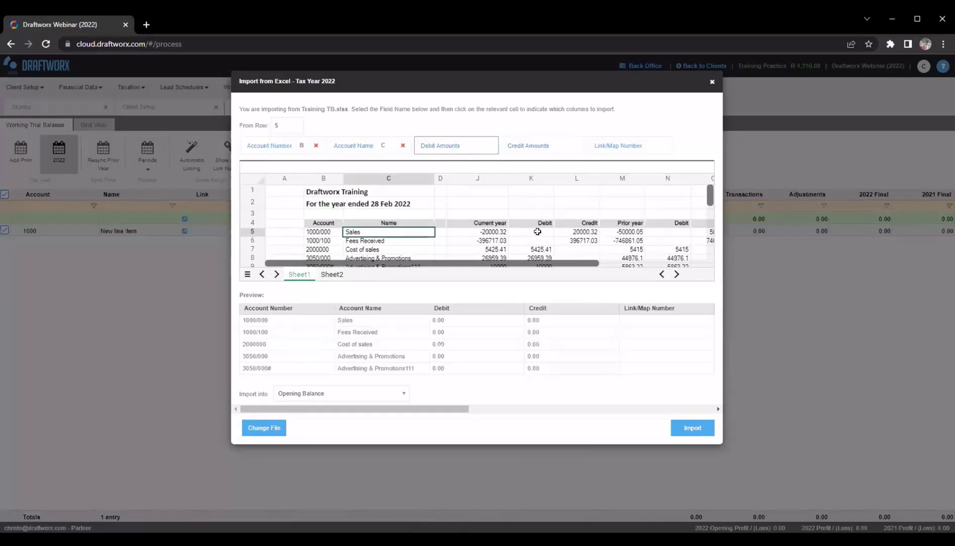
{"action": "left_click", "coordinate": [535, 232]}
{"action": "left_click", "coordinate": [576, 233]}
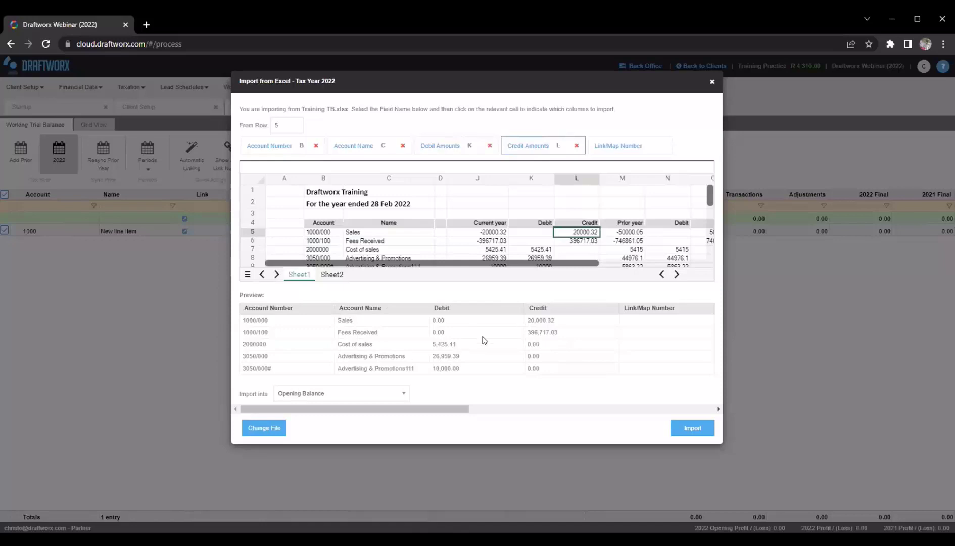
{"action": "left_click_drag", "start_coordinate": [488, 109], "coordinate": [493, 122]}
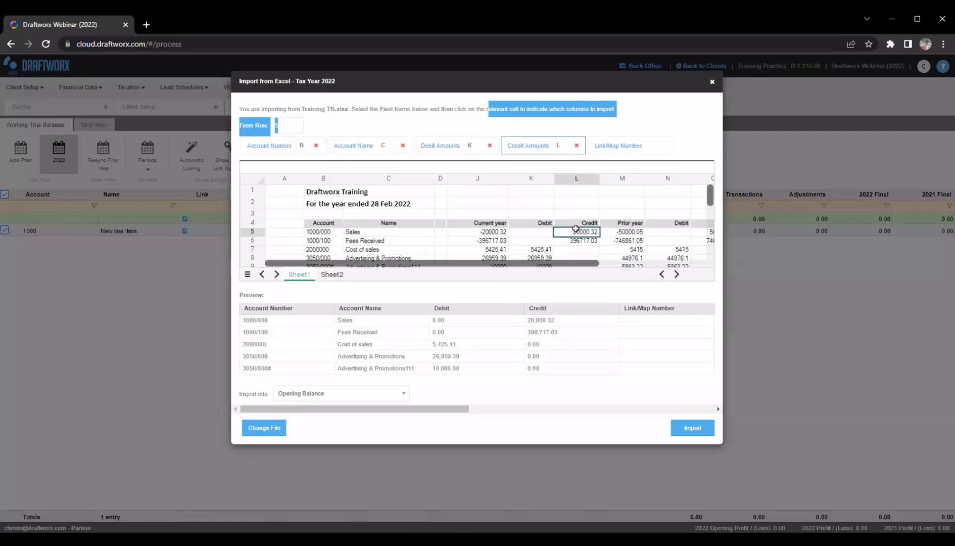
{"action": "left_click", "coordinate": [453, 116]}
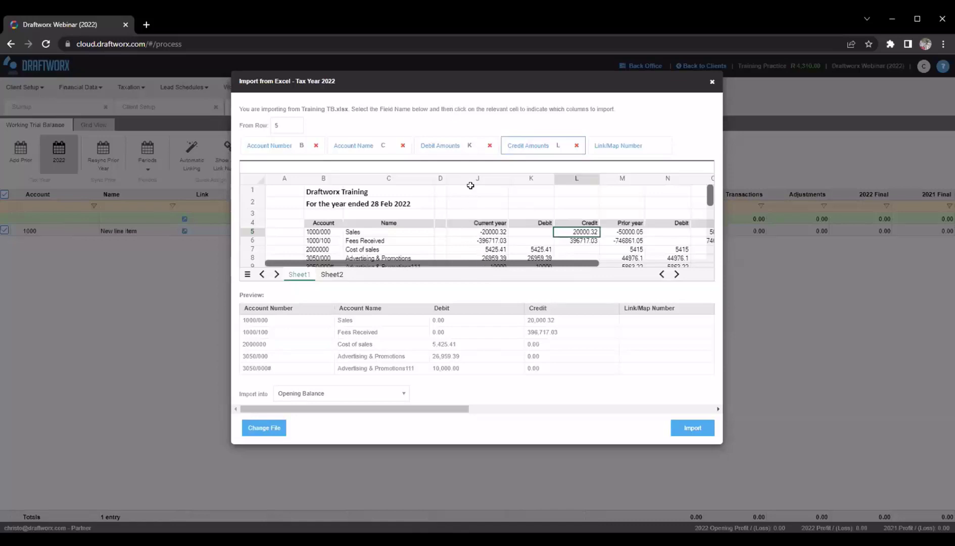
Remap both Debit Amounts and Credit Amounts to the Current year column J, starting at row 5
{"action": "left_click", "coordinate": [448, 148]}
{"action": "left_click", "coordinate": [478, 233]}
{"action": "left_click", "coordinate": [529, 145]}
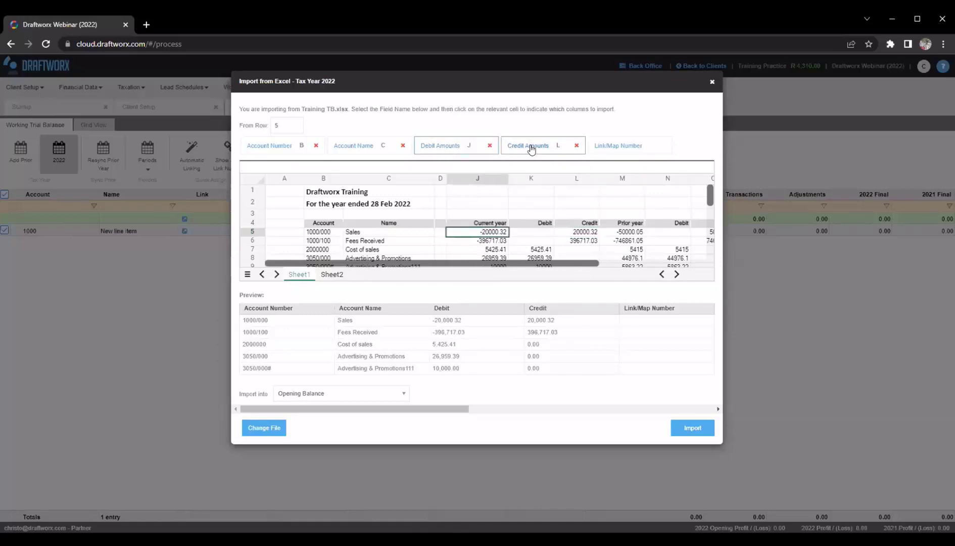
{"action": "left_click", "coordinate": [484, 231]}
{"action": "left_click", "coordinate": [474, 149]}
{"action": "left_click", "coordinate": [551, 149]}
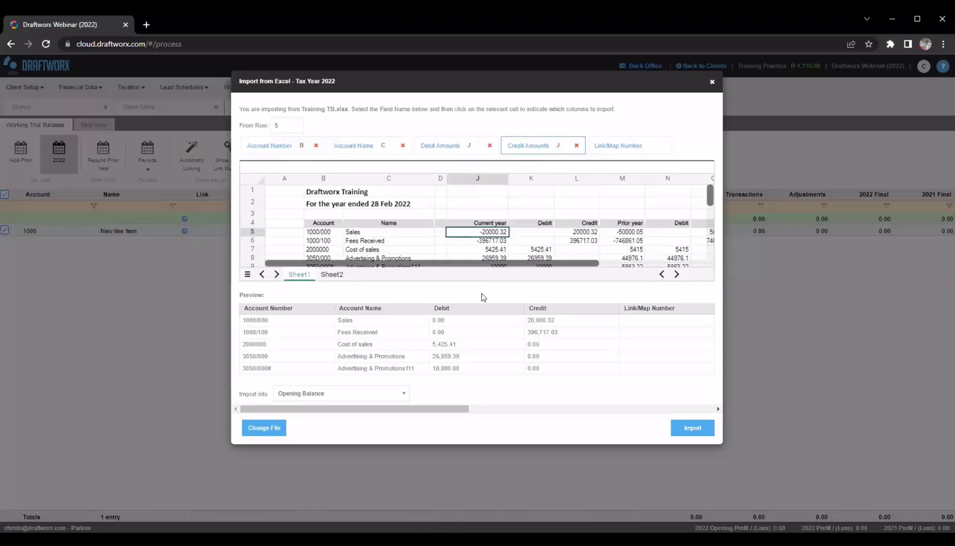
{"action": "left_click", "coordinate": [464, 145]}
Try Month 1 and Month 3 as the import destination, browse the budget months, and set it back to Opening Balance
{"action": "left_click", "coordinate": [294, 397]}
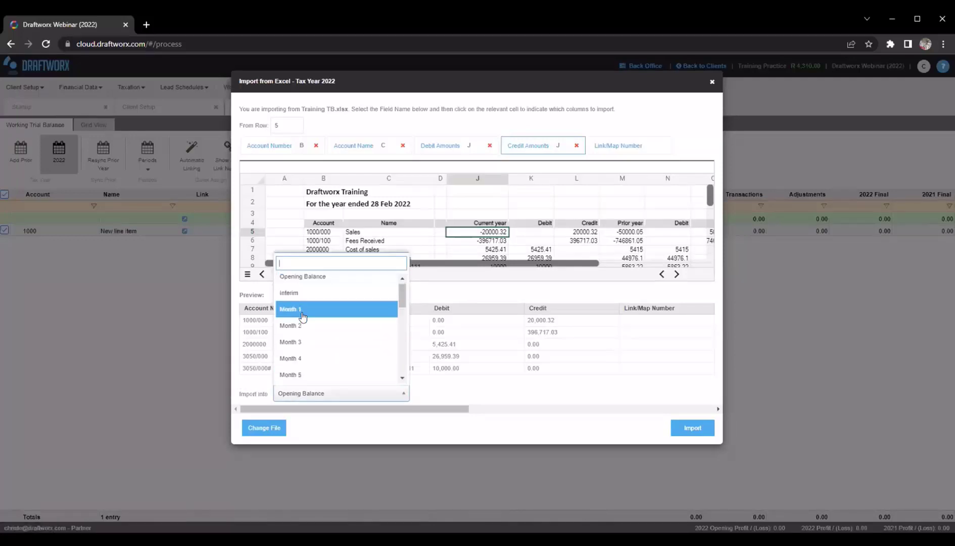
{"action": "scroll", "coordinate": [300, 321], "scroll_direction": "down", "scroll_amount": 1}
{"action": "scroll", "coordinate": [304, 318], "scroll_direction": "up", "scroll_amount": 2}
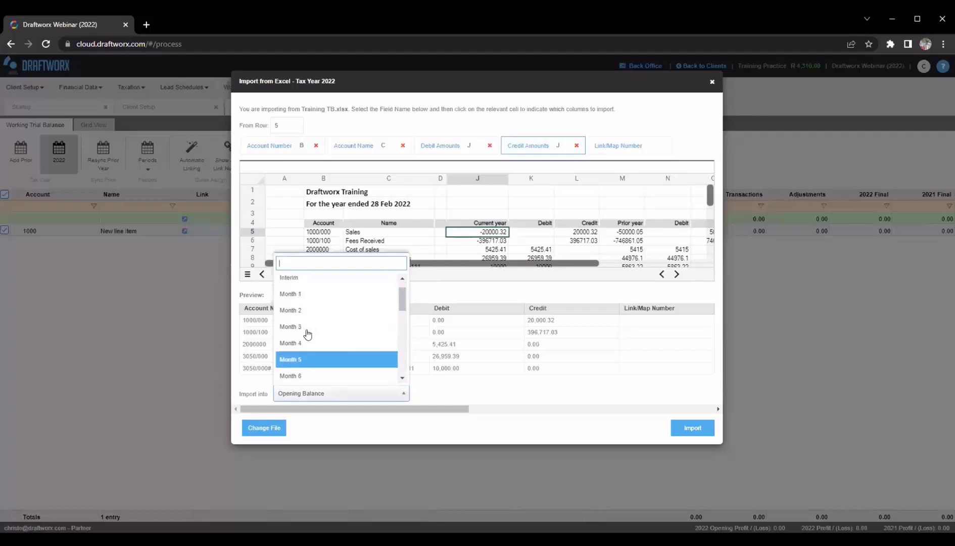
{"action": "left_click", "coordinate": [302, 307]}
{"action": "left_click", "coordinate": [303, 391]}
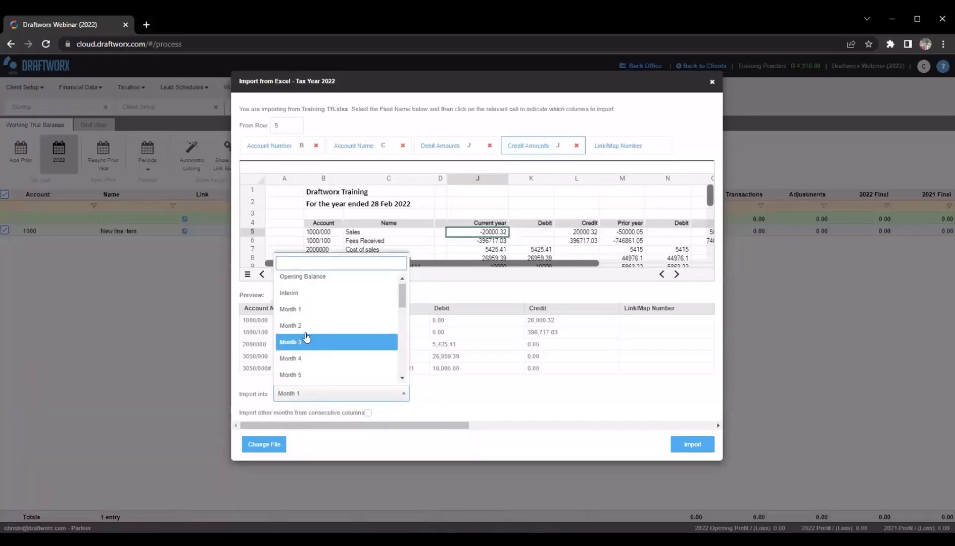
{"action": "left_click", "coordinate": [305, 316]}
{"action": "left_click", "coordinate": [298, 394]}
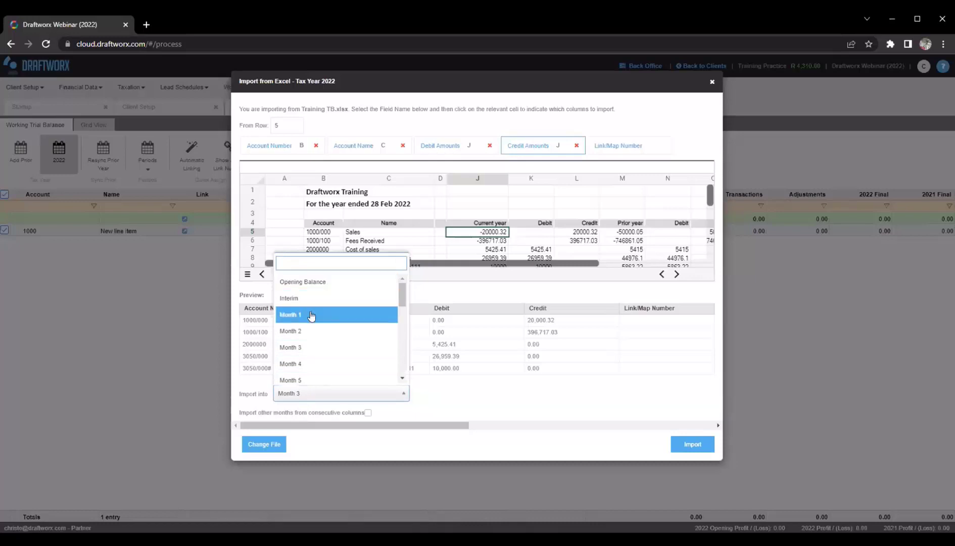
{"action": "scroll", "coordinate": [311, 349], "scroll_direction": "down", "scroll_amount": 3}
{"action": "scroll", "coordinate": [312, 361], "scroll_direction": "down", "scroll_amount": 2}
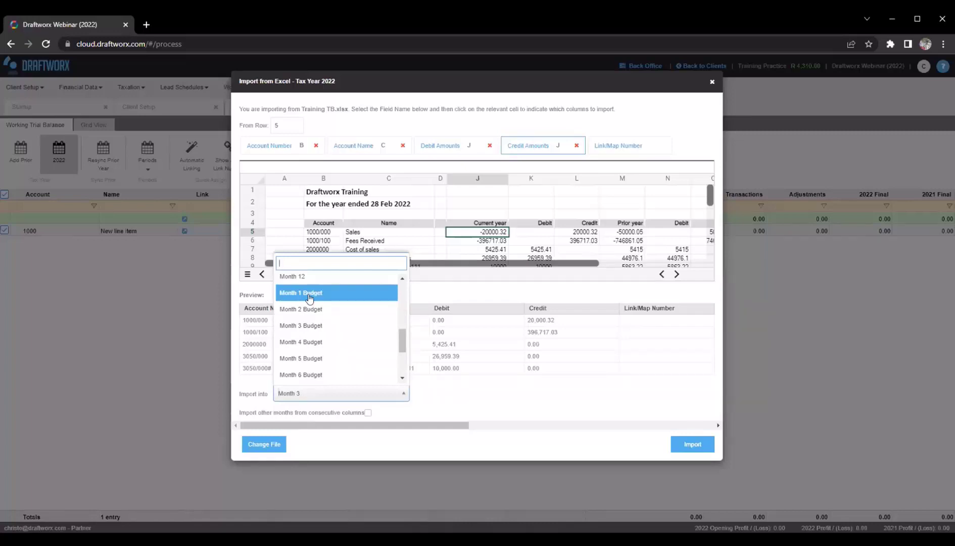
{"action": "scroll", "coordinate": [308, 313], "scroll_direction": "up", "scroll_amount": 5}
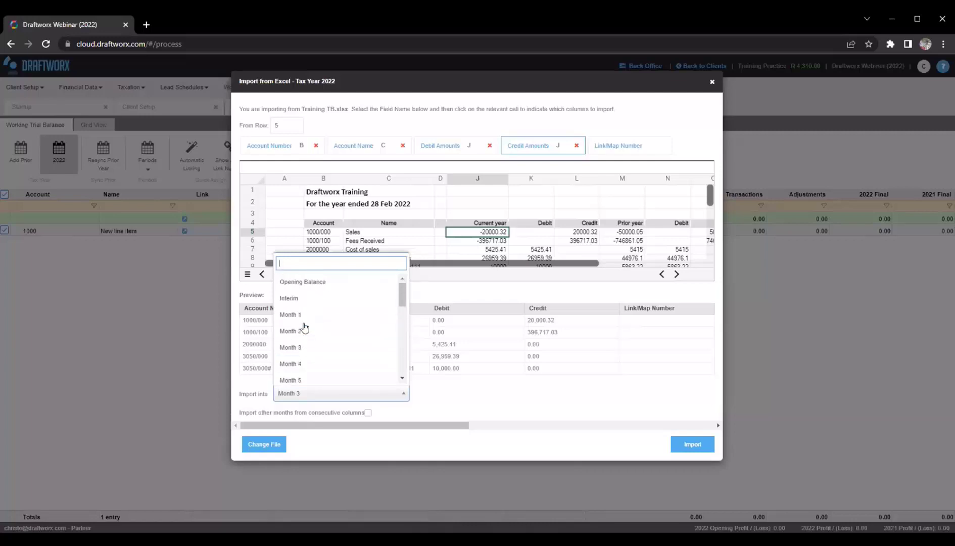
{"action": "left_click", "coordinate": [303, 282]}
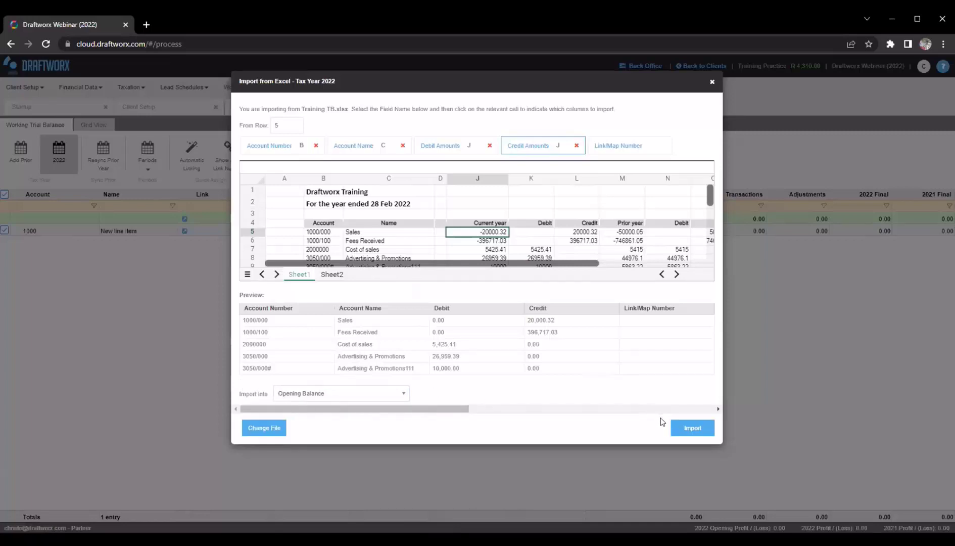
Import the mapped trial balance into Opening Balance and look through the imported accounts
{"action": "left_click", "coordinate": [697, 428]}
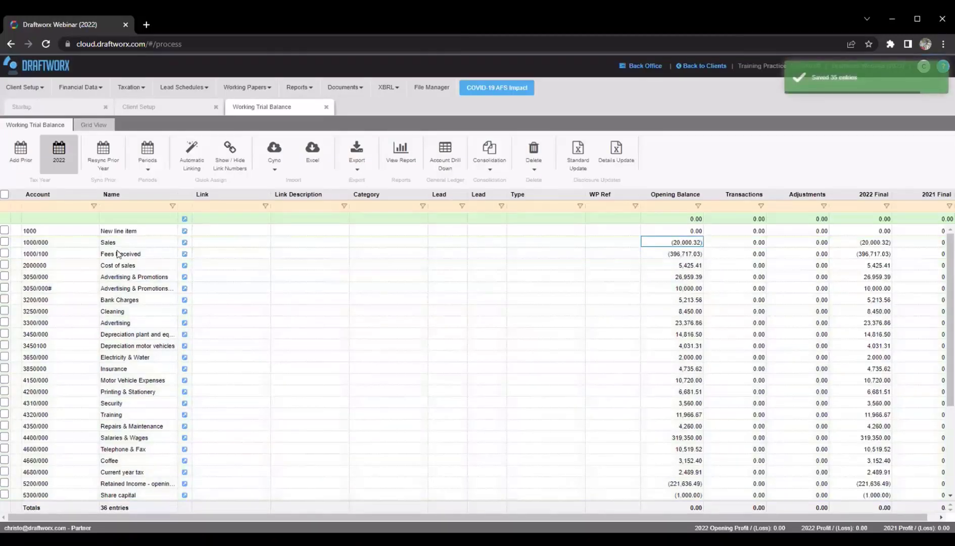
{"action": "scroll", "coordinate": [287, 344], "scroll_direction": "down", "scroll_amount": 4}
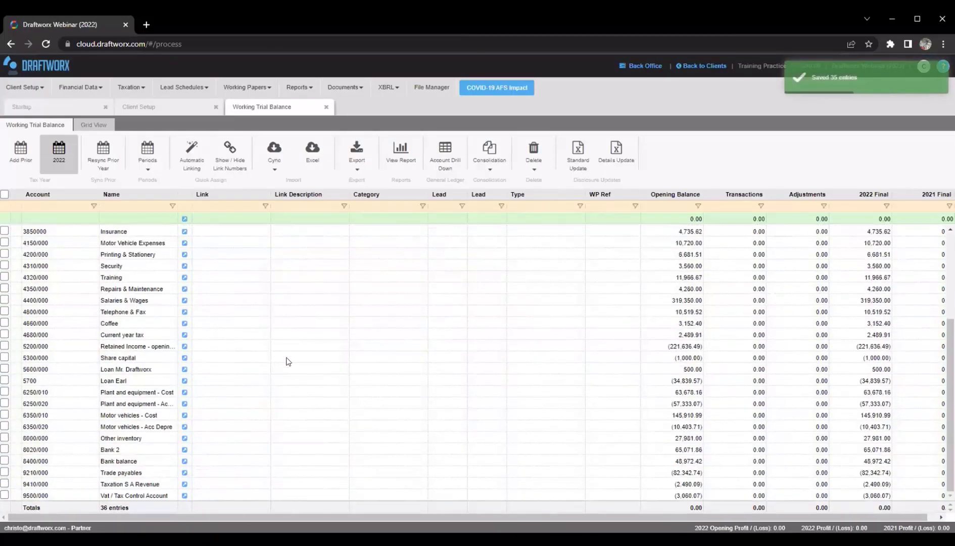
{"action": "scroll", "coordinate": [292, 424], "scroll_direction": "up", "scroll_amount": 4}
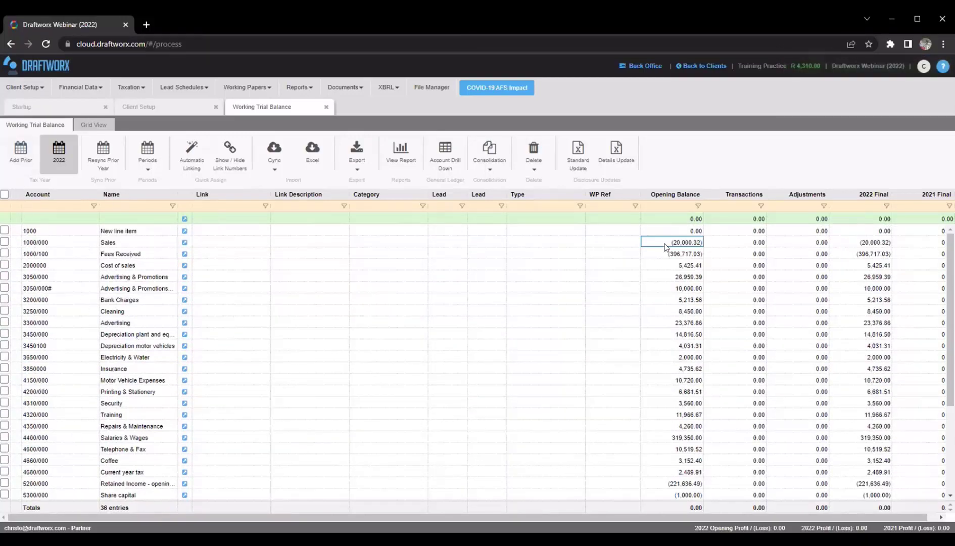
Add the prior tax year 2021 to the working trial balance
{"action": "left_click", "coordinate": [670, 309]}
{"action": "left_click", "coordinate": [661, 368]}
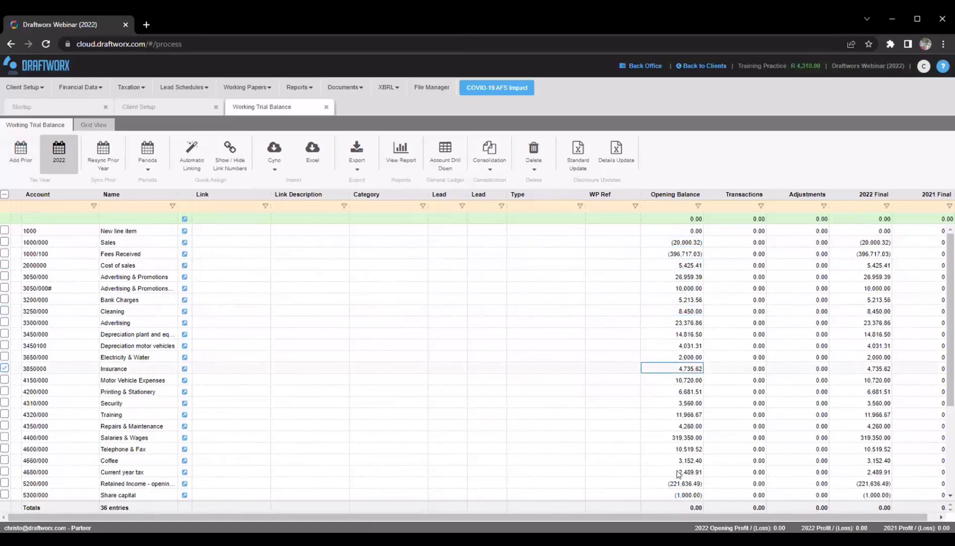
{"action": "left_click", "coordinate": [666, 154]}
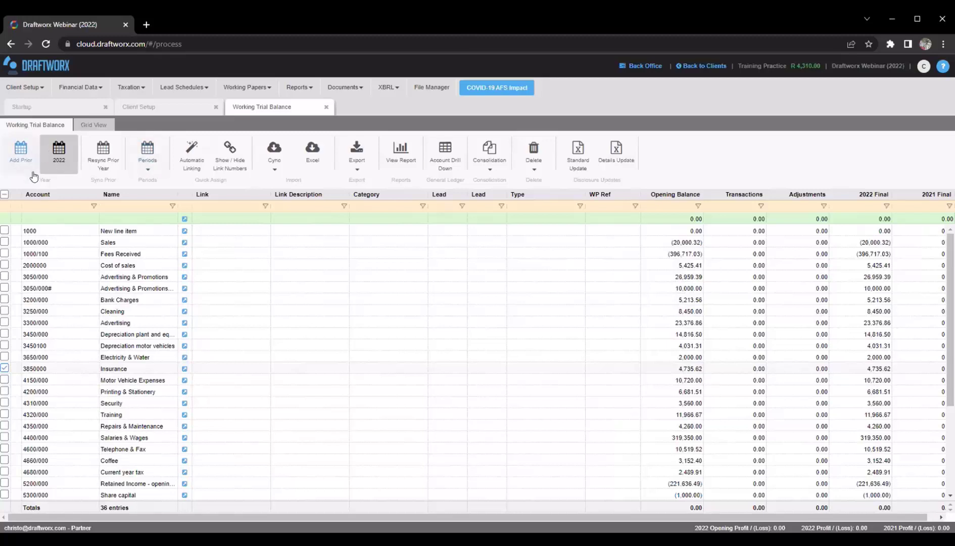
{"action": "left_click", "coordinate": [14, 154]}
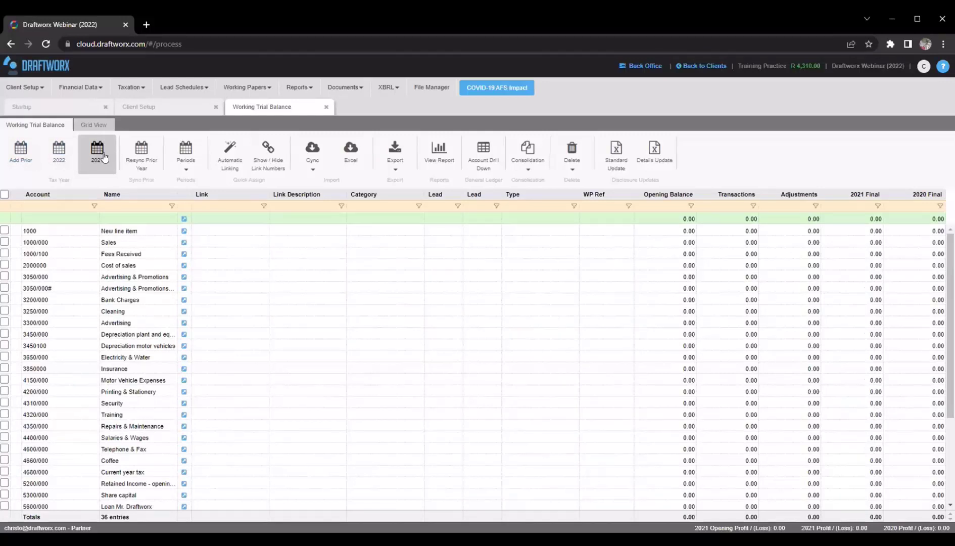
Switch to tax year 2022 and back to 2021 to compare their account lists and opening balances
{"action": "left_click", "coordinate": [56, 162]}
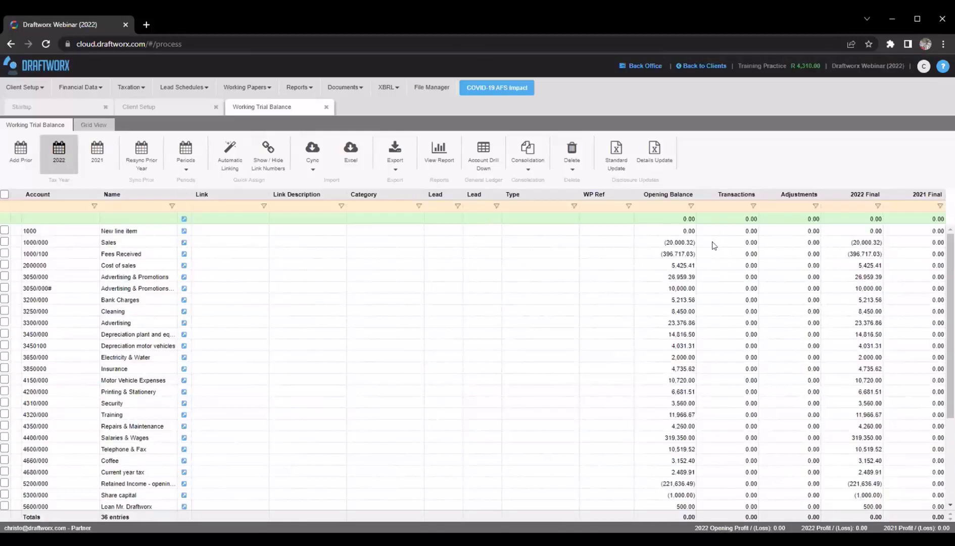
{"action": "left_click", "coordinate": [678, 354]}
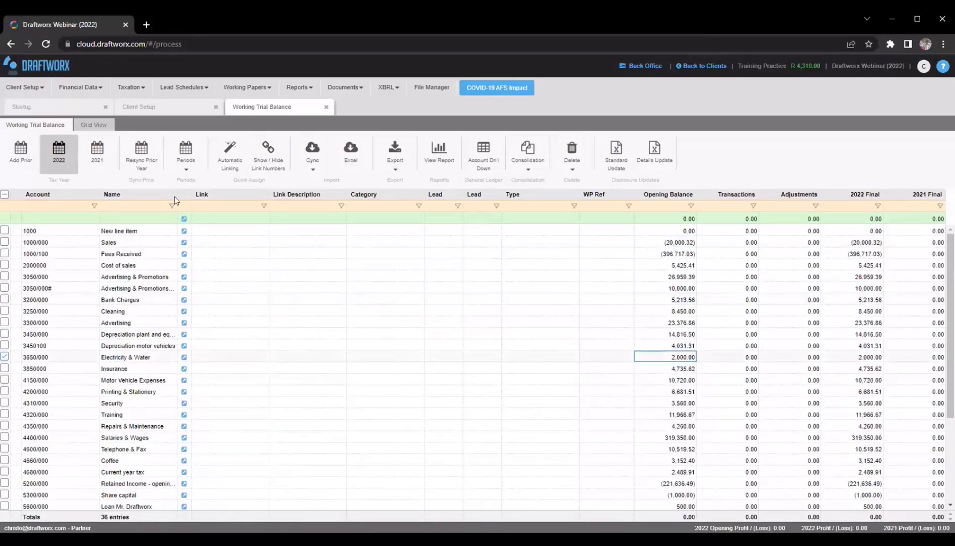
{"action": "left_click", "coordinate": [97, 154]}
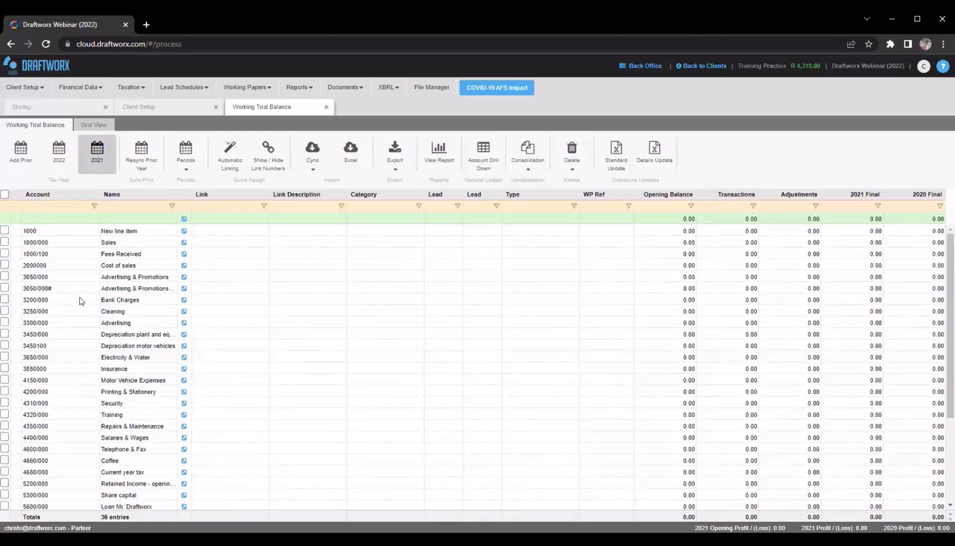
{"action": "left_click", "coordinate": [55, 232]}
{"action": "left_click", "coordinate": [58, 276]}
{"action": "left_click", "coordinate": [130, 241]}
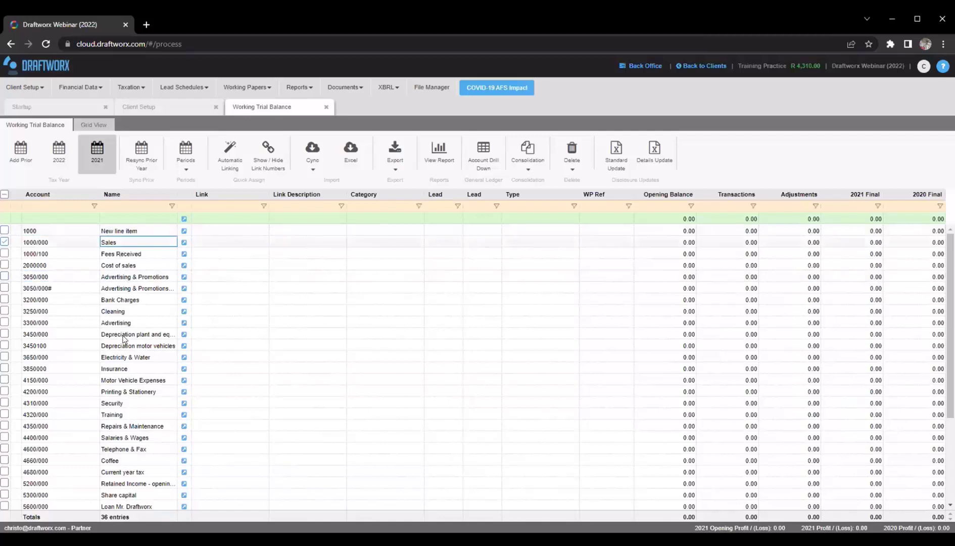
{"action": "left_click", "coordinate": [685, 241]}
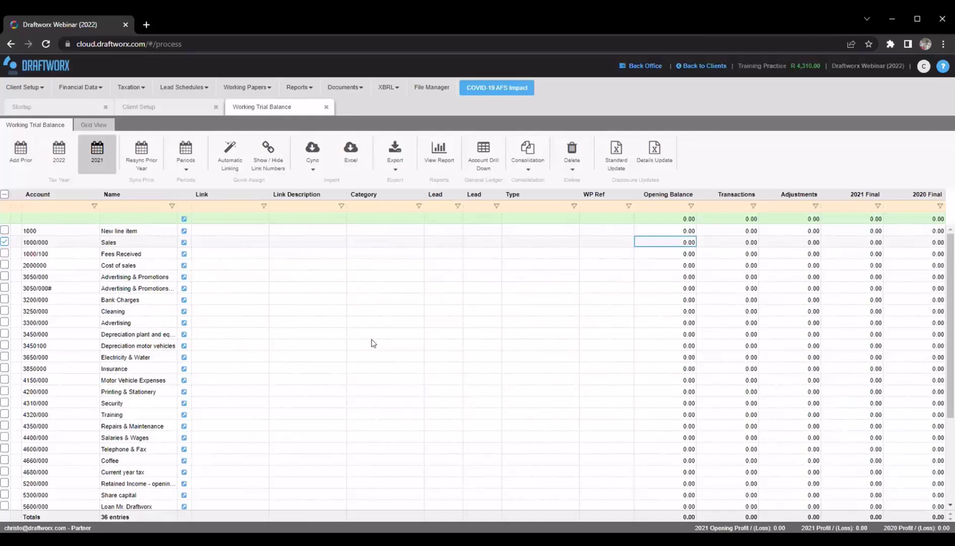
Load the Training TB workbook from the Cloud folder for an Excel import into tax year 2021
{"action": "left_click", "coordinate": [350, 151]}
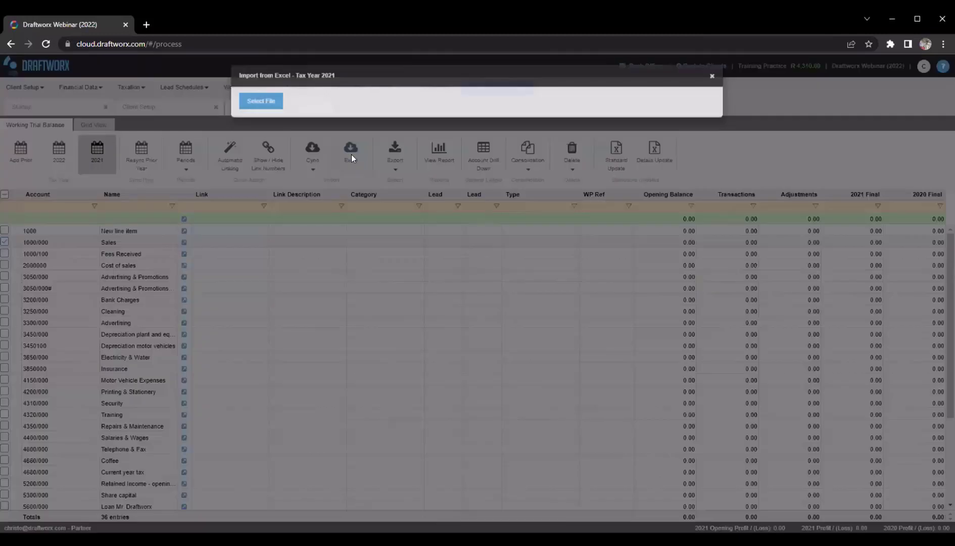
{"action": "left_click", "coordinate": [264, 106]}
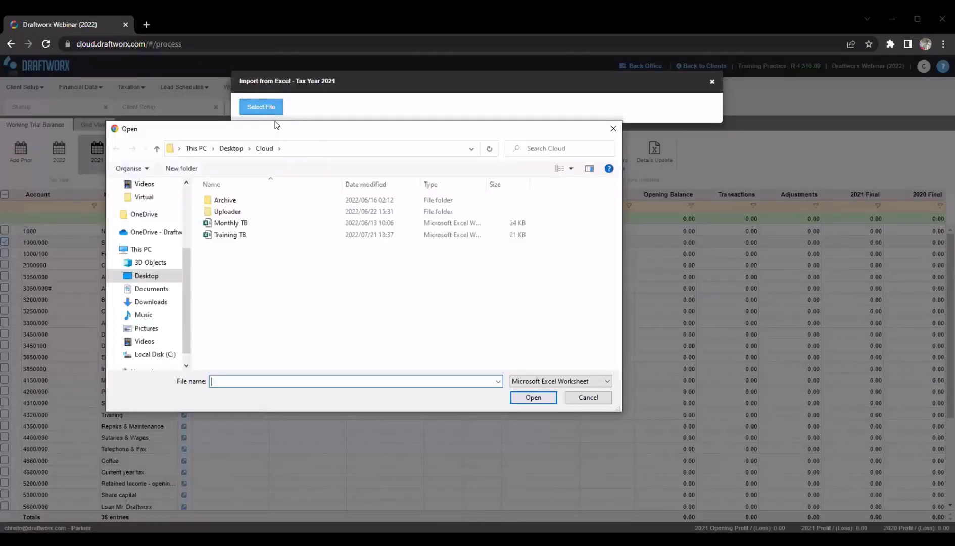
{"action": "double_click", "coordinate": [229, 235]}
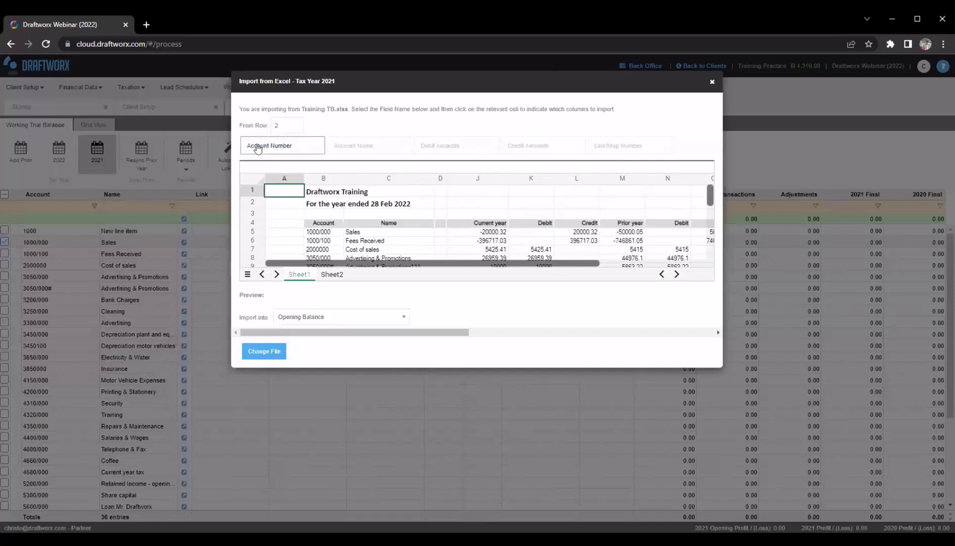
Map Account Number to column B and Account Name to column C, starting at row 5
{"action": "left_click", "coordinate": [316, 232]}
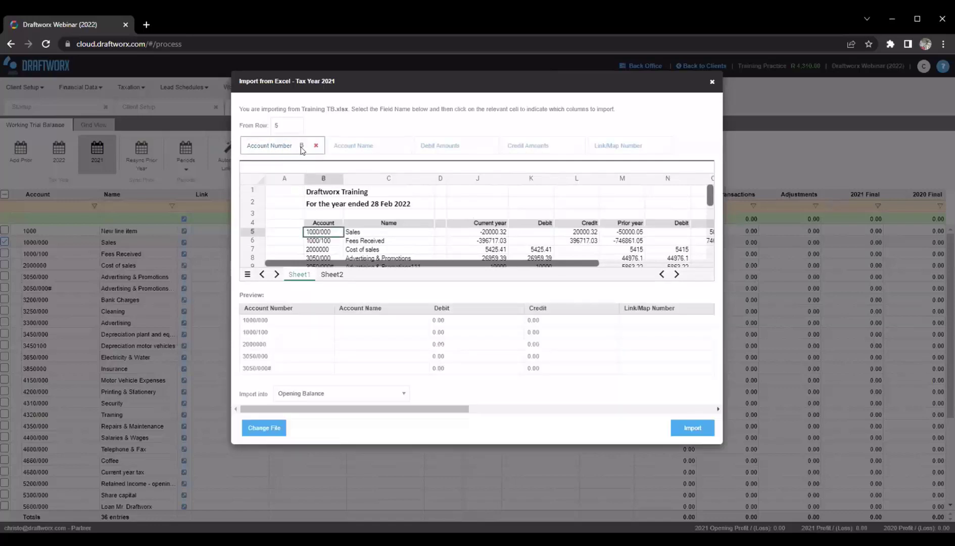
{"action": "left_click", "coordinate": [360, 143]}
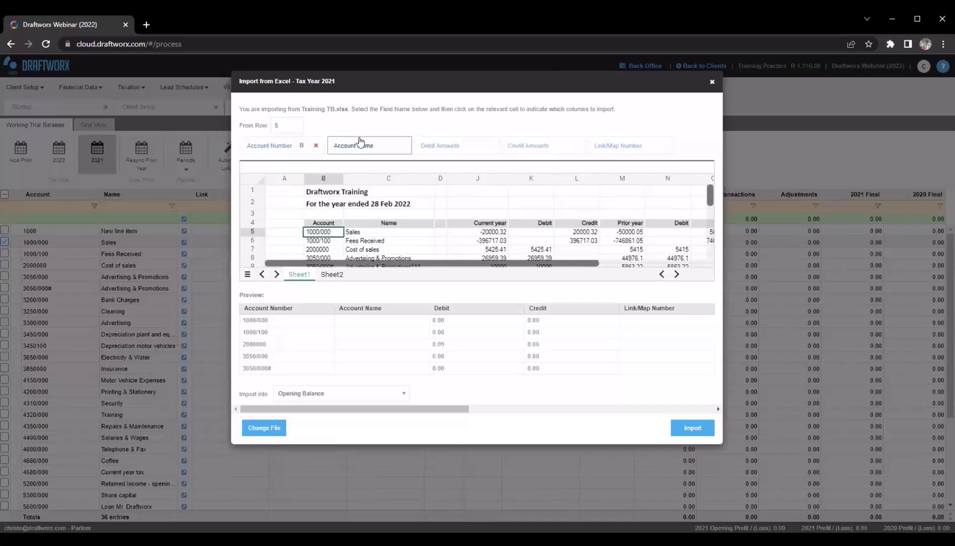
{"action": "left_click", "coordinate": [369, 231]}
Map Debit Amounts to the prior-year debit column N and Credit Amounts to the prior-year credit column O
{"action": "left_click_drag", "start_coordinate": [389, 264], "coordinate": [422, 263]}
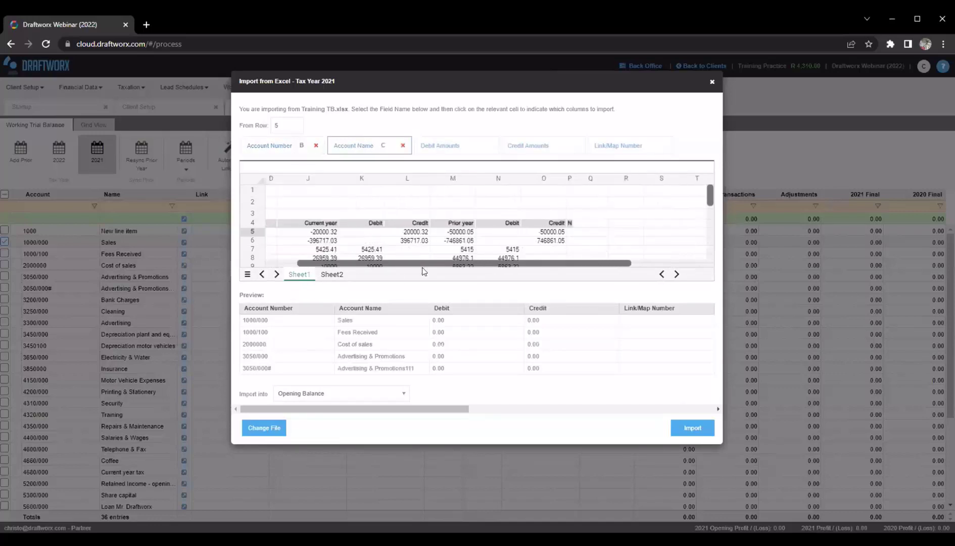
{"action": "left_click", "coordinate": [457, 147]}
{"action": "left_click", "coordinate": [498, 232]}
{"action": "left_click", "coordinate": [525, 149]}
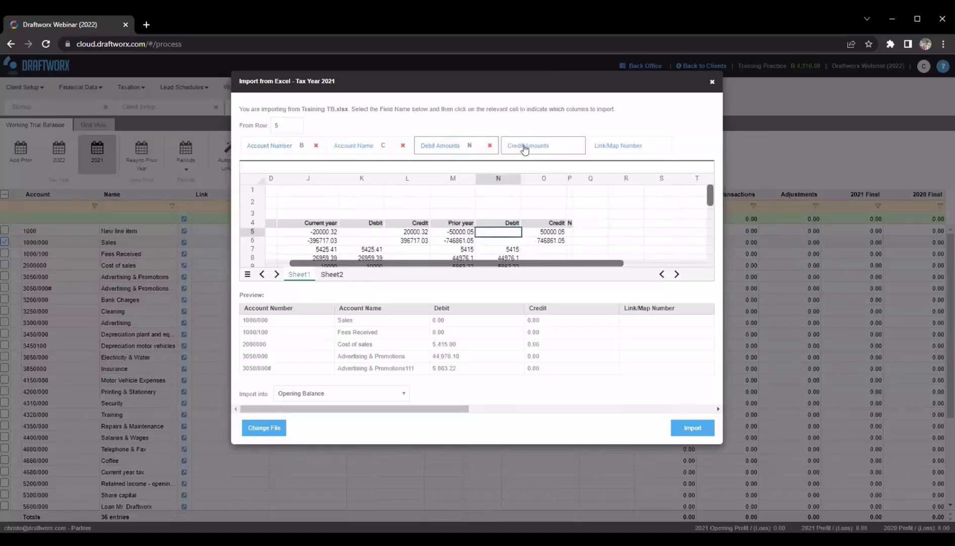
{"action": "left_click", "coordinate": [545, 231]}
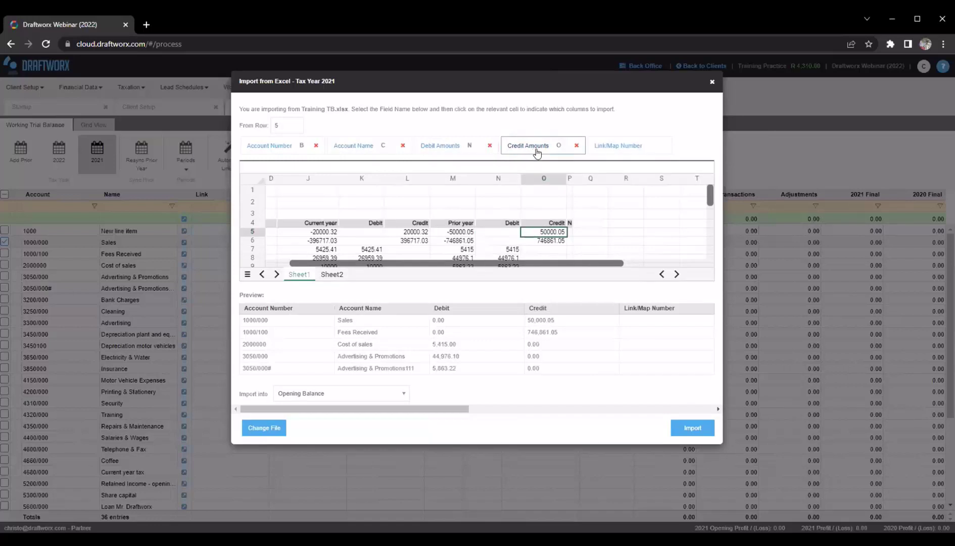
{"action": "left_click", "coordinate": [636, 147]}
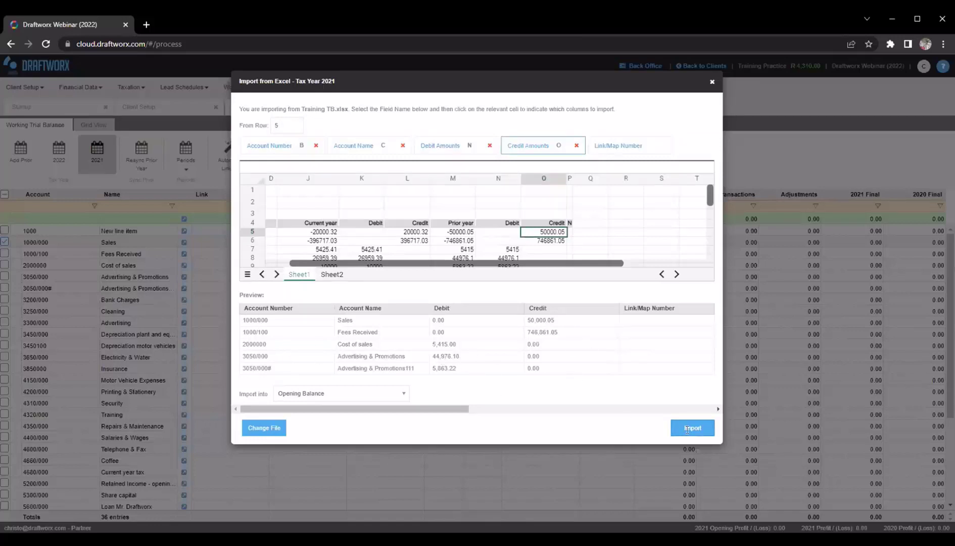
Import the mapped prior-year figures into the 2021 Opening Balance and look through the imported accounts
{"action": "left_click", "coordinate": [687, 428]}
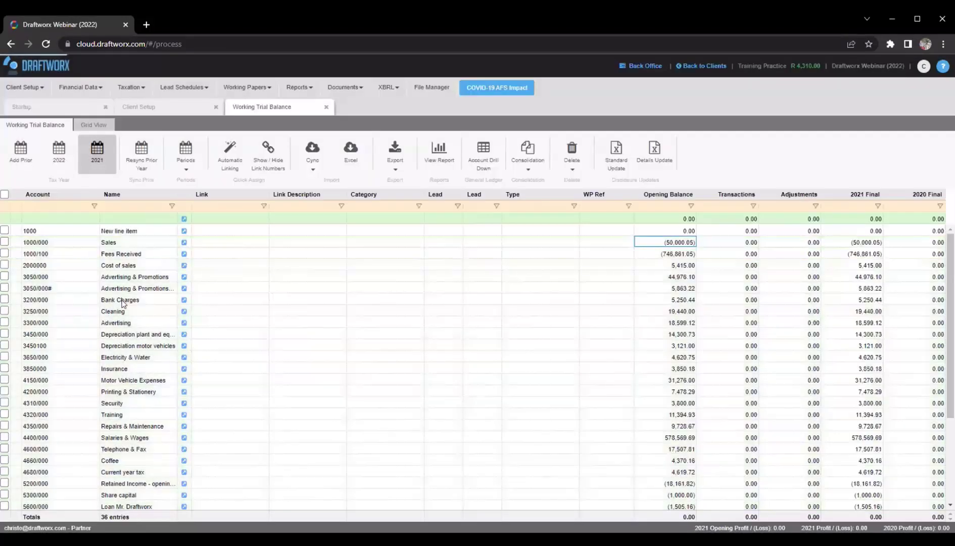
{"action": "scroll", "coordinate": [321, 273], "scroll_direction": "down", "scroll_amount": 2}
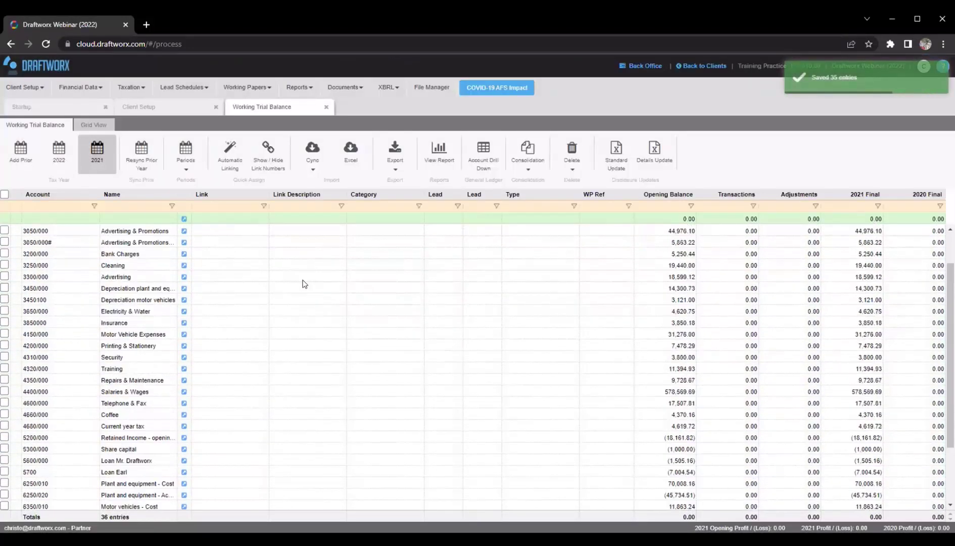
{"action": "scroll", "coordinate": [303, 283], "scroll_direction": "up", "scroll_amount": 2}
Switch to tax year 2022 and review the 2022 Final and 2021 Final balances side by side
{"action": "left_click", "coordinate": [61, 154]}
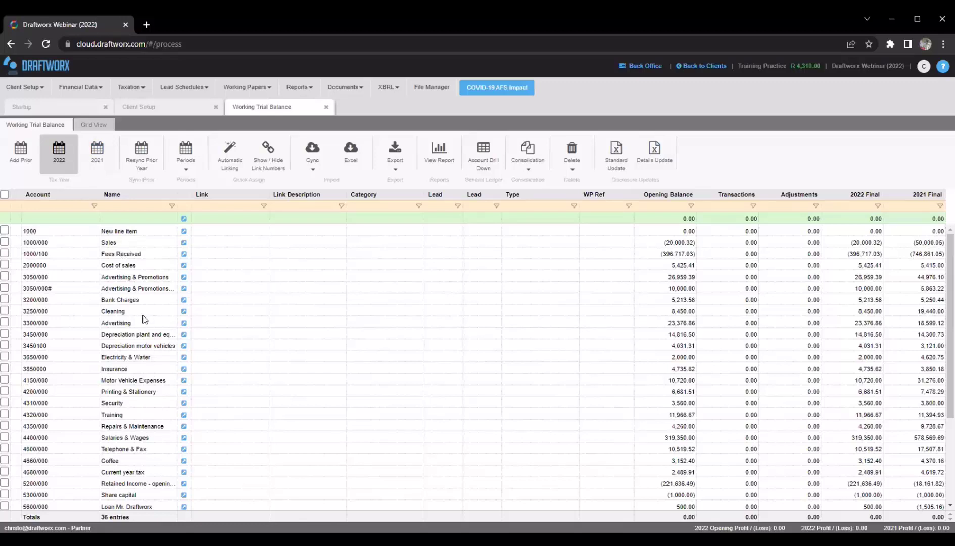
{"action": "scroll", "coordinate": [146, 318], "scroll_direction": "down", "scroll_amount": 5}
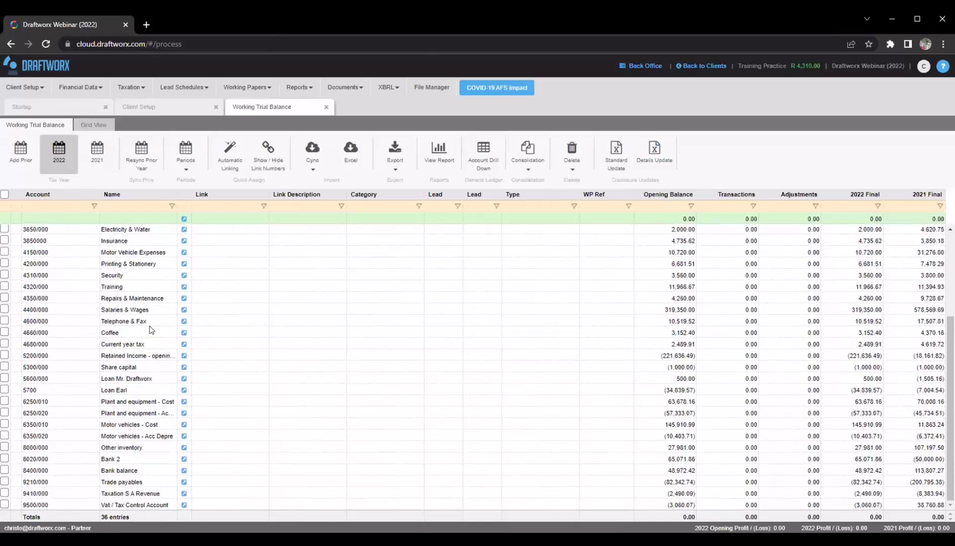
{"action": "scroll", "coordinate": [606, 238], "scroll_direction": "up", "scroll_amount": 5}
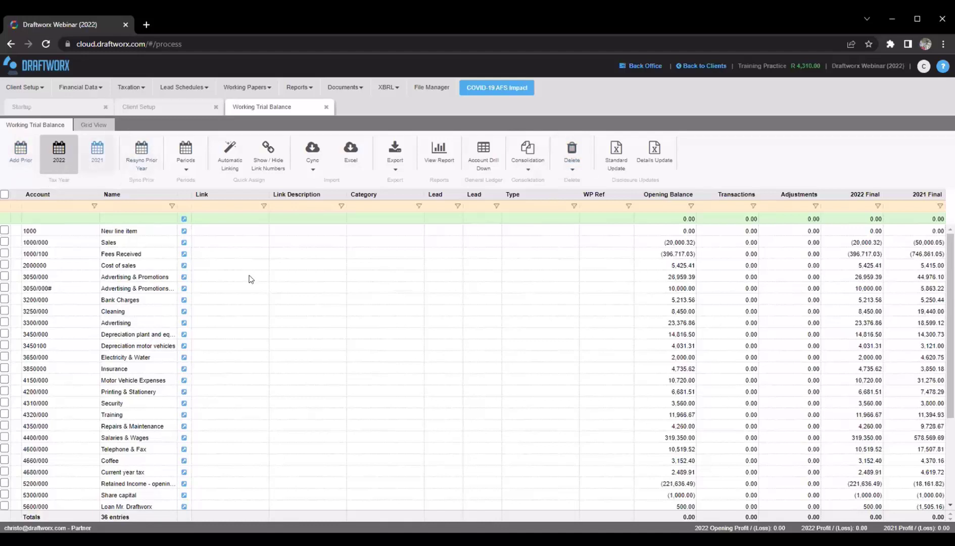
Remove the accounts that are empty across all tax years, and review the remaining delete options
{"action": "left_click", "coordinate": [572, 151]}
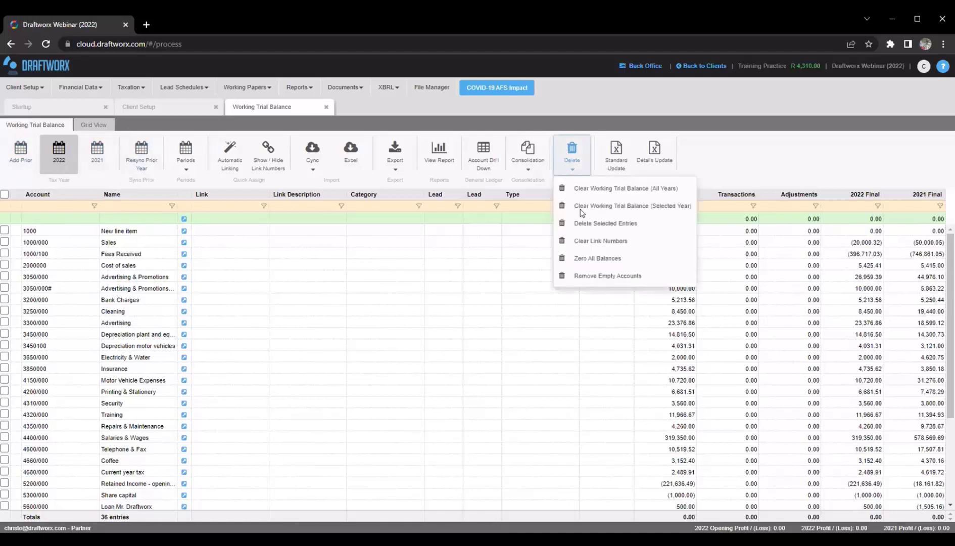
{"action": "left_click", "coordinate": [593, 280]}
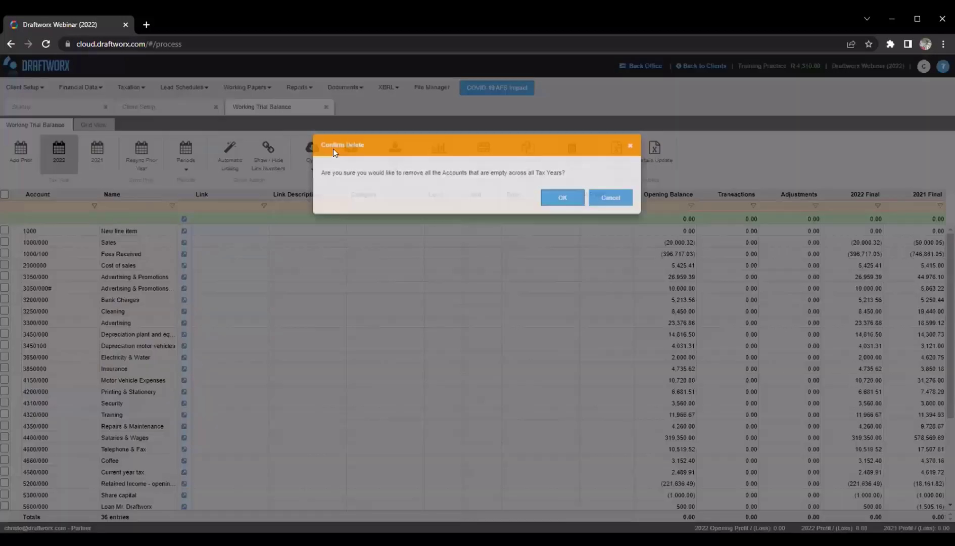
{"action": "left_click", "coordinate": [570, 206]}
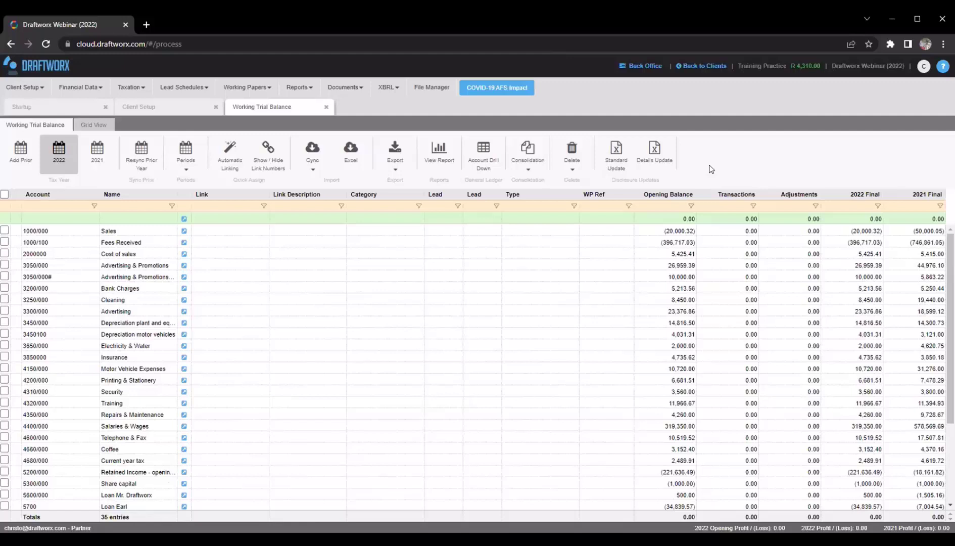
{"action": "left_click", "coordinate": [570, 150]}
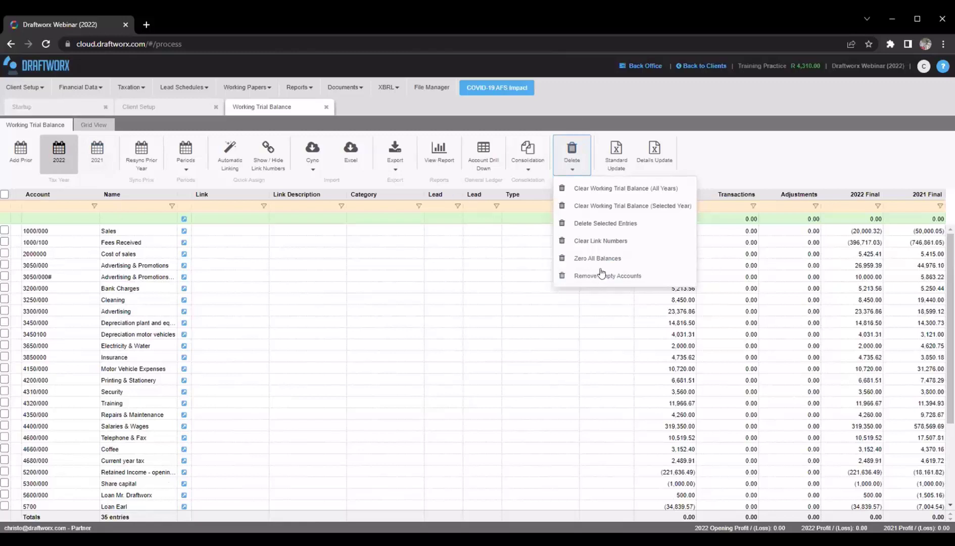
{"action": "left_click", "coordinate": [731, 152]}
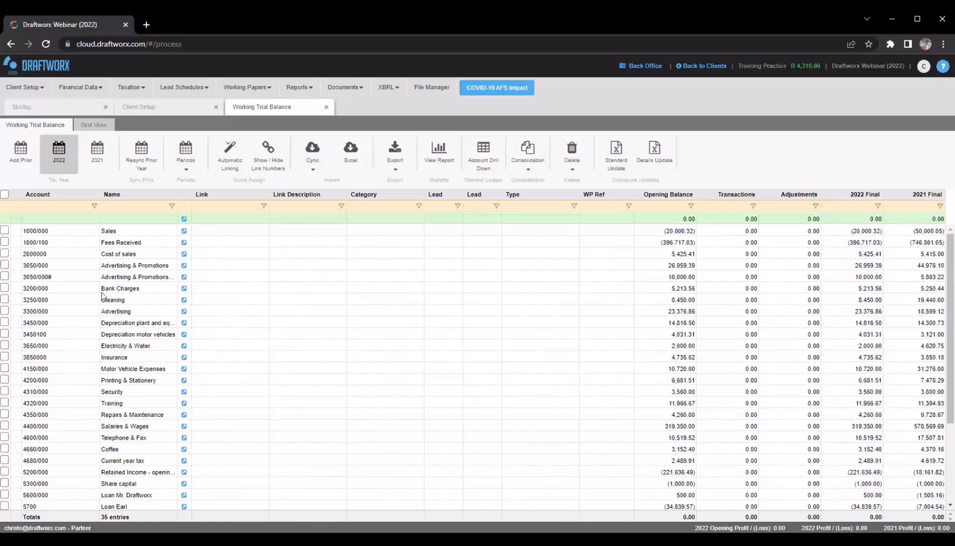
Look through the trial balance accounts from Bank Charges to the loan accounts and back up to Sales
{"action": "left_click", "coordinate": [118, 286]}
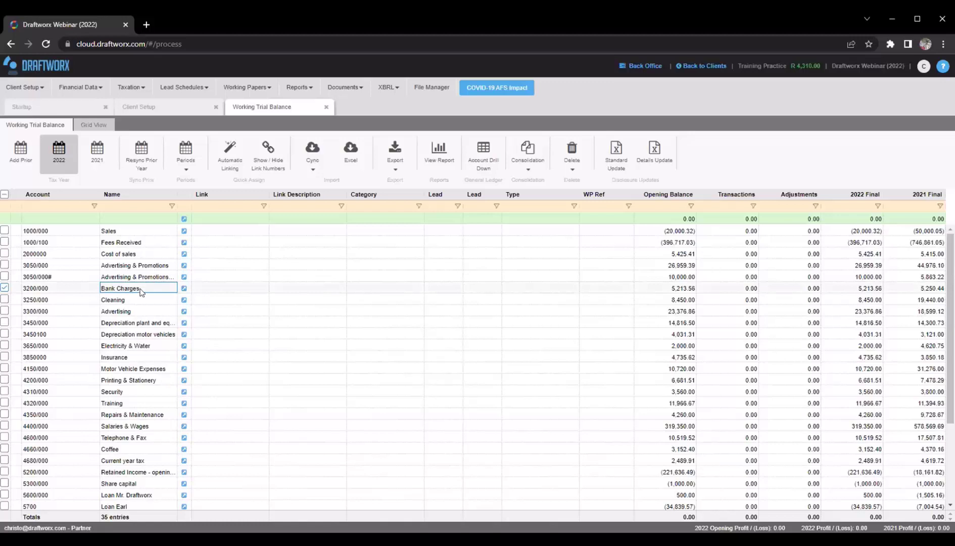
{"action": "scroll", "coordinate": [134, 374], "scroll_direction": "down", "scroll_amount": 5}
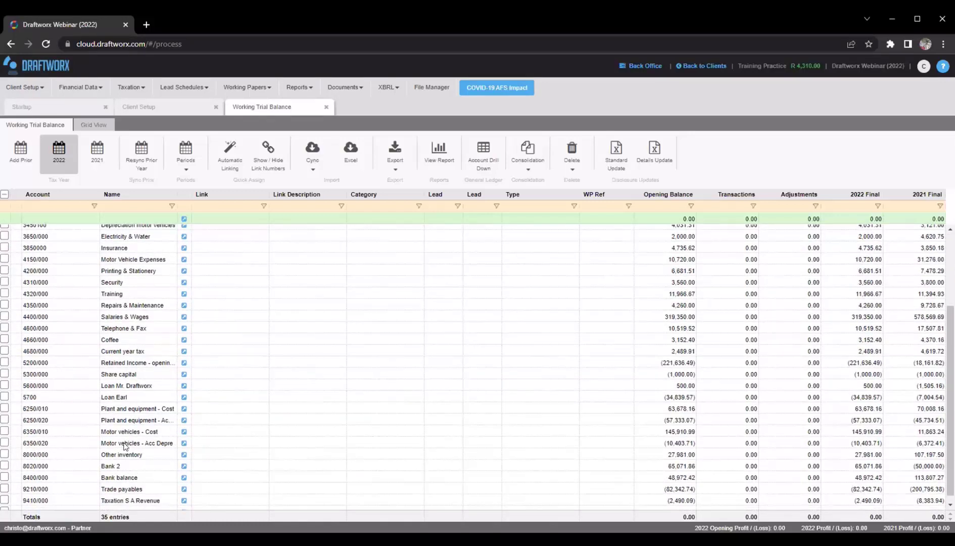
{"action": "left_click", "coordinate": [115, 388]}
{"action": "scroll", "coordinate": [118, 430], "scroll_direction": "up", "scroll_amount": 2}
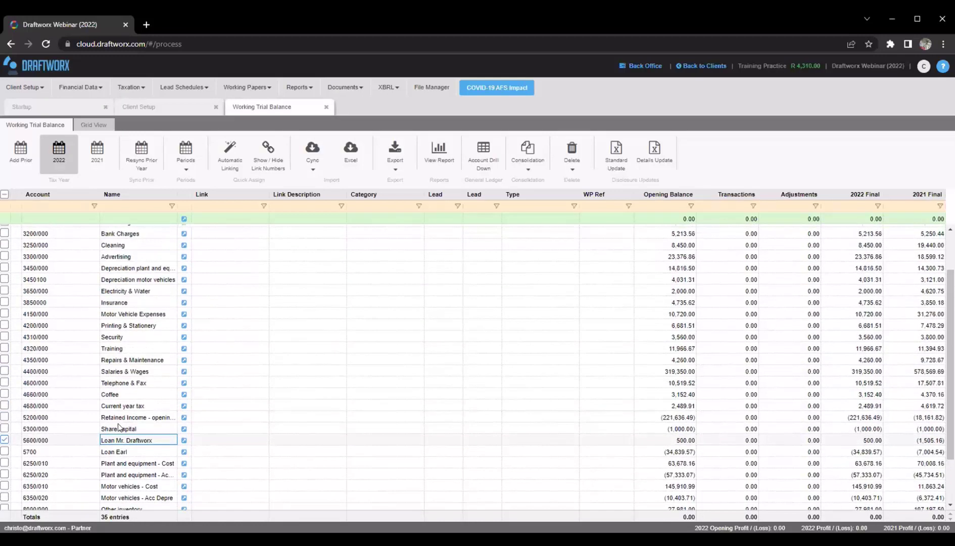
{"action": "scroll", "coordinate": [134, 404], "scroll_direction": "up", "scroll_amount": 2}
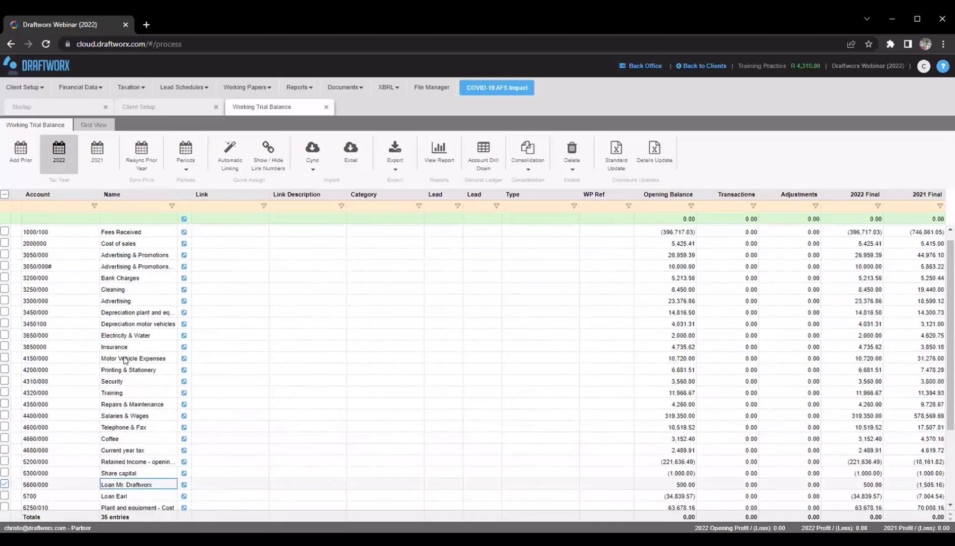
{"action": "left_click", "coordinate": [132, 345]}
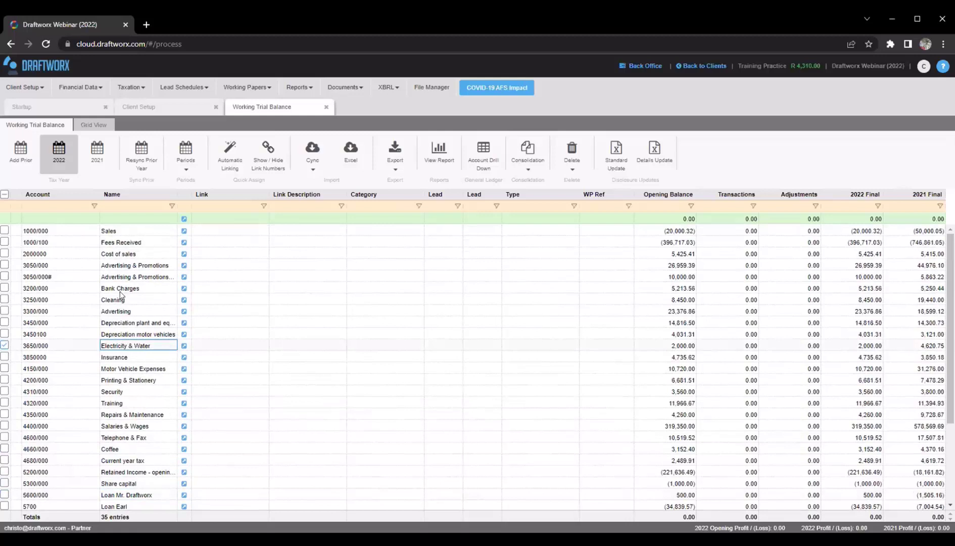
{"action": "left_click", "coordinate": [122, 236]}
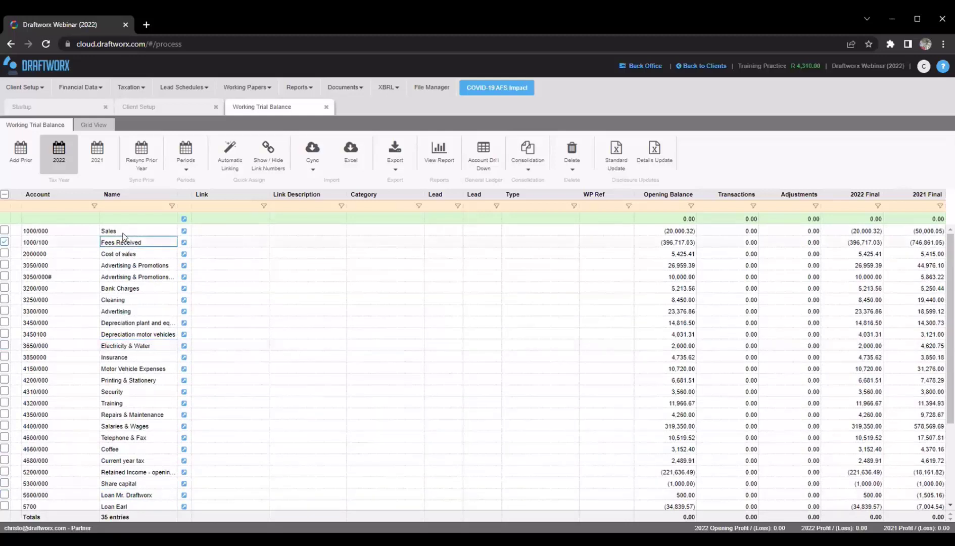
{"action": "left_click", "coordinate": [123, 235]}
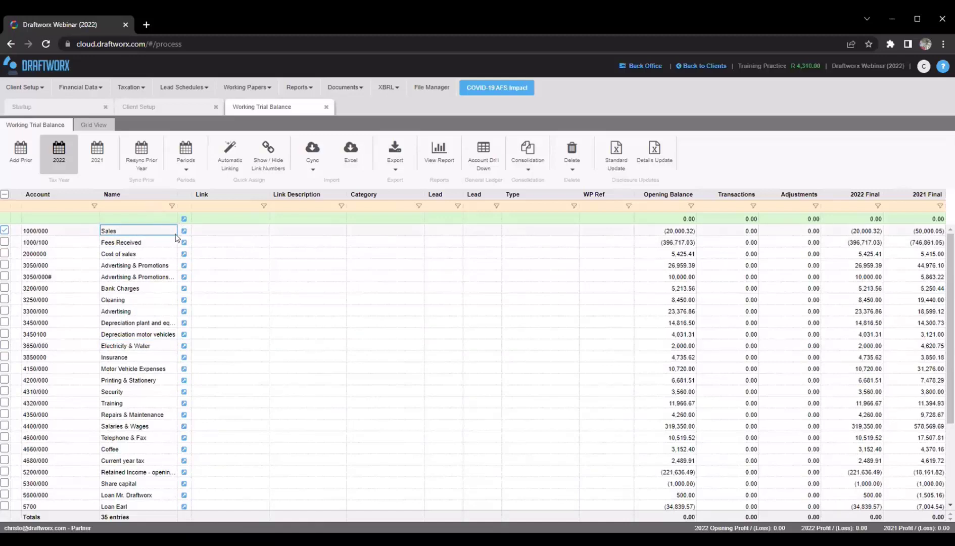
{"action": "left_click", "coordinate": [777, 151]}
Show the link numbers beside the trial balance and browse the accounts and the available links
{"action": "left_click", "coordinate": [265, 152]}
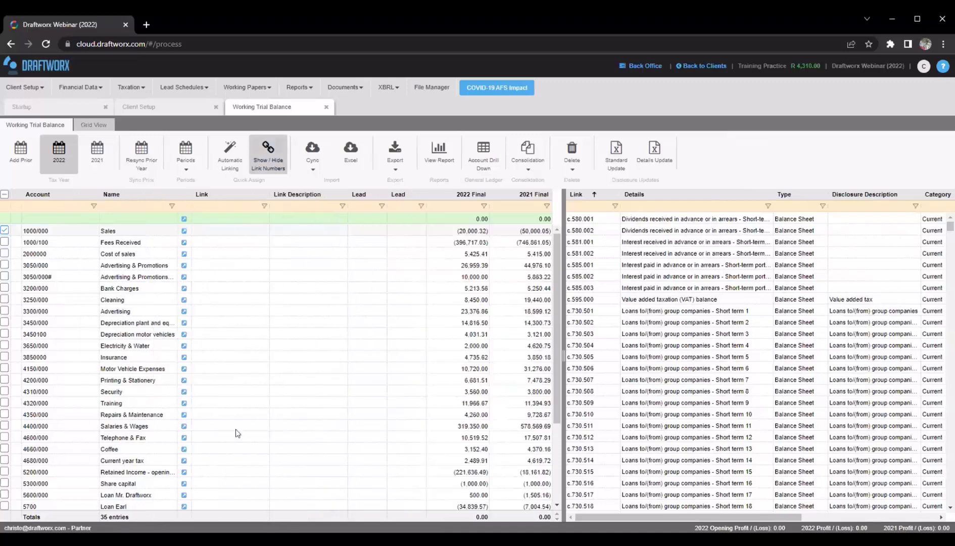
{"action": "scroll", "coordinate": [90, 276], "scroll_direction": "down", "scroll_amount": 1}
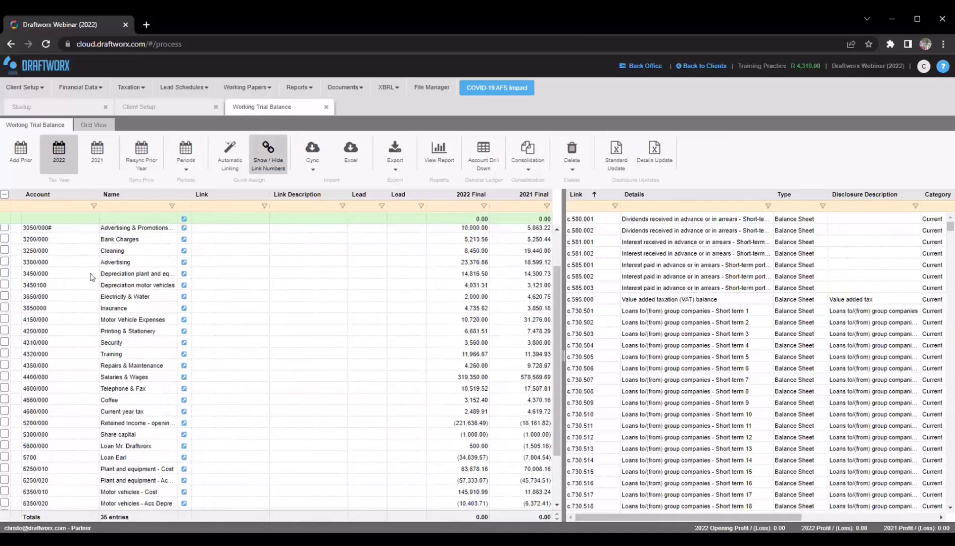
{"action": "scroll", "coordinate": [91, 277], "scroll_direction": "down", "scroll_amount": 2}
{"action": "scroll", "coordinate": [91, 276], "scroll_direction": "up", "scroll_amount": 3}
{"action": "scroll", "coordinate": [765, 342], "scroll_direction": "down", "scroll_amount": 5}
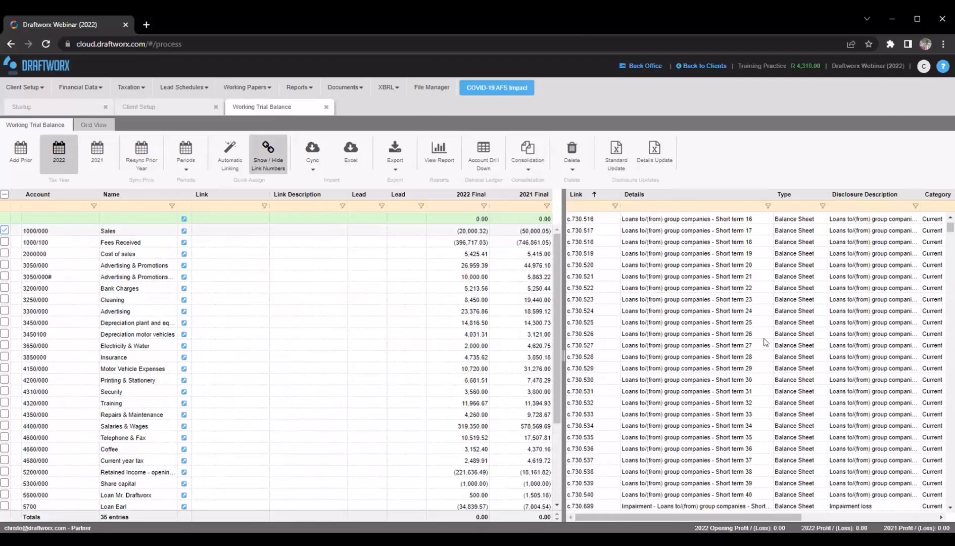
Widen the link list by moving the divider between it and the trial balance, and deselect the Sales account
{"action": "scroll", "coordinate": [765, 342], "scroll_direction": "up", "scroll_amount": 5}
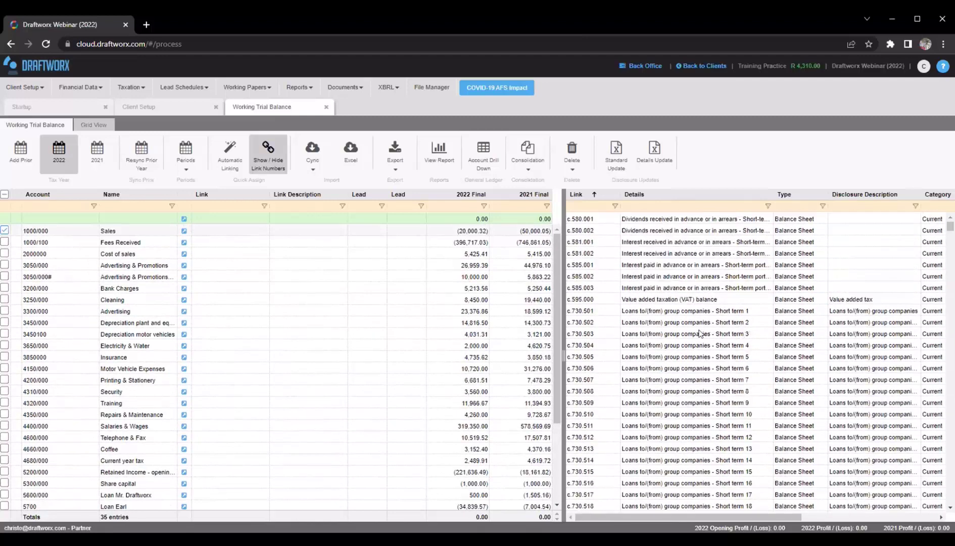
{"action": "left_click_drag", "start_coordinate": [562, 263], "coordinate": [530, 276]}
{"action": "left_click_drag", "start_coordinate": [579, 515], "coordinate": [731, 519]}
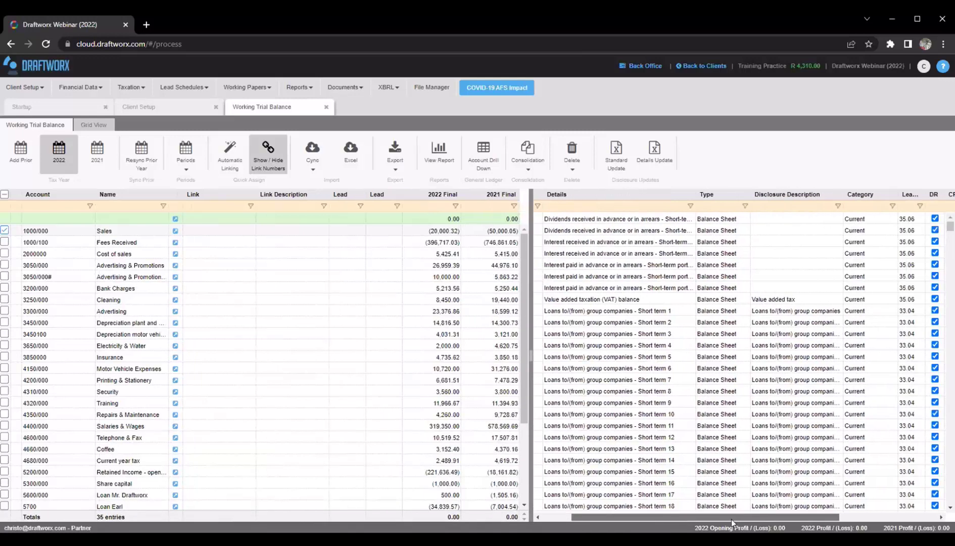
{"action": "left_click", "coordinate": [539, 517]}
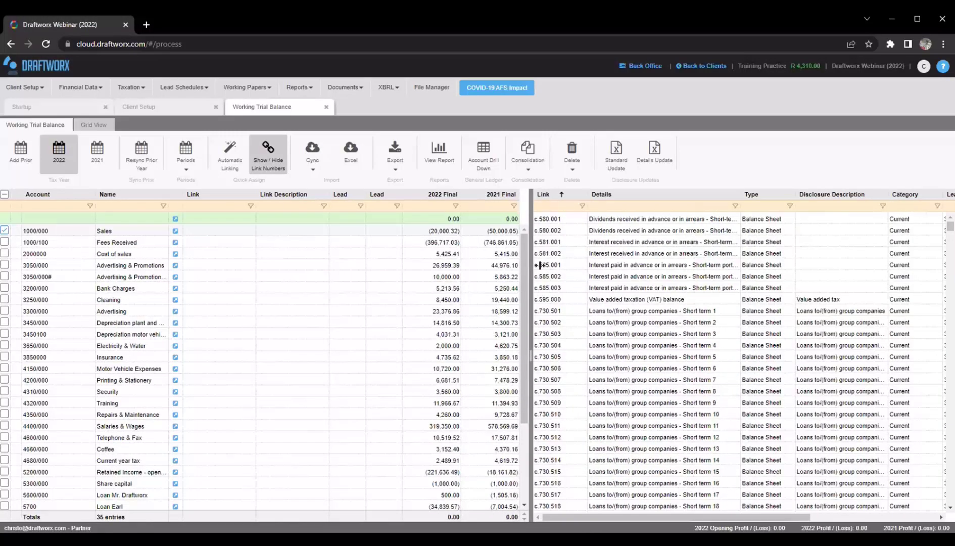
{"action": "left_click_drag", "start_coordinate": [541, 265], "coordinate": [546, 267]}
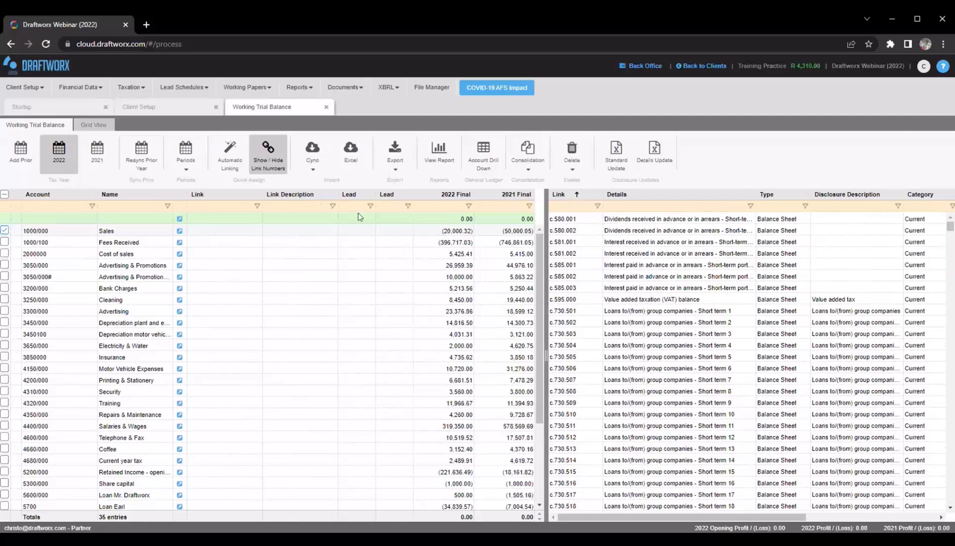
{"action": "left_click", "coordinate": [4, 231]}
Examine the link number, details, type and disclosure description of the first links, including the value added taxation balance
{"action": "left_click", "coordinate": [653, 299]}
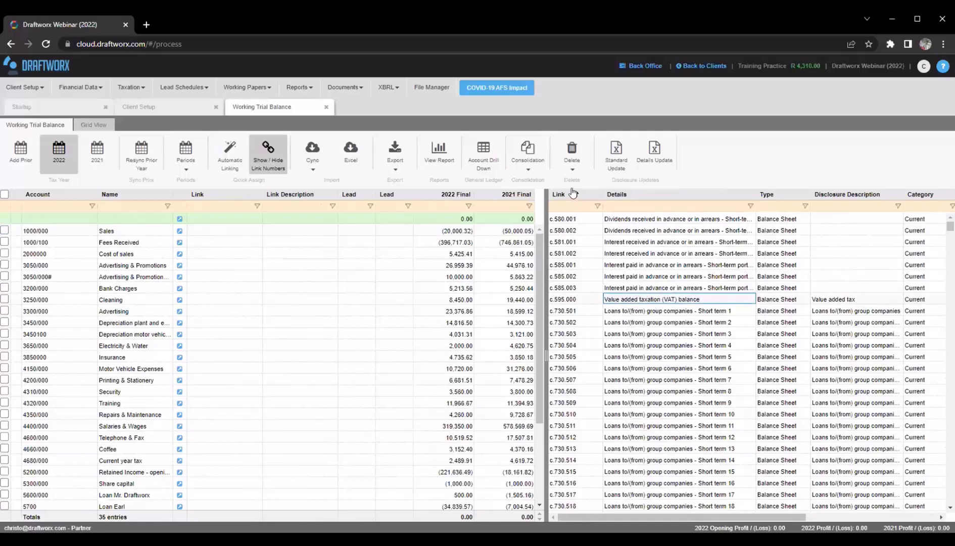
{"action": "left_click", "coordinate": [566, 243]}
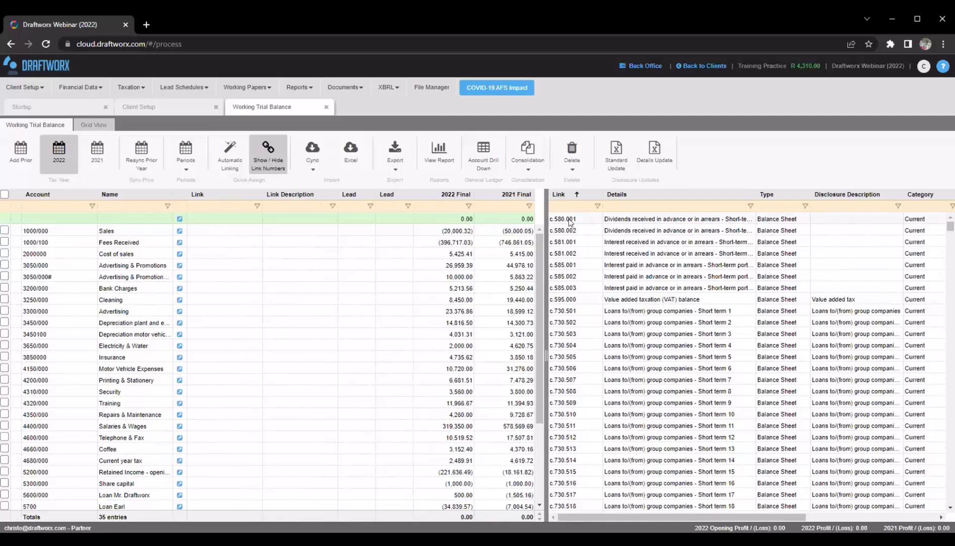
{"action": "left_click", "coordinate": [616, 222]}
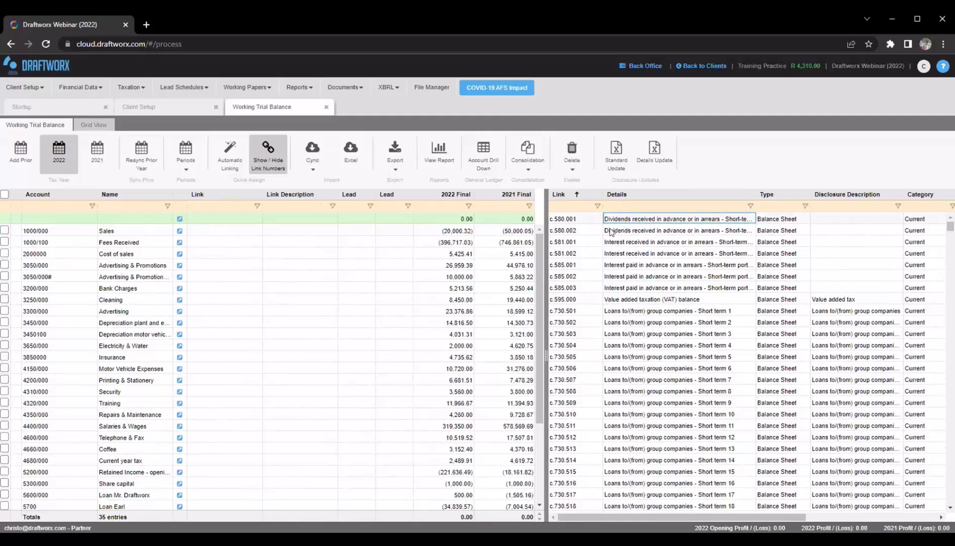
{"action": "left_click", "coordinate": [621, 302]}
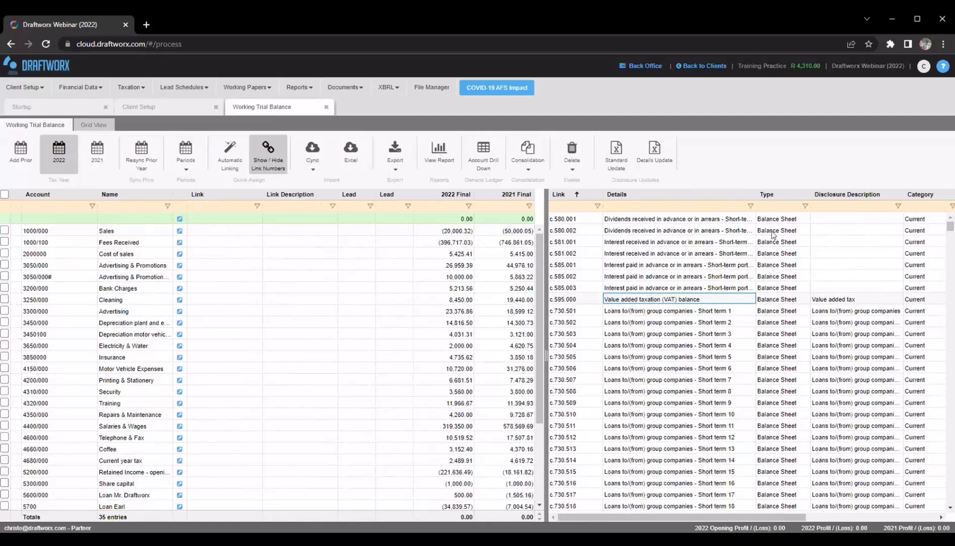
{"action": "left_click", "coordinate": [777, 299]}
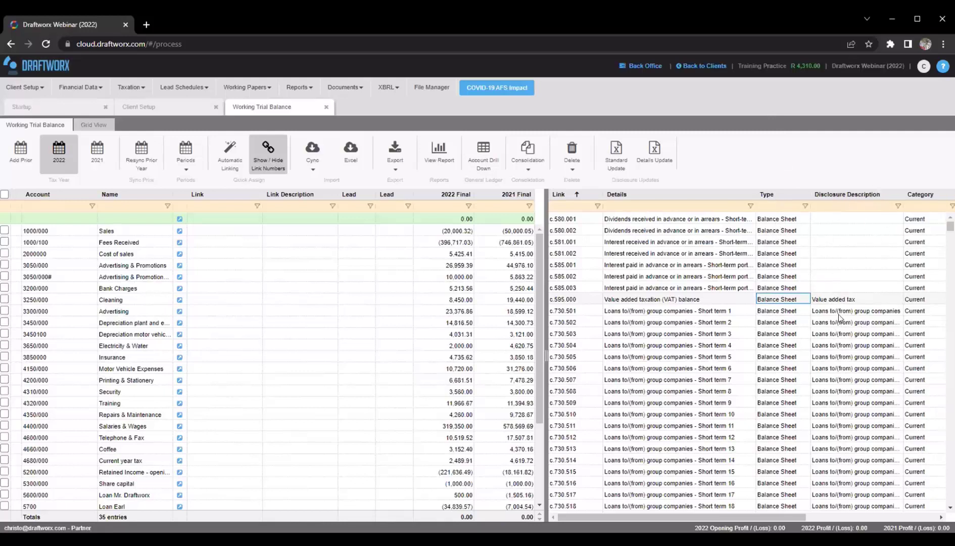
{"action": "left_click", "coordinate": [841, 301]}
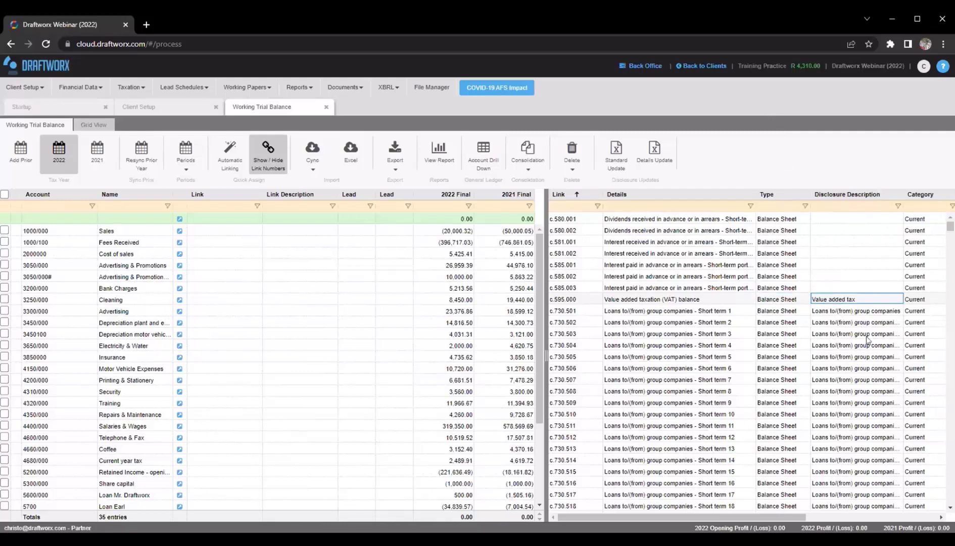
Examine the Category column through the link list, from current items and expenses to non-current assets and liabilities
{"action": "left_click", "coordinate": [916, 220]}
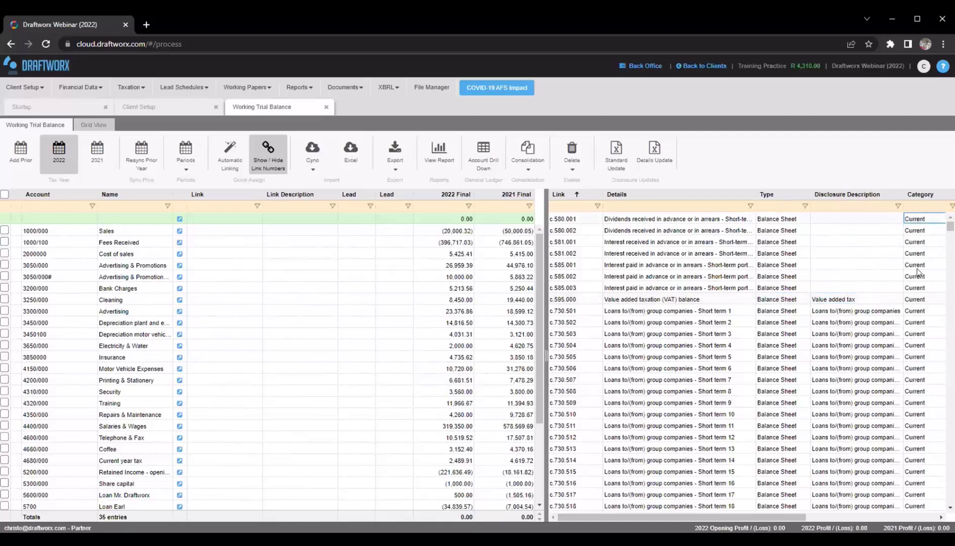
{"action": "scroll", "coordinate": [915, 243], "scroll_direction": "down", "scroll_amount": 1}
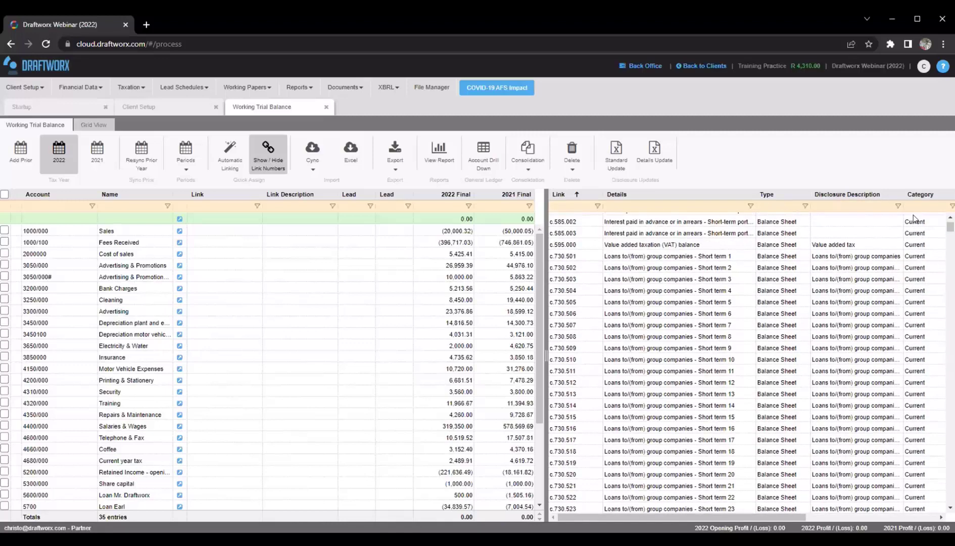
{"action": "scroll", "coordinate": [916, 261], "scroll_direction": "down", "scroll_amount": 15}
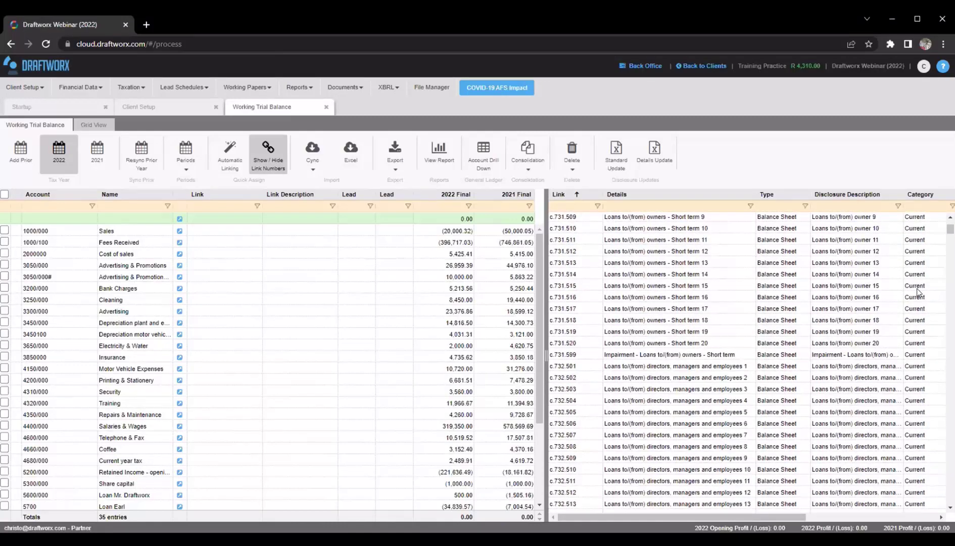
{"action": "scroll", "coordinate": [918, 299], "scroll_direction": "down", "scroll_amount": 1}
{"action": "left_click", "coordinate": [918, 303]}
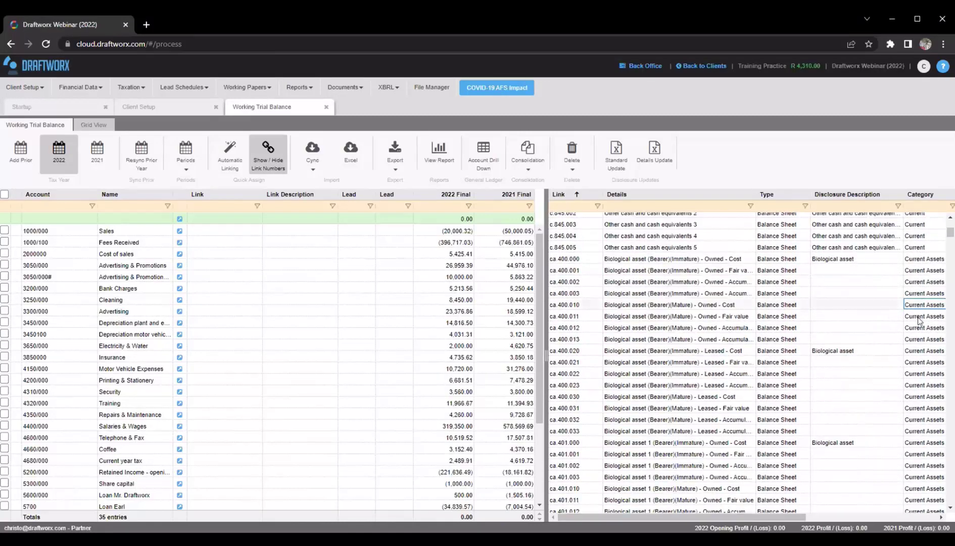
{"action": "scroll", "coordinate": [918, 321], "scroll_direction": "down", "scroll_amount": 20}
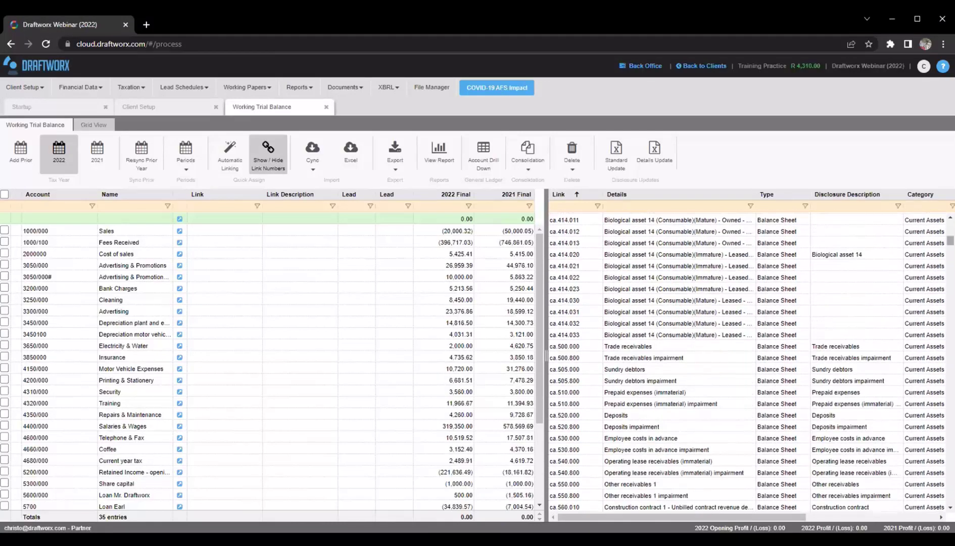
{"action": "scroll", "coordinate": [916, 273], "scroll_direction": "down", "scroll_amount": 20}
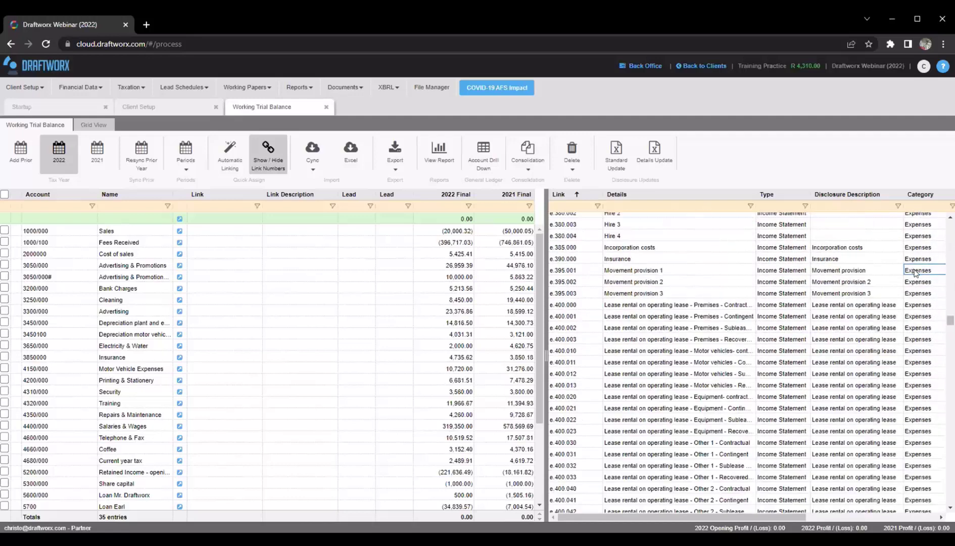
{"action": "scroll", "coordinate": [915, 380], "scroll_direction": "down", "scroll_amount": 20}
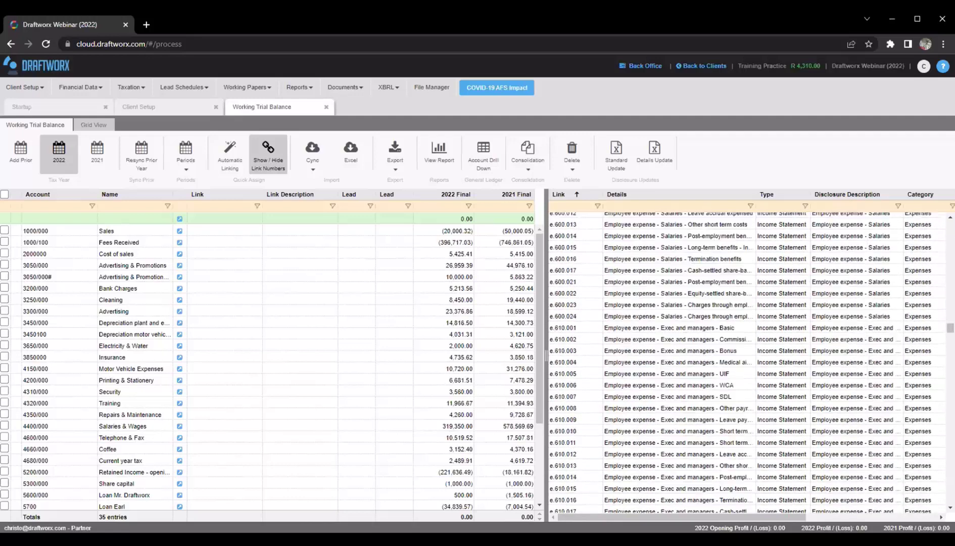
{"action": "scroll", "coordinate": [920, 323], "scroll_direction": "down", "scroll_amount": 15}
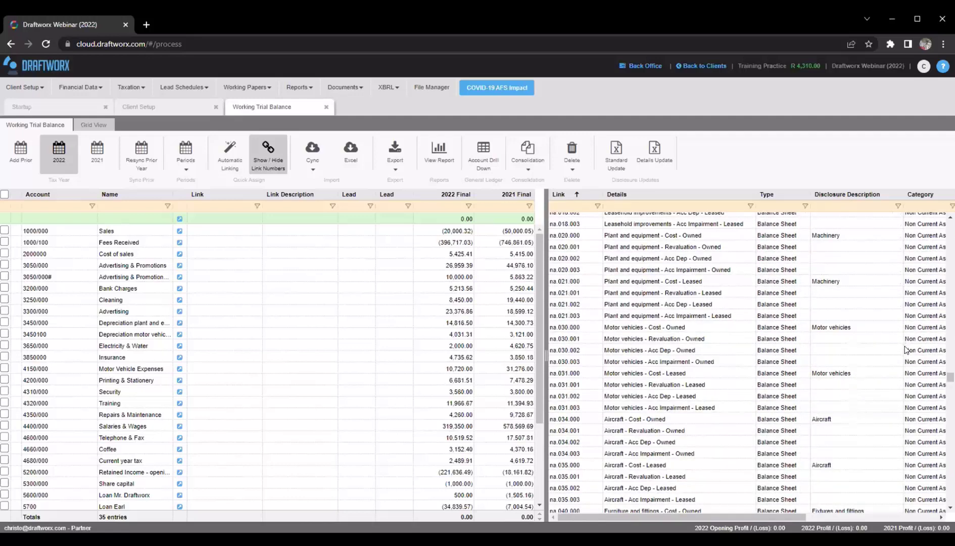
{"action": "left_click", "coordinate": [920, 318]}
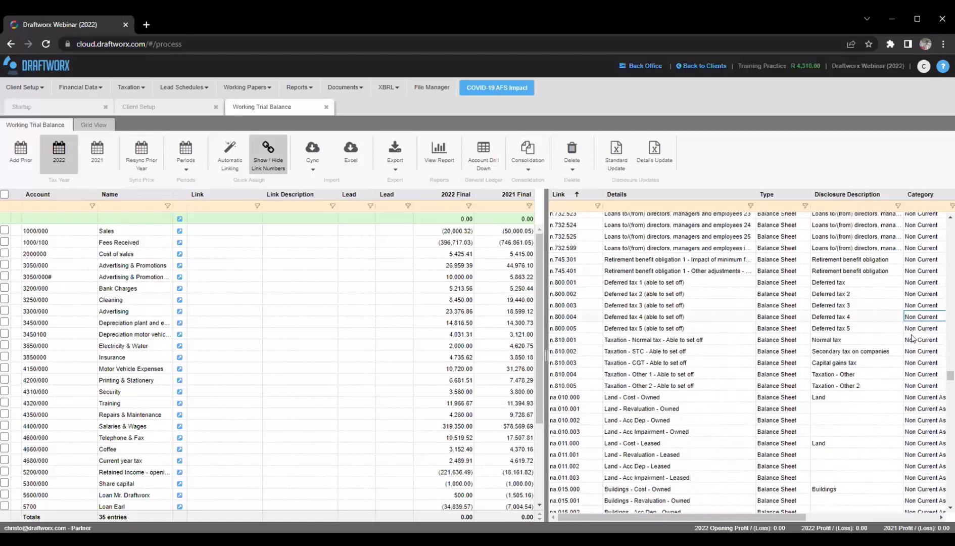
{"action": "scroll", "coordinate": [872, 385], "scroll_direction": "down", "scroll_amount": 2}
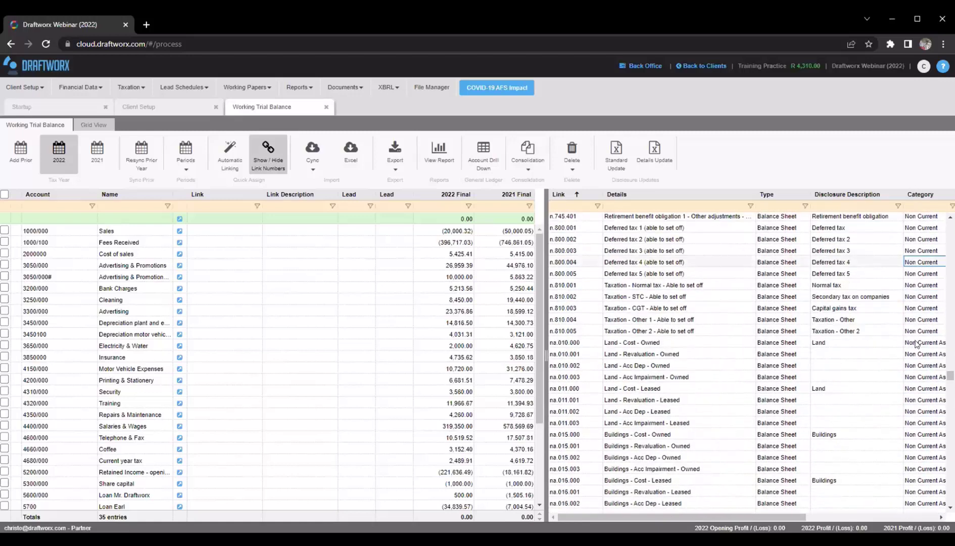
{"action": "left_click", "coordinate": [915, 344]}
{"action": "scroll", "coordinate": [920, 358], "scroll_direction": "down", "scroll_amount": 20}
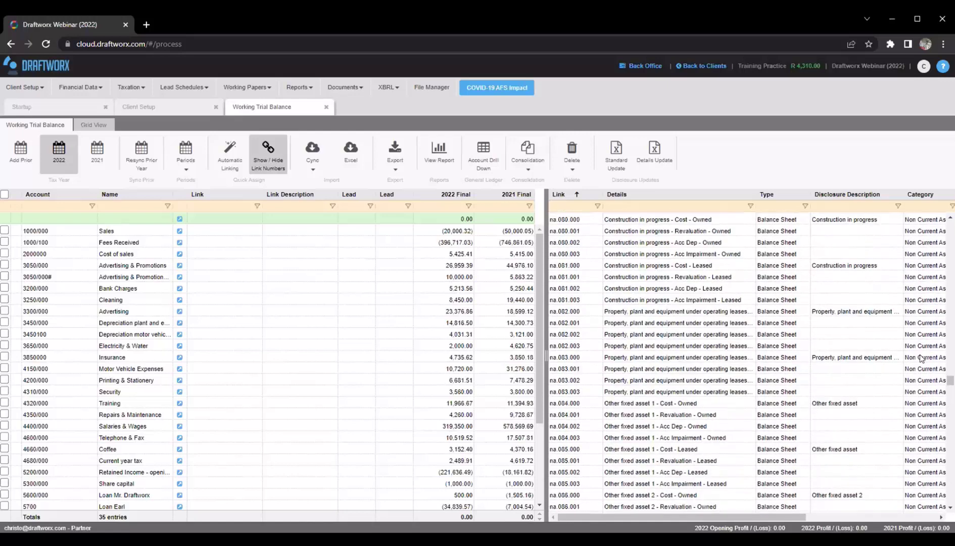
{"action": "scroll", "coordinate": [935, 384], "scroll_direction": "down", "scroll_amount": 12}
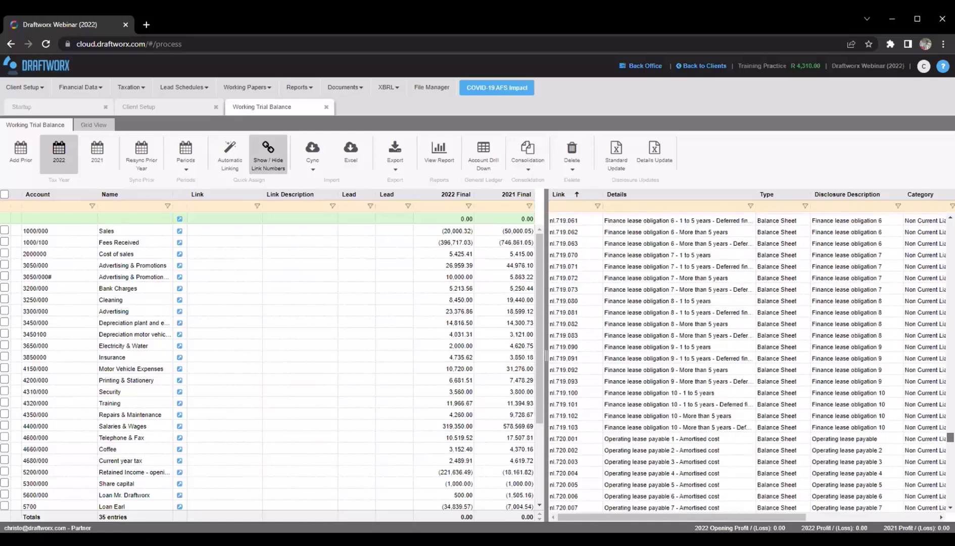
{"action": "left_click", "coordinate": [925, 323]}
{"action": "scroll", "coordinate": [925, 283], "scroll_direction": "down", "scroll_amount": 10}
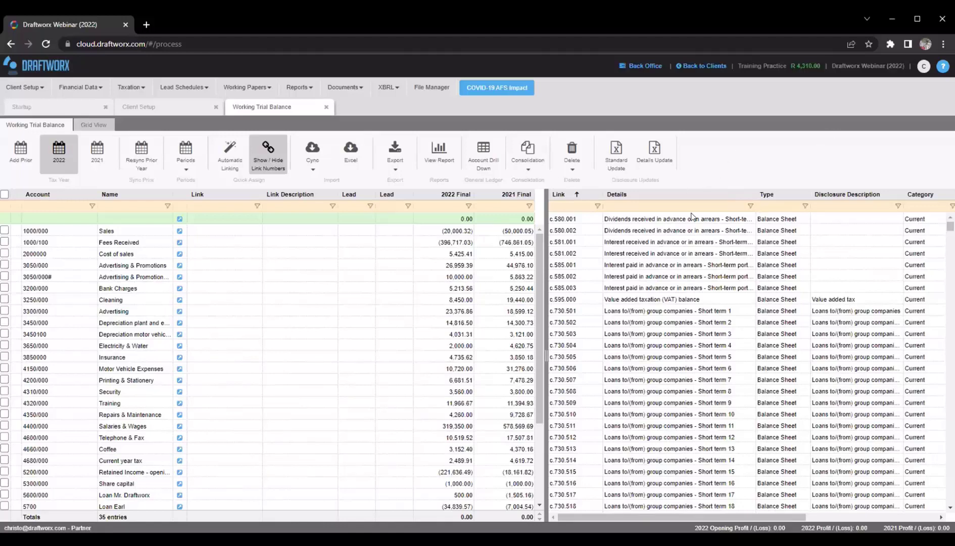
Browse the link list's details across the balance sheet and income statement links, and return to its start
{"action": "scroll", "coordinate": [798, 270], "scroll_direction": "down", "scroll_amount": 8}
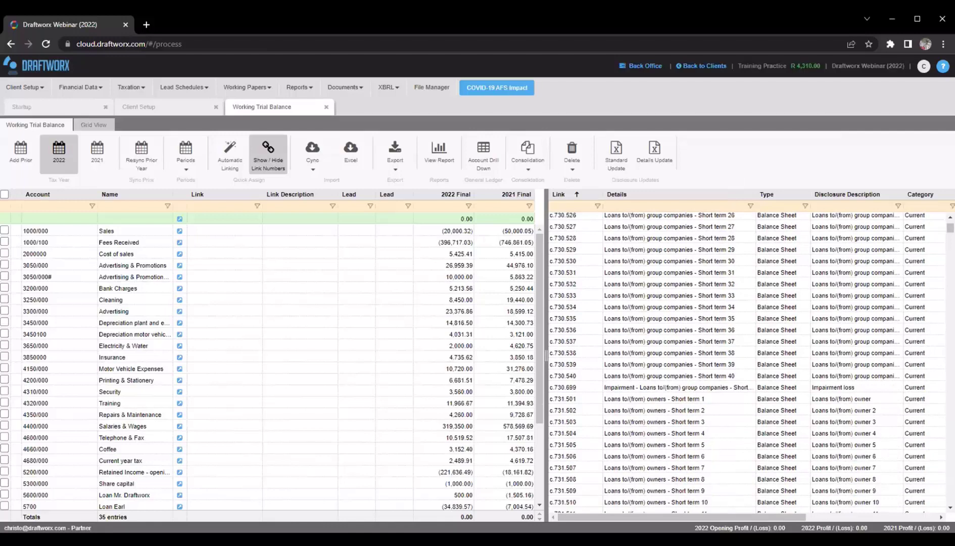
{"action": "left_click_drag", "start_coordinate": [950, 228], "coordinate": [951, 300]}
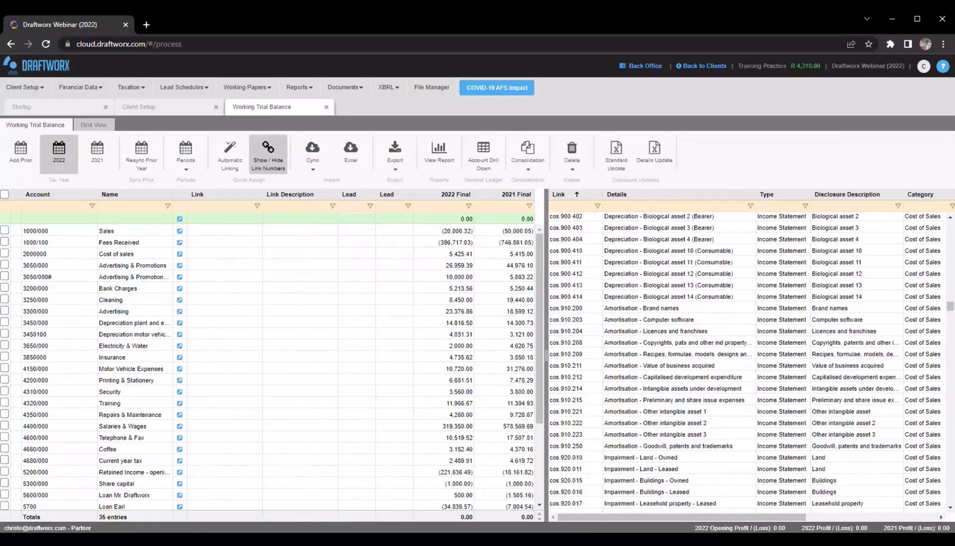
{"action": "scroll", "coordinate": [811, 385], "scroll_direction": "down", "scroll_amount": 1}
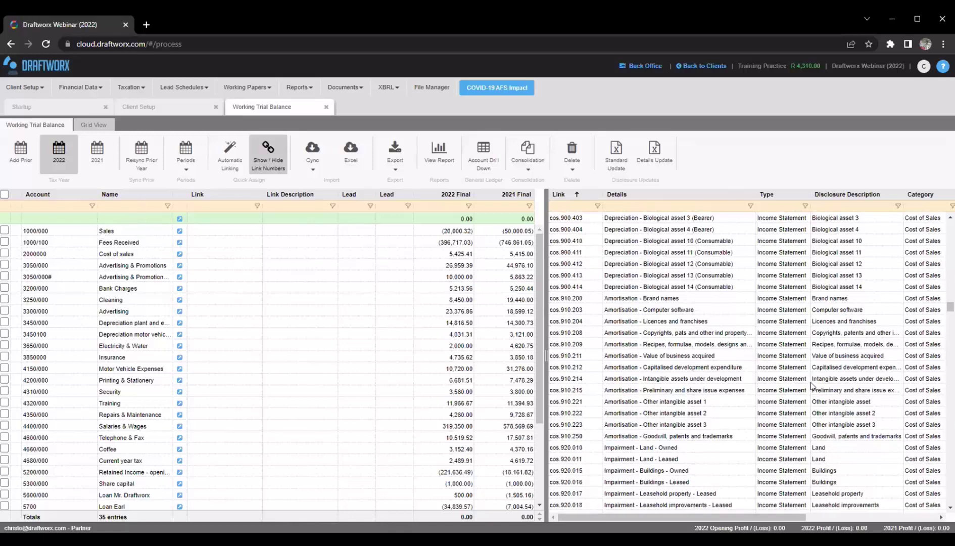
{"action": "scroll", "coordinate": [811, 385], "scroll_direction": "down", "scroll_amount": 5}
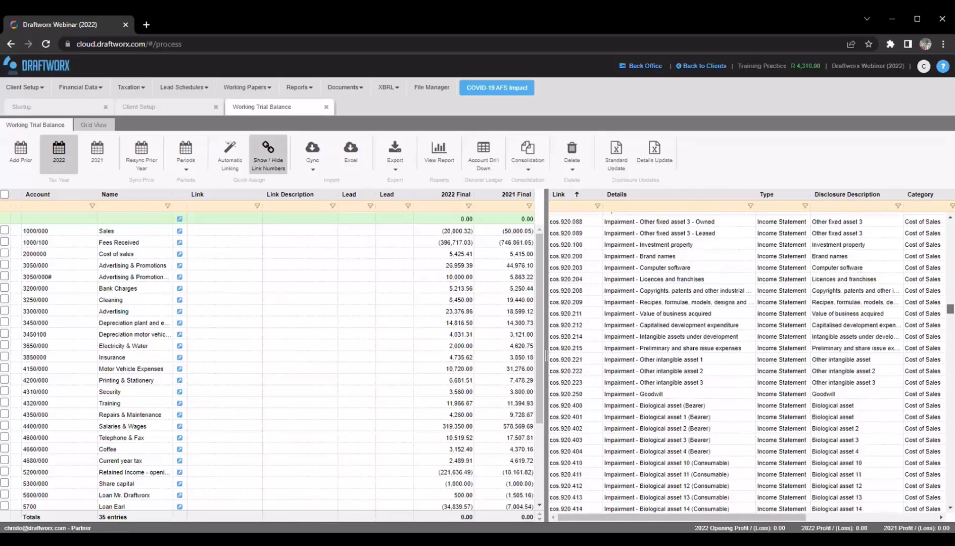
{"action": "scroll", "coordinate": [810, 385], "scroll_direction": "down", "scroll_amount": 12}
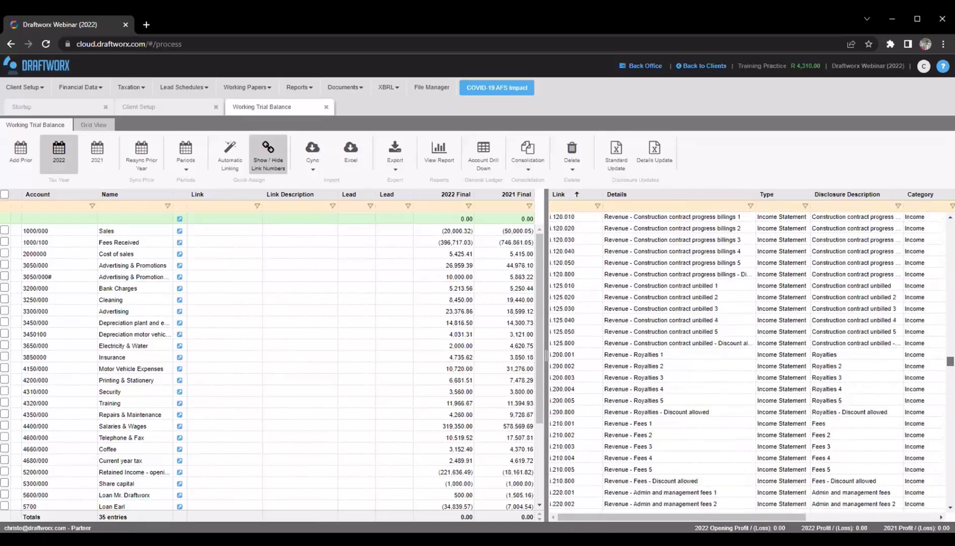
{"action": "scroll", "coordinate": [748, 362], "scroll_direction": "down", "scroll_amount": 6}
{"action": "scroll", "coordinate": [748, 361], "scroll_direction": "up", "scroll_amount": 15}
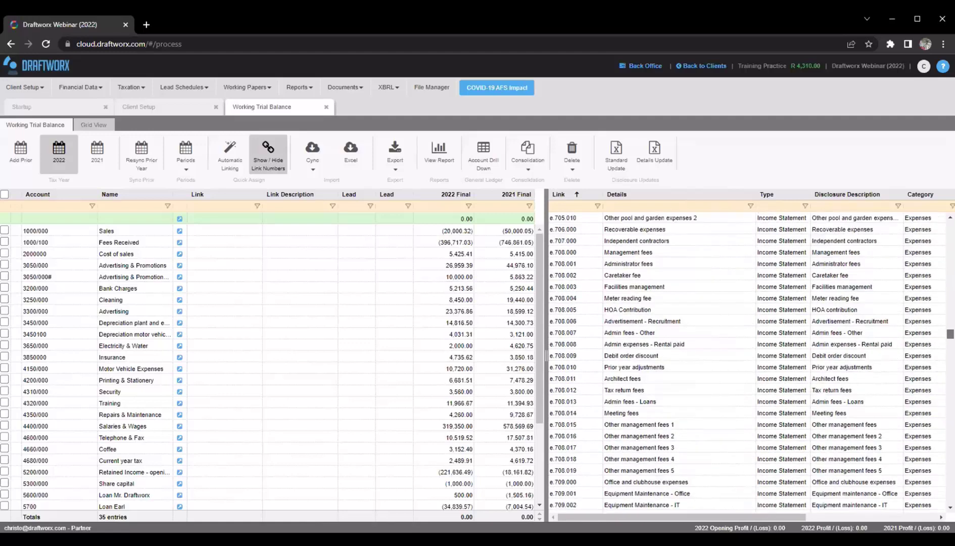
{"action": "scroll", "coordinate": [748, 361], "scroll_direction": "up", "scroll_amount": 10}
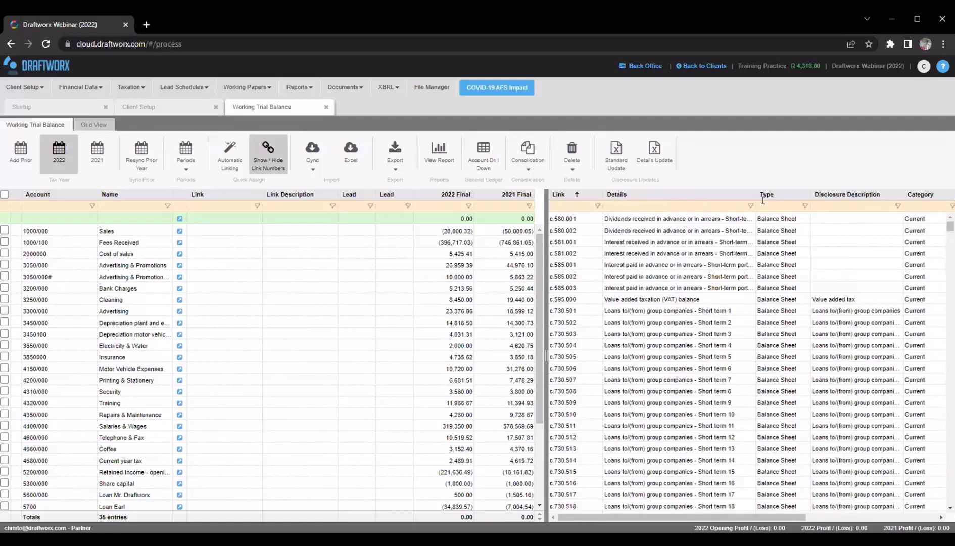
Filter the link list's Details column by "sales" and look through the matching links
{"action": "left_click", "coordinate": [800, 207]}
{"action": "left_click", "coordinate": [627, 205]}
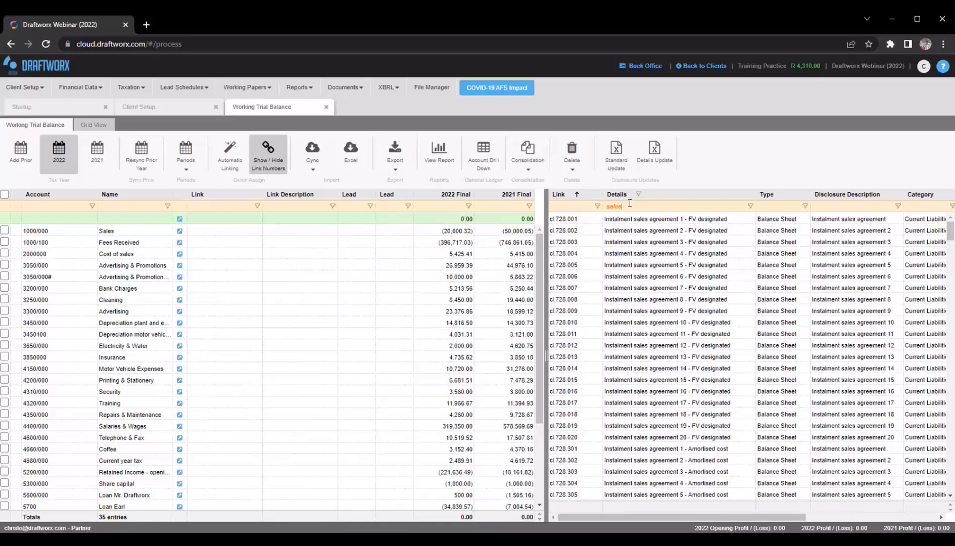
{"action": "left_click", "coordinate": [641, 219]}
{"action": "left_click", "coordinate": [629, 240]}
{"action": "scroll", "coordinate": [630, 258], "scroll_direction": "down", "scroll_amount": 10}
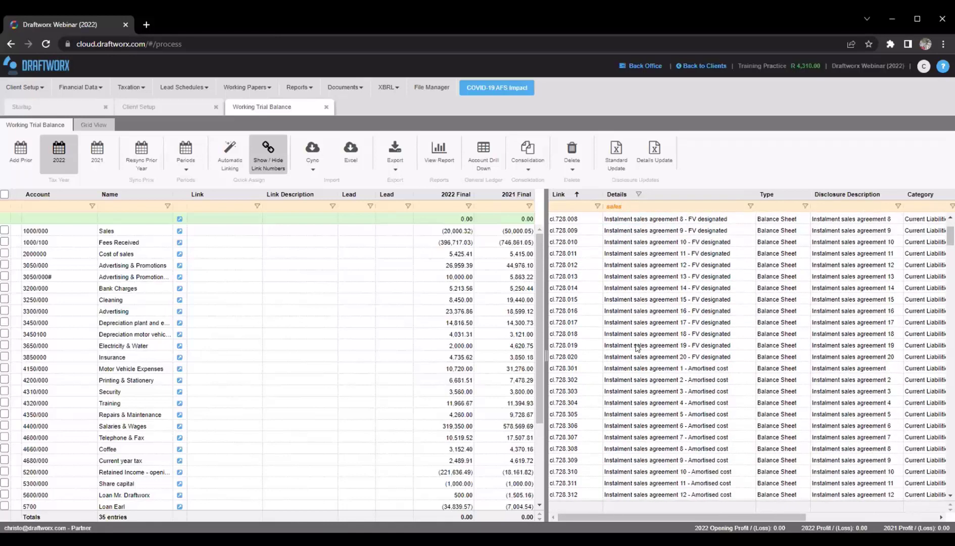
{"action": "scroll", "coordinate": [633, 329], "scroll_direction": "down", "scroll_amount": 10}
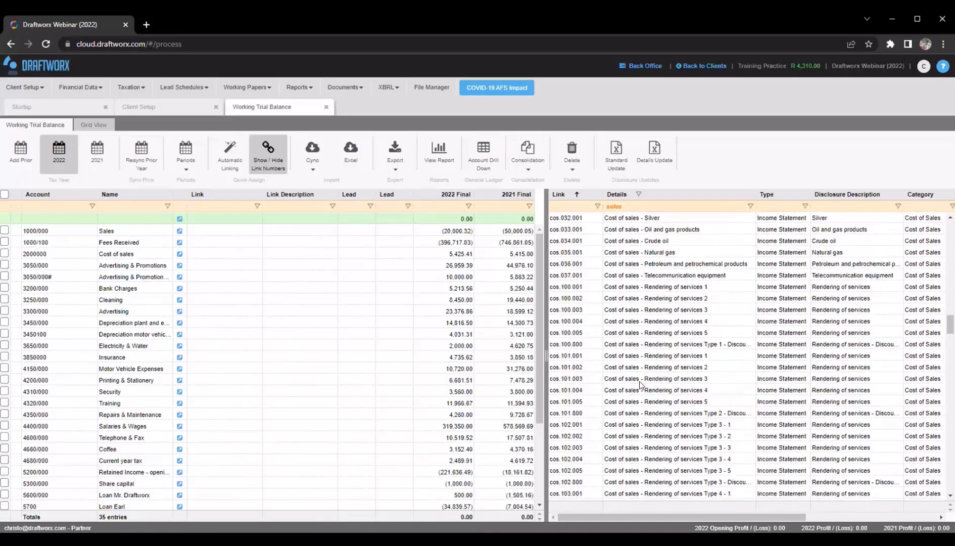
{"action": "left_click", "coordinate": [638, 408]}
{"action": "scroll", "coordinate": [638, 384], "scroll_direction": "up", "scroll_amount": 20}
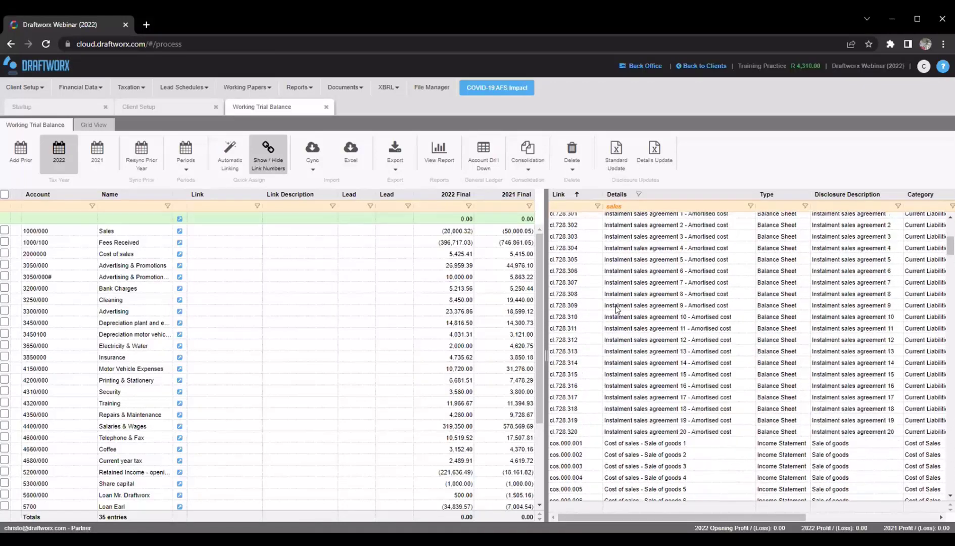
{"action": "left_click", "coordinate": [638, 310]}
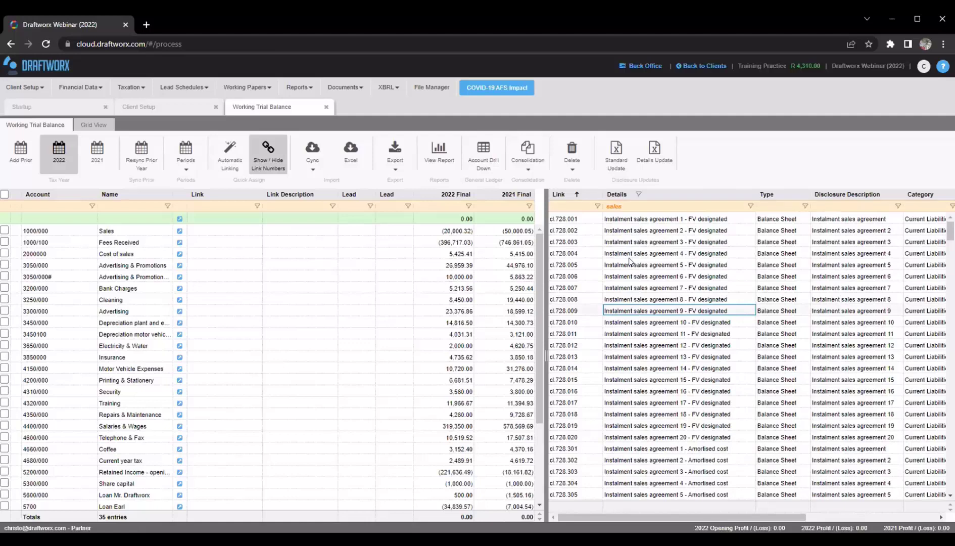
Filter the link list's Details column by "revenue" and examine the type and category of the first construction contract link
{"action": "double_click", "coordinate": [619, 206]}
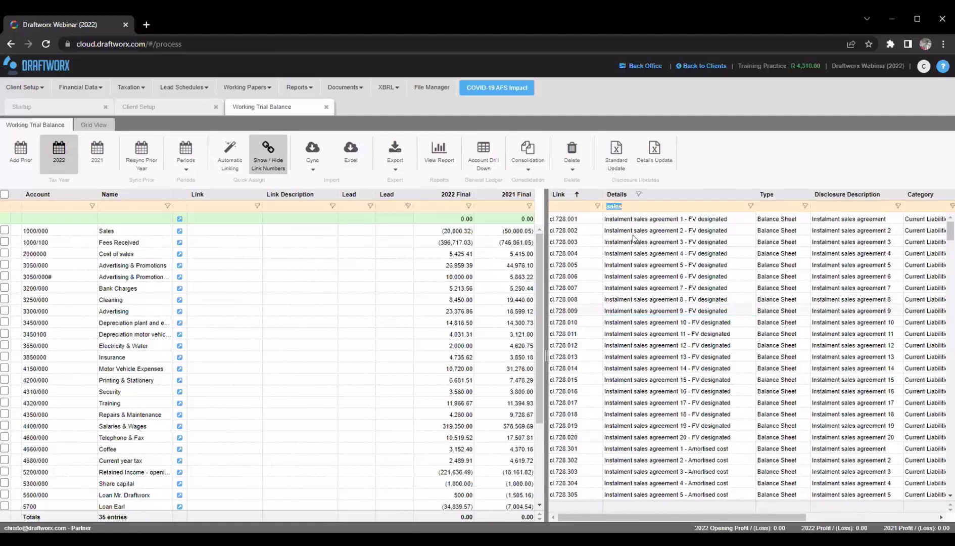
{"action": "type", "text": "revenue"}
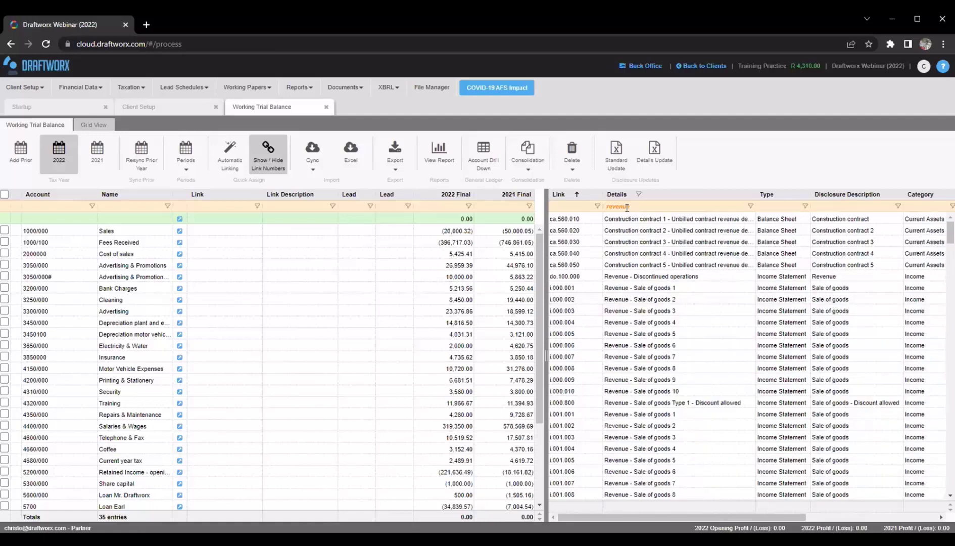
{"action": "left_click", "coordinate": [640, 219]}
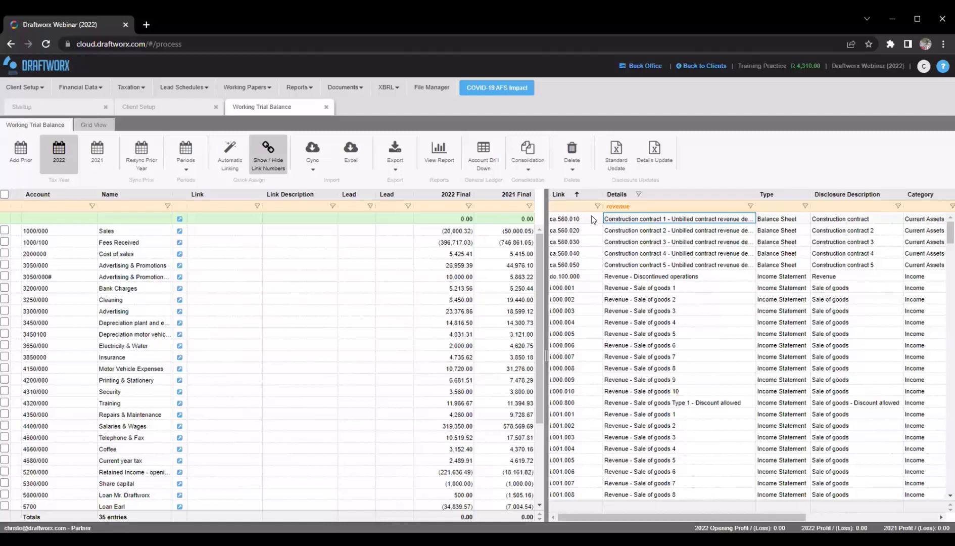
{"action": "left_click", "coordinate": [780, 221]}
{"action": "left_click", "coordinate": [921, 221]}
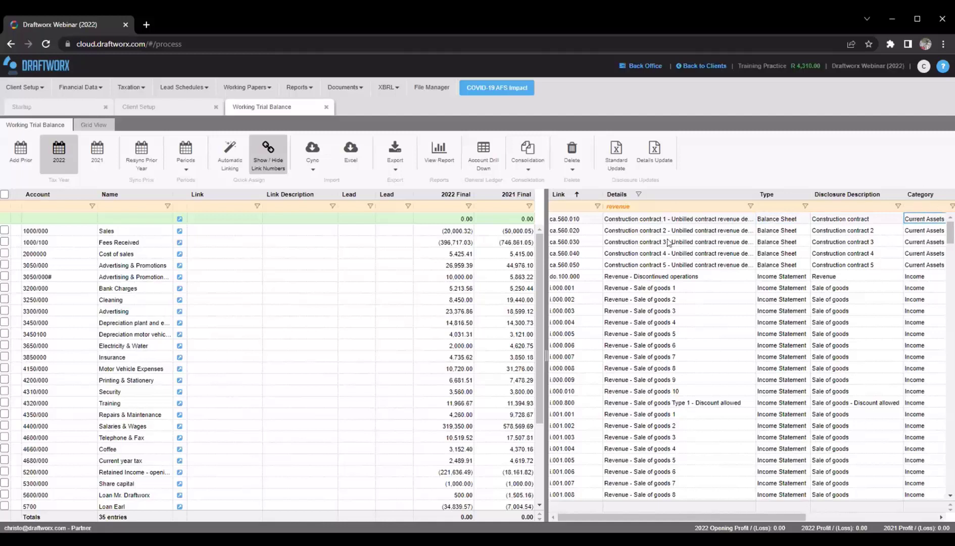
{"action": "left_click", "coordinate": [590, 221]}
Check the type and category of link i.000.001, Revenue - Sale of goods 1, and assign it to the Sales account
{"action": "left_click", "coordinate": [628, 241]}
{"action": "left_click", "coordinate": [628, 289]}
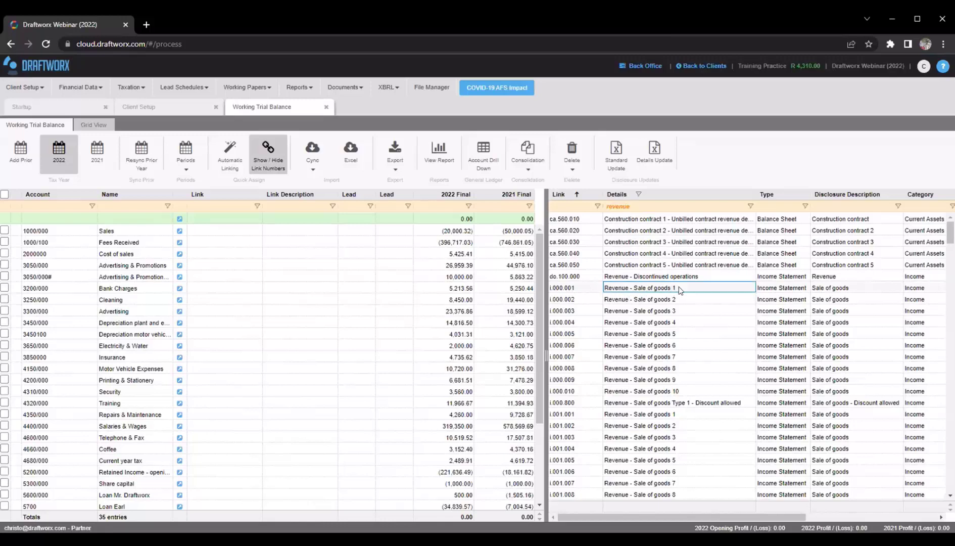
{"action": "left_click", "coordinate": [784, 287]}
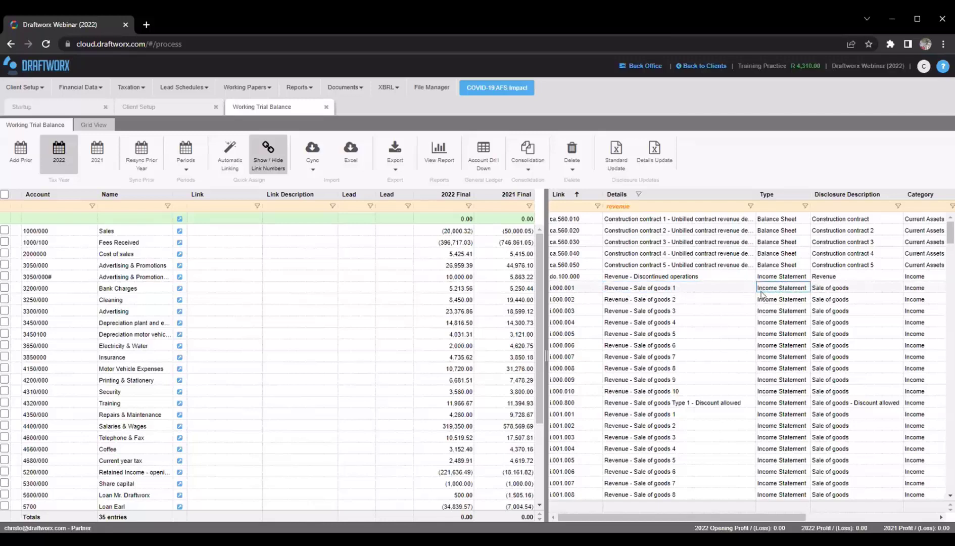
{"action": "left_click", "coordinate": [914, 288]}
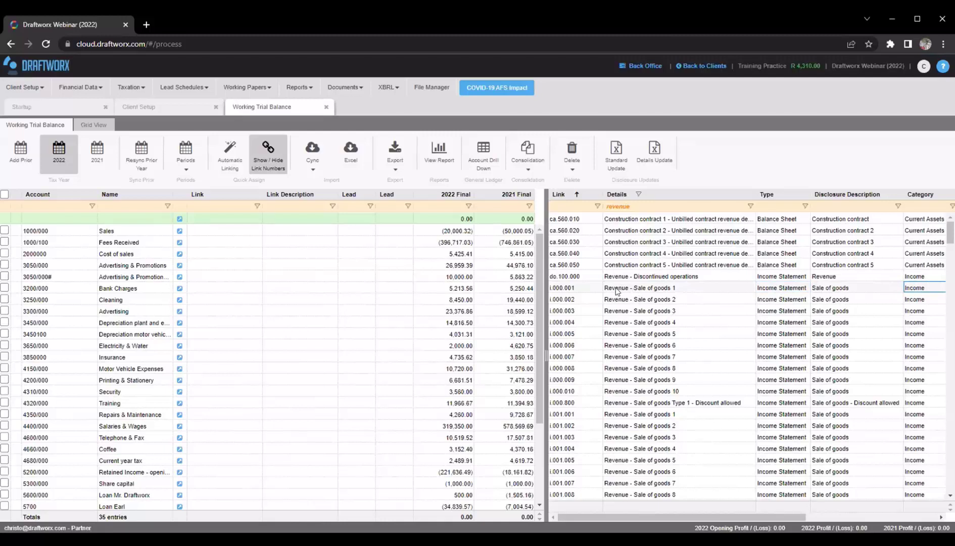
{"action": "left_click", "coordinate": [649, 290]}
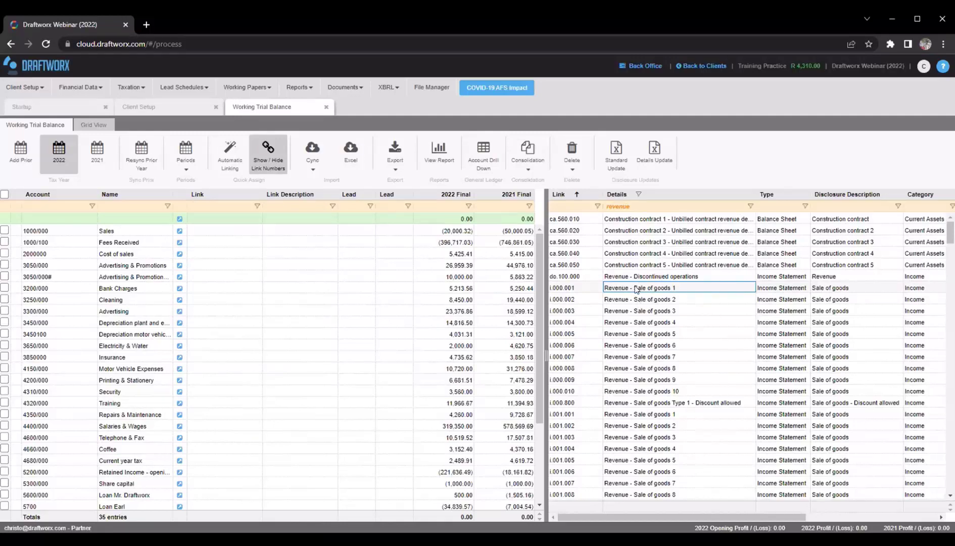
{"action": "double_click", "coordinate": [637, 289]}
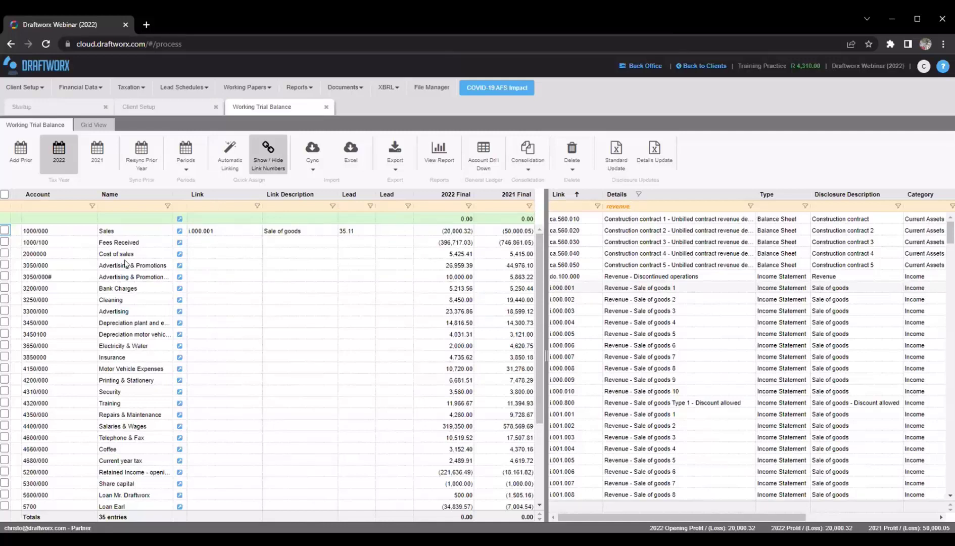
Filter the link list's Details column by "fees" and look through the matching links down to Revenue - Fees 1
{"action": "double_click", "coordinate": [609, 206]}
{"action": "key", "text": "BackSpace"}
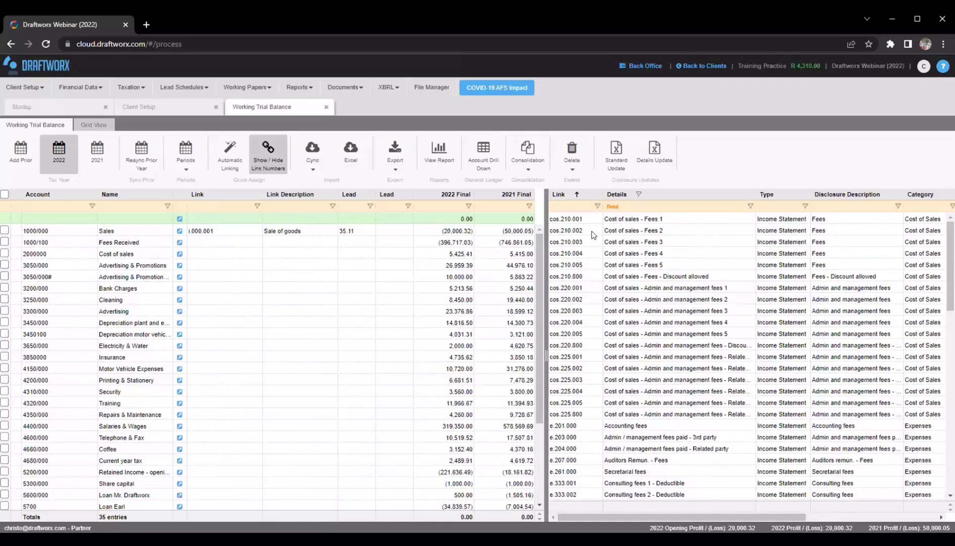
{"action": "left_click", "coordinate": [626, 228]}
{"action": "scroll", "coordinate": [627, 303], "scroll_direction": "down", "scroll_amount": 3}
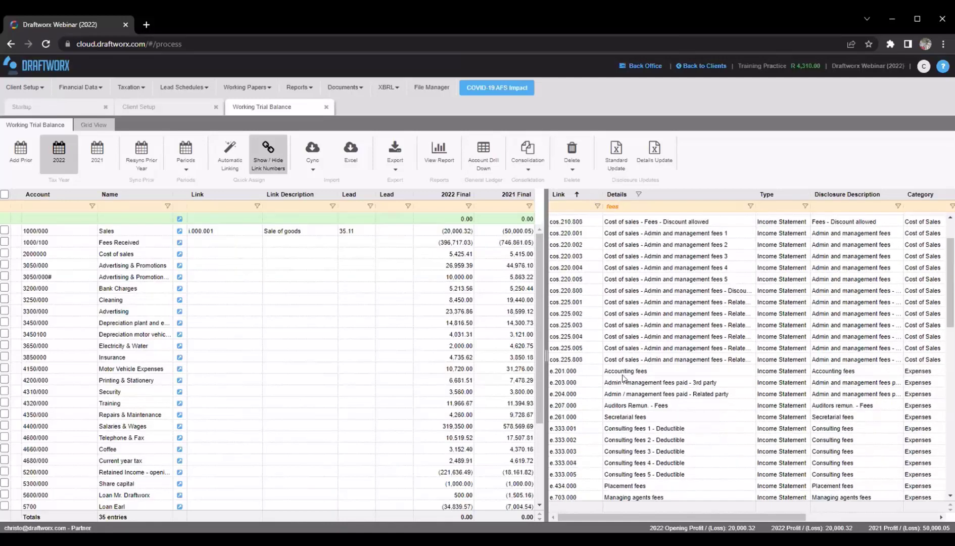
{"action": "left_click", "coordinate": [621, 373]}
{"action": "scroll", "coordinate": [620, 373], "scroll_direction": "down", "scroll_amount": 3}
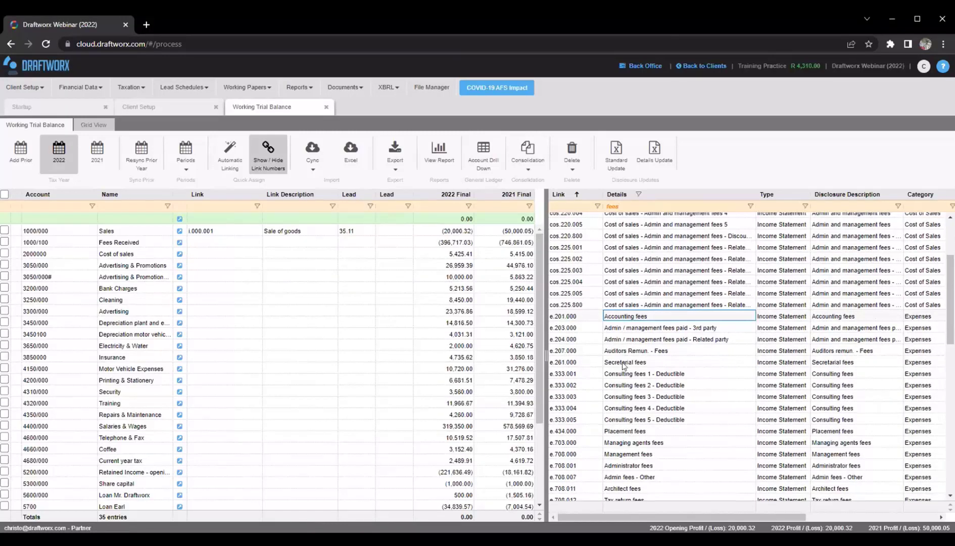
{"action": "left_click", "coordinate": [627, 365]}
{"action": "scroll", "coordinate": [627, 368], "scroll_direction": "down", "scroll_amount": 3}
{"action": "scroll", "coordinate": [624, 374], "scroll_direction": "up", "scroll_amount": 8}
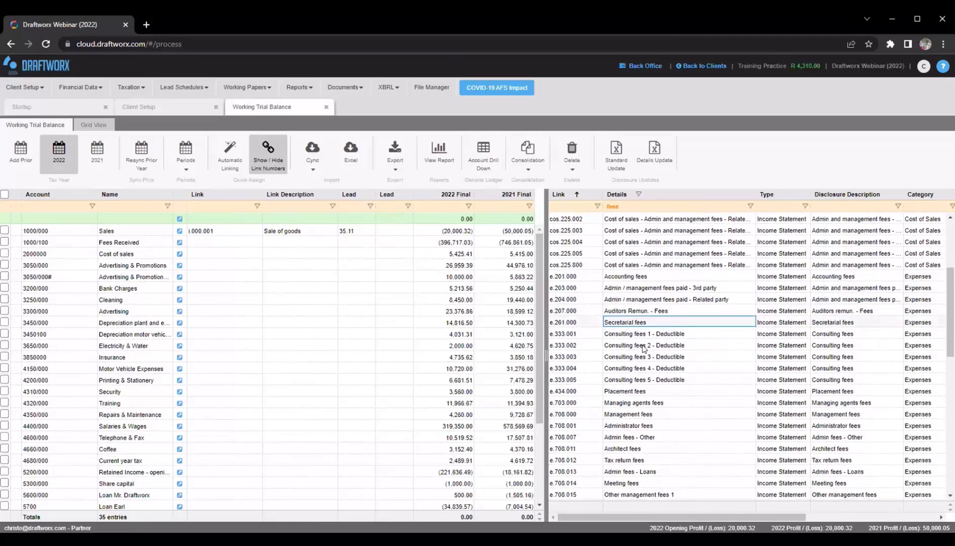
{"action": "scroll", "coordinate": [625, 374], "scroll_direction": "down", "scroll_amount": 2}
{"action": "scroll", "coordinate": [657, 364], "scroll_direction": "up", "scroll_amount": 1}
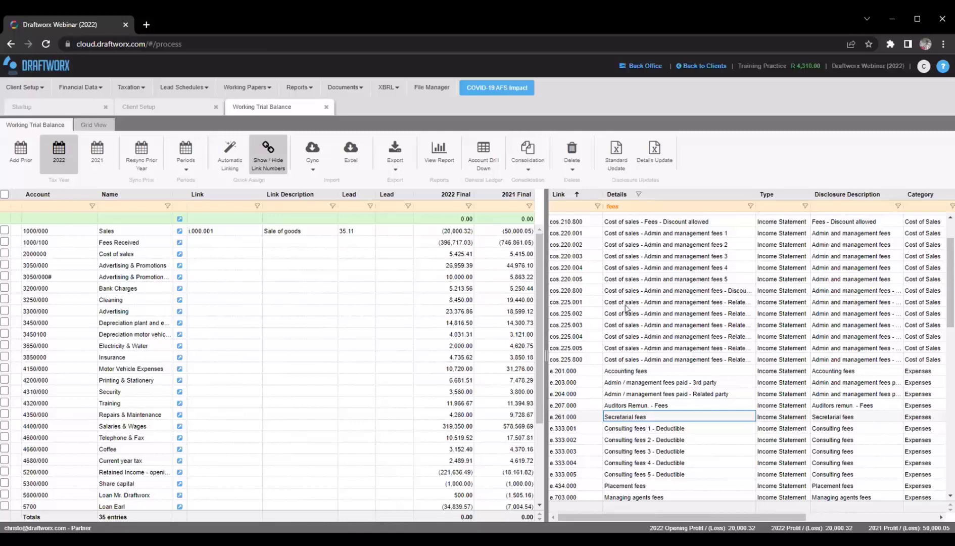
{"action": "scroll", "coordinate": [624, 303], "scroll_direction": "down", "scroll_amount": 10}
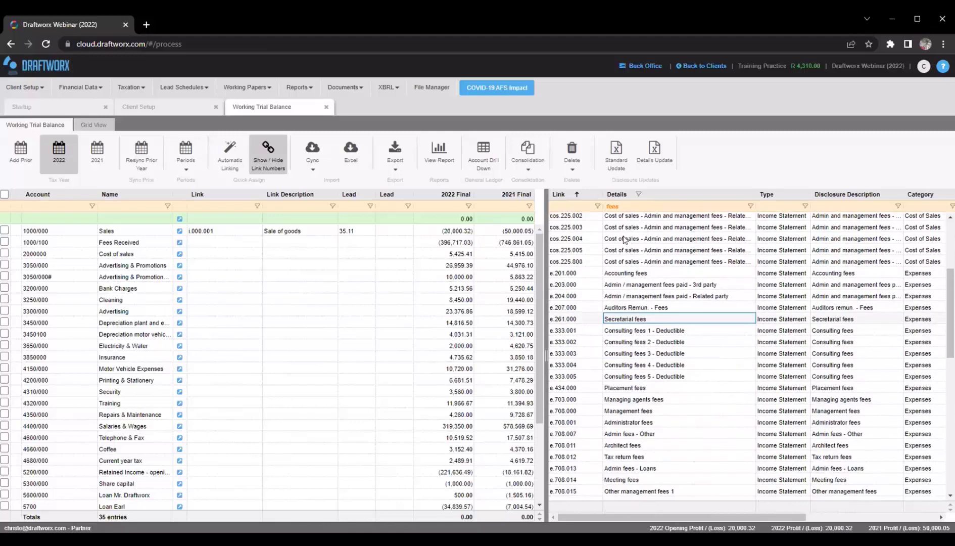
{"action": "left_click", "coordinate": [631, 374]}
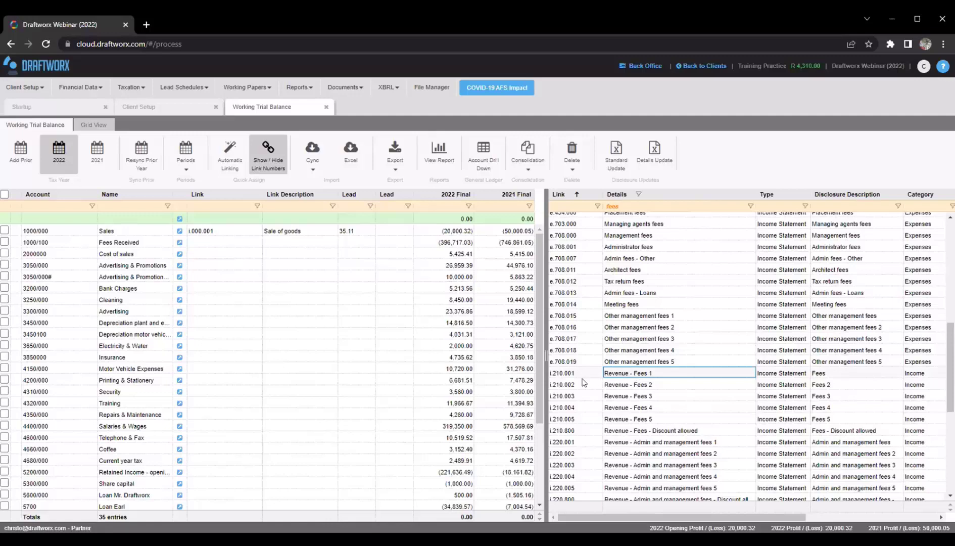
Compare the link number prefixes of the cost of sales fees and the expense fees, such as cos.210.001 and e.201.000
{"action": "scroll", "coordinate": [600, 387], "scroll_direction": "up", "scroll_amount": 3}
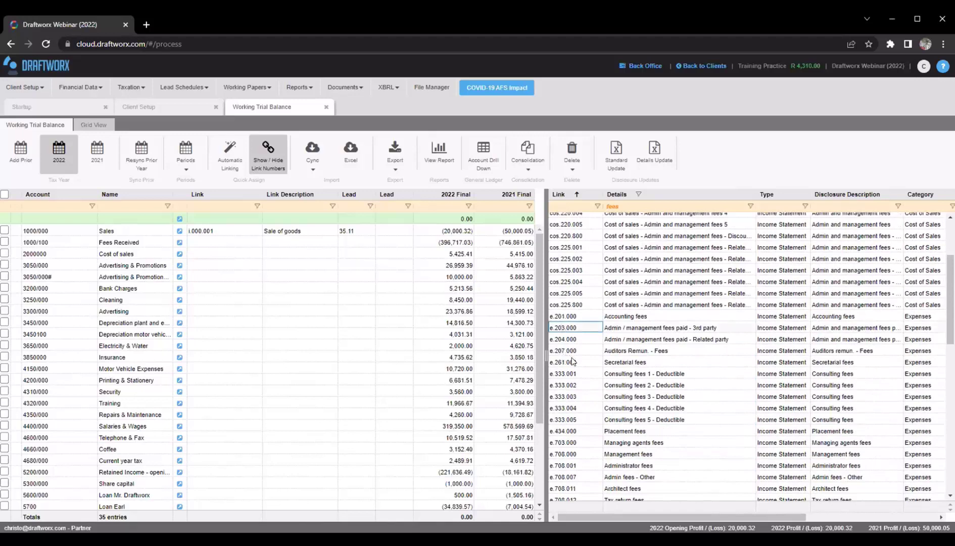
{"action": "scroll", "coordinate": [566, 304], "scroll_direction": "up", "scroll_amount": 3}
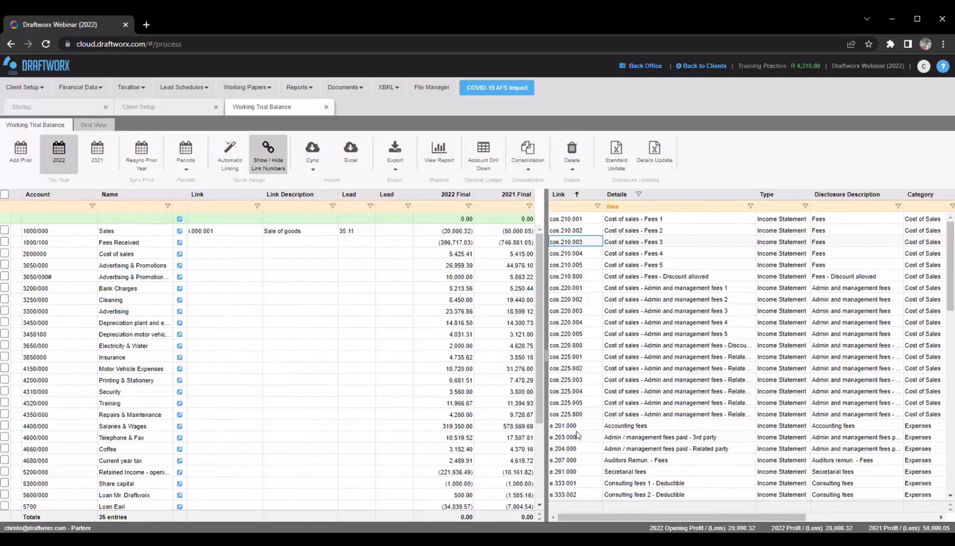
{"action": "left_click", "coordinate": [559, 219]}
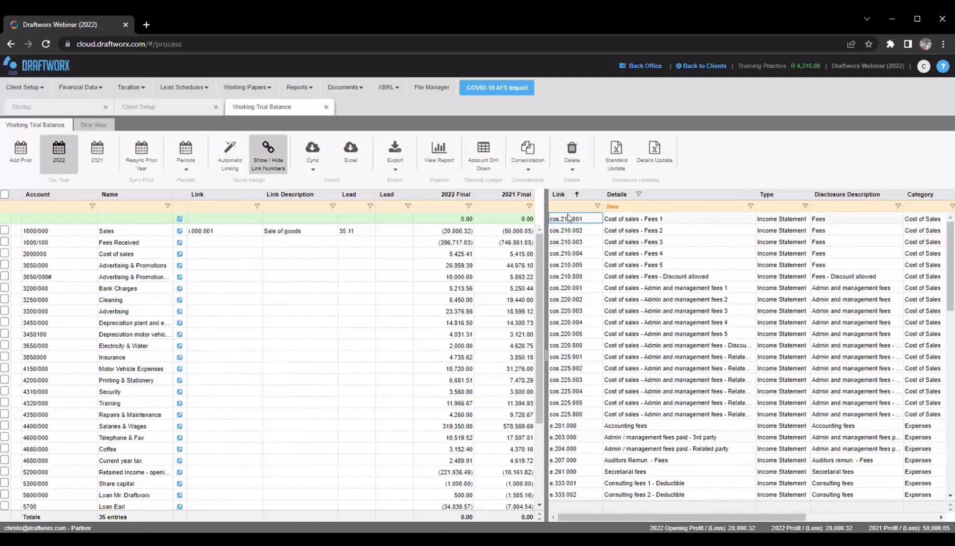
{"action": "key", "text": "Down"}
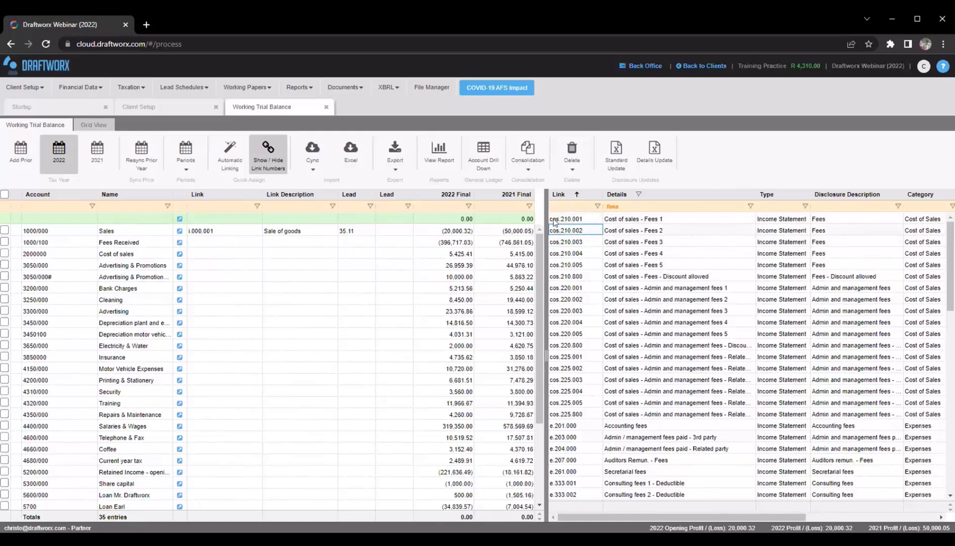
{"action": "left_click", "coordinate": [625, 219]}
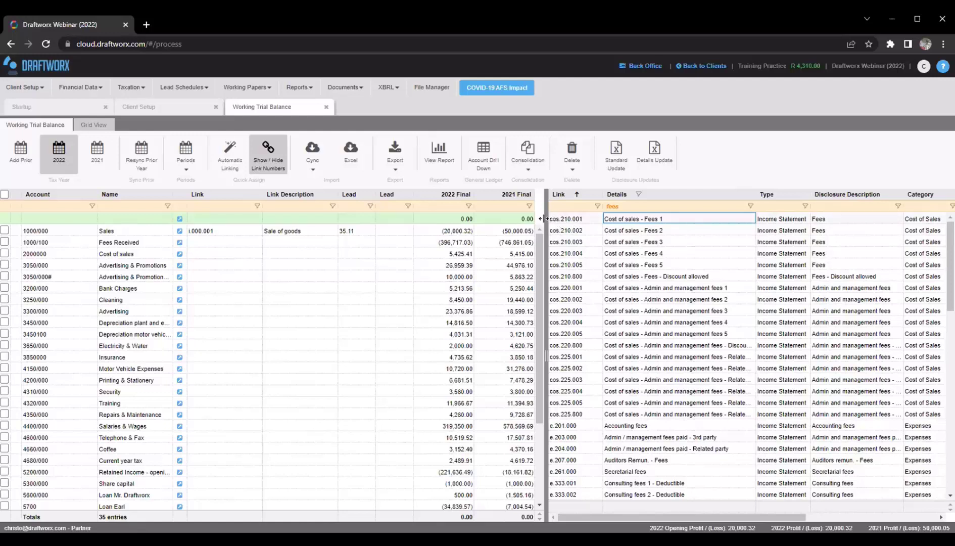
{"action": "scroll", "coordinate": [578, 354], "scroll_direction": "down", "scroll_amount": 4}
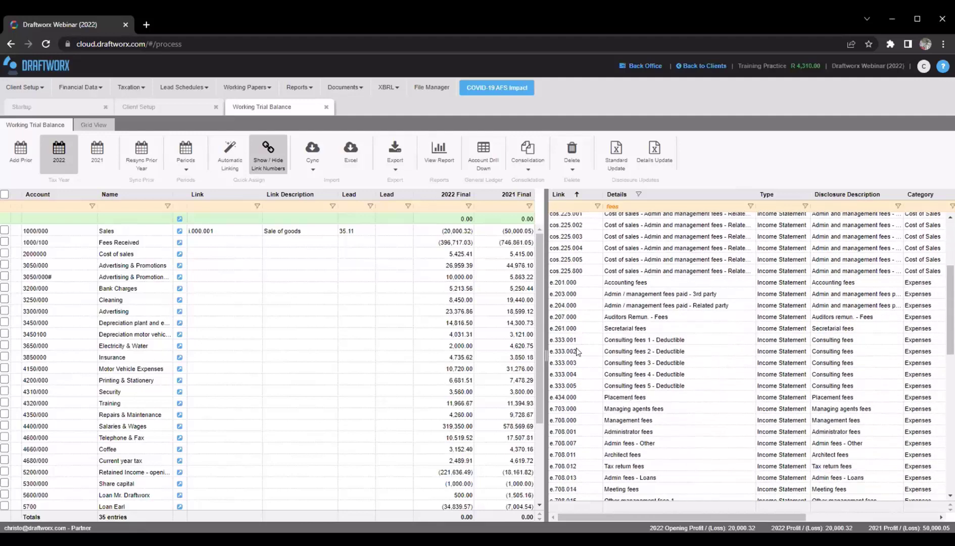
{"action": "left_click", "coordinate": [573, 261]}
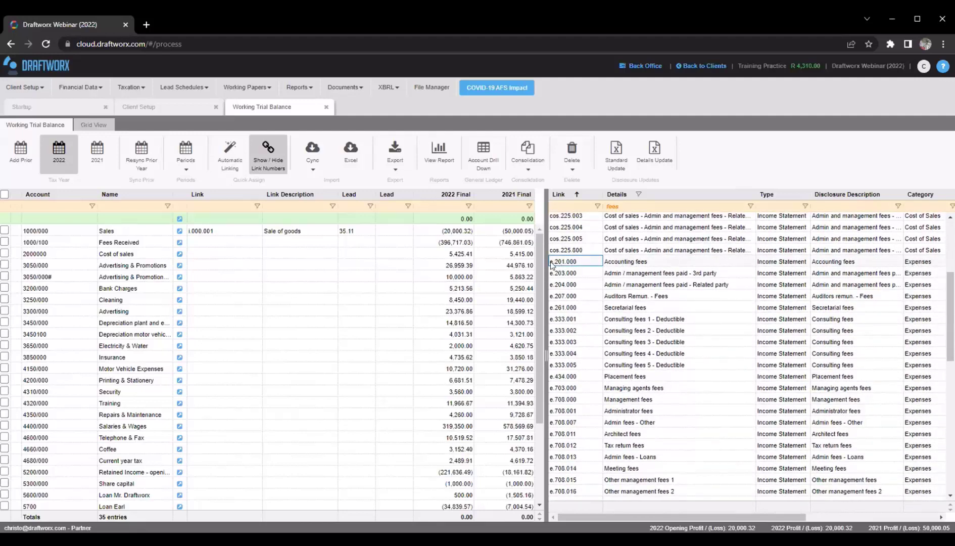
{"action": "scroll", "coordinate": [563, 262], "scroll_direction": "up", "scroll_amount": 4}
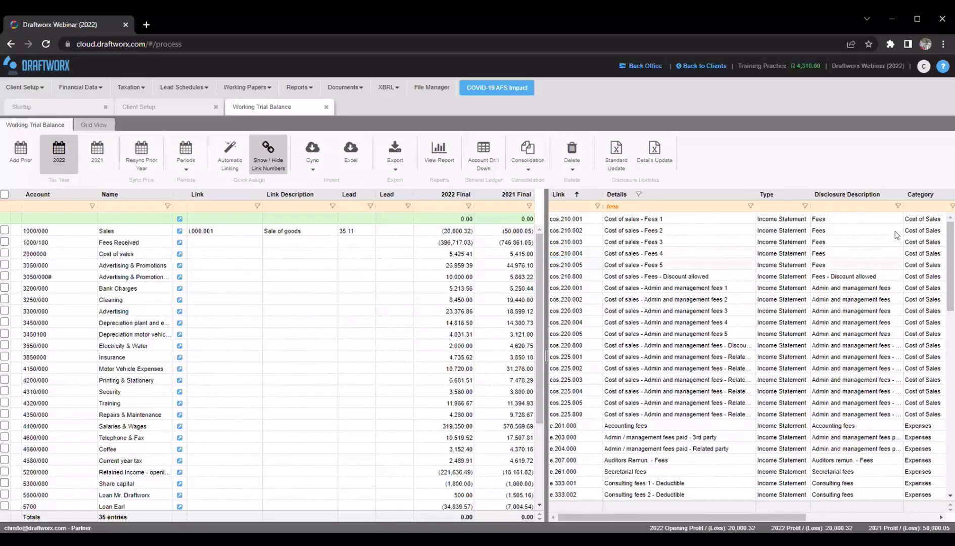
Compare the link numbers and categories of the cost of sales fees links with those of Revenue - Fees 1
{"action": "left_click", "coordinate": [914, 263]}
{"action": "left_click", "coordinate": [574, 241]}
{"action": "scroll", "coordinate": [597, 253], "scroll_direction": "down", "scroll_amount": 3}
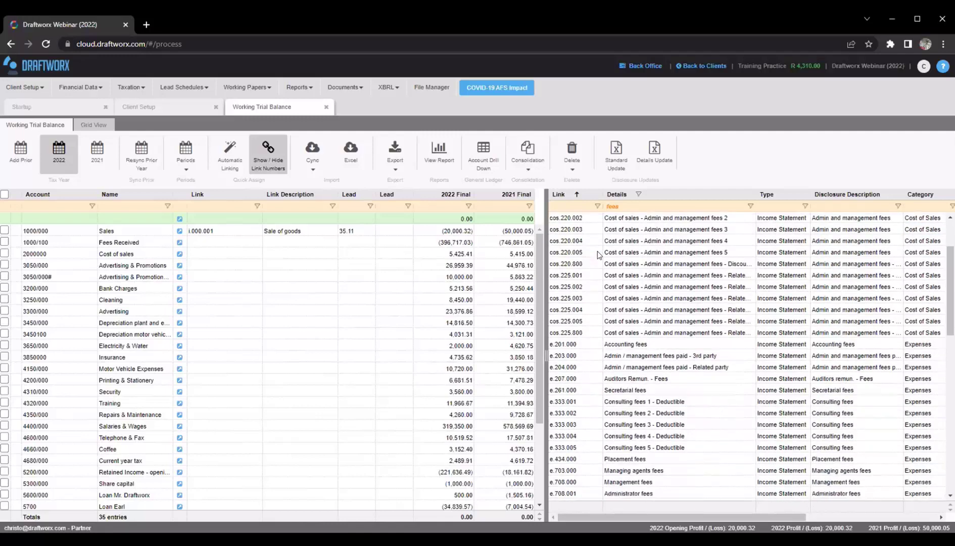
{"action": "scroll", "coordinate": [598, 253], "scroll_direction": "down", "scroll_amount": 9}
{"action": "left_click", "coordinate": [551, 372]}
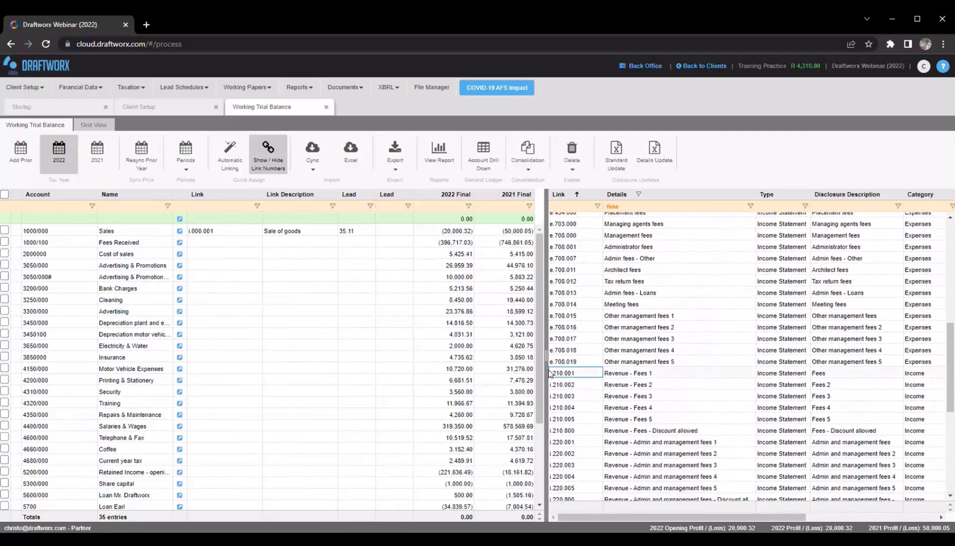
{"action": "left_click", "coordinate": [915, 375]}
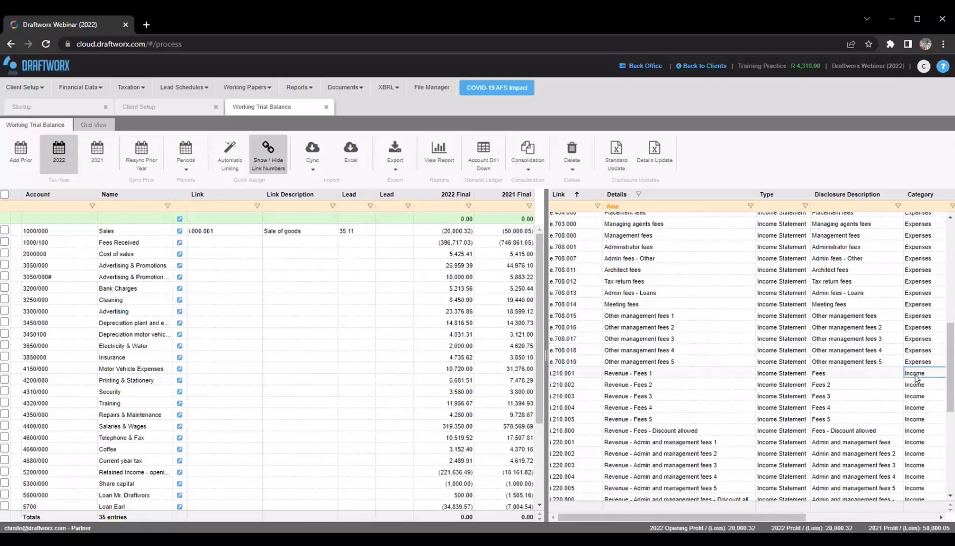
Select the Fees Received account and filter the link list by "i" in Link and "fees" in Details
{"action": "scroll", "coordinate": [714, 348], "scroll_direction": "up", "scroll_amount": 10}
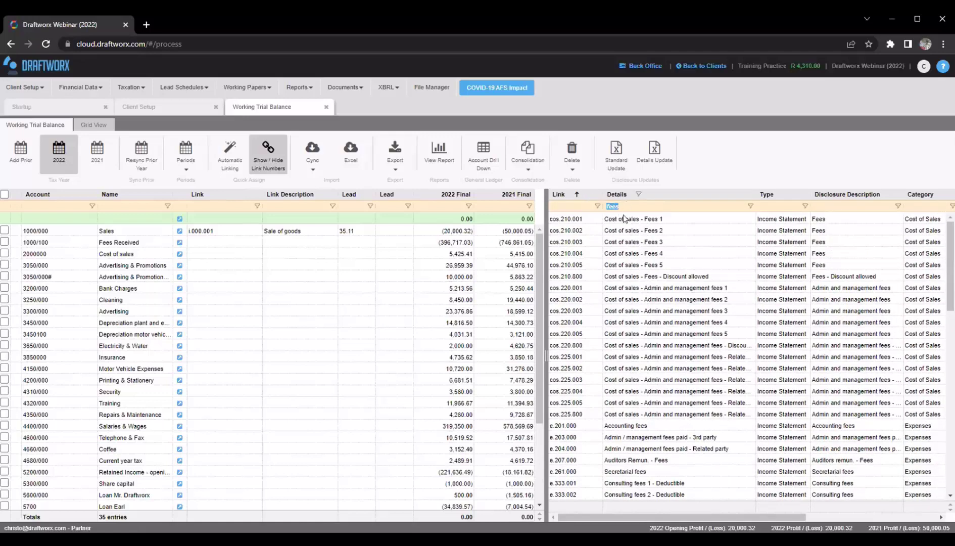
{"action": "key", "text": "BackSpace"}
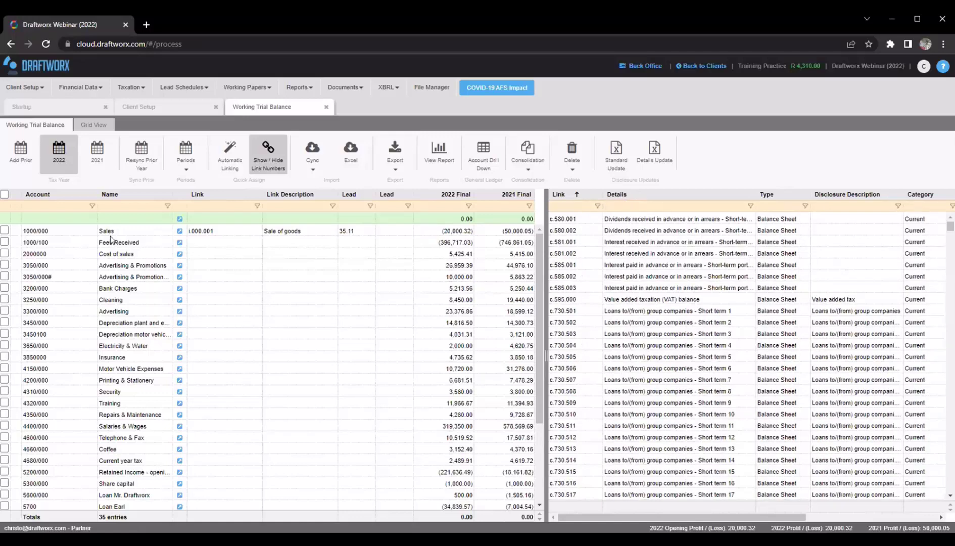
{"action": "left_click", "coordinate": [133, 244]}
{"action": "left_click", "coordinate": [574, 203]}
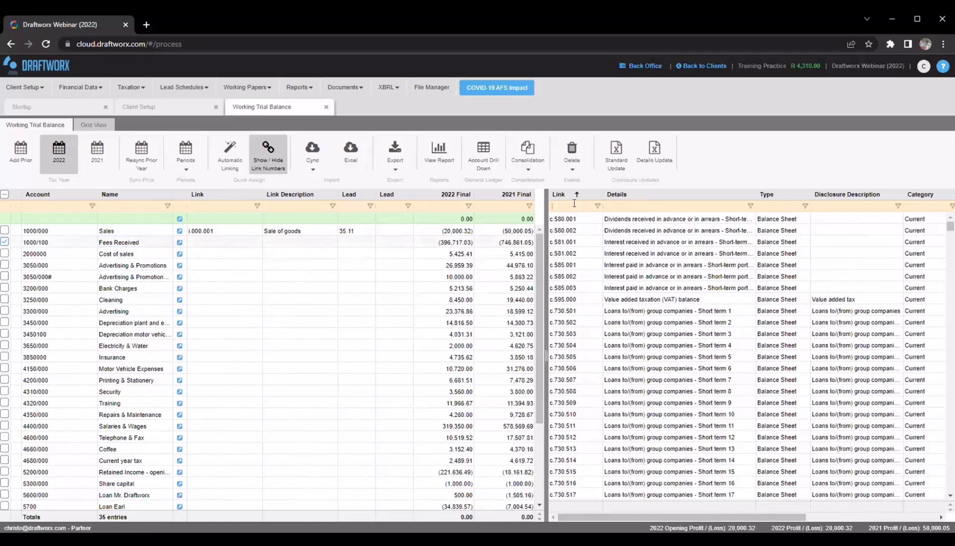
{"action": "type", "text": "i"}
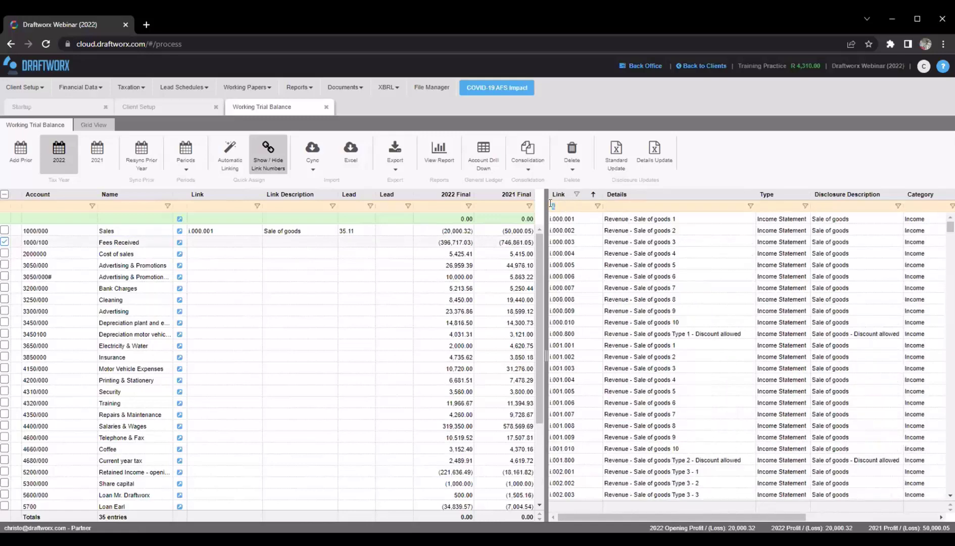
{"action": "left_click", "coordinate": [617, 203]}
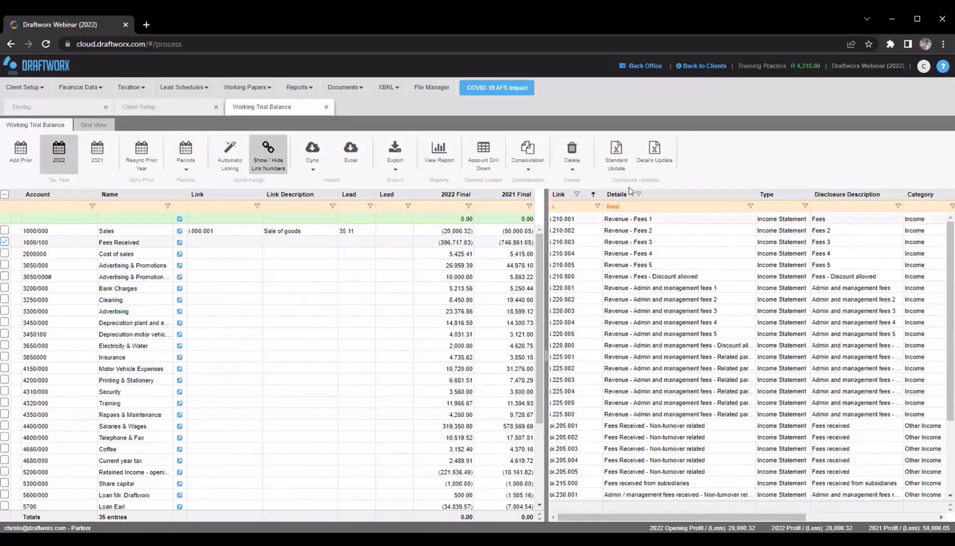
{"action": "left_click", "coordinate": [648, 223]}
Clear the Link and Details filters, then browse the unfiltered link list and return to its start
{"action": "left_click_drag", "start_coordinate": [576, 203], "coordinate": [544, 209]}
{"action": "key", "text": "BackSpace"}
{"action": "key", "text": "BackSpace"}
{"action": "key", "text": "BackSpace"}
{"action": "double_click", "coordinate": [611, 205]}
{"action": "key", "text": "BackSpace"}
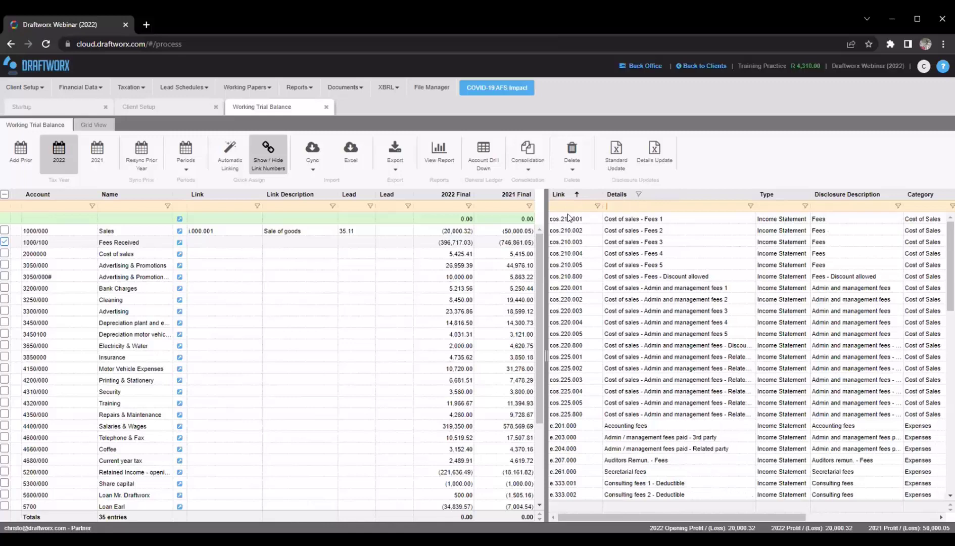
{"action": "scroll", "coordinate": [591, 328], "scroll_direction": "down", "scroll_amount": 5}
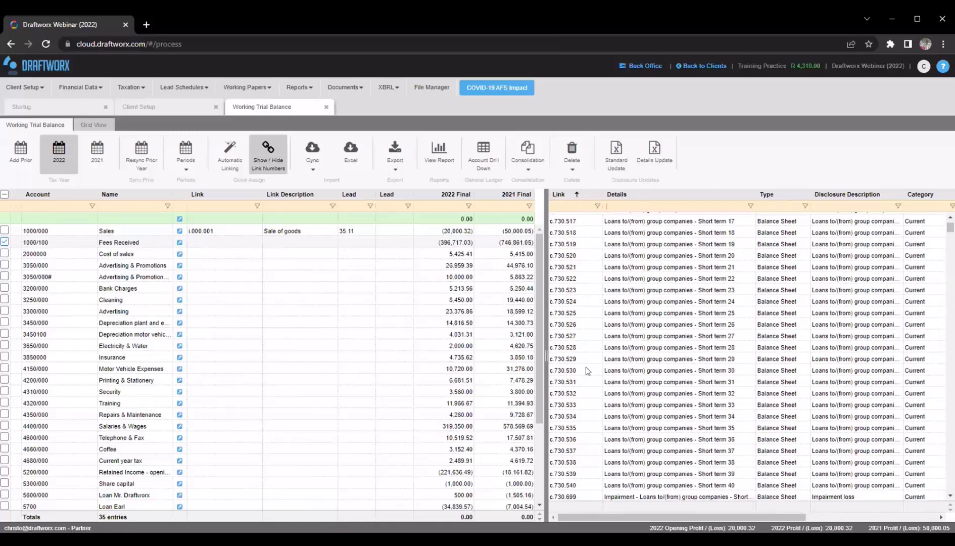
{"action": "left_click", "coordinate": [586, 369]}
{"action": "scroll", "coordinate": [586, 369], "scroll_direction": "up", "scroll_amount": 4}
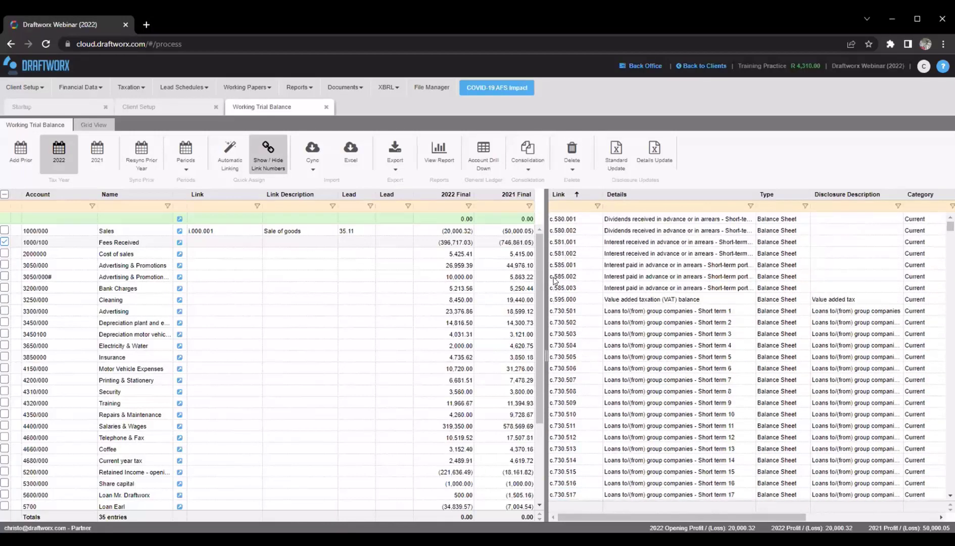
Examine the Value added taxation (VAT) balance link c.595.000, including its details and category, and the surrounding balance sheet links
{"action": "left_click", "coordinate": [557, 257]}
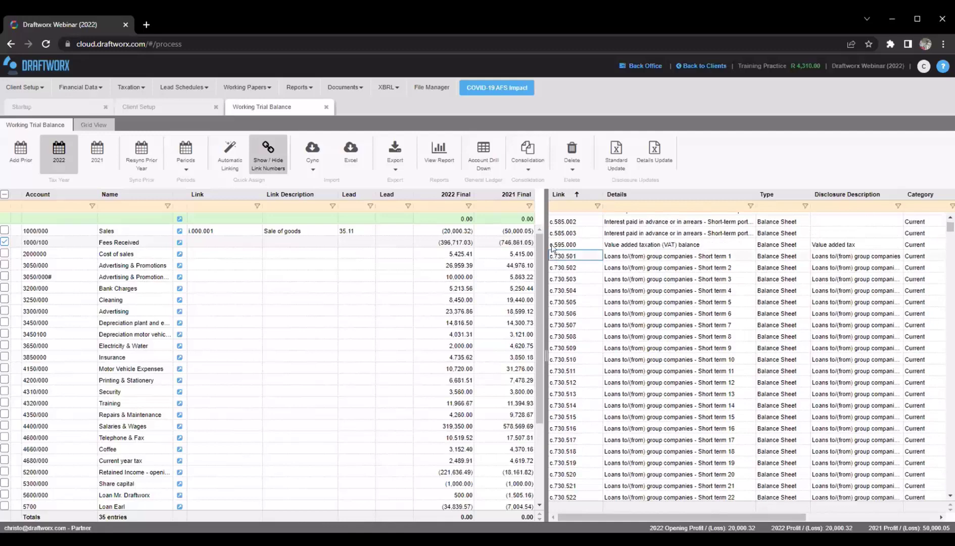
{"action": "left_click", "coordinate": [554, 246]}
{"action": "left_click", "coordinate": [923, 246]}
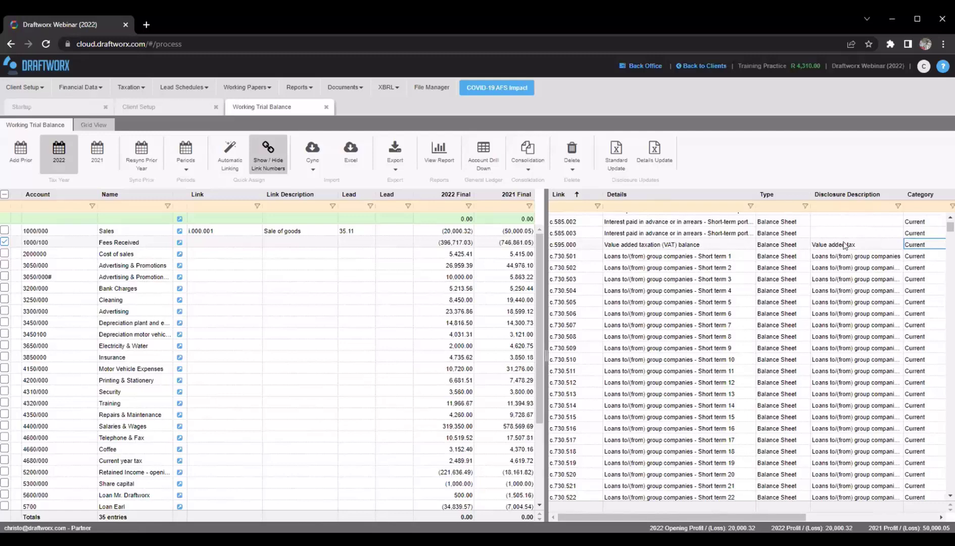
{"action": "left_click", "coordinate": [717, 247]}
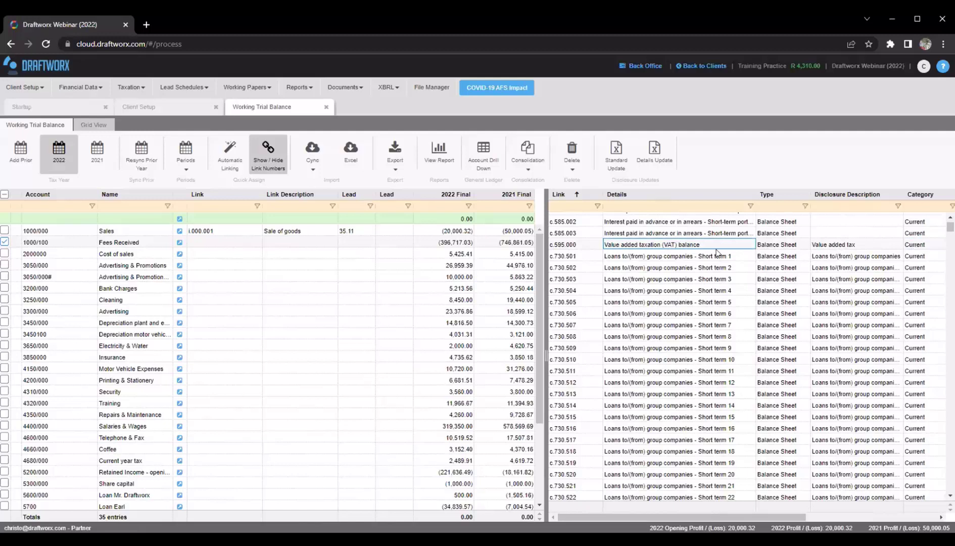
{"action": "left_click", "coordinate": [552, 248]}
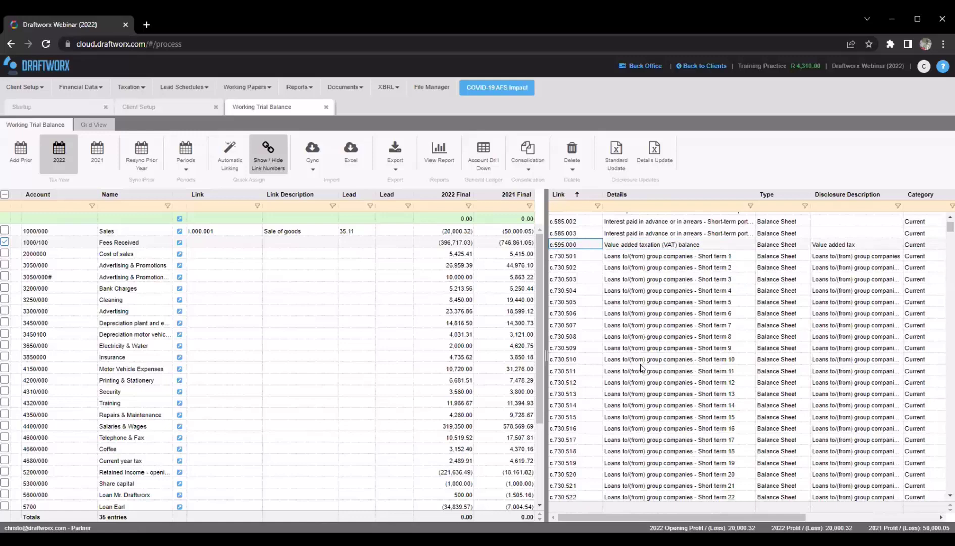
{"action": "scroll", "coordinate": [632, 366], "scroll_direction": "up", "scroll_amount": 1}
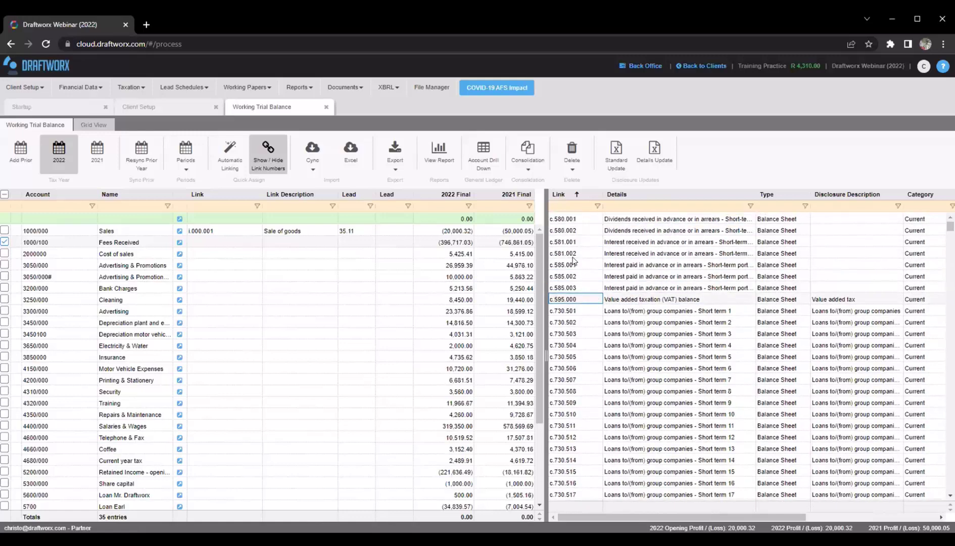
{"action": "scroll", "coordinate": [561, 328], "scroll_direction": "down", "scroll_amount": 4}
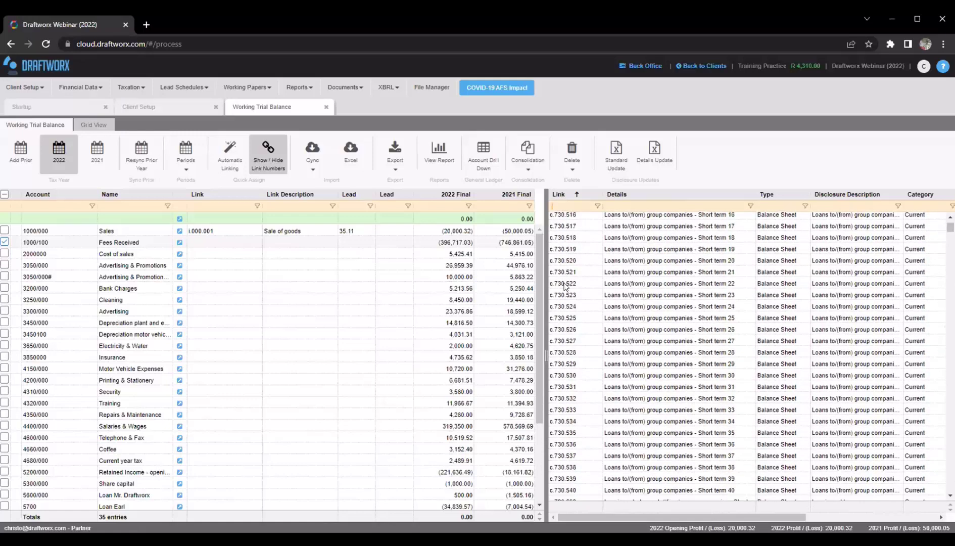
{"action": "scroll", "coordinate": [561, 338], "scroll_direction": "up", "scroll_amount": 4}
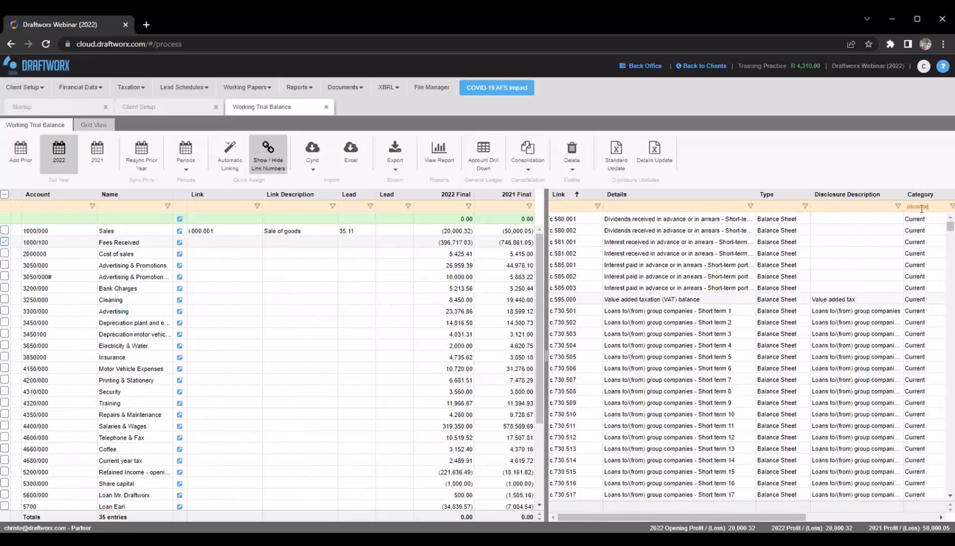
Filter the link list by Category "income" and Details "fees", and assign link i.210.001 Revenue - Fees 1 to Fees Received
{"action": "left_click", "coordinate": [659, 202]}
{"action": "type", "text": "d"}
{"action": "type", "text": "ee"}
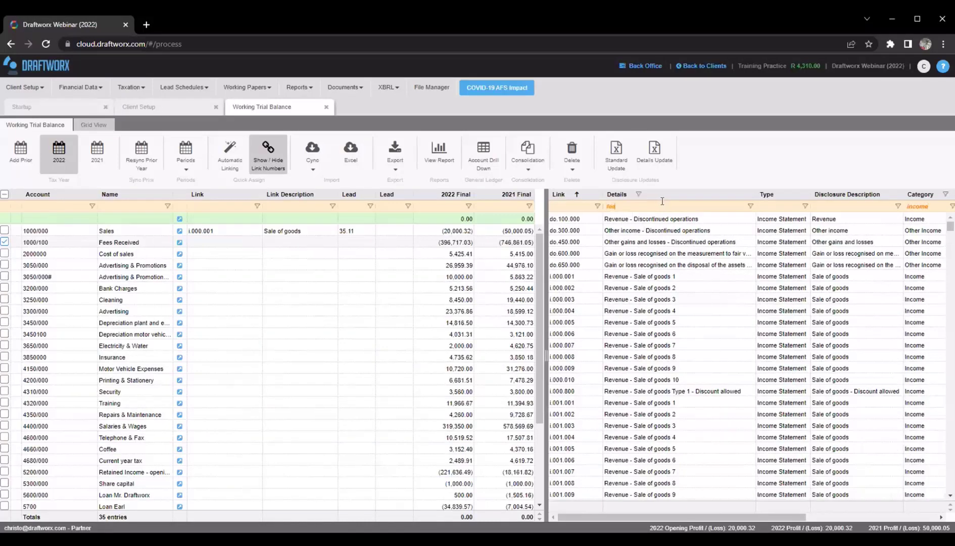
{"action": "type", "text": "s"}
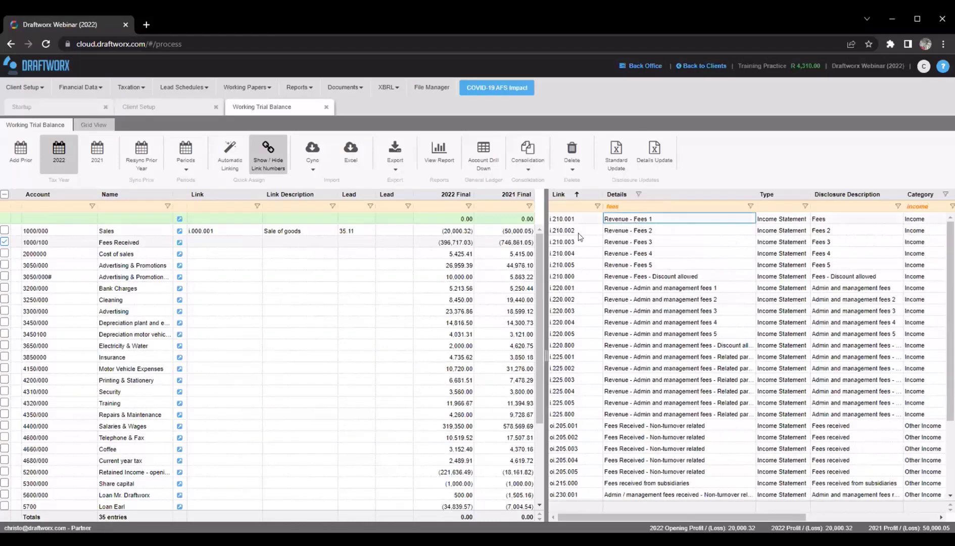
{"action": "left_click", "coordinate": [555, 220]}
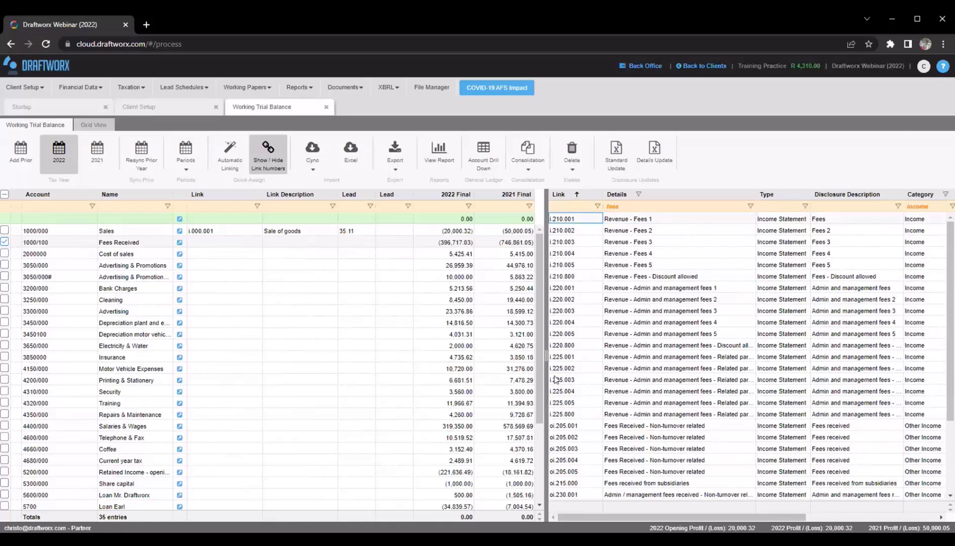
{"action": "double_click", "coordinate": [628, 219]}
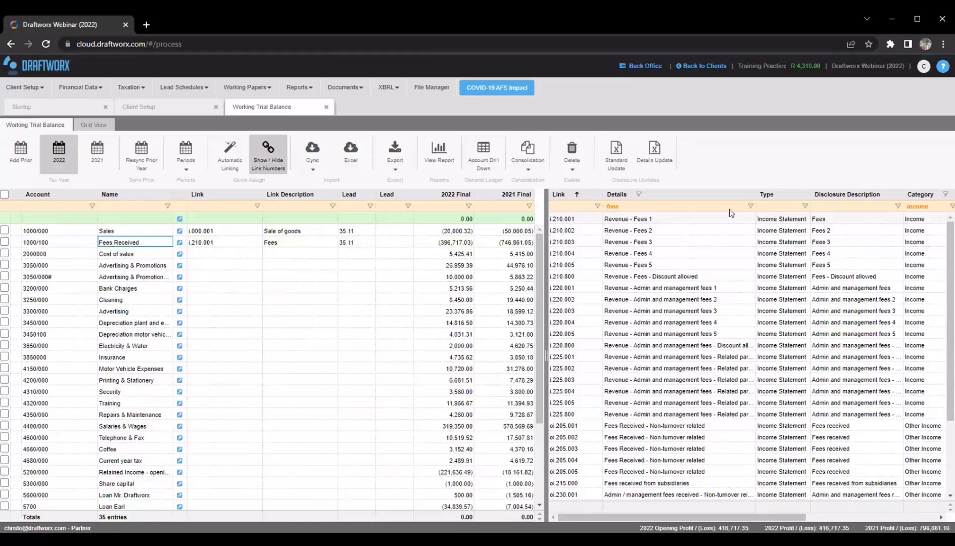
Clear the Category and Details filters of the link list
{"action": "left_click", "coordinate": [934, 202]}
{"action": "key", "text": "ctrl+a"}
{"action": "key", "text": "BackSpace"}
{"action": "left_click", "coordinate": [564, 205]}
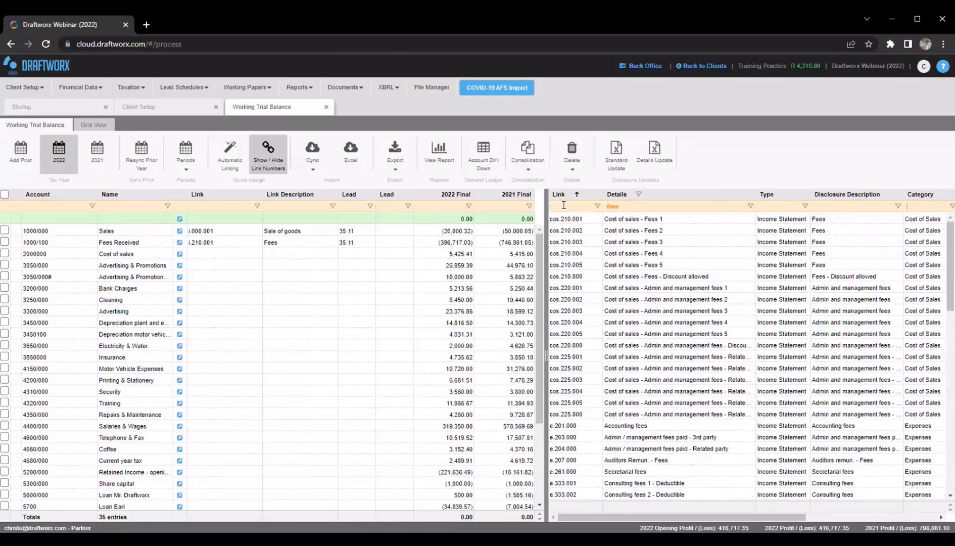
{"action": "key", "text": "BackSpace"}
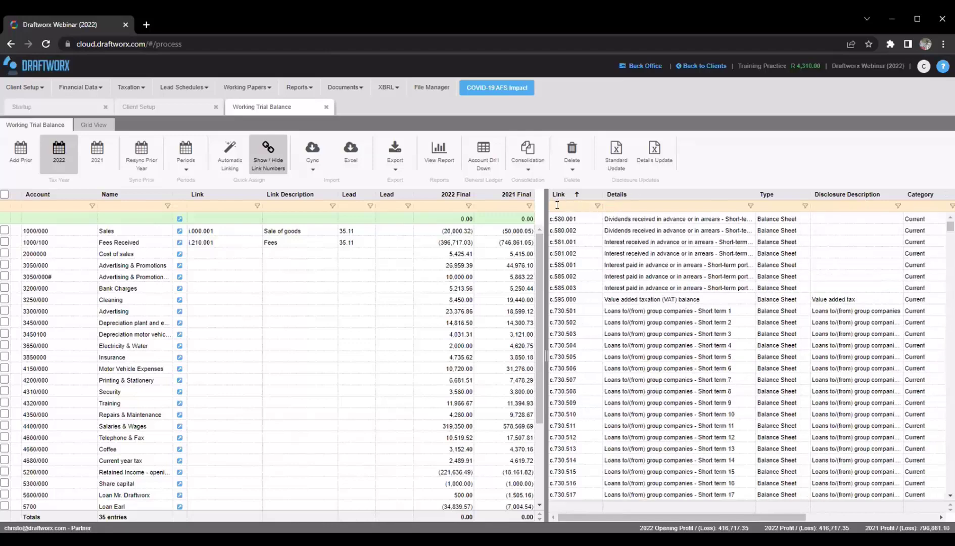
Filter the Link column by "cos", assign cos.000.001 Cost of sales - Sale of goods 1 to the Cost of sales account, and clear the filter
{"action": "type", "text": "cos"}
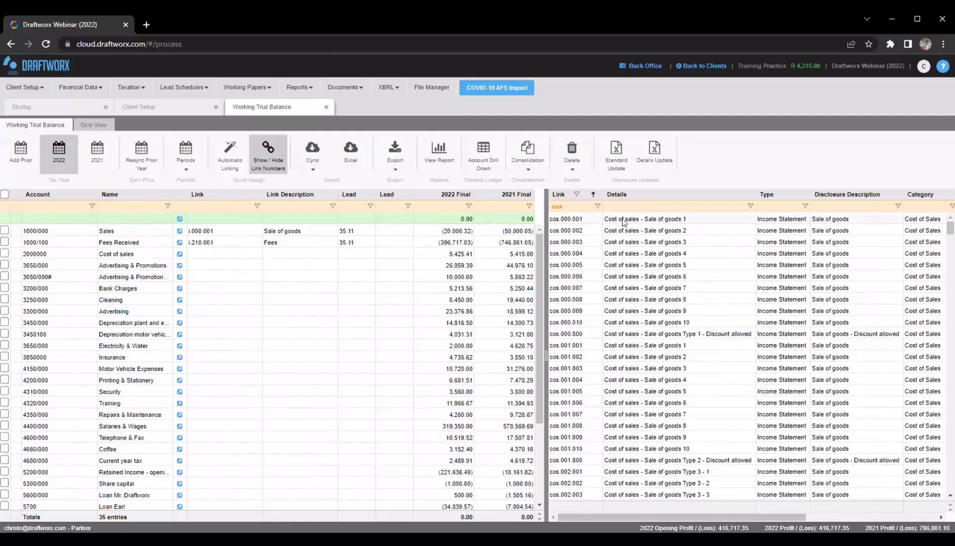
{"action": "left_click_drag", "start_coordinate": [624, 222], "coordinate": [356, 256]}
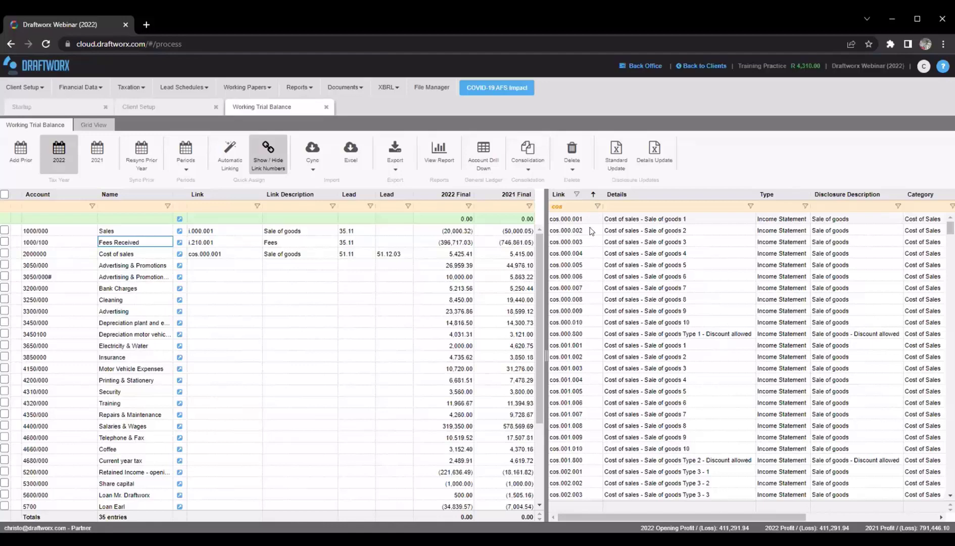
{"action": "double_click", "coordinate": [574, 207]}
{"action": "key", "text": "BackSpace"}
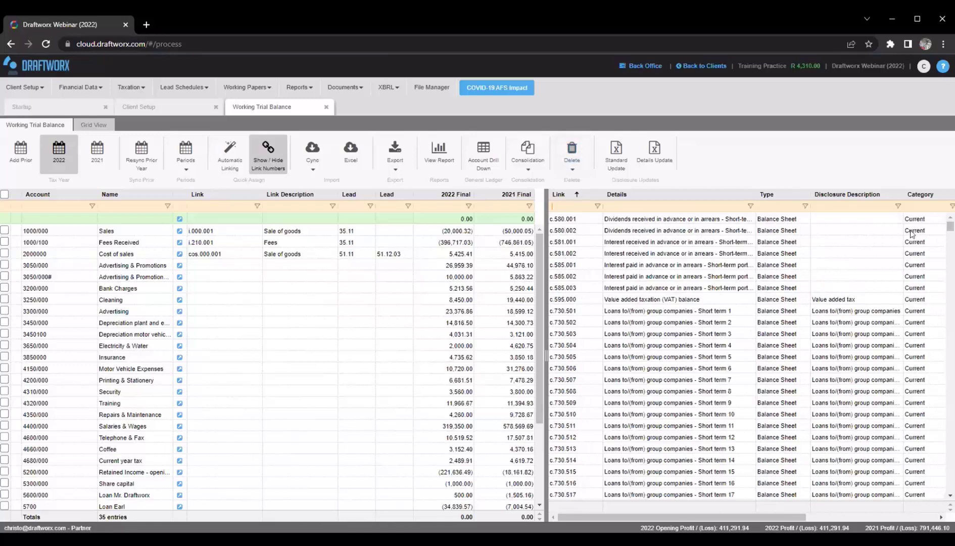
{"action": "left_click", "coordinate": [657, 205]}
Select the whole range of accounts from Advertising & Promotions (3050/000) through Advertising (3300/000)
{"action": "left_click", "coordinate": [138, 267]}
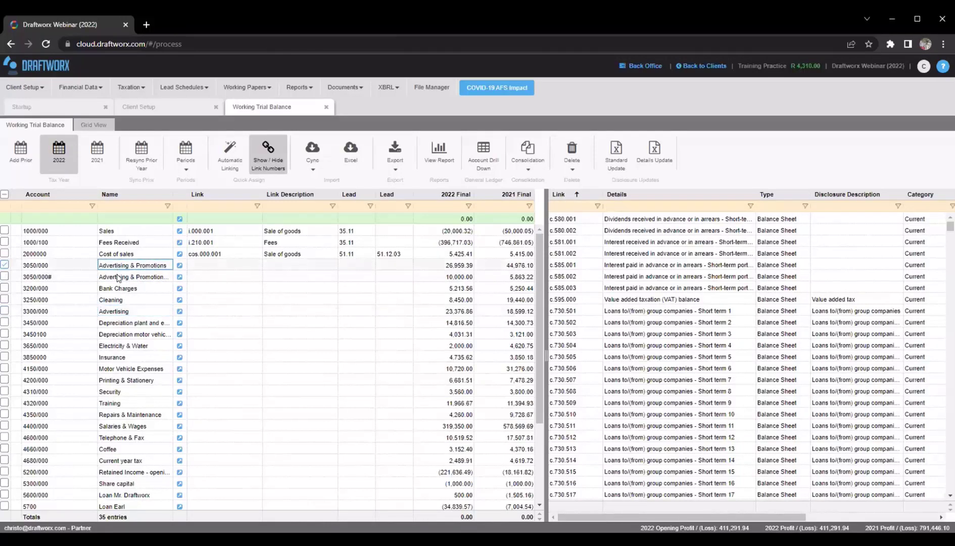
{"action": "left_click", "coordinate": [114, 311]}
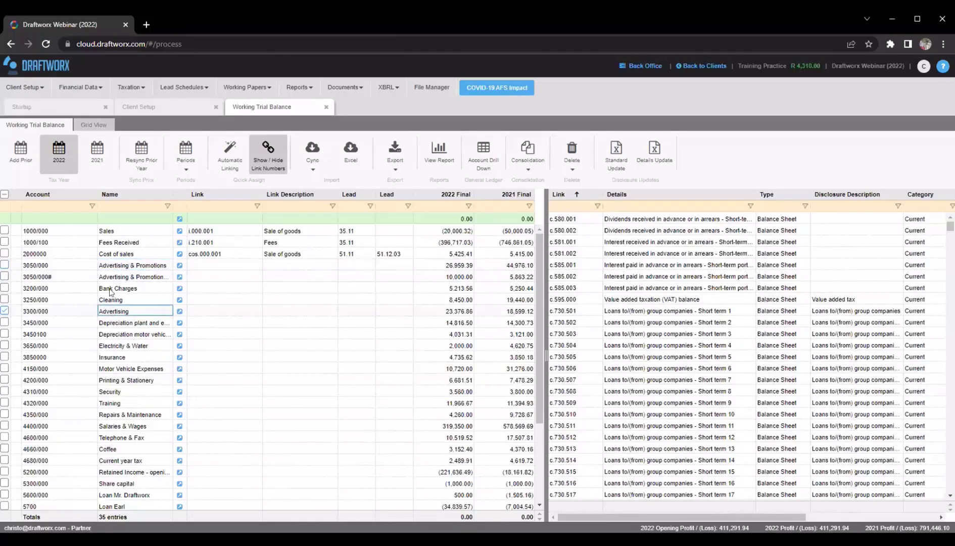
{"action": "left_click", "coordinate": [118, 277]}
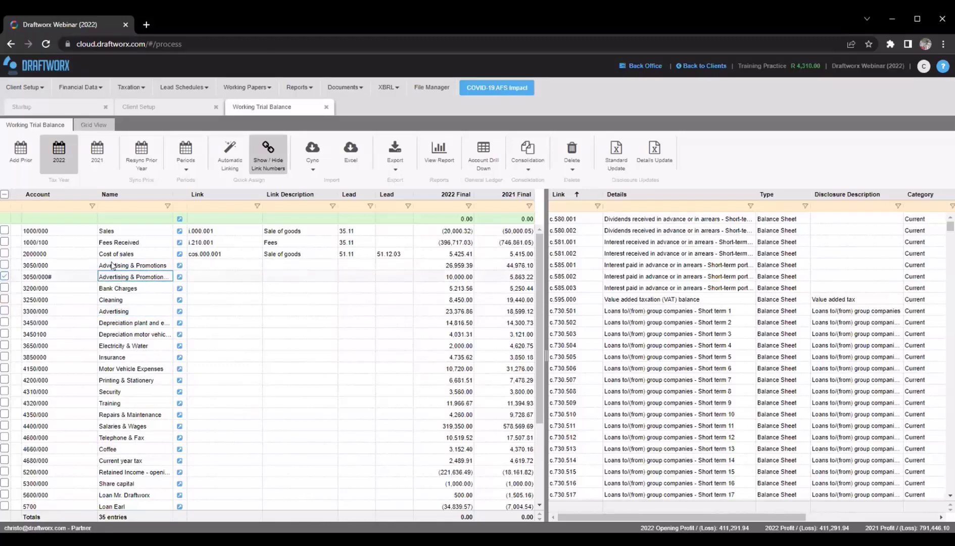
{"action": "left_click", "coordinate": [112, 266]}
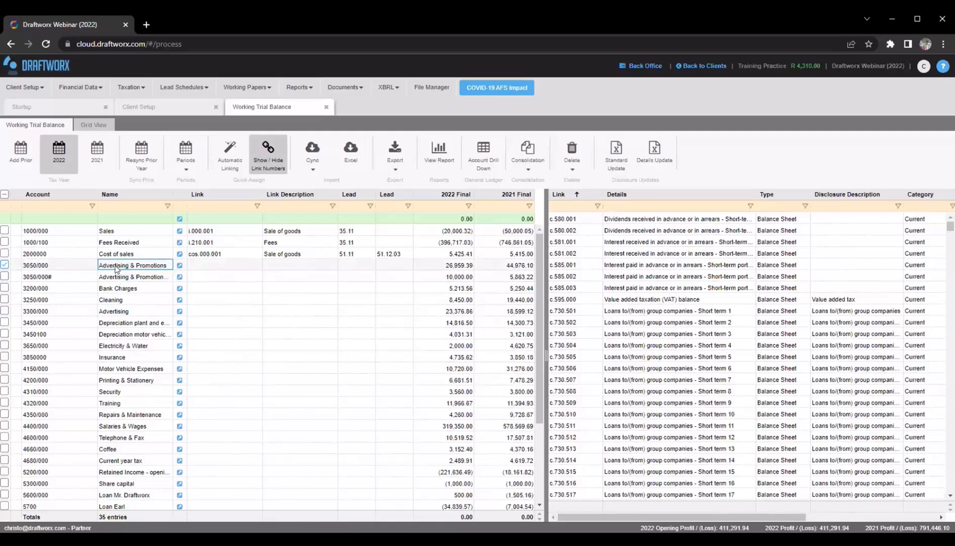
{"action": "left_click", "coordinate": [127, 278], "text": "ctrl"}
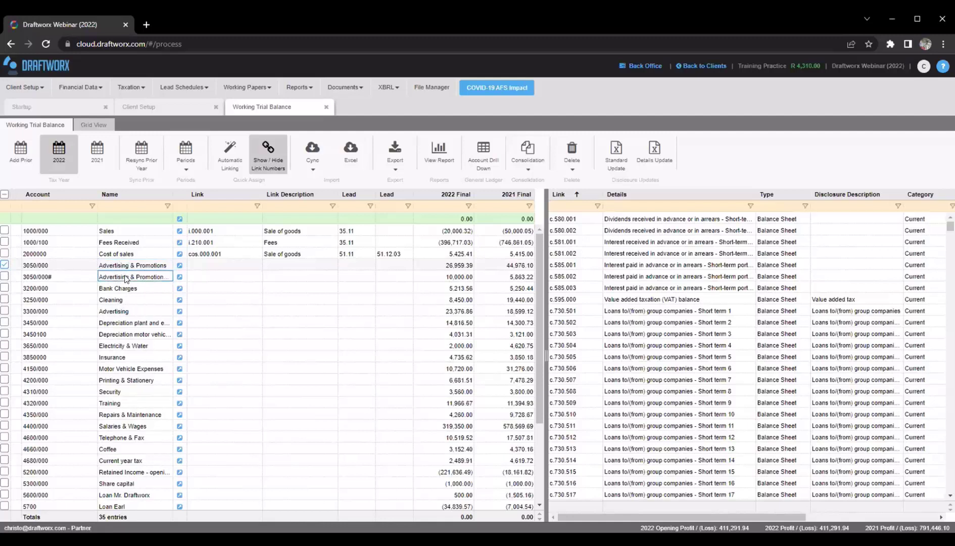
{"action": "left_click", "coordinate": [120, 267]}
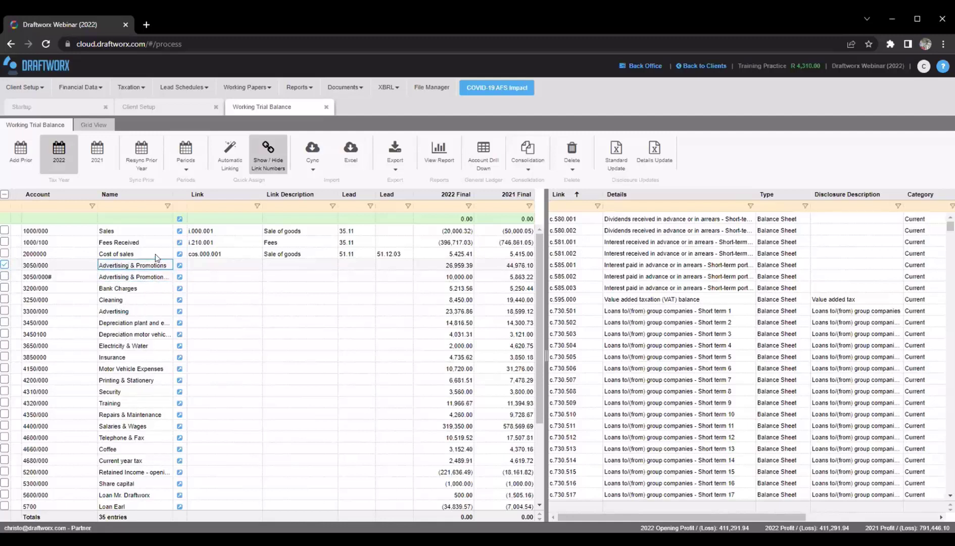
{"action": "left_click", "coordinate": [122, 312], "text": "shift"}
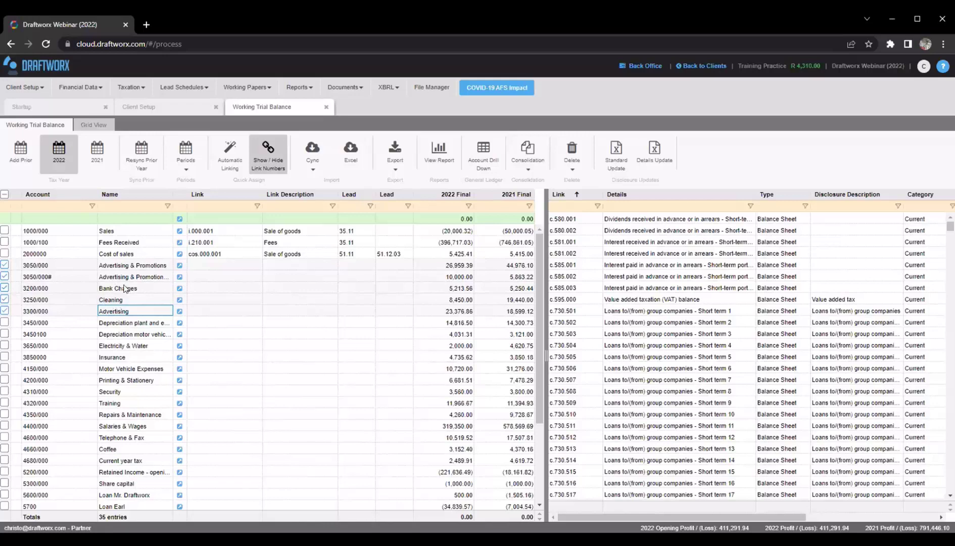
Select only the two Advertising & Promotions accounts (3050/000 and 3050/000#) together with Advertising (3300/000)
{"action": "left_click", "coordinate": [118, 266]}
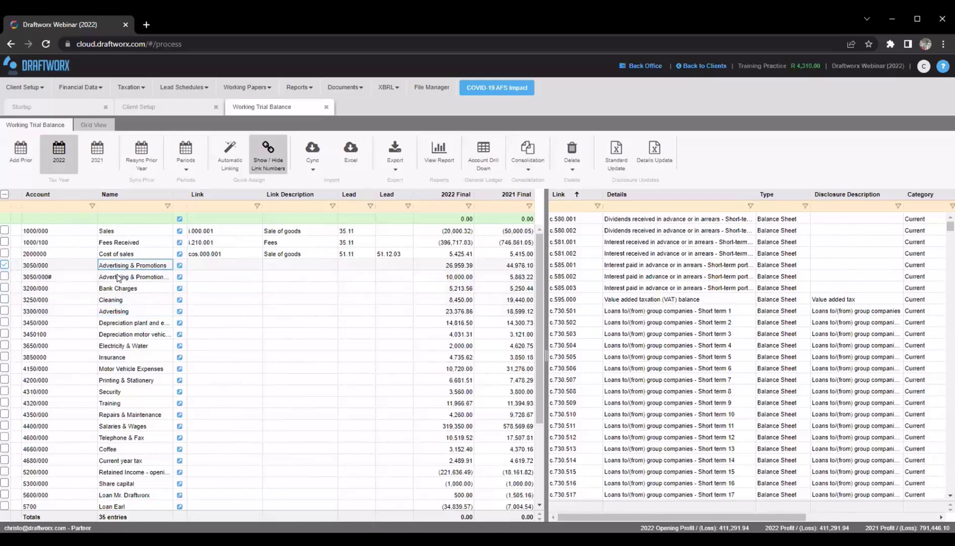
{"action": "left_click", "coordinate": [118, 312]}
{"action": "left_click", "coordinate": [118, 266]}
{"action": "left_click", "coordinate": [117, 277], "text": "ctrl"}
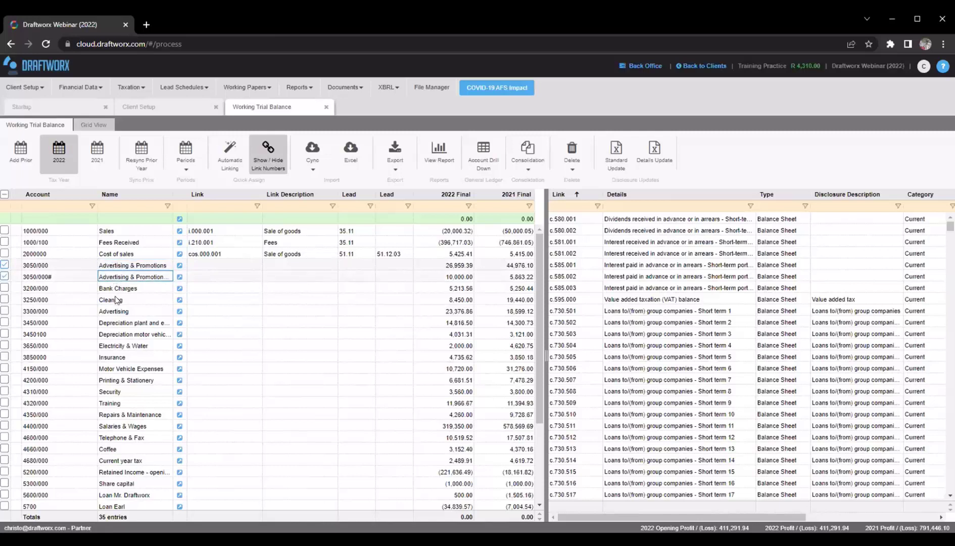
{"action": "left_click", "coordinate": [114, 312], "text": "ctrl"}
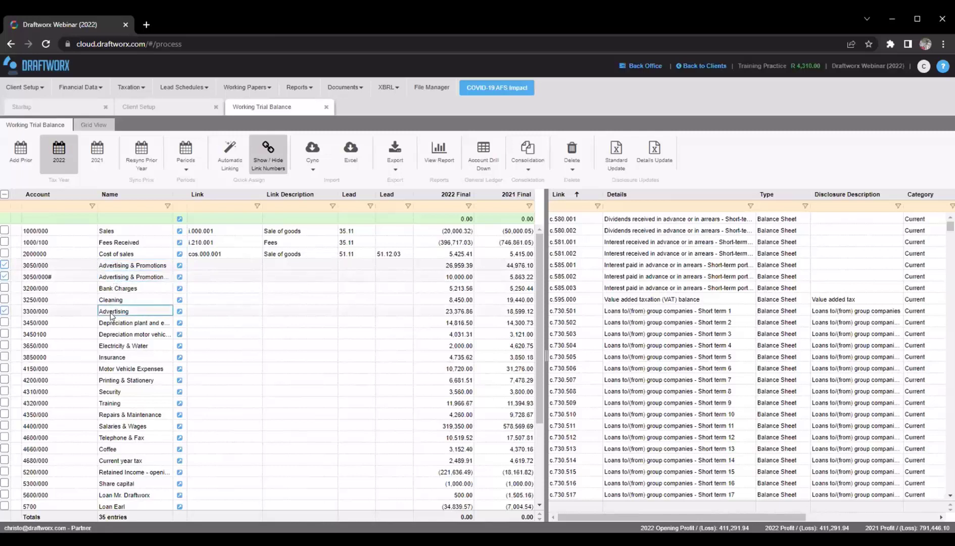
Filter the link list by Link "e" and Details "adver", and assign e.302.000 Advertising to the three selected accounts
{"action": "left_click", "coordinate": [5, 264]}
{"action": "left_click", "coordinate": [567, 203]}
{"action": "type", "text": "e"}
{"action": "left_click", "coordinate": [621, 204]}
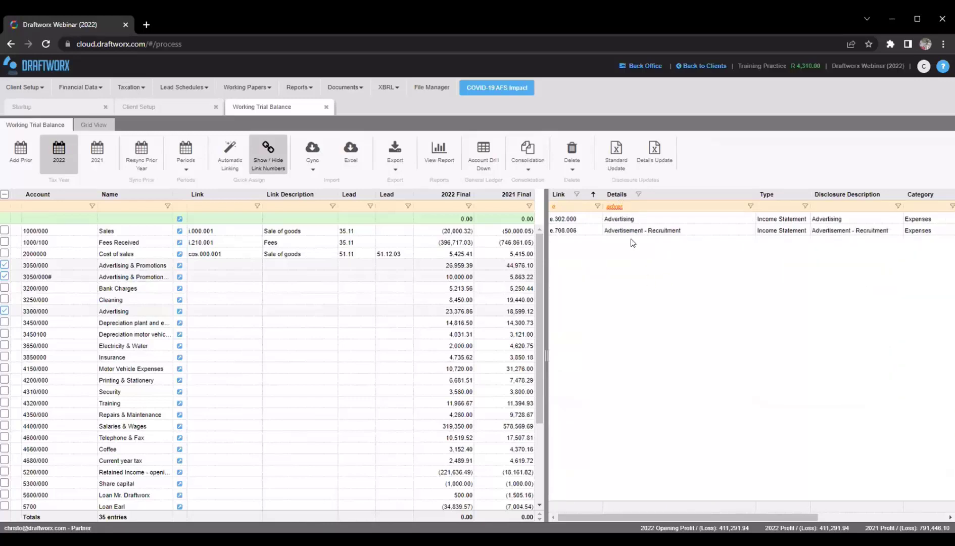
{"action": "left_click", "coordinate": [616, 220]}
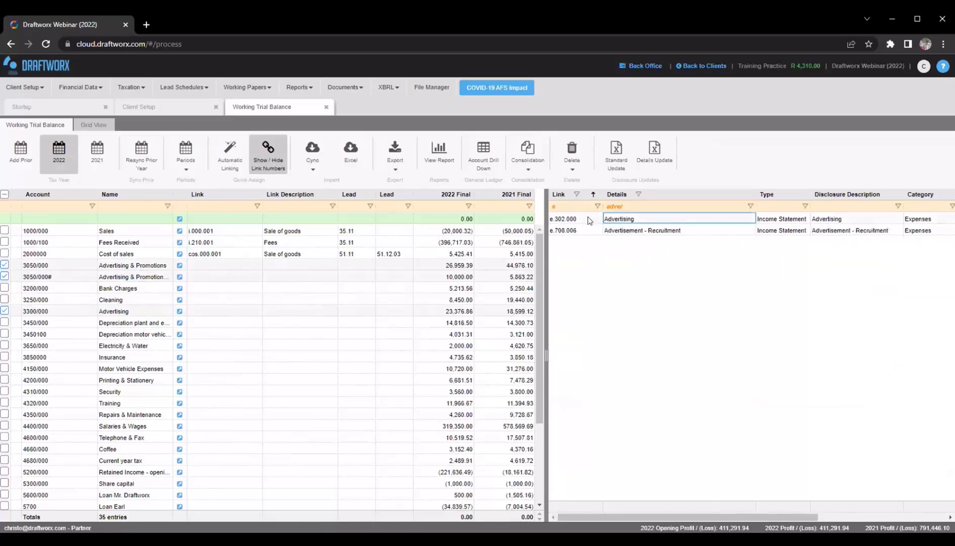
{"action": "double_click", "coordinate": [625, 220]}
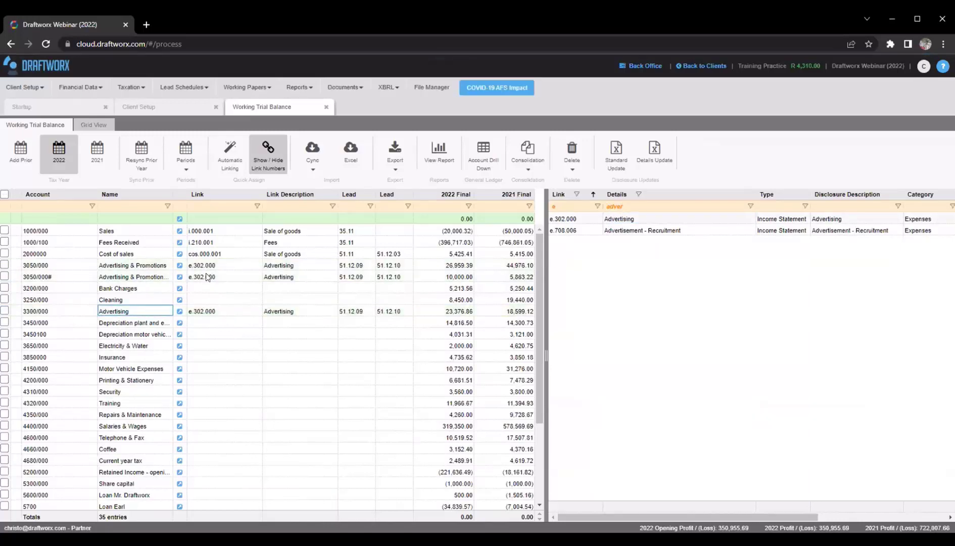
Clear the link list filters and assign link c.585.001 Interest paid in advance or in arrears to the Bank Charges account
{"action": "double_click", "coordinate": [621, 207]}
{"action": "key", "text": "BackSpace"}
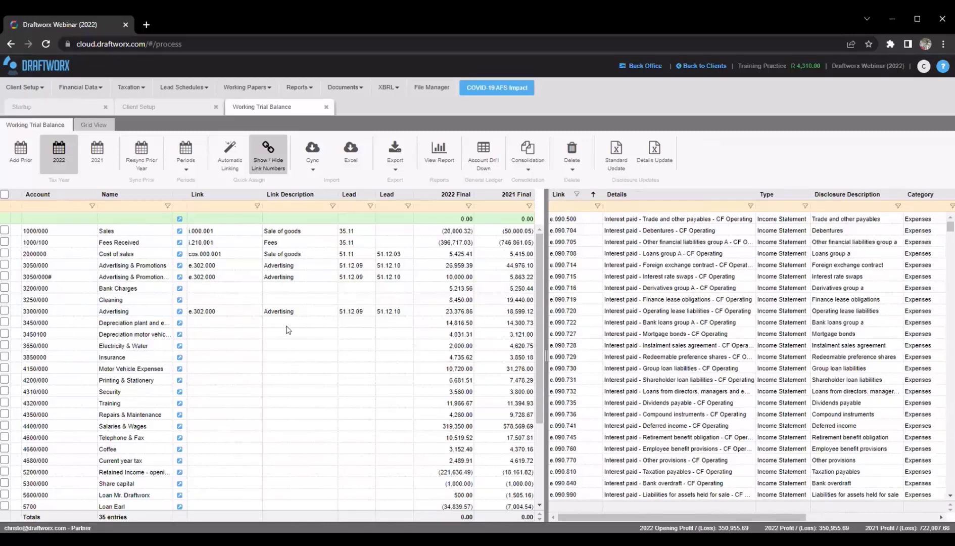
{"action": "left_click", "coordinate": [121, 289]}
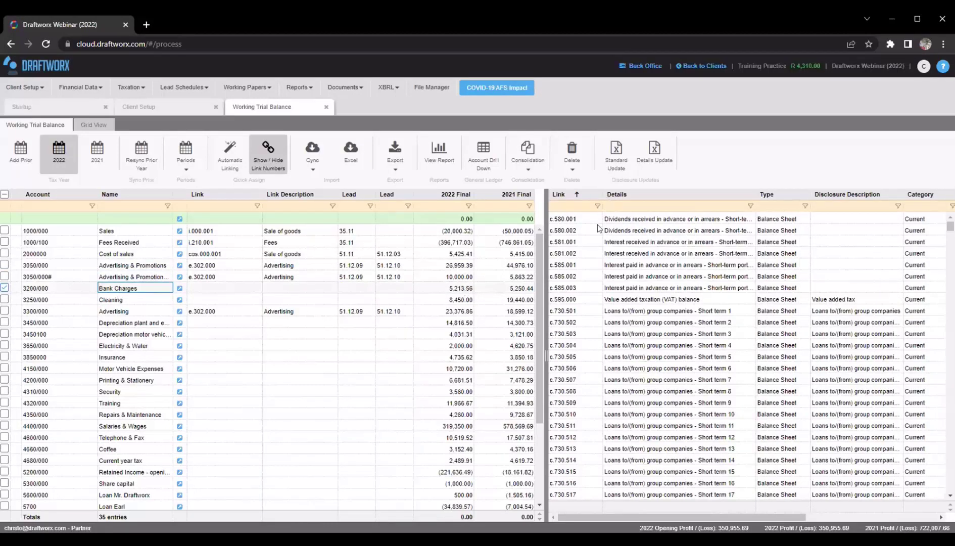
{"action": "double_click", "coordinate": [631, 264]}
Compare the link number and description on Bank Charges with the c.585.001 entry in the link list
{"action": "left_click", "coordinate": [207, 289]}
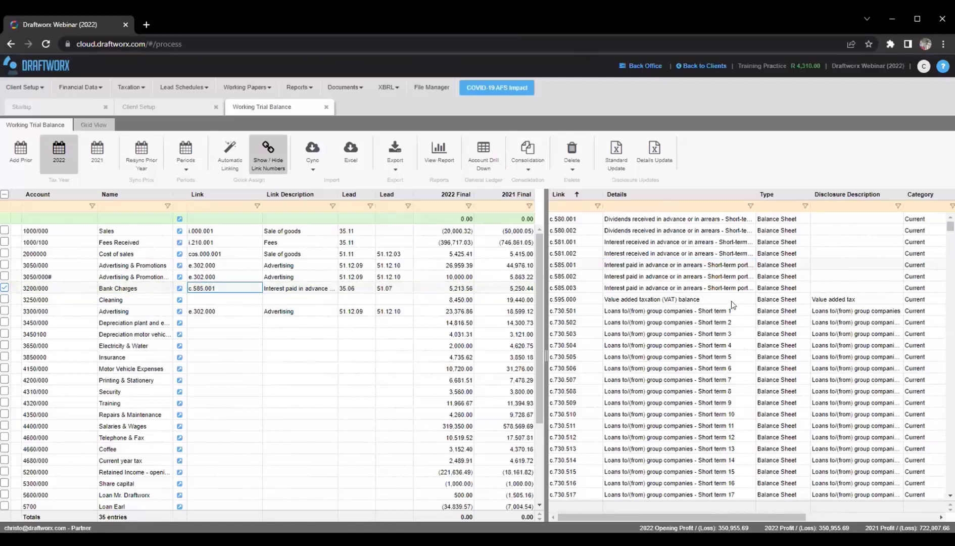
{"action": "left_click", "coordinate": [284, 289]}
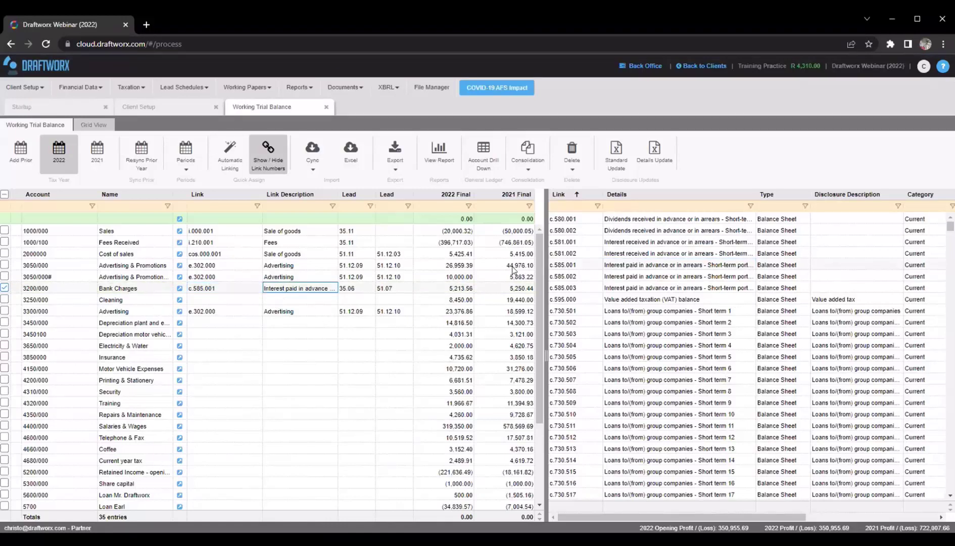
{"action": "left_click", "coordinate": [641, 266]}
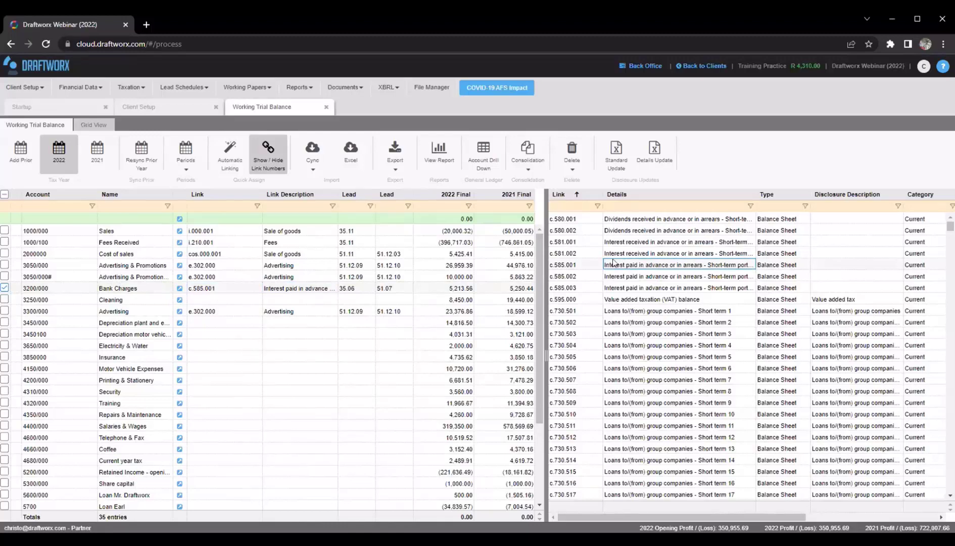
{"action": "left_click", "coordinate": [117, 290]}
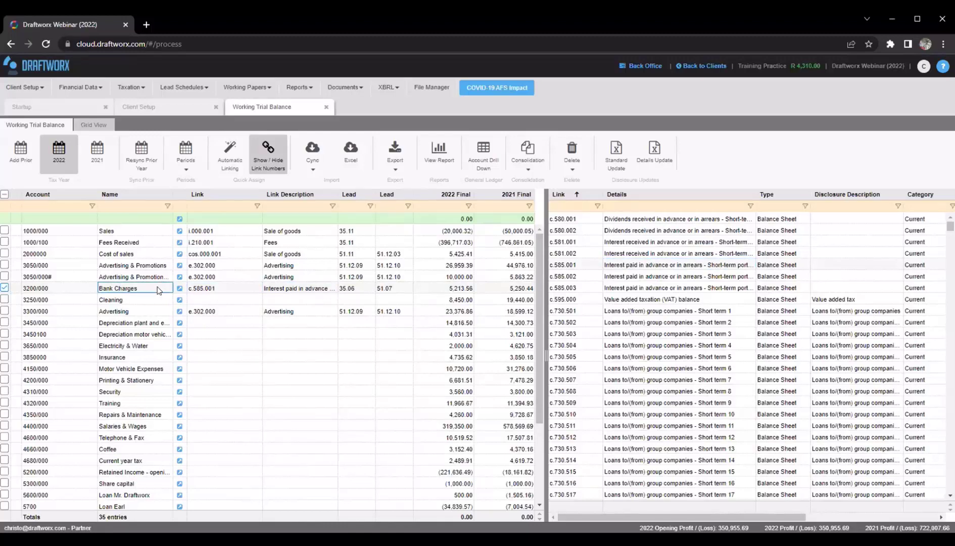
Filter the link list by Details "bank ch" and assign e.221.000 Bank charges to the Bank Charges account
{"action": "left_click", "coordinate": [619, 205]}
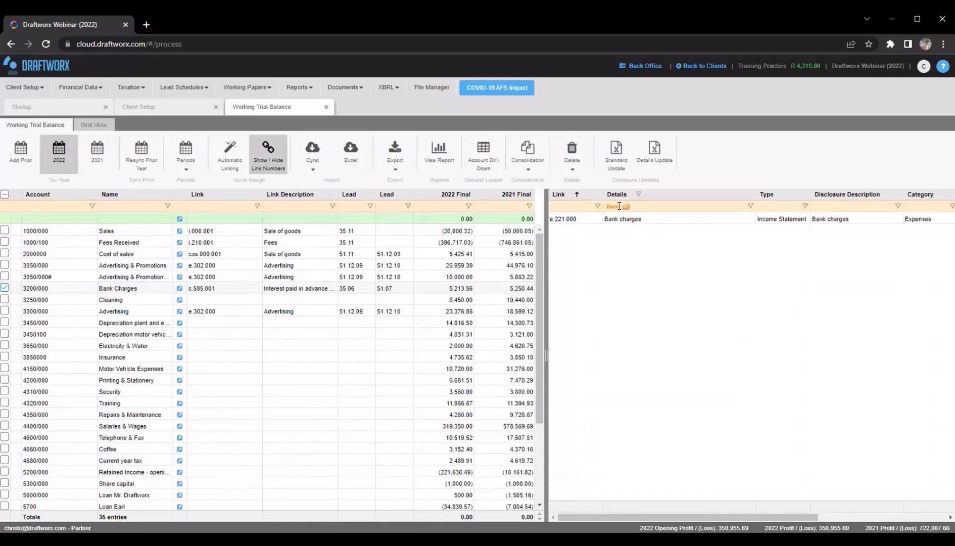
{"action": "left_click", "coordinate": [624, 218]}
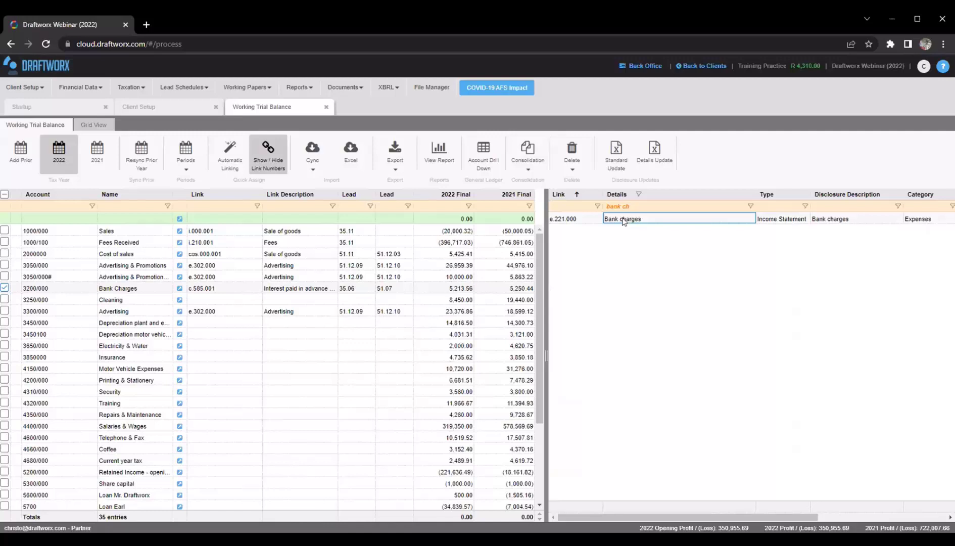
{"action": "left_click_drag", "start_coordinate": [624, 219], "coordinate": [137, 292]}
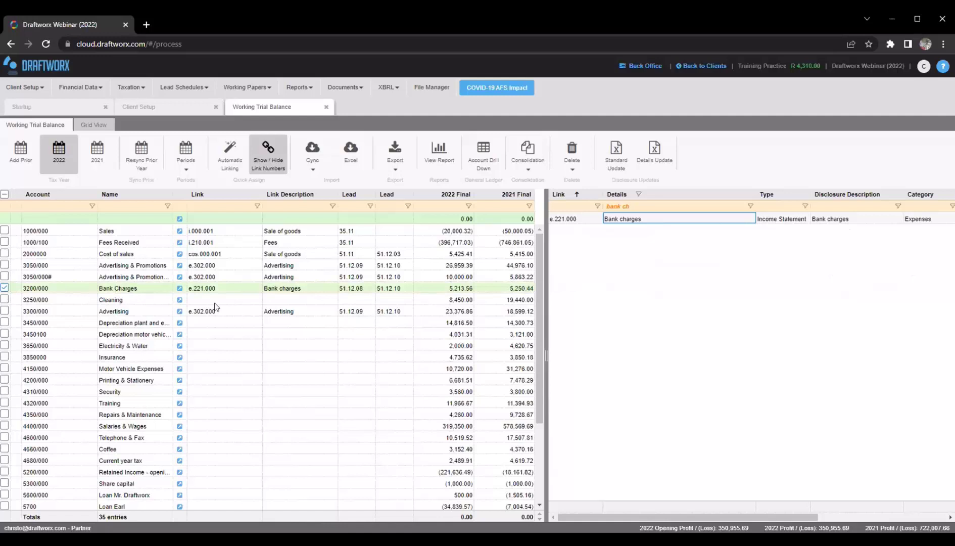
{"action": "left_click", "coordinate": [264, 290]}
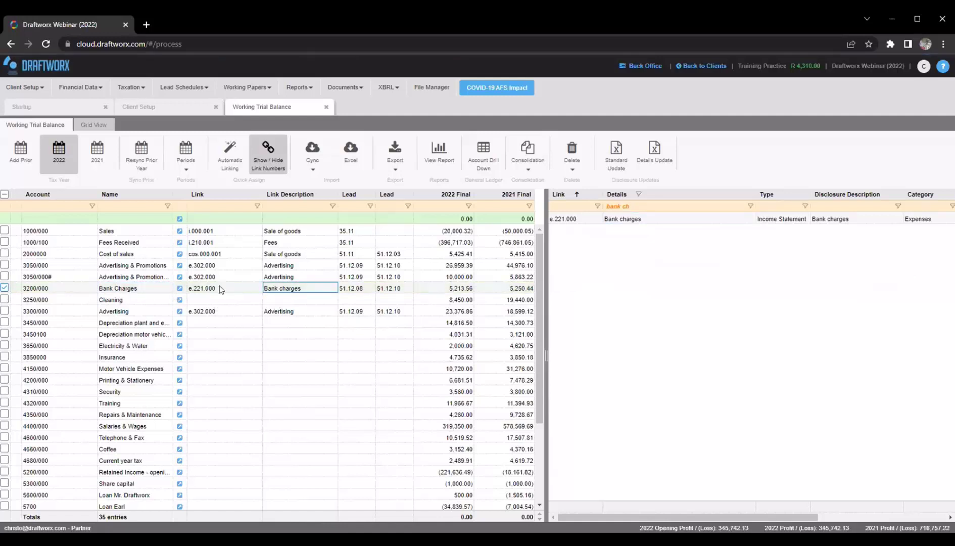
{"action": "left_click", "coordinate": [250, 291]}
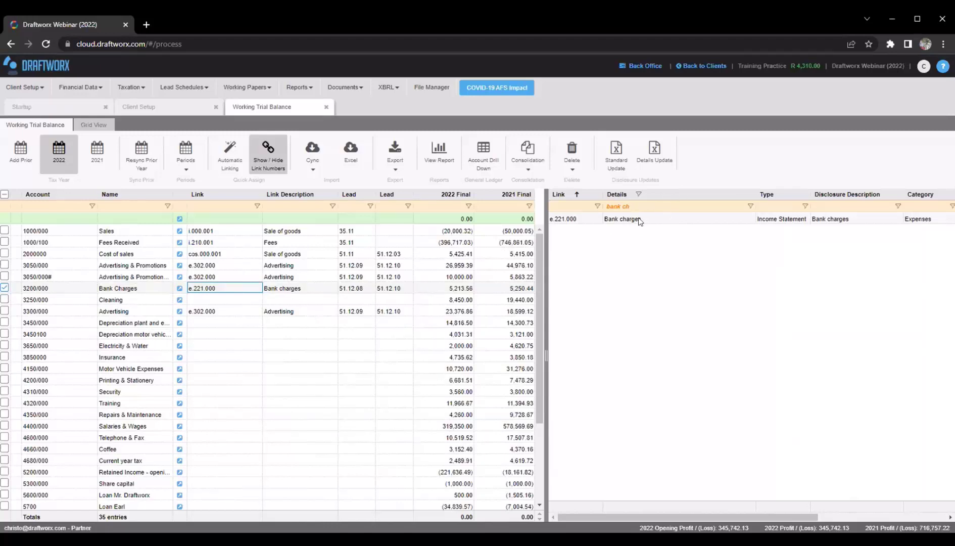
{"action": "left_click_drag", "start_coordinate": [639, 221], "coordinate": [609, 229]}
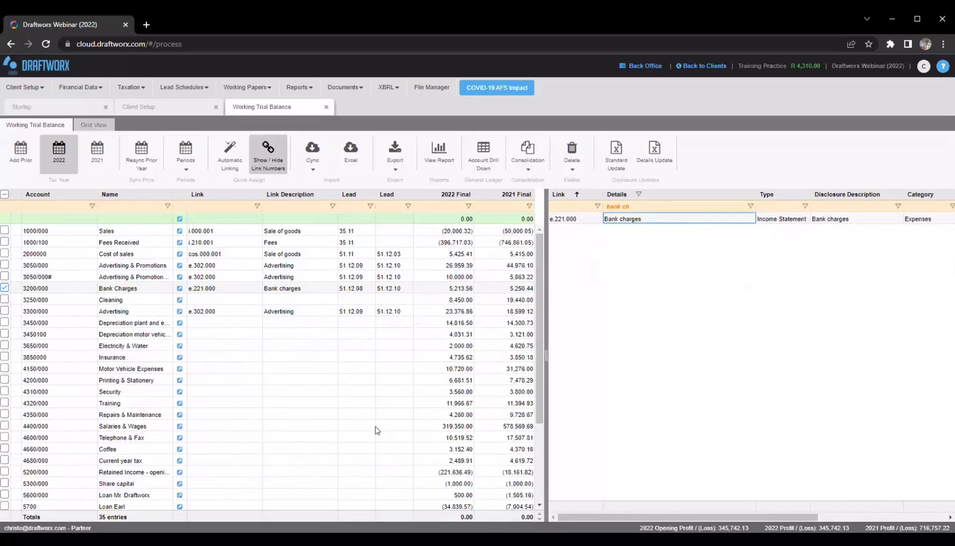
Clear the Details filter and hide the link number list beside the trial balance
{"action": "left_click_drag", "start_coordinate": [632, 206], "coordinate": [593, 203]}
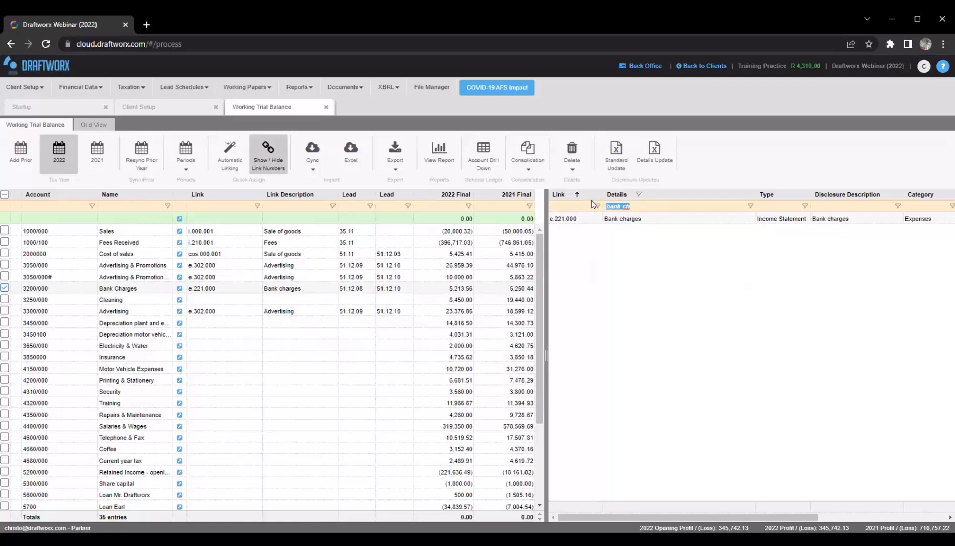
{"action": "key", "text": "BackSpace"}
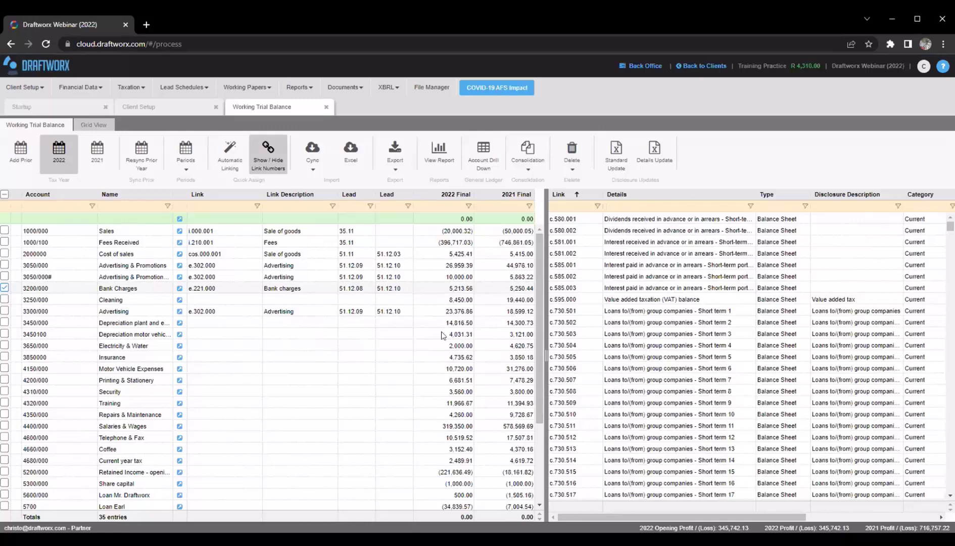
{"action": "left_click", "coordinate": [266, 161]}
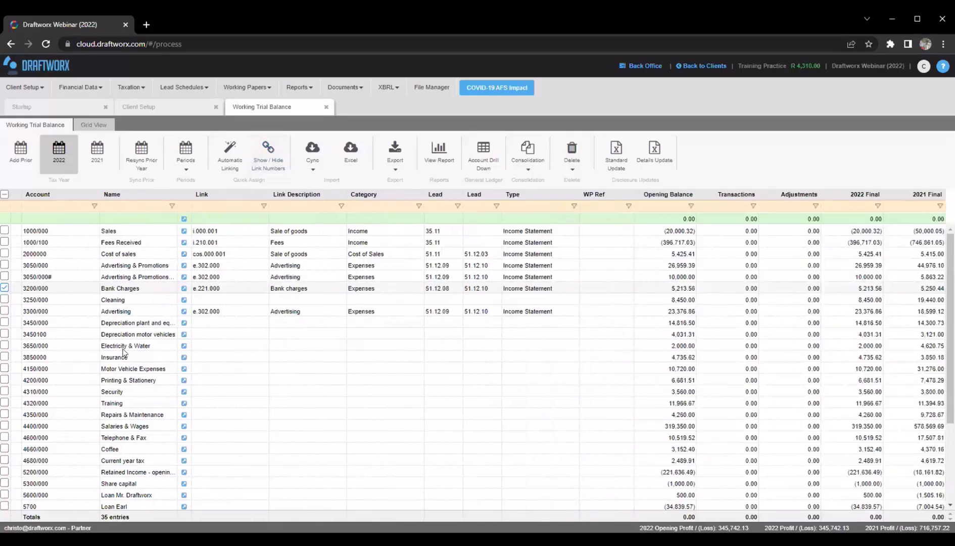
Open link selection for the Cleaning account, filter Details by "clean", and assign e.330.000 Cleaning
{"action": "scroll", "coordinate": [525, 390], "scroll_direction": "down", "scroll_amount": 5}
{"action": "scroll", "coordinate": [469, 397], "scroll_direction": "up", "scroll_amount": 5}
{"action": "left_click", "coordinate": [177, 302]}
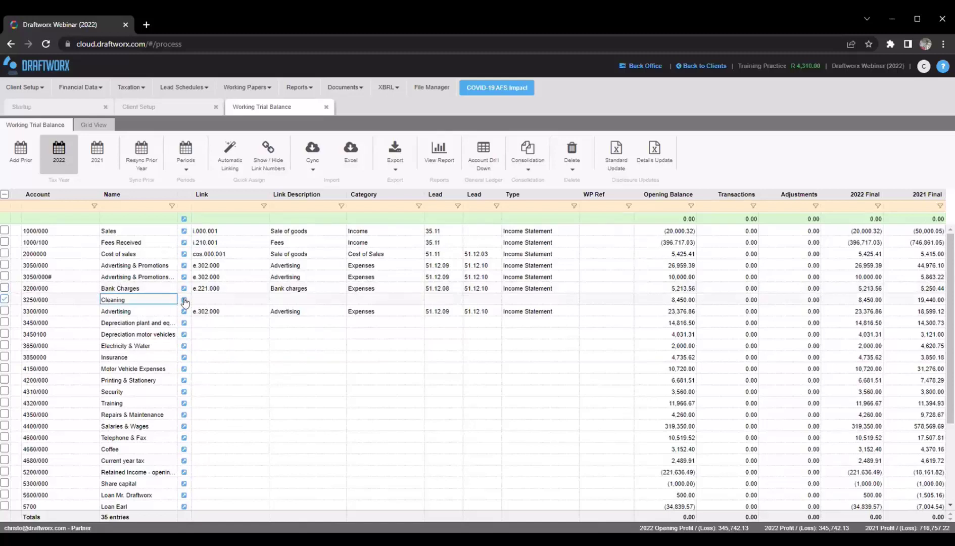
{"action": "left_click", "coordinate": [184, 301]}
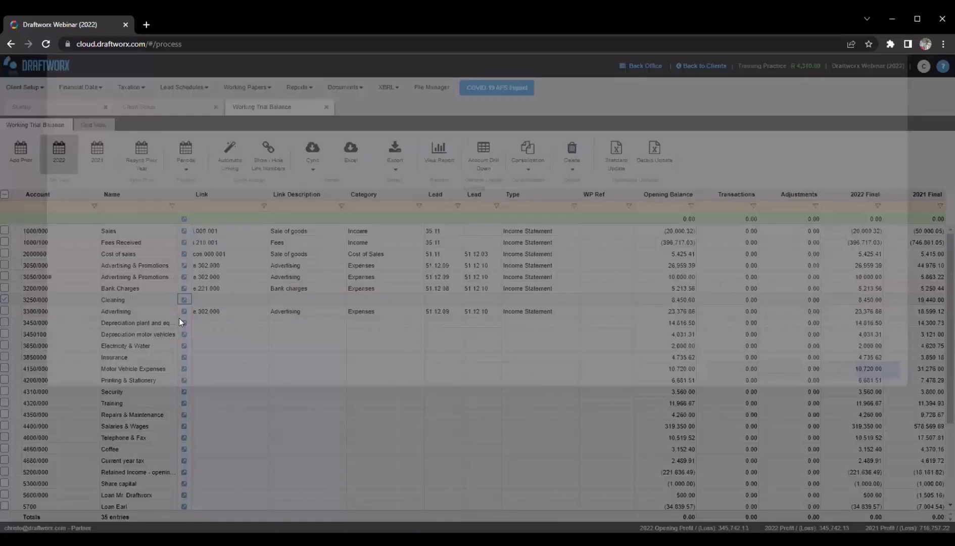
{"action": "scroll", "coordinate": [153, 309], "scroll_direction": "down", "scroll_amount": 3}
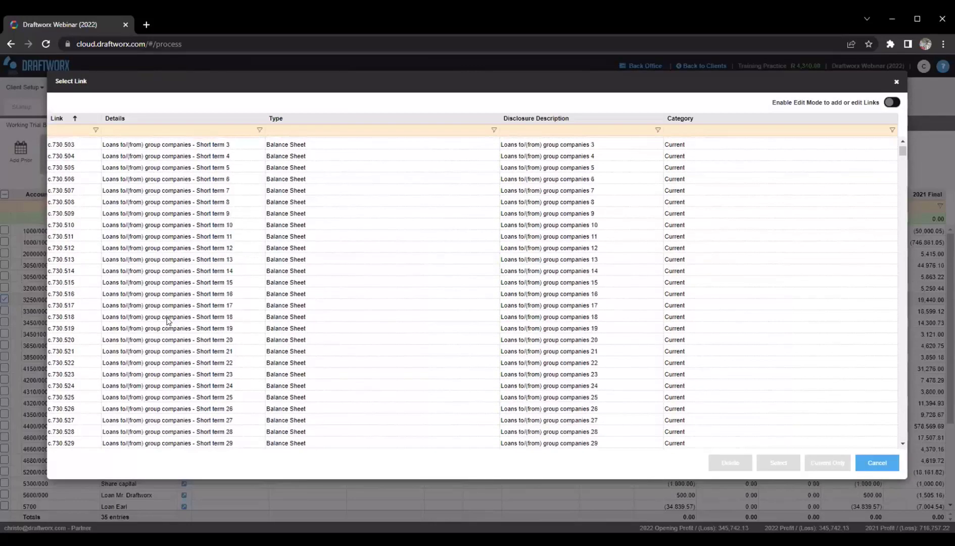
{"action": "scroll", "coordinate": [153, 309], "scroll_direction": "up", "scroll_amount": 3}
{"action": "scroll", "coordinate": [180, 258], "scroll_direction": "down", "scroll_amount": 9}
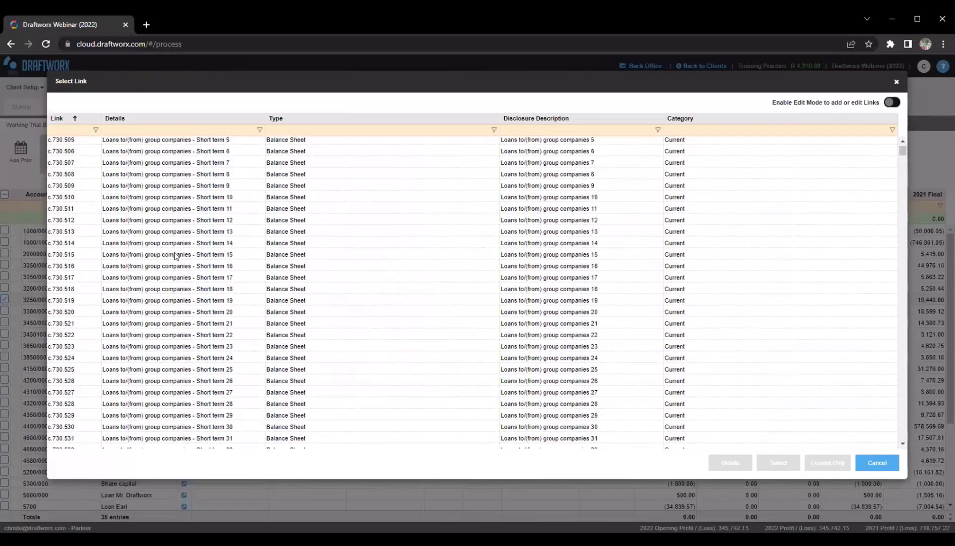
{"action": "scroll", "coordinate": [182, 259], "scroll_direction": "up", "scroll_amount": 9}
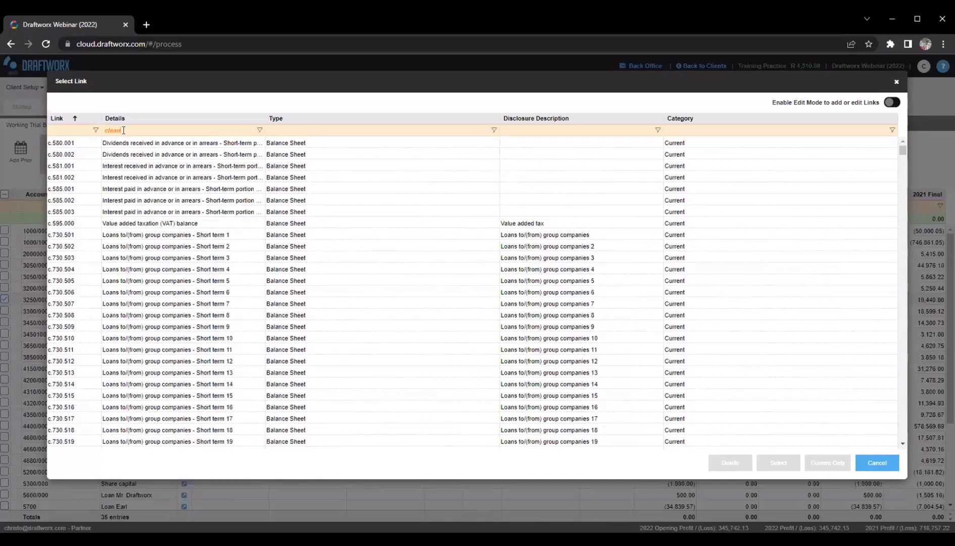
{"action": "left_click", "coordinate": [112, 153]}
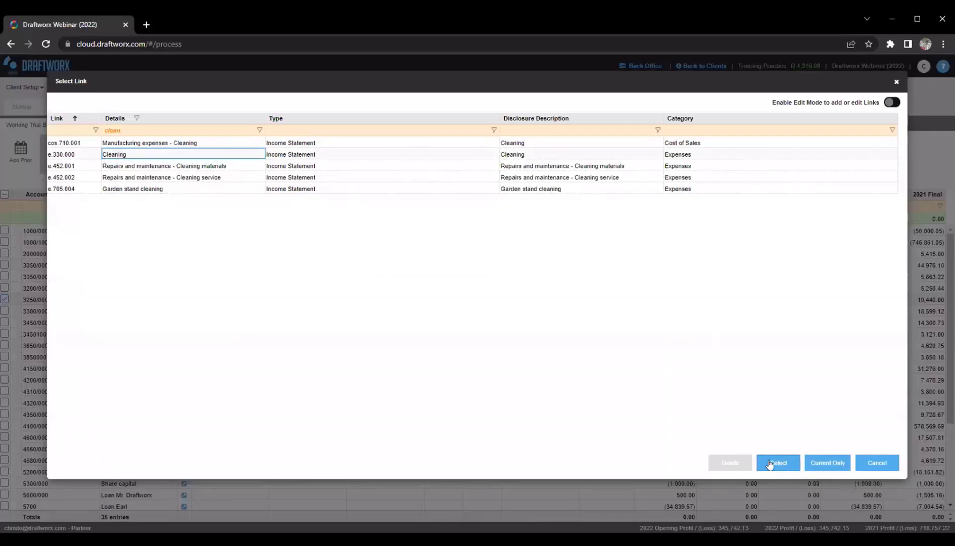
{"action": "double_click", "coordinate": [271, 151]}
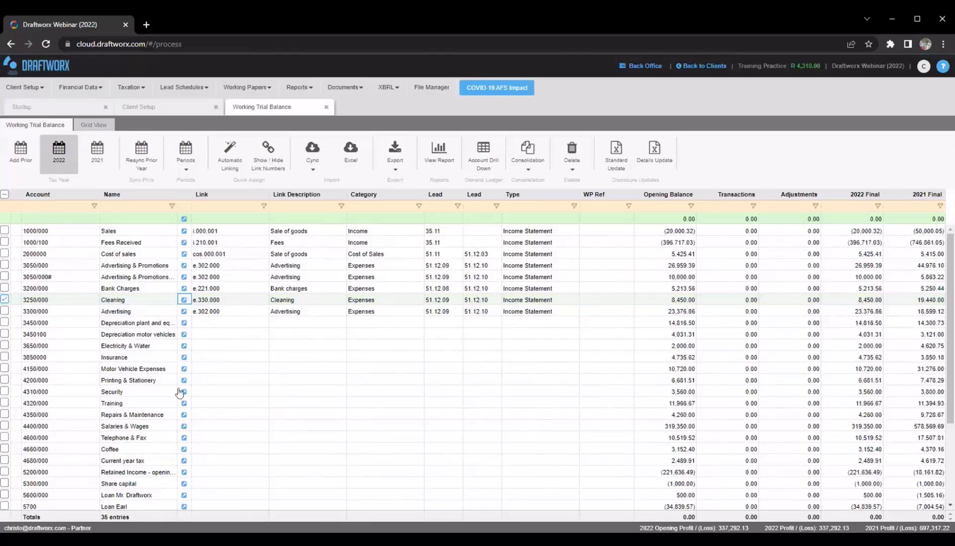
View the link selections for the Advertising and Bank Charges accounts without changing them, and check the link on Cleaning
{"action": "left_click", "coordinate": [184, 311]}
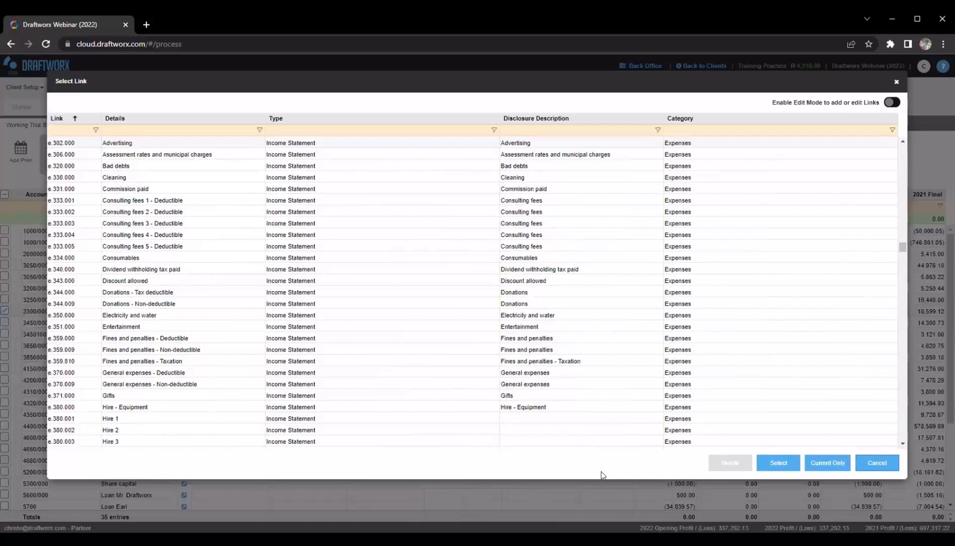
{"action": "left_click", "coordinate": [45, 384]}
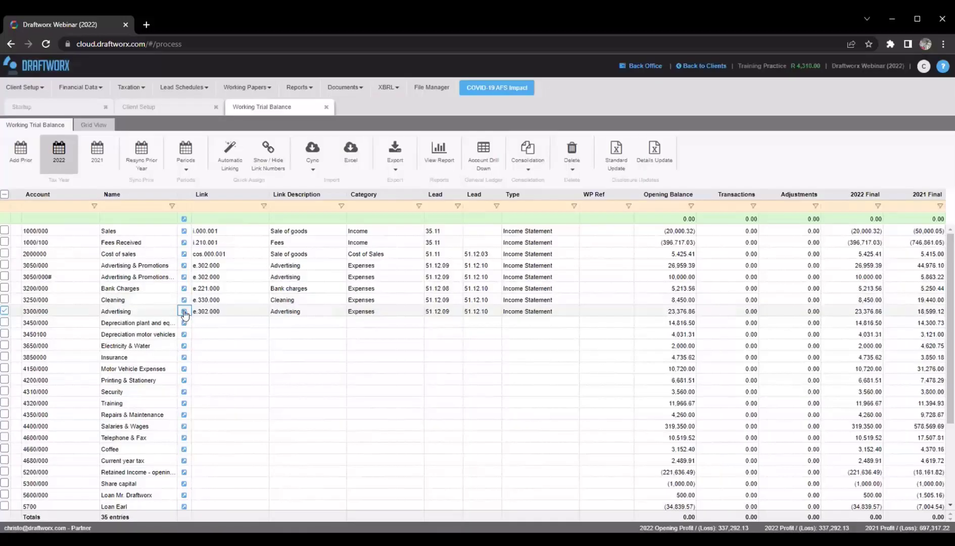
{"action": "scroll", "coordinate": [185, 316], "scroll_direction": "down", "scroll_amount": 1}
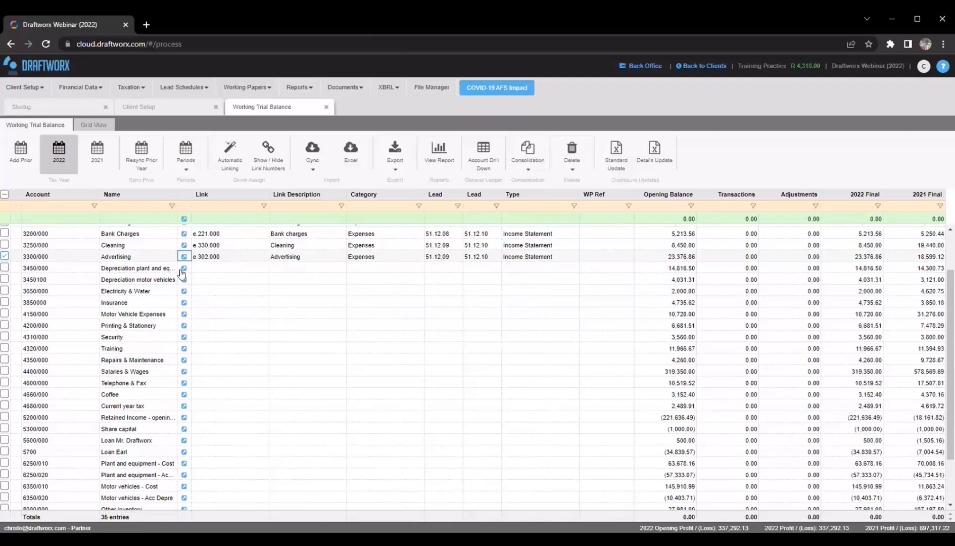
{"action": "scroll", "coordinate": [184, 271], "scroll_direction": "up", "scroll_amount": 1}
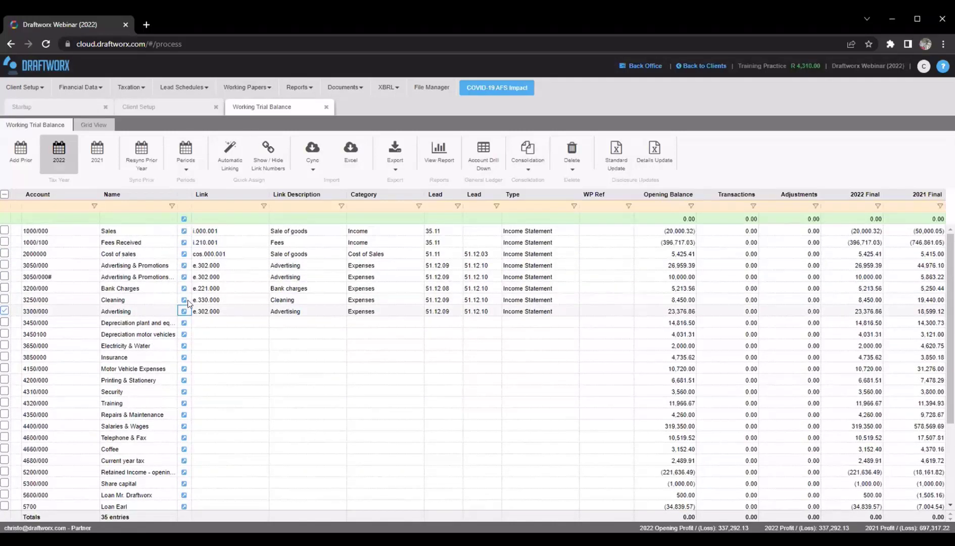
{"action": "left_click", "coordinate": [184, 289]}
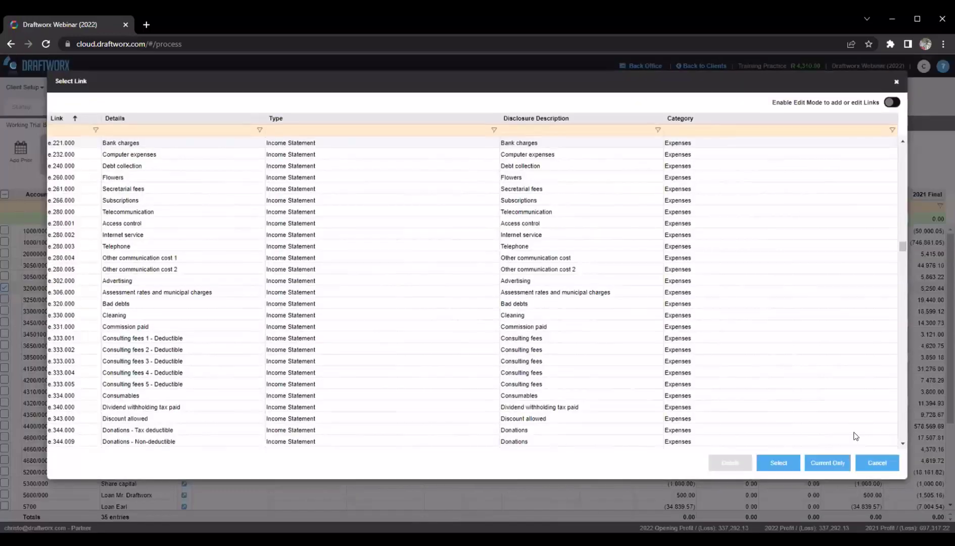
{"action": "left_click", "coordinate": [861, 458]}
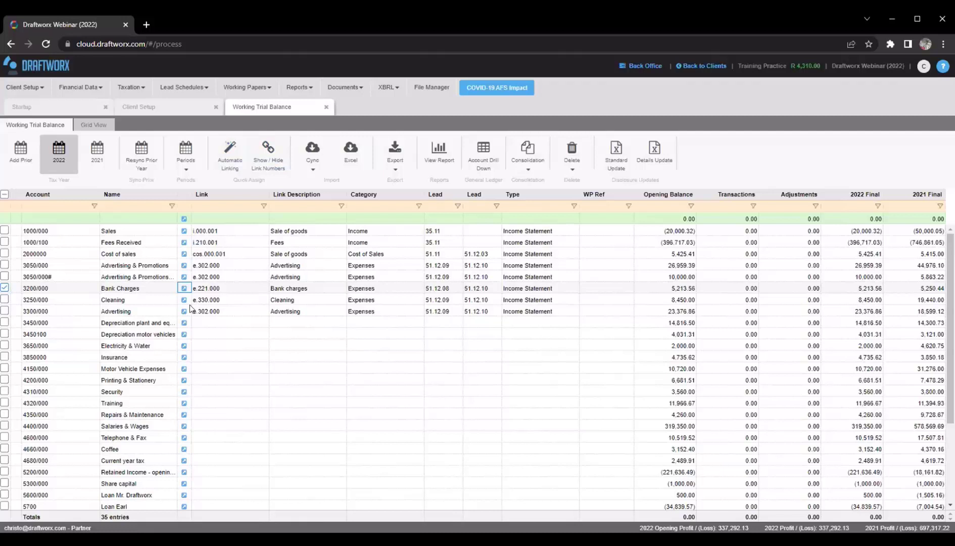
{"action": "left_click", "coordinate": [204, 299]}
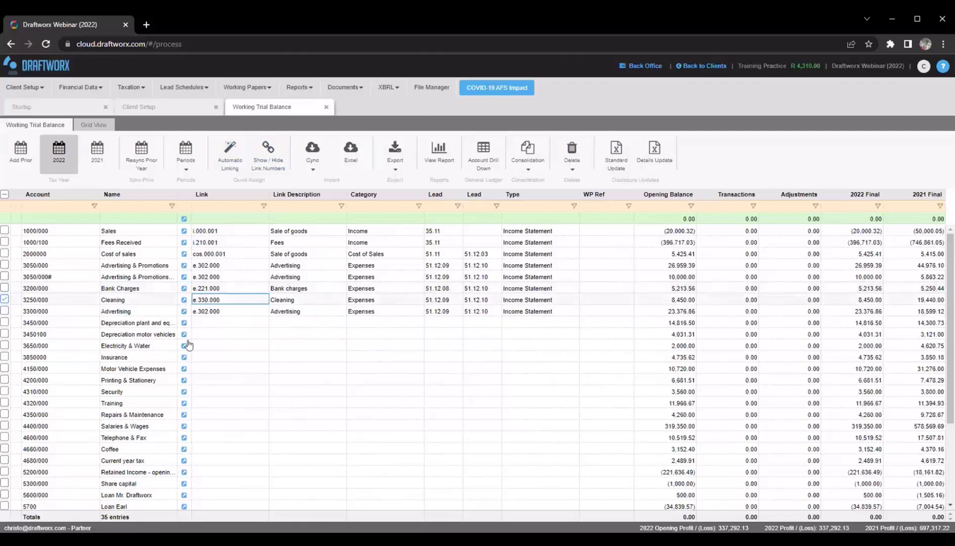
Select loan account 5700 in the trial balance and examine its opening balance
{"action": "scroll", "coordinate": [183, 309], "scroll_direction": "down", "scroll_amount": 3}
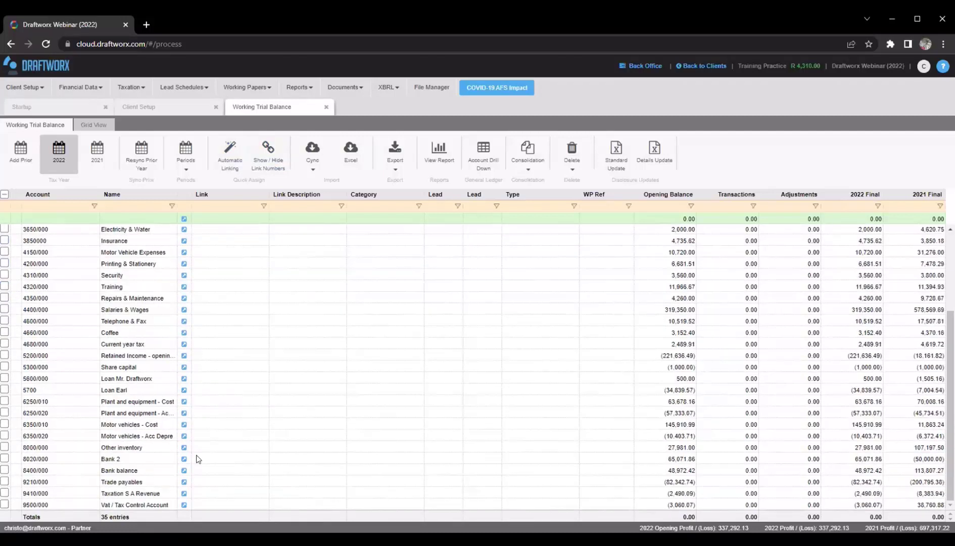
{"action": "left_click", "coordinate": [454, 379]}
{"action": "left_click", "coordinate": [409, 395]}
{"action": "left_click", "coordinate": [395, 391]}
{"action": "left_click", "coordinate": [132, 393]}
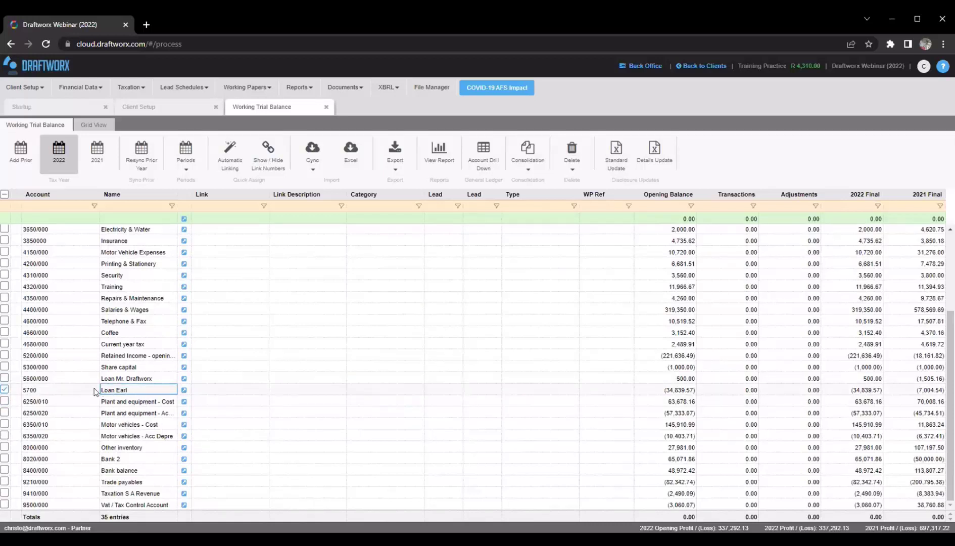
{"action": "left_click", "coordinate": [659, 393]}
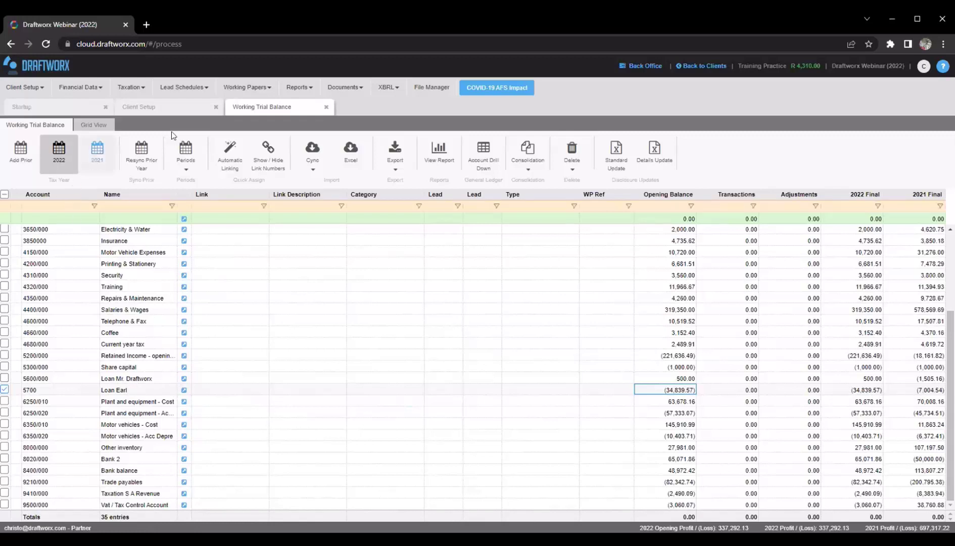
Filter the links for loan account 5700 by Details "owner", compare Current and Non Current entries, and assign n.731.501 Loans to/(from) owner 1
{"action": "left_click", "coordinate": [183, 391]}
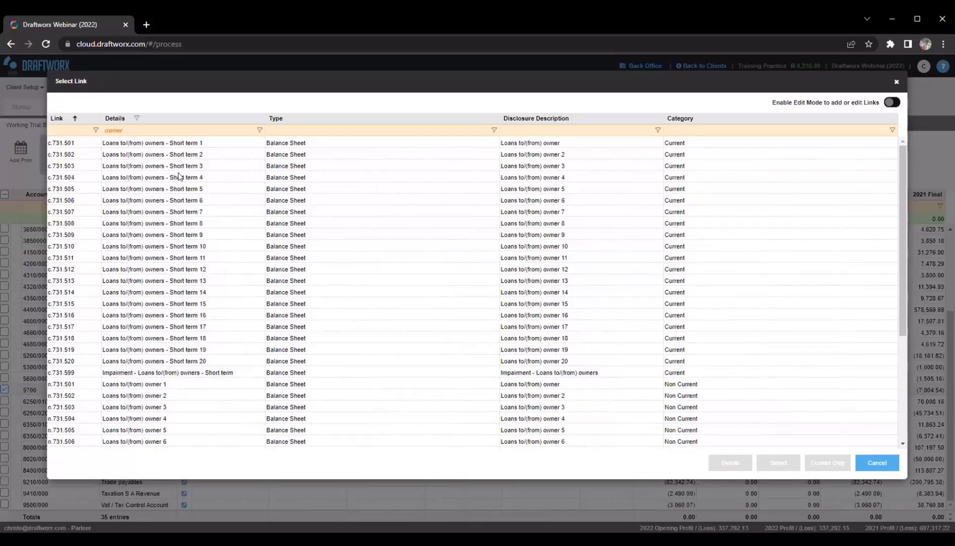
{"action": "left_click", "coordinate": [153, 144]}
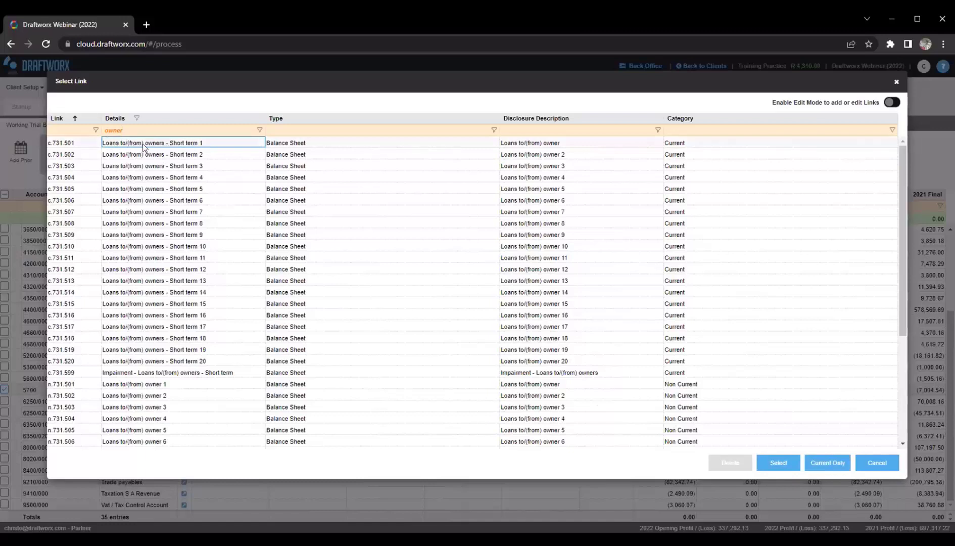
{"action": "left_click", "coordinate": [114, 385]}
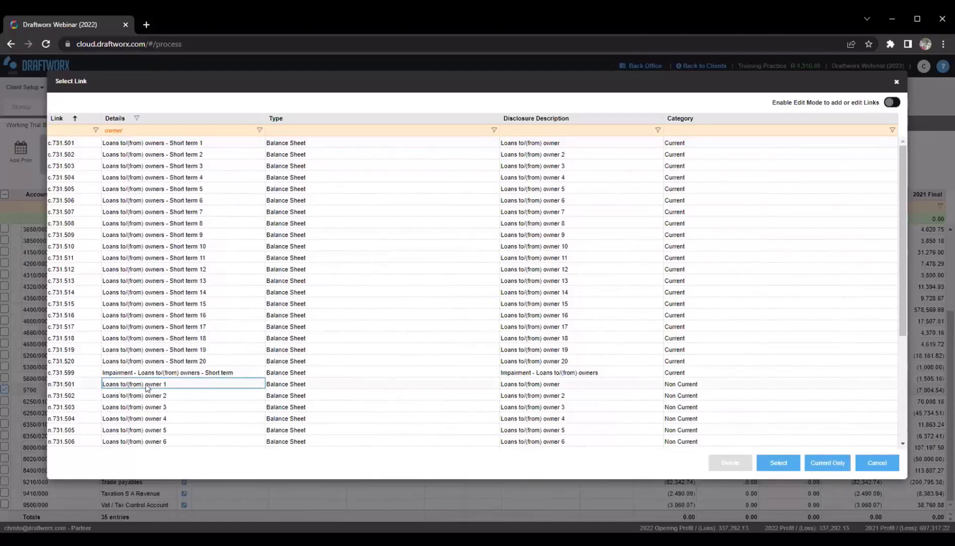
{"action": "left_click", "coordinate": [688, 386]}
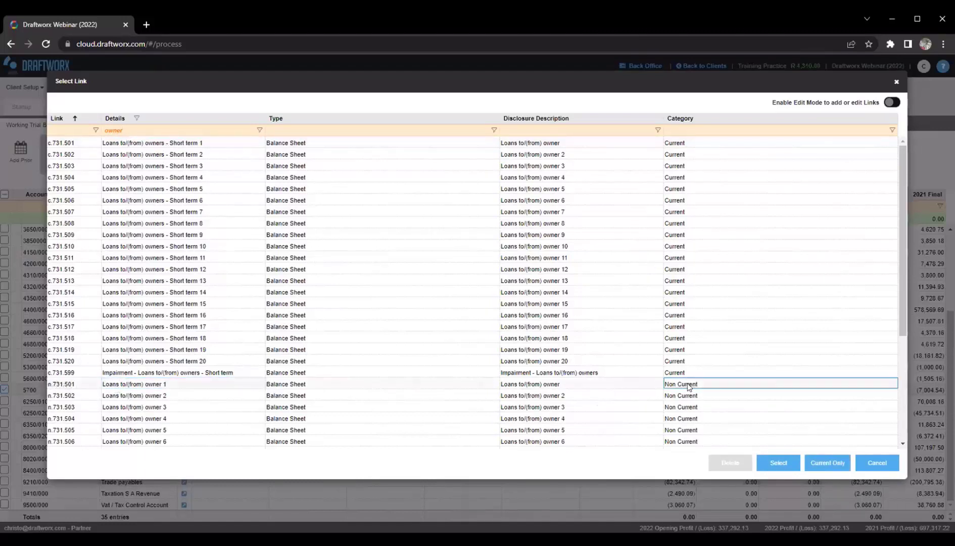
{"action": "left_click", "coordinate": [694, 144]}
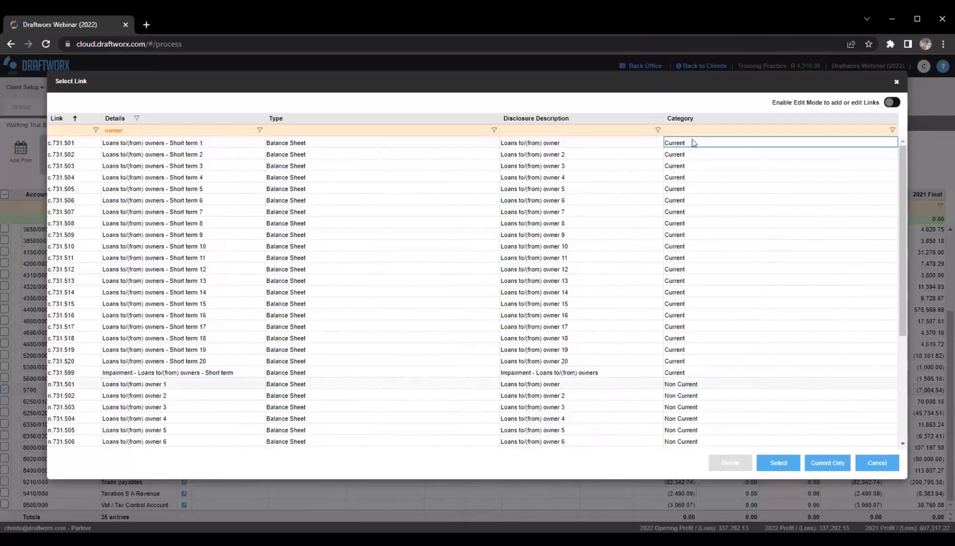
{"action": "left_click", "coordinate": [680, 385]}
{"action": "left_click", "coordinate": [284, 384]}
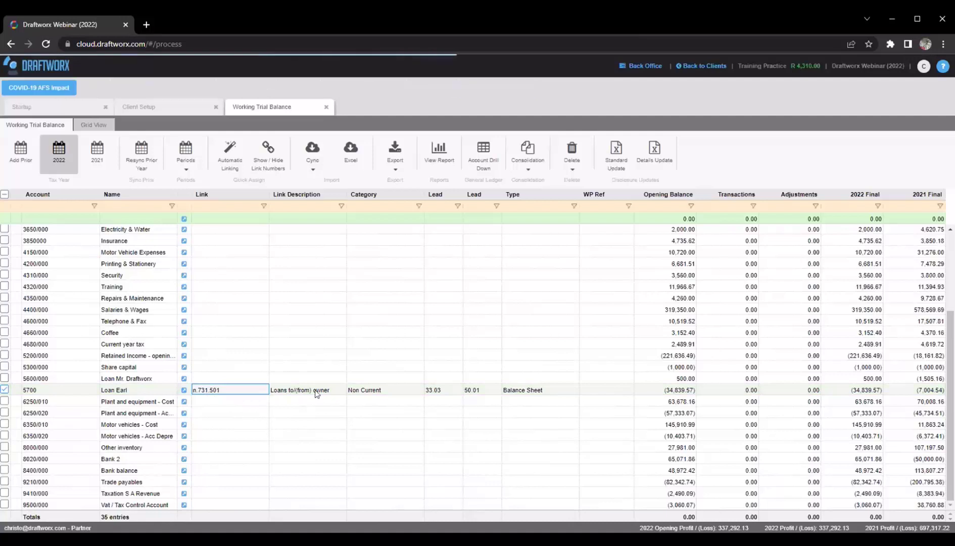
{"action": "left_click", "coordinate": [363, 390]}
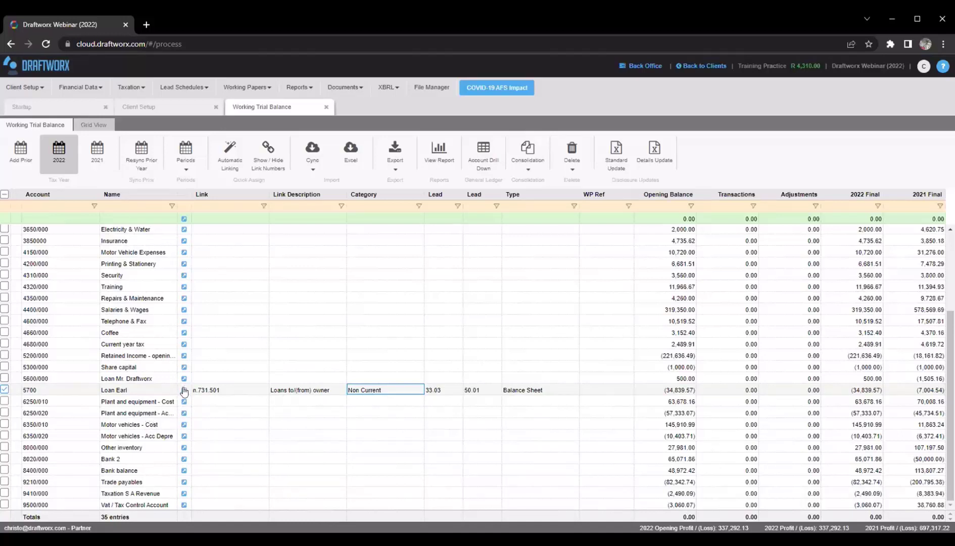
Filter the links for loan account 5700 by Details "owner" and assign c.731.501 Loans to/(from) owners - Short term 1 to the current year only
{"action": "left_click", "coordinate": [152, 389]}
{"action": "left_click", "coordinate": [184, 392]}
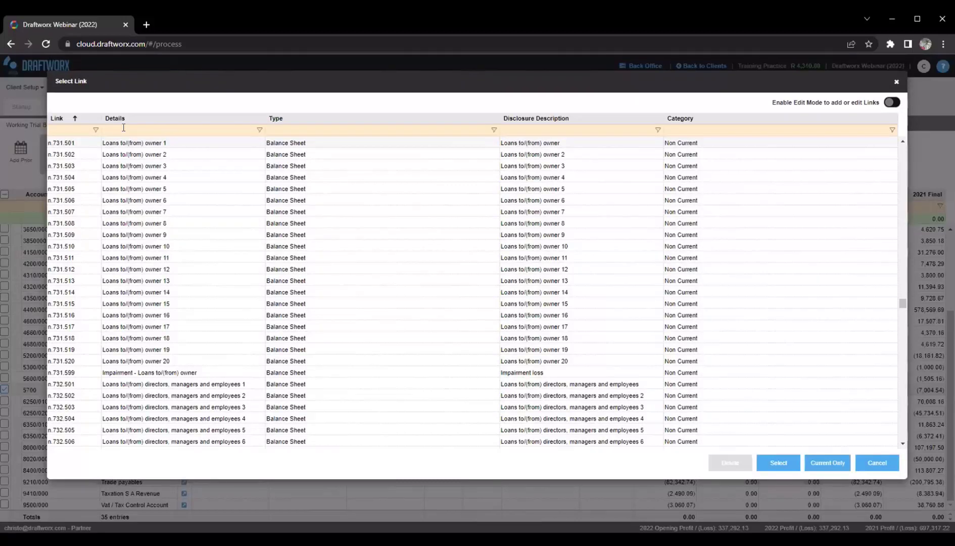
{"action": "left_click", "coordinate": [123, 130]}
{"action": "type", "text": "oowner"}
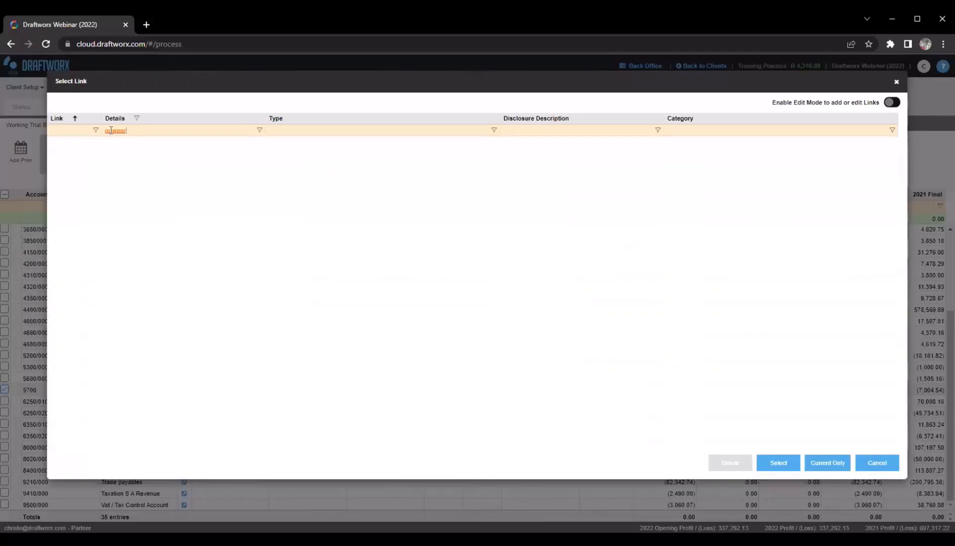
{"action": "left_click", "coordinate": [110, 131]}
{"action": "key", "text": "BackSpace"}
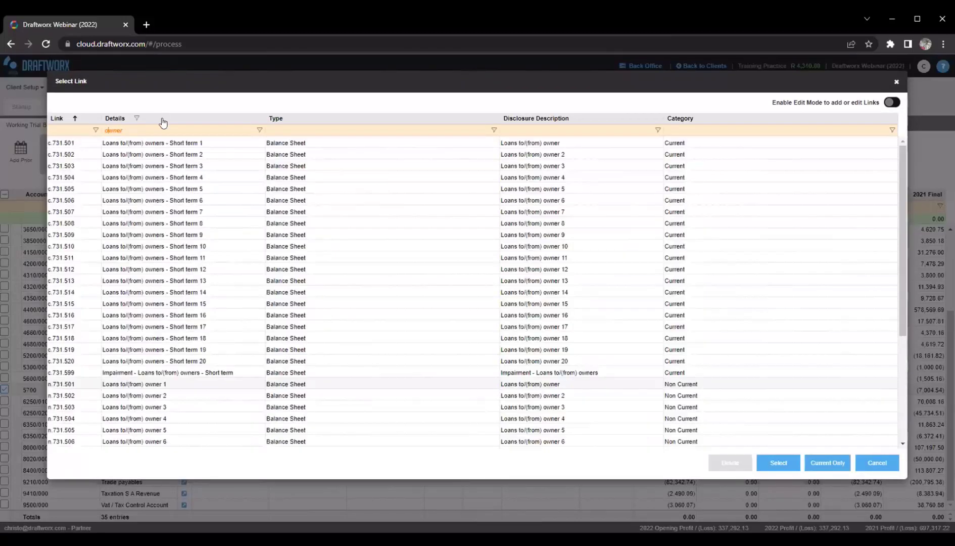
{"action": "left_click", "coordinate": [55, 144]}
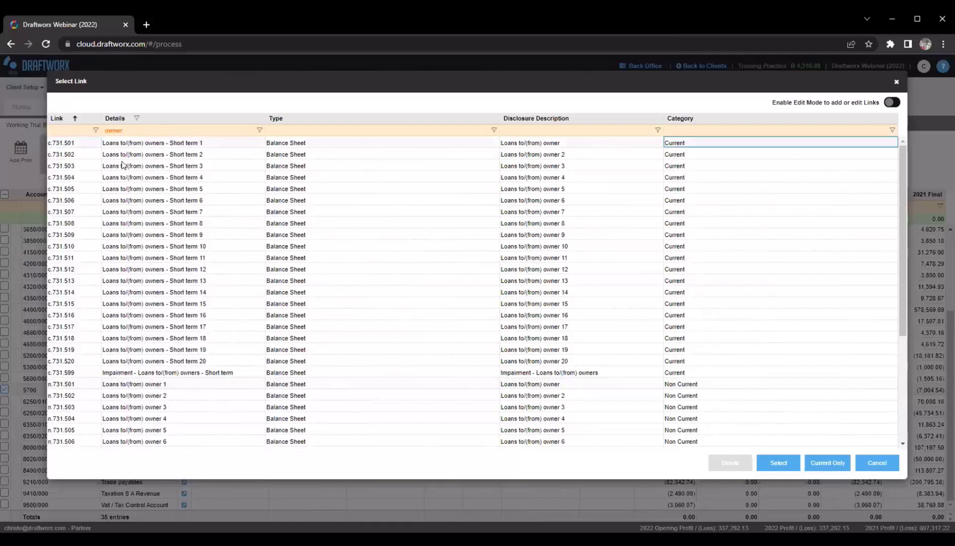
{"action": "left_click", "coordinate": [161, 145]}
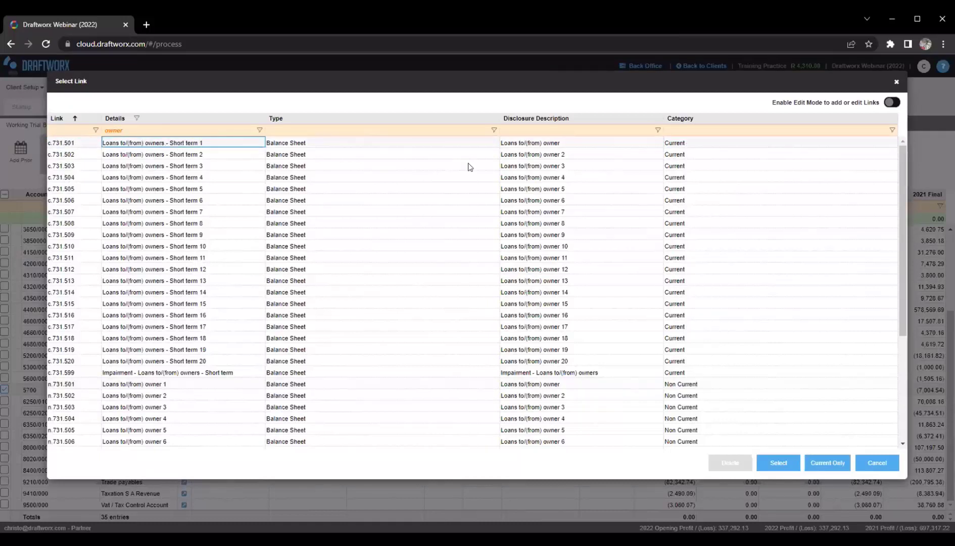
{"action": "left_click", "coordinate": [828, 464]}
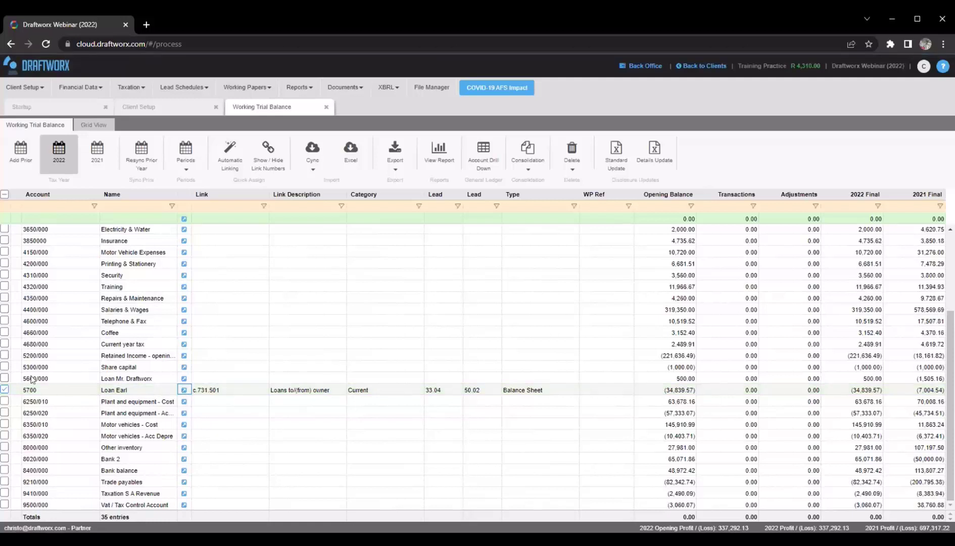
Check the link and category of loan account 5700 in the 2021 trial balance and return to 2022
{"action": "left_click", "coordinate": [218, 391]}
{"action": "left_click", "coordinate": [87, 172]}
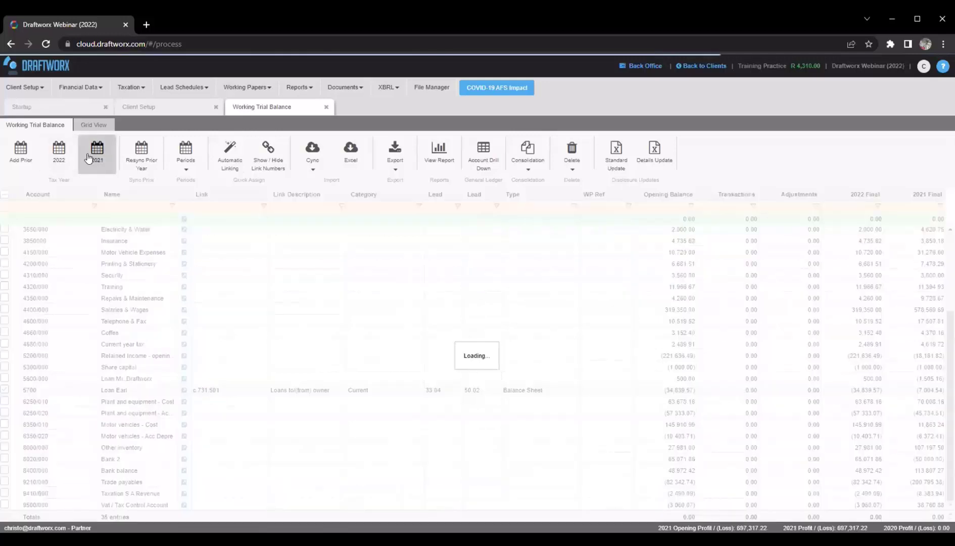
{"action": "scroll", "coordinate": [115, 400], "scroll_direction": "down", "scroll_amount": 3}
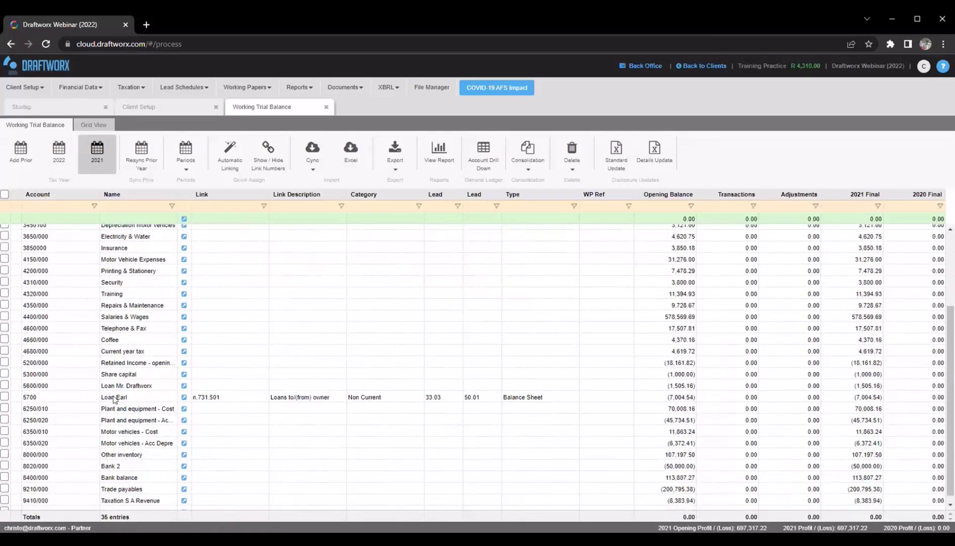
{"action": "left_click", "coordinate": [192, 398]}
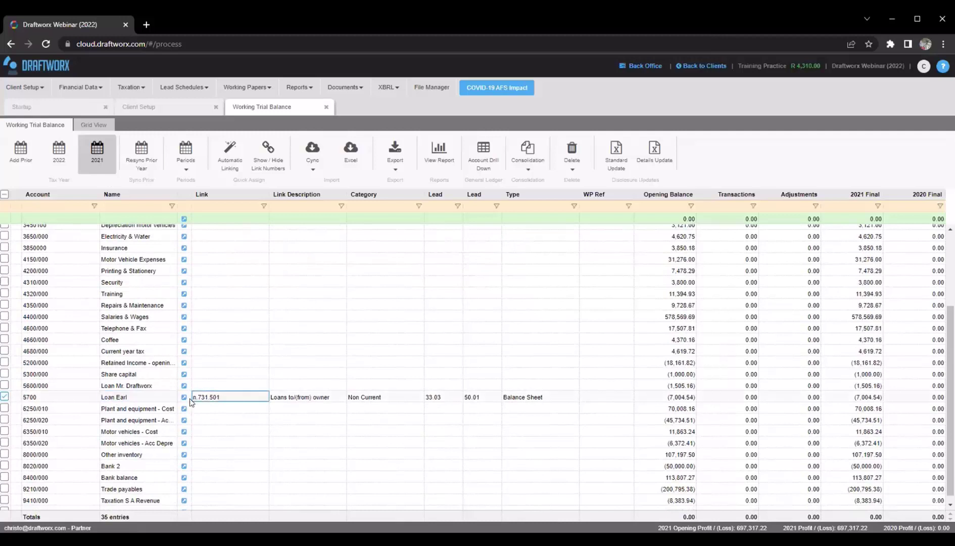
{"action": "left_click", "coordinate": [374, 397]}
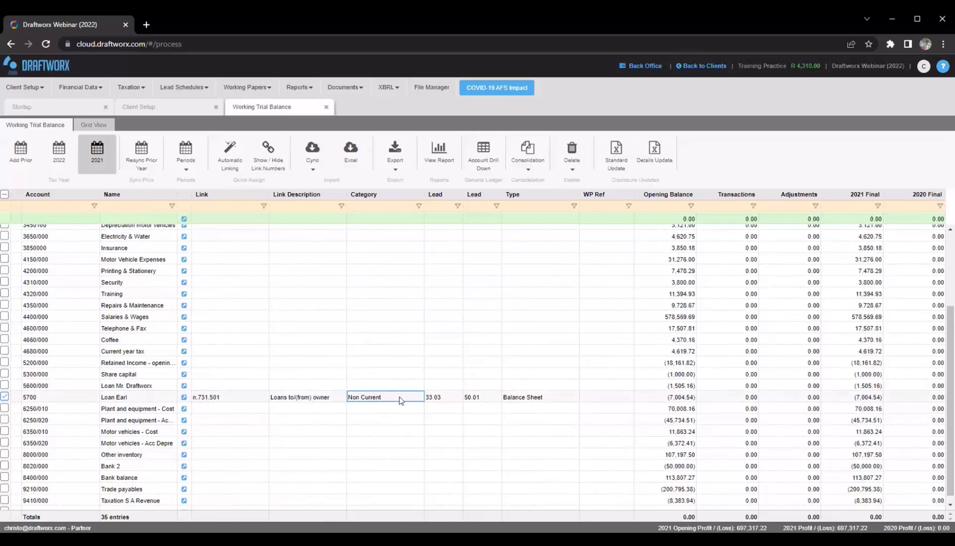
{"action": "left_click", "coordinate": [59, 158]}
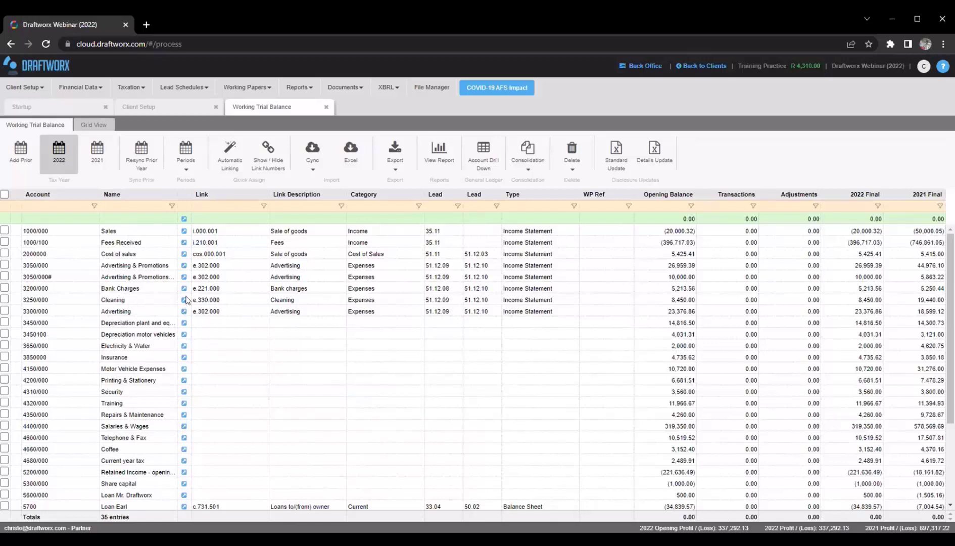
View the link selection for Advertising & Promotions account 3050/000 without changing it, and look over the unlinked expense accounts
{"action": "left_click", "coordinate": [183, 266]}
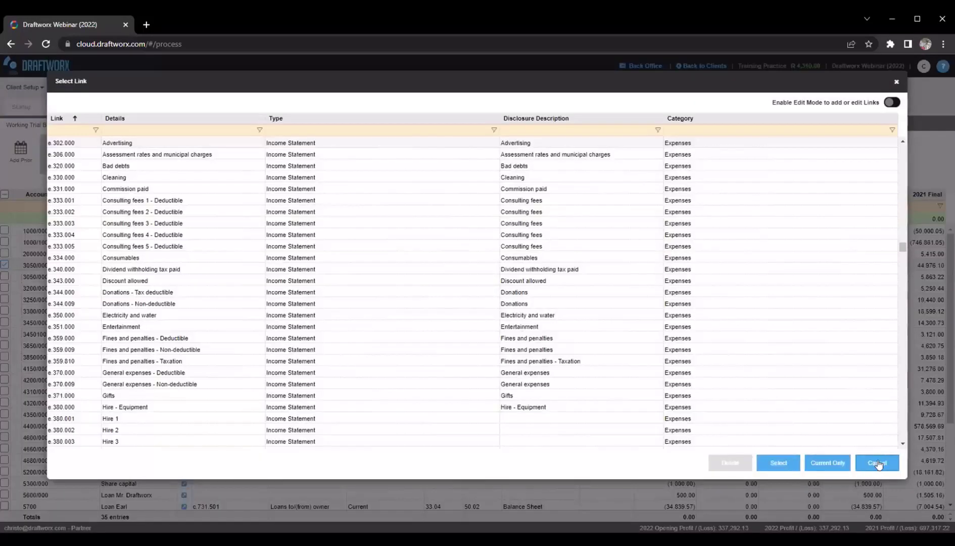
{"action": "left_click", "coordinate": [878, 463]}
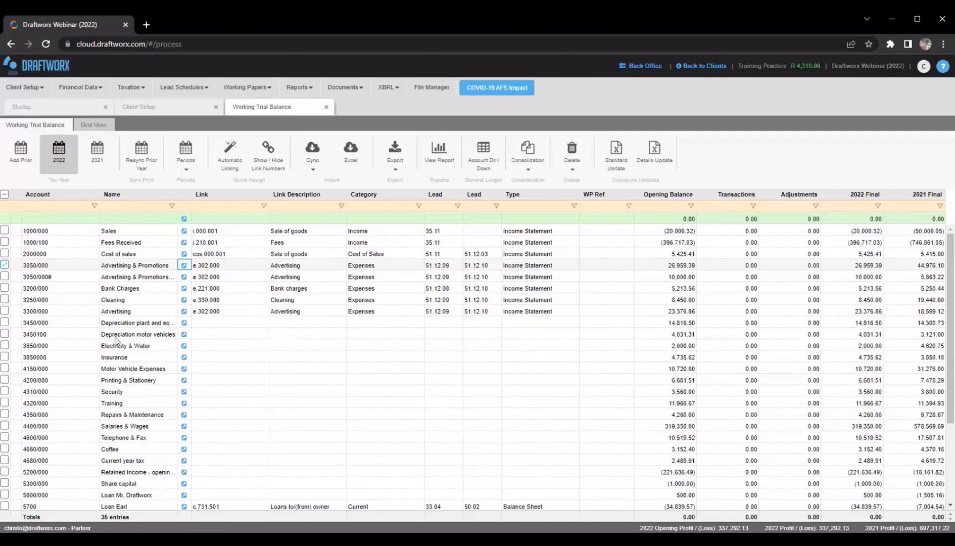
{"action": "left_click", "coordinate": [112, 324]}
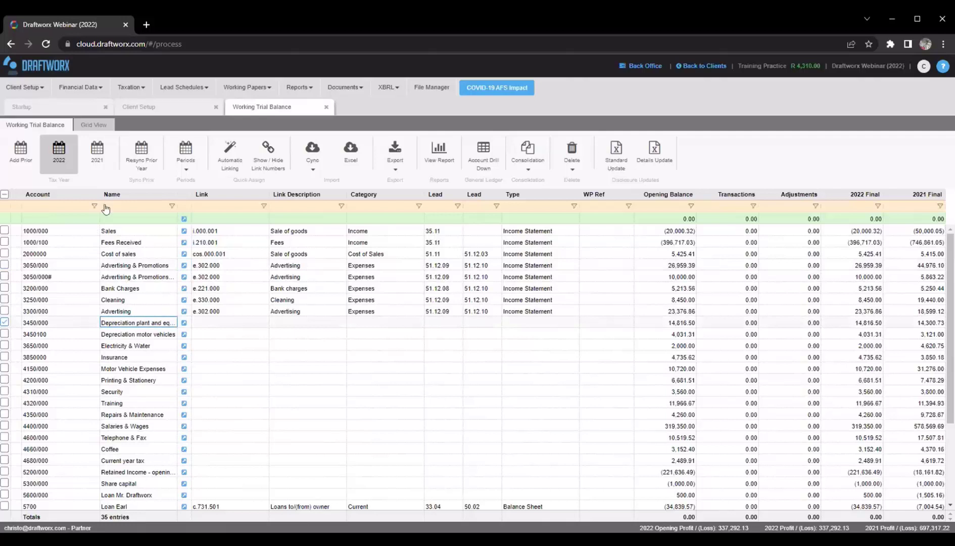
{"action": "double_click", "coordinate": [112, 345]}
{"action": "left_click", "coordinate": [124, 358]}
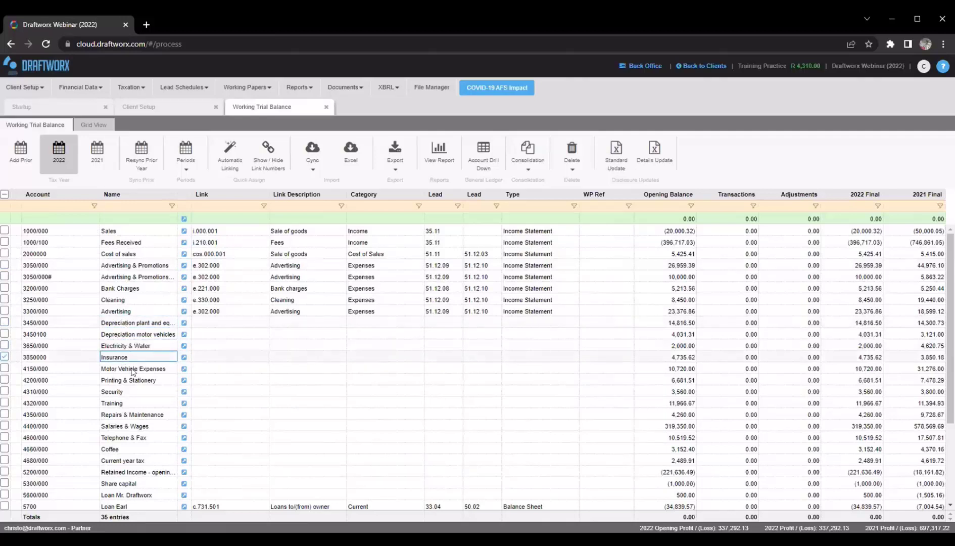
{"action": "left_click", "coordinate": [133, 371]}
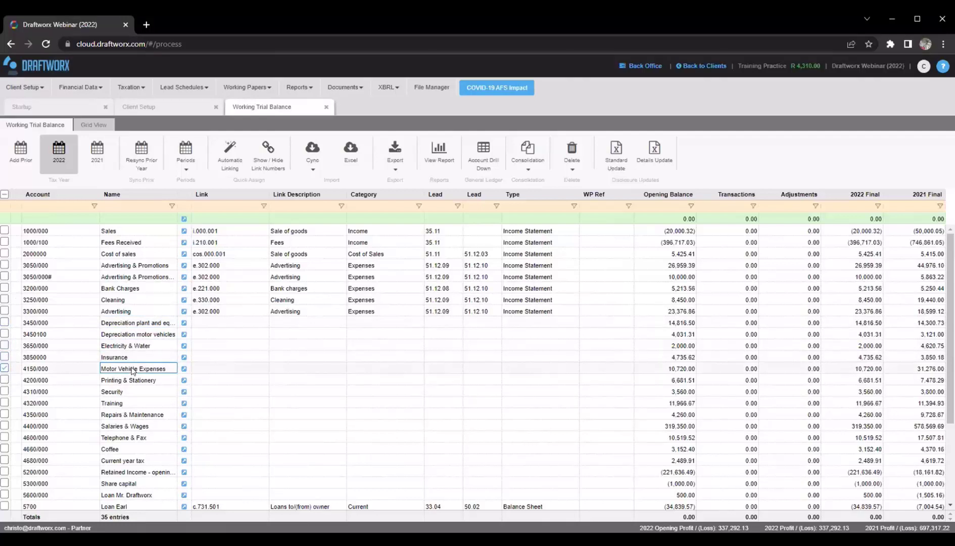
Show the link numbers beside the trial balance and filter Details by "insura" to locate e.390.000 for the Insurance account
{"action": "left_click", "coordinate": [269, 151]}
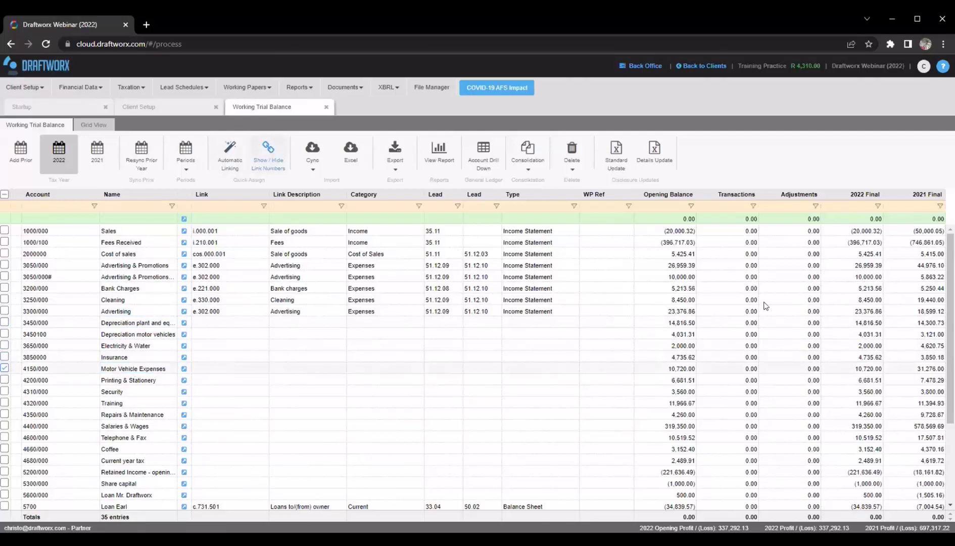
{"action": "left_click", "coordinate": [854, 242]}
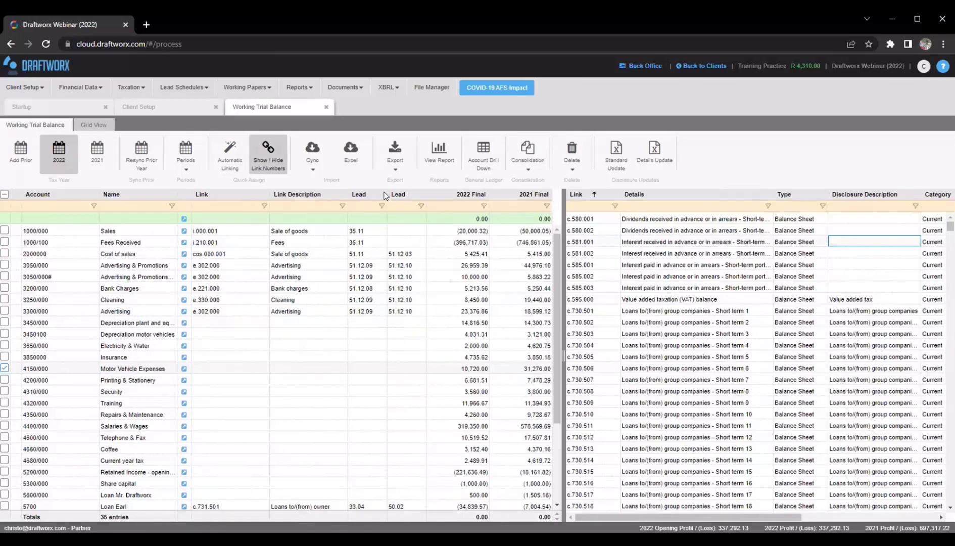
{"action": "left_click", "coordinate": [152, 357]}
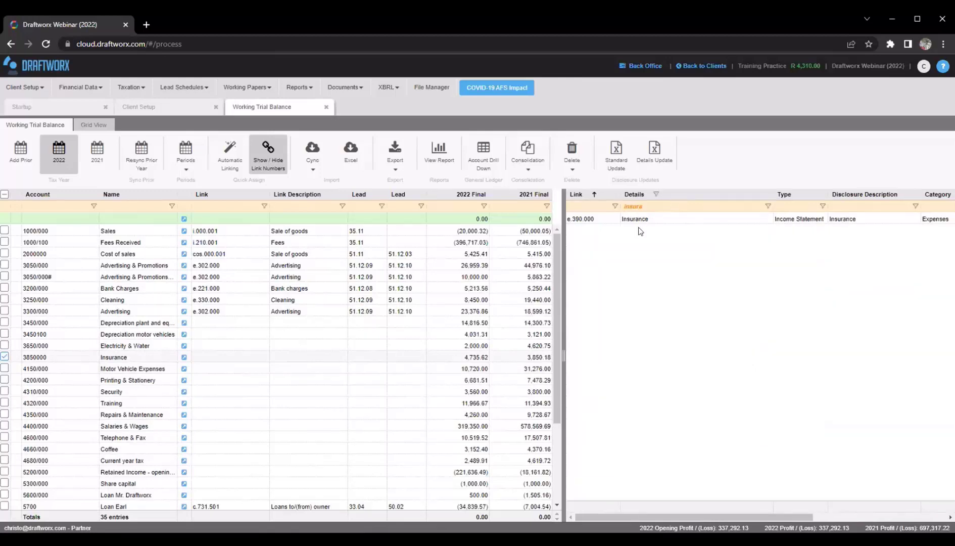
{"action": "left_click", "coordinate": [632, 221]}
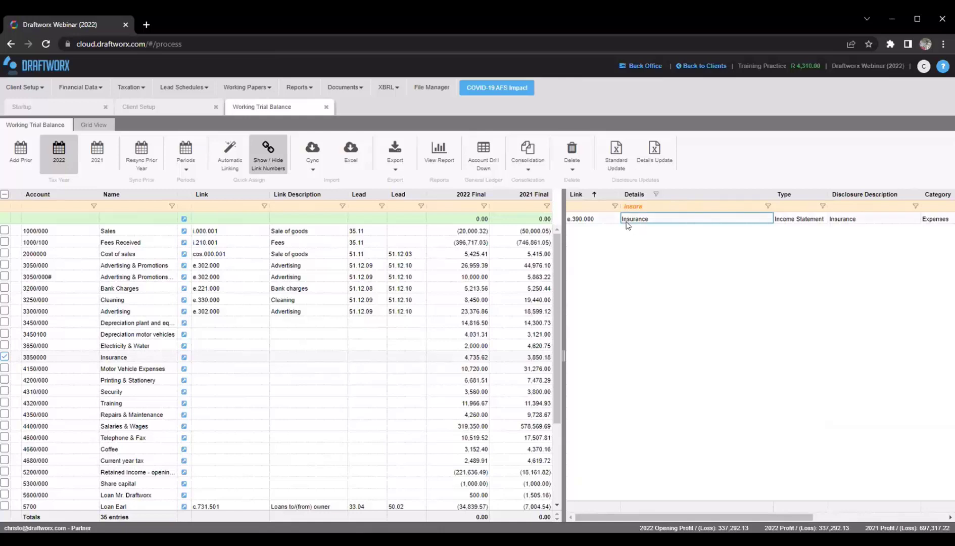
Run automatic linking on the 2022 trial balance entries and confirm it
{"action": "left_click", "coordinate": [224, 147]}
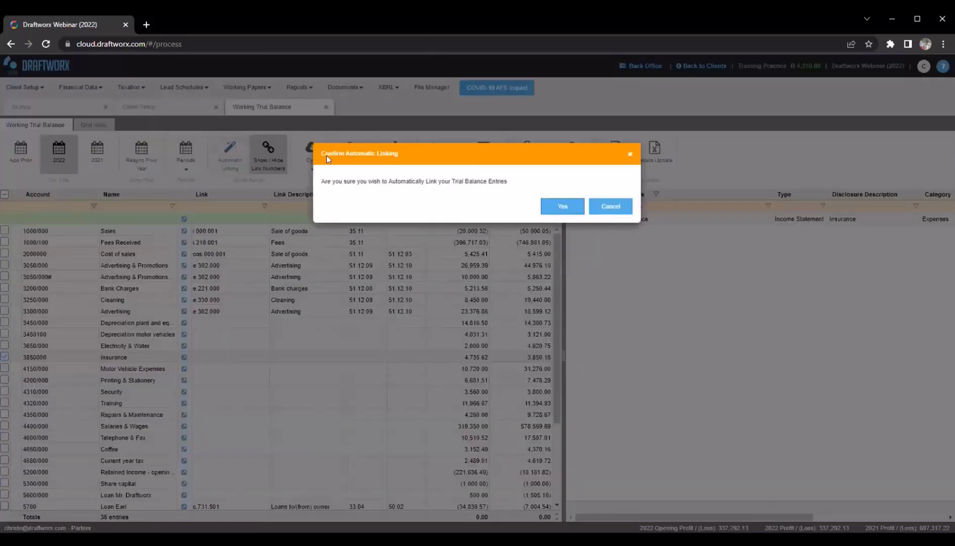
{"action": "left_click_drag", "start_coordinate": [320, 183], "coordinate": [457, 179]}
{"action": "left_click", "coordinate": [461, 180]}
{"action": "left_click", "coordinate": [559, 207]}
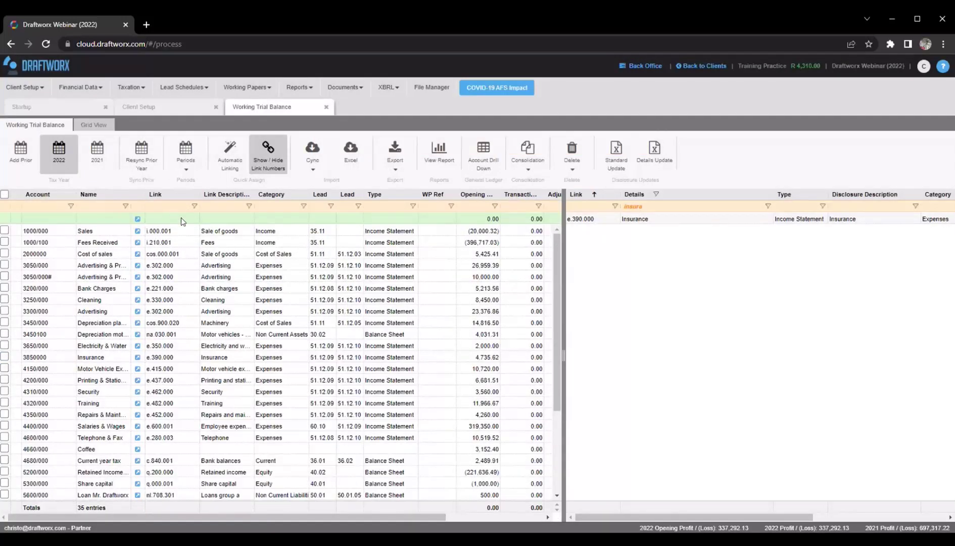
Review the links assigned throughout the trial balance, checking the Insurance and Electricity & Water accounts
{"action": "scroll", "coordinate": [196, 259], "scroll_direction": "down", "scroll_amount": 3}
{"action": "scroll", "coordinate": [198, 461], "scroll_direction": "up", "scroll_amount": 3}
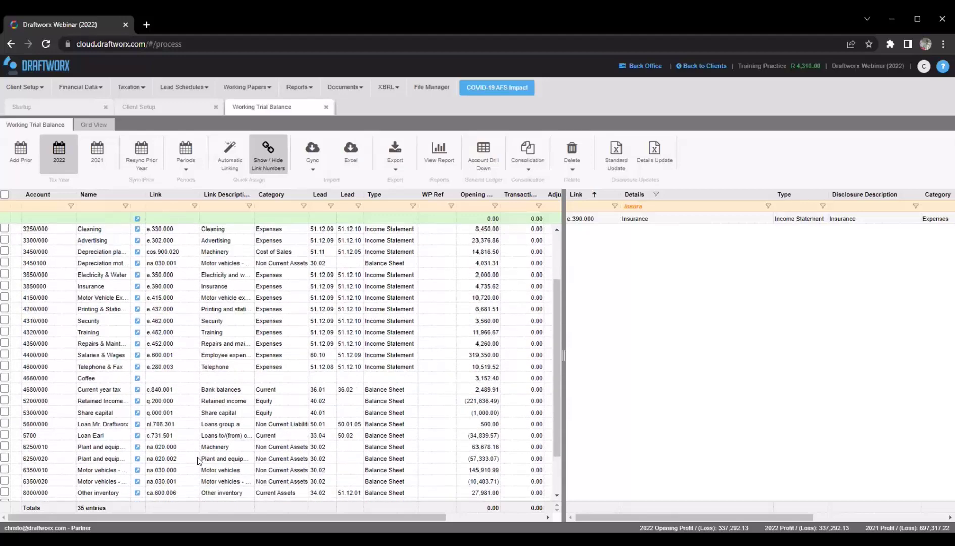
{"action": "left_click", "coordinate": [123, 342]}
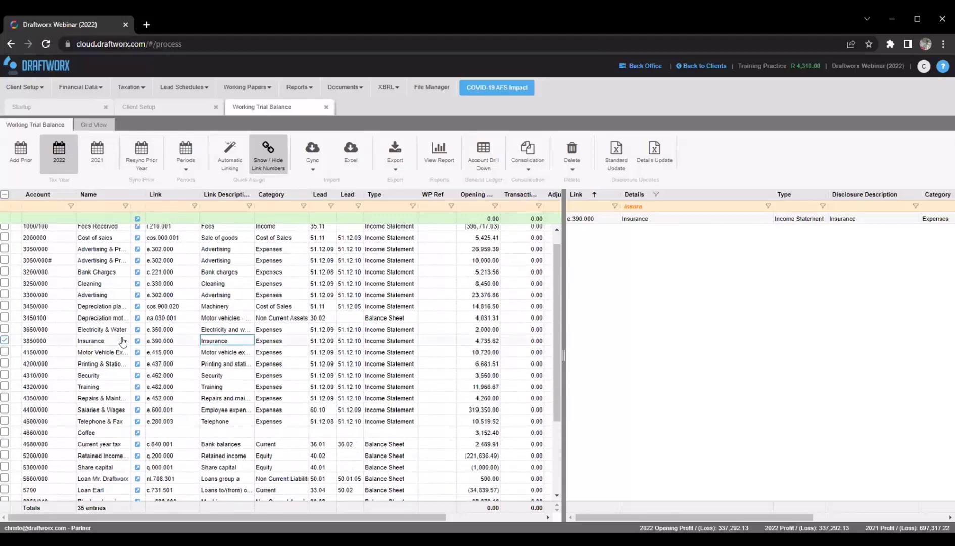
{"action": "left_click", "coordinate": [96, 342]}
{"action": "left_click", "coordinate": [157, 345]}
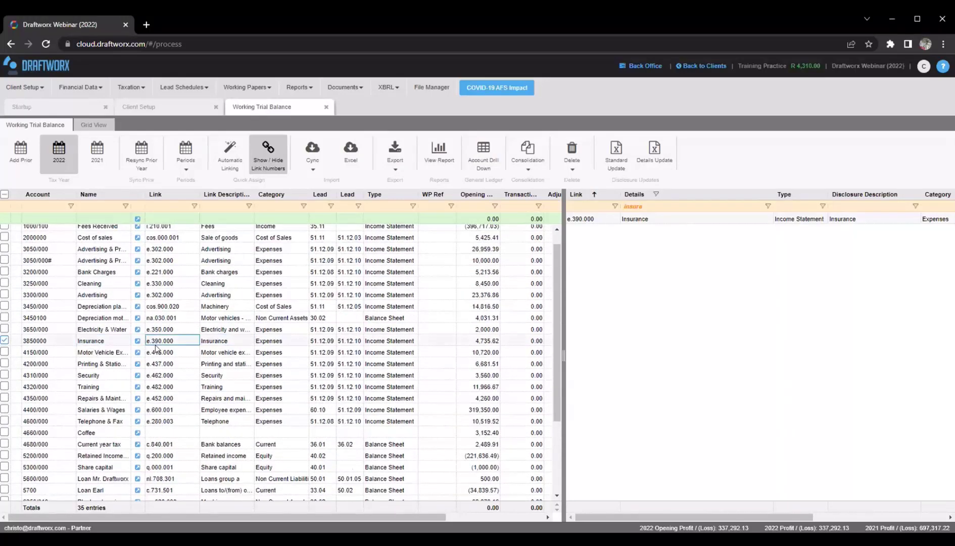
{"action": "left_click", "coordinate": [178, 332]}
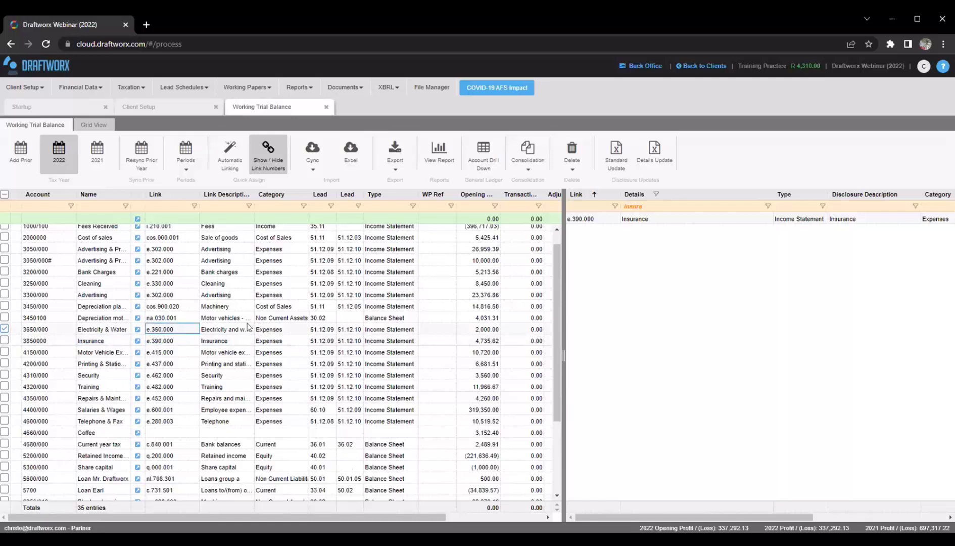
{"action": "scroll", "coordinate": [162, 328], "scroll_direction": "down", "scroll_amount": 2}
{"action": "scroll", "coordinate": [183, 300], "scroll_direction": "down", "scroll_amount": 2}
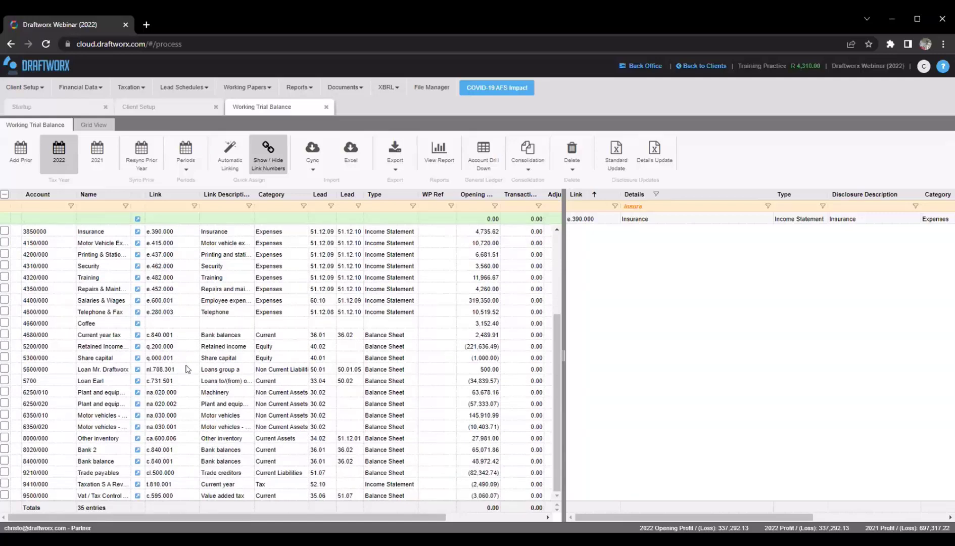
{"action": "scroll", "coordinate": [187, 367], "scroll_direction": "up", "scroll_amount": 4}
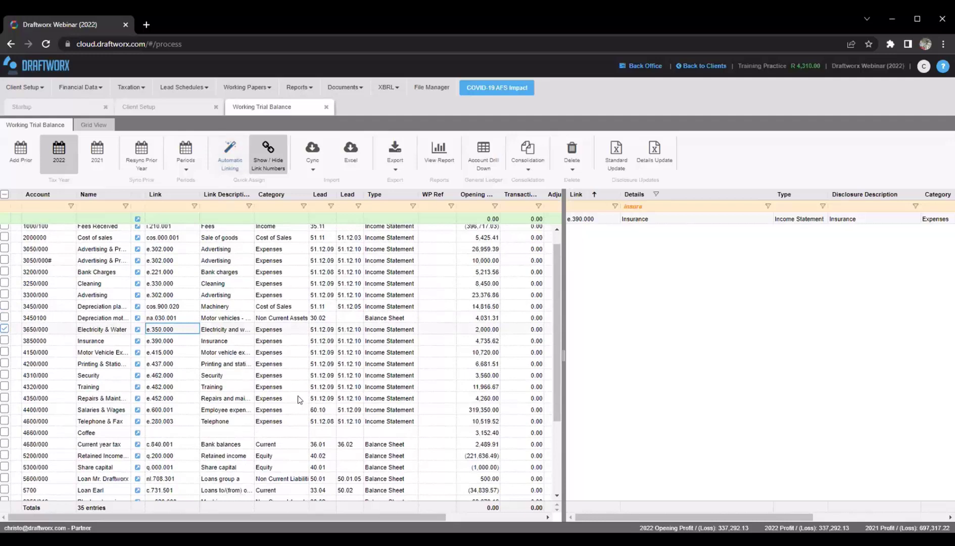
{"action": "scroll", "coordinate": [273, 403], "scroll_direction": "up", "scroll_amount": 1}
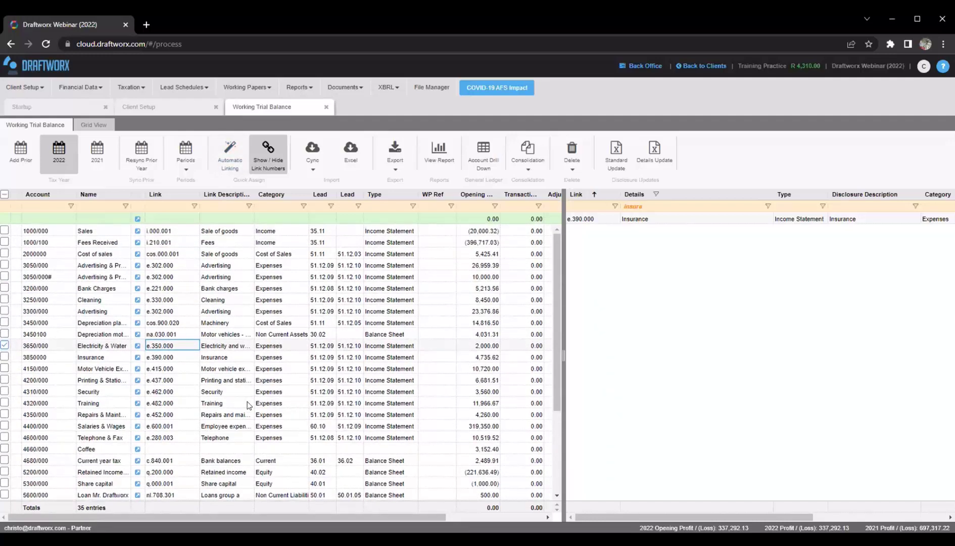
Clear the Details filter in the link list and widen the trial balance's Name column
{"action": "left_click", "coordinate": [618, 205]}
{"action": "key", "text": "BackSpace"}
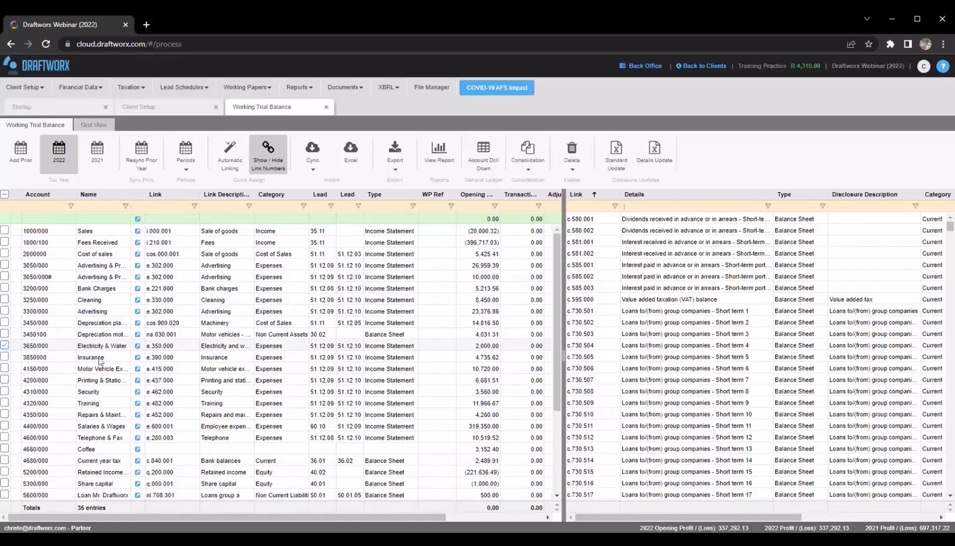
{"action": "left_click", "coordinate": [173, 334]}
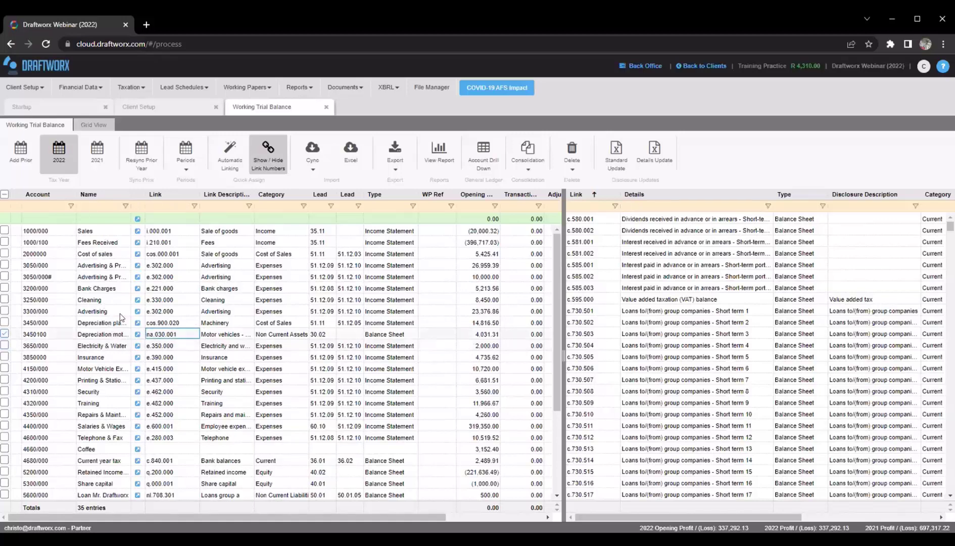
{"action": "left_click_drag", "start_coordinate": [132, 194], "coordinate": [150, 194]}
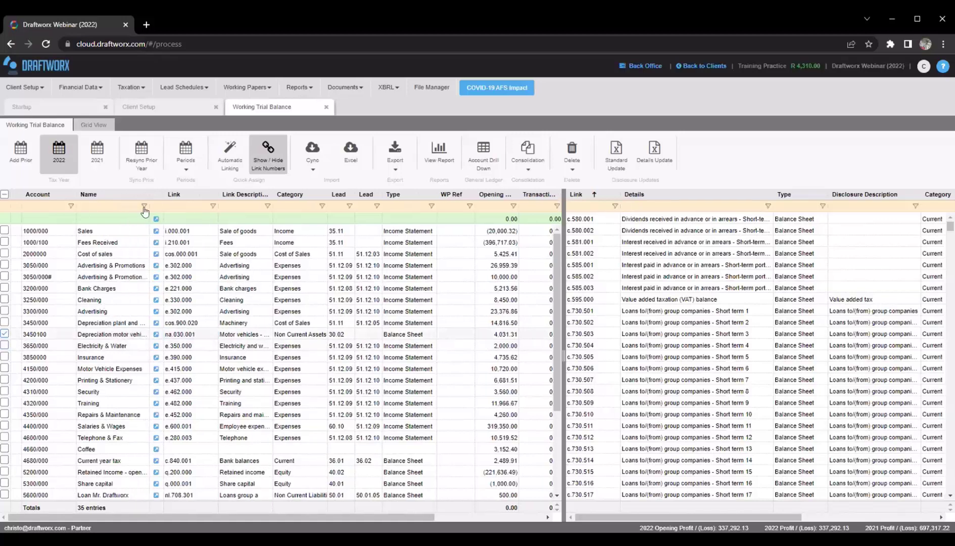
Examine the link number and category assigned to the Depreciation motor vehicles account
{"action": "left_click", "coordinate": [91, 338]}
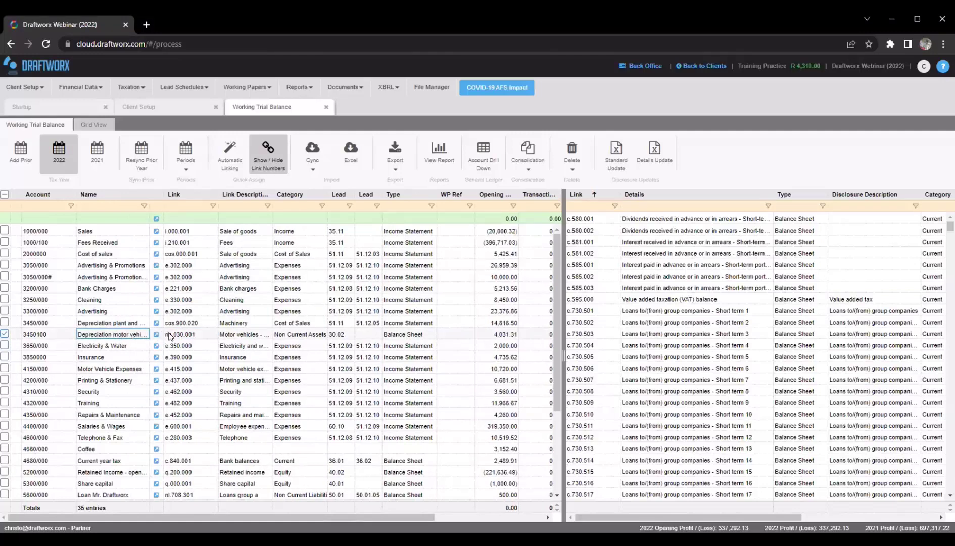
{"action": "left_click", "coordinate": [309, 335]}
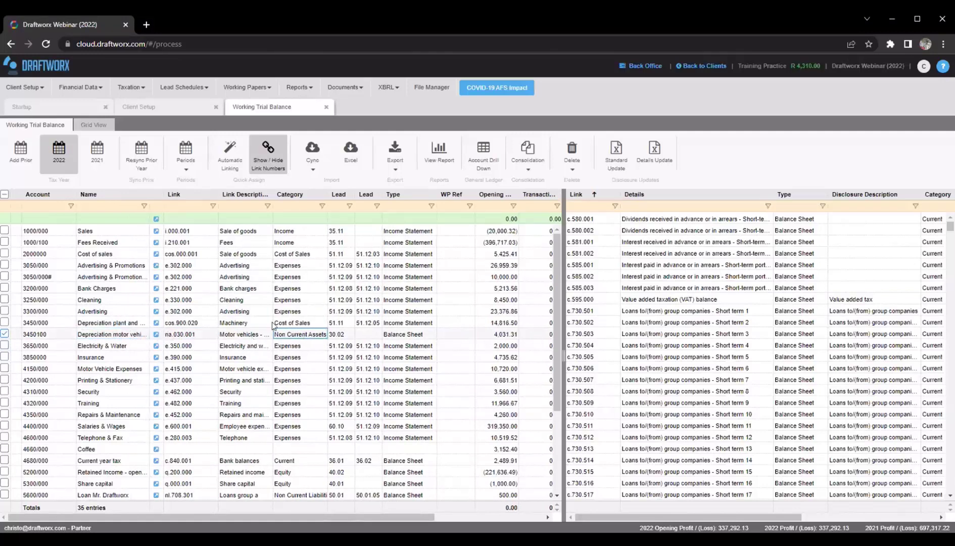
{"action": "left_click", "coordinate": [189, 335]}
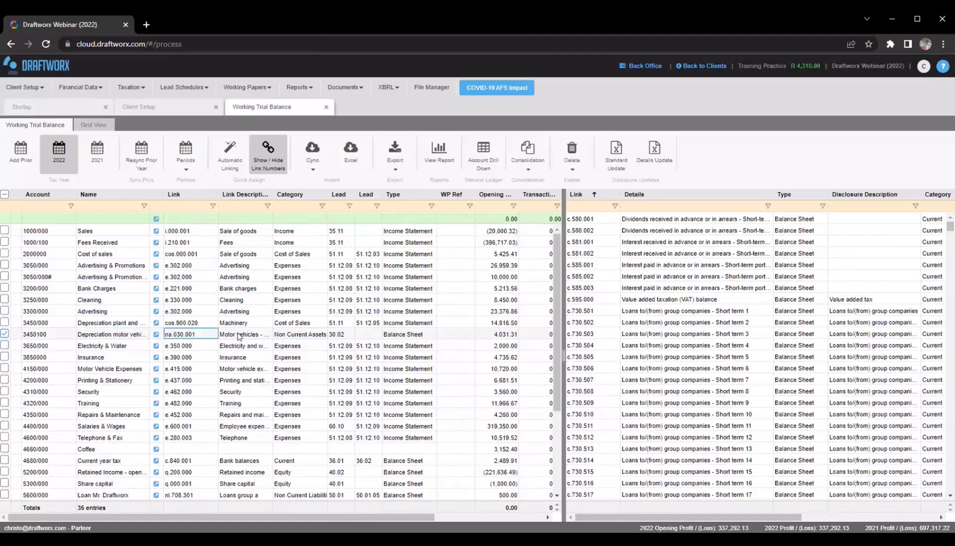
Filter the link list by link "e" and details "depr", and relink the Depreciation motor vehicles account to e.900.030 Depreciation - Motor vehicles - Owned
{"action": "left_click", "coordinate": [245, 335]}
{"action": "left_click", "coordinate": [290, 337]}
{"action": "left_click", "coordinate": [178, 335]}
{"action": "left_click", "coordinate": [584, 203]}
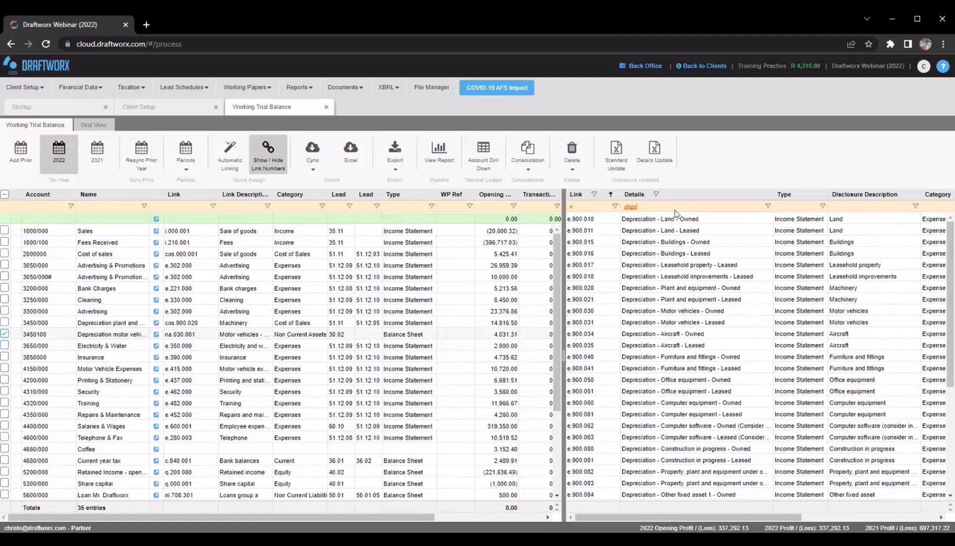
{"action": "left_click", "coordinate": [643, 314]}
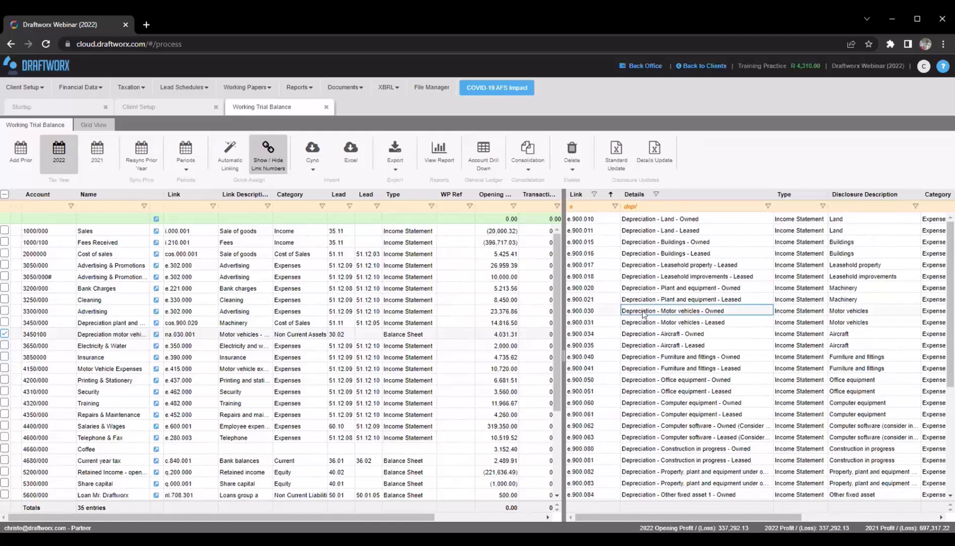
{"action": "left_click_drag", "start_coordinate": [643, 314], "coordinate": [210, 334]}
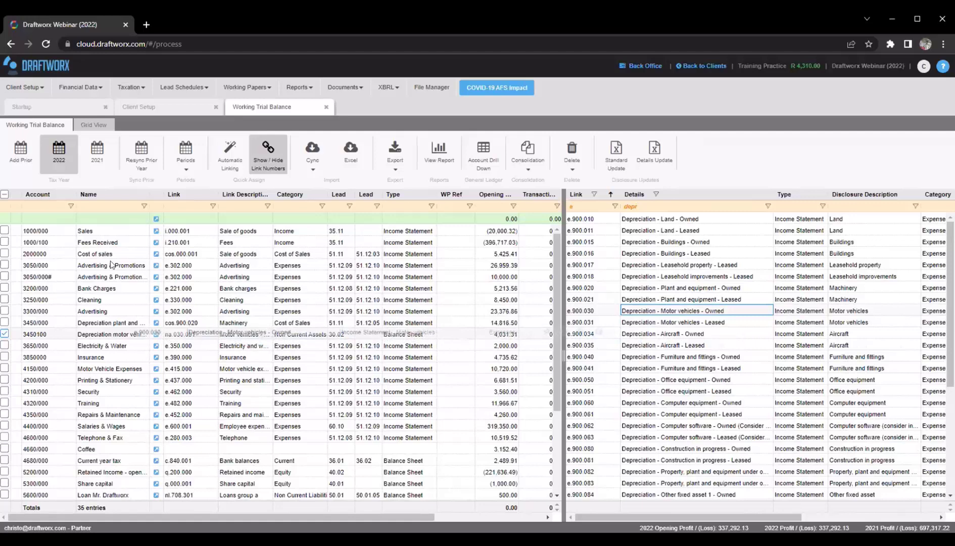
{"action": "left_click_drag", "start_coordinate": [111, 263], "coordinate": [118, 335]}
Check the link of the loan account directly below Share capital and filter the link list details by "owner"
{"action": "scroll", "coordinate": [169, 347], "scroll_direction": "down", "scroll_amount": 2}
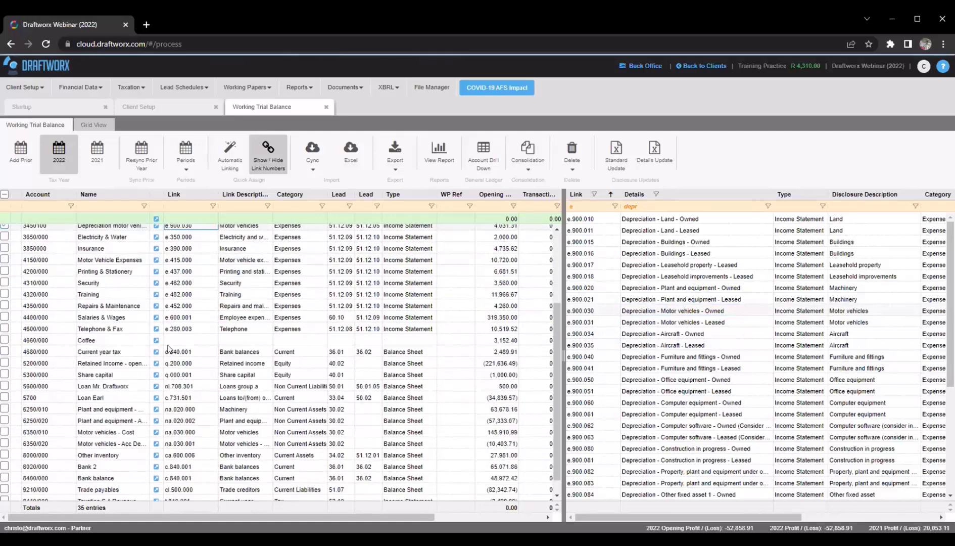
{"action": "scroll", "coordinate": [168, 348], "scroll_direction": "down", "scroll_amount": 1}
{"action": "scroll", "coordinate": [168, 348], "scroll_direction": "up", "scroll_amount": 2}
{"action": "scroll", "coordinate": [178, 317], "scroll_direction": "down", "scroll_amount": 2}
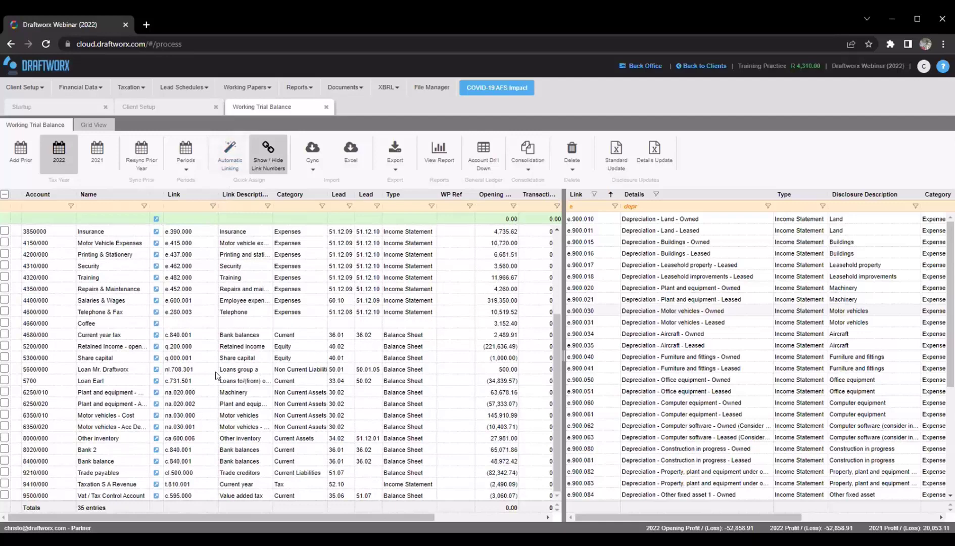
{"action": "left_click", "coordinate": [198, 368]}
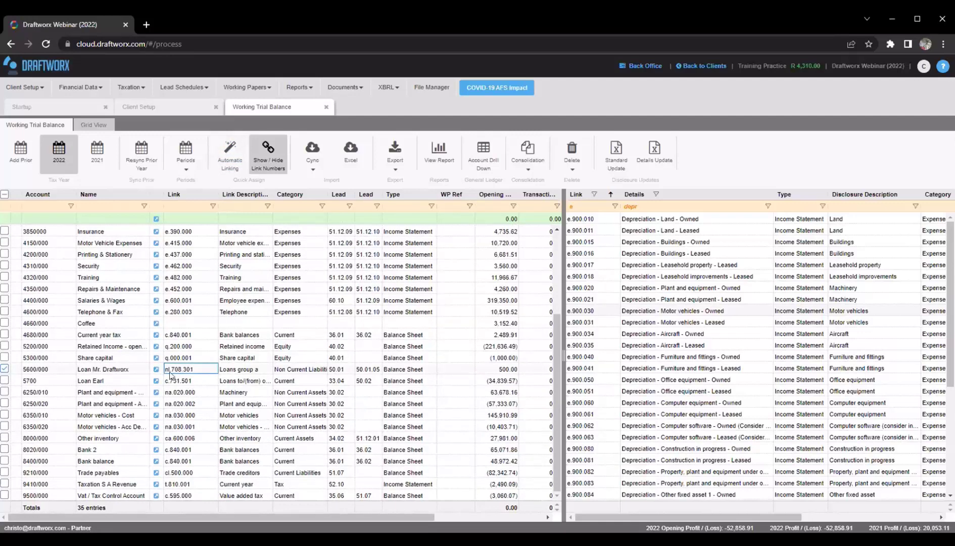
{"action": "left_click", "coordinate": [104, 369]}
{"action": "left_click", "coordinate": [235, 369]}
{"action": "left_click", "coordinate": [590, 202]}
{"action": "double_click", "coordinate": [634, 206]}
{"action": "key", "text": "BackSpace"}
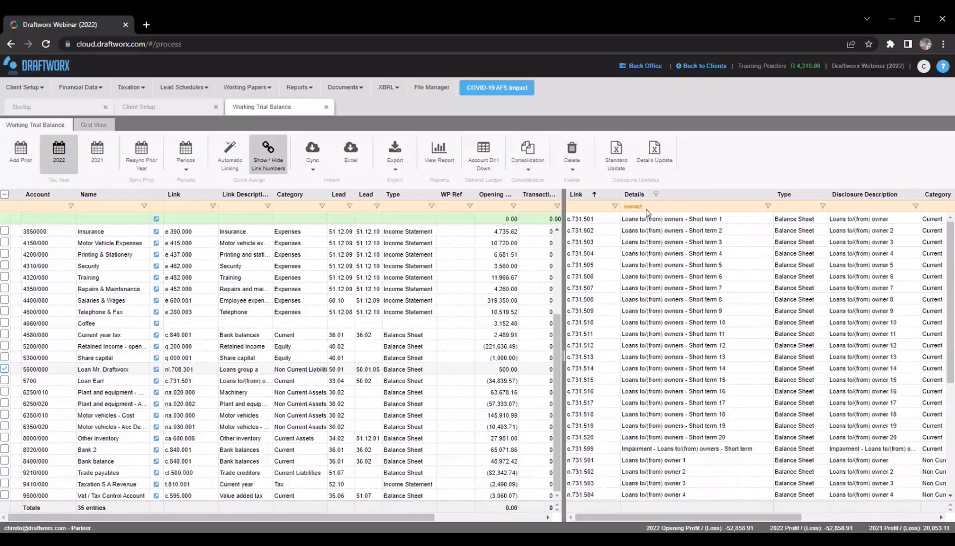
Relink the loan account directly below Share capital to n.731.502 Loans to/(from) owner 2
{"action": "left_click", "coordinate": [643, 222]}
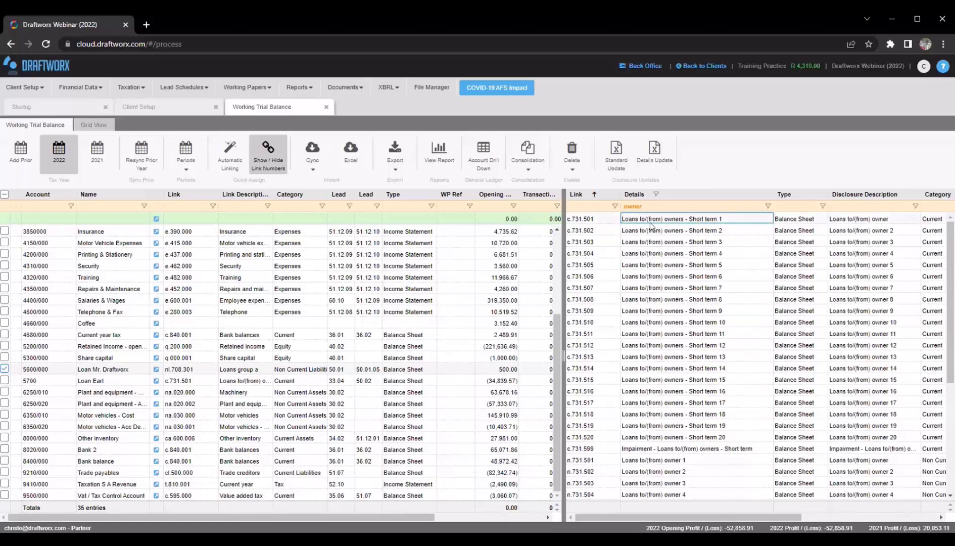
{"action": "scroll", "coordinate": [706, 229], "scroll_direction": "down", "scroll_amount": 5}
{"action": "left_click", "coordinate": [644, 352]}
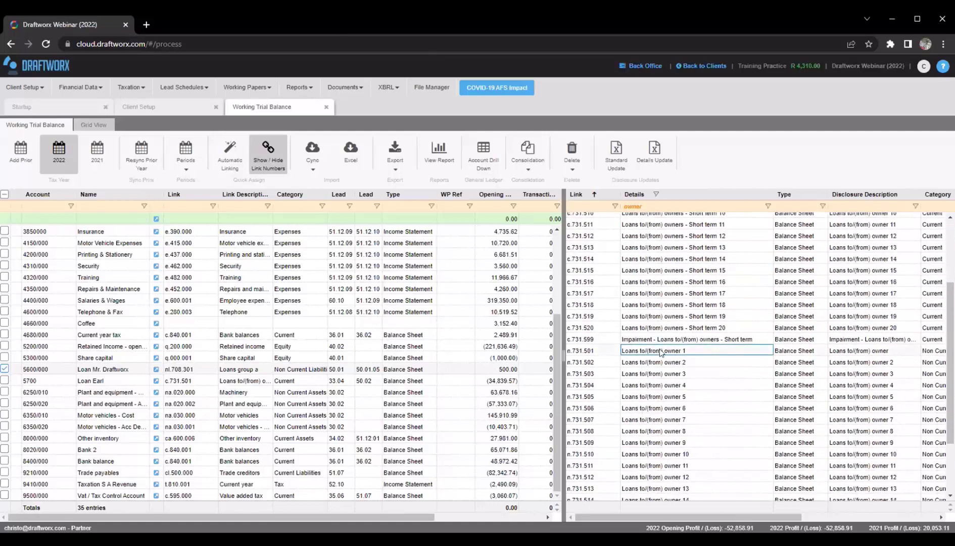
{"action": "left_click_drag", "start_coordinate": [674, 363], "coordinate": [191, 368]}
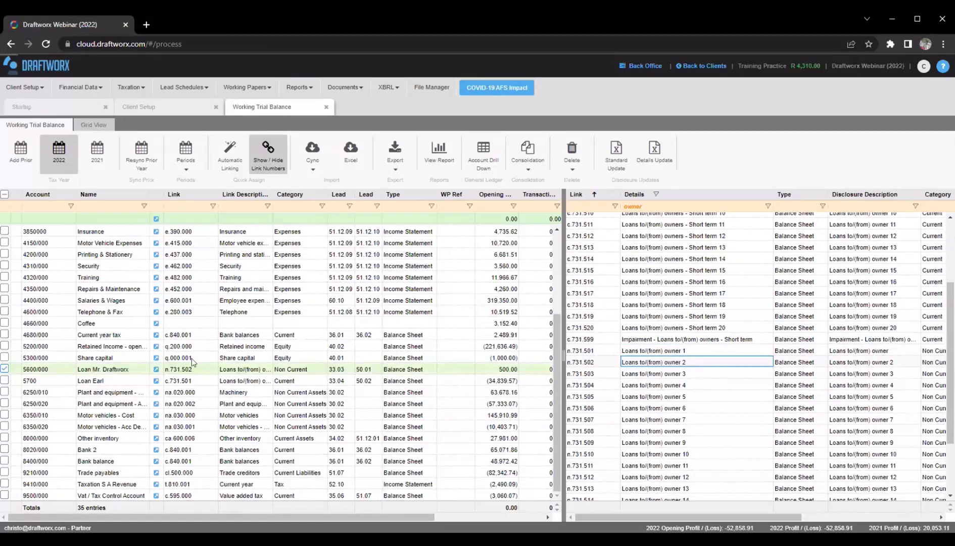
Compare the short-term and non-current owner loan links in the link list with the links of the two loan accounts
{"action": "left_click", "coordinate": [117, 380]}
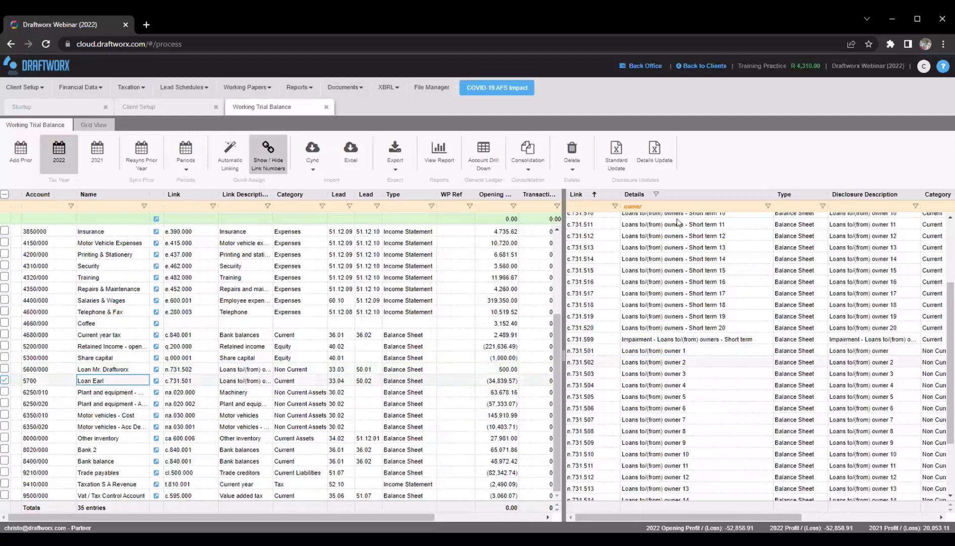
{"action": "scroll", "coordinate": [708, 353], "scroll_direction": "up", "scroll_amount": 3}
{"action": "left_click", "coordinate": [713, 219]}
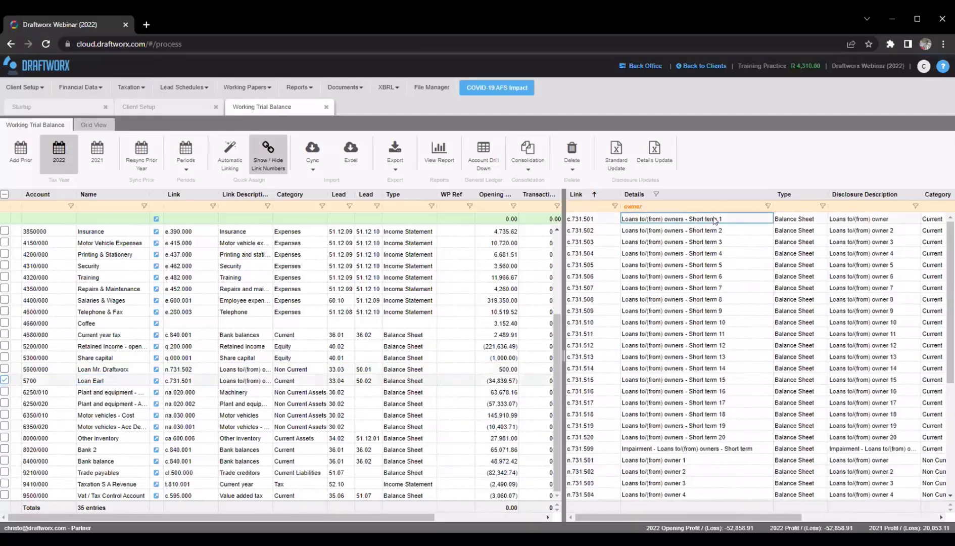
{"action": "left_click", "coordinate": [191, 370]}
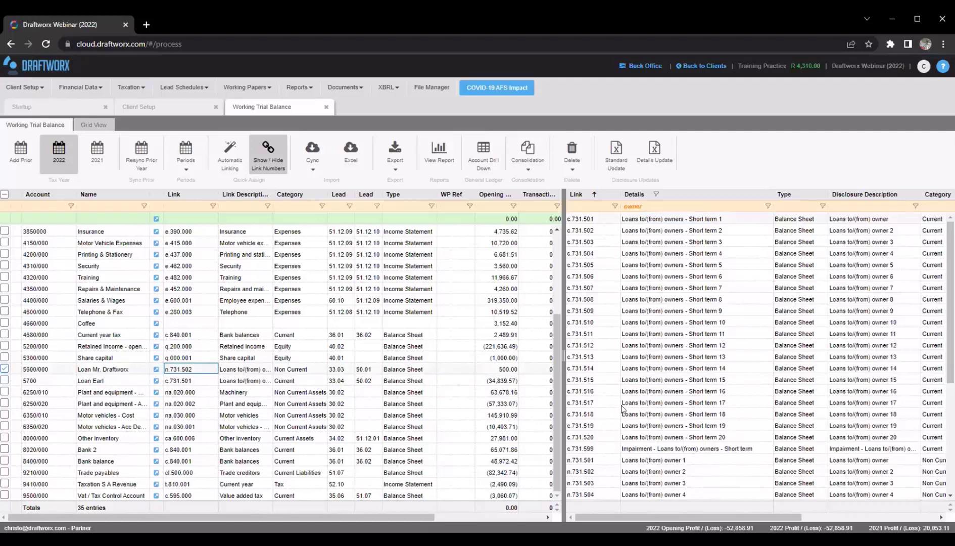
{"action": "scroll", "coordinate": [657, 420], "scroll_direction": "down", "scroll_amount": 1}
{"action": "left_click", "coordinate": [653, 418]}
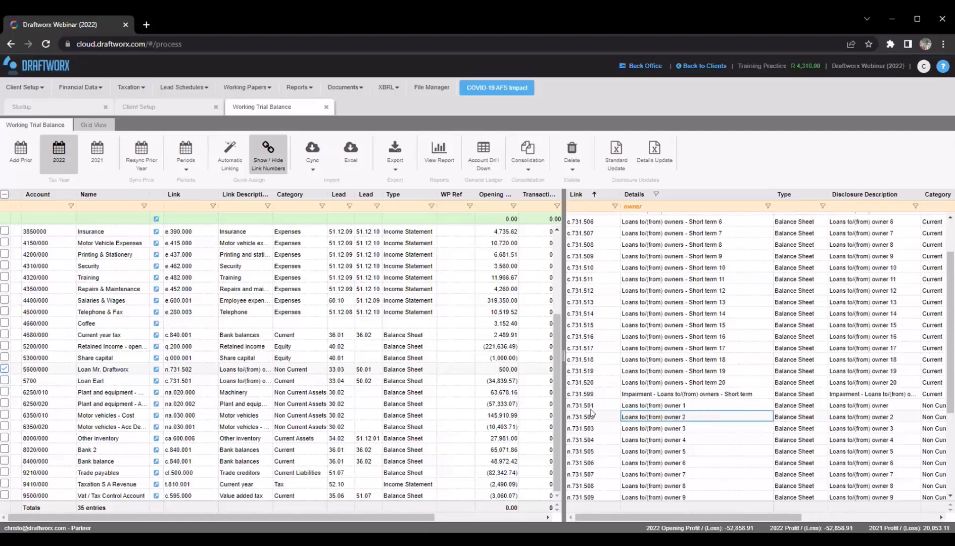
{"action": "scroll", "coordinate": [707, 273], "scroll_direction": "down", "scroll_amount": 3}
{"action": "left_click", "coordinate": [660, 483]}
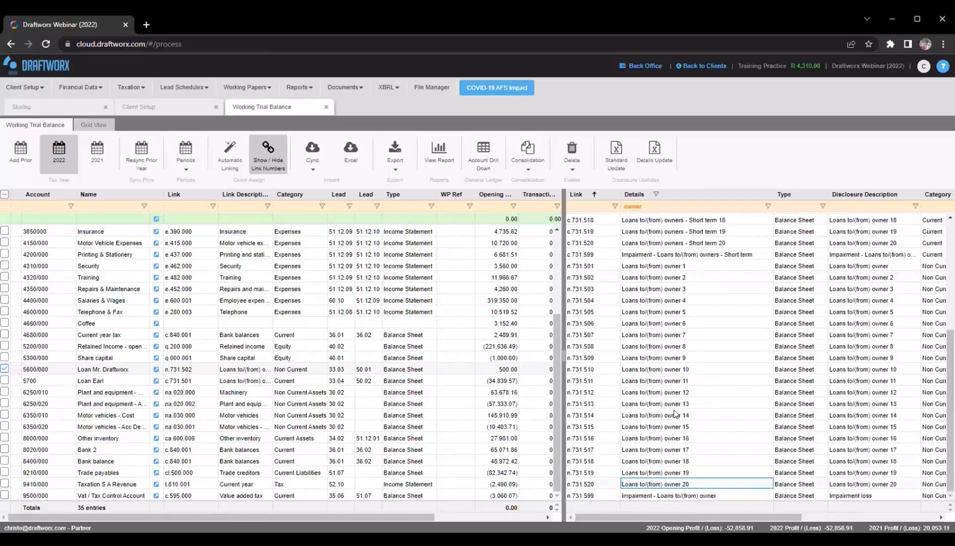
{"action": "scroll", "coordinate": [722, 403], "scroll_direction": "up", "scroll_amount": 3}
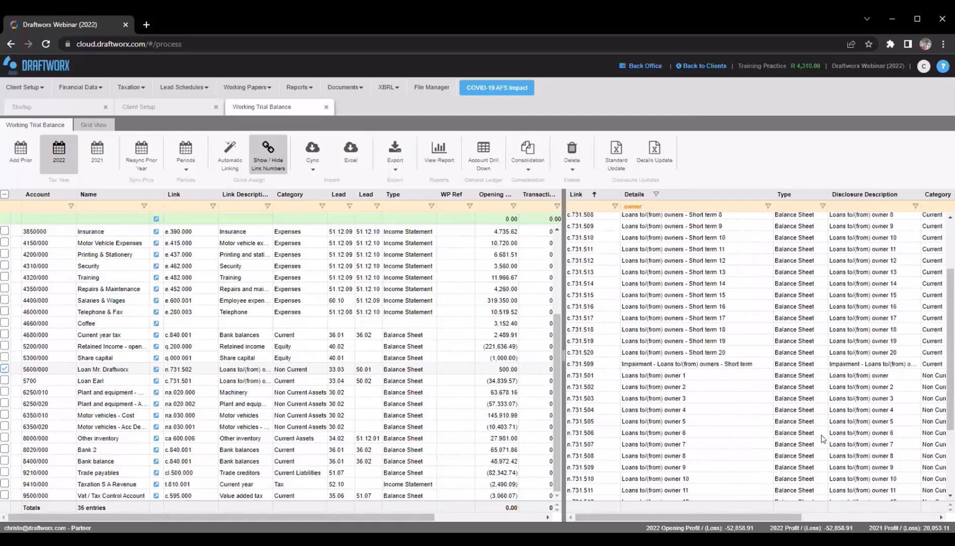
{"action": "scroll", "coordinate": [834, 437], "scroll_direction": "up", "scroll_amount": 2}
{"action": "left_click", "coordinate": [836, 430]}
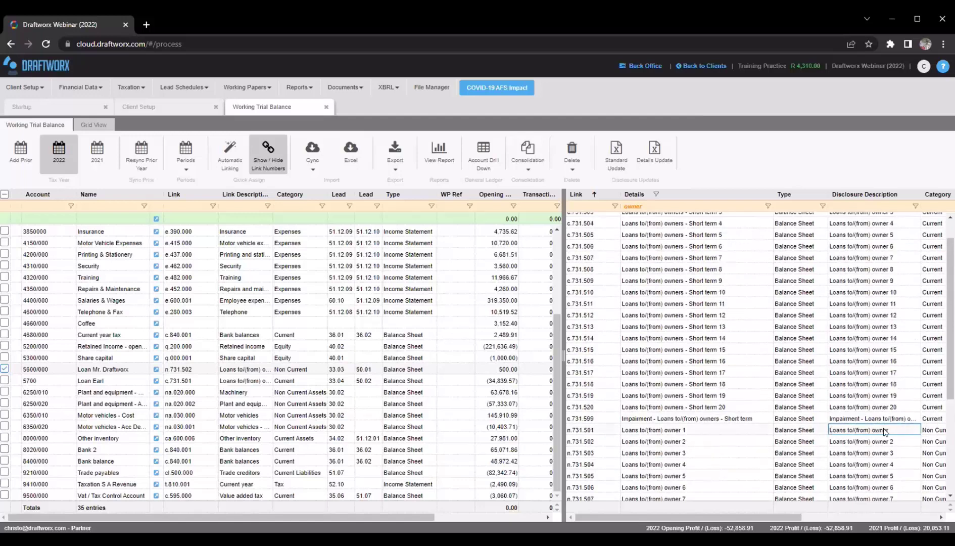
Replace "owner" with the lender's first name from account 5700 in the disclosure description of link c.731.501
{"action": "left_click", "coordinate": [98, 382]}
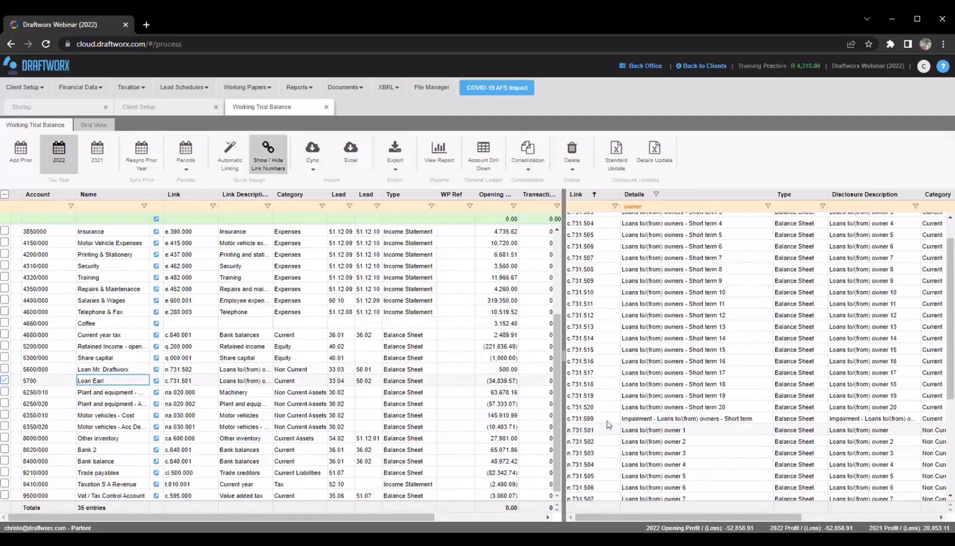
{"action": "scroll", "coordinate": [589, 222], "scroll_direction": "up", "scroll_amount": 2}
{"action": "left_click", "coordinate": [590, 220]}
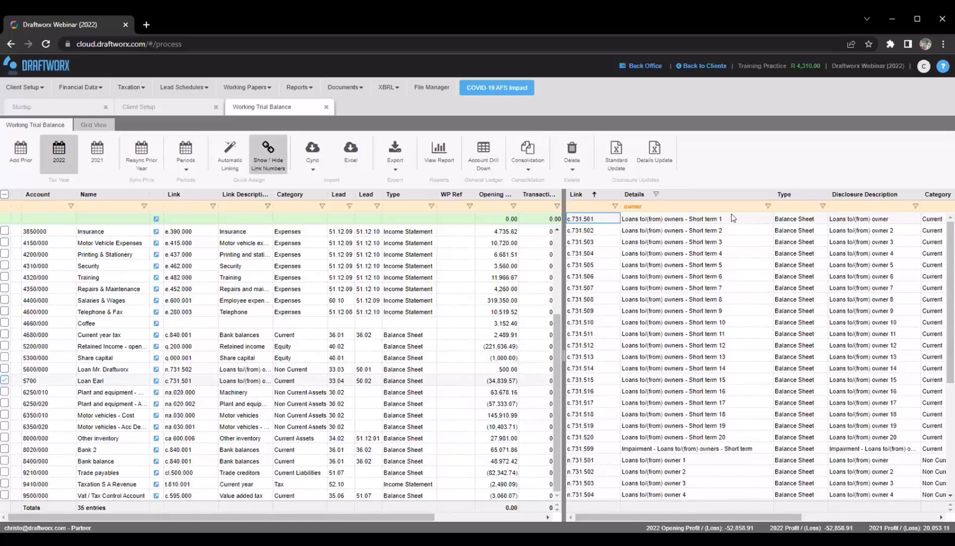
{"action": "left_click", "coordinate": [912, 219]}
{"action": "left_click", "coordinate": [891, 218]}
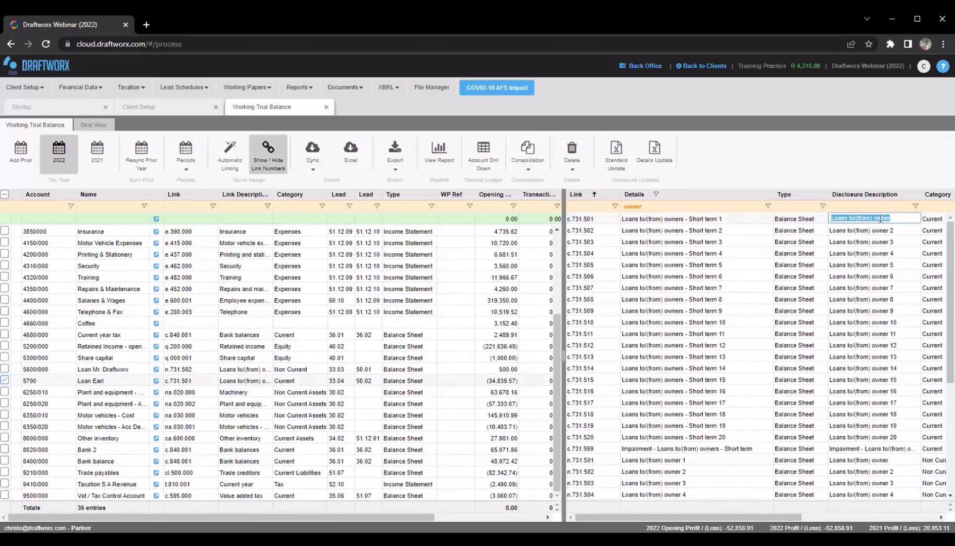
{"action": "double_click", "coordinate": [880, 218]}
{"action": "type", "text": "Earl"}
{"action": "key", "text": "Return"}
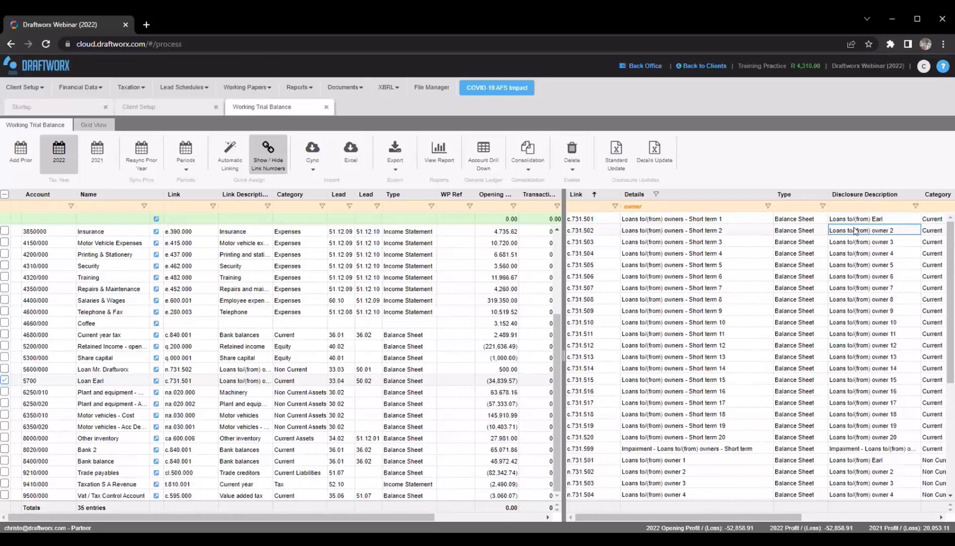
Replace "owner 2" with the lender's name from account 5600/000 in the disclosure description of link n.731.502
{"action": "left_click", "coordinate": [876, 218]}
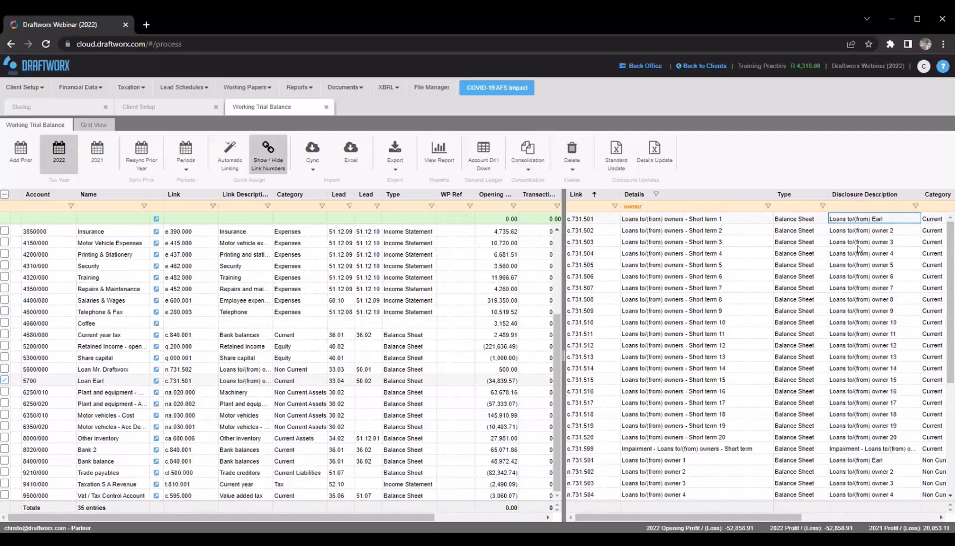
{"action": "left_click", "coordinate": [850, 232]}
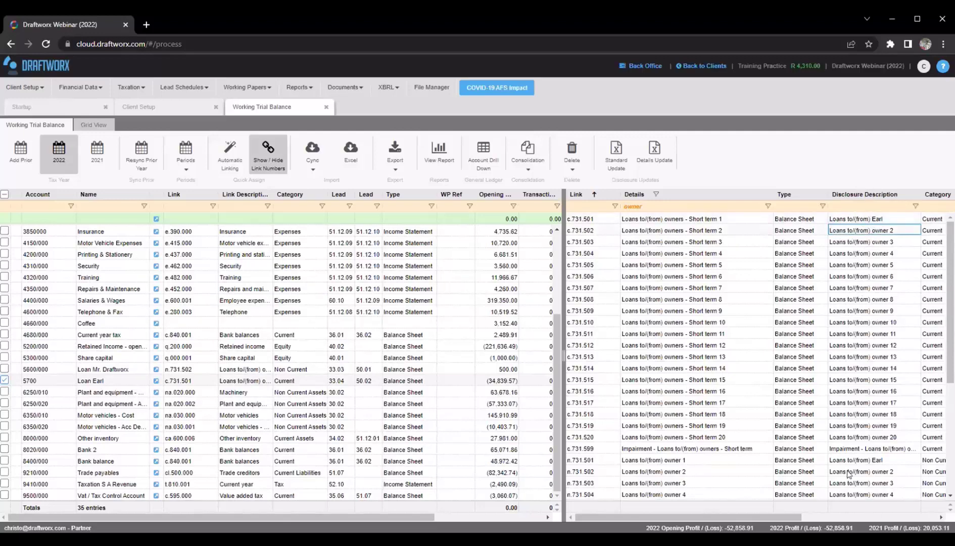
{"action": "left_click", "coordinate": [848, 473]}
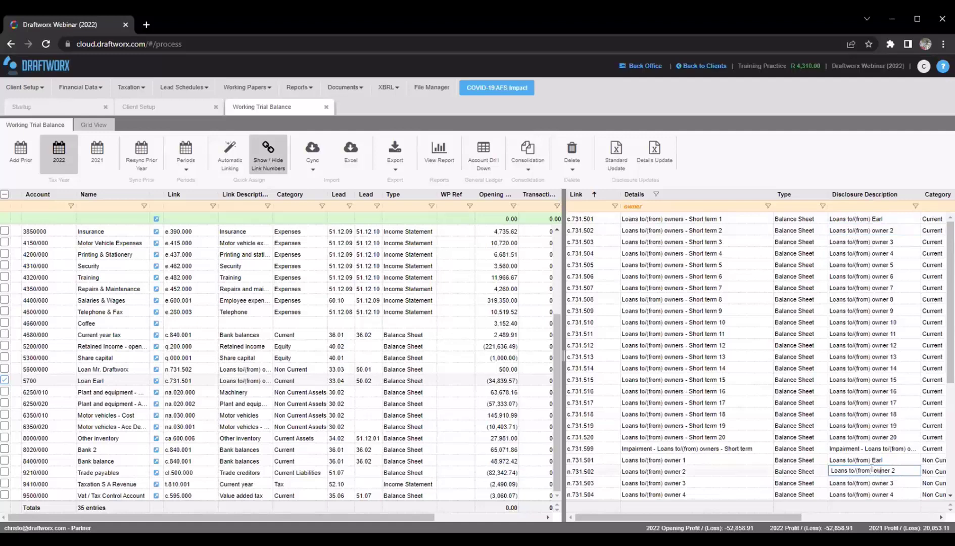
{"action": "left_click", "coordinate": [579, 473]}
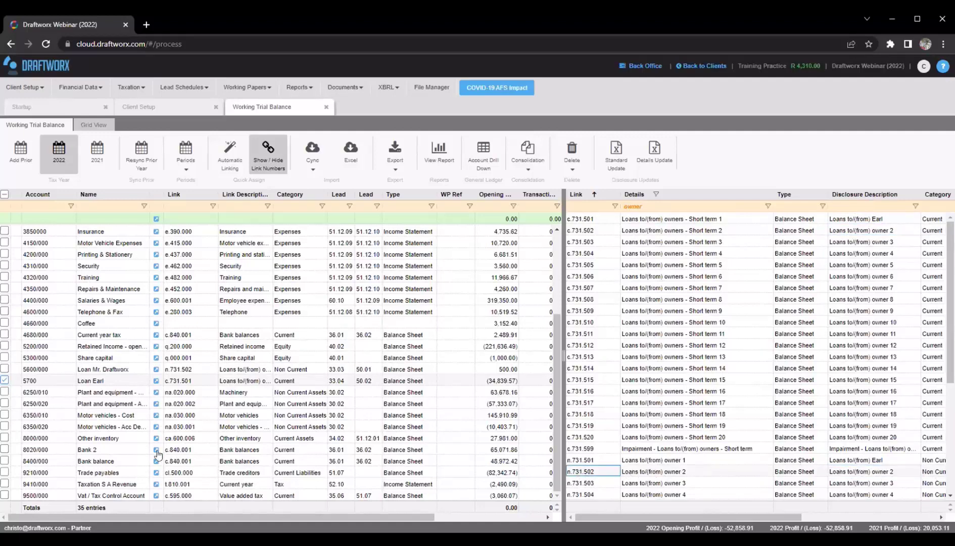
{"action": "left_click", "coordinate": [89, 370]}
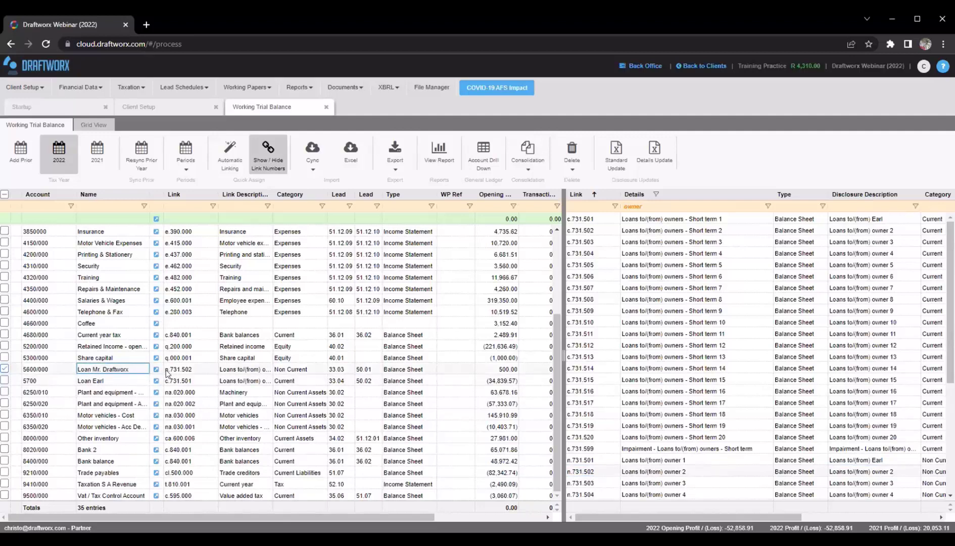
{"action": "left_click", "coordinate": [892, 472]}
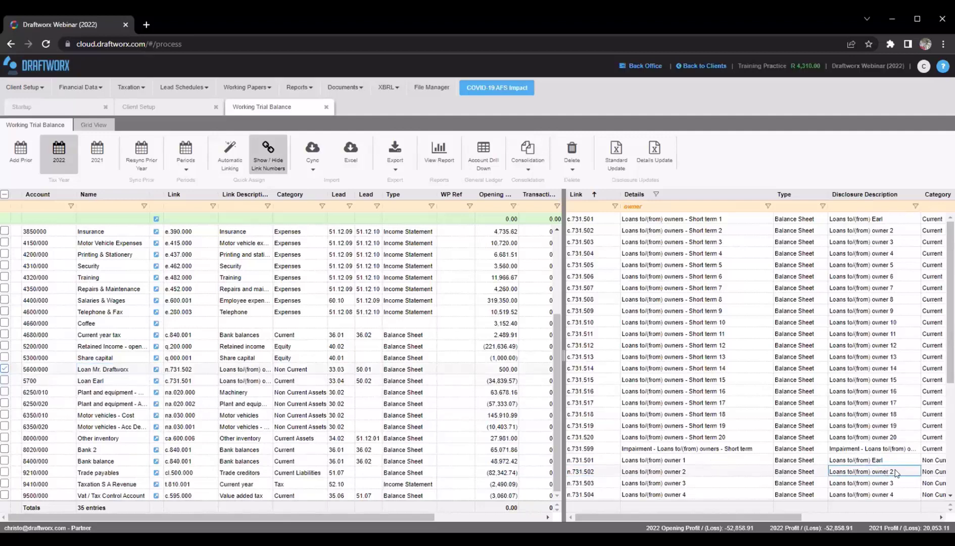
{"action": "left_click", "coordinate": [895, 472]}
{"action": "type", "text": "Mr Draftworx"}
{"action": "key", "text": "Return"}
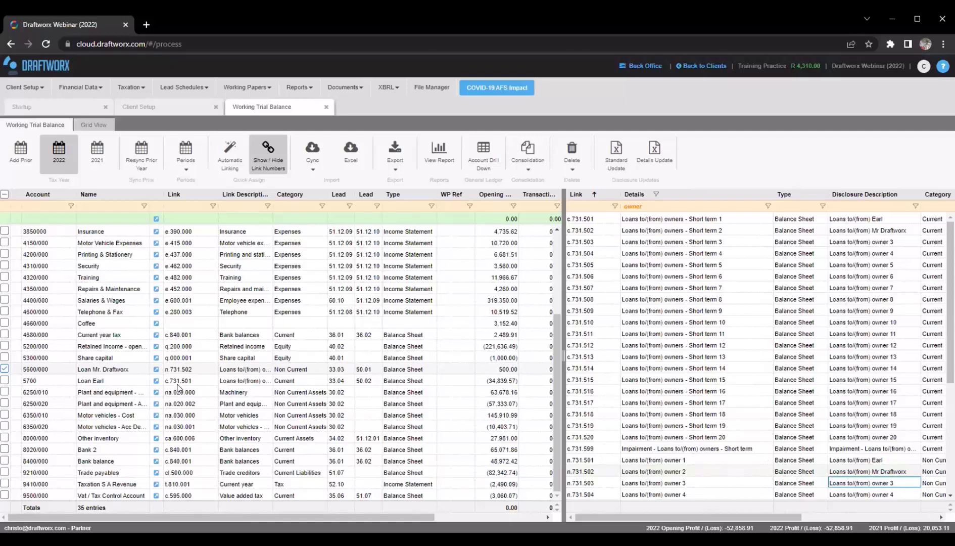
Search the link details for "coffee" for the unlinked Coffee account, and clear the filter
{"action": "left_click", "coordinate": [177, 323]}
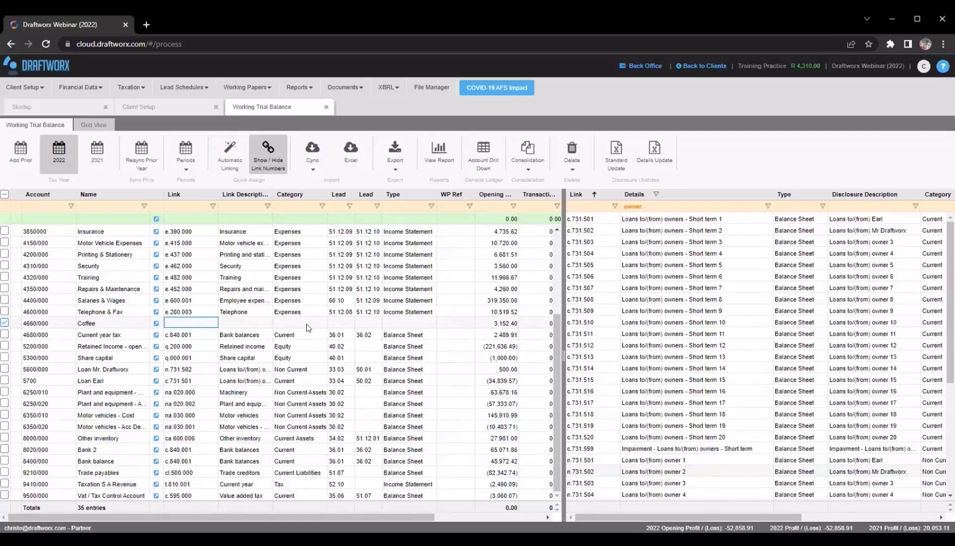
{"action": "left_click", "coordinate": [87, 326]}
{"action": "left_click", "coordinate": [663, 206]}
{"action": "type", "text": "coffee"}
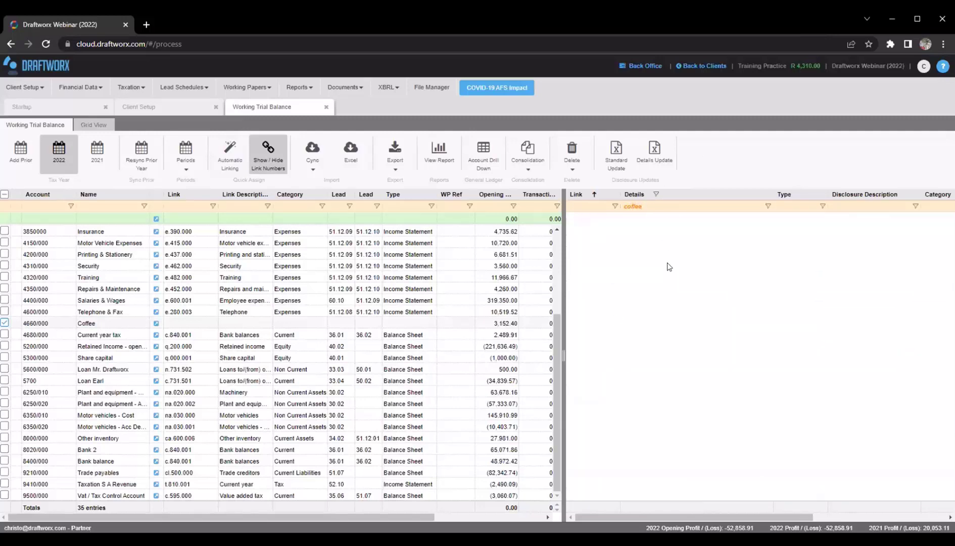
{"action": "double_click", "coordinate": [638, 204]}
{"action": "key", "text": "BackSpace"}
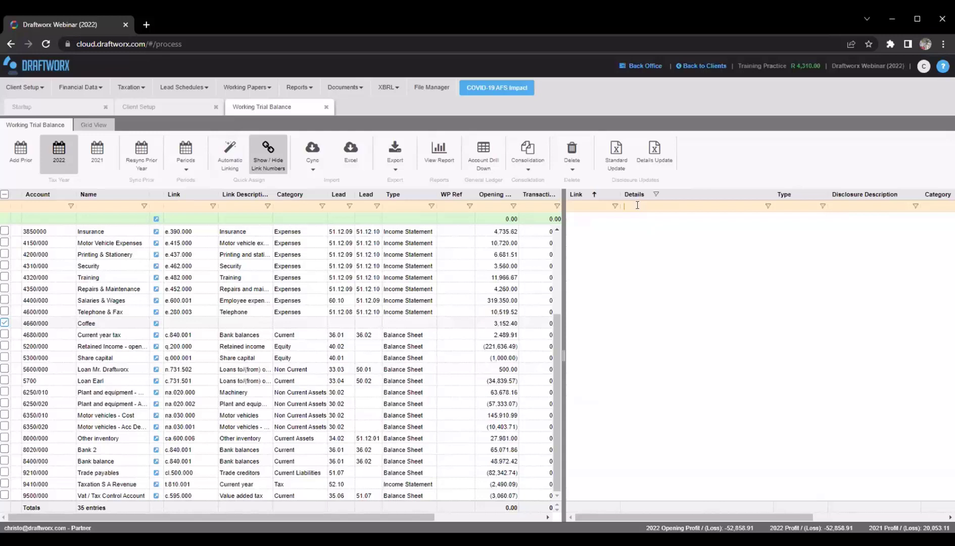
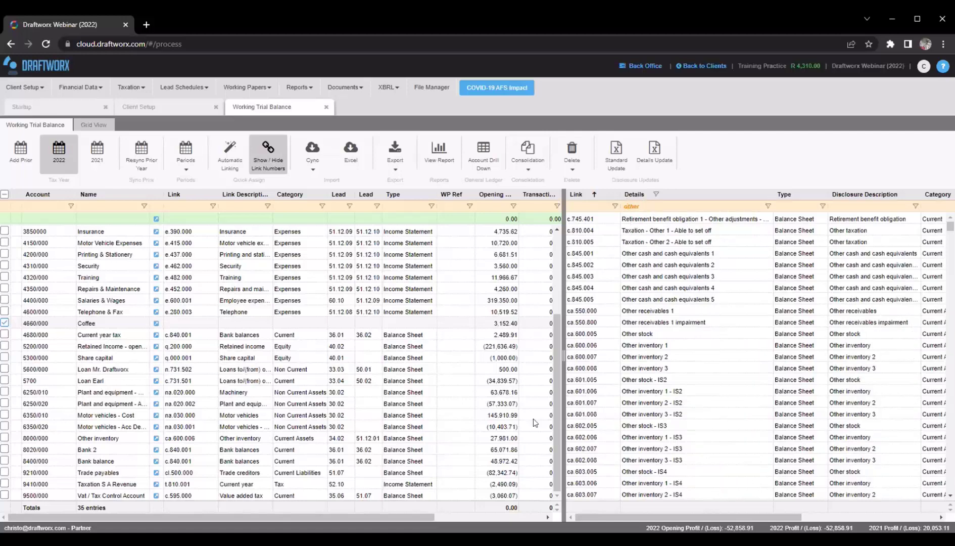
Look through the links containing "other" for an expense link that suits the unlinked Coffee account
{"action": "left_click", "coordinate": [657, 348]}
{"action": "scroll", "coordinate": [655, 306], "scroll_direction": "down", "scroll_amount": 10}
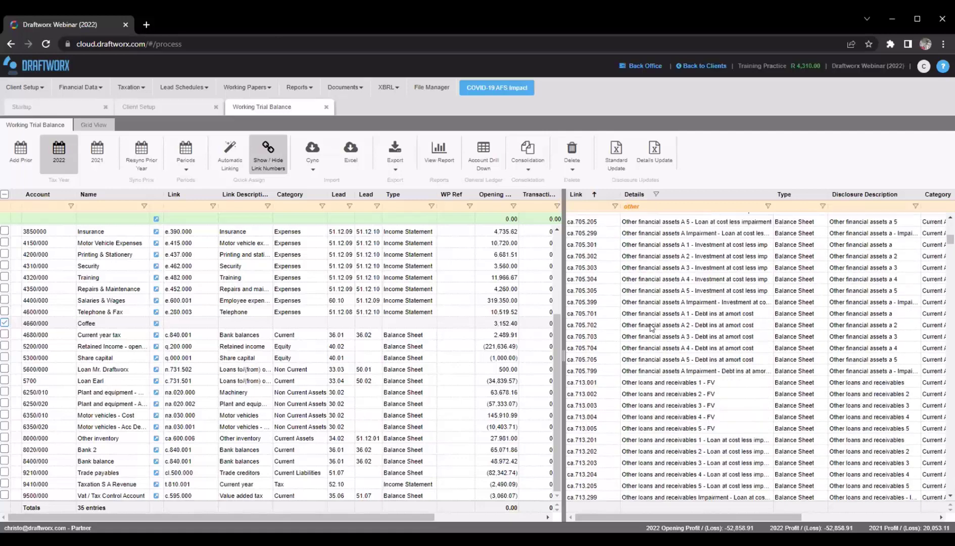
{"action": "scroll", "coordinate": [666, 291], "scroll_direction": "down", "scroll_amount": 10}
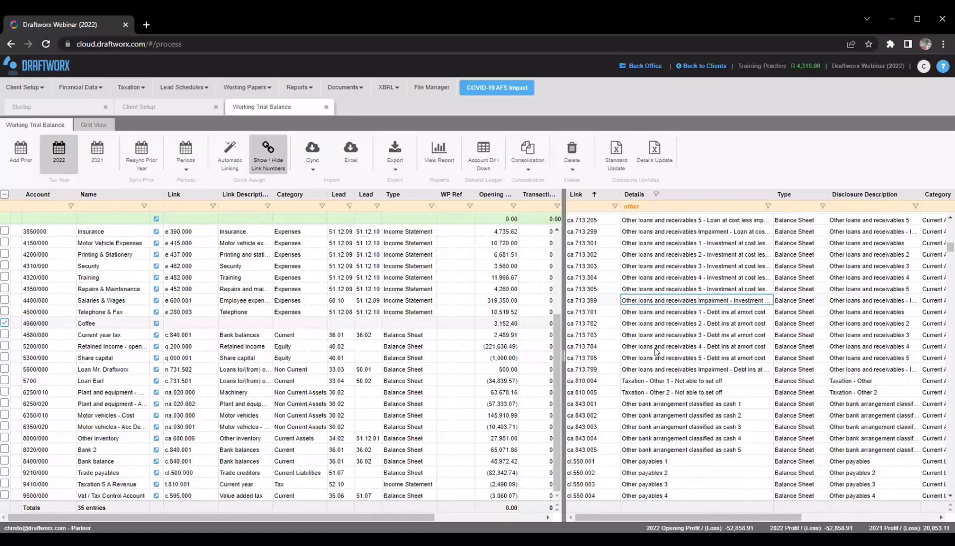
{"action": "scroll", "coordinate": [668, 286], "scroll_direction": "down", "scroll_amount": 6}
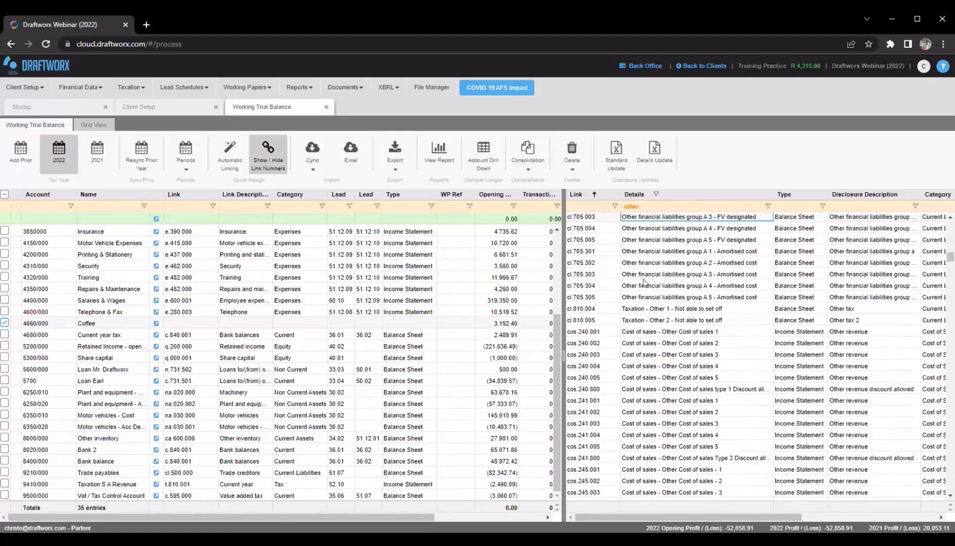
{"action": "scroll", "coordinate": [695, 297], "scroll_direction": "down", "scroll_amount": 10}
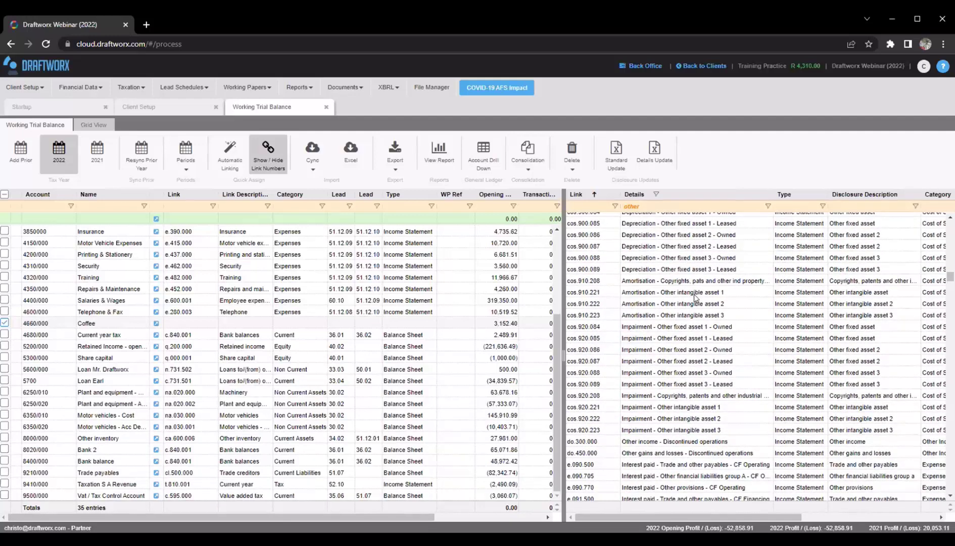
{"action": "scroll", "coordinate": [696, 311], "scroll_direction": "down", "scroll_amount": 10}
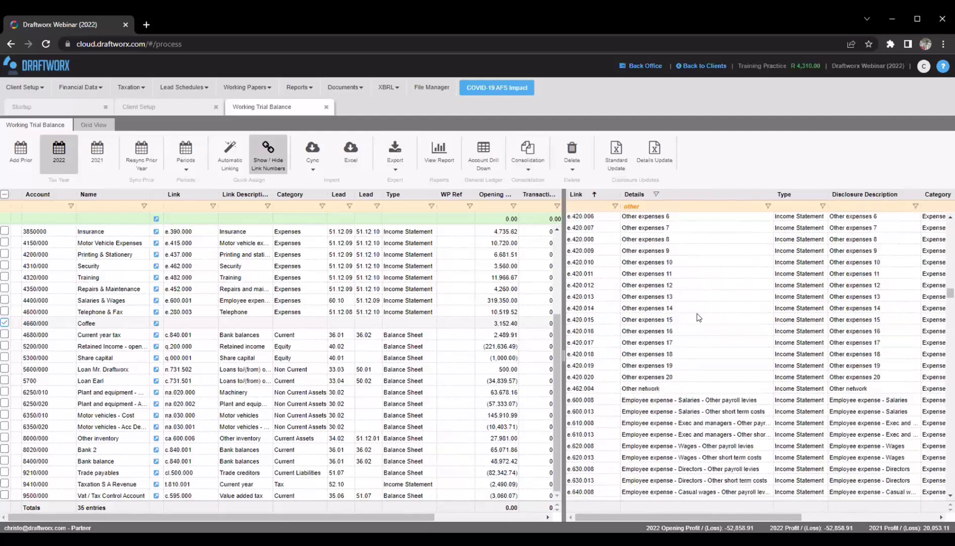
{"action": "scroll", "coordinate": [678, 368], "scroll_direction": "down", "scroll_amount": 10}
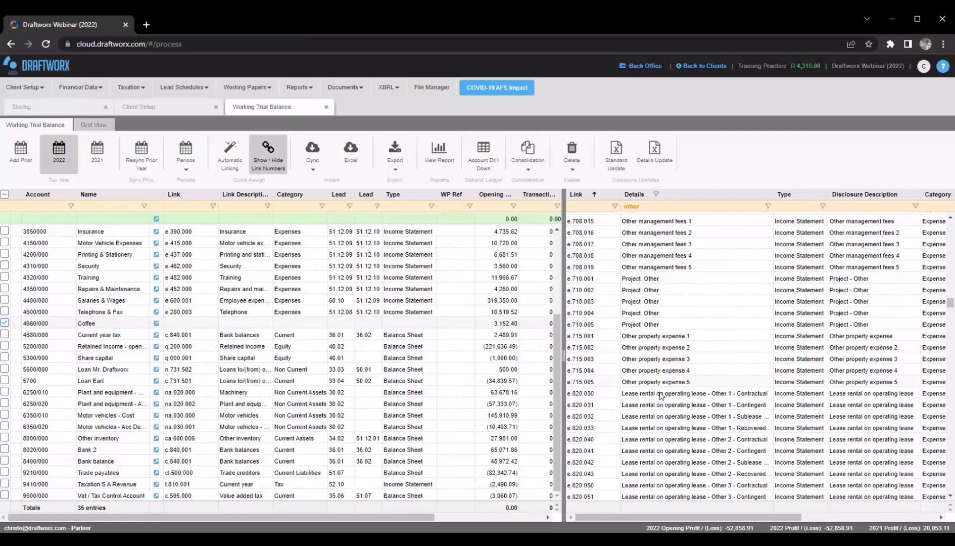
{"action": "scroll", "coordinate": [661, 396], "scroll_direction": "down", "scroll_amount": 6}
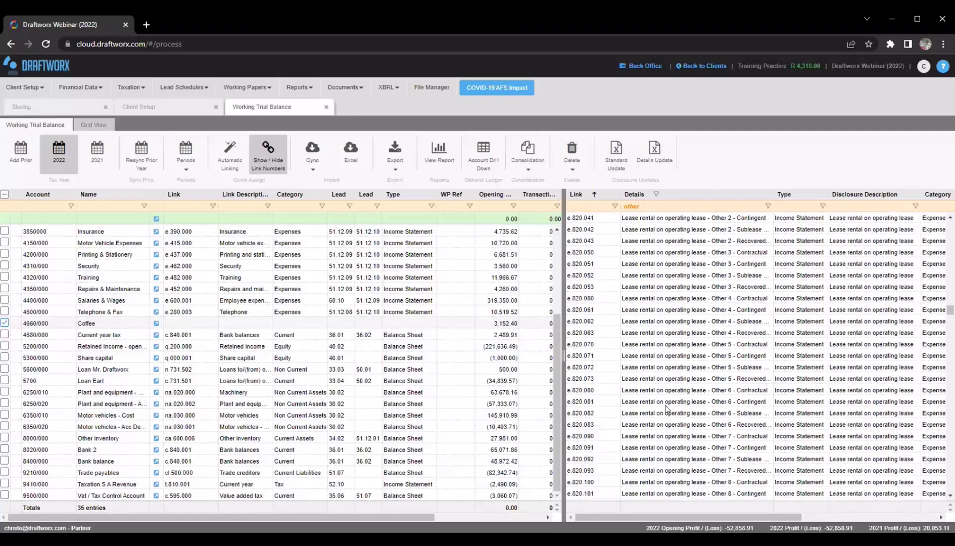
{"action": "scroll", "coordinate": [666, 409], "scroll_direction": "up", "scroll_amount": 10}
{"action": "scroll", "coordinate": [667, 407], "scroll_direction": "up", "scroll_amount": 5}
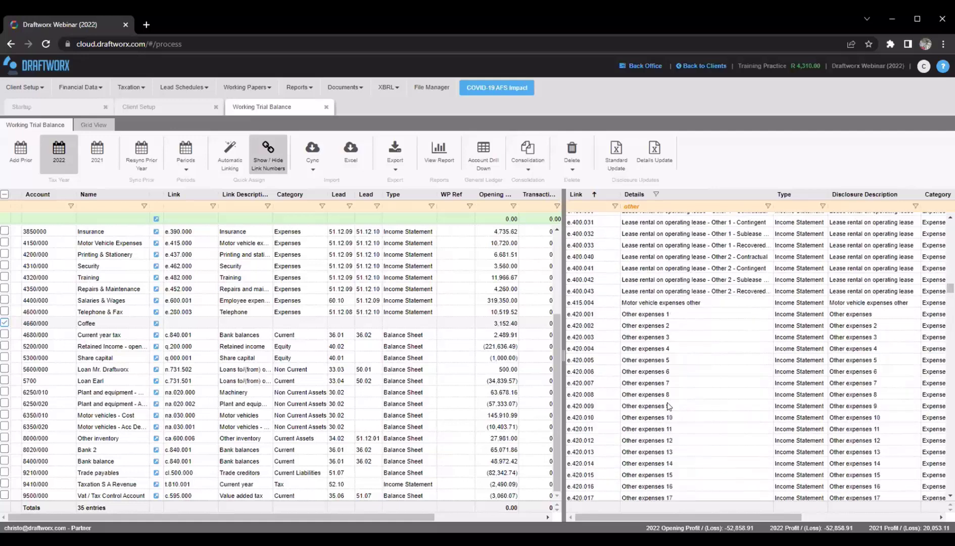
{"action": "scroll", "coordinate": [667, 404], "scroll_direction": "up", "scroll_amount": 5}
{"action": "scroll", "coordinate": [700, 328], "scroll_direction": "right", "scroll_amount": 3}
{"action": "scroll", "coordinate": [700, 329], "scroll_direction": "left", "scroll_amount": 3}
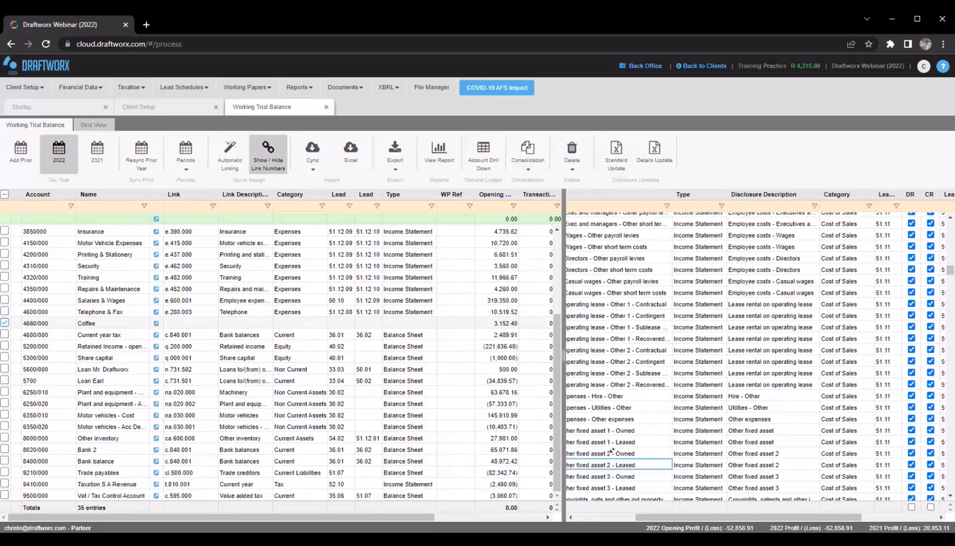
Narrow the link details filter to "other exp" and link account 4660/000 Coffee to Other expenses 1 (e.420.001)
{"action": "left_click", "coordinate": [637, 206]}
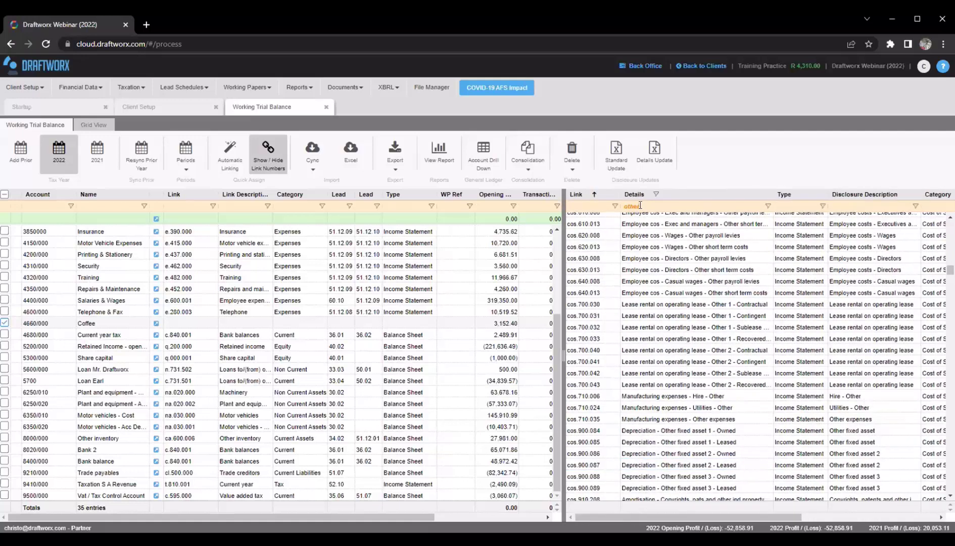
{"action": "type", "text": "exp"}
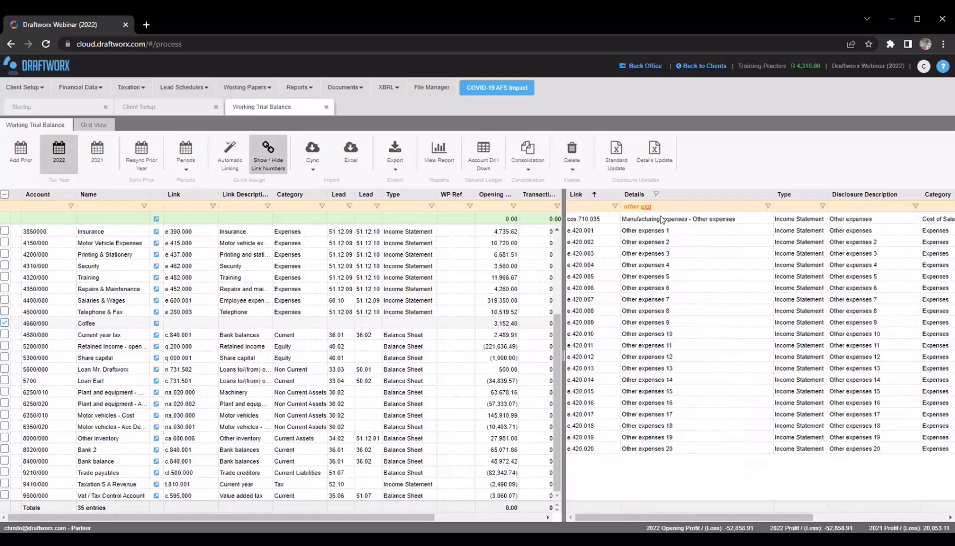
{"action": "left_click", "coordinate": [633, 232]}
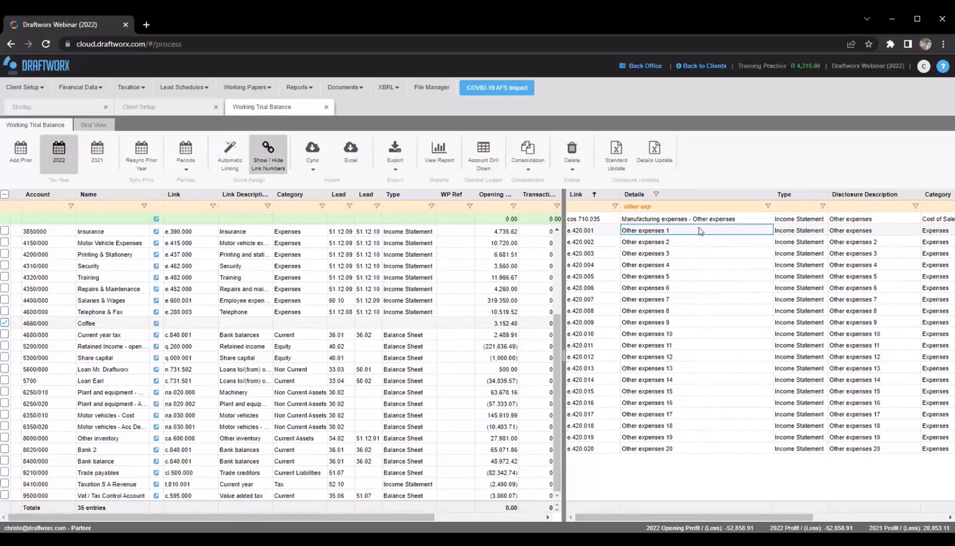
{"action": "left_click_drag", "start_coordinate": [700, 231], "coordinate": [204, 326]}
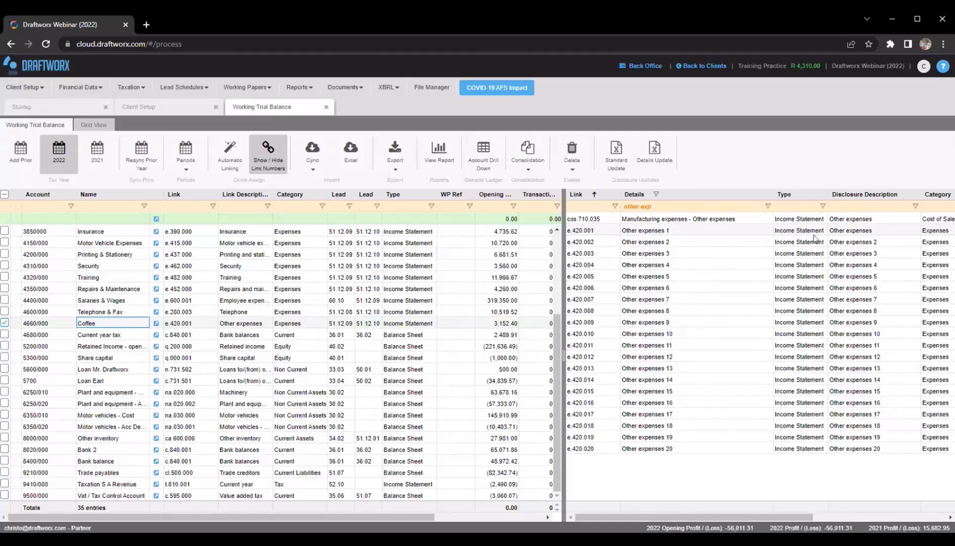
Examine the disclosure descriptions of the numbered Other expenses links
{"action": "left_click", "coordinate": [836, 234]}
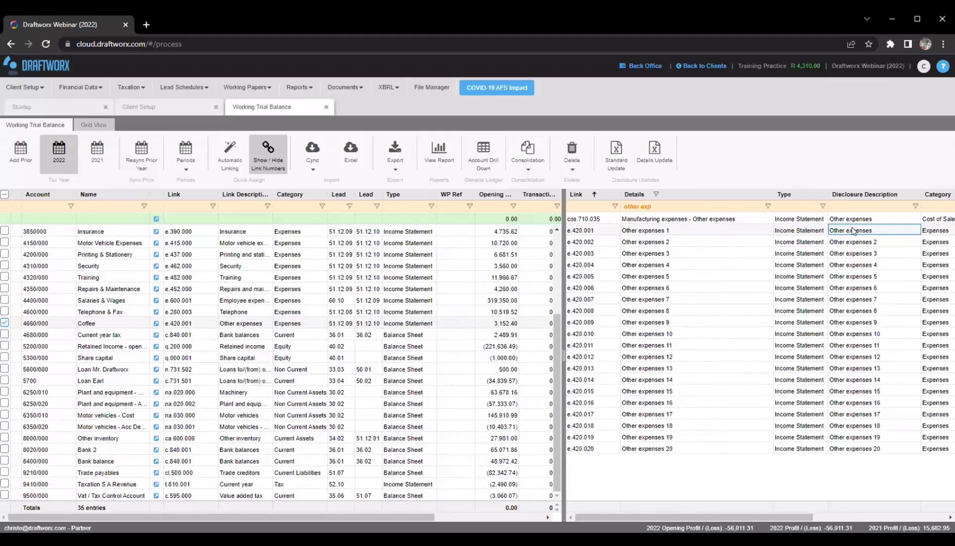
{"action": "left_click", "coordinate": [837, 268]}
{"action": "left_click", "coordinate": [838, 311]}
{"action": "left_click", "coordinate": [839, 357]}
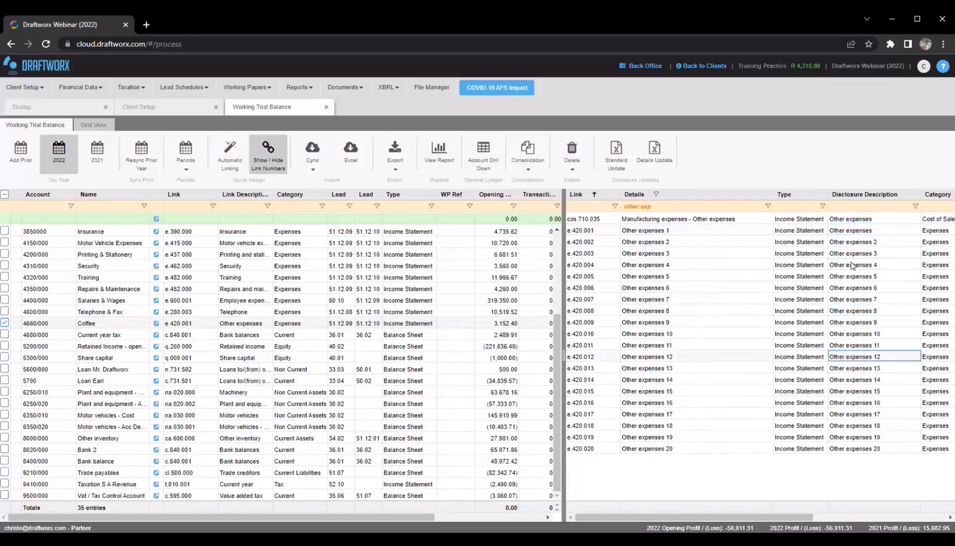
{"action": "left_click", "coordinate": [853, 233]}
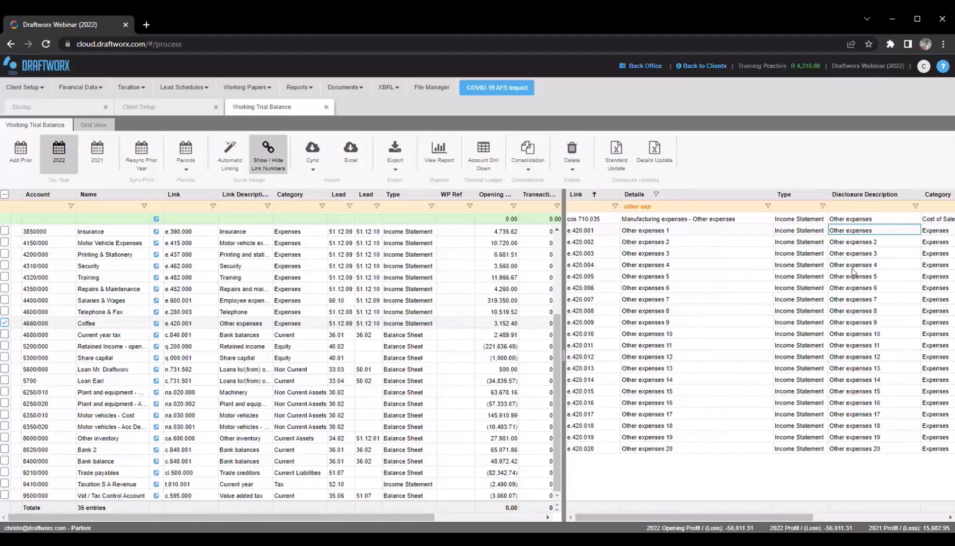
{"action": "left_click", "coordinate": [858, 276]}
{"action": "left_click", "coordinate": [854, 312]}
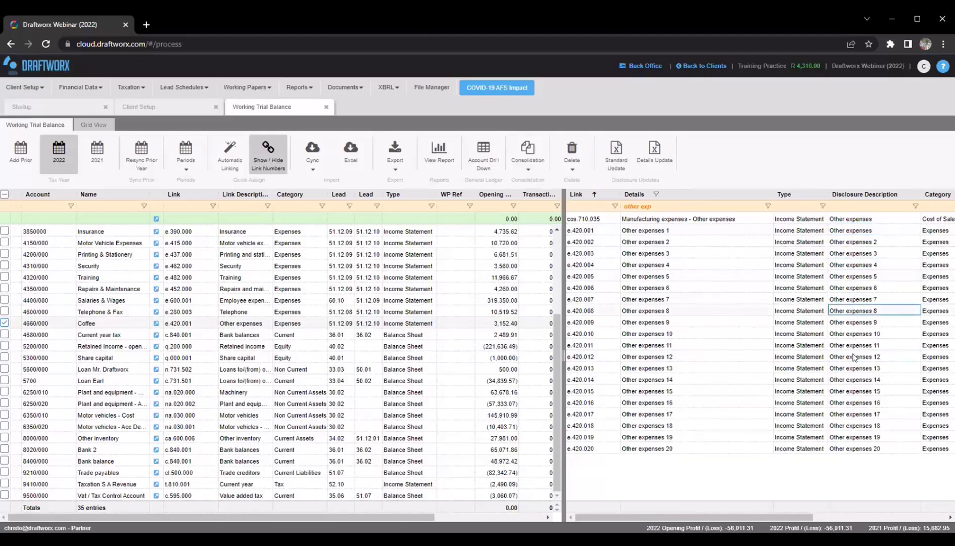
{"action": "left_click", "coordinate": [853, 357]}
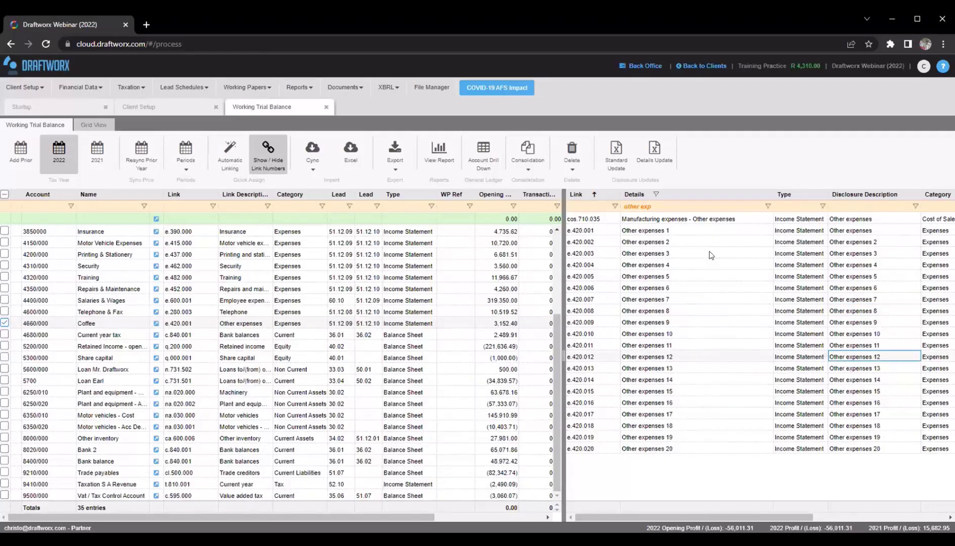
Change the disclosure description of link e.420.001 to "Coffee" and reapply the link to account 4660/000
{"action": "left_click", "coordinate": [677, 231]}
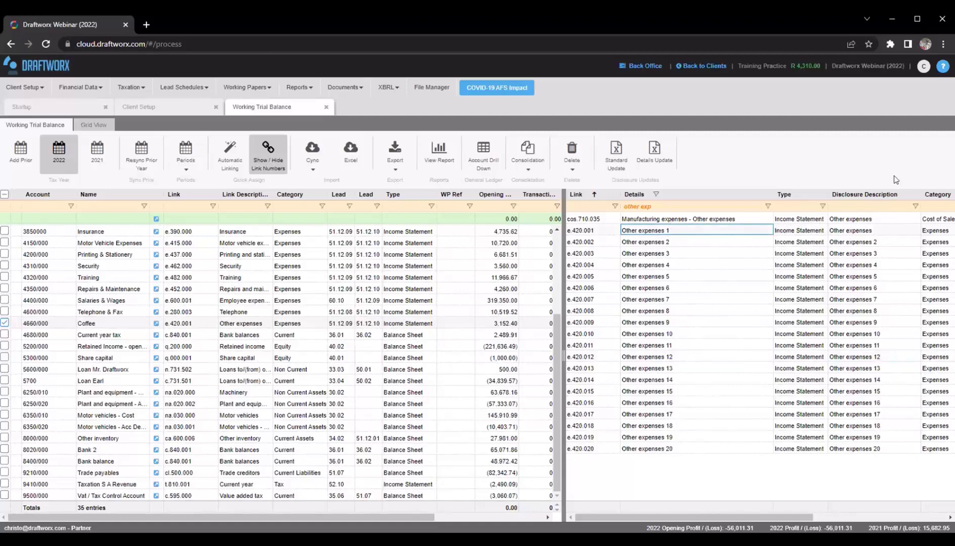
{"action": "left_click", "coordinate": [874, 231]}
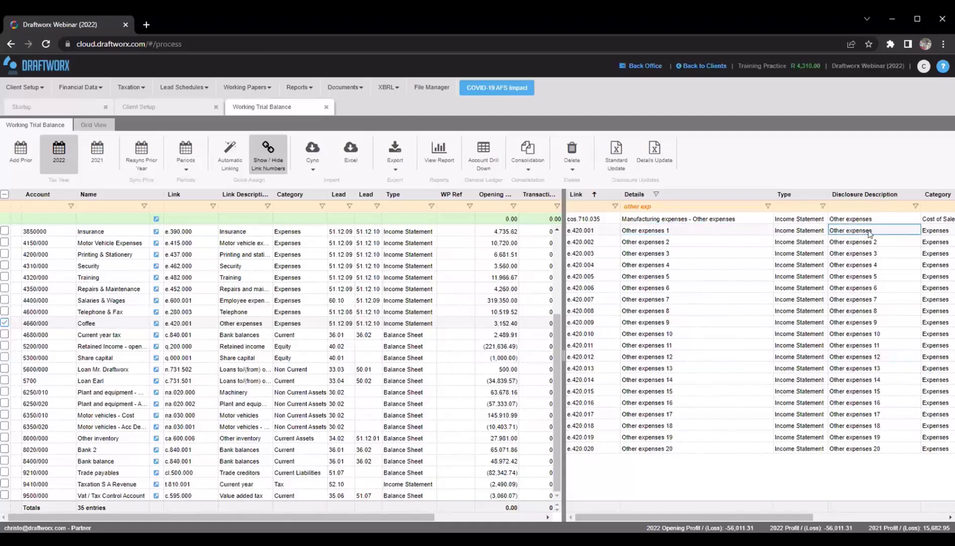
{"action": "double_click", "coordinate": [868, 230]}
{"action": "type", "text": "Coffee"}
{"action": "key", "text": "Return"}
{"action": "left_click_drag", "start_coordinate": [751, 231], "coordinate": [181, 329]}
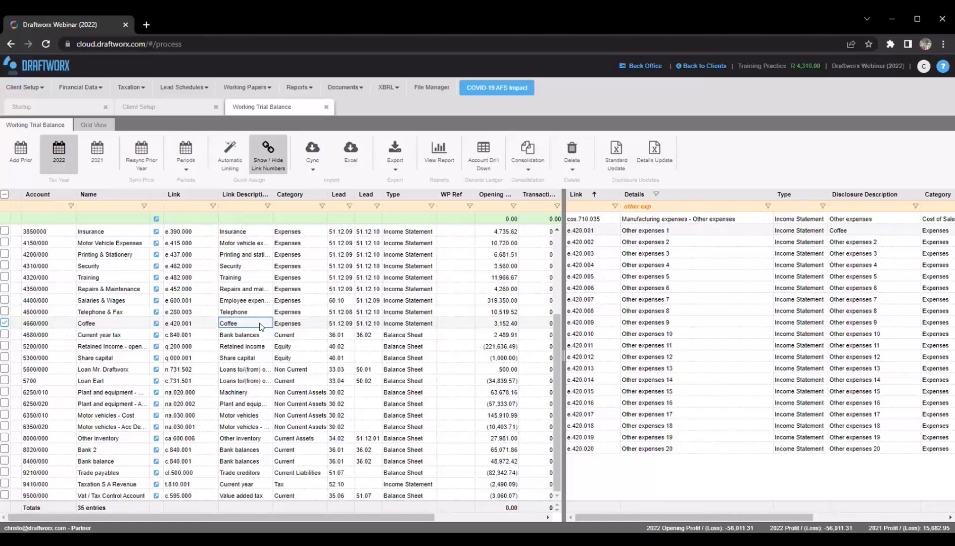
Check the link descriptions across the trial balance accounts, including the two owner loan accounts
{"action": "left_click", "coordinate": [239, 369]}
{"action": "scroll", "coordinate": [208, 374], "scroll_direction": "up", "scroll_amount": 3}
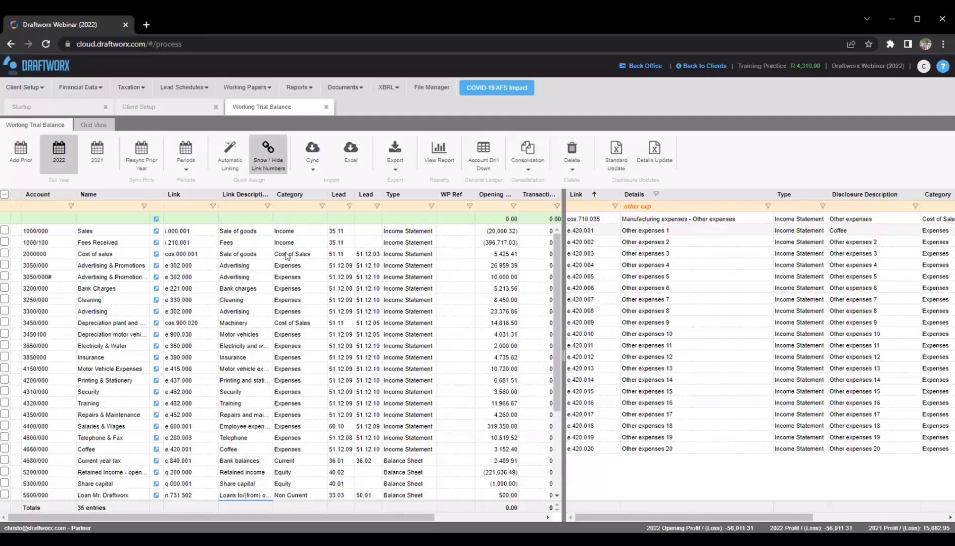
{"action": "scroll", "coordinate": [261, 323], "scroll_direction": "down", "scroll_amount": 3}
{"action": "left_click", "coordinate": [222, 398]}
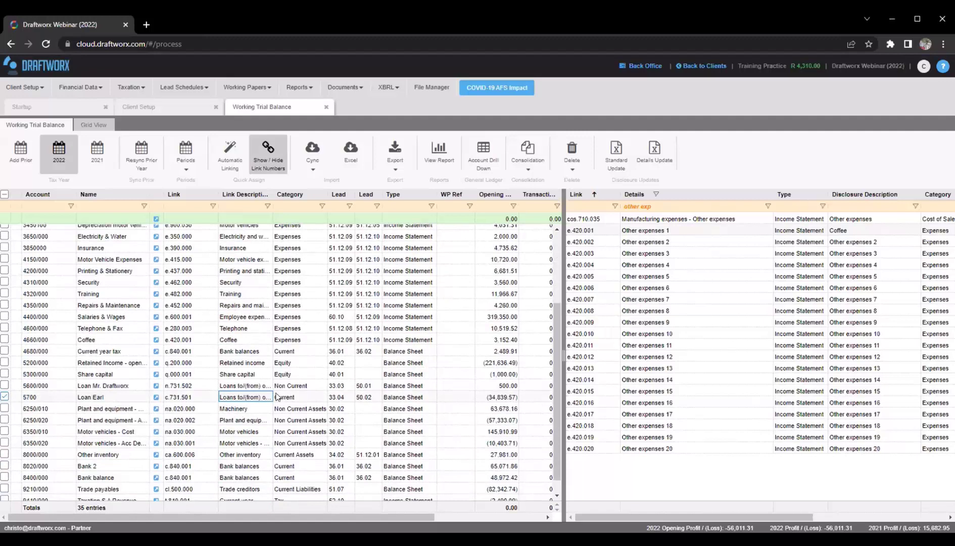
{"action": "scroll", "coordinate": [278, 408], "scroll_direction": "down", "scroll_amount": 1}
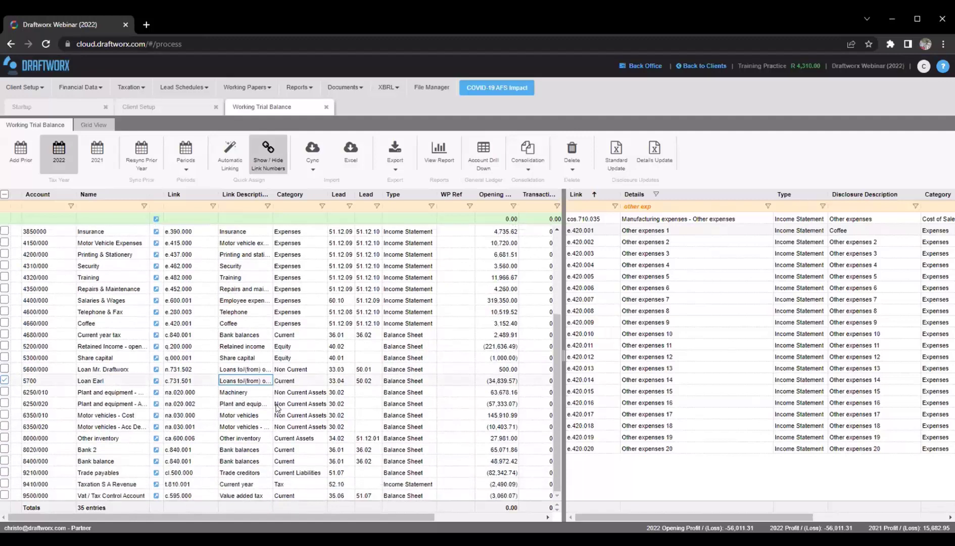
{"action": "scroll", "coordinate": [278, 408], "scroll_direction": "up", "scroll_amount": 5}
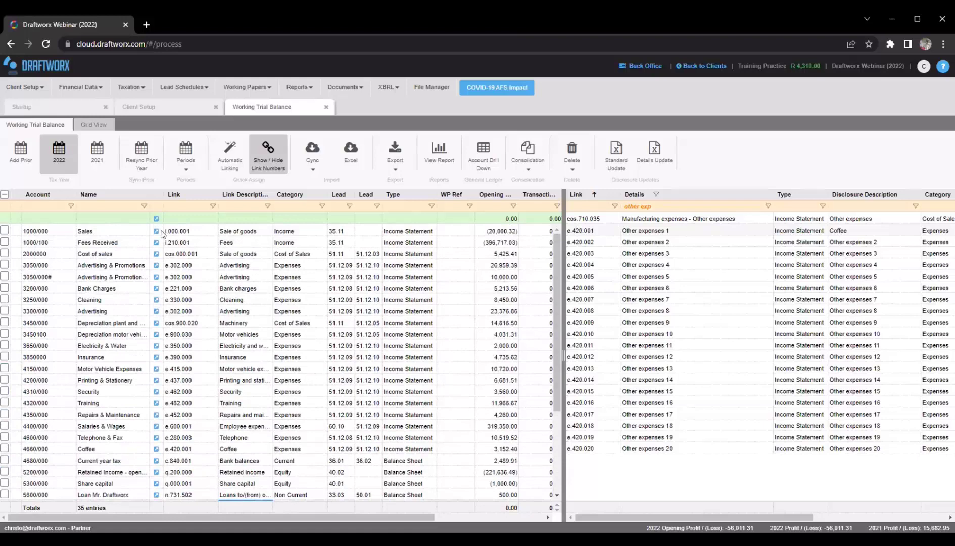
Clear the "other exp" filter from the link list
{"action": "left_click", "coordinate": [586, 205]}
{"action": "left_click", "coordinate": [620, 208]}
{"action": "key", "text": "BackSpace"}
Review the links assigned to the trial balance accounts, including advertising, bank charges, plant depreciation, motor vehicle expenses and cleaning
{"action": "left_click", "coordinate": [186, 265]}
{"action": "left_click", "coordinate": [185, 288], "text": "ctrl"}
{"action": "left_click", "coordinate": [177, 322], "text": "ctrl"}
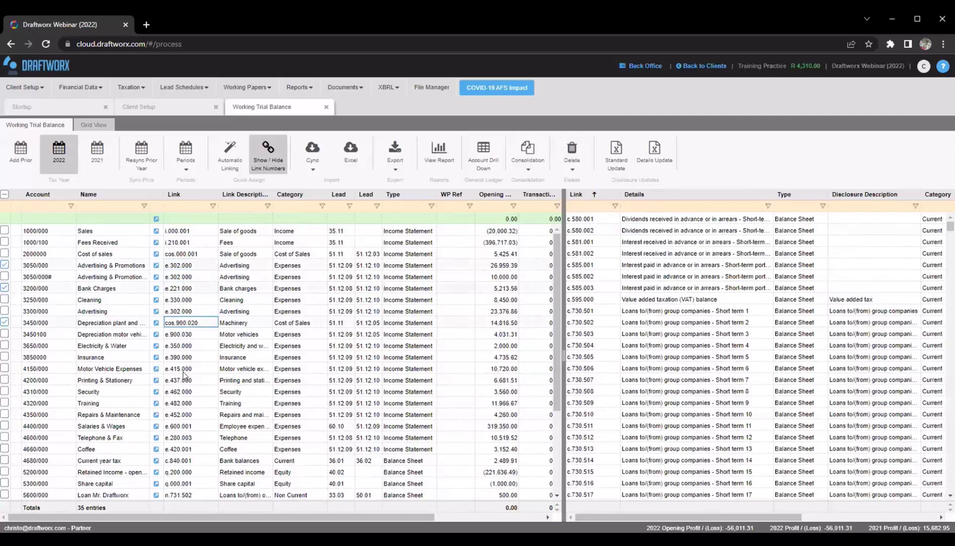
{"action": "left_click", "coordinate": [184, 369], "text": "ctrl"}
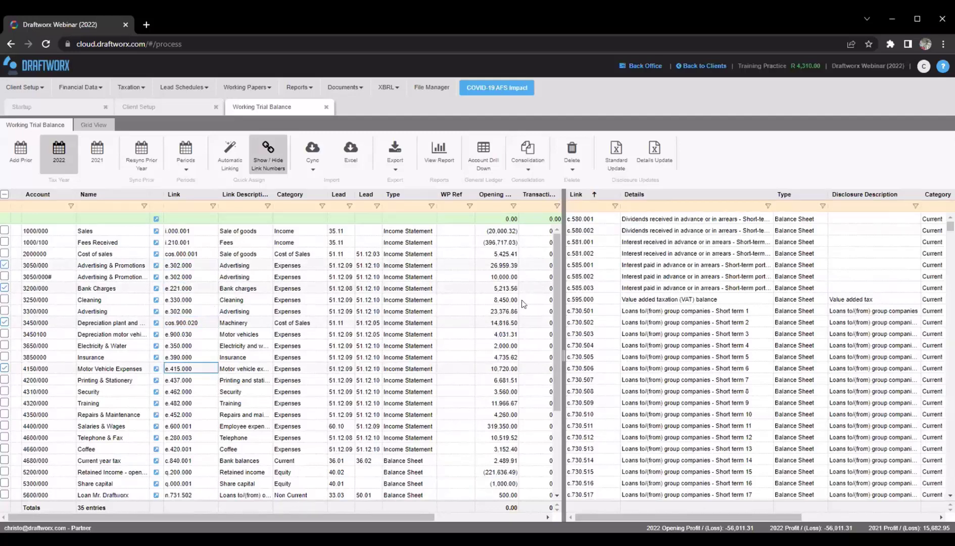
{"action": "left_click", "coordinate": [234, 301]}
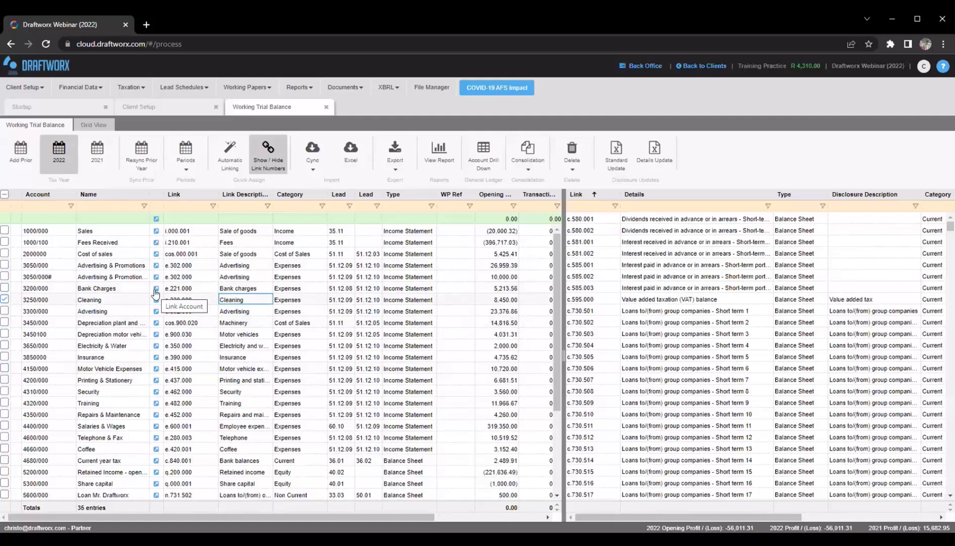
{"action": "scroll", "coordinate": [157, 362], "scroll_direction": "down", "scroll_amount": 5}
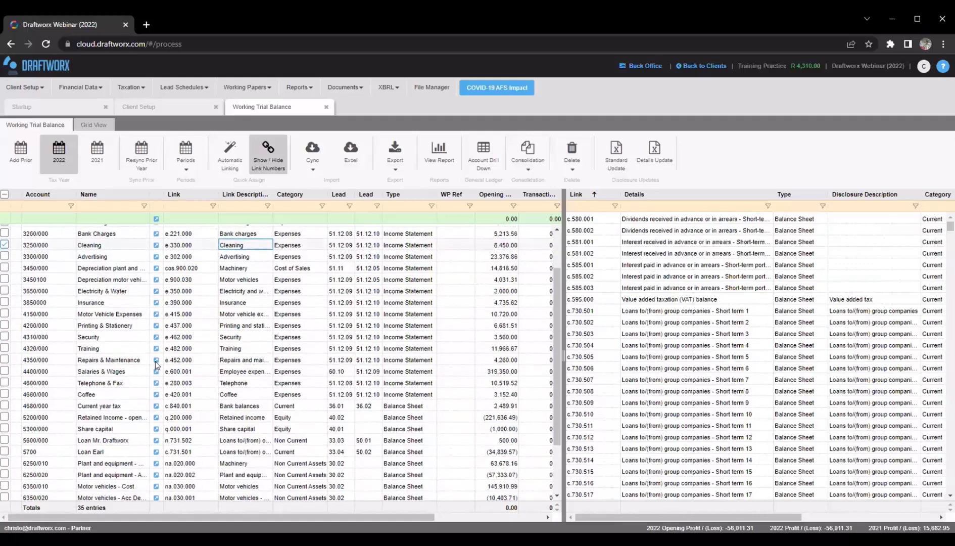
{"action": "scroll", "coordinate": [276, 368], "scroll_direction": "up", "scroll_amount": 5}
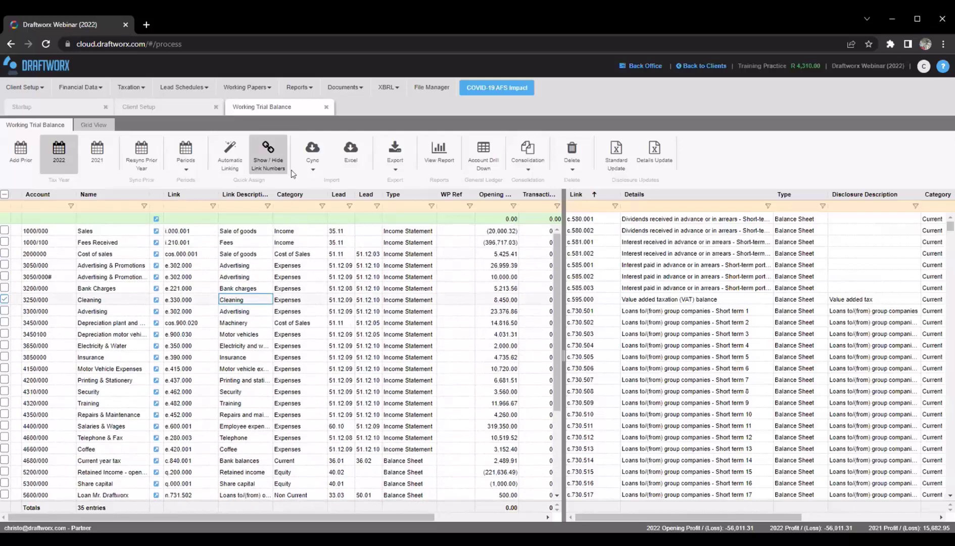
Hide the link numbers list and view the Cync import option for the trial balance
{"action": "left_click", "coordinate": [271, 150]}
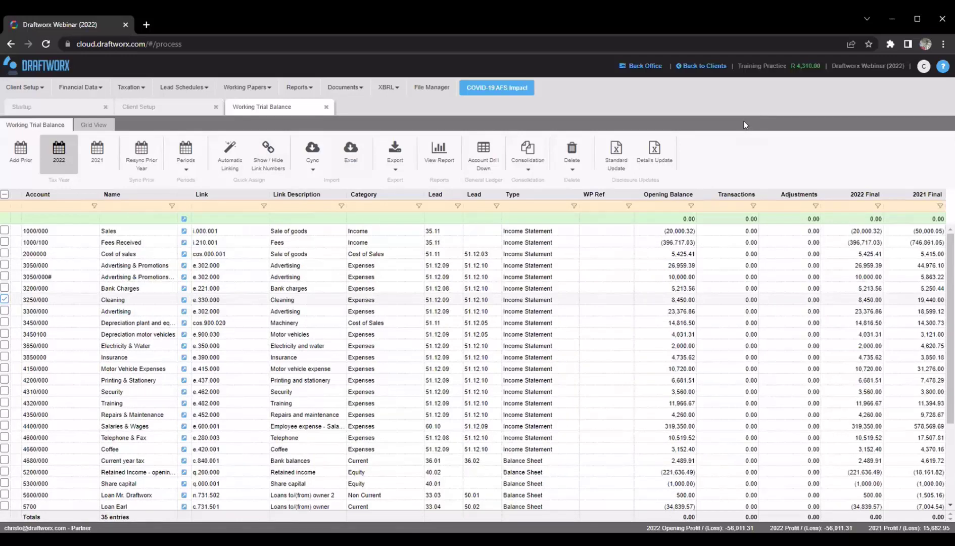
{"action": "left_click", "coordinate": [310, 153]}
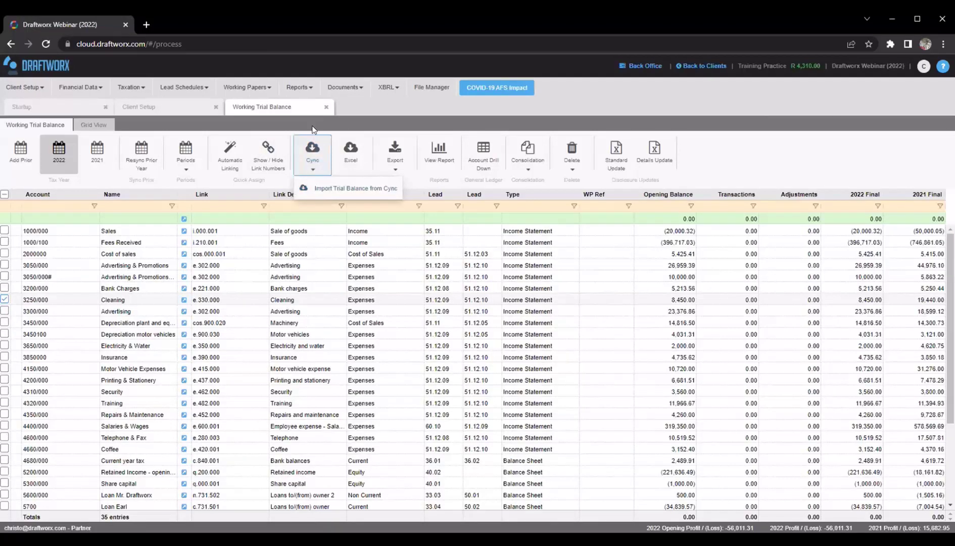
{"action": "left_click", "coordinate": [310, 152]}
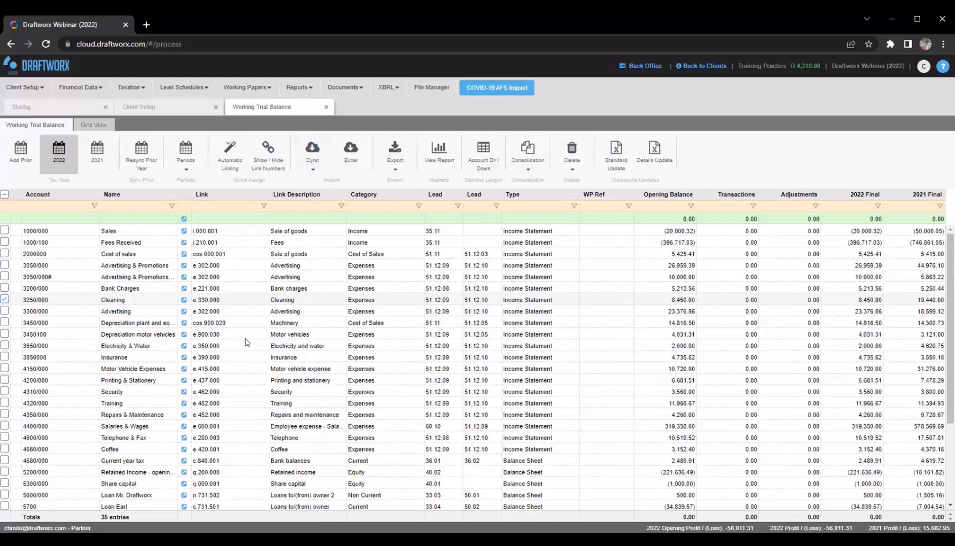
{"action": "scroll", "coordinate": [241, 341], "scroll_direction": "down", "scroll_amount": 1}
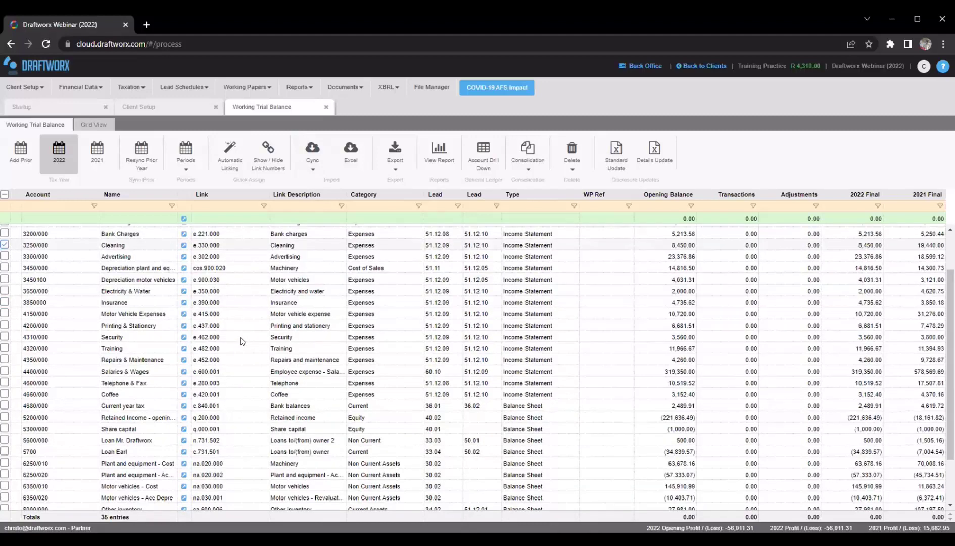
{"action": "scroll", "coordinate": [222, 419], "scroll_direction": "up", "scroll_amount": 1}
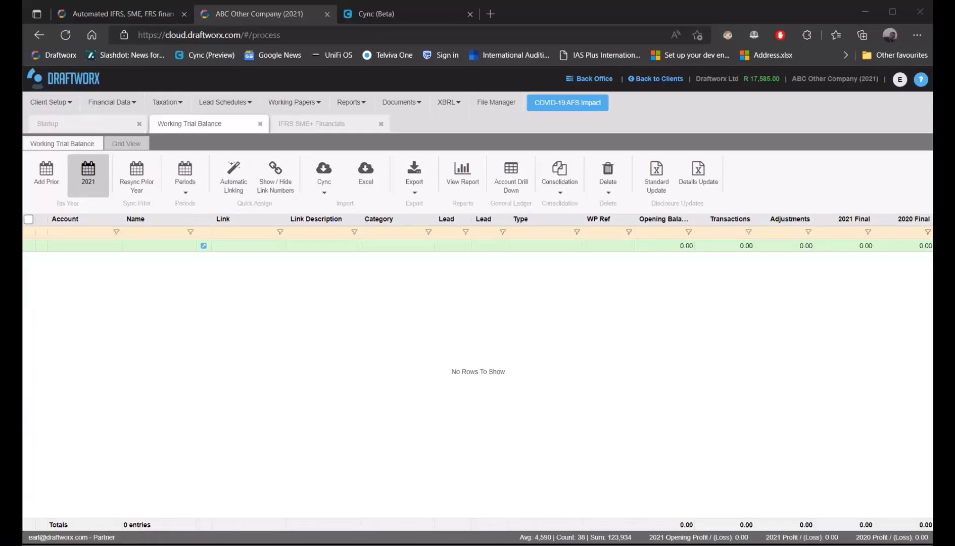
Connect the Cync company Draftworx International Ltd and import its trial balance with automatic account linking and empty accounts removed
{"action": "left_click", "coordinate": [329, 180]}
{"action": "left_click", "coordinate": [330, 180]}
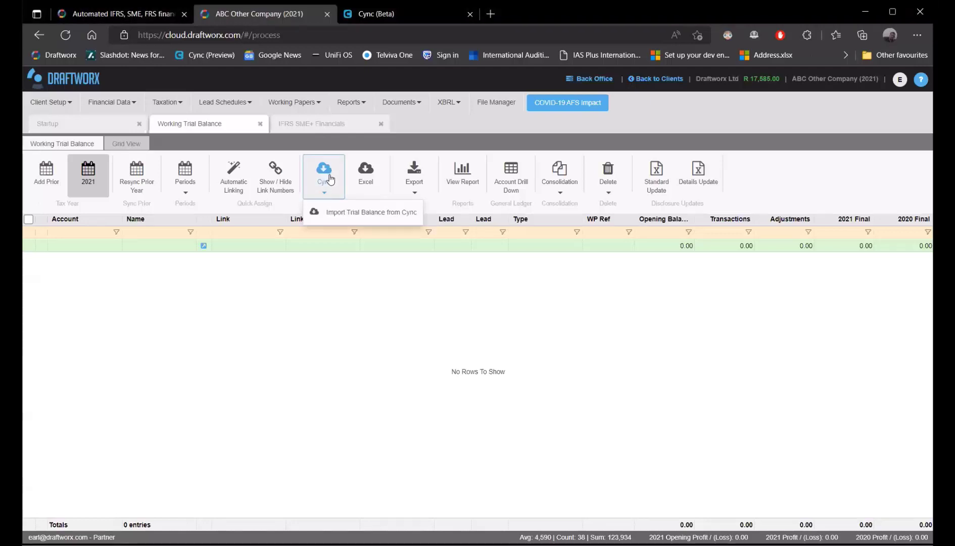
{"action": "left_click", "coordinate": [351, 214]}
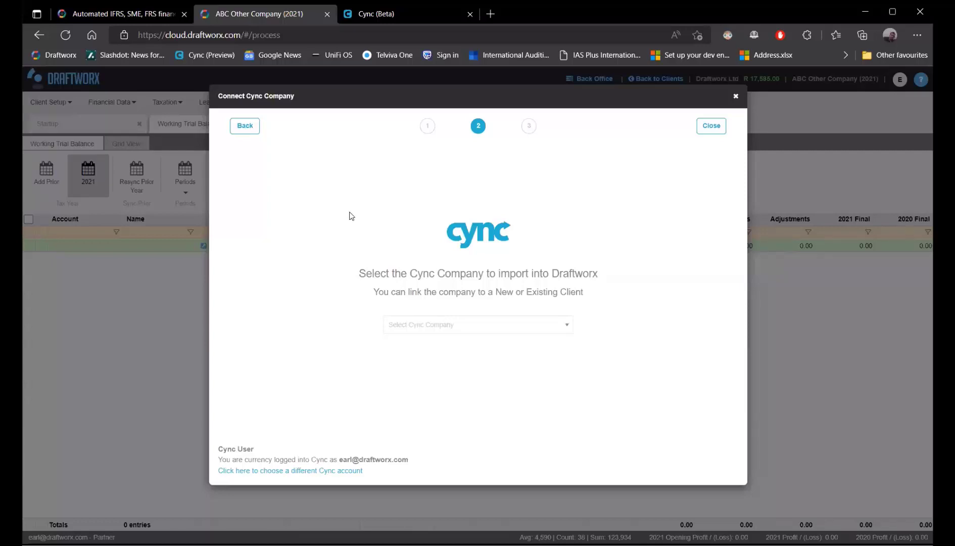
{"action": "left_click", "coordinate": [484, 329]}
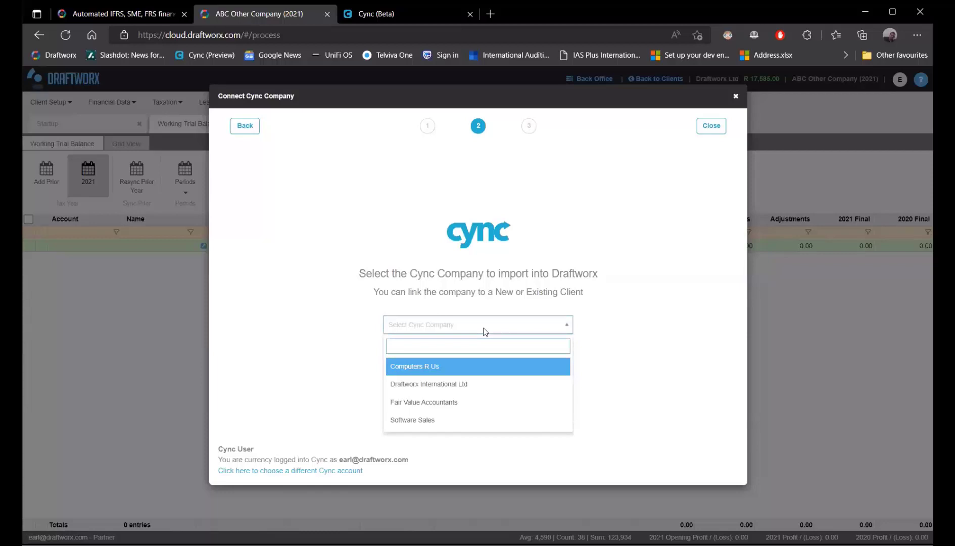
{"action": "left_click", "coordinate": [464, 384]}
{"action": "left_click", "coordinate": [476, 383]}
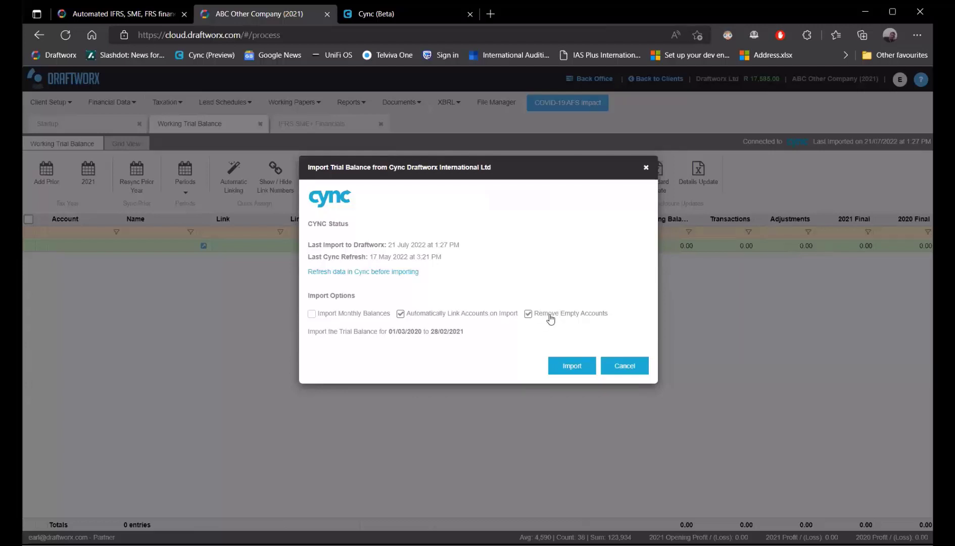
{"action": "left_click", "coordinate": [572, 366]}
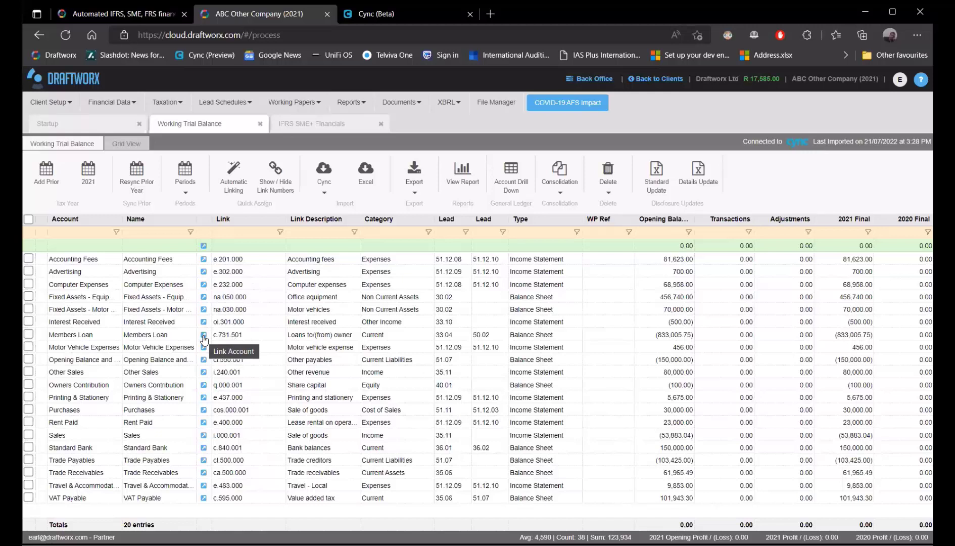
Open the IFRS SME+ Financials and add the 2020 prior year to the working trial balance
{"action": "left_click", "coordinate": [110, 102]}
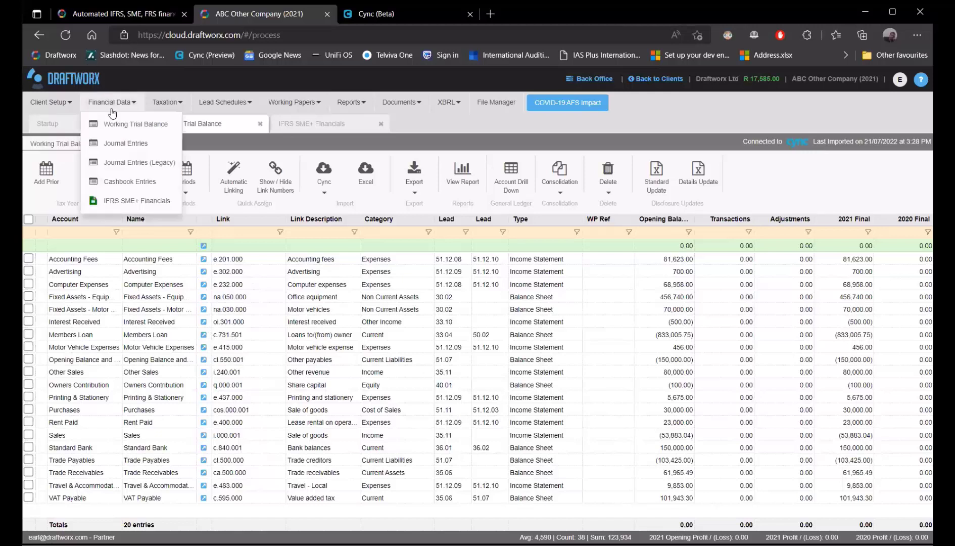
{"action": "left_click", "coordinate": [134, 203]}
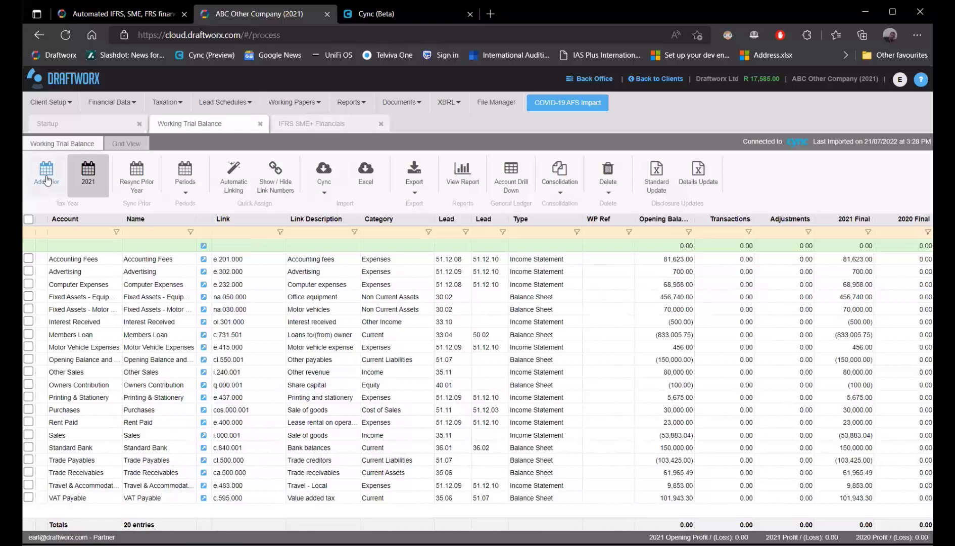
{"action": "left_click", "coordinate": [366, 177]}
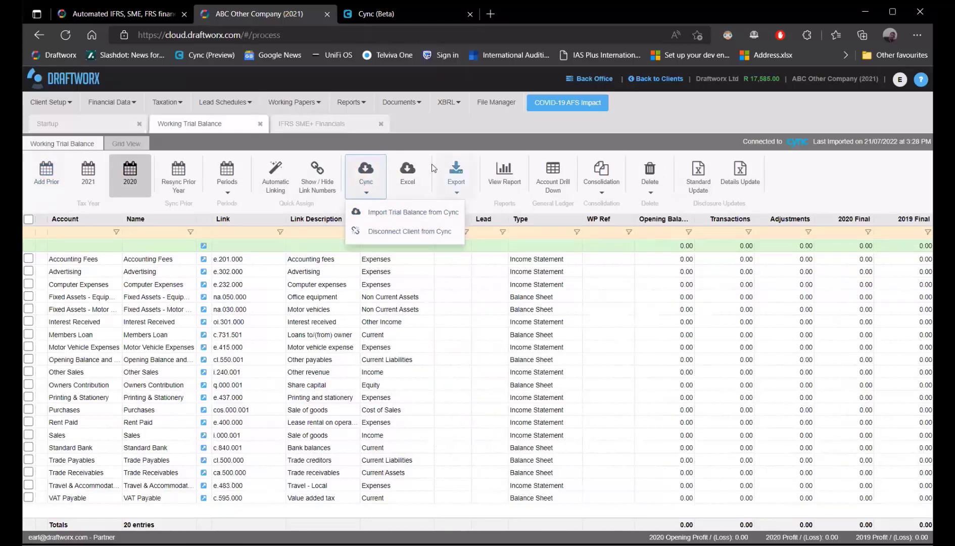
Examine the 2021 and 2020 figures in the Statement of Financial Position of the IFRS SME+ Financials
{"action": "left_click", "coordinate": [309, 125]}
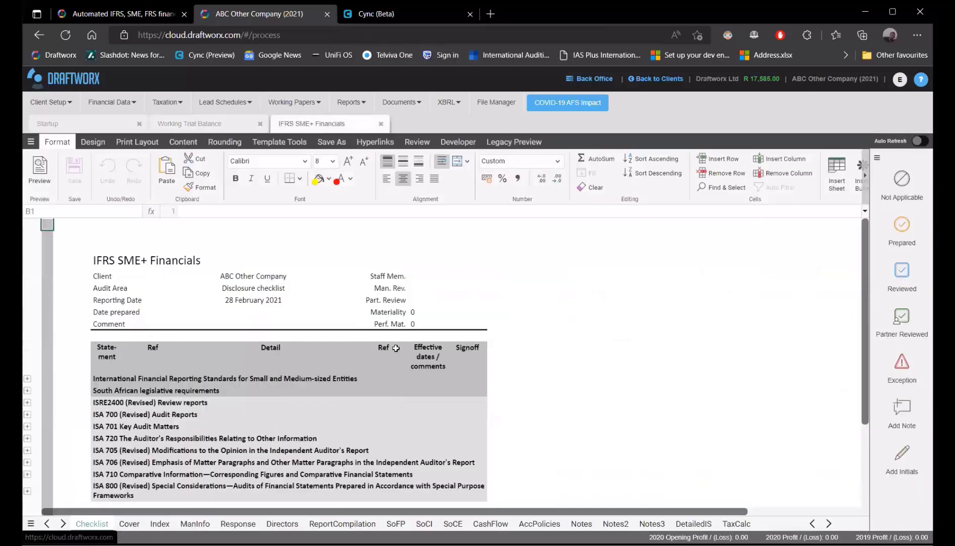
{"action": "left_click", "coordinate": [396, 524]}
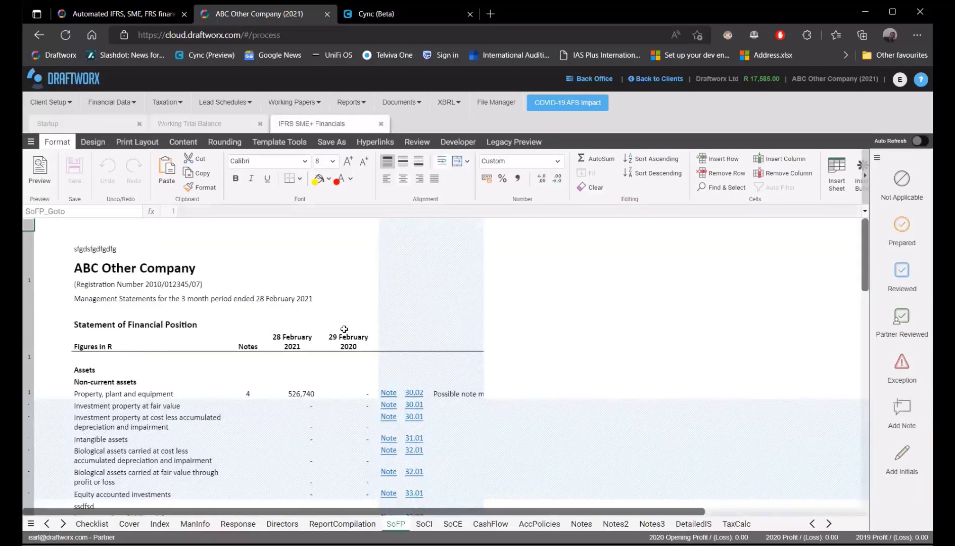
{"action": "scroll", "coordinate": [344, 329], "scroll_direction": "down", "scroll_amount": 15}
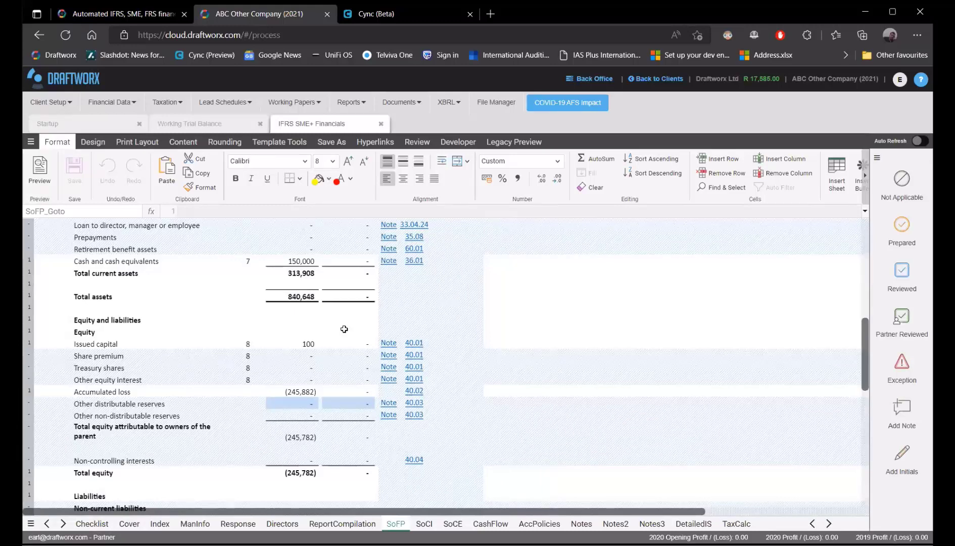
{"action": "scroll", "coordinate": [348, 332], "scroll_direction": "up", "scroll_amount": 10}
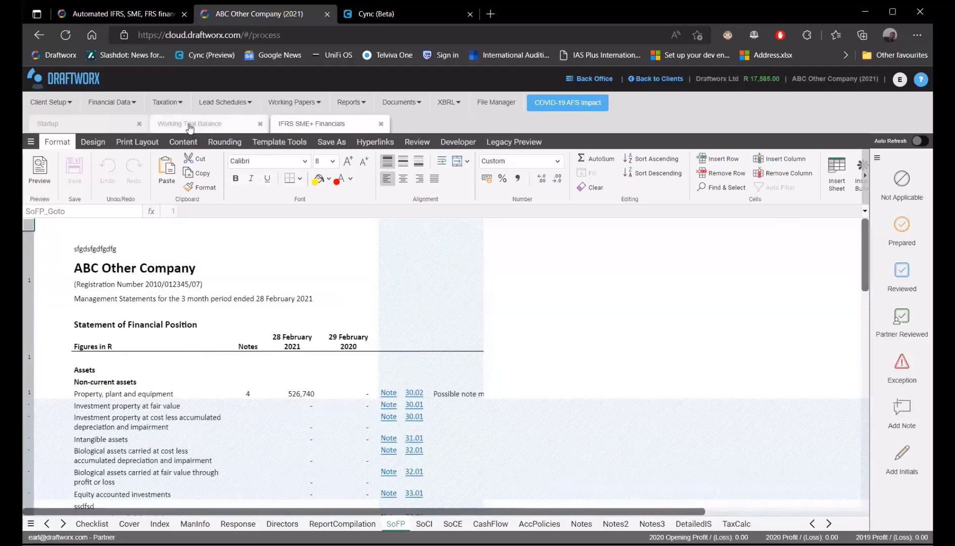
View the trial balance's Cync import options, then switch to Cync and view the accounting packages offered for linking a company
{"action": "left_click", "coordinate": [191, 127]}
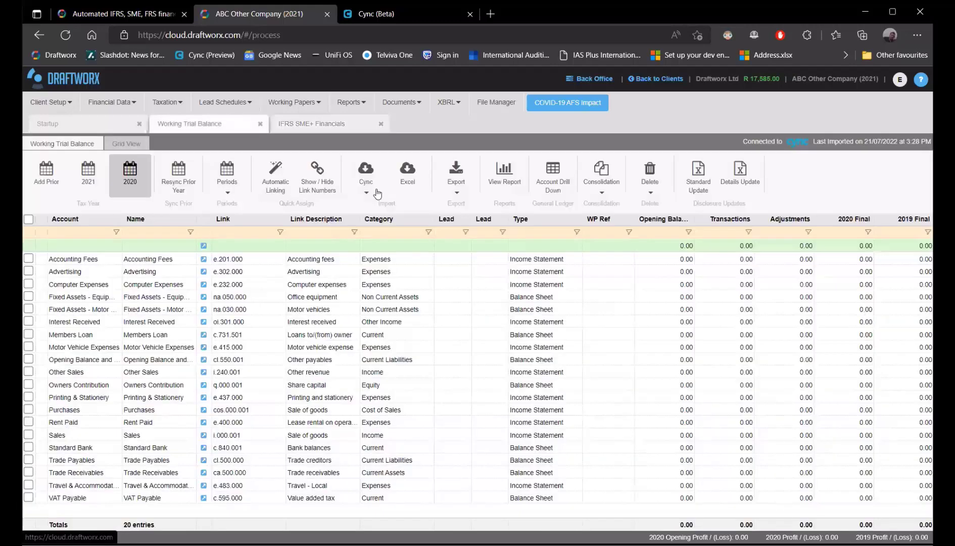
{"action": "left_click", "coordinate": [376, 191]}
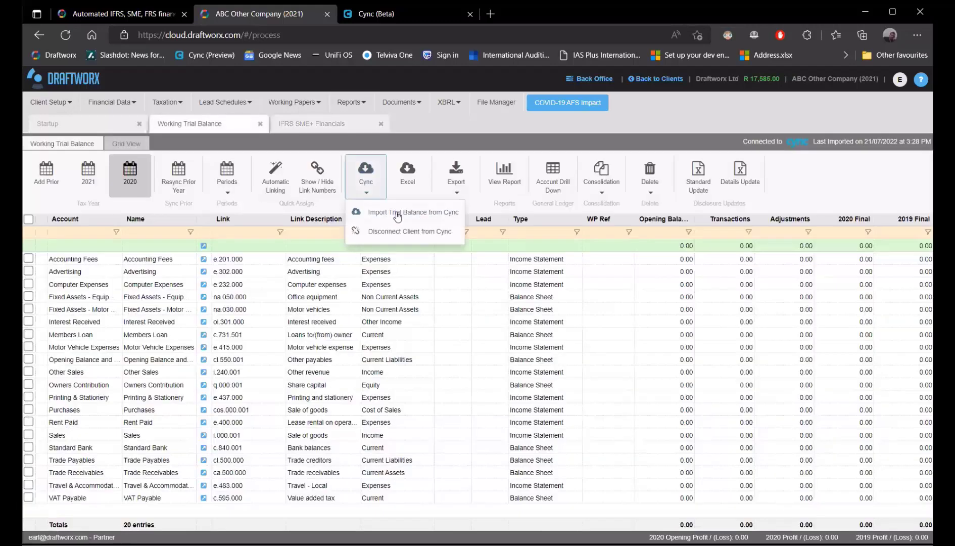
{"action": "left_click", "coordinate": [384, 13]}
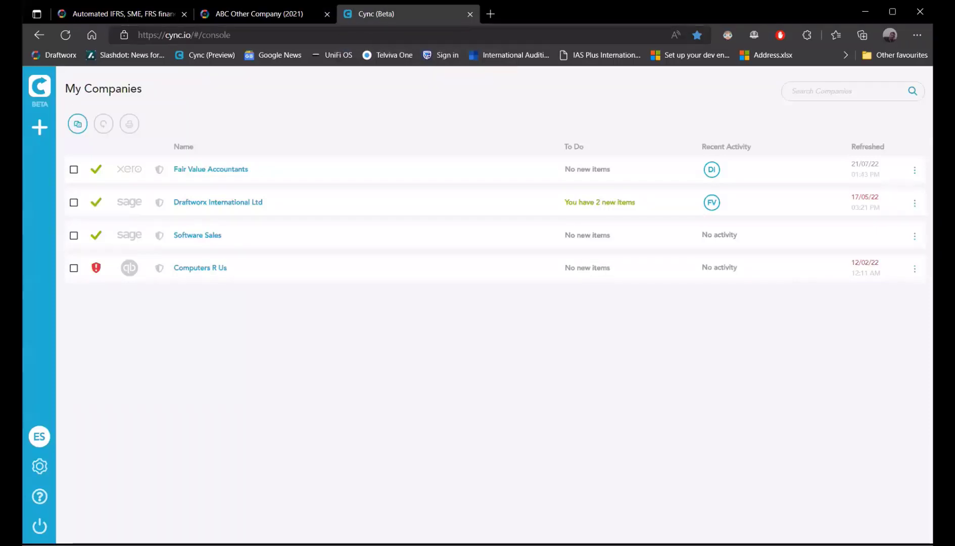
{"action": "left_click", "coordinate": [41, 129]}
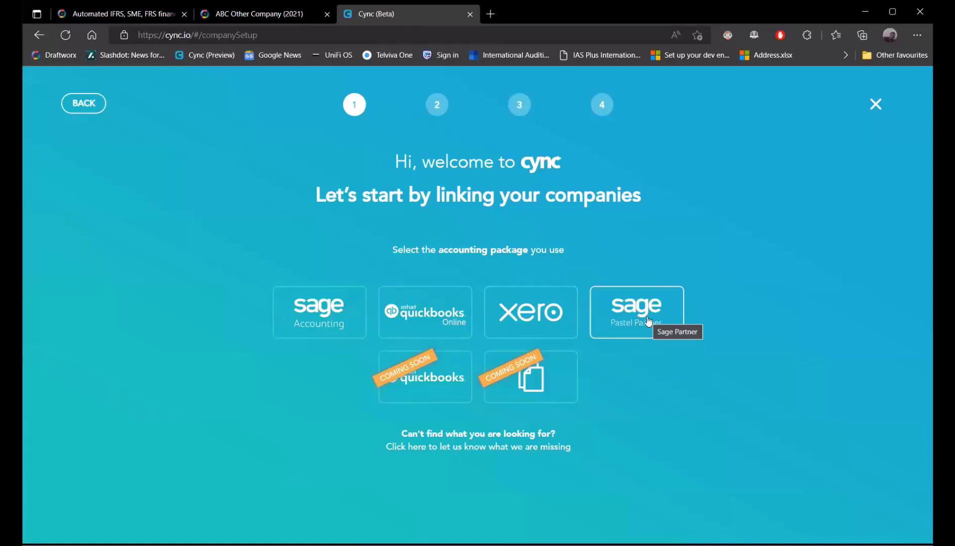
{"action": "left_click", "coordinate": [876, 104]}
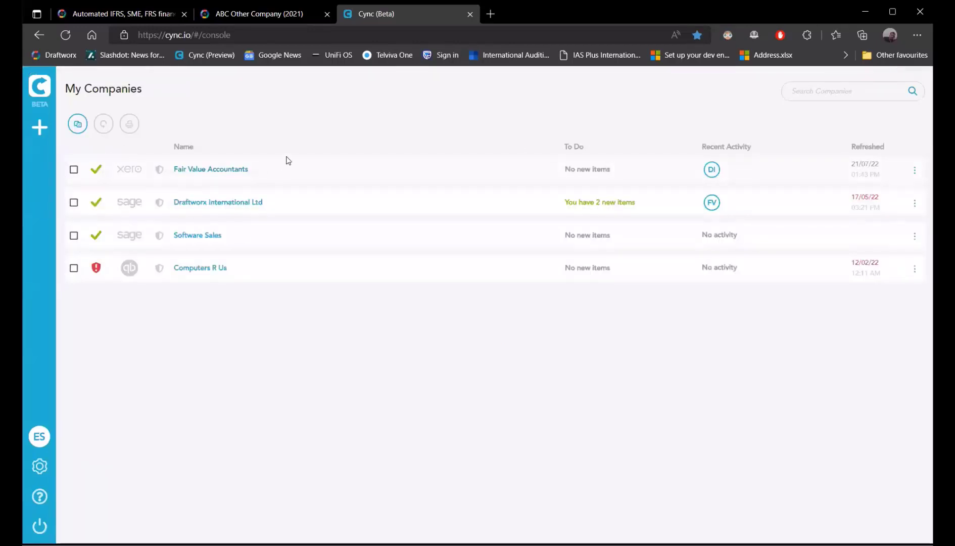
Switch back to Draftworx, review the Cync import options and show the 2021 working trial balance
{"action": "left_click", "coordinate": [263, 14]}
{"action": "left_click", "coordinate": [366, 174]}
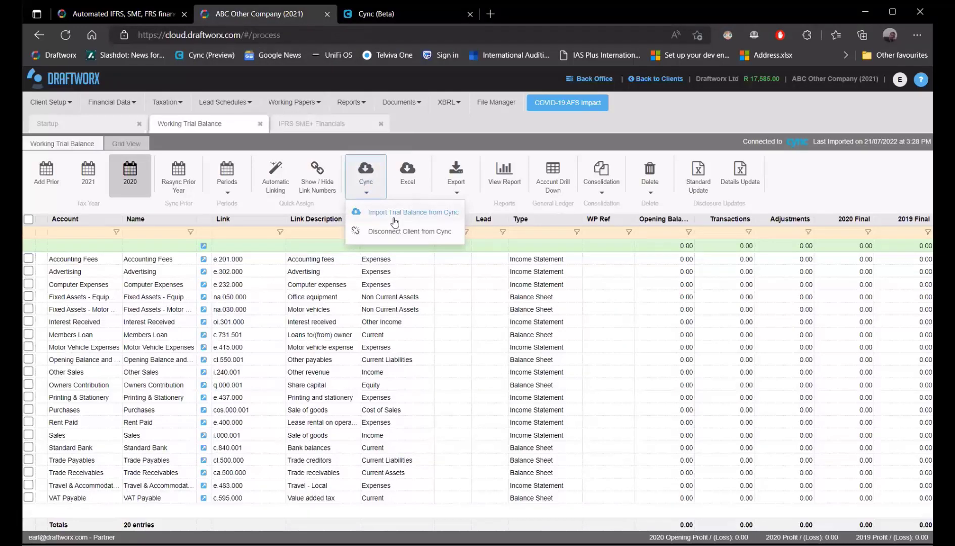
{"action": "left_click", "coordinate": [131, 160]}
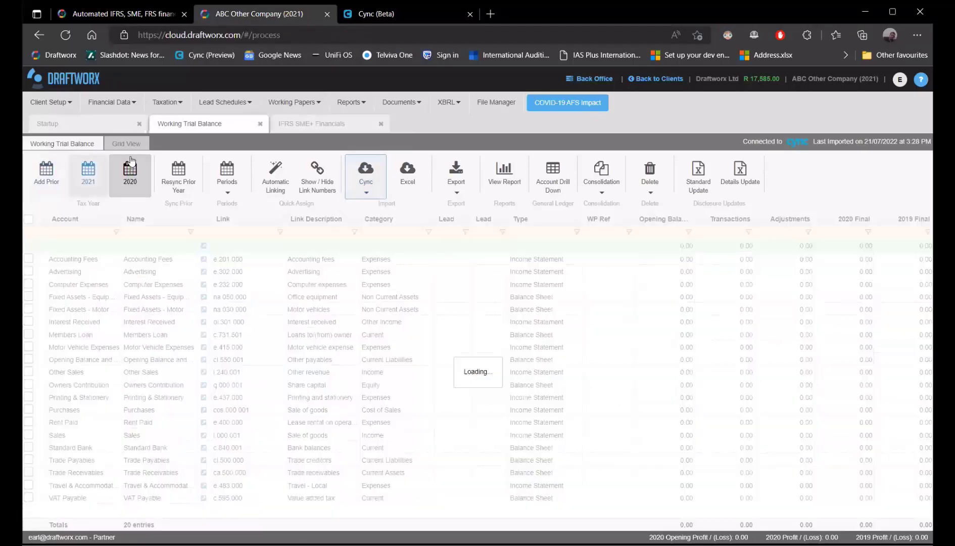
Open the adjusting journal entries and view the options for exporting journals to Cync
{"action": "left_click", "coordinate": [111, 102]}
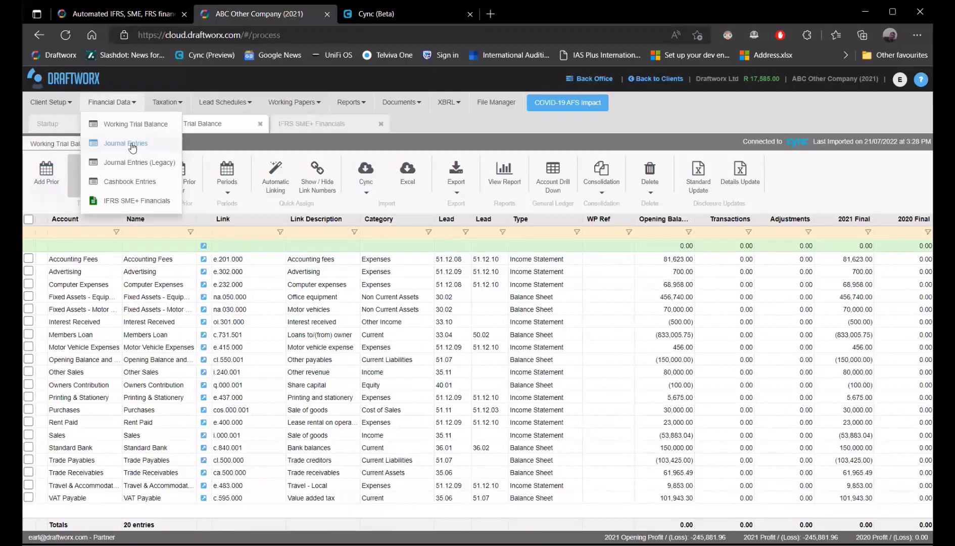
{"action": "left_click", "coordinate": [131, 144]}
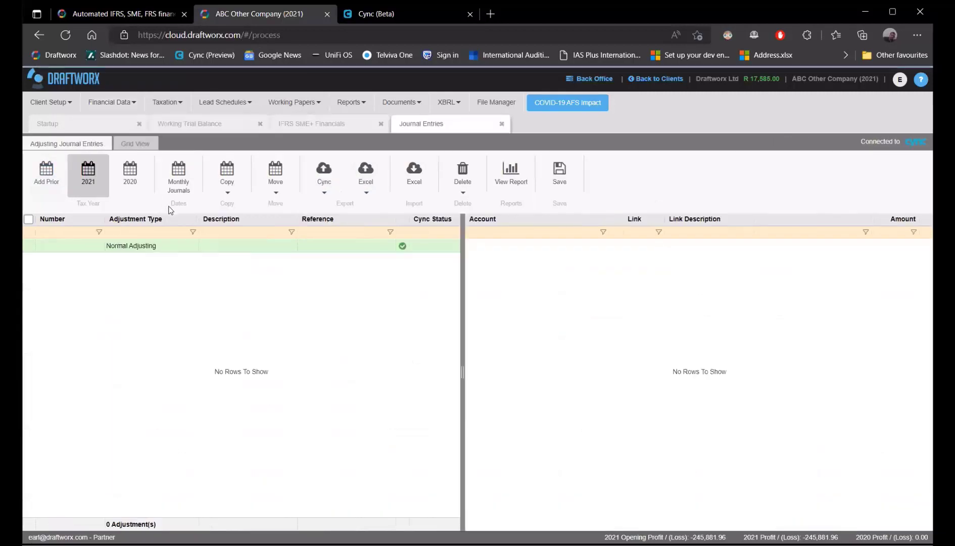
{"action": "left_click", "coordinate": [327, 183]}
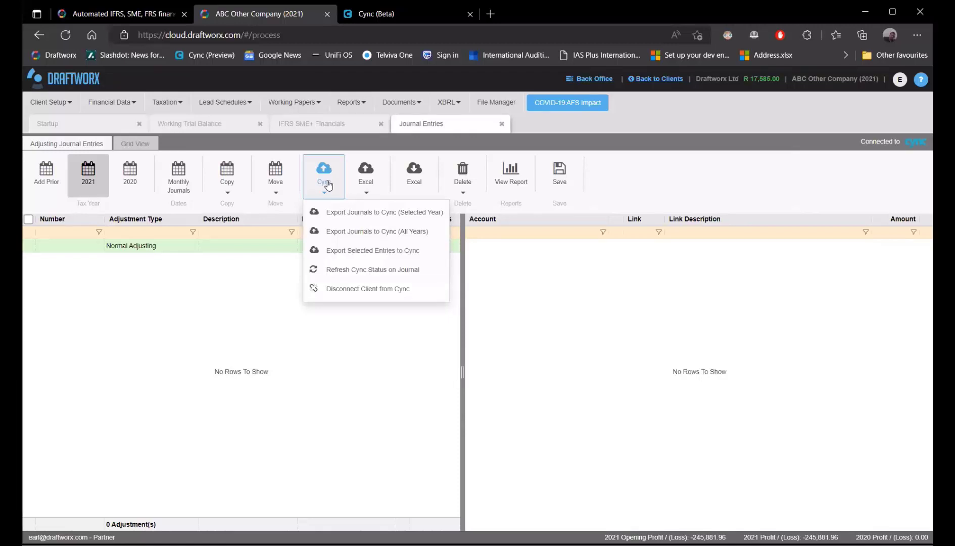
Check the company list in Cync and return to the working trial balance in Draftworx
{"action": "left_click", "coordinate": [416, 16]}
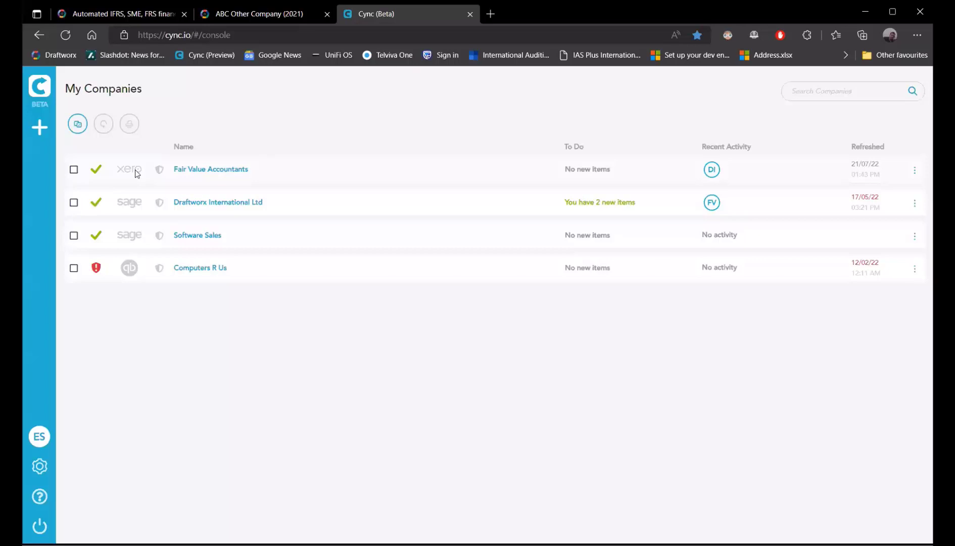
{"action": "left_click", "coordinate": [251, 15]}
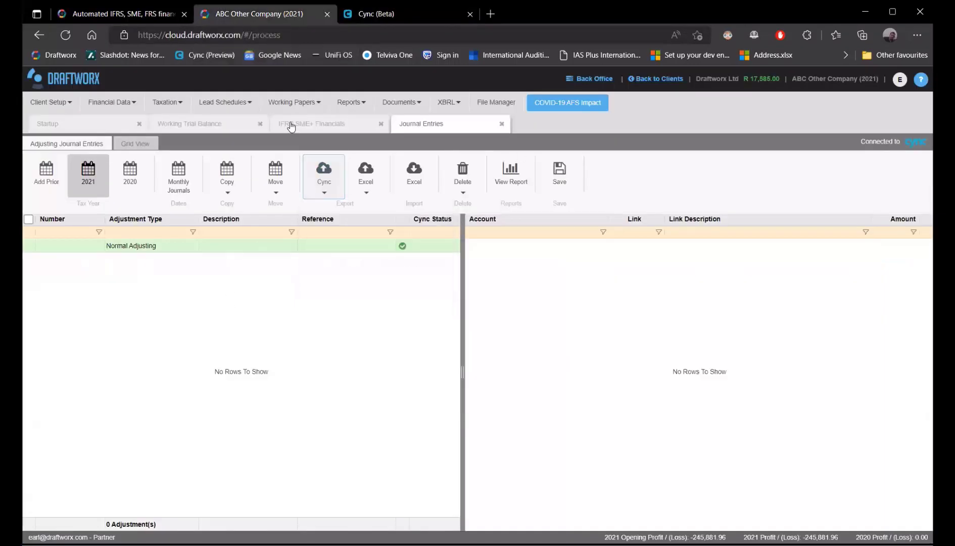
{"action": "left_click", "coordinate": [207, 123]}
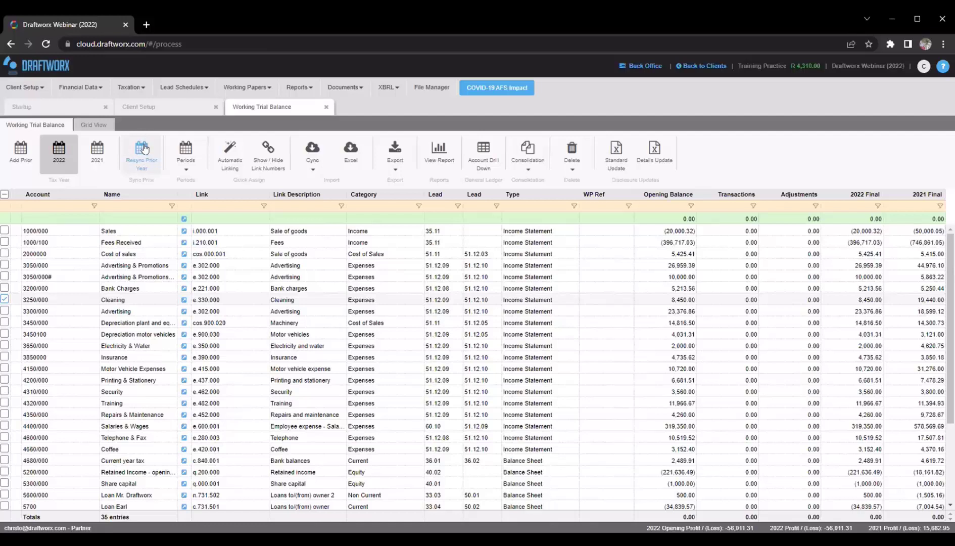
View the monthly trial balance columns and return to the yearly view
{"action": "left_click", "coordinate": [187, 154]}
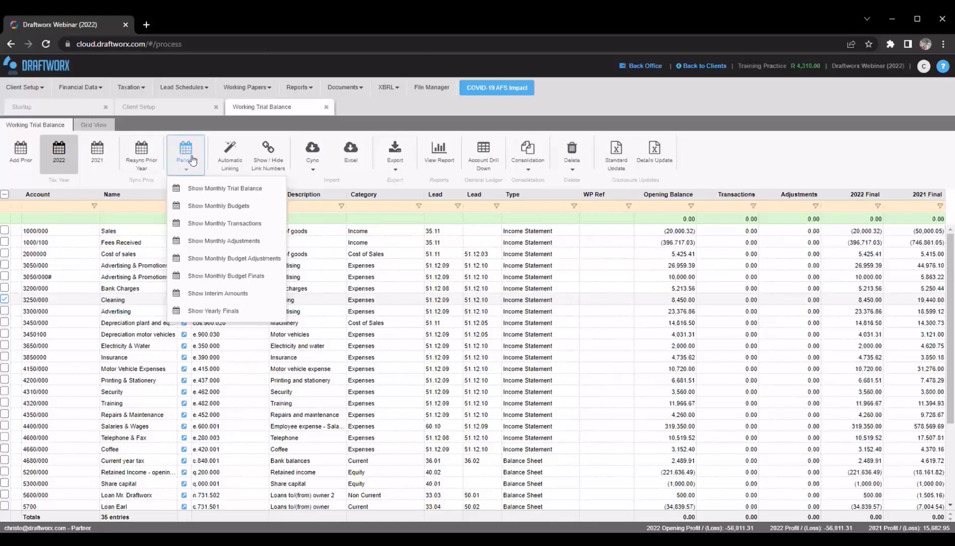
{"action": "left_click", "coordinate": [212, 195]}
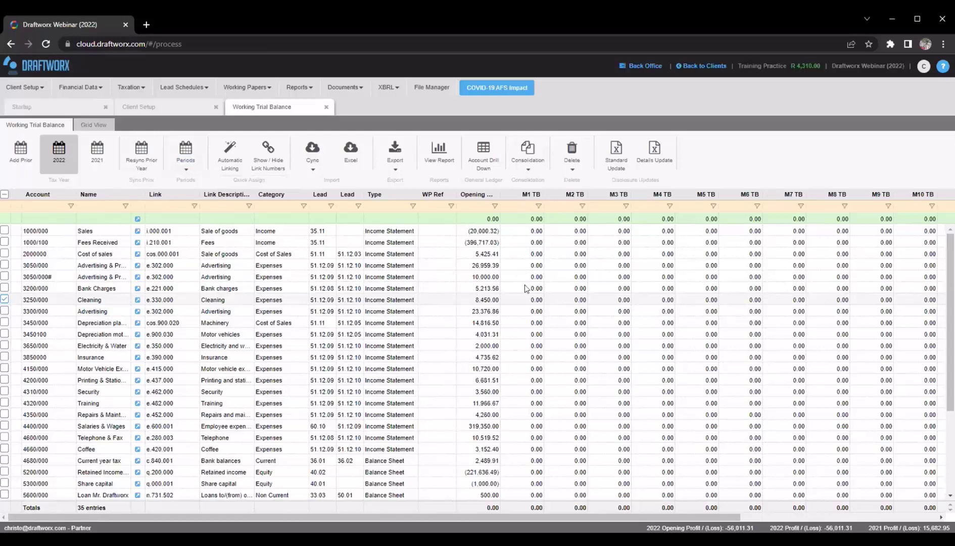
{"action": "left_click", "coordinate": [186, 154]}
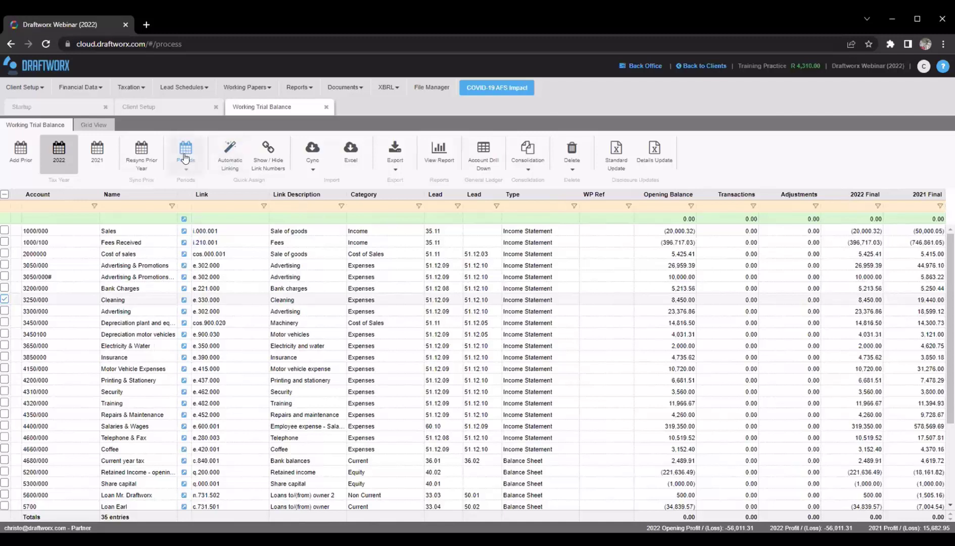
Export the 2022 working trial balance to Excel
{"action": "left_click", "coordinate": [394, 151]}
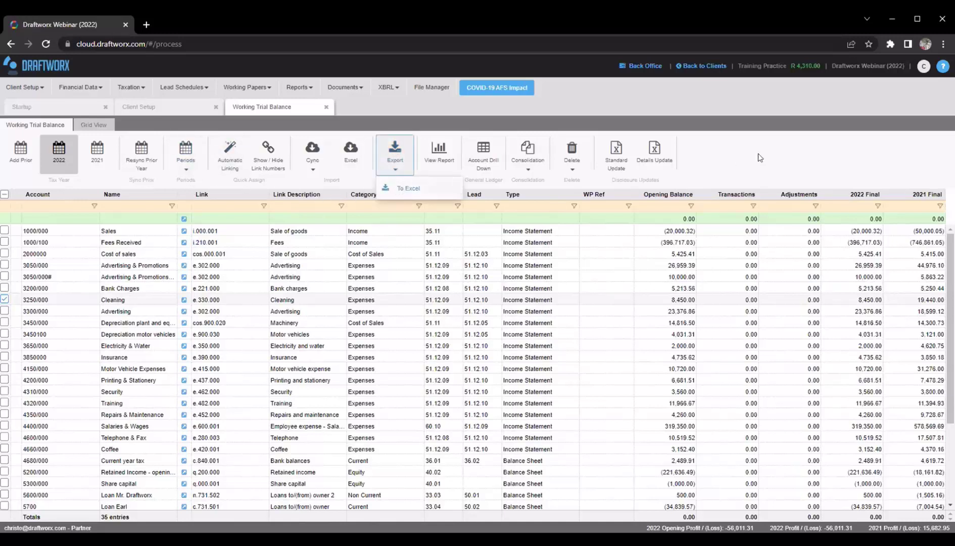
{"action": "left_click", "coordinate": [400, 190]}
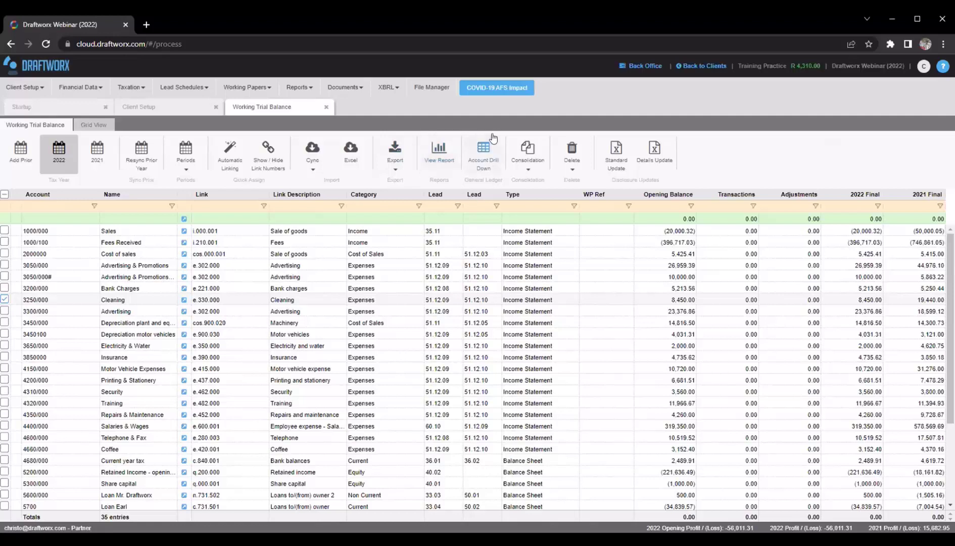
Select Advertising & Promotions account 3050/000# and try the account drill down for it
{"action": "left_click", "coordinate": [484, 152]}
{"action": "left_click", "coordinate": [274, 277]}
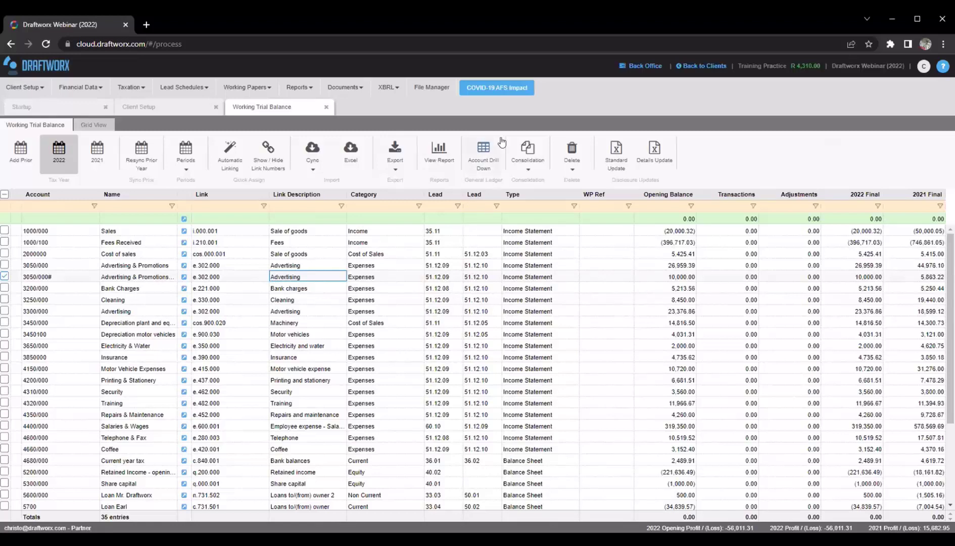
{"action": "left_click", "coordinate": [484, 155]}
{"action": "left_click", "coordinate": [513, 128]}
Start a consolidation with the Draftworx Webinar file and select the Holding, Sub and Training Client files
{"action": "left_click", "coordinate": [525, 149]}
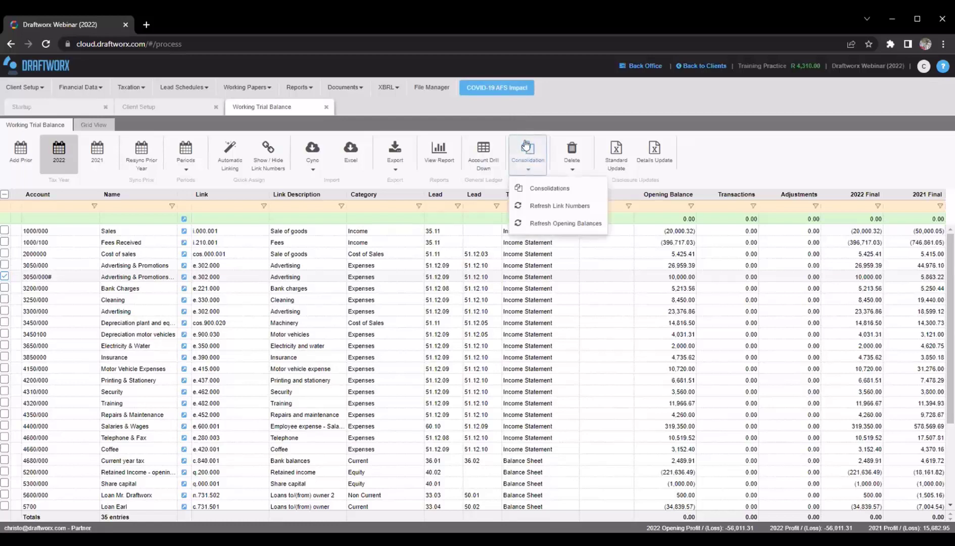
{"action": "left_click", "coordinate": [542, 190]}
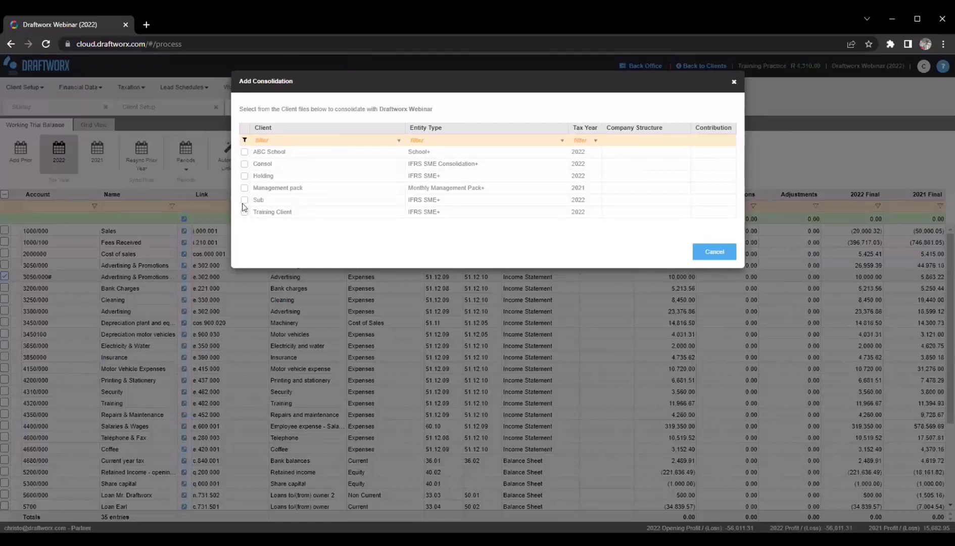
{"action": "left_click", "coordinate": [245, 176]}
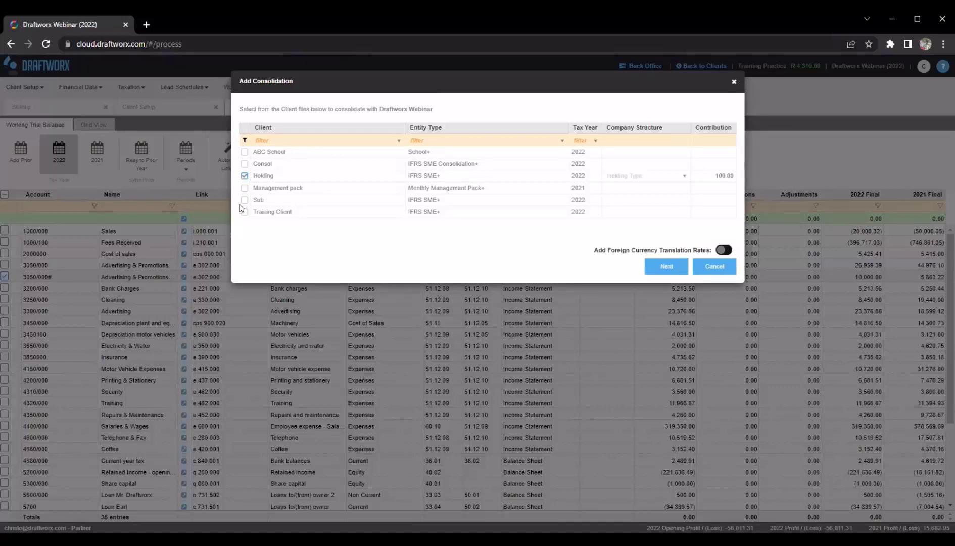
{"action": "left_click", "coordinate": [244, 201]}
{"action": "left_click", "coordinate": [245, 212]}
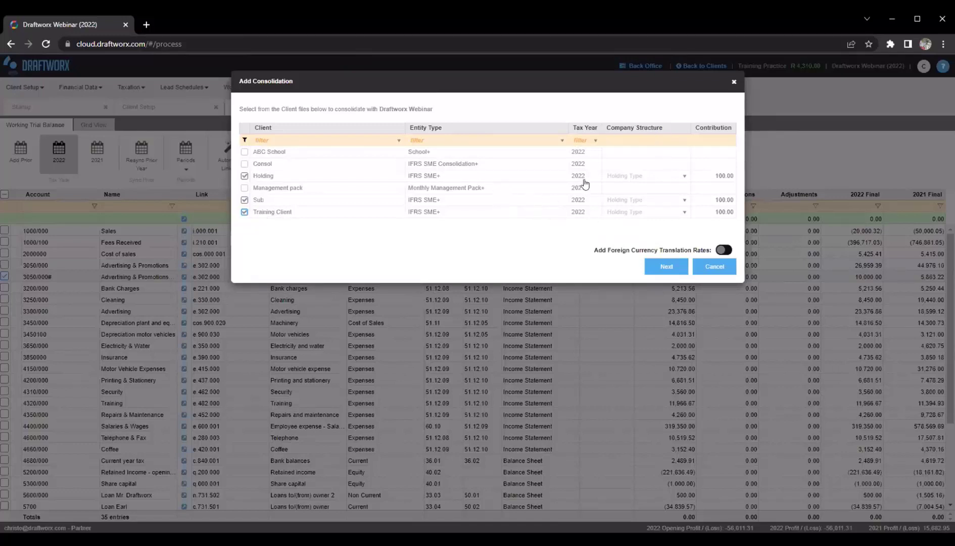
Set the company structure to Holding Company for Holding and Subsidiary for Sub and Training Client
{"action": "left_click", "coordinate": [630, 175]}
{"action": "left_click", "coordinate": [617, 213]}
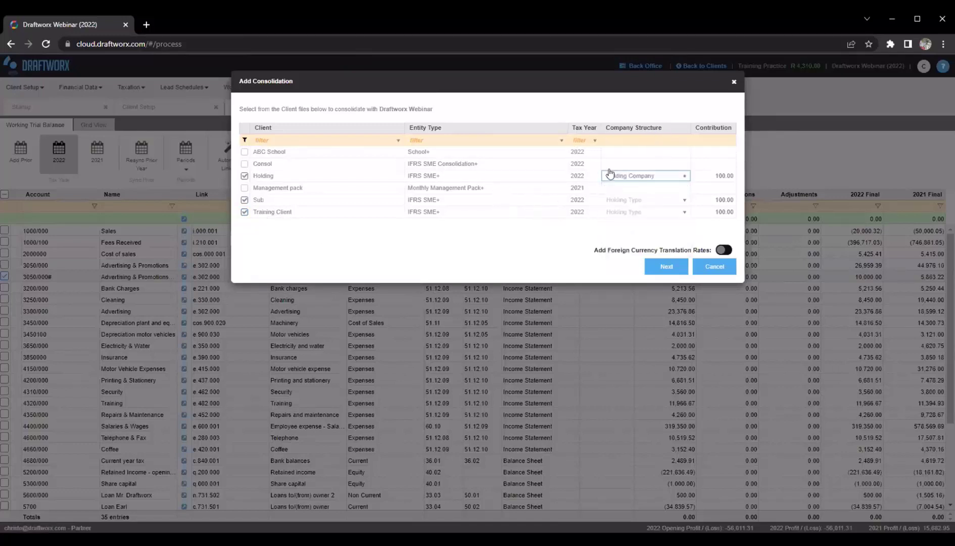
{"action": "left_click", "coordinate": [621, 200]}
{"action": "left_click", "coordinate": [620, 268]}
{"action": "left_click", "coordinate": [626, 212]}
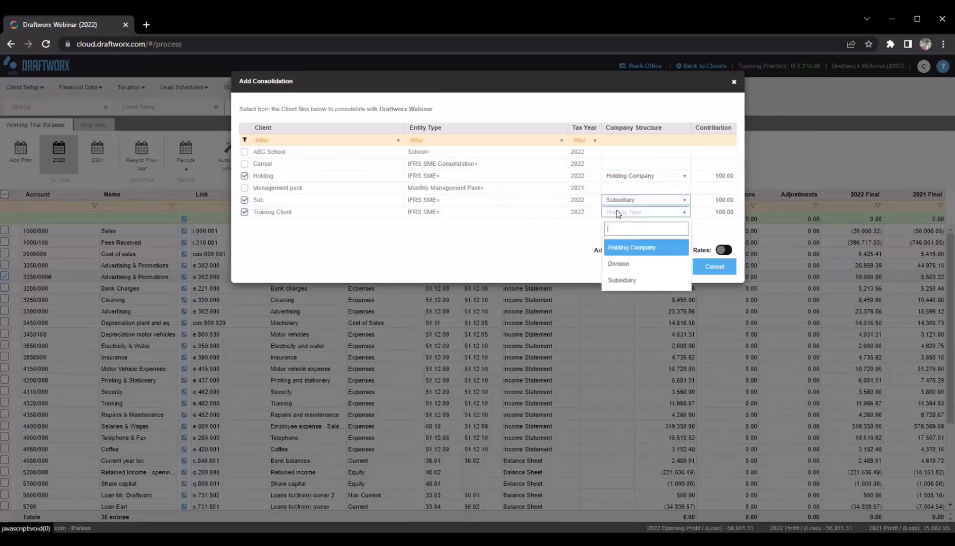
{"action": "left_click", "coordinate": [626, 281]}
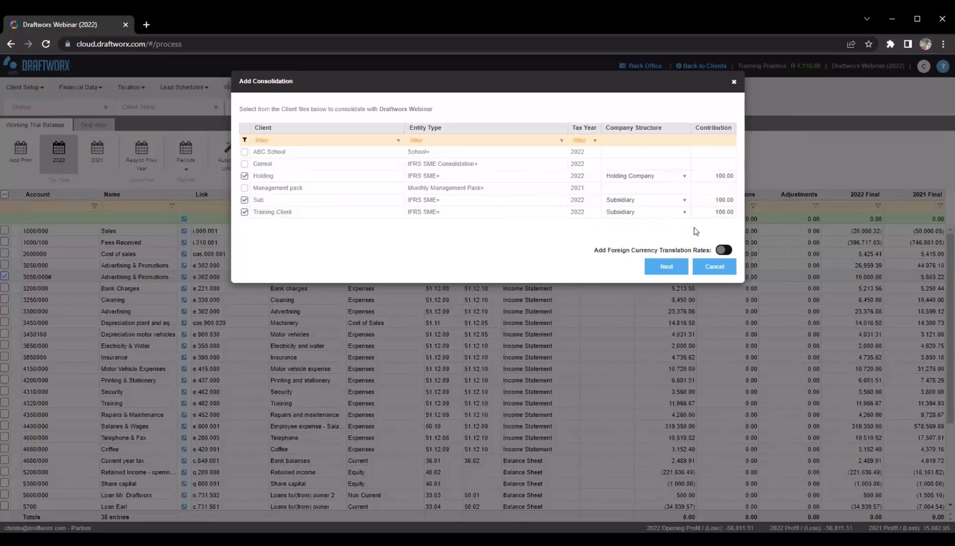
Check the contribution percentages, enable the foreign currency translation rates and continue to the rates page
{"action": "left_click", "coordinate": [707, 175]}
{"action": "left_click", "coordinate": [710, 212]}
{"action": "left_click", "coordinate": [694, 236]}
{"action": "double_click", "coordinate": [260, 201]}
{"action": "left_click", "coordinate": [427, 248]}
{"action": "left_click", "coordinate": [723, 250]}
{"action": "left_click", "coordinate": [665, 267]}
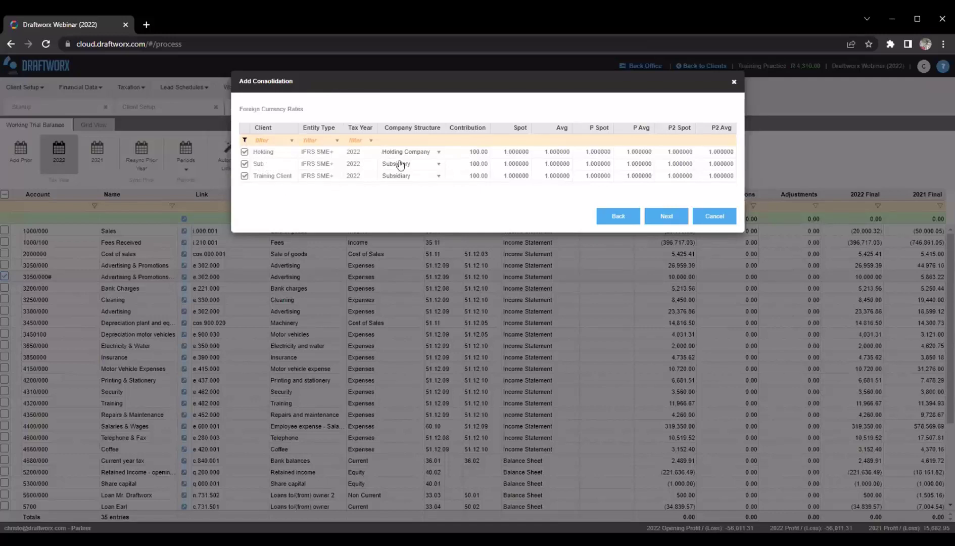
Review the spot and average rates for Sub, and continue past the interim rates to the consolidation options
{"action": "left_click", "coordinate": [519, 164]}
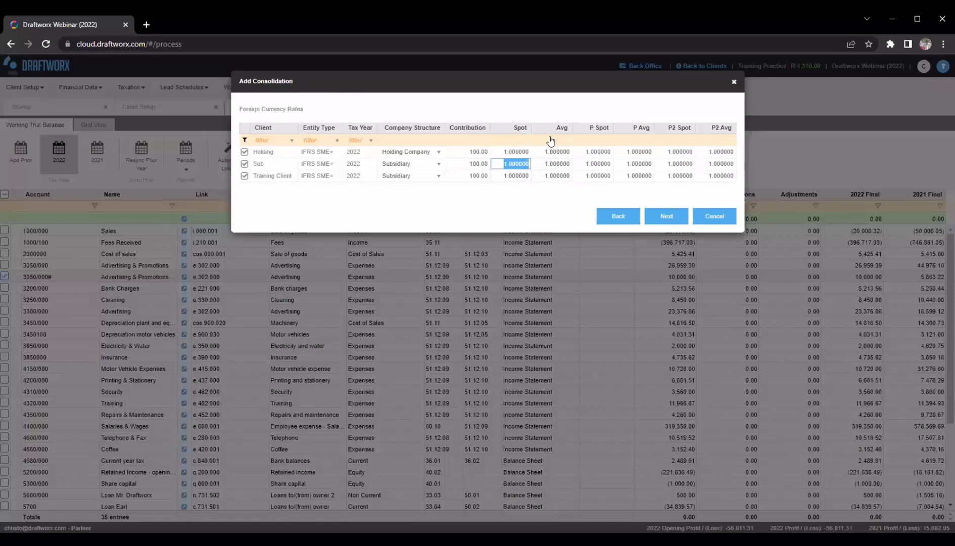
{"action": "left_click", "coordinate": [556, 164]}
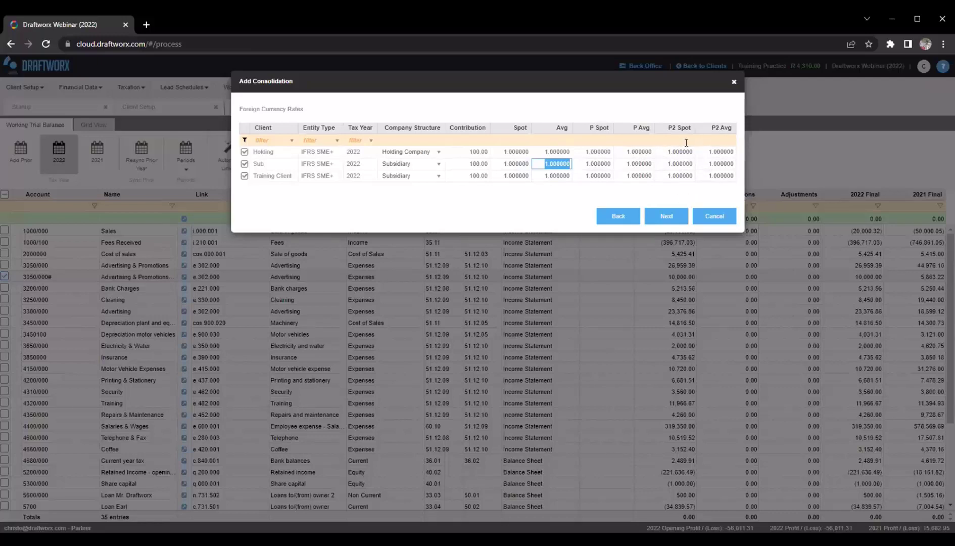
{"action": "left_click", "coordinate": [672, 164]}
{"action": "left_click", "coordinate": [708, 164]}
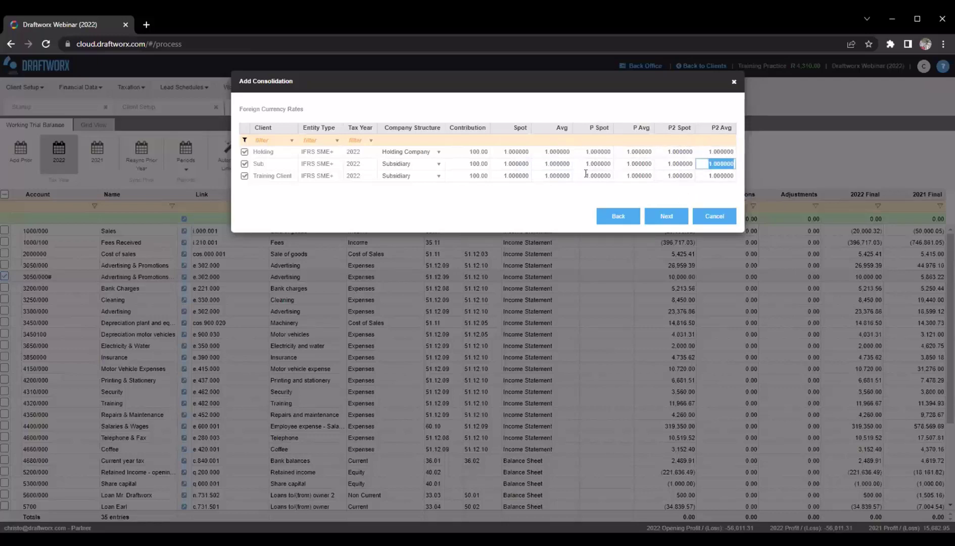
{"action": "left_click", "coordinate": [533, 219]}
{"action": "left_click", "coordinate": [661, 221]}
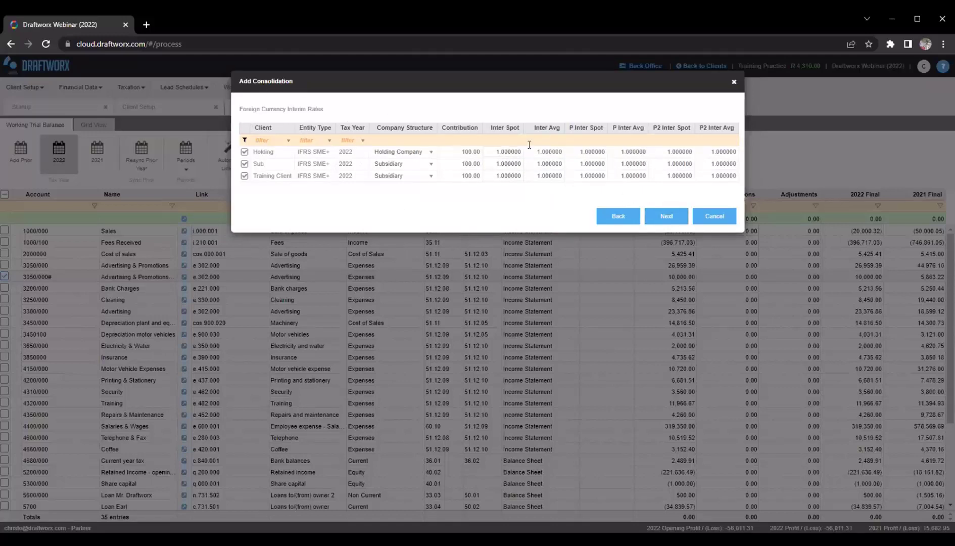
{"action": "left_click", "coordinate": [660, 217]}
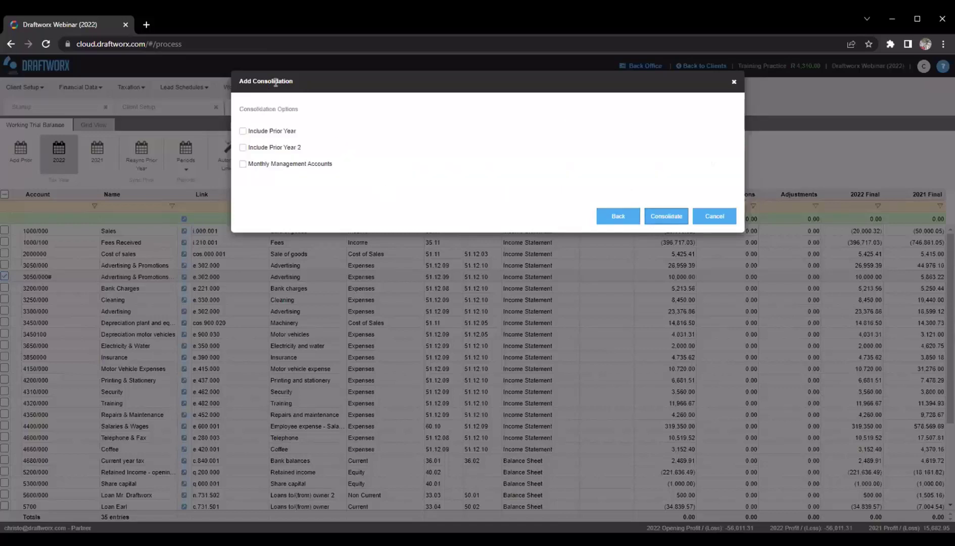
Try the prior year, prior year 2 and monthly management accounts options, and cancel the consolidation
{"action": "left_click", "coordinate": [243, 131]}
{"action": "left_click", "coordinate": [242, 147]}
{"action": "left_click", "coordinate": [243, 132]}
{"action": "left_click", "coordinate": [244, 147]}
{"action": "left_click", "coordinate": [242, 164]}
{"action": "left_click", "coordinate": [717, 222]}
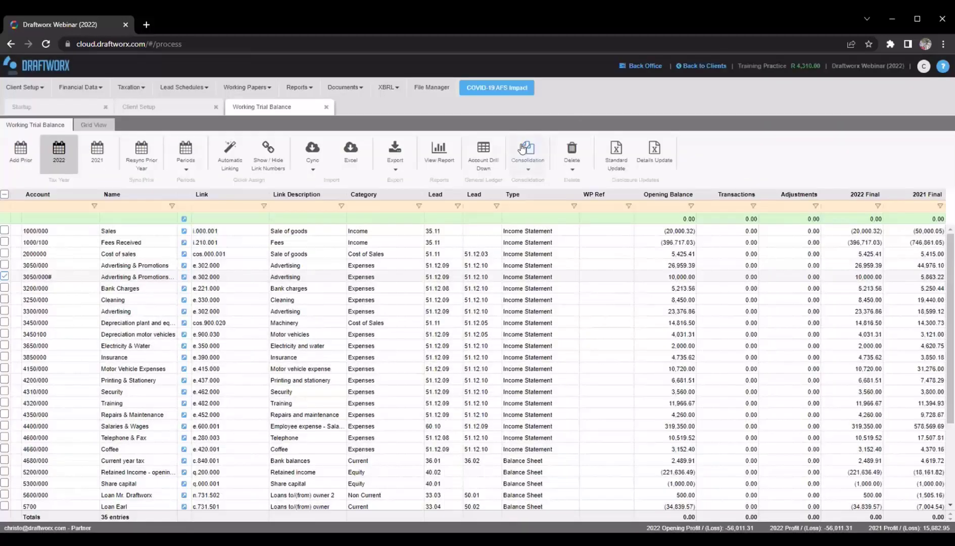
Review the available options for clearing or deleting working trial balance data without running any of them
{"action": "left_click", "coordinate": [574, 148]}
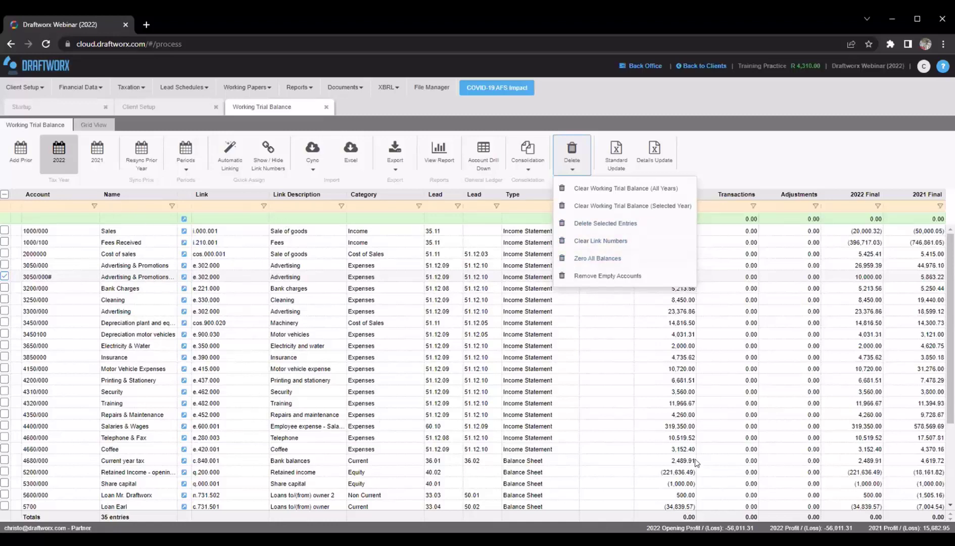
{"action": "left_click", "coordinate": [678, 346]}
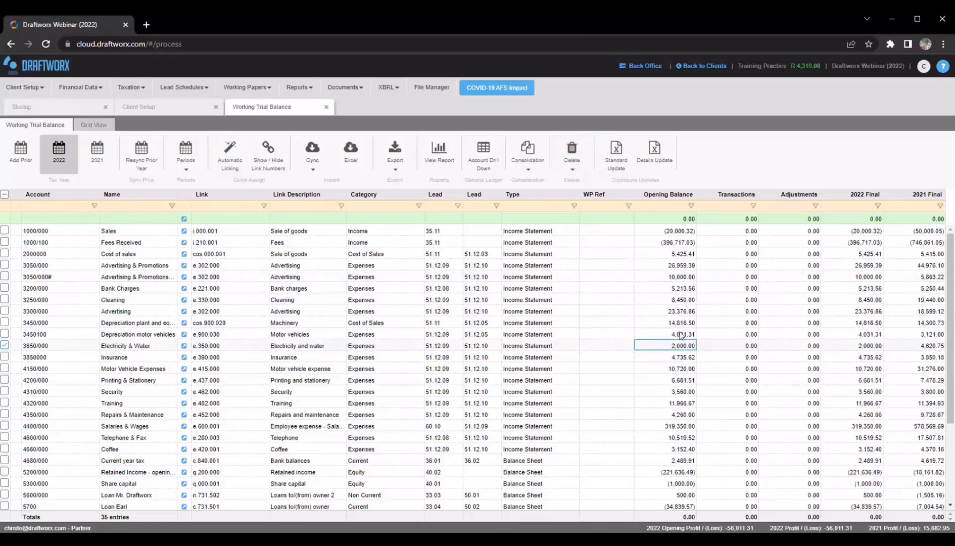
{"action": "left_click", "coordinate": [572, 151]}
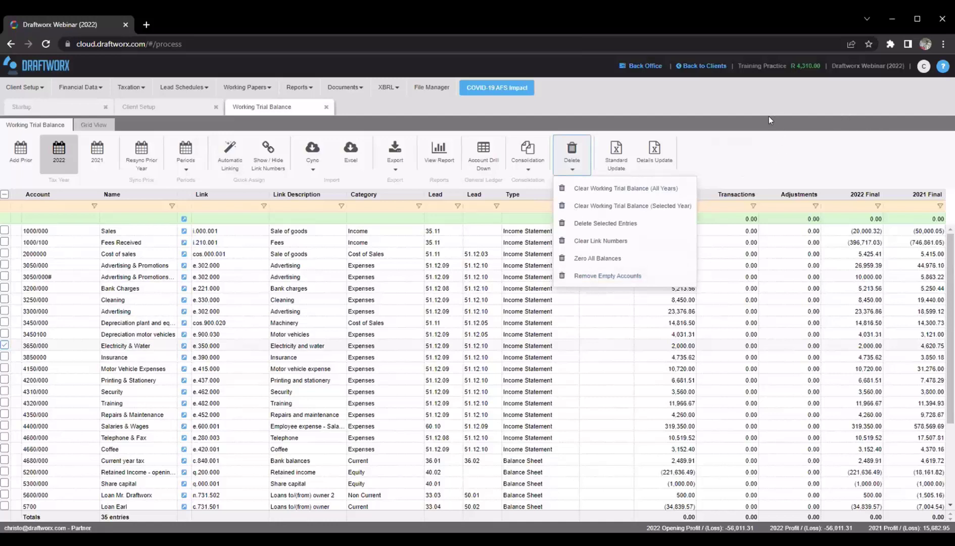
{"action": "left_click", "coordinate": [738, 149]}
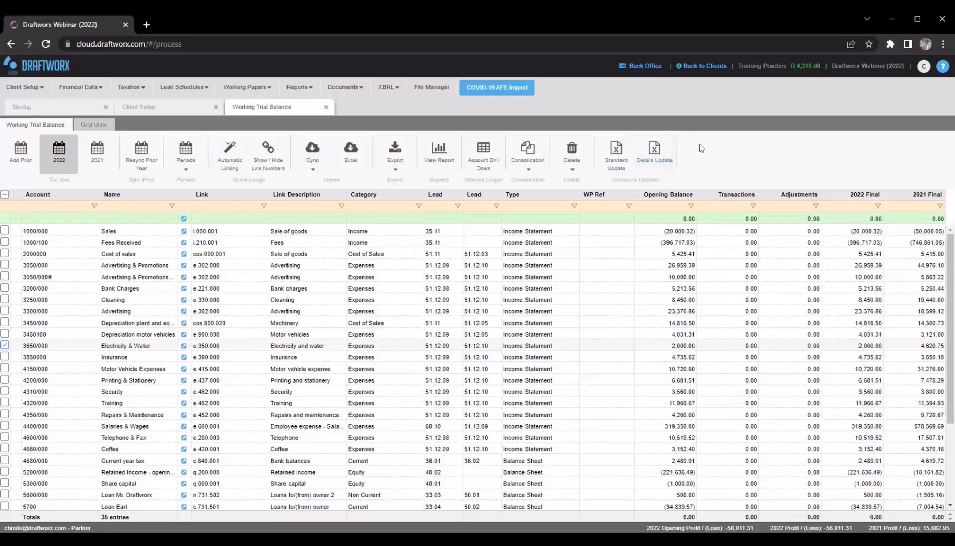
View the list of standard disclosure updates and close it without applying any
{"action": "left_click", "coordinate": [616, 150]}
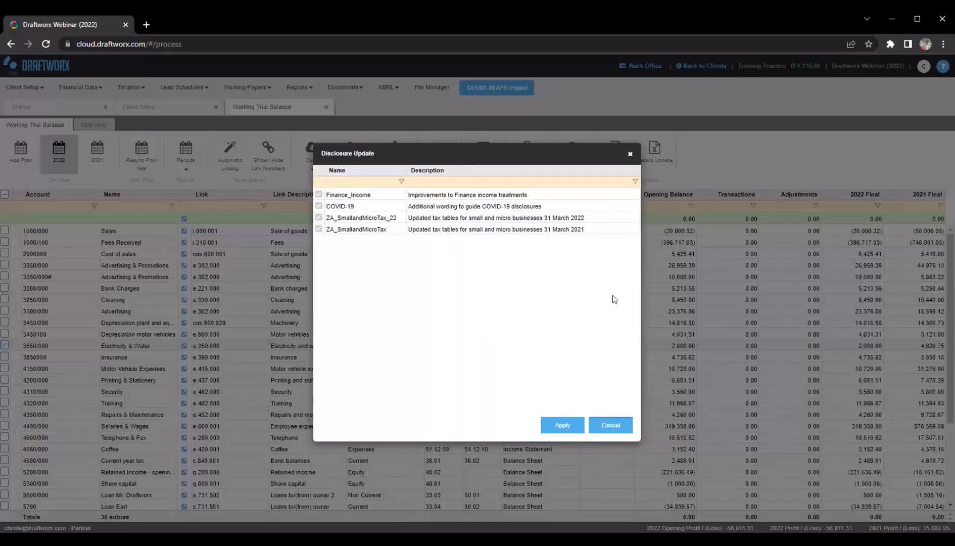
{"action": "left_click_drag", "start_coordinate": [609, 165], "coordinate": [609, 158]}
{"action": "key", "text": "Escape"}
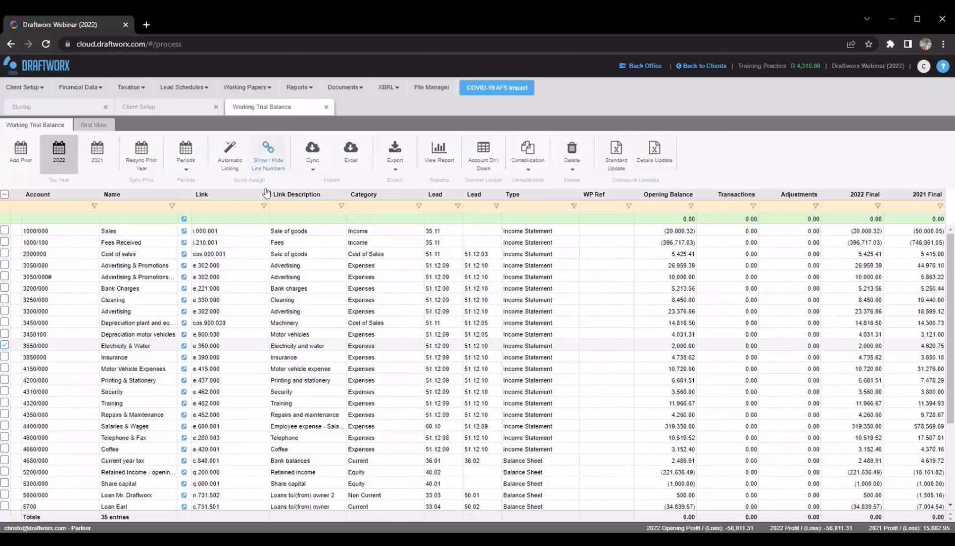
Show the link numbers, filter their details by "bank" and examine the bank balances 1 to 5 links
{"action": "left_click", "coordinate": [274, 150]}
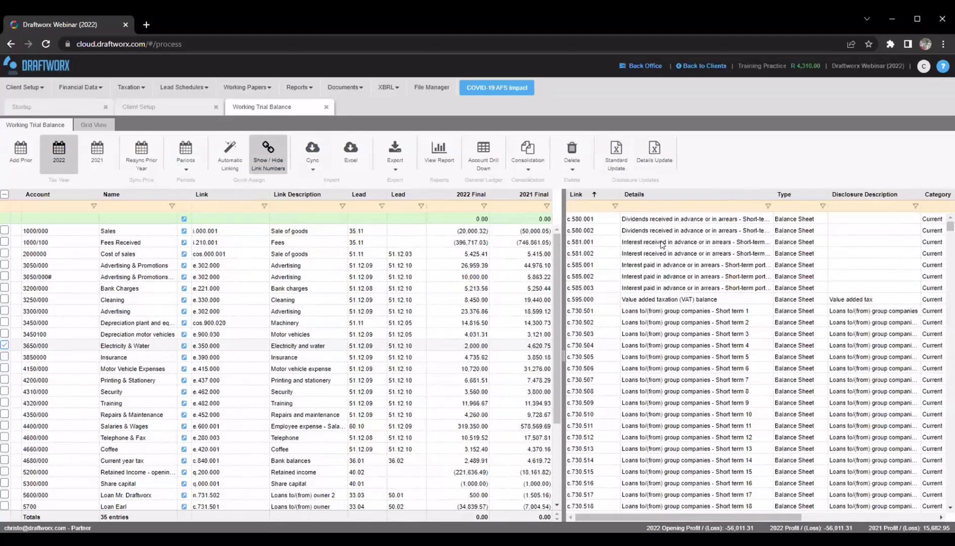
{"action": "left_click", "coordinate": [647, 206]}
{"action": "type", "text": "bank"}
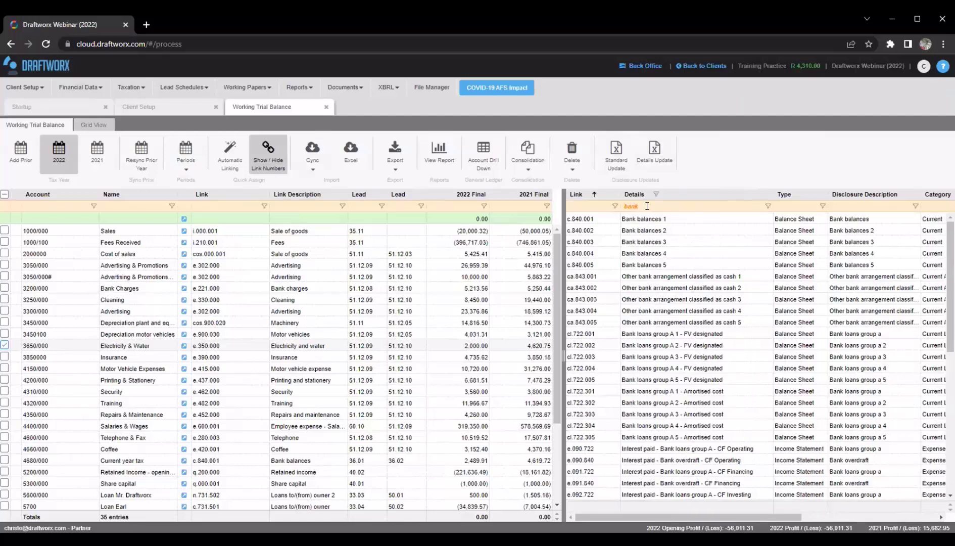
{"action": "left_click", "coordinate": [641, 222]}
{"action": "left_click", "coordinate": [650, 265]}
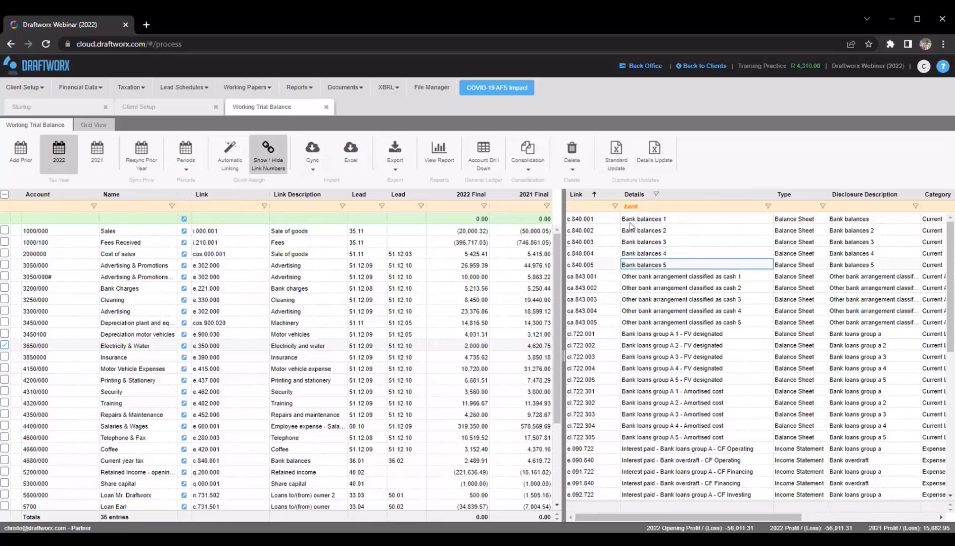
{"action": "left_click", "coordinate": [628, 221]}
{"action": "left_click", "coordinate": [633, 262]}
{"action": "left_click", "coordinate": [645, 221]}
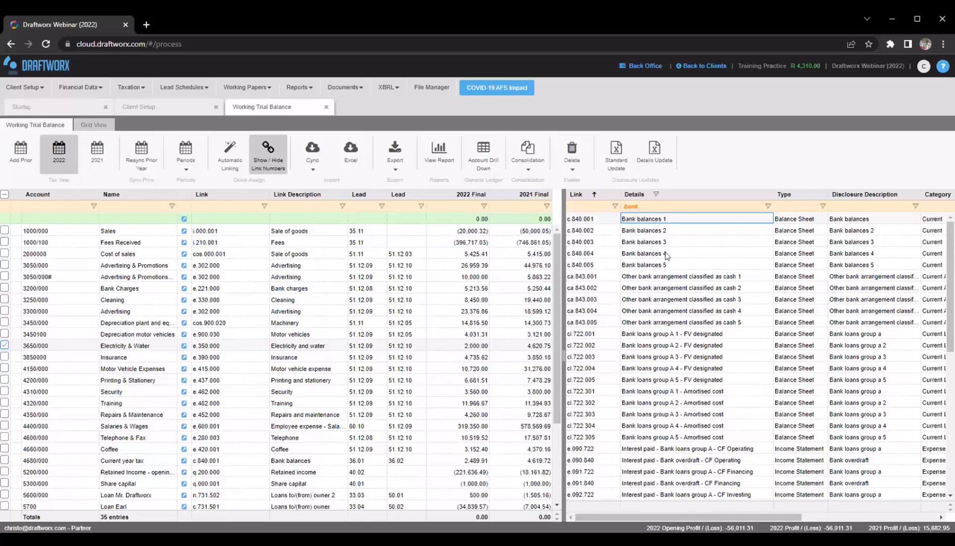
Open the details disclosure updates and browse the full list of available note and link expansions
{"action": "left_click", "coordinate": [693, 158]}
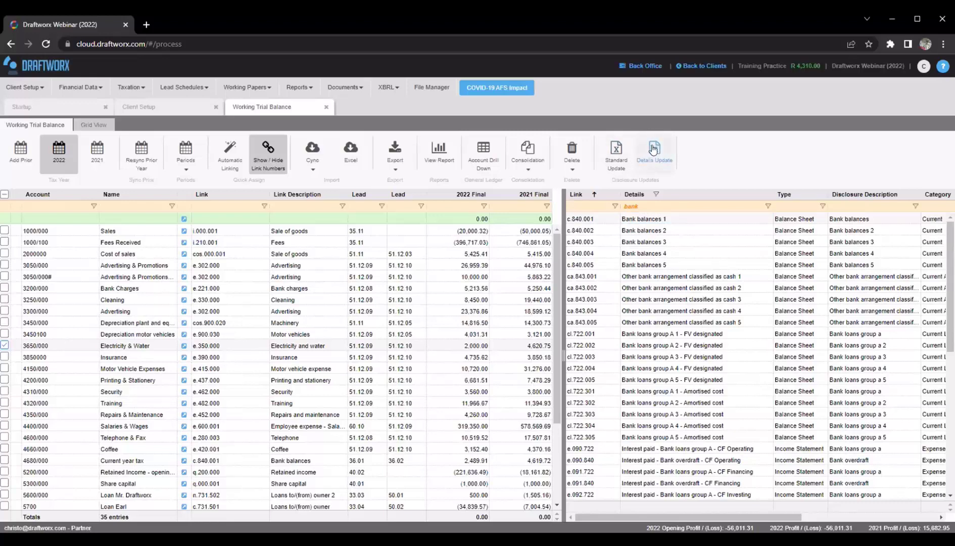
{"action": "left_click", "coordinate": [653, 148]}
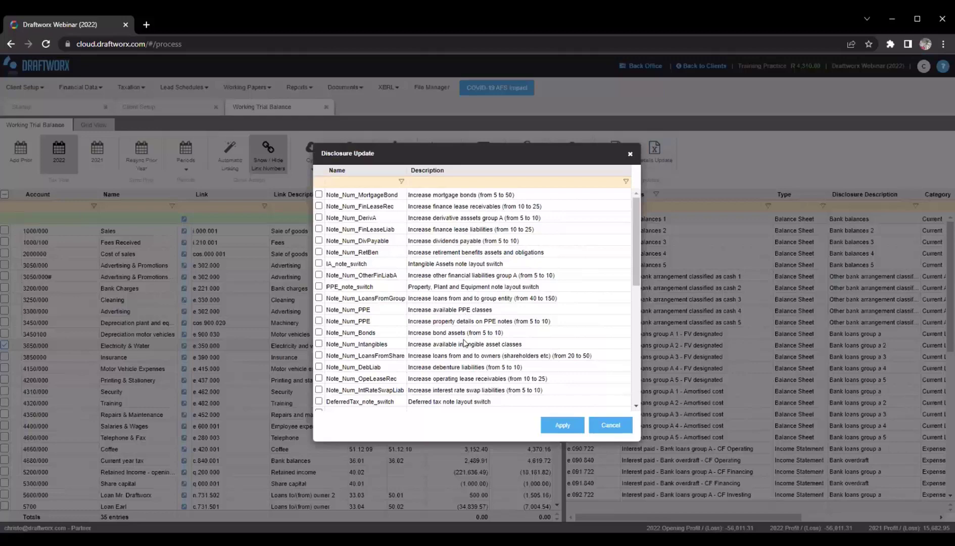
{"action": "scroll", "coordinate": [460, 345], "scroll_direction": "down", "scroll_amount": 3}
{"action": "scroll", "coordinate": [461, 347], "scroll_direction": "down", "scroll_amount": 3}
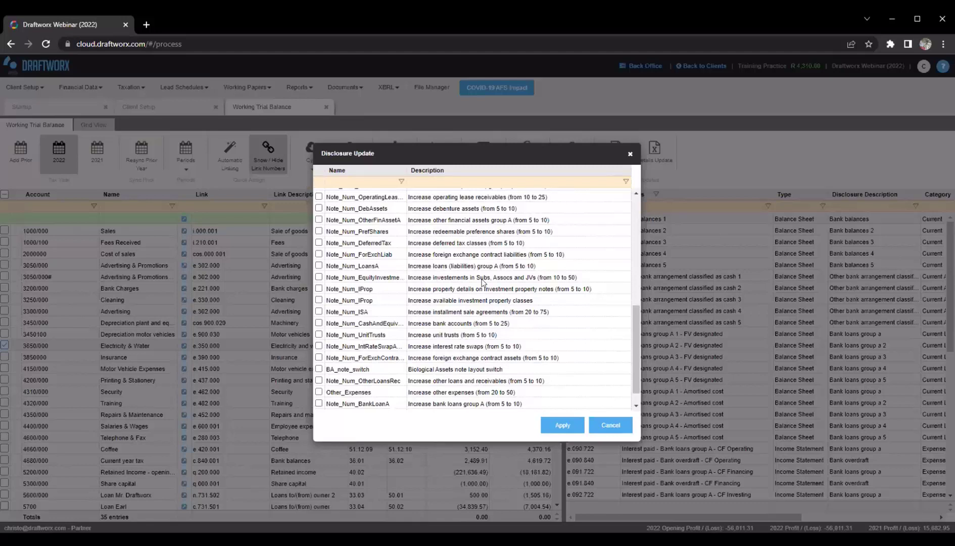
{"action": "scroll", "coordinate": [496, 303], "scroll_direction": "up", "scroll_amount": 3}
{"action": "scroll", "coordinate": [495, 281], "scroll_direction": "down", "scroll_amount": 2}
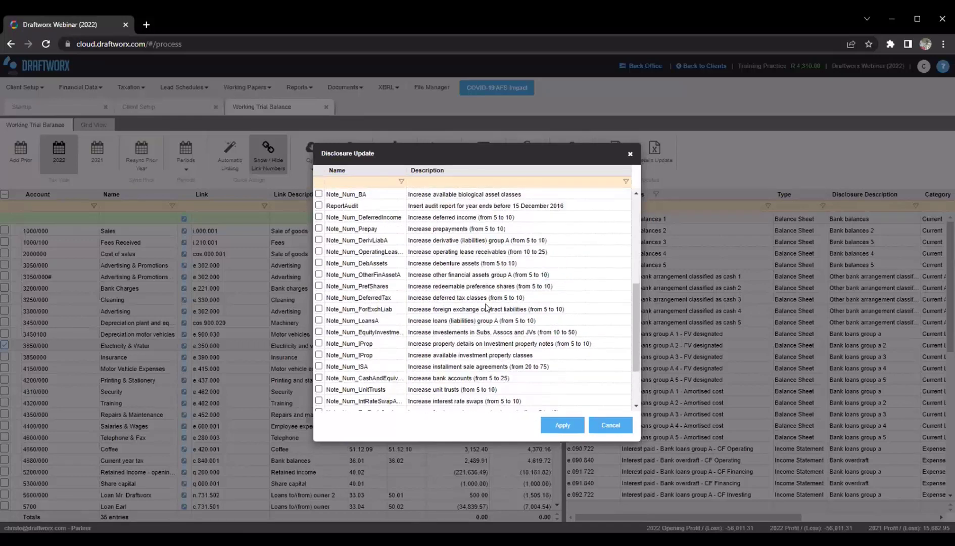
{"action": "scroll", "coordinate": [491, 252], "scroll_direction": "up", "scroll_amount": 4}
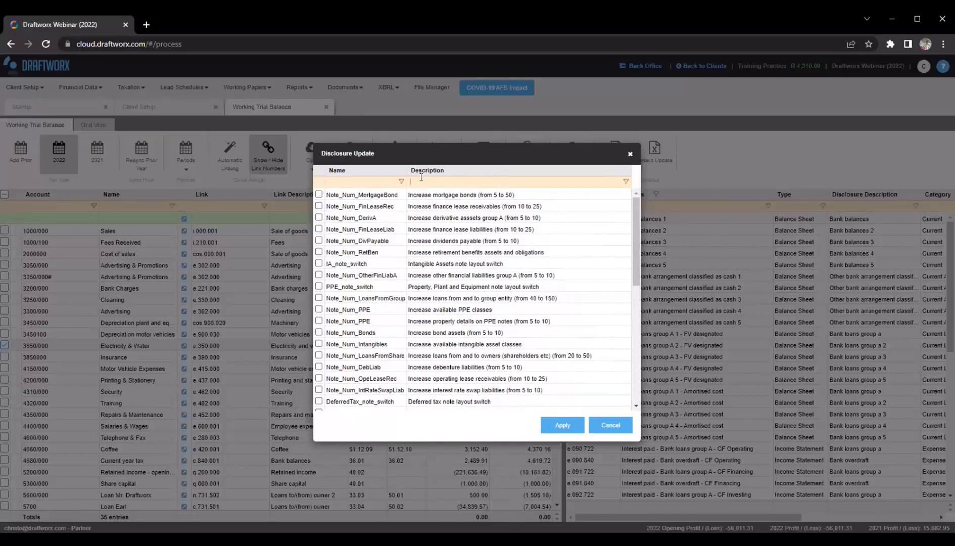
Filter the update descriptions by "bank" and apply the update that increases bank accounts from 5 to 25
{"action": "left_click", "coordinate": [355, 182]}
{"action": "key", "text": "Tab"}
{"action": "type", "text": "bank"}
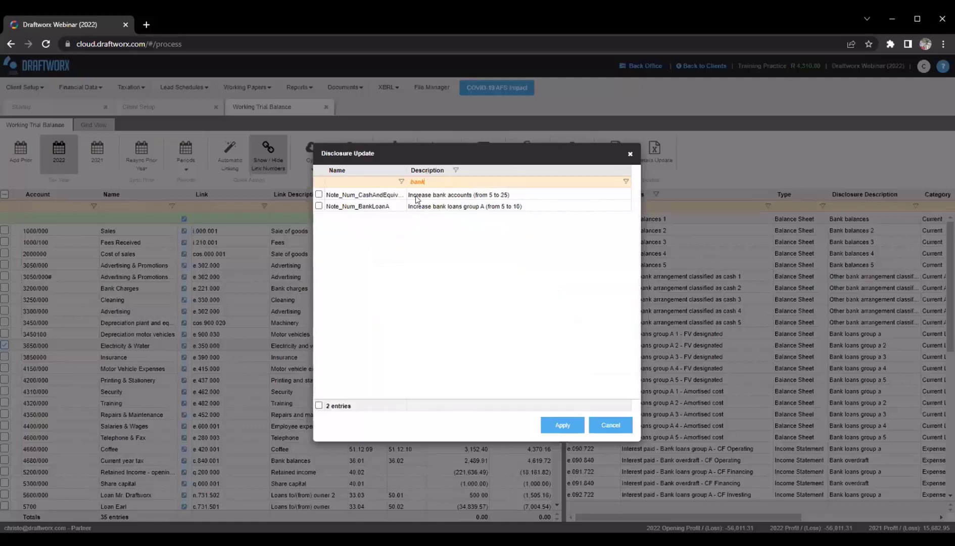
{"action": "left_click", "coordinate": [416, 197]}
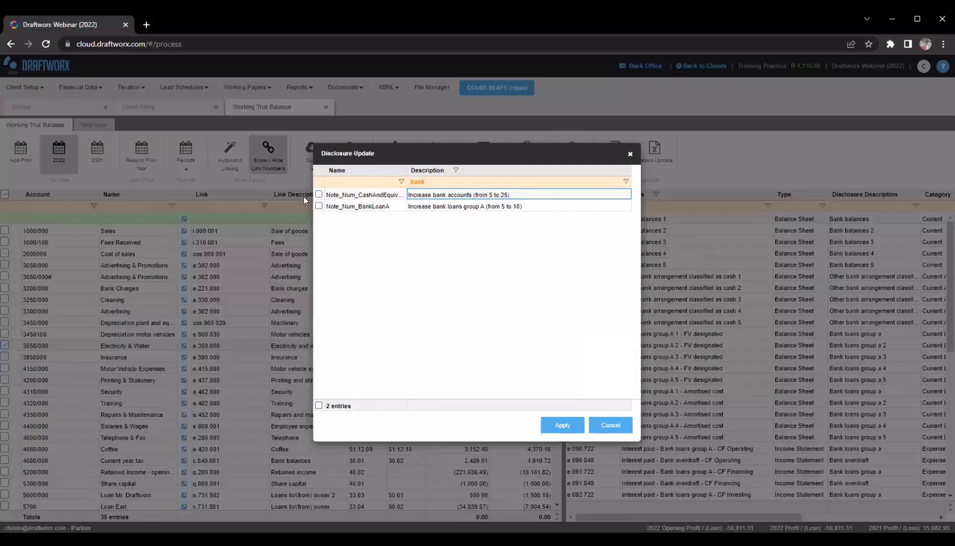
{"action": "left_click", "coordinate": [319, 194]}
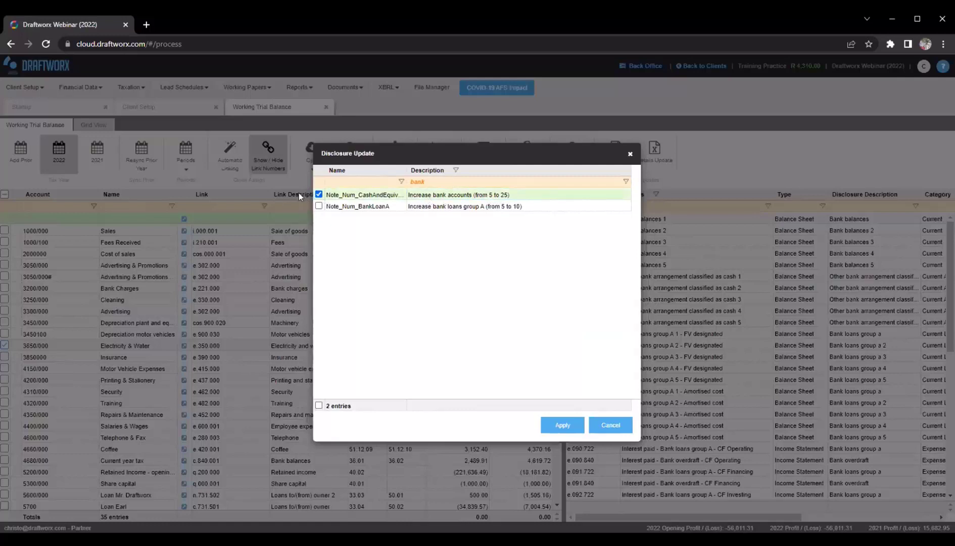
{"action": "left_click", "coordinate": [556, 424]}
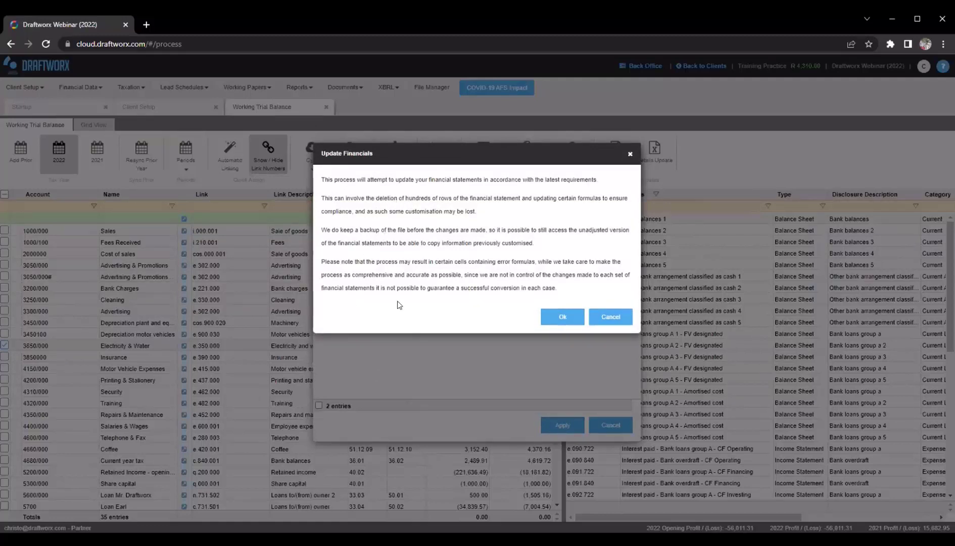
{"action": "left_click", "coordinate": [559, 317]}
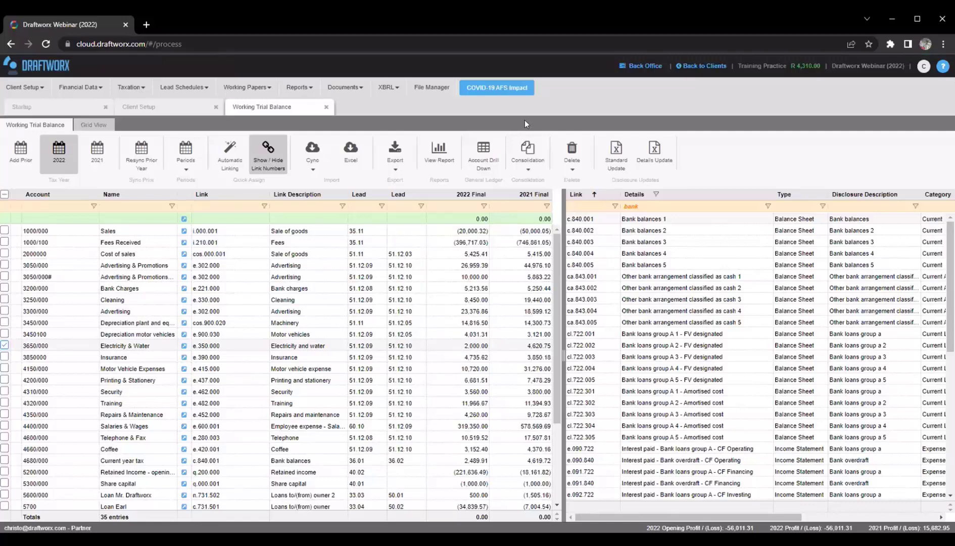
Reload the link numbers, filter their details by "bank", examine the expanded bank balances links and hide the link numbers
{"action": "left_click", "coordinate": [267, 150]}
{"action": "left_click", "coordinate": [268, 150]}
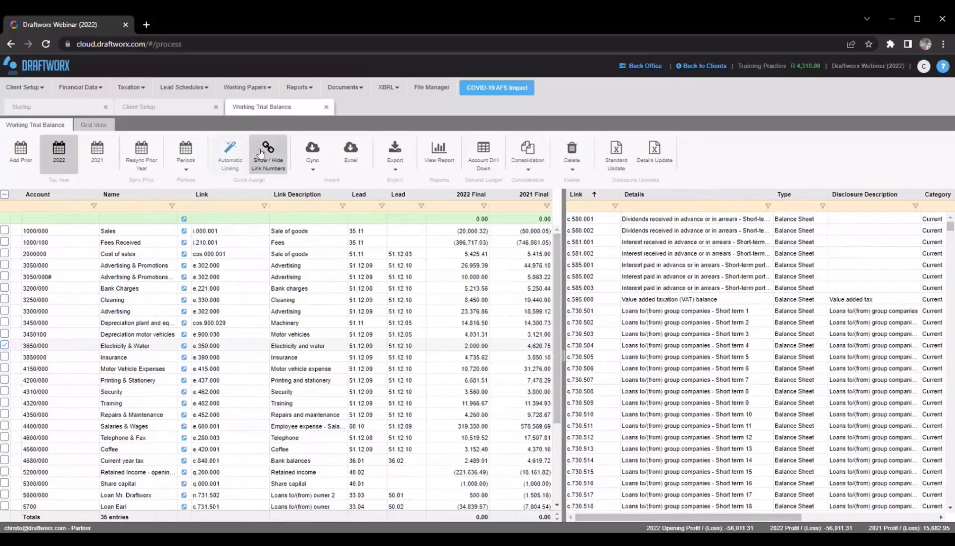
{"action": "type", "text": "bank"}
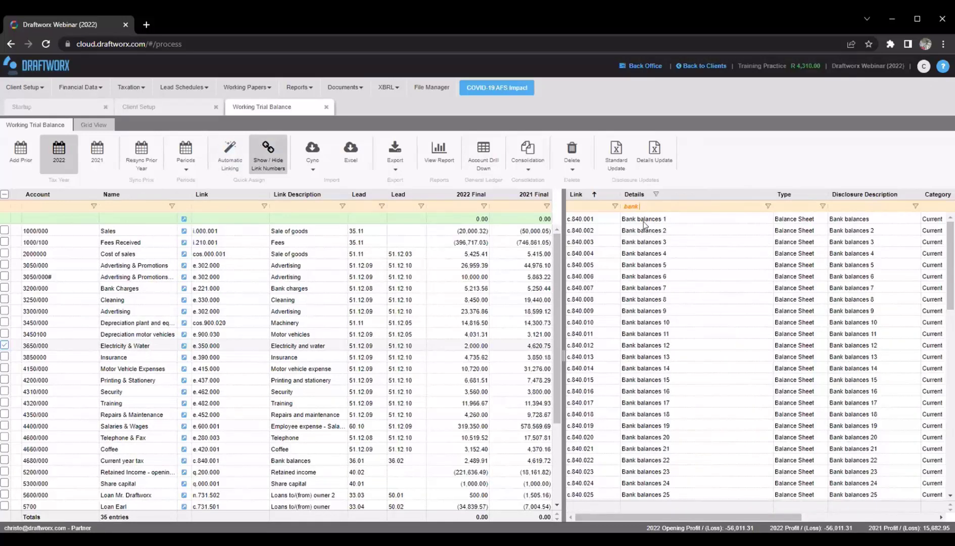
{"action": "scroll", "coordinate": [657, 304], "scroll_direction": "down", "scroll_amount": 1}
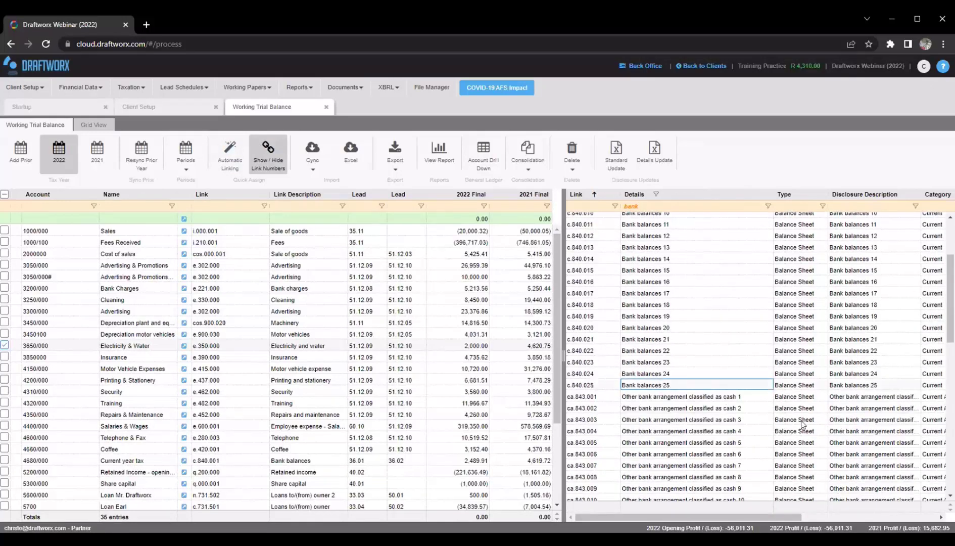
{"action": "scroll", "coordinate": [864, 384], "scroll_direction": "up", "scroll_amount": 1}
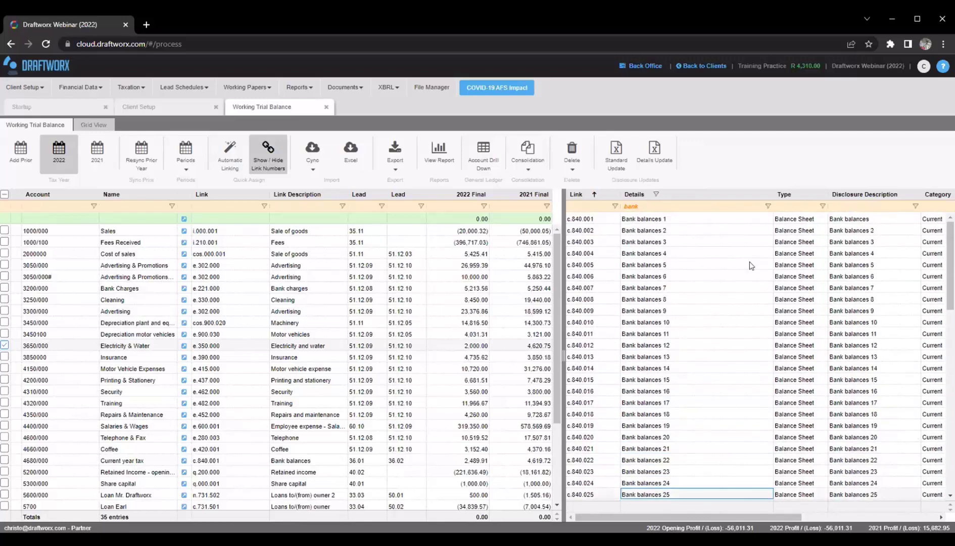
{"action": "left_click", "coordinate": [651, 257]}
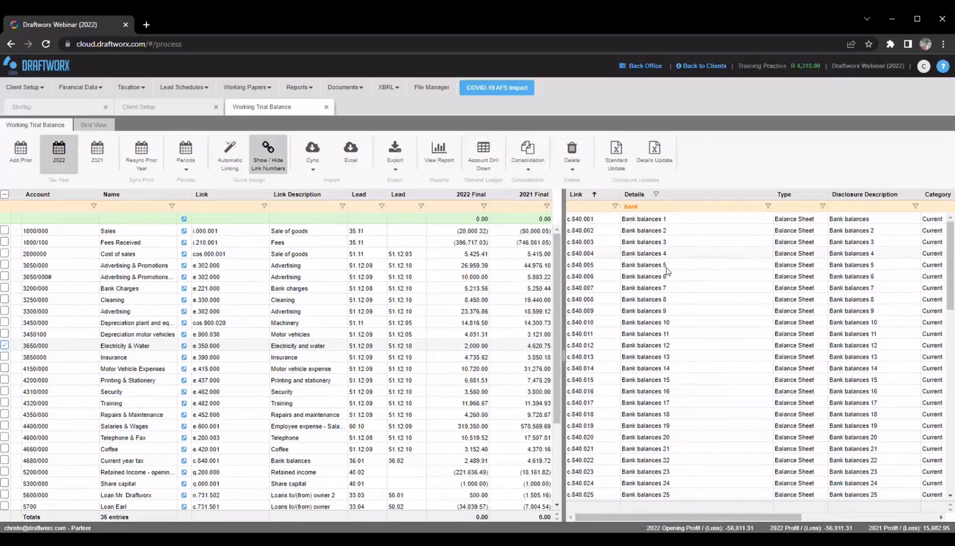
{"action": "left_click", "coordinate": [652, 310]}
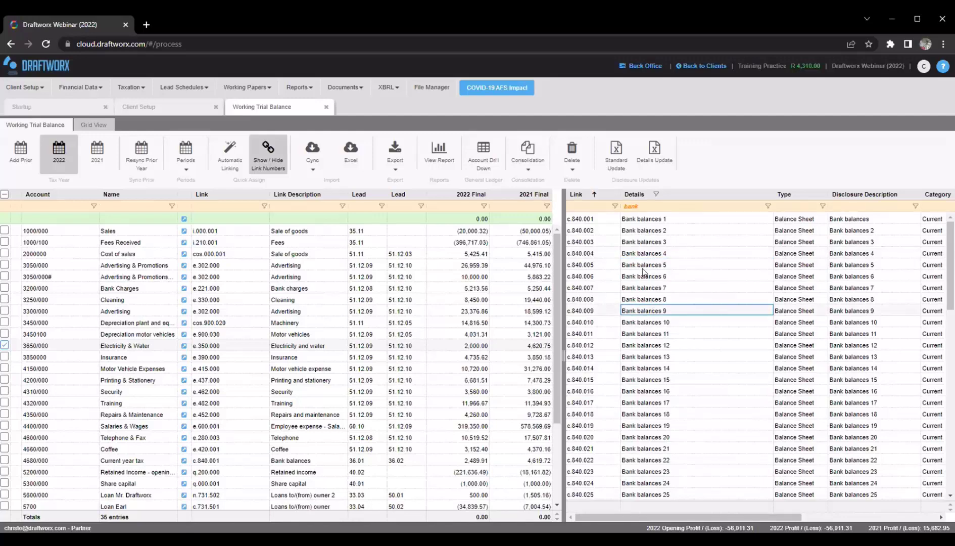
{"action": "left_click", "coordinate": [503, 57]}
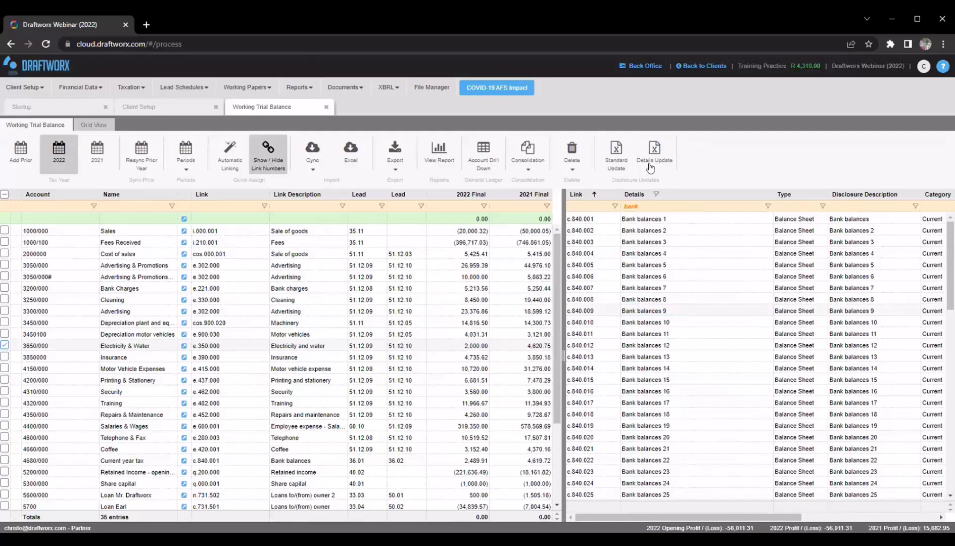
{"action": "left_click", "coordinate": [267, 160]}
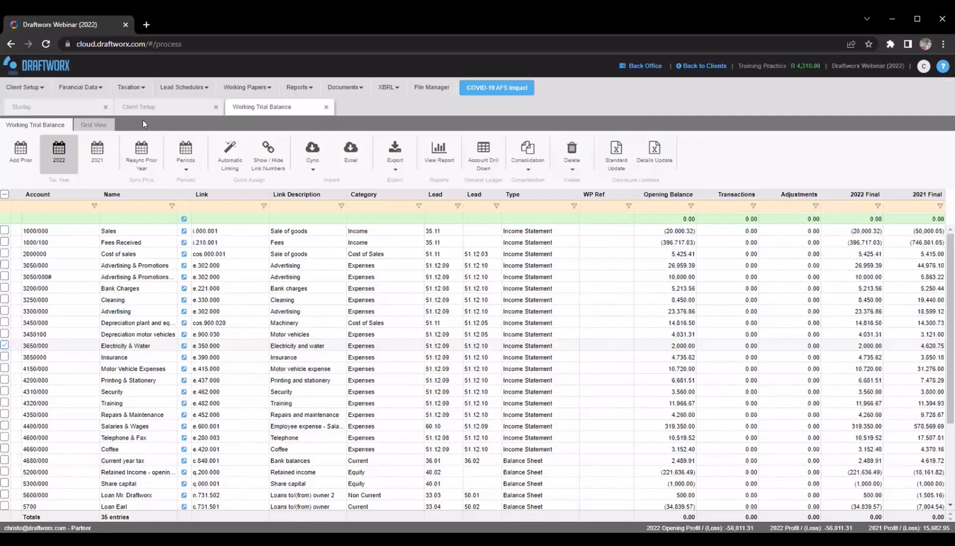
Open the journal entries and set the new journal's adjustment type to Normal Adjusting
{"action": "left_click", "coordinate": [73, 88]}
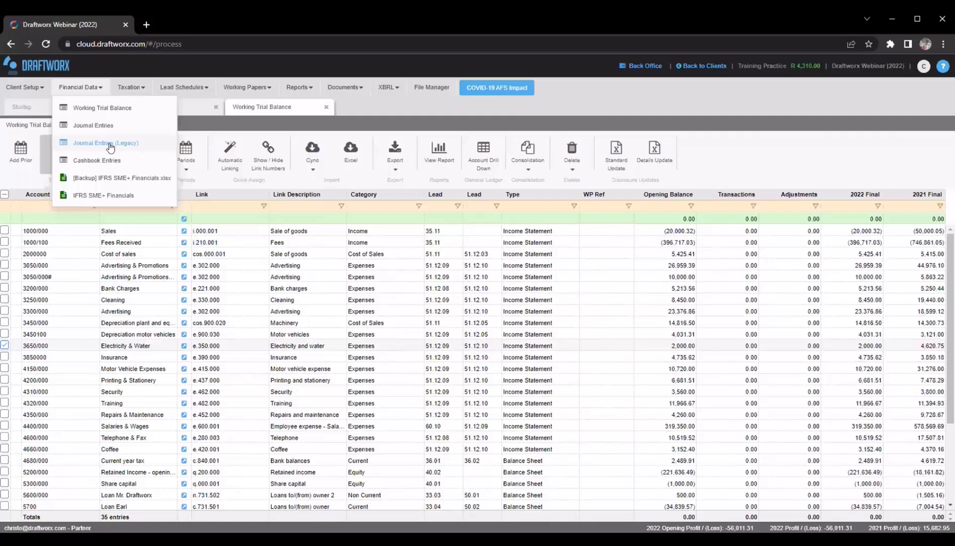
{"action": "left_click", "coordinate": [87, 125]}
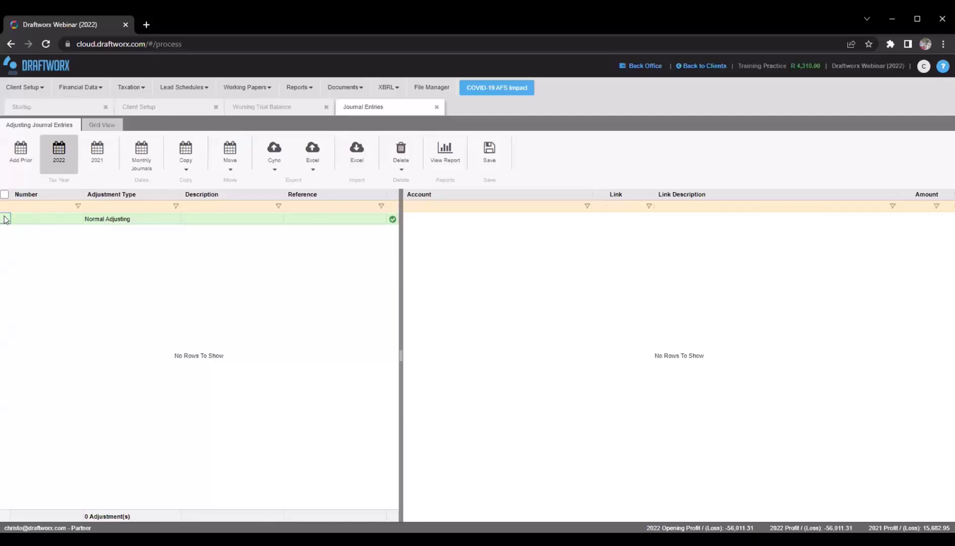
{"action": "left_click", "coordinate": [27, 219]}
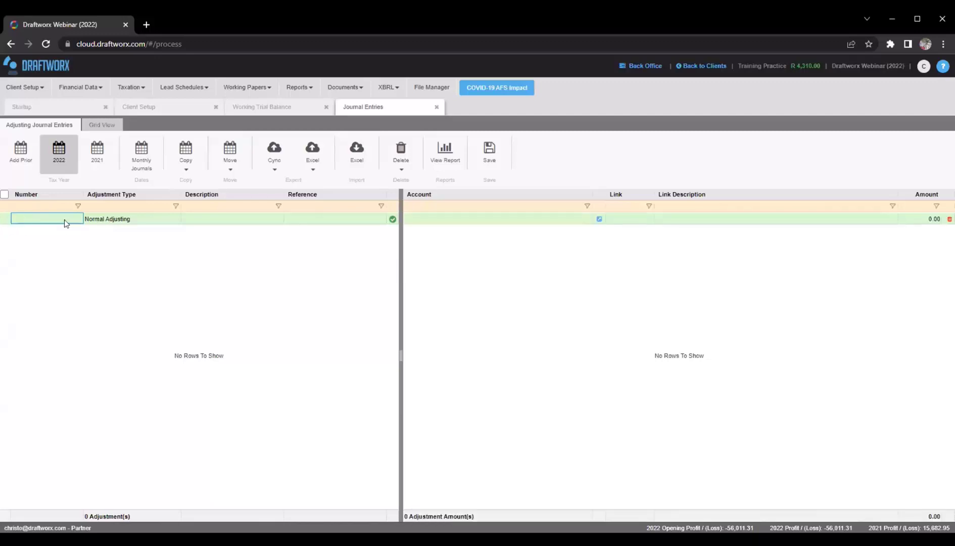
{"action": "left_click", "coordinate": [184, 221]}
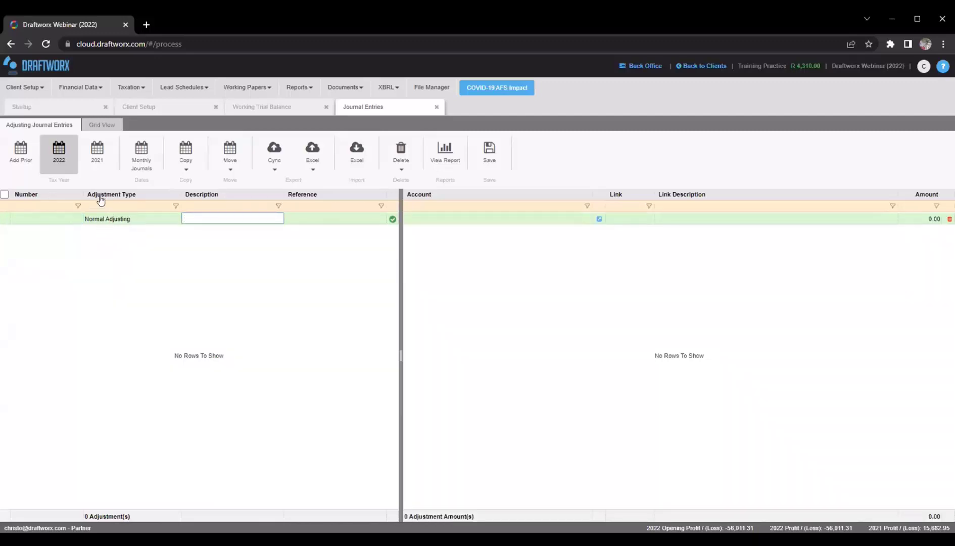
{"action": "left_click", "coordinate": [127, 222]}
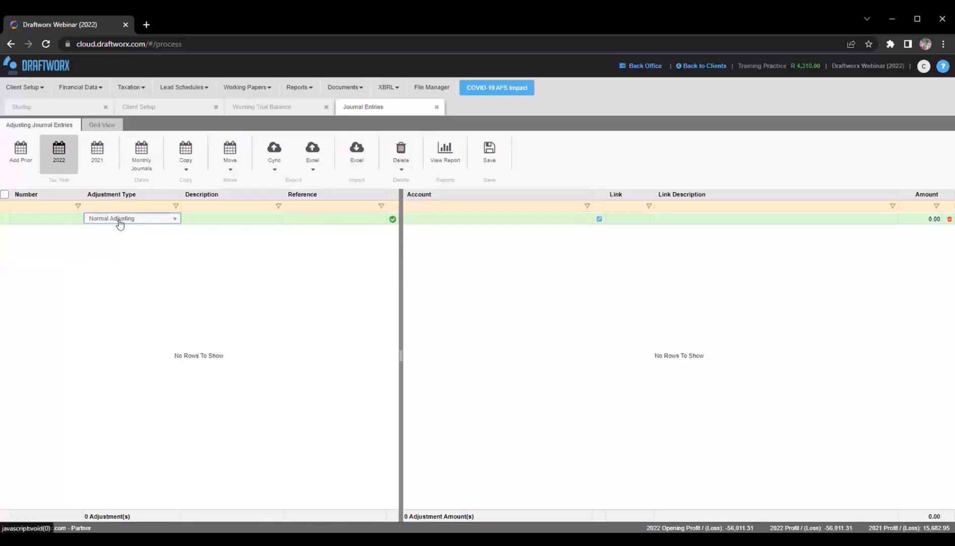
{"action": "left_click", "coordinate": [175, 219]}
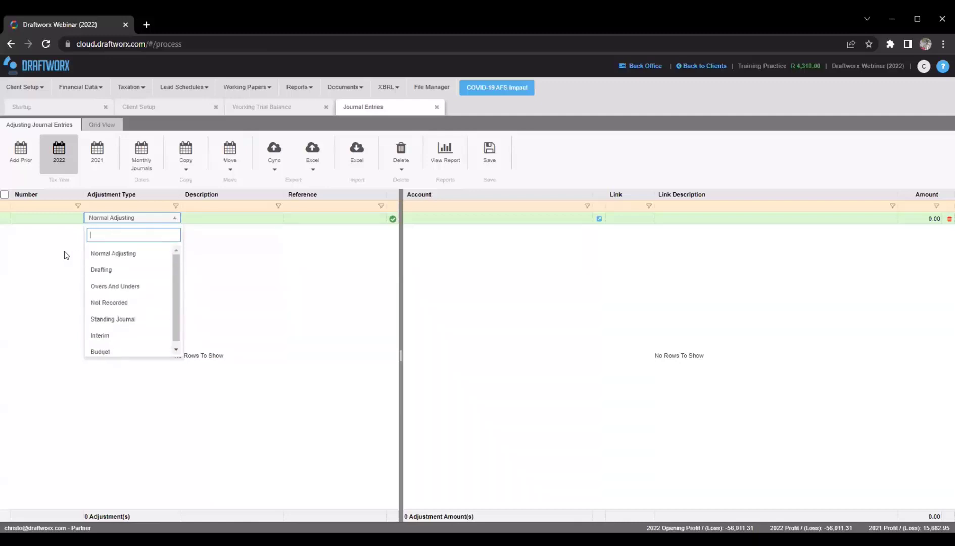
{"action": "left_click", "coordinate": [109, 251]}
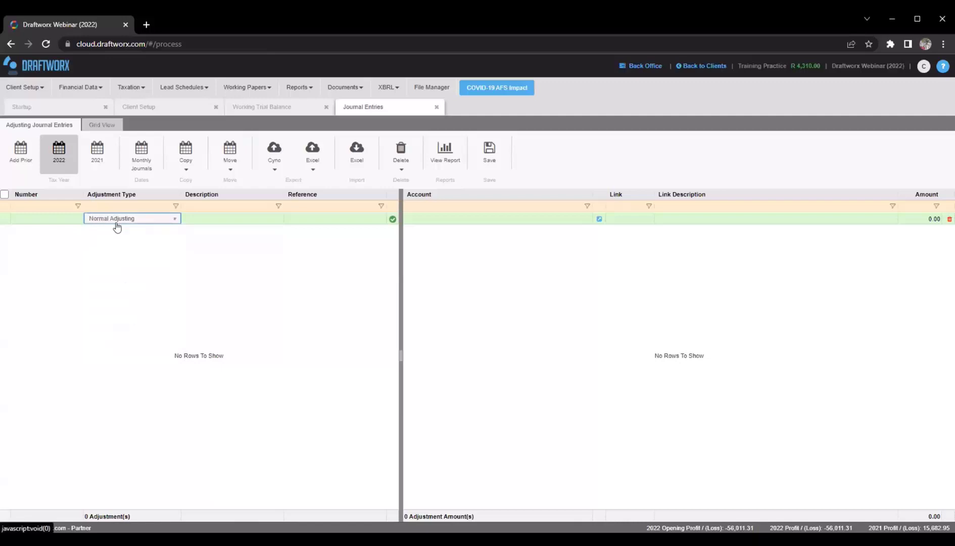
Create the journal with the description "New jnl" and reference "ref001", and select it
{"action": "left_click", "coordinate": [196, 219]}
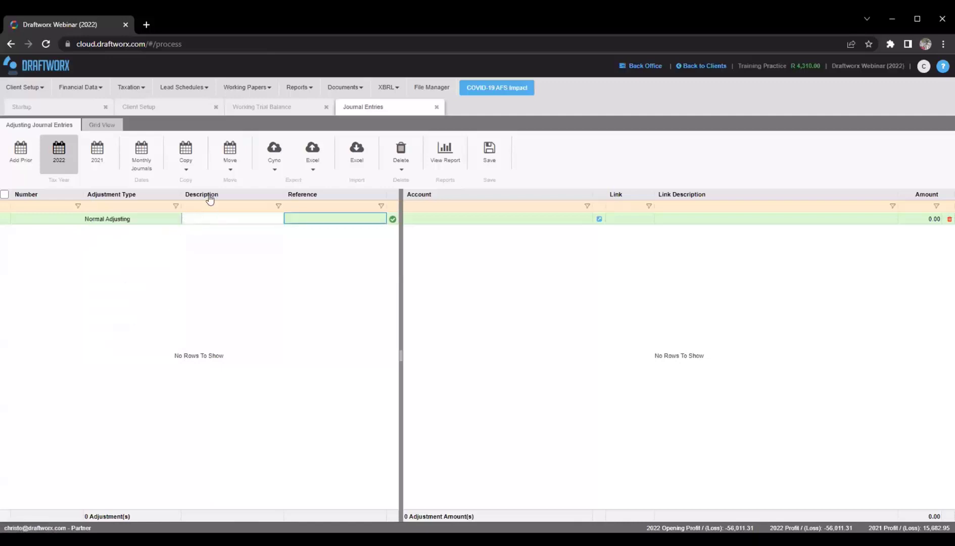
{"action": "type", "text": "New jnl"}
{"action": "key", "text": "Tab"}
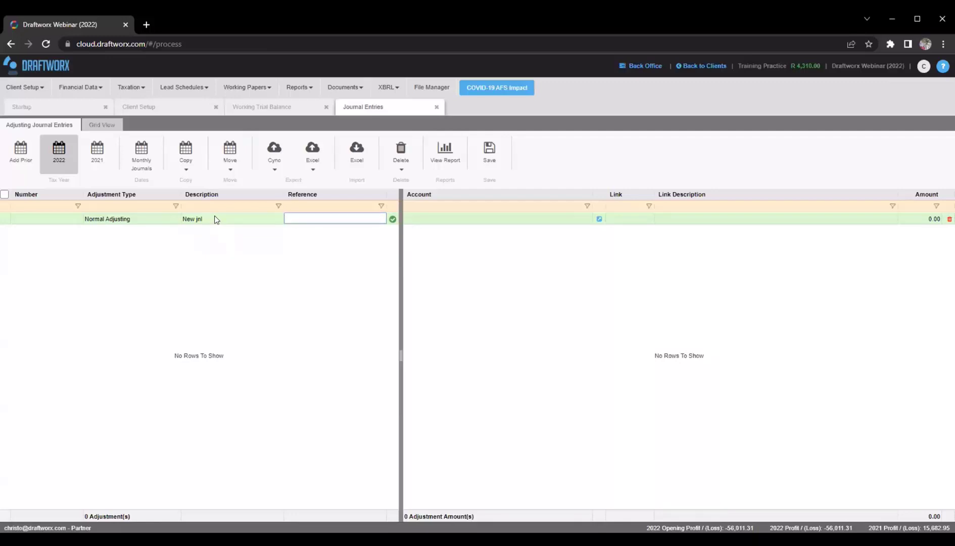
{"action": "type", "text": "ref001"}
{"action": "key", "text": "Return"}
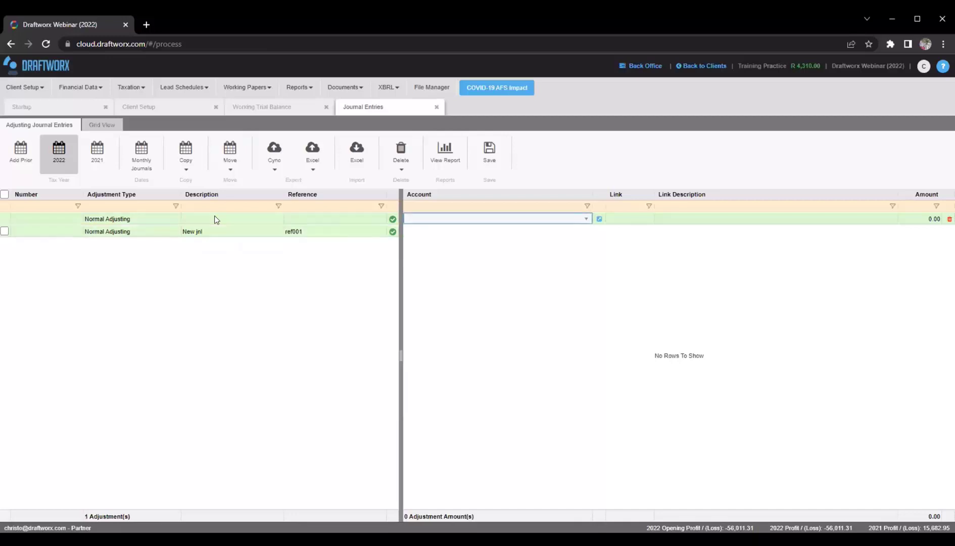
{"action": "left_click", "coordinate": [138, 284]}
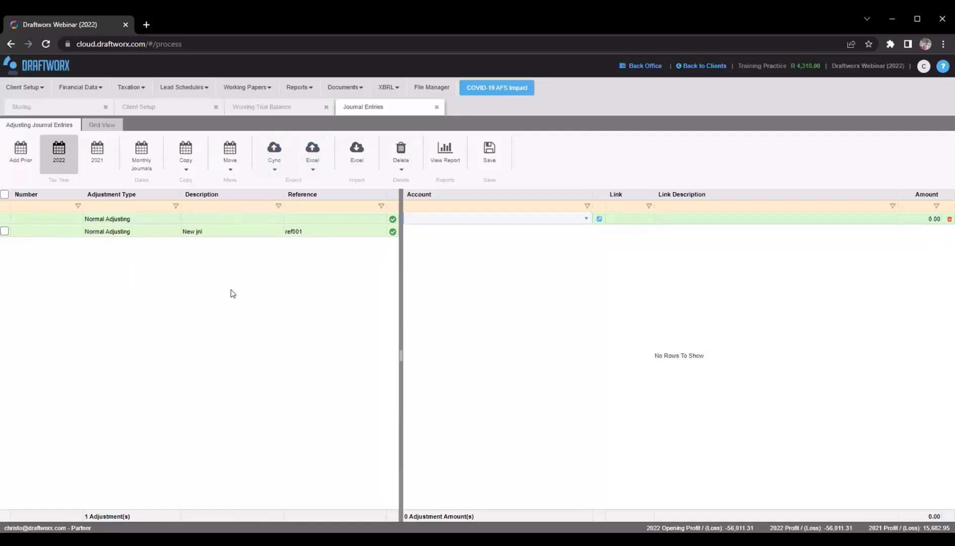
{"action": "double_click", "coordinate": [298, 232]}
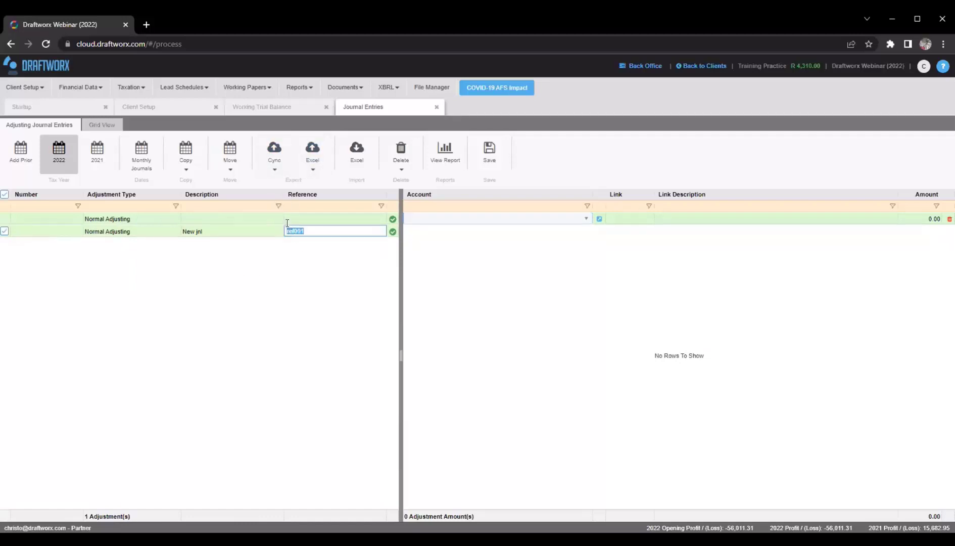
{"action": "left_click", "coordinate": [303, 254]}
{"action": "left_click", "coordinate": [330, 232]}
Browse the account choices for the journal's first line, search for "loan" and choose 5600/000 - Loan Mr. Draftworx
{"action": "left_click", "coordinate": [565, 219]}
{"action": "scroll", "coordinate": [544, 284], "scroll_direction": "down", "scroll_amount": 10}
{"action": "scroll", "coordinate": [536, 323], "scroll_direction": "up", "scroll_amount": 10}
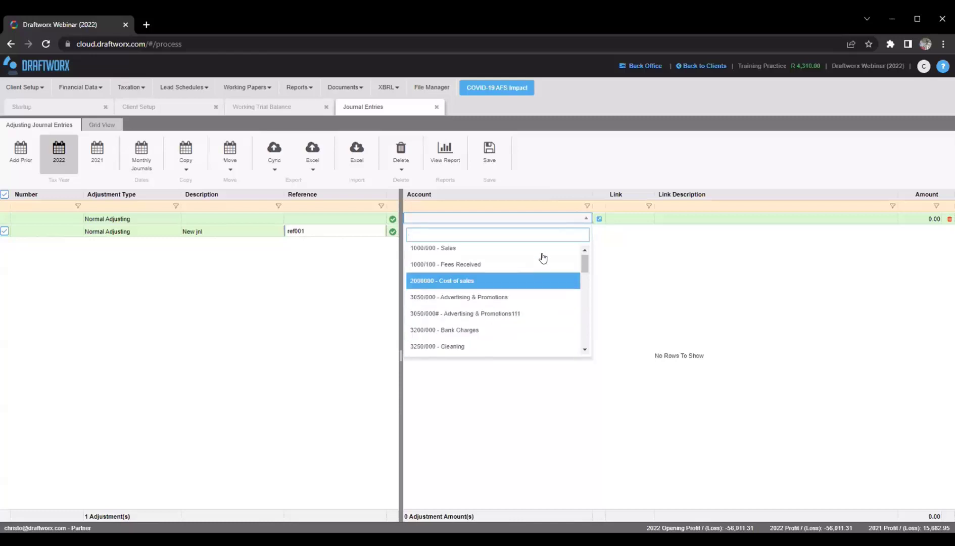
{"action": "left_click", "coordinate": [586, 218]}
{"action": "left_click", "coordinate": [585, 218]}
{"action": "scroll", "coordinate": [529, 283], "scroll_direction": "down", "scroll_amount": 6}
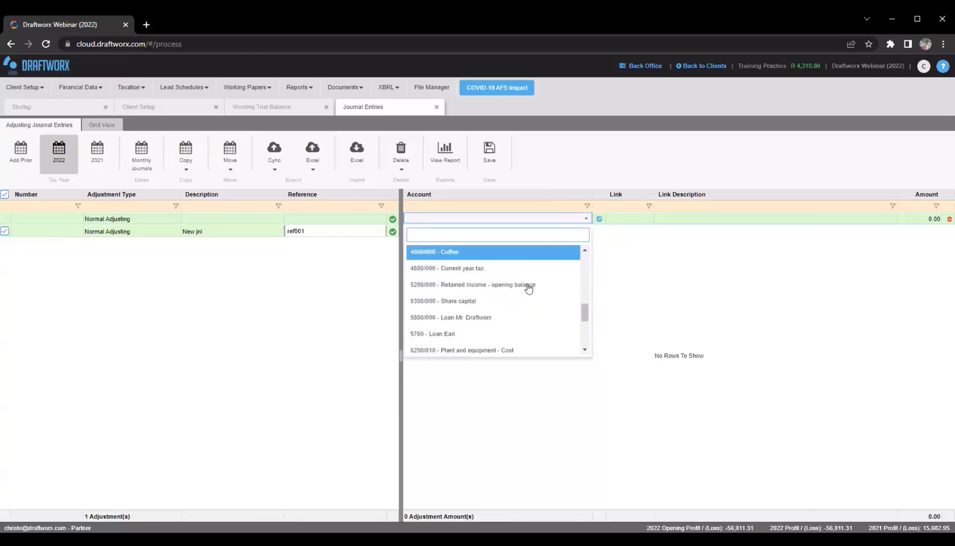
{"action": "scroll", "coordinate": [512, 329], "scroll_direction": "up", "scroll_amount": 6}
{"action": "scroll", "coordinate": [480, 278], "scroll_direction": "down", "scroll_amount": 5}
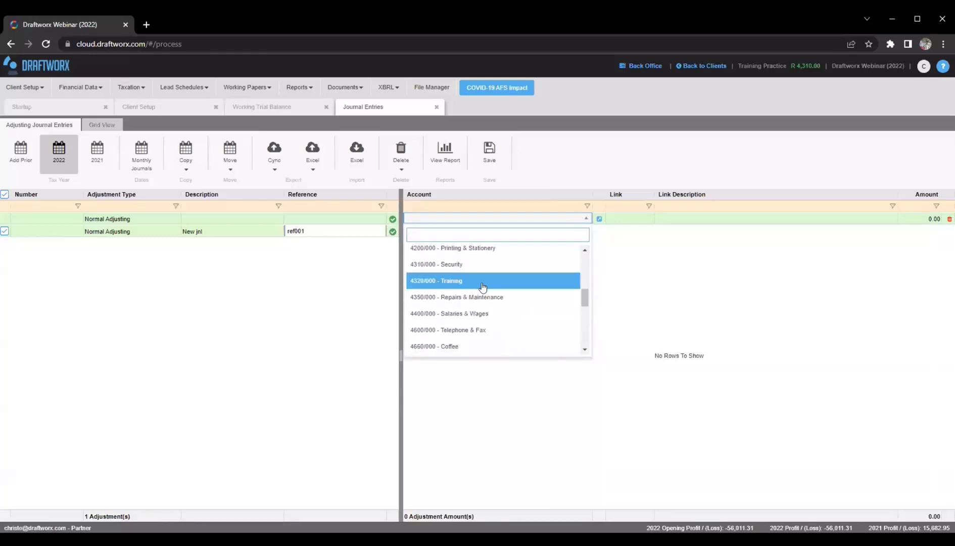
{"action": "scroll", "coordinate": [485, 285], "scroll_direction": "up", "scroll_amount": 5}
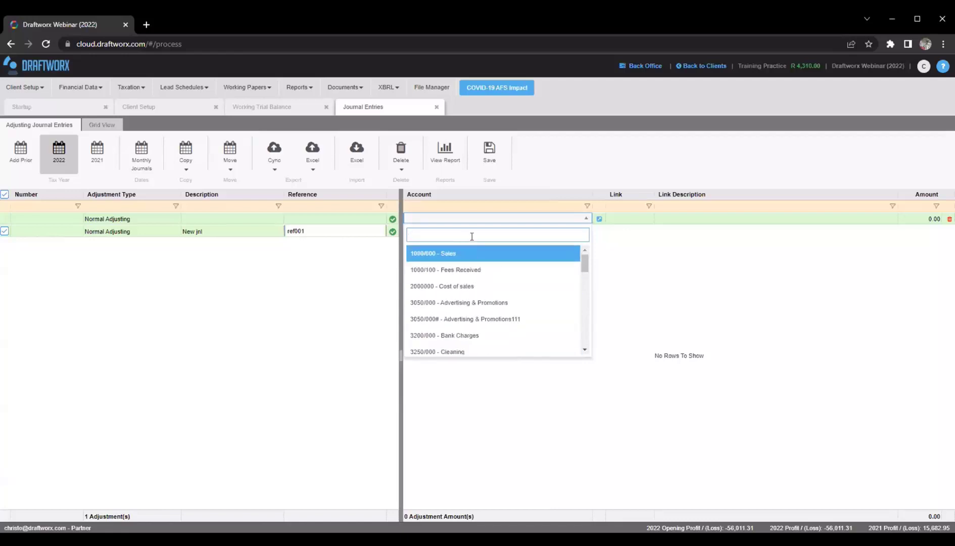
{"action": "type", "text": "loan"}
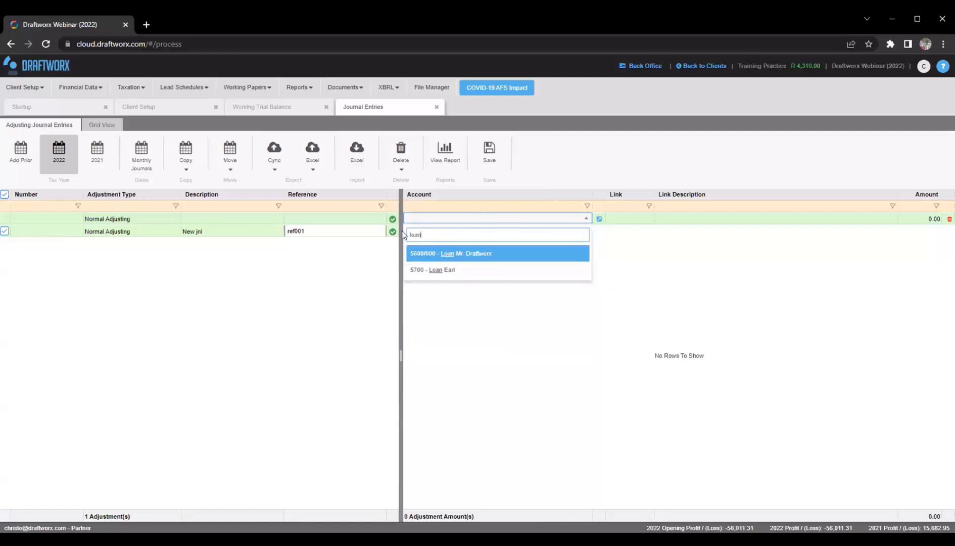
{"action": "left_click", "coordinate": [448, 258]}
Set the loan line's amount to 500 and check the journal's balance status and total
{"action": "left_click", "coordinate": [910, 221]}
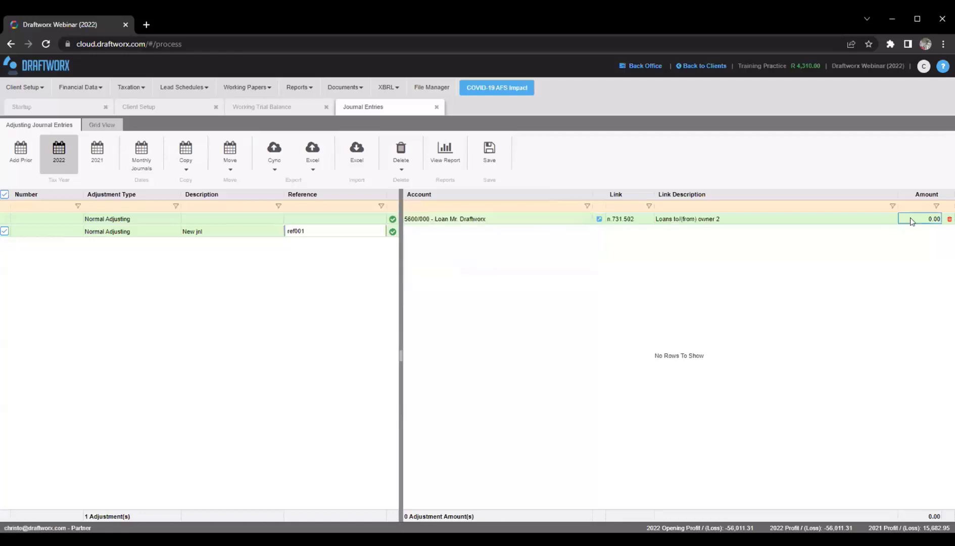
{"action": "left_click", "coordinate": [912, 218]}
{"action": "type", "text": "500"}
{"action": "key", "text": "Return"}
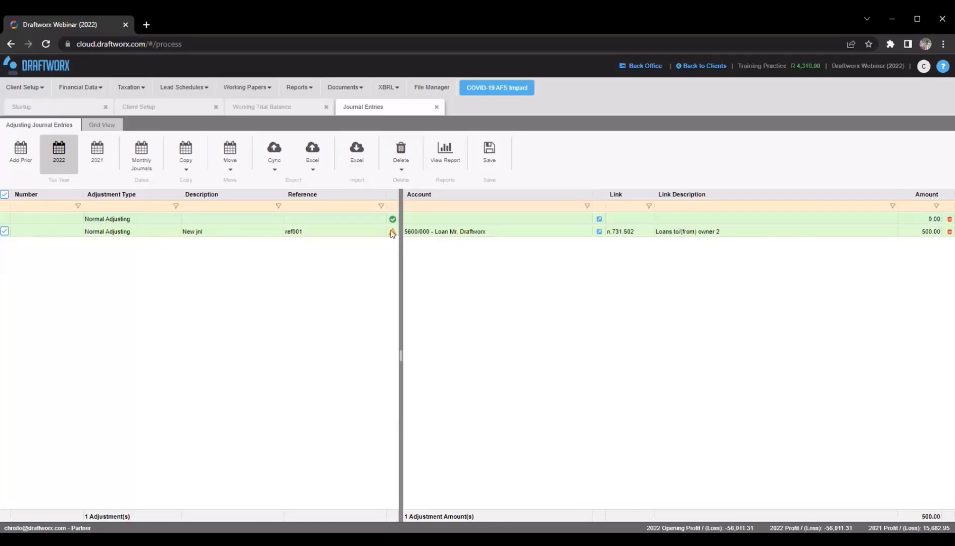
{"action": "mouse_move", "coordinate": [392, 233]}
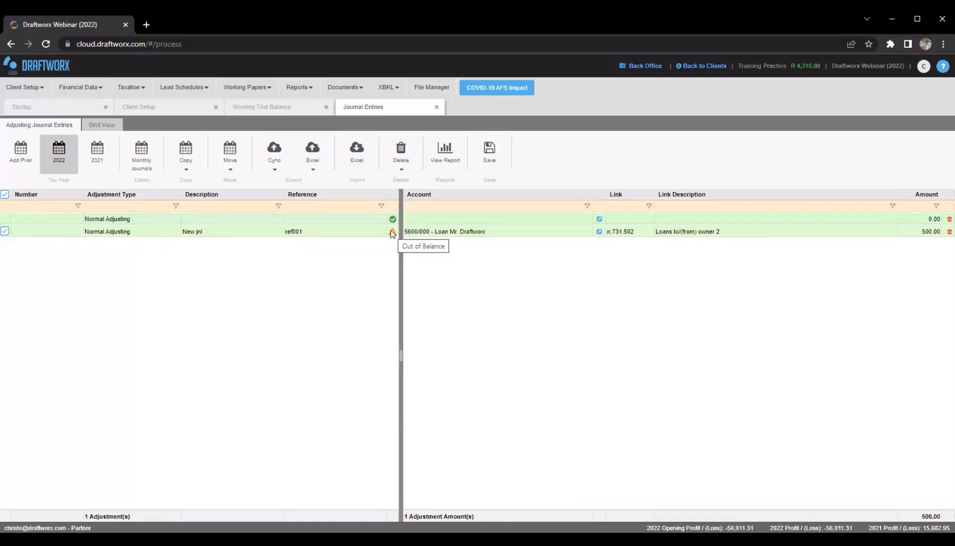
{"action": "left_click", "coordinate": [920, 517]}
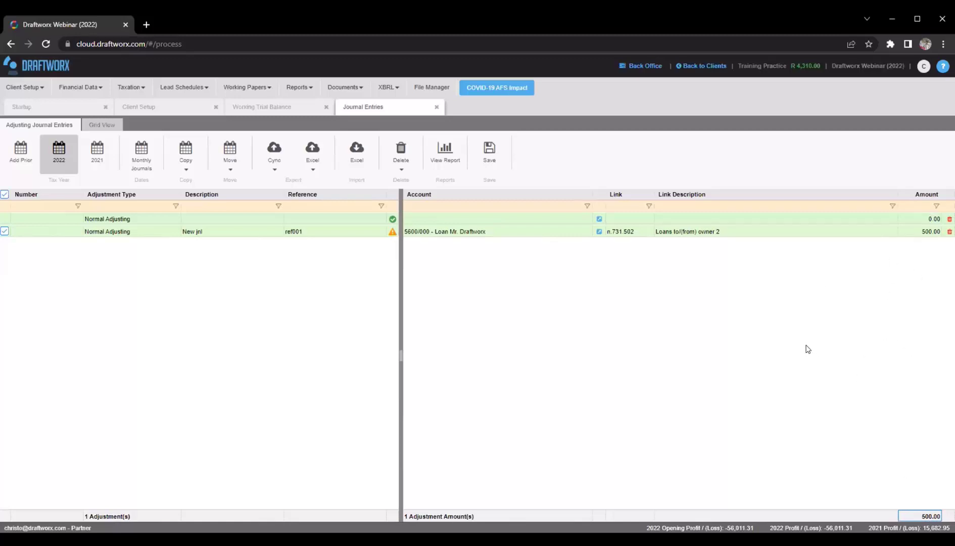
Browse the account choices for the journal's second line and close the list without selecting one
{"action": "left_click", "coordinate": [444, 219]}
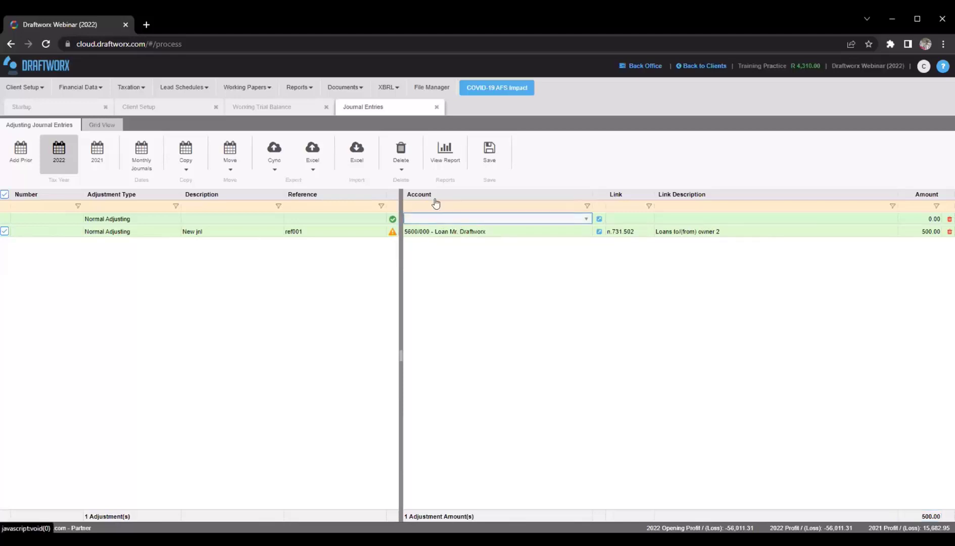
{"action": "left_click", "coordinate": [513, 218]}
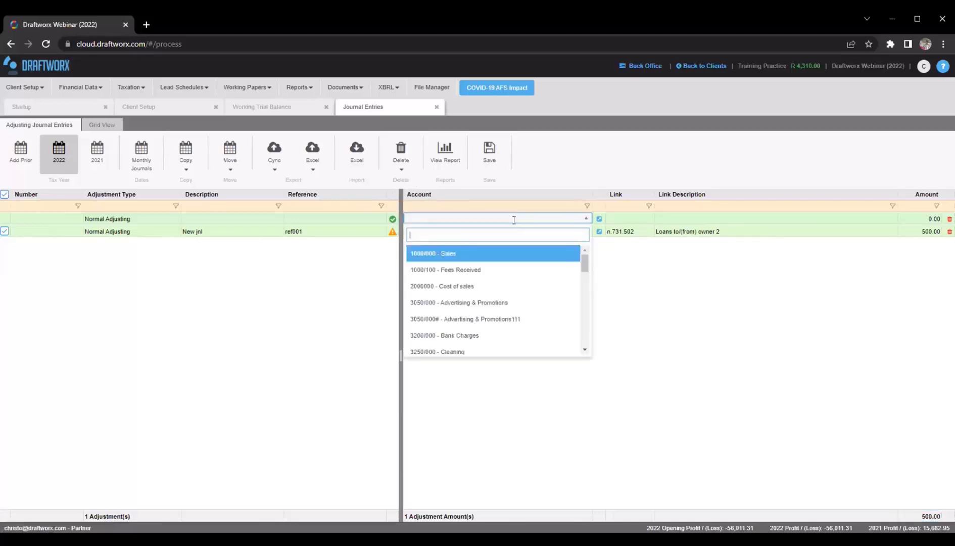
{"action": "scroll", "coordinate": [518, 324], "scroll_direction": "down", "scroll_amount": 10}
{"action": "scroll", "coordinate": [520, 326], "scroll_direction": "up", "scroll_amount": 10}
{"action": "scroll", "coordinate": [479, 266], "scroll_direction": "down", "scroll_amount": 10}
{"action": "scroll", "coordinate": [479, 309], "scroll_direction": "up", "scroll_amount": 10}
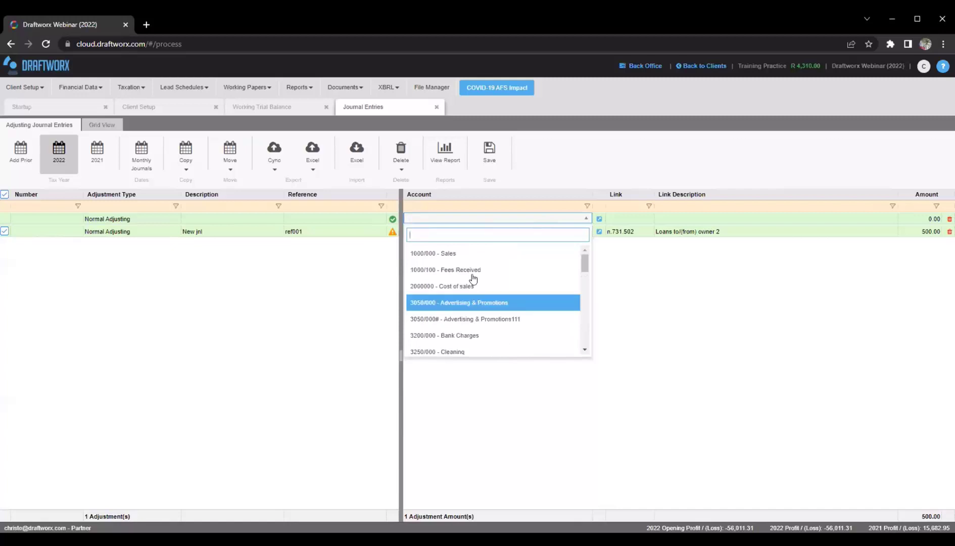
{"action": "left_click", "coordinate": [483, 219]}
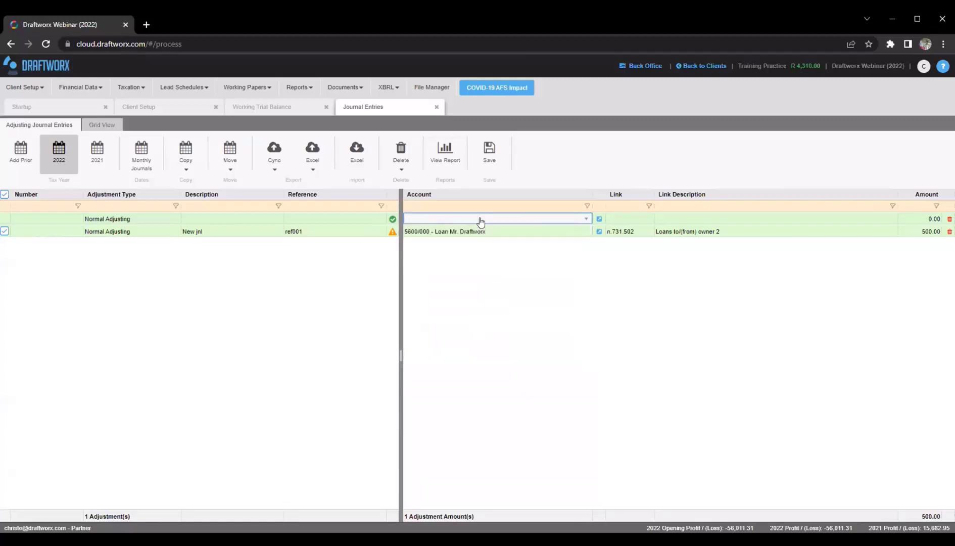
Choose 1000/000 - Sales for the journal's second line from the full account selection window and commit the line
{"action": "left_click", "coordinate": [600, 221]}
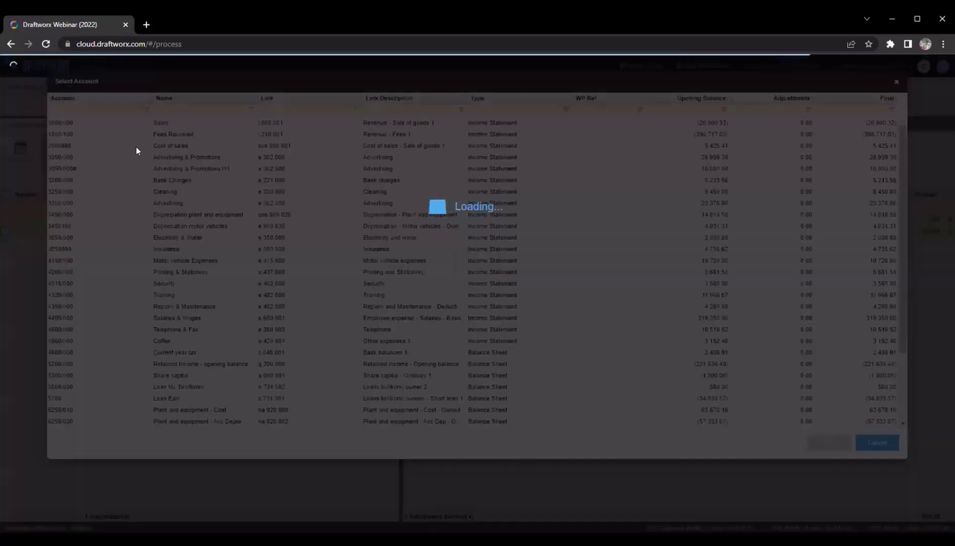
{"action": "scroll", "coordinate": [141, 212], "scroll_direction": "down", "scroll_amount": 3}
{"action": "scroll", "coordinate": [136, 303], "scroll_direction": "up", "scroll_amount": 3}
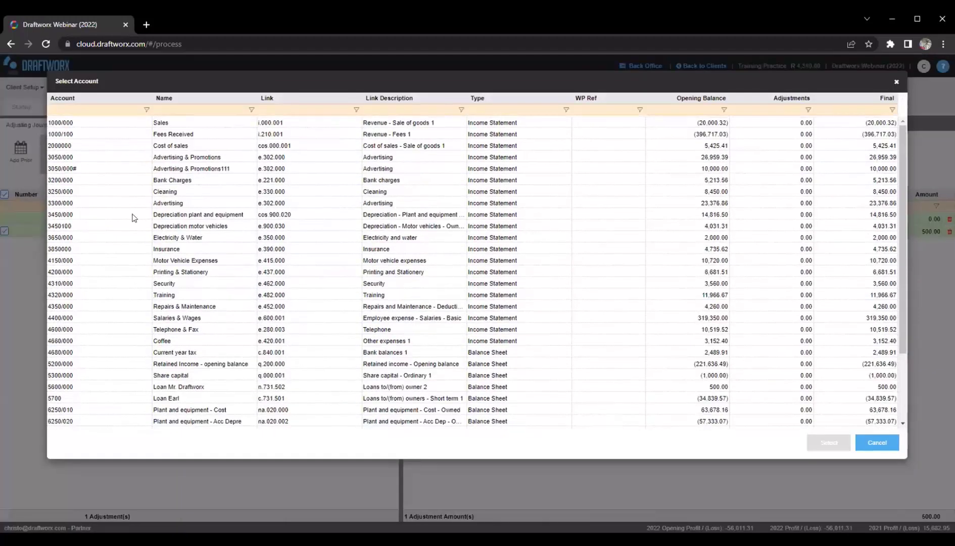
{"action": "left_click", "coordinate": [83, 123]}
{"action": "double_click", "coordinate": [172, 125]}
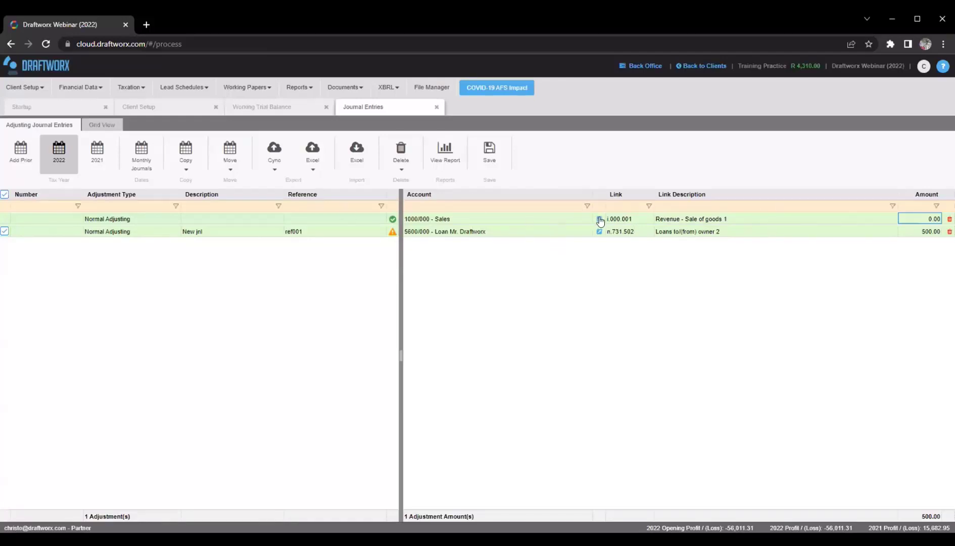
{"action": "left_click", "coordinate": [581, 218]}
{"action": "left_click", "coordinate": [586, 218]}
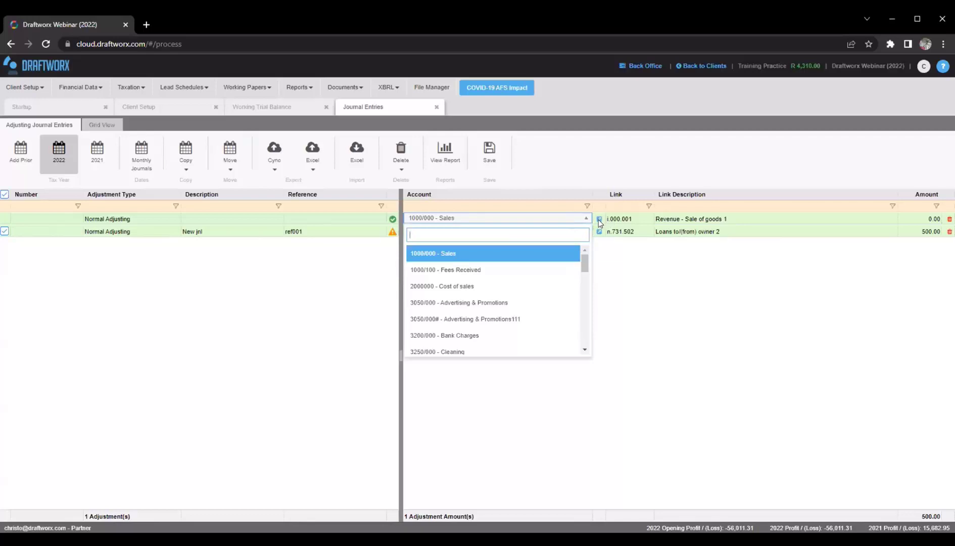
{"action": "left_click", "coordinate": [930, 220]}
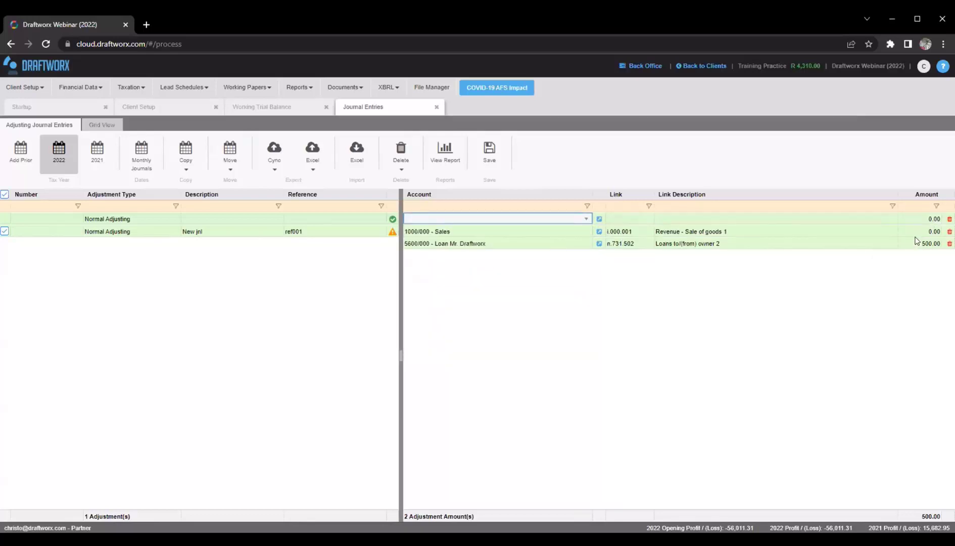
Set the Sales line's amount to -500 to balance the journal
{"action": "left_click", "coordinate": [924, 232]}
{"action": "type", "text": "-500"}
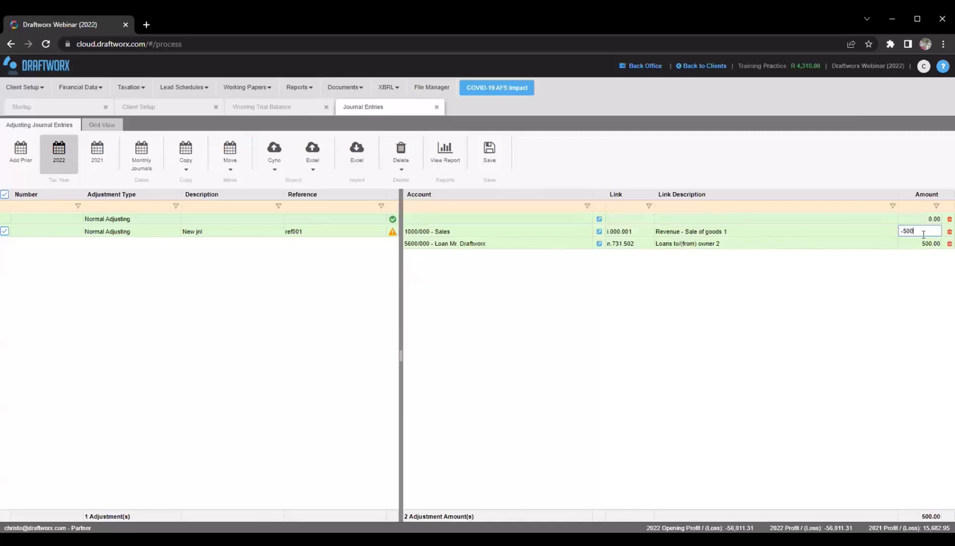
{"action": "key", "text": "Return"}
{"action": "left_click", "coordinate": [910, 263]}
Check the "New jnl" journal's number field and its sales and loan lines, and save the journal
{"action": "left_click", "coordinate": [22, 231]}
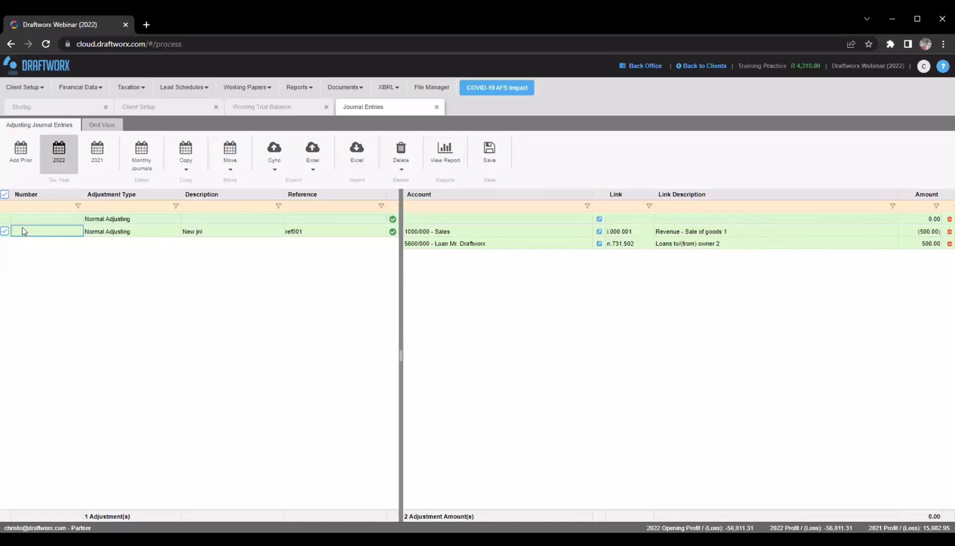
{"action": "left_click", "coordinate": [424, 233]}
{"action": "left_click", "coordinate": [764, 231]}
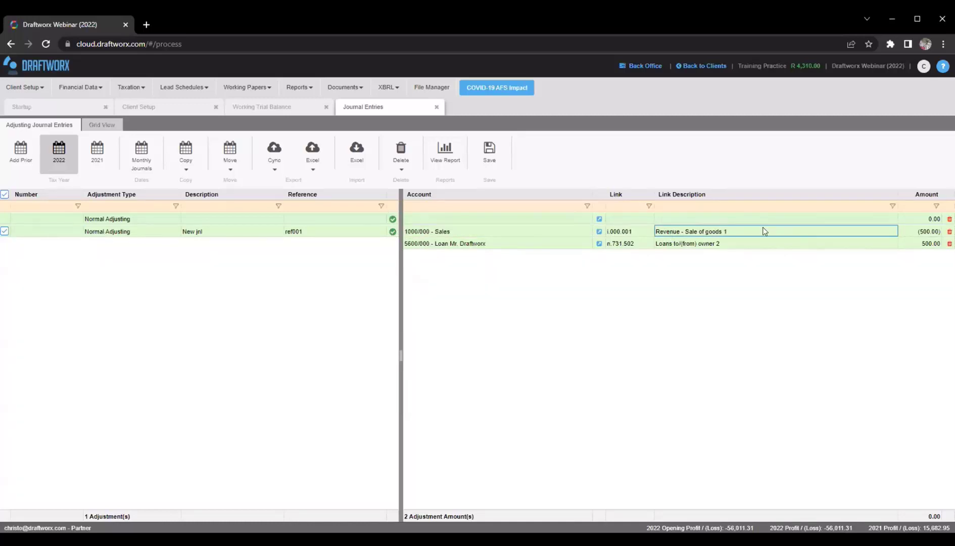
{"action": "left_click", "coordinate": [756, 243]}
{"action": "left_click", "coordinate": [764, 235]}
{"action": "left_click", "coordinate": [730, 239]}
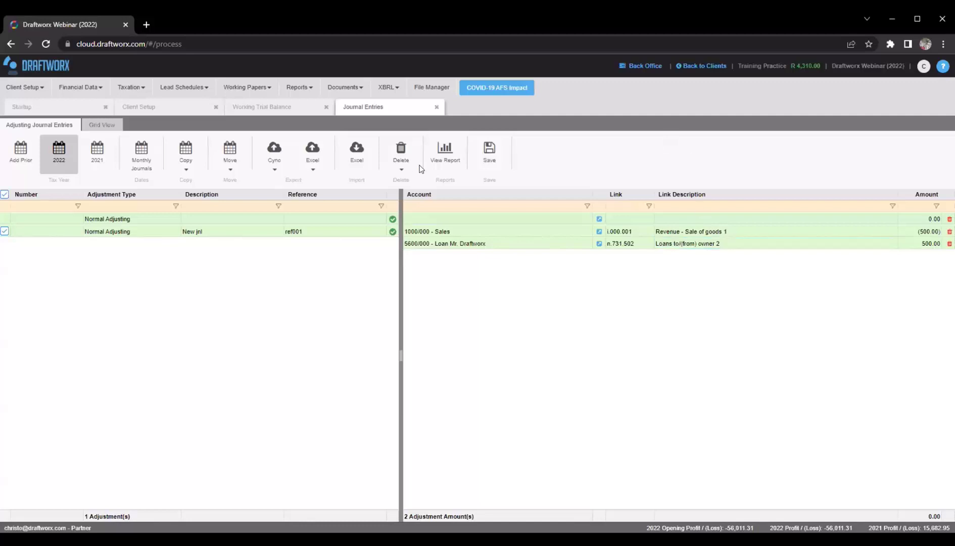
{"action": "left_click", "coordinate": [488, 149]}
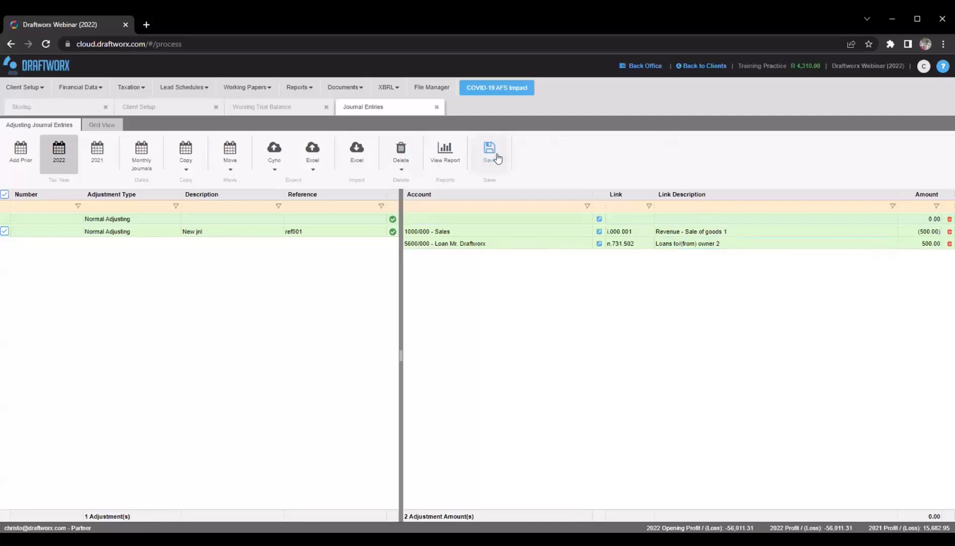
Review the saved journal's adjustment type, description, reference, accounts and link details
{"action": "left_click", "coordinate": [105, 233]}
{"action": "left_click", "coordinate": [220, 230]}
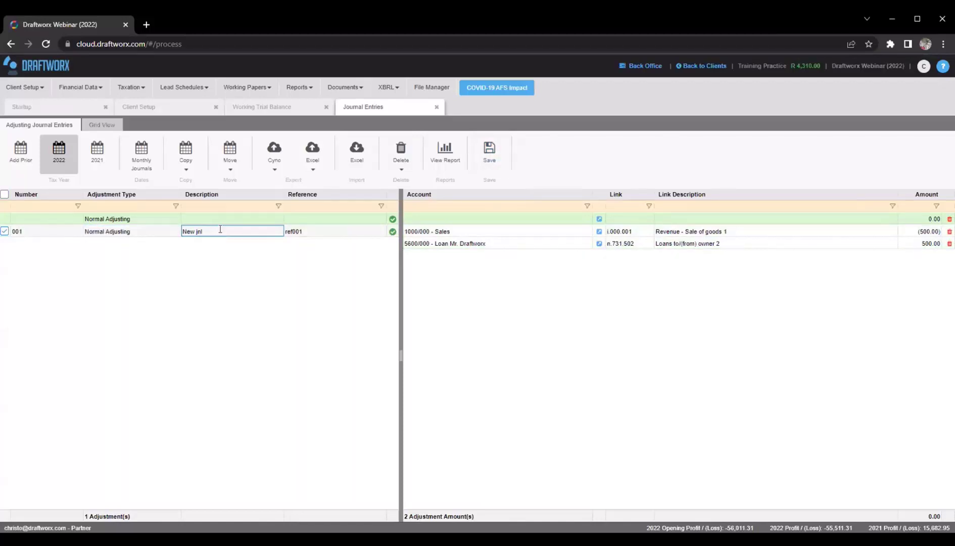
{"action": "left_click", "coordinate": [296, 232]}
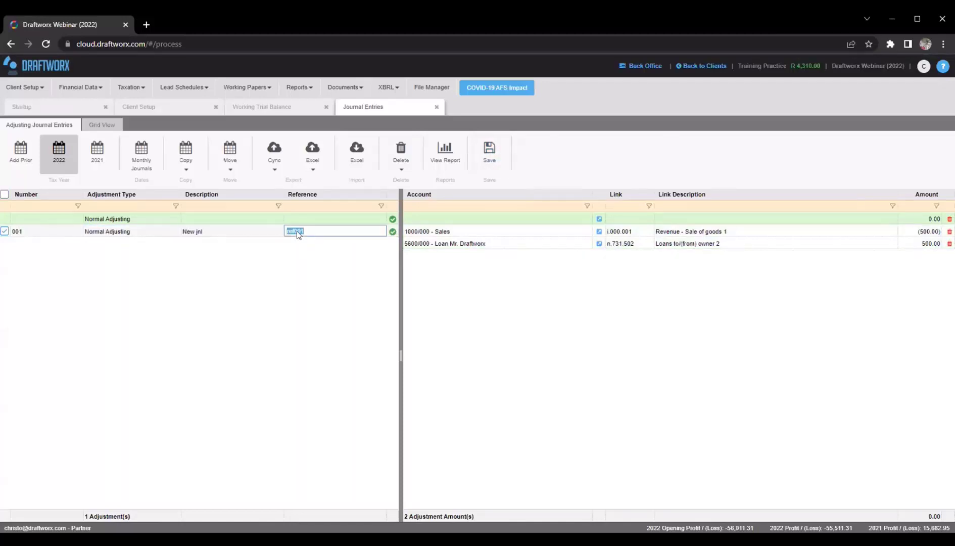
{"action": "left_click", "coordinate": [456, 232]}
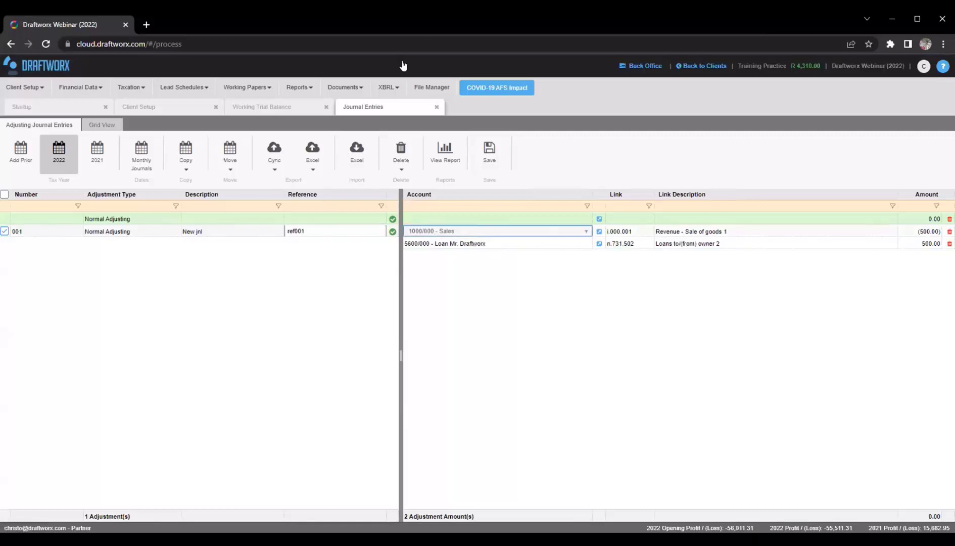
{"action": "left_click", "coordinate": [698, 244]}
{"action": "left_click", "coordinate": [613, 235]}
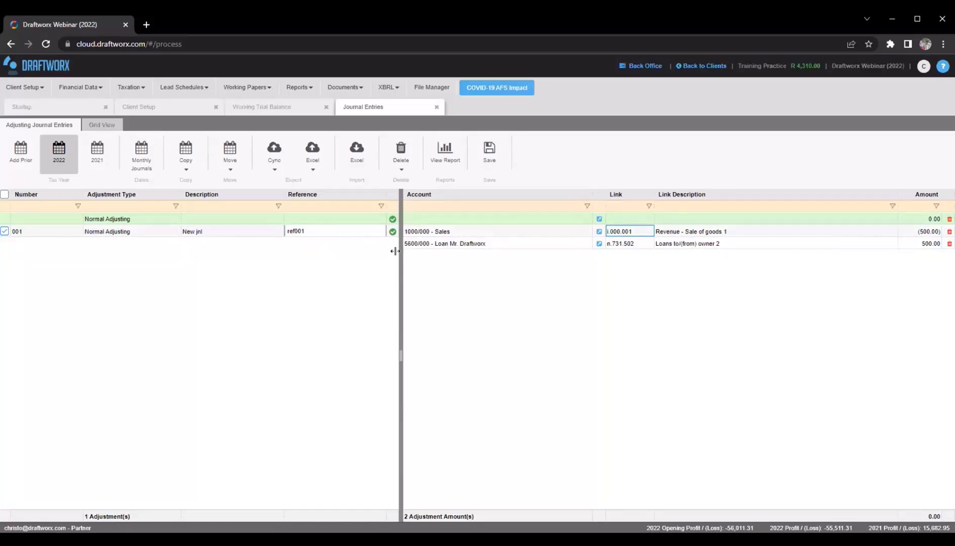
Add a second Normal Adjusting journal described "new jnl2" and store it by switching to the Working Trial Balance and back
{"action": "left_click", "coordinate": [225, 215]}
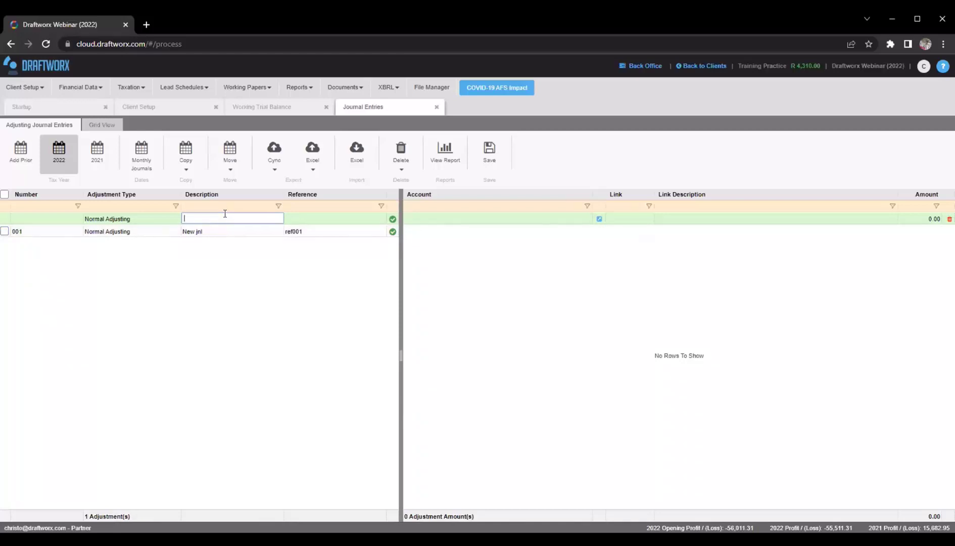
{"action": "type", "text": "new jnl2"}
{"action": "key", "text": "Return"}
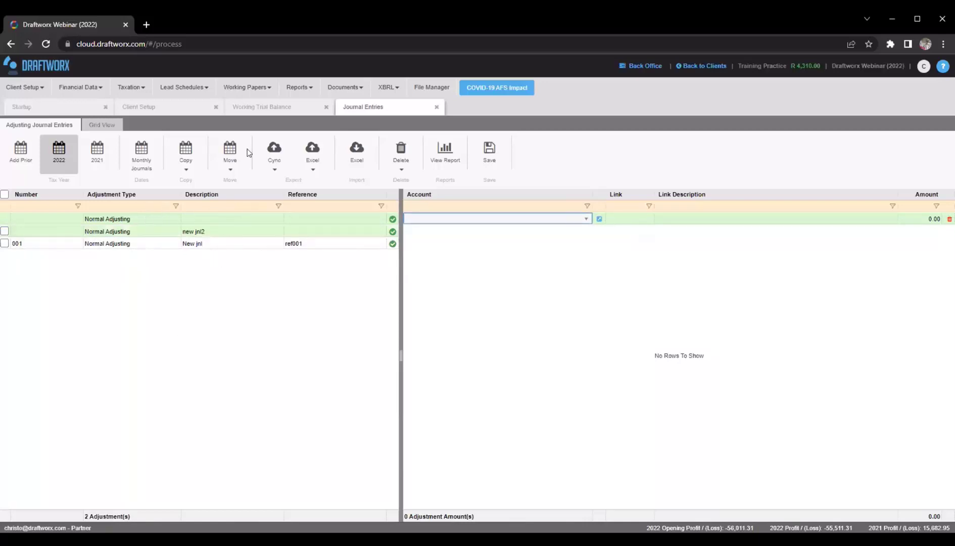
{"action": "left_click", "coordinate": [255, 109]}
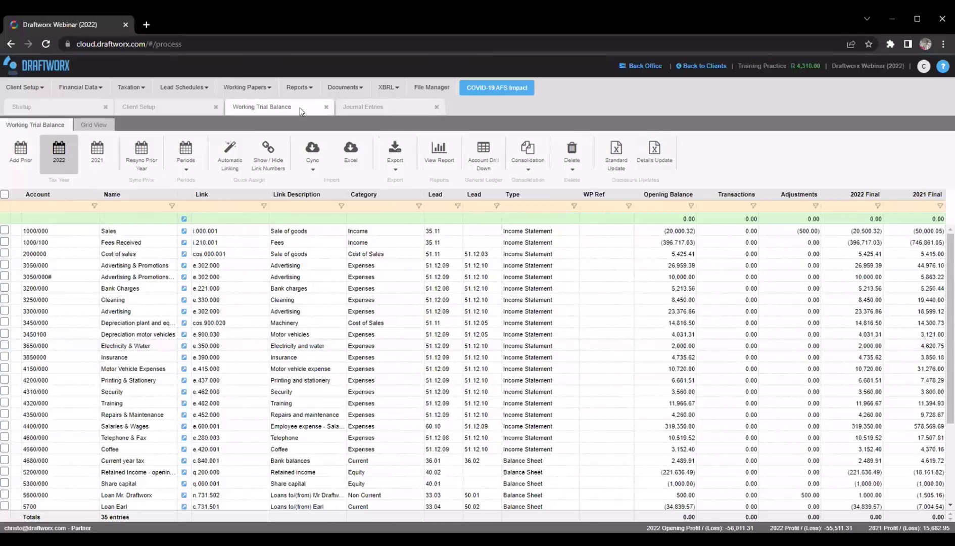
{"action": "left_click", "coordinate": [369, 107]}
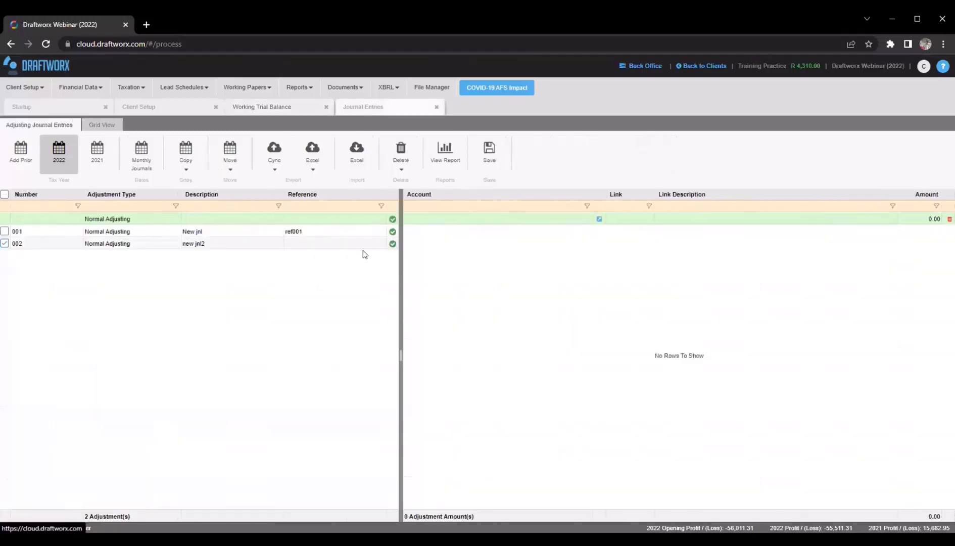
Check the number, description and adjustment type of the "new jnl2" journal
{"action": "left_click", "coordinate": [196, 243]}
{"action": "left_click", "coordinate": [27, 241]}
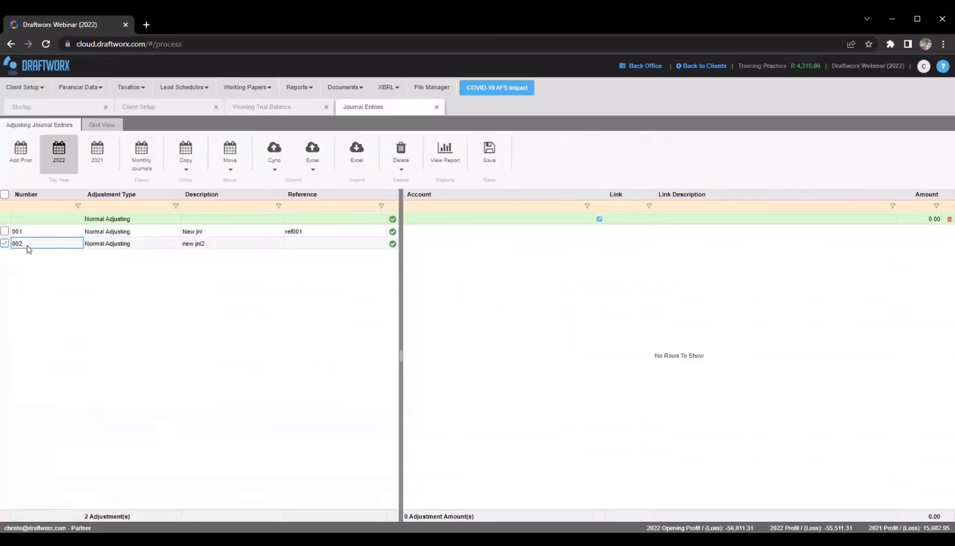
{"action": "double_click", "coordinate": [257, 245]}
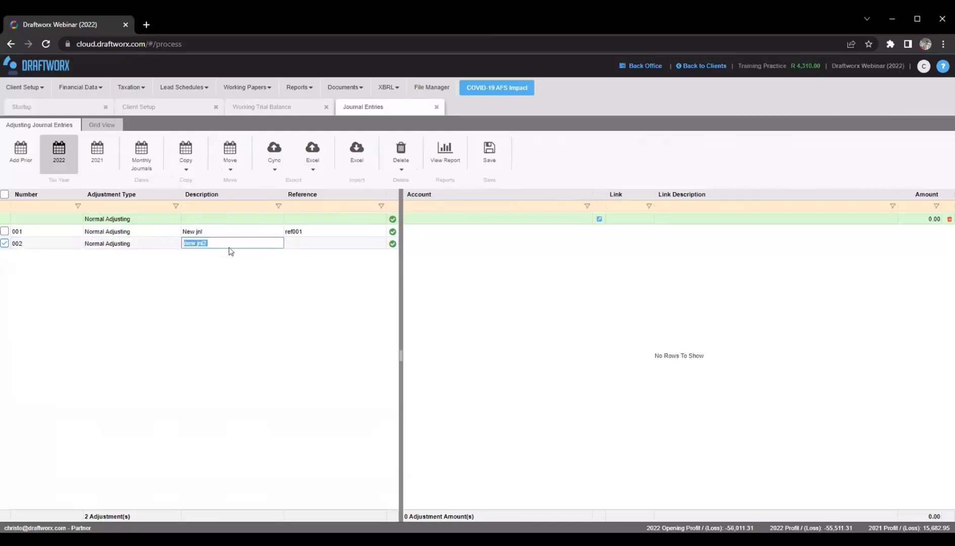
{"action": "left_click", "coordinate": [147, 267]}
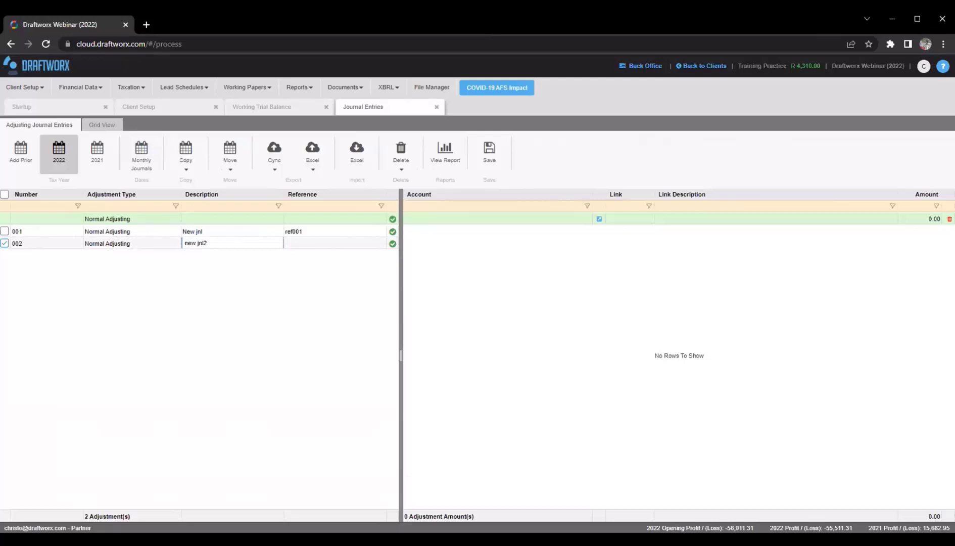
{"action": "left_click", "coordinate": [142, 245]}
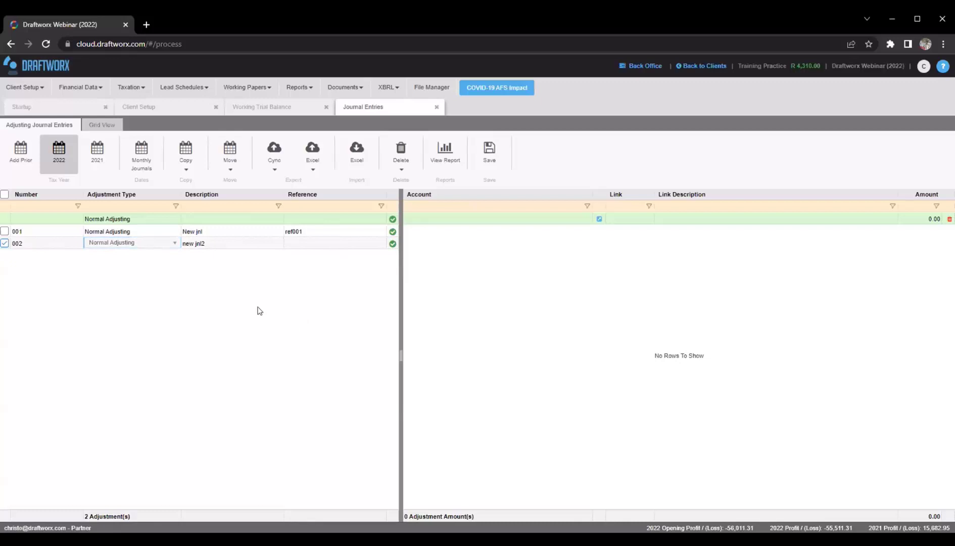
Show the lines of journal 001, and switch to the Working Trial Balance and back to the journal entries
{"action": "left_click", "coordinate": [242, 231]}
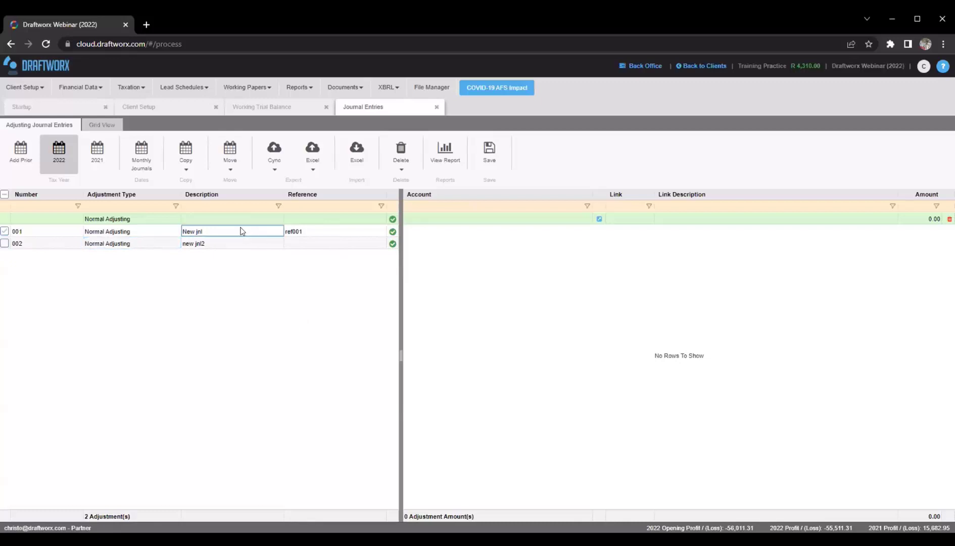
{"action": "left_click", "coordinate": [150, 234]}
{"action": "left_click", "coordinate": [288, 108]}
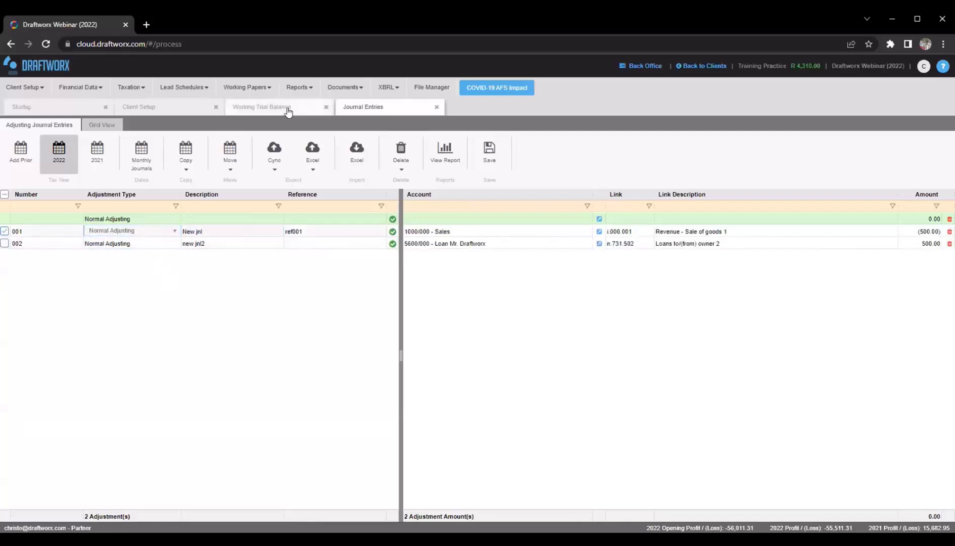
{"action": "left_click", "coordinate": [391, 106]}
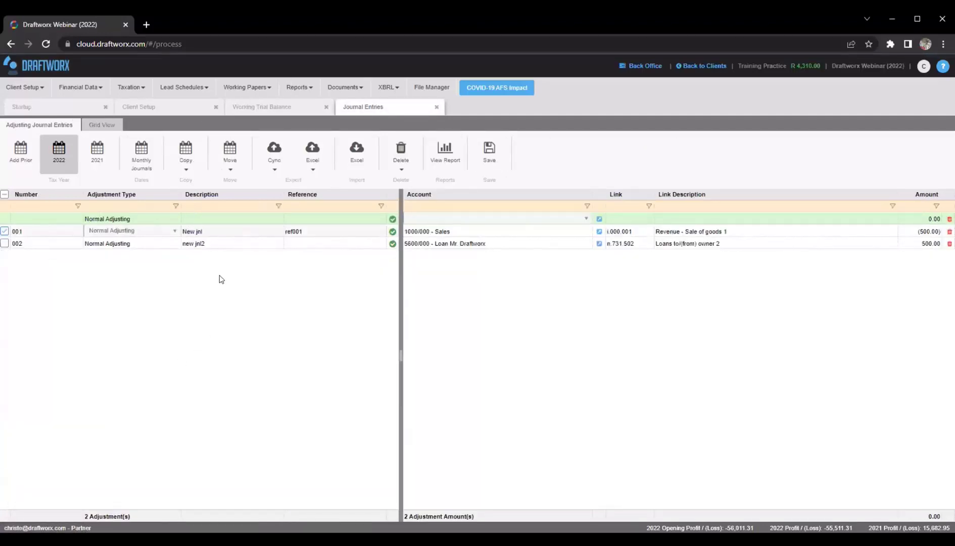
Select journal 001 and open the options for copying it to the following or prior tax year
{"action": "left_click", "coordinate": [118, 234]}
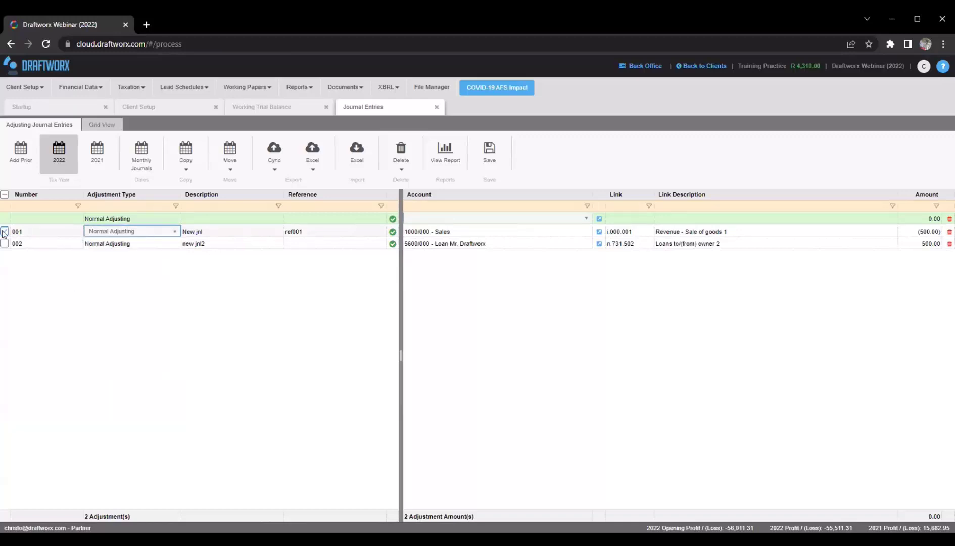
{"action": "left_click", "coordinate": [4, 233]}
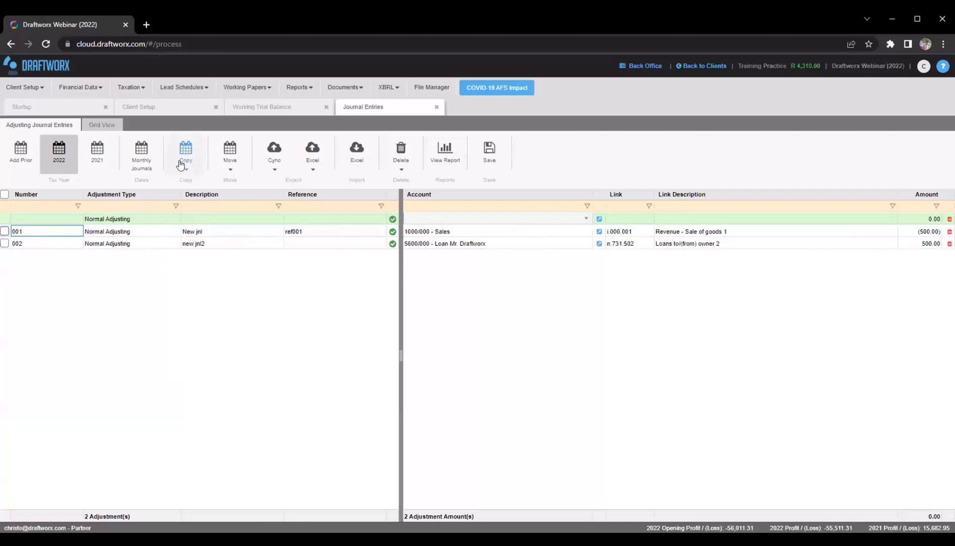
{"action": "left_click", "coordinate": [230, 231]}
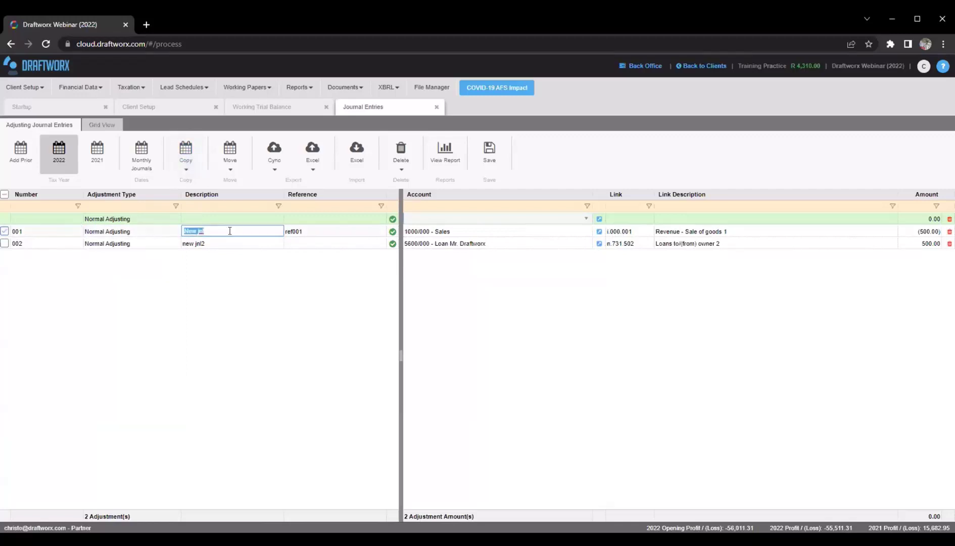
{"action": "key", "text": "Tab"}
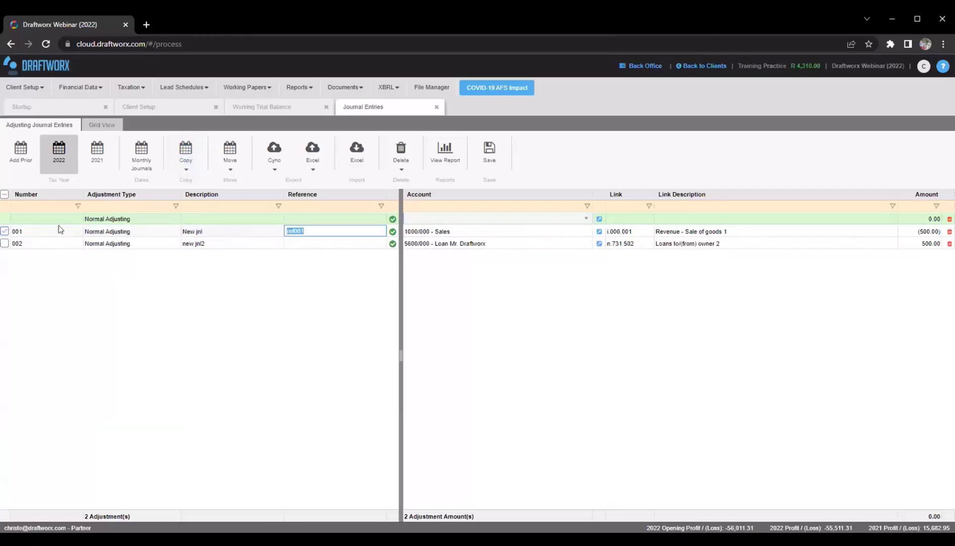
{"action": "left_click", "coordinate": [20, 231]}
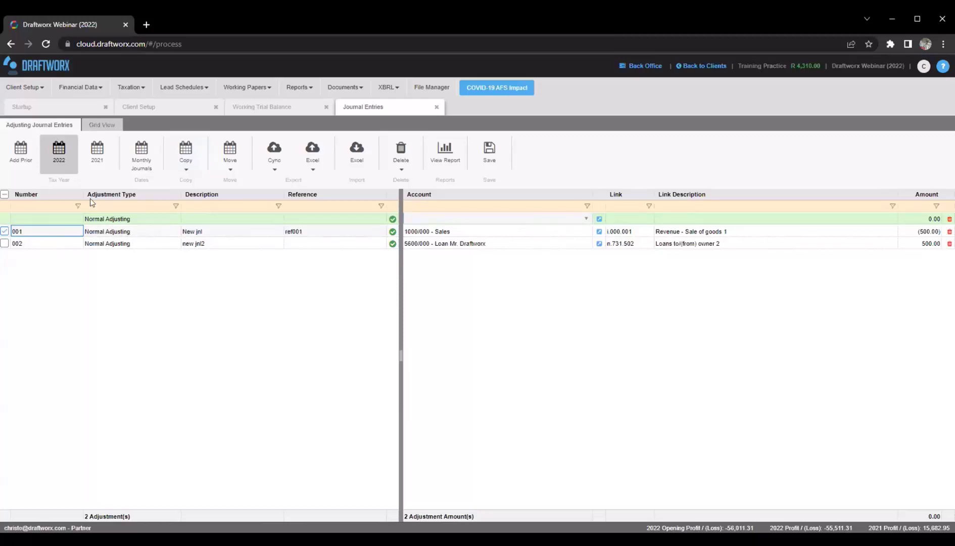
{"action": "left_click", "coordinate": [189, 159]}
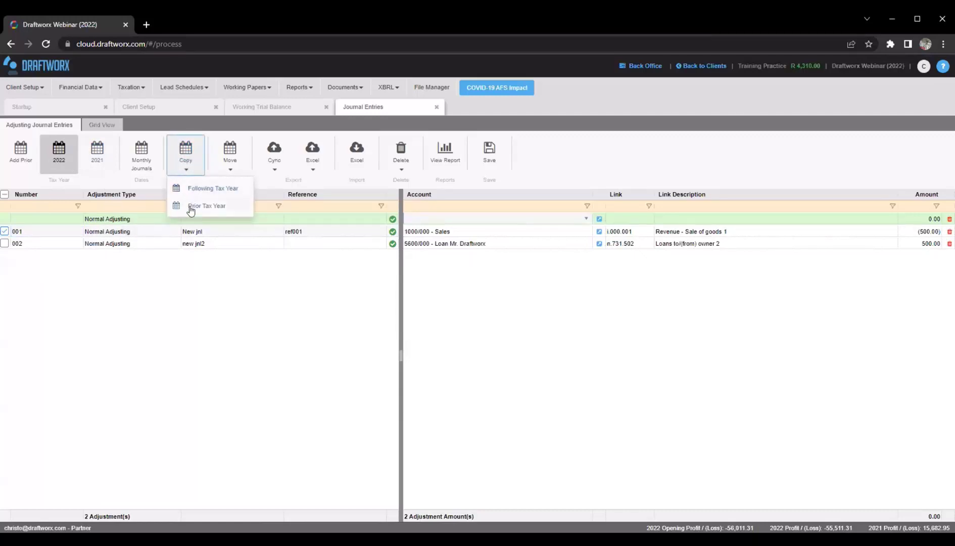
Copy journal entry 001 to the prior tax year, view the 2021 journals and return to the 2022 journals
{"action": "left_click", "coordinate": [176, 266]}
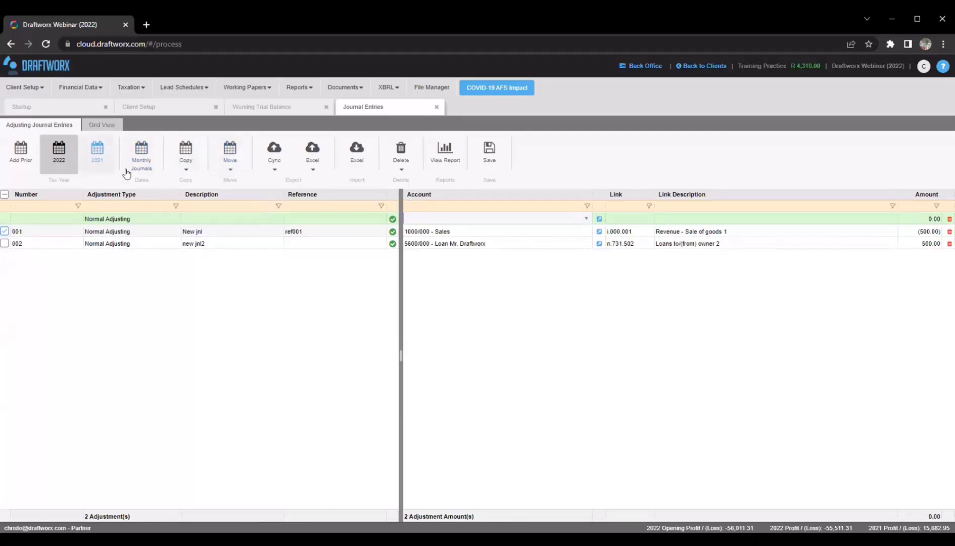
{"action": "left_click", "coordinate": [229, 154]}
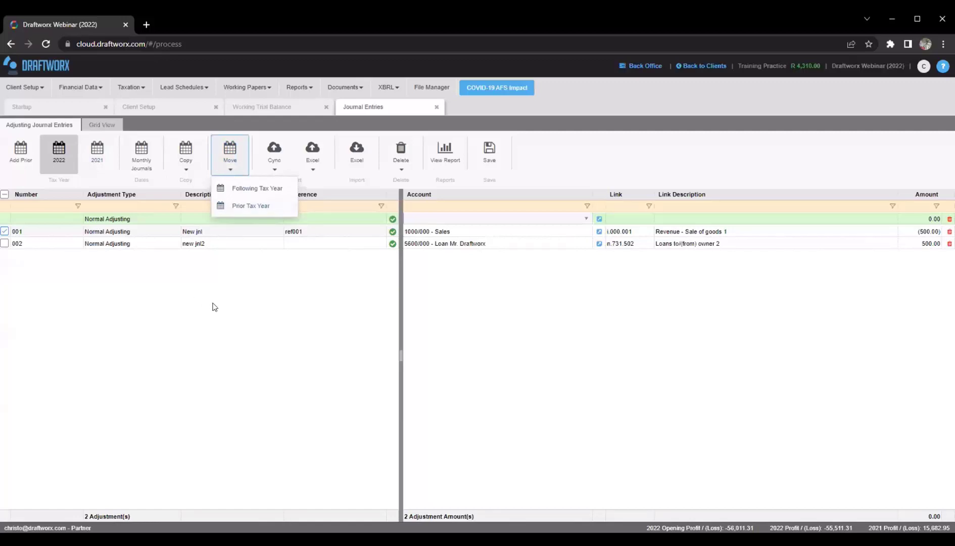
{"action": "left_click", "coordinate": [185, 152]}
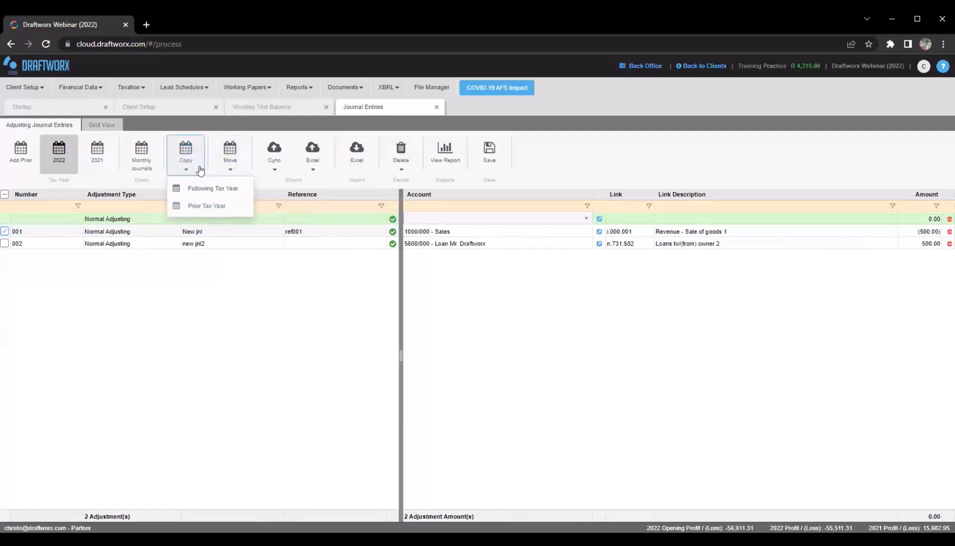
{"action": "left_click", "coordinate": [191, 206]}
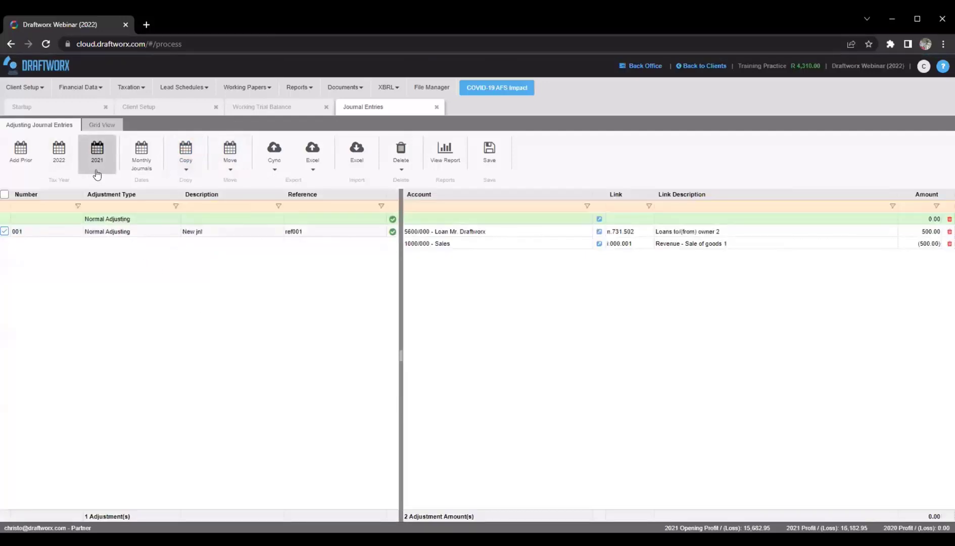
{"action": "left_click", "coordinate": [97, 233]}
{"action": "left_click", "coordinate": [61, 157]}
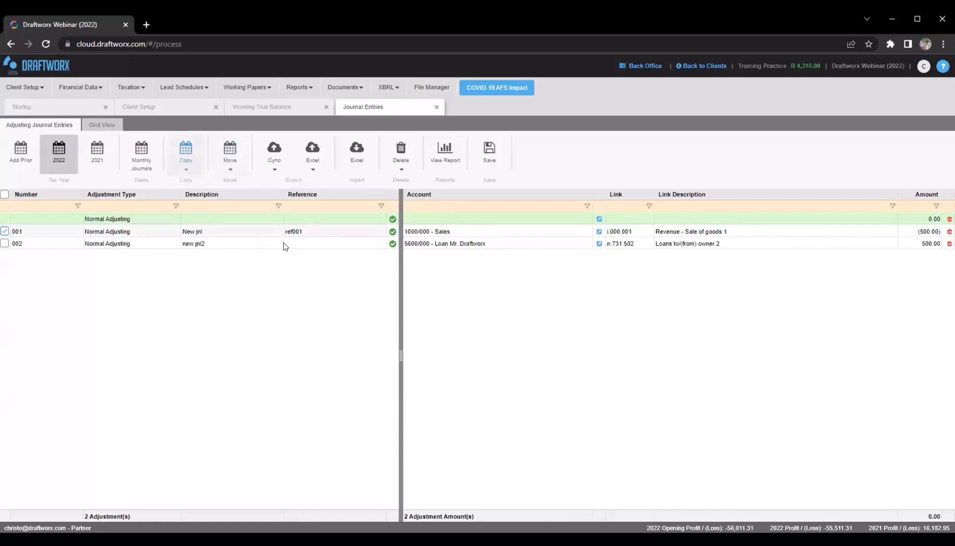
{"action": "left_click", "coordinate": [267, 161]}
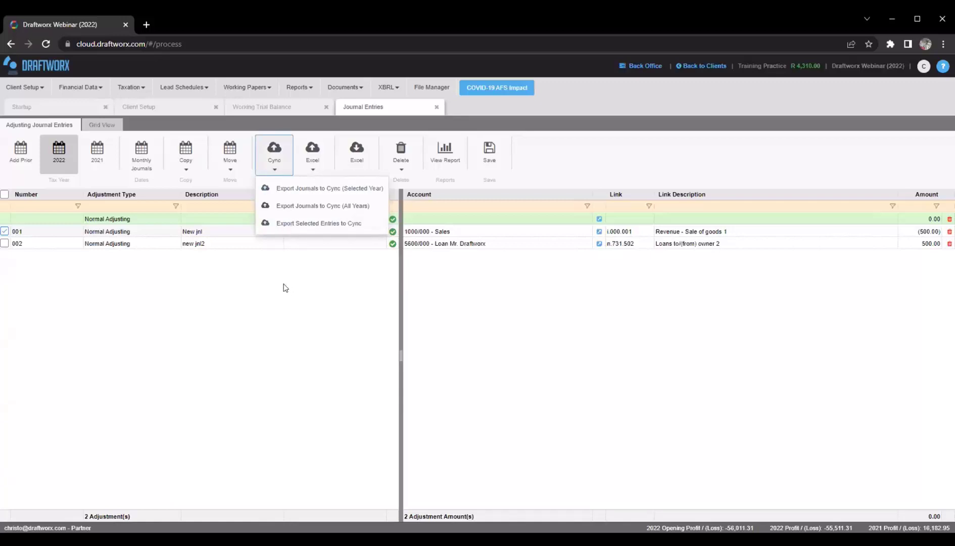
{"action": "left_click", "coordinate": [275, 262]}
{"action": "left_click", "coordinate": [313, 149]}
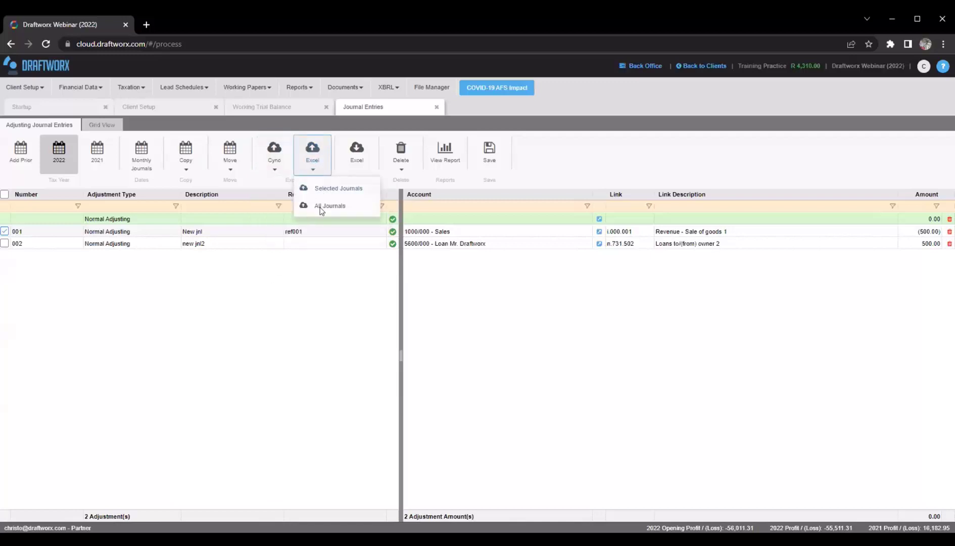
{"action": "left_click", "coordinate": [310, 337]}
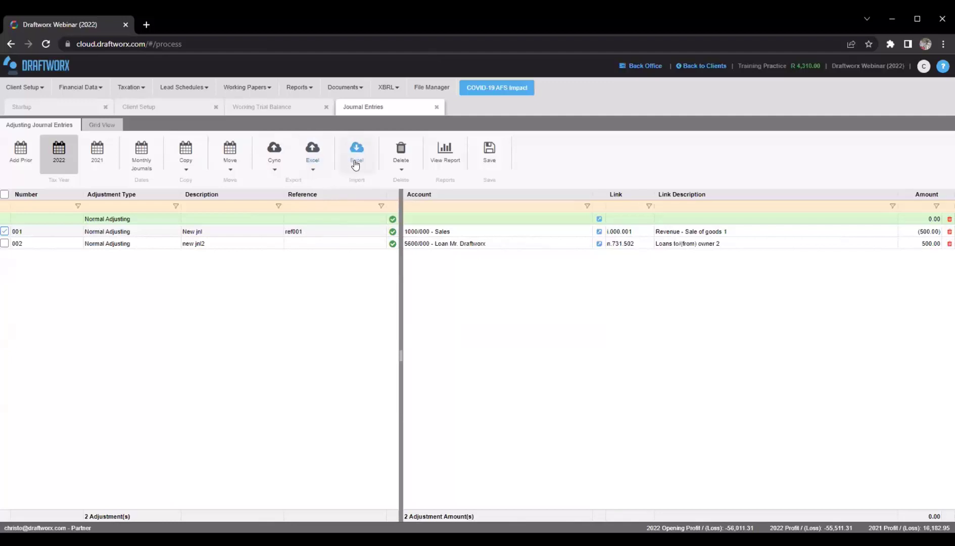
Delete only journal entry 002 from the 2022 adjusting journals and confirm the deletion
{"action": "left_click", "coordinate": [401, 155]}
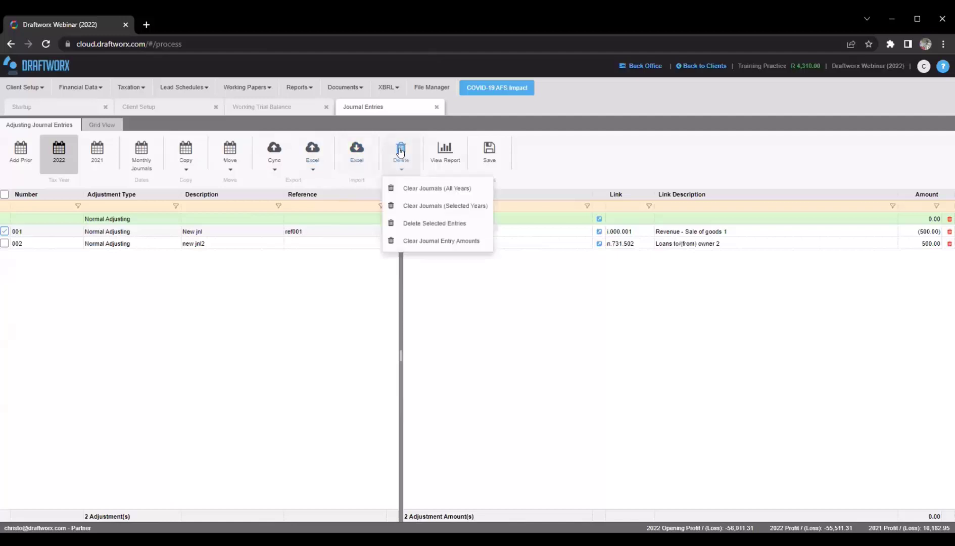
{"action": "left_click", "coordinate": [4, 243]}
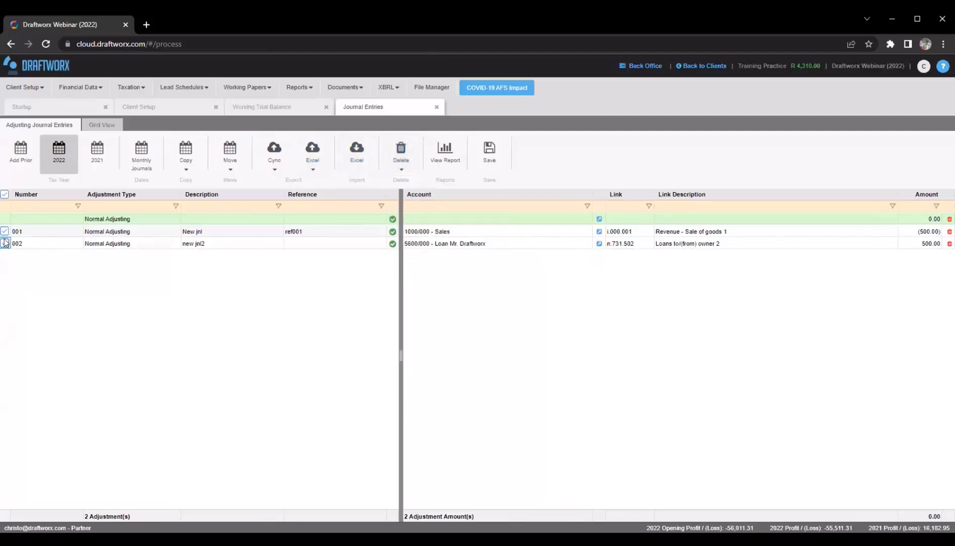
{"action": "left_click", "coordinate": [5, 232]}
{"action": "left_click", "coordinate": [401, 163]}
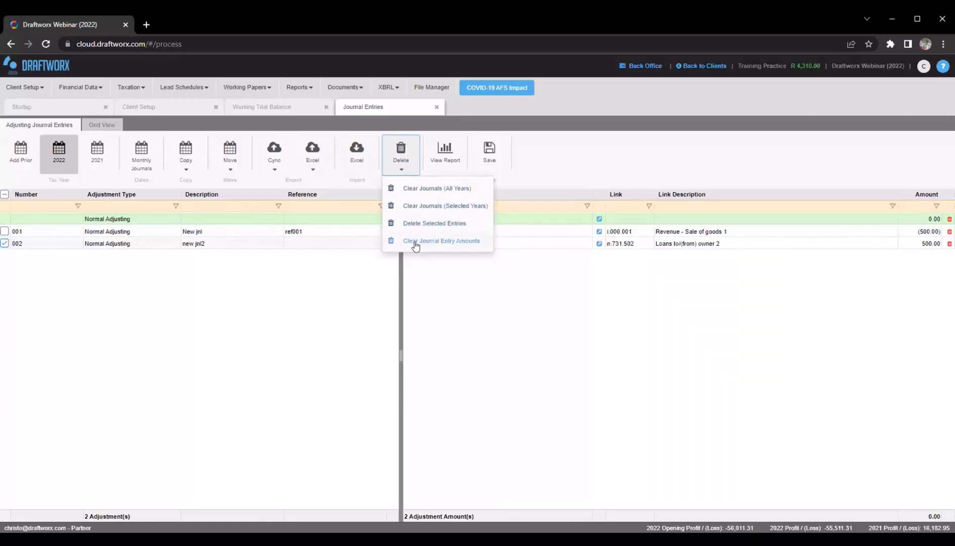
{"action": "left_click", "coordinate": [303, 231]}
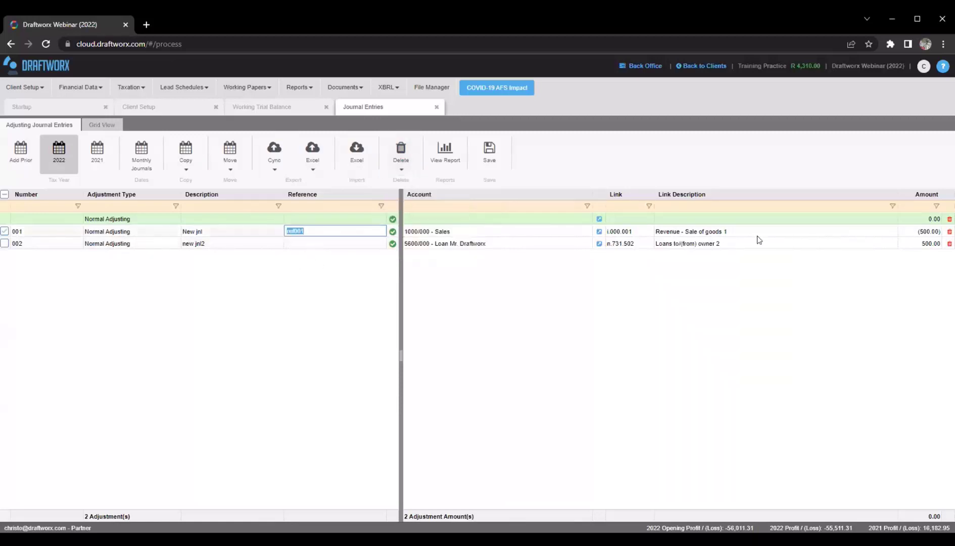
{"action": "left_click", "coordinate": [235, 244]}
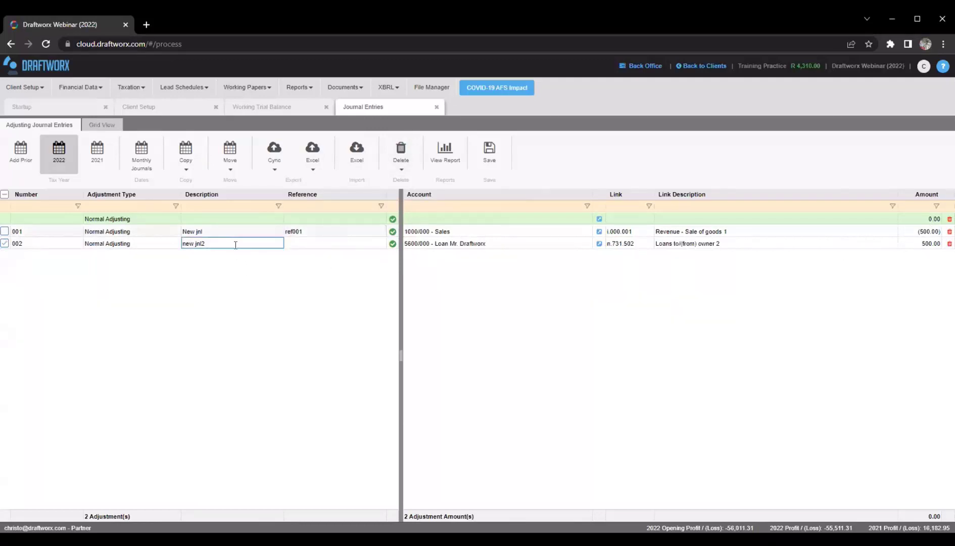
{"action": "left_click", "coordinate": [400, 151]}
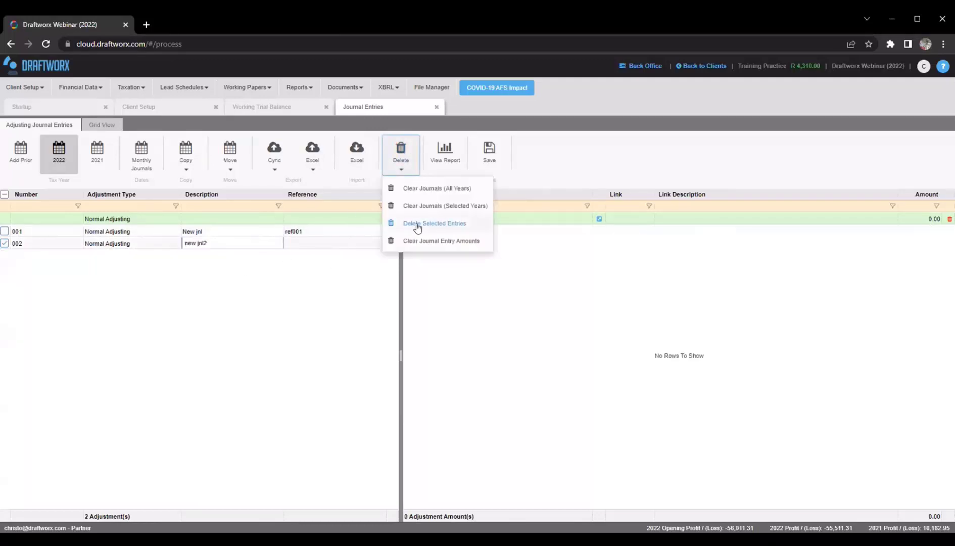
{"action": "left_click", "coordinate": [417, 229]}
{"action": "left_click", "coordinate": [561, 205]}
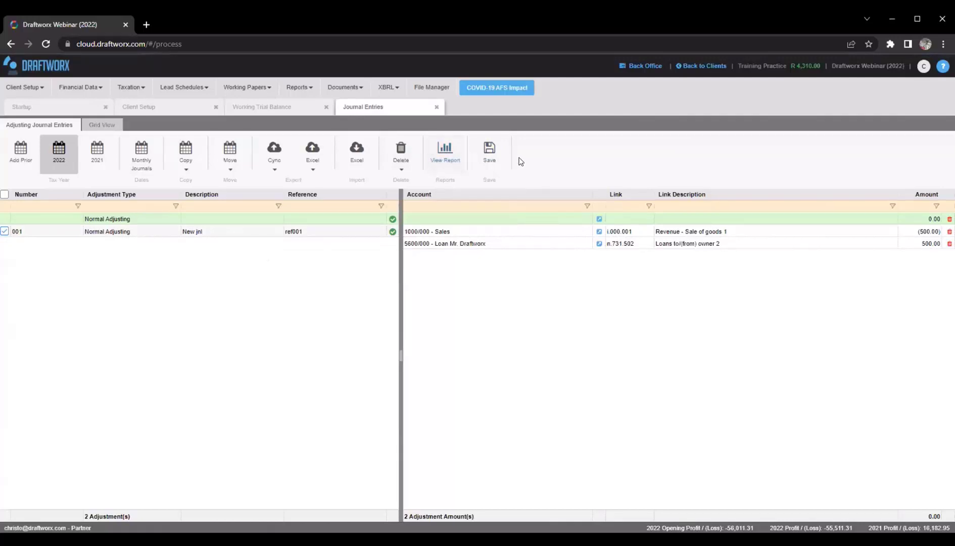
Examine the adjustments and 2022 final balances of Sales and Loan Mr. Draftworx in the working trial balance, then close the journal entries
{"action": "left_click", "coordinate": [268, 110]}
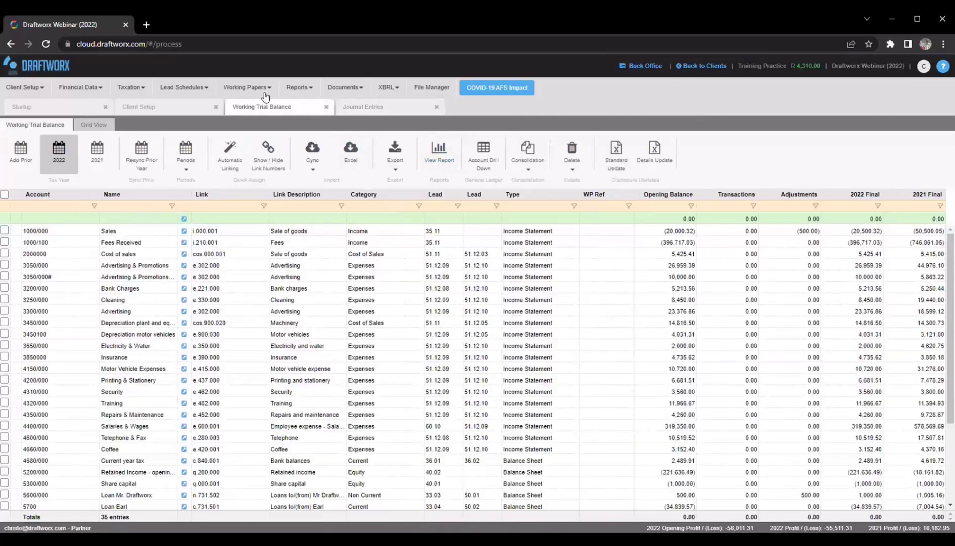
{"action": "left_click", "coordinate": [802, 232]}
{"action": "left_click", "coordinate": [797, 504]}
{"action": "left_click", "coordinate": [793, 498]}
{"action": "left_click", "coordinate": [803, 231]}
{"action": "left_click", "coordinate": [866, 231]}
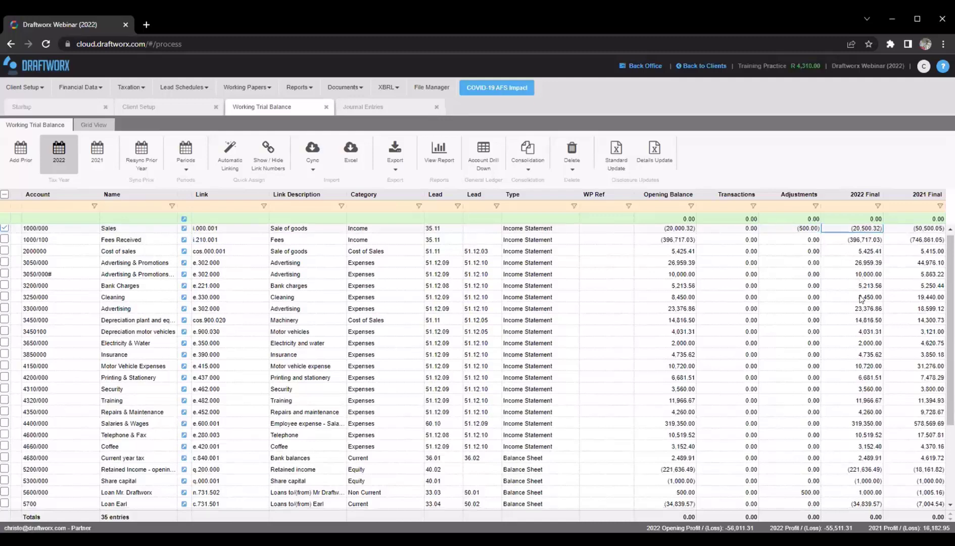
{"action": "scroll", "coordinate": [872, 317], "scroll_direction": "down", "scroll_amount": 5}
{"action": "scroll", "coordinate": [871, 317], "scroll_direction": "up", "scroll_amount": 5}
{"action": "left_click", "coordinate": [839, 164]}
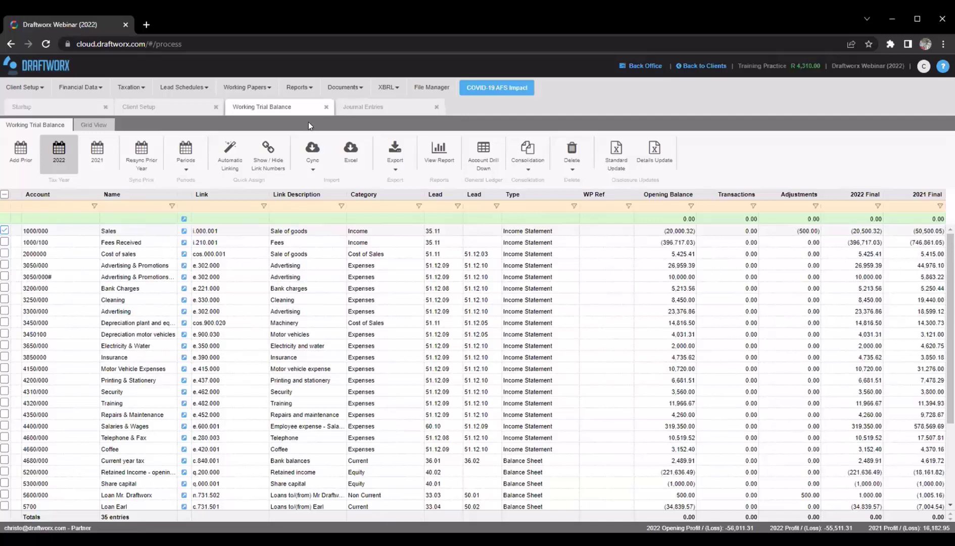
{"action": "left_click", "coordinate": [436, 109]}
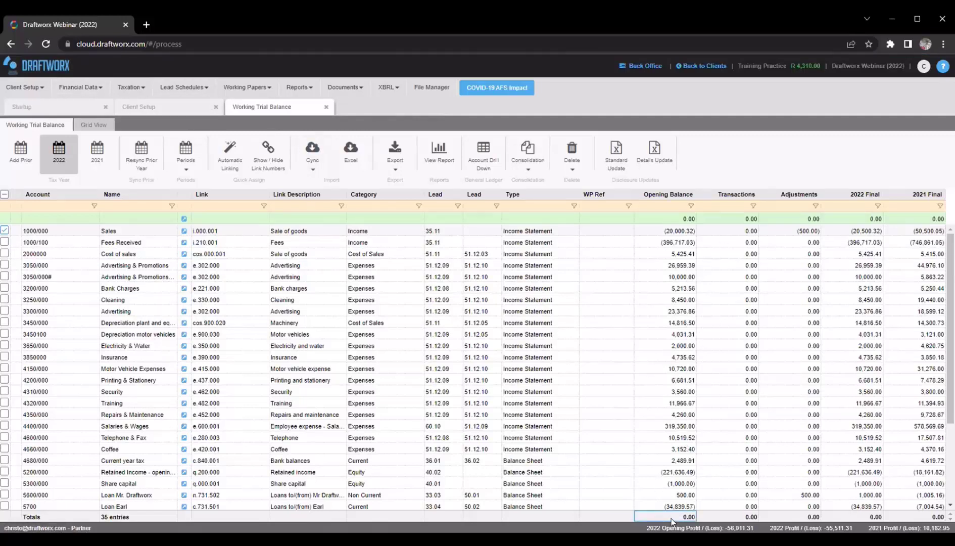
Set the opening balance of the Loan Mr. Draftworx account to 0 and check the opening and 2022 final totals
{"action": "scroll", "coordinate": [656, 491], "scroll_direction": "down", "scroll_amount": 1}
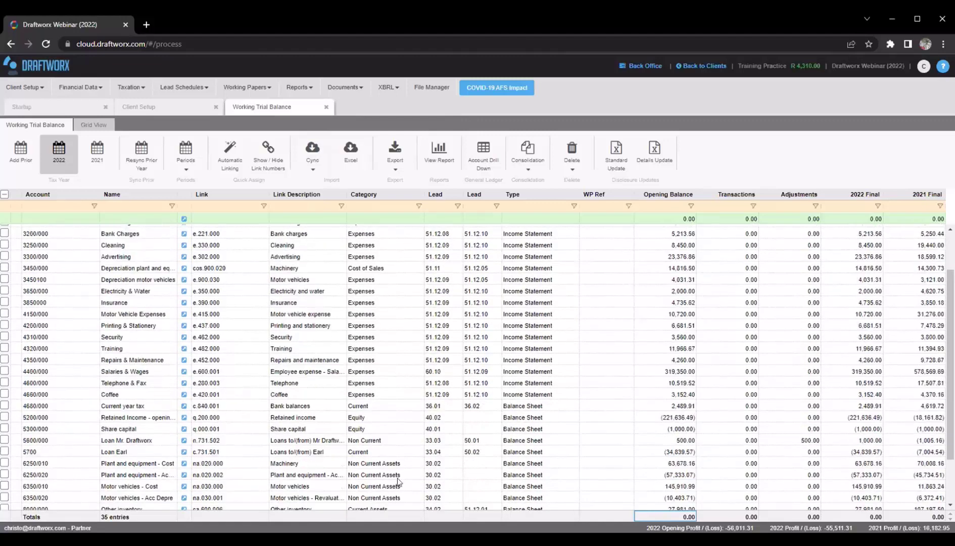
{"action": "left_click", "coordinate": [668, 440]}
{"action": "type", "text": "0"}
{"action": "key", "text": "Return"}
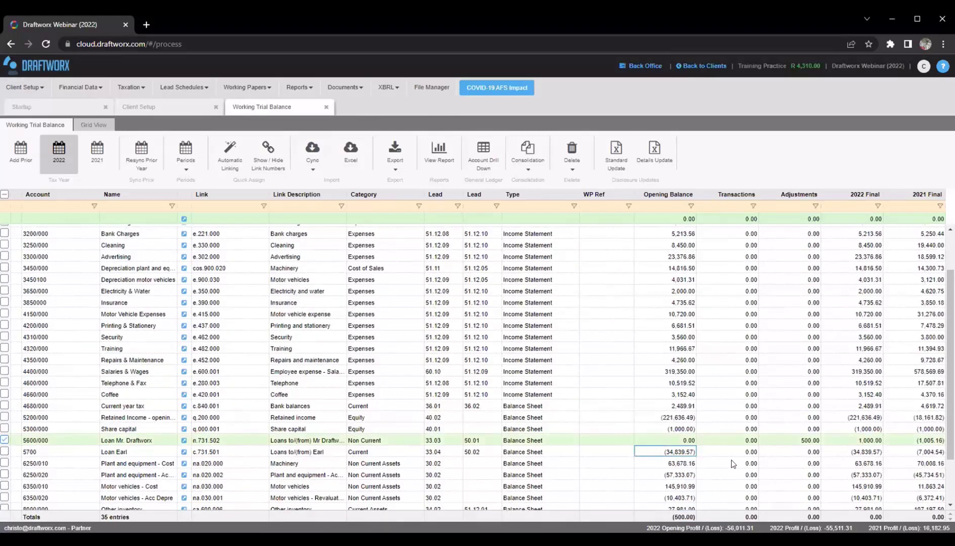
{"action": "left_click", "coordinate": [677, 441]}
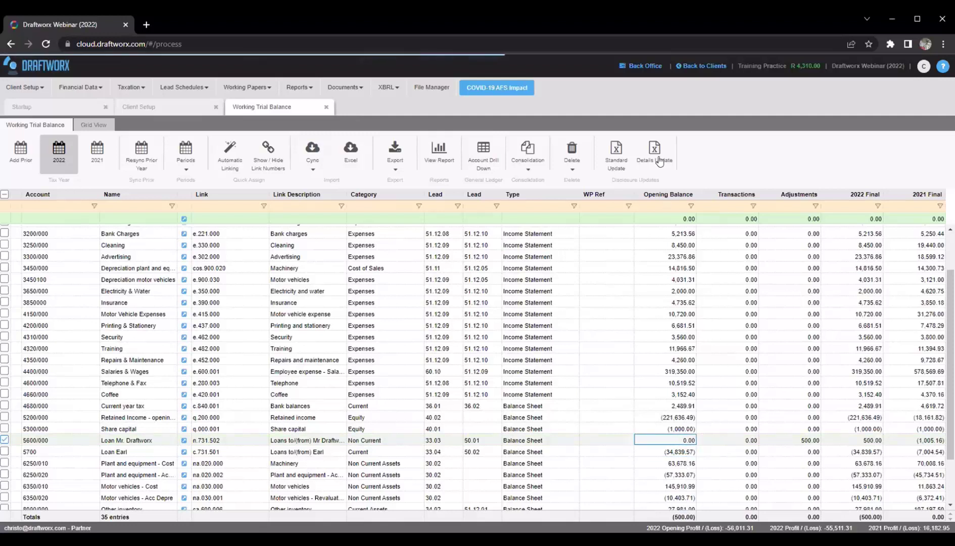
{"action": "left_click", "coordinate": [672, 516]}
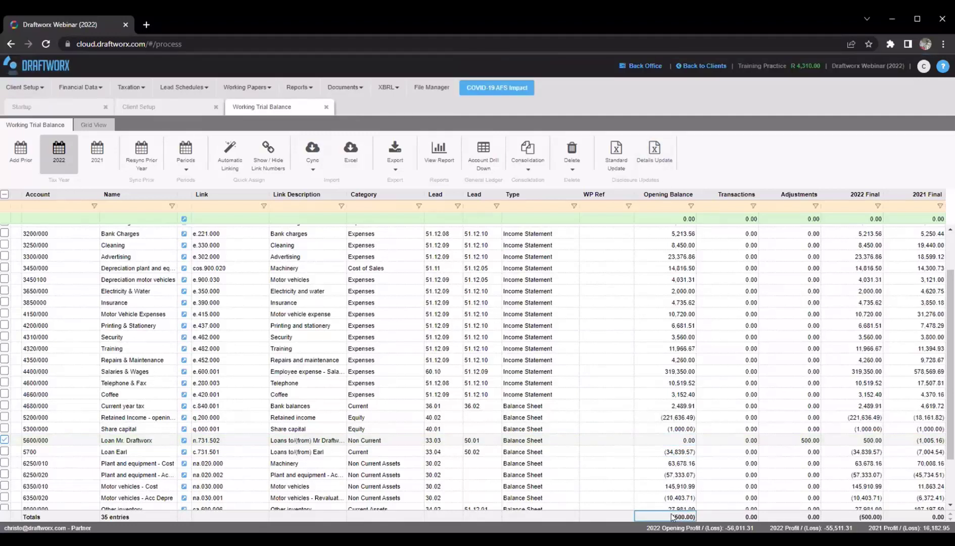
{"action": "left_click", "coordinate": [851, 516]}
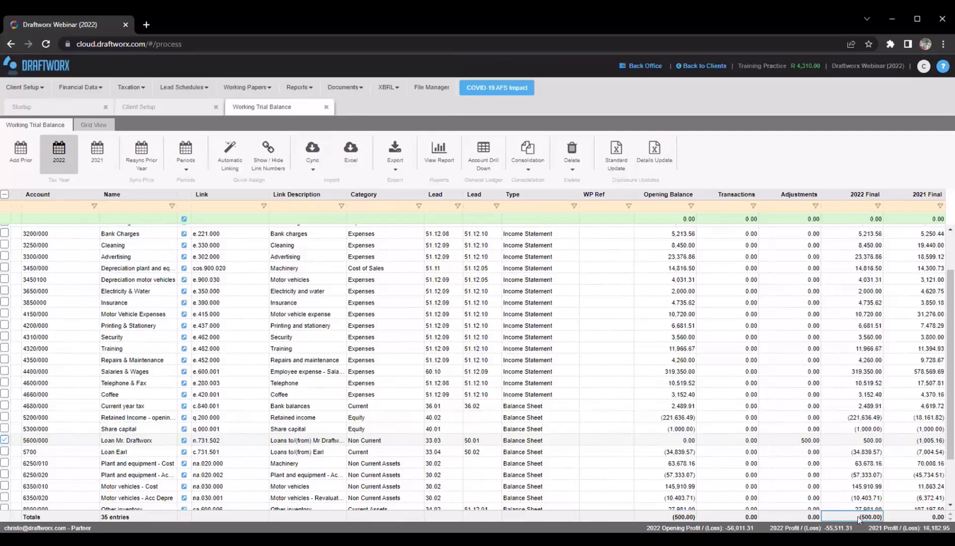
{"action": "left_click", "coordinate": [675, 516]}
Try to open the IFRS SME+ Financials with the 2022 trial balance out of balance
{"action": "left_click", "coordinate": [67, 89]}
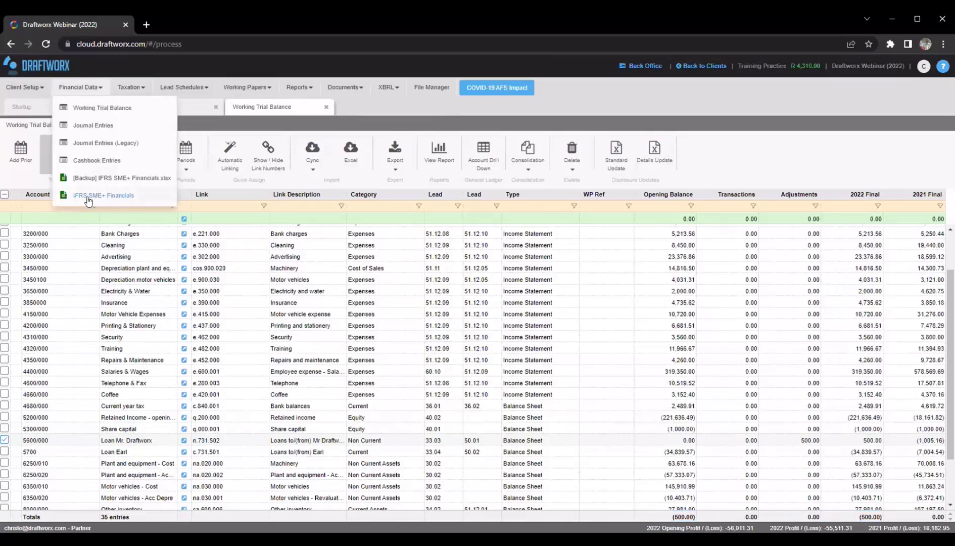
{"action": "left_click", "coordinate": [87, 197]}
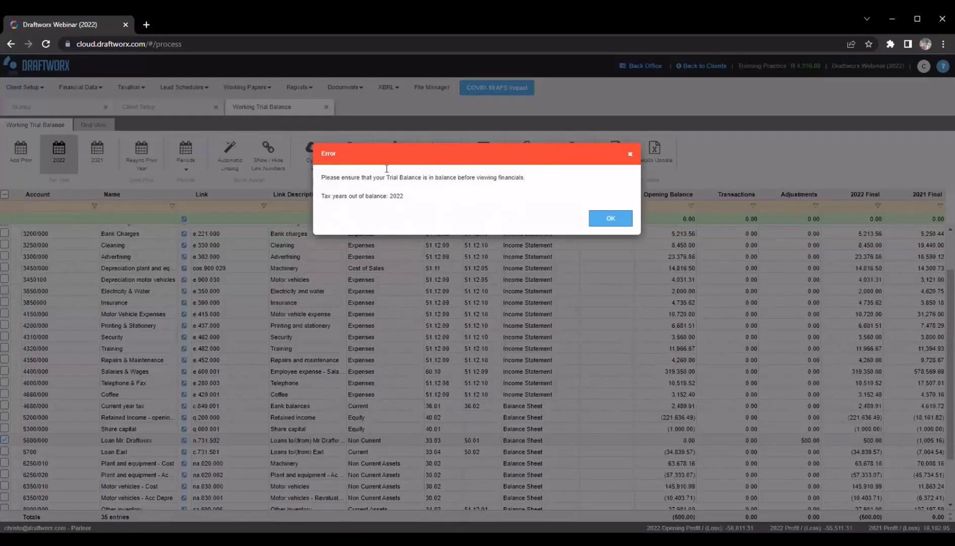
{"action": "left_click", "coordinate": [610, 220]}
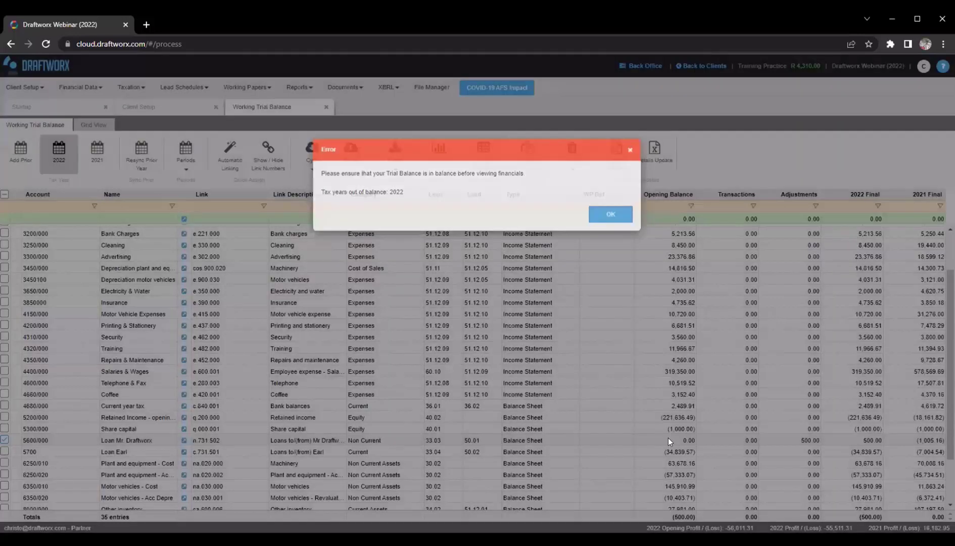
Set the opening balance of the Loan Mr. Draftworx account to 500 and open the IFRS SME+ Financials
{"action": "left_click", "coordinate": [669, 440]}
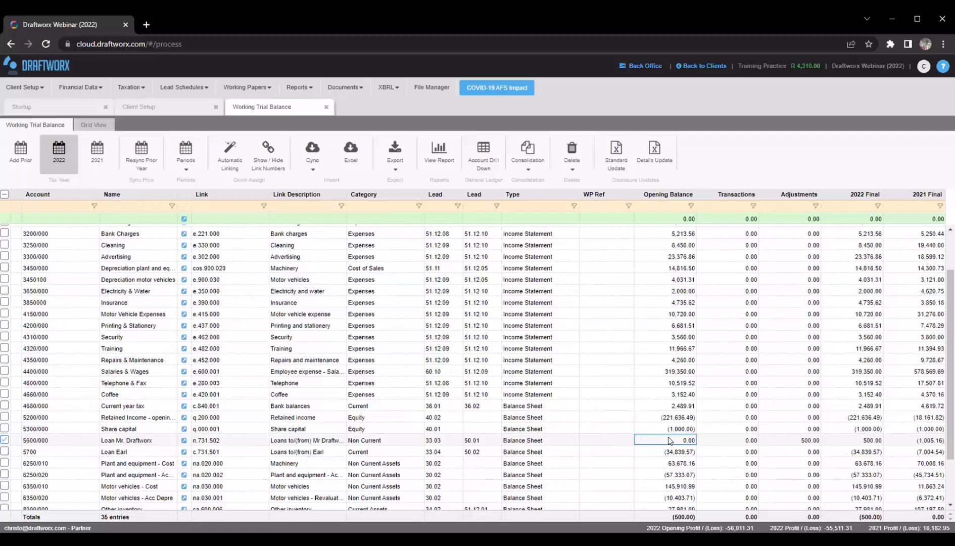
{"action": "type", "text": "500"}
{"action": "key", "text": "Return"}
{"action": "left_click", "coordinate": [84, 89]}
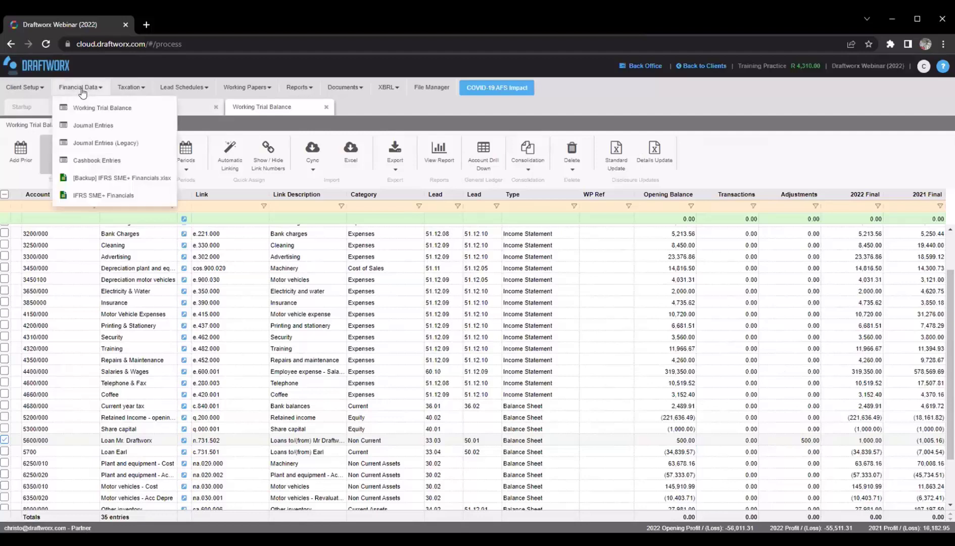
{"action": "left_click", "coordinate": [97, 197]}
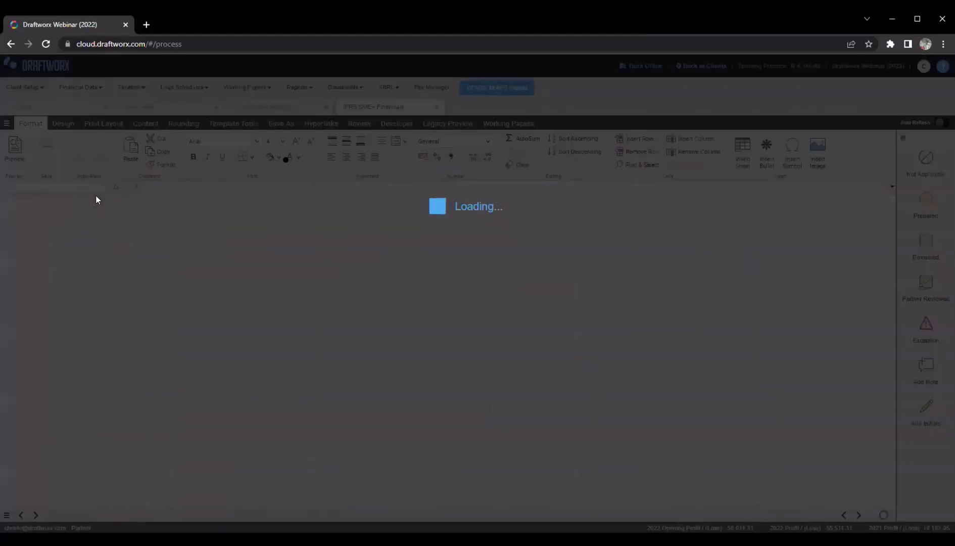
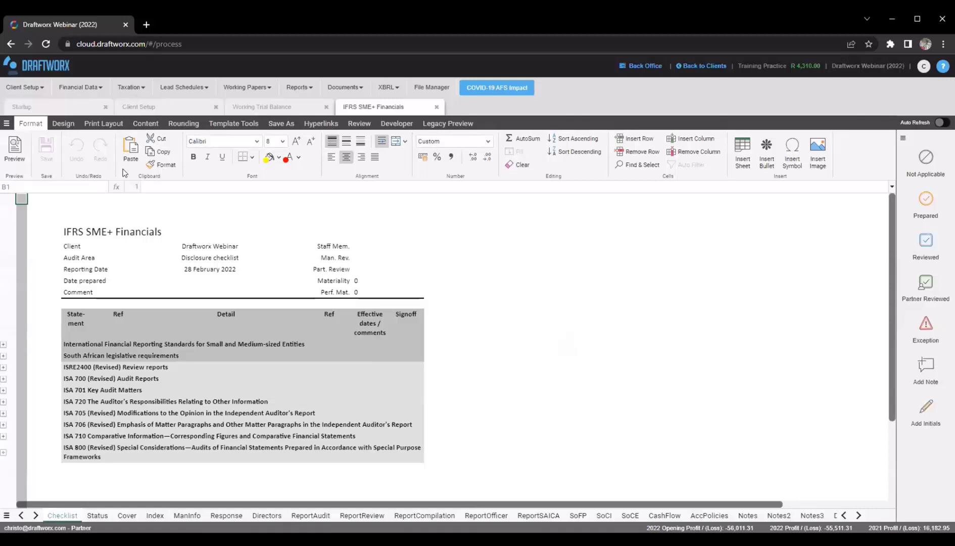
Inspect the title, reporting date and client cells in the header of the Checklist sheet
{"action": "left_click", "coordinate": [83, 225]}
{"action": "scroll", "coordinate": [154, 303], "scroll_direction": "down", "scroll_amount": 3}
{"action": "scroll", "coordinate": [154, 319], "scroll_direction": "up", "scroll_amount": 3}
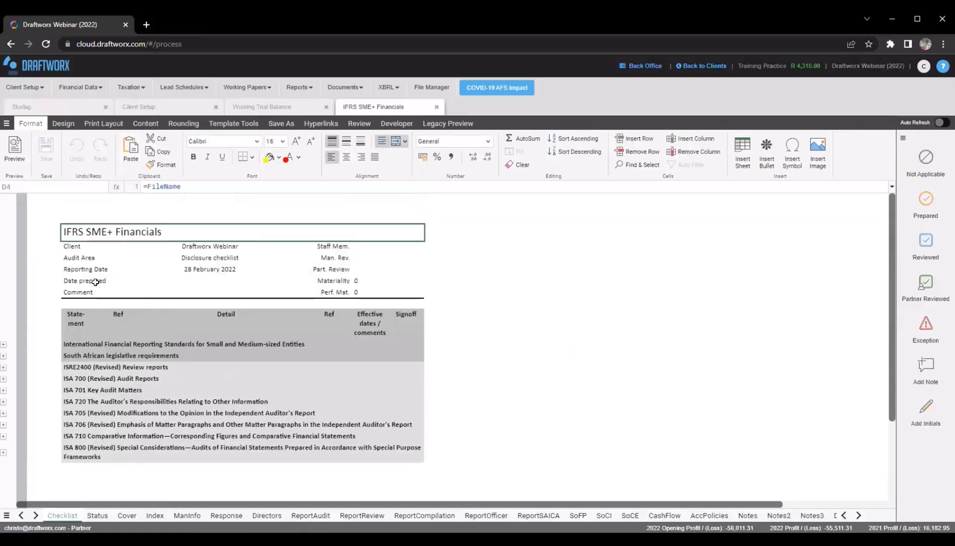
{"action": "left_click", "coordinate": [113, 272]}
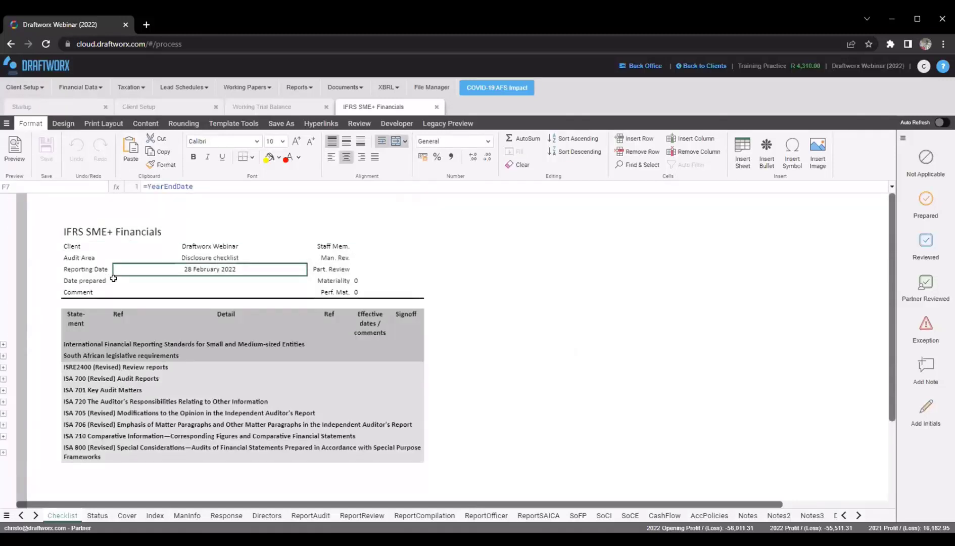
{"action": "left_click", "coordinate": [166, 250]}
{"action": "left_click", "coordinate": [161, 248]}
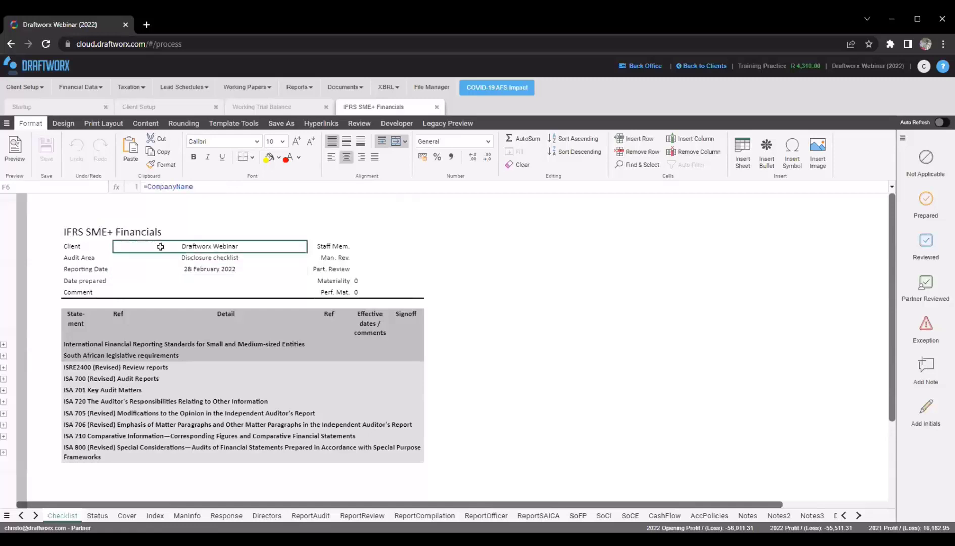
{"action": "left_click", "coordinate": [96, 209]}
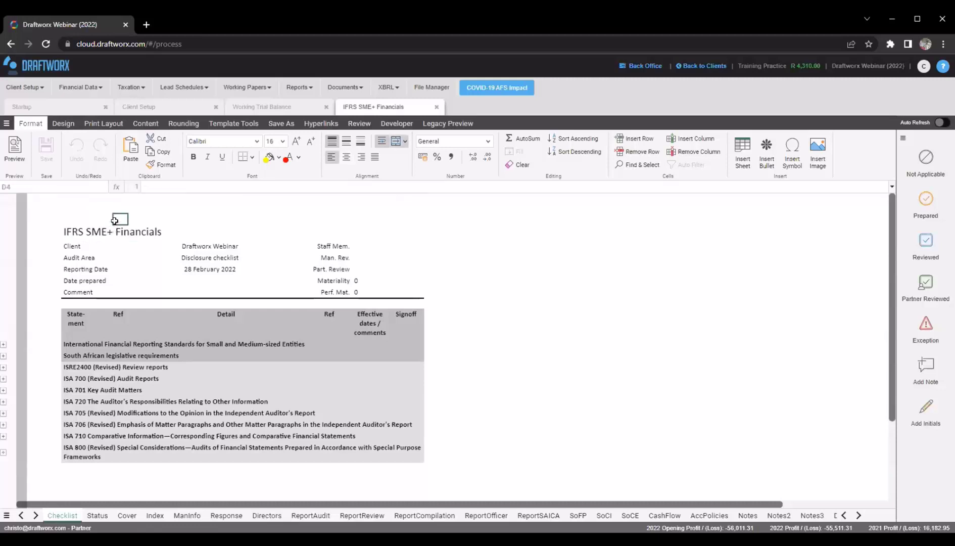
Examine the title formula and the Reporting Date label at the top of the disclosure checklist
{"action": "left_click", "coordinate": [139, 219]}
{"action": "left_click", "coordinate": [164, 230]}
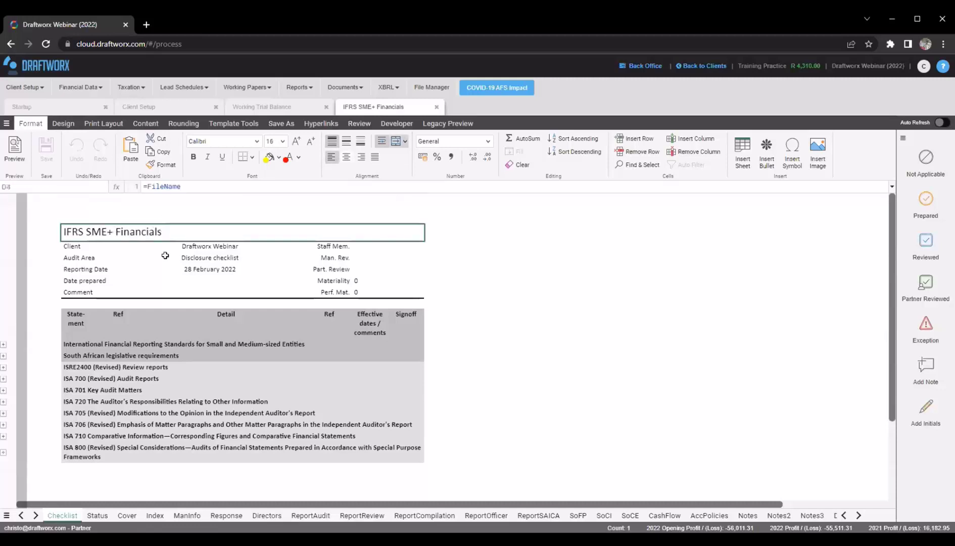
{"action": "left_click", "coordinate": [87, 269]}
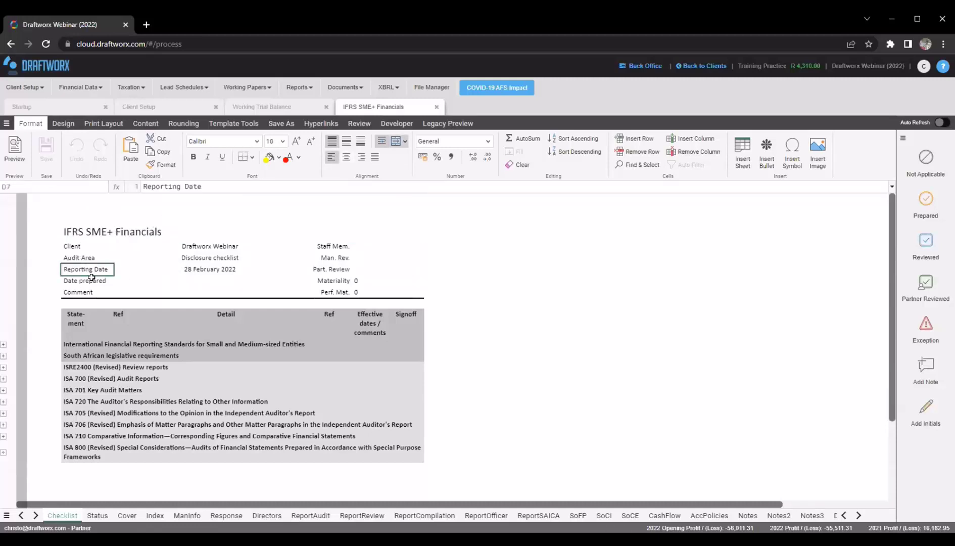
{"action": "left_click", "coordinate": [81, 231]}
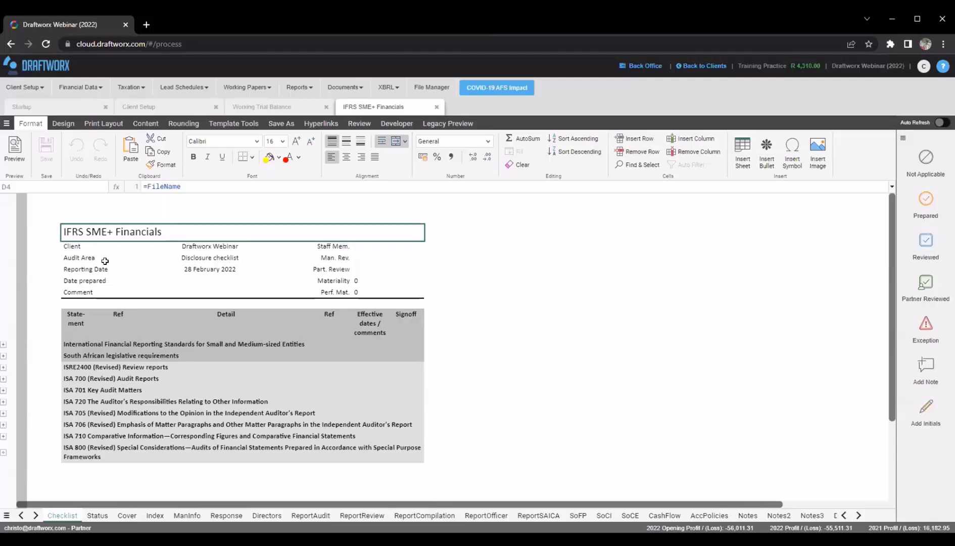
{"action": "left_click", "coordinate": [67, 268]}
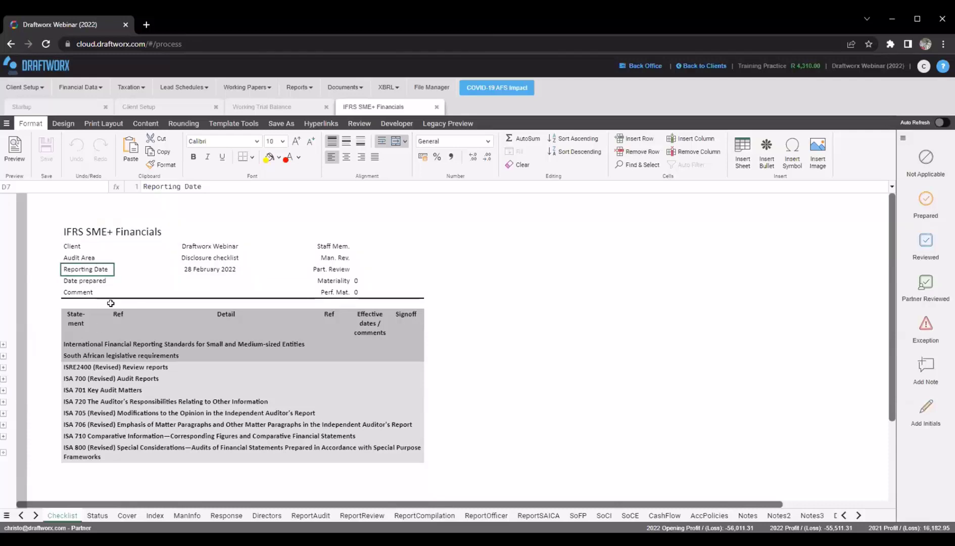
{"action": "left_click", "coordinate": [116, 218]}
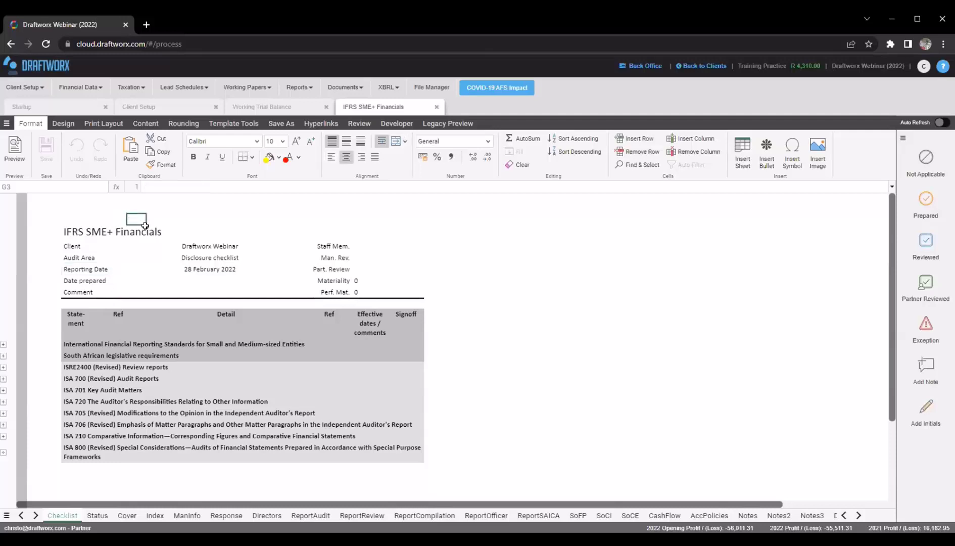
{"action": "left_click", "coordinate": [77, 216]}
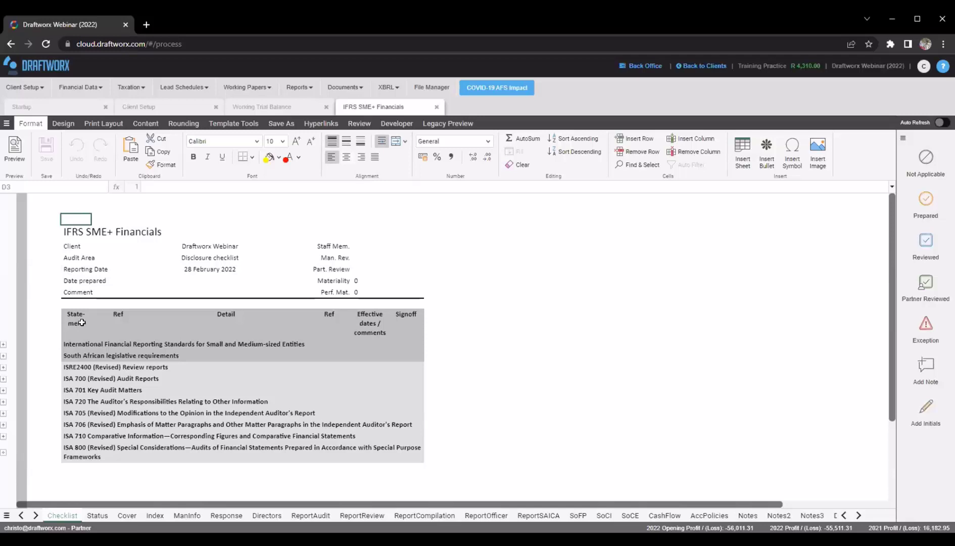
{"action": "left_click", "coordinate": [78, 264]}
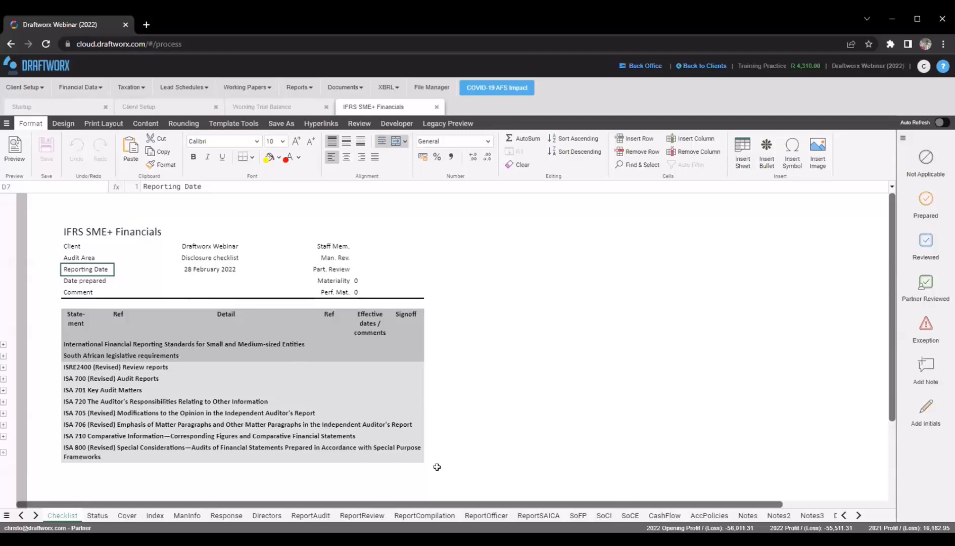
Review the property, plant and equipment, inventories, and trade and other receivables notes on the Notes sheet
{"action": "left_click", "coordinate": [748, 515]}
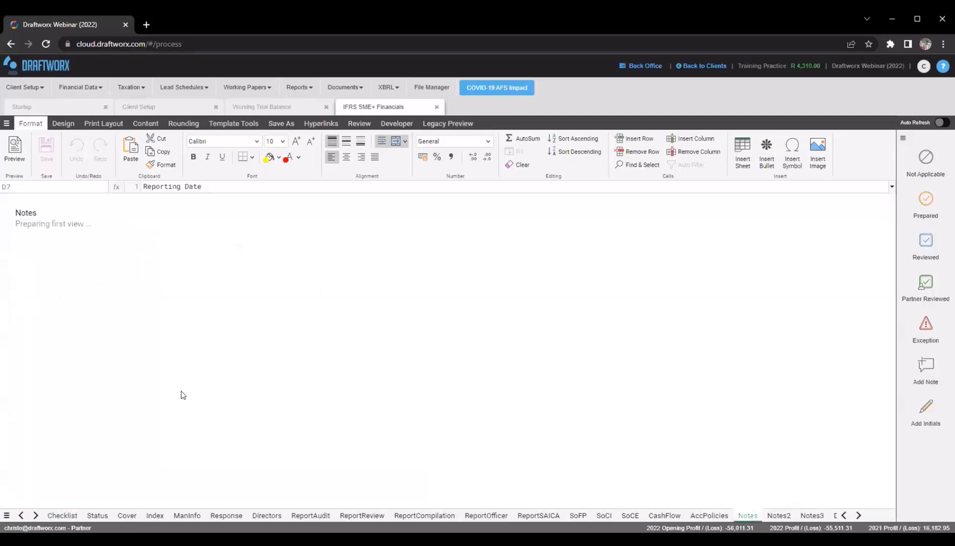
{"action": "scroll", "coordinate": [80, 298], "scroll_direction": "down", "scroll_amount": 5}
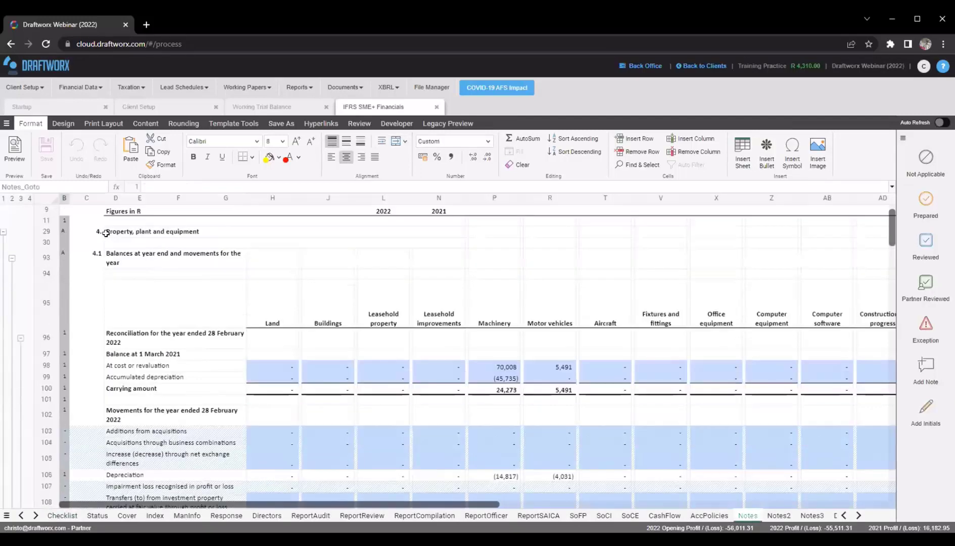
{"action": "scroll", "coordinate": [108, 278], "scroll_direction": "down", "scroll_amount": 6}
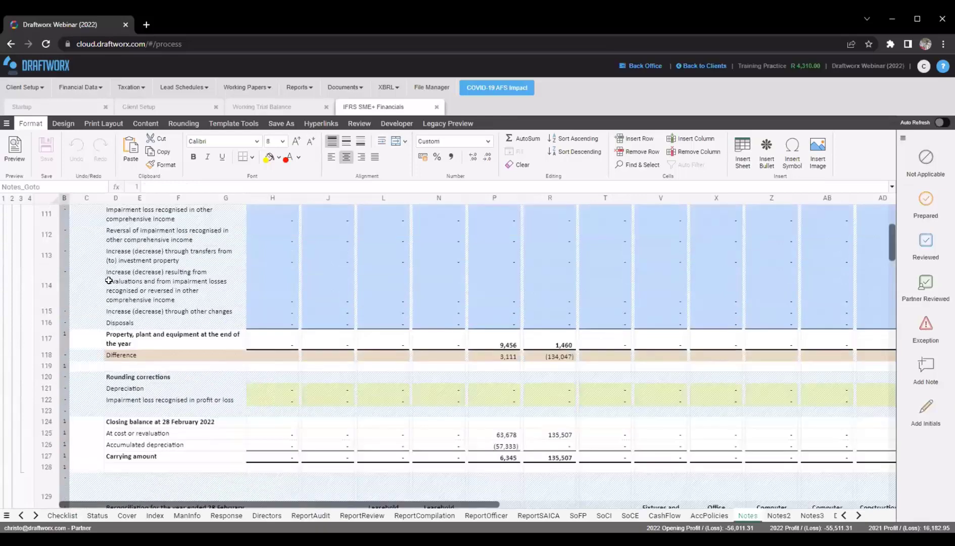
{"action": "scroll", "coordinate": [106, 308], "scroll_direction": "down", "scroll_amount": 8}
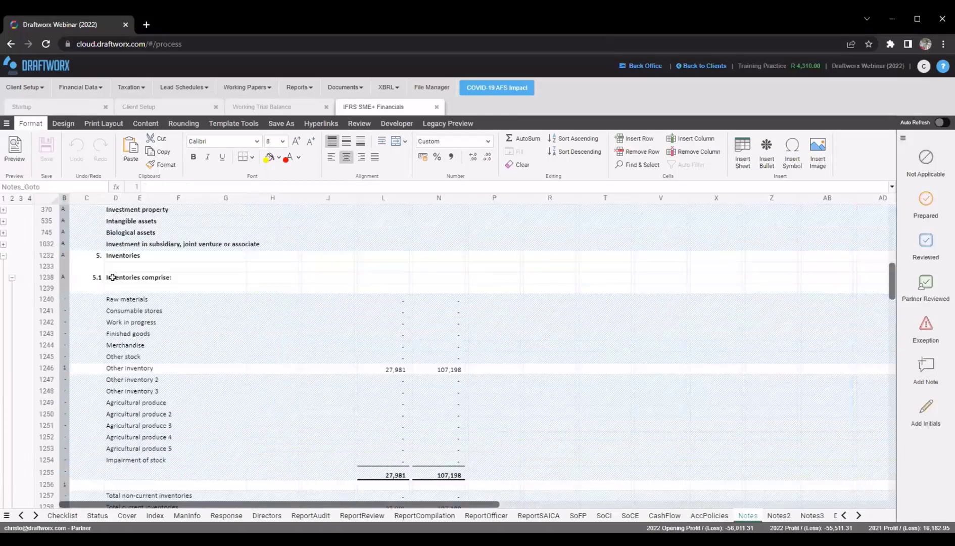
{"action": "scroll", "coordinate": [126, 242], "scroll_direction": "down", "scroll_amount": 4}
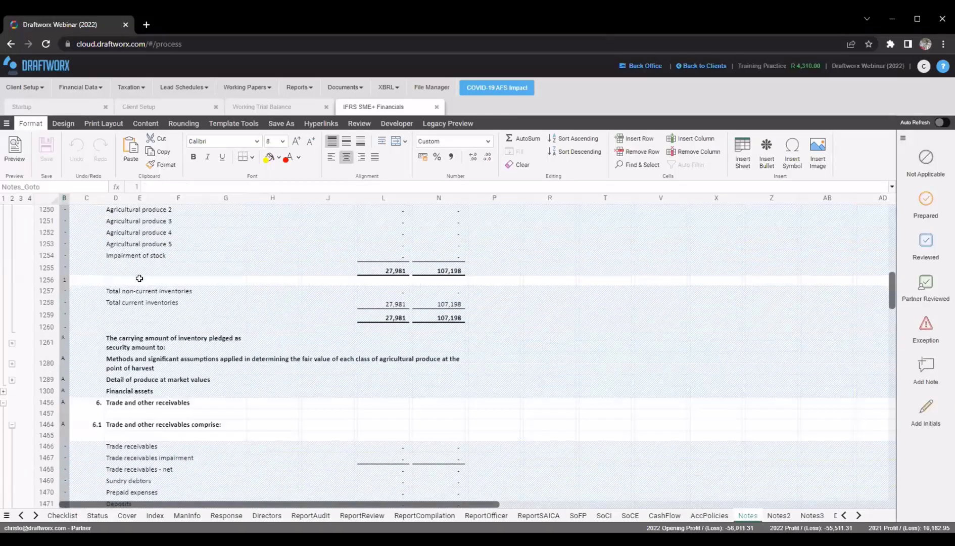
{"action": "scroll", "coordinate": [363, 394], "scroll_direction": "down", "scroll_amount": 5}
{"action": "scroll", "coordinate": [397, 383], "scroll_direction": "up", "scroll_amount": 1}
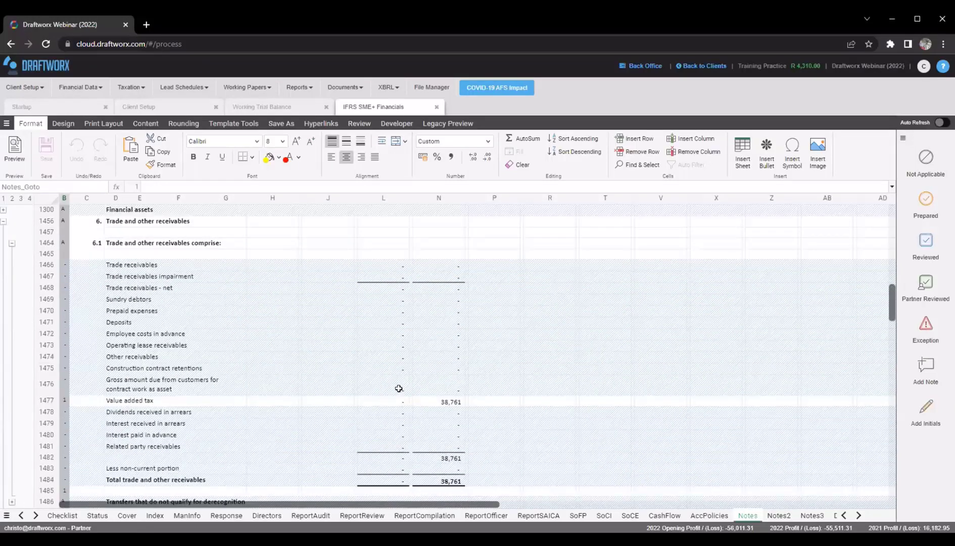
{"action": "scroll", "coordinate": [338, 383], "scroll_direction": "up", "scroll_amount": 1}
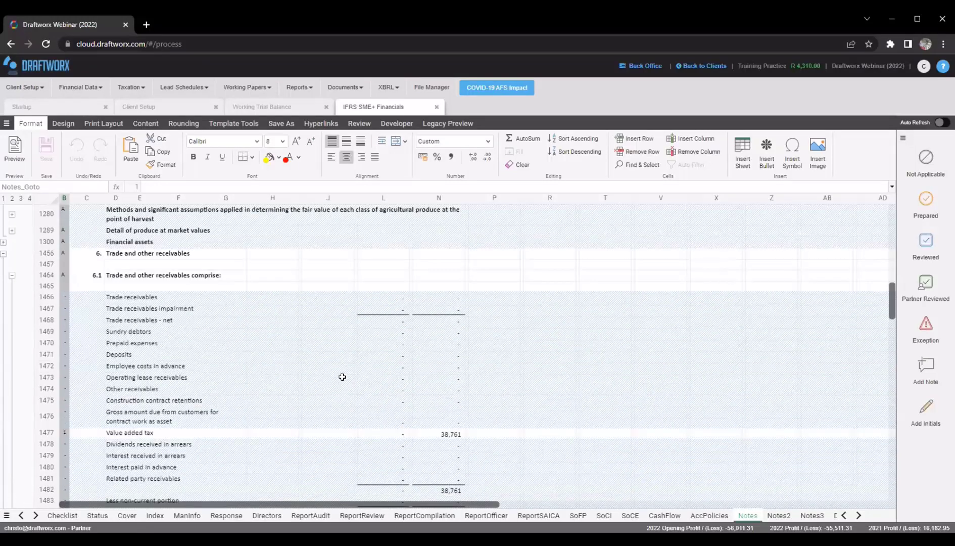
Inspect the formula behind the 2022 property, plant and equipment figure on the SoFP sheet
{"action": "left_click", "coordinate": [584, 516]}
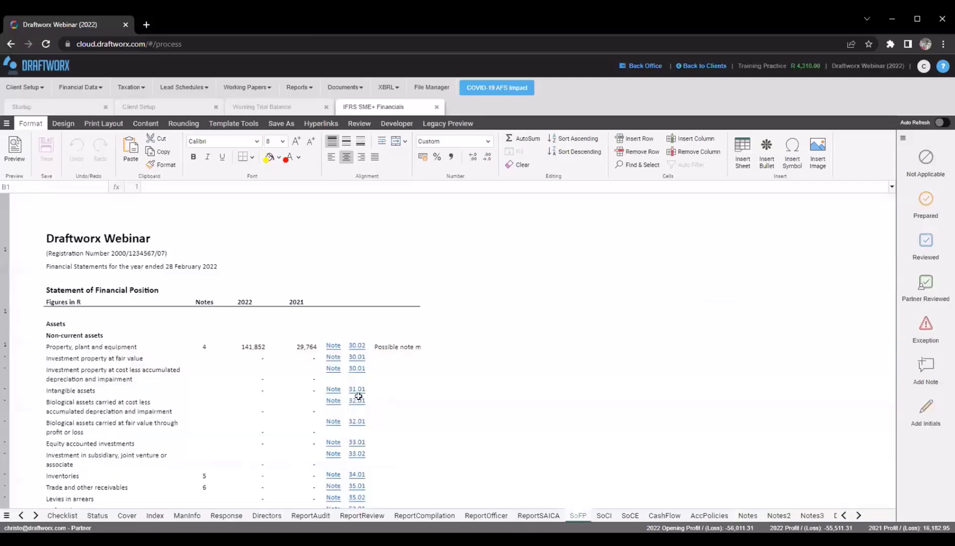
{"action": "left_click_drag", "start_coordinate": [103, 346], "coordinate": [277, 341]}
{"action": "left_click", "coordinate": [230, 350]}
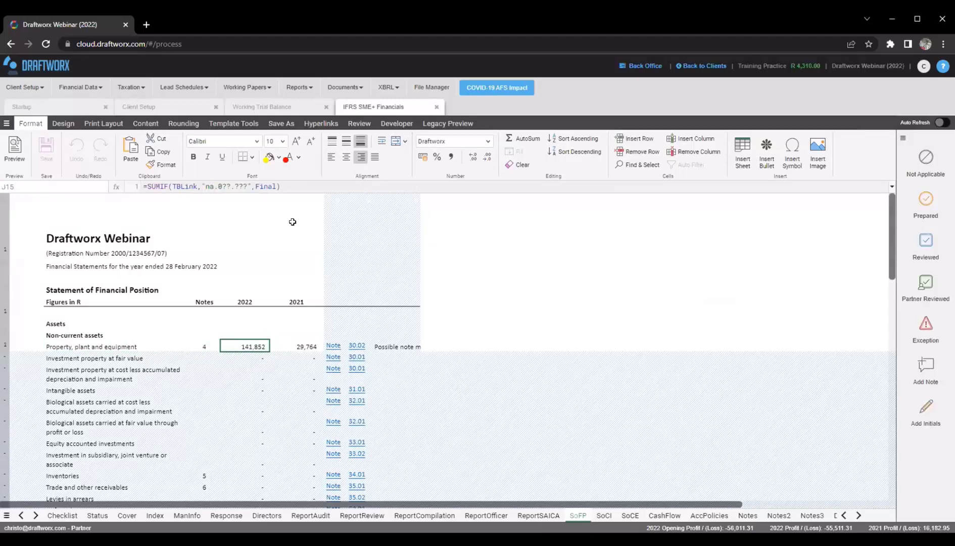
Examine the property, plant and equipment policy heading and its cost and replacement paragraphs on the AccPolicies sheet
{"action": "left_click", "coordinate": [708, 515]}
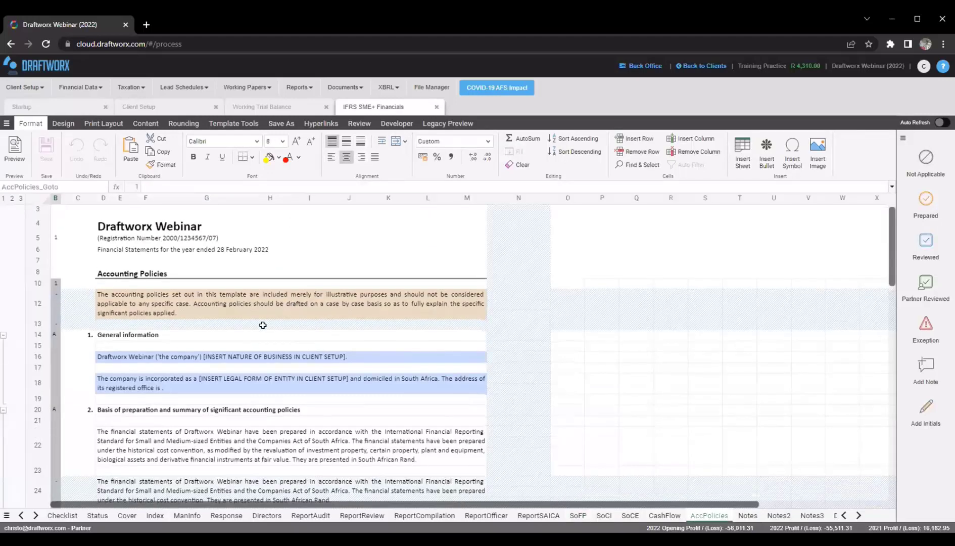
{"action": "scroll", "coordinate": [153, 341], "scroll_direction": "down", "scroll_amount": 5}
{"action": "left_click", "coordinate": [139, 244]}
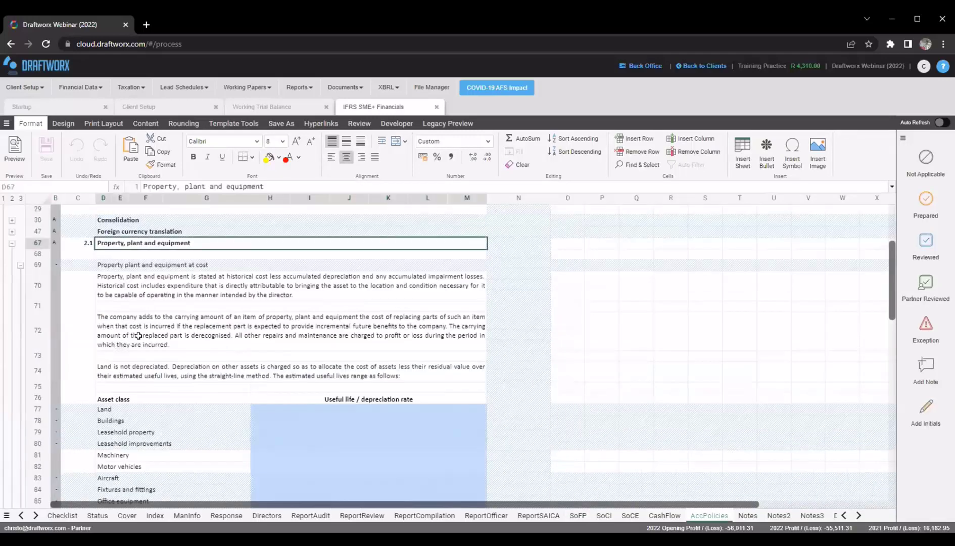
{"action": "left_click", "coordinate": [137, 343]}
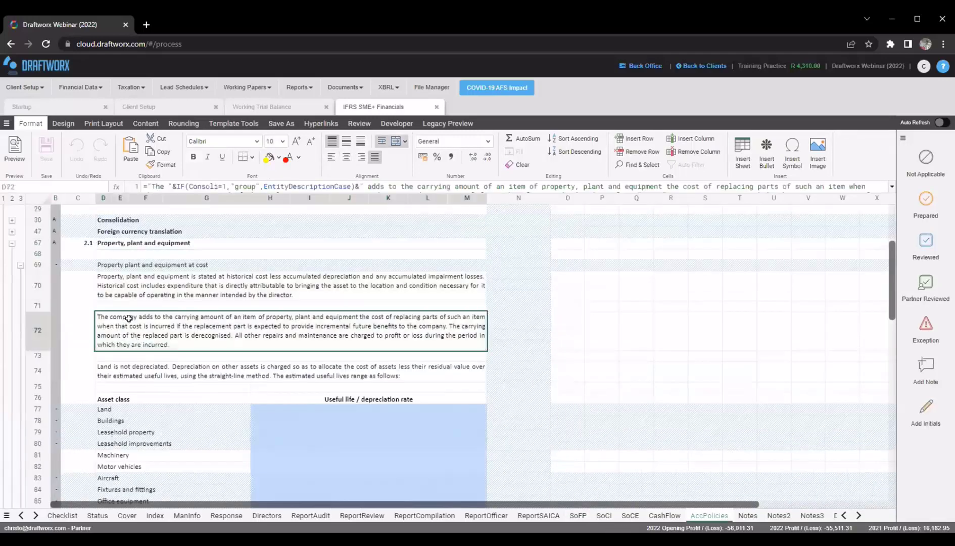
{"action": "left_click", "coordinate": [84, 304]}
{"action": "left_click", "coordinate": [82, 291]}
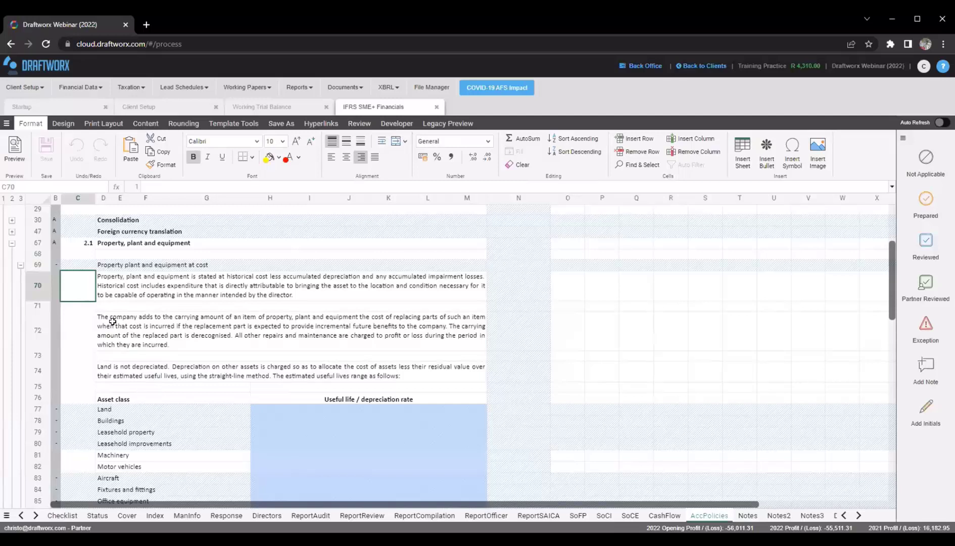
{"action": "left_click", "coordinate": [98, 295]}
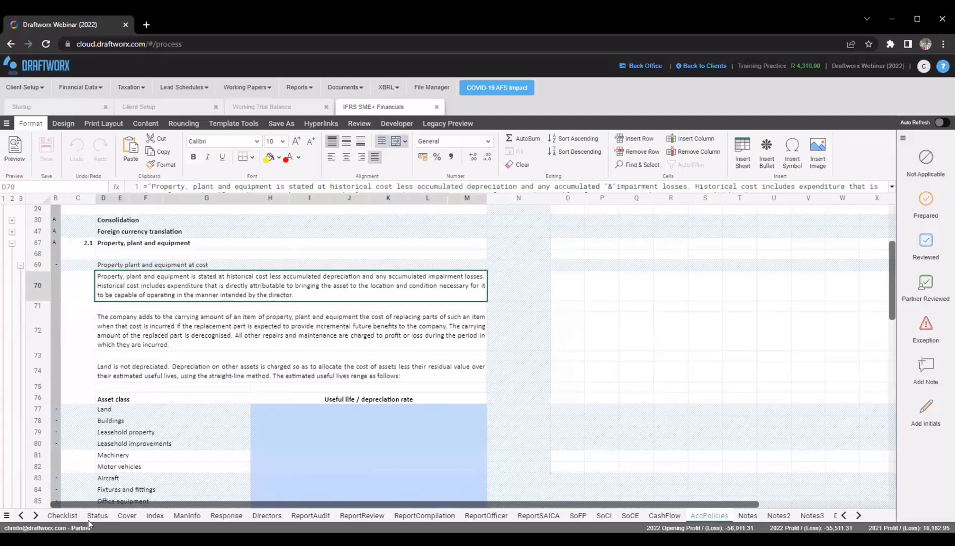
View the CashFlow sheet and inspect the investment property and intangible assets line descriptions on the SoFP sheet
{"action": "left_click", "coordinate": [669, 515]}
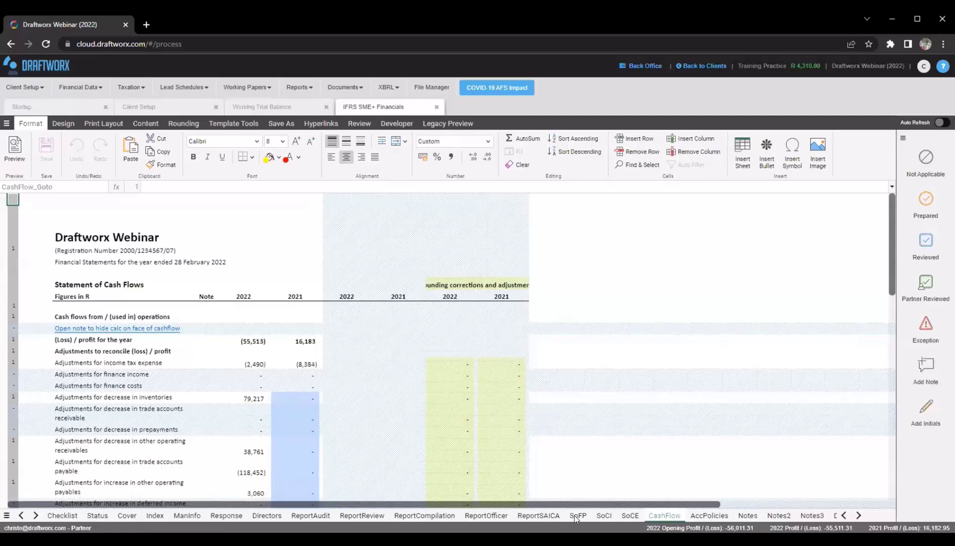
{"action": "left_click", "coordinate": [577, 515]}
{"action": "left_click", "coordinate": [204, 373]}
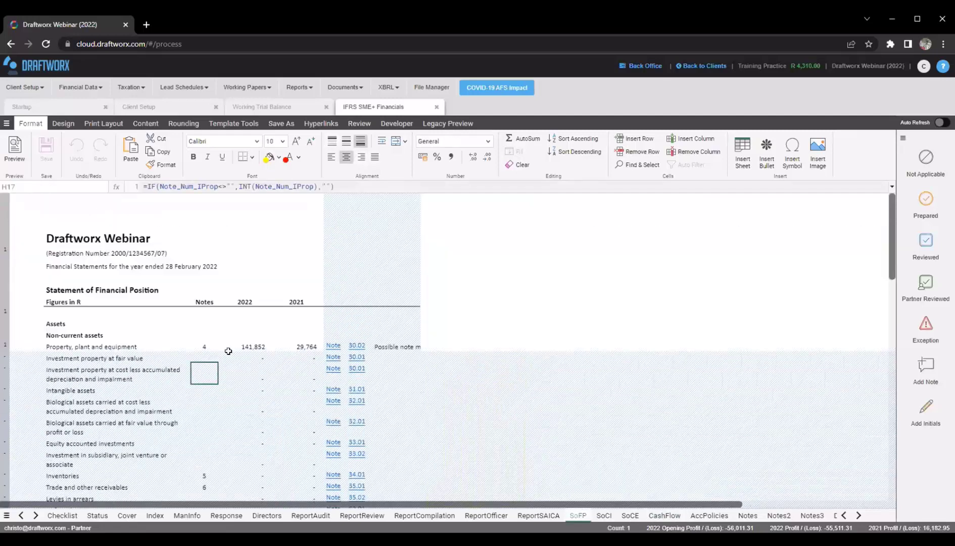
{"action": "left_click", "coordinate": [120, 384]}
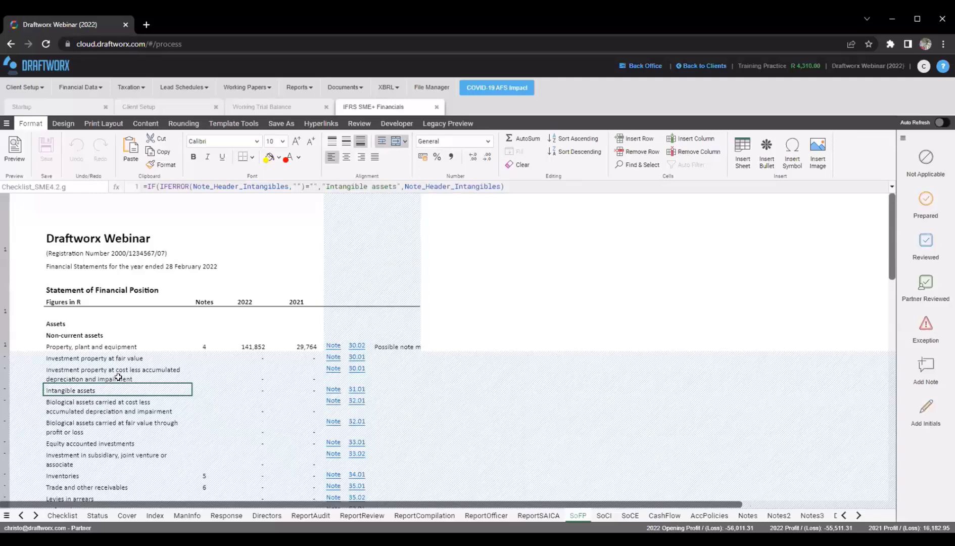
{"action": "left_click", "coordinate": [118, 373]}
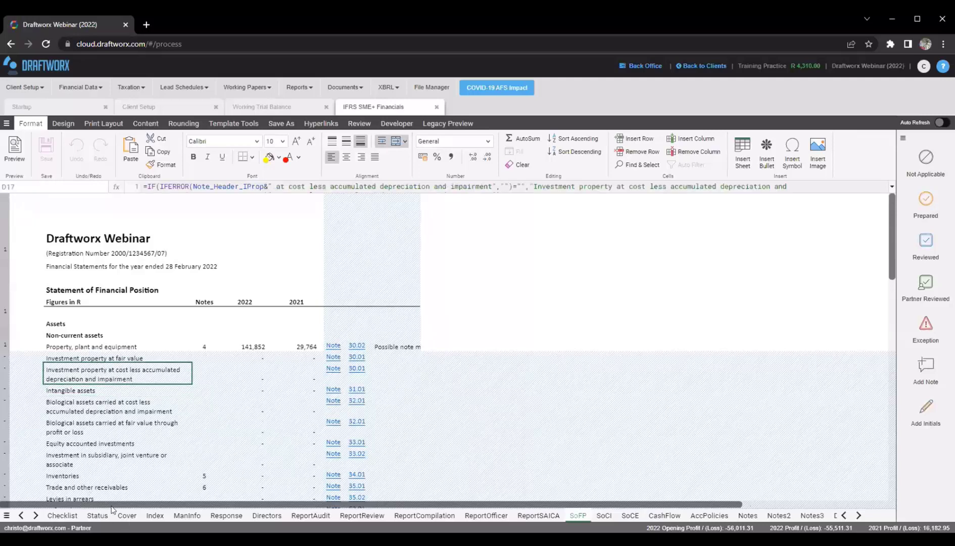
View the Status sheet and select the International Financial Reporting Standards for Small and Medium-sized Entities heading on the Checklist sheet
{"action": "left_click", "coordinate": [62, 515]}
{"action": "left_click", "coordinate": [97, 515]}
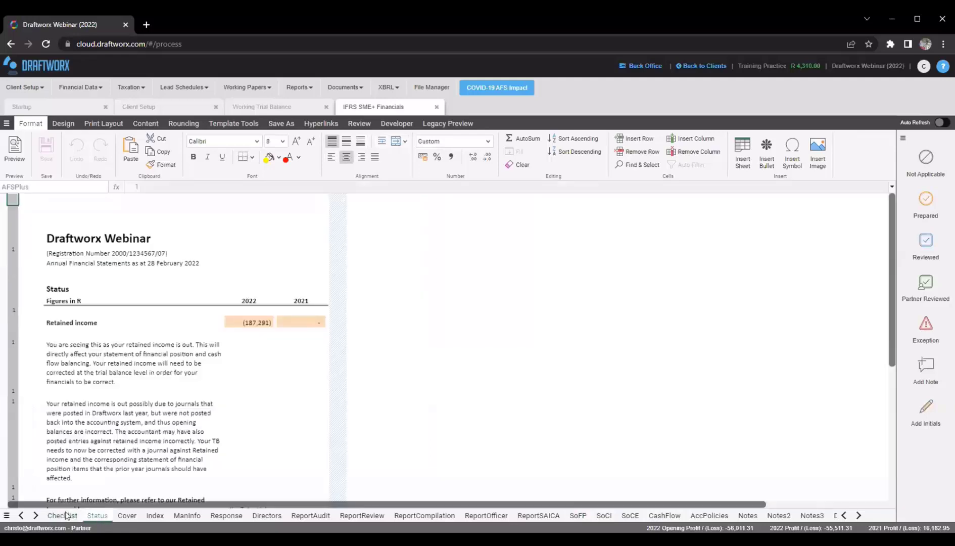
{"action": "left_click", "coordinate": [63, 516]}
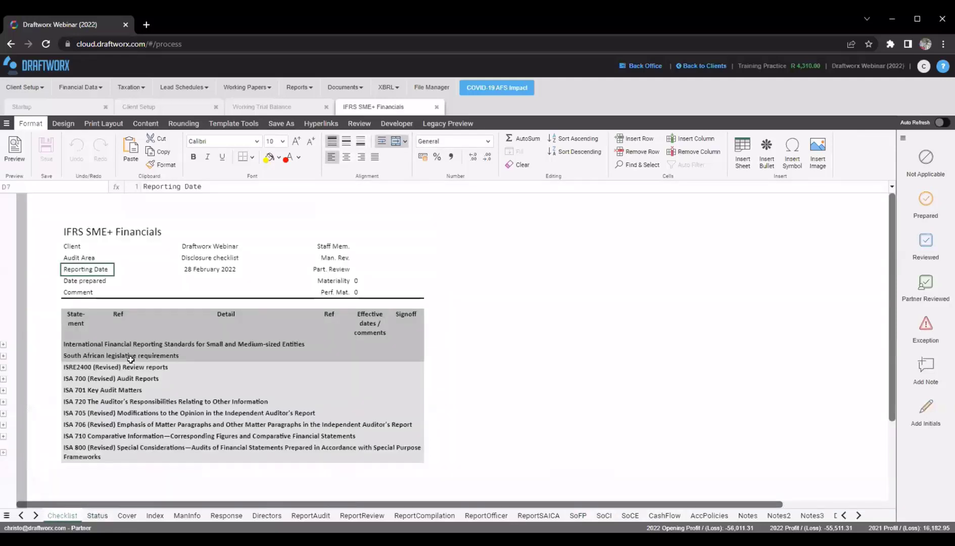
{"action": "left_click", "coordinate": [110, 345]}
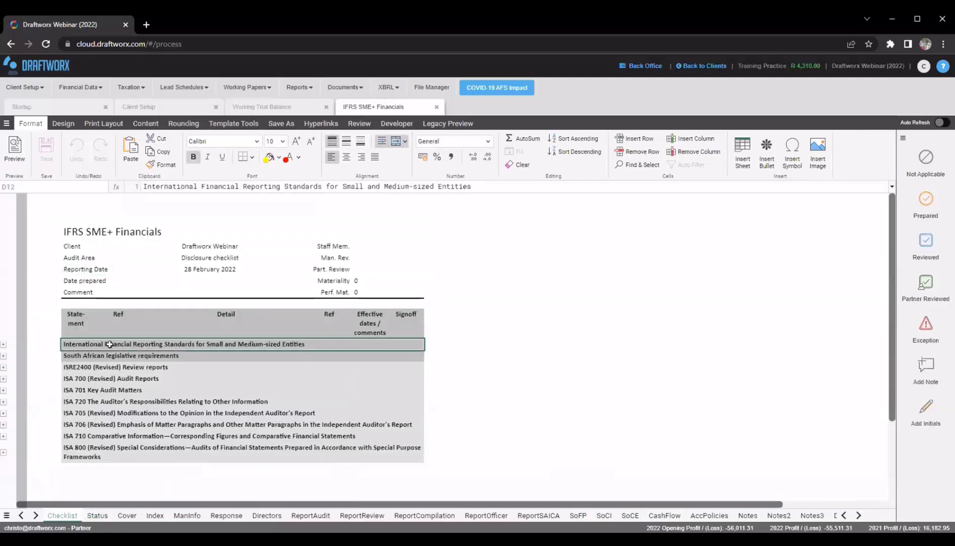
{"action": "scroll", "coordinate": [77, 355], "scroll_direction": "down", "scroll_amount": 1}
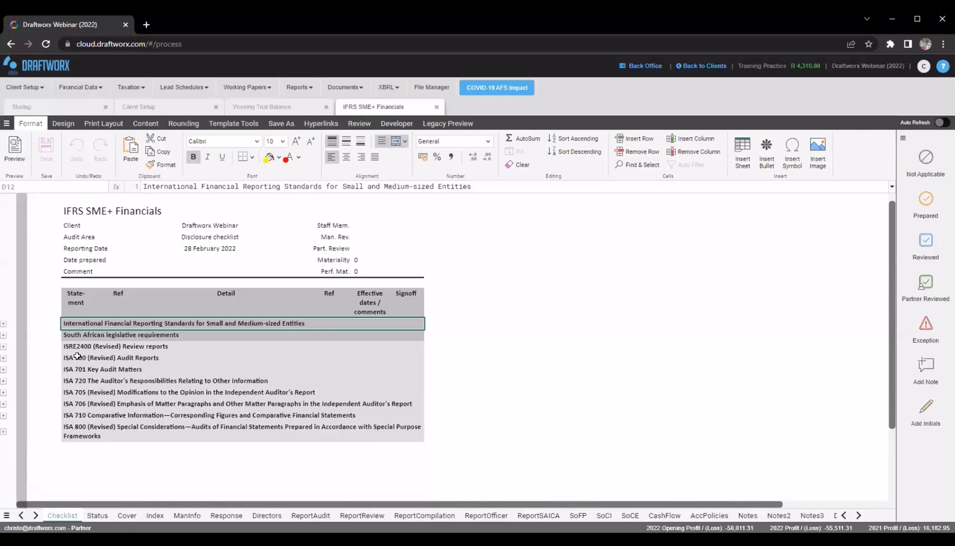
{"action": "left_click", "coordinate": [48, 323]}
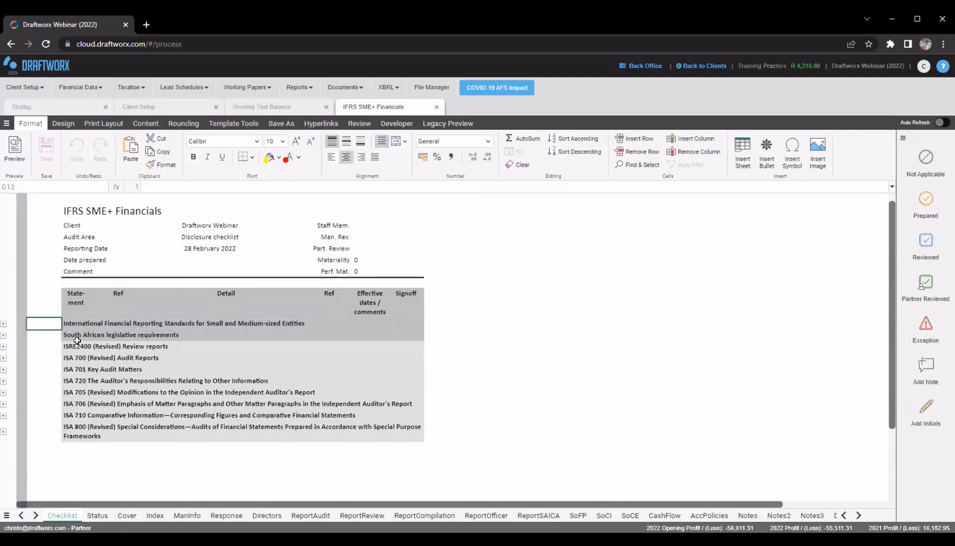
{"action": "scroll", "coordinate": [76, 341], "scroll_direction": "down", "scroll_amount": 1}
{"action": "left_click", "coordinate": [75, 297]}
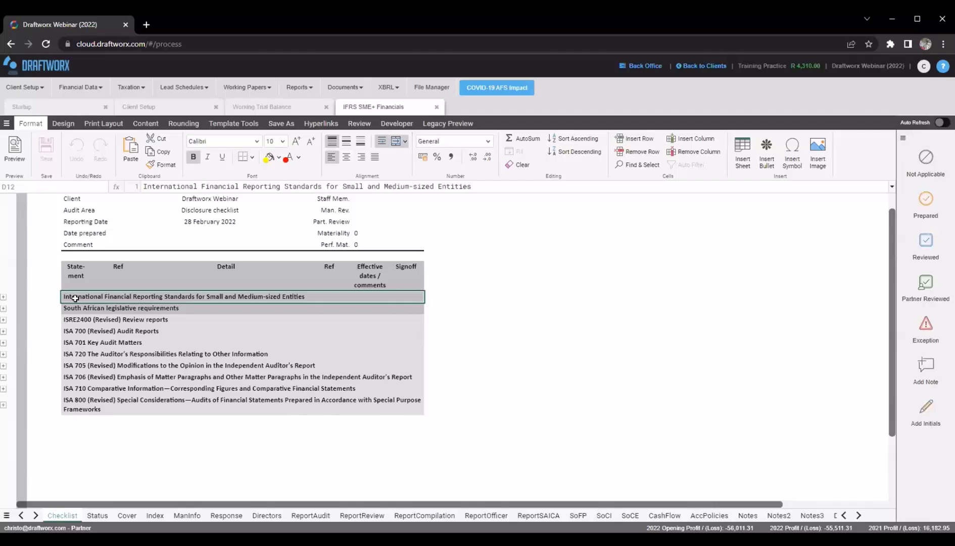
{"action": "left_click", "coordinate": [36, 297]}
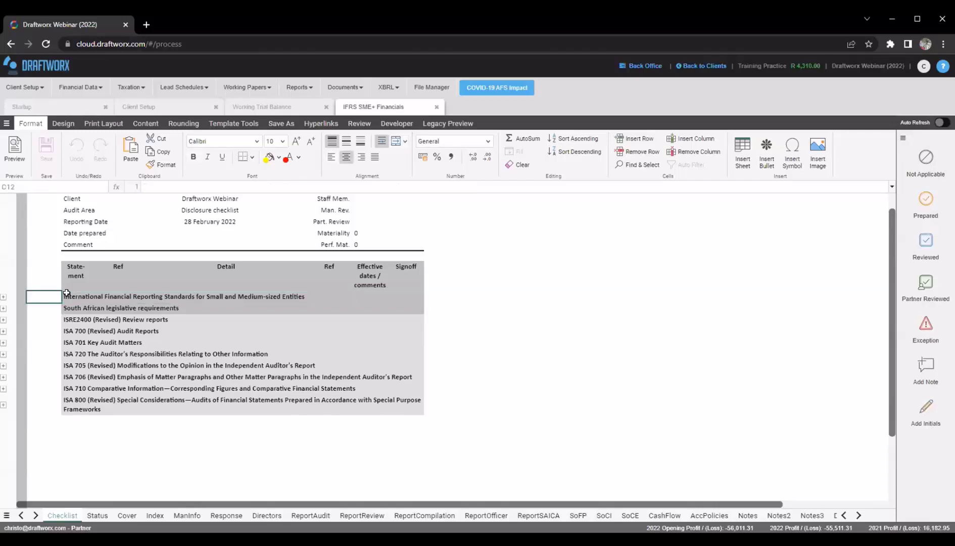
{"action": "left_click", "coordinate": [209, 291]}
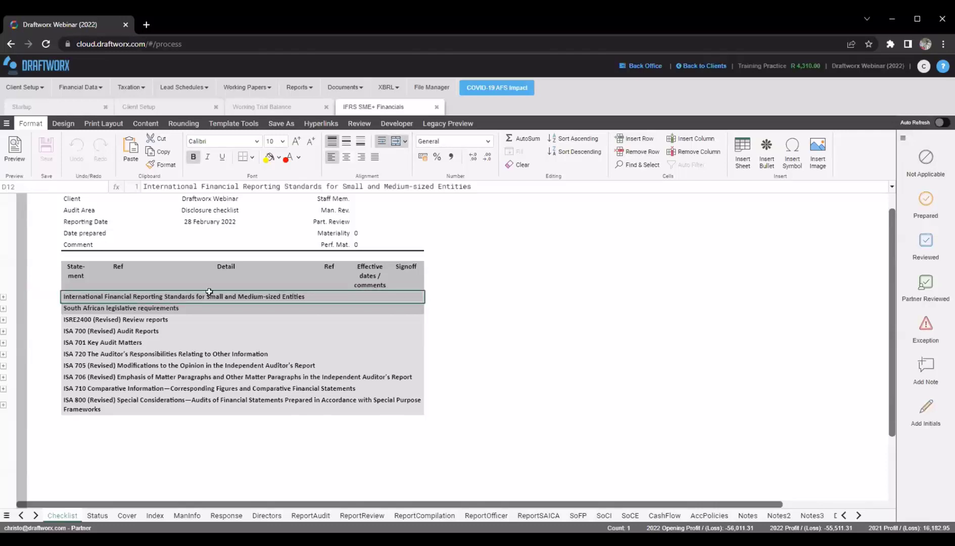
{"action": "left_click", "coordinate": [38, 296]}
{"action": "left_click", "coordinate": [77, 296]}
{"action": "left_click", "coordinate": [44, 296]}
{"action": "left_click", "coordinate": [69, 296]}
{"action": "left_click", "coordinate": [51, 297]}
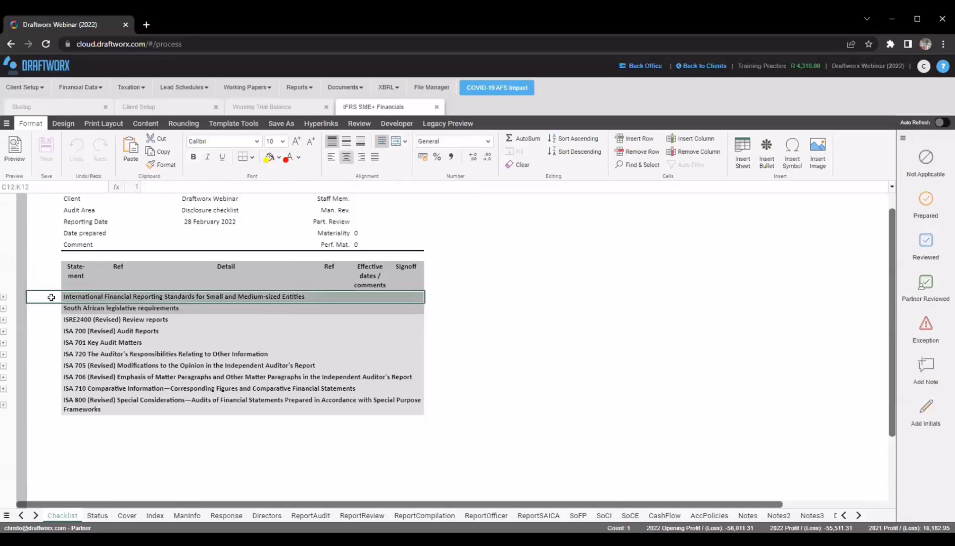
{"action": "left_click", "coordinate": [20, 295]}
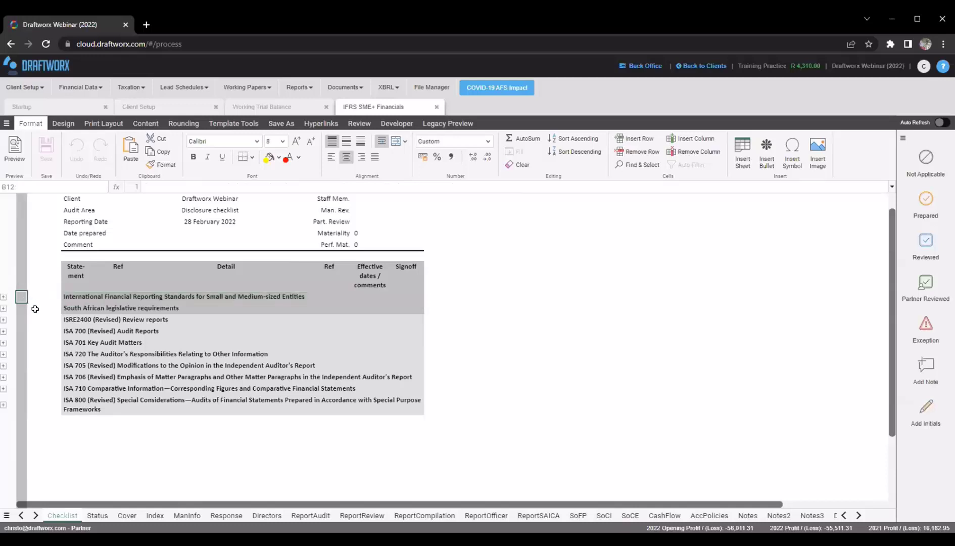
Expand the International Financial Reporting Standards for Small and Medium-sized Entities heading on the Checklist sheet and look over its section headings
{"action": "left_click", "coordinate": [4, 298]}
{"action": "left_click", "coordinate": [50, 307]}
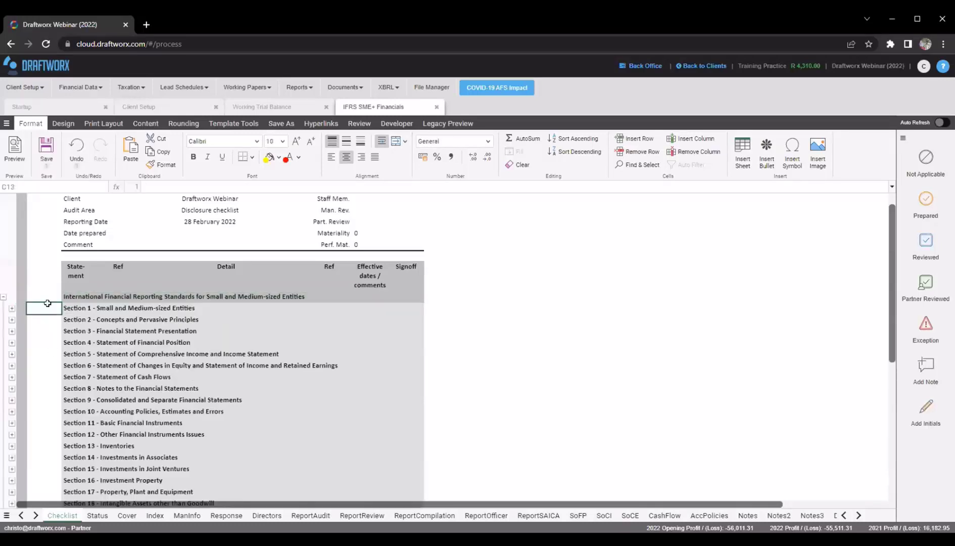
{"action": "scroll", "coordinate": [52, 293], "scroll_direction": "down", "scroll_amount": 1}
{"action": "scroll", "coordinate": [48, 280], "scroll_direction": "down", "scroll_amount": 1}
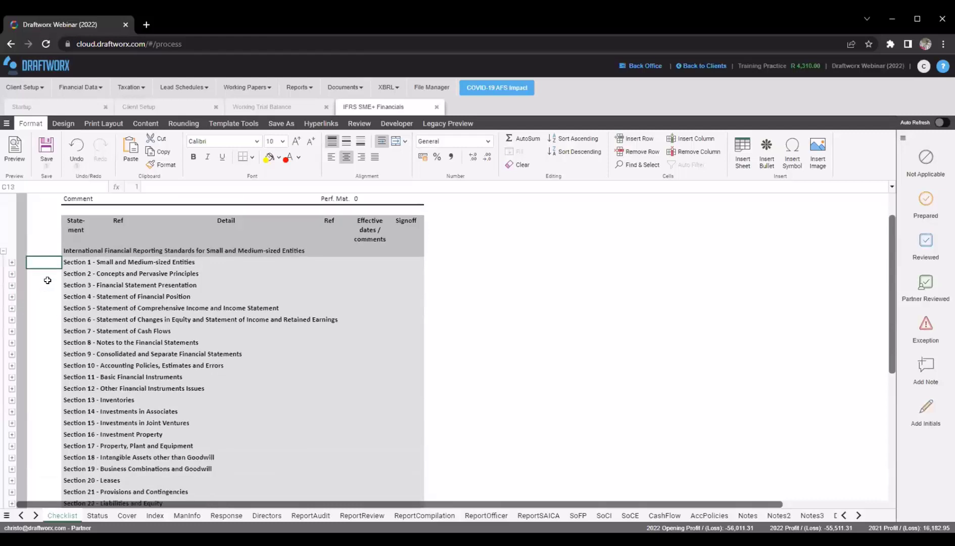
{"action": "left_click_drag", "start_coordinate": [74, 262], "coordinate": [76, 274]}
{"action": "left_click_drag", "start_coordinate": [82, 372], "coordinate": [82, 412]}
{"action": "left_click", "coordinate": [77, 253]}
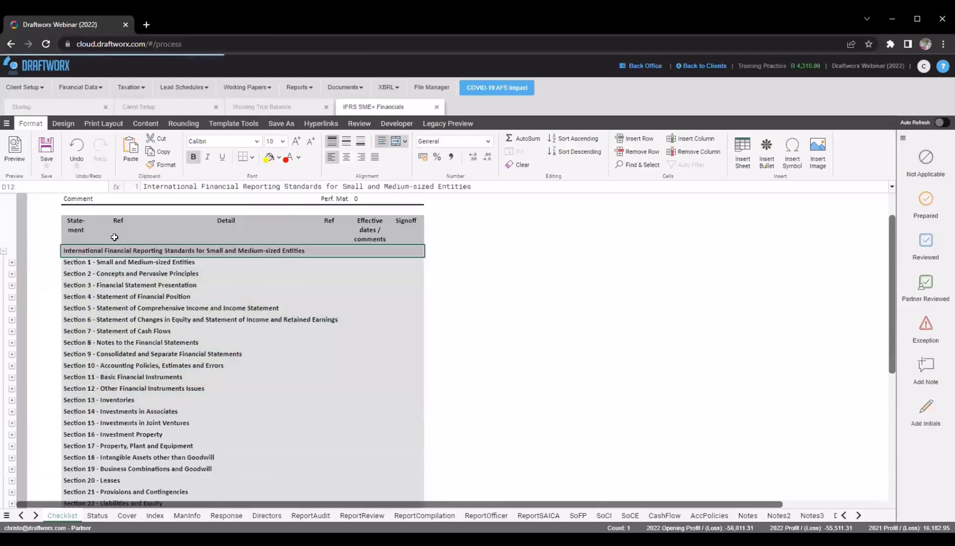
Look through the checklist's section headings from Section 1 - Small and Medium-sized Entities to Section 34 - Specialised Activities
{"action": "scroll", "coordinate": [106, 255], "scroll_direction": "down", "scroll_amount": 1}
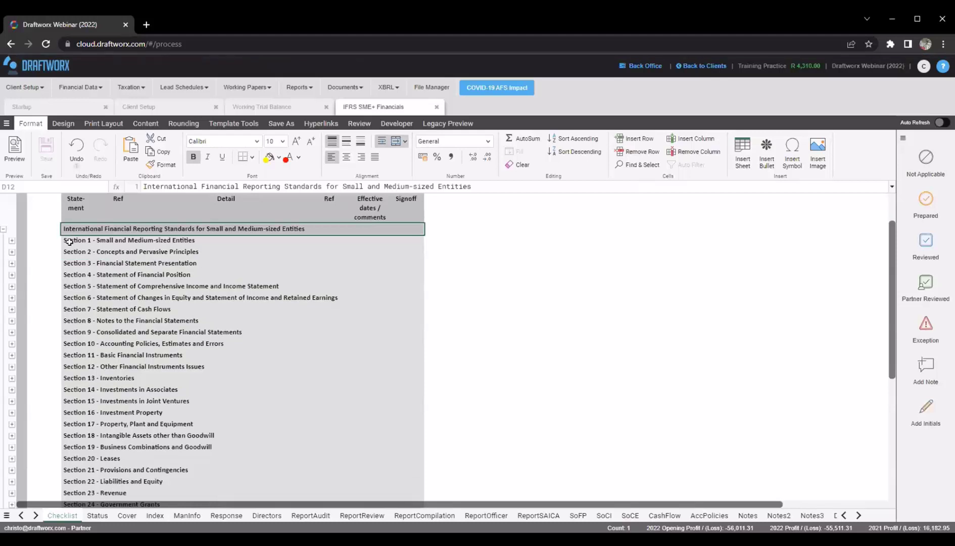
{"action": "left_click_drag", "start_coordinate": [50, 238], "coordinate": [57, 412]}
{"action": "scroll", "coordinate": [58, 412], "scroll_direction": "down", "scroll_amount": 5}
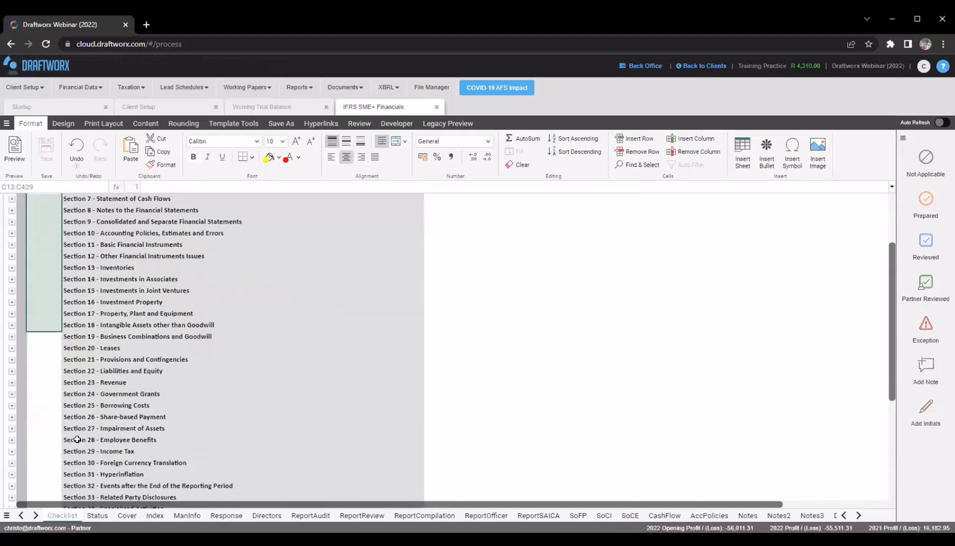
{"action": "left_click", "coordinate": [79, 445]}
{"action": "scroll", "coordinate": [77, 390], "scroll_direction": "up", "scroll_amount": 6}
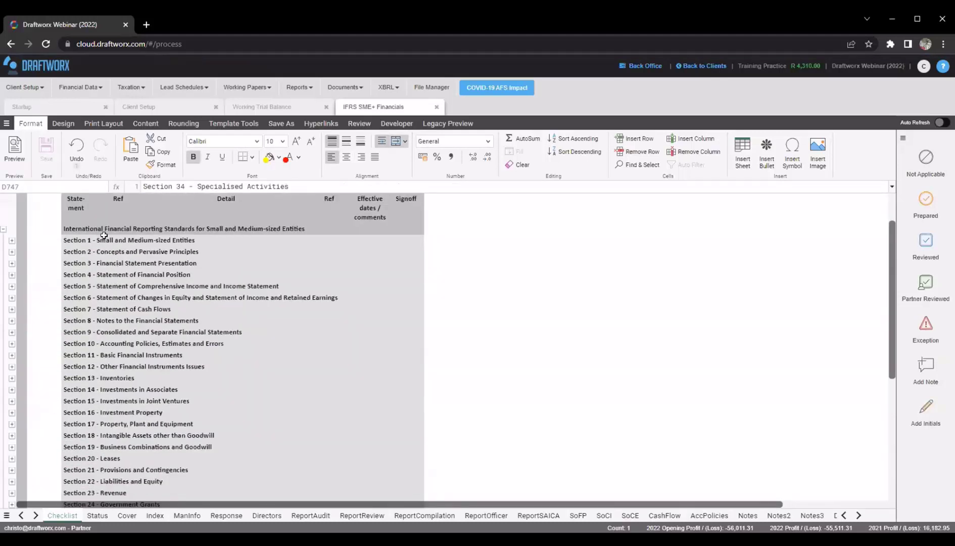
Expand Section 13 - Inventories on the Checklist sheet
{"action": "left_click", "coordinate": [83, 378]}
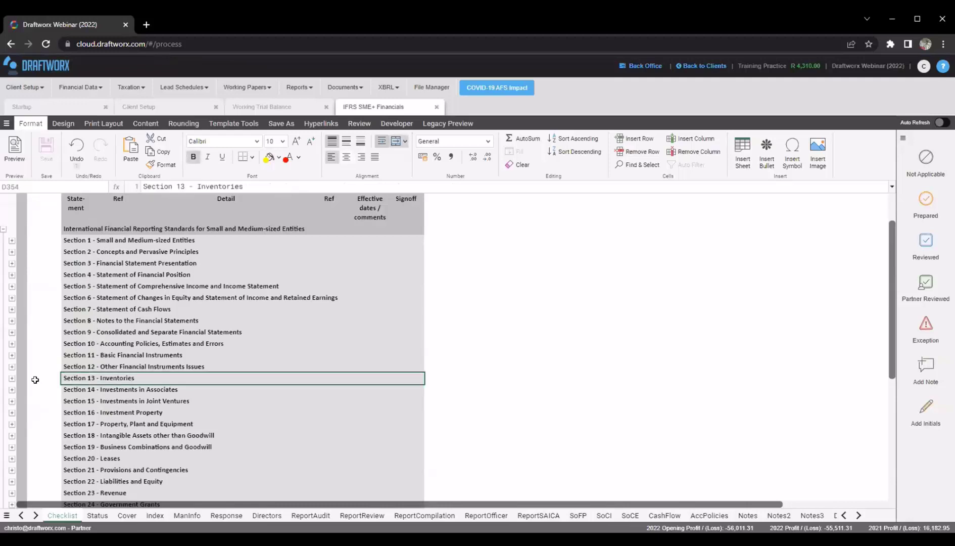
{"action": "left_click", "coordinate": [43, 378]}
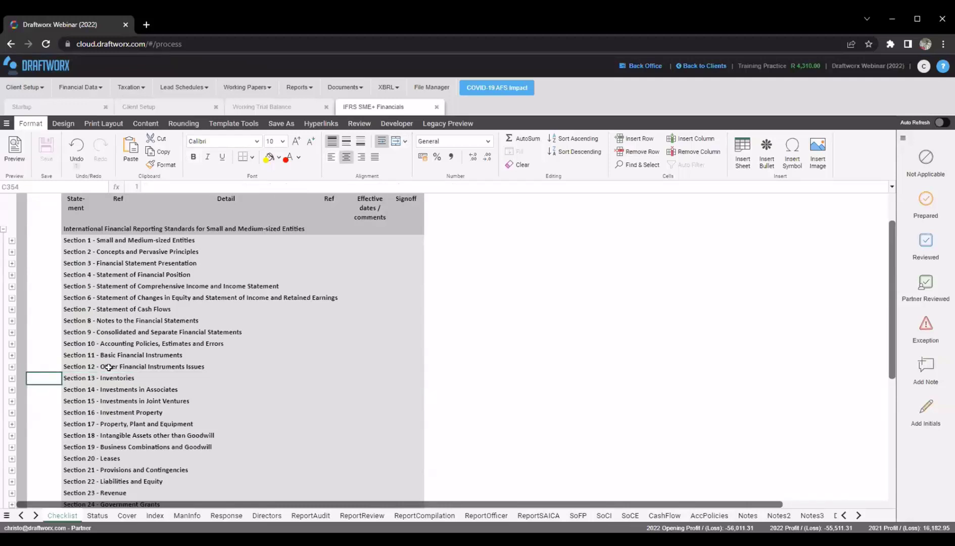
{"action": "left_click", "coordinate": [12, 378]}
{"action": "left_click", "coordinate": [96, 370]}
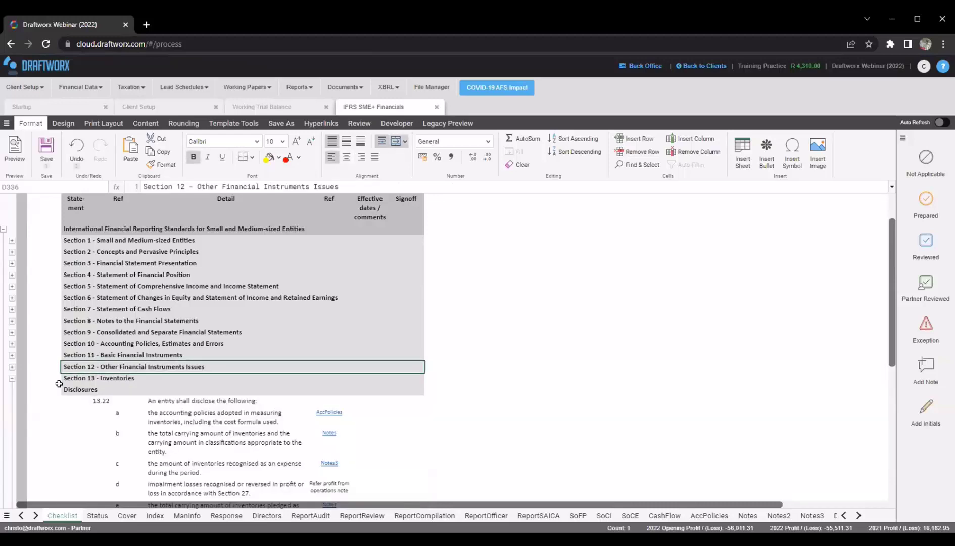
Examine the 13.22 inventory disclosure requirements, items a to e, under Section 13 - Inventories
{"action": "scroll", "coordinate": [66, 373], "scroll_direction": "down", "scroll_amount": 3}
{"action": "left_click", "coordinate": [87, 257]}
{"action": "left_click_drag", "start_coordinate": [93, 286], "coordinate": [100, 378]}
{"action": "left_click_drag", "start_coordinate": [144, 307], "coordinate": [169, 379]}
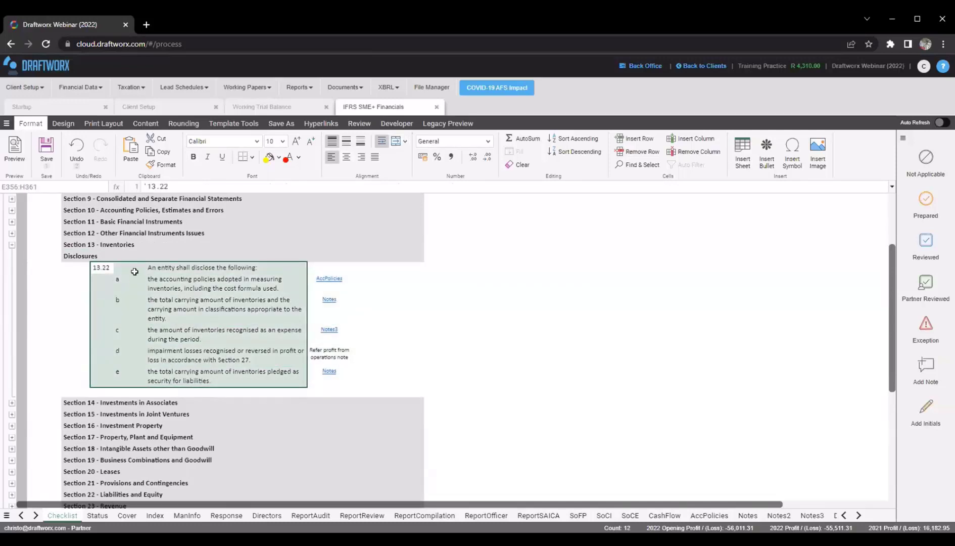
{"action": "left_click", "coordinate": [170, 266]}
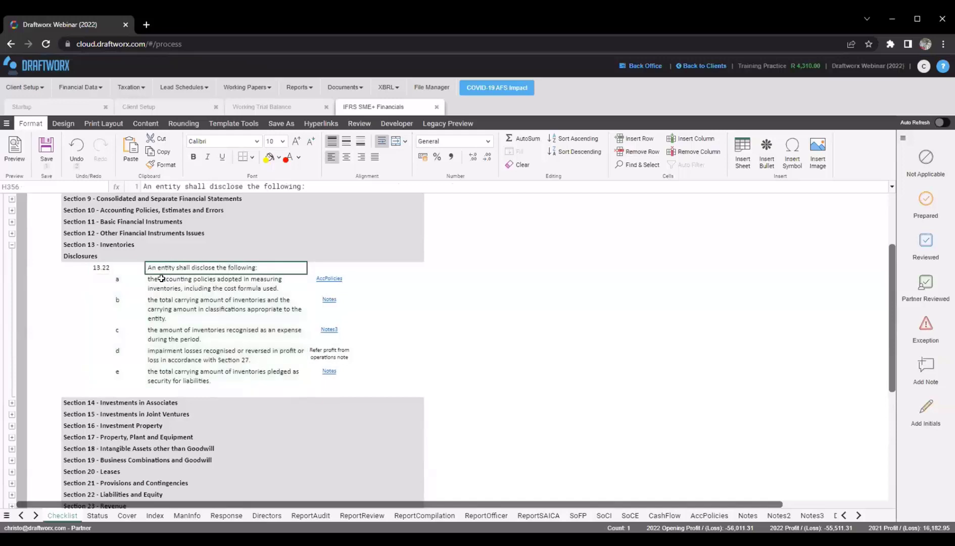
{"action": "left_click_drag", "start_coordinate": [117, 291], "coordinate": [155, 372]}
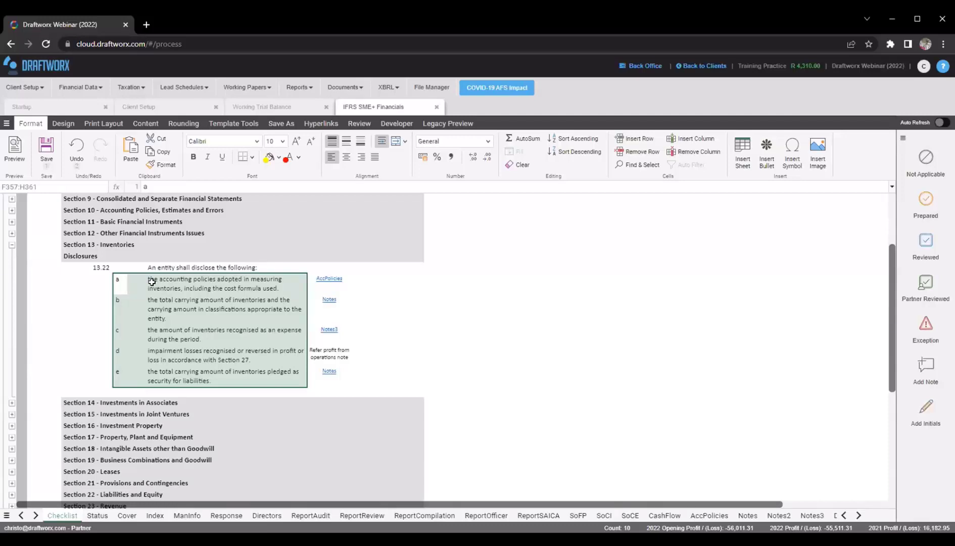
Inspect requirements a, b and c of 13.22 on accounting policies, carrying amount and inventories recognised as an expense
{"action": "left_click", "coordinate": [176, 312]}
{"action": "left_click", "coordinate": [149, 279]}
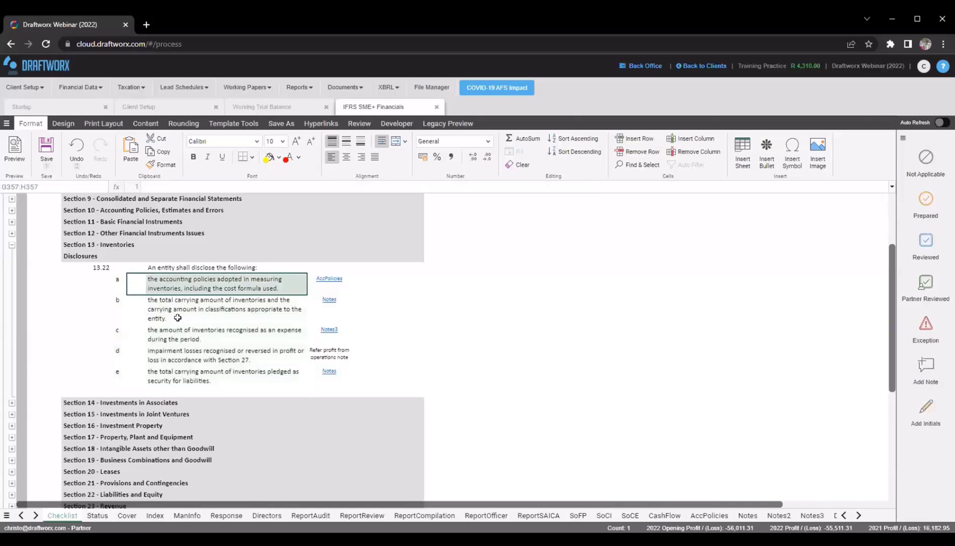
{"action": "left_click", "coordinate": [163, 284]}
{"action": "left_click", "coordinate": [152, 306]}
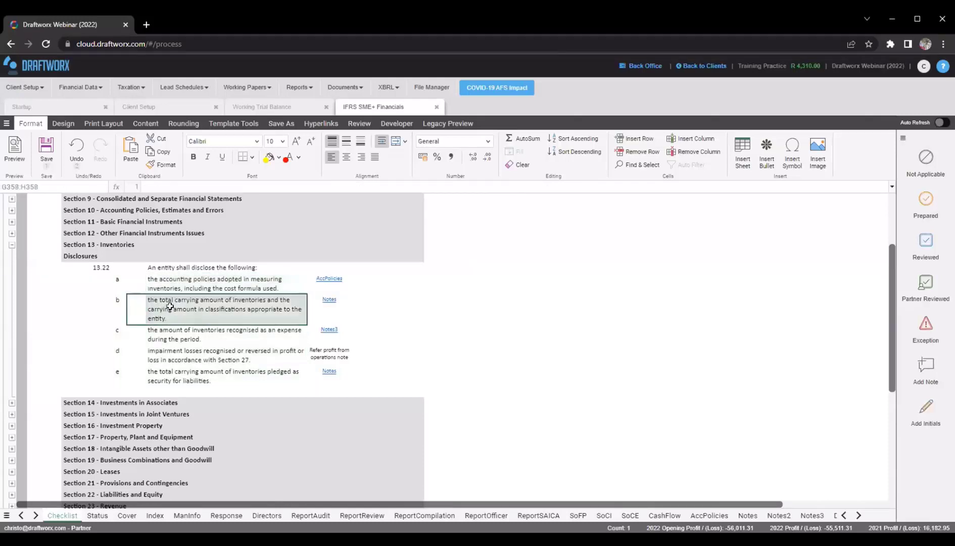
{"action": "left_click", "coordinate": [144, 333]}
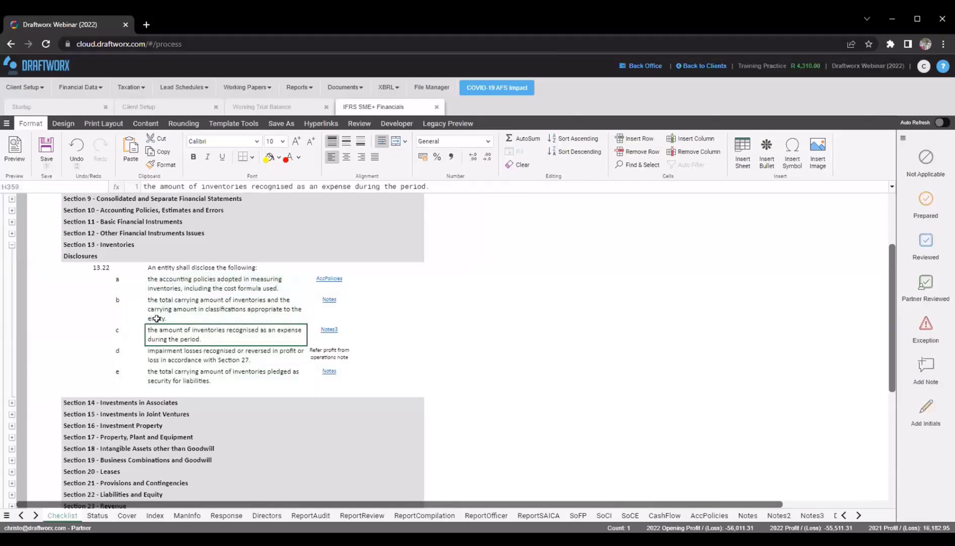
Examine requirement a of 13.22 on the accounting policies adopted in measuring inventories
{"action": "left_click", "coordinate": [145, 292]}
{"action": "left_click", "coordinate": [127, 283]}
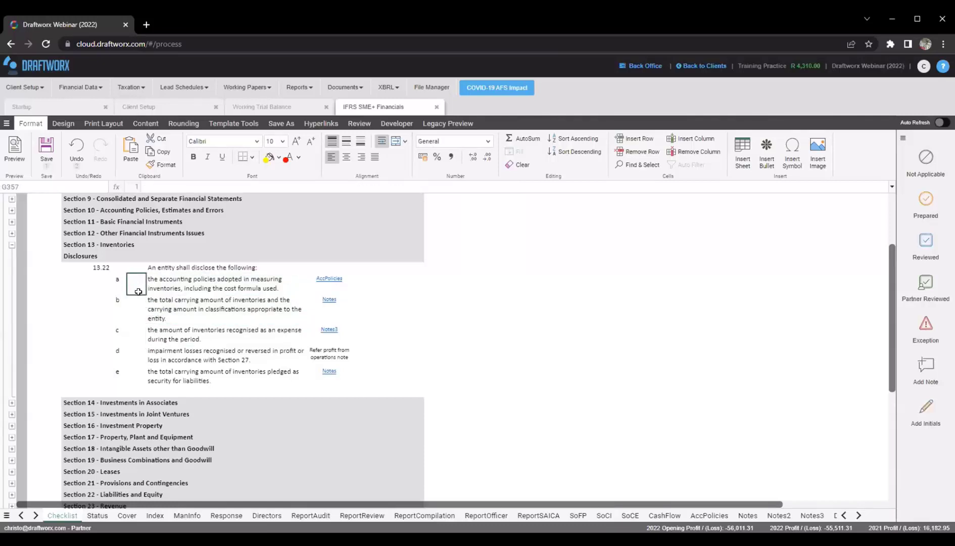
{"action": "left_click", "coordinate": [153, 283]}
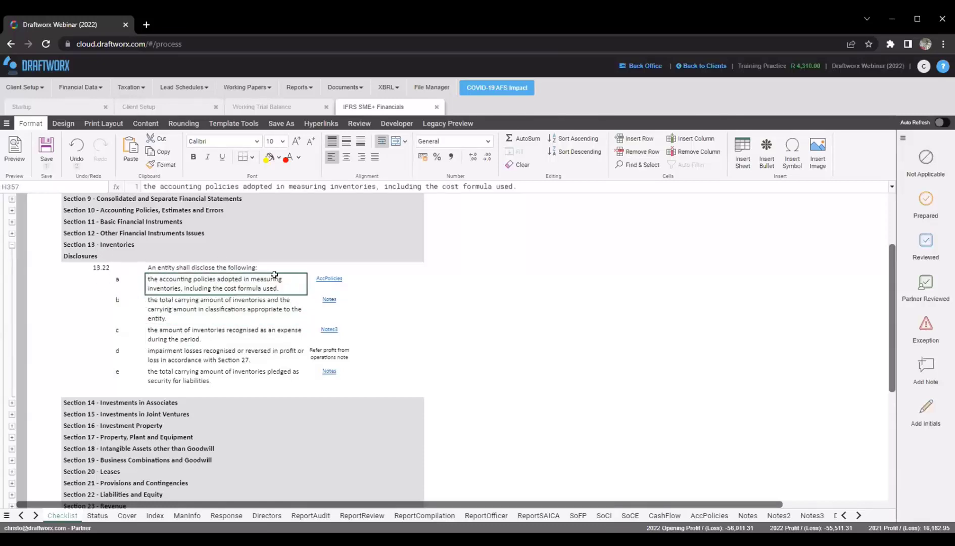
{"action": "left_click", "coordinate": [116, 282], "text": "shift"}
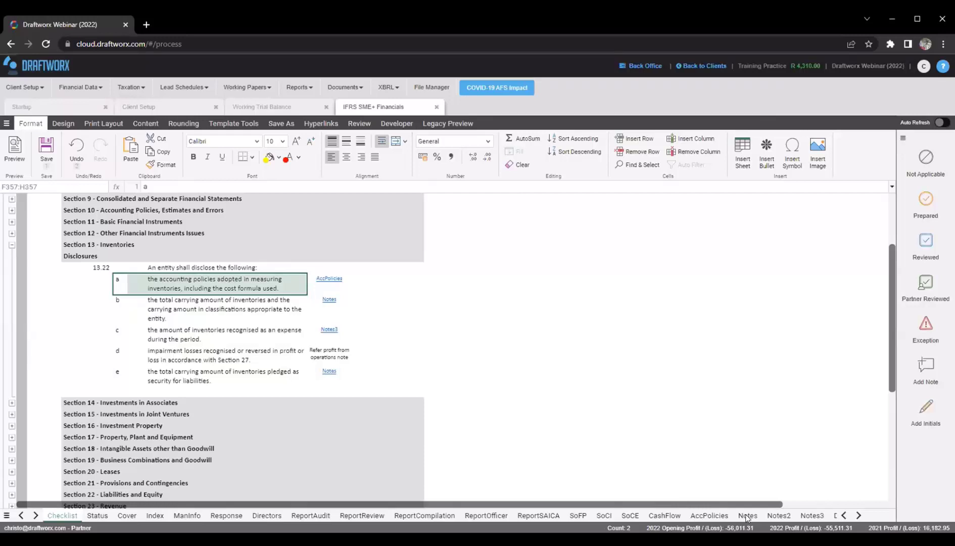
{"action": "left_click", "coordinate": [209, 282]}
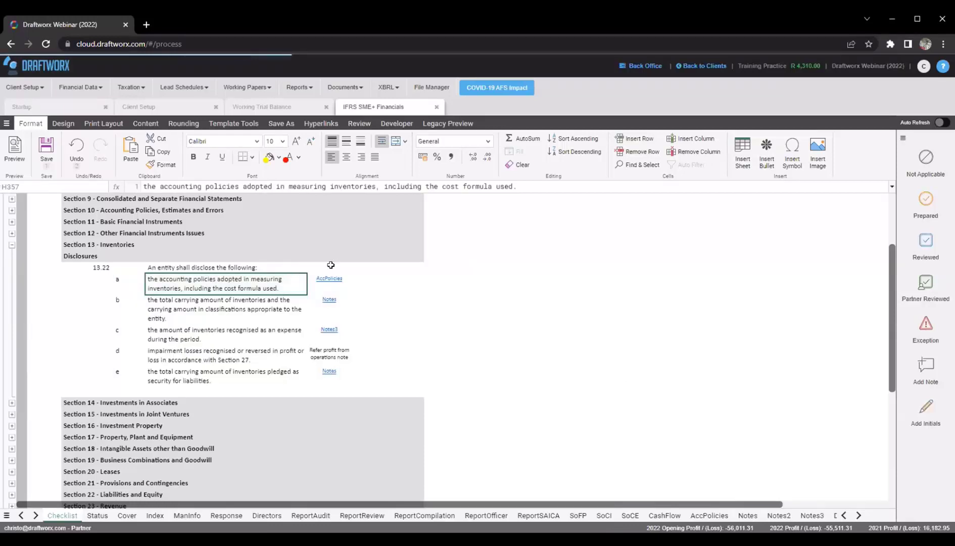
Inspect the reference links for the 13.22 requirements and compare them with the wording of requirement a
{"action": "left_click_drag", "start_coordinate": [331, 265], "coordinate": [328, 381]}
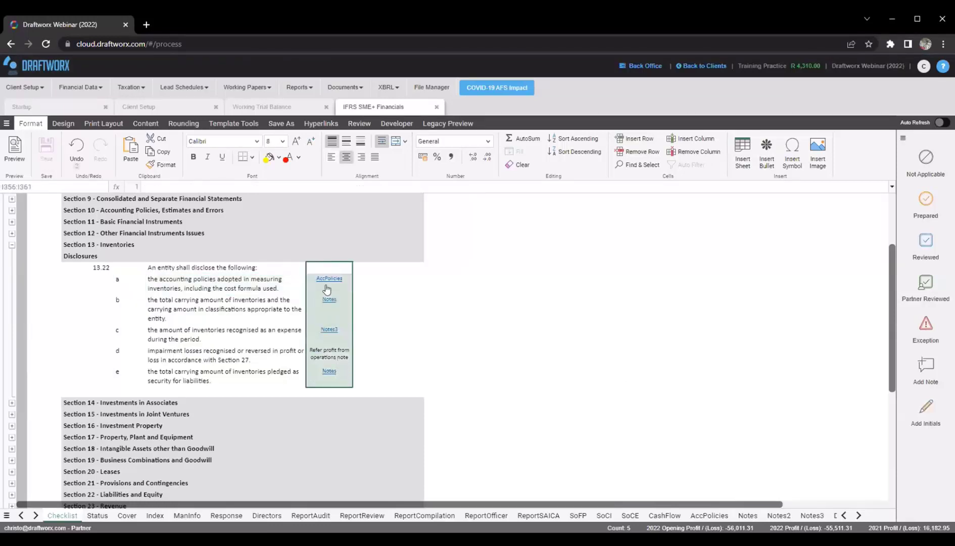
{"action": "left_click", "coordinate": [268, 284]}
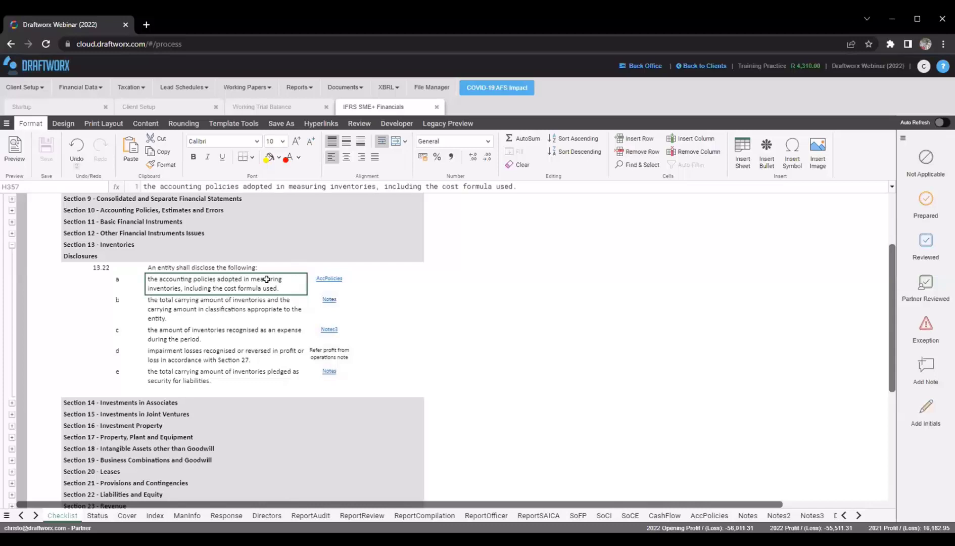
{"action": "left_click_drag", "start_coordinate": [119, 282], "coordinate": [149, 289]}
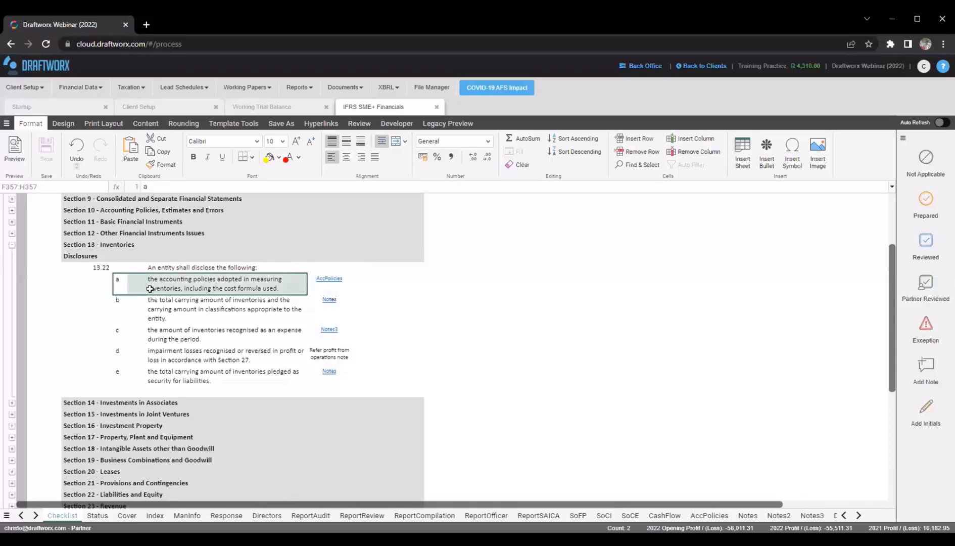
{"action": "left_click", "coordinate": [100, 282]}
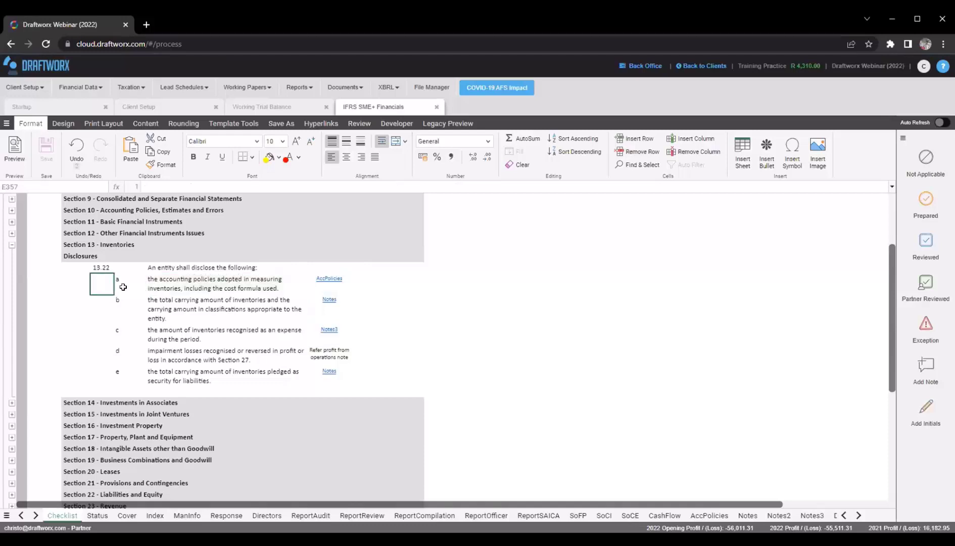
{"action": "left_click", "coordinate": [148, 288]}
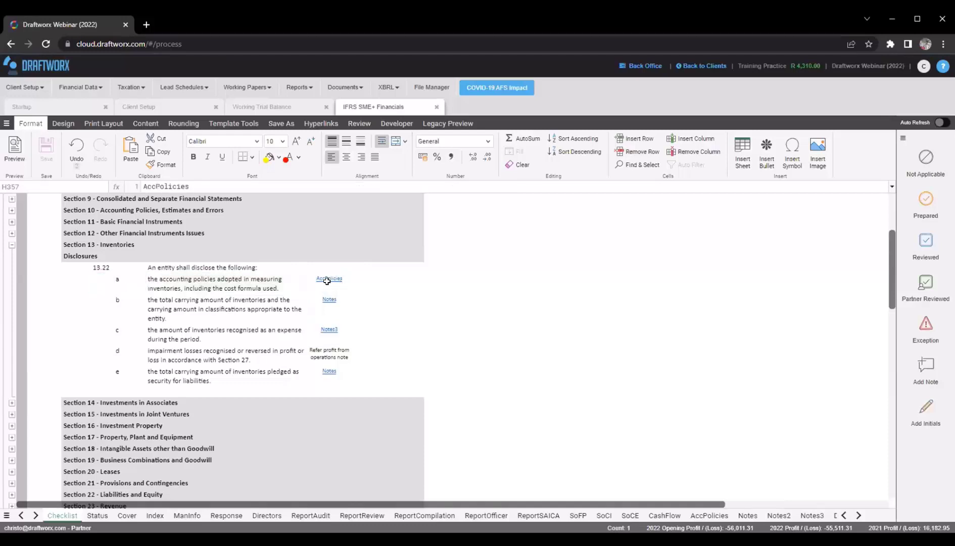
Follow requirement a's AccPolicies reference and examine the Inventories policy heading and paragraph
{"action": "left_click", "coordinate": [334, 280]}
{"action": "scroll", "coordinate": [86, 251], "scroll_direction": "up", "scroll_amount": 2}
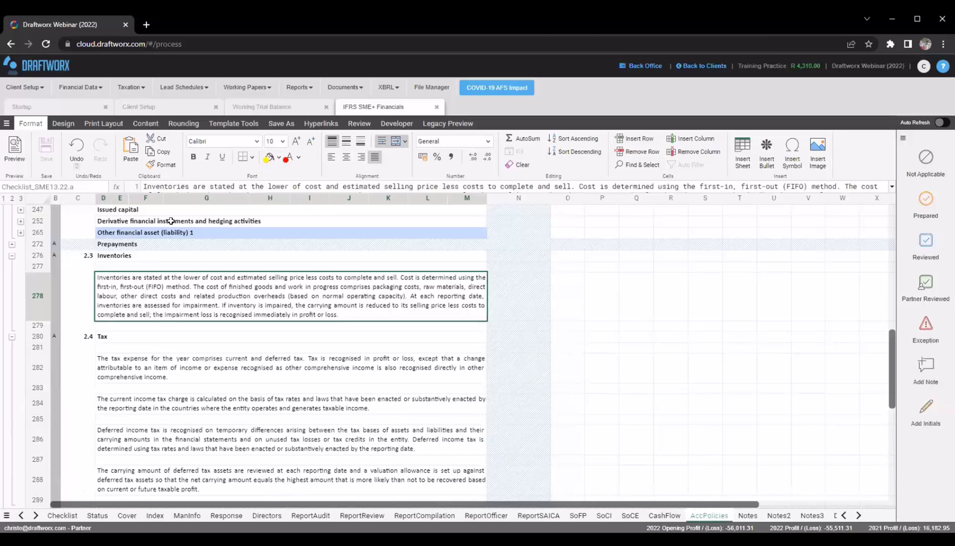
{"action": "left_click_drag", "start_coordinate": [82, 255], "coordinate": [158, 307]}
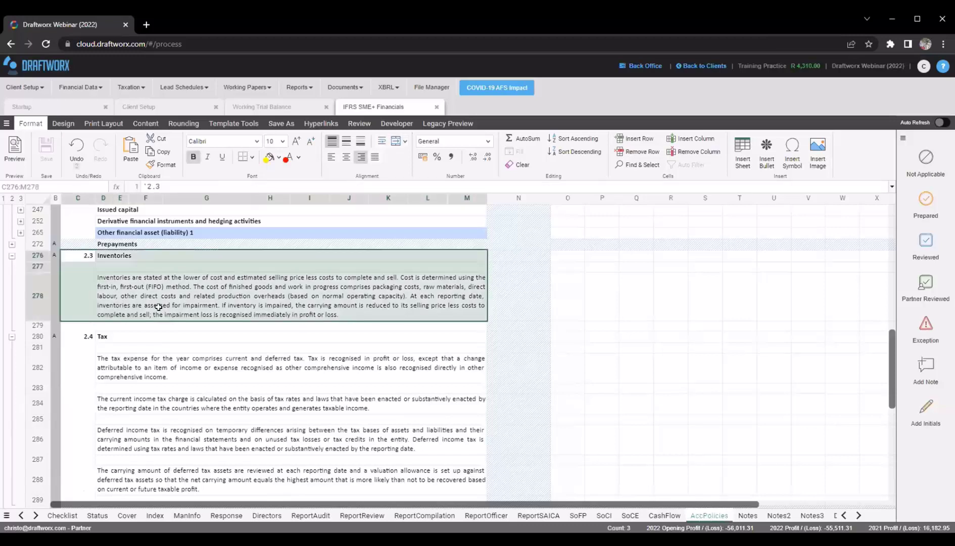
{"action": "left_click", "coordinate": [88, 293]}
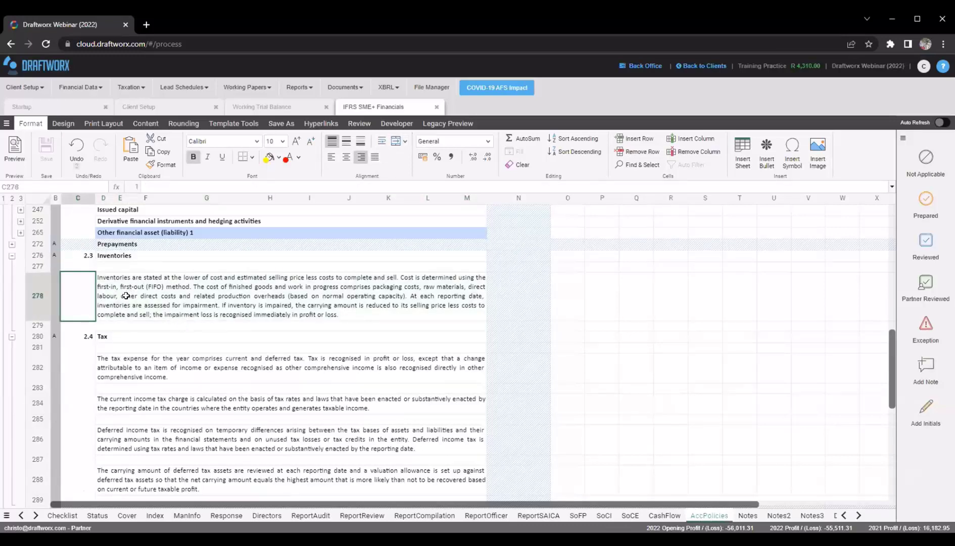
{"action": "scroll", "coordinate": [136, 316], "scroll_direction": "up", "scroll_amount": 1}
{"action": "left_click", "coordinate": [104, 321]}
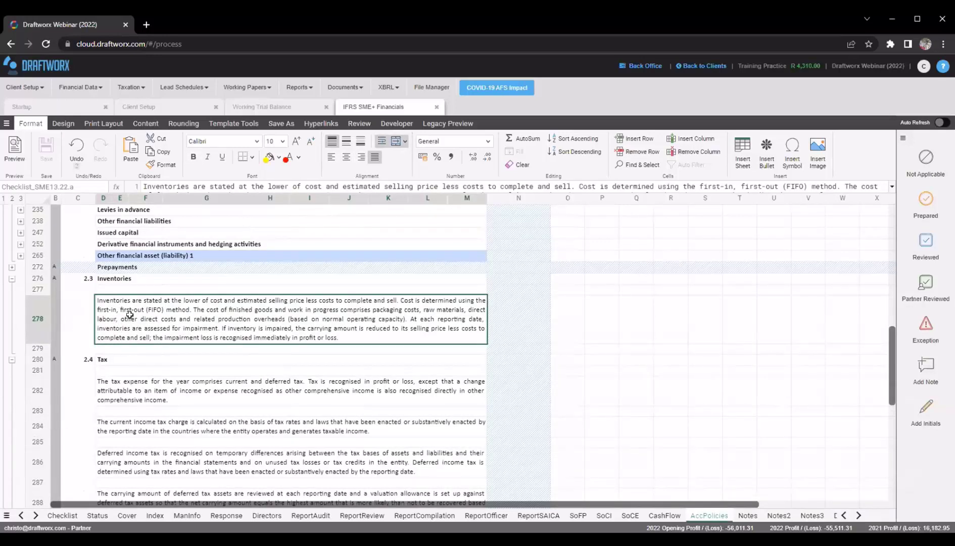
Return to the checklist, follow requirement b's Notes reference and inspect the Work in progress line of the Inventories note
{"action": "left_click", "coordinate": [61, 519]}
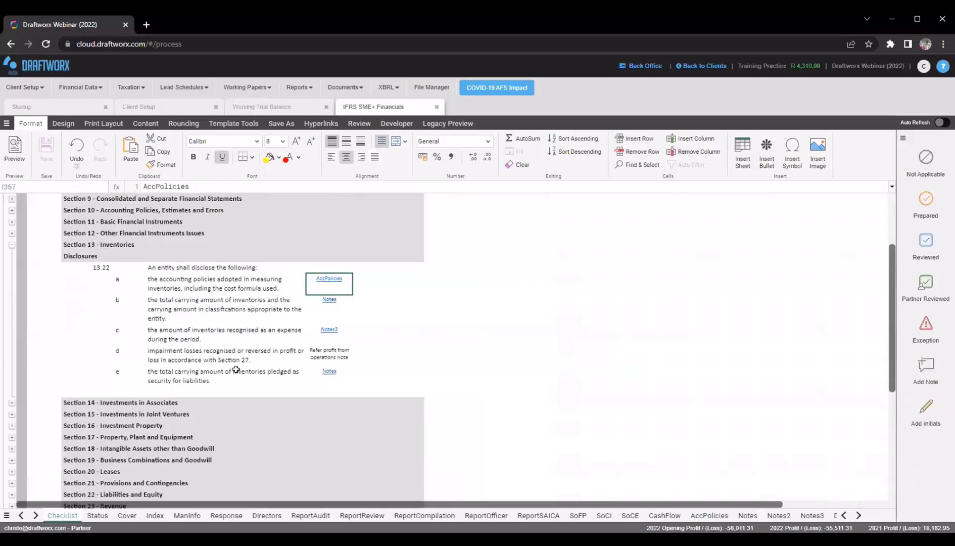
{"action": "left_click", "coordinate": [235, 300]}
{"action": "left_click", "coordinate": [328, 300]}
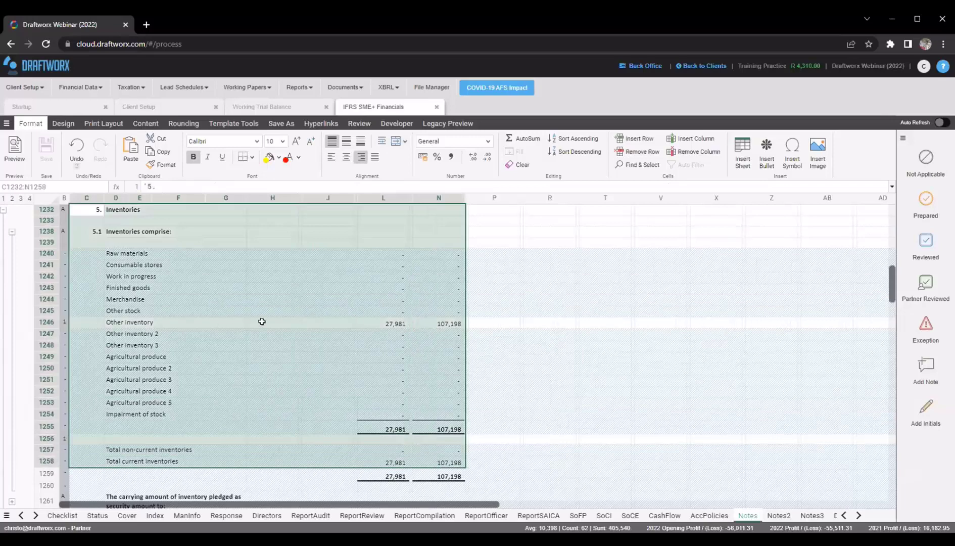
{"action": "left_click", "coordinate": [171, 275]}
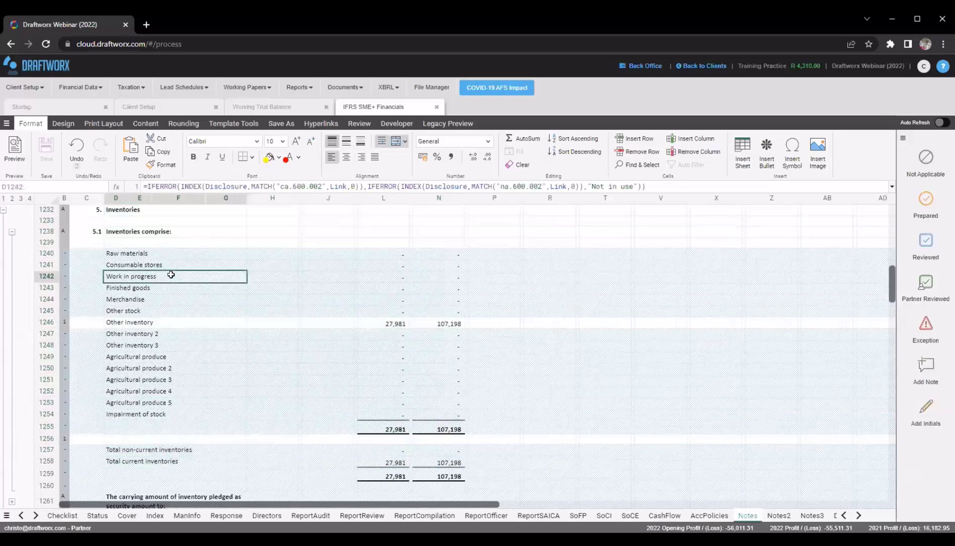
Collapse Section 13 - Inventories on the Checklist sheet and select the Section 5 - Statement of Comprehensive Income and Income Statement heading
{"action": "left_click", "coordinate": [61, 515]}
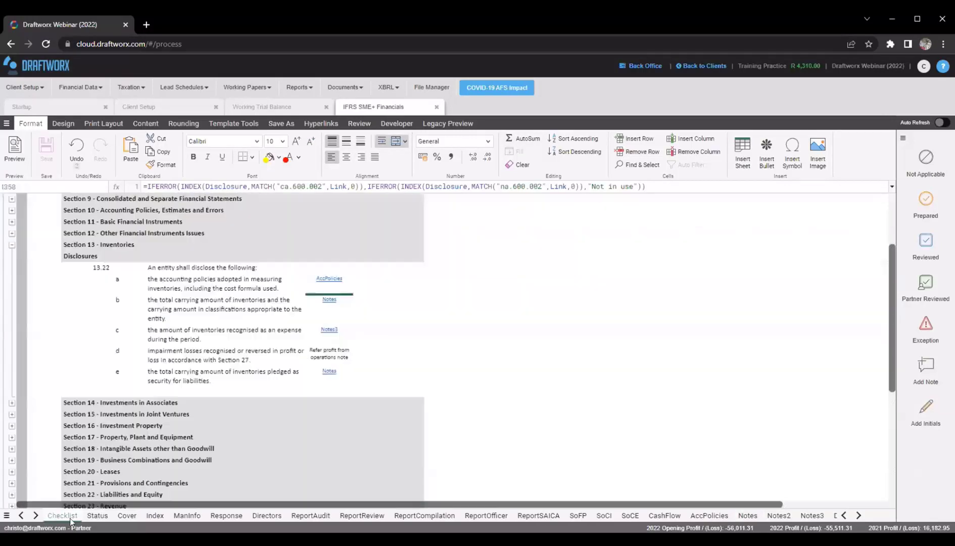
{"action": "left_click", "coordinate": [144, 256]}
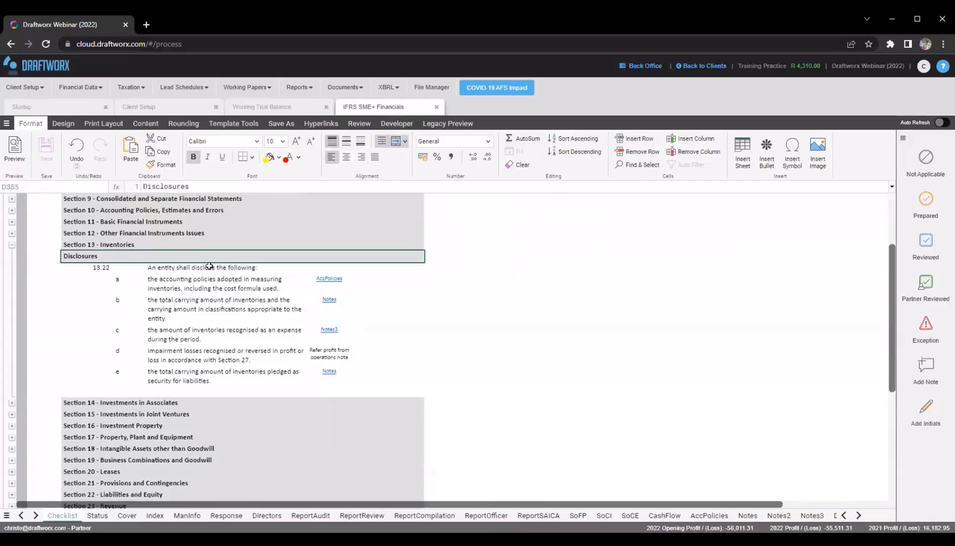
{"action": "left_click", "coordinate": [124, 320]}
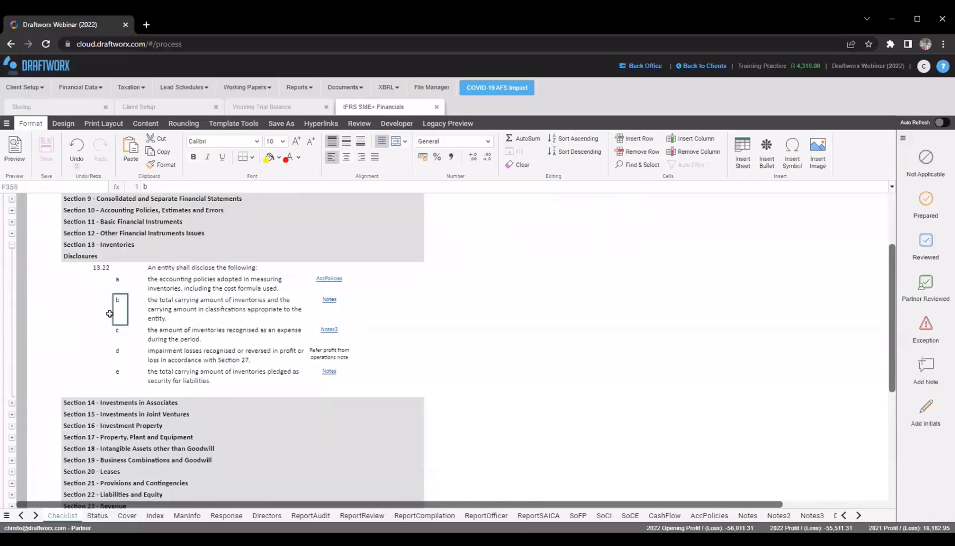
{"action": "left_click", "coordinate": [12, 246]}
{"action": "scroll", "coordinate": [80, 308], "scroll_direction": "up", "scroll_amount": 3}
{"action": "left_click", "coordinate": [144, 286]}
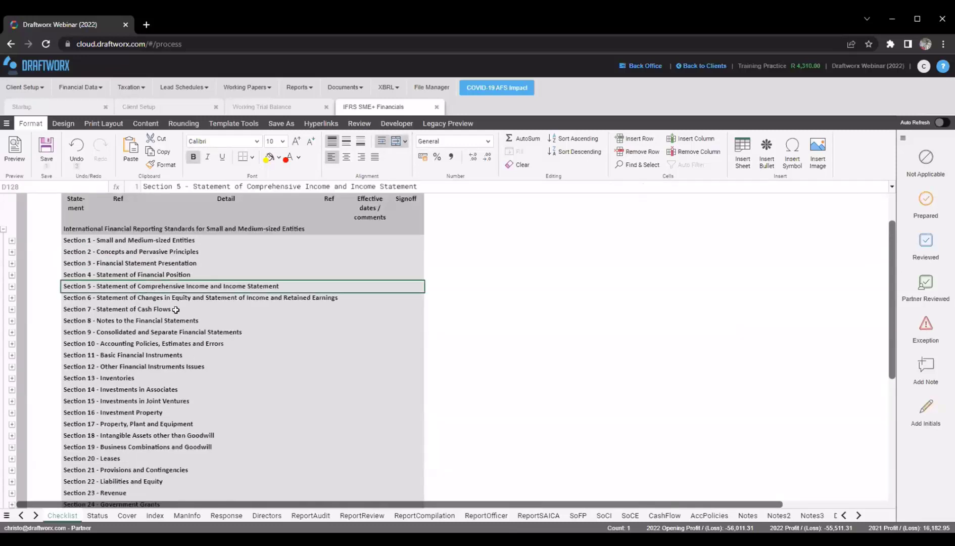
Look through the collapsed section headings of the IFRS for SMEs checklist, from Section 4 through the Section 30s
{"action": "scroll", "coordinate": [179, 294], "scroll_direction": "down", "scroll_amount": 3}
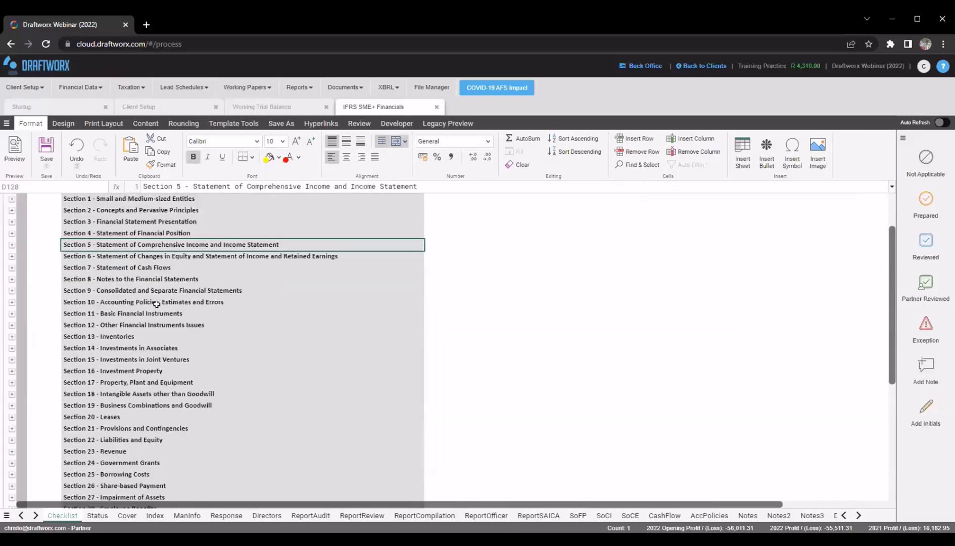
{"action": "left_click", "coordinate": [134, 339]}
{"action": "key", "text": "Up"}
{"action": "key", "text": "Up"}
{"action": "key", "text": "Up"}
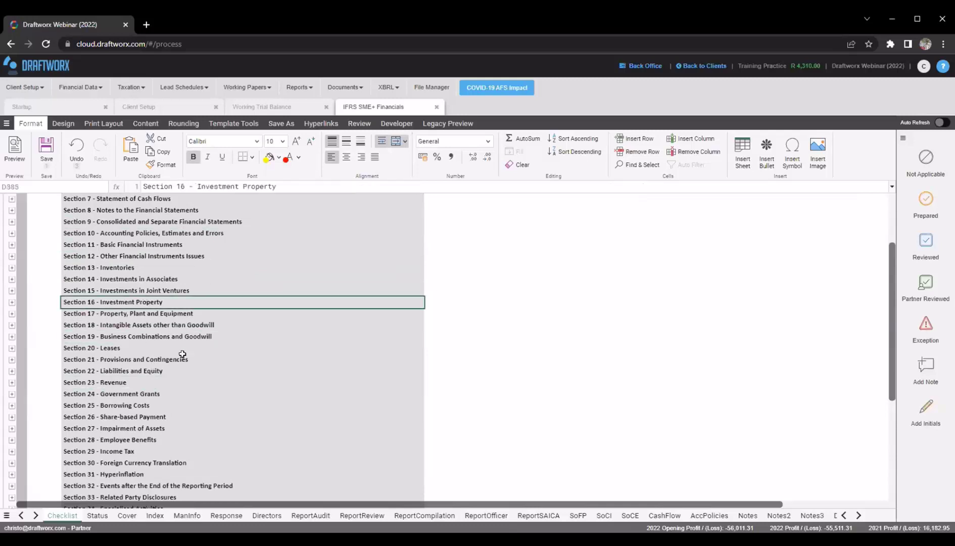
{"action": "scroll", "coordinate": [202, 364], "scroll_direction": "up", "scroll_amount": 2}
{"action": "scroll", "coordinate": [206, 367], "scroll_direction": "up", "scroll_amount": 2}
Find all occurrences of "inventories" on the Checklist sheet and go to the Section 13 - Inventories heading
{"action": "key", "text": "ctrl+f"}
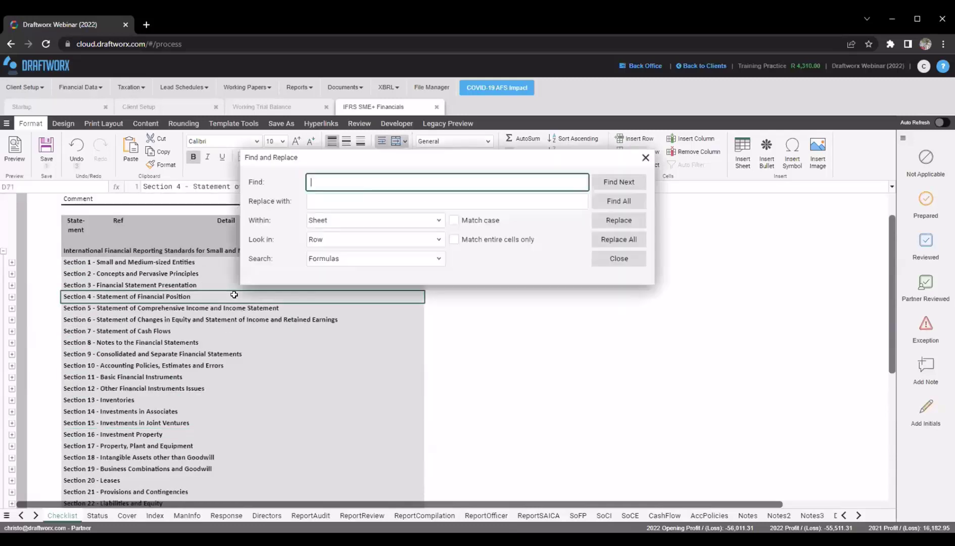
{"action": "left_click_drag", "start_coordinate": [295, 160], "coordinate": [274, 214]}
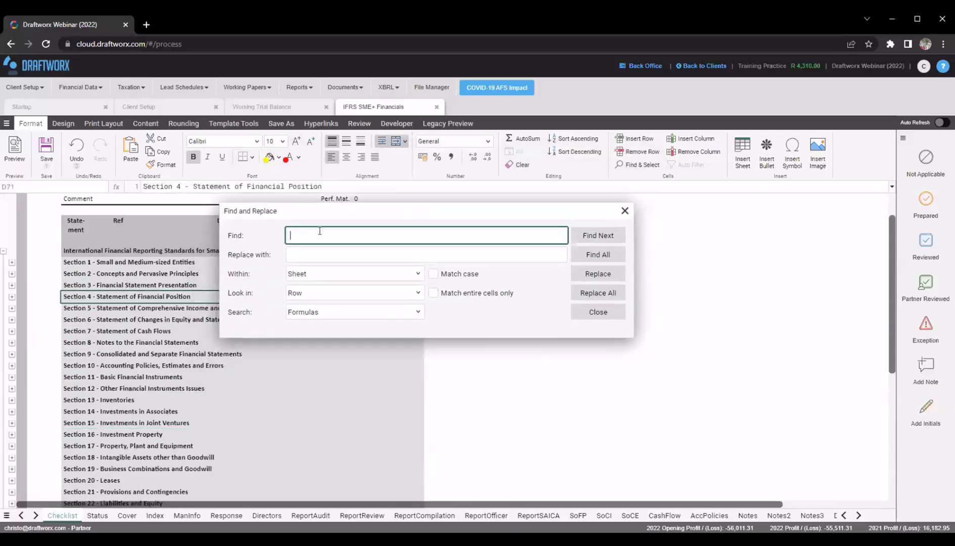
{"action": "type", "text": "inventories"}
{"action": "left_click", "coordinate": [598, 236]}
{"action": "left_click", "coordinate": [607, 254]}
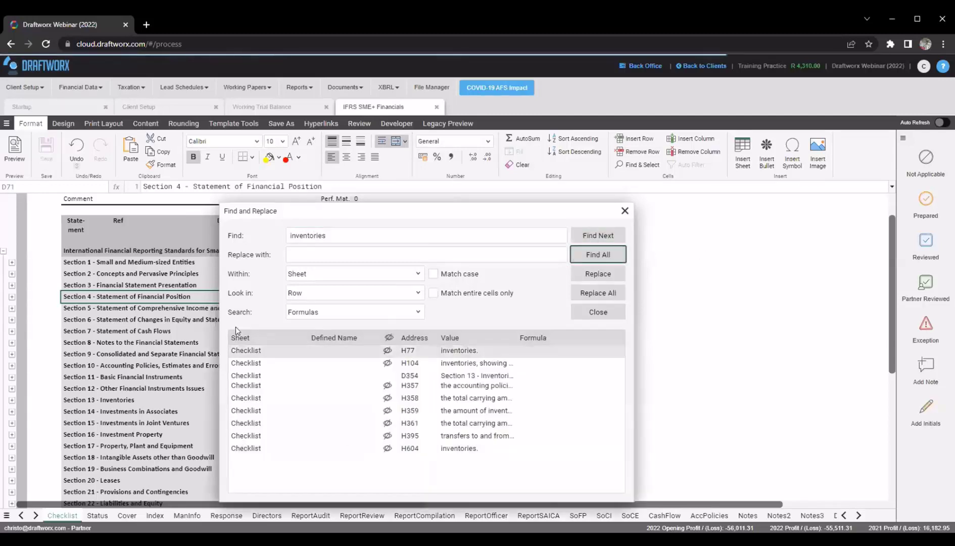
{"action": "left_click", "coordinate": [318, 375]}
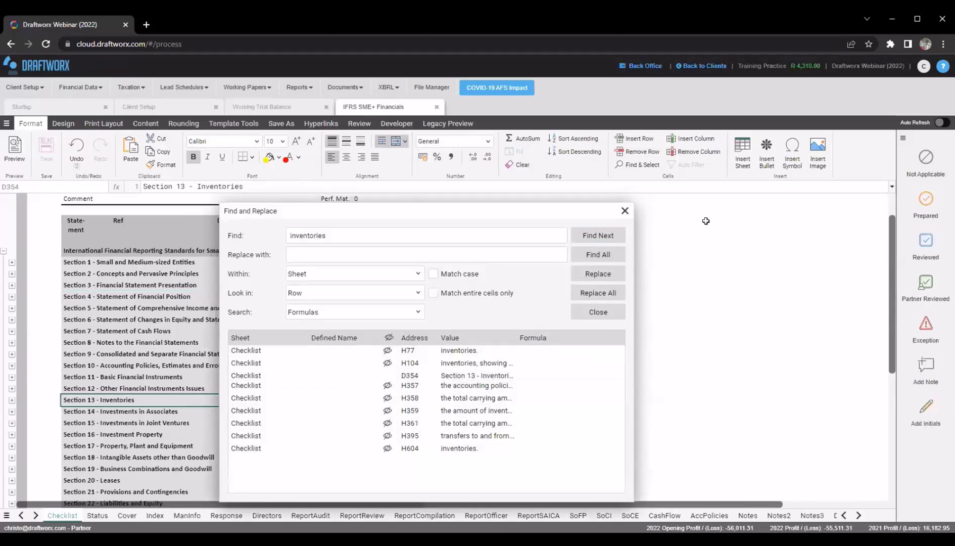
{"action": "left_click", "coordinate": [625, 211]}
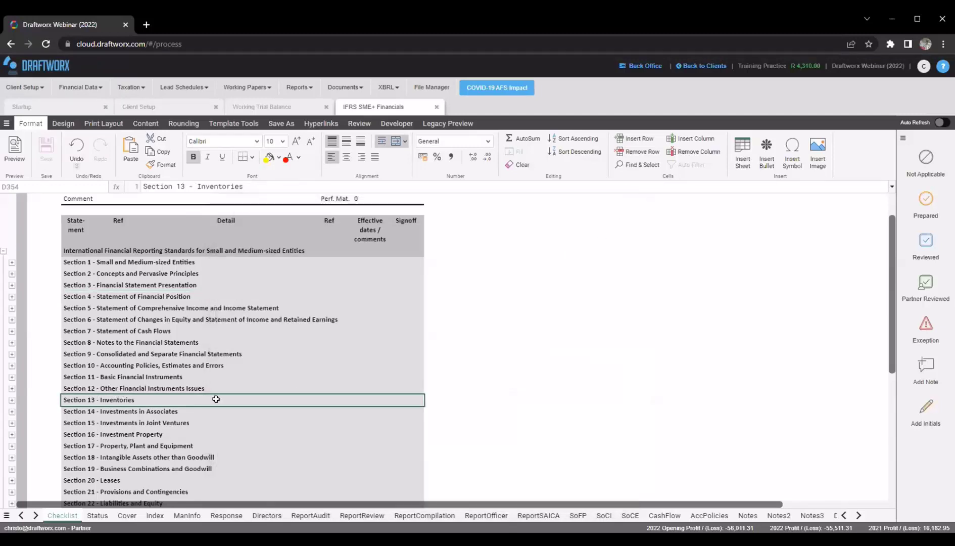
Collapse the International Financial Reporting Standards for Small and Medium-sized Entities group on the checklist
{"action": "left_click", "coordinate": [85, 250]}
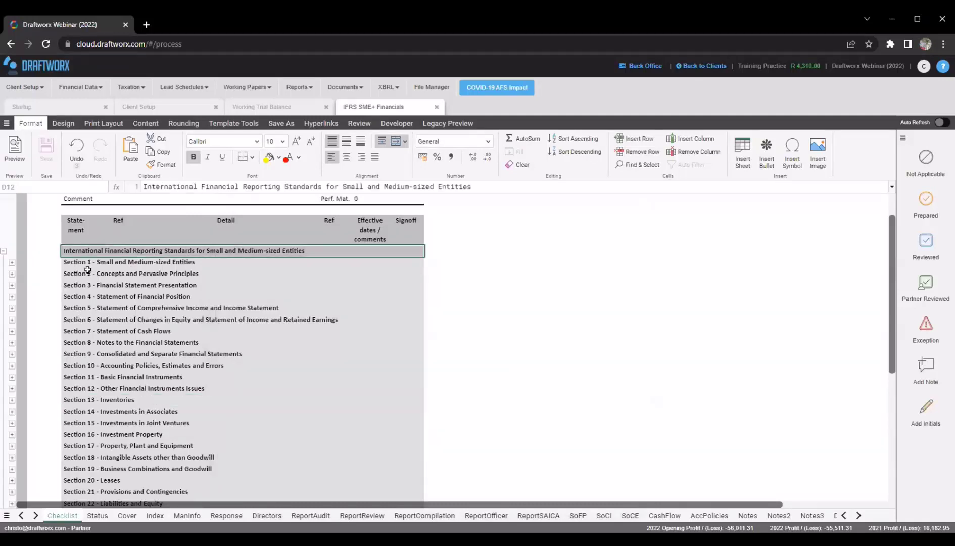
{"action": "left_click", "coordinate": [3, 251]}
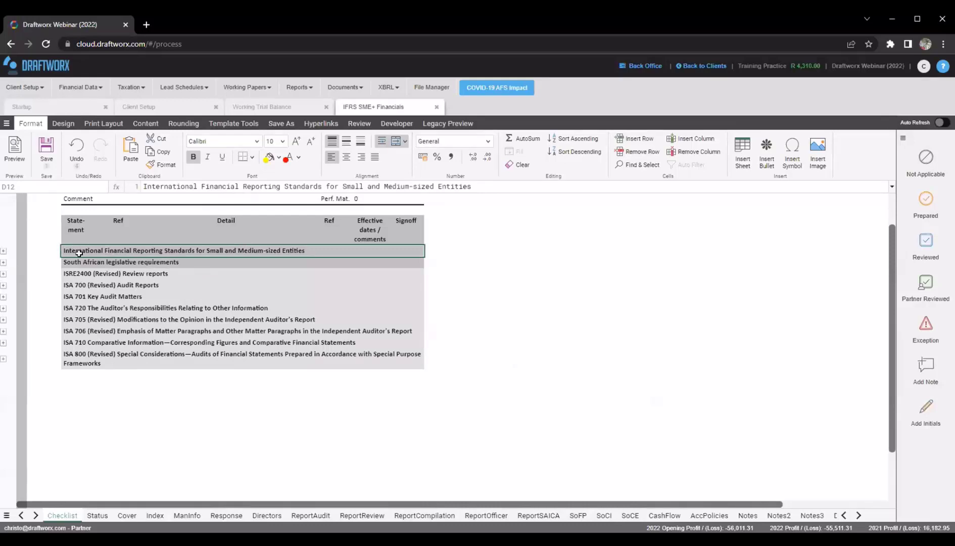
{"action": "left_click", "coordinate": [120, 258]}
Expand South African legislative requirements, inspect the Sectional Titles Act and South African Companies Act entries, and collapse the group again
{"action": "left_click", "coordinate": [39, 262]}
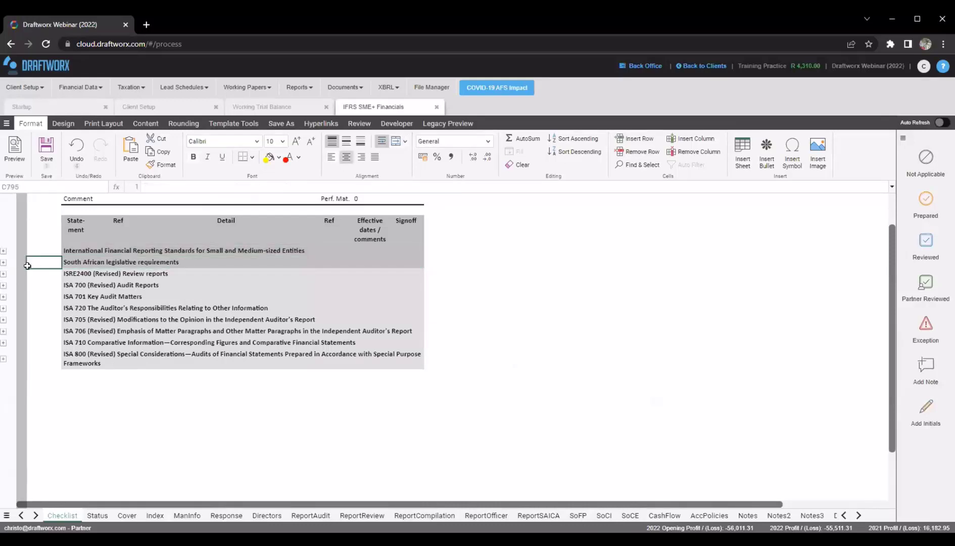
{"action": "left_click", "coordinate": [4, 263]}
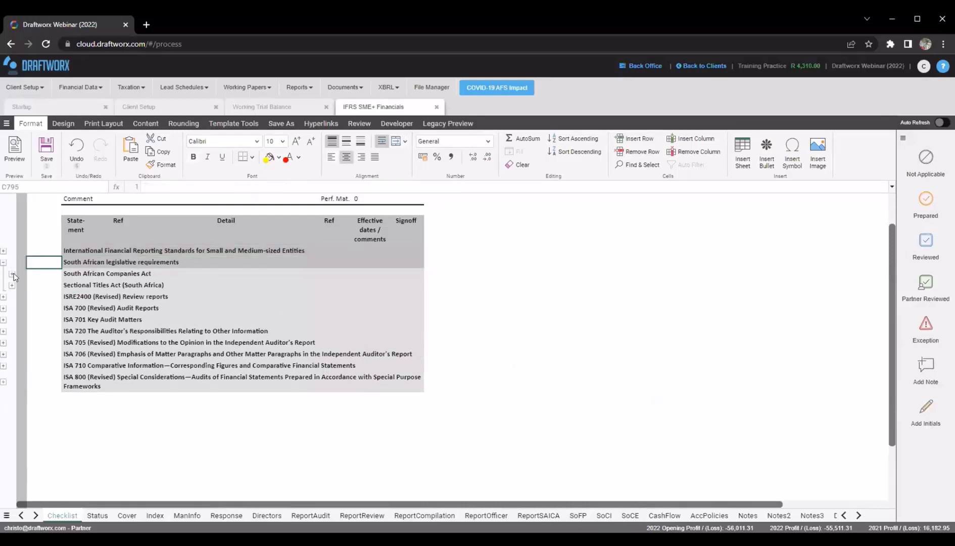
{"action": "left_click", "coordinate": [11, 286]}
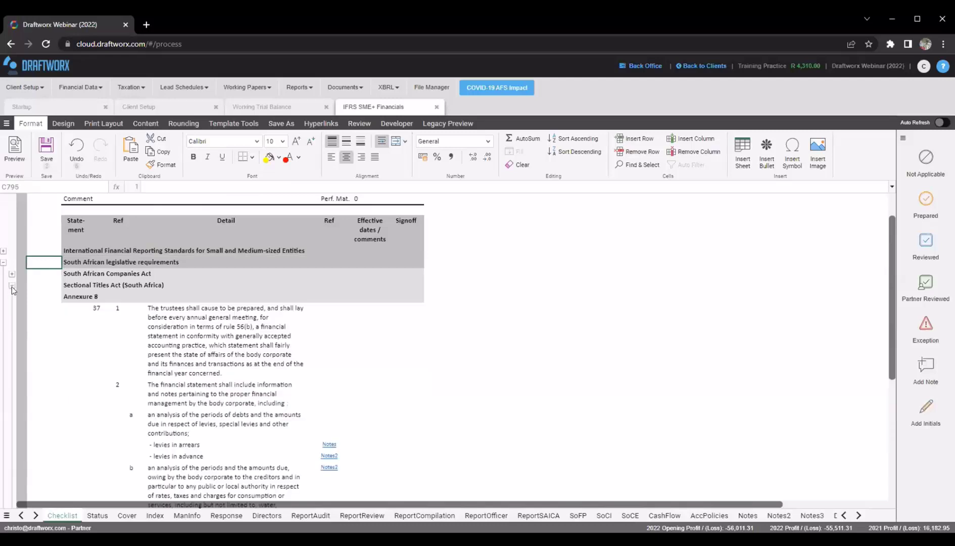
{"action": "left_click", "coordinate": [11, 285]}
{"action": "left_click", "coordinate": [86, 274]}
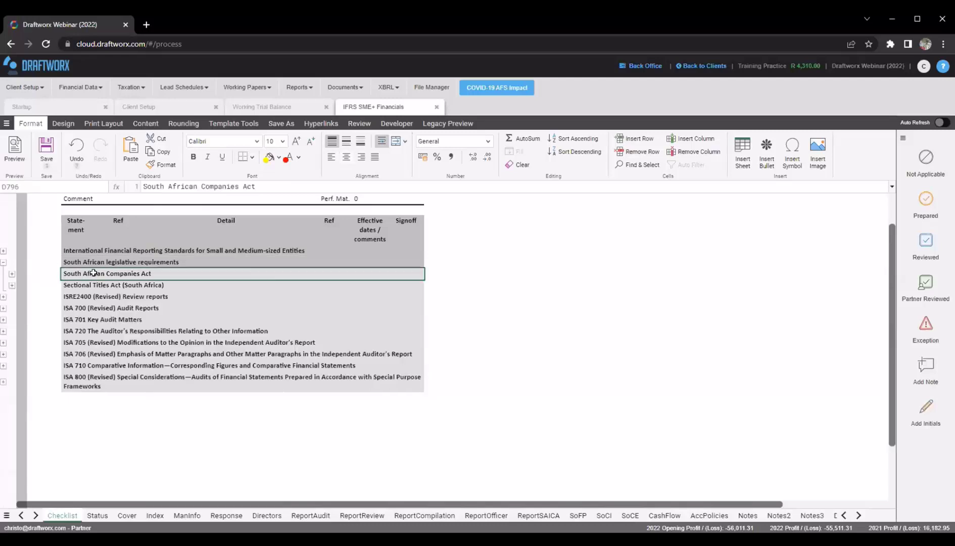
{"action": "left_click", "coordinate": [39, 274]}
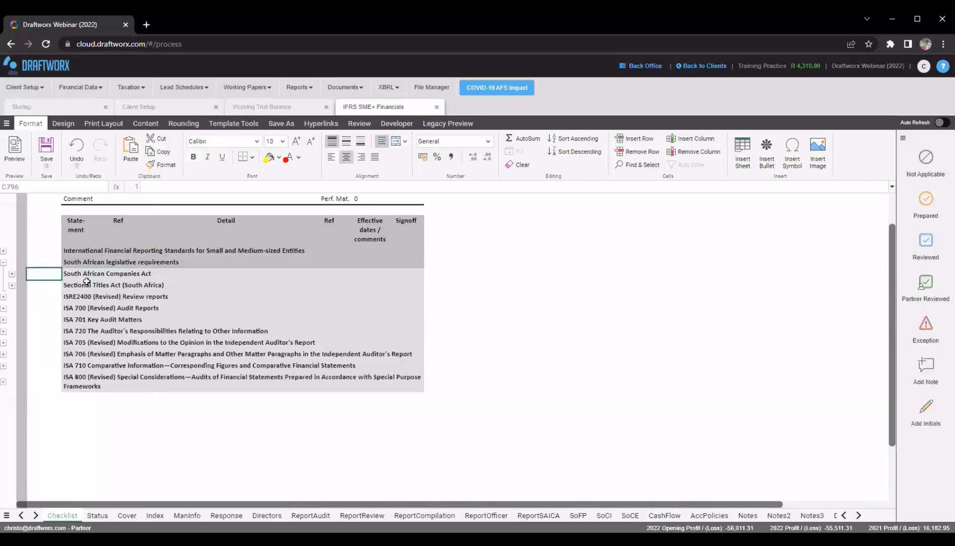
{"action": "left_click", "coordinate": [3, 262]}
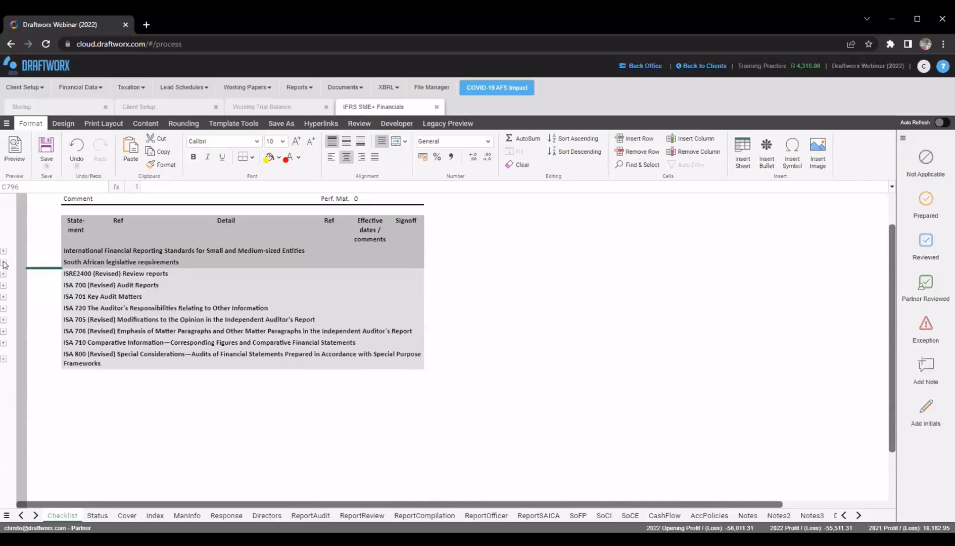
{"action": "left_click", "coordinate": [54, 251]}
Open the Status sheet and review its balance and reconciliation checks, from Retained income down to Tax calc - (SoCI)
{"action": "left_click", "coordinate": [97, 516]}
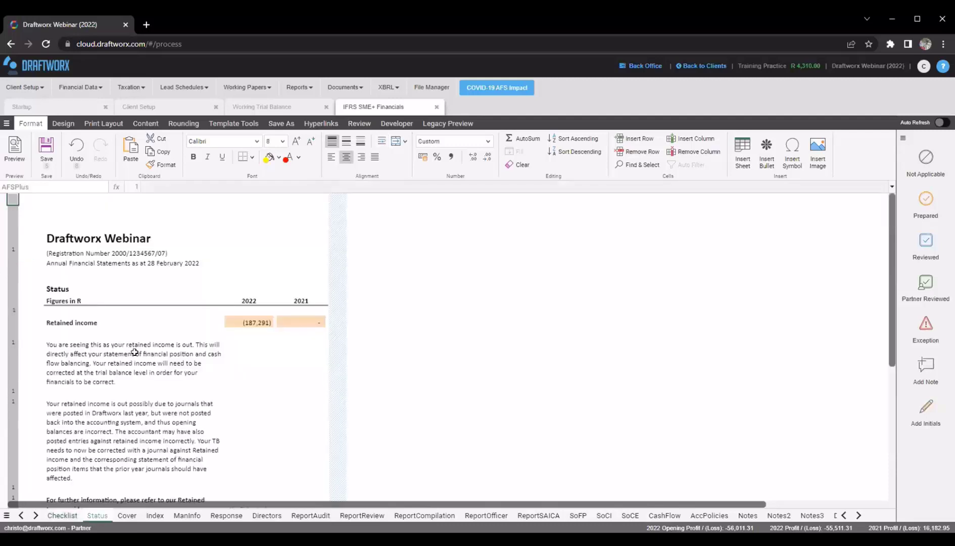
{"action": "scroll", "coordinate": [132, 348], "scroll_direction": "down", "scroll_amount": 6}
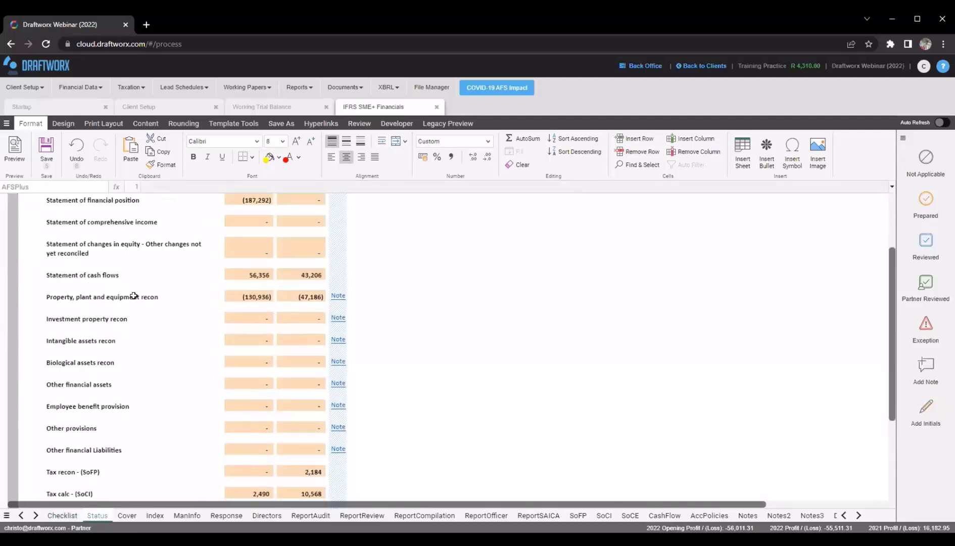
{"action": "scroll", "coordinate": [147, 334], "scroll_direction": "down", "scroll_amount": 3}
{"action": "scroll", "coordinate": [141, 364], "scroll_direction": "up", "scroll_amount": 12}
{"action": "left_click", "coordinate": [99, 372]}
{"action": "scroll", "coordinate": [99, 373], "scroll_direction": "down", "scroll_amount": 6}
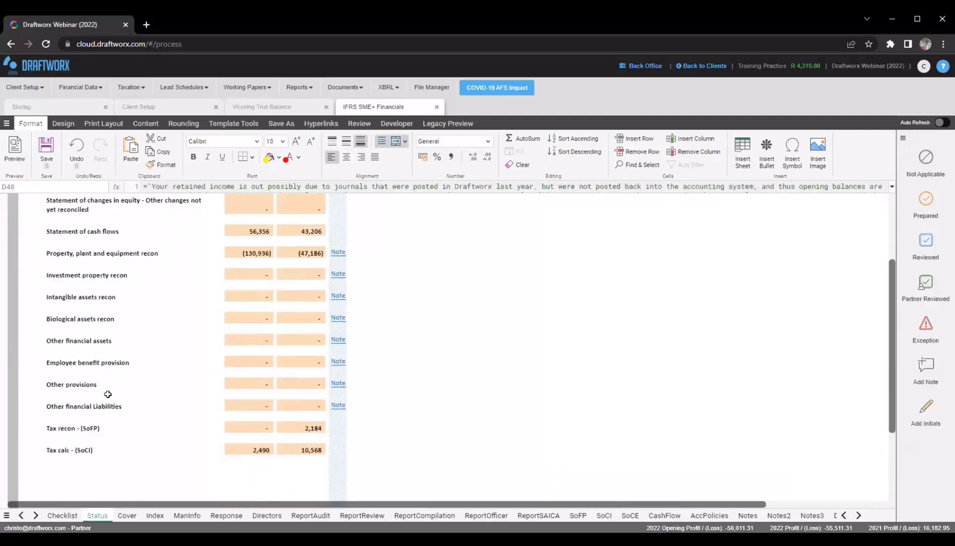
{"action": "scroll", "coordinate": [105, 400], "scroll_direction": "up", "scroll_amount": 1}
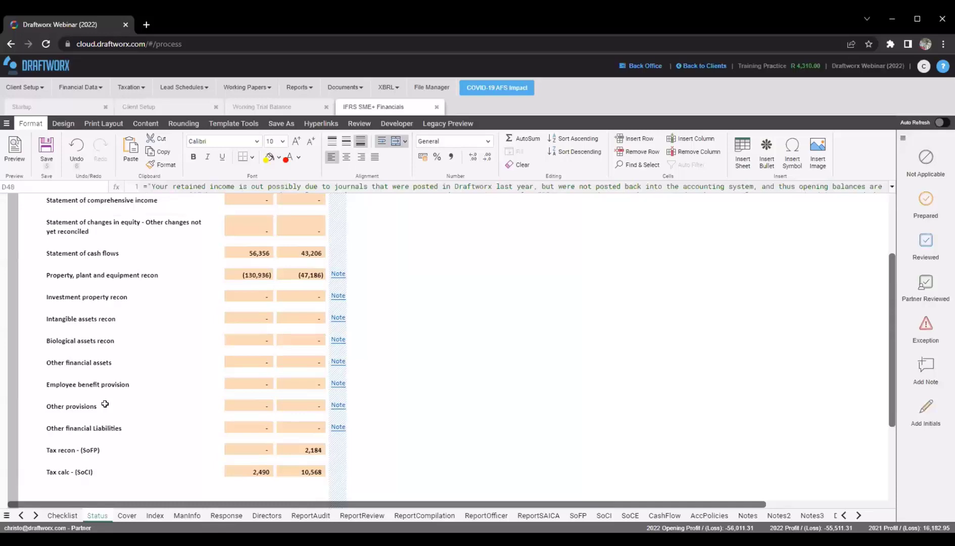
{"action": "scroll", "coordinate": [98, 412], "scroll_direction": "up", "scroll_amount": 1}
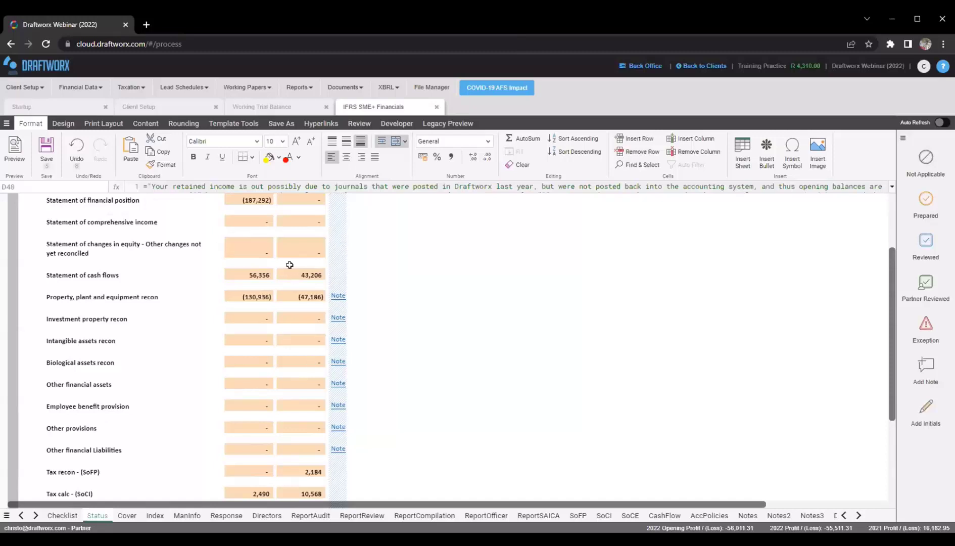
{"action": "scroll", "coordinate": [245, 335], "scroll_direction": "down", "scroll_amount": 5}
{"action": "scroll", "coordinate": [244, 374], "scroll_direction": "up", "scroll_amount": 5}
Examine the Property, plant and equipment recon row across 2022 and 2021 on the Status sheet
{"action": "left_click", "coordinate": [91, 296]}
{"action": "scroll", "coordinate": [218, 340], "scroll_direction": "up", "scroll_amount": 1}
{"action": "left_click", "coordinate": [124, 359]}
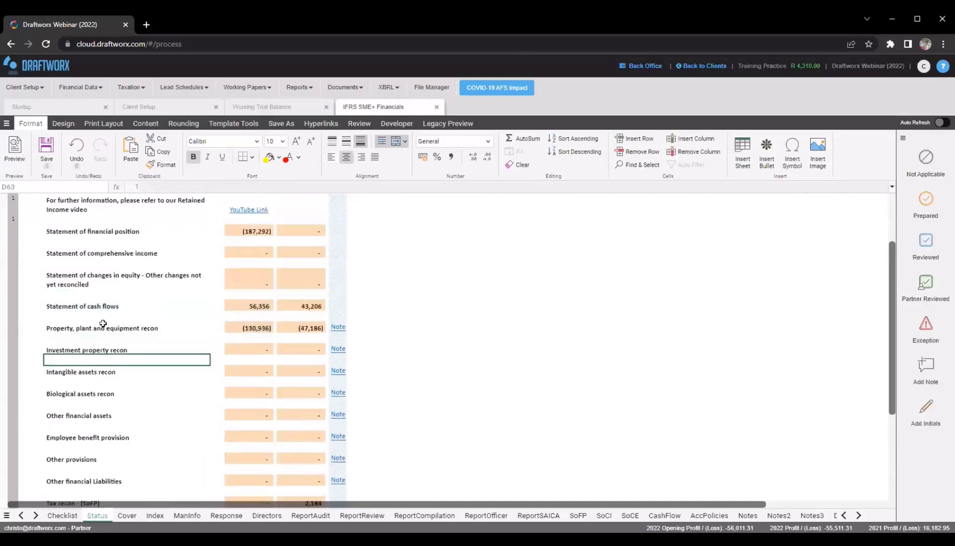
{"action": "left_click_drag", "start_coordinate": [103, 324], "coordinate": [295, 329]}
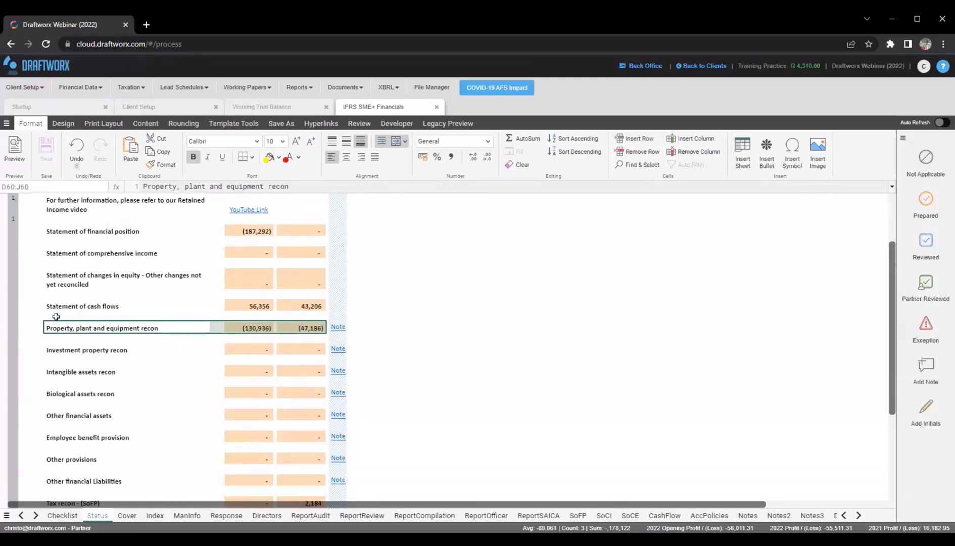
{"action": "left_click", "coordinate": [69, 326]}
Examine the Retained income row and inspect the formula behind its 2022 figure
{"action": "scroll", "coordinate": [79, 336], "scroll_direction": "up", "scroll_amount": 4}
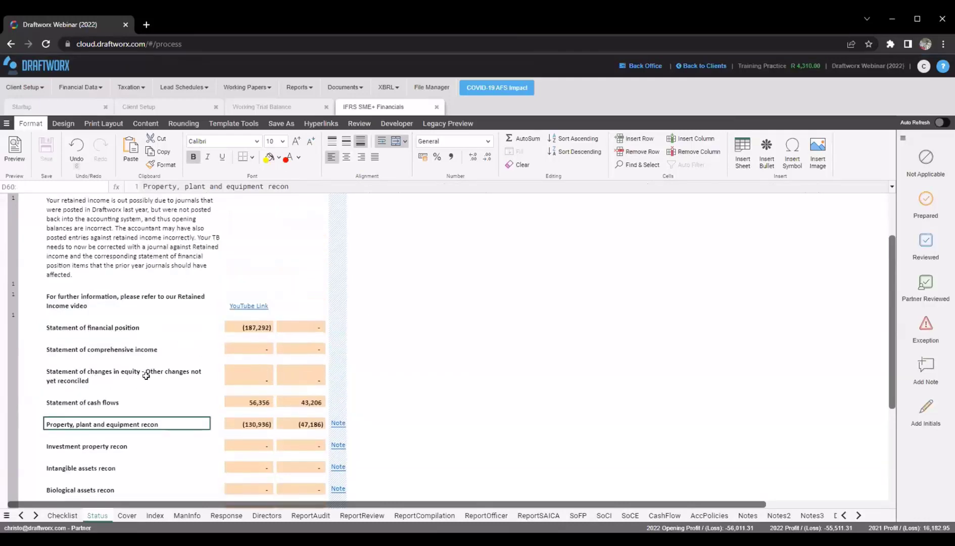
{"action": "left_click_drag", "start_coordinate": [80, 243], "coordinate": [292, 243]}
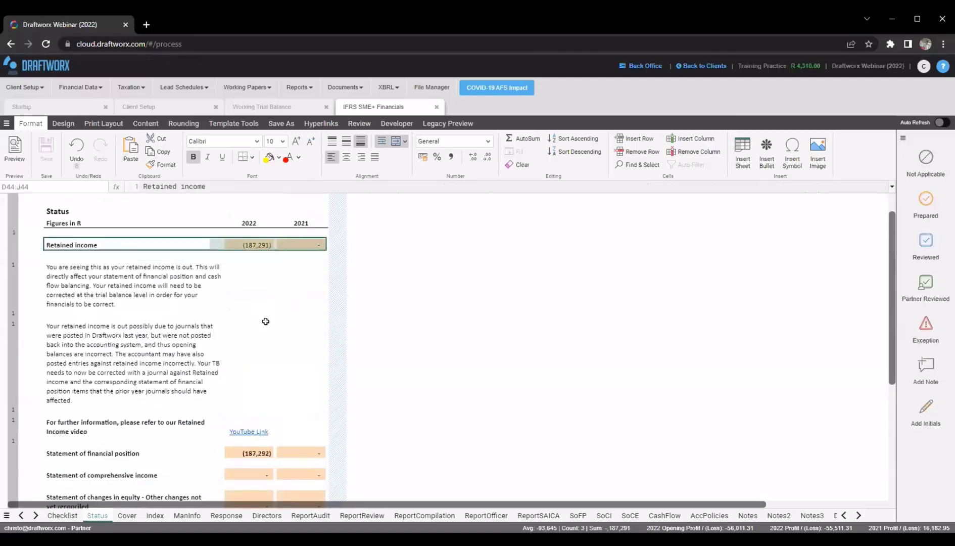
{"action": "scroll", "coordinate": [223, 324], "scroll_direction": "down", "scroll_amount": 1}
{"action": "scroll", "coordinate": [205, 300], "scroll_direction": "up", "scroll_amount": 1}
{"action": "left_click", "coordinate": [147, 248]}
{"action": "left_click", "coordinate": [239, 245]}
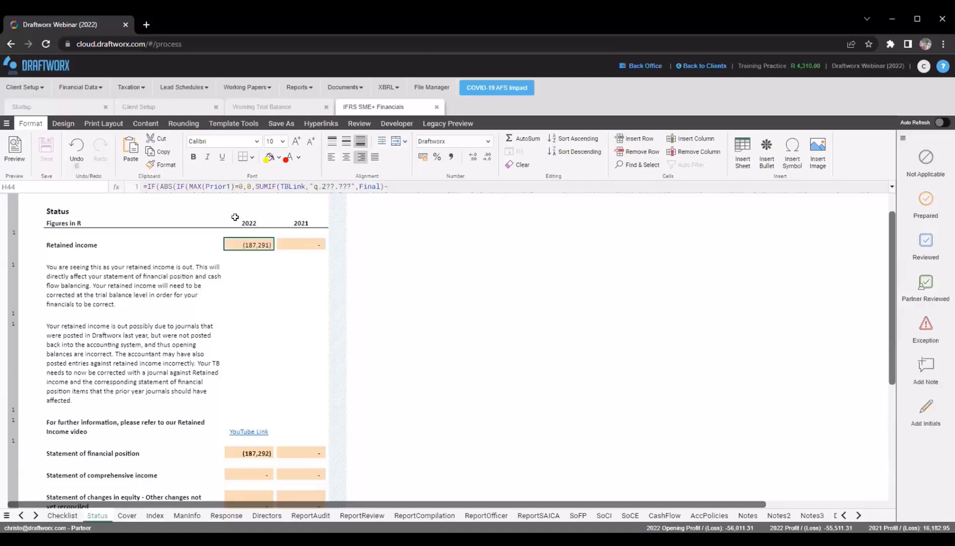
Compare the Retained income figures for both years with the explanatory paragraph directly beneath them
{"action": "left_click", "coordinate": [45, 253]}
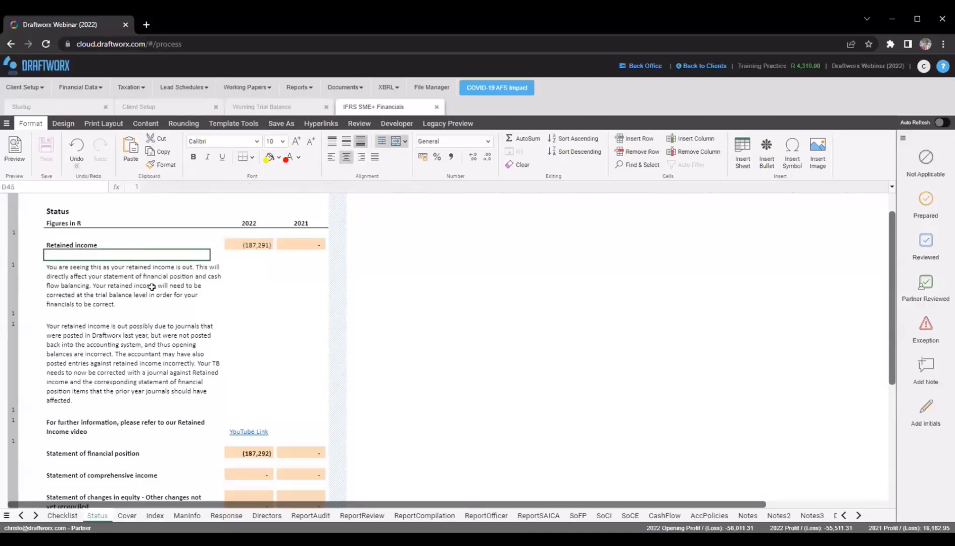
{"action": "left_click_drag", "start_coordinate": [60, 242], "coordinate": [302, 244]}
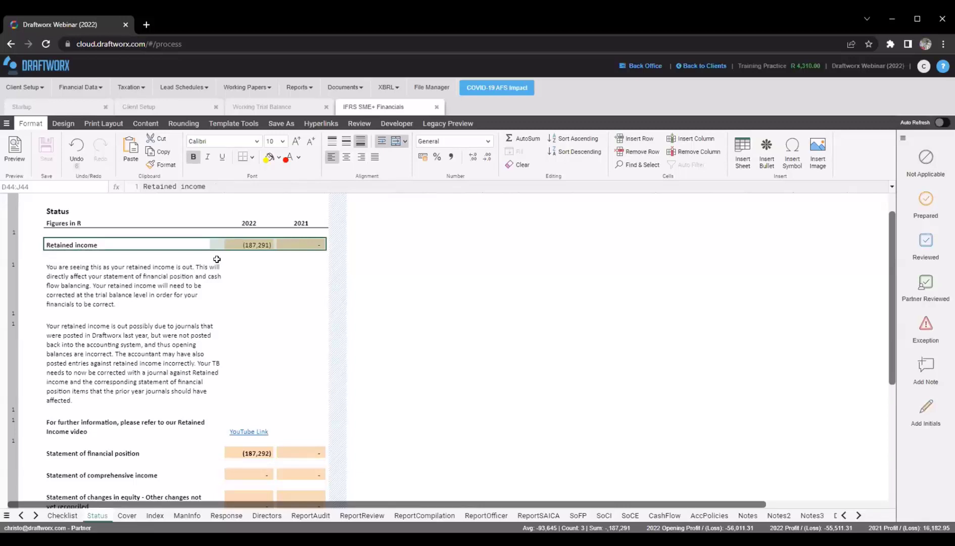
{"action": "left_click", "coordinate": [102, 266]}
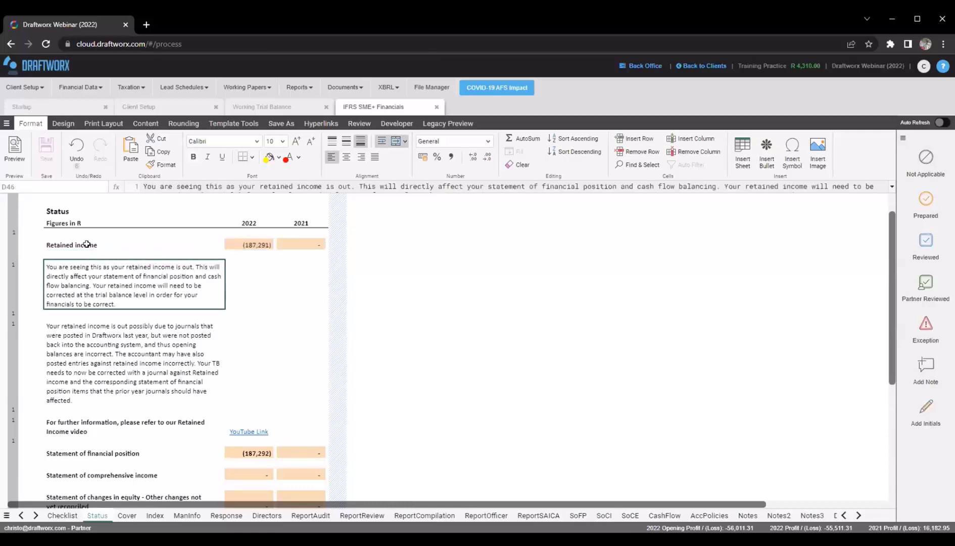
{"action": "left_click", "coordinate": [76, 242]}
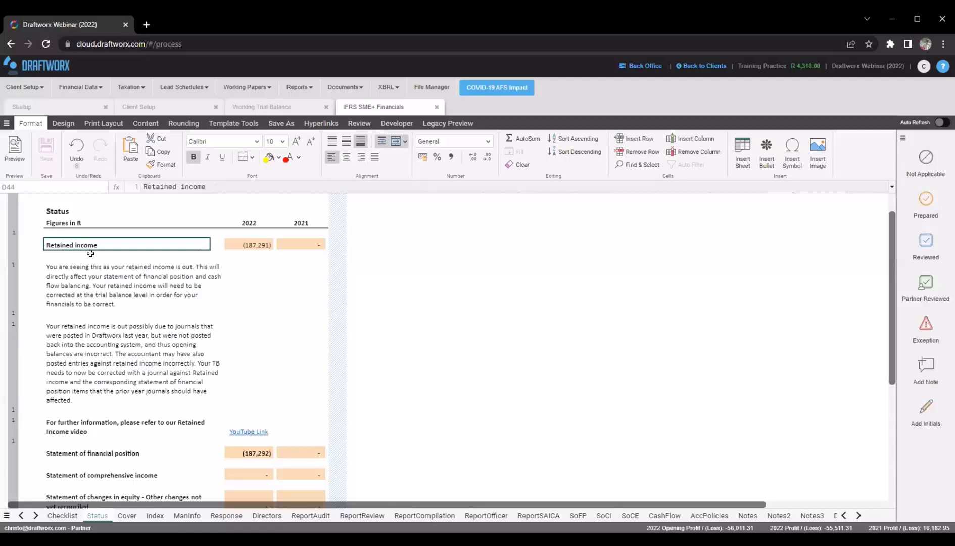
Inspect the 2022 and 2021 Statement of cash flows differences on the Status sheet
{"action": "scroll", "coordinate": [122, 273], "scroll_direction": "down", "scroll_amount": 5}
{"action": "left_click", "coordinate": [96, 253]}
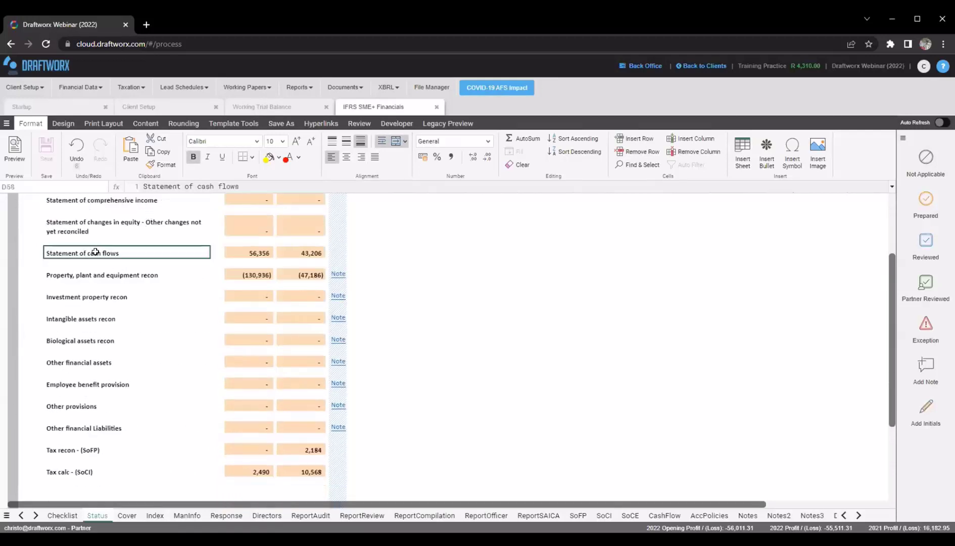
{"action": "left_click_drag", "start_coordinate": [243, 250], "coordinate": [295, 248]}
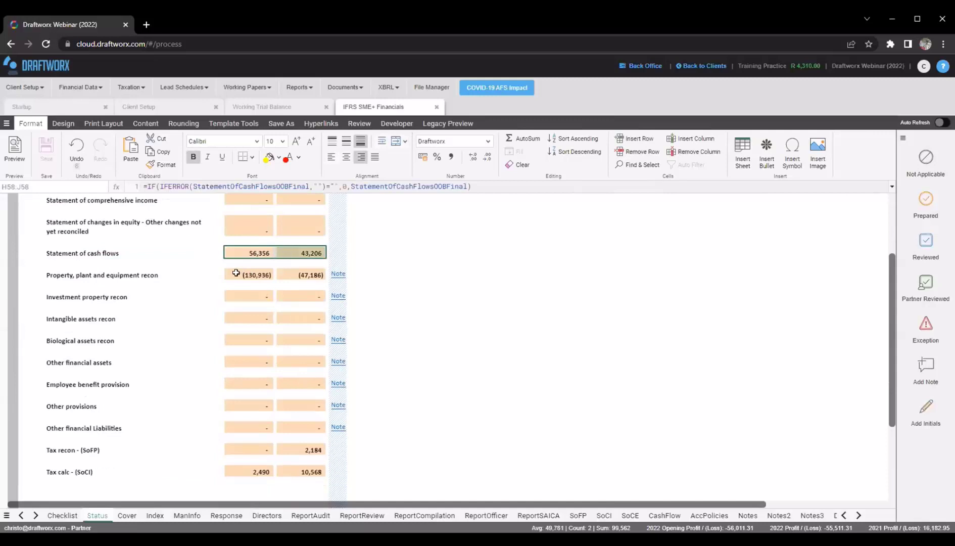
{"action": "left_click", "coordinate": [53, 261]}
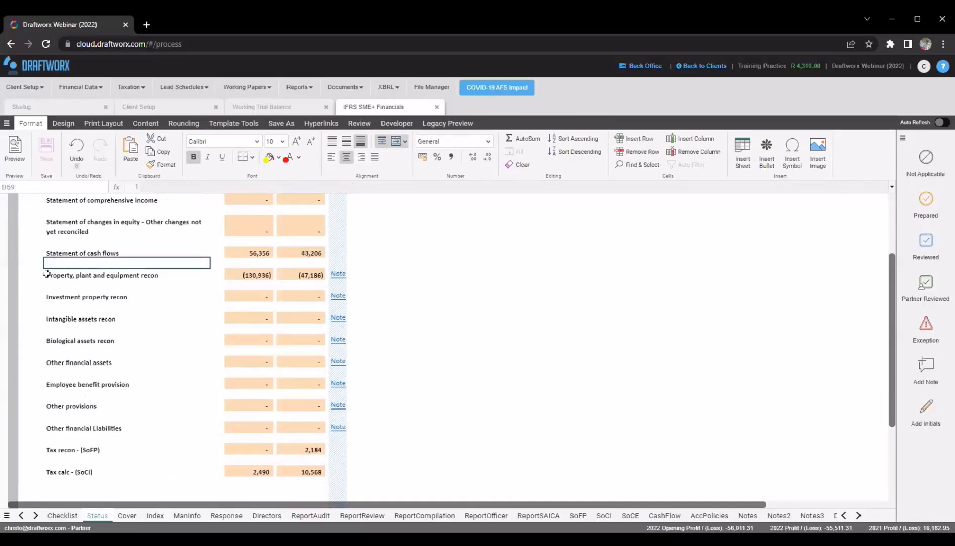
Check the Statement of cash flows row against the Property, plant and equipment recon row, and return to the Retained income explanation
{"action": "left_click", "coordinate": [40, 271]}
{"action": "left_click_drag", "start_coordinate": [39, 252], "coordinate": [83, 267]}
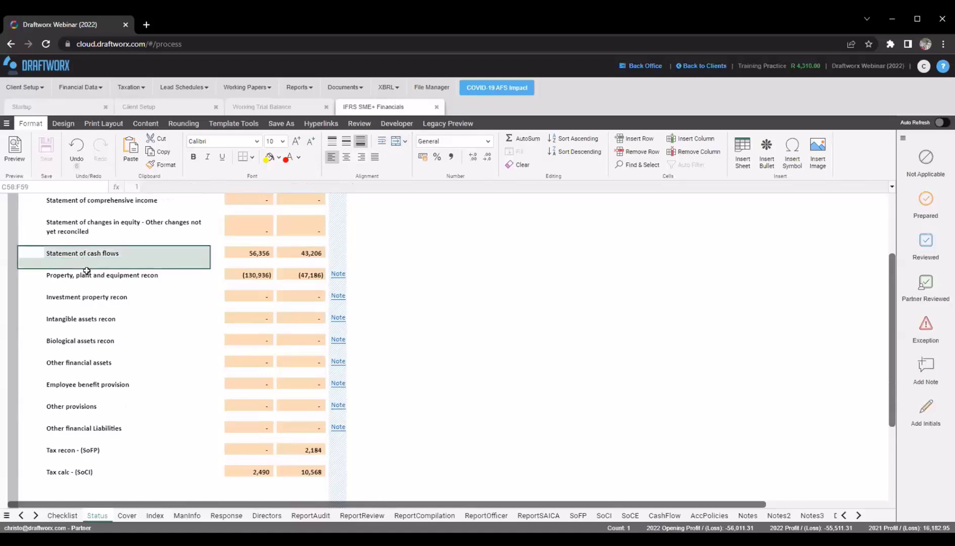
{"action": "left_click", "coordinate": [86, 271]}
{"action": "left_click", "coordinate": [121, 262]}
{"action": "scroll", "coordinate": [121, 262], "scroll_direction": "up", "scroll_amount": 1}
{"action": "left_click", "coordinate": [122, 271]}
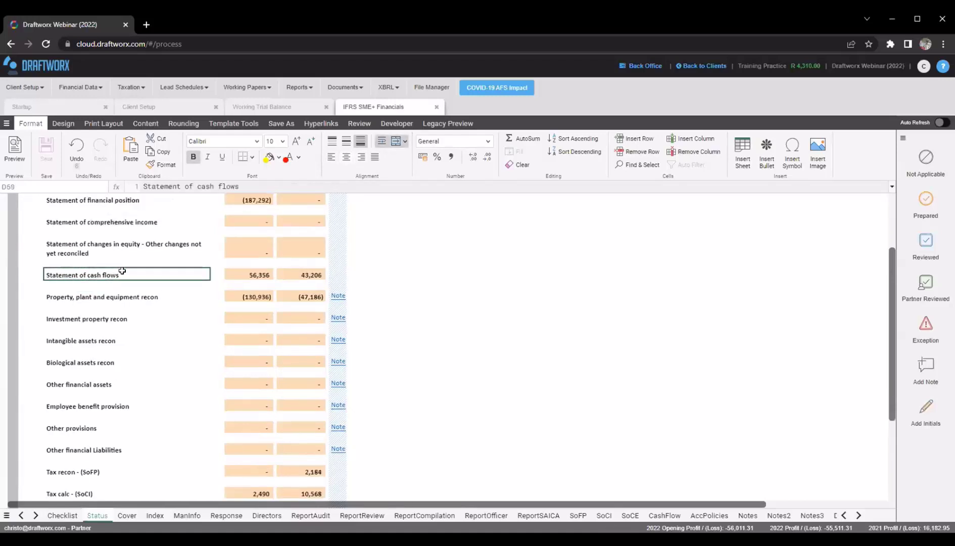
{"action": "left_click", "coordinate": [91, 298]}
{"action": "scroll", "coordinate": [122, 273], "scroll_direction": "up", "scroll_amount": 3}
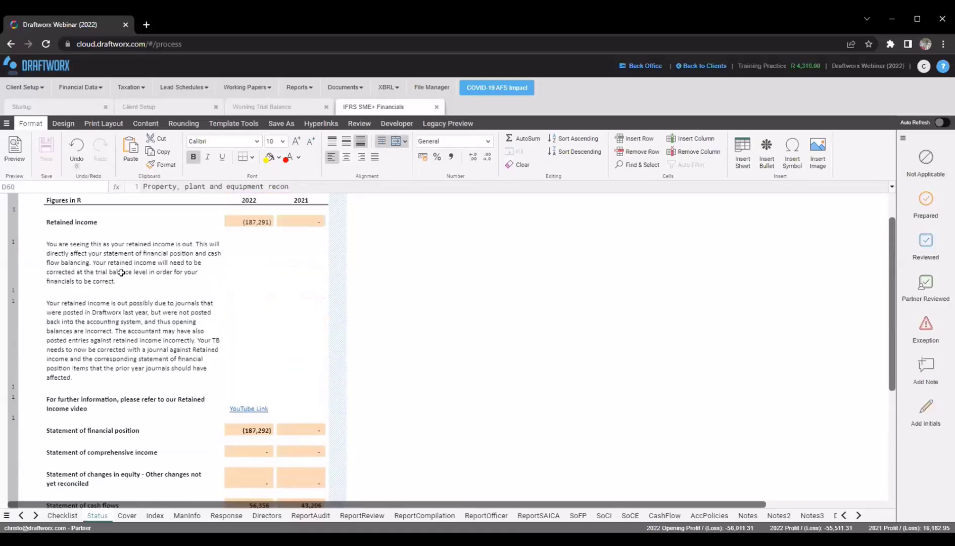
Review the Status sheet's reconciliation rows from Property, plant and equipment recon through Other financial Liabilities for both years
{"action": "scroll", "coordinate": [127, 316], "scroll_direction": "down", "scroll_amount": 3}
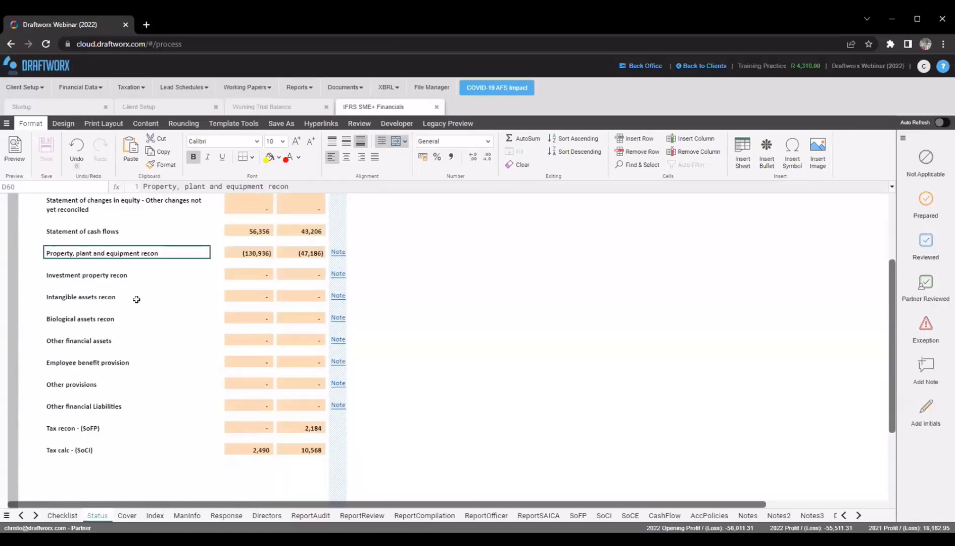
{"action": "left_click_drag", "start_coordinate": [106, 247], "coordinate": [170, 250]}
{"action": "left_click_drag", "start_coordinate": [176, 309], "coordinate": [297, 402]}
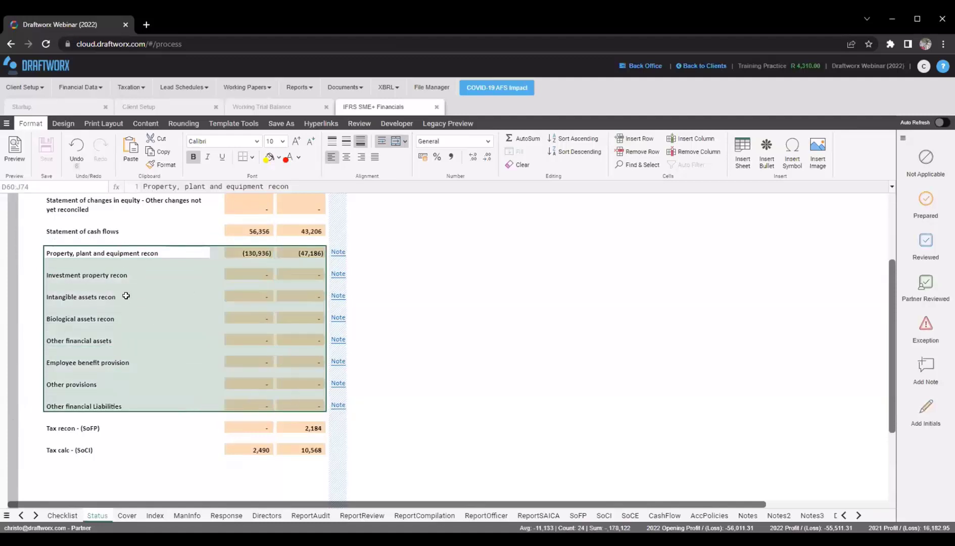
Compare the Statement of cash flows row with the Property, plant and equipment recon row and inspect their 2022 formulas
{"action": "left_click", "coordinate": [74, 232]}
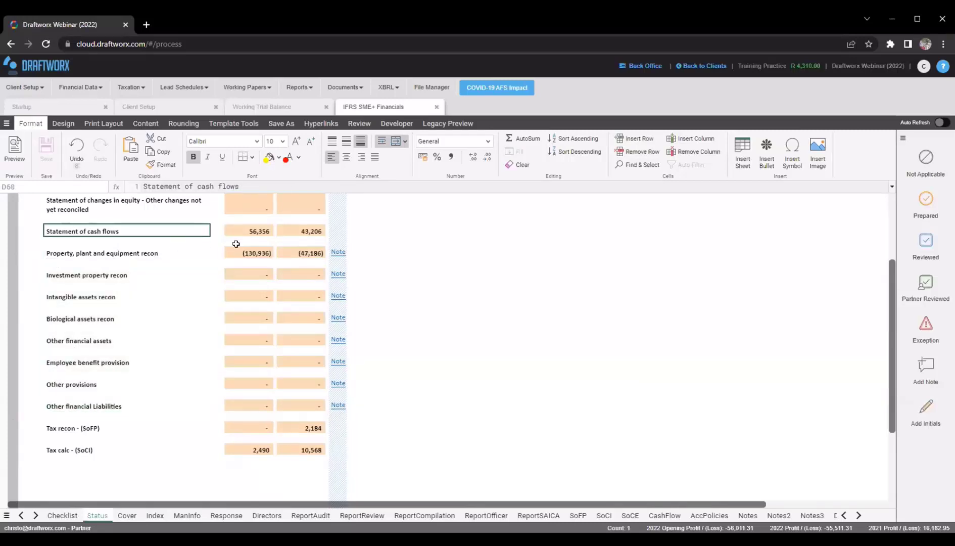
{"action": "left_click", "coordinate": [86, 255]}
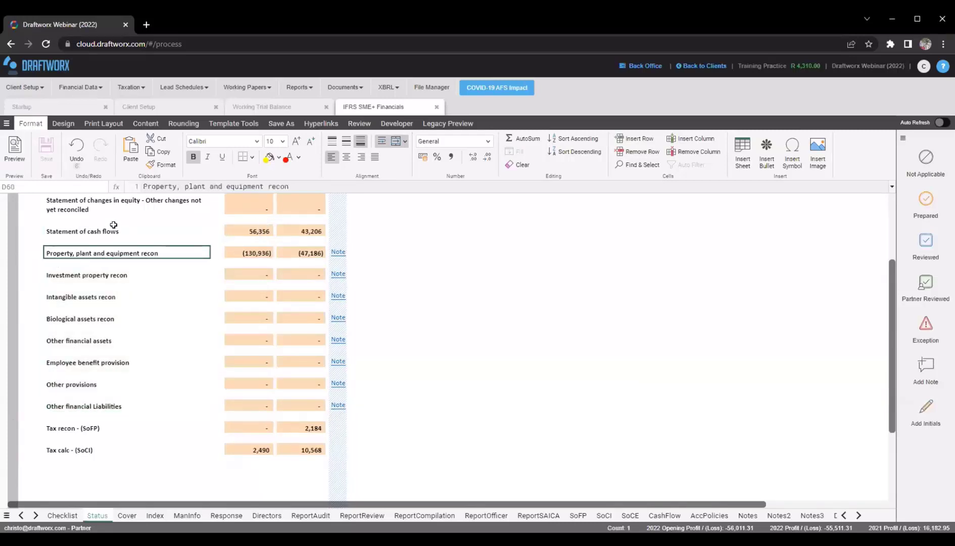
{"action": "left_click", "coordinate": [264, 228]}
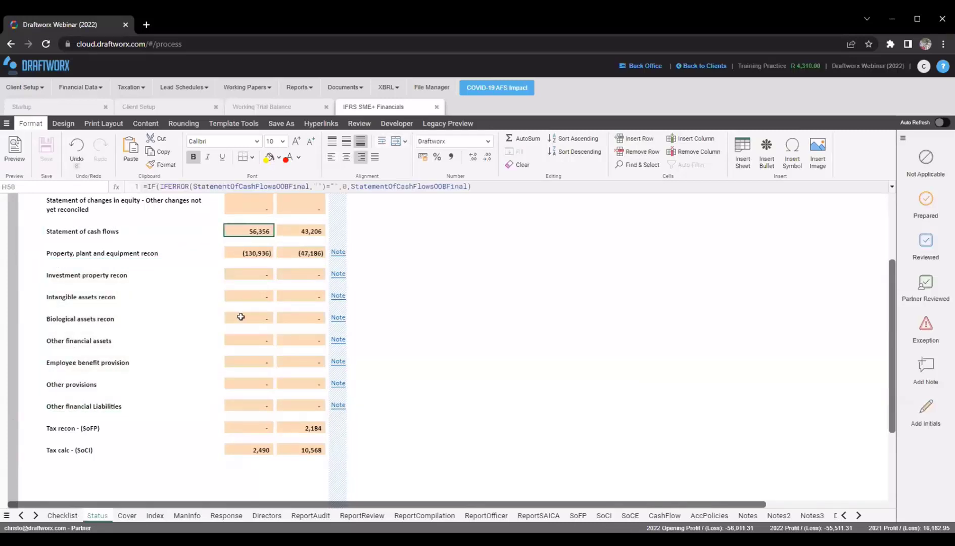
{"action": "left_click", "coordinate": [249, 252]}
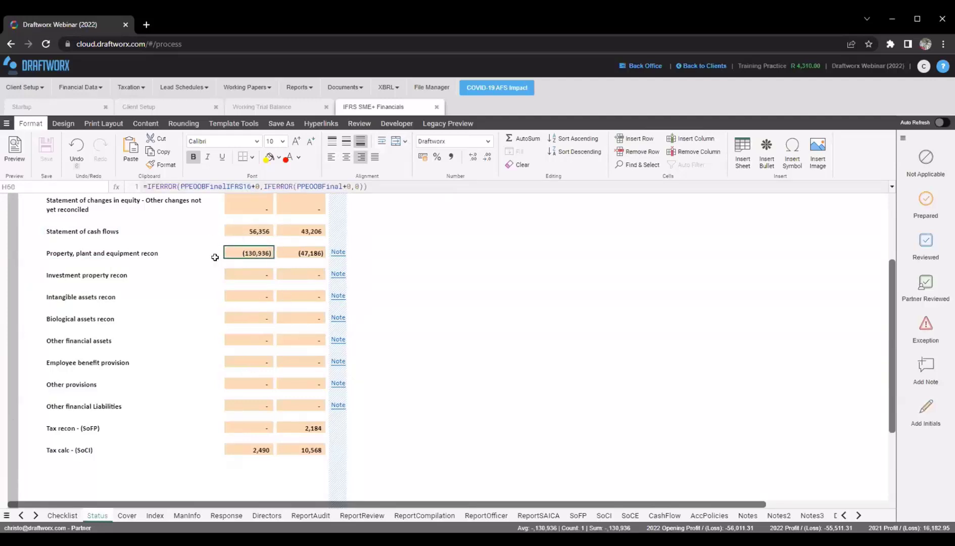
{"action": "left_click", "coordinate": [190, 251]}
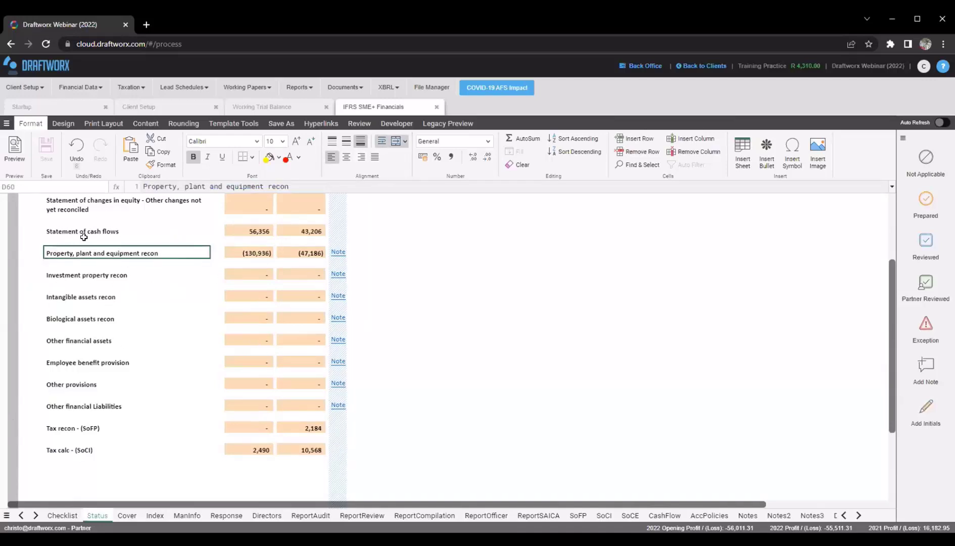
{"action": "scroll", "coordinate": [94, 260], "scroll_direction": "up", "scroll_amount": 1}
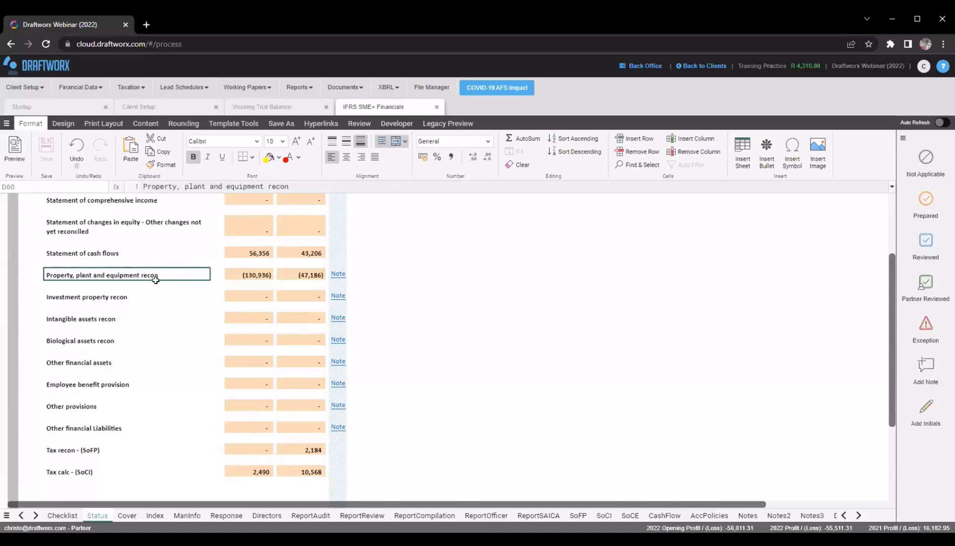
Open the note linked to the Property, plant and equipment recon row and examine its opening balances at 1 March 2021
{"action": "left_click", "coordinate": [241, 273]}
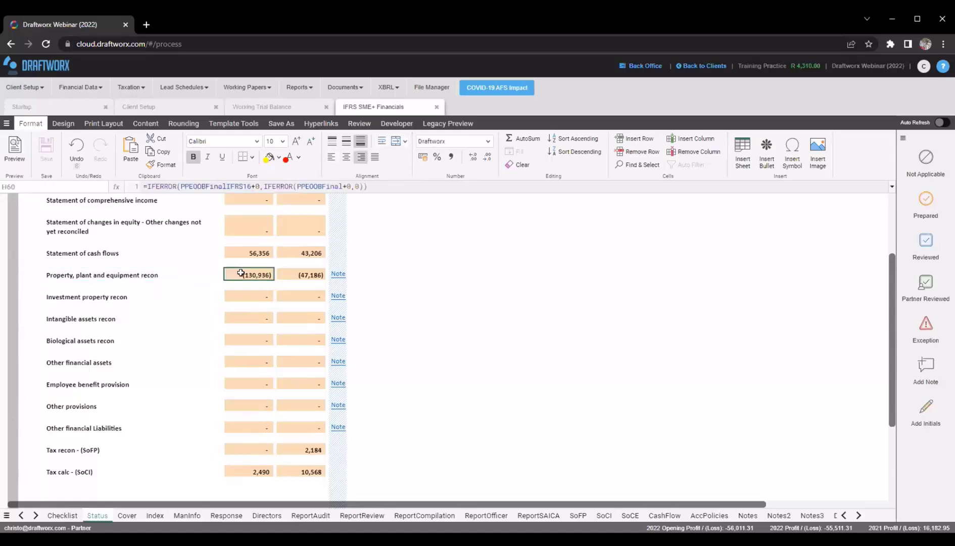
{"action": "left_click", "coordinate": [337, 275]}
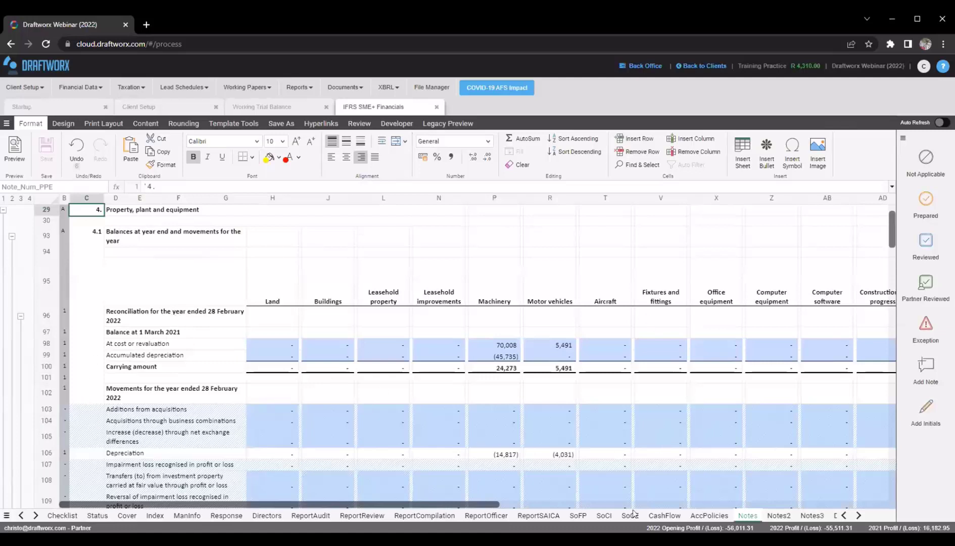
{"action": "scroll", "coordinate": [486, 277], "scroll_direction": "down", "scroll_amount": 3}
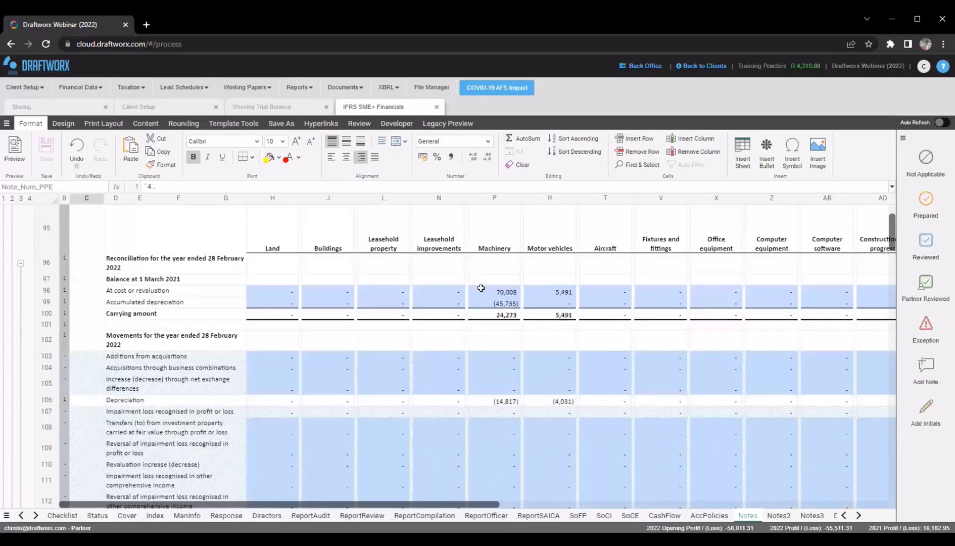
{"action": "scroll", "coordinate": [471, 307], "scroll_direction": "up", "scroll_amount": 3}
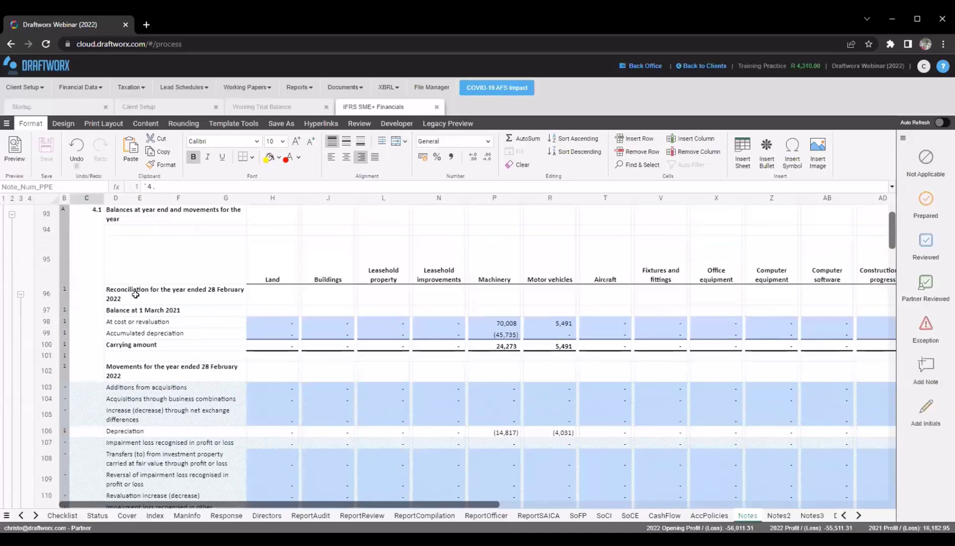
{"action": "left_click_drag", "start_coordinate": [136, 294], "coordinate": [410, 336]}
{"action": "left_click", "coordinate": [158, 297]}
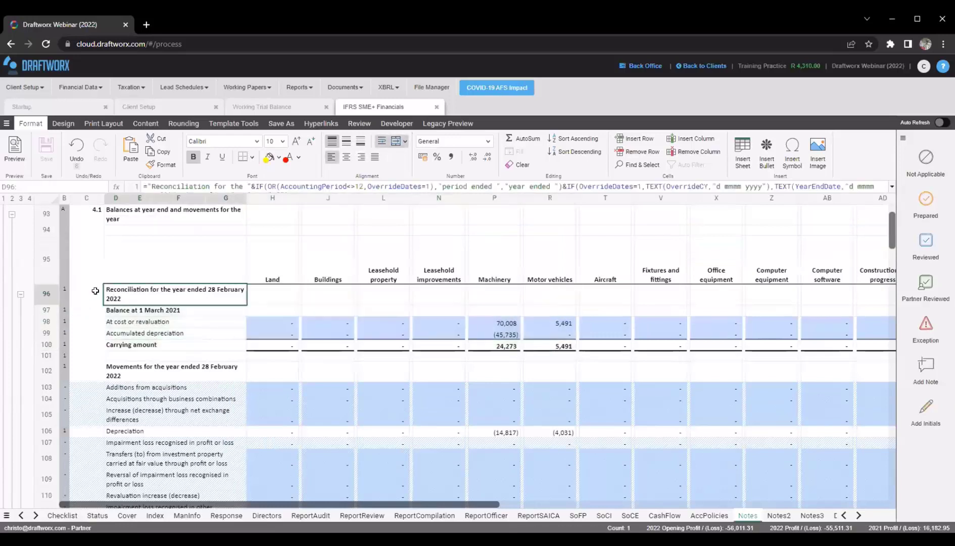
{"action": "left_click_drag", "start_coordinate": [160, 311], "coordinate": [171, 340]}
Examine the movements for the year ended 28 February 2022 and the formula behind Machinery's end-of-year total
{"action": "scroll", "coordinate": [309, 358], "scroll_direction": "down", "scroll_amount": 3}
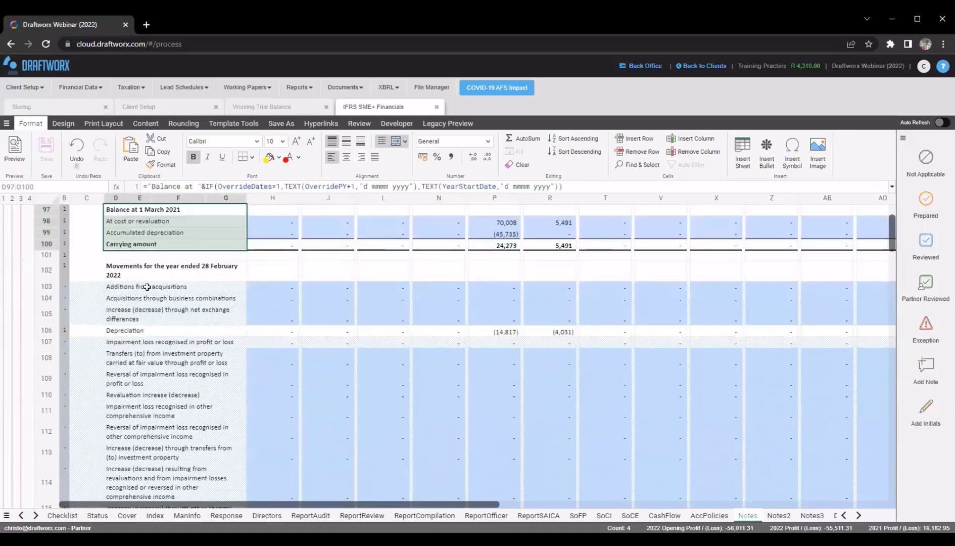
{"action": "key", "text": "ctrl+Down"}
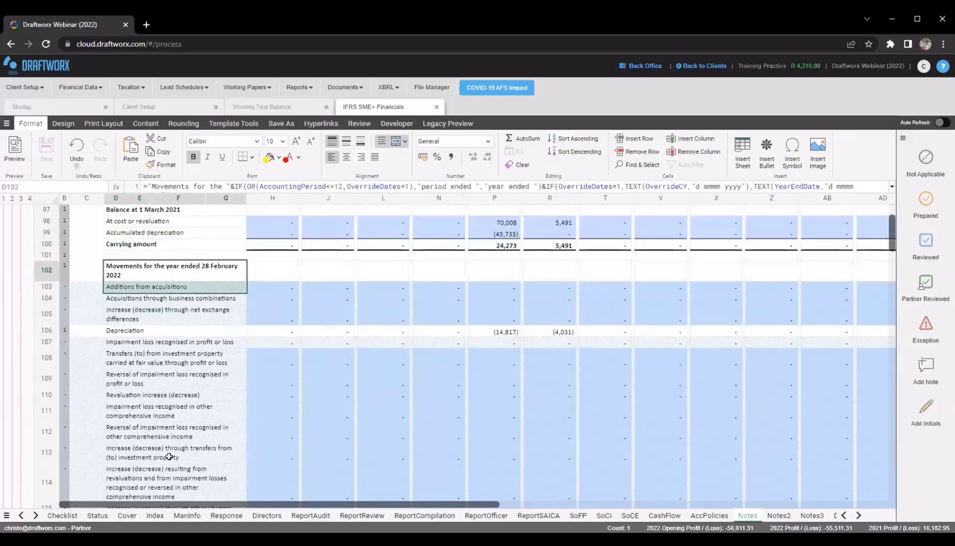
{"action": "key", "text": "ctrl+shift+Down"}
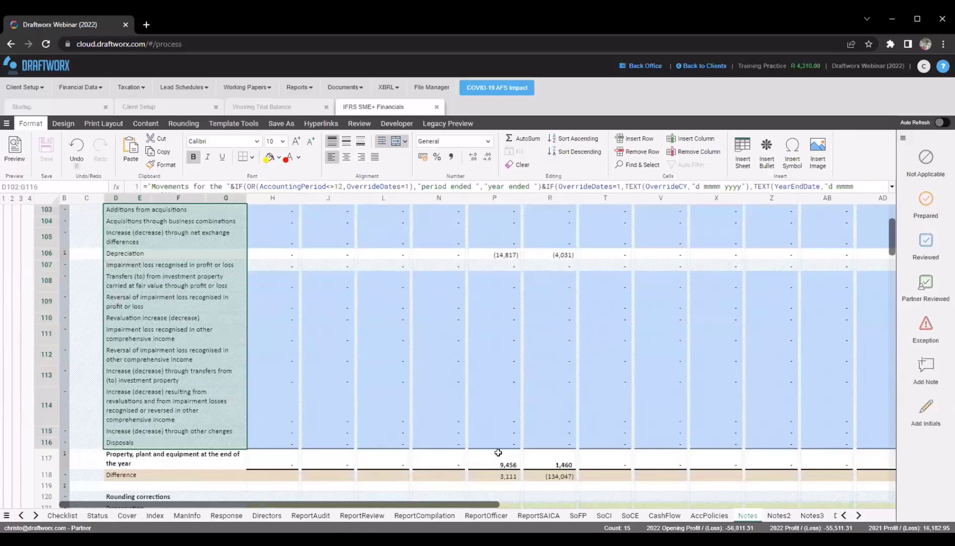
{"action": "left_click", "coordinate": [481, 461]}
{"action": "scroll", "coordinate": [498, 459], "scroll_direction": "up", "scroll_amount": 2}
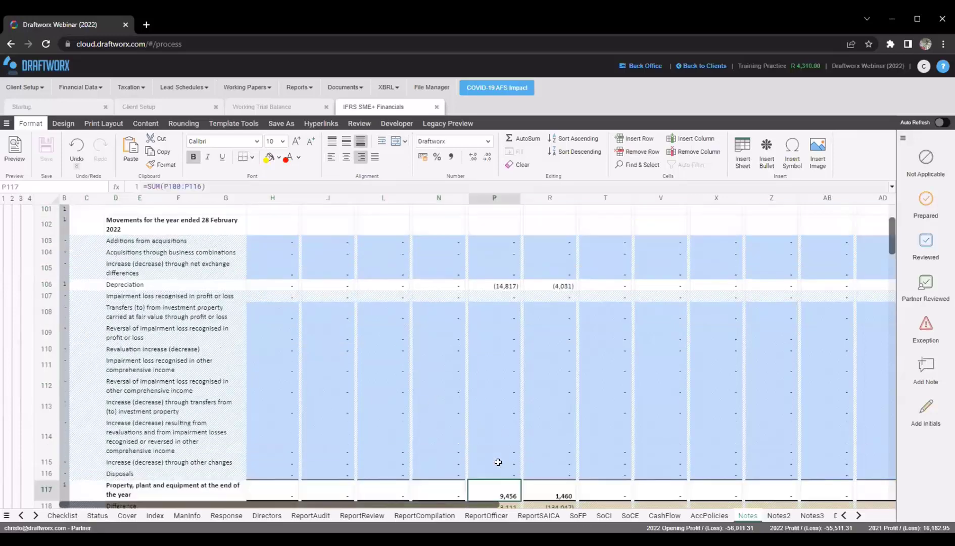
{"action": "scroll", "coordinate": [498, 455], "scroll_direction": "up", "scroll_amount": 1}
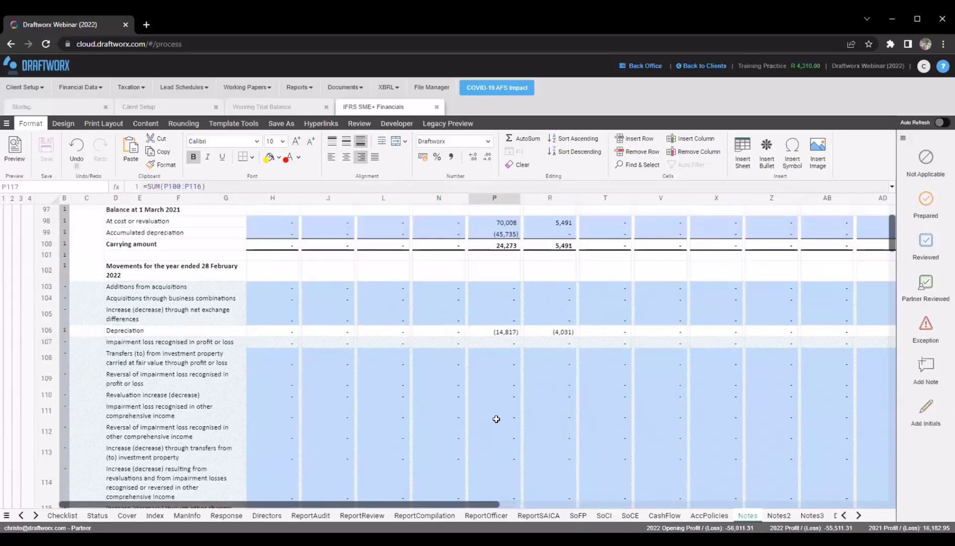
Inspect Machinery's depreciation formula and trace the depreciation down to the end-of-year total
{"action": "left_click", "coordinate": [494, 332]}
{"action": "scroll", "coordinate": [493, 328], "scroll_direction": "down", "scroll_amount": 1}
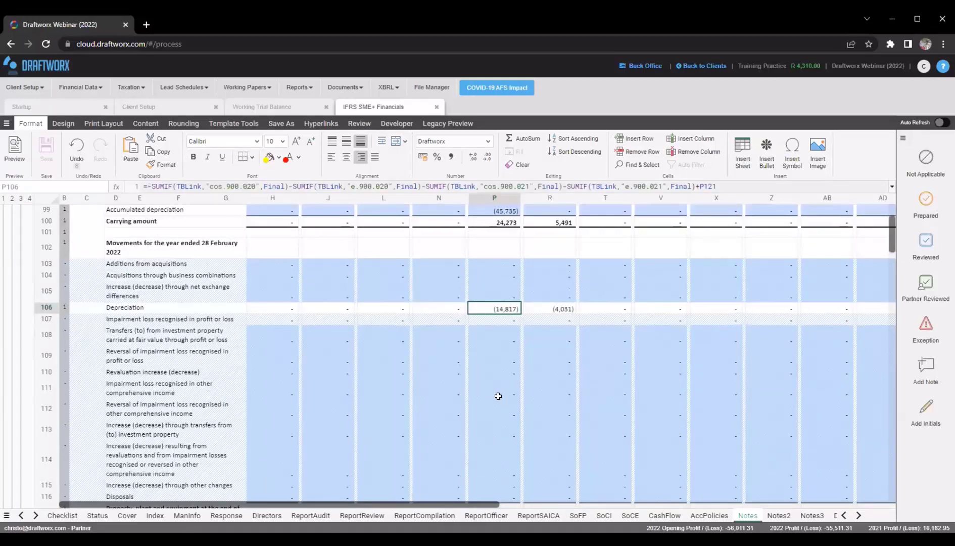
{"action": "scroll", "coordinate": [493, 368], "scroll_direction": "down", "scroll_amount": 3}
{"action": "left_click", "coordinate": [493, 369]}
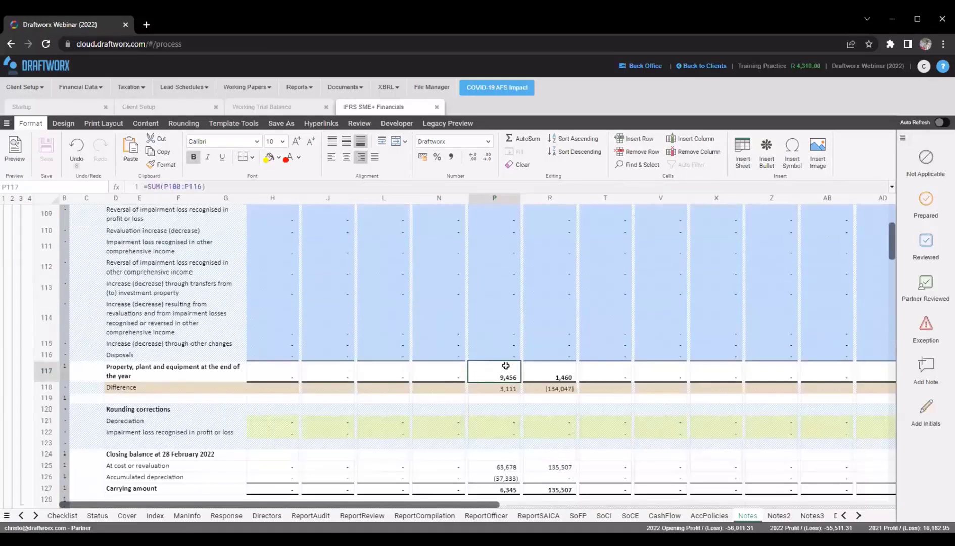
Inspect the Difference row under the end-of-year totals and the formula behind Machinery's difference
{"action": "left_click", "coordinate": [215, 386]}
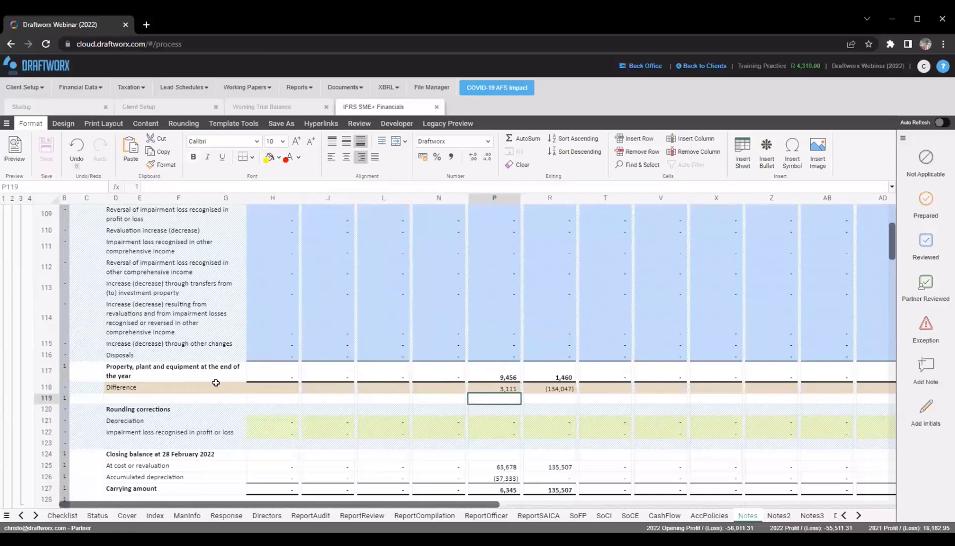
{"action": "left_click", "coordinate": [475, 385]}
{"action": "left_click", "coordinate": [156, 387]}
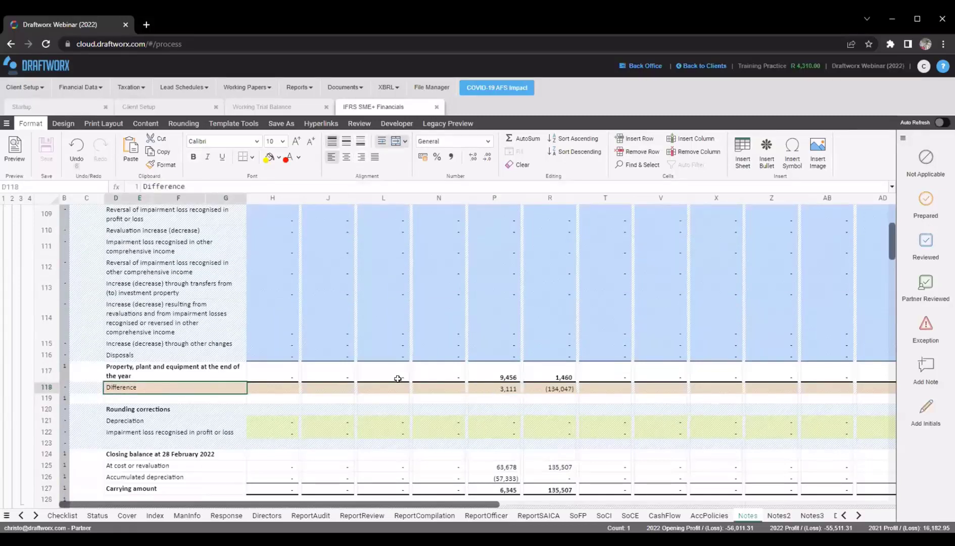
{"action": "left_click", "coordinate": [493, 385]}
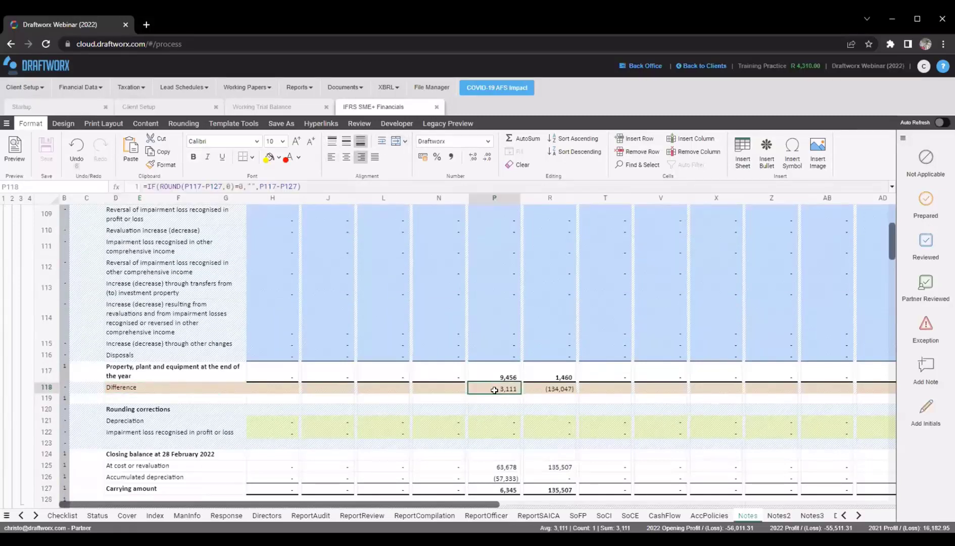
Compare the closing balance at 28 February 2022, including Machinery's carrying amount, with Machinery's end-of-year total from the movements
{"action": "scroll", "coordinate": [494, 390], "scroll_direction": "down", "scroll_amount": 1}
{"action": "left_click", "coordinate": [495, 456]}
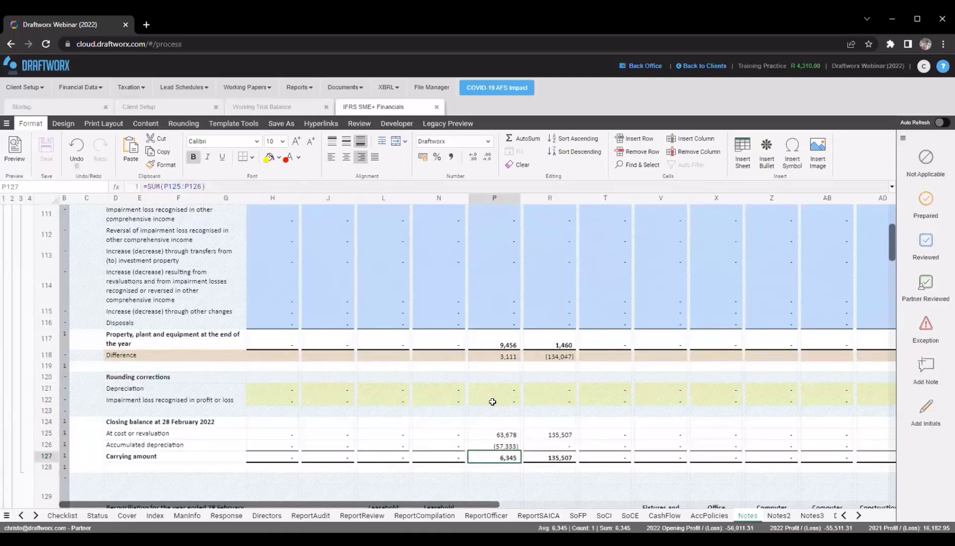
{"action": "left_click_drag", "start_coordinate": [153, 424], "coordinate": [537, 455]}
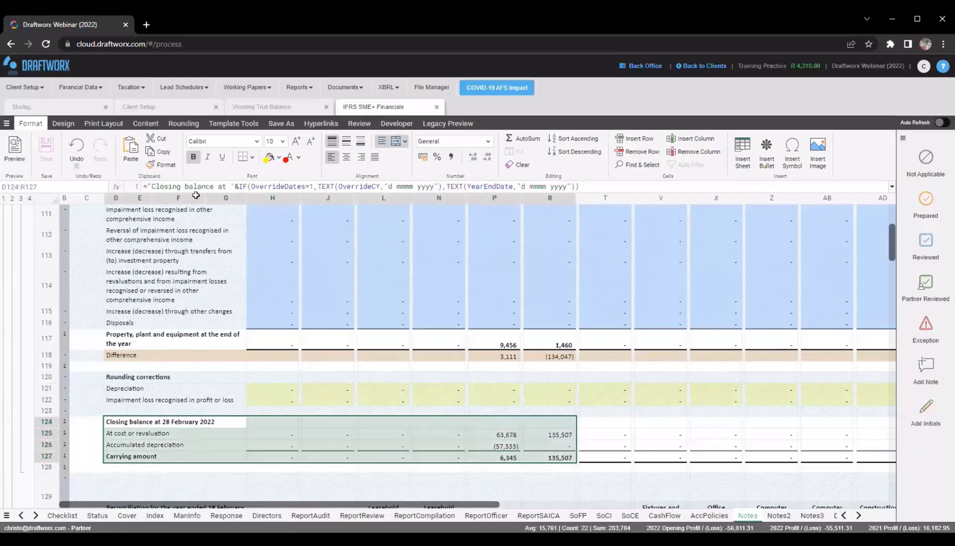
{"action": "left_click", "coordinate": [496, 455]}
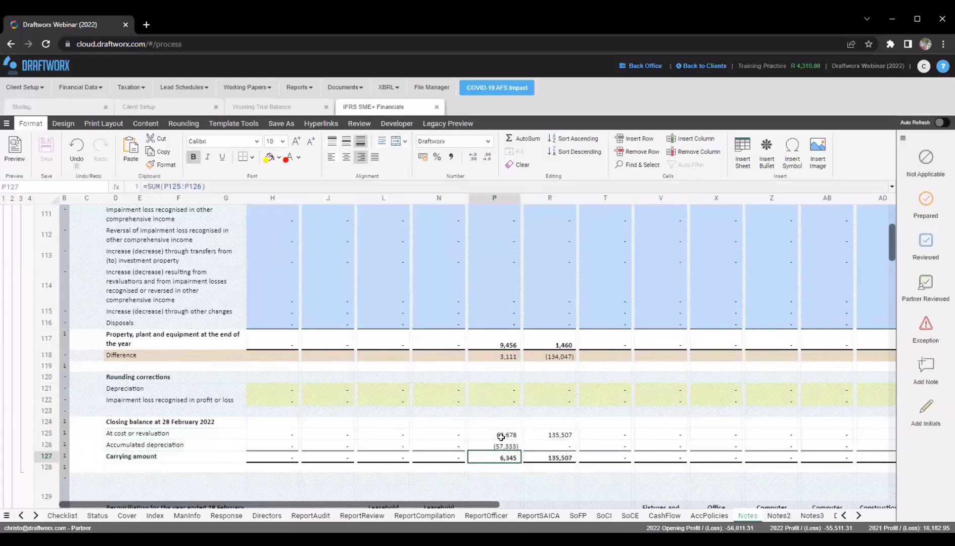
{"action": "left_click", "coordinate": [494, 335]}
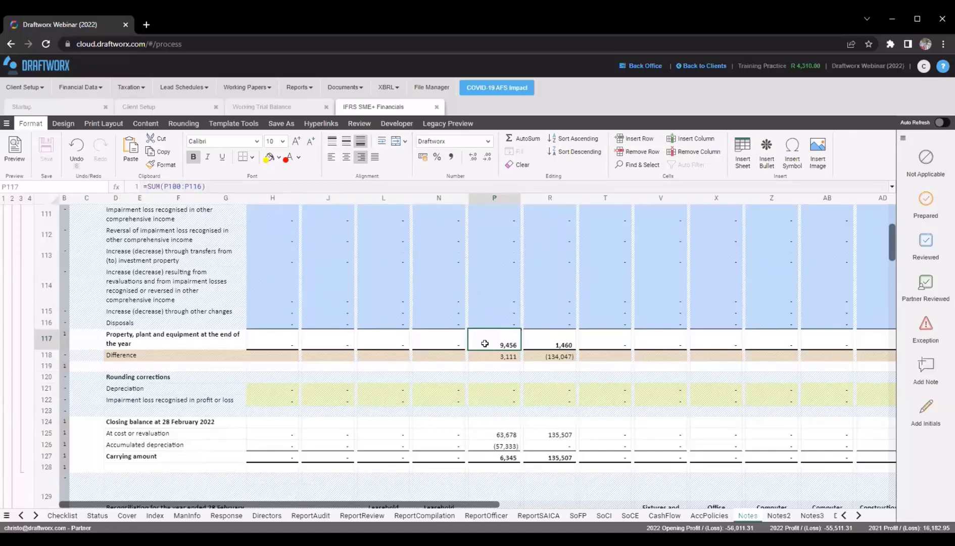
Examine Machinery's movement input cells for the year, from additions from acquisitions to net exchange differences
{"action": "scroll", "coordinate": [485, 344], "scroll_direction": "up", "scroll_amount": 2}
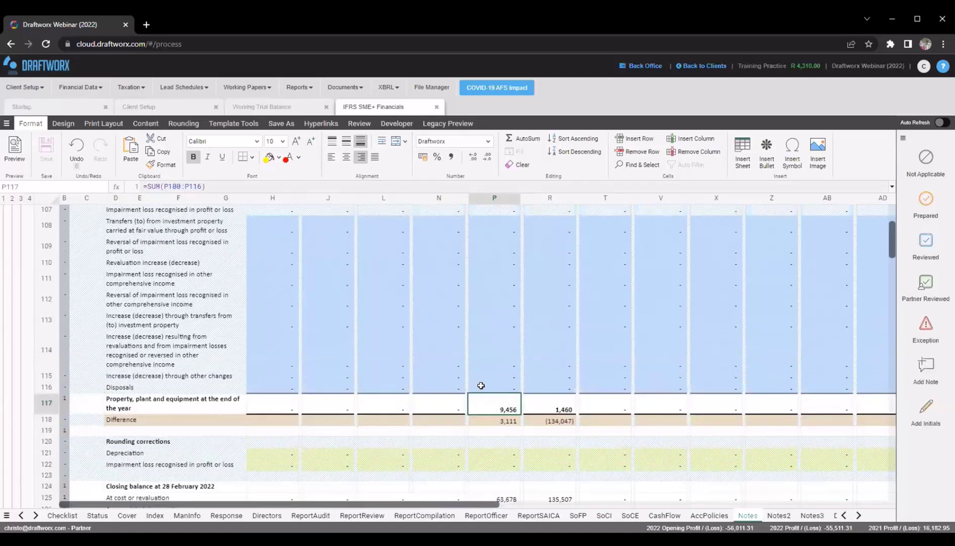
{"action": "scroll", "coordinate": [482, 385], "scroll_direction": "up", "scroll_amount": 2}
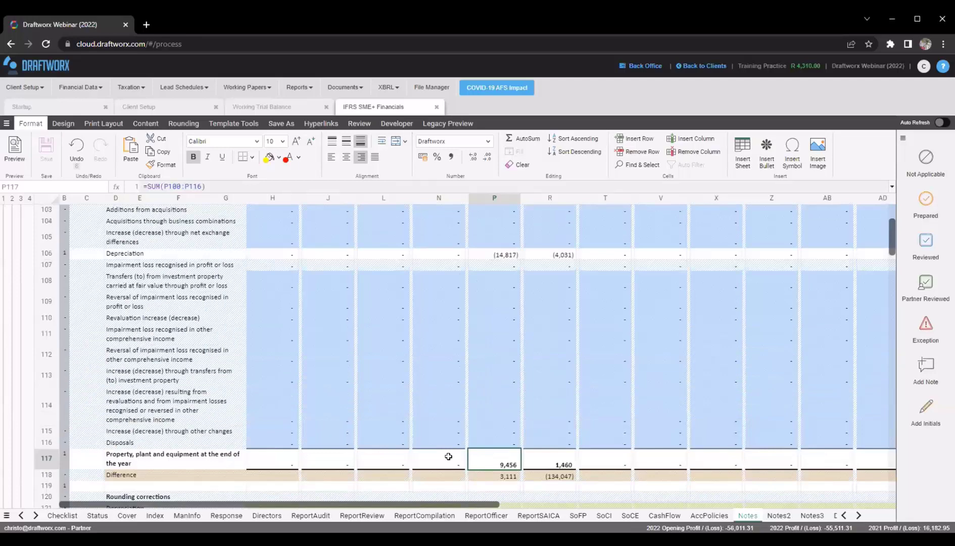
{"action": "left_click", "coordinate": [482, 481]}
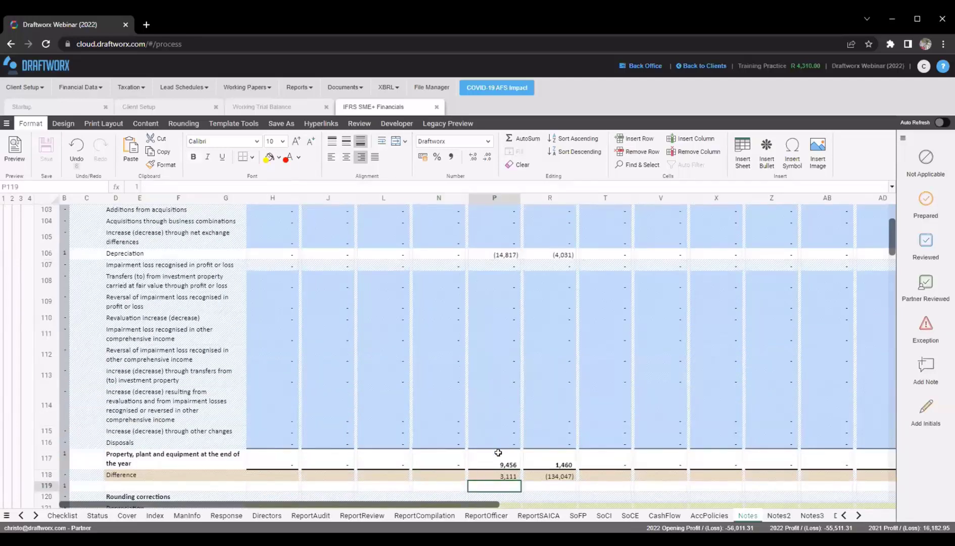
{"action": "scroll", "coordinate": [496, 453], "scroll_direction": "up", "scroll_amount": 1}
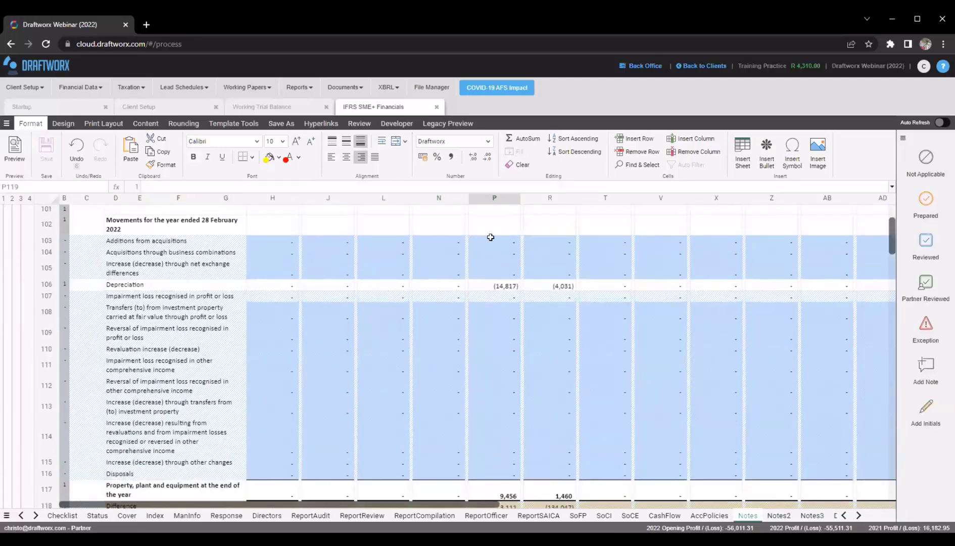
{"action": "left_click_drag", "start_coordinate": [490, 238], "coordinate": [488, 263]}
{"action": "left_click", "coordinate": [489, 262]}
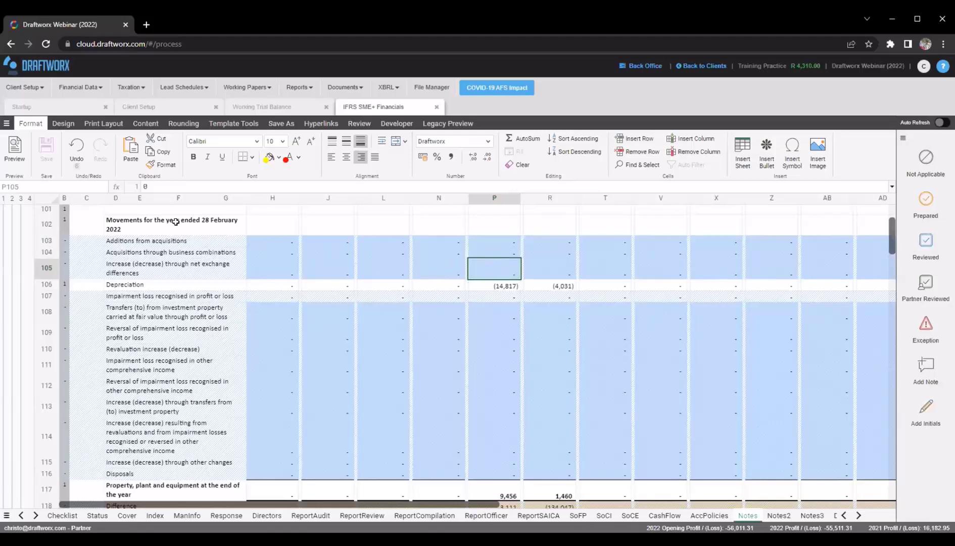
{"action": "left_click", "coordinate": [135, 225]}
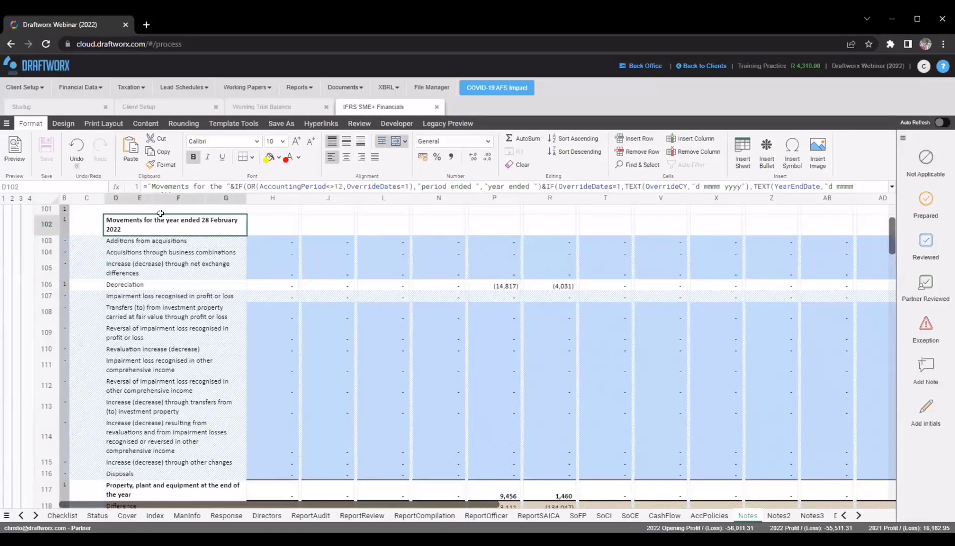
{"action": "left_click", "coordinate": [492, 239]}
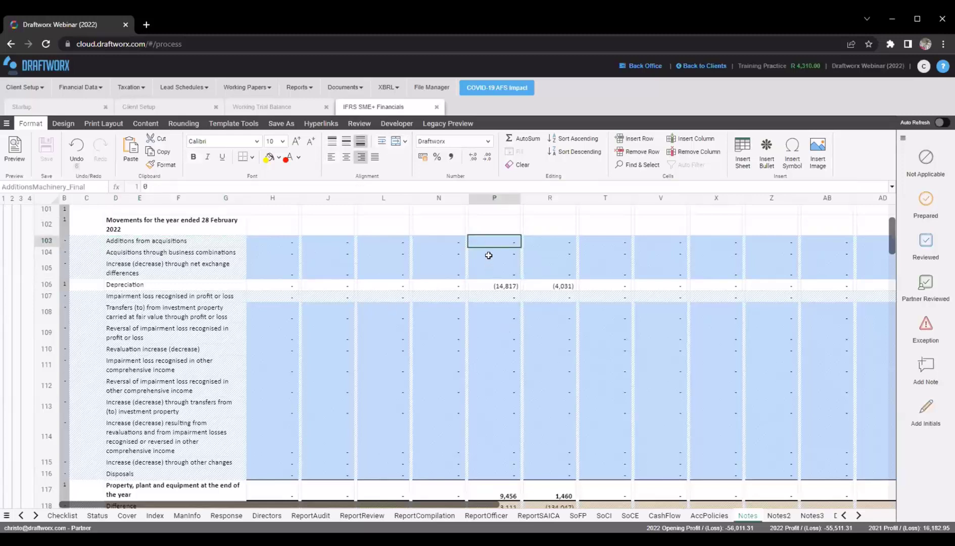
{"action": "left_click", "coordinate": [486, 277]}
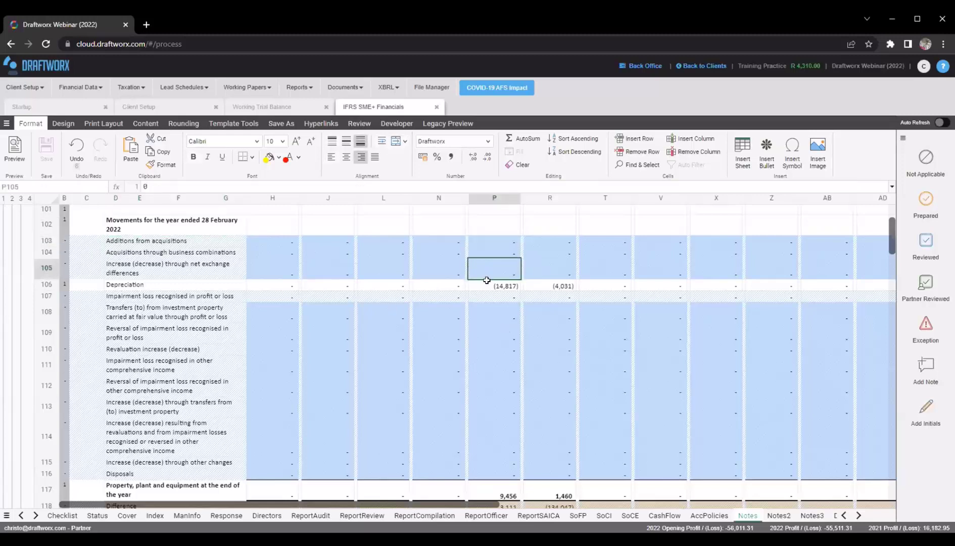
Examine Machinery's additions, disposals and other comprehensive income impairment cells in the movements for the year
{"action": "left_click", "coordinate": [486, 242]}
{"action": "scroll", "coordinate": [514, 437], "scroll_direction": "up", "scroll_amount": 1}
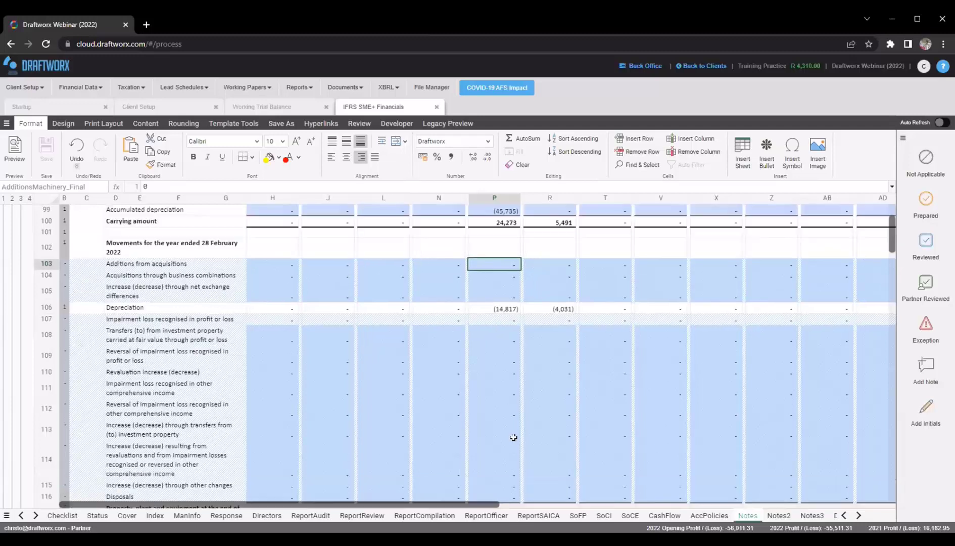
{"action": "scroll", "coordinate": [505, 473], "scroll_direction": "down", "scroll_amount": 1}
{"action": "left_click", "coordinate": [505, 474]}
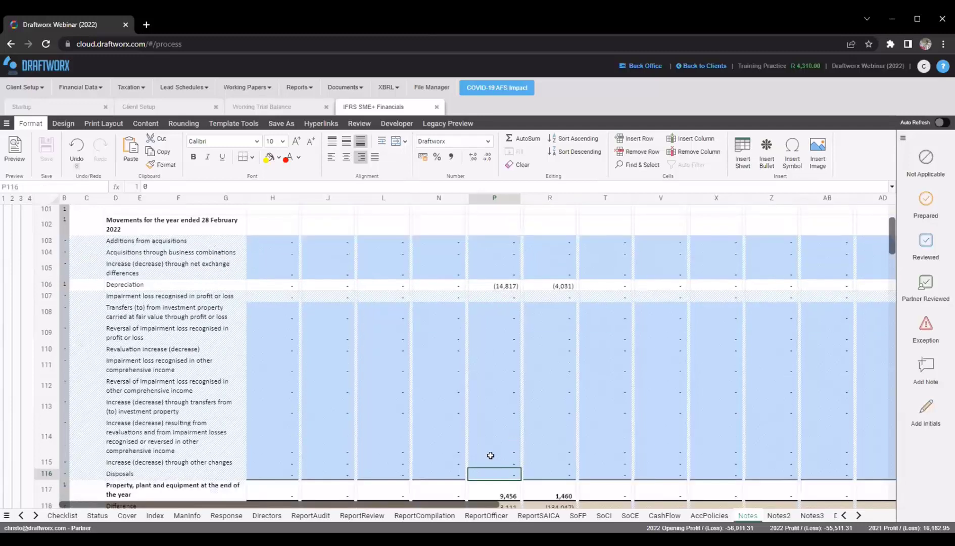
{"action": "left_click", "coordinate": [494, 357]}
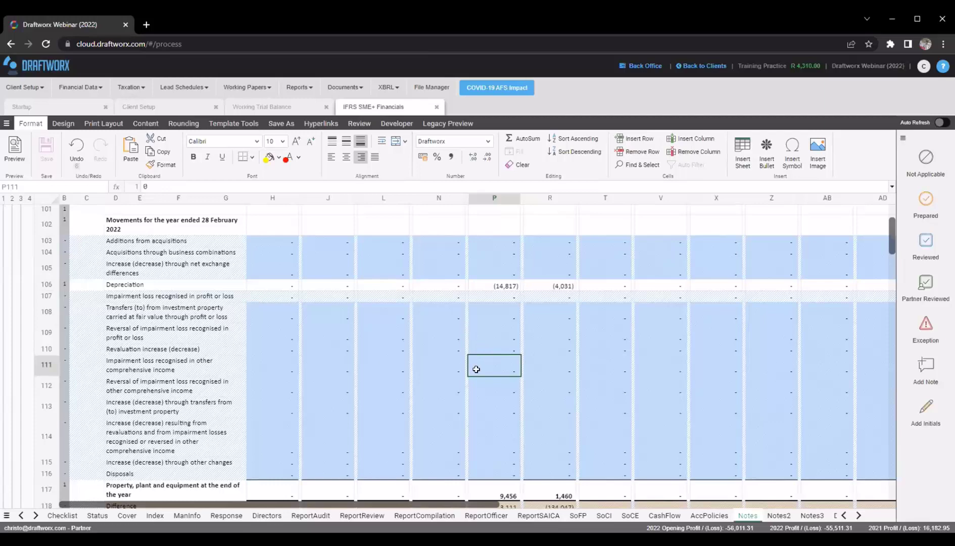
Enter -3111 as Machinery's disposals in the movements for the year ended 28 February 2022
{"action": "scroll", "coordinate": [475, 369], "scroll_direction": "down", "scroll_amount": 1}
{"action": "scroll", "coordinate": [482, 303], "scroll_direction": "up", "scroll_amount": 3}
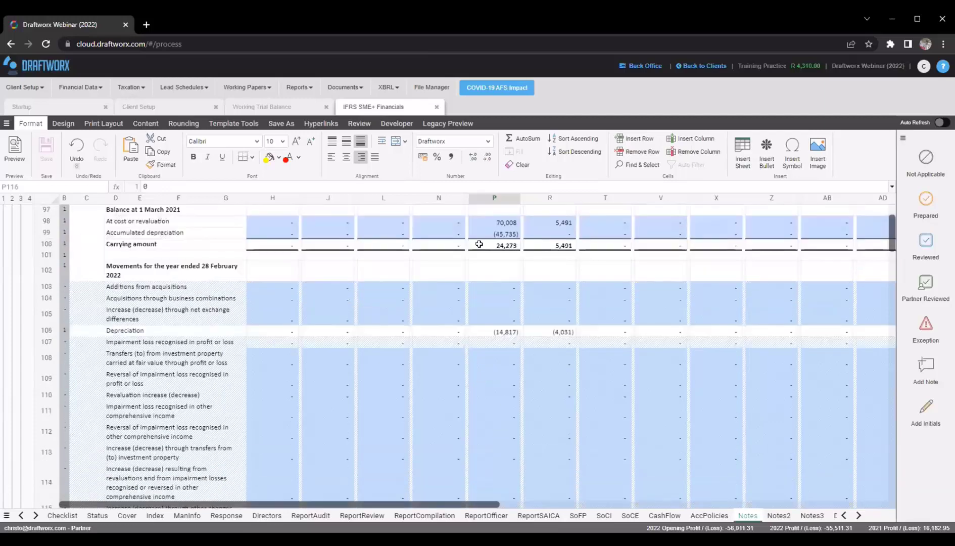
{"action": "scroll", "coordinate": [488, 314], "scroll_direction": "down", "scroll_amount": 2}
{"action": "key", "text": "Down"}
{"action": "key", "text": "Down"}
{"action": "key", "text": "Down"}
{"action": "key", "text": "Down"}
{"action": "key", "text": "Down"}
{"action": "scroll", "coordinate": [490, 315], "scroll_direction": "down", "scroll_amount": 2}
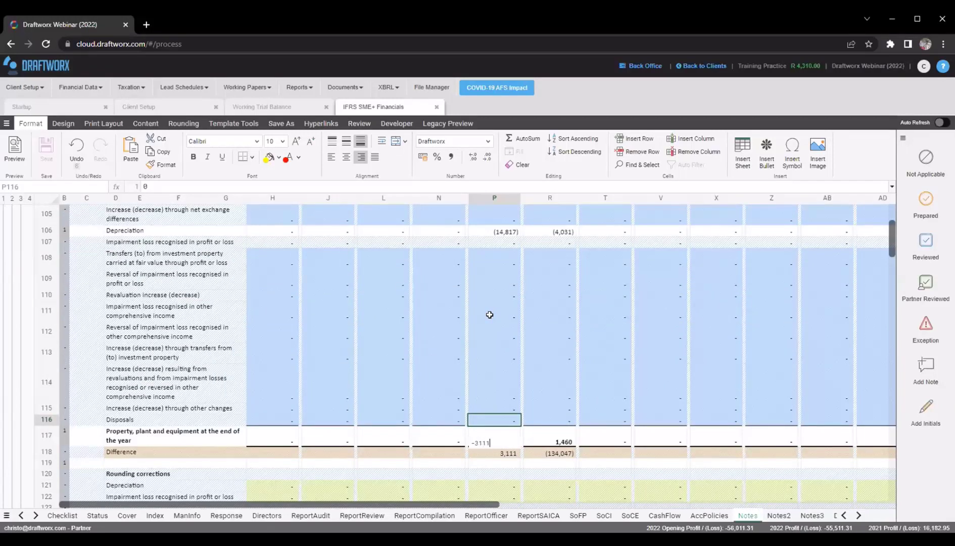
{"action": "key", "text": "Return"}
{"action": "left_click", "coordinate": [489, 419]}
{"action": "scroll", "coordinate": [488, 409], "scroll_direction": "down", "scroll_amount": 1}
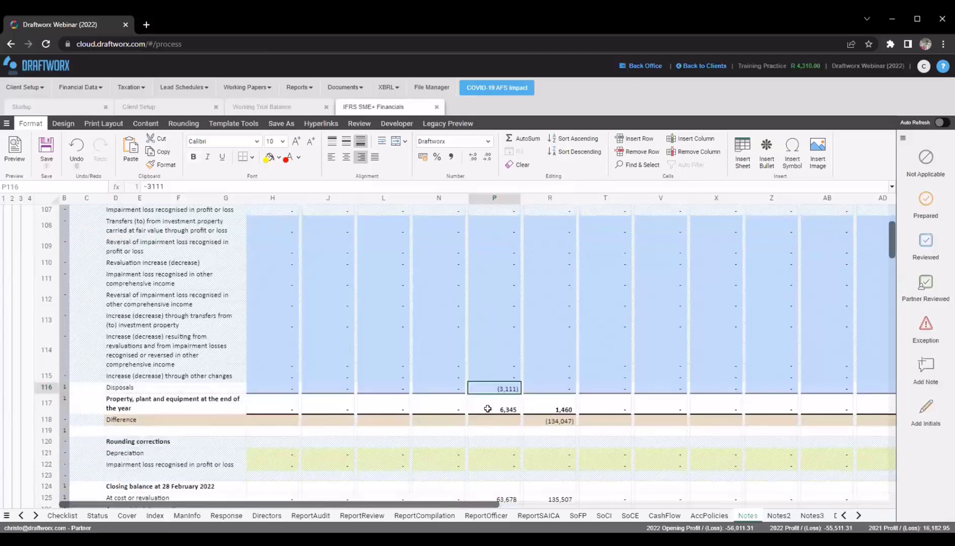
Compare Machinery's end-of-year total with its closing carrying amount at 28 February 2022 and inspect its Difference cell
{"action": "left_click", "coordinate": [487, 408]}
{"action": "left_click", "coordinate": [171, 410]}
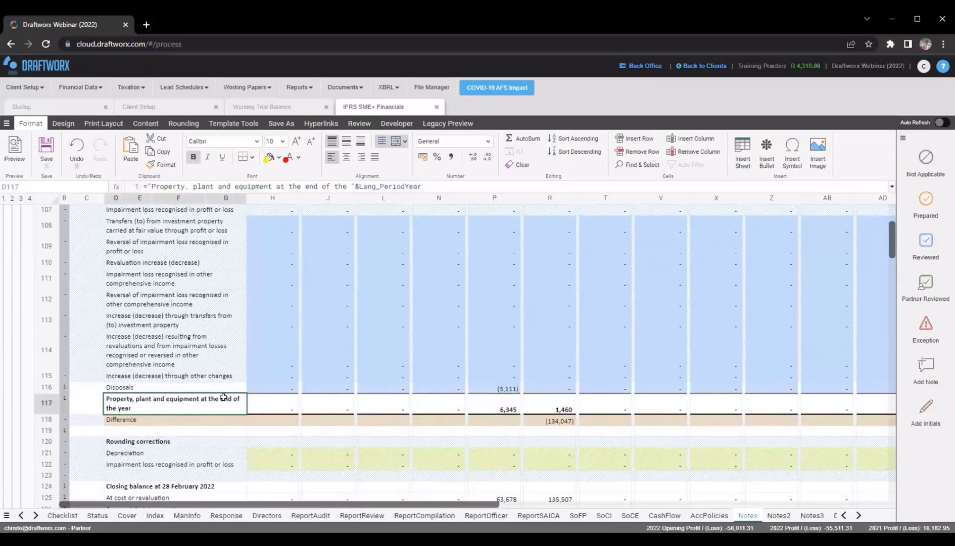
{"action": "scroll", "coordinate": [223, 398], "scroll_direction": "down", "scroll_amount": 1}
{"action": "scroll", "coordinate": [241, 369], "scroll_direction": "down", "scroll_amount": 1}
{"action": "left_click", "coordinate": [501, 346]}
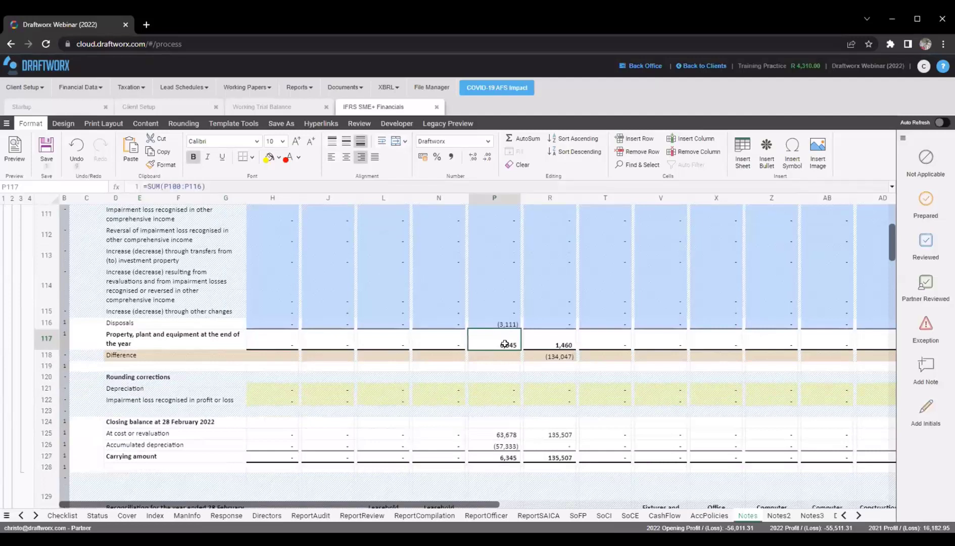
{"action": "left_click", "coordinate": [488, 459]}
{"action": "left_click", "coordinate": [489, 342]}
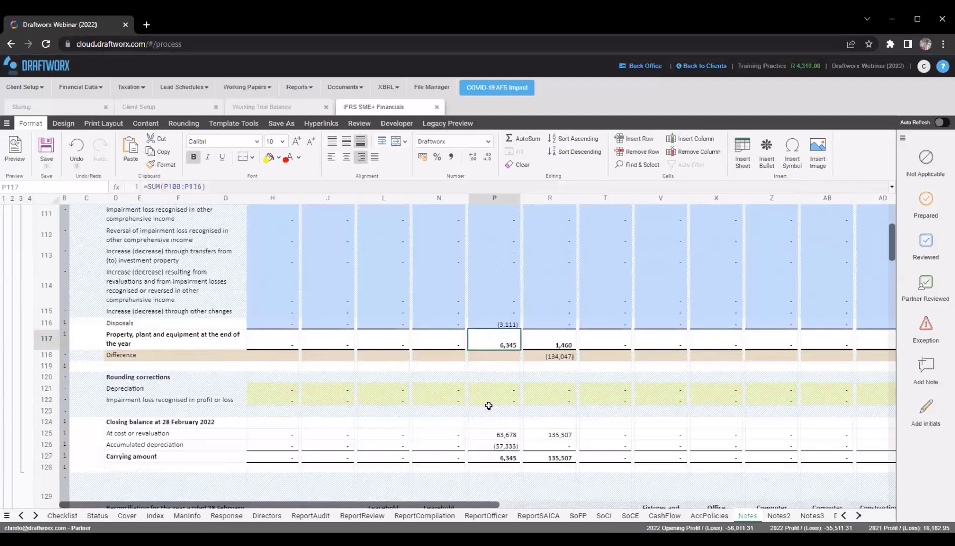
{"action": "left_click", "coordinate": [483, 453]}
{"action": "left_click_drag", "start_coordinate": [490, 437], "coordinate": [492, 456]}
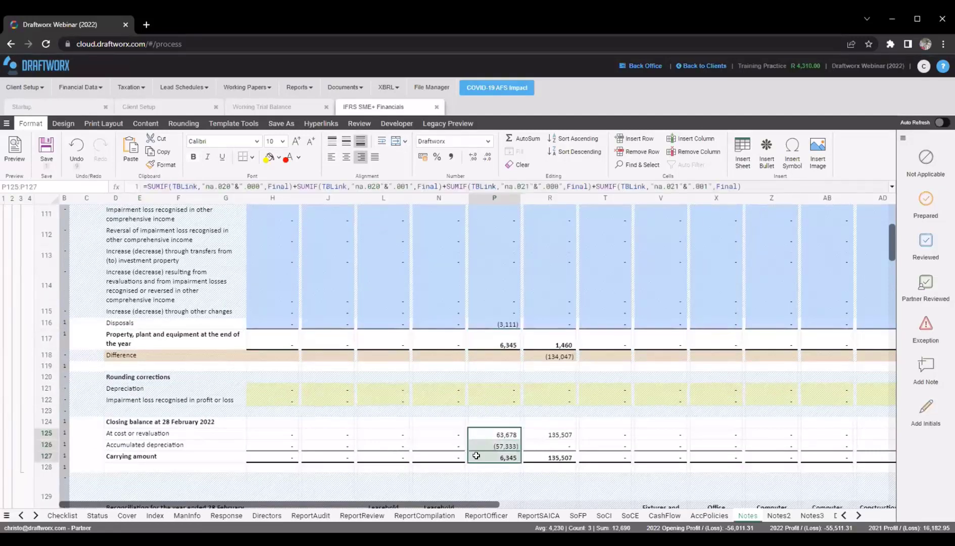
{"action": "left_click", "coordinate": [494, 333]}
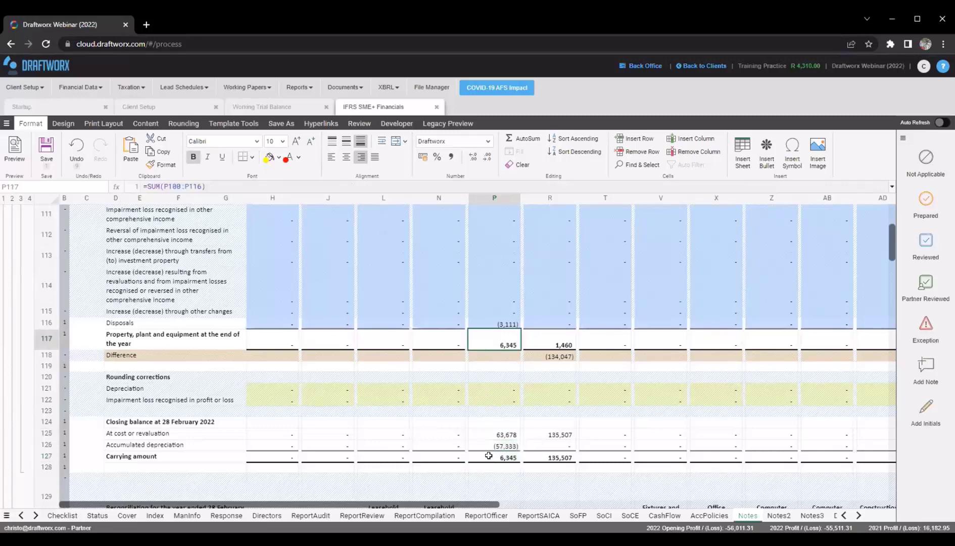
{"action": "left_click", "coordinate": [489, 360]}
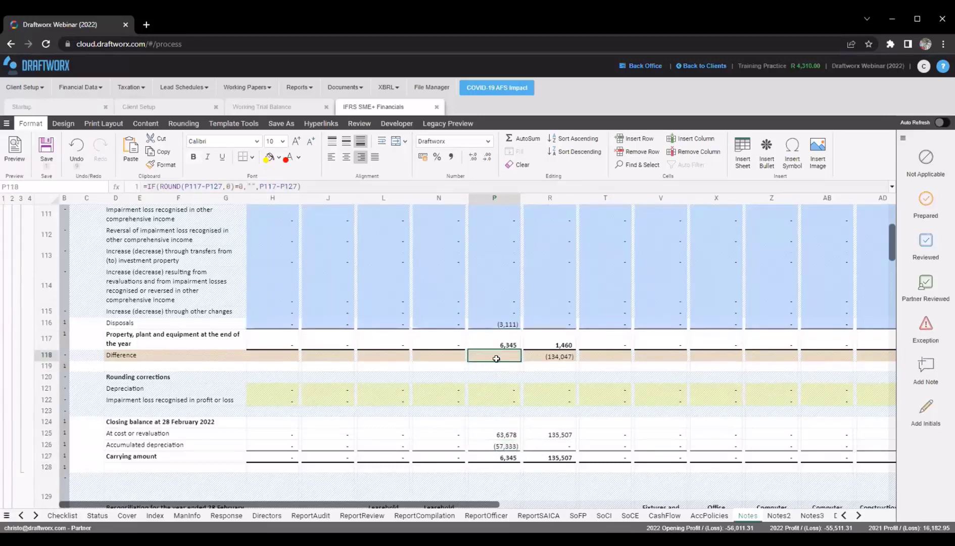
Enter 134047 as Motor vehicles' additions from acquisitions in the movements for the year ended 28 February 2022
{"action": "left_click", "coordinate": [558, 359]}
{"action": "scroll", "coordinate": [550, 275], "scroll_direction": "up", "scroll_amount": 5}
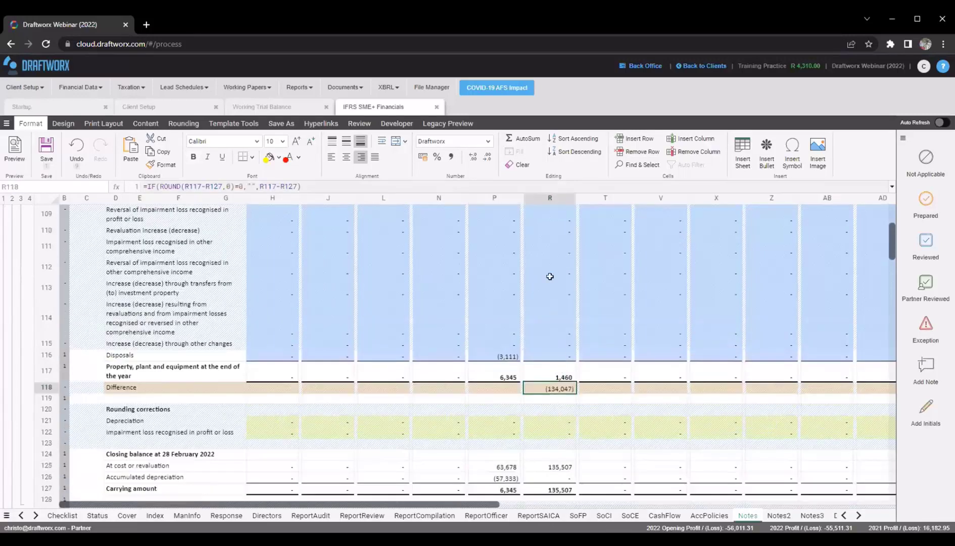
{"action": "scroll", "coordinate": [533, 449], "scroll_direction": "up", "scroll_amount": 2}
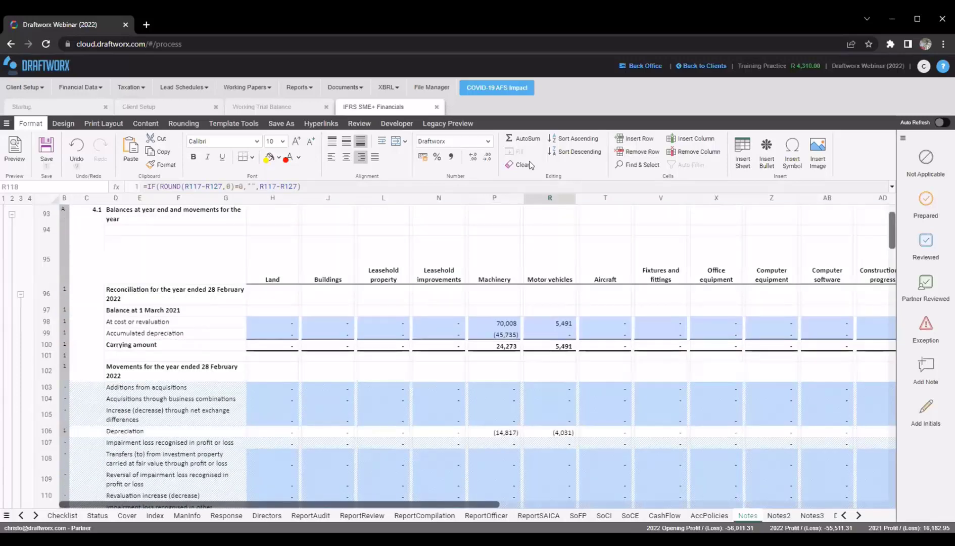
{"action": "scroll", "coordinate": [516, 393], "scroll_direction": "down", "scroll_amount": 5}
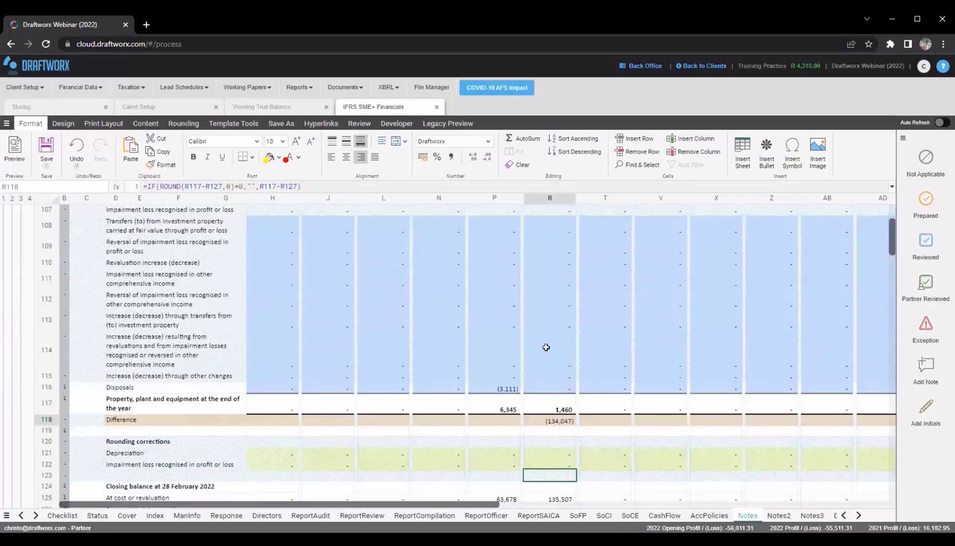
{"action": "key", "text": "ctrl+Up"}
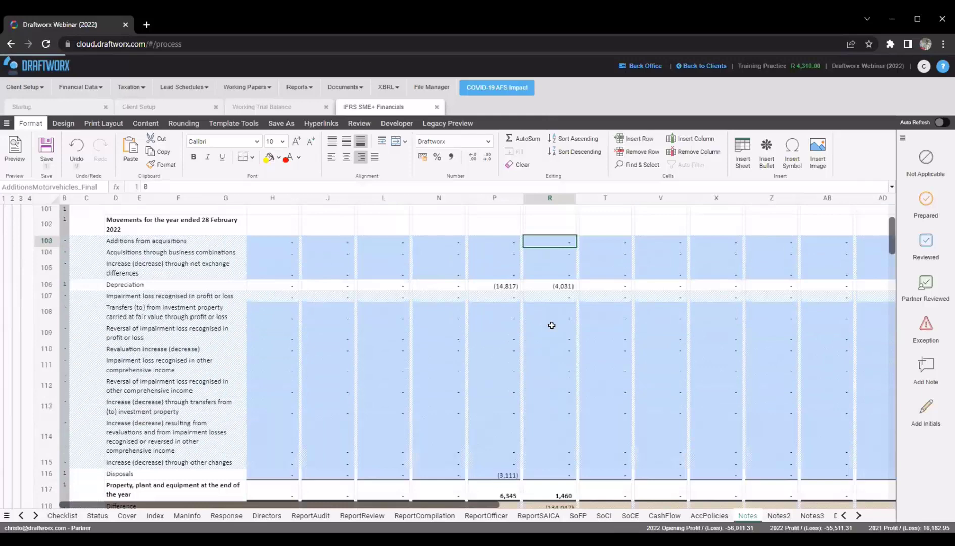
{"action": "scroll", "coordinate": [551, 323], "scroll_direction": "down", "scroll_amount": 1}
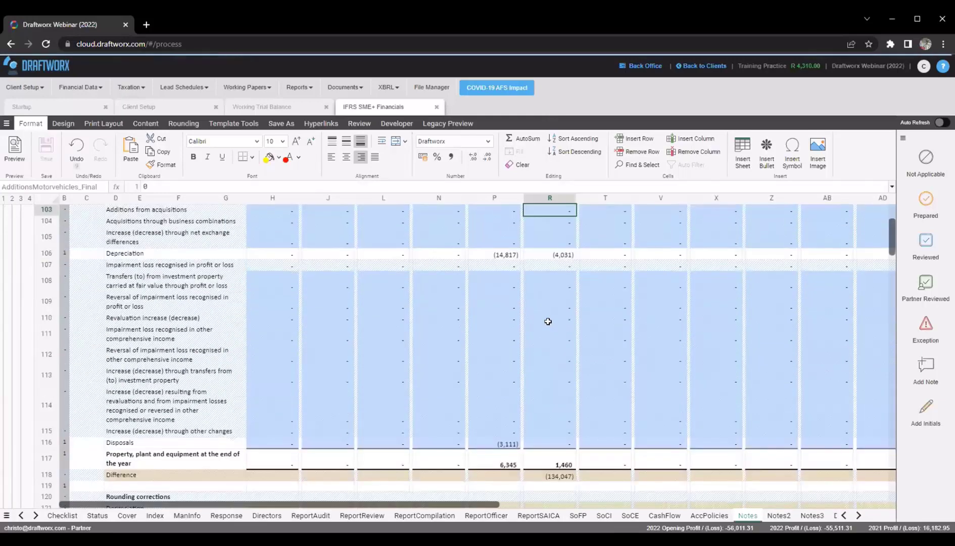
{"action": "type", "text": "134047"}
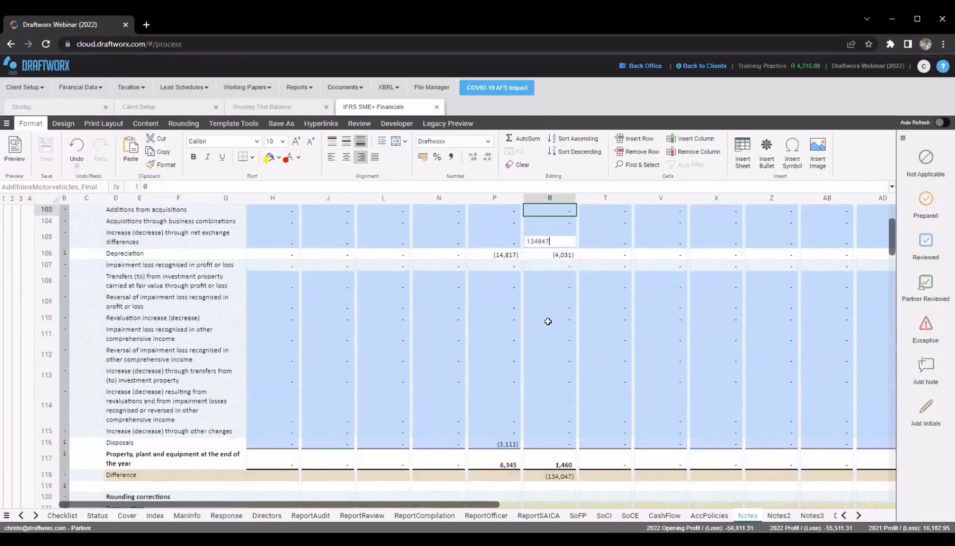
{"action": "key", "text": "Return"}
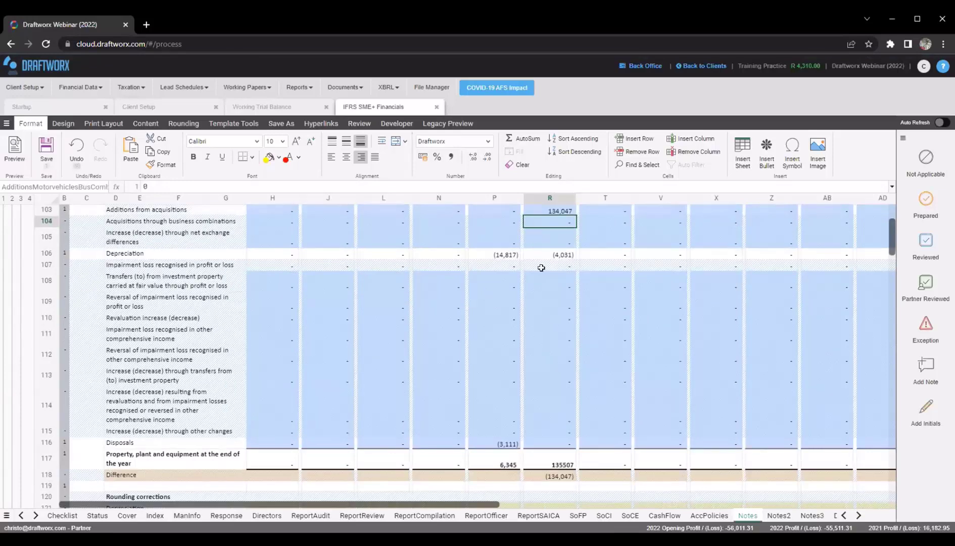
Check Motor vehicles' end-of-year total against its closing carrying amount and the Difference row
{"action": "left_click", "coordinate": [548, 396]}
{"action": "left_click", "coordinate": [553, 453]}
{"action": "scroll", "coordinate": [552, 419], "scroll_direction": "down", "scroll_amount": 1}
{"action": "scroll", "coordinate": [552, 419], "scroll_direction": "down", "scroll_amount": 3}
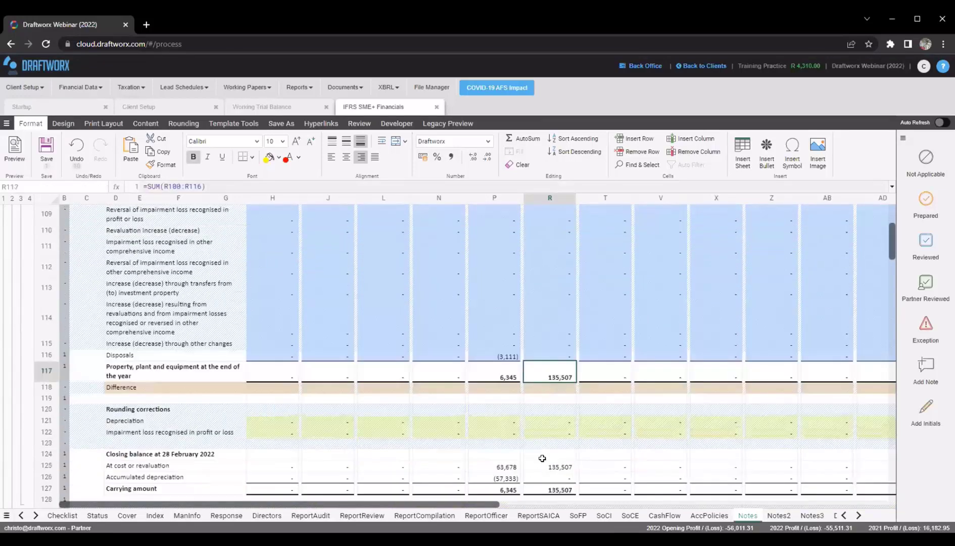
Return to the Status sheet and check the current-year difference for the property, plant and equipment recon
{"action": "left_click", "coordinate": [96, 516]}
{"action": "left_click", "coordinate": [239, 276]}
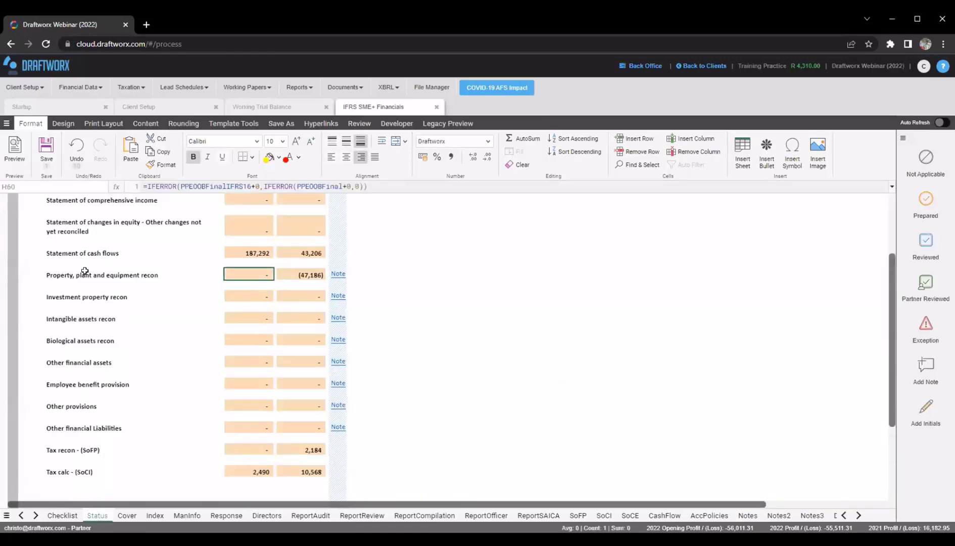
{"action": "left_click_drag", "start_coordinate": [104, 275], "coordinate": [256, 271]}
{"action": "left_click", "coordinate": [255, 273]}
{"action": "left_click", "coordinate": [146, 275]}
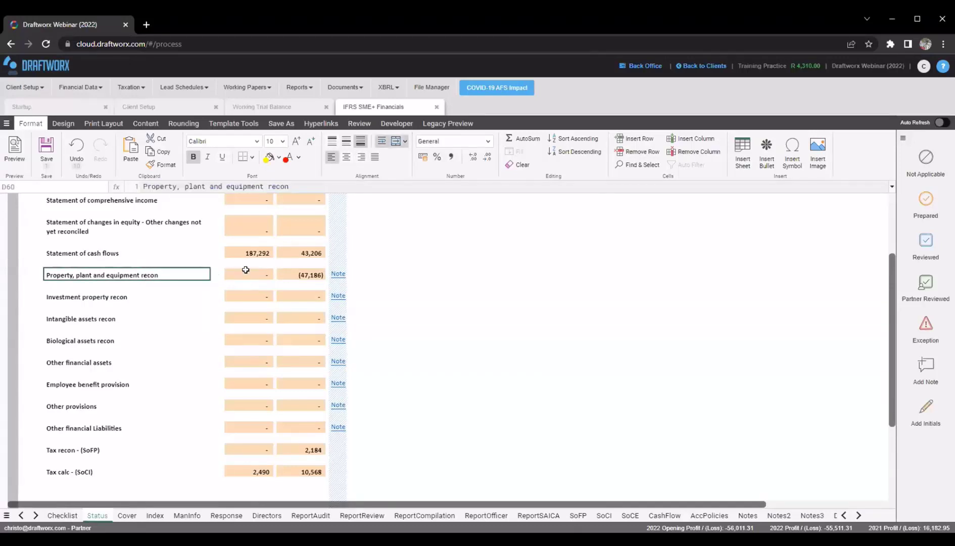
{"action": "left_click", "coordinate": [245, 273]}
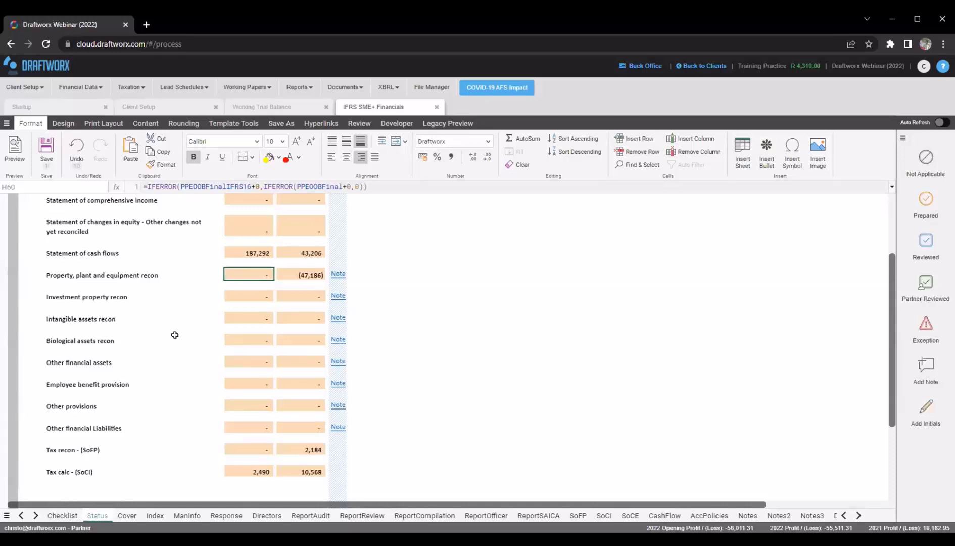
{"action": "scroll", "coordinate": [171, 349], "scroll_direction": "up", "scroll_amount": 1}
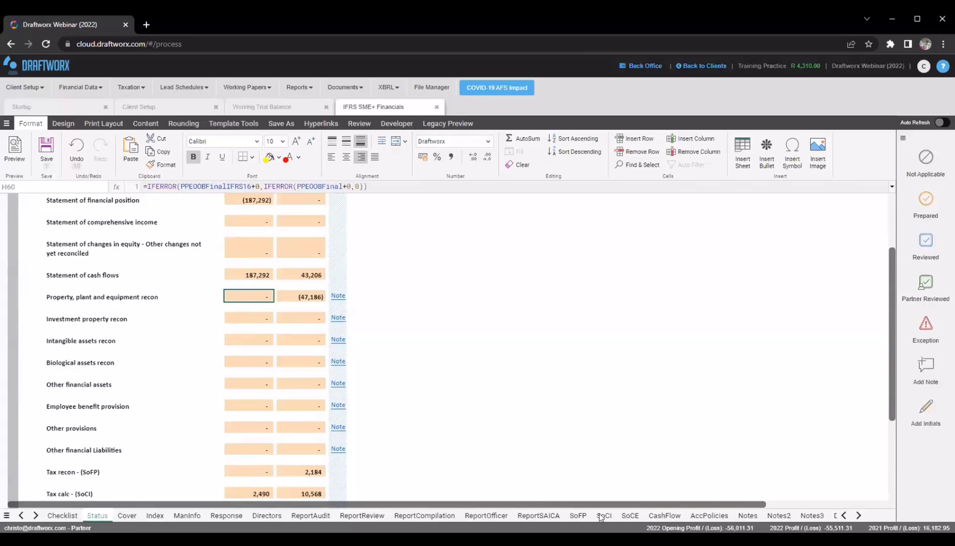
Review the Cover, Index and Response sheets and the Director's Report, including its review of activities and going concern sections
{"action": "left_click", "coordinate": [127, 515]}
{"action": "scroll", "coordinate": [154, 386], "scroll_direction": "down", "scroll_amount": 2}
{"action": "scroll", "coordinate": [154, 386], "scroll_direction": "up", "scroll_amount": 1}
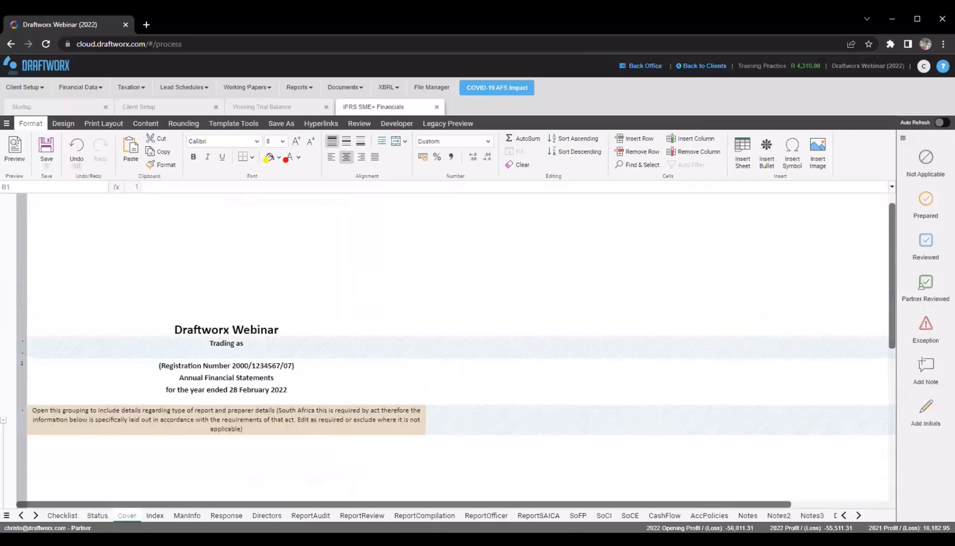
{"action": "left_click", "coordinate": [155, 516]}
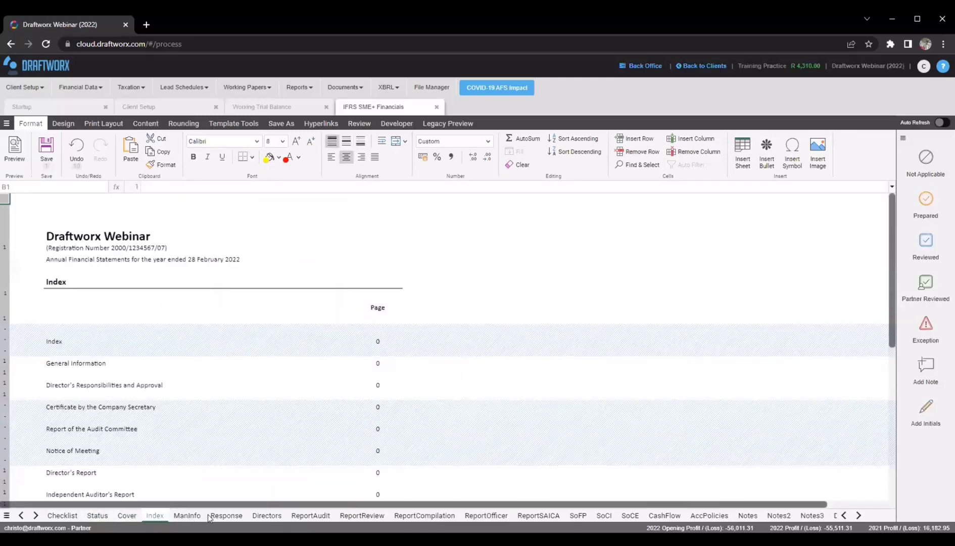
{"action": "left_click", "coordinate": [209, 518]}
{"action": "left_click", "coordinate": [267, 516]}
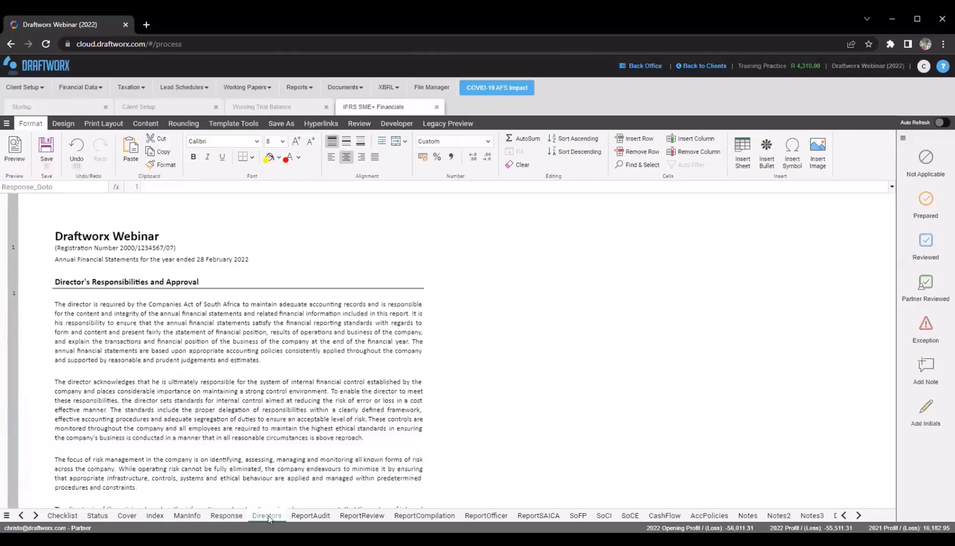
{"action": "scroll", "coordinate": [298, 375], "scroll_direction": "down", "scroll_amount": 3}
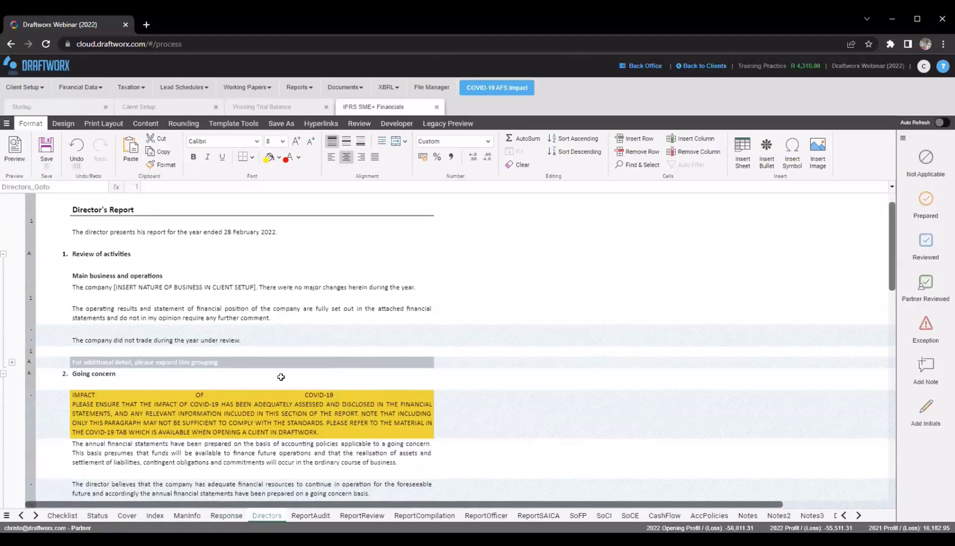
{"action": "scroll", "coordinate": [149, 394], "scroll_direction": "up", "scroll_amount": 1}
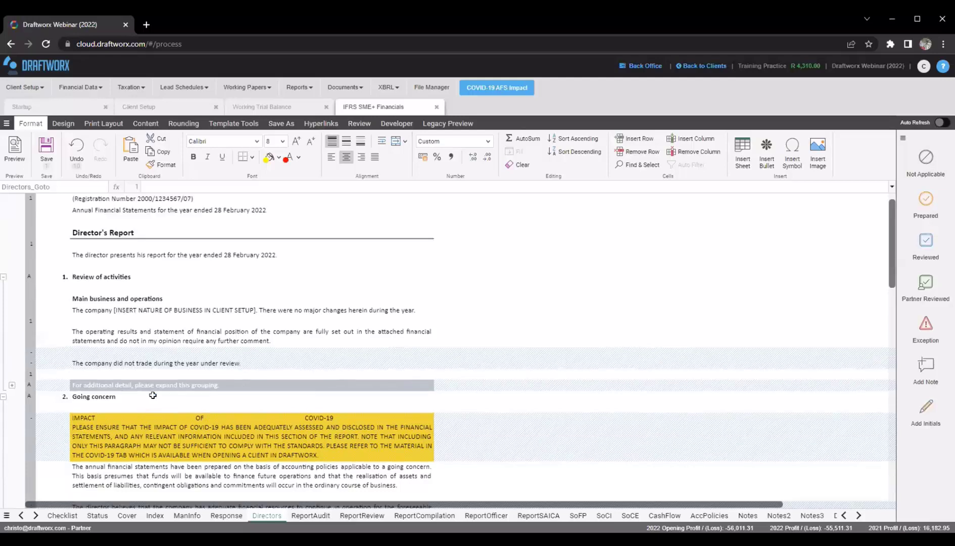
Look through the audit, review, compilation, accounting officer and SAICA report sheets, ending on the Independent Auditor's Report
{"action": "left_click", "coordinate": [303, 517]}
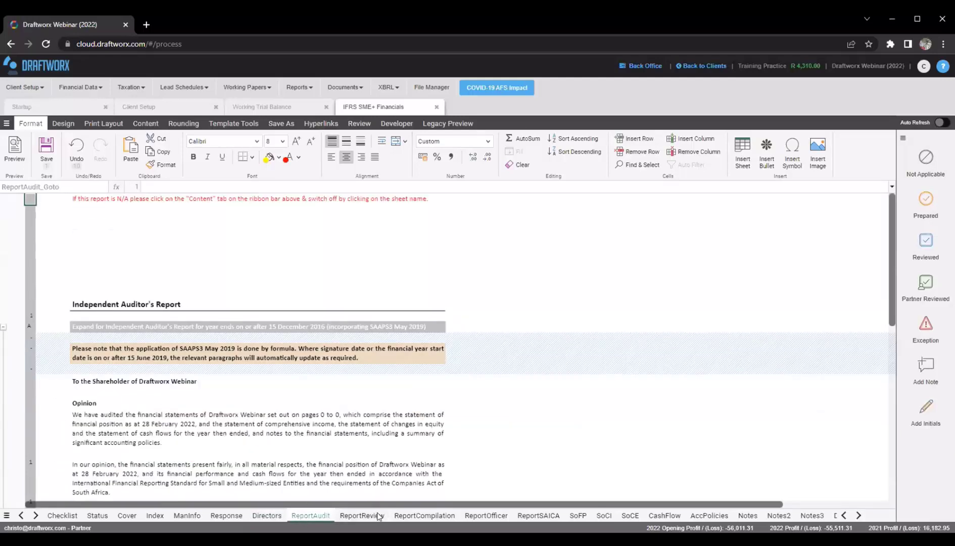
{"action": "left_click", "coordinate": [361, 515]}
{"action": "left_click", "coordinate": [424, 516]}
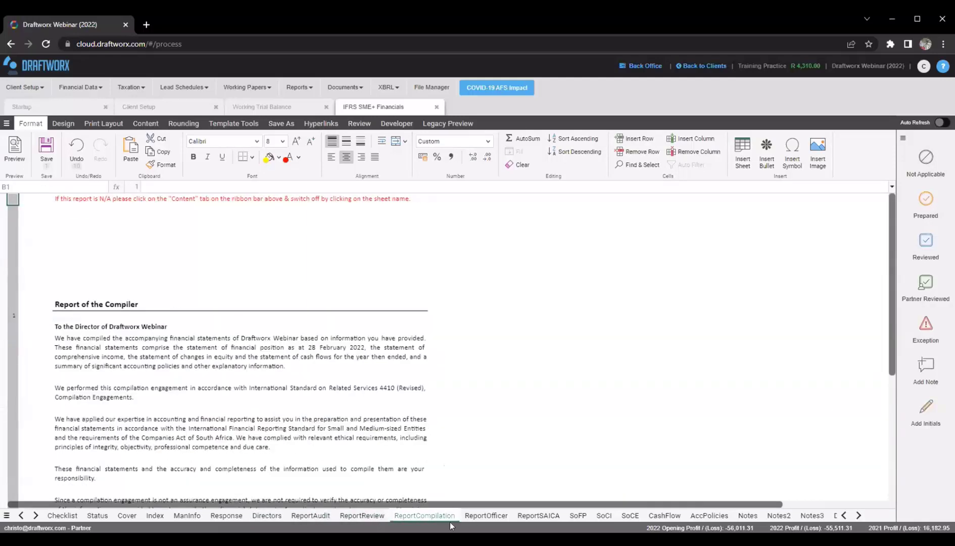
{"action": "left_click", "coordinate": [477, 517]}
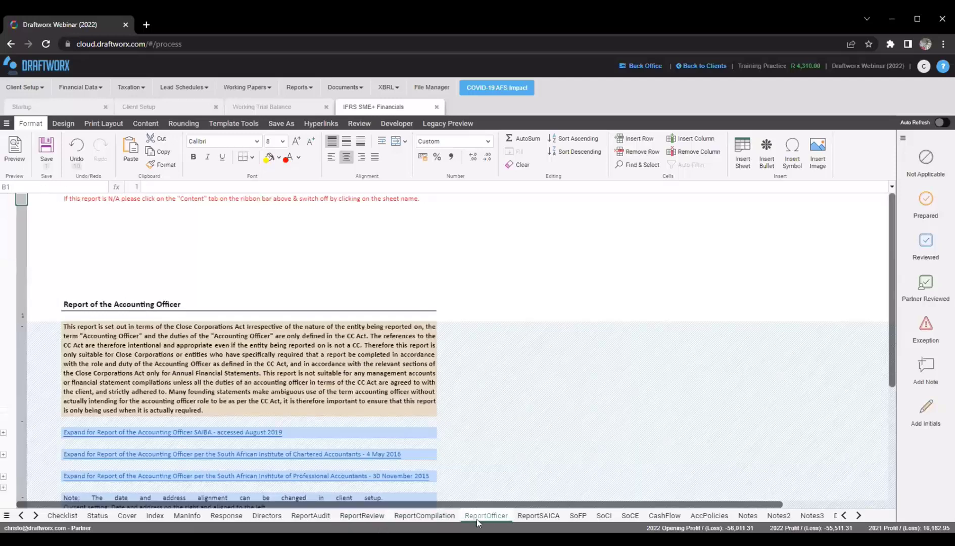
{"action": "left_click", "coordinate": [521, 516]}
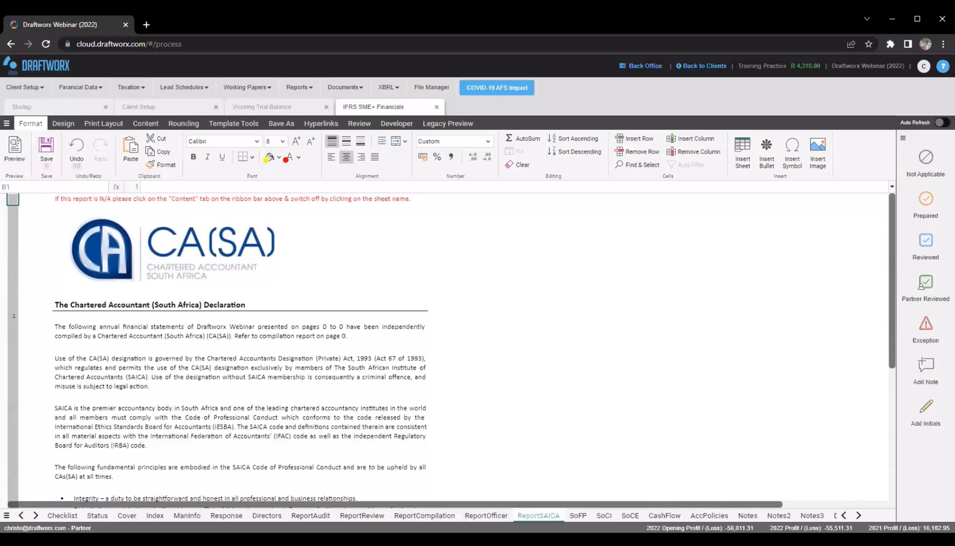
{"action": "left_click", "coordinate": [422, 516]}
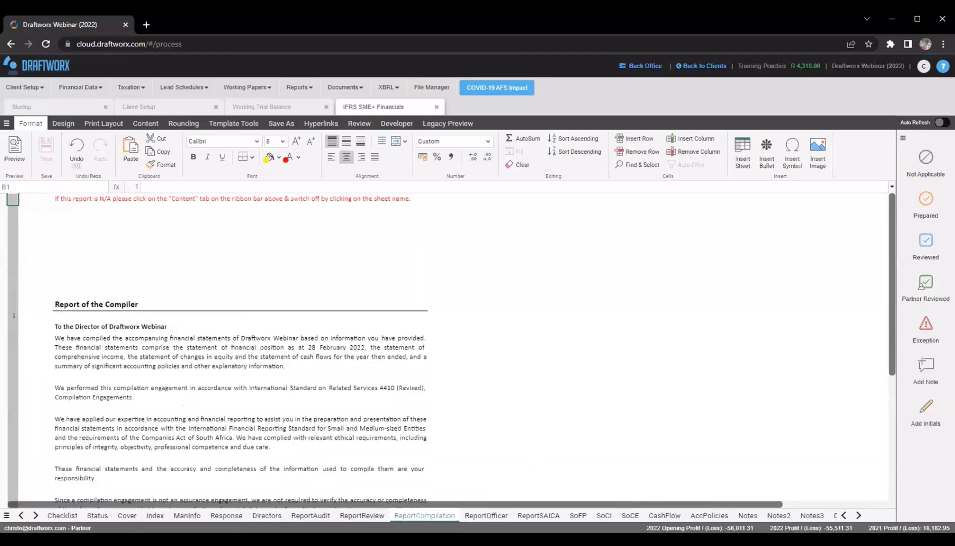
{"action": "left_click", "coordinate": [315, 516]}
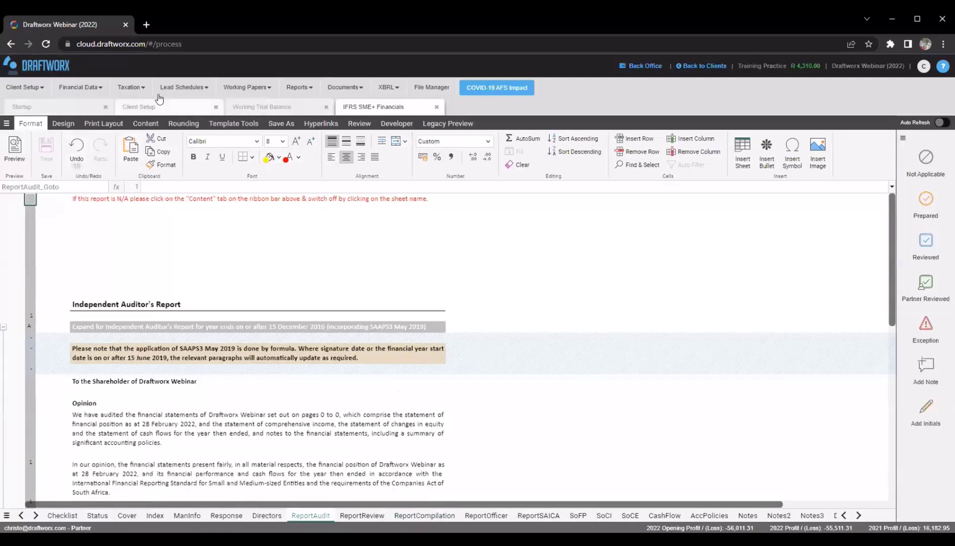
Hide the ReportReview, ReportAudit, ReportOfficer and ReportSAICA sheets, leaving ReportCompilation as the only report sheet shown
{"action": "left_click", "coordinate": [142, 124]}
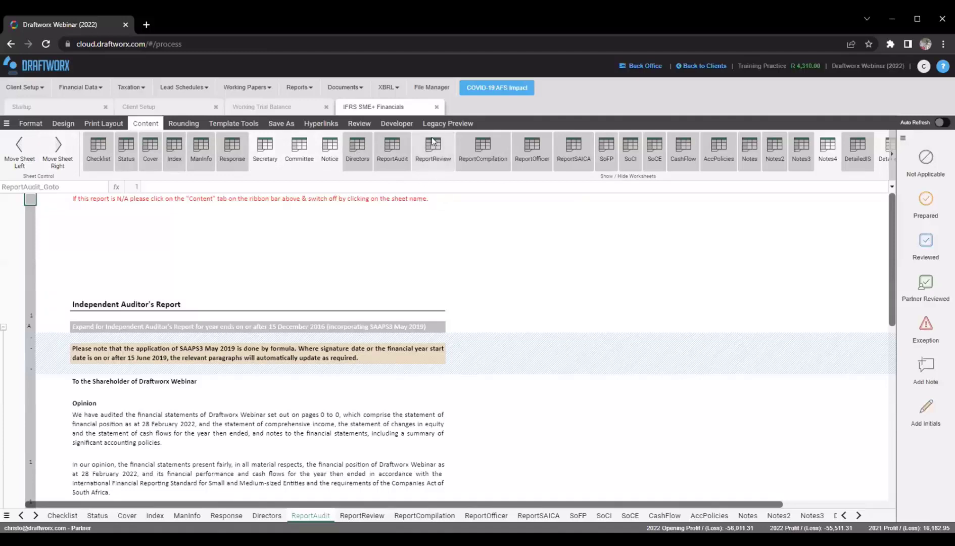
{"action": "left_click", "coordinate": [361, 515]}
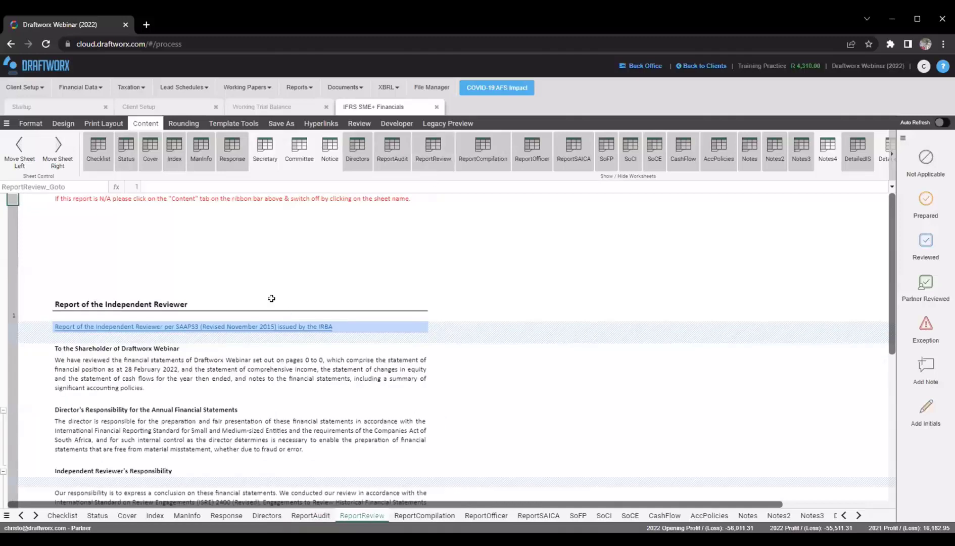
{"action": "left_click", "coordinate": [416, 514]}
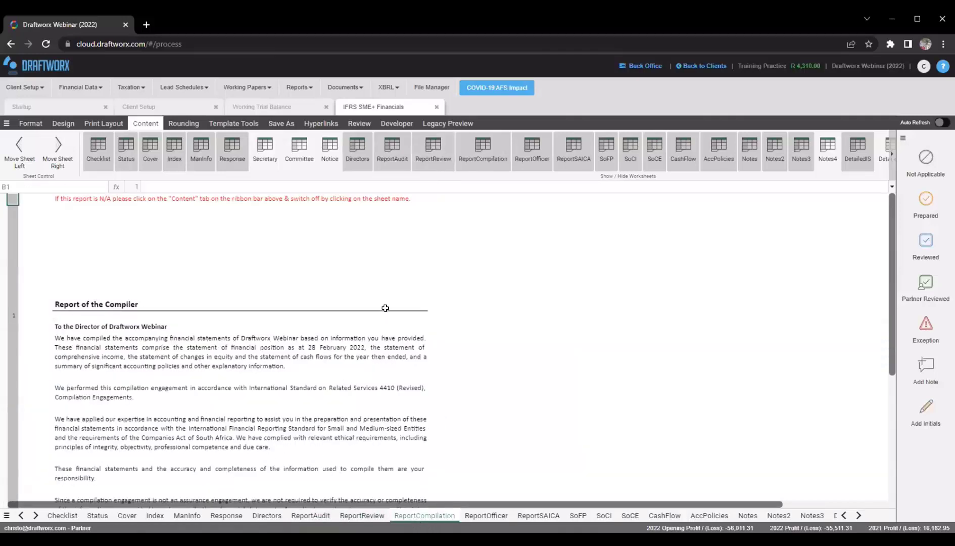
{"action": "left_click", "coordinate": [429, 157]}
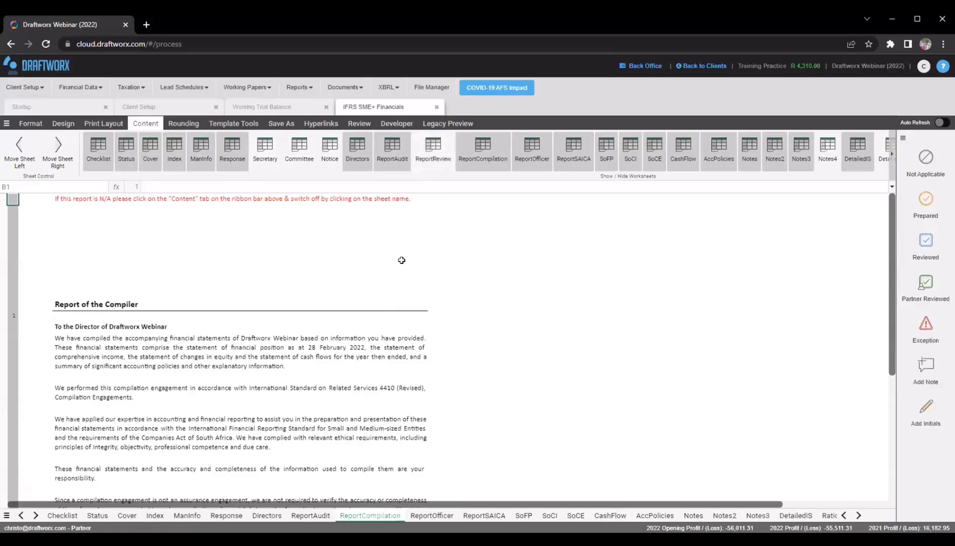
{"action": "left_click", "coordinate": [306, 514]}
{"action": "left_click", "coordinate": [353, 516]}
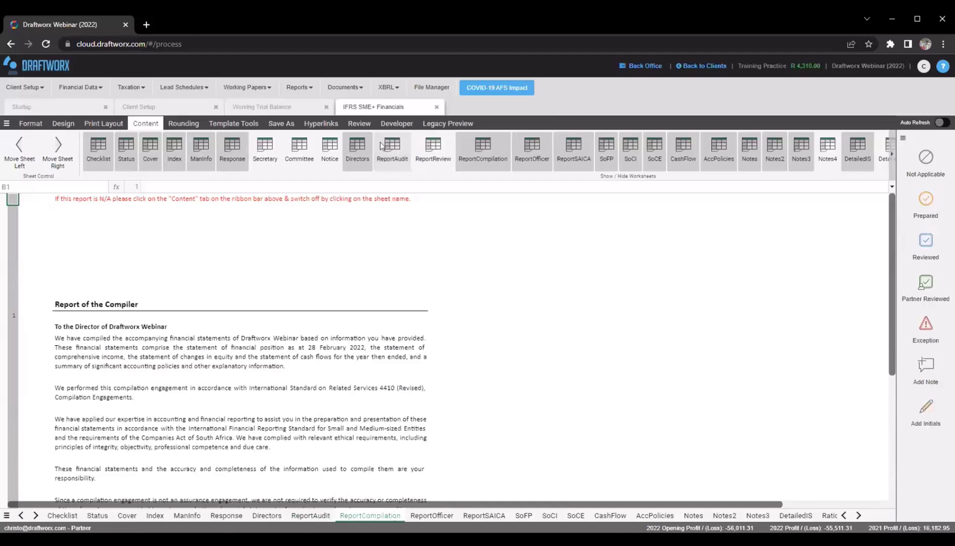
{"action": "left_click", "coordinate": [391, 158]}
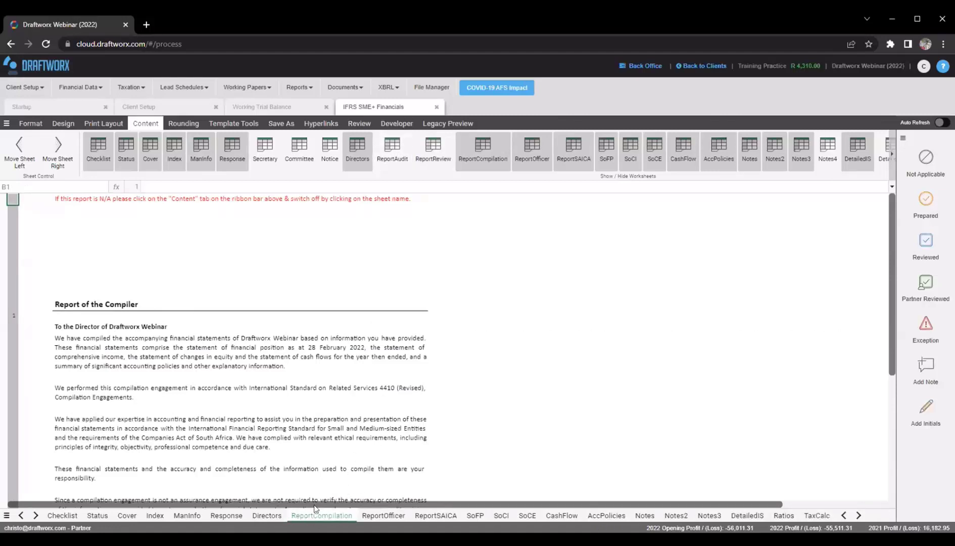
{"action": "left_click", "coordinate": [533, 151]}
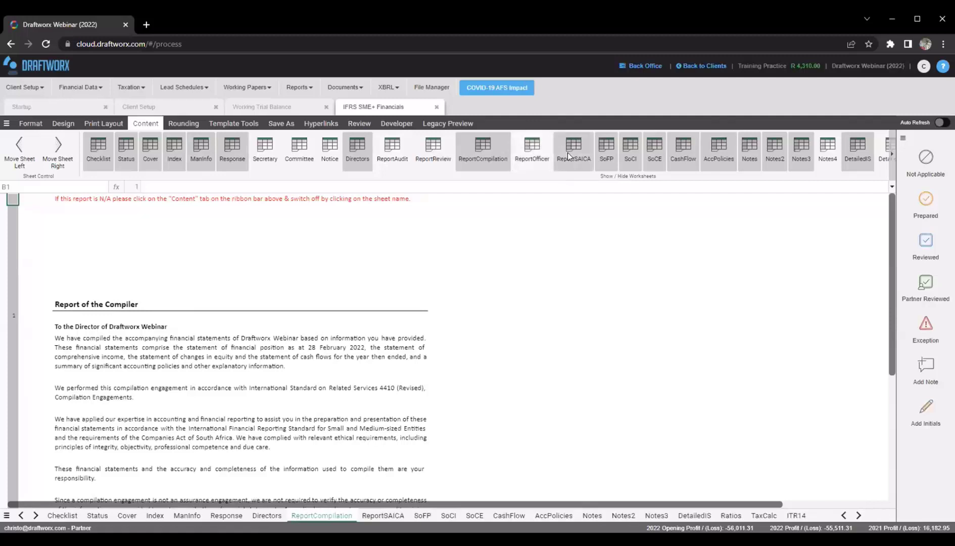
{"action": "left_click", "coordinate": [568, 152]}
Hide the Checklist, Status and Ratios sheets in the financials
{"action": "left_click", "coordinate": [110, 146]}
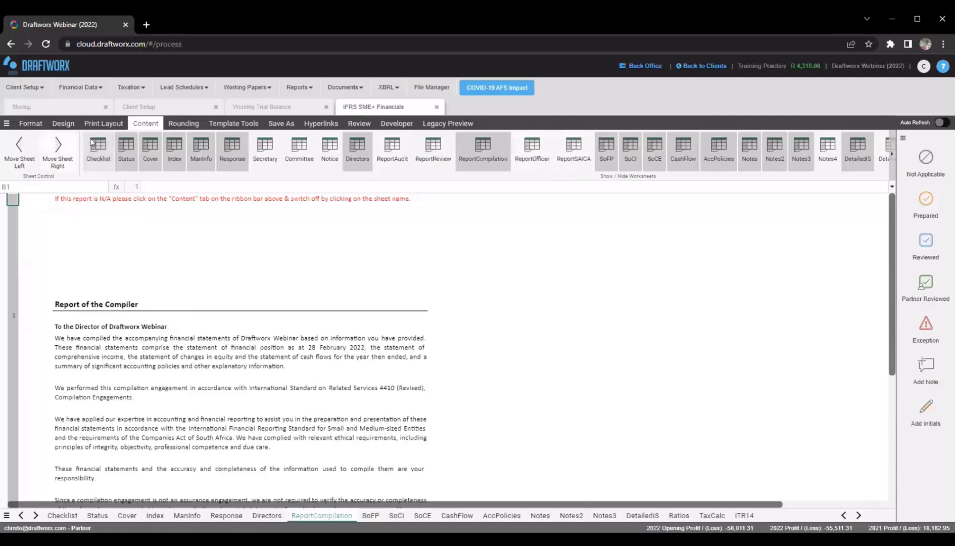
{"action": "left_click", "coordinate": [117, 154]}
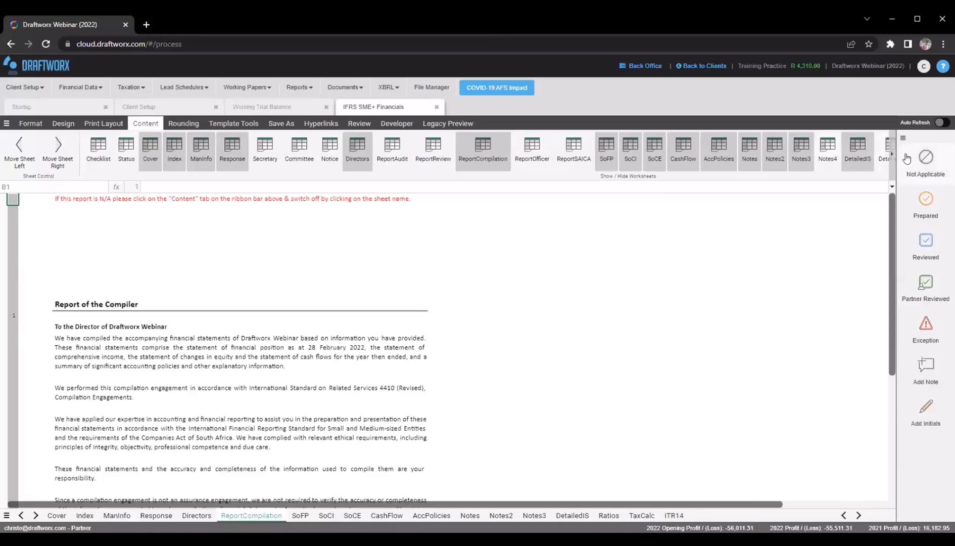
{"action": "left_click", "coordinate": [889, 155]}
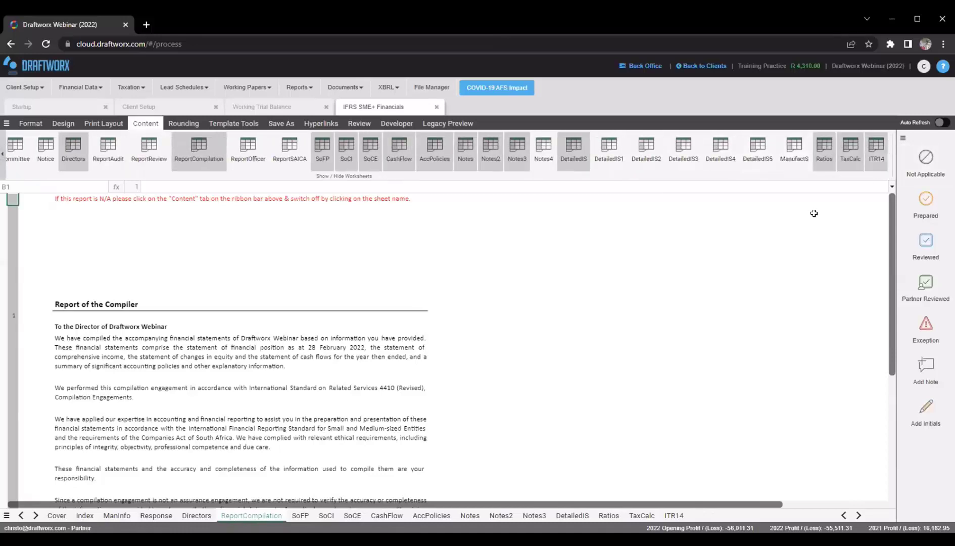
{"action": "left_click", "coordinate": [824, 149]}
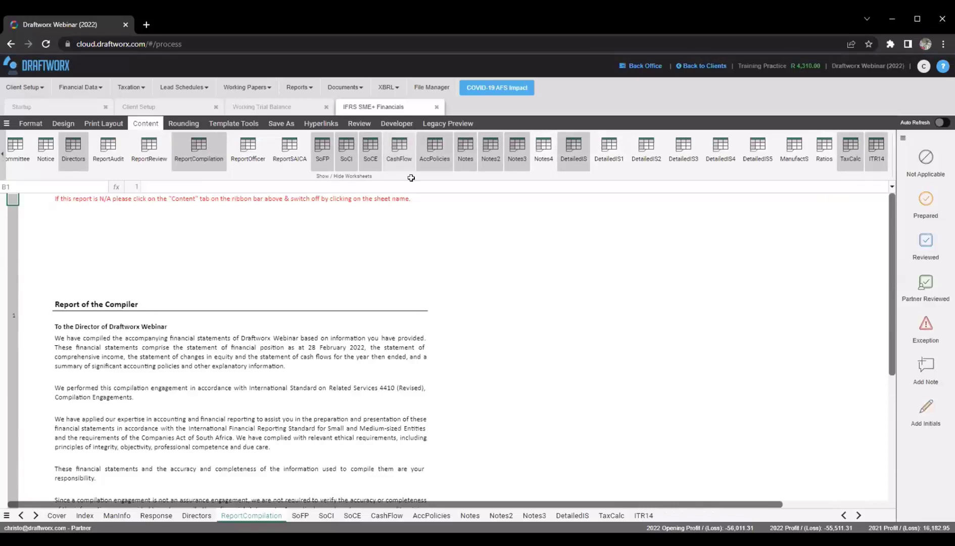
{"action": "left_click", "coordinate": [3, 155]}
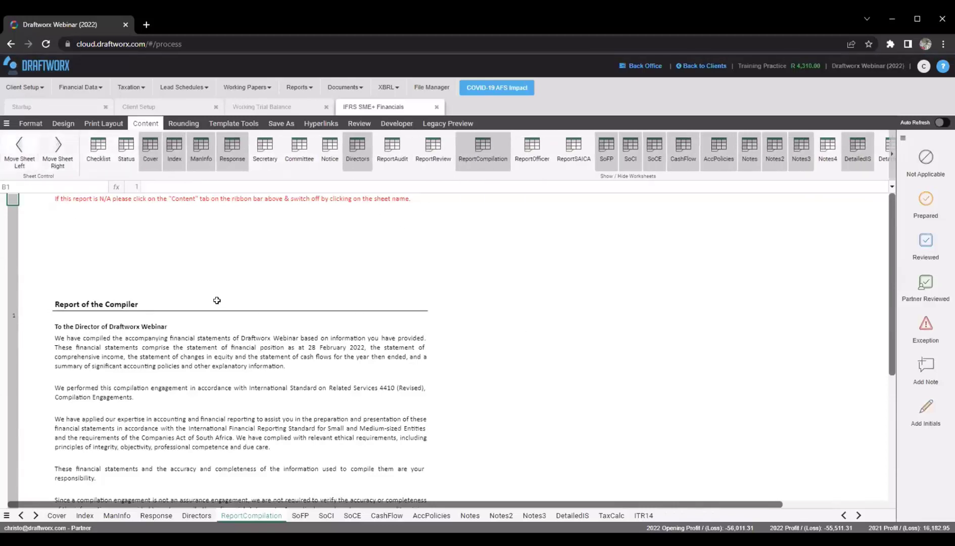
Show the ReportAudit sheet again and look at the Independent Auditor's Report
{"action": "left_click", "coordinate": [151, 313]}
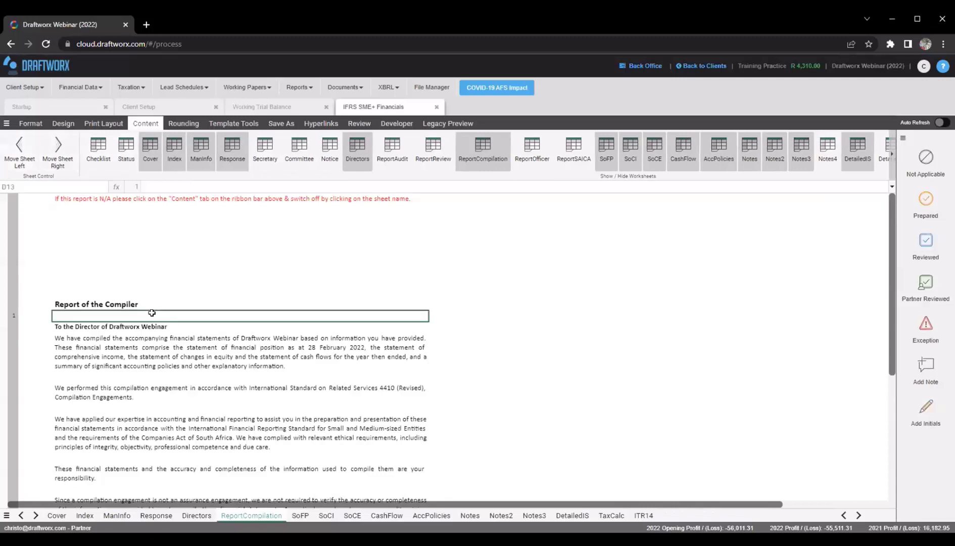
{"action": "left_click", "coordinate": [210, 376]}
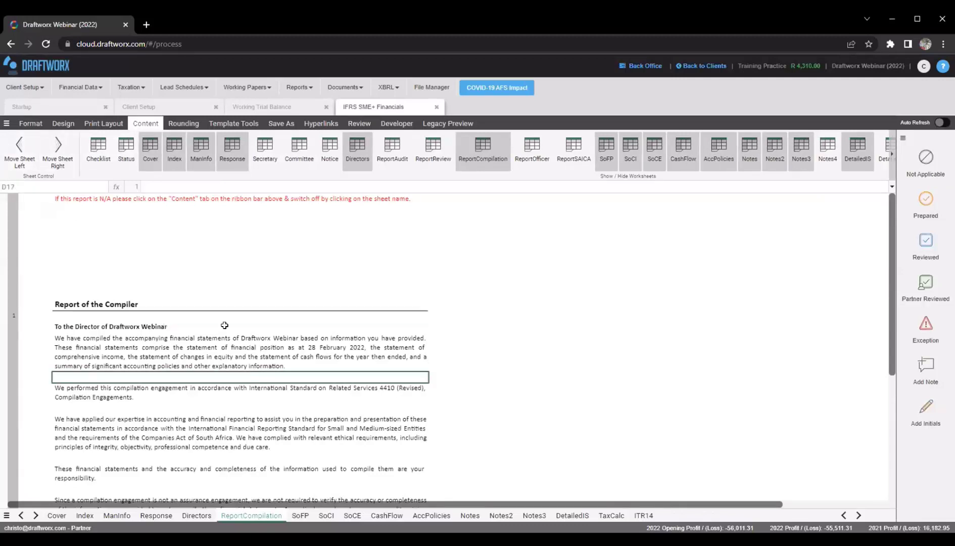
{"action": "left_click", "coordinate": [383, 162]}
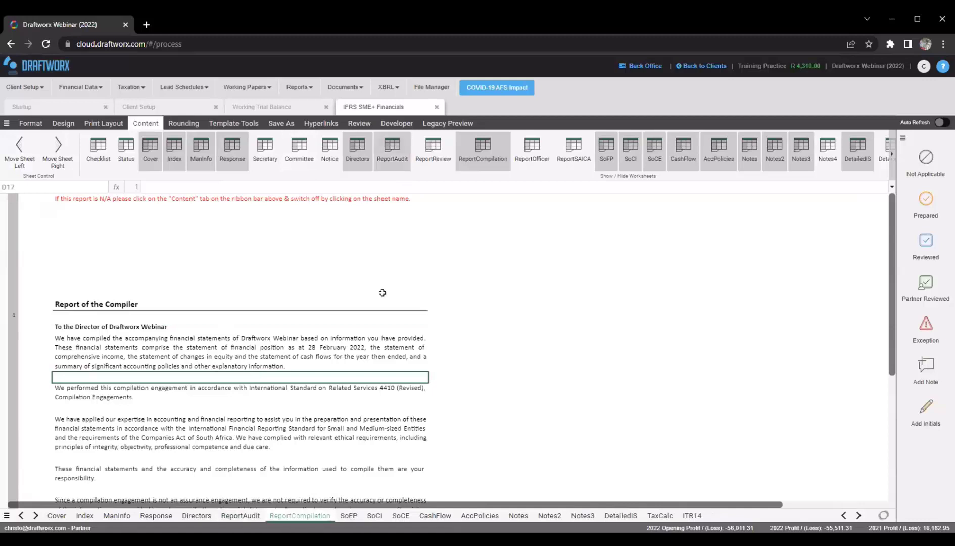
{"action": "left_click", "coordinate": [259, 515]}
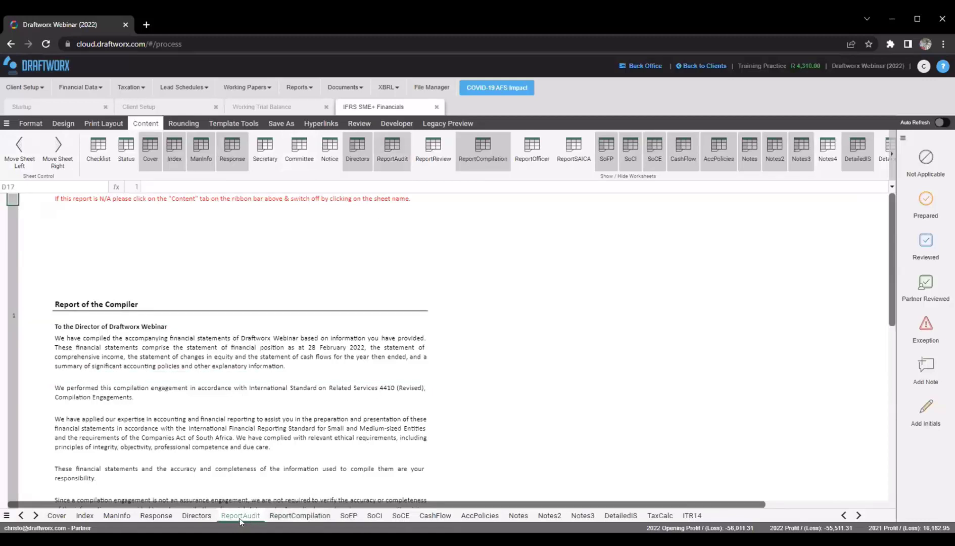
{"action": "left_click", "coordinate": [287, 515]}
{"action": "left_click", "coordinate": [241, 513]}
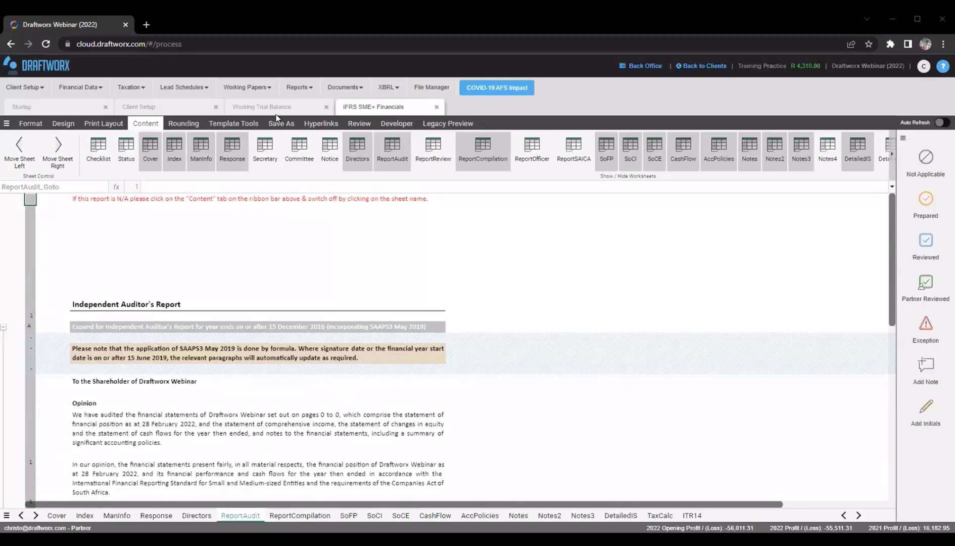
{"action": "left_click", "coordinate": [258, 272]}
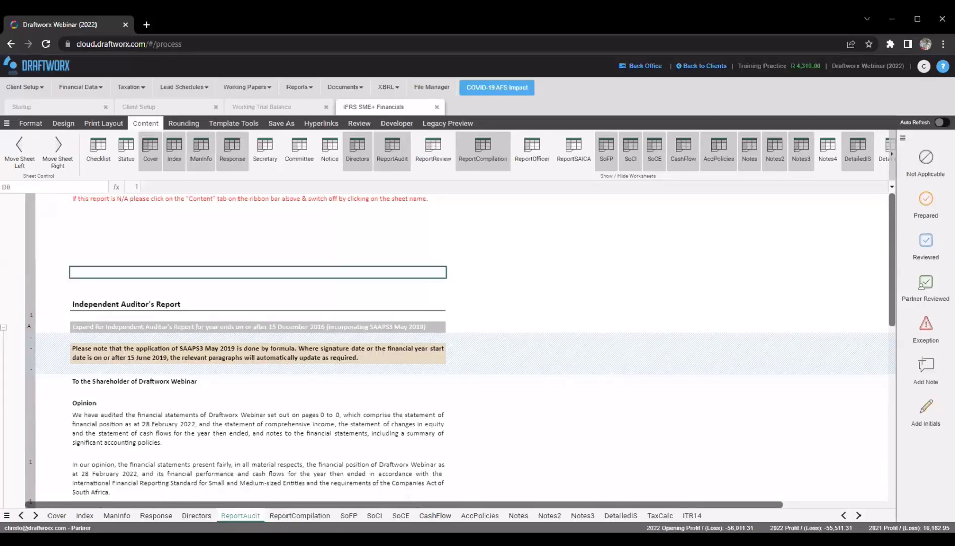
{"action": "scroll", "coordinate": [172, 304], "scroll_direction": "down", "scroll_amount": 1}
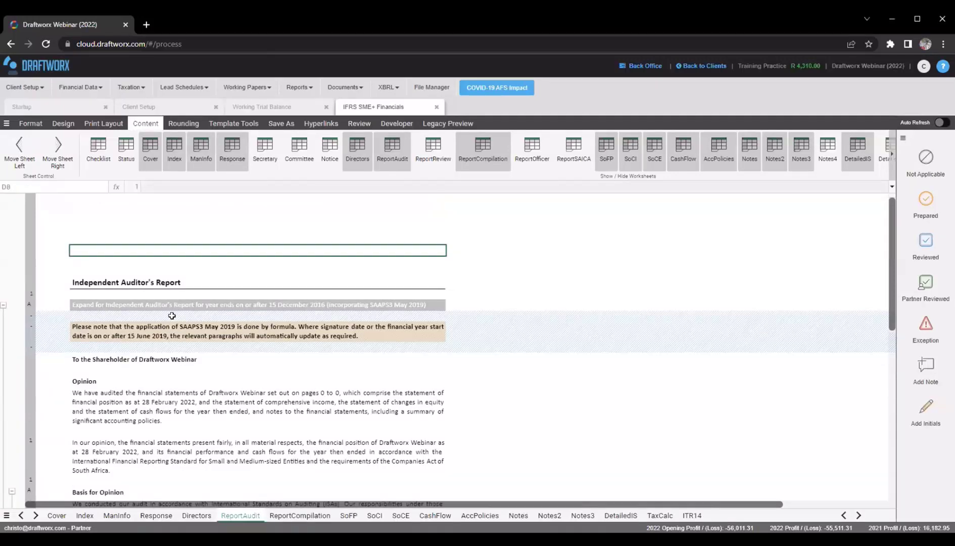
Select the Director's Report's Going concern text, C31:K71, and look through all its alternative paragraphs
{"action": "left_click", "coordinate": [196, 515]}
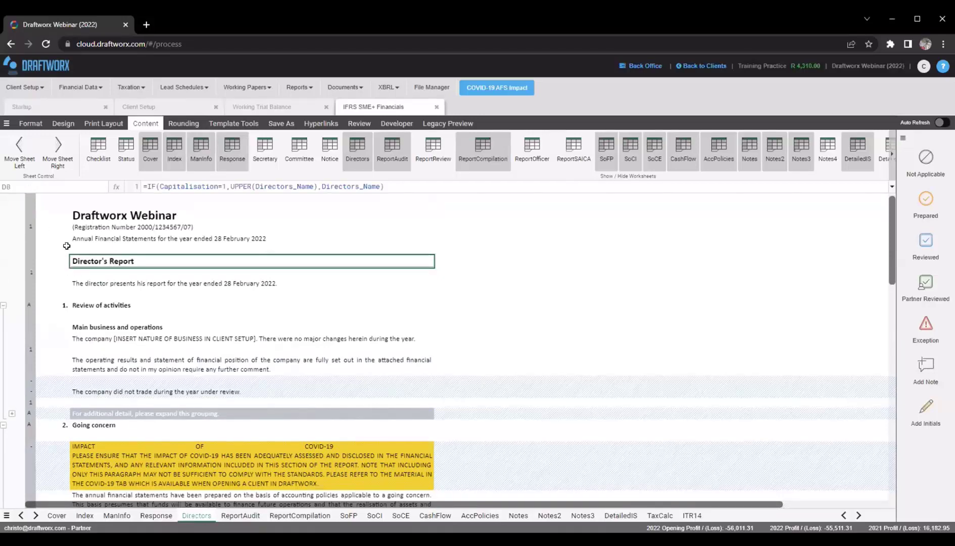
{"action": "scroll", "coordinate": [66, 247], "scroll_direction": "down", "scroll_amount": 3}
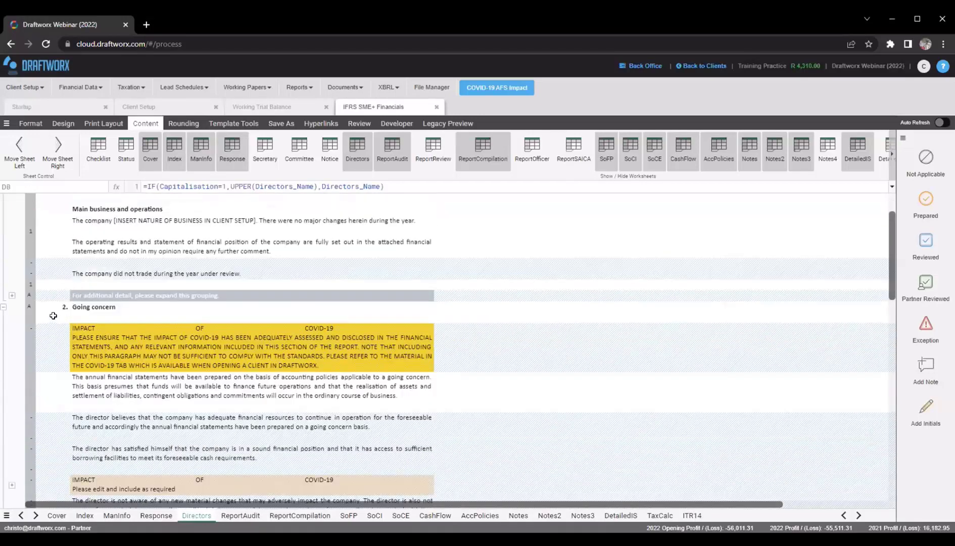
{"action": "left_click", "coordinate": [64, 321]}
{"action": "scroll", "coordinate": [56, 297], "scroll_direction": "down", "scroll_amount": 3}
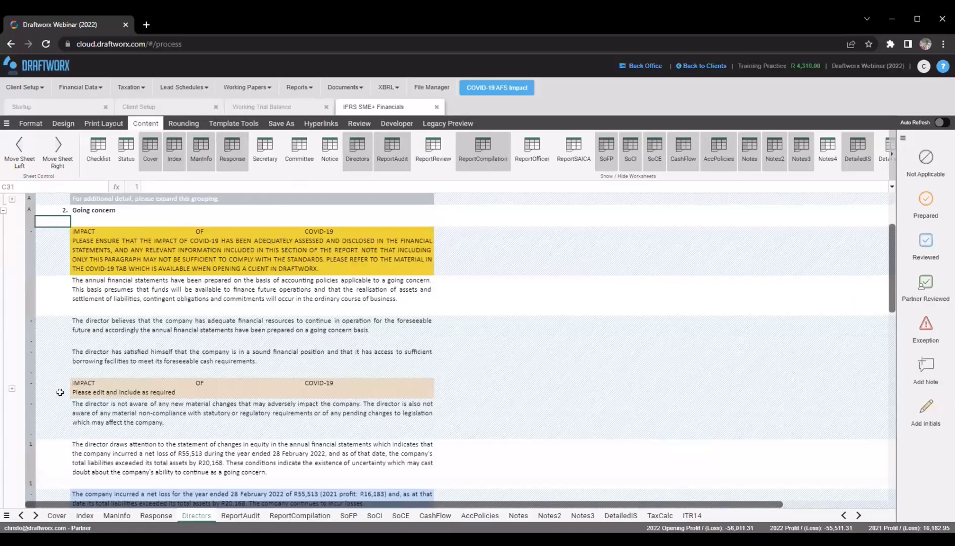
{"action": "left_click_drag", "start_coordinate": [56, 220], "coordinate": [97, 443]}
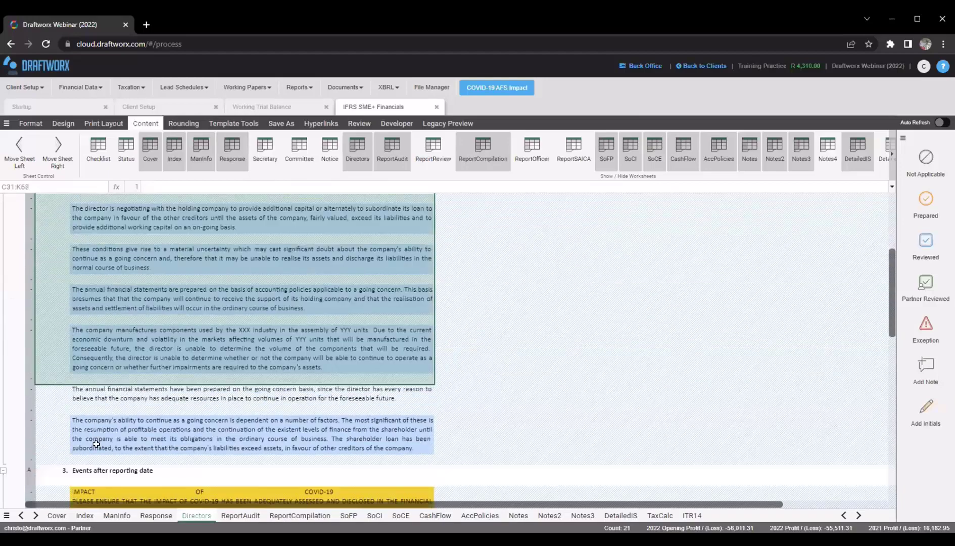
{"action": "left_click_drag", "start_coordinate": [70, 370], "coordinate": [71, 372]}
{"action": "scroll", "coordinate": [71, 372], "scroll_direction": "up", "scroll_amount": 6}
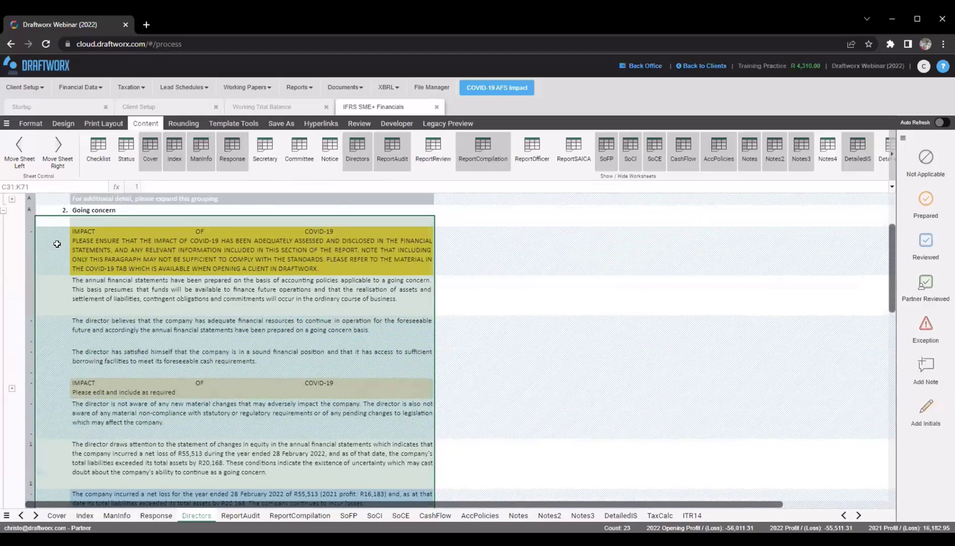
{"action": "scroll", "coordinate": [59, 248], "scroll_direction": "down", "scroll_amount": 6}
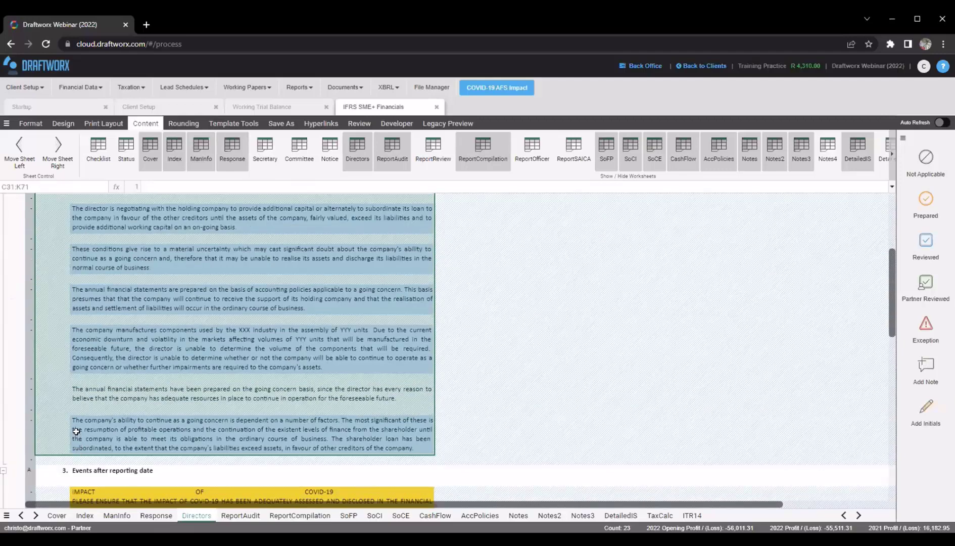
{"action": "scroll", "coordinate": [76, 432], "scroll_direction": "up", "scroll_amount": 1}
{"action": "scroll", "coordinate": [76, 432], "scroll_direction": "up", "scroll_amount": 5}
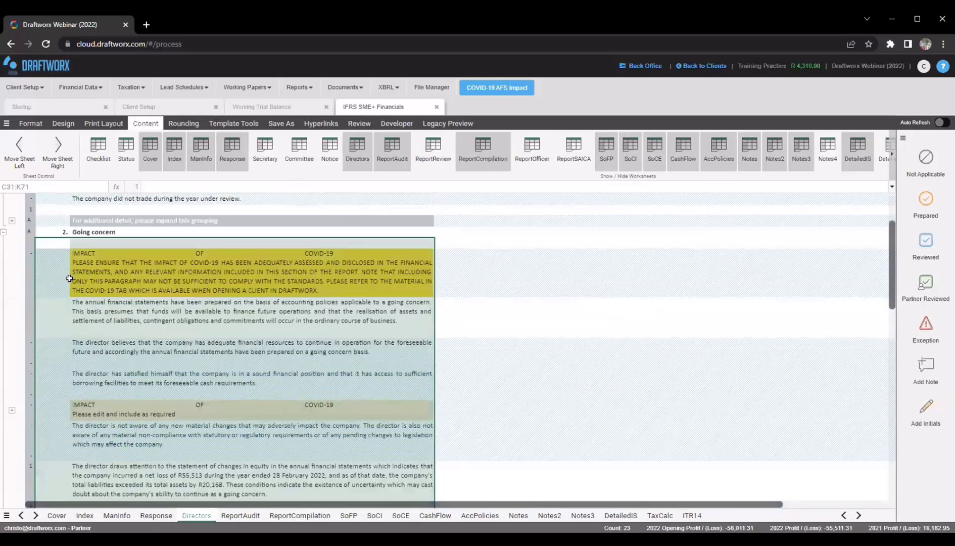
{"action": "scroll", "coordinate": [52, 354], "scroll_direction": "down", "scroll_amount": 5}
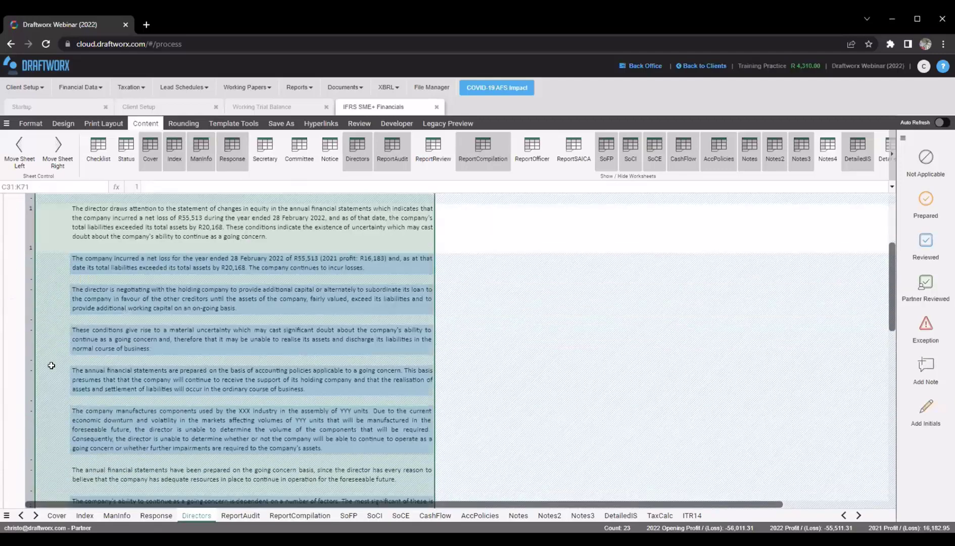
{"action": "scroll", "coordinate": [57, 294], "scroll_direction": "down", "scroll_amount": 1}
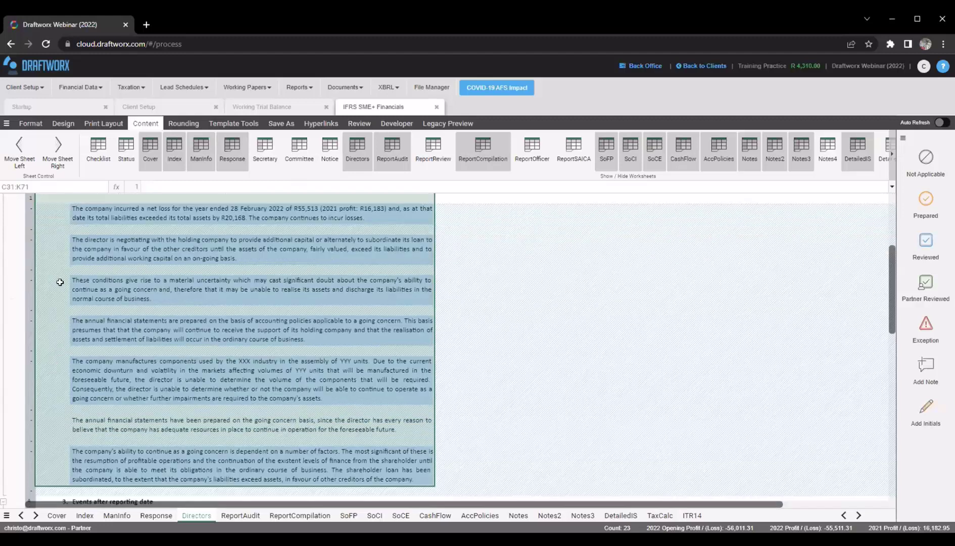
{"action": "scroll", "coordinate": [60, 283], "scroll_direction": "up", "scroll_amount": 6}
Examine the Going concern section's COVID-19 notice and optional paragraphs, and inspect the formula of the accounting policies basis paragraph in D33
{"action": "left_click", "coordinate": [60, 283]}
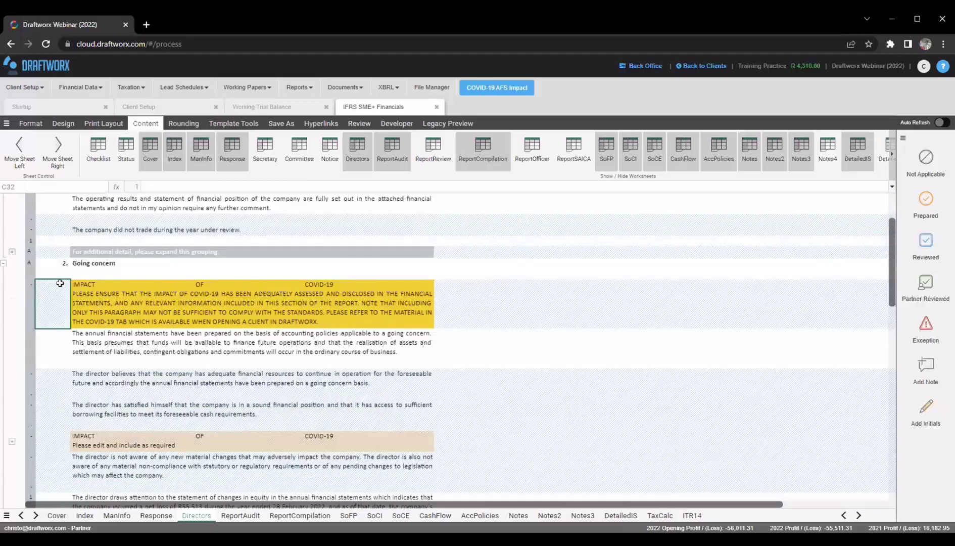
{"action": "scroll", "coordinate": [68, 265], "scroll_direction": "down", "scroll_amount": 1}
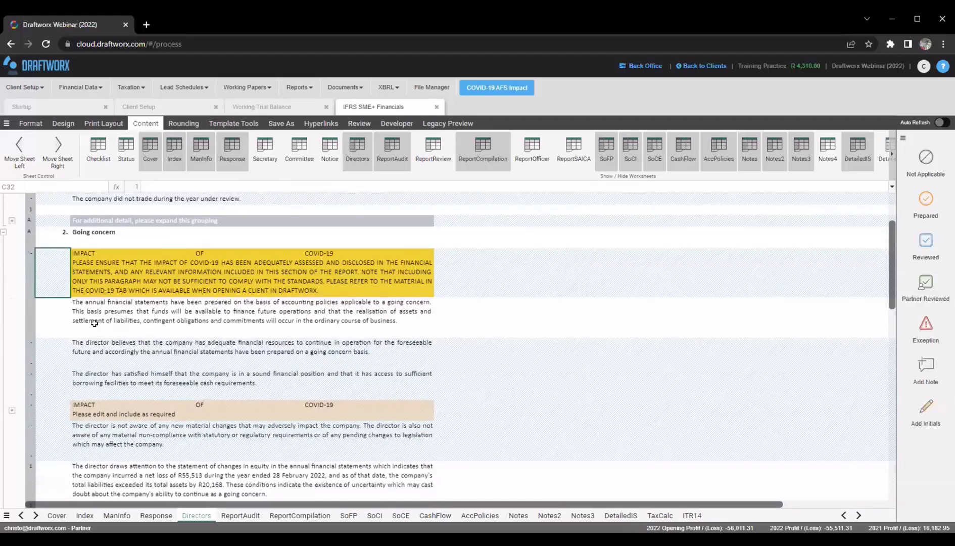
{"action": "scroll", "coordinate": [88, 363], "scroll_direction": "down", "scroll_amount": 5}
{"action": "scroll", "coordinate": [97, 342], "scroll_direction": "up", "scroll_amount": 4}
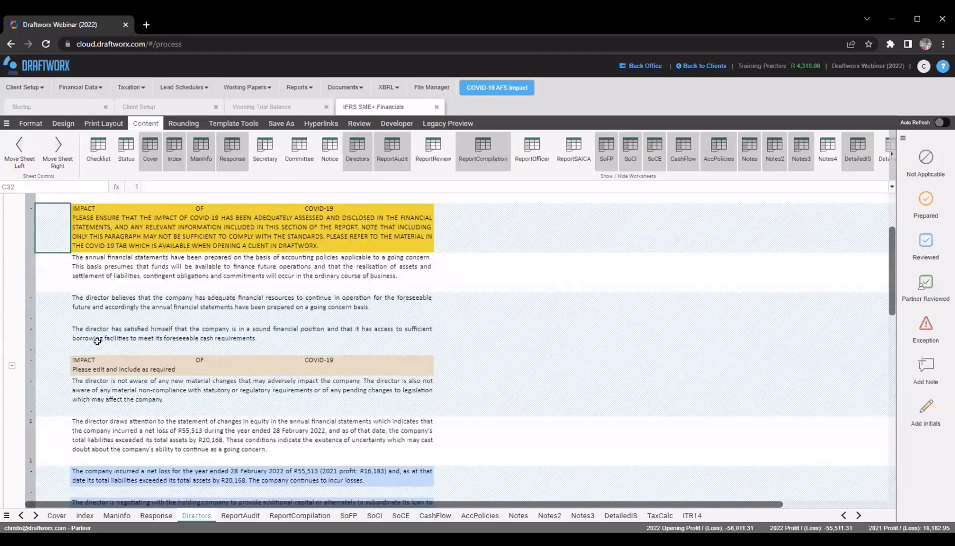
{"action": "scroll", "coordinate": [79, 318], "scroll_direction": "up", "scroll_amount": 3}
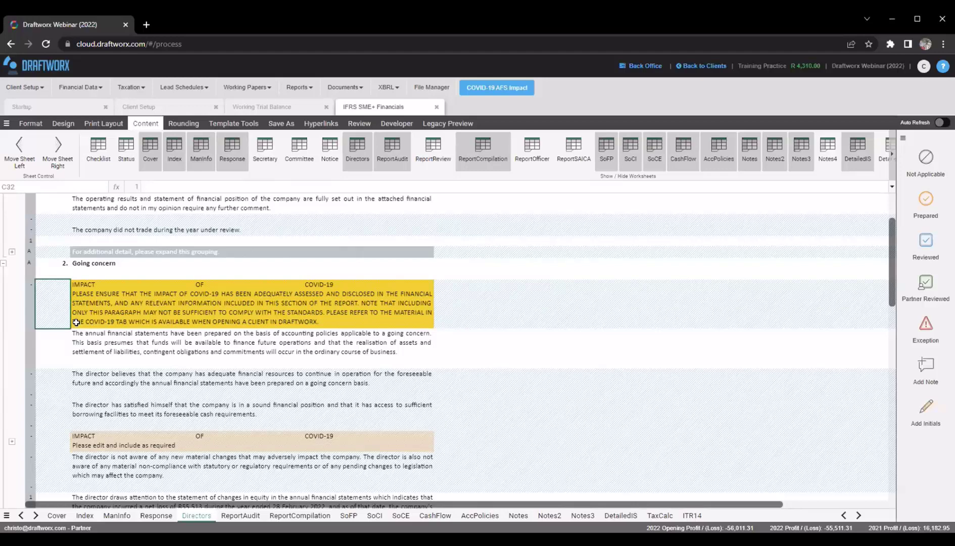
{"action": "scroll", "coordinate": [284, 352], "scroll_direction": "down", "scroll_amount": 1}
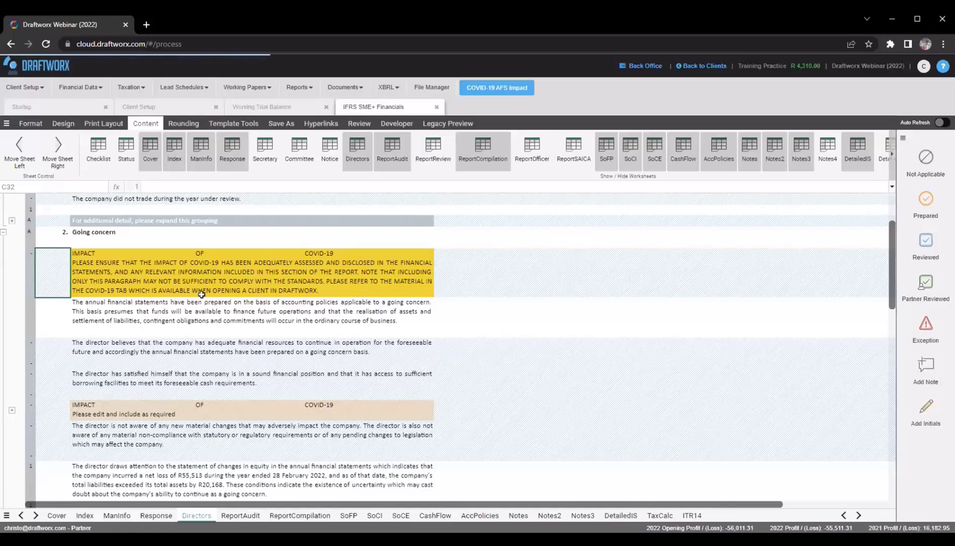
{"action": "left_click", "coordinate": [64, 317]}
{"action": "scroll", "coordinate": [79, 332], "scroll_direction": "down", "scroll_amount": 1}
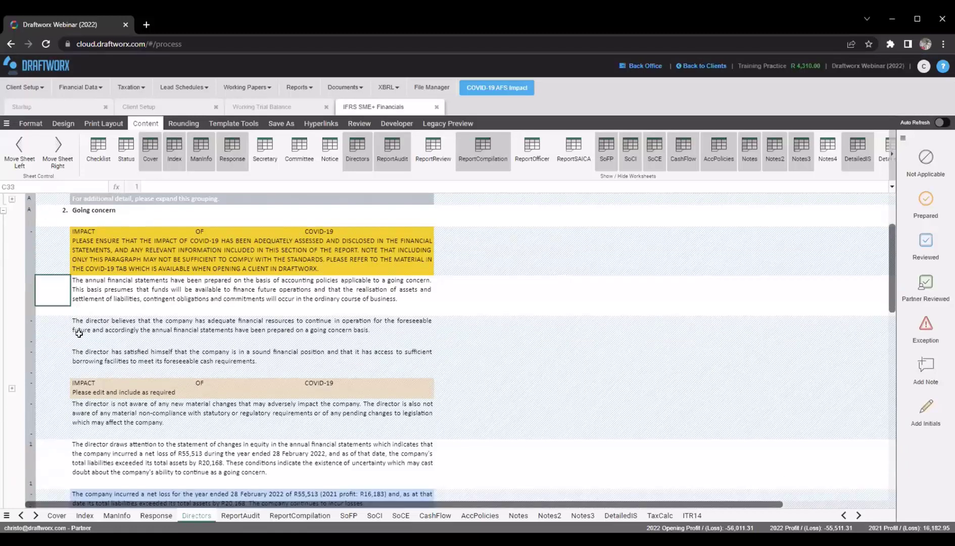
{"action": "left_click", "coordinate": [93, 288]}
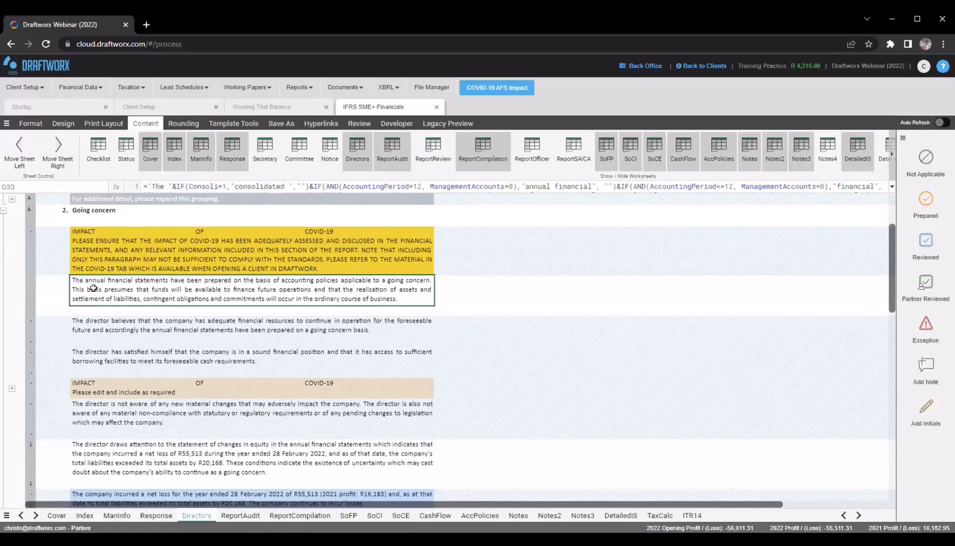
Examine the Going concern section's basis, financial resources, borrowing facilities, COVID-19 and net loss paragraphs and their formulas in rows 33 to 57
{"action": "left_click", "coordinate": [51, 286]}
{"action": "left_click", "coordinate": [134, 297]}
{"action": "left_click", "coordinate": [471, 351]}
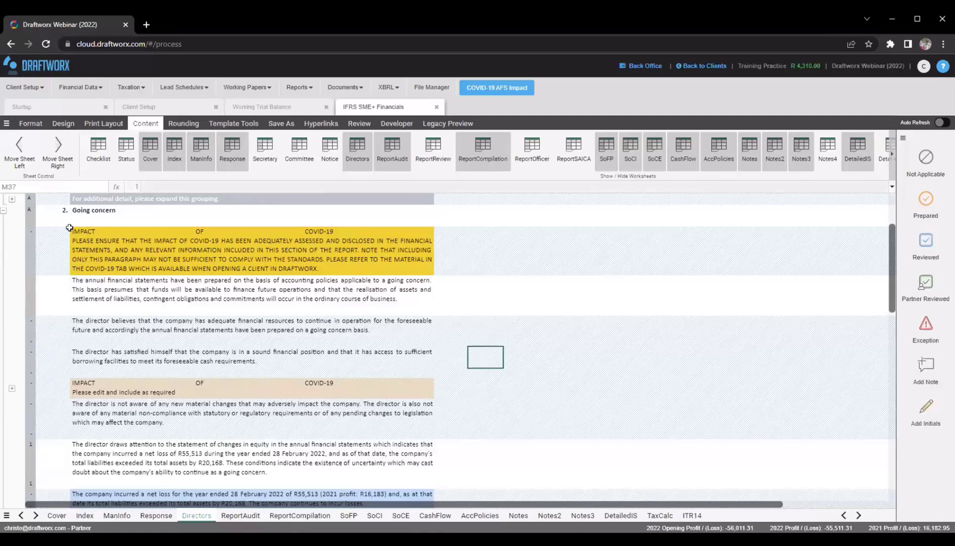
{"action": "left_click", "coordinate": [122, 290]}
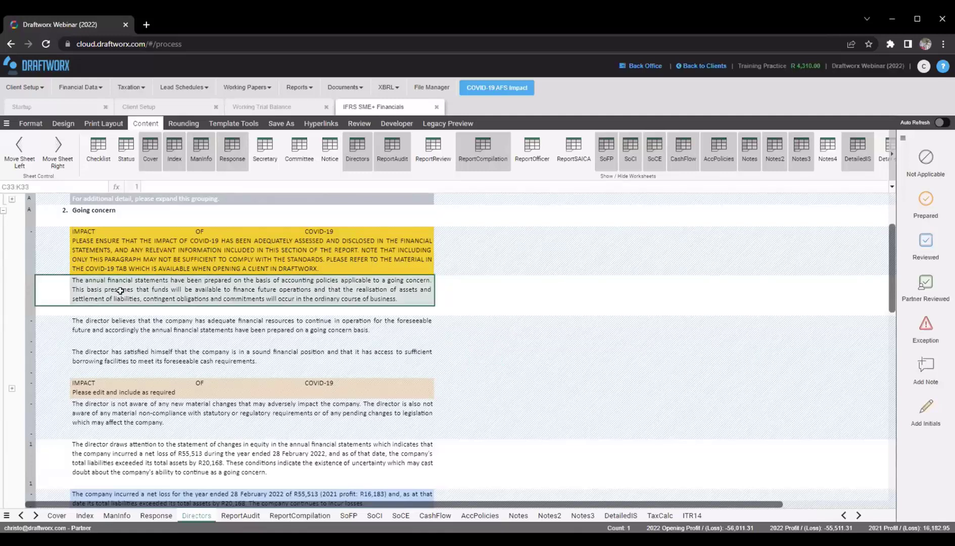
{"action": "scroll", "coordinate": [49, 436], "scroll_direction": "down", "scroll_amount": 1}
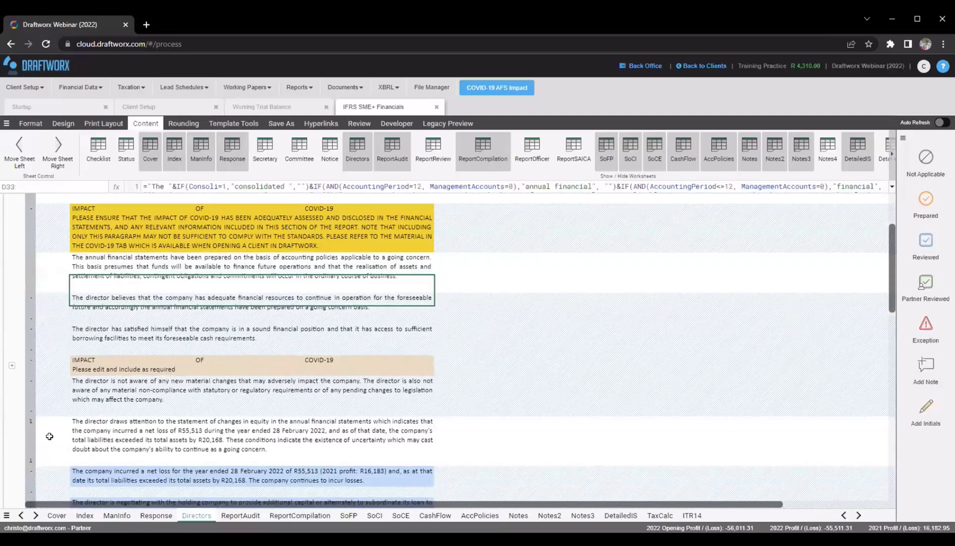
{"action": "left_click", "coordinate": [50, 436]}
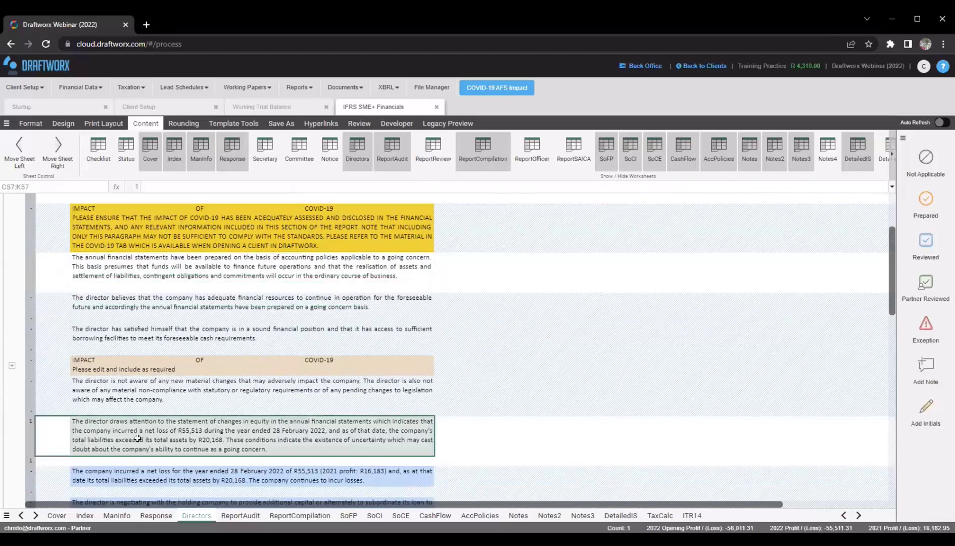
{"action": "left_click", "coordinate": [129, 305]}
{"action": "left_click", "coordinate": [114, 331]}
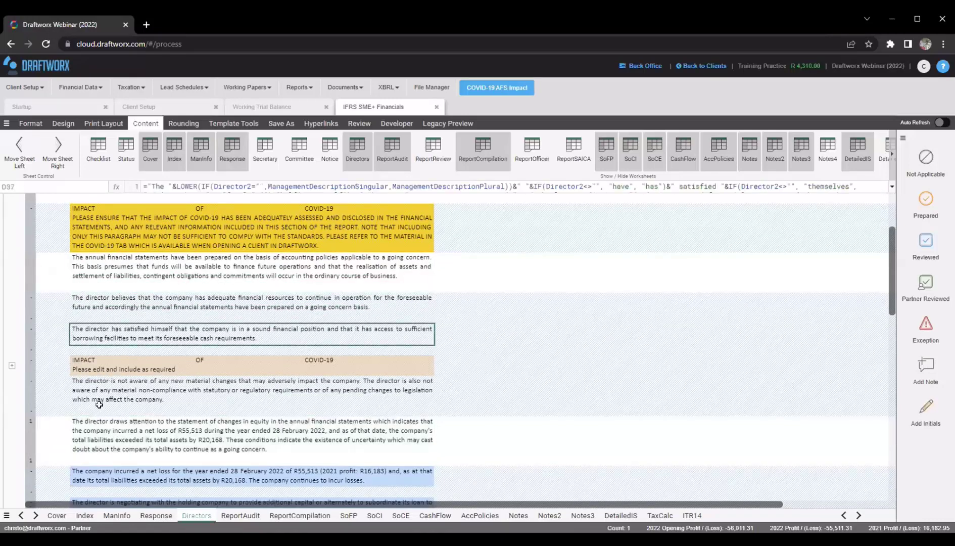
{"action": "left_click", "coordinate": [41, 401]}
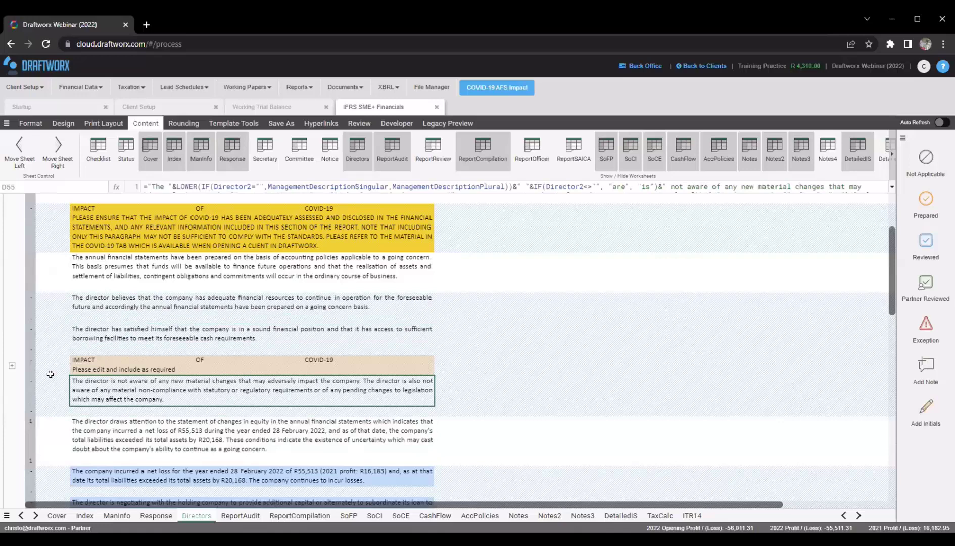
{"action": "left_click", "coordinate": [75, 327]}
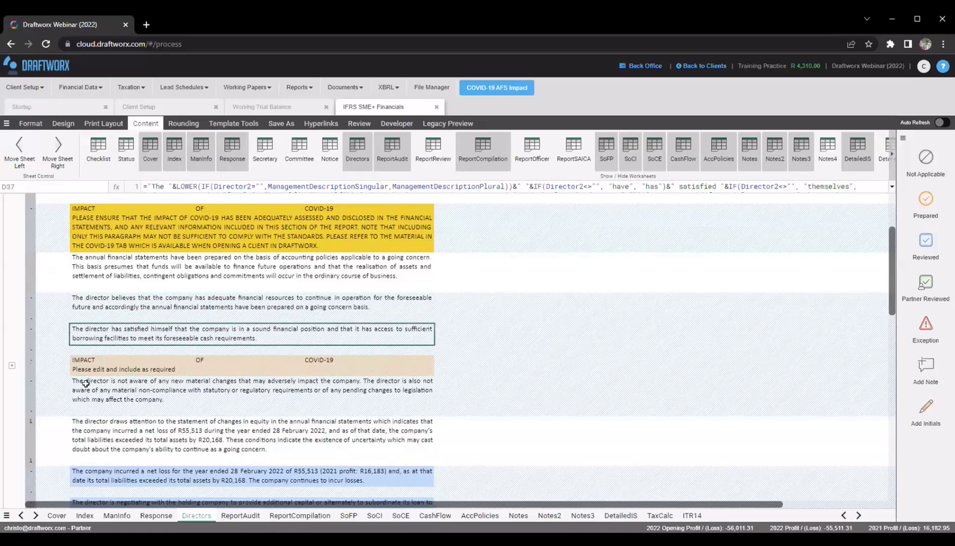
{"action": "left_click", "coordinate": [79, 362]}
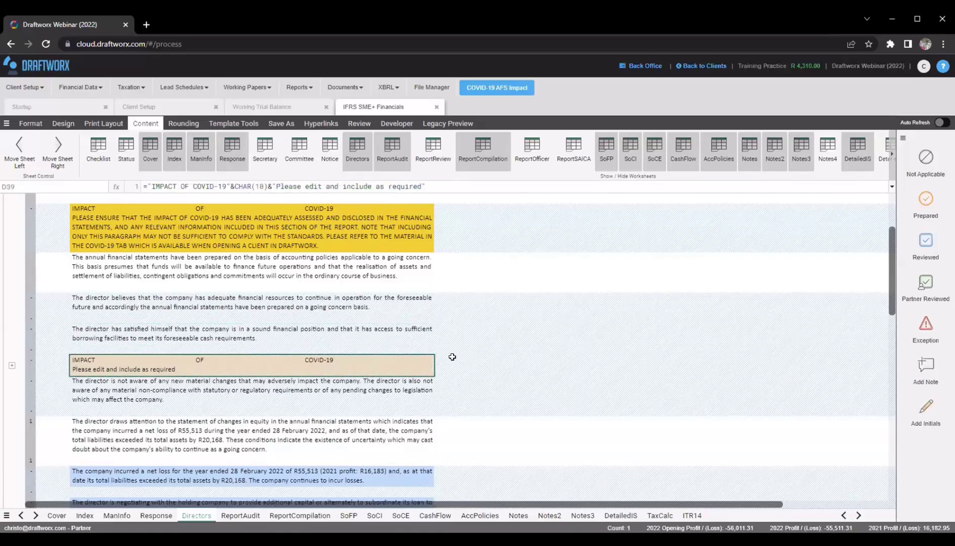
{"action": "left_click", "coordinate": [243, 317]}
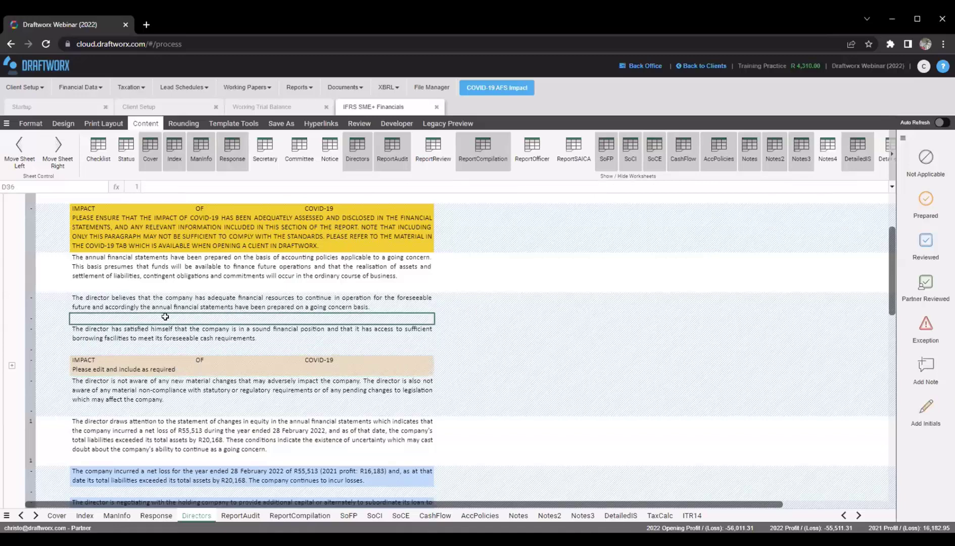
Look through the highlighted alternative paragraphs at the end of the Going concern section, down to the shareholder loan subordination wording
{"action": "scroll", "coordinate": [56, 337], "scroll_direction": "down", "scroll_amount": 5}
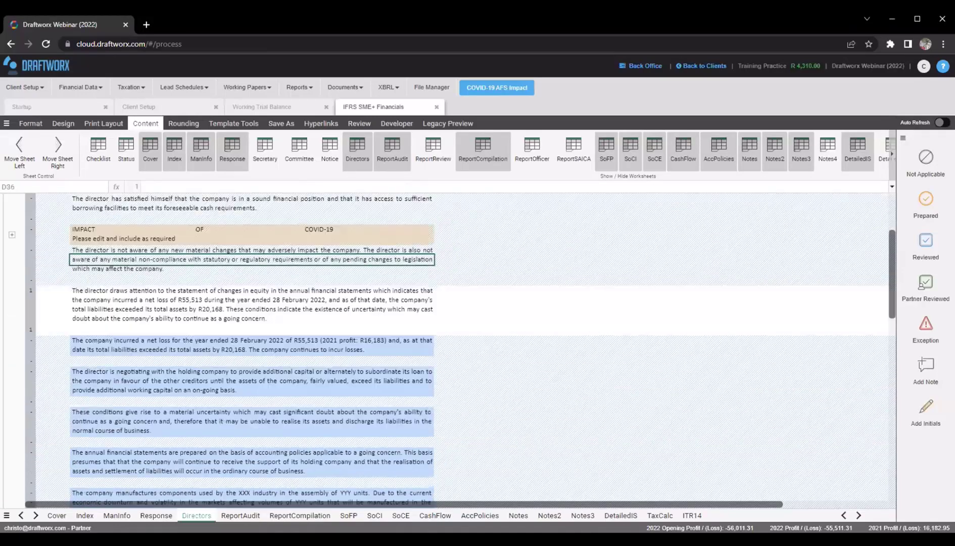
{"action": "scroll", "coordinate": [57, 337], "scroll_direction": "down", "scroll_amount": 2}
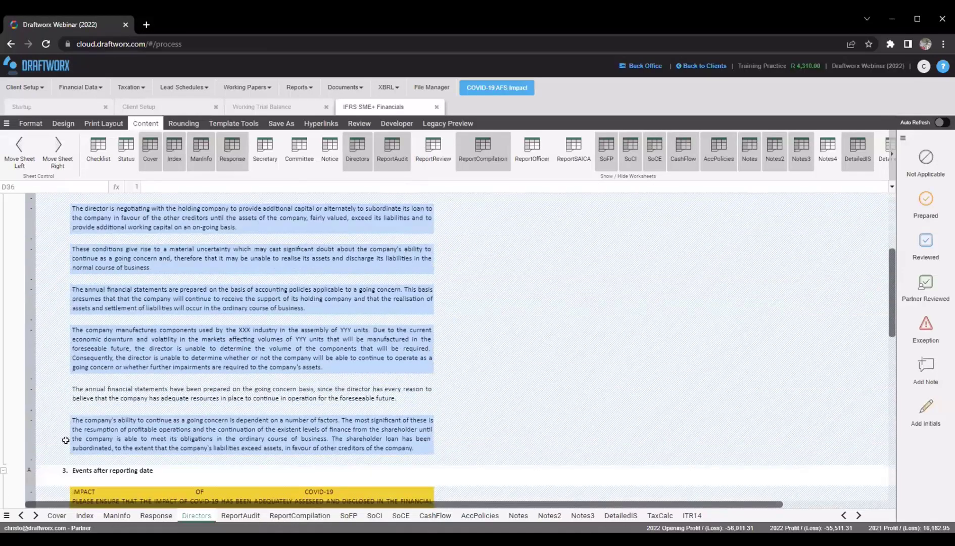
{"action": "left_click_drag", "start_coordinate": [55, 439], "coordinate": [53, 384]}
{"action": "left_click", "coordinate": [51, 301]}
{"action": "scroll", "coordinate": [73, 358], "scroll_direction": "up", "scroll_amount": 1}
{"action": "scroll", "coordinate": [60, 366], "scroll_direction": "up", "scroll_amount": 2}
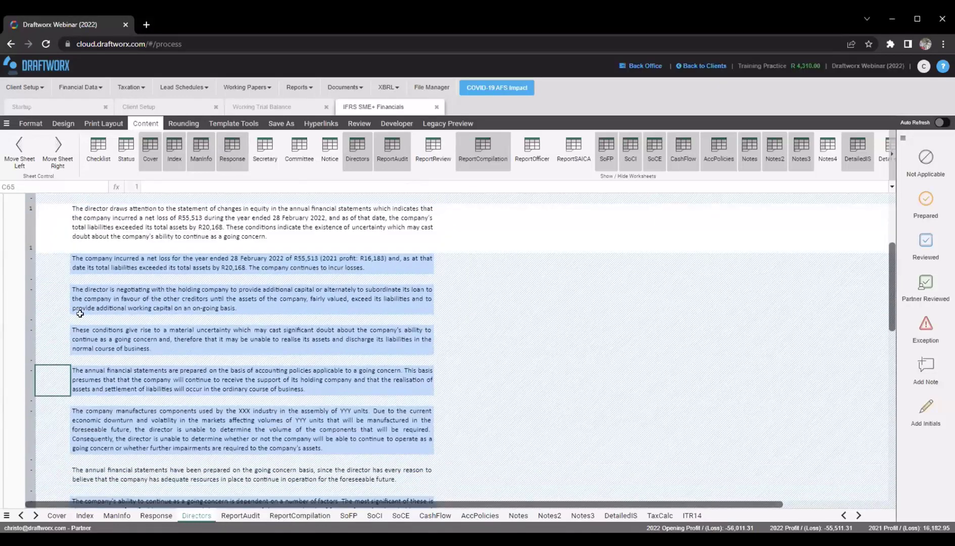
{"action": "scroll", "coordinate": [81, 330], "scroll_direction": "up", "scroll_amount": 3}
Compare the accounting policies basis paragraph in row 33 with the borrowing facilities paragraph in row 37, checking both formulas
{"action": "left_click", "coordinate": [80, 343]}
{"action": "scroll", "coordinate": [88, 378], "scroll_direction": "up", "scroll_amount": 1}
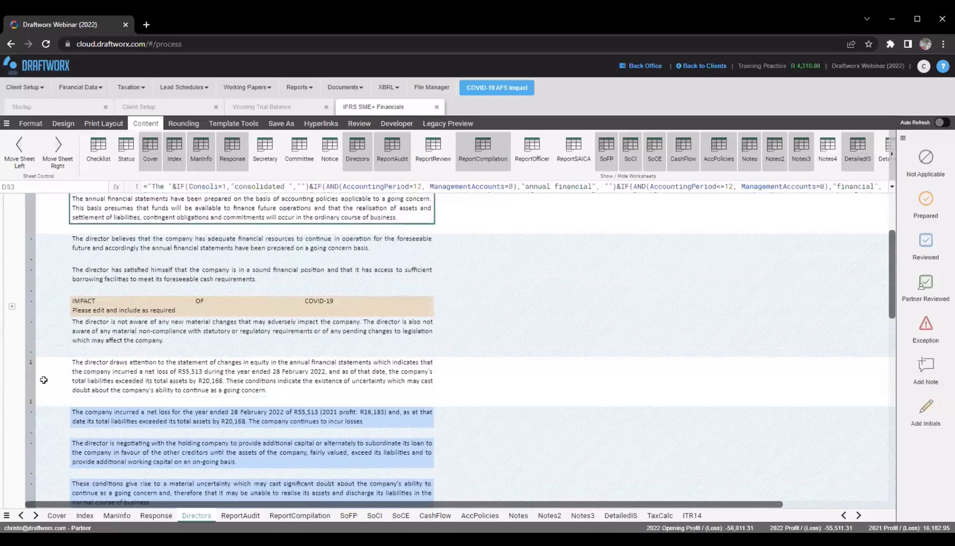
{"action": "left_click", "coordinate": [30, 374]}
{"action": "scroll", "coordinate": [58, 363], "scroll_direction": "up", "scroll_amount": 4}
{"action": "left_click", "coordinate": [104, 358]}
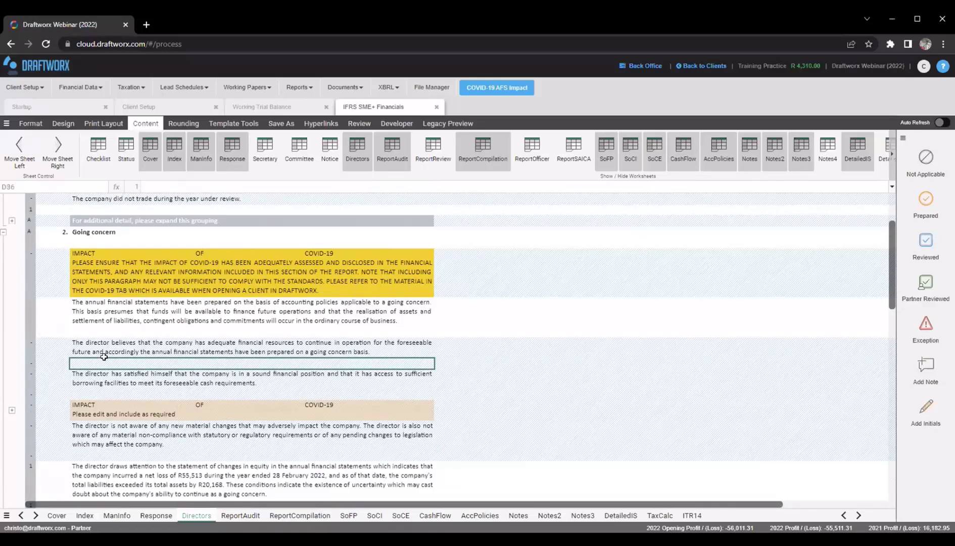
{"action": "left_click", "coordinate": [78, 310]}
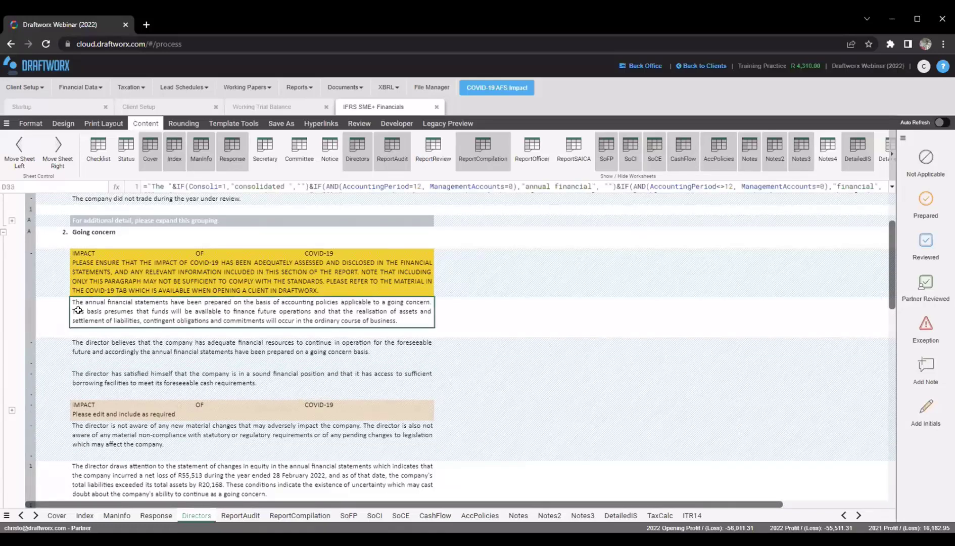
{"action": "left_click", "coordinate": [100, 379]}
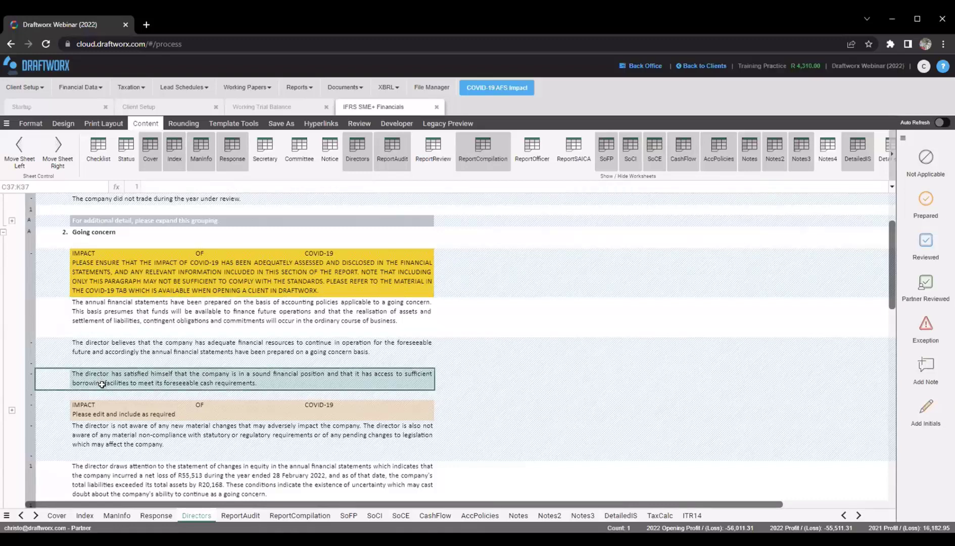
{"action": "left_click", "coordinate": [95, 378]}
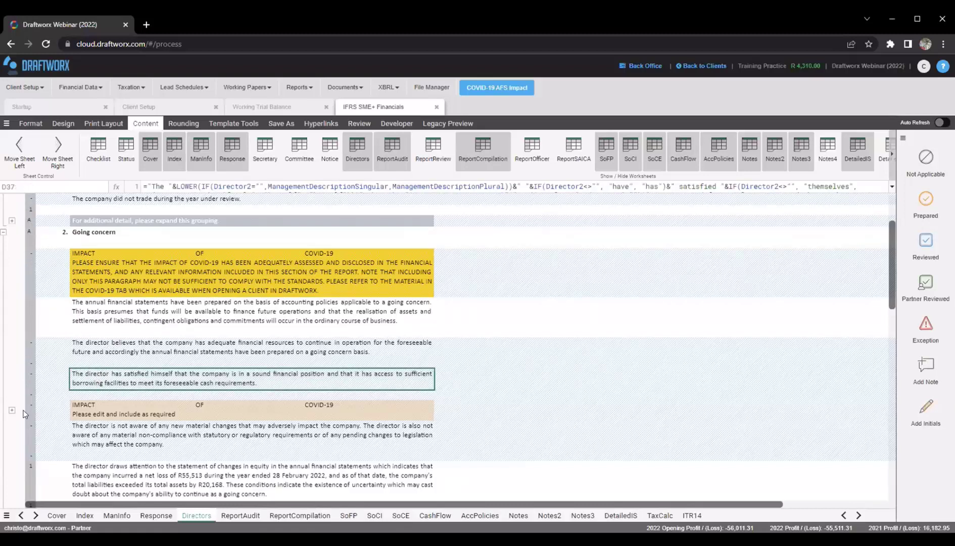
Exclude the accounting policies basis paragraph and its spacer row from Going concern by marking B33 and B34 with "-"
{"action": "left_click", "coordinate": [31, 310]}
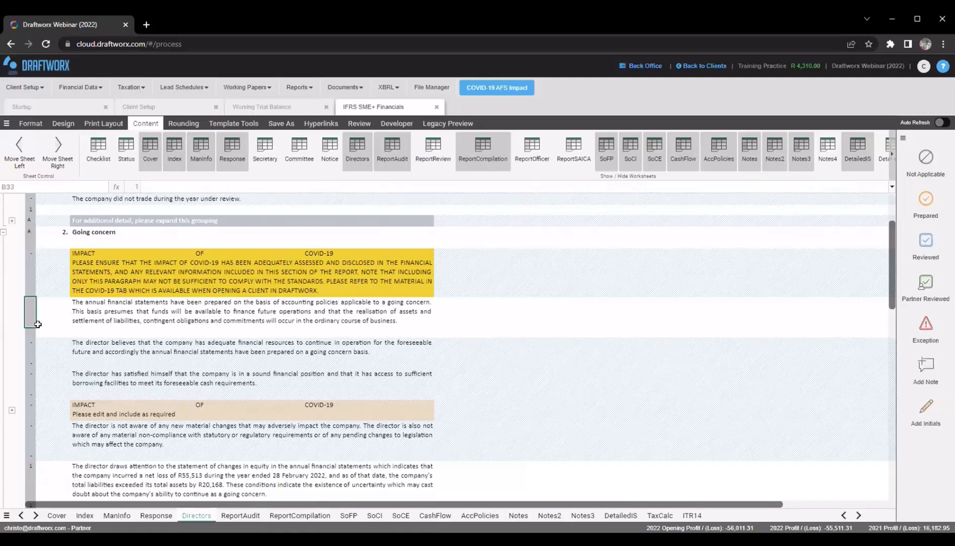
{"action": "type", "text": "-"}
{"action": "key", "text": "Return"}
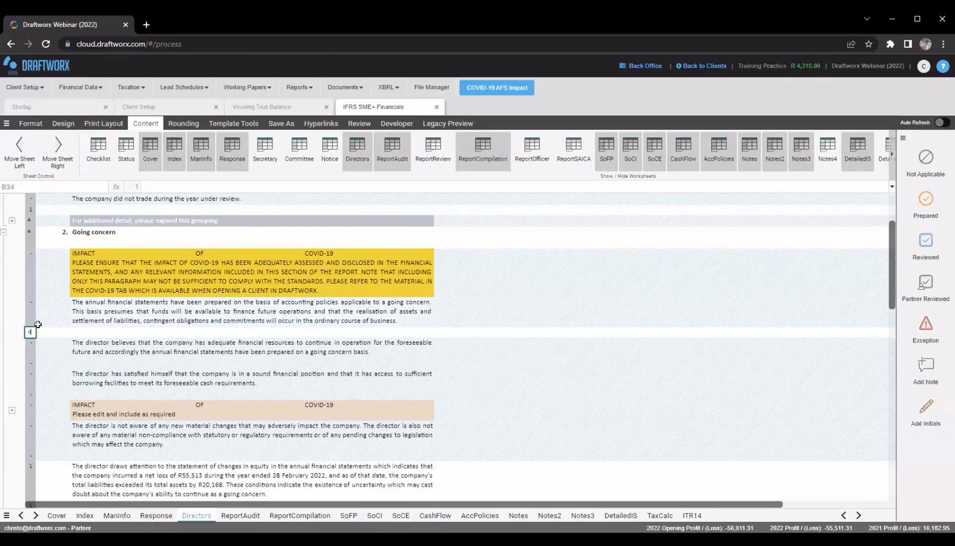
{"action": "key", "text": "Up"}
{"action": "key", "text": "Right"}
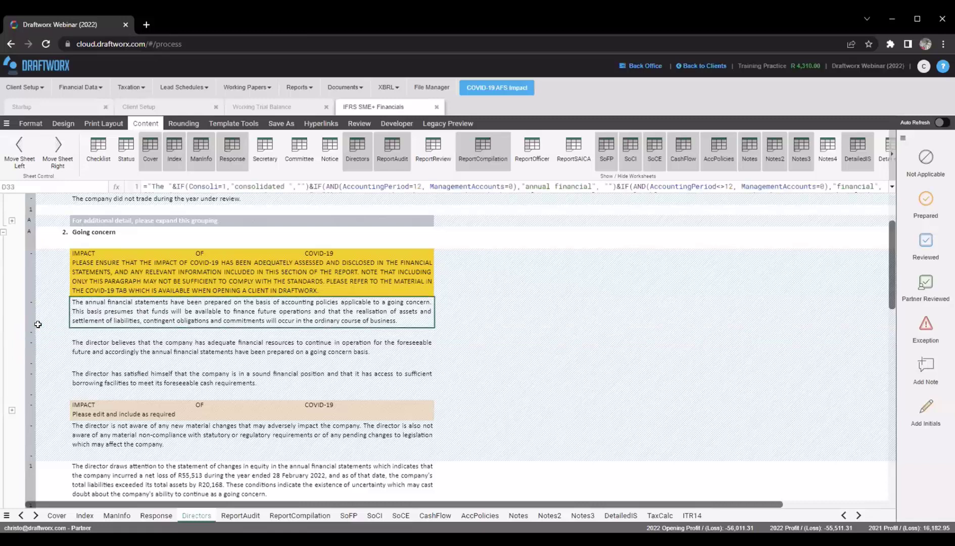
{"action": "key", "text": "Left"}
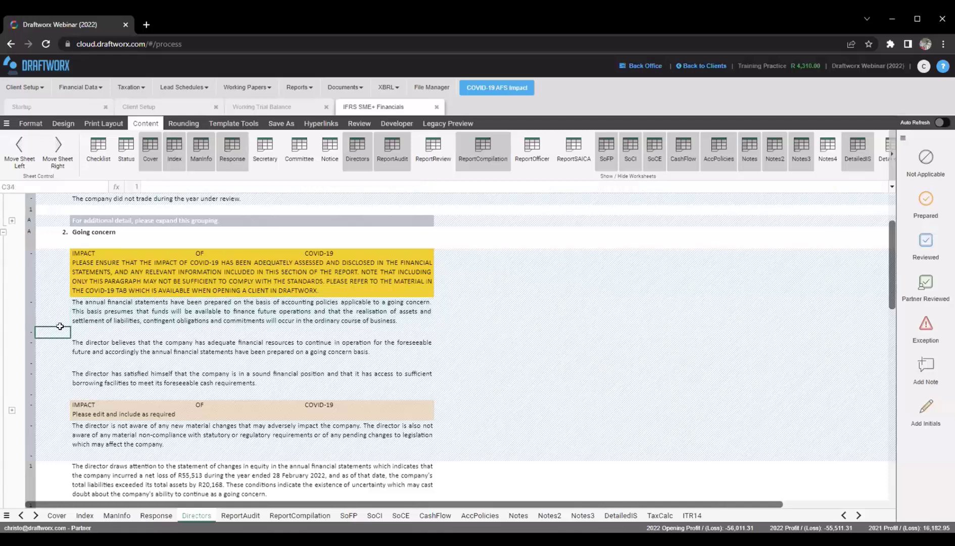
{"action": "left_click", "coordinate": [56, 315]}
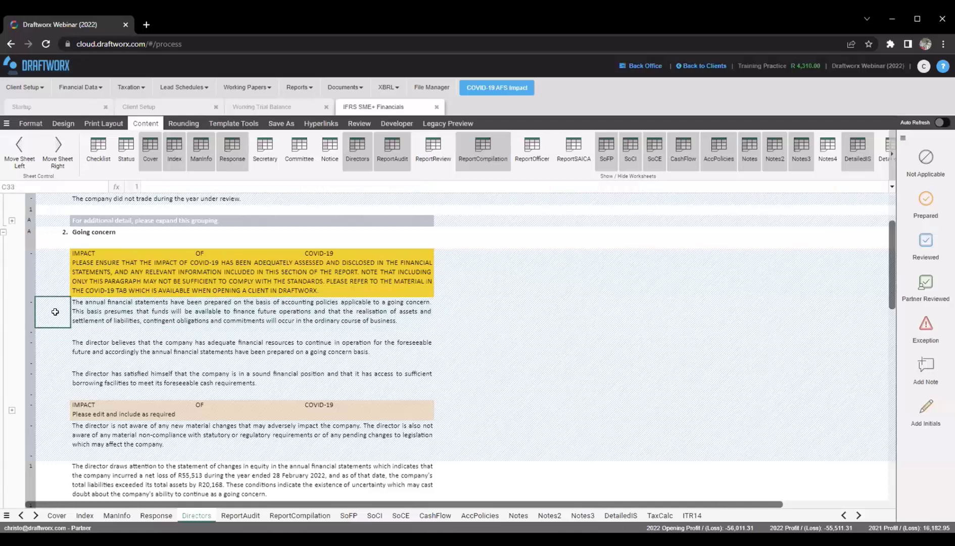
{"action": "left_click", "coordinate": [92, 314]}
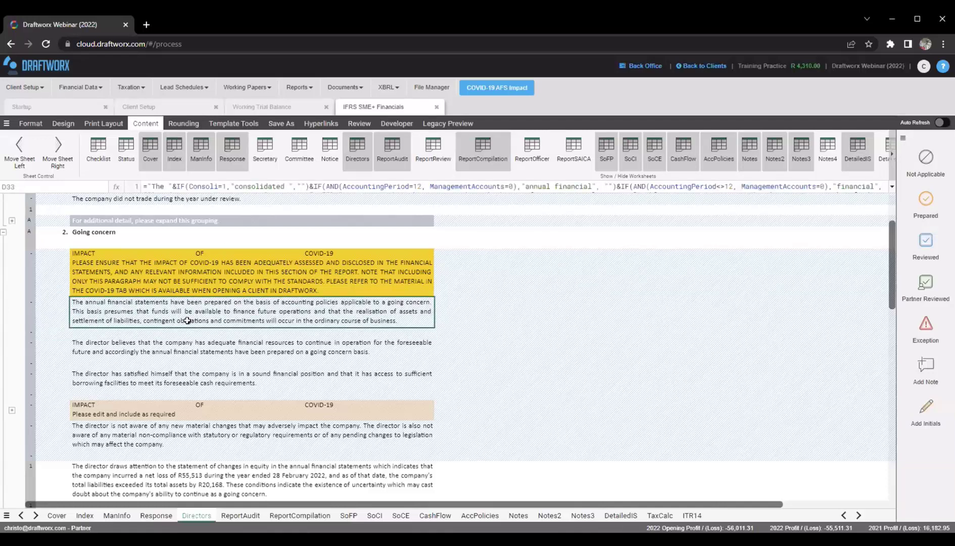
{"action": "left_click", "coordinate": [58, 310]}
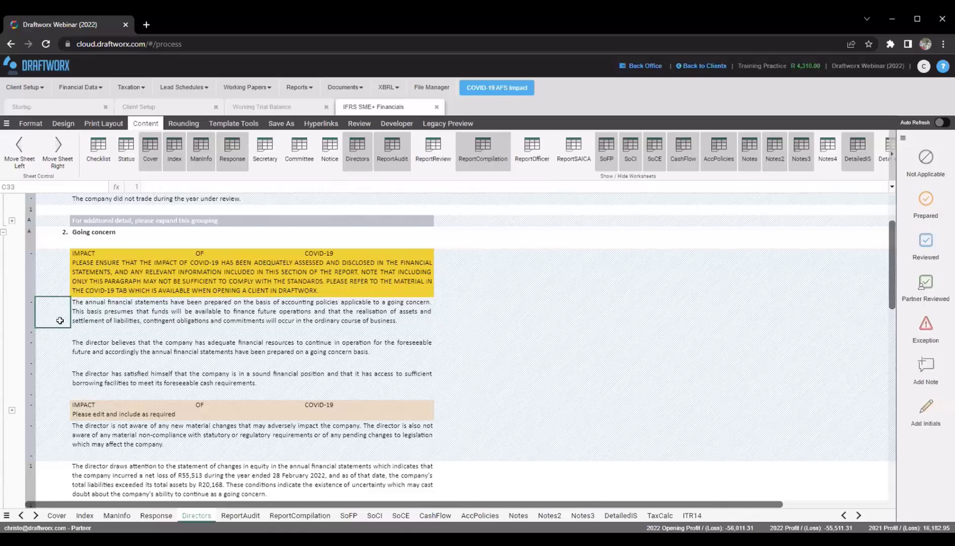
Include the paragraph on the sound financial position and borrowing facilities by setting its row marker B37 to 1
{"action": "left_click", "coordinate": [79, 378]}
{"action": "left_click", "coordinate": [64, 381], "text": "shift"}
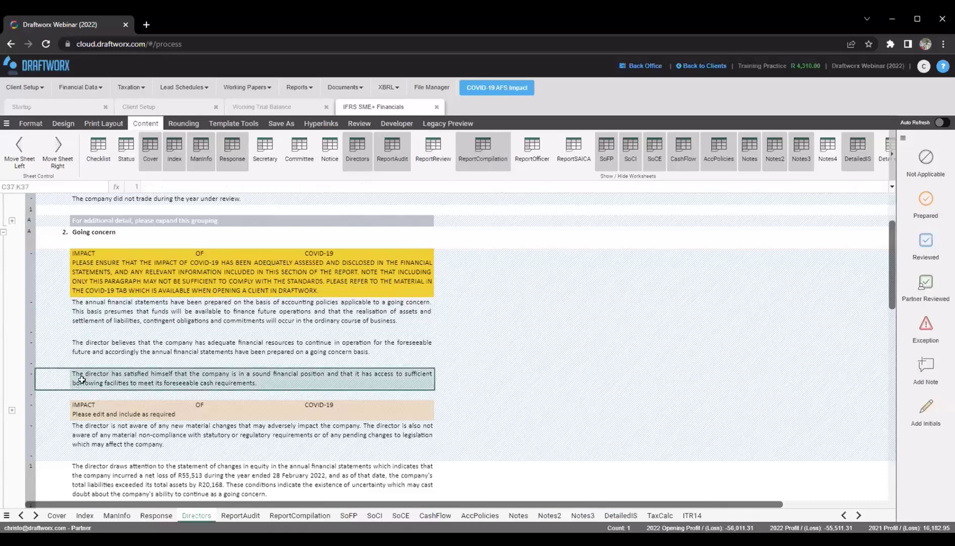
{"action": "left_click", "coordinate": [29, 376]}
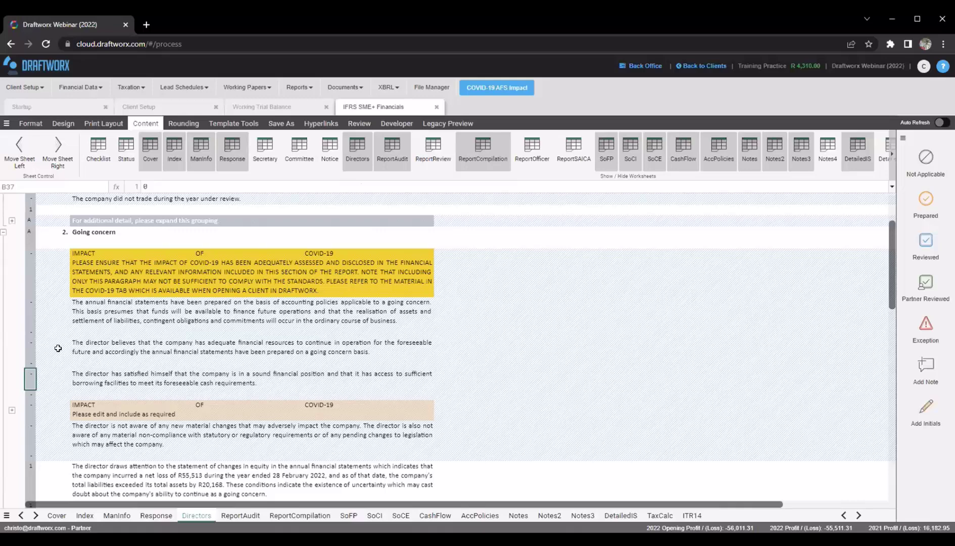
{"action": "type", "text": "1"}
{"action": "key", "text": "Return"}
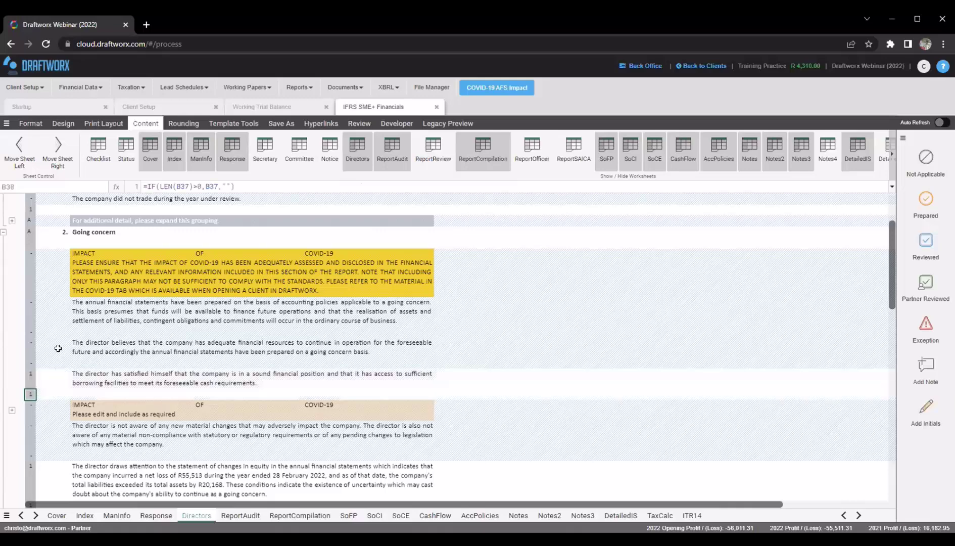
{"action": "left_click", "coordinate": [57, 377]}
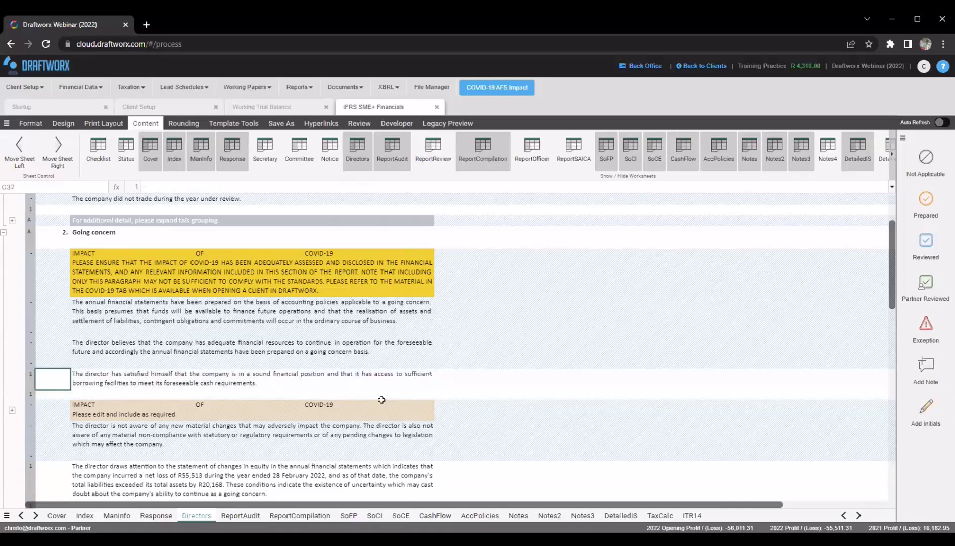
{"action": "left_click", "coordinate": [216, 379]}
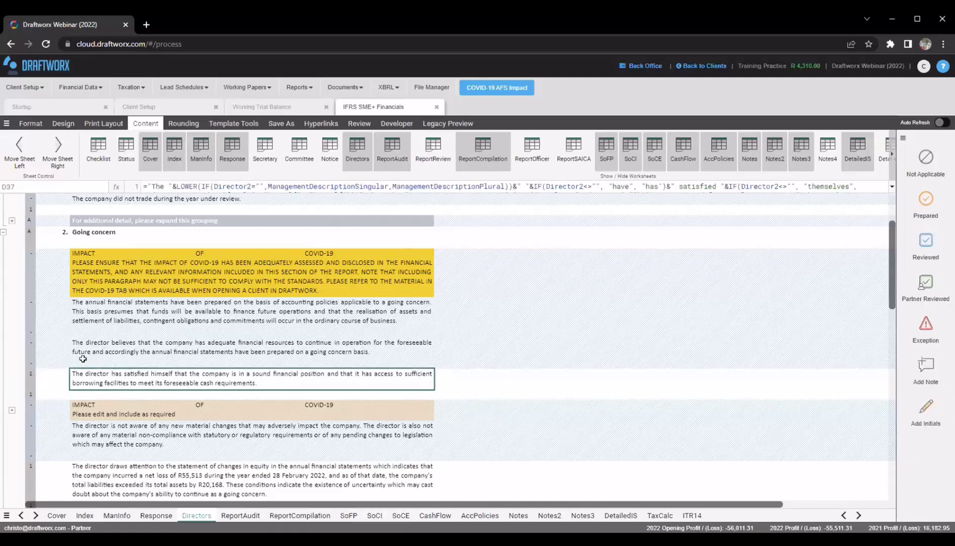
Exclude the paragraph drawing attention to the net loss and excess liabilities by overriding its row marker formula in B57
{"action": "scroll", "coordinate": [83, 358], "scroll_direction": "down", "scroll_amount": 1}
{"action": "left_click", "coordinate": [33, 449]}
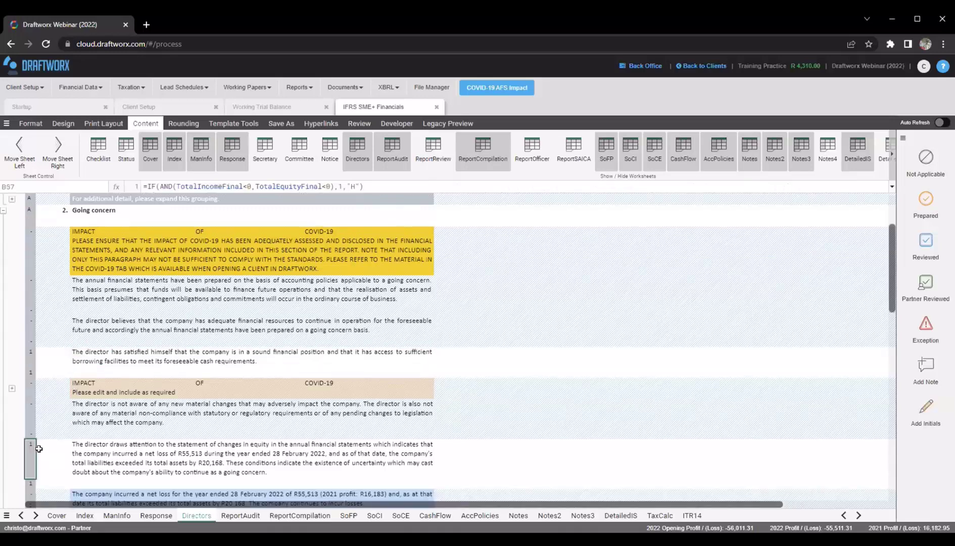
{"action": "key", "text": "Down"}
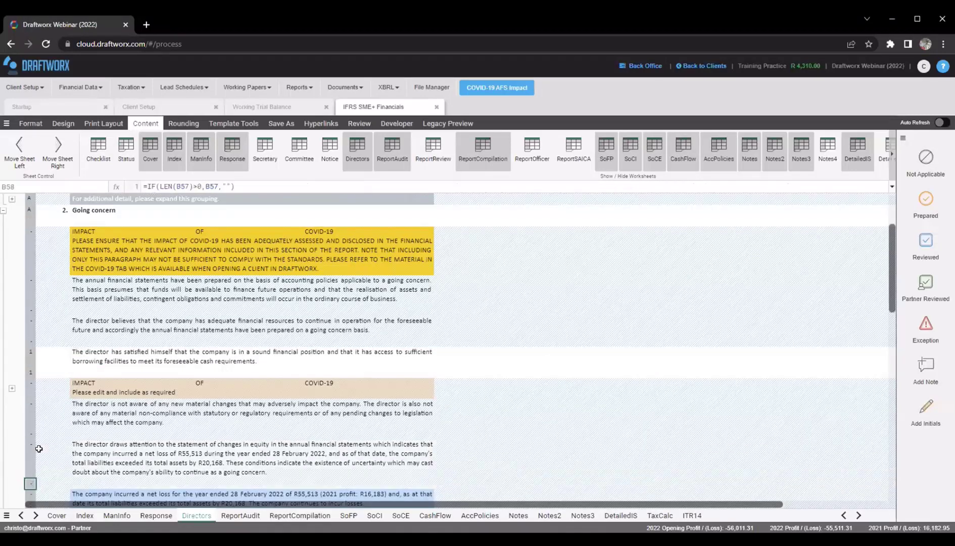
Review the Going concern paragraphs again and select C67:C71 beside the alternatives at the end of the section
{"action": "scroll", "coordinate": [38, 447], "scroll_direction": "down", "scroll_amount": 3}
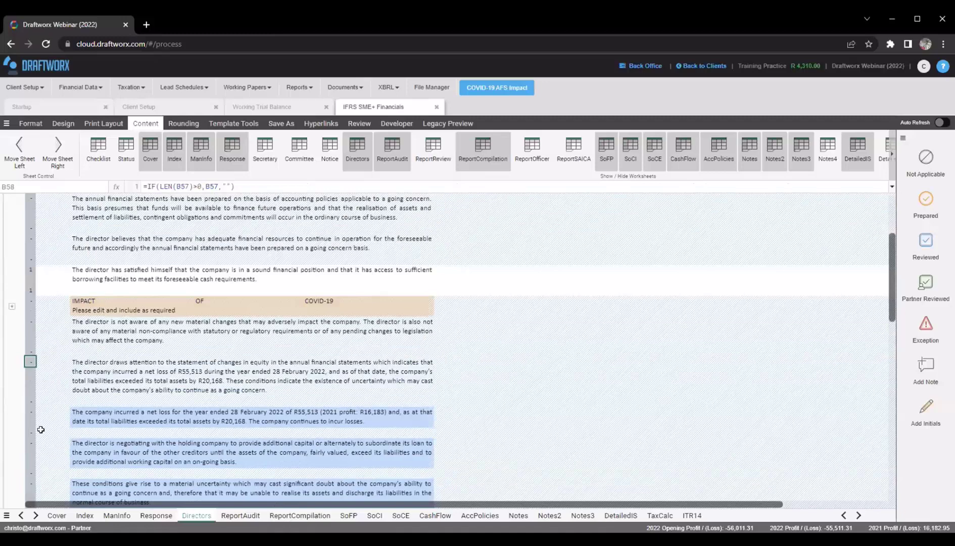
{"action": "scroll", "coordinate": [31, 448], "scroll_direction": "up", "scroll_amount": 3}
{"action": "left_click", "coordinate": [93, 357]}
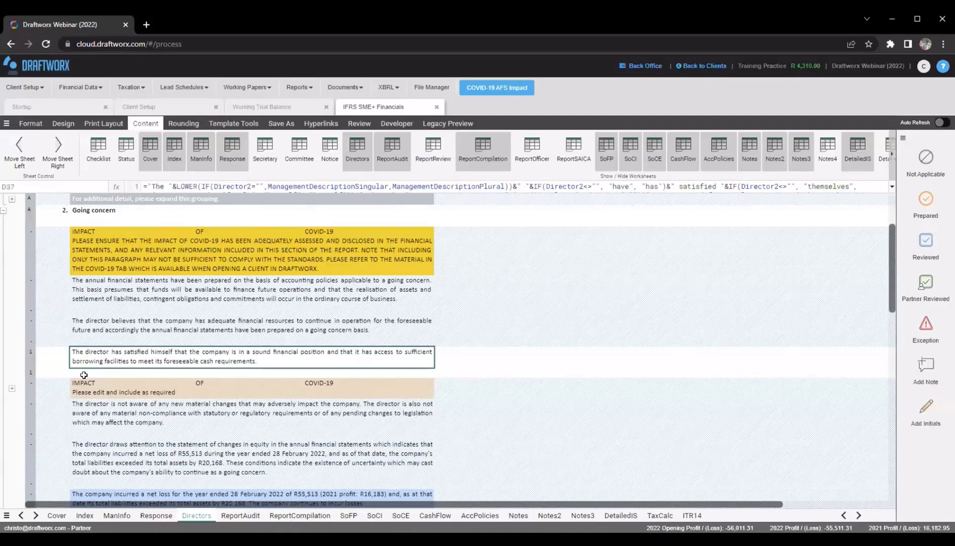
{"action": "left_click", "coordinate": [61, 296]}
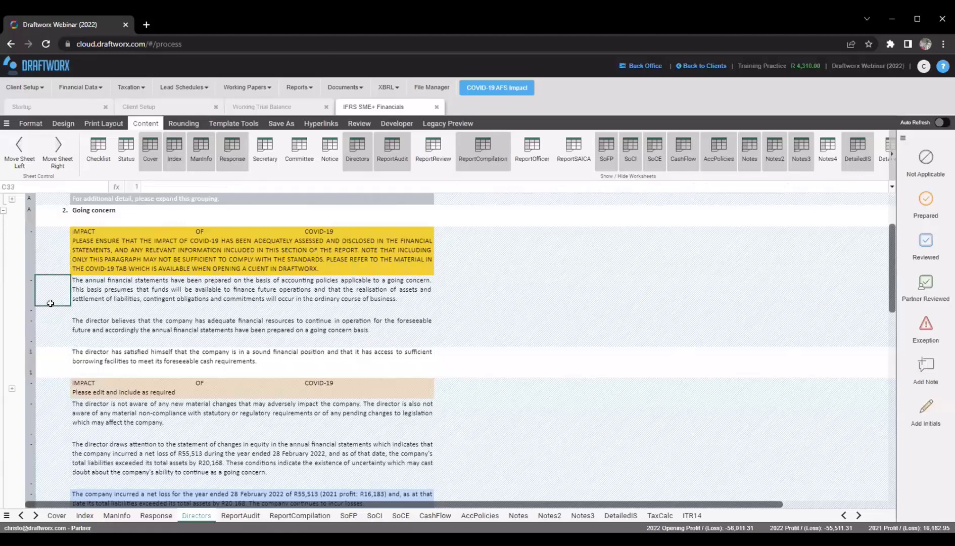
{"action": "scroll", "coordinate": [61, 351], "scroll_direction": "down", "scroll_amount": 5}
{"action": "left_click_drag", "start_coordinate": [51, 424], "coordinate": [48, 324]}
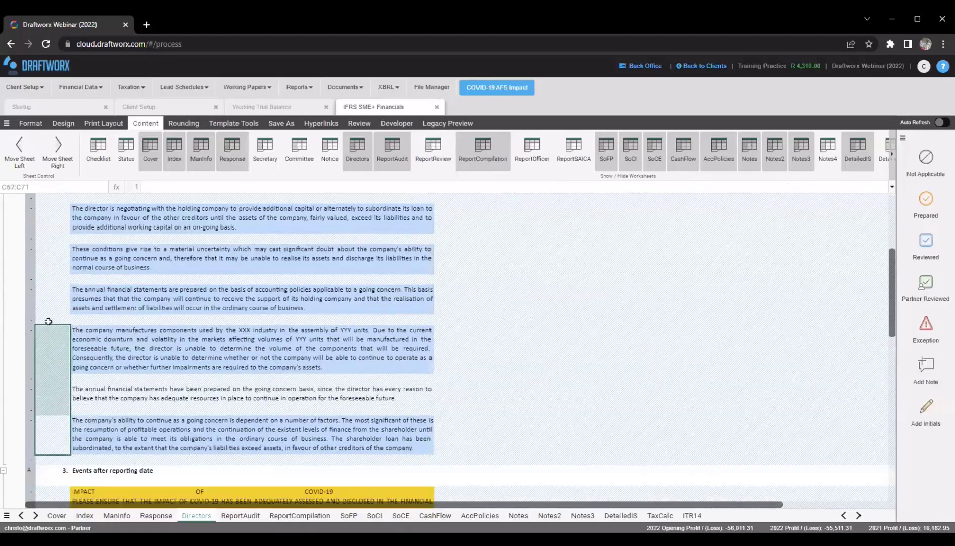
Exclude the paragraph on the sound financial position and borrowing facilities from Going concern by changing its row marker B37 to "-"
{"action": "scroll", "coordinate": [48, 333], "scroll_direction": "up", "scroll_amount": 1}
{"action": "scroll", "coordinate": [46, 376], "scroll_direction": "up", "scroll_amount": 3}
{"action": "left_click", "coordinate": [56, 376]}
{"action": "scroll", "coordinate": [56, 375], "scroll_direction": "up", "scroll_amount": 2}
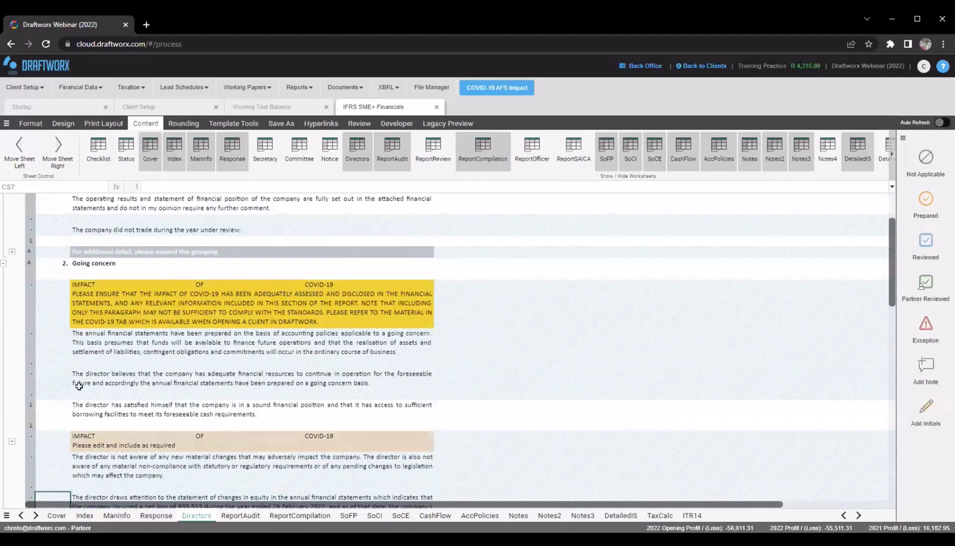
{"action": "left_click", "coordinate": [96, 413]}
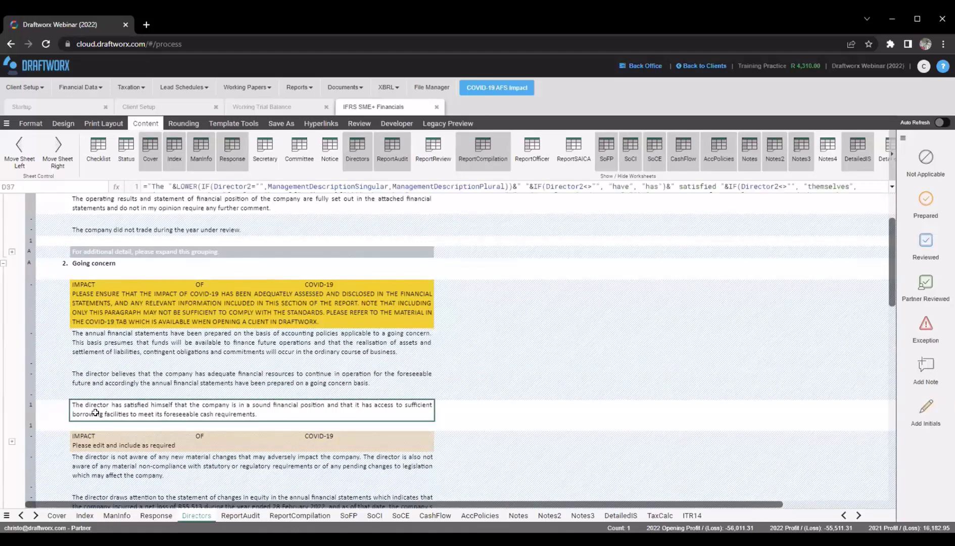
{"action": "left_click", "coordinate": [51, 404]}
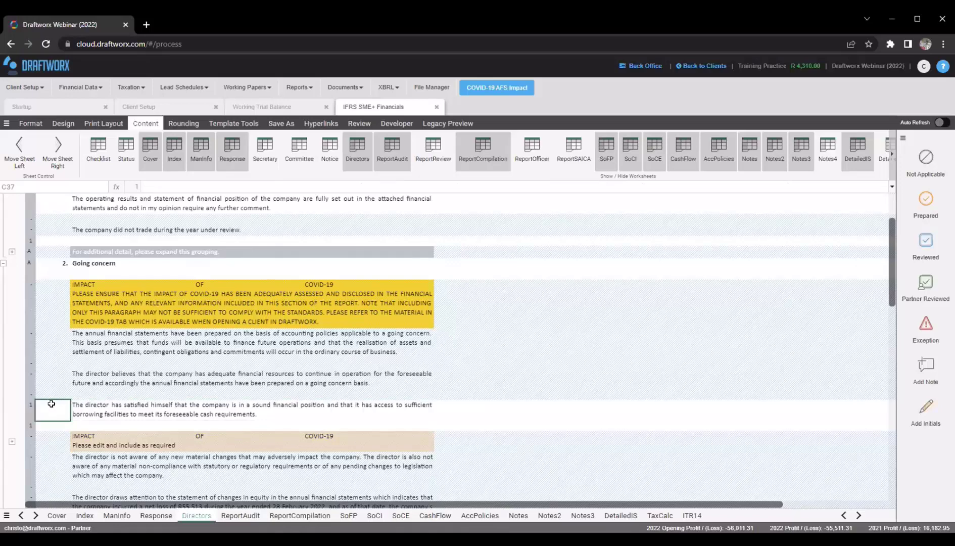
{"action": "scroll", "coordinate": [51, 404], "scroll_direction": "down", "scroll_amount": 2}
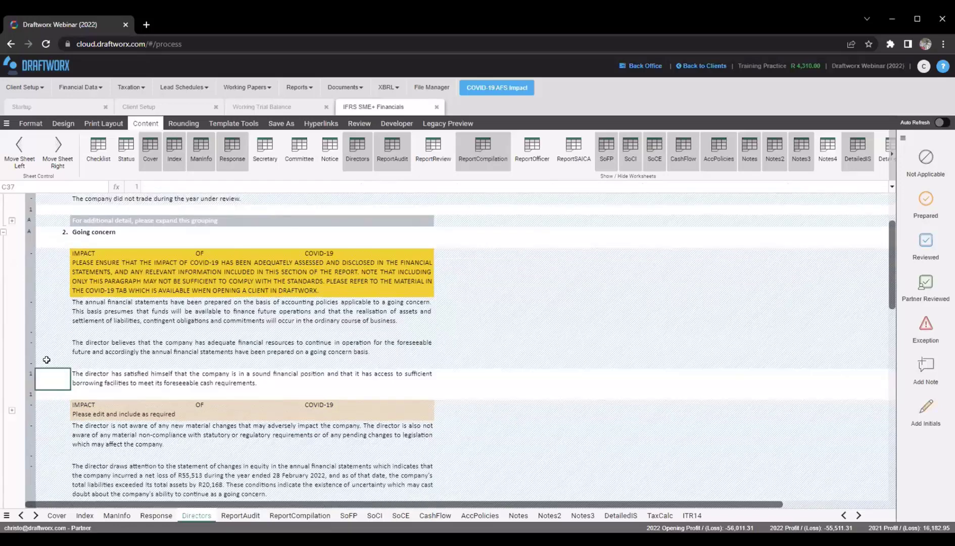
{"action": "left_click", "coordinate": [30, 373]}
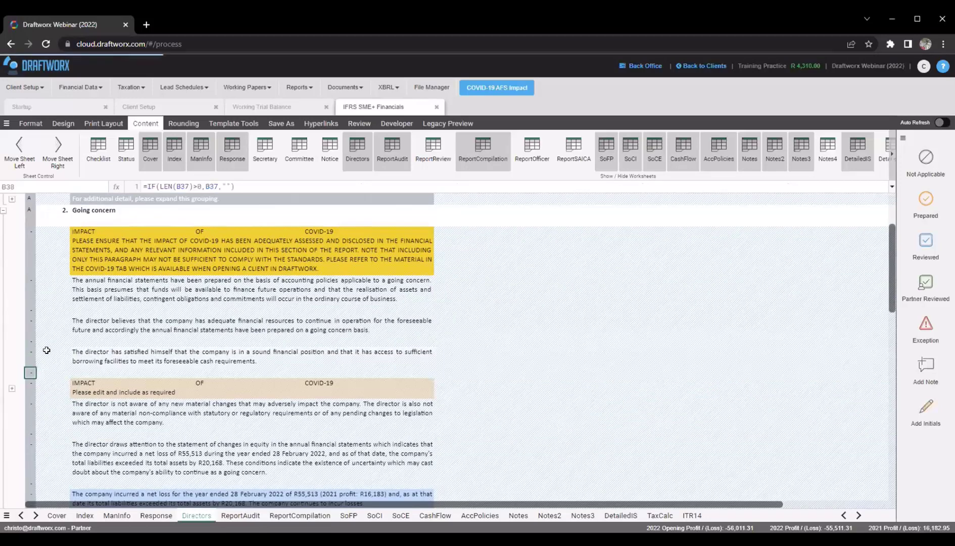
Insert 2 rows above the paragraph on the sound financial position, keeping column merges and cell styles from the row above
{"action": "left_click", "coordinate": [106, 289]}
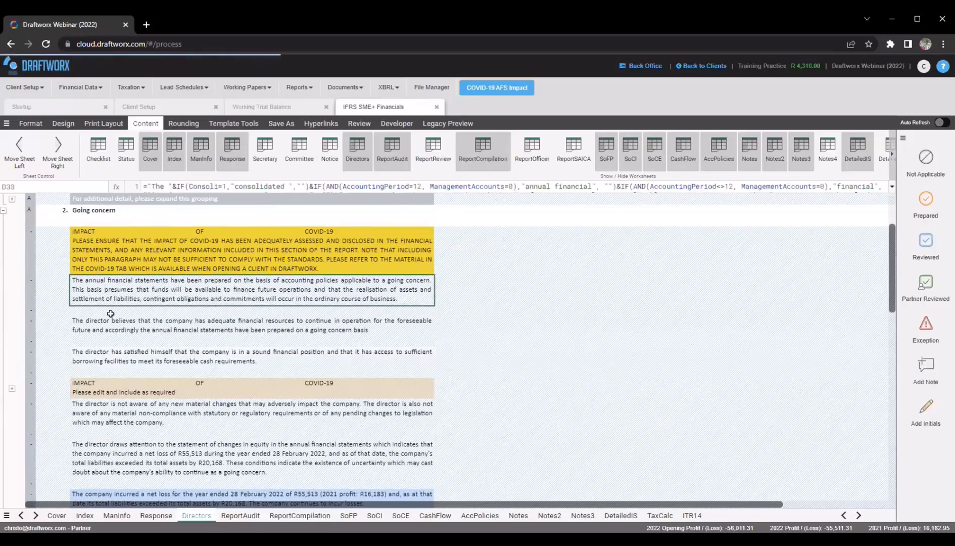
{"action": "left_click", "coordinate": [97, 359]}
{"action": "scroll", "coordinate": [97, 359], "scroll_direction": "down", "scroll_amount": 10}
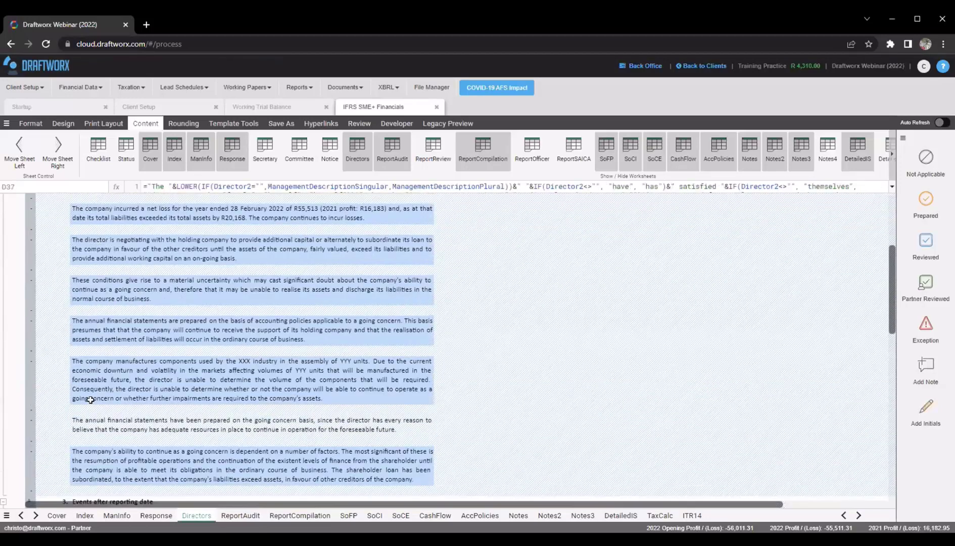
{"action": "scroll", "coordinate": [76, 414], "scroll_direction": "up", "scroll_amount": 5}
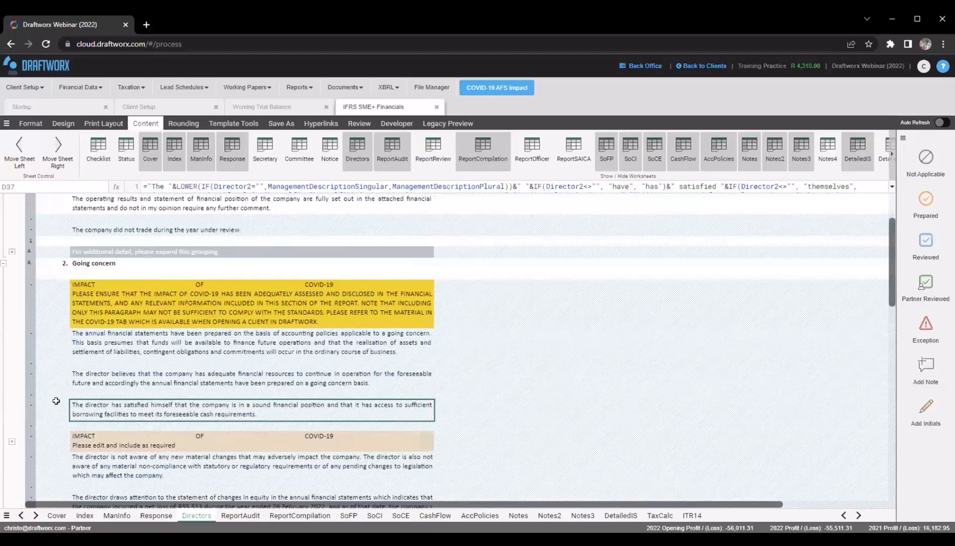
{"action": "left_click", "coordinate": [56, 401]}
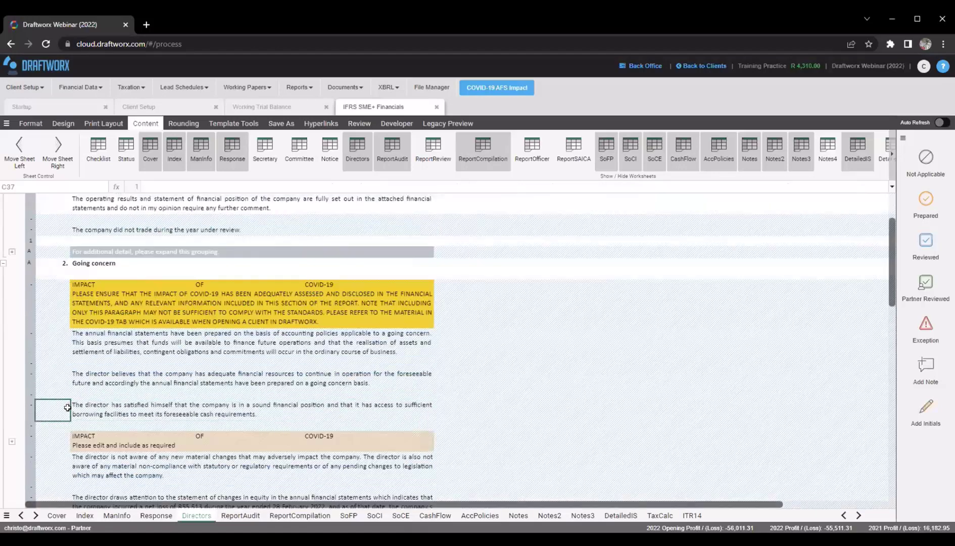
{"action": "left_click", "coordinate": [79, 404]}
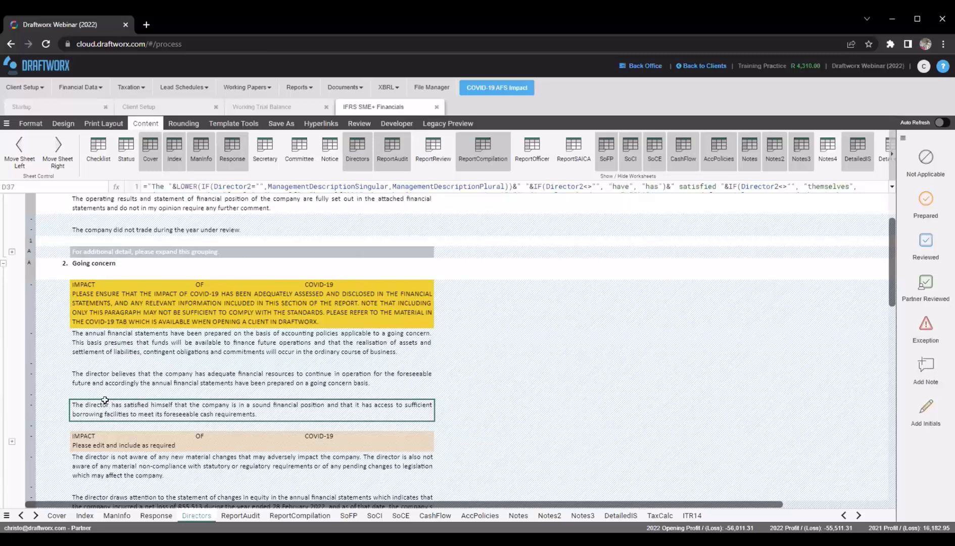
{"action": "left_click", "coordinate": [25, 123]}
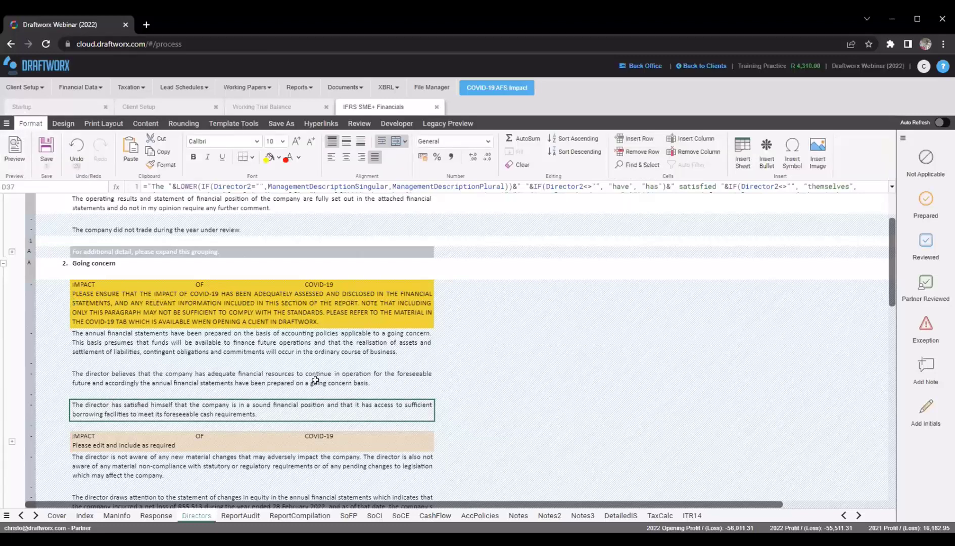
{"action": "left_click", "coordinate": [639, 138]}
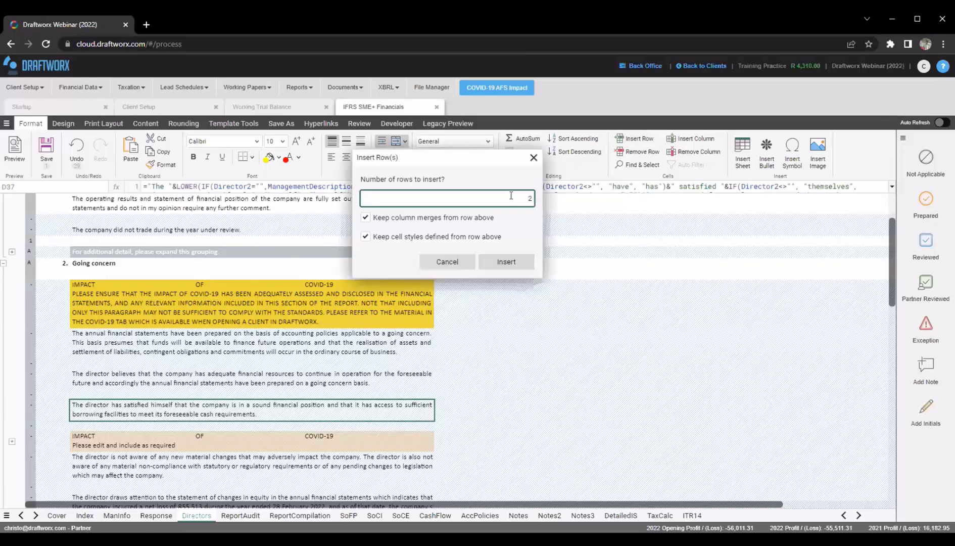
{"action": "type", "text": "2"}
{"action": "left_click", "coordinate": [504, 259]}
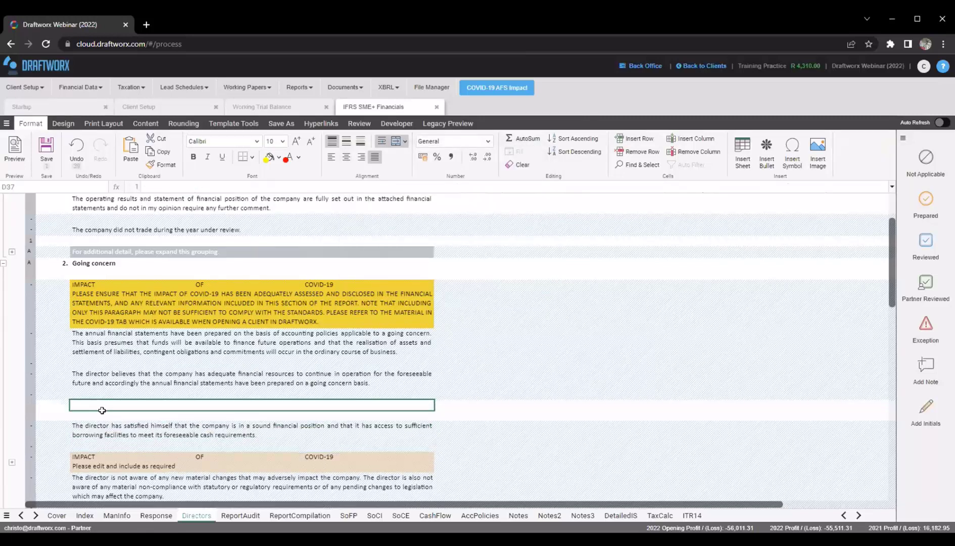
Enter the placeholder paragraph "dsfa sdfa dwsf asodmf asodkfmsdmf oasdkmf asdf oasdmf osdkmf asodmf" in the first inserted row, cell D37
{"action": "left_click", "coordinate": [102, 414]}
{"action": "left_click", "coordinate": [106, 403]}
{"action": "type", "text": "dsfa sdfa dwsf asodmf a"}
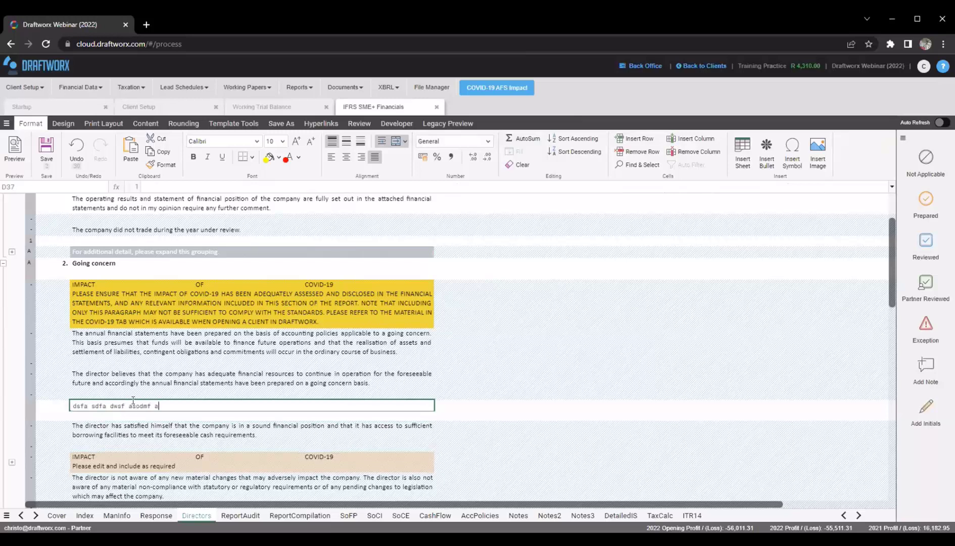
{"action": "type", "text": "sodkfmsdmf oasdkmf asdf oasdmf osdkmf asodmf"}
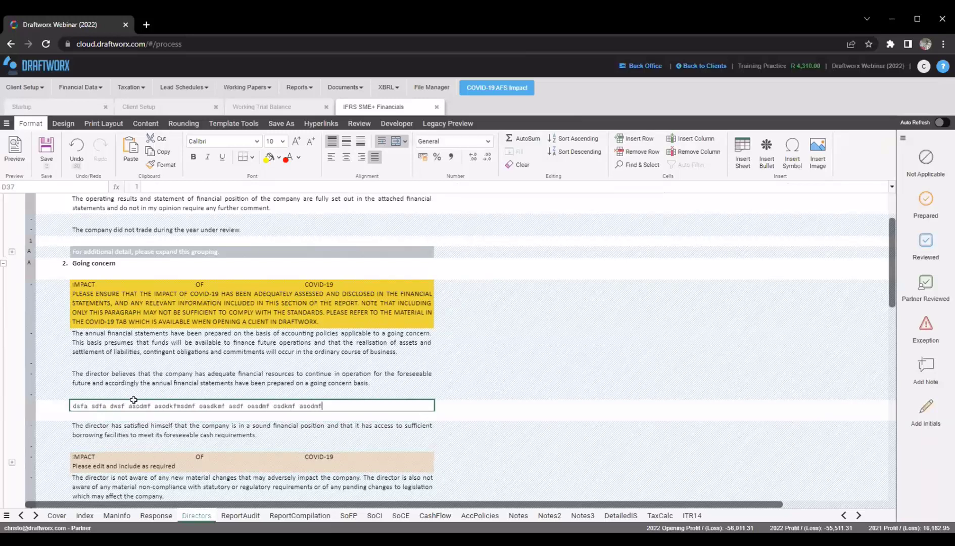
{"action": "key", "text": "Return"}
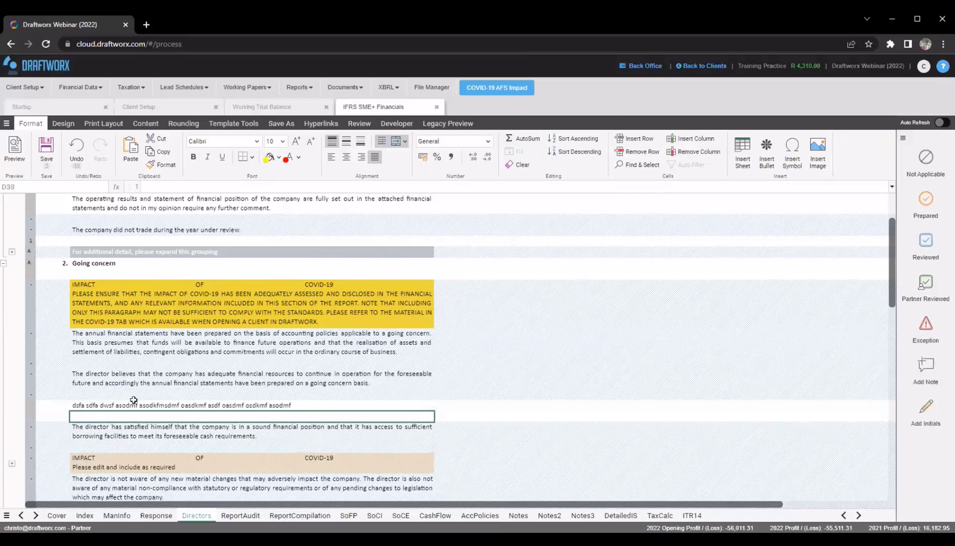
{"action": "left_click", "coordinate": [133, 399]}
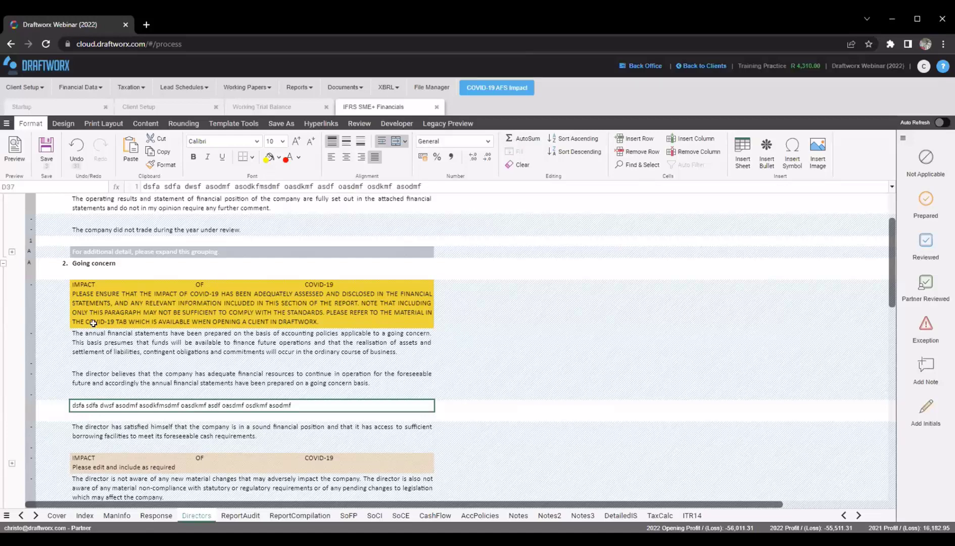
Compare the placeholder paragraph in row 37 with the neighbouring standard Going concern paragraphs and their row markers
{"action": "scroll", "coordinate": [94, 324], "scroll_direction": "down", "scroll_amount": 5}
{"action": "scroll", "coordinate": [138, 405], "scroll_direction": "up", "scroll_amount": 3}
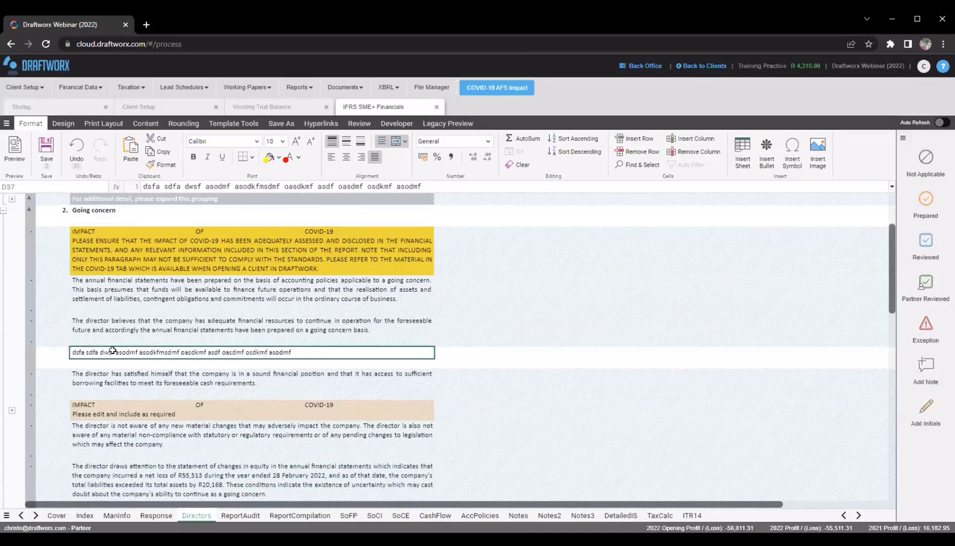
{"action": "left_click", "coordinate": [92, 332]}
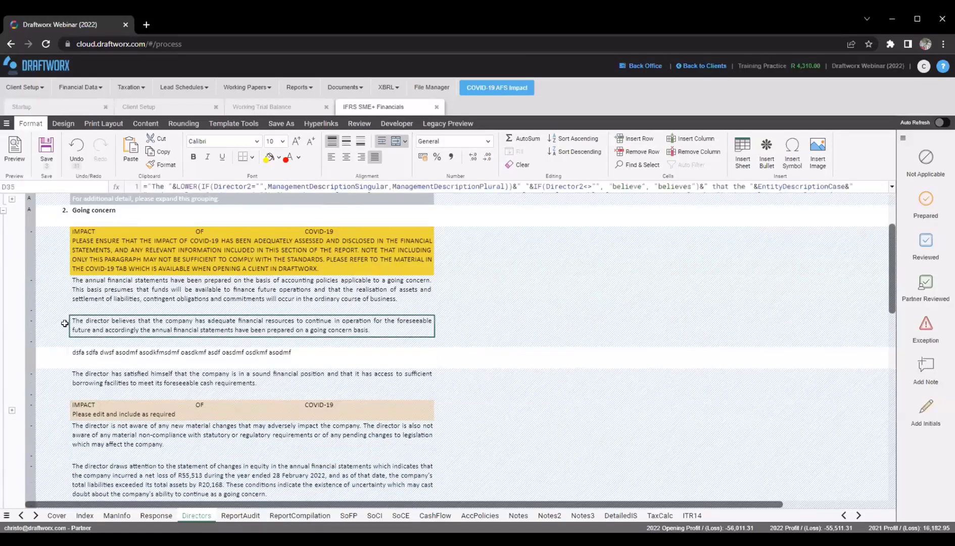
{"action": "left_click", "coordinate": [64, 323]}
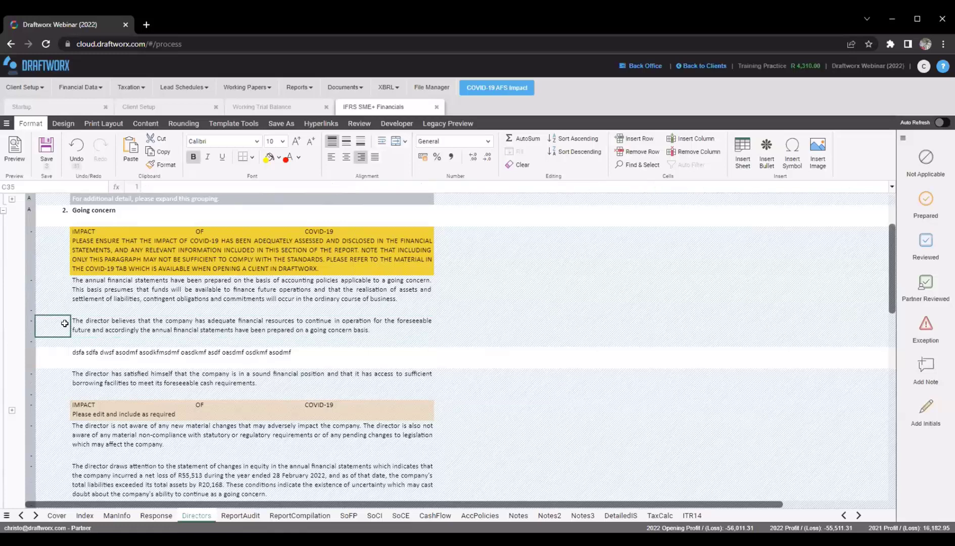
{"action": "left_click", "coordinate": [81, 362]}
{"action": "left_click", "coordinate": [83, 348]}
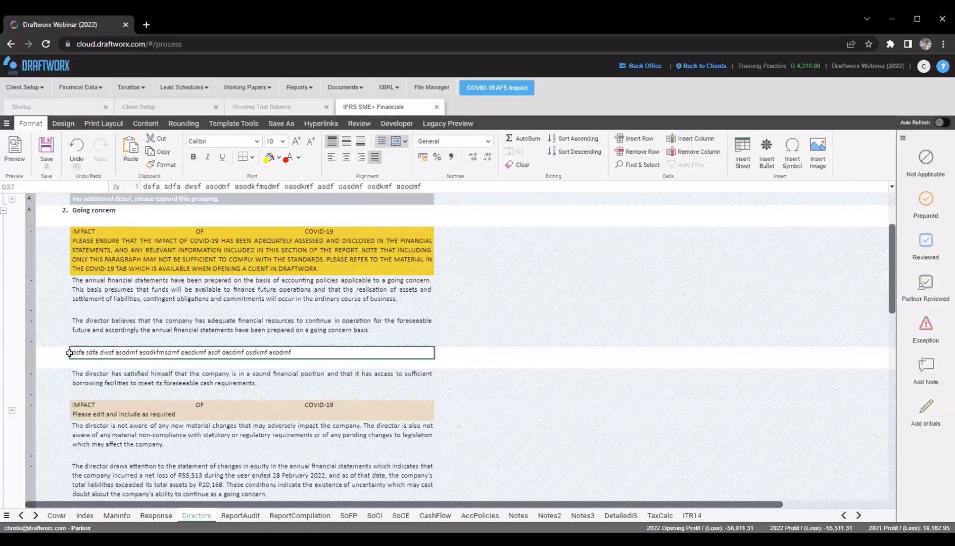
{"action": "left_click", "coordinate": [64, 352]}
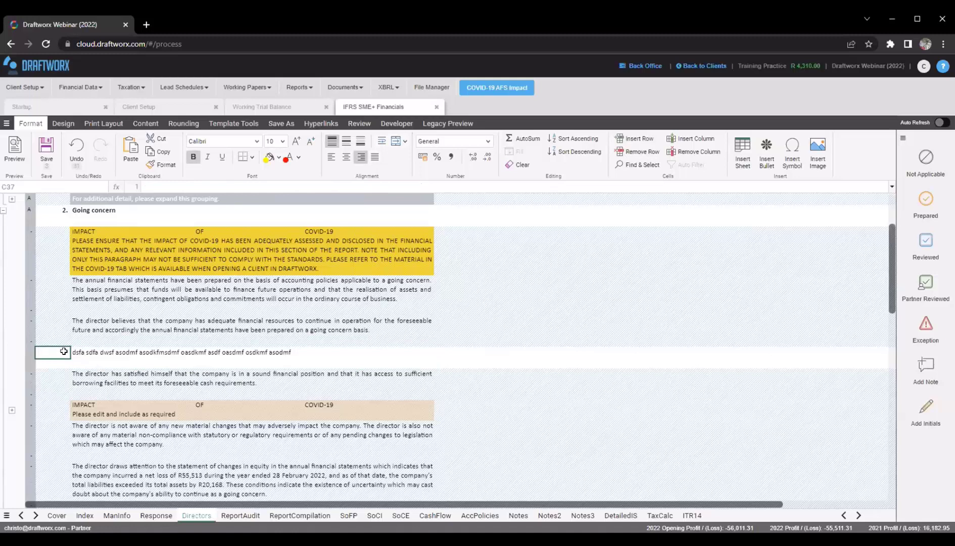
{"action": "left_click", "coordinate": [117, 331]}
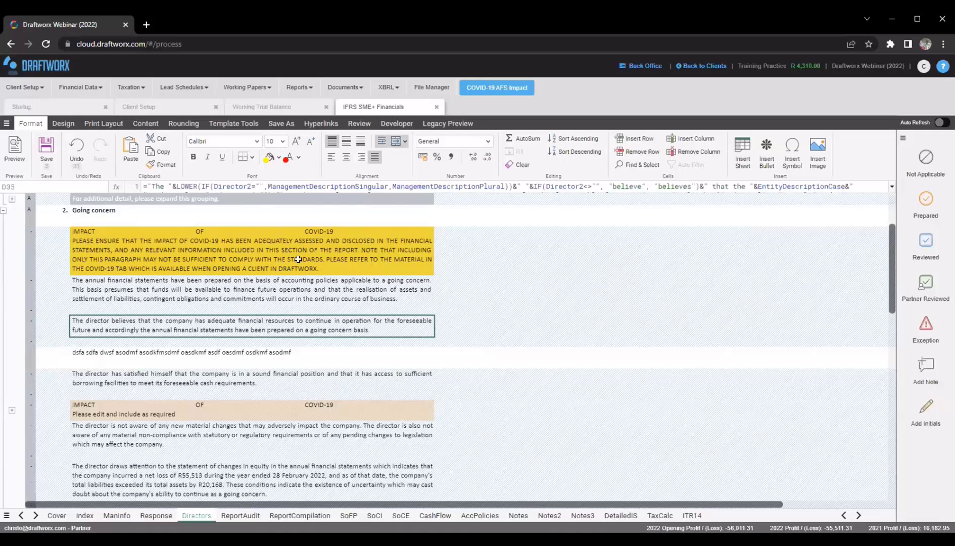
Turn on the helper gutter and check the Going concern row markers in B32:B37 beside it
{"action": "left_click", "coordinate": [30, 285]}
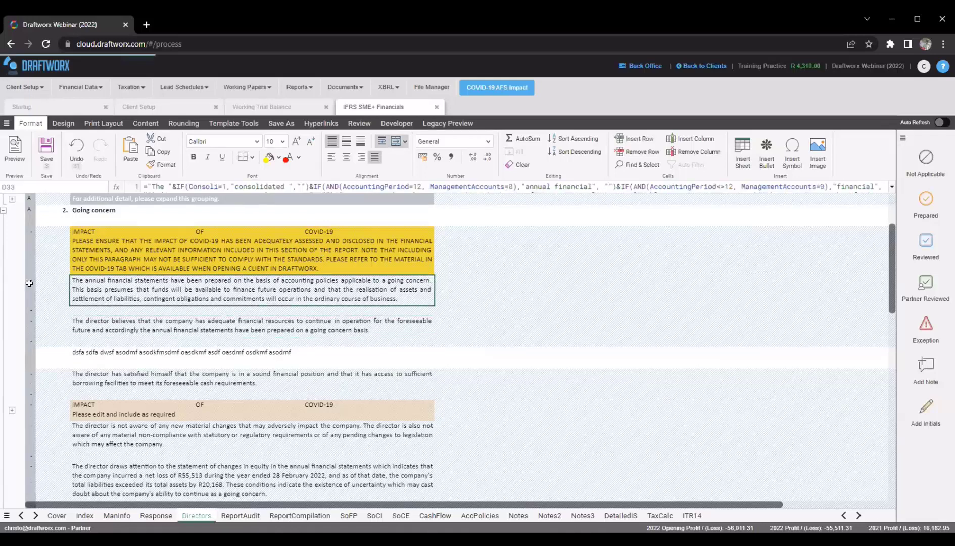
{"action": "left_click", "coordinate": [396, 124]}
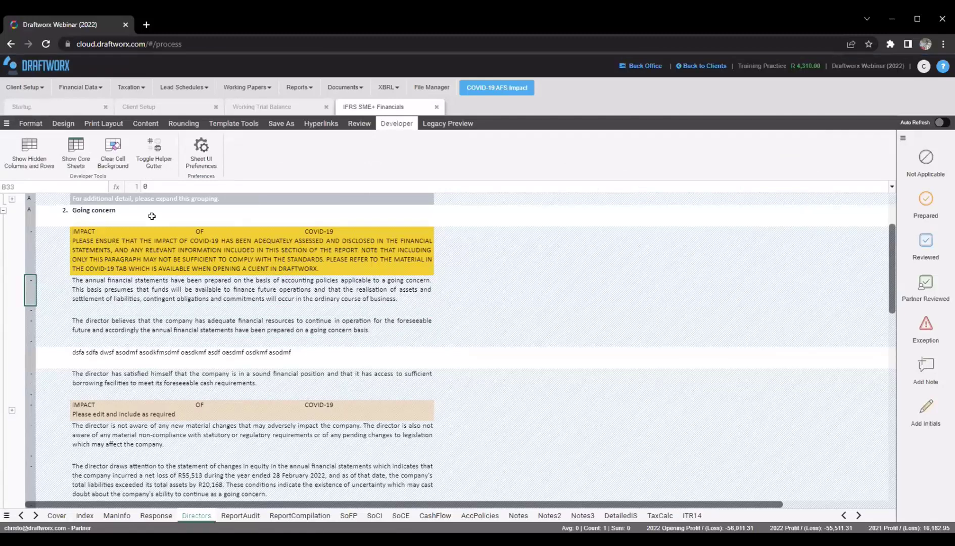
{"action": "left_click", "coordinate": [158, 147]}
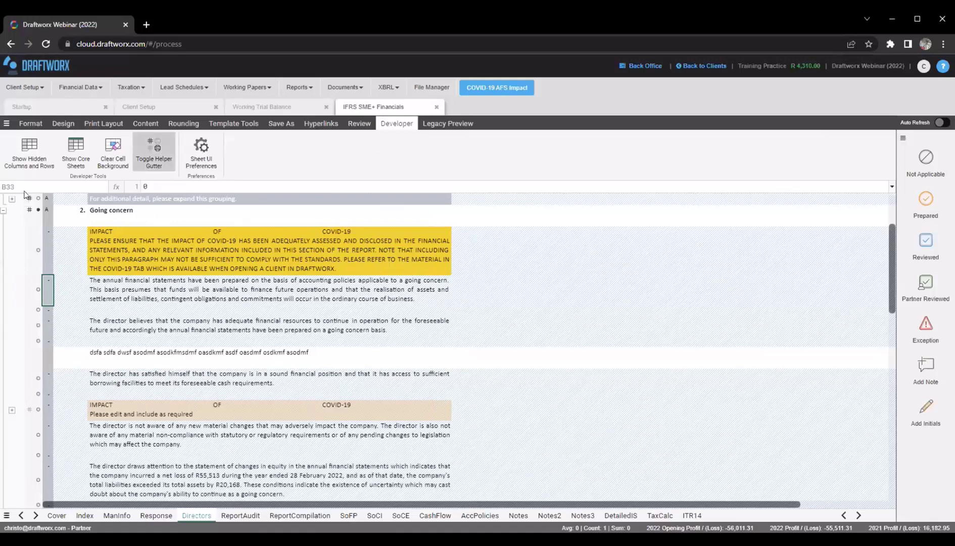
{"action": "left_click", "coordinate": [89, 287]}
{"action": "left_click", "coordinate": [49, 288]}
{"action": "left_click", "coordinate": [47, 326]}
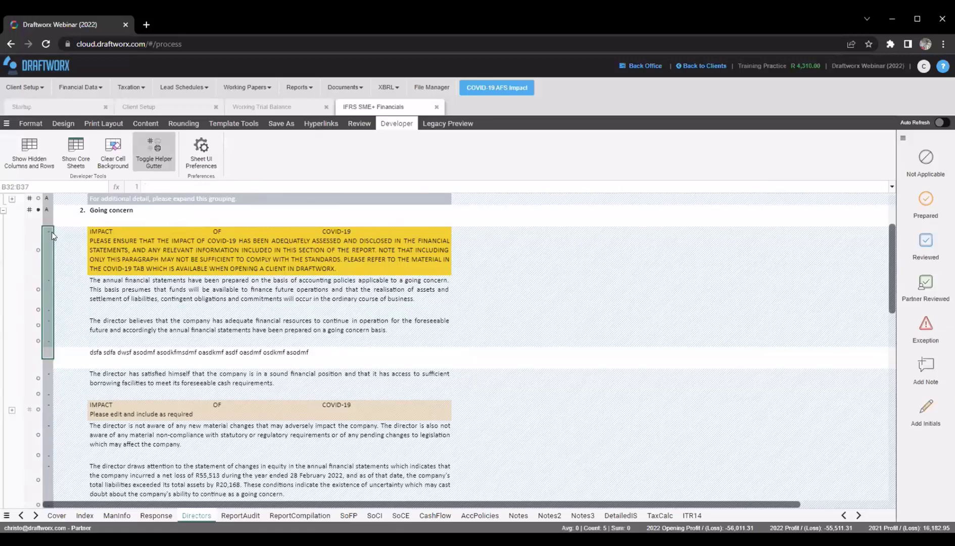
{"action": "left_click", "coordinate": [93, 292]}
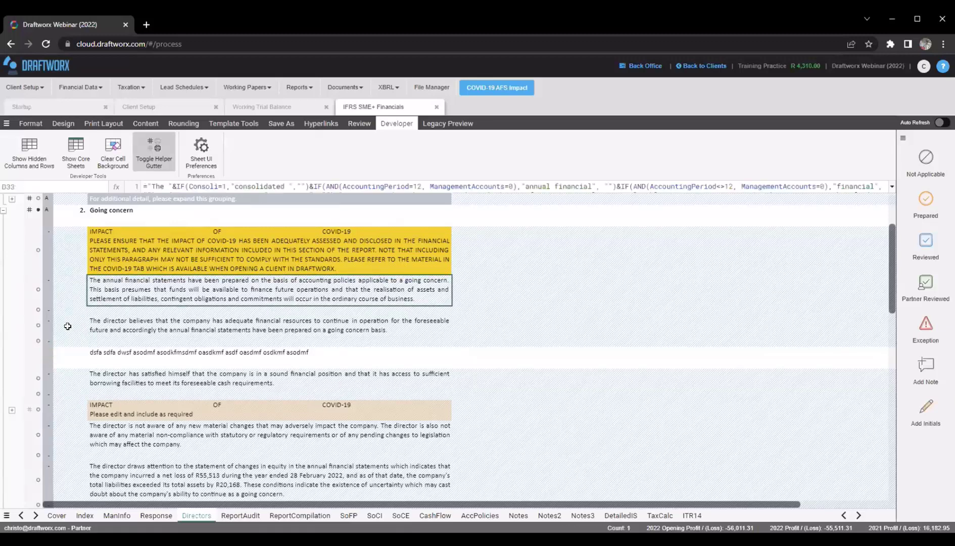
Include the accounting policies basis paragraph and its spacer row through the helper gutter, with row marker B33 at 1
{"action": "left_click", "coordinate": [37, 288]}
{"action": "left_click", "coordinate": [38, 309]}
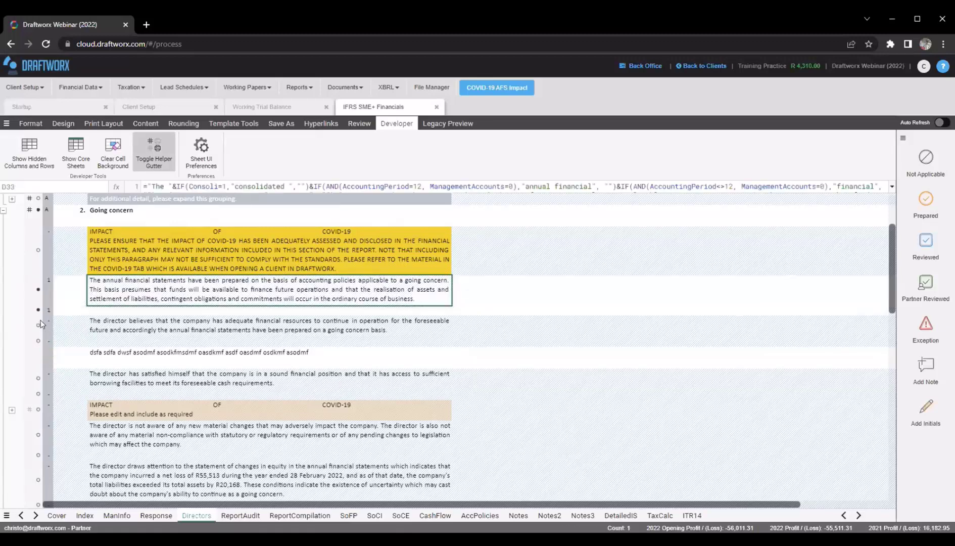
{"action": "left_click", "coordinate": [48, 281]}
{"action": "type", "text": "1"}
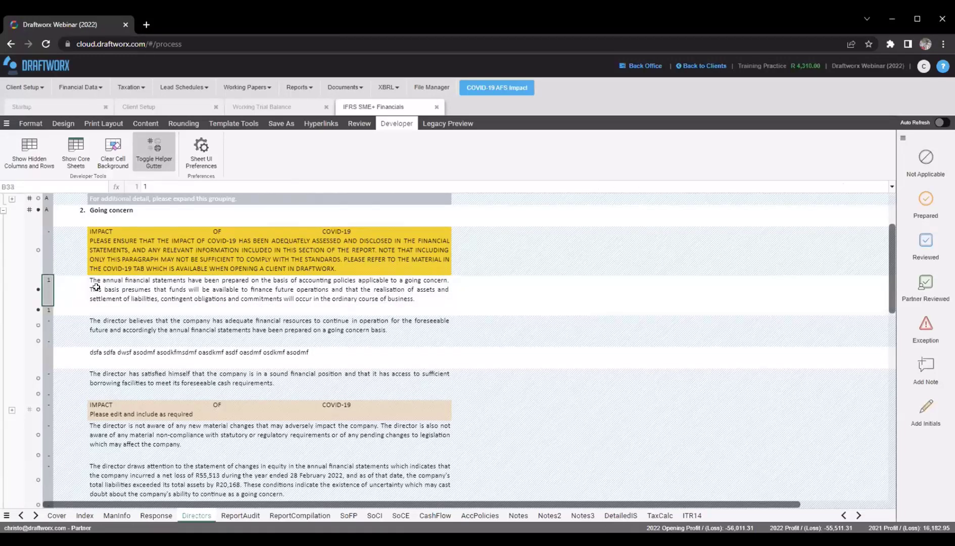
Switch the accounting policies basis paragraph and its spacer row off and back on through the helper gutter
{"action": "left_click", "coordinate": [96, 287]}
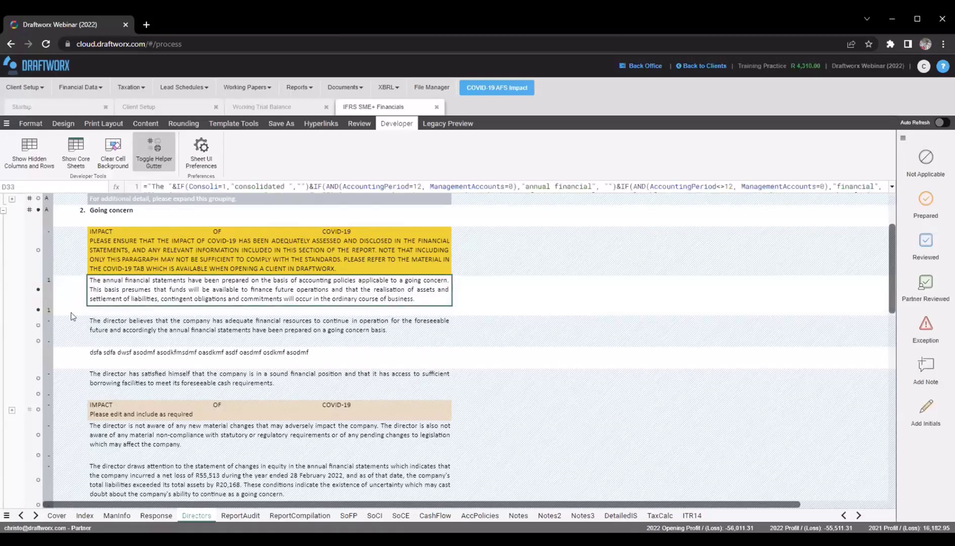
{"action": "left_click", "coordinate": [74, 324]}
{"action": "scroll", "coordinate": [71, 327], "scroll_direction": "down", "scroll_amount": 1}
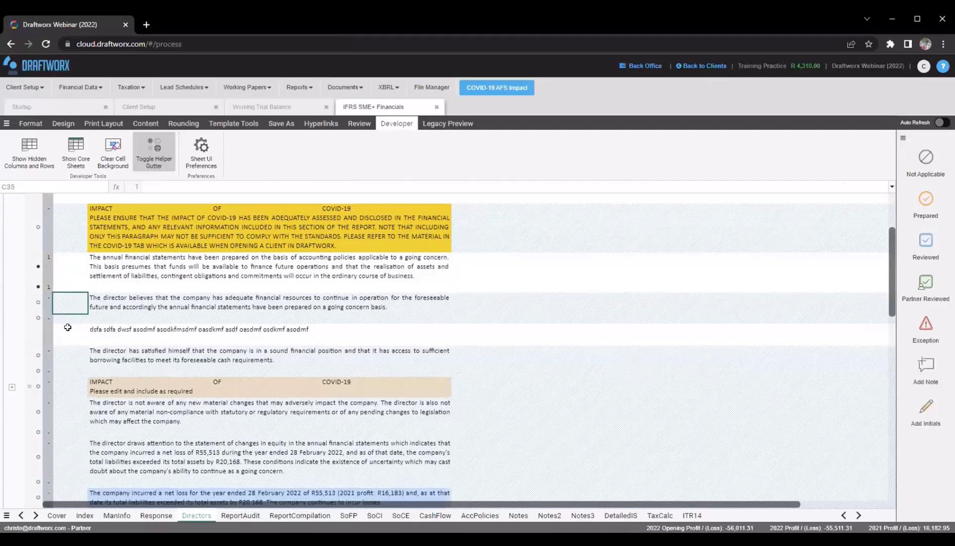
{"action": "left_click", "coordinate": [66, 335]}
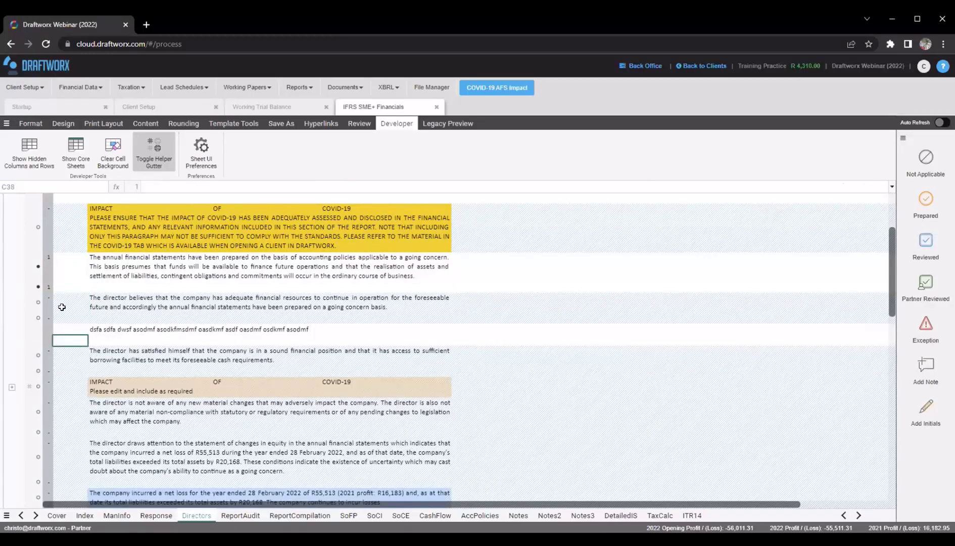
{"action": "scroll", "coordinate": [56, 304], "scroll_direction": "up", "scroll_amount": 1}
{"action": "left_click", "coordinate": [38, 290]}
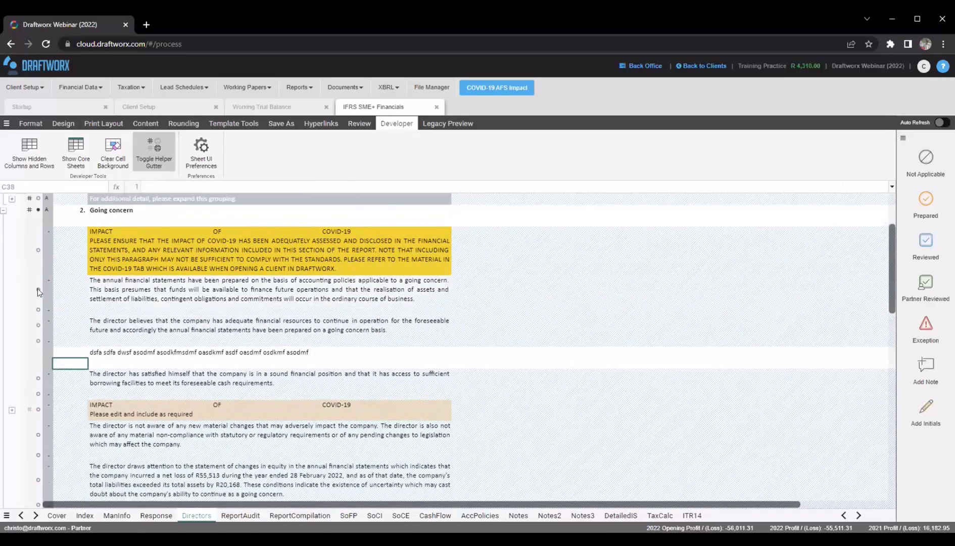
{"action": "left_click", "coordinate": [38, 289]}
{"action": "left_click", "coordinate": [37, 310]}
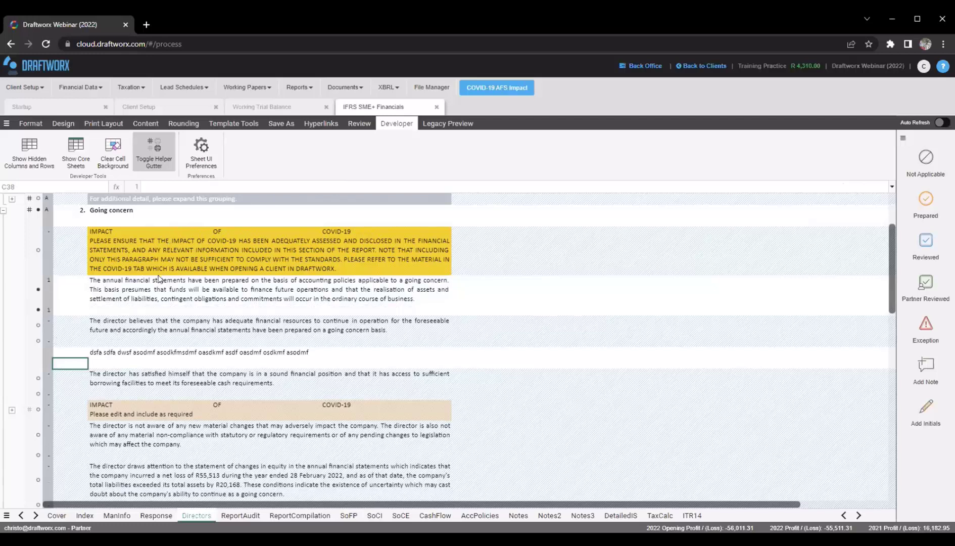
Turn off the helper gutter in the Director's Report
{"action": "left_click", "coordinate": [73, 308]}
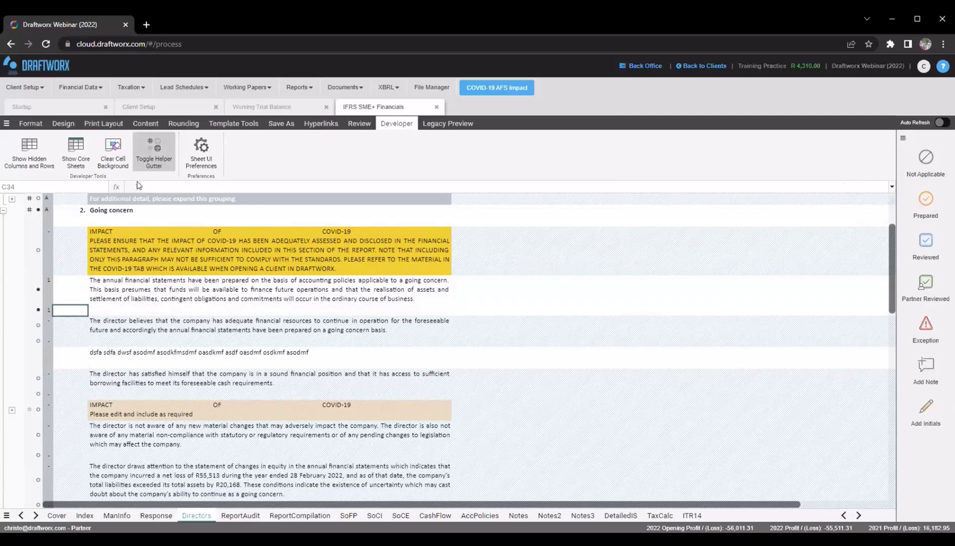
{"action": "left_click", "coordinate": [153, 162]}
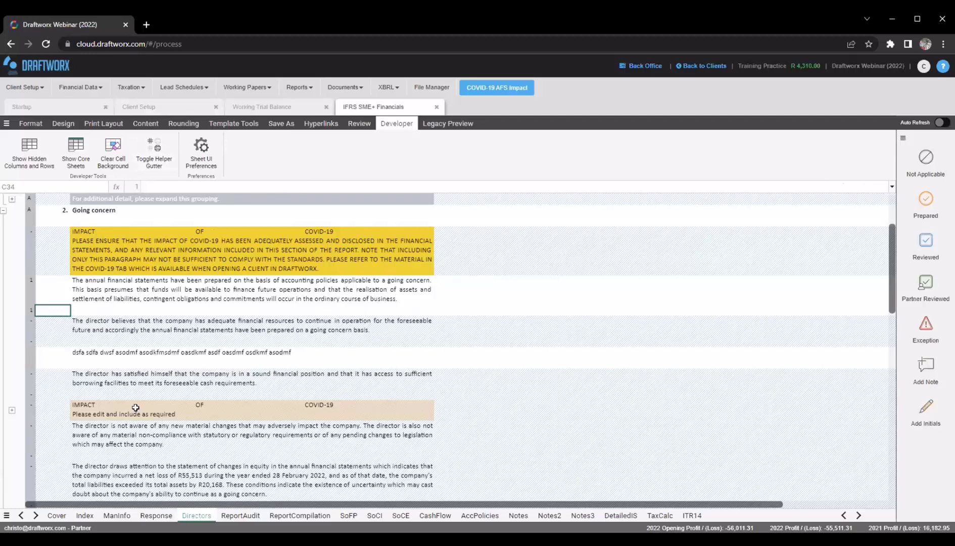
{"action": "left_click", "coordinate": [87, 308]}
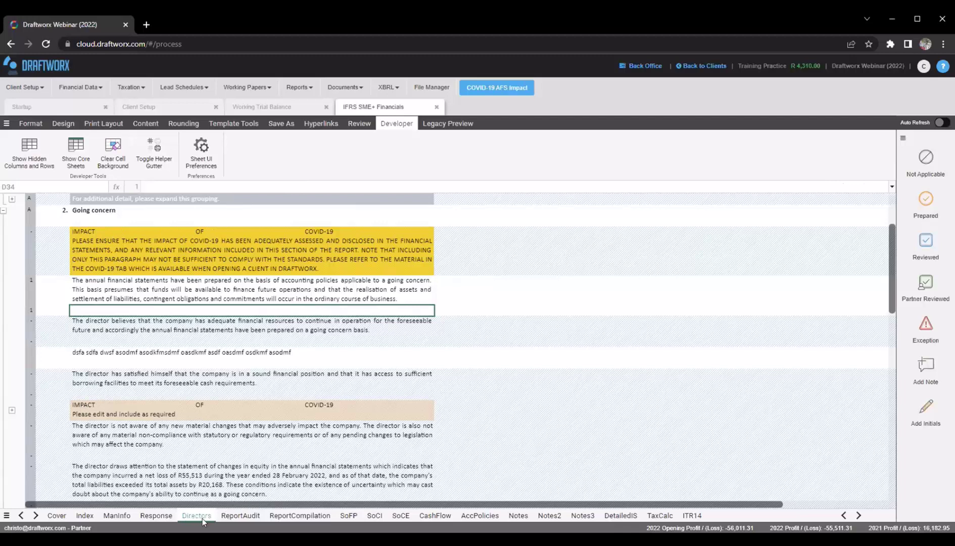
Compare the included Going concern paragraph in C33:C34 with the neighbouring excluded paragraphs in D35 and D39
{"action": "scroll", "coordinate": [87, 329], "scroll_direction": "down", "scroll_amount": 1}
{"action": "left_click_drag", "start_coordinate": [30, 255], "coordinate": [69, 290]}
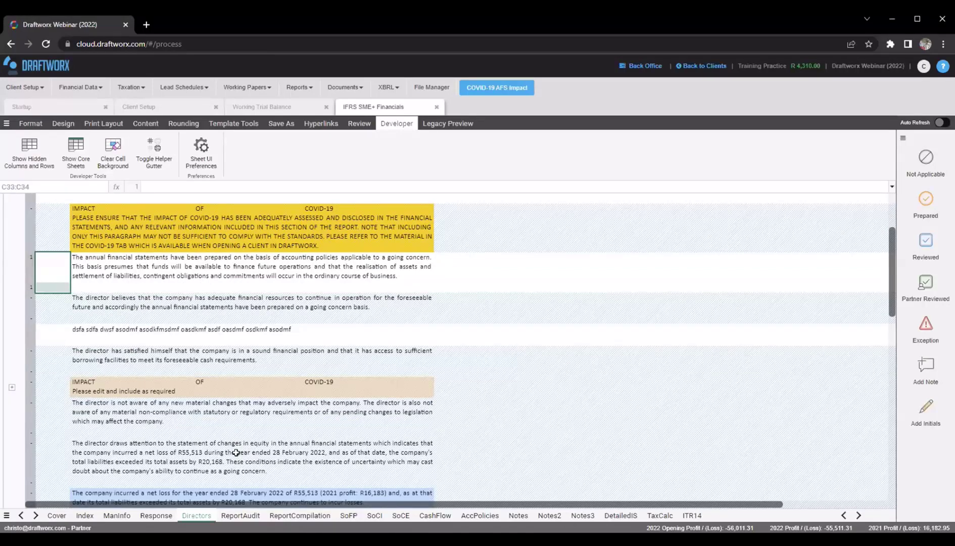
{"action": "left_click", "coordinate": [92, 303]}
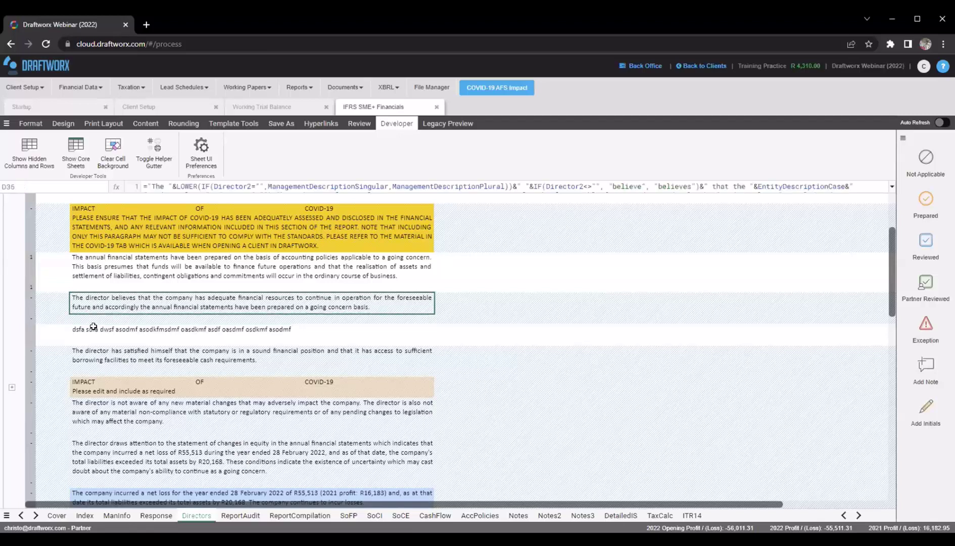
{"action": "left_click", "coordinate": [110, 360]}
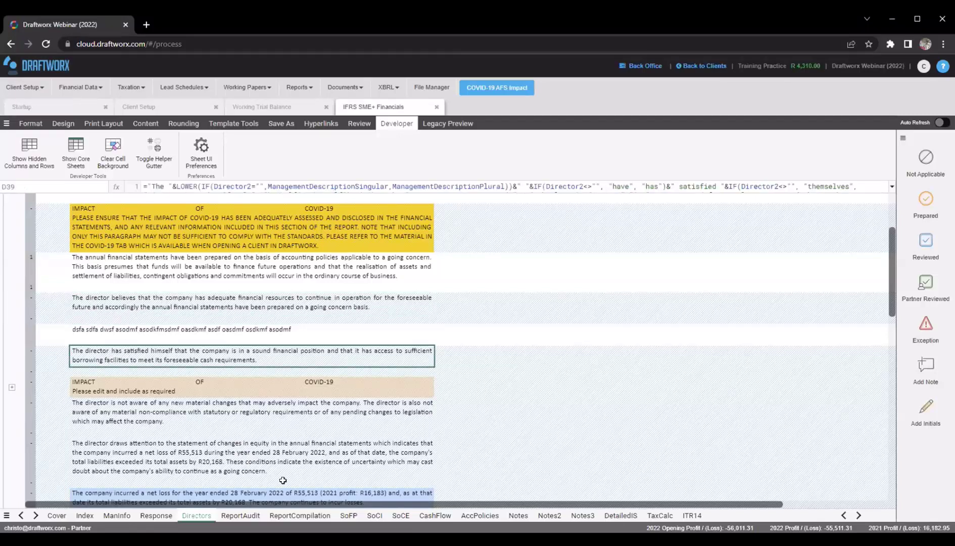
Open the SoFP sheet and examine the hatched non-current asset rows, including their 2022 cells in J18:J33
{"action": "left_click", "coordinate": [351, 515]}
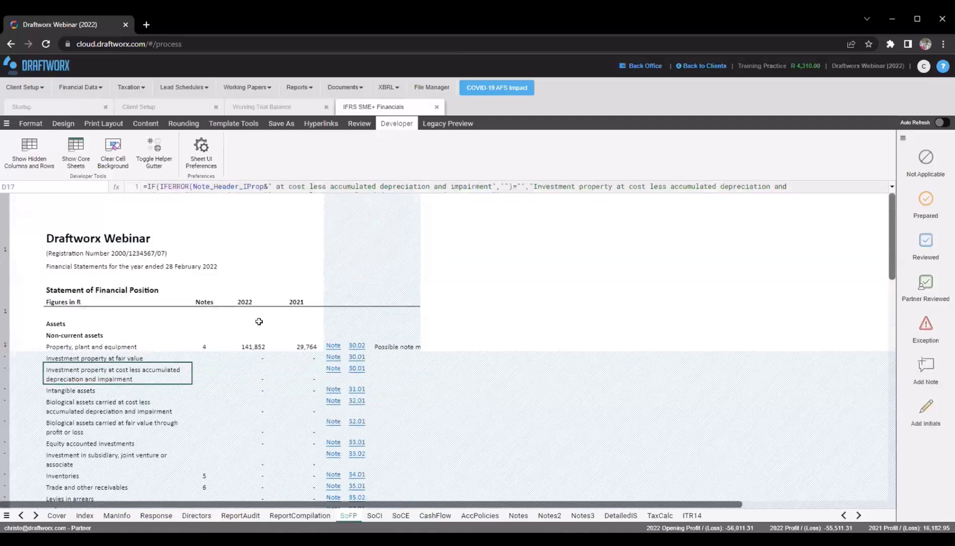
{"action": "left_click", "coordinate": [258, 399]}
{"action": "scroll", "coordinate": [252, 358], "scroll_direction": "down", "scroll_amount": 1}
{"action": "scroll", "coordinate": [252, 358], "scroll_direction": "down", "scroll_amount": 3}
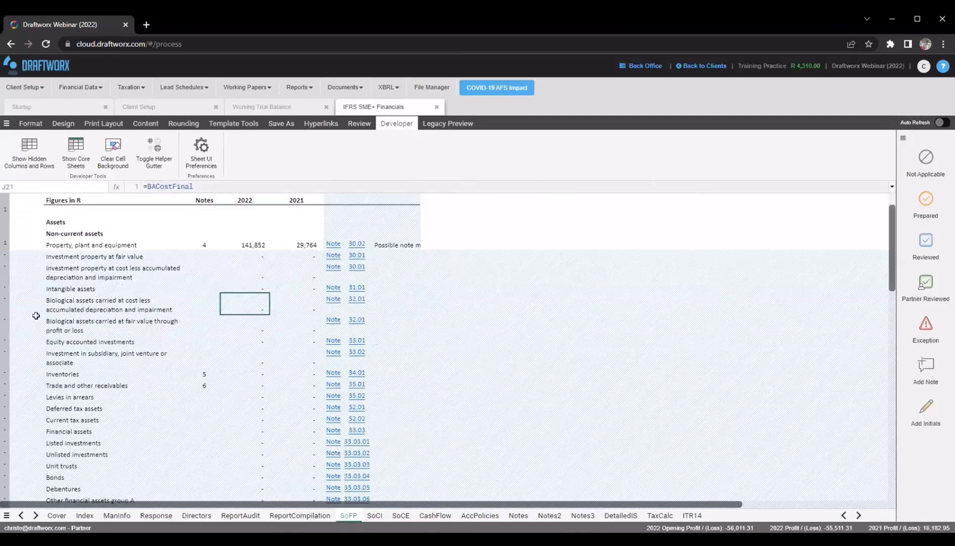
{"action": "left_click_drag", "start_coordinate": [6, 264], "coordinate": [6, 331]}
{"action": "left_click_drag", "start_coordinate": [240, 290], "coordinate": [243, 429]}
{"action": "scroll", "coordinate": [238, 350], "scroll_direction": "down", "scroll_amount": 1}
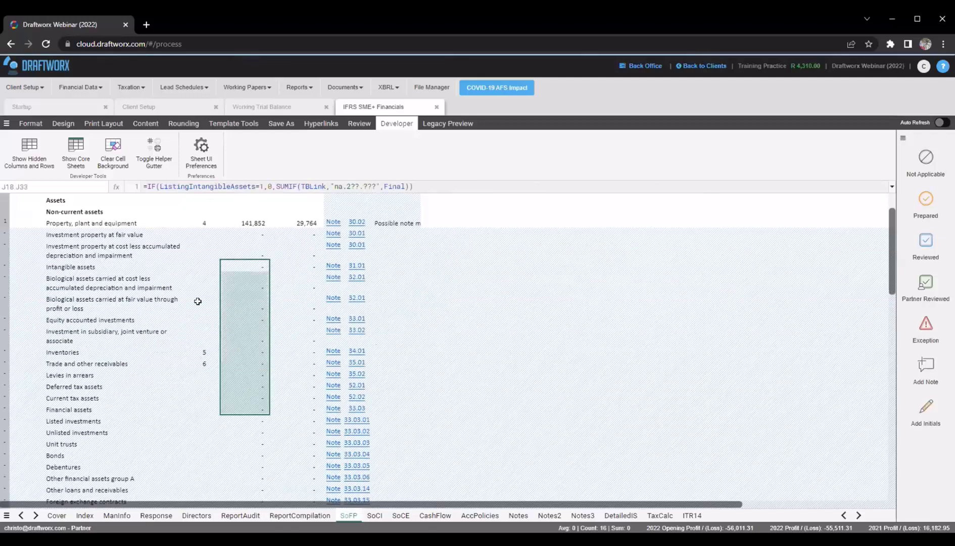
{"action": "left_click", "coordinate": [230, 306]}
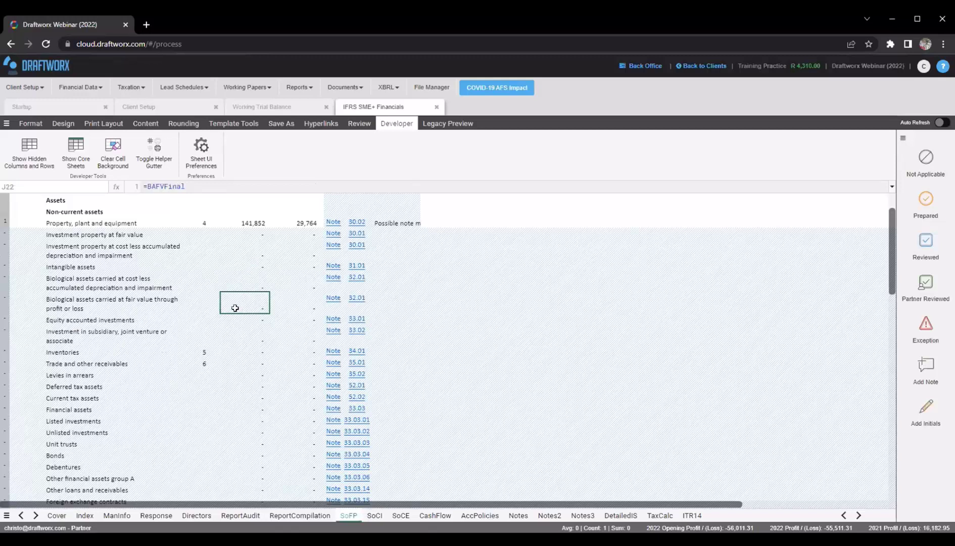
Compare the 2022 and 2021 cells of the Property, plant and equipment row with the hatched rows below
{"action": "scroll", "coordinate": [236, 308], "scroll_direction": "up", "scroll_amount": 1}
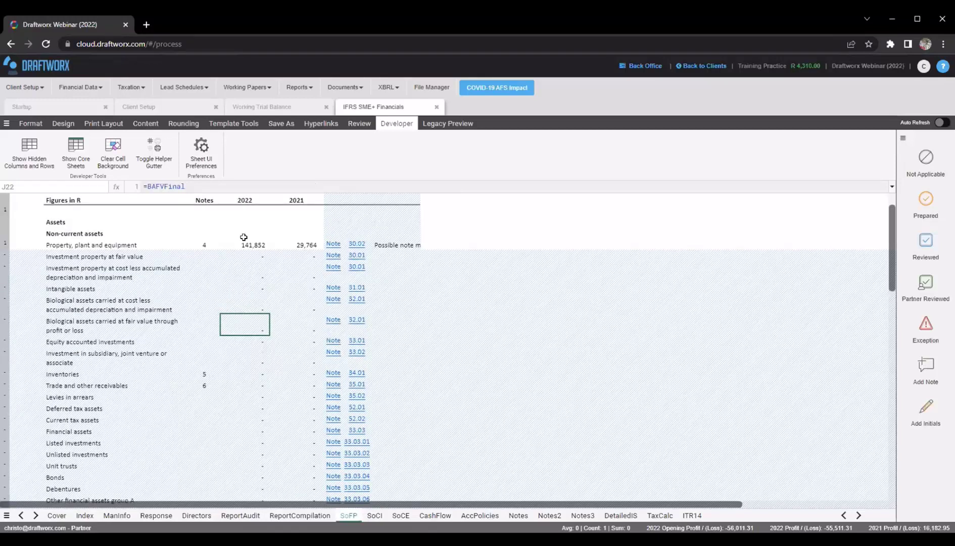
{"action": "left_click", "coordinate": [245, 241]}
{"action": "left_click", "coordinate": [310, 245]}
{"action": "left_click", "coordinate": [248, 245]}
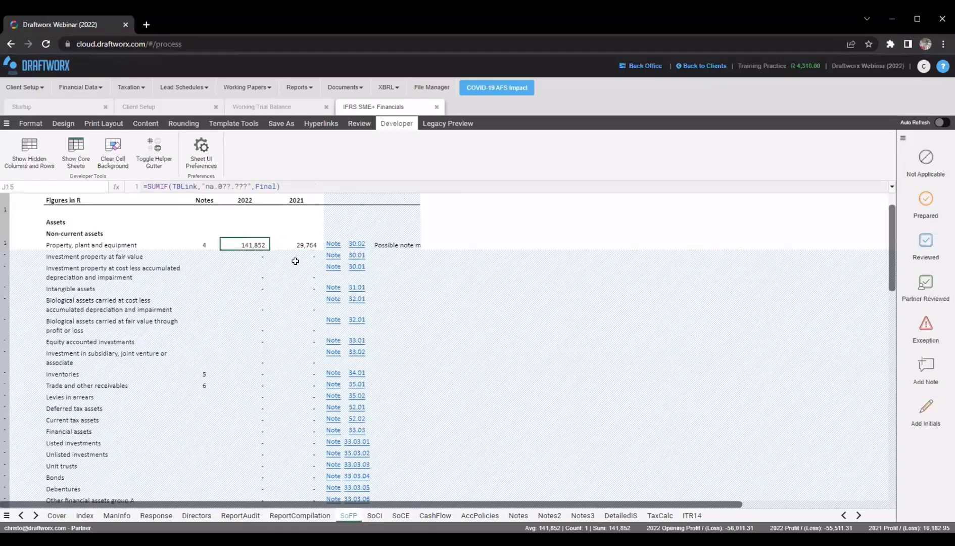
{"action": "left_click", "coordinate": [126, 245]}
Review which non-current and current asset rows of the Statement of Financial Position are included or hatched out
{"action": "scroll", "coordinate": [120, 295], "scroll_direction": "down", "scroll_amount": 1}
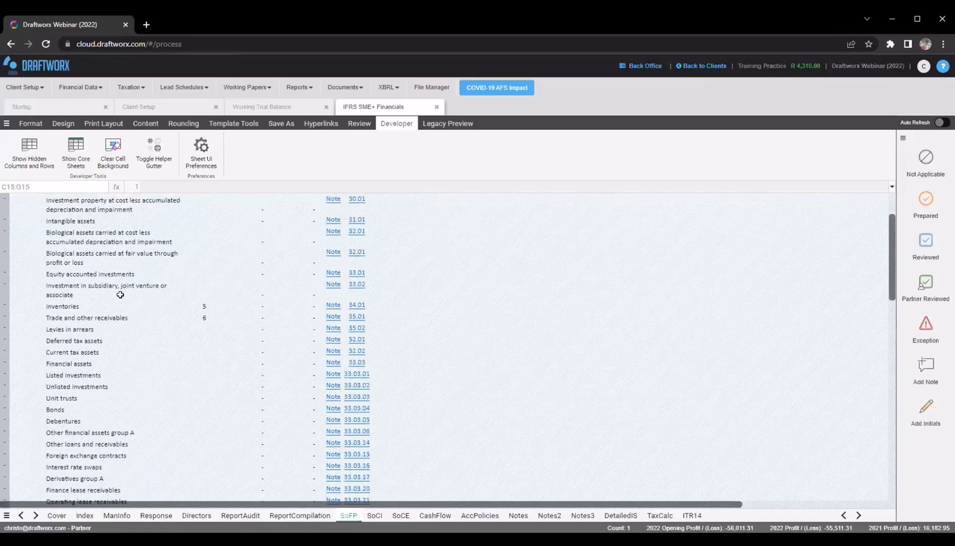
{"action": "scroll", "coordinate": [94, 269], "scroll_direction": "down", "scroll_amount": 3}
{"action": "left_click", "coordinate": [94, 269]}
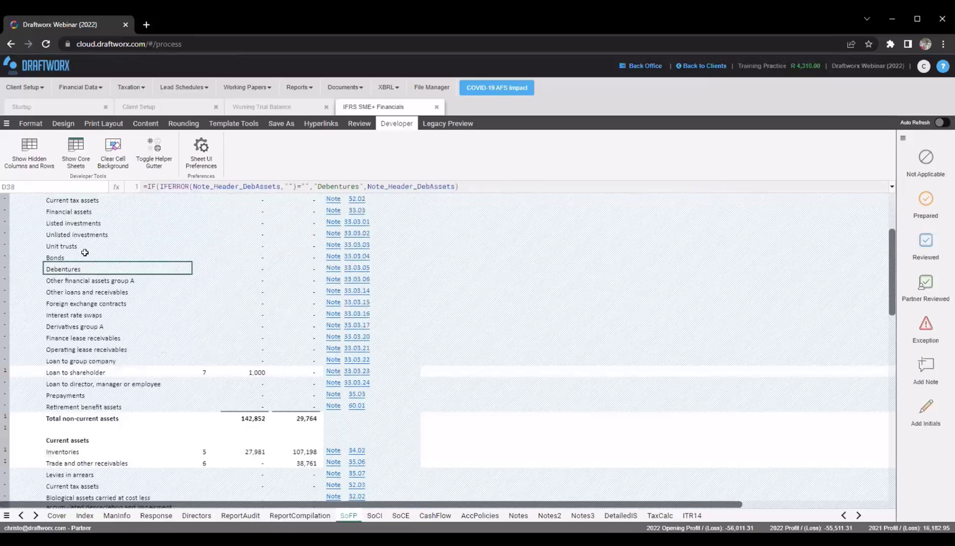
{"action": "left_click", "coordinate": [247, 278]}
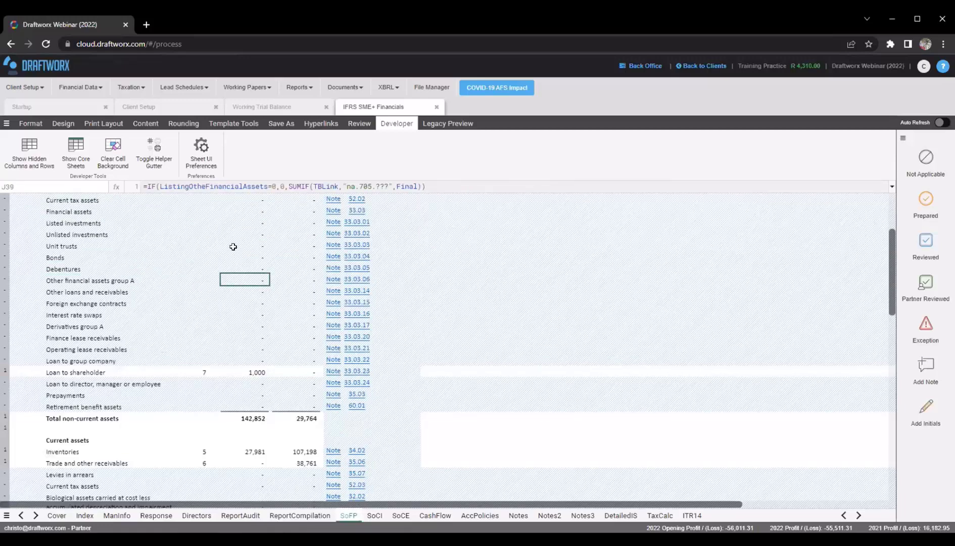
{"action": "scroll", "coordinate": [128, 255], "scroll_direction": "down", "scroll_amount": 1}
{"action": "scroll", "coordinate": [150, 301], "scroll_direction": "up", "scroll_amount": 2}
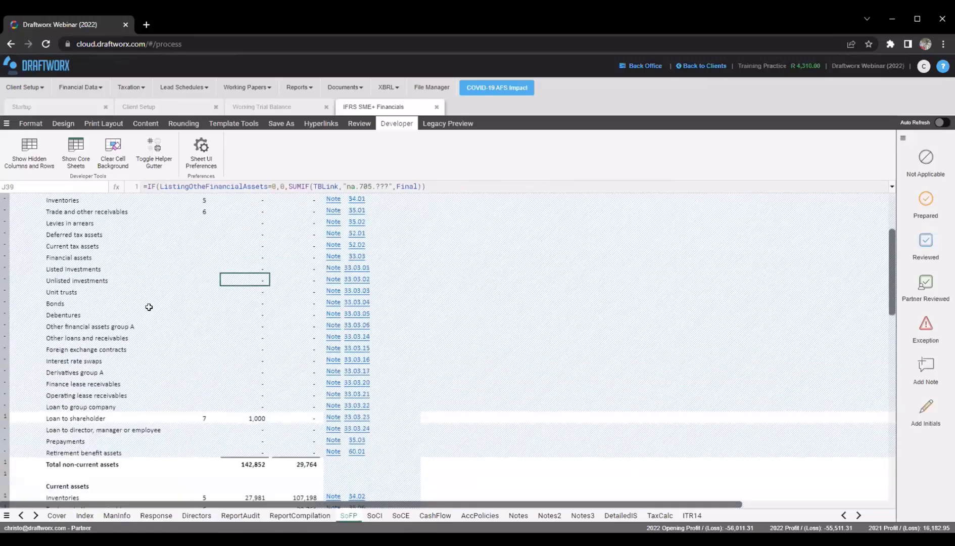
{"action": "scroll", "coordinate": [167, 307], "scroll_direction": "up", "scroll_amount": 3}
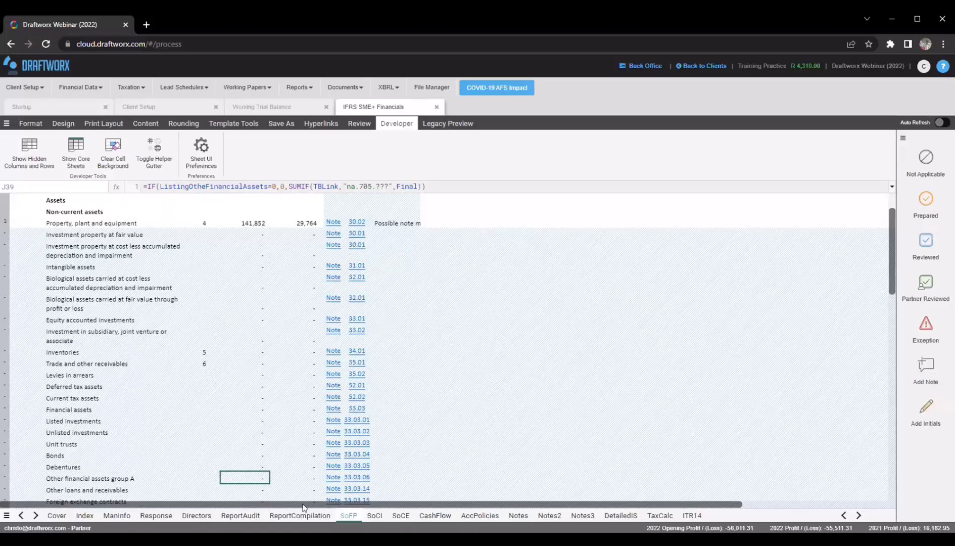
{"action": "scroll", "coordinate": [224, 340], "scroll_direction": "down", "scroll_amount": 5}
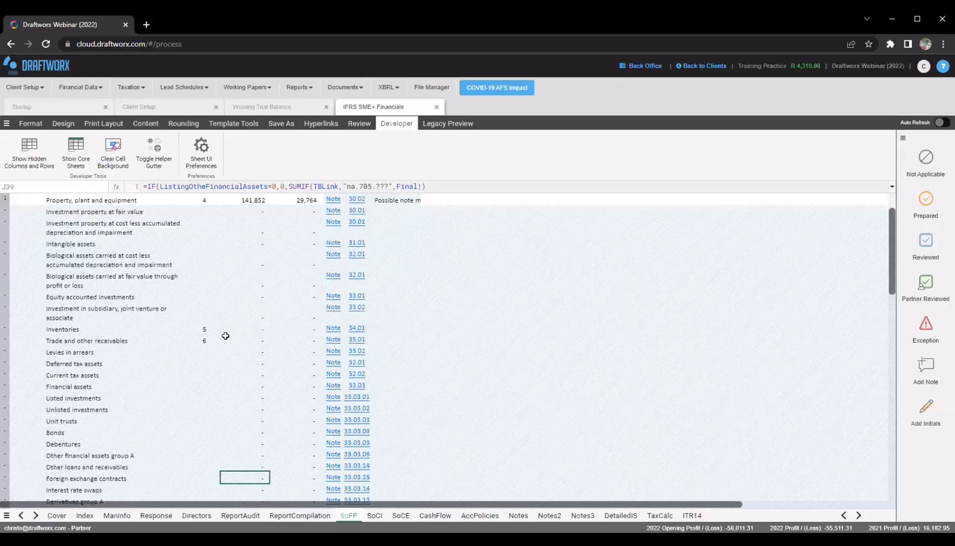
{"action": "scroll", "coordinate": [229, 294], "scroll_direction": "down", "scroll_amount": 2}
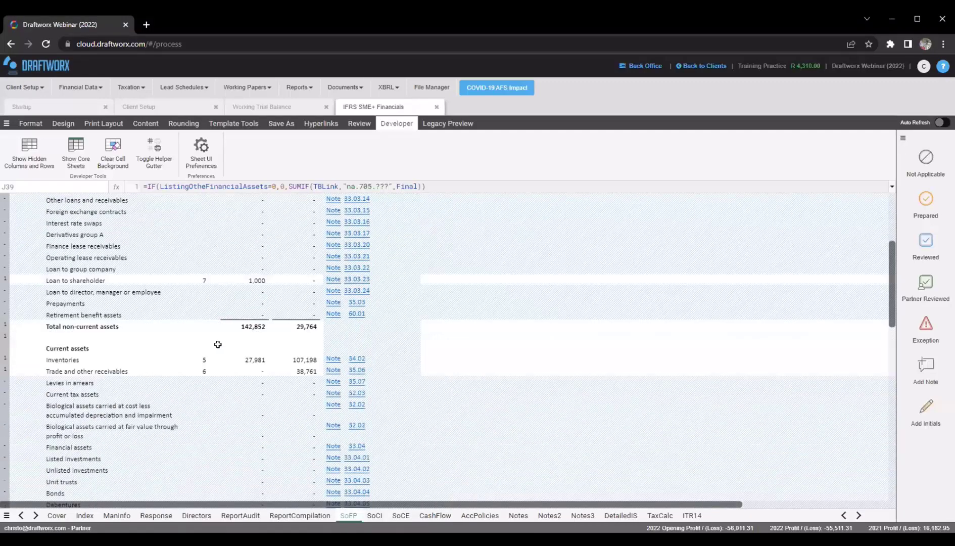
{"action": "scroll", "coordinate": [75, 326], "scroll_direction": "down", "scroll_amount": 3}
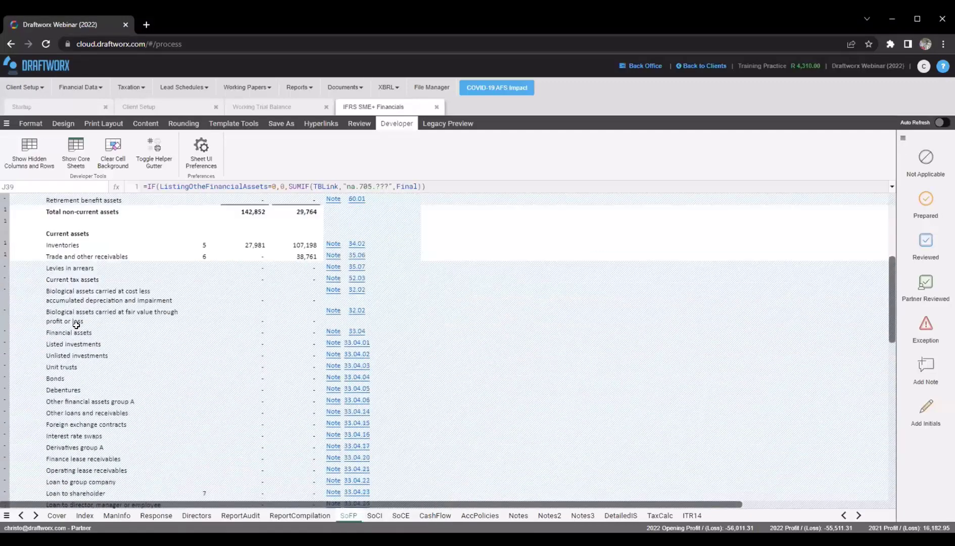
{"action": "scroll", "coordinate": [76, 325], "scroll_direction": "up", "scroll_amount": 10}
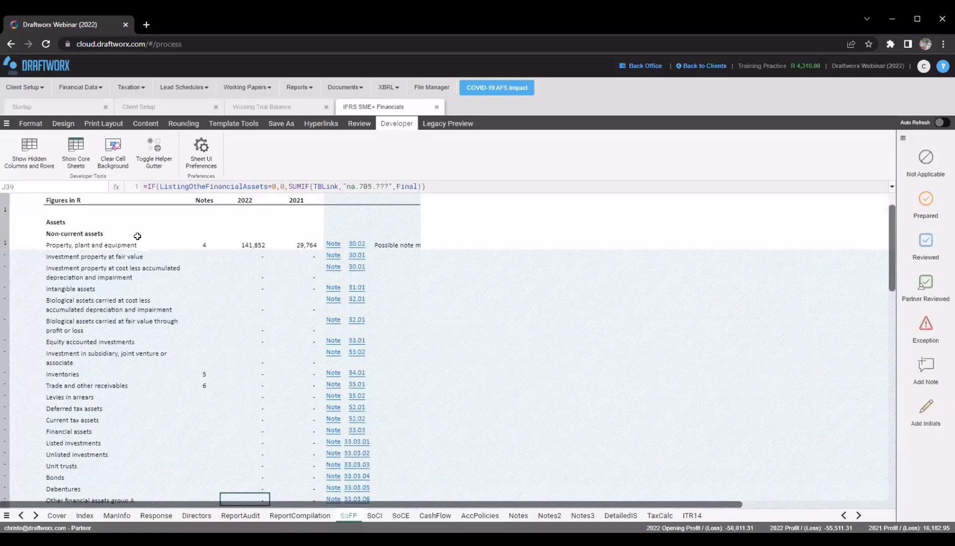
Check the SUMIF formulas behind the 2022 and 2021 Property, plant and equipment amounts in J15 and L15
{"action": "left_click", "coordinate": [139, 240]}
{"action": "left_click", "coordinate": [304, 245]}
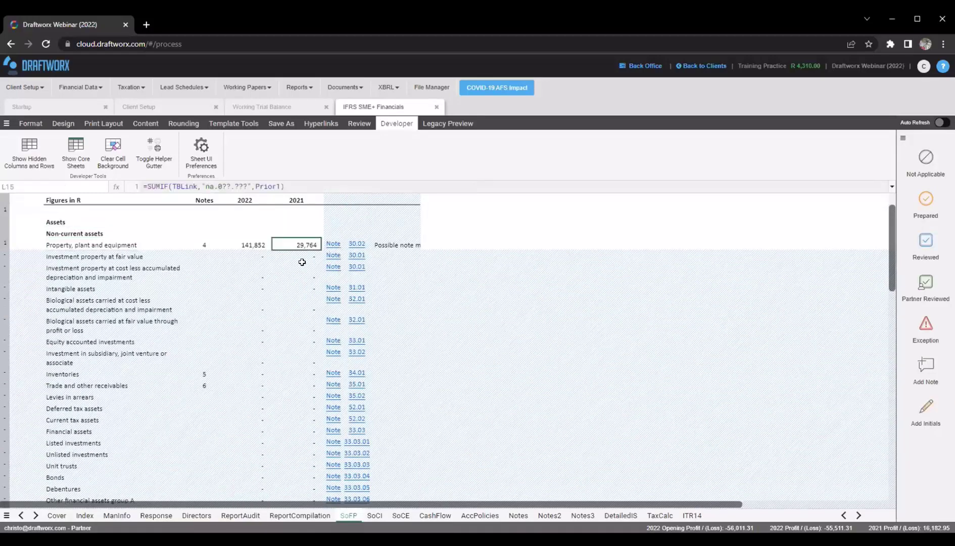
{"action": "left_click", "coordinate": [259, 243]}
{"action": "left_click", "coordinate": [294, 245]}
{"action": "left_click", "coordinate": [251, 245]}
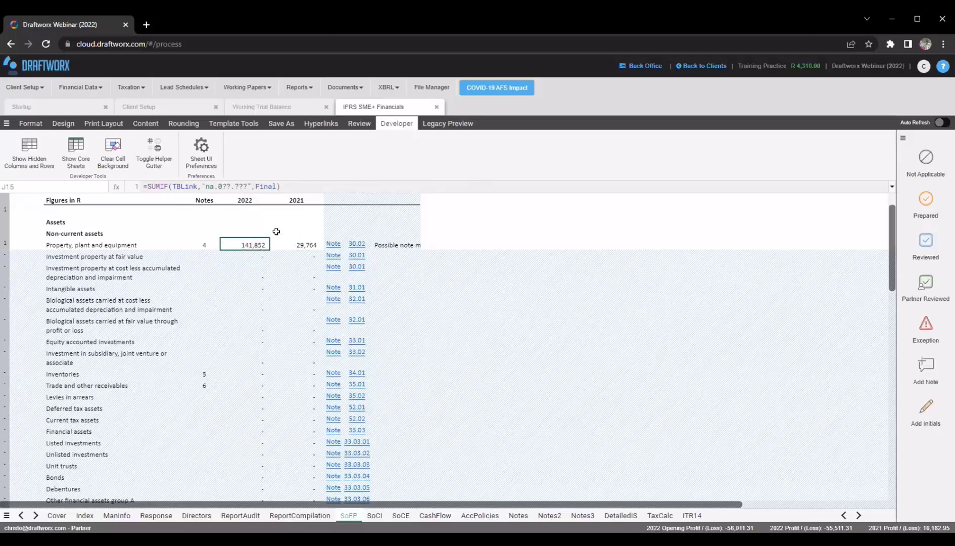
{"action": "left_click_drag", "start_coordinate": [248, 241], "coordinate": [283, 242]}
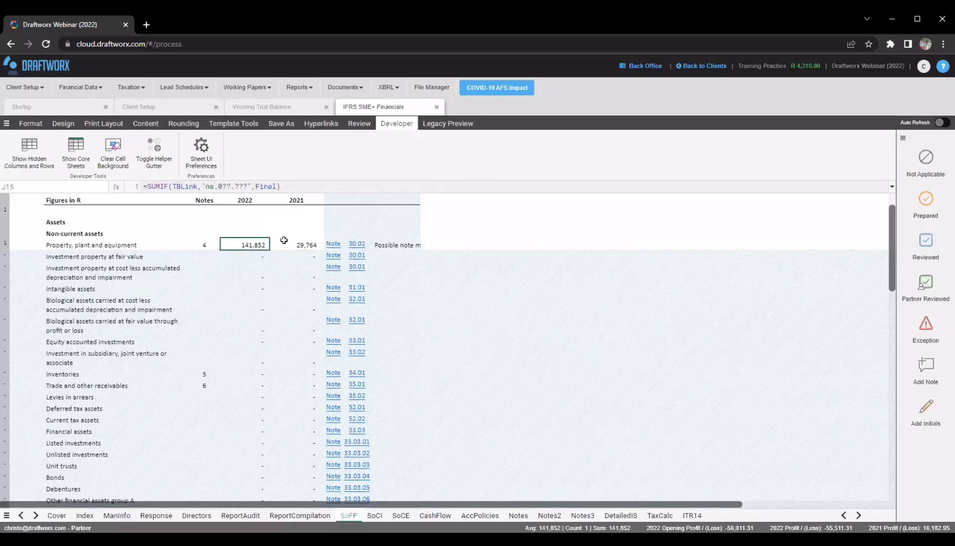
{"action": "left_click", "coordinate": [281, 245]}
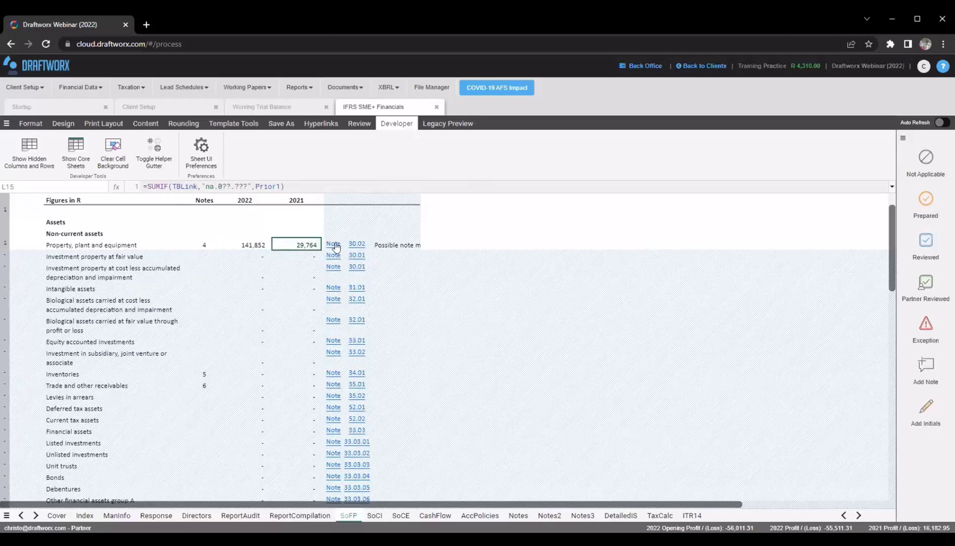
Check the 2022 and 2021 Inventories amounts under Current assets and follow that row's link to its note
{"action": "scroll", "coordinate": [332, 230], "scroll_direction": "down", "scroll_amount": 6}
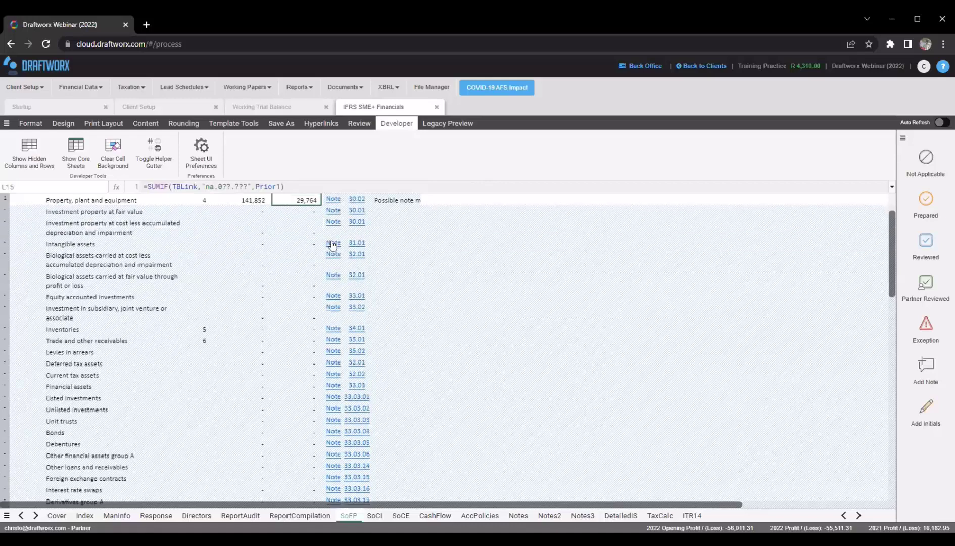
{"action": "scroll", "coordinate": [287, 340], "scroll_direction": "down", "scroll_amount": 1}
{"action": "left_click", "coordinate": [287, 339]}
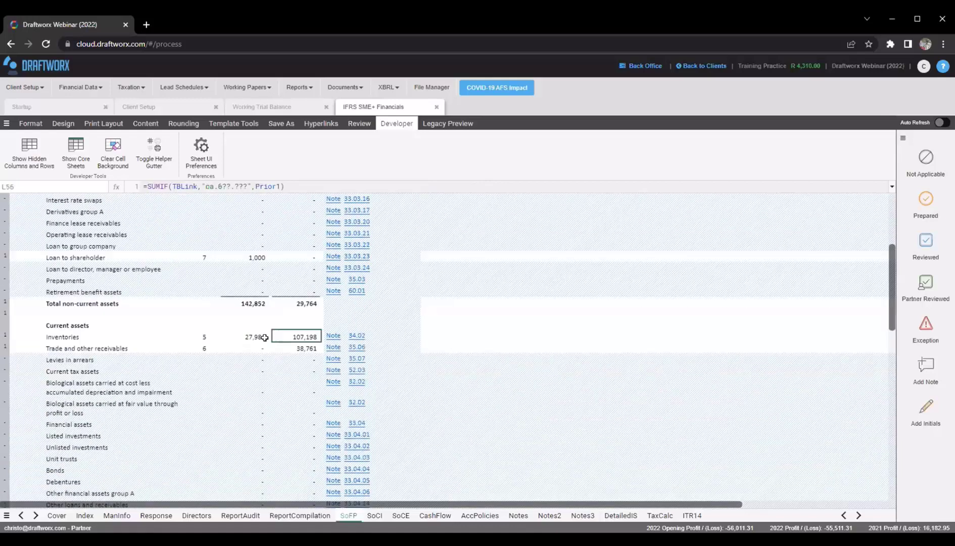
{"action": "left_click", "coordinate": [251, 337]}
{"action": "left_click", "coordinate": [334, 336]}
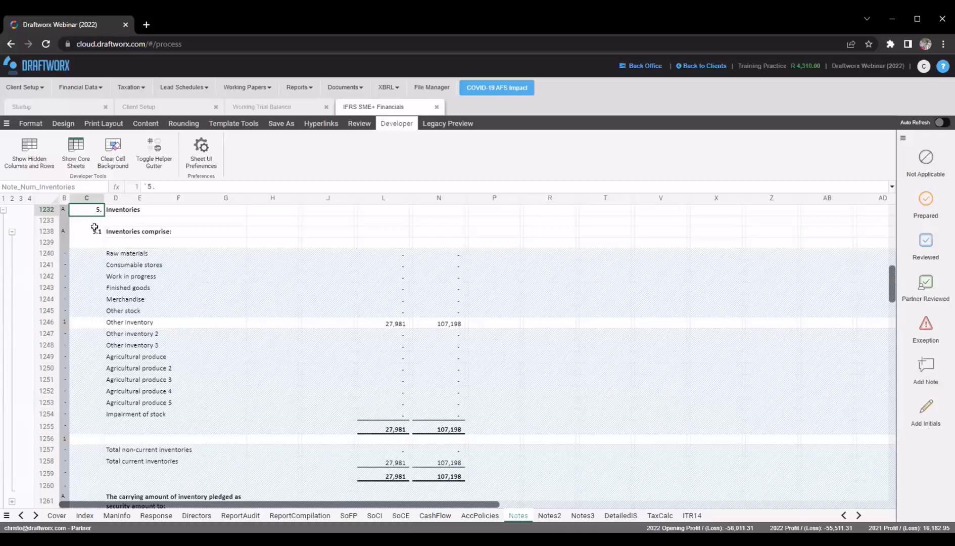
Examine the Inventories note's heading and line items, including the Agricultural produce, Other inventory and Consumable stores description formulas
{"action": "left_click_drag", "start_coordinate": [96, 230], "coordinate": [445, 428]}
{"action": "left_click", "coordinate": [160, 354]}
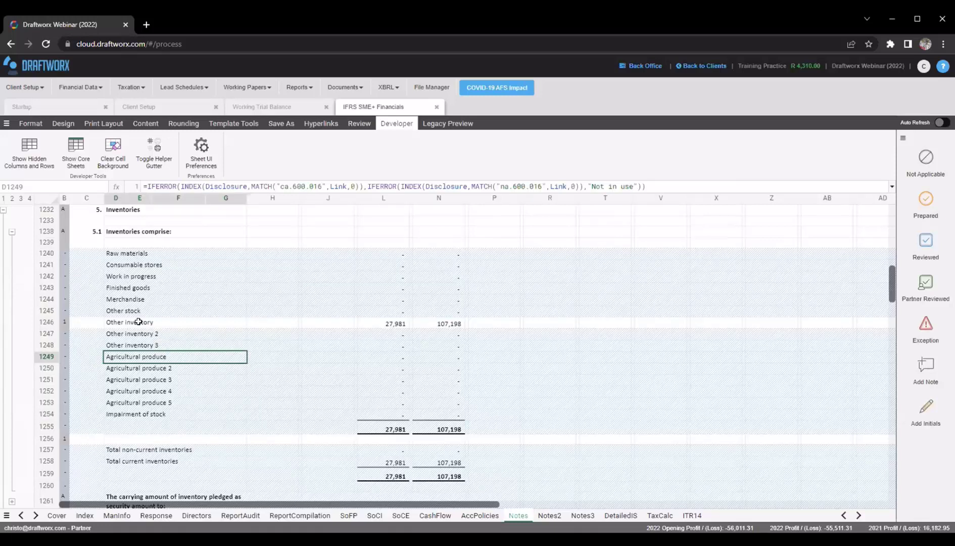
{"action": "left_click", "coordinate": [171, 323]}
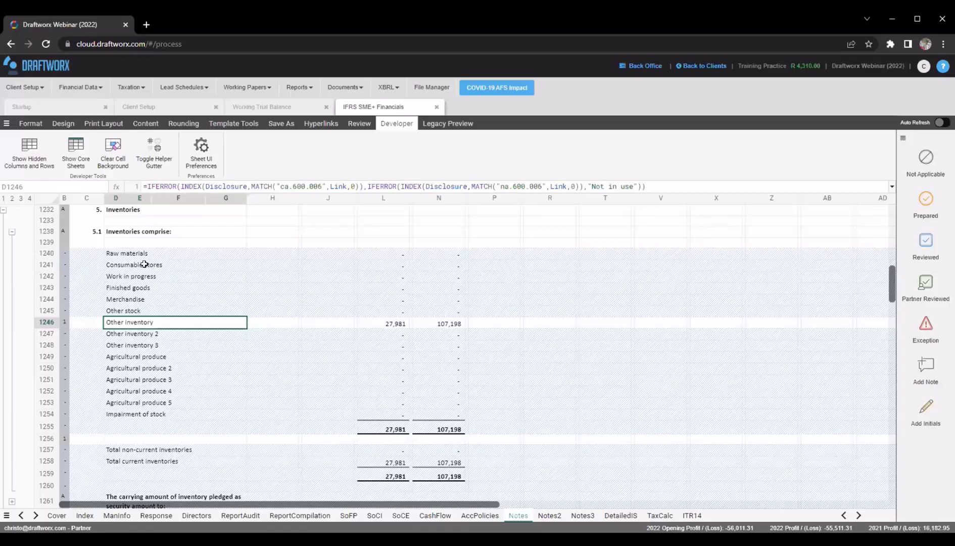
{"action": "left_click", "coordinate": [106, 210]}
{"action": "left_click", "coordinate": [113, 267]}
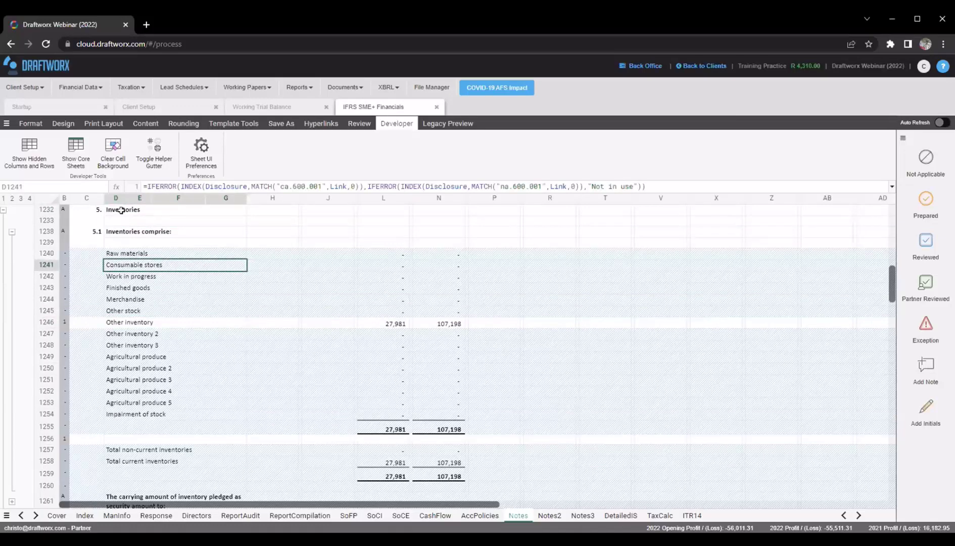
{"action": "left_click", "coordinate": [121, 210]}
Review section 5.1's Other inventory row and the collapsed disclosure headings in rows 1261 to 1289 of the Inventories note
{"action": "left_click", "coordinate": [92, 228]}
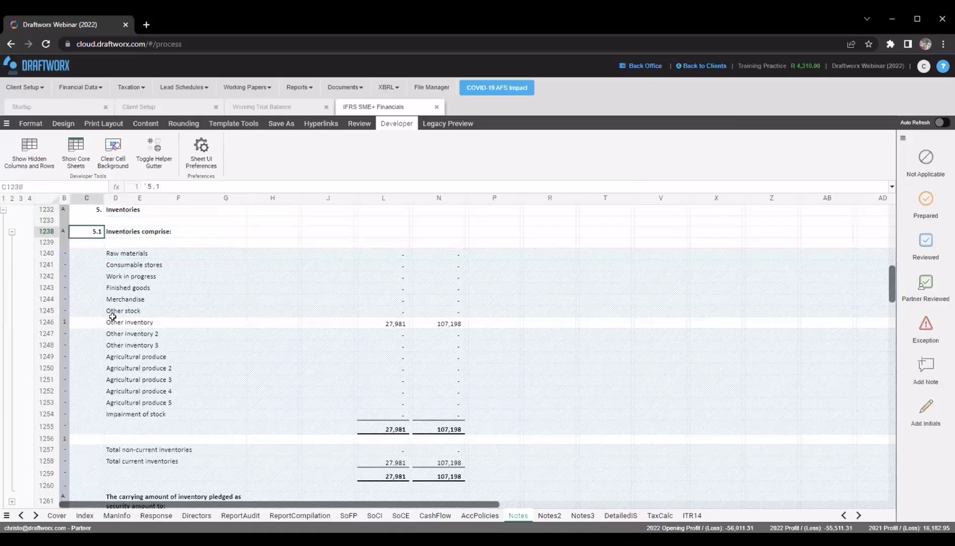
{"action": "left_click_drag", "start_coordinate": [76, 323], "coordinate": [387, 345]}
{"action": "scroll", "coordinate": [202, 314], "scroll_direction": "down", "scroll_amount": 1}
{"action": "left_click", "coordinate": [151, 302]}
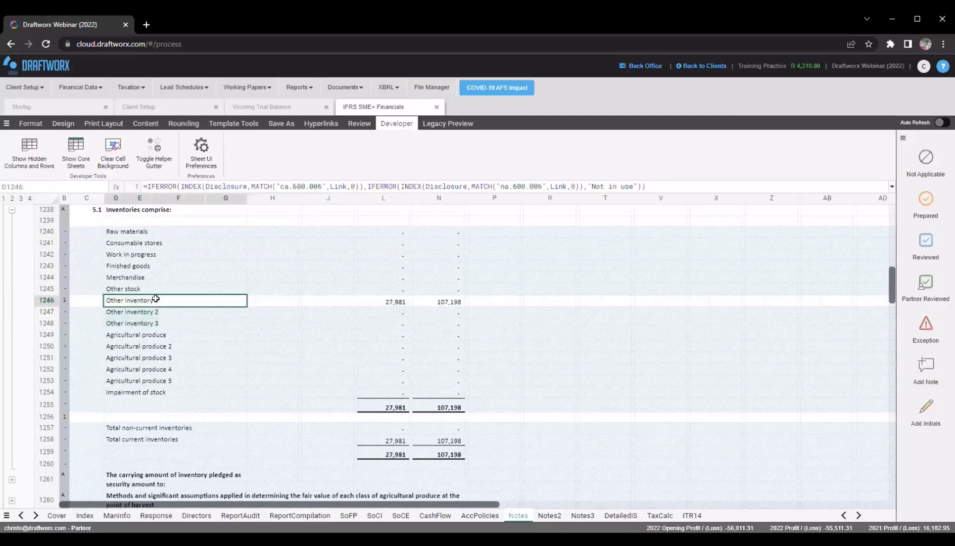
{"action": "scroll", "coordinate": [152, 293], "scroll_direction": "down", "scroll_amount": 2}
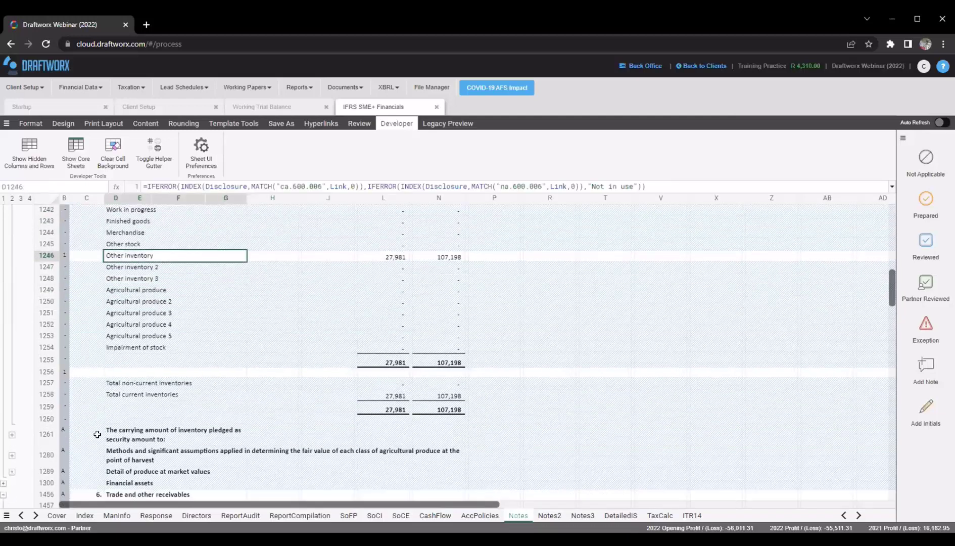
{"action": "left_click_drag", "start_coordinate": [122, 438], "coordinate": [119, 472]}
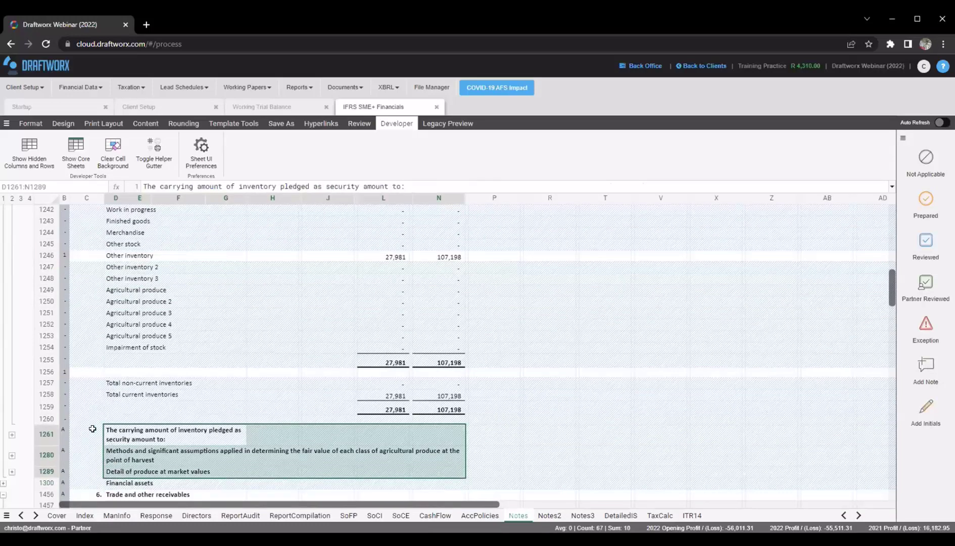
Expand the collapsed inventory pledged as security disclosure at row 1261 of the Inventories note and check its heading and line items
{"action": "scroll", "coordinate": [92, 428], "scroll_direction": "up", "scroll_amount": 4}
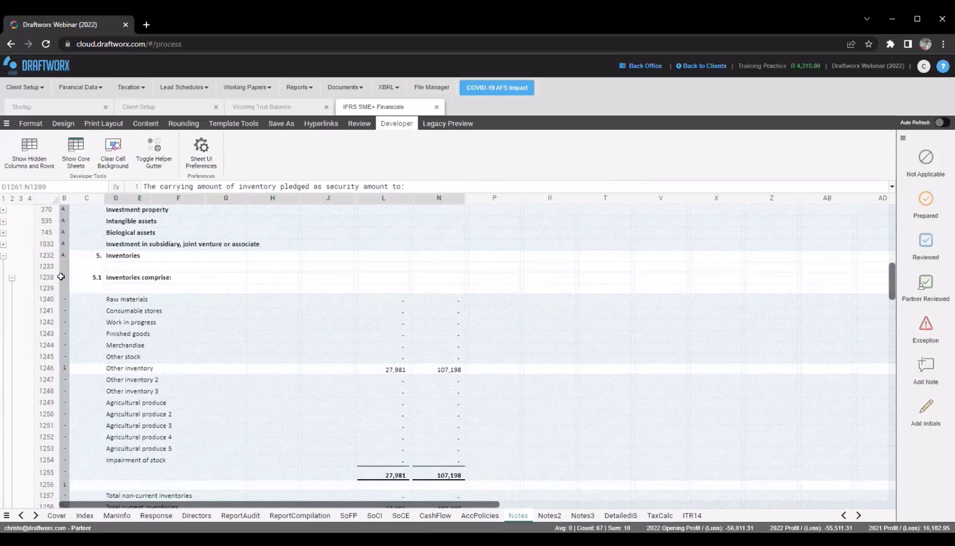
{"action": "scroll", "coordinate": [86, 309], "scroll_direction": "down", "scroll_amount": 1}
{"action": "scroll", "coordinate": [86, 309], "scroll_direction": "down", "scroll_amount": 4}
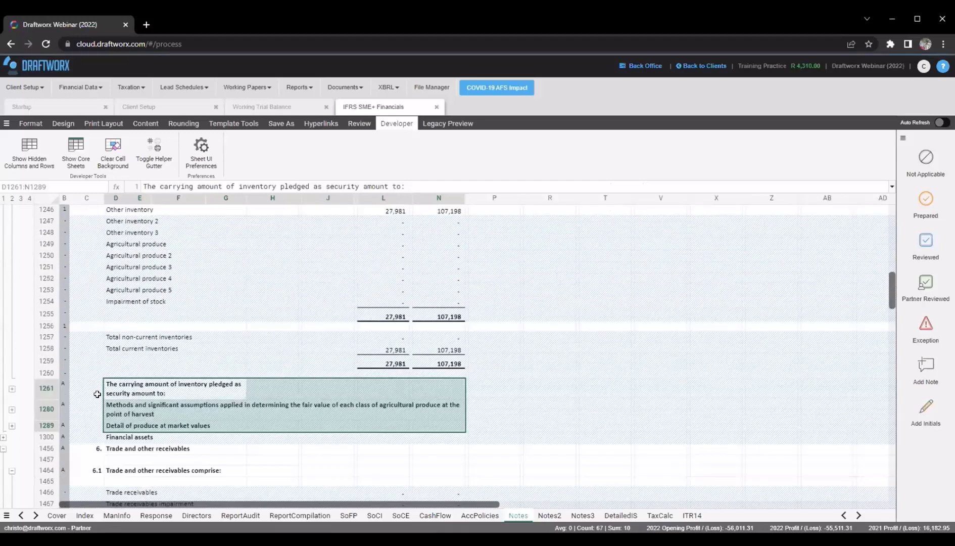
{"action": "left_click", "coordinate": [170, 391]}
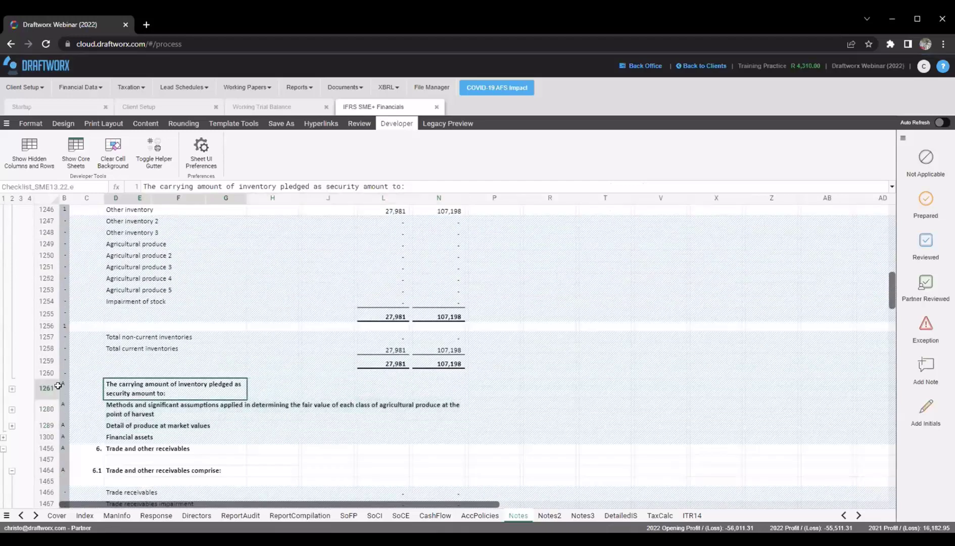
{"action": "left_click", "coordinate": [91, 384]}
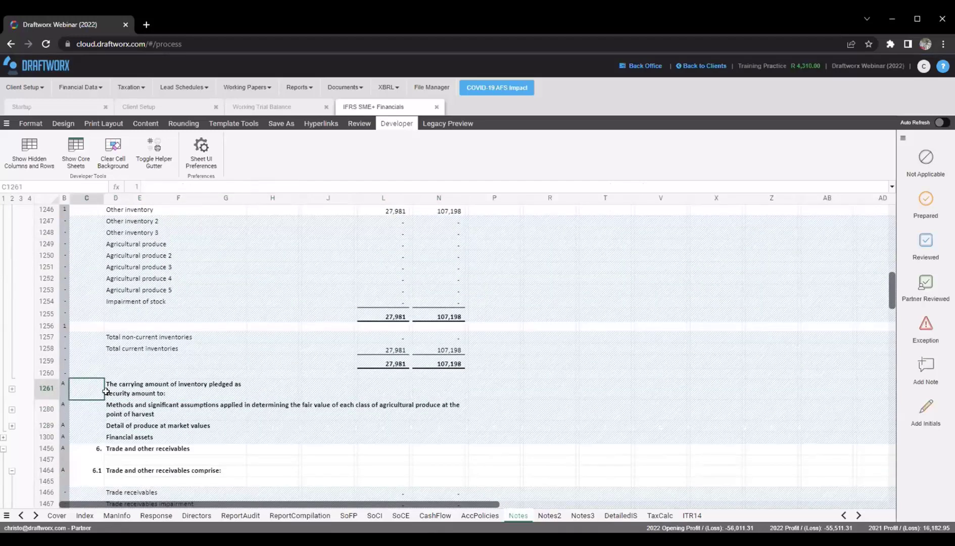
{"action": "left_click", "coordinate": [12, 390]}
{"action": "scroll", "coordinate": [106, 387], "scroll_direction": "down", "scroll_amount": 1}
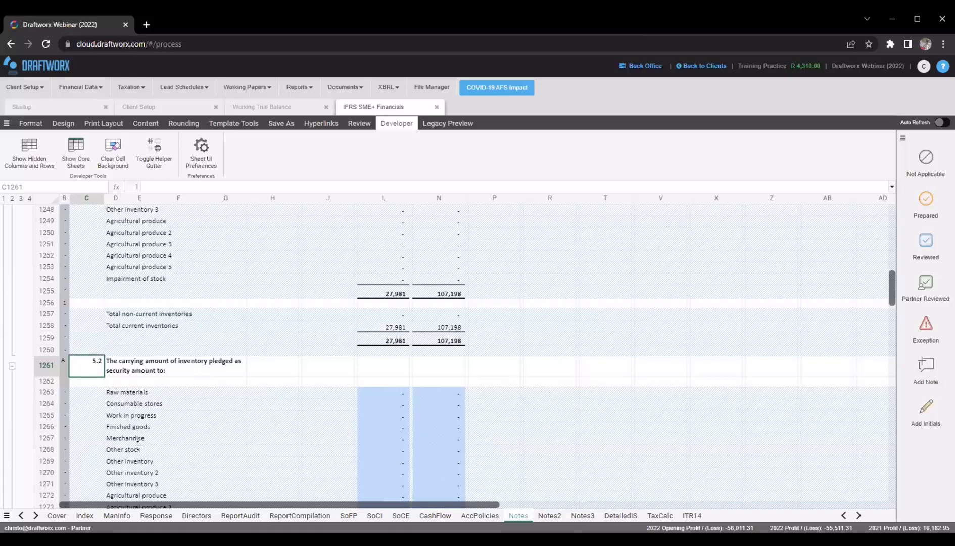
{"action": "left_click", "coordinate": [162, 362]}
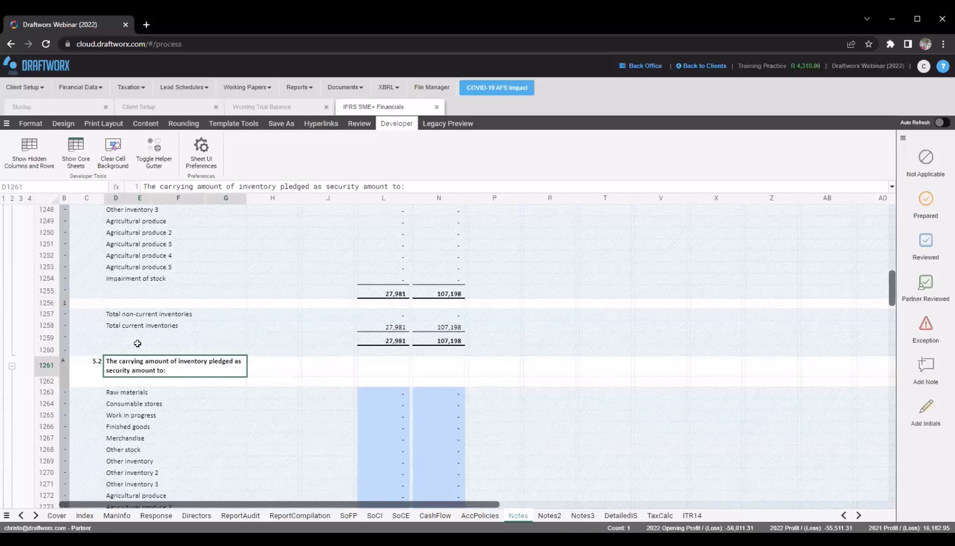
Return to the SoFP and review the rows from Trade and other receivables through equity to non-current liabilities
{"action": "left_click", "coordinate": [344, 515]}
{"action": "left_click", "coordinate": [239, 342]}
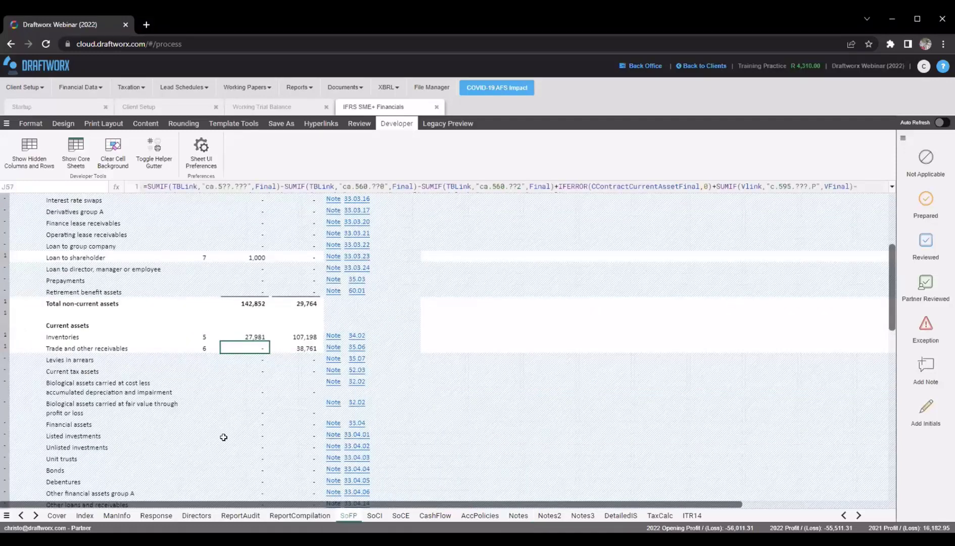
{"action": "scroll", "coordinate": [234, 408], "scroll_direction": "down", "scroll_amount": 5}
{"action": "scroll", "coordinate": [237, 410], "scroll_direction": "down", "scroll_amount": 7}
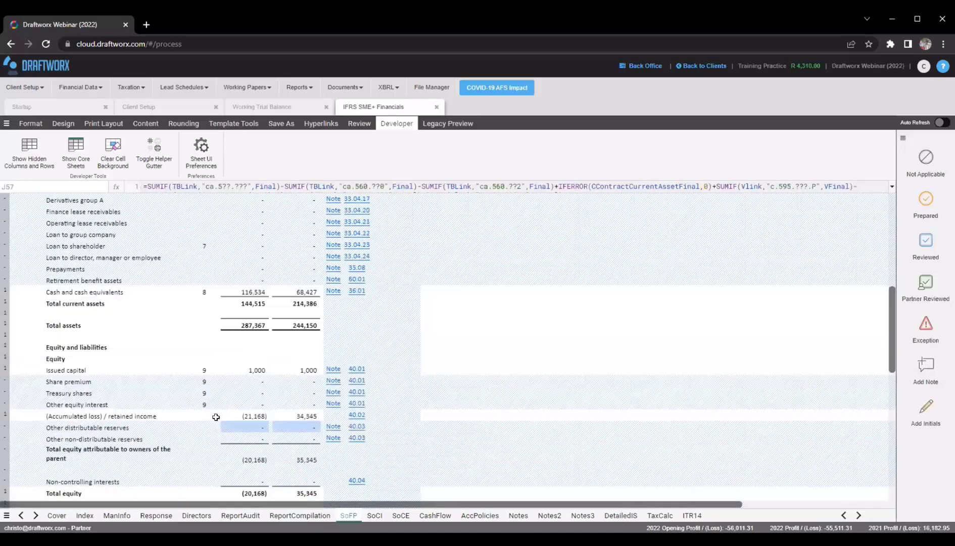
{"action": "scroll", "coordinate": [237, 418], "scroll_direction": "up", "scroll_amount": 2}
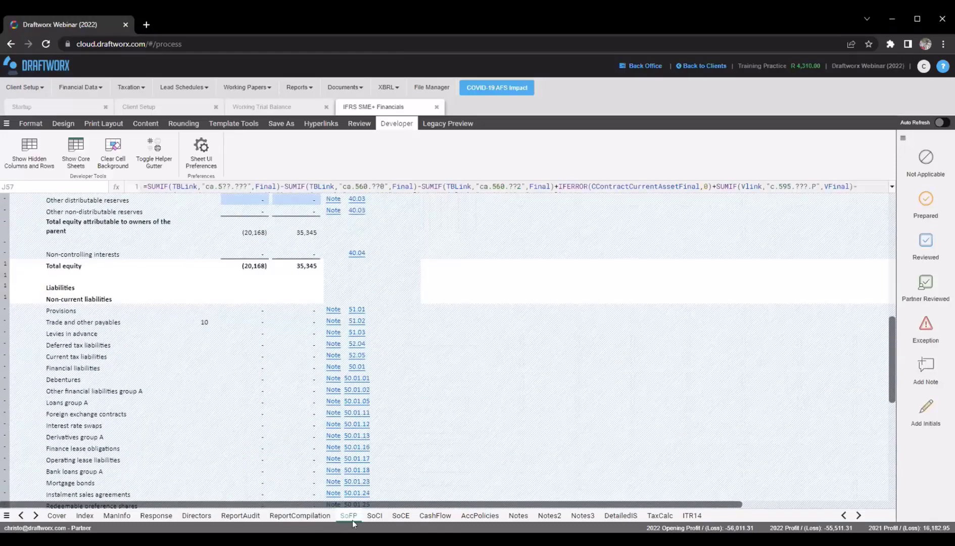
Open the SoCI sheet and check the 2022 Revenue, Administrative expenses and Other expenses amounts
{"action": "left_click", "coordinate": [375, 515]}
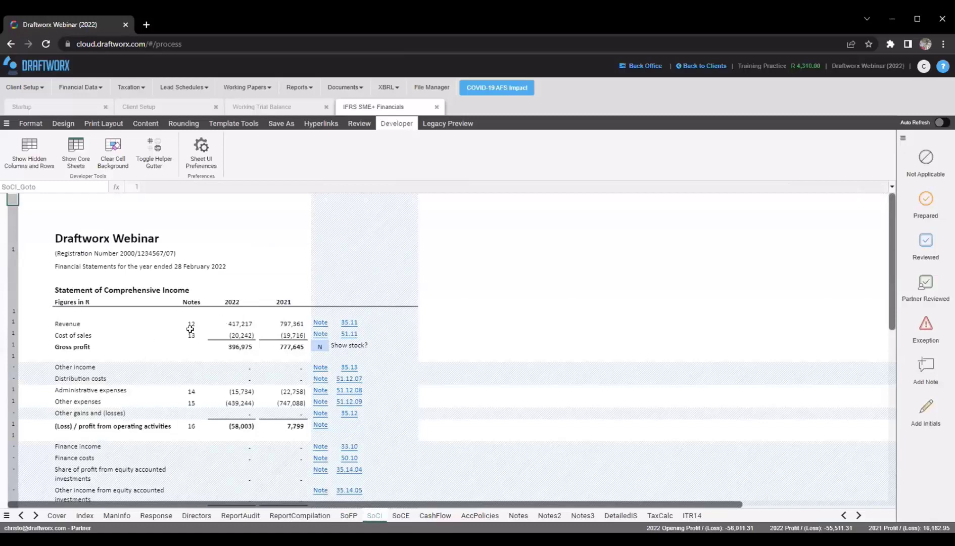
{"action": "left_click", "coordinate": [240, 323]}
{"action": "left_click", "coordinate": [234, 391]}
{"action": "key", "text": "Down"}
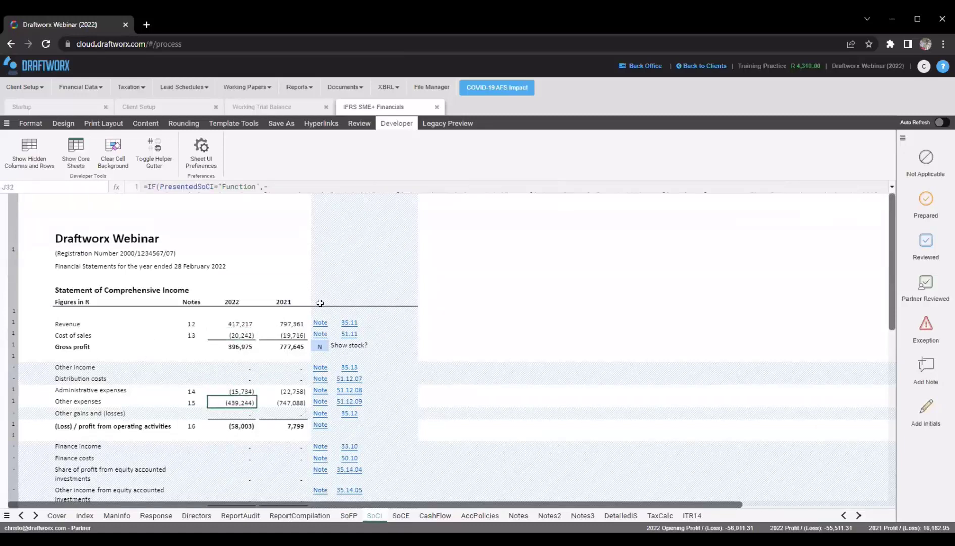
Open the SoCE sheet and review its equity columns and the prior period adjustment rows under the 1 March 2020 balance
{"action": "left_click", "coordinate": [400, 515]}
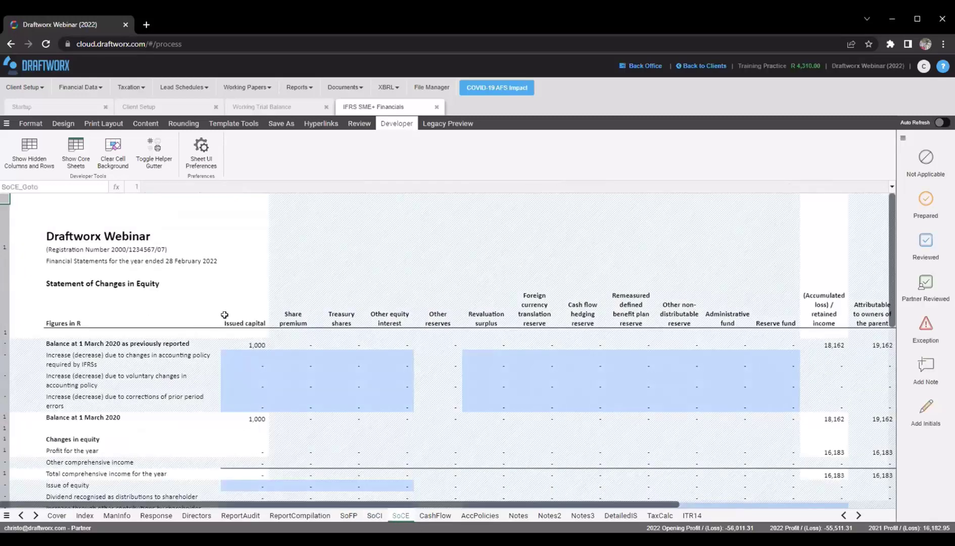
{"action": "left_click_drag", "start_coordinate": [232, 319], "coordinate": [730, 396]}
{"action": "left_click", "coordinate": [147, 399]}
{"action": "scroll", "coordinate": [144, 354], "scroll_direction": "down", "scroll_amount": 5}
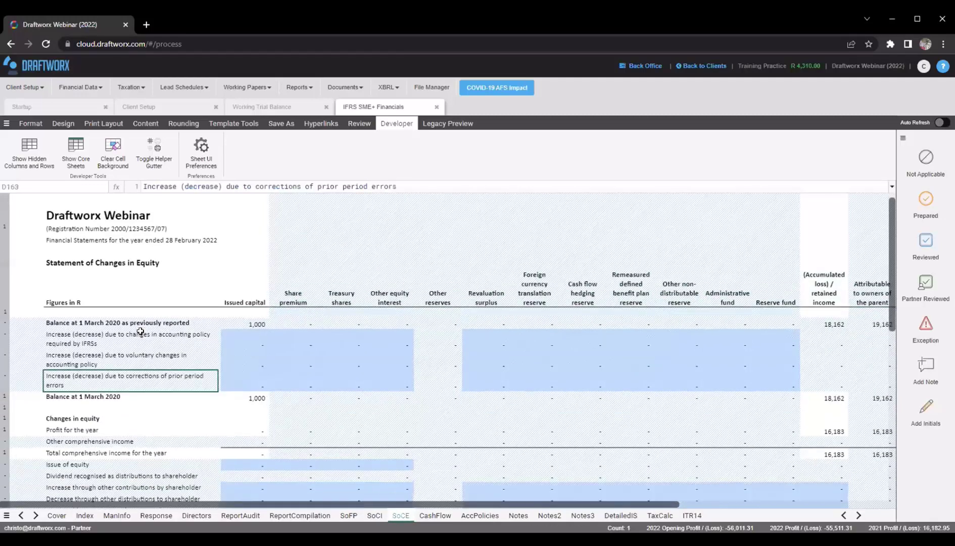
{"action": "scroll", "coordinate": [152, 373], "scroll_direction": "up", "scroll_amount": 4}
{"action": "scroll", "coordinate": [109, 368], "scroll_direction": "down", "scroll_amount": 2}
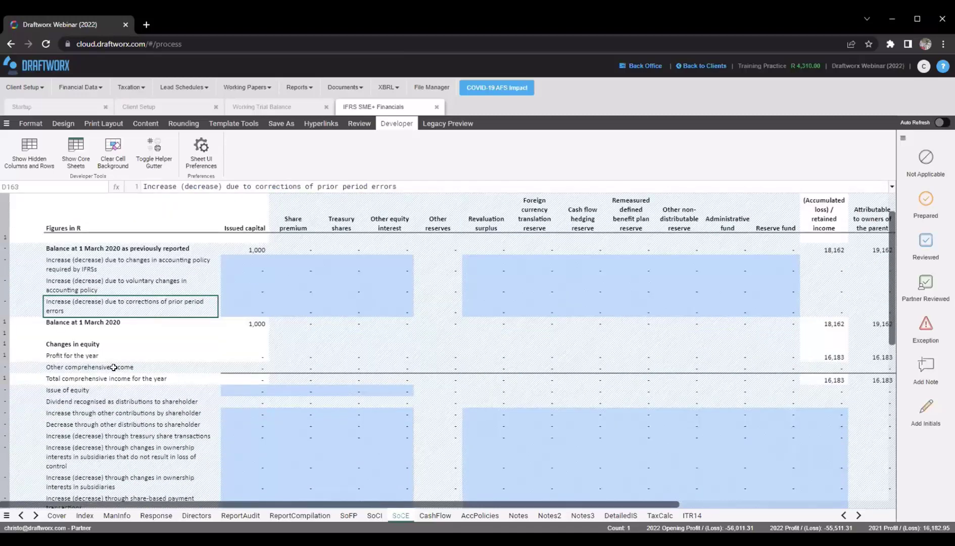
Check the Changes in equity heading, the previously reported rows and the Balance at 1 March 2020 label formula
{"action": "scroll", "coordinate": [111, 367], "scroll_direction": "up", "scroll_amount": 1}
{"action": "left_click", "coordinate": [113, 367]}
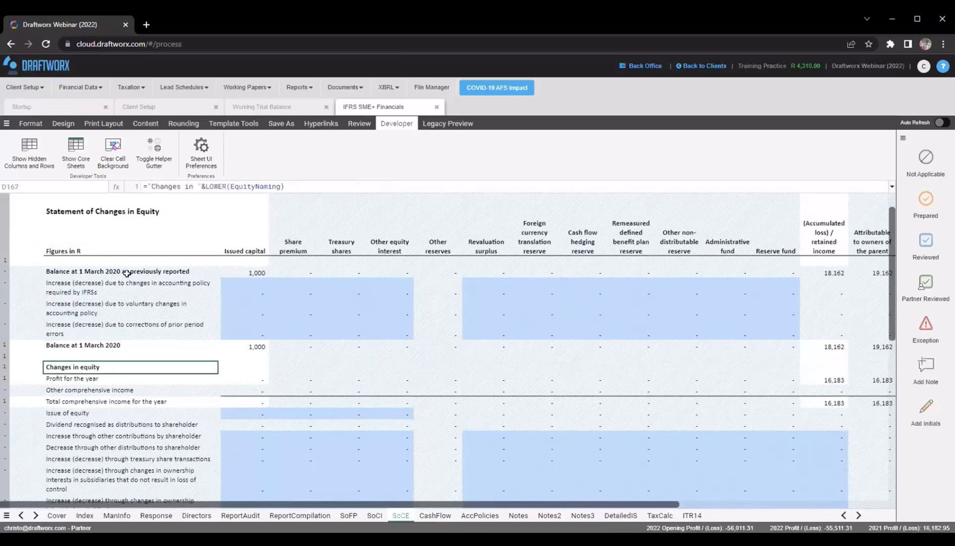
{"action": "left_click_drag", "start_coordinate": [121, 267], "coordinate": [125, 292]}
{"action": "left_click", "coordinate": [111, 345]}
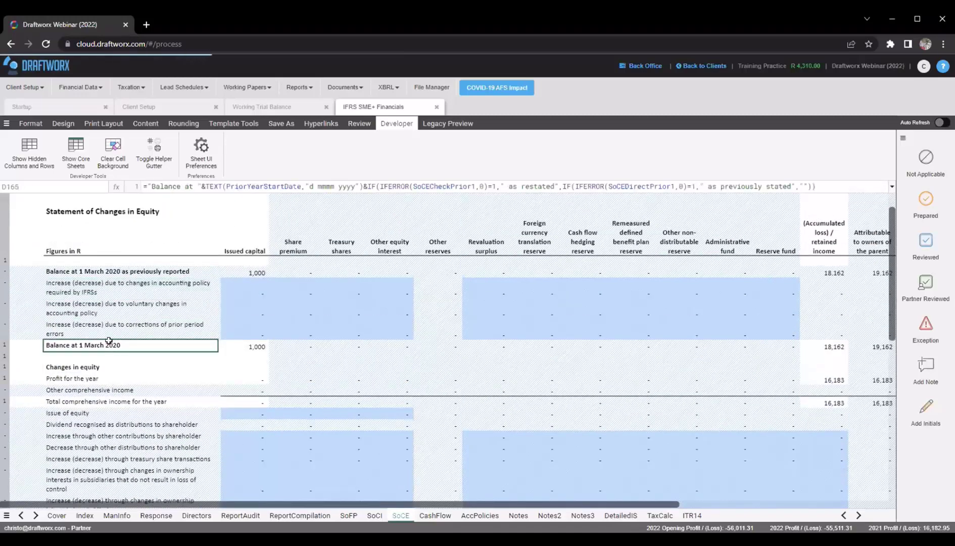
Review the remaining prior-year equity movements and check the Balance at 28 February 2021 and Balance at 1 March 2021 label formulas
{"action": "scroll", "coordinate": [96, 301], "scroll_direction": "down", "scroll_amount": 3}
{"action": "scroll", "coordinate": [94, 388], "scroll_direction": "down", "scroll_amount": 10}
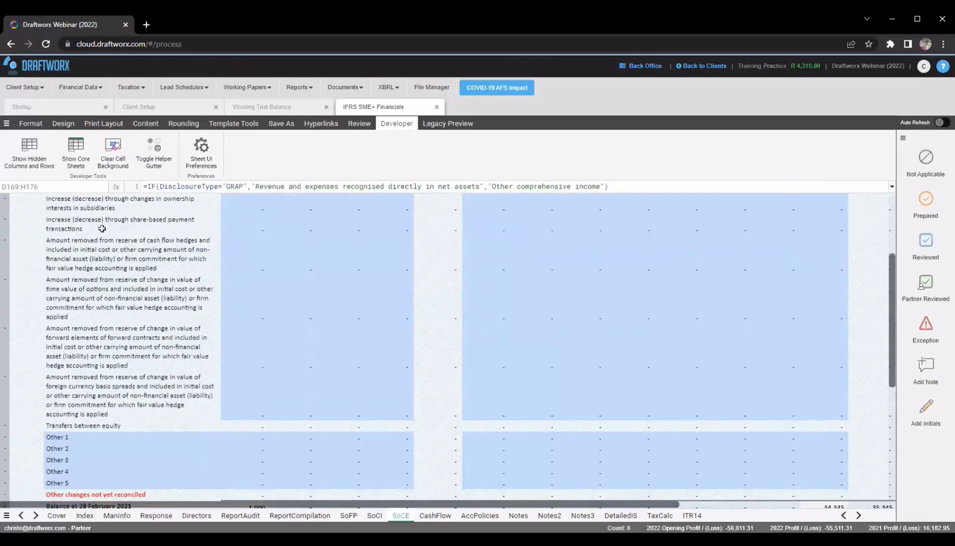
{"action": "left_click", "coordinate": [101, 279]}
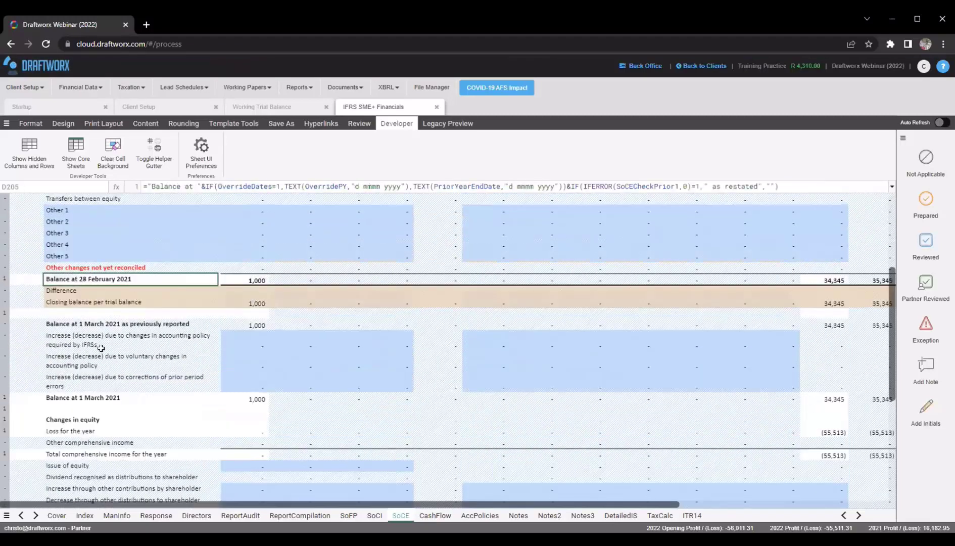
{"action": "left_click", "coordinate": [82, 397]}
{"action": "scroll", "coordinate": [97, 369], "scroll_direction": "down", "scroll_amount": 1}
{"action": "scroll", "coordinate": [97, 369], "scroll_direction": "down", "scroll_amount": 1}
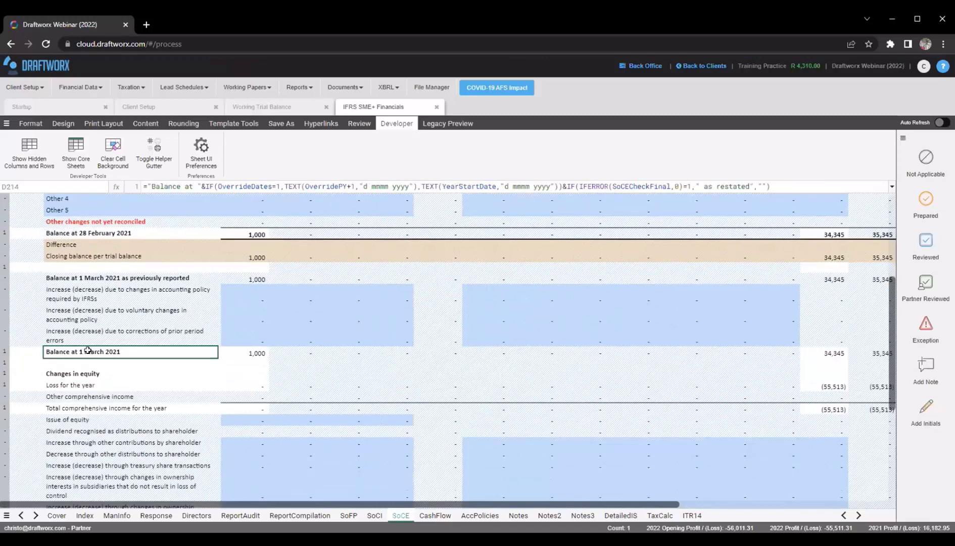
Review the 2021 and 2022 balances and loss for the year in the statement of changes in equity
{"action": "left_click", "coordinate": [70, 389]}
{"action": "scroll", "coordinate": [90, 333], "scroll_direction": "down", "scroll_amount": 10}
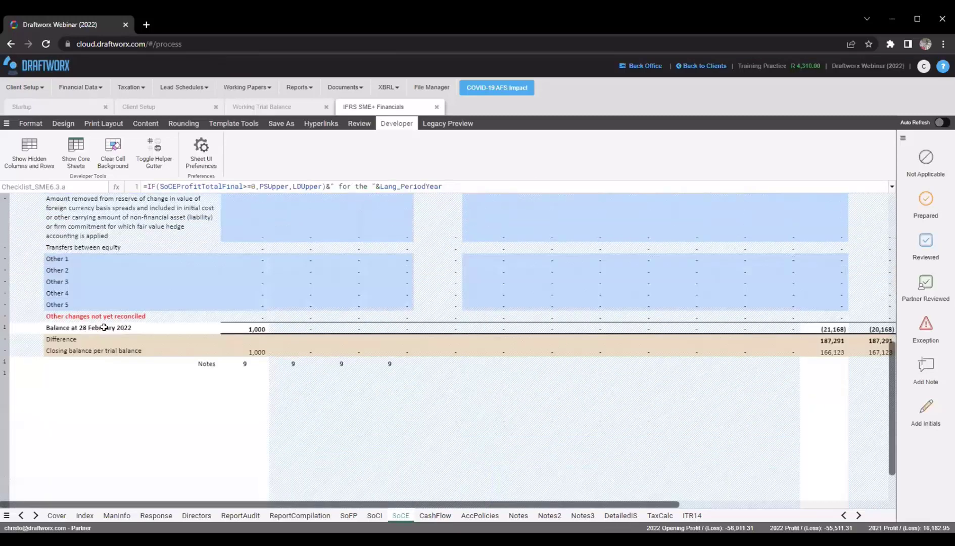
{"action": "scroll", "coordinate": [115, 331], "scroll_direction": "up", "scroll_amount": 10}
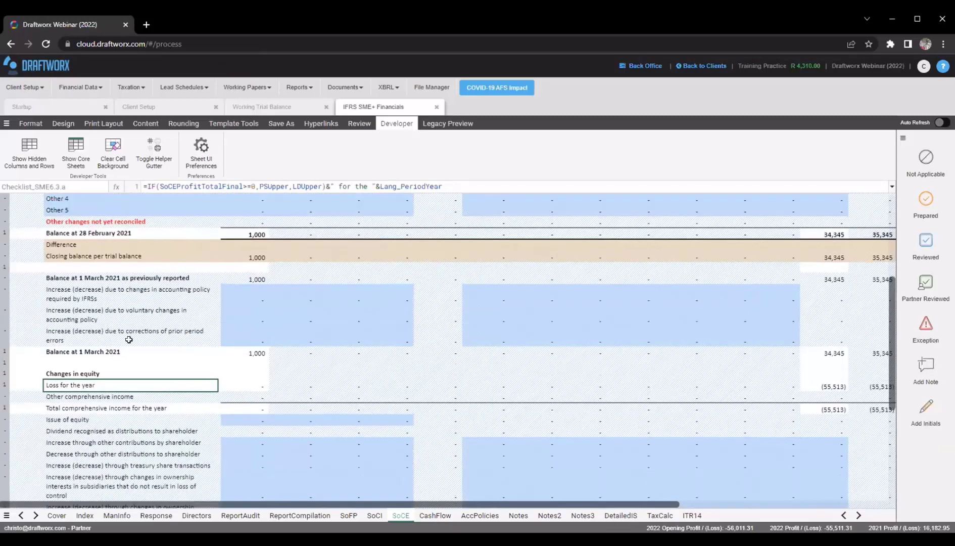
{"action": "scroll", "coordinate": [256, 353], "scroll_direction": "down", "scroll_amount": 5}
{"action": "scroll", "coordinate": [256, 353], "scroll_direction": "up", "scroll_amount": 5}
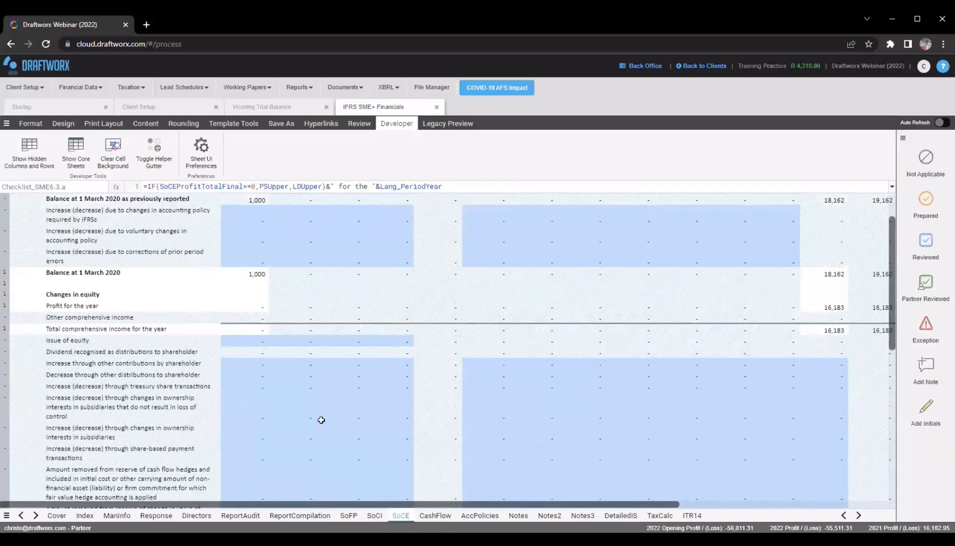
Open the CashFlow sheet and examine the blue 2021 input cells for the inventory, receivable and payable adjustments
{"action": "left_click", "coordinate": [434, 514]}
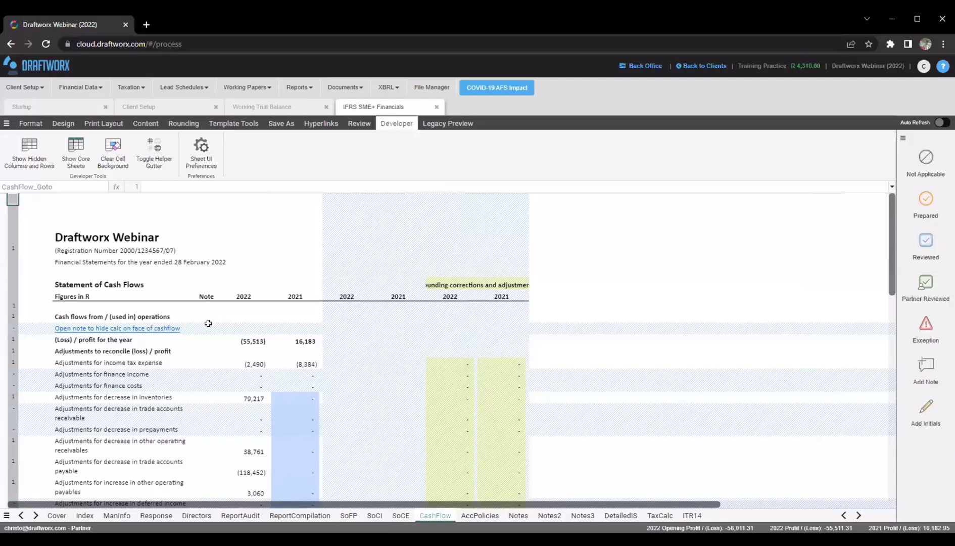
{"action": "scroll", "coordinate": [210, 324], "scroll_direction": "down", "scroll_amount": 1}
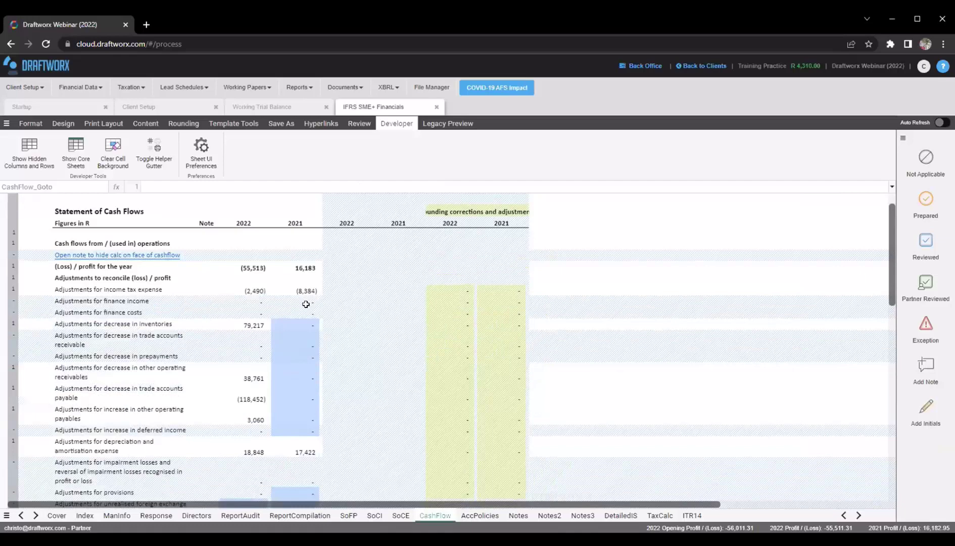
{"action": "left_click", "coordinate": [299, 221]}
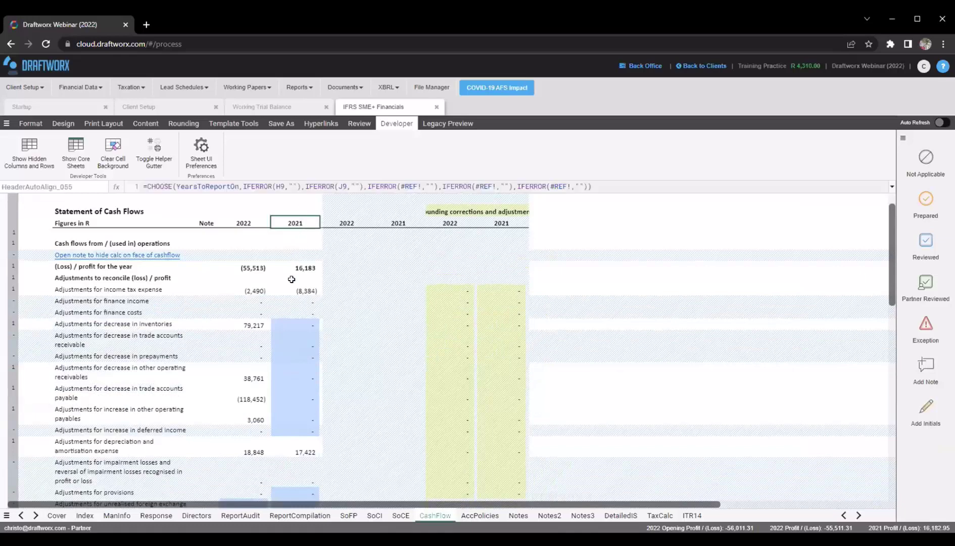
{"action": "left_click", "coordinate": [291, 325]}
{"action": "left_click_drag", "start_coordinate": [292, 325], "coordinate": [297, 427]}
{"action": "left_click", "coordinate": [298, 414]}
{"action": "left_click", "coordinate": [295, 395]}
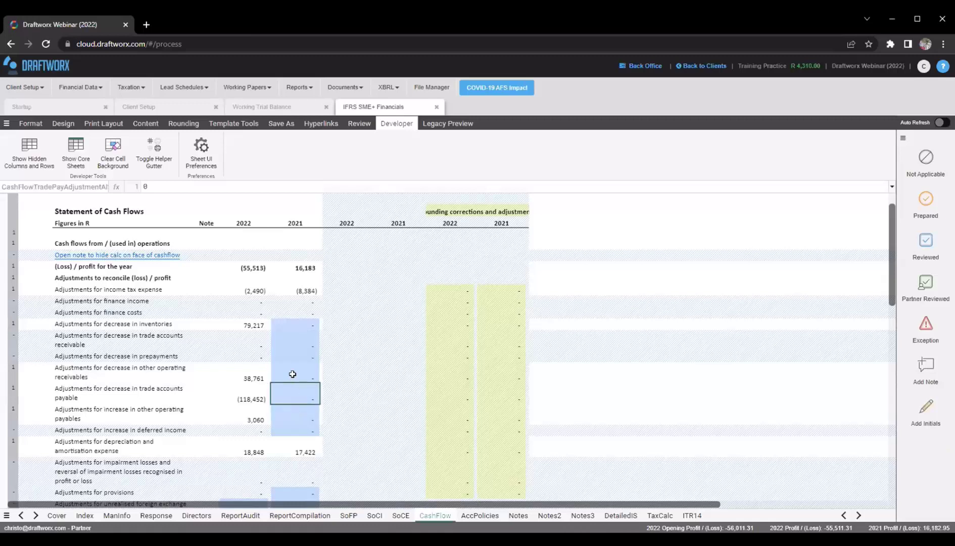
{"action": "left_click", "coordinate": [303, 327]}
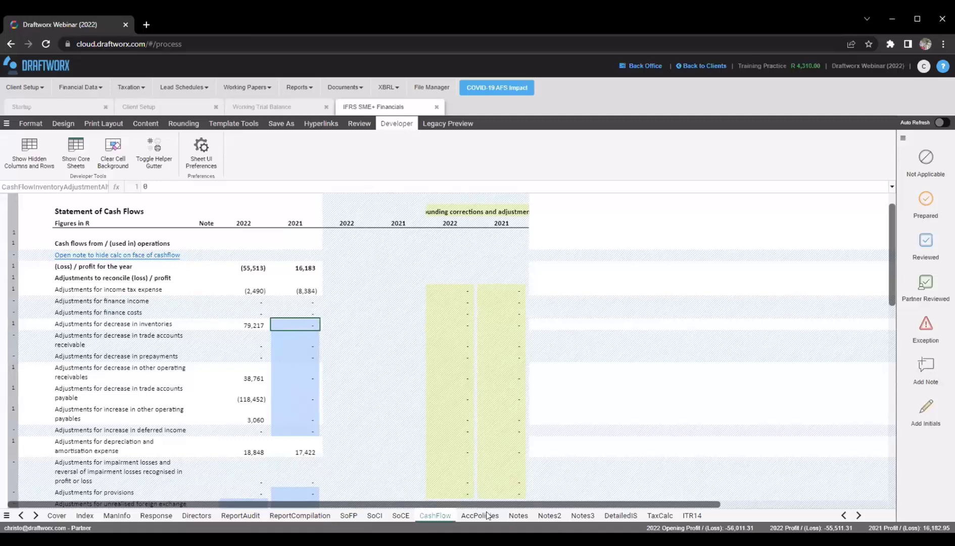
Open the Notes sheet and examine the property, plant and equipment movement cells for buildings and machinery in note 4.1
{"action": "left_click", "coordinate": [518, 515]}
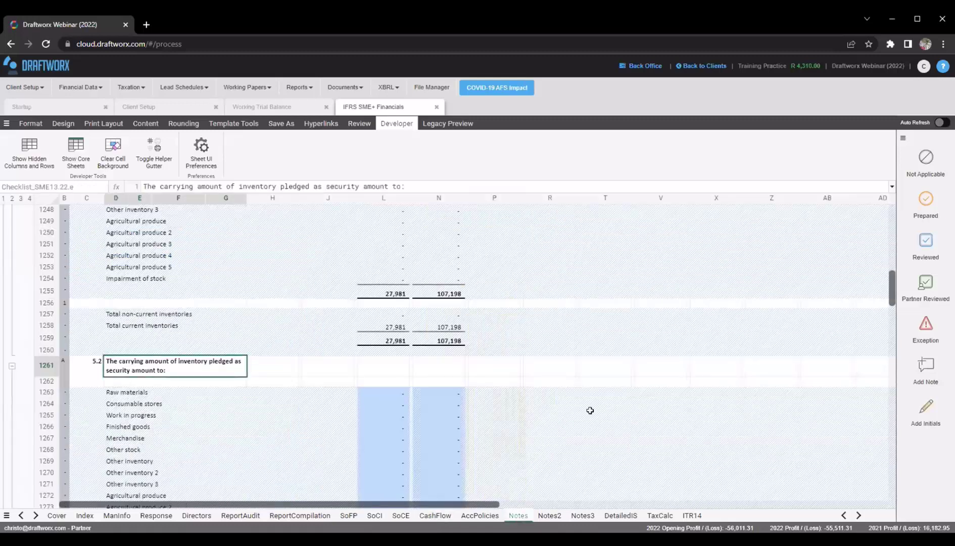
{"action": "left_click", "coordinate": [893, 220]}
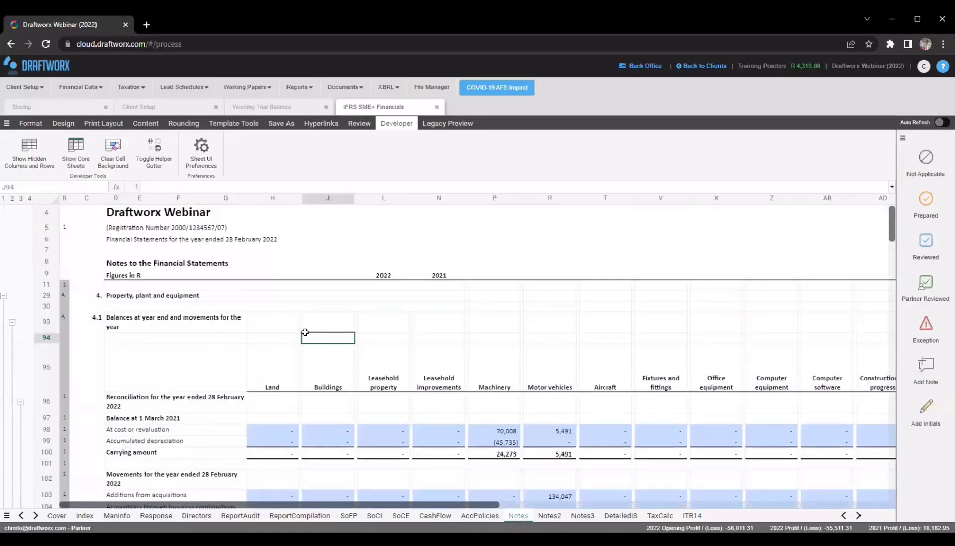
{"action": "scroll", "coordinate": [301, 353], "scroll_direction": "down", "scroll_amount": 3}
{"action": "left_click_drag", "start_coordinate": [273, 367], "coordinate": [271, 382]}
{"action": "left_click", "coordinate": [318, 368]}
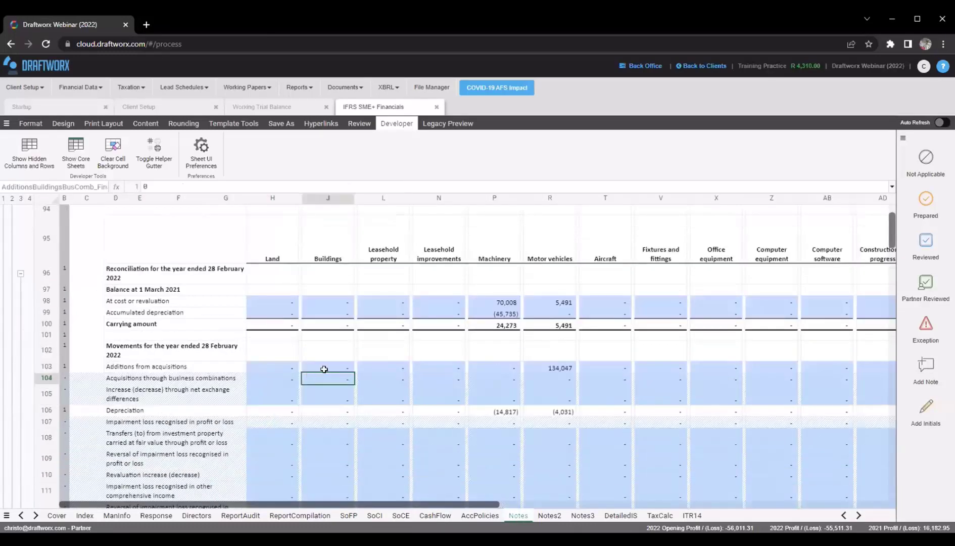
{"action": "scroll", "coordinate": [274, 419], "scroll_direction": "down", "scroll_amount": 2}
{"action": "scroll", "coordinate": [275, 419], "scroll_direction": "down", "scroll_amount": 2}
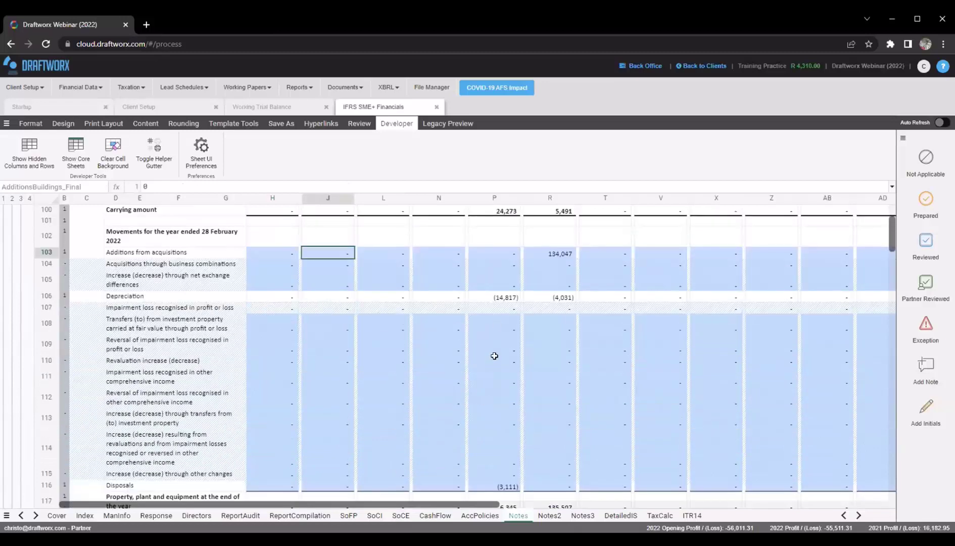
{"action": "left_click", "coordinate": [510, 253]}
{"action": "left_click", "coordinate": [500, 275]}
{"action": "left_click", "coordinate": [501, 263]}
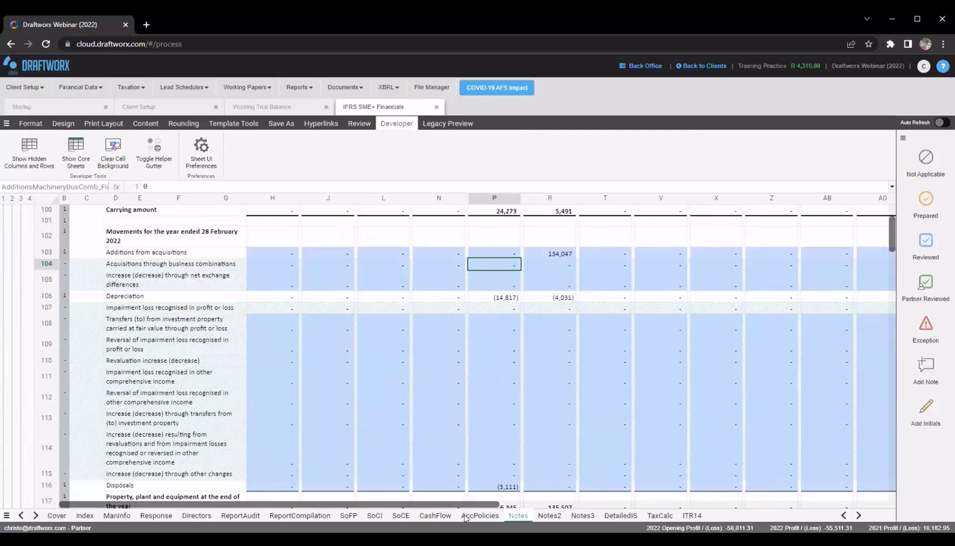
Return to the CashFlow sheet and review the 2021 working-capital adjustment cells from inventories through deferred income
{"action": "left_click", "coordinate": [447, 514]}
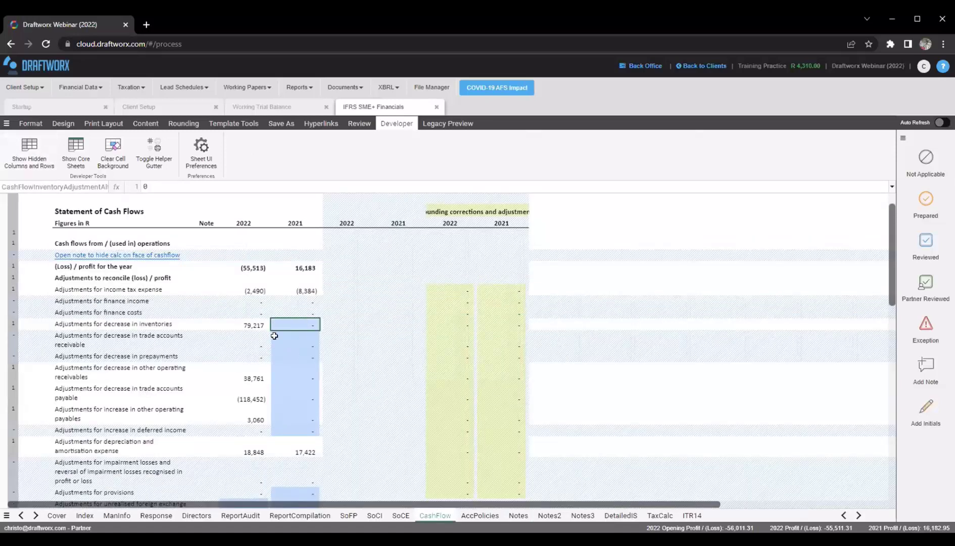
{"action": "left_click_drag", "start_coordinate": [287, 331], "coordinate": [287, 429]}
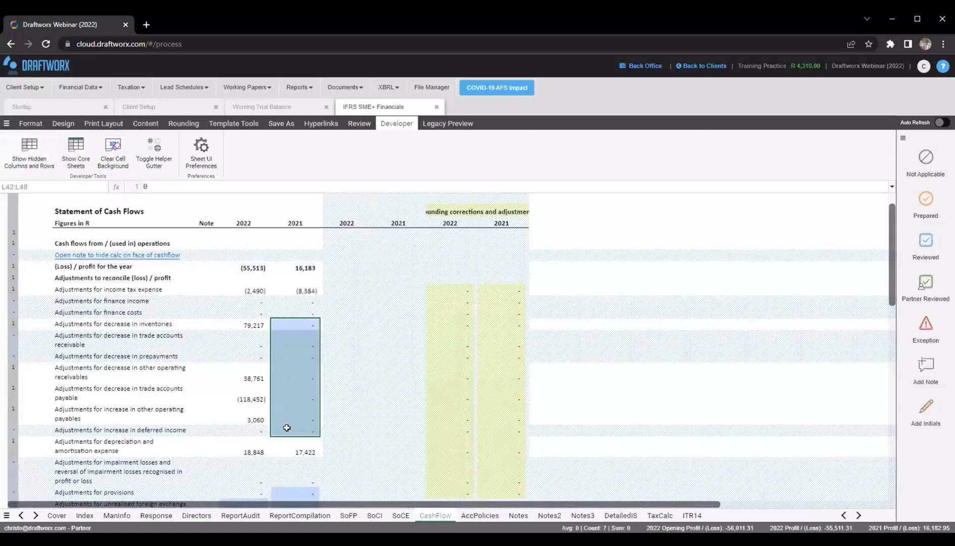
{"action": "left_click", "coordinate": [302, 318]}
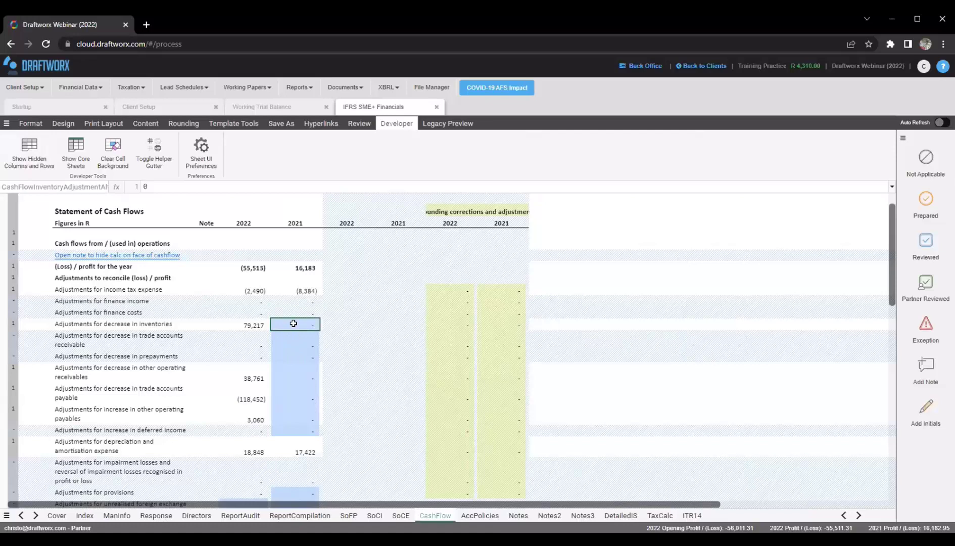
{"action": "left_click_drag", "start_coordinate": [293, 323], "coordinate": [293, 418]}
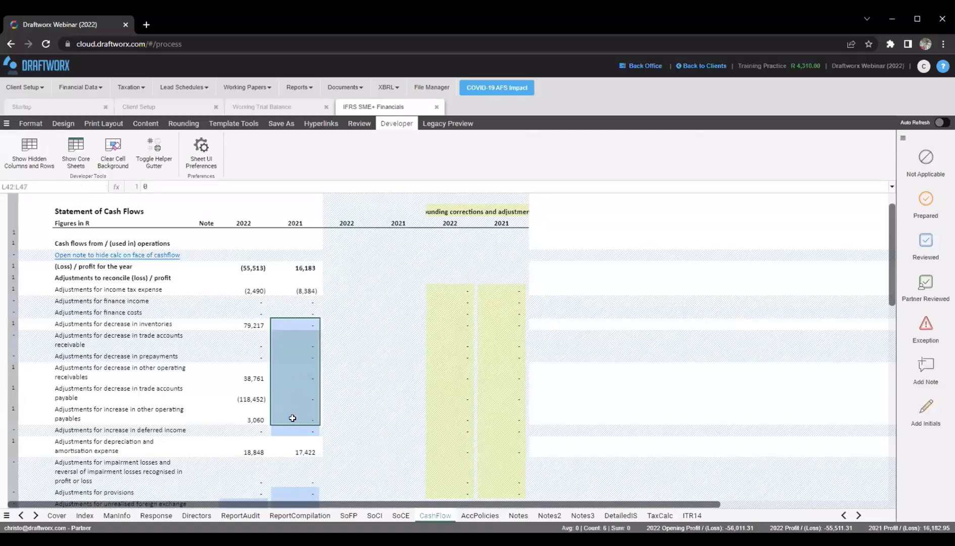
{"action": "left_click", "coordinate": [289, 329]}
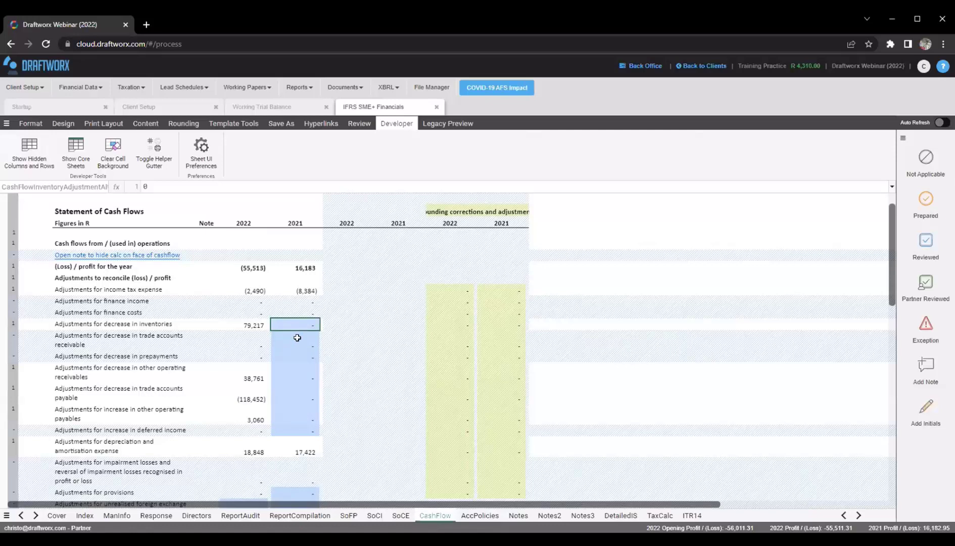
{"action": "scroll", "coordinate": [284, 355], "scroll_direction": "down", "scroll_amount": 2}
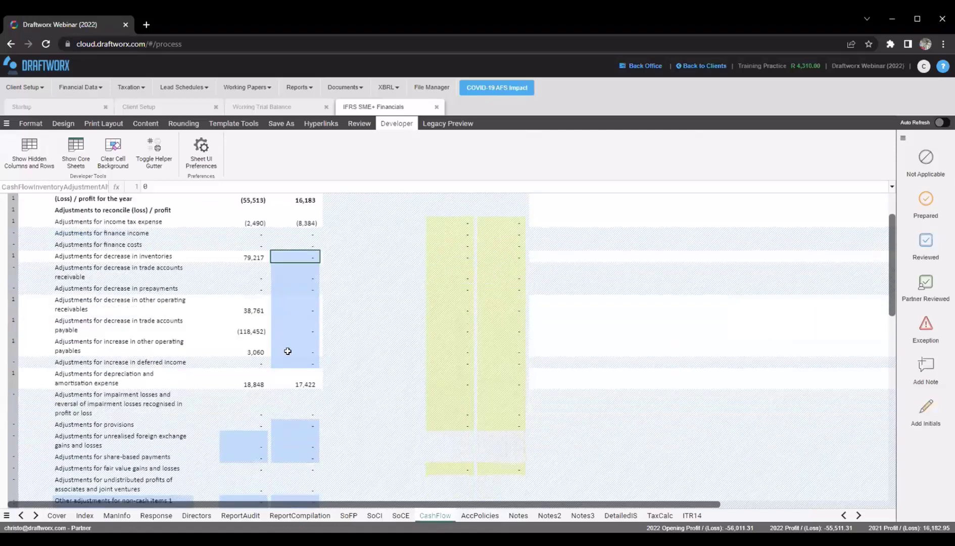
{"action": "scroll", "coordinate": [291, 349], "scroll_direction": "up", "scroll_amount": 2}
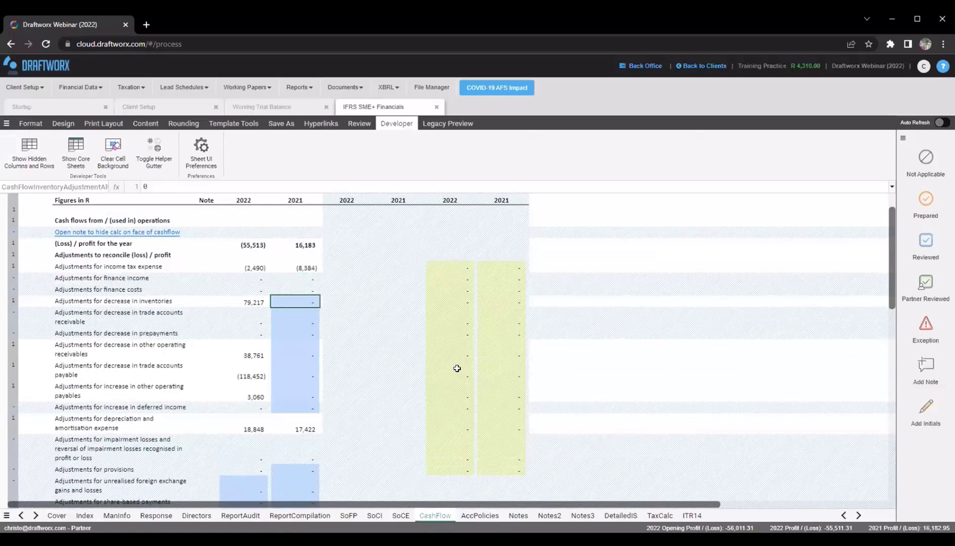
Examine the rounding corrections and adjustments columns for 2022 and 2021 beside the cash flow statement
{"action": "scroll", "coordinate": [467, 290], "scroll_direction": "up", "scroll_amount": 2}
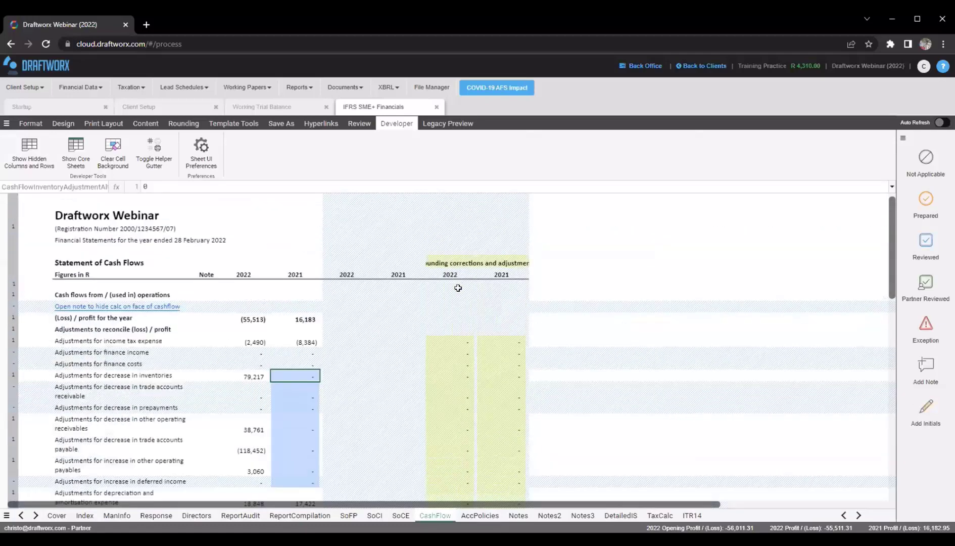
{"action": "left_click", "coordinate": [448, 340]}
{"action": "scroll", "coordinate": [450, 343], "scroll_direction": "down", "scroll_amount": 3}
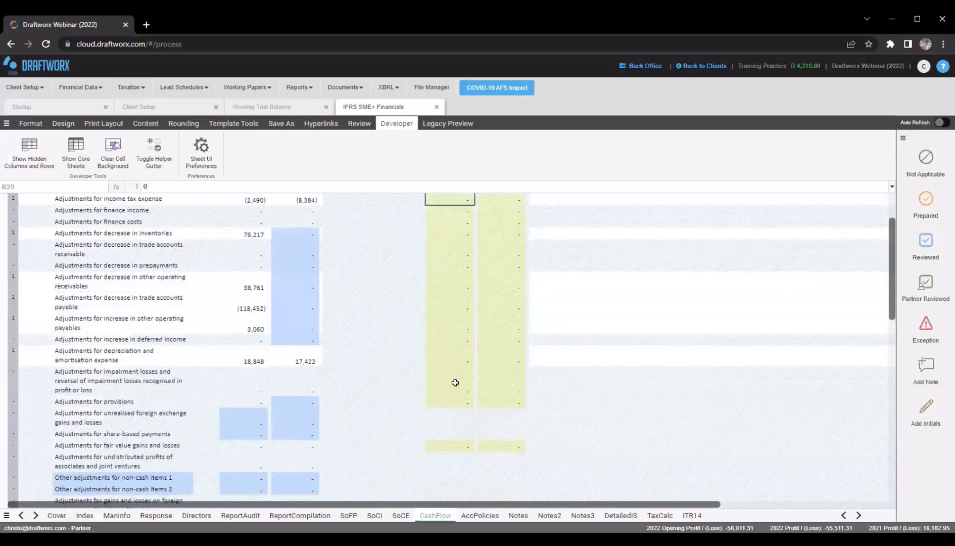
{"action": "scroll", "coordinate": [455, 384], "scroll_direction": "up", "scroll_amount": 1}
{"action": "left_click_drag", "start_coordinate": [502, 271], "coordinate": [499, 423]}
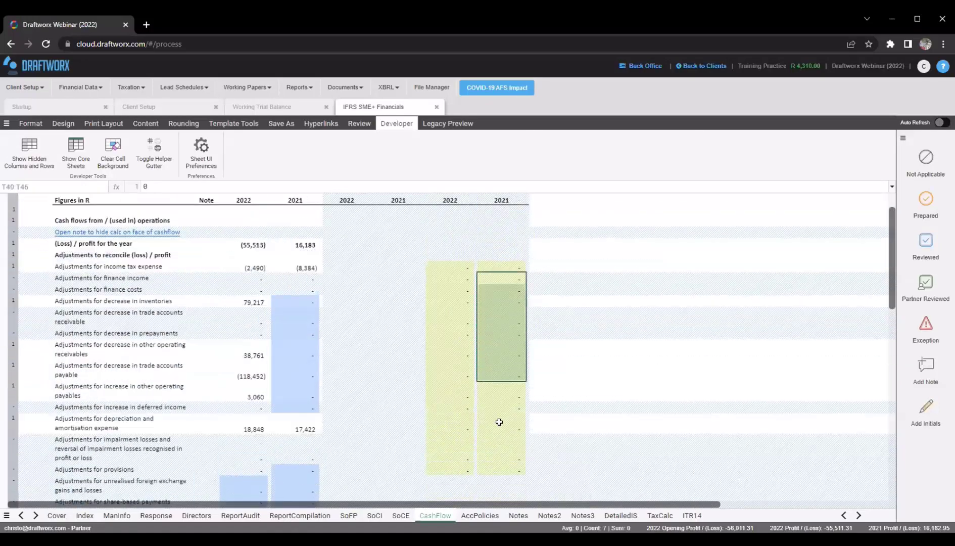
{"action": "left_click", "coordinate": [496, 423]}
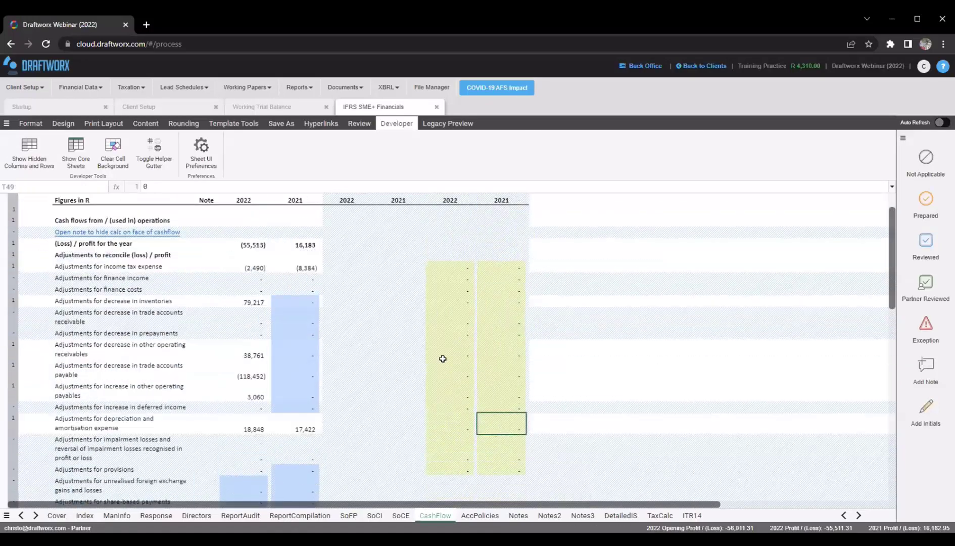
{"action": "scroll", "coordinate": [445, 357], "scroll_direction": "down", "scroll_amount": 1}
{"action": "left_click", "coordinate": [448, 326]}
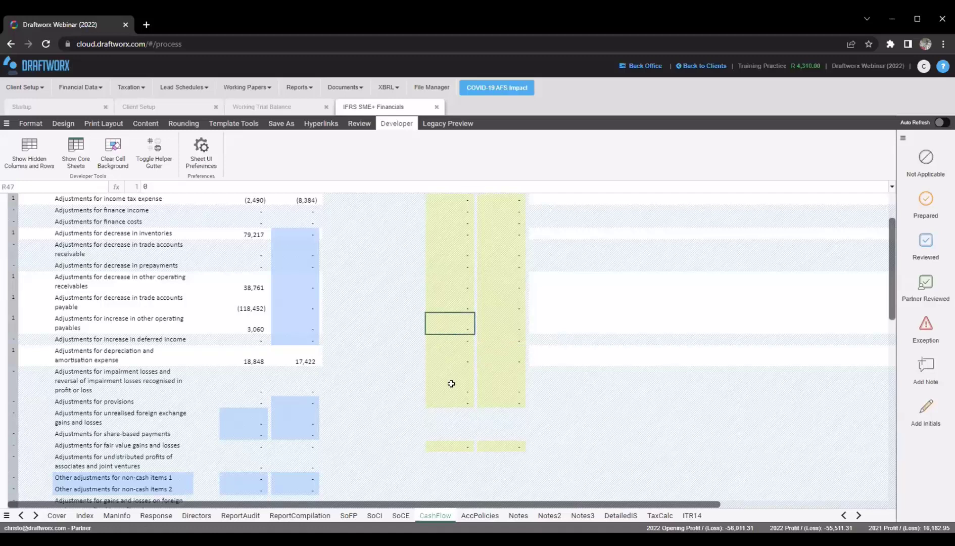
{"action": "scroll", "coordinate": [391, 374], "scroll_direction": "down", "scroll_amount": 5}
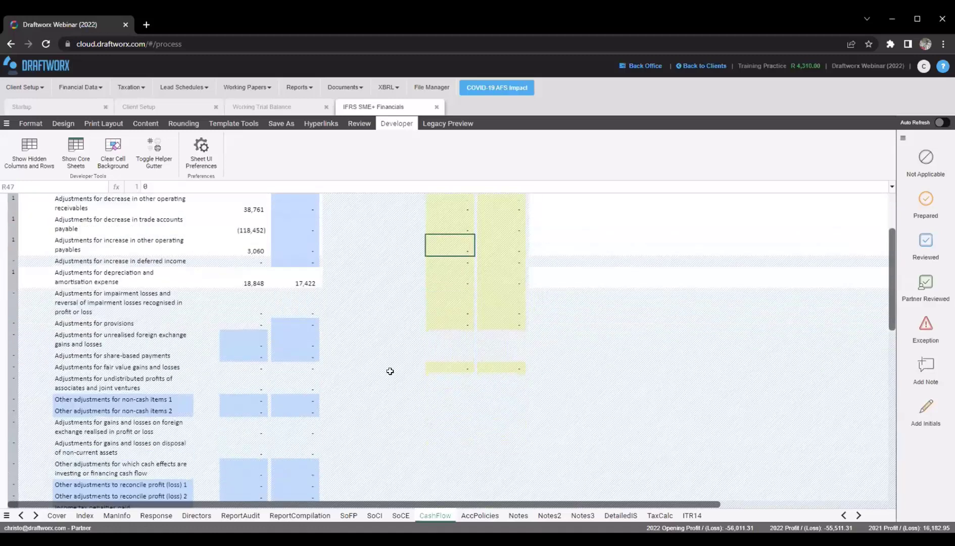
{"action": "scroll", "coordinate": [390, 371], "scroll_direction": "up", "scroll_amount": 6}
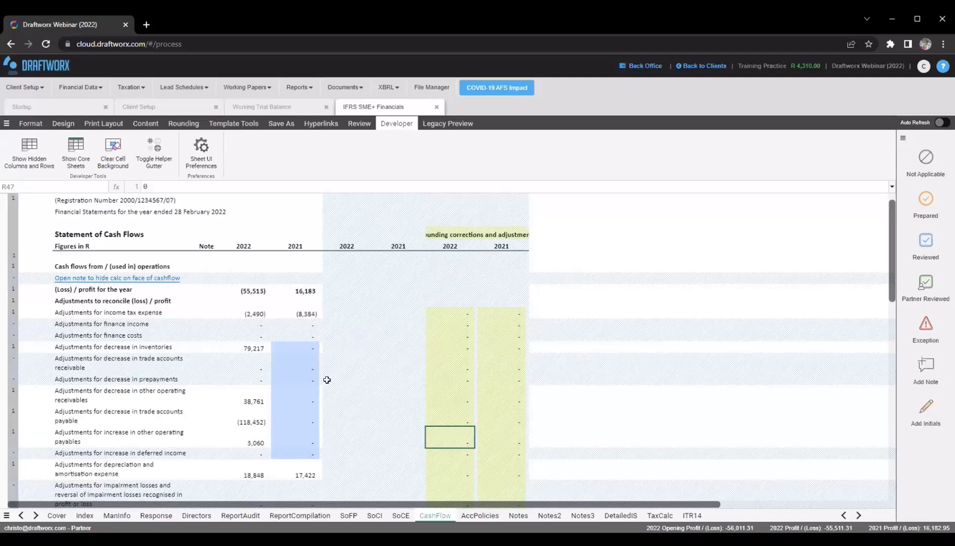
{"action": "left_click", "coordinate": [447, 232]}
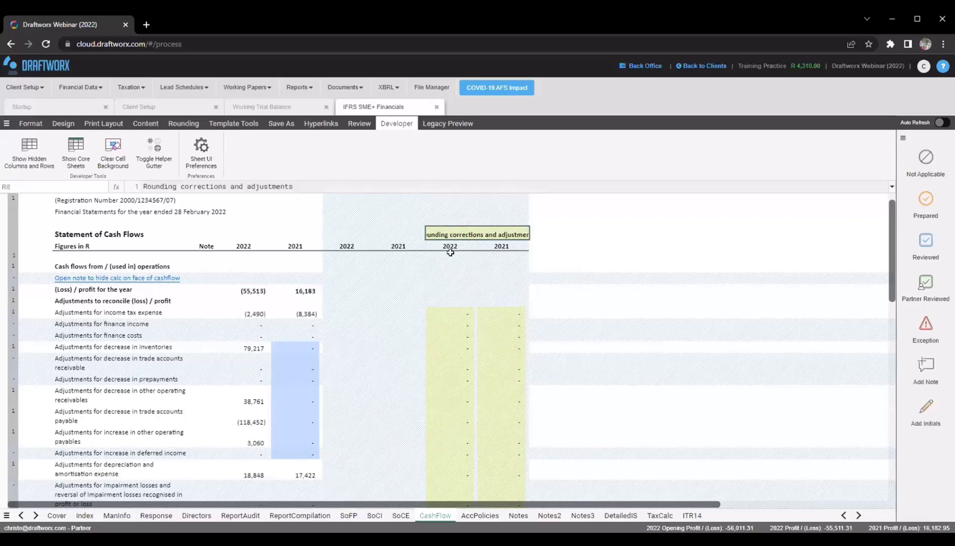
{"action": "scroll", "coordinate": [452, 248], "scroll_direction": "down", "scroll_amount": 1}
{"action": "left_click", "coordinate": [445, 401]}
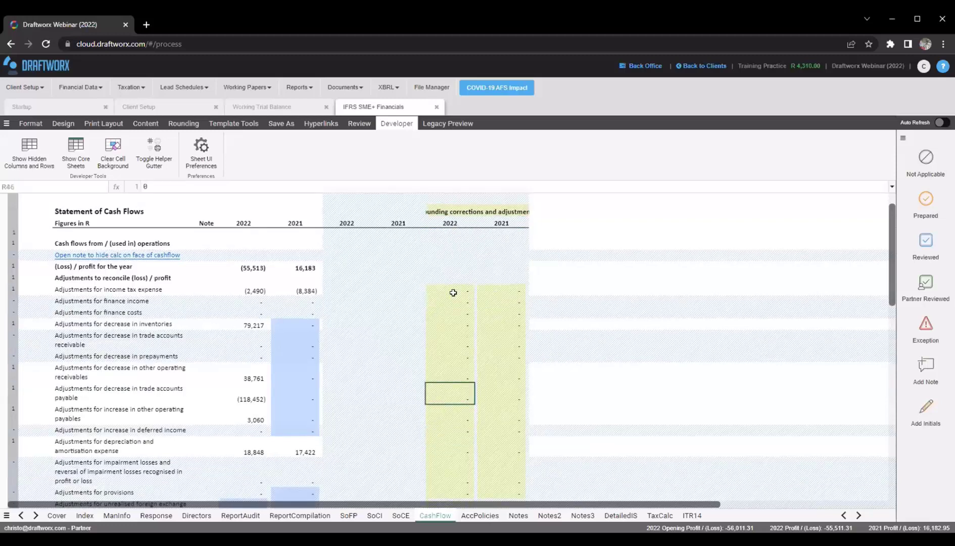
Enter a 2022 rounding correction of 1 for the increase in other operating payables and check the adjusted 2022 figure
{"action": "left_click", "coordinate": [445, 409]}
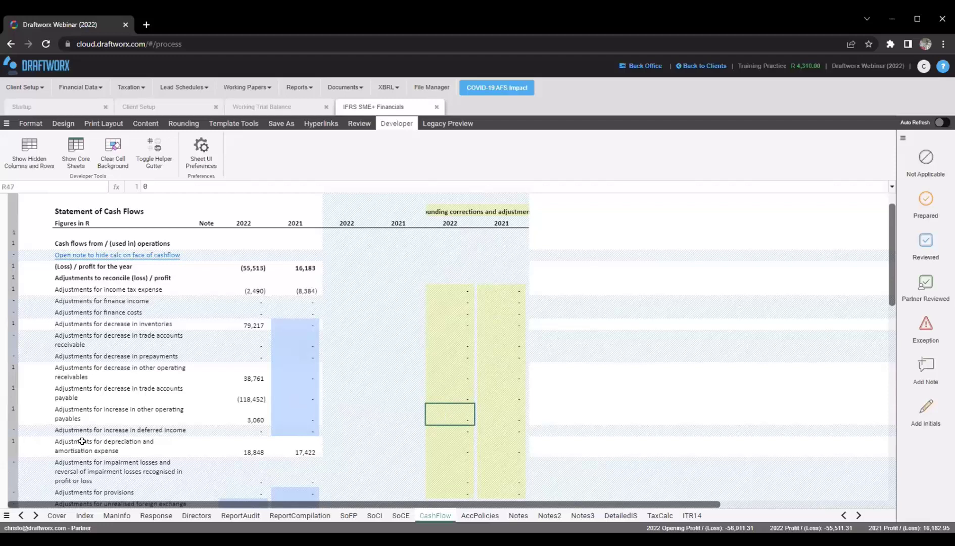
{"action": "left_click", "coordinate": [54, 418]}
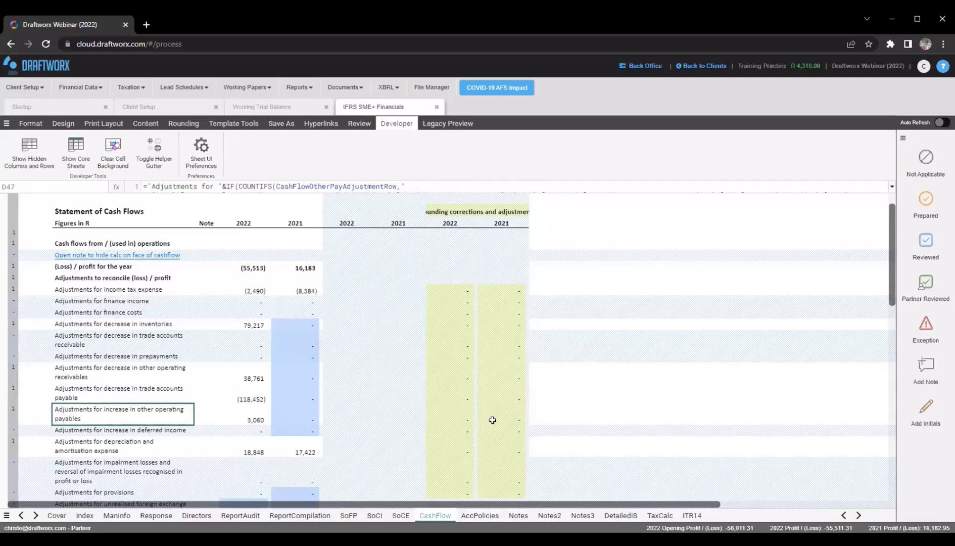
{"action": "left_click", "coordinate": [222, 408]}
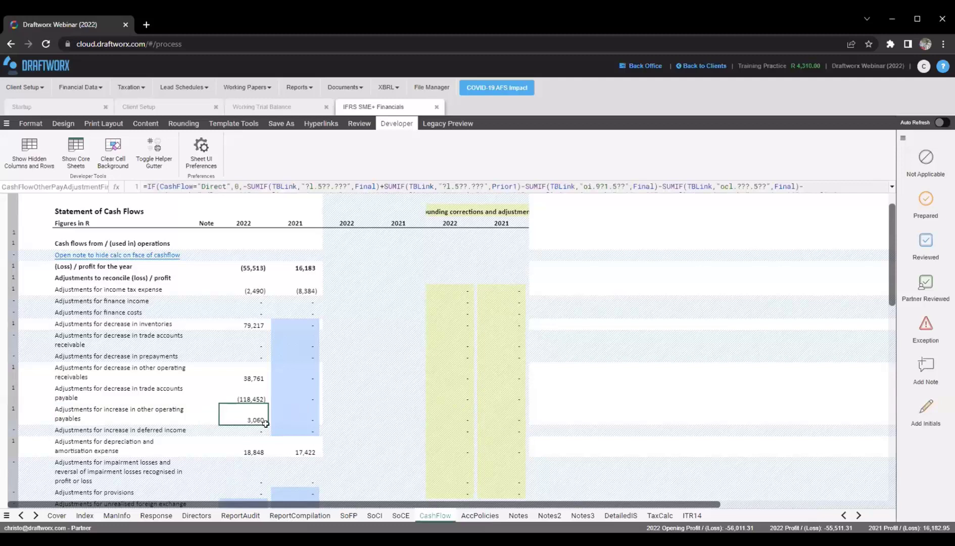
{"action": "left_click", "coordinate": [458, 412]}
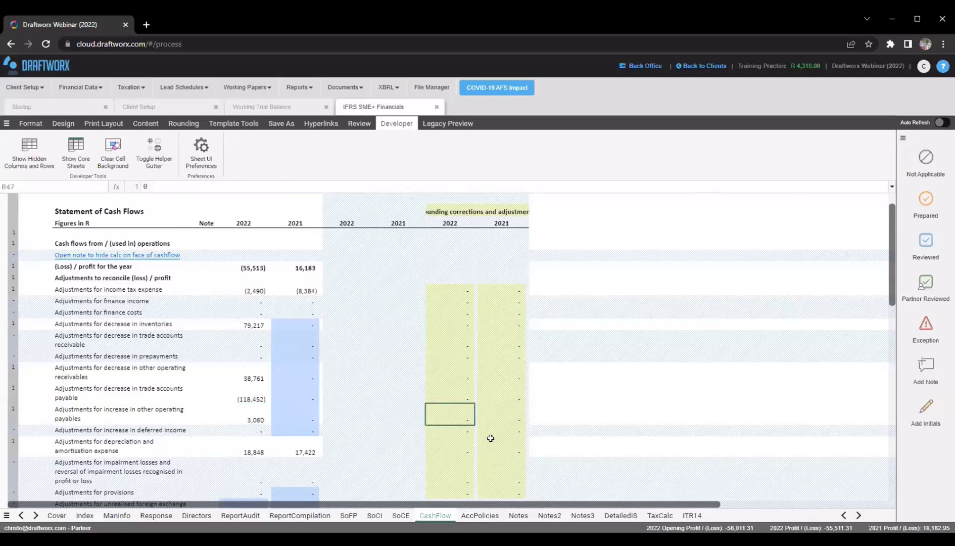
{"action": "type", "text": "1"}
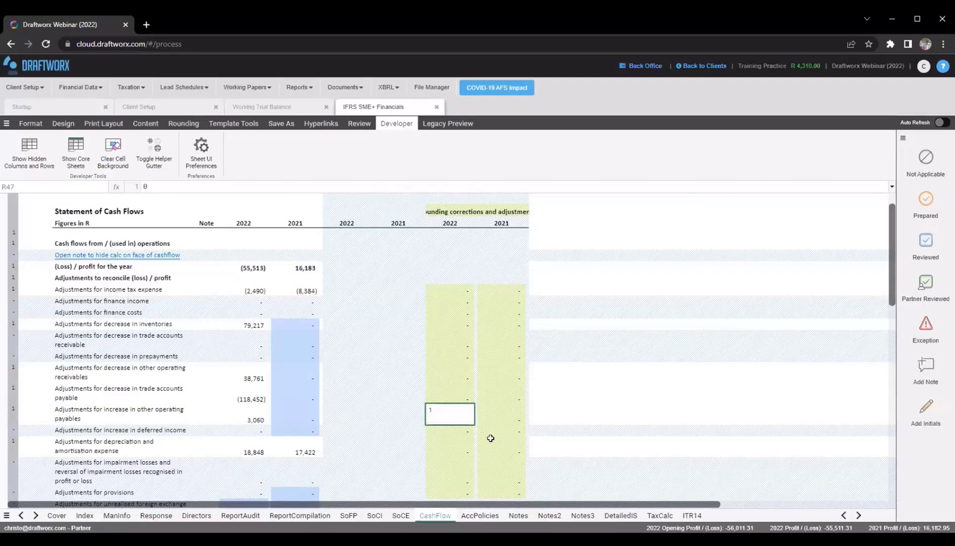
{"action": "key", "text": "Return"}
{"action": "left_click", "coordinate": [253, 413]}
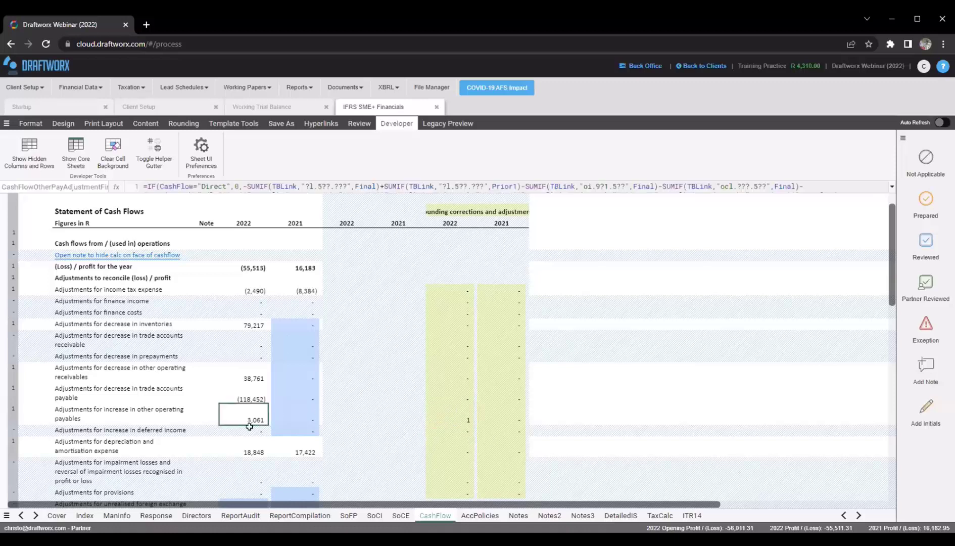
Change the 2022 rounding correction for the increase in other operating payables to -1, and reset it to 0
{"action": "left_click", "coordinate": [466, 412]}
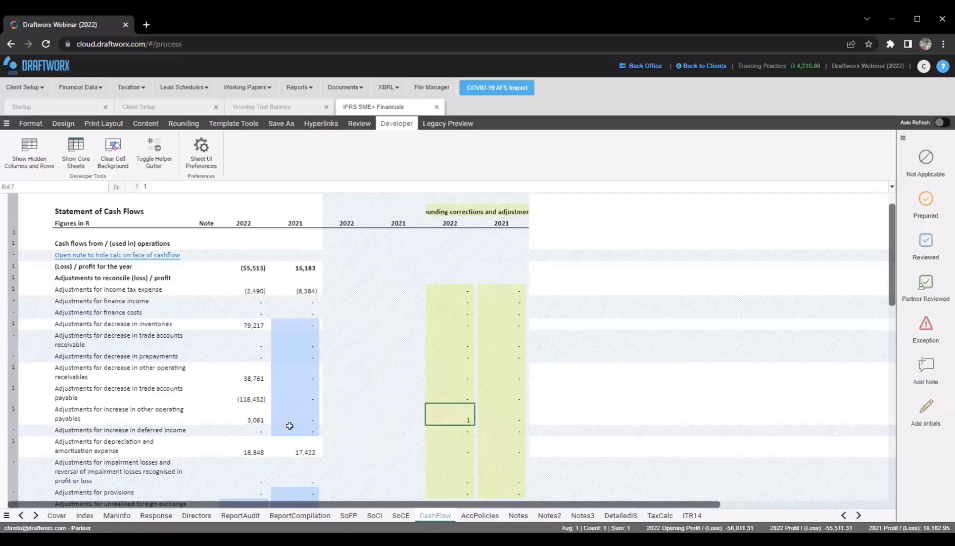
{"action": "type", "text": "-1"}
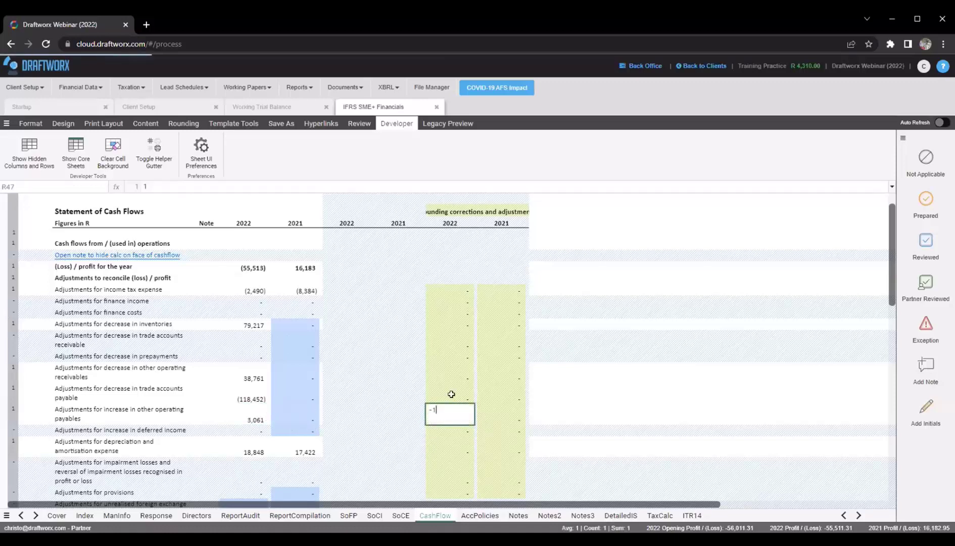
{"action": "key", "text": "Return"}
{"action": "left_click", "coordinate": [447, 411]}
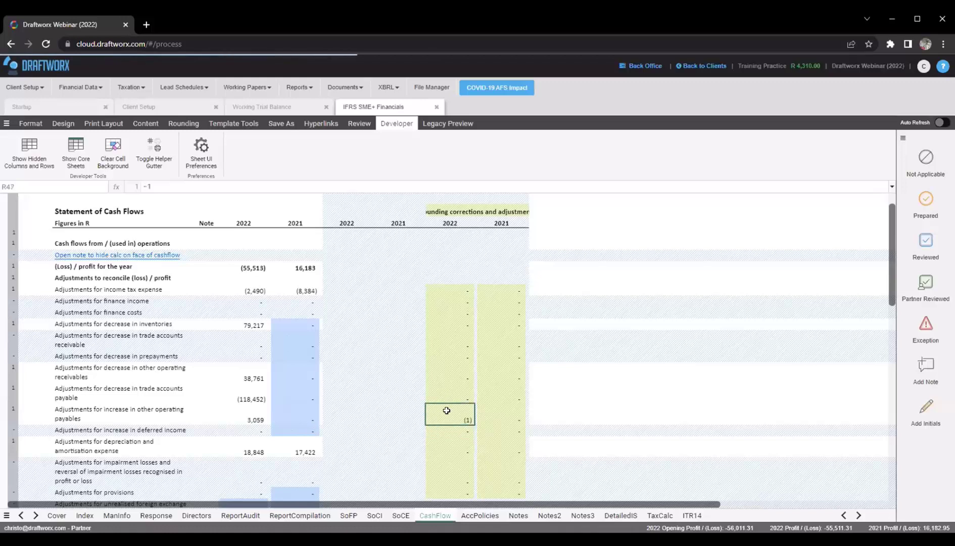
{"action": "type", "text": "0"}
{"action": "key", "text": "Return"}
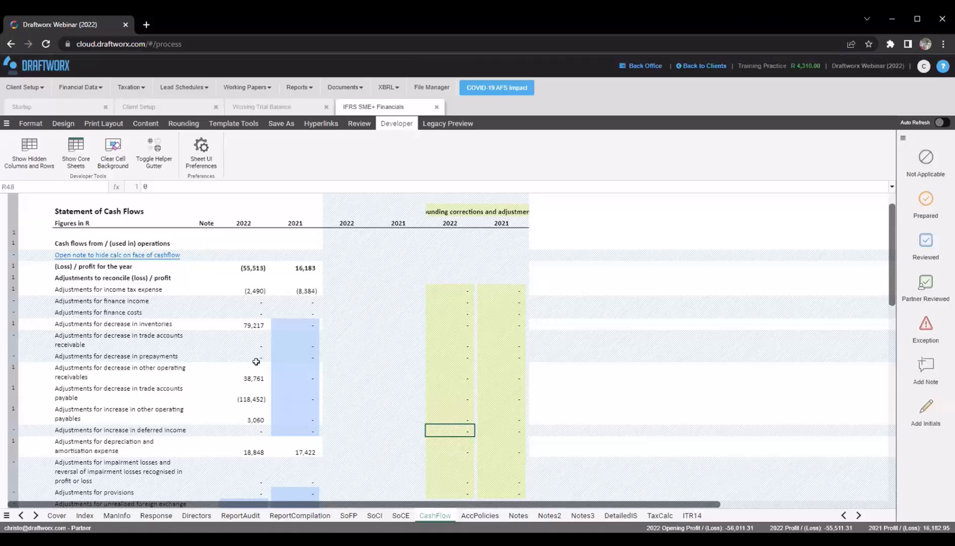
Examine the rounding corrections columns and the full formula behind the 2022 increase in other operating payables
{"action": "left_click_drag", "start_coordinate": [446, 293], "coordinate": [496, 351]}
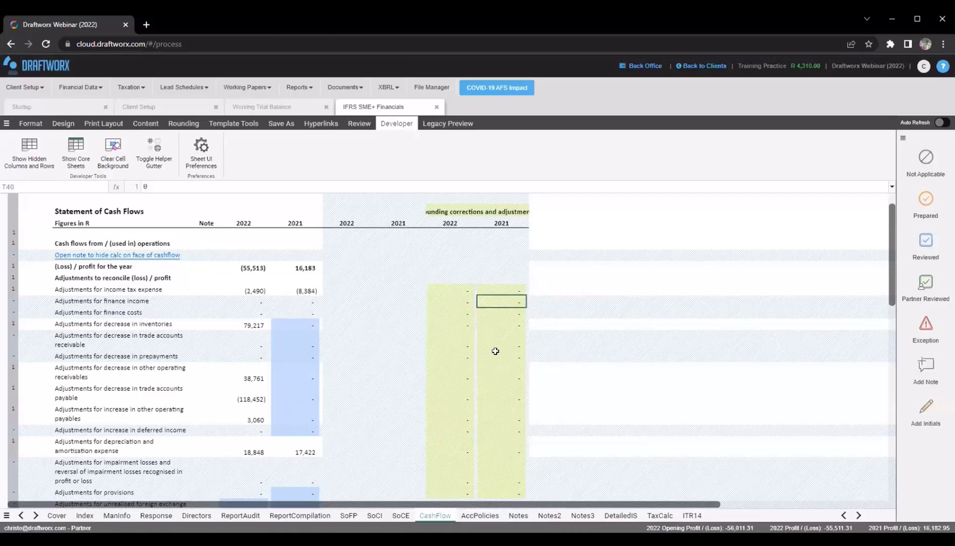
{"action": "left_click", "coordinate": [495, 392]}
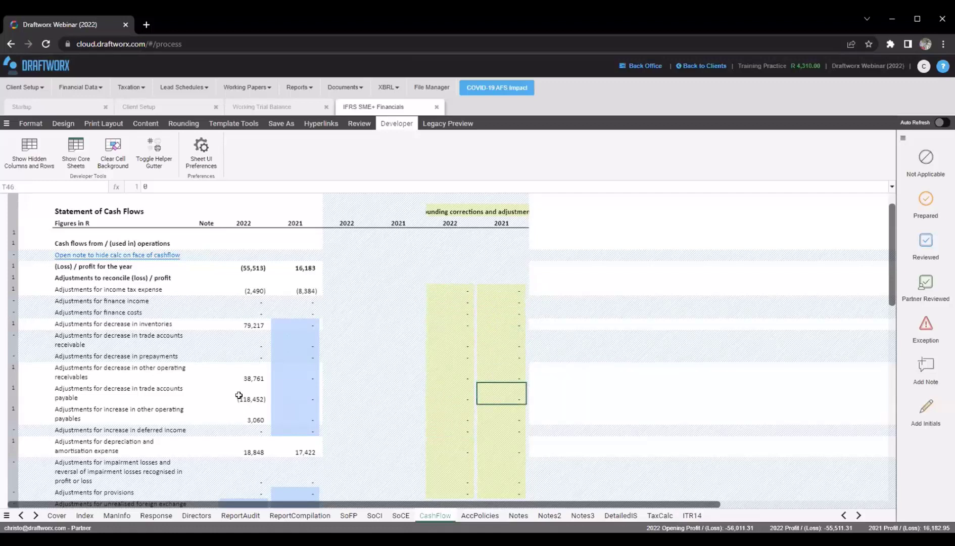
{"action": "left_click", "coordinate": [244, 418]}
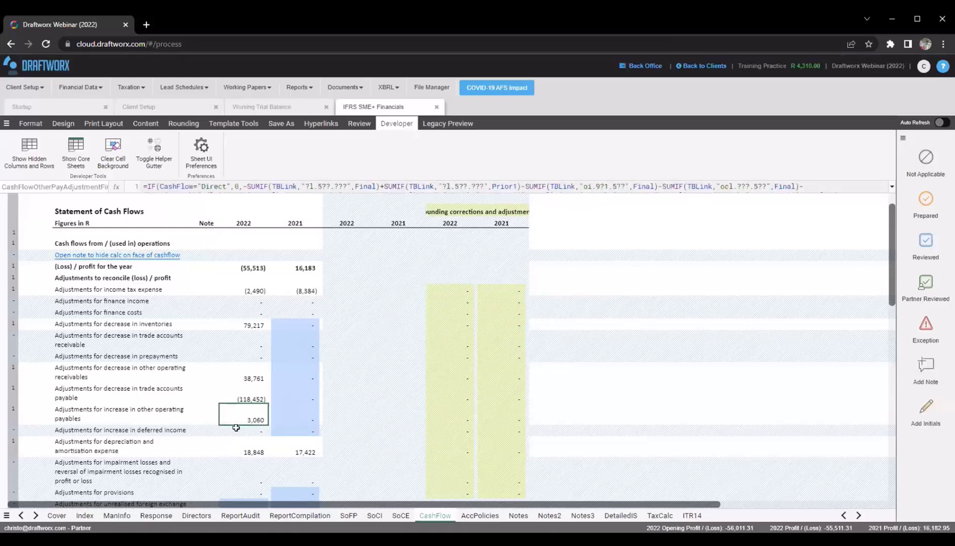
{"action": "scroll", "coordinate": [236, 427], "scroll_direction": "down", "scroll_amount": 1}
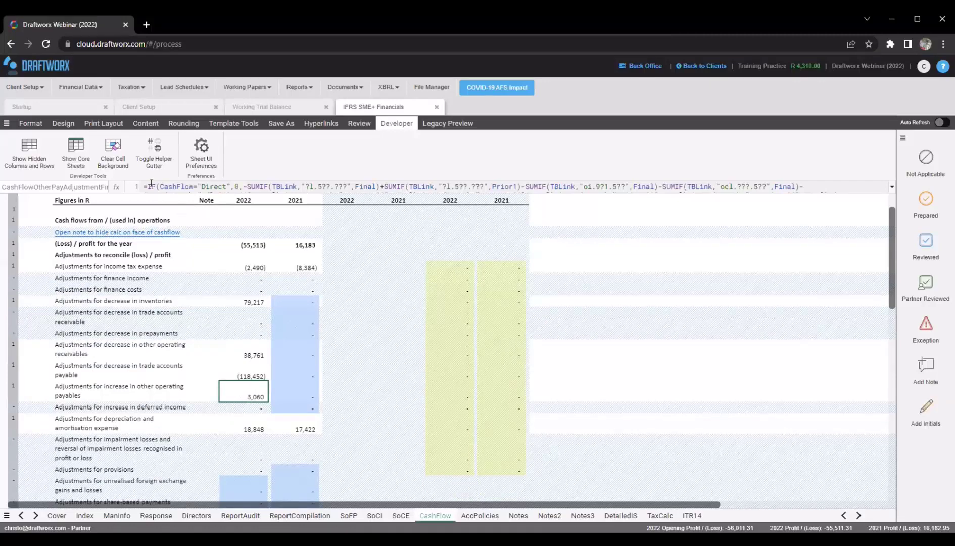
{"action": "left_click", "coordinate": [891, 188]}
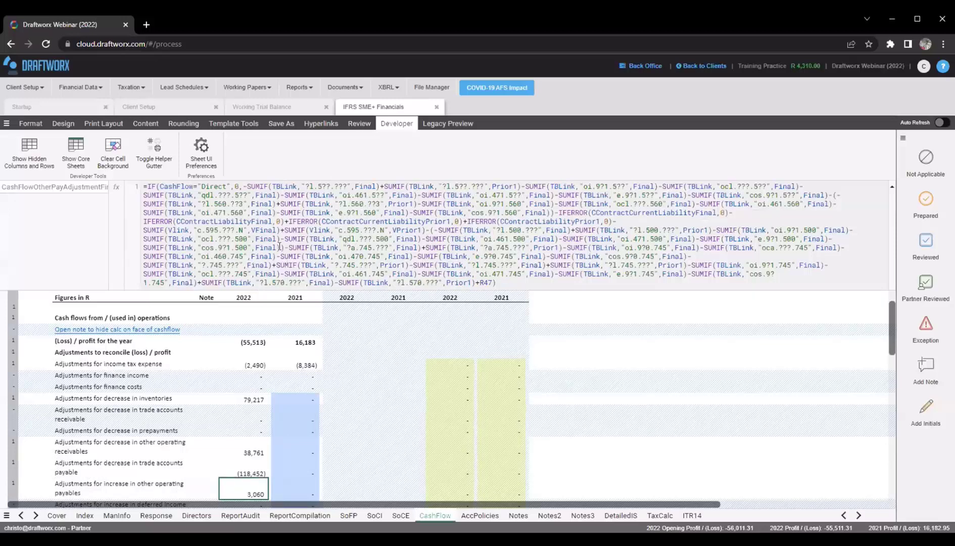
{"action": "left_click", "coordinate": [508, 283]}
{"action": "scroll", "coordinate": [269, 419], "scroll_direction": "down", "scroll_amount": 1}
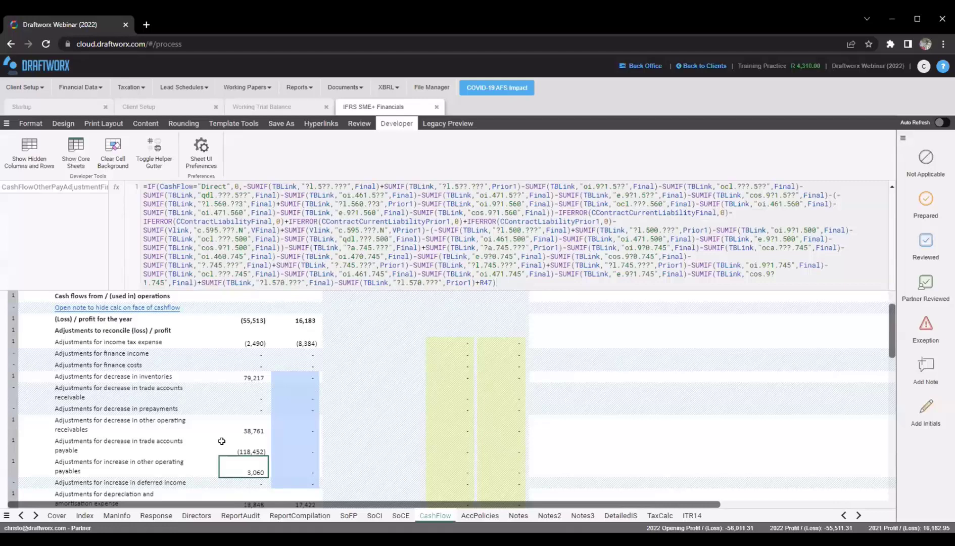
{"action": "scroll", "coordinate": [580, 324], "scroll_direction": "up", "scroll_amount": 1}
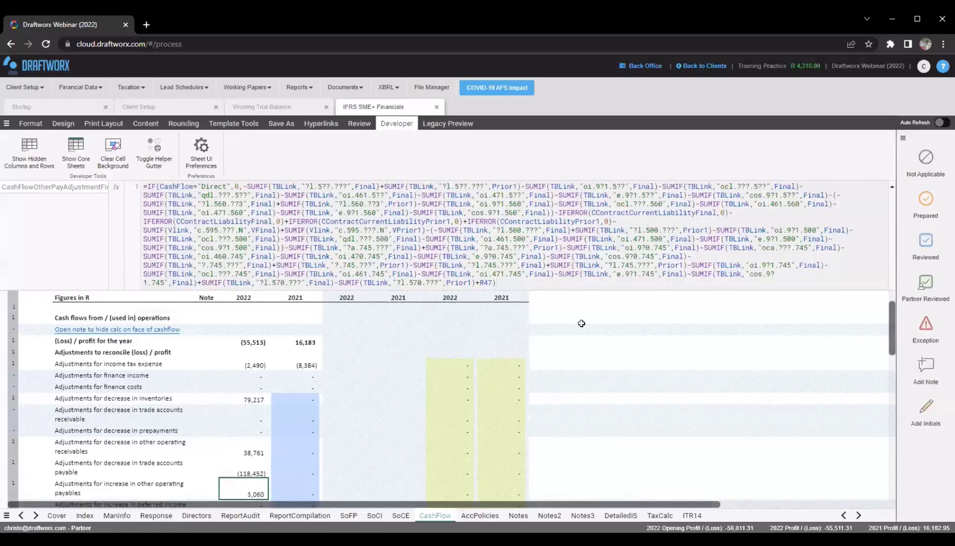
{"action": "left_click", "coordinate": [892, 190]}
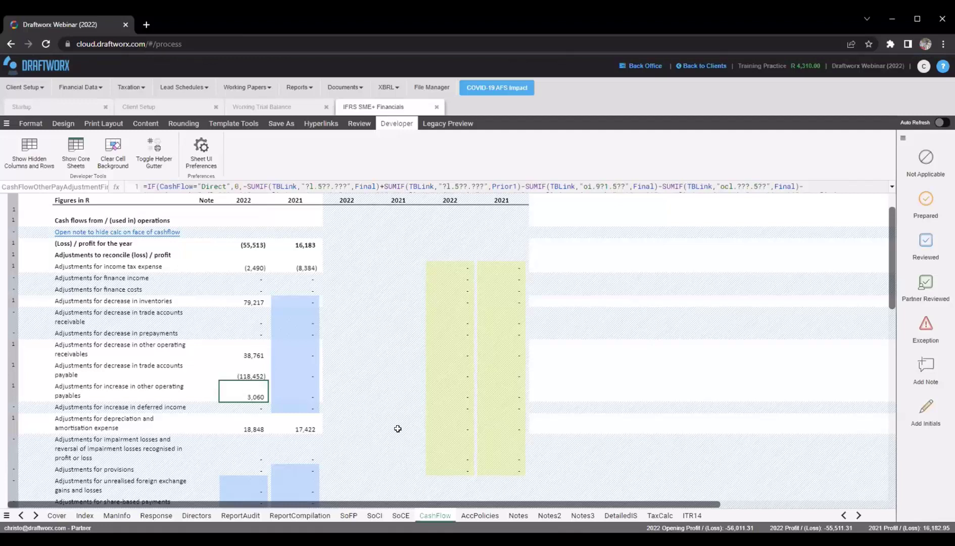
Compare the 2022 other operating payables amount with its matching rounding correction cell
{"action": "left_click", "coordinate": [450, 408]}
{"action": "scroll", "coordinate": [452, 409], "scroll_direction": "down", "scroll_amount": 1}
{"action": "left_click", "coordinate": [253, 371]}
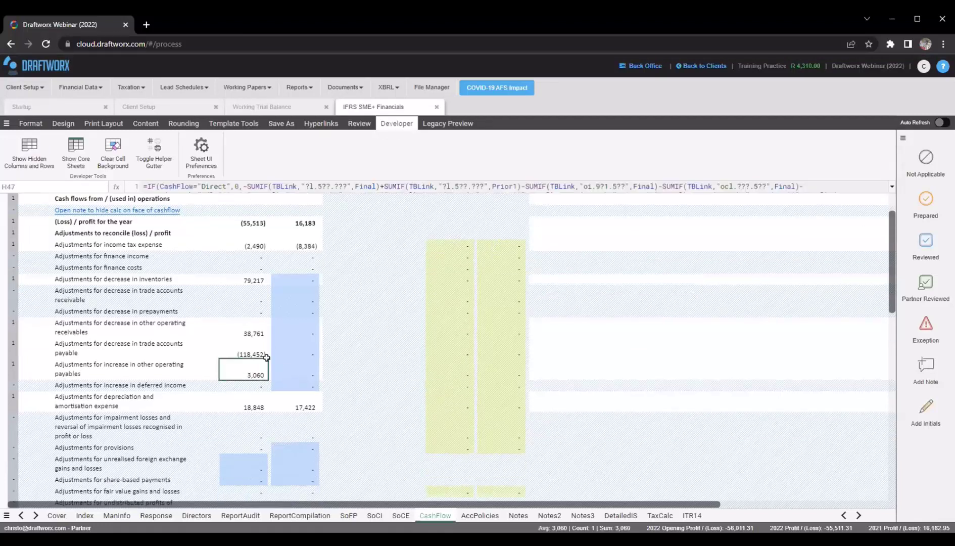
{"action": "left_click", "coordinate": [460, 362]}
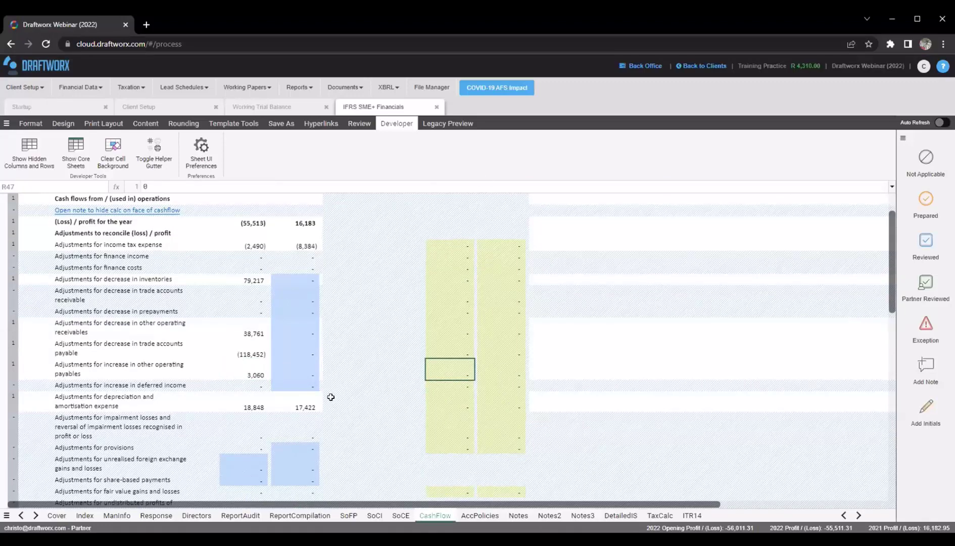
Unlock the formulas and append +500000 to the 2022 formula for the increase in other operating payables
{"action": "left_click", "coordinate": [239, 367]}
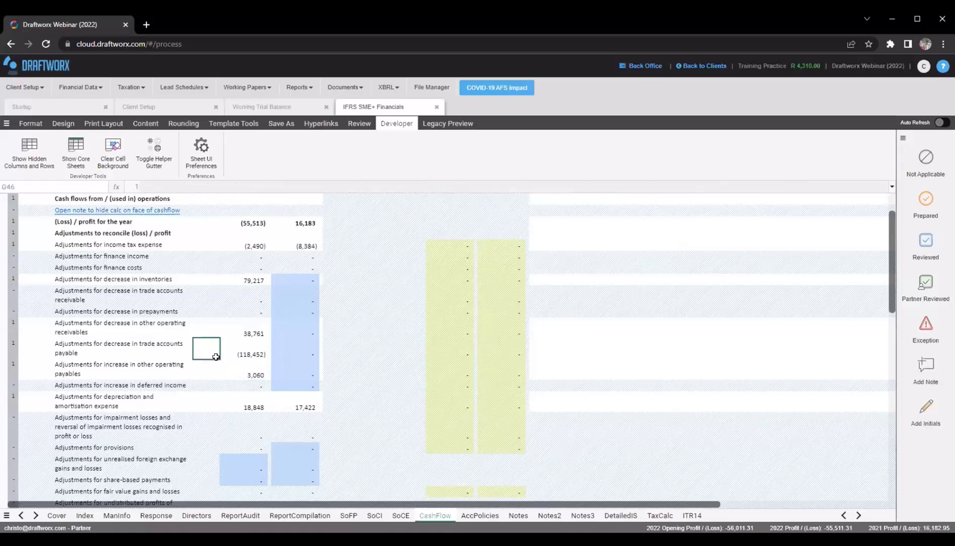
{"action": "left_click", "coordinate": [60, 125]}
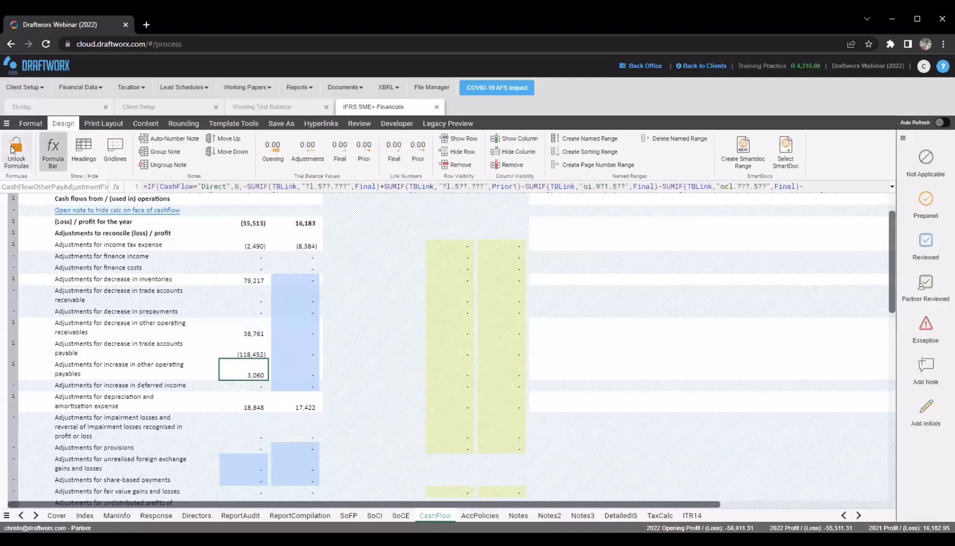
{"action": "left_click", "coordinate": [16, 171]}
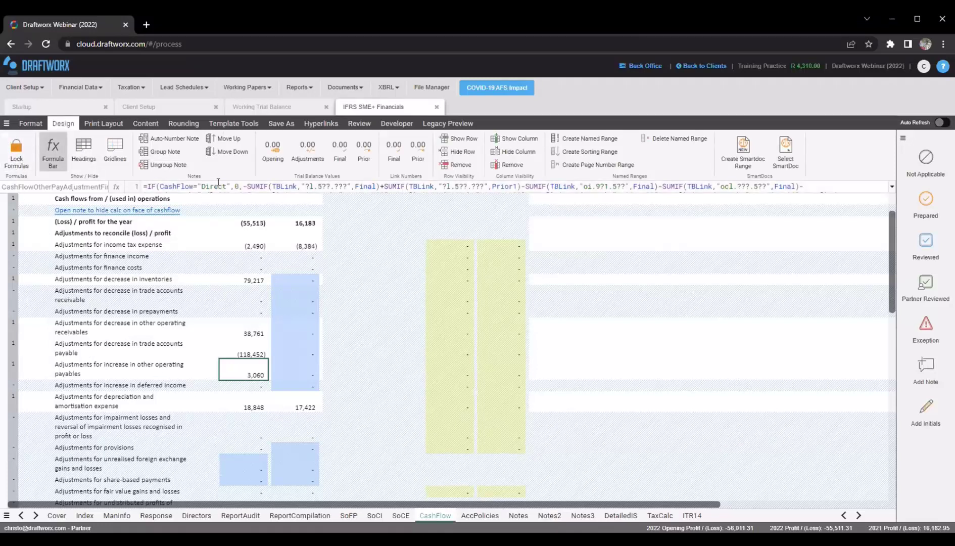
{"action": "left_click", "coordinate": [807, 195]}
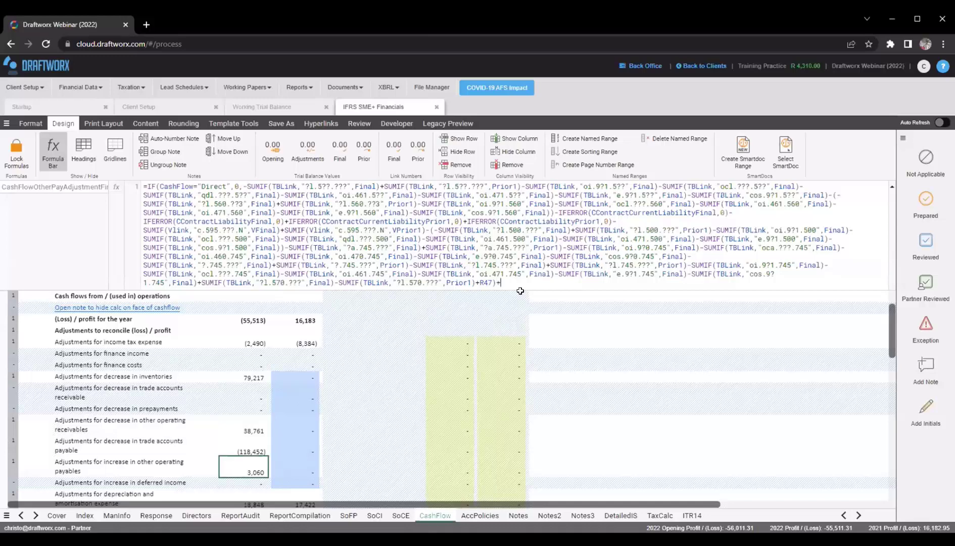
{"action": "type", "text": "00000"}
{"action": "key", "text": "Return"}
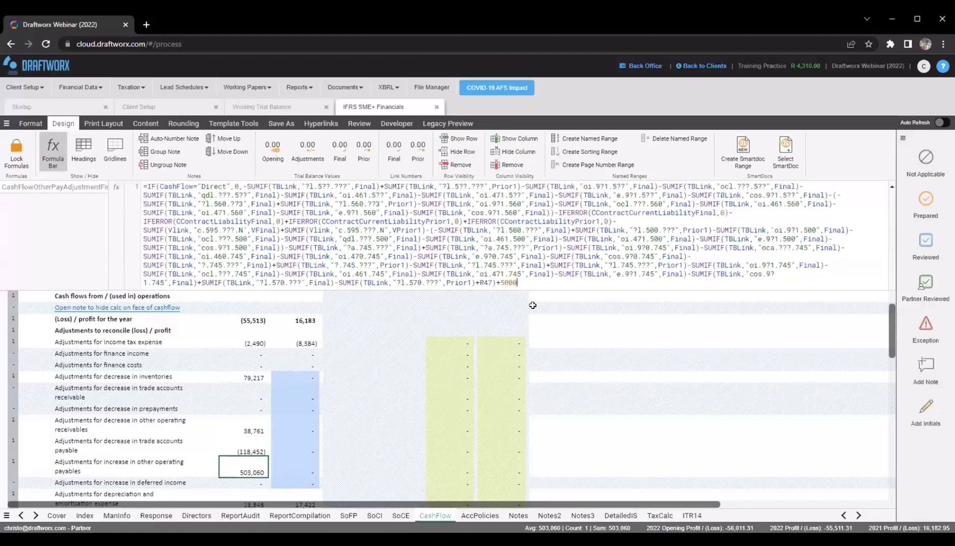
Remove the appended +500000 from the 2022 other operating payables formula and lock the formulas again
{"action": "key", "text": "BackSpace"}
{"action": "key", "text": "BackSpace"}
{"action": "key", "text": "BackSpace"}
{"action": "key", "text": "BackSpace"}
{"action": "key", "text": "Return"}
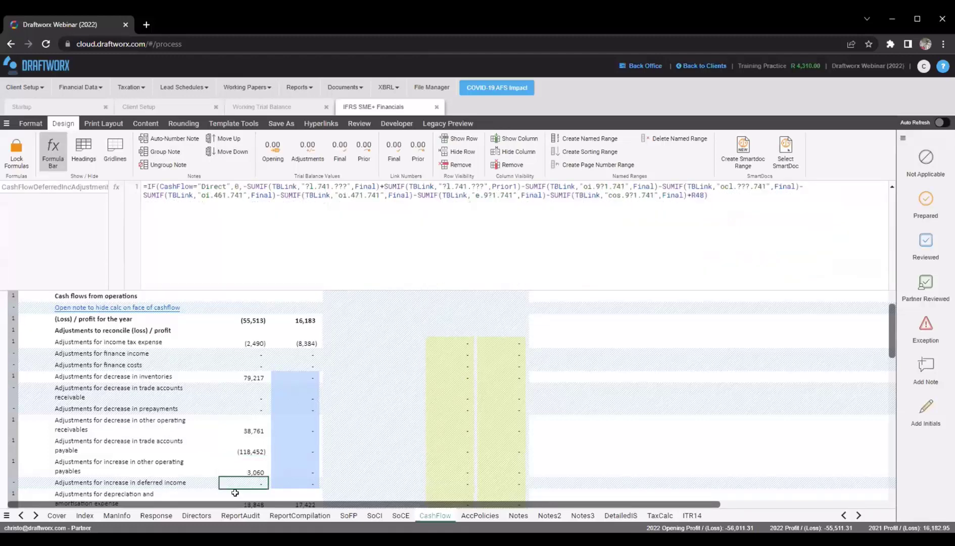
{"action": "scroll", "coordinate": [197, 444], "scroll_direction": "down", "scroll_amount": 1}
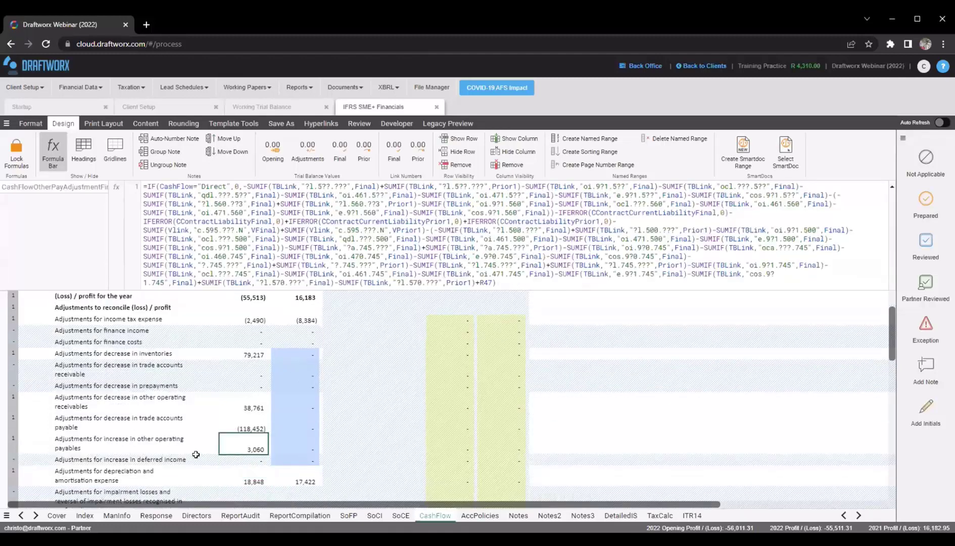
{"action": "left_click", "coordinate": [195, 443]}
{"action": "left_click", "coordinate": [94, 442]}
{"action": "left_click", "coordinate": [39, 137]}
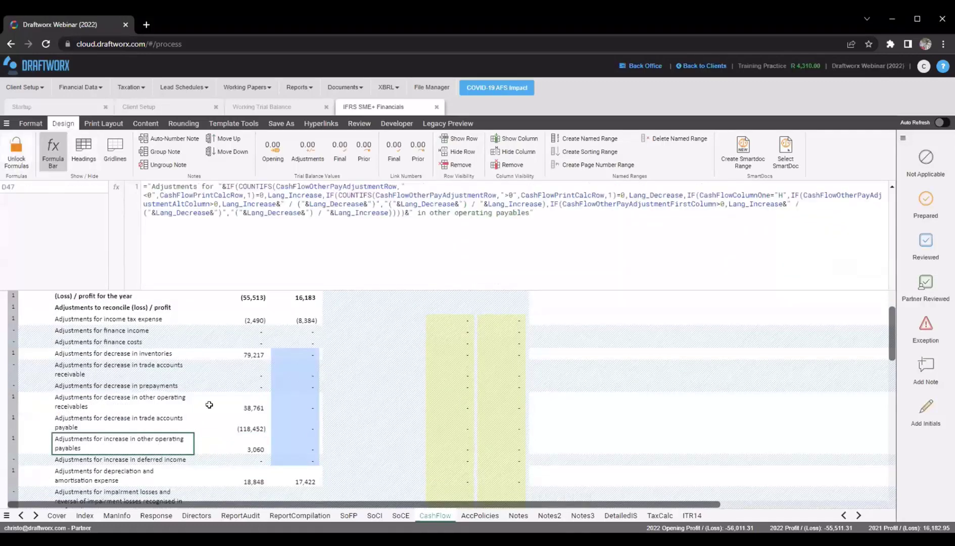
Examine the label and 2022 amount formulas for other operating payables and the rows down to depreciation and amortisation
{"action": "left_click", "coordinate": [197, 443]}
{"action": "scroll", "coordinate": [250, 392], "scroll_direction": "down", "scroll_amount": 2}
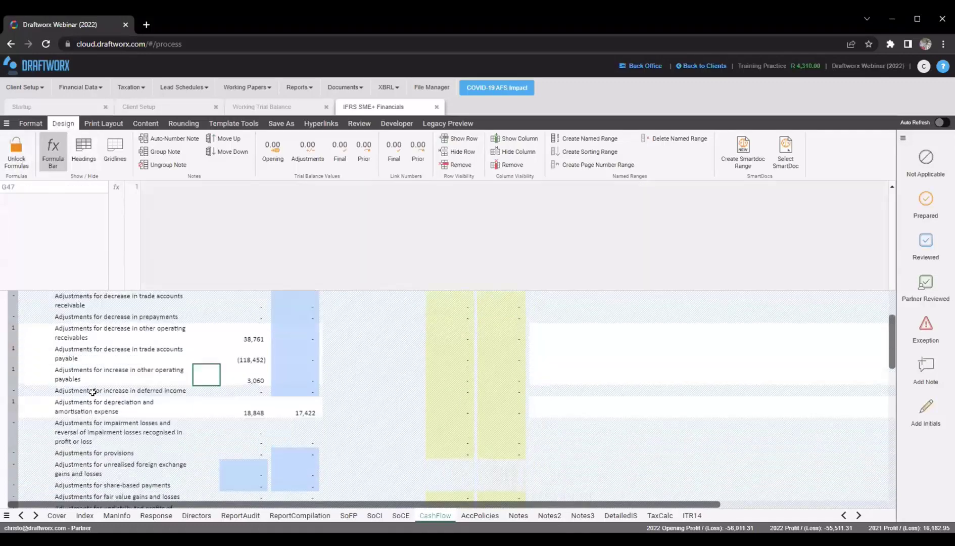
{"action": "left_click", "coordinate": [104, 373]}
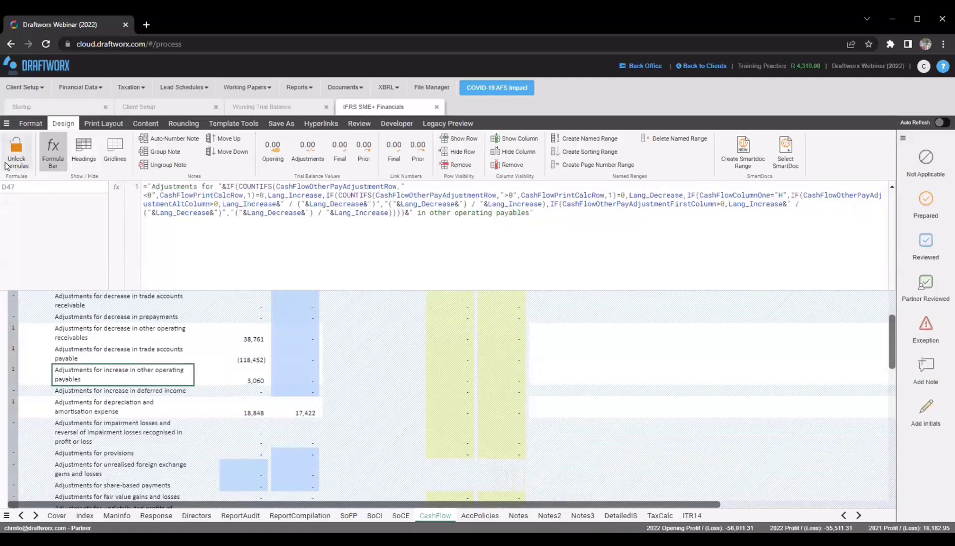
{"action": "left_click", "coordinate": [263, 381]}
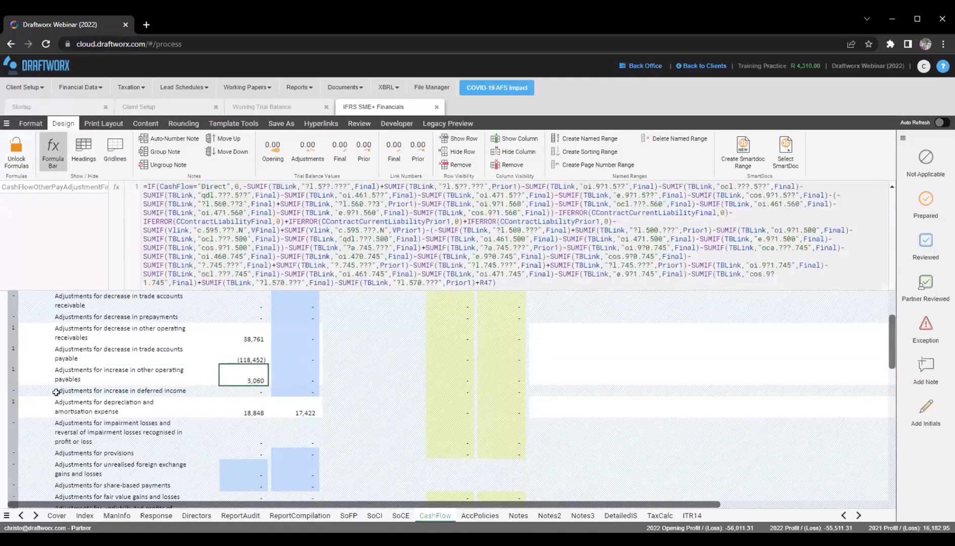
{"action": "left_click", "coordinate": [100, 270]}
{"action": "left_click", "coordinate": [100, 257]}
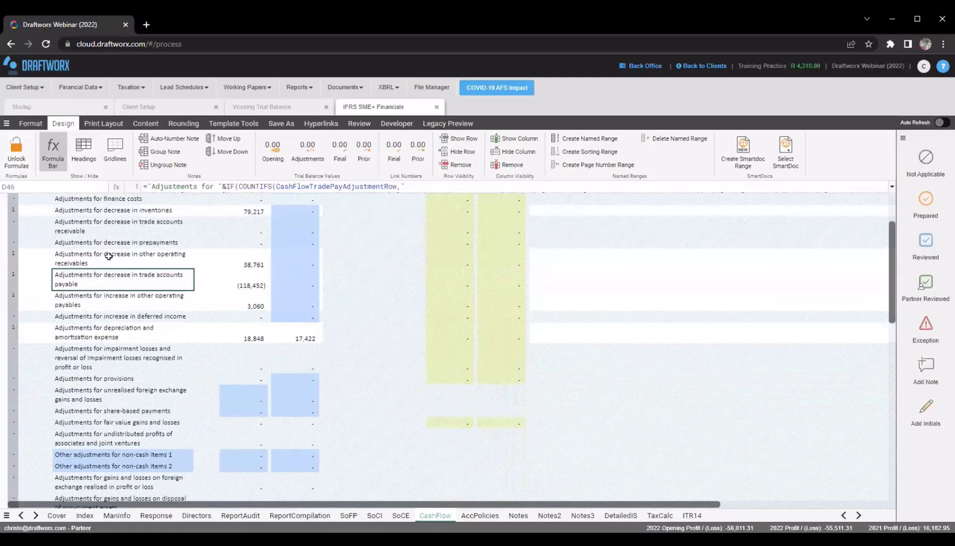
{"action": "left_click", "coordinate": [122, 299]}
{"action": "left_click", "coordinate": [245, 300]}
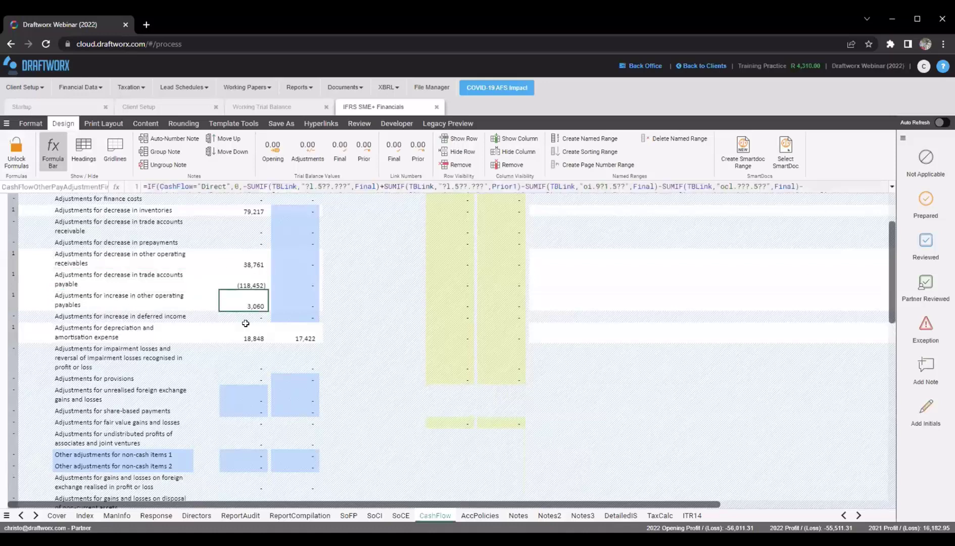
{"action": "key", "text": "Down"}
{"action": "key", "text": "Down"}
{"action": "scroll", "coordinate": [250, 360], "scroll_direction": "up", "scroll_amount": 2}
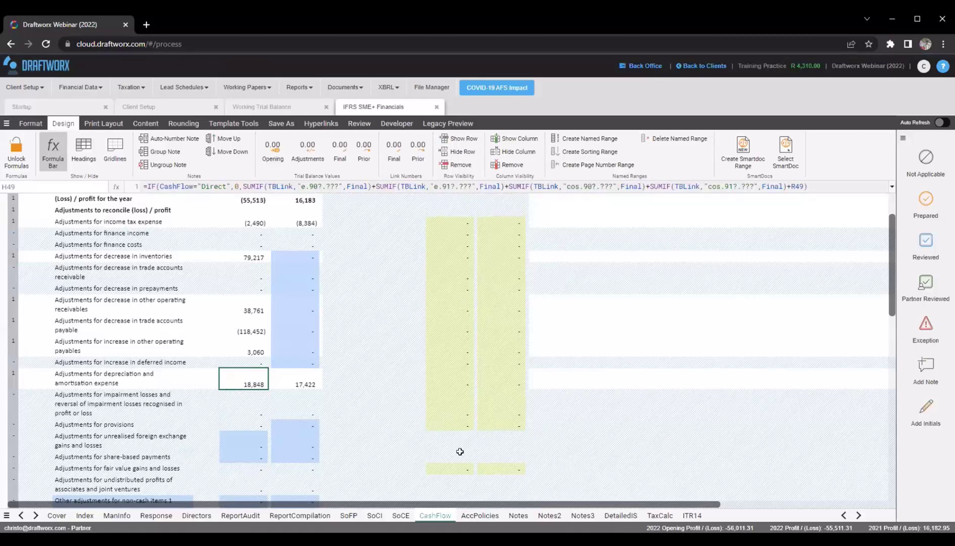
Open the AccPolicies sheet and review the policy wording for inventories, tax, revenue, financial instruments and property, plant and equipment
{"action": "left_click", "coordinate": [468, 516]}
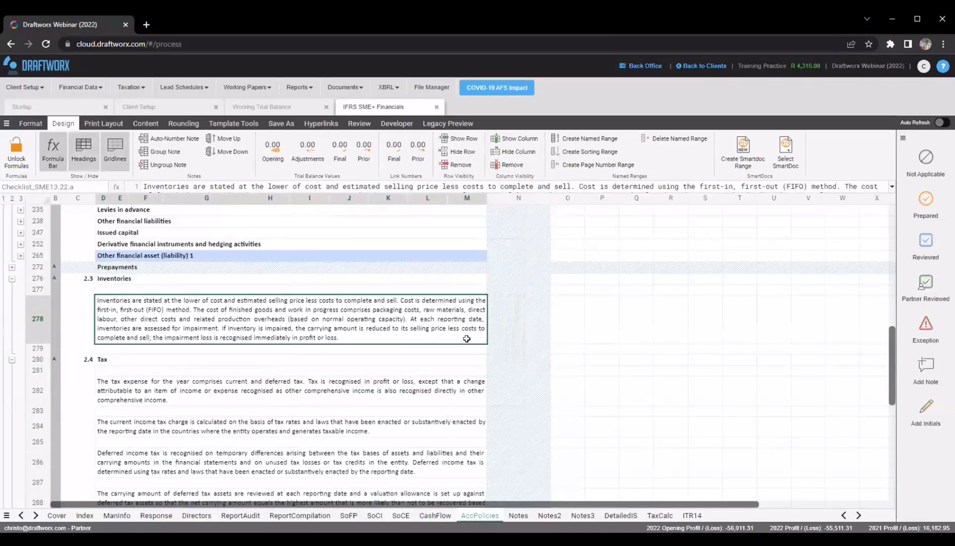
{"action": "scroll", "coordinate": [198, 369], "scroll_direction": "up", "scroll_amount": 5}
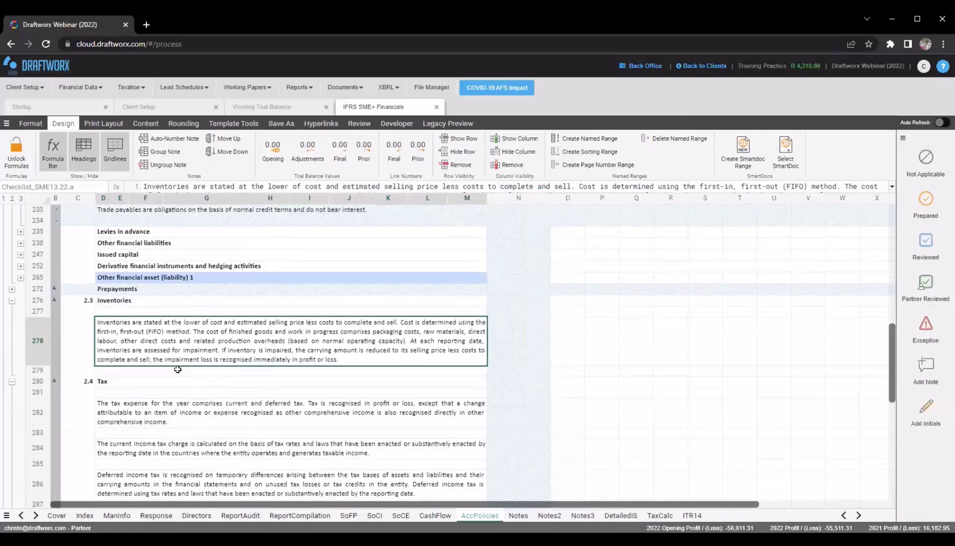
{"action": "scroll", "coordinate": [170, 355], "scroll_direction": "down", "scroll_amount": 6}
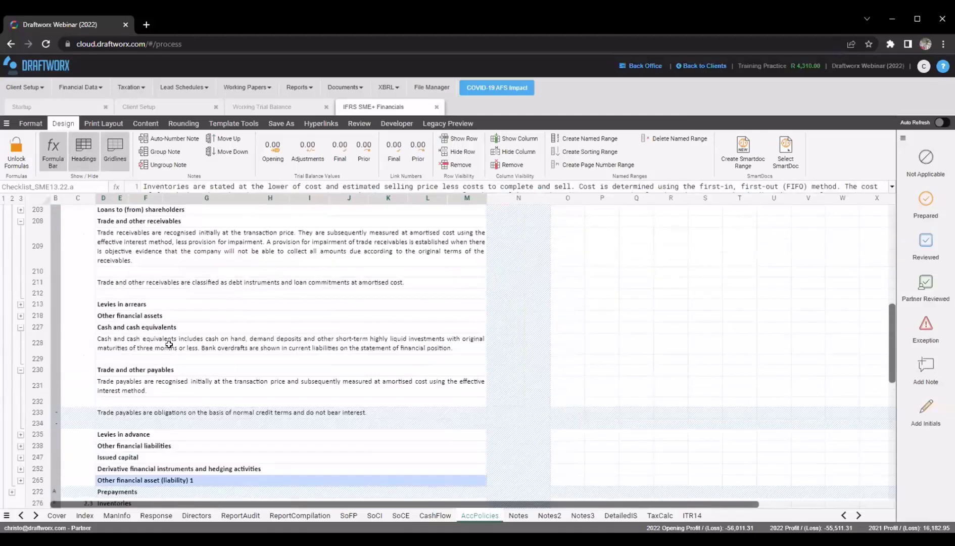
{"action": "scroll", "coordinate": [138, 319], "scroll_direction": "down", "scroll_amount": 6}
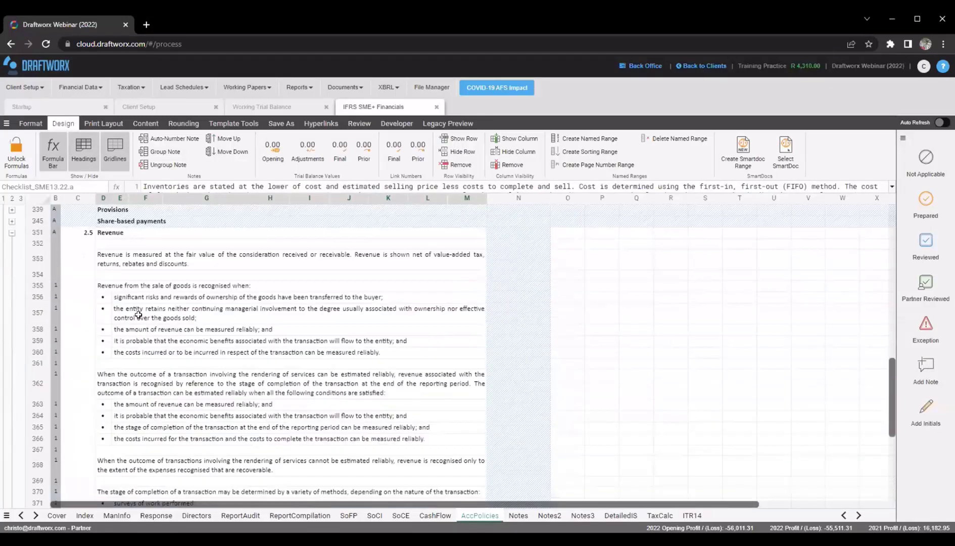
{"action": "scroll", "coordinate": [144, 336], "scroll_direction": "up", "scroll_amount": 4}
{"action": "scroll", "coordinate": [144, 336], "scroll_direction": "up", "scroll_amount": 6}
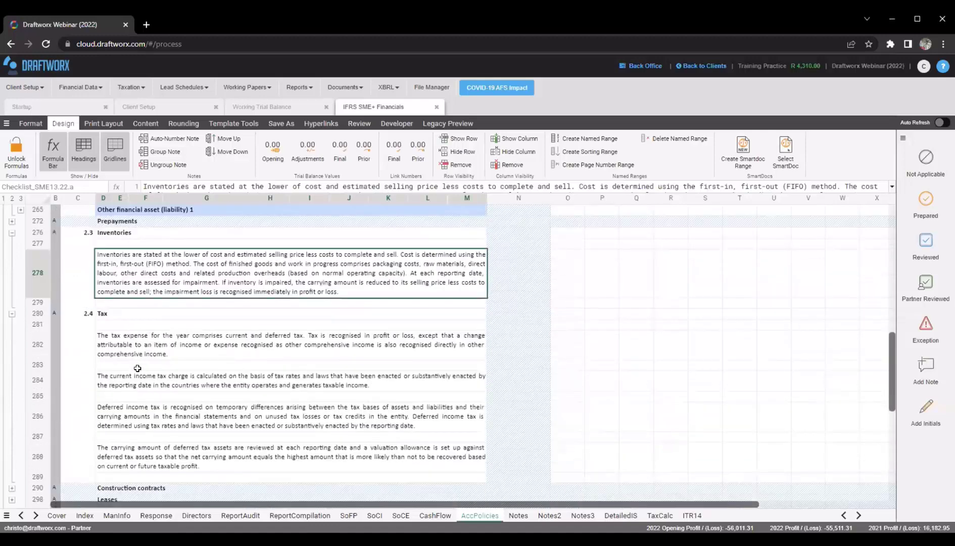
{"action": "scroll", "coordinate": [136, 291], "scroll_direction": "up", "scroll_amount": 5}
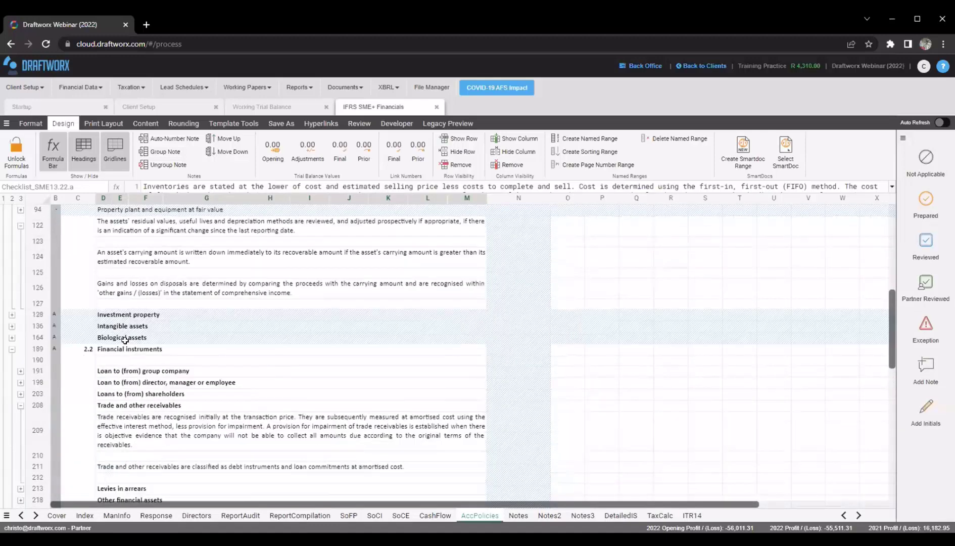
{"action": "scroll", "coordinate": [131, 324], "scroll_direction": "up", "scroll_amount": 4}
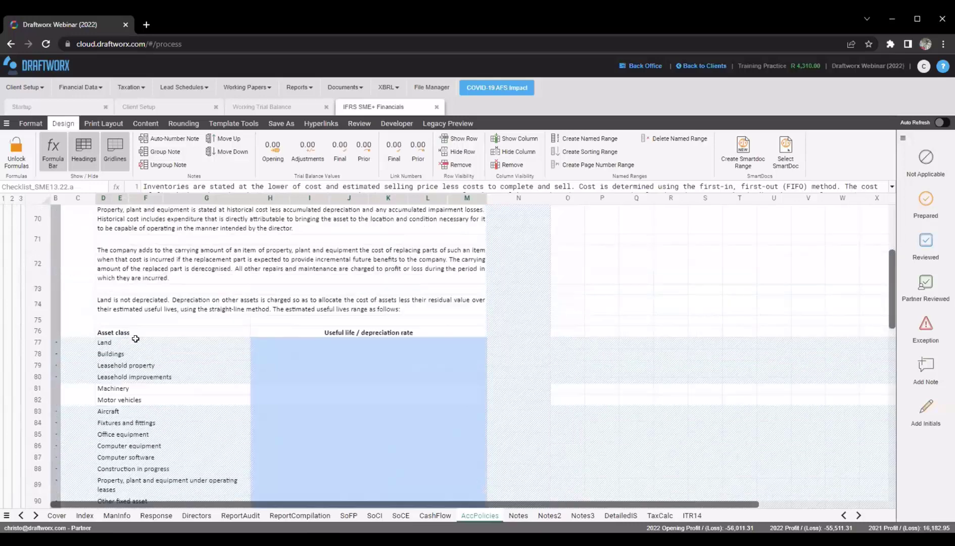
Enter 5 as the useful life / depreciation rate for both Machinery and Motor vehicles in the property, plant and equipment policy
{"action": "left_click", "coordinate": [111, 273]}
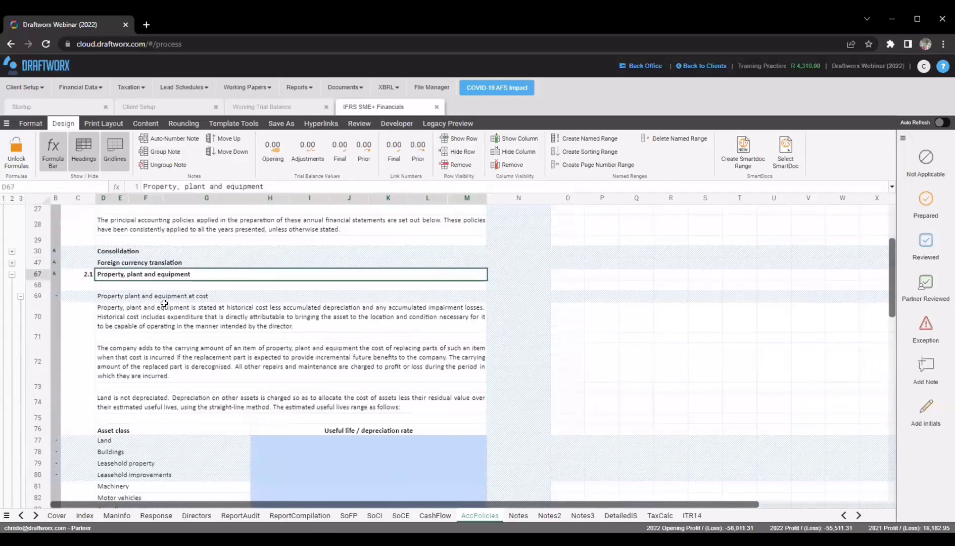
{"action": "scroll", "coordinate": [164, 303], "scroll_direction": "down", "scroll_amount": 2}
{"action": "left_click", "coordinate": [335, 409]}
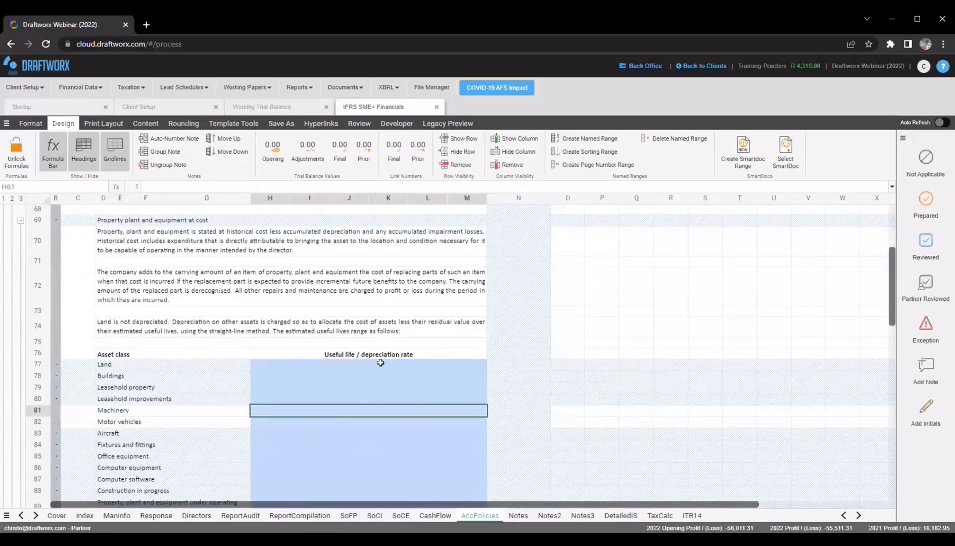
{"action": "scroll", "coordinate": [372, 365], "scroll_direction": "down", "scroll_amount": 1}
{"action": "type", "text": "5"}
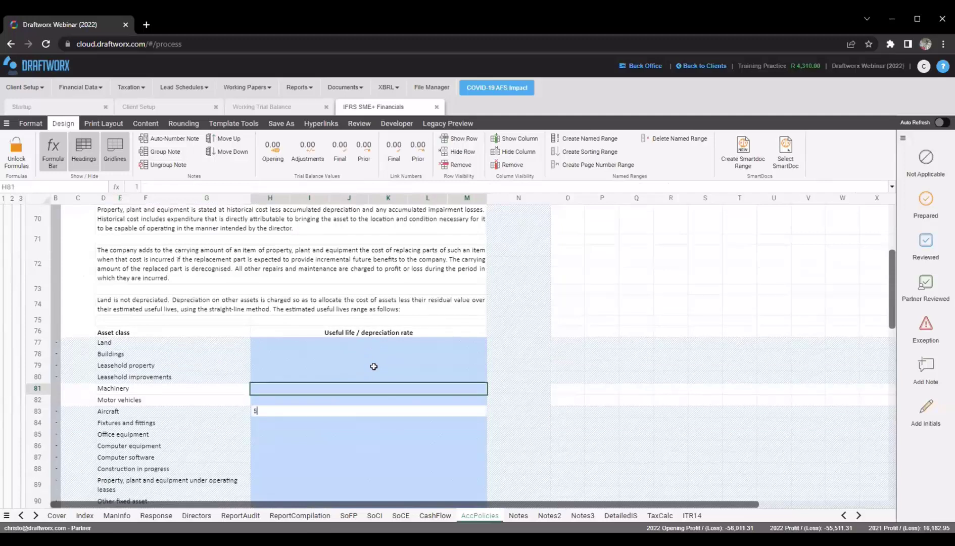
{"action": "key", "text": "Return"}
{"action": "type", "text": "5"}
{"action": "key", "text": "Return"}
{"action": "key", "text": "Up"}
{"action": "key", "text": "Up"}
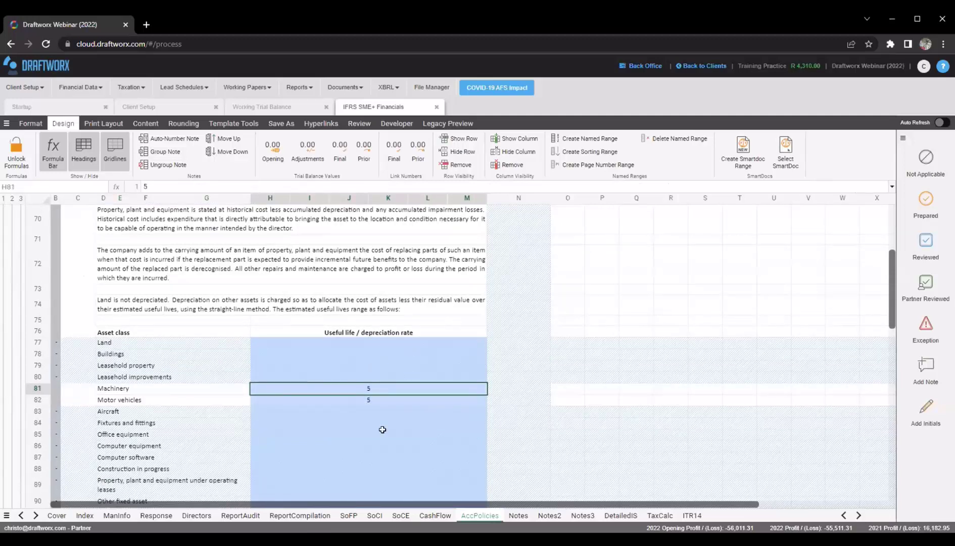
Insert two rows above the policy paragraph on replacement part costs, keeping the column merges and cell styles from the row above
{"action": "scroll", "coordinate": [353, 374], "scroll_direction": "down", "scroll_amount": 1}
{"action": "scroll", "coordinate": [351, 396], "scroll_direction": "up", "scroll_amount": 1}
{"action": "left_click", "coordinate": [129, 260]}
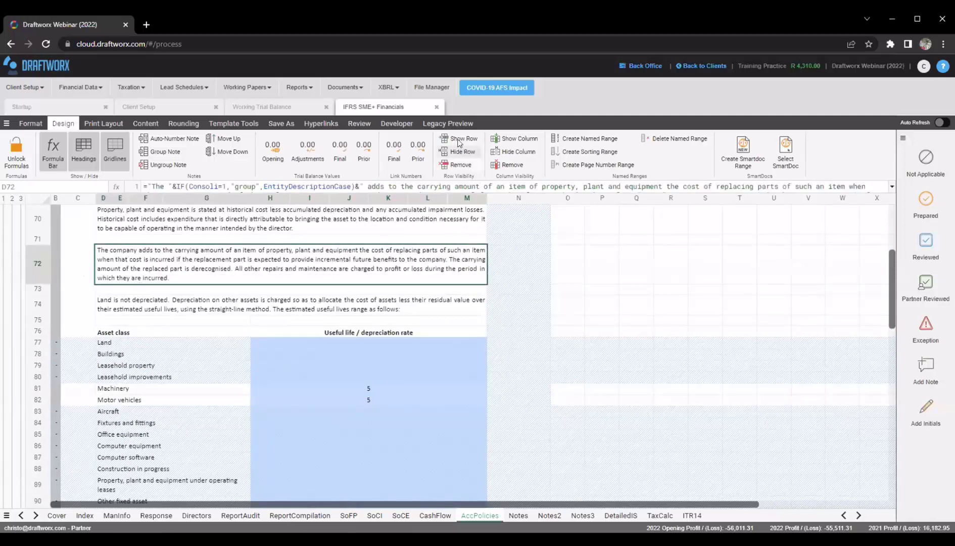
{"action": "left_click", "coordinate": [32, 124]}
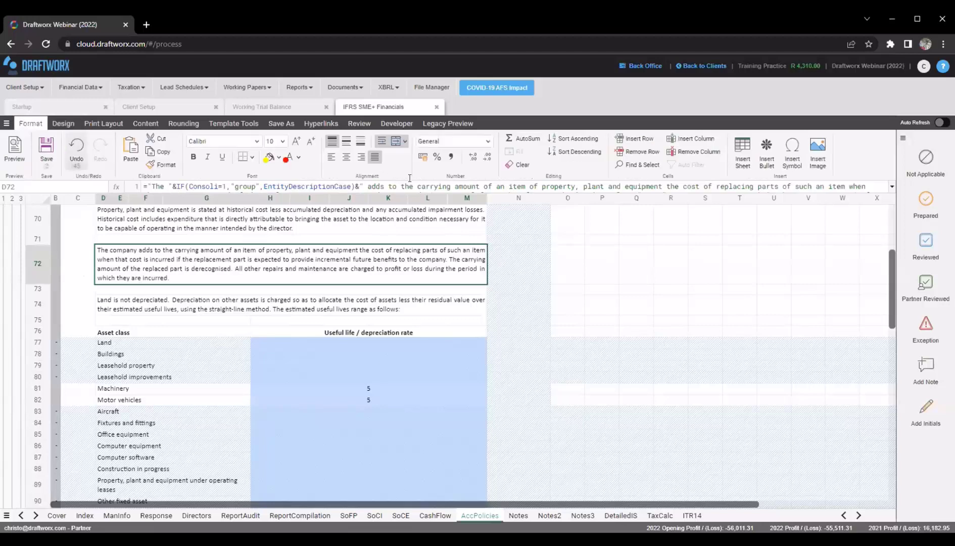
{"action": "left_click", "coordinate": [639, 140]}
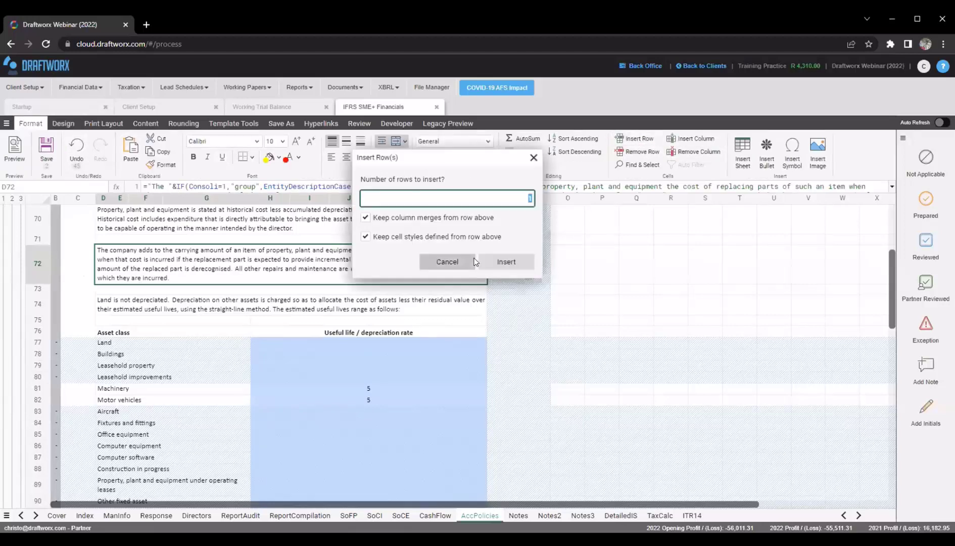
{"action": "type", "text": "2"}
{"action": "left_click", "coordinate": [480, 260]}
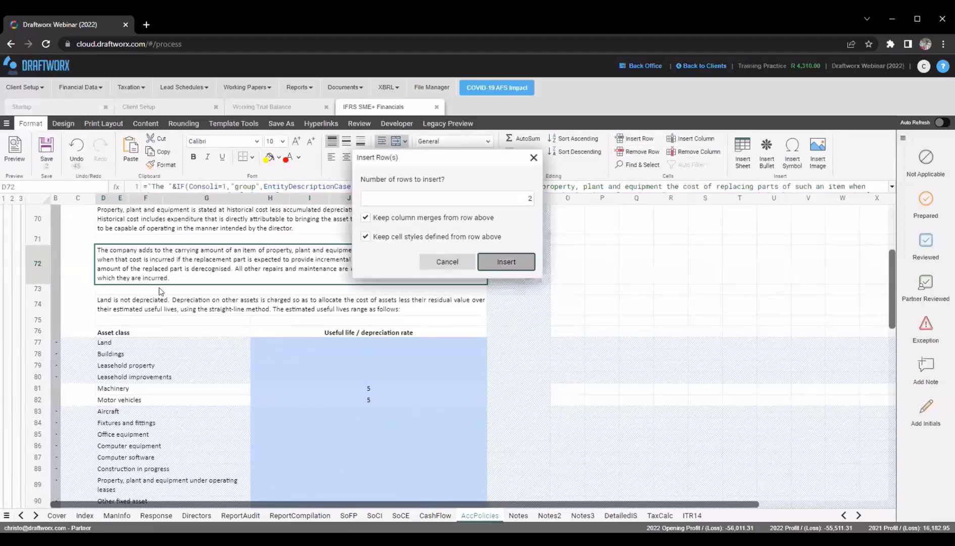
{"action": "left_click", "coordinate": [157, 271]}
{"action": "left_click", "coordinate": [149, 251]}
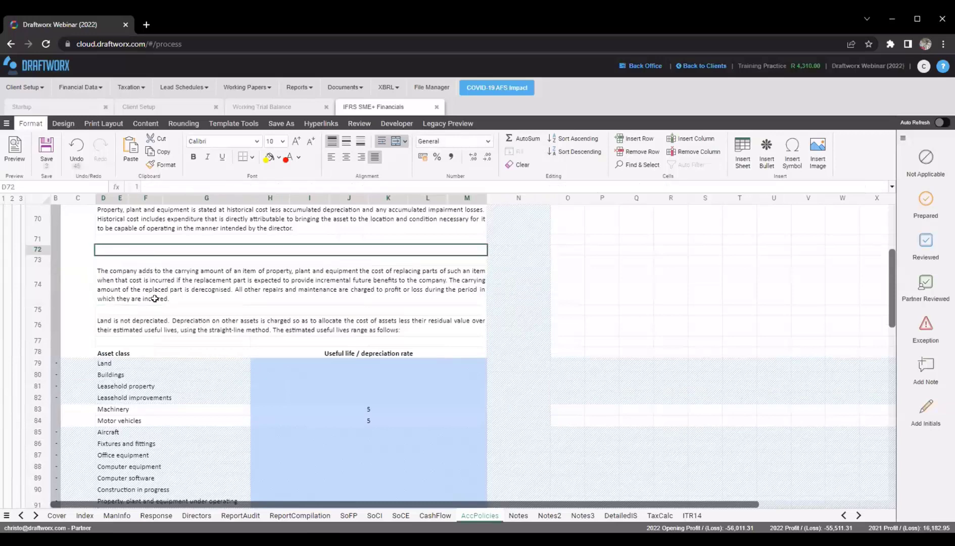
{"action": "left_click", "coordinate": [155, 299]}
{"action": "left_click", "coordinate": [84, 247]}
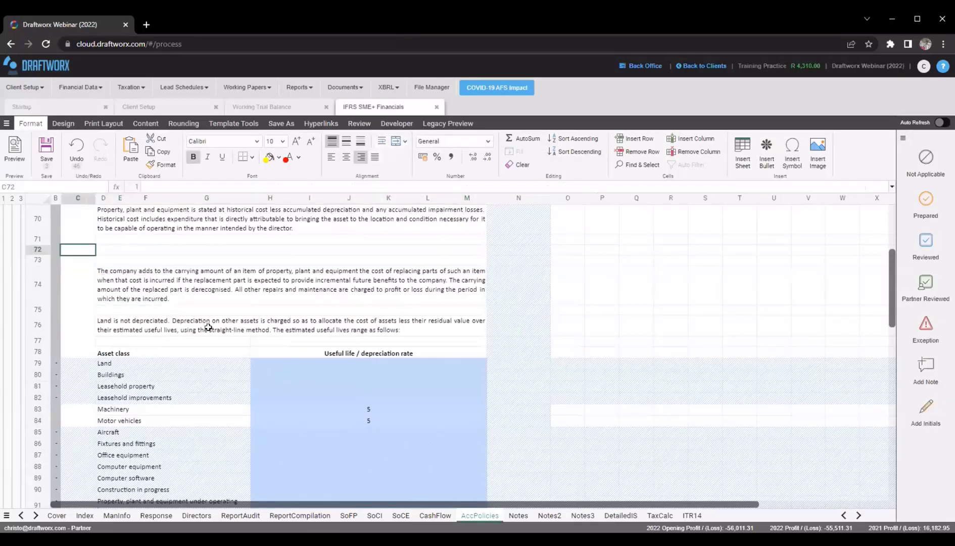
Open the Notes sheet and review the property, plant and equipment, trade and other receivables, and loan to shareholder notes
{"action": "left_click", "coordinate": [518, 515]}
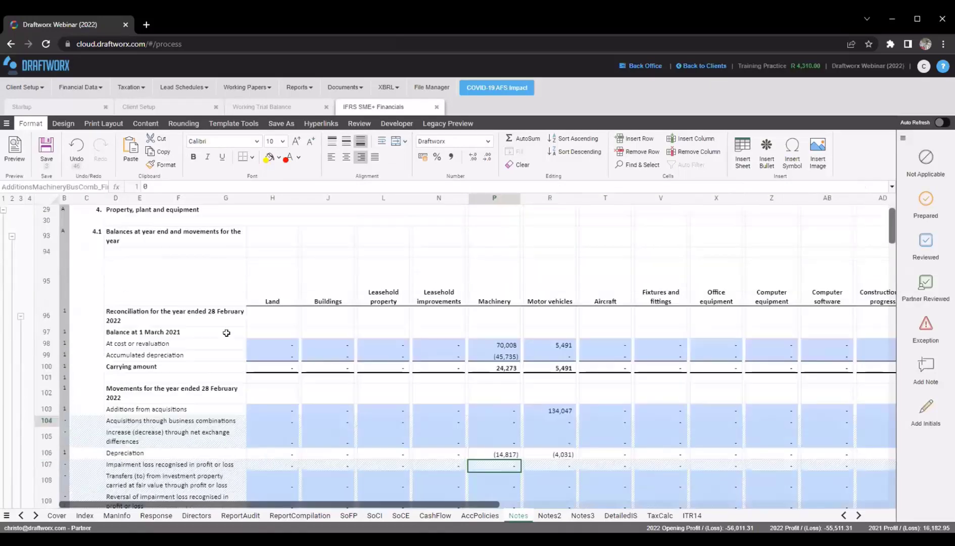
{"action": "scroll", "coordinate": [167, 432], "scroll_direction": "down", "scroll_amount": 15}
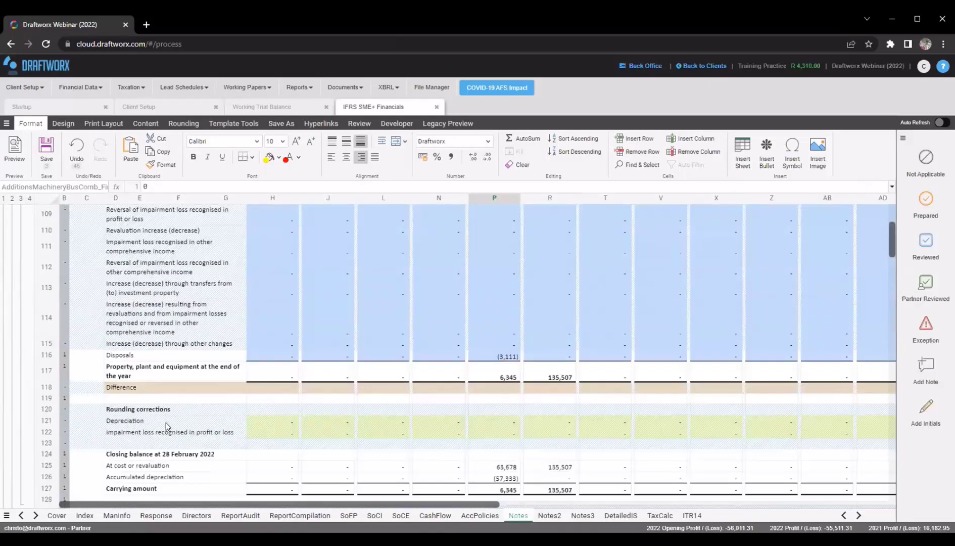
{"action": "scroll", "coordinate": [144, 230], "scroll_direction": "down", "scroll_amount": 12}
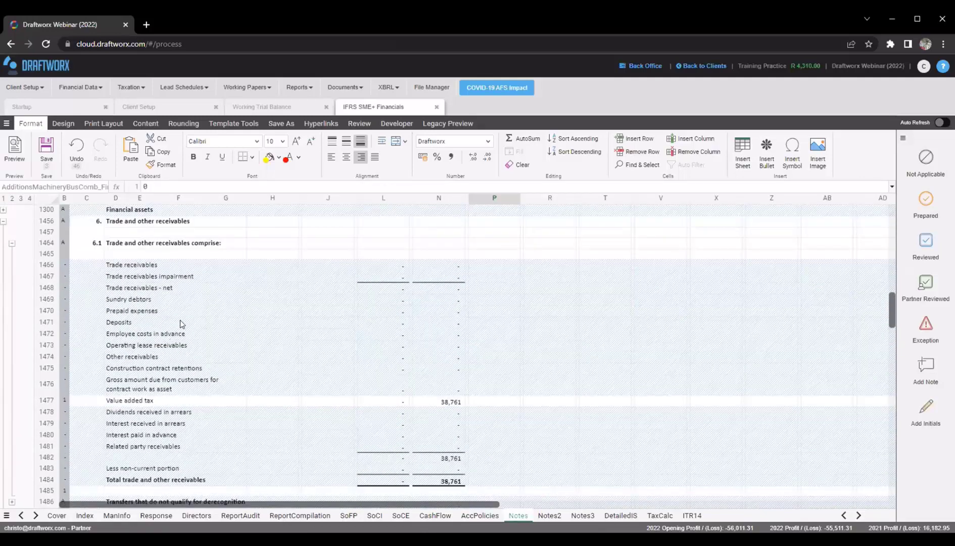
{"action": "scroll", "coordinate": [181, 323], "scroll_direction": "down", "scroll_amount": 4}
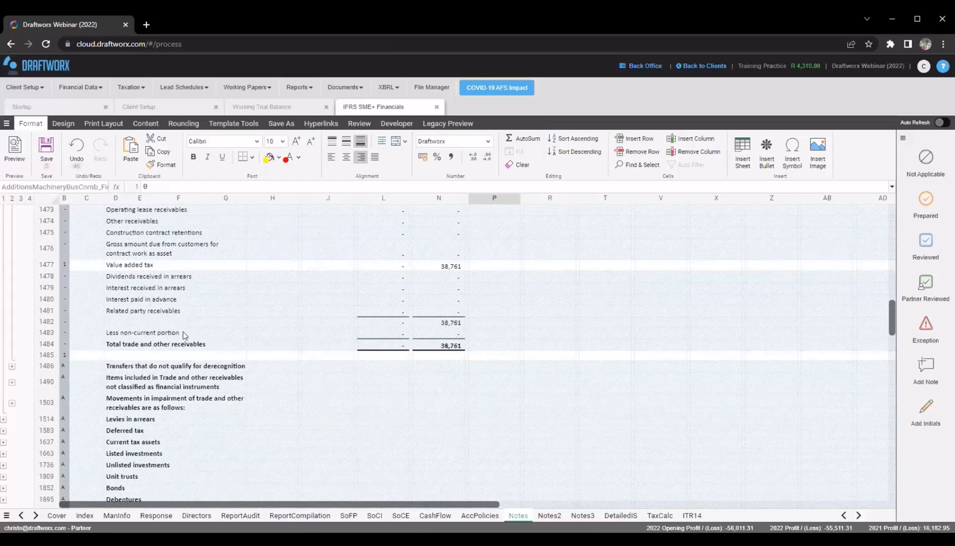
{"action": "scroll", "coordinate": [180, 328], "scroll_direction": "down", "scroll_amount": 3}
{"action": "scroll", "coordinate": [178, 326], "scroll_direction": "down", "scroll_amount": 3}
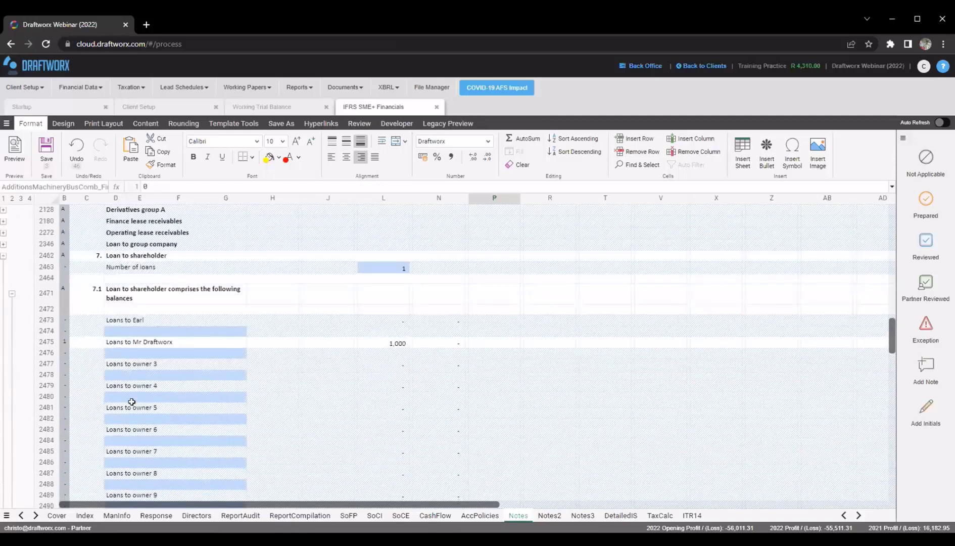
{"action": "left_click", "coordinate": [124, 258]}
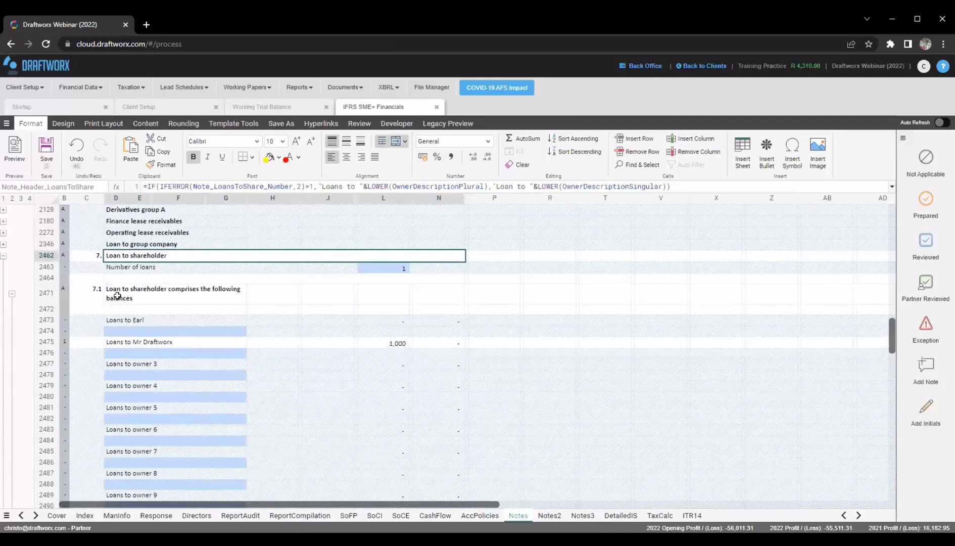
{"action": "scroll", "coordinate": [116, 308], "scroll_direction": "down", "scroll_amount": 1}
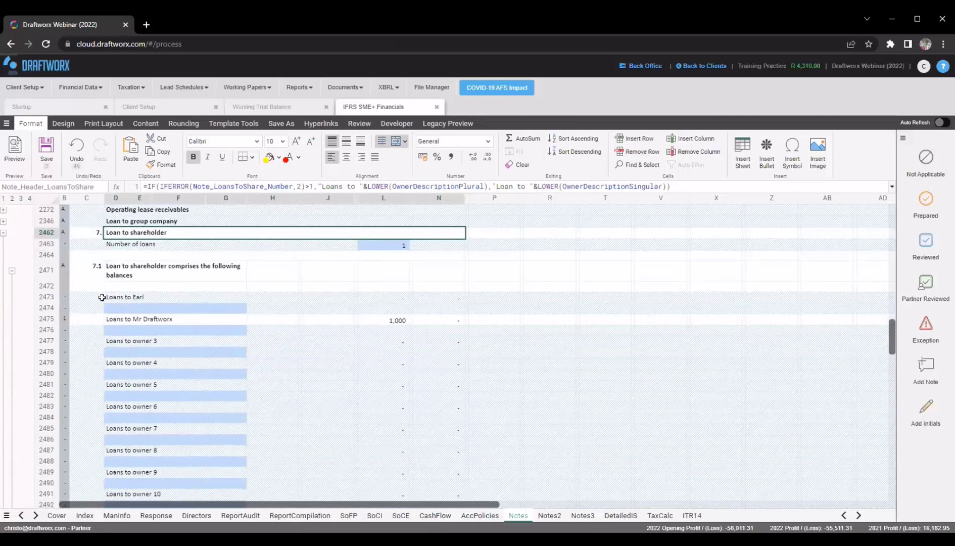
{"action": "scroll", "coordinate": [112, 258], "scroll_direction": "down", "scroll_amount": 1}
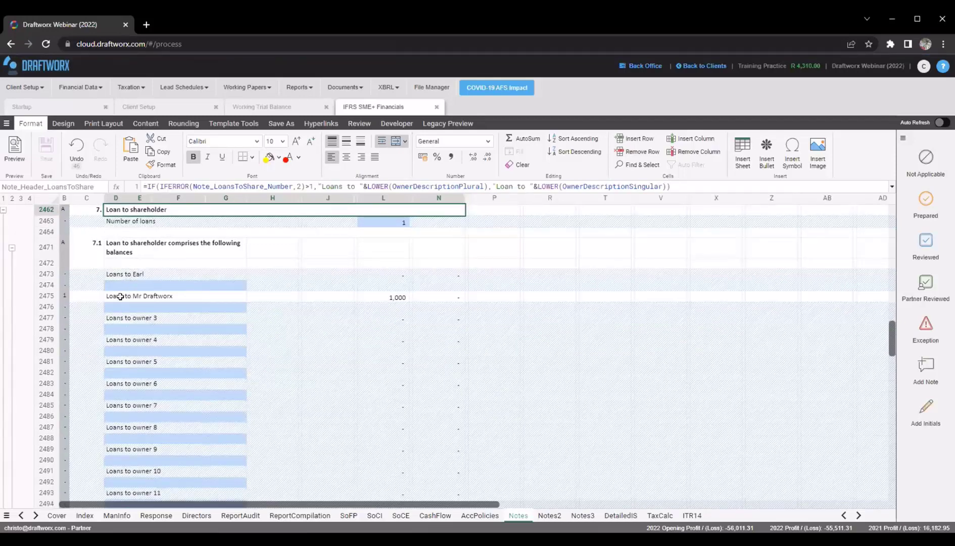
Enter the description "asdof asdf asdf" in the blank row under the 1,000 shareholder loan in note 7.1
{"action": "left_click", "coordinate": [140, 293]}
{"action": "key", "text": "Down"}
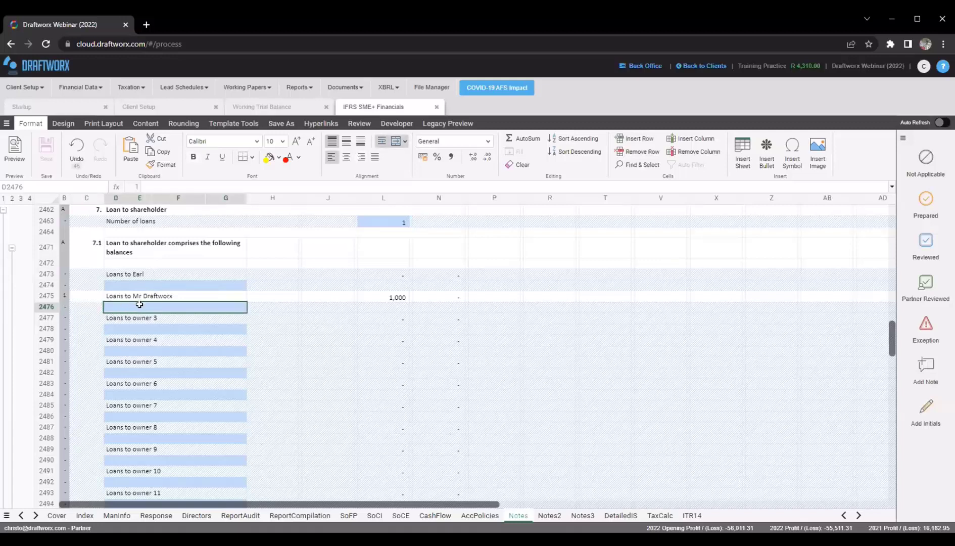
{"action": "type", "text": "asdof asdf asd"}
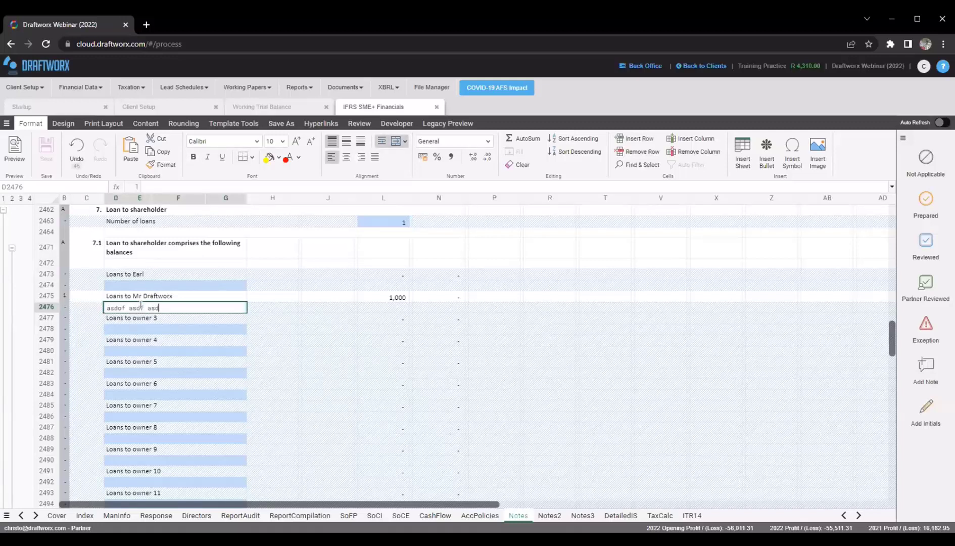
{"action": "type", "text": "f"}
{"action": "key", "text": "Return"}
{"action": "left_click", "coordinate": [139, 306]}
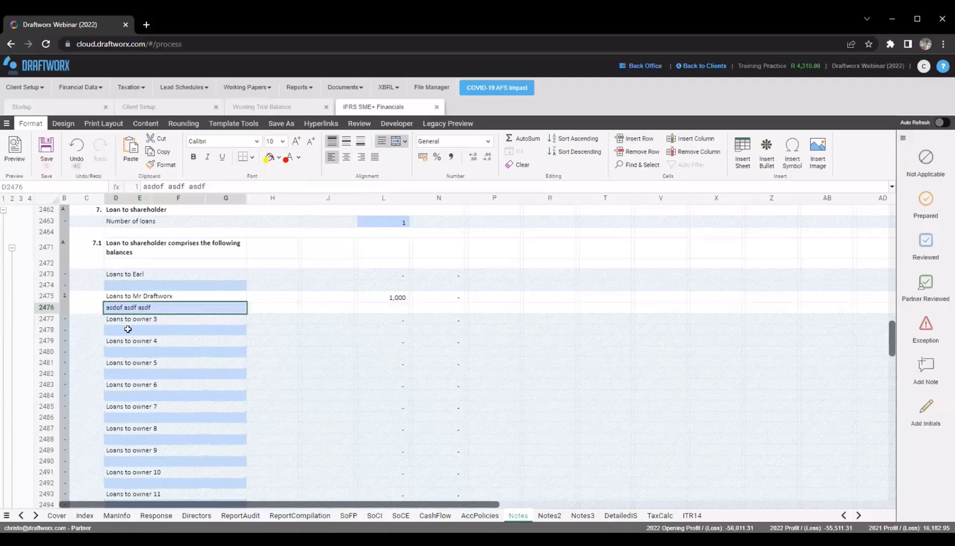
{"action": "left_click", "coordinate": [145, 319]}
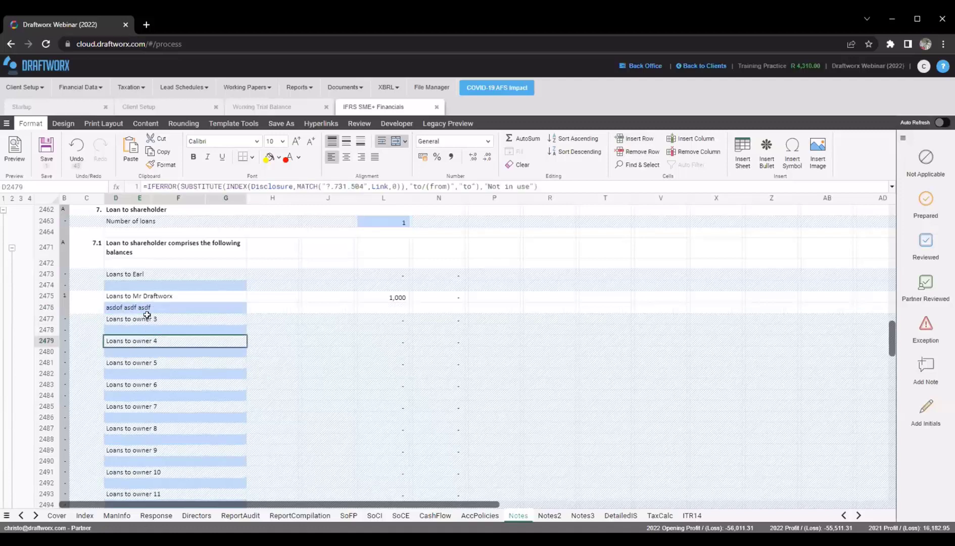
{"action": "left_click", "coordinate": [154, 309]}
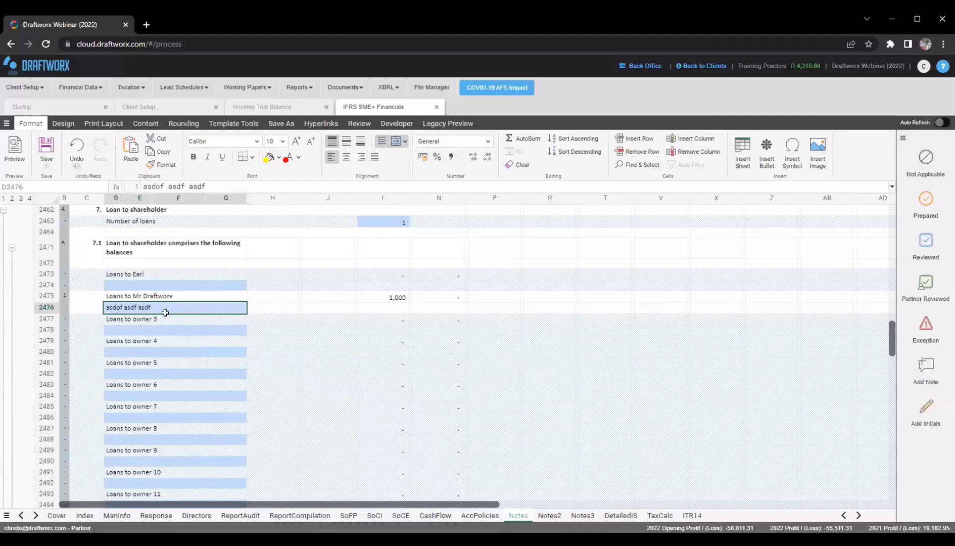
Review the rest of the shareholder loan note, then the cash and cash equivalents breakdown in notes 8.1 and 8.2
{"action": "scroll", "coordinate": [174, 335], "scroll_direction": "down", "scroll_amount": 3}
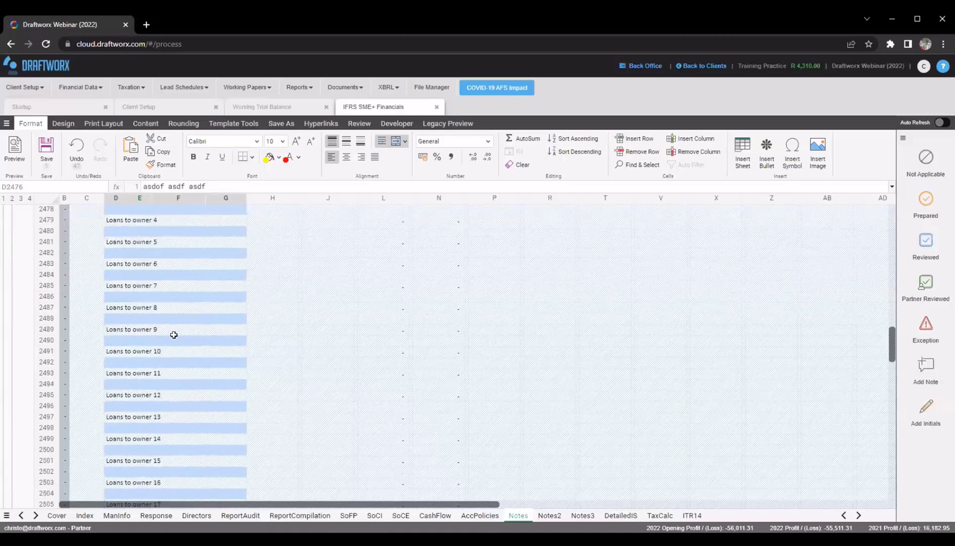
{"action": "scroll", "coordinate": [174, 334], "scroll_direction": "down", "scroll_amount": 5}
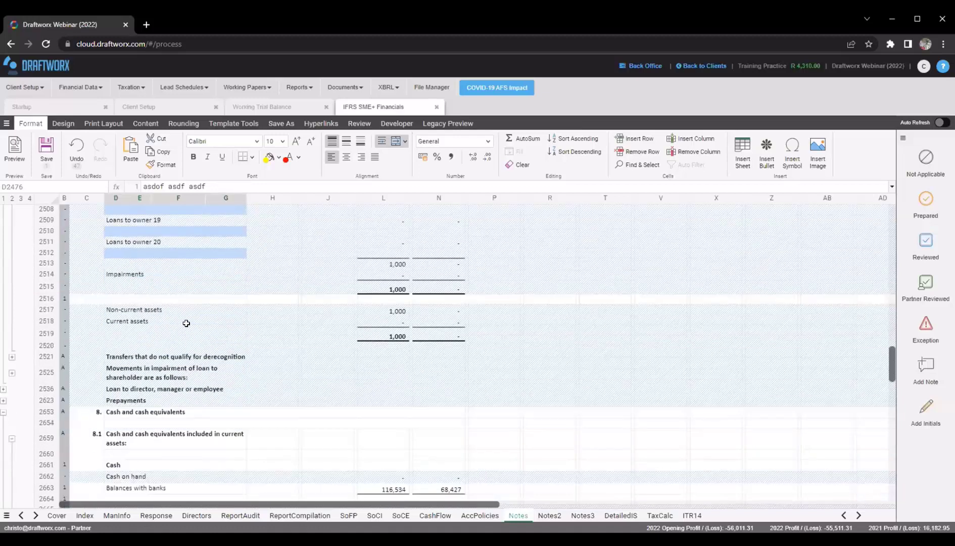
{"action": "scroll", "coordinate": [186, 323], "scroll_direction": "down", "scroll_amount": 3}
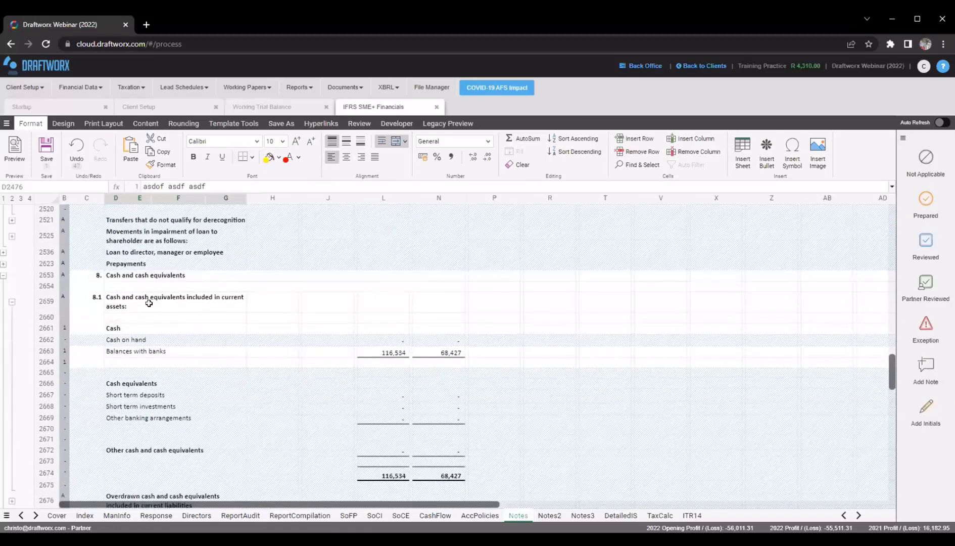
{"action": "scroll", "coordinate": [149, 303], "scroll_direction": "down", "scroll_amount": 1}
{"action": "scroll", "coordinate": [201, 316], "scroll_direction": "down", "scroll_amount": 2}
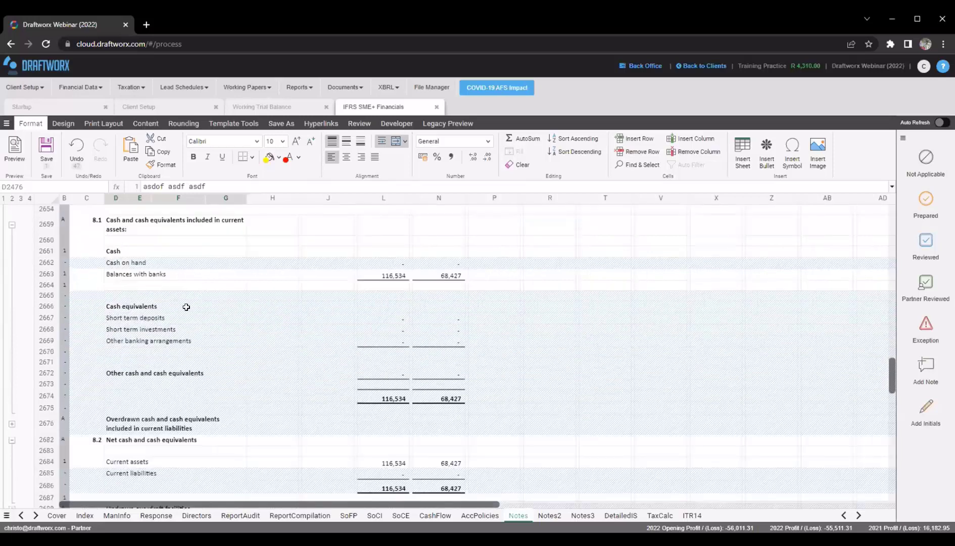
{"action": "scroll", "coordinate": [184, 304], "scroll_direction": "down", "scroll_amount": 1}
{"action": "scroll", "coordinate": [181, 314], "scroll_direction": "down", "scroll_amount": 2}
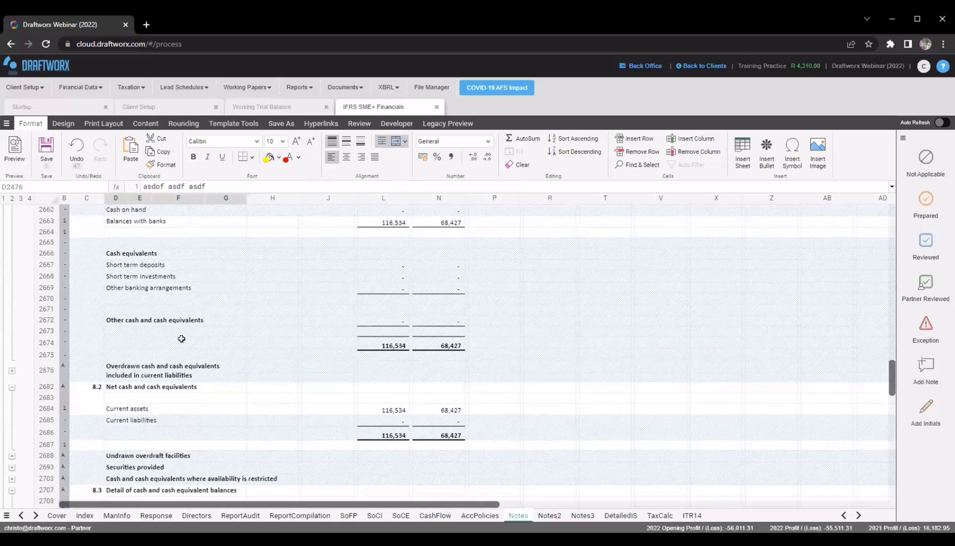
{"action": "left_click_drag", "start_coordinate": [101, 346], "coordinate": [144, 368]}
{"action": "scroll", "coordinate": [145, 366], "scroll_direction": "down", "scroll_amount": 1}
{"action": "left_click", "coordinate": [148, 352]}
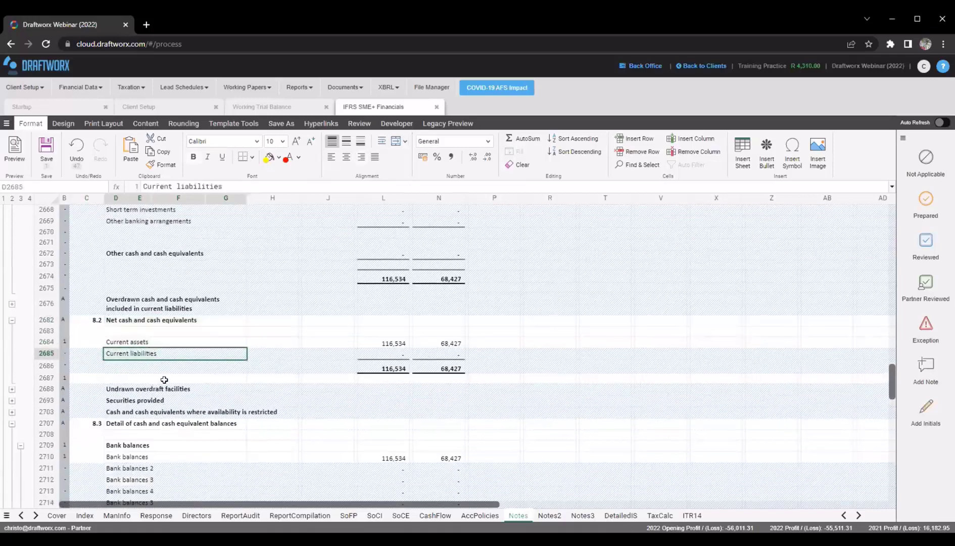
Examine the bank balance rows in note 8.3, including the first label's formula and the amount formulas for Bank balances 25
{"action": "scroll", "coordinate": [129, 293], "scroll_direction": "down", "scroll_amount": 3}
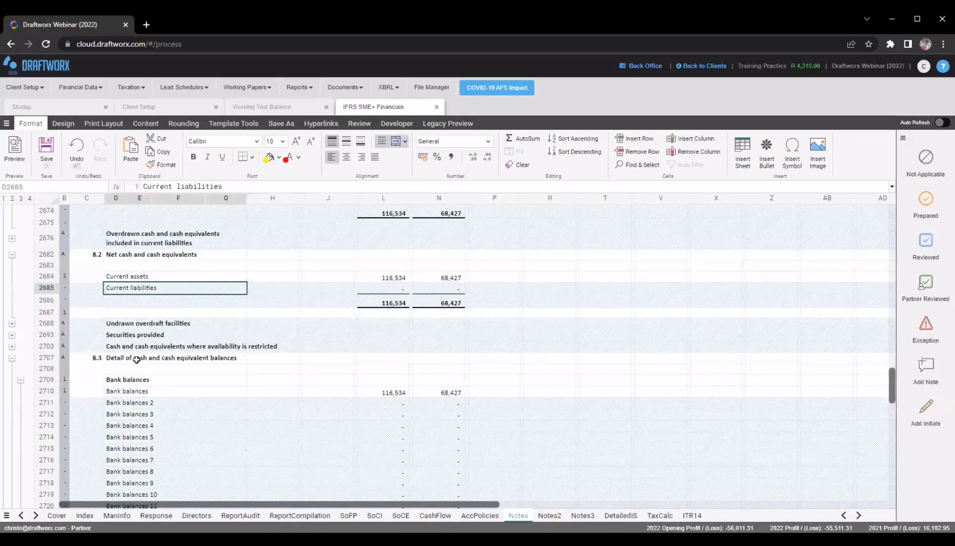
{"action": "left_click_drag", "start_coordinate": [132, 359], "coordinate": [143, 398]}
{"action": "left_click", "coordinate": [139, 390]}
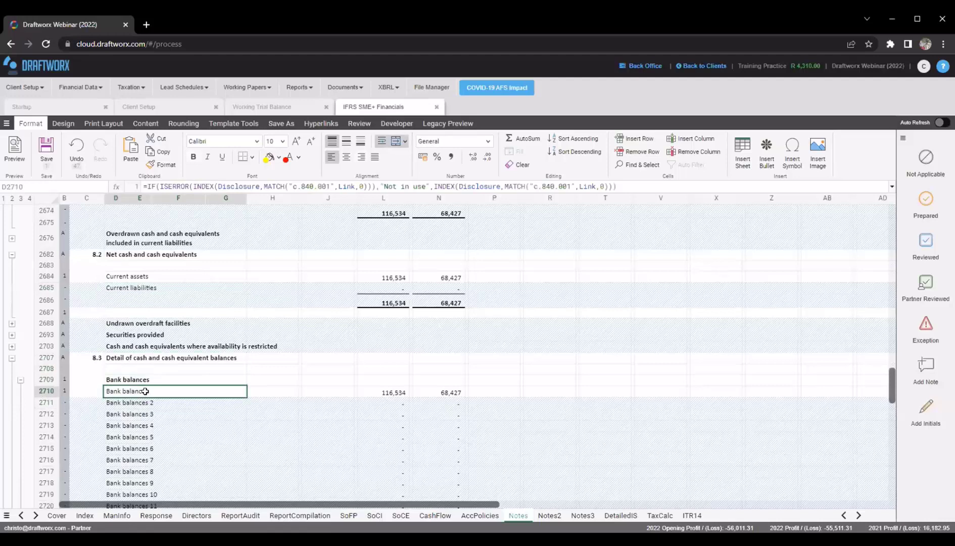
{"action": "scroll", "coordinate": [145, 390], "scroll_direction": "down", "scroll_amount": 5}
{"action": "scroll", "coordinate": [138, 394], "scroll_direction": "up", "scroll_amount": 2}
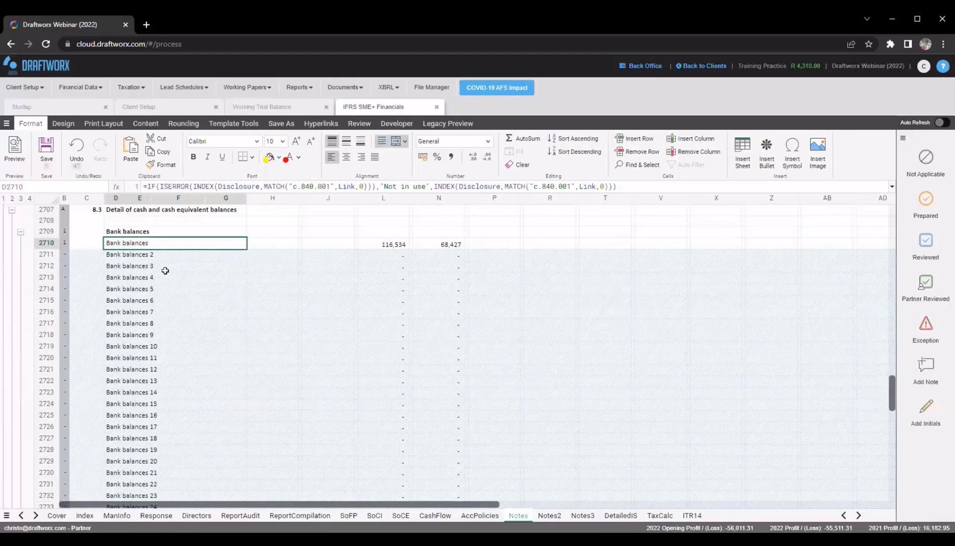
{"action": "scroll", "coordinate": [173, 281], "scroll_direction": "down", "scroll_amount": 1}
{"action": "scroll", "coordinate": [175, 301], "scroll_direction": "down", "scroll_amount": 3}
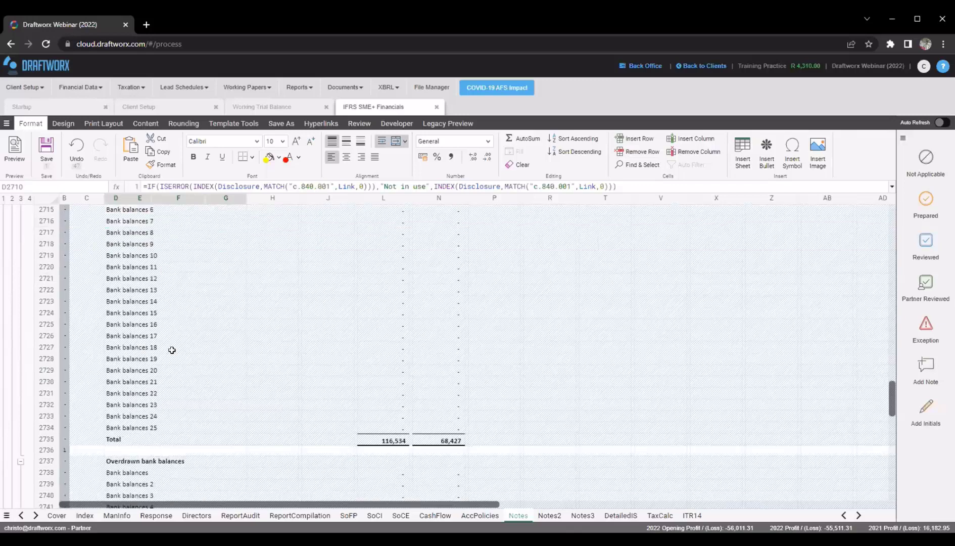
{"action": "left_click", "coordinate": [394, 427]}
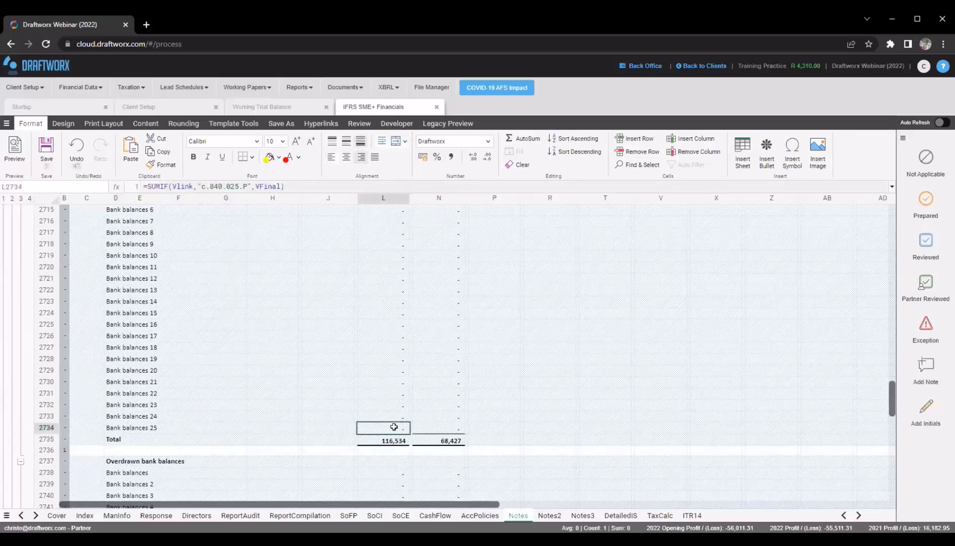
{"action": "left_click", "coordinate": [430, 424]}
{"action": "left_click", "coordinate": [384, 424]}
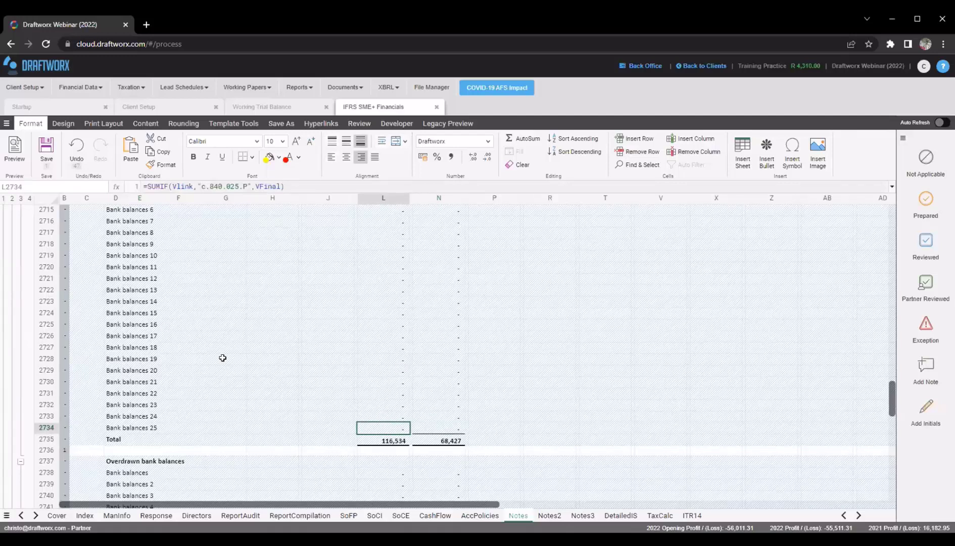
Review the remaining cash and cash equivalents breakdowns down to the Additional Note 1 and Additional Note 2 headings
{"action": "scroll", "coordinate": [222, 358], "scroll_direction": "up", "scroll_amount": 1}
{"action": "scroll", "coordinate": [196, 332], "scroll_direction": "down", "scroll_amount": 18}
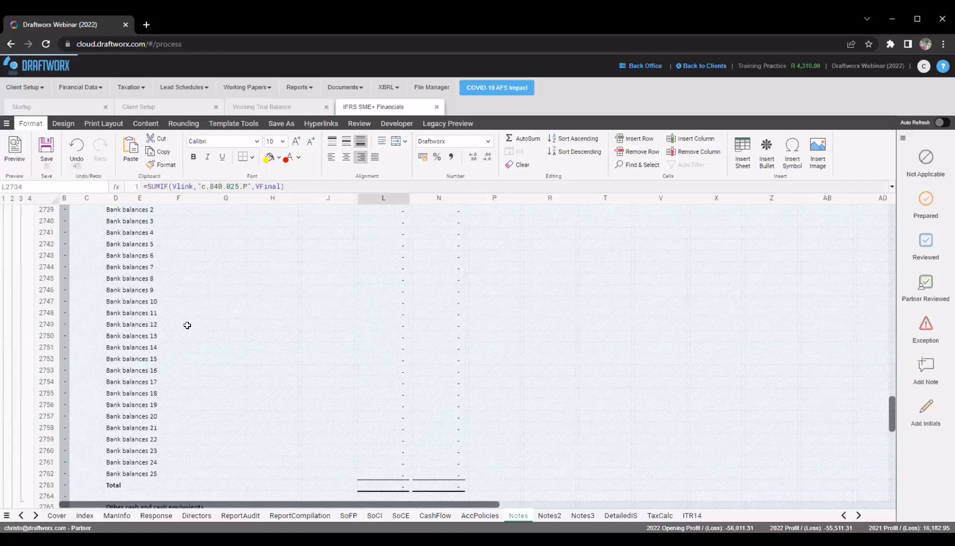
{"action": "scroll", "coordinate": [192, 329], "scroll_direction": "down", "scroll_amount": 20}
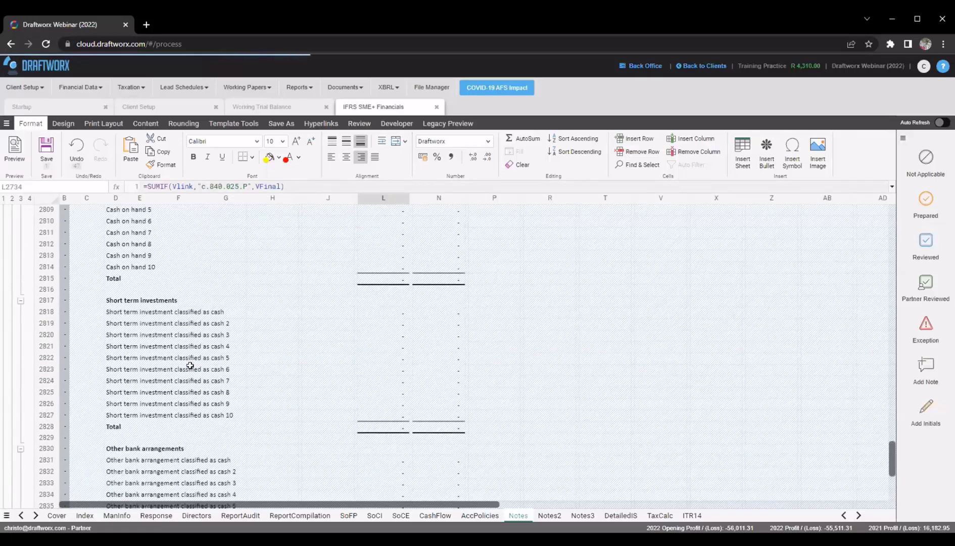
{"action": "scroll", "coordinate": [83, 353], "scroll_direction": "down", "scroll_amount": 1}
{"action": "left_click", "coordinate": [126, 335]}
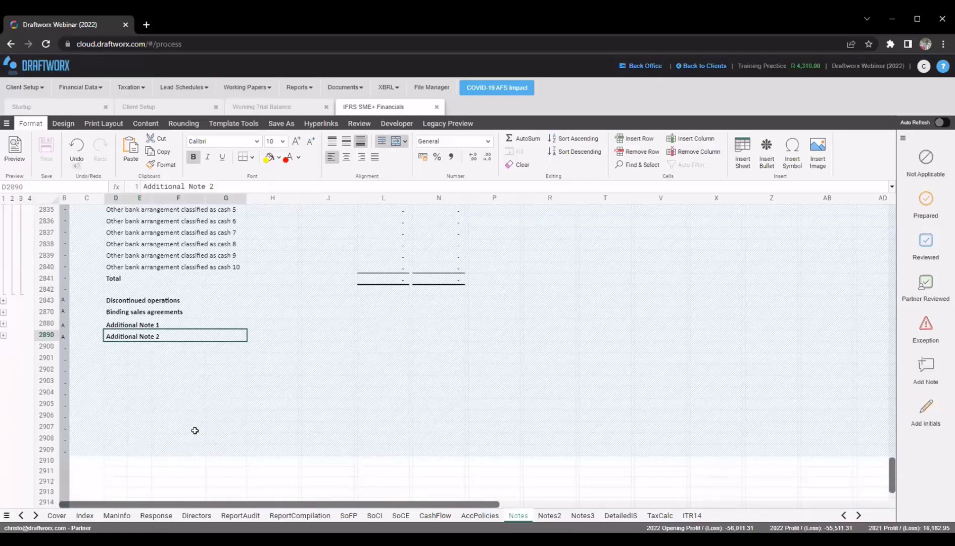
{"action": "left_click", "coordinate": [131, 322]}
{"action": "left_click", "coordinate": [113, 336]}
{"action": "left_click", "coordinate": [111, 324]}
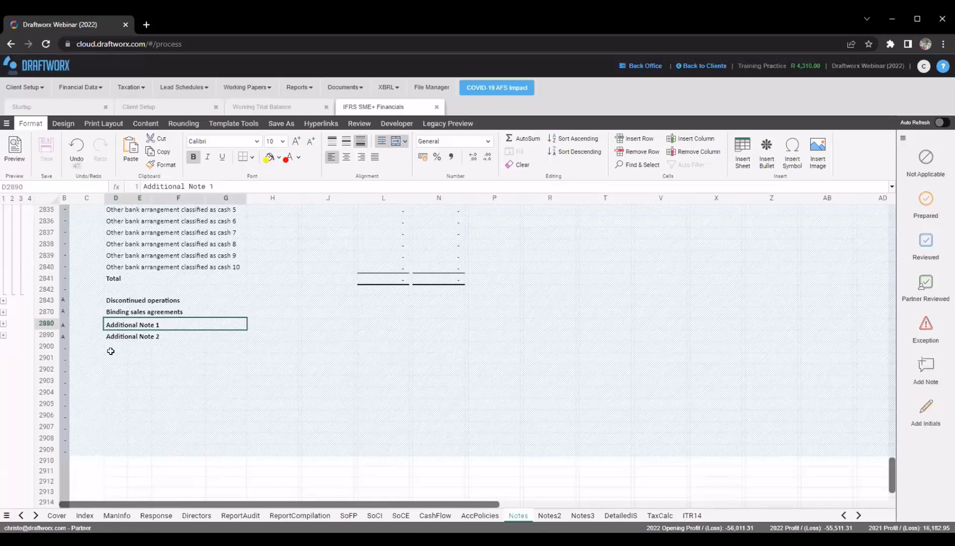
{"action": "left_click", "coordinate": [91, 325]}
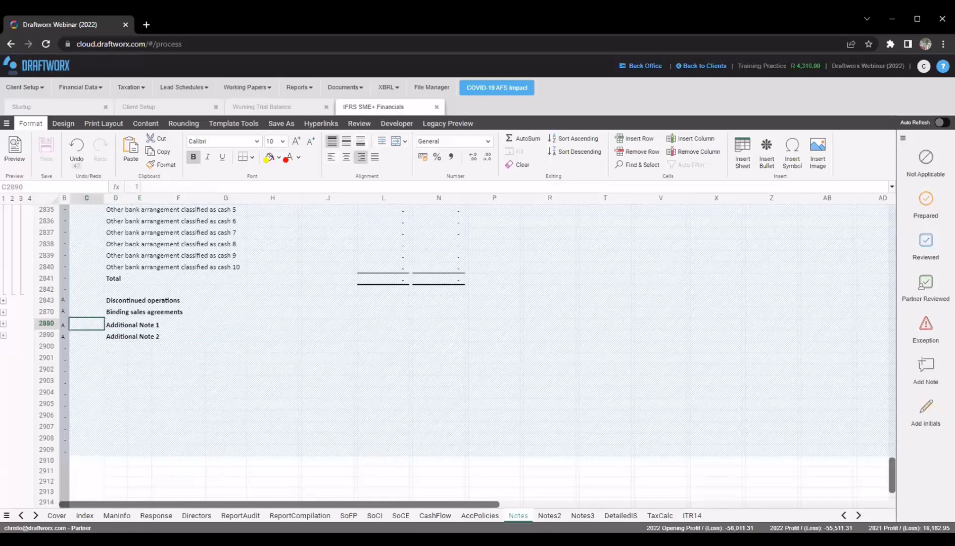
Expand Additional Note 1 so that its blank rows are included in the notes
{"action": "left_click", "coordinate": [4, 324]}
{"action": "left_click", "coordinate": [113, 337]}
{"action": "left_click", "coordinate": [121, 381]}
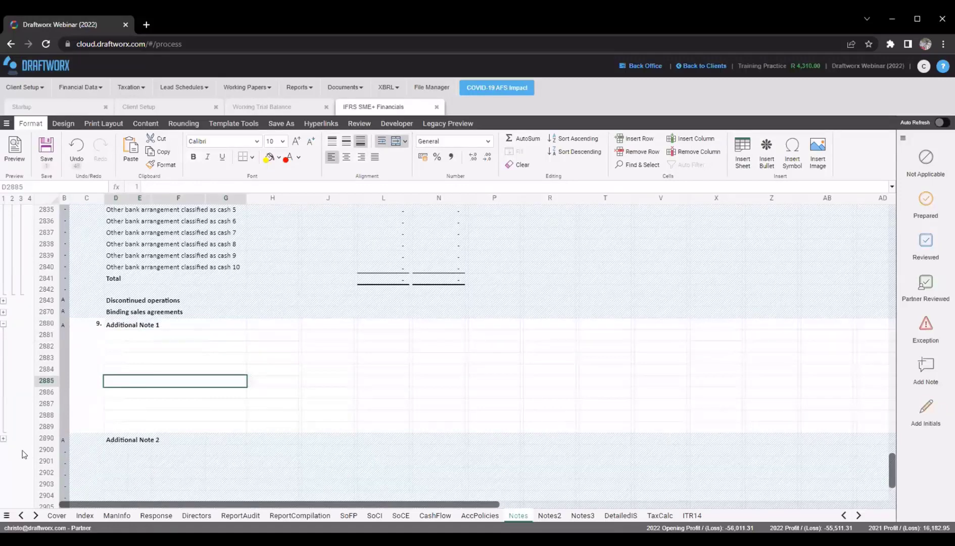
Expand Additional Note 2 to view its blank rows, and collapse it again
{"action": "left_click", "coordinate": [4, 438]}
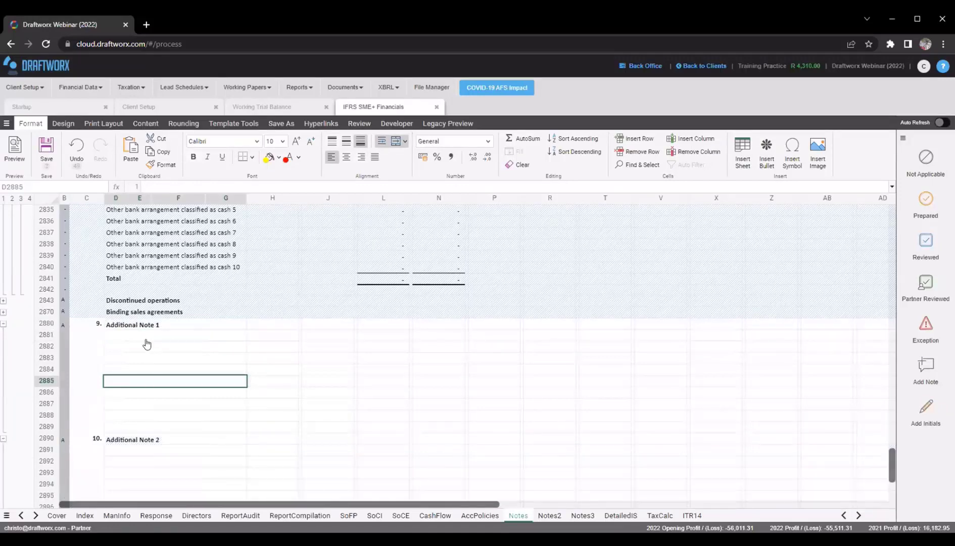
{"action": "scroll", "coordinate": [145, 342], "scroll_direction": "down", "scroll_amount": 3}
{"action": "left_click_drag", "start_coordinate": [145, 339], "coordinate": [172, 381]}
{"action": "left_click_drag", "start_coordinate": [399, 356], "coordinate": [418, 374]}
{"action": "left_click", "coordinate": [458, 359]}
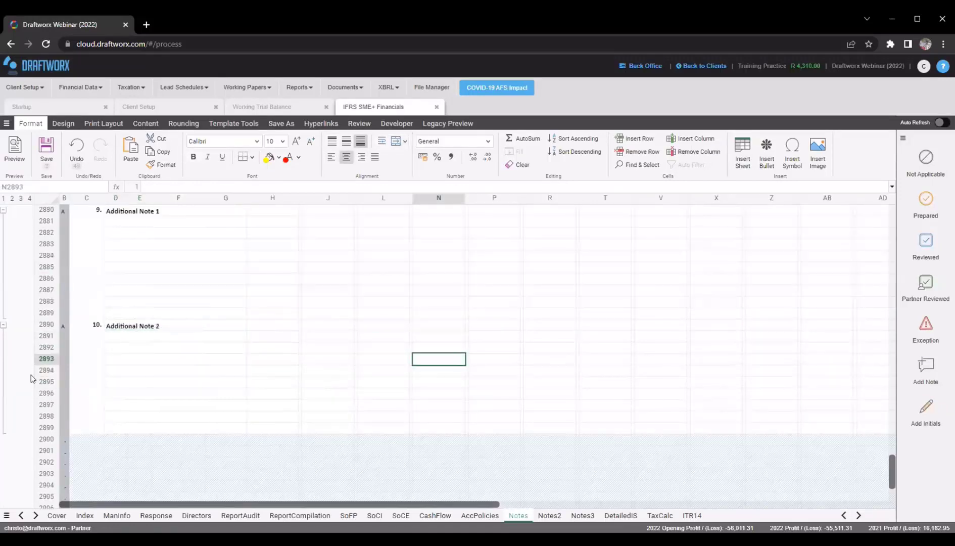
{"action": "scroll", "coordinate": [3, 352], "scroll_direction": "up", "scroll_amount": 1}
{"action": "left_click", "coordinate": [4, 349]}
Enter the row labels Amount 1, Amount 2 and Total in D2882 to D2884 under Additional Note 1
{"action": "left_click", "coordinate": [144, 257]}
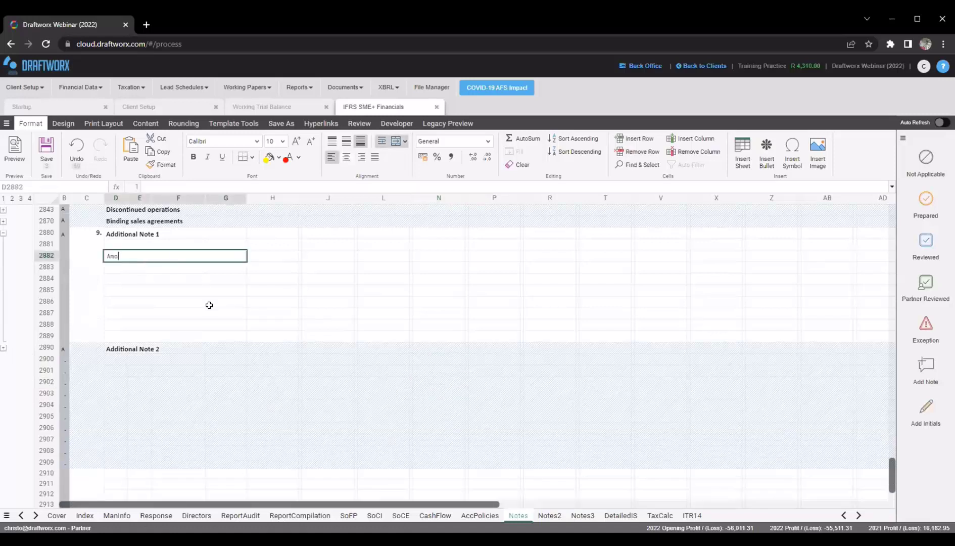
{"action": "type", "text": "Amount 1"}
{"action": "key", "text": "Return"}
{"action": "type", "text": "Amount"}
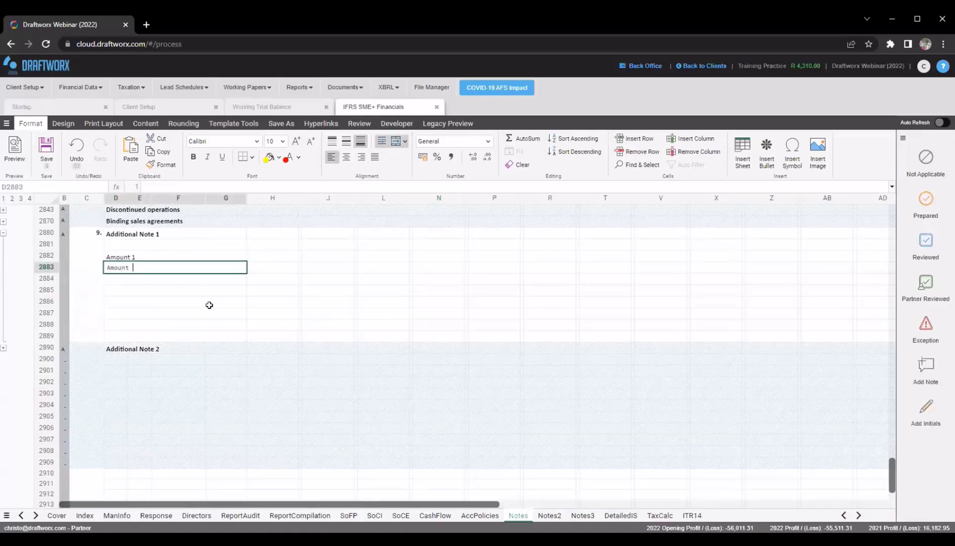
{"action": "key", "text": "Return"}
{"action": "type", "text": "To"}
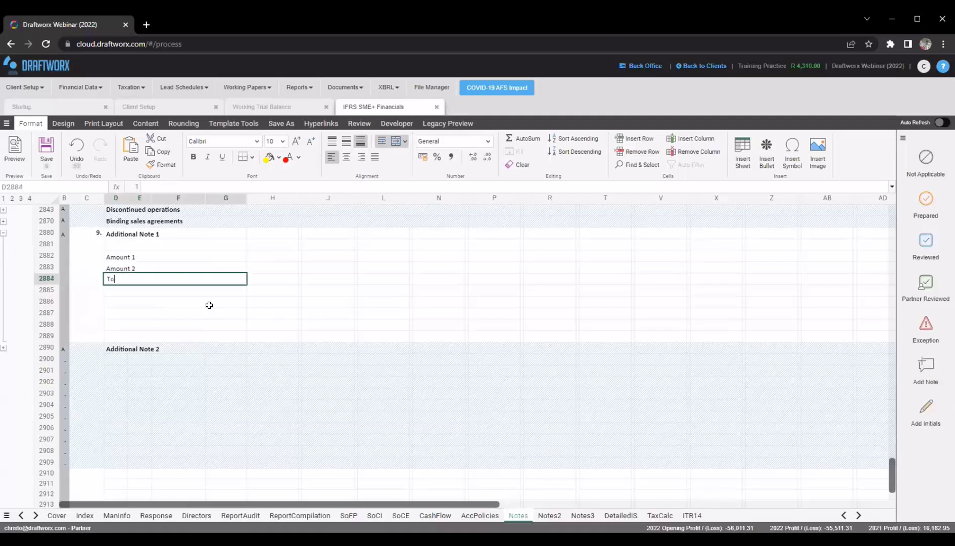
{"action": "type", "text": "tal"}
{"action": "key", "text": "Return"}
{"action": "scroll", "coordinate": [237, 298], "scroll_direction": "up", "scroll_amount": 2}
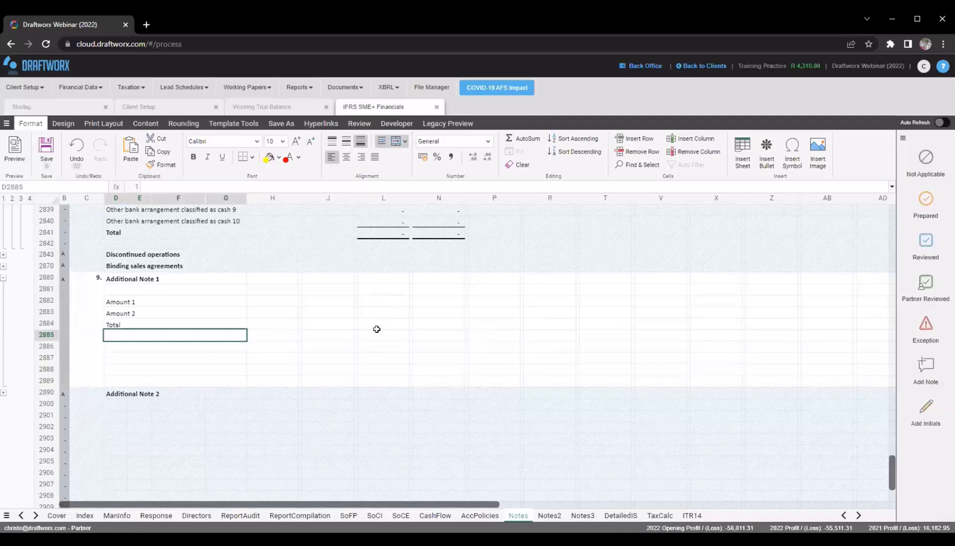
Enter 10 for Amount 1 and 25 for Amount 2 in column L of Additional Note 1
{"action": "left_click", "coordinate": [378, 327]}
{"action": "left_click", "coordinate": [383, 306]}
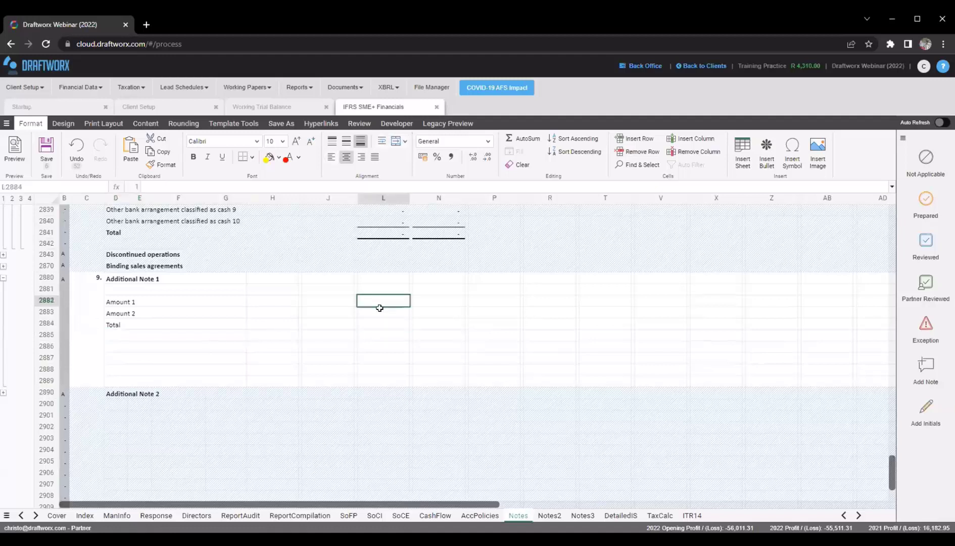
{"action": "left_click", "coordinate": [383, 323]}
{"action": "left_click", "coordinate": [385, 300]}
{"action": "type", "text": "10"}
{"action": "key", "text": "Return"}
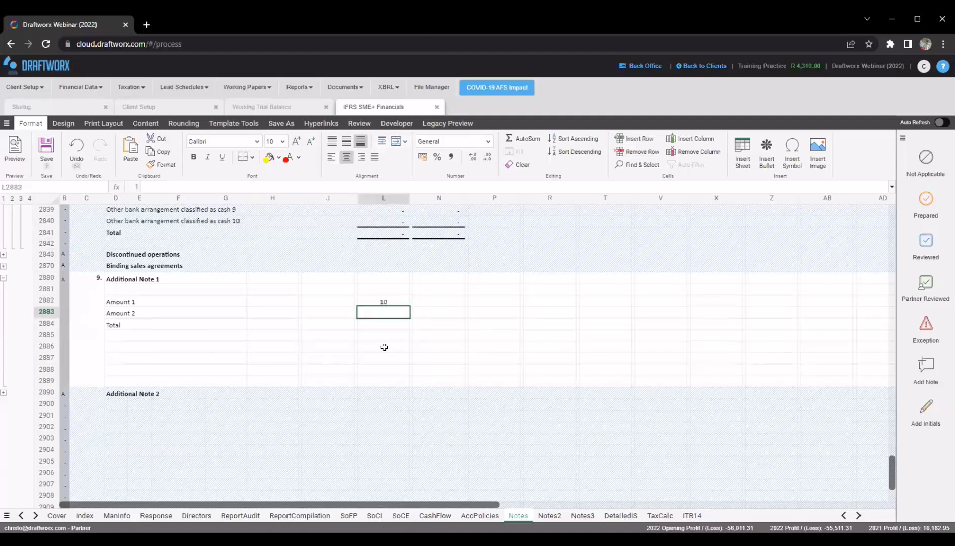
{"action": "type", "text": "25"}
{"action": "key", "text": "Return"}
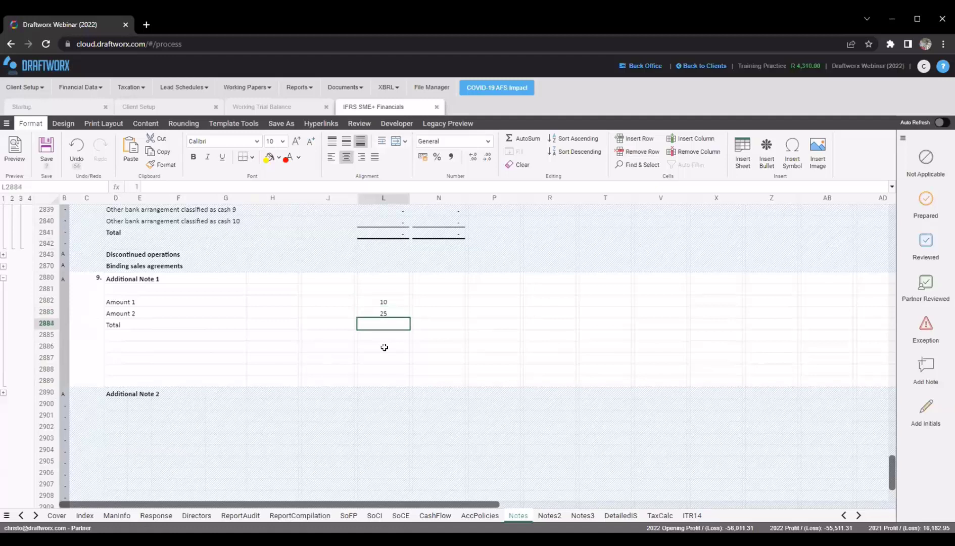
Sum the two amounts in L2884 on the Total row with AutoSum and check the formula's range
{"action": "left_click", "coordinate": [138, 326]}
{"action": "left_click", "coordinate": [380, 326]}
{"action": "left_click", "coordinate": [524, 138]}
{"action": "left_click", "coordinate": [374, 346]}
{"action": "left_click", "coordinate": [384, 316]}
{"action": "left_click", "coordinate": [384, 324]}
{"action": "double_click", "coordinate": [361, 321]}
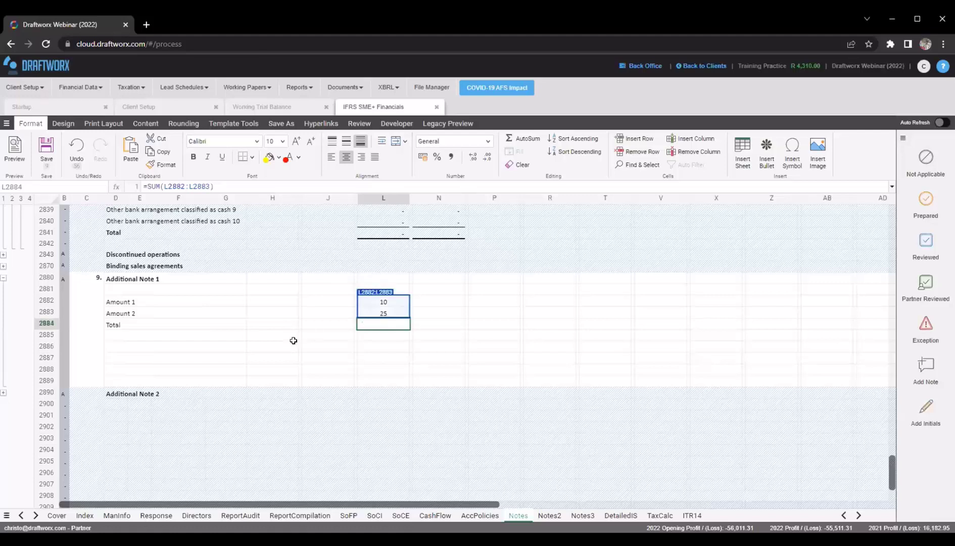
{"action": "key", "text": "Escape"}
{"action": "left_click", "coordinate": [354, 349]}
{"action": "left_click", "coordinate": [372, 322]}
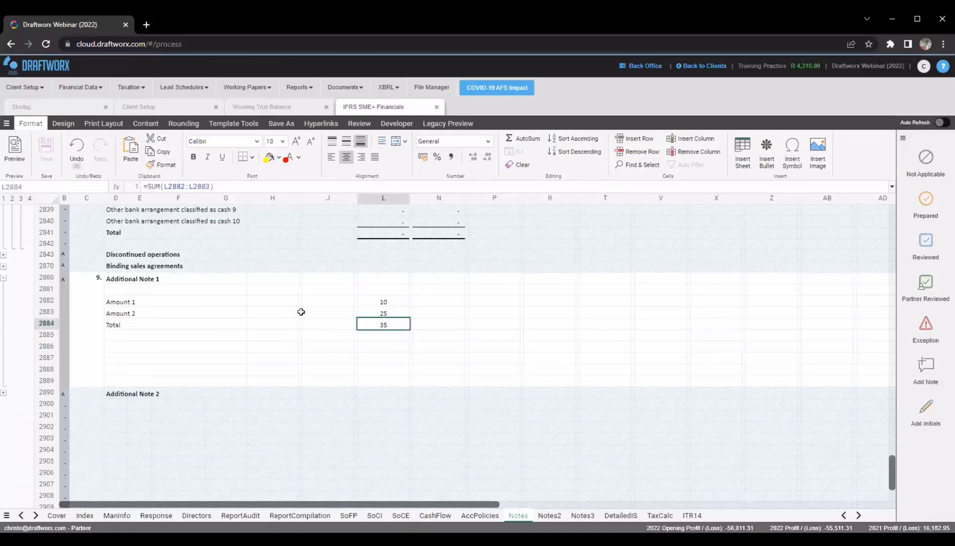
Apply a total border, single line above and heavier line below, to the Total amount in L2884
{"action": "left_click", "coordinate": [241, 346]}
{"action": "left_click", "coordinate": [387, 323]}
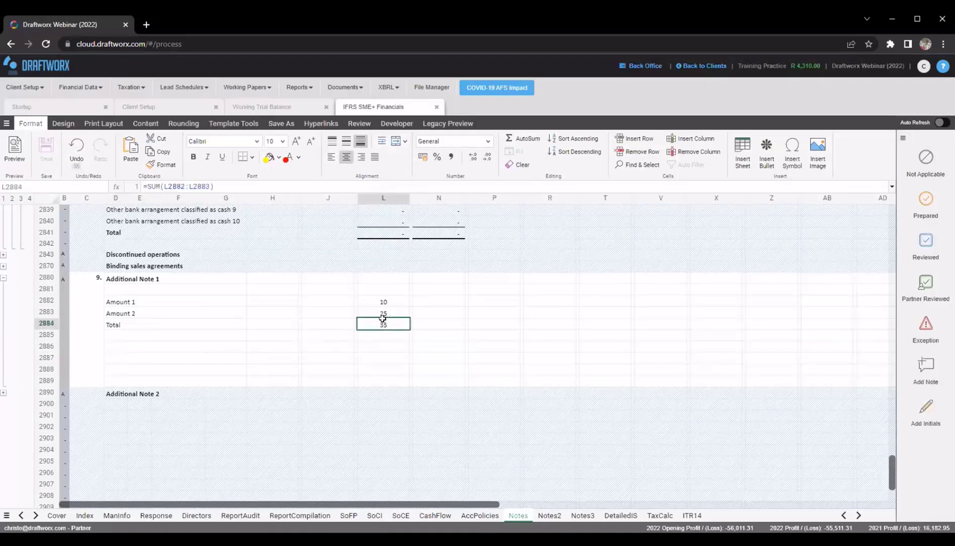
{"action": "left_click", "coordinate": [243, 156]}
{"action": "left_click", "coordinate": [293, 379]}
{"action": "left_click", "coordinate": [424, 326]}
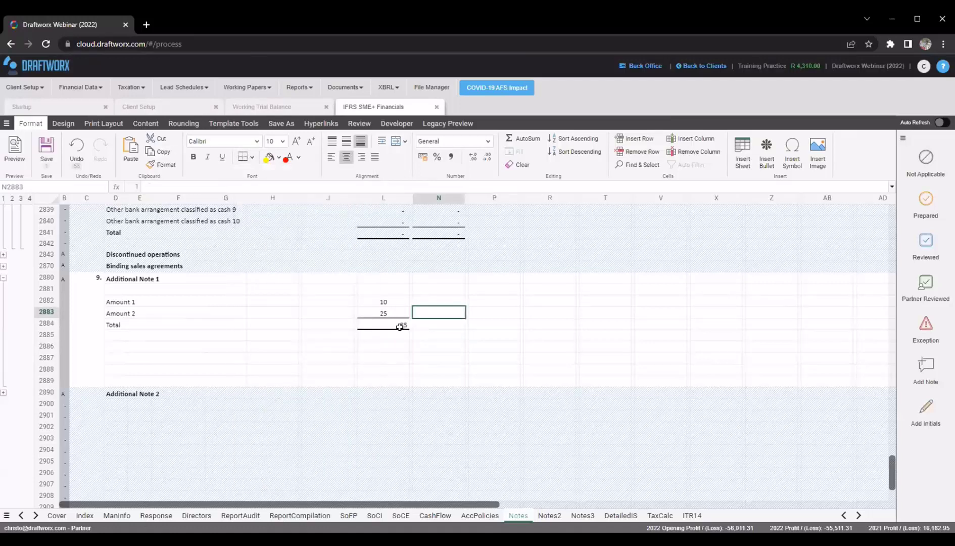
Apply the Draftworx number format to cells L2881:L2884 of Additional Note 1
{"action": "left_click", "coordinate": [397, 324]}
{"action": "left_click_drag", "start_coordinate": [382, 292], "coordinate": [391, 321]}
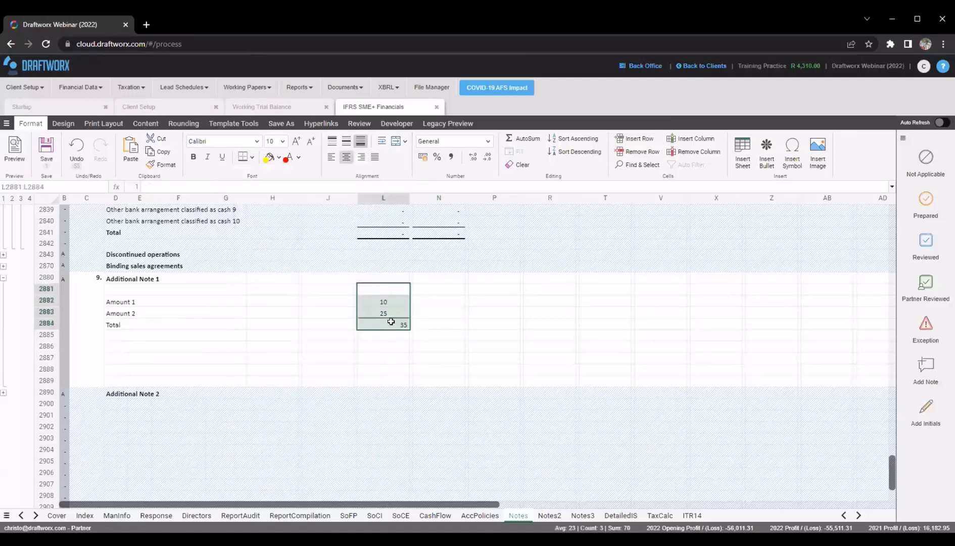
{"action": "left_click", "coordinate": [488, 142]}
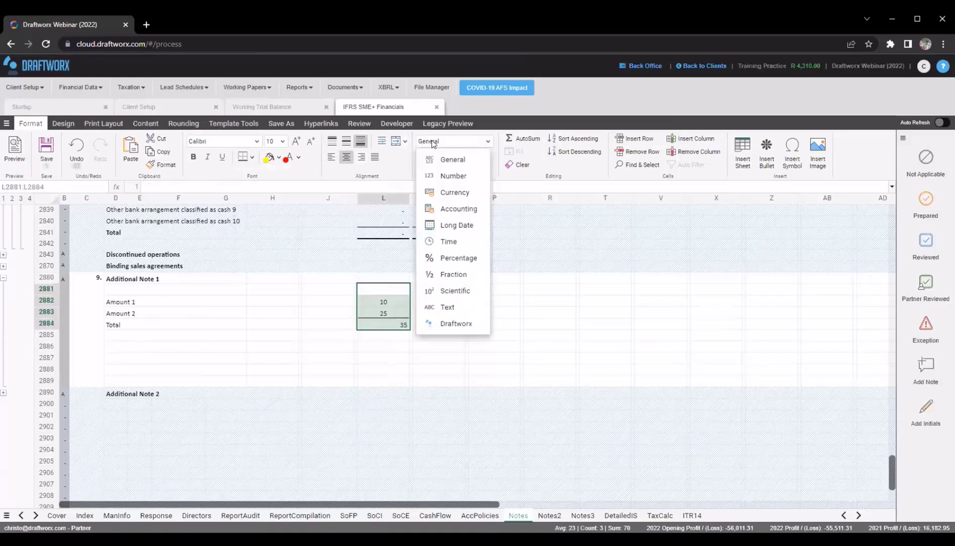
{"action": "left_click", "coordinate": [449, 326]}
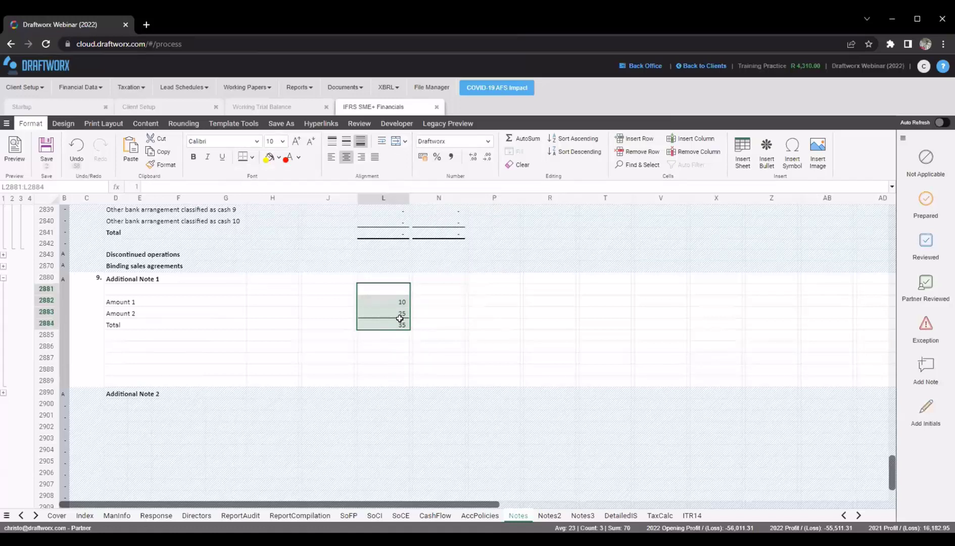
{"action": "left_click", "coordinate": [436, 299]}
{"action": "left_click", "coordinate": [432, 313]}
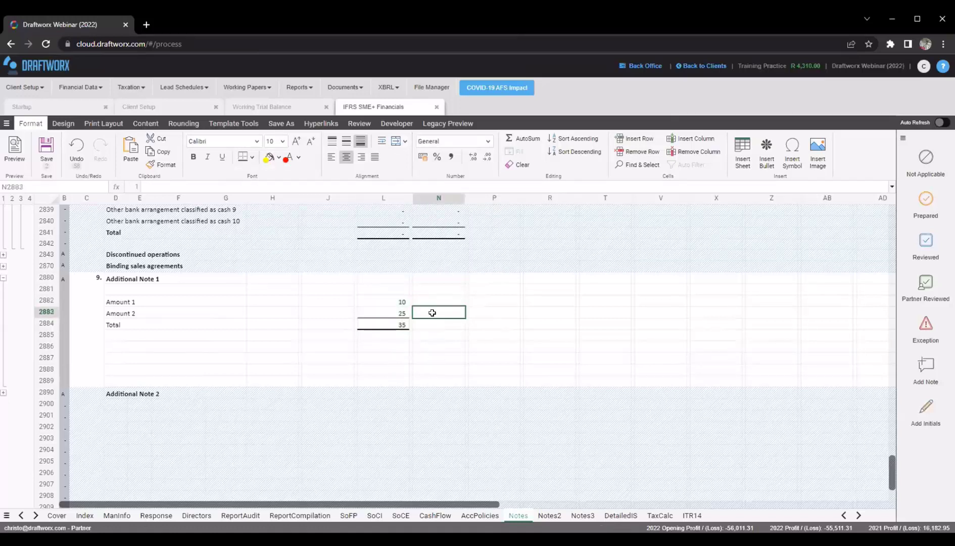
Look up the Cleaning account in the Working Trial Balance, and return to the IFRS SME+ Financials
{"action": "left_click", "coordinate": [376, 304]}
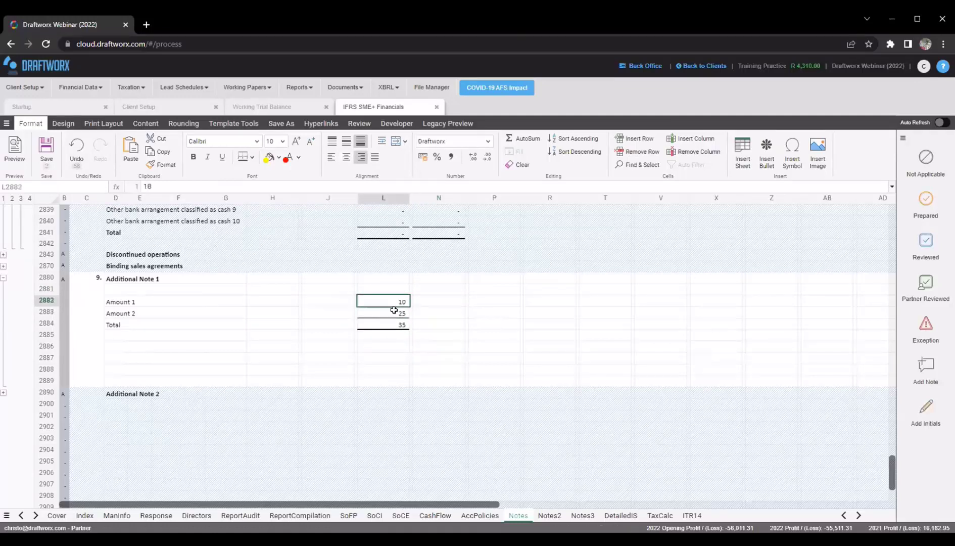
{"action": "left_click", "coordinate": [433, 301]}
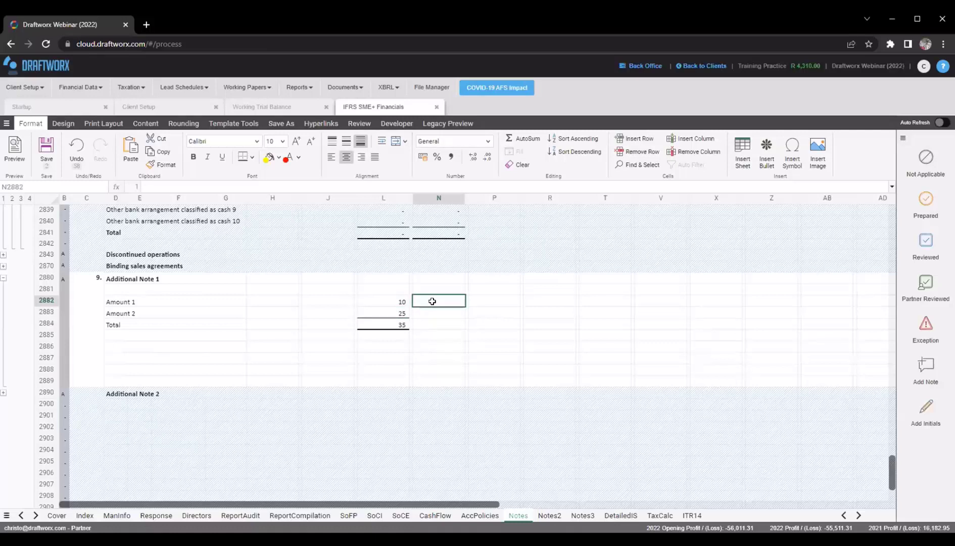
{"action": "key", "text": "Return"}
{"action": "left_click", "coordinate": [441, 305]}
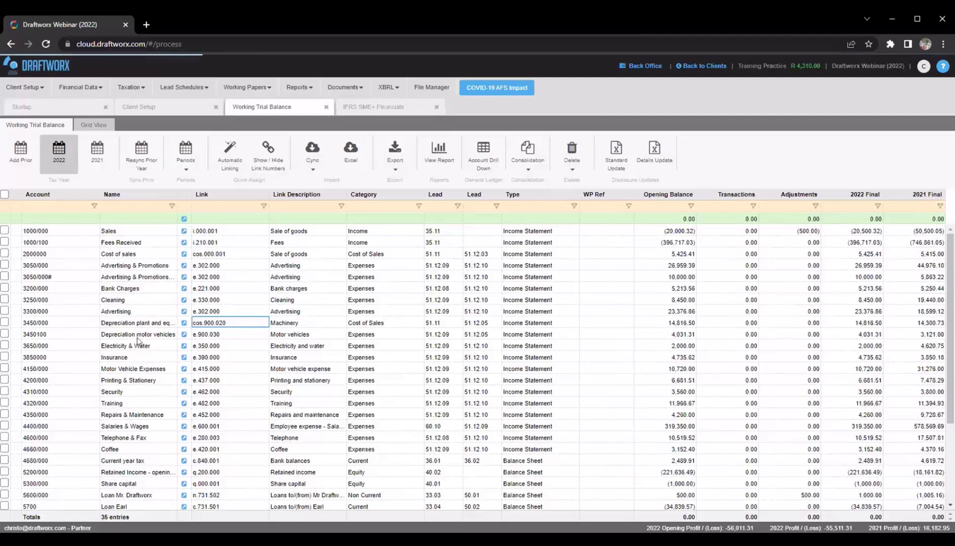
{"action": "left_click", "coordinate": [125, 300]}
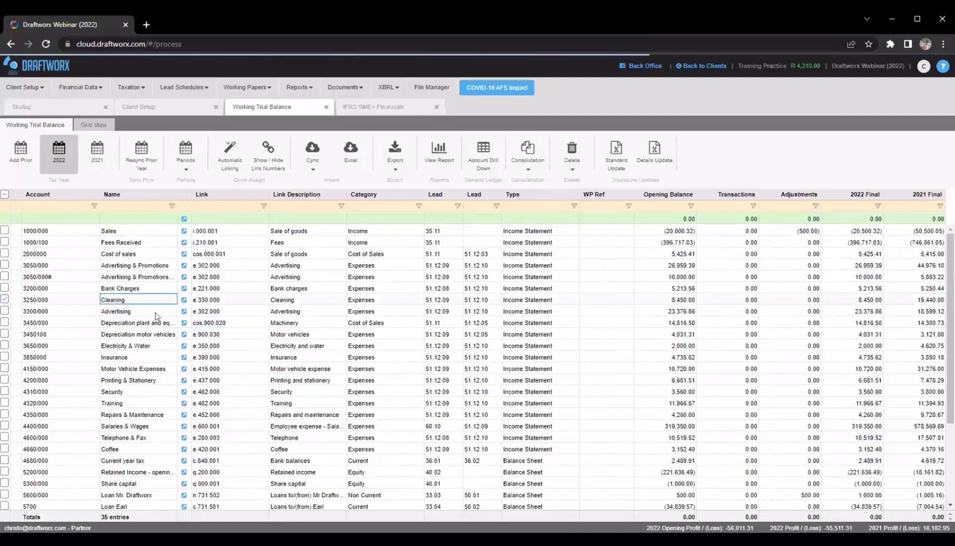
{"action": "left_click", "coordinate": [5, 299]}
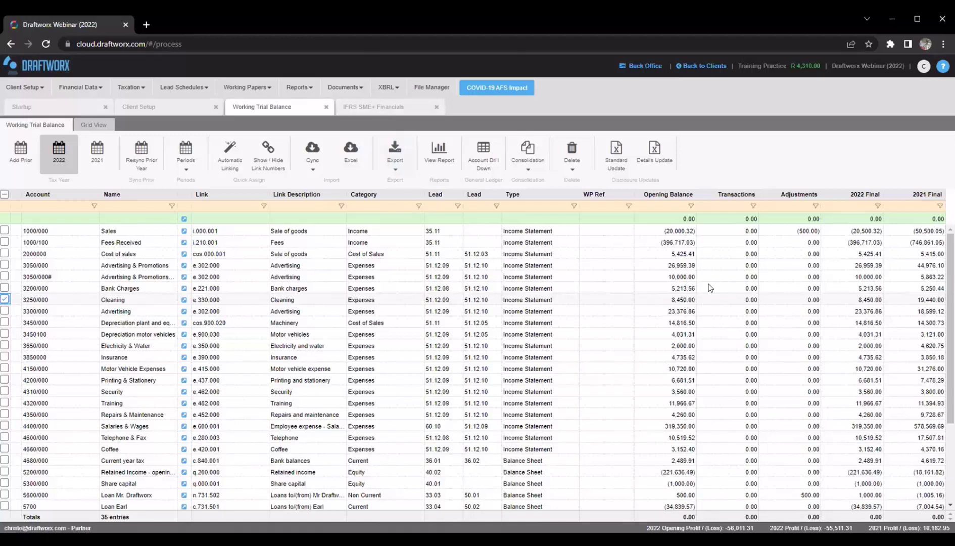
{"action": "left_click", "coordinate": [387, 107]}
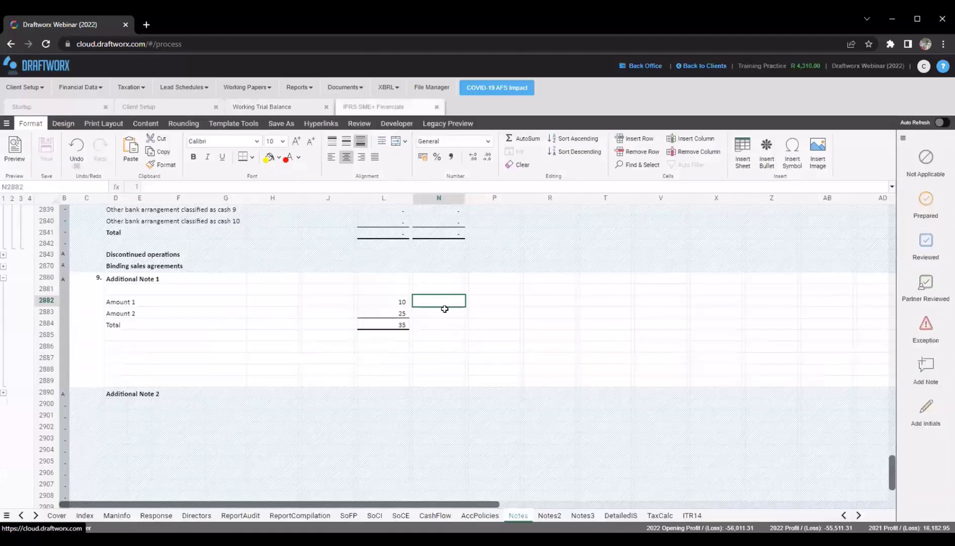
Clear the Amount 1 value in L2882 and link the cell to the Cleaning account's final trial balance value
{"action": "left_click", "coordinate": [63, 123]}
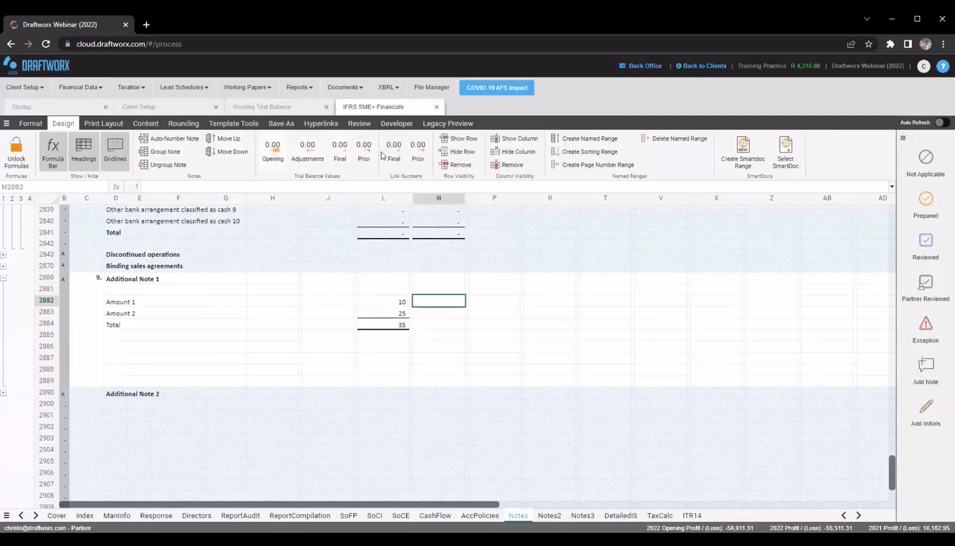
{"action": "left_click", "coordinate": [390, 301]}
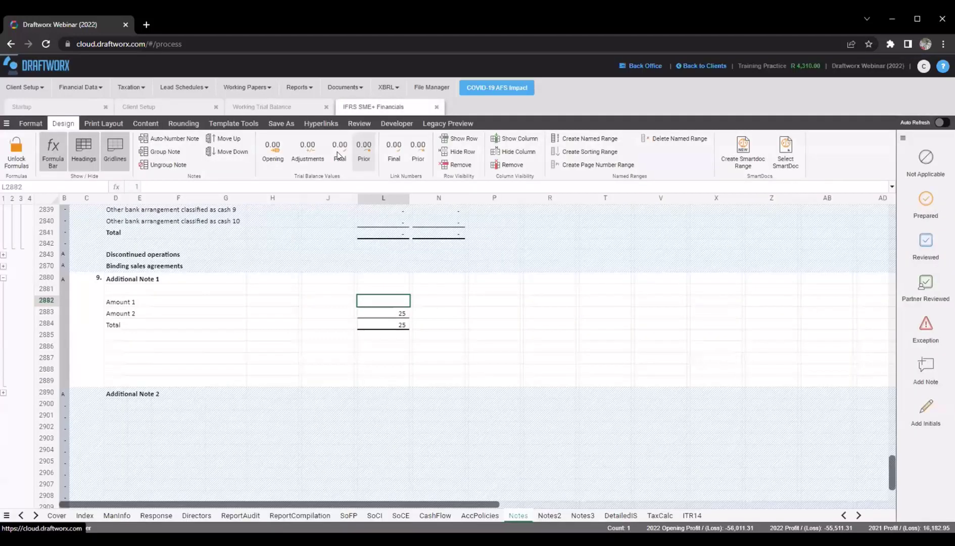
{"action": "left_click", "coordinate": [338, 152]}
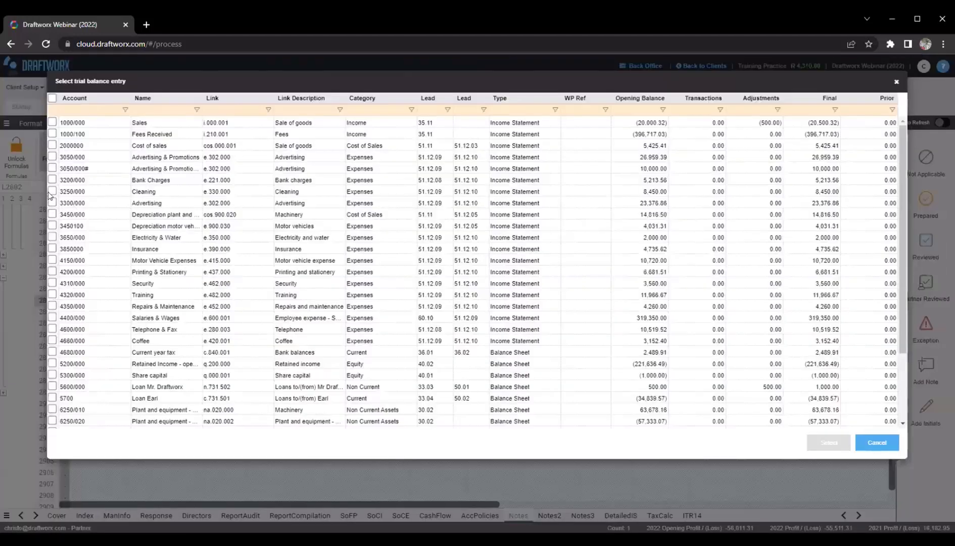
{"action": "left_click", "coordinate": [53, 191]}
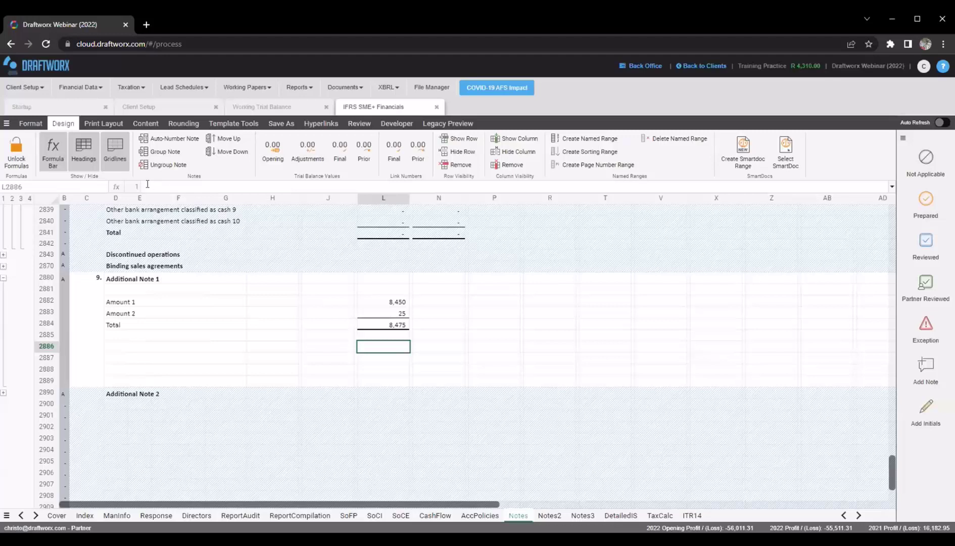
Check the linked Amount 1 formula in L2882 of Additional Note 1
{"action": "key", "text": "Up"}
{"action": "key", "text": "Up"}
{"action": "key", "text": "Up"}
{"action": "key", "text": "Up"}
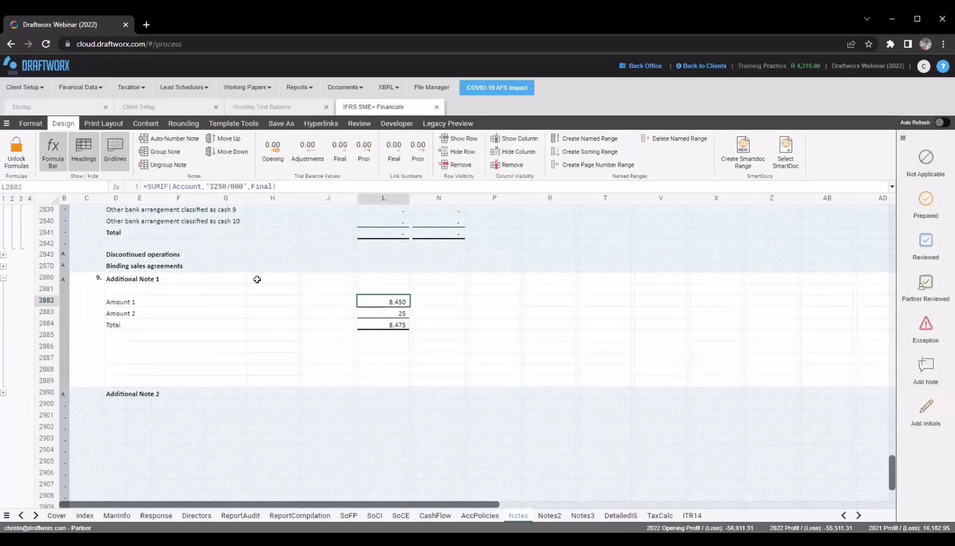
{"action": "left_click", "coordinate": [384, 289]}
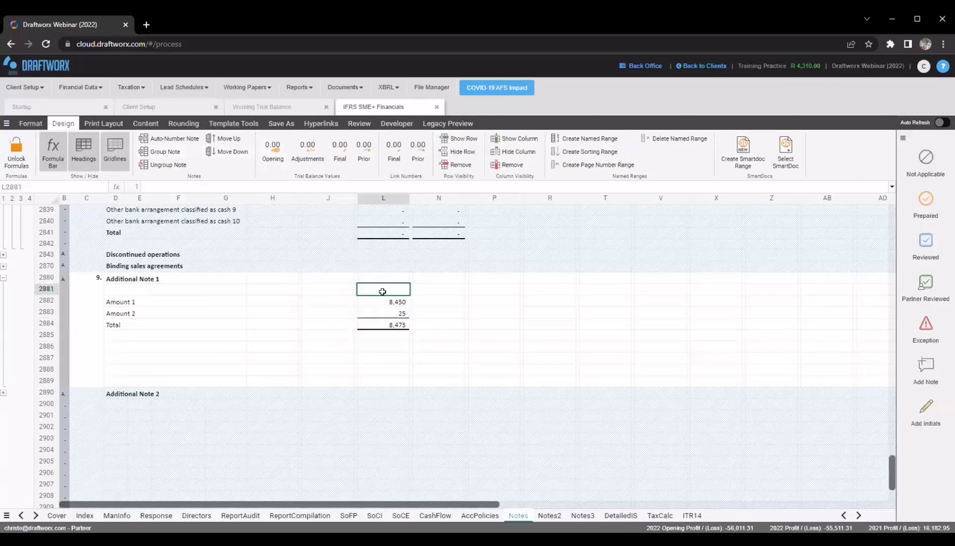
Link cell N2882 of Additional Note 1 to the prior-year value of the Cleaning link number e.330.000, and check its formula
{"action": "left_click", "coordinate": [382, 301]}
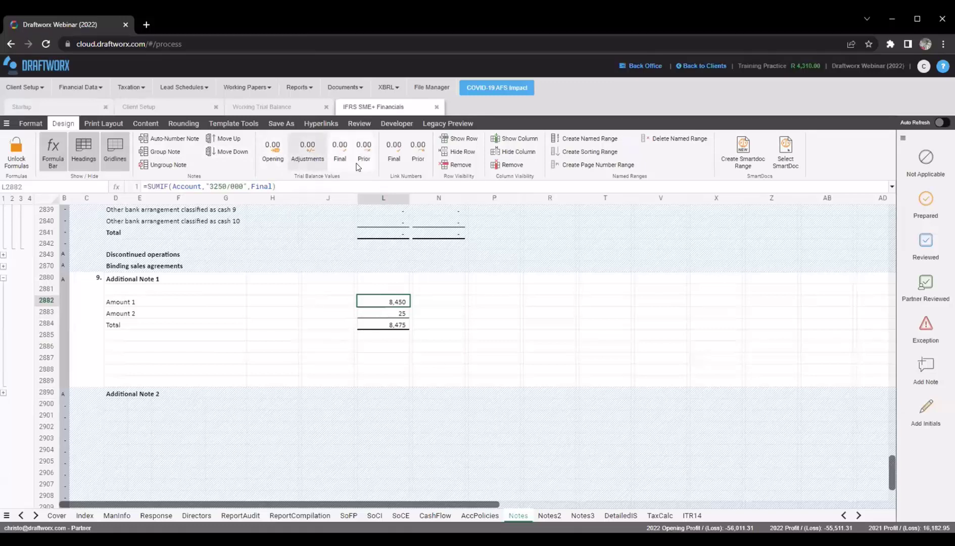
{"action": "left_click", "coordinate": [422, 300]}
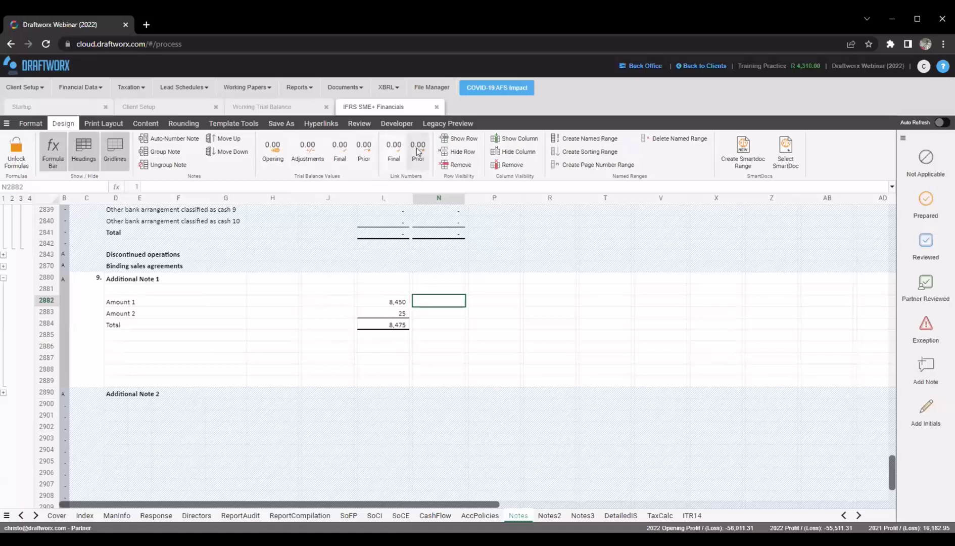
{"action": "left_click", "coordinate": [418, 161]}
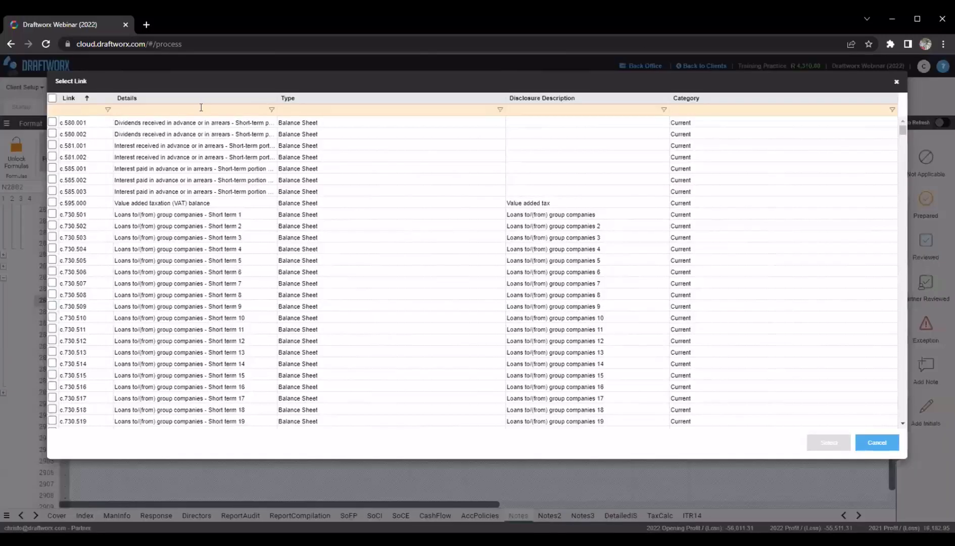
{"action": "type", "text": "clean"}
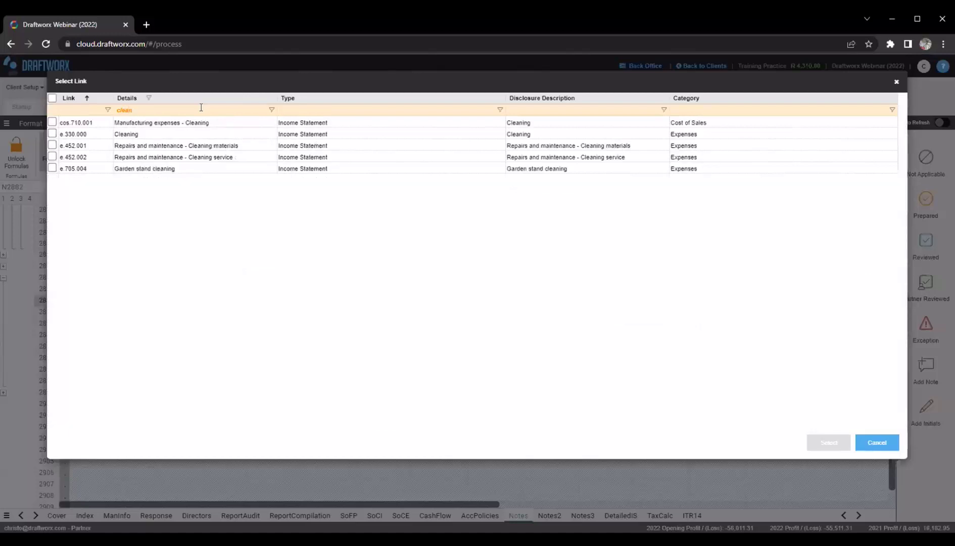
{"action": "left_click", "coordinate": [51, 134]}
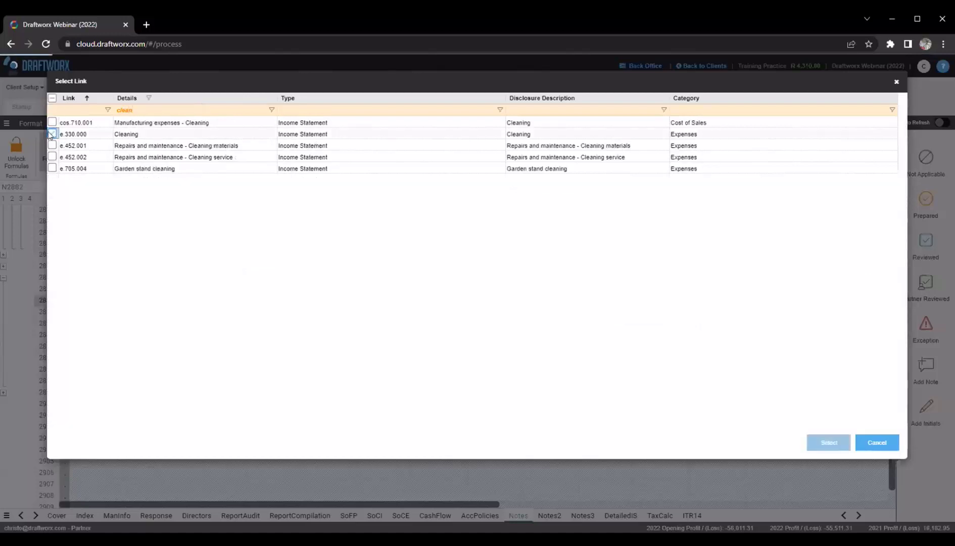
{"action": "left_click", "coordinate": [829, 442]}
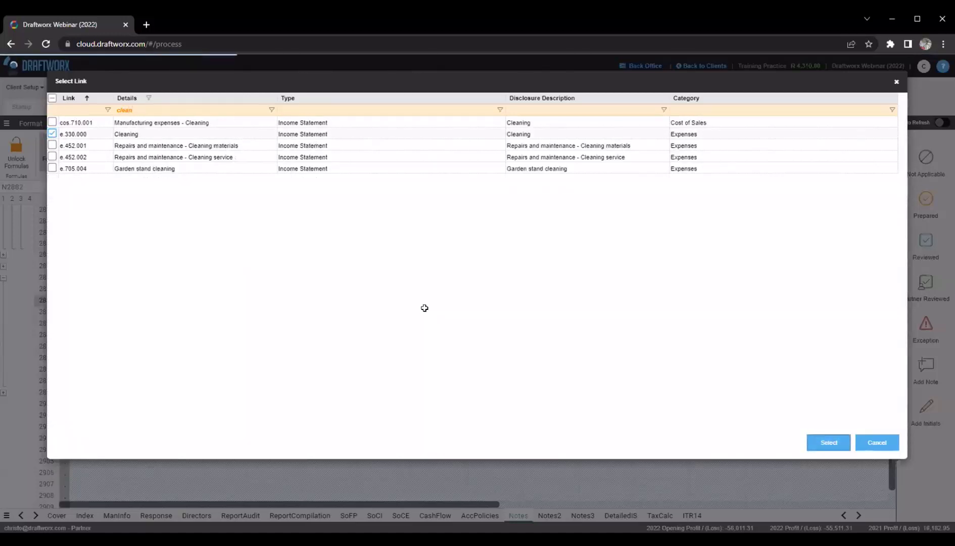
{"action": "key", "text": "Return"}
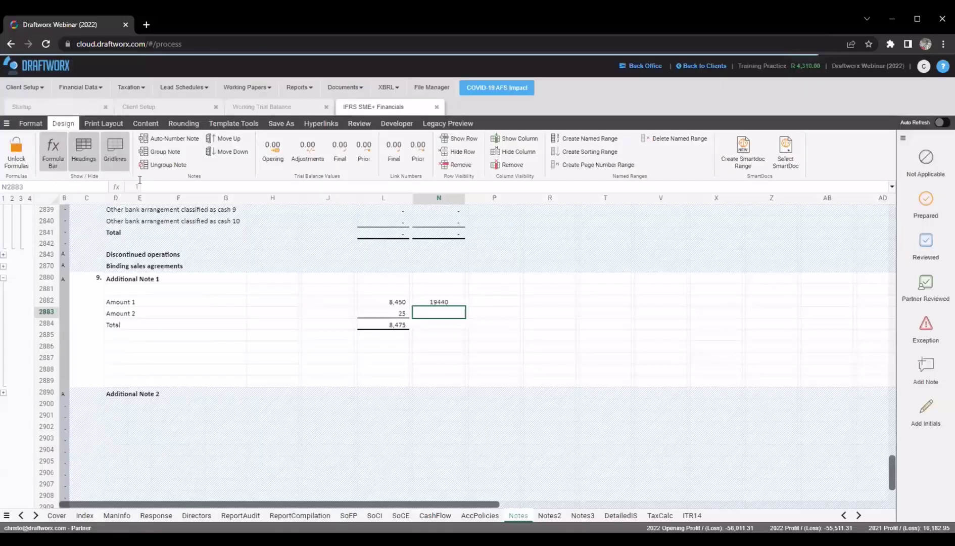
{"action": "key", "text": "Up"}
{"action": "left_click", "coordinate": [302, 185]}
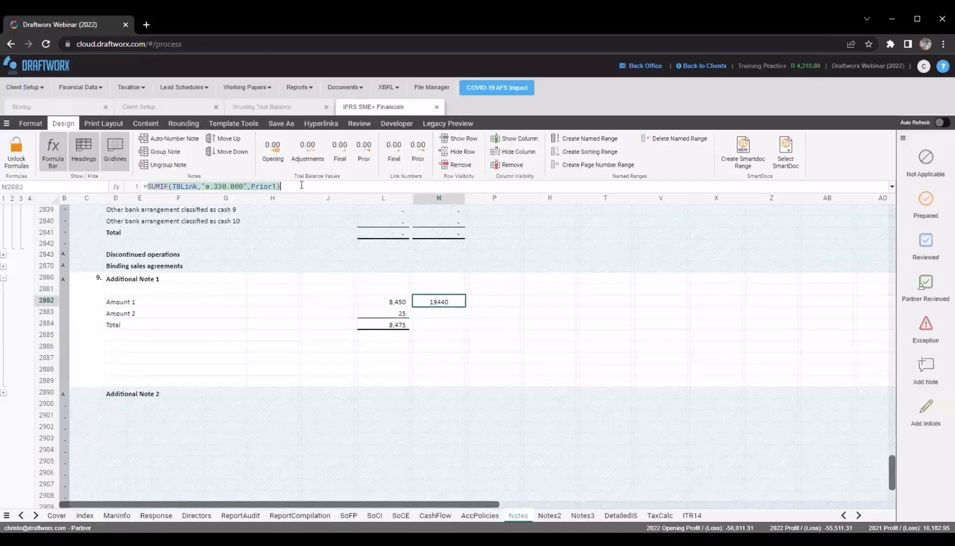
{"action": "key", "text": "Escape"}
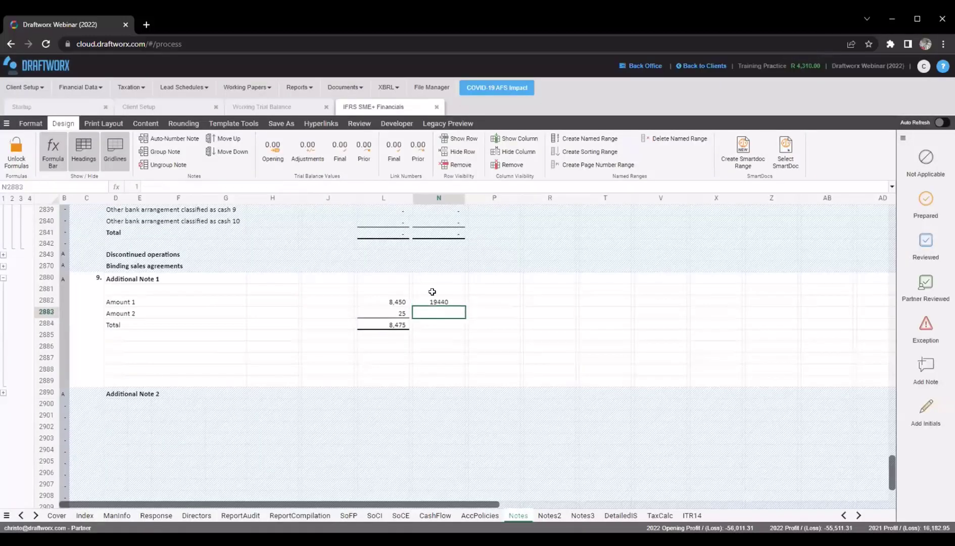
Apply the Draftworx number format to cells L2882:N2884 of Additional Note 1
{"action": "left_click_drag", "start_coordinate": [390, 300], "coordinate": [445, 322]}
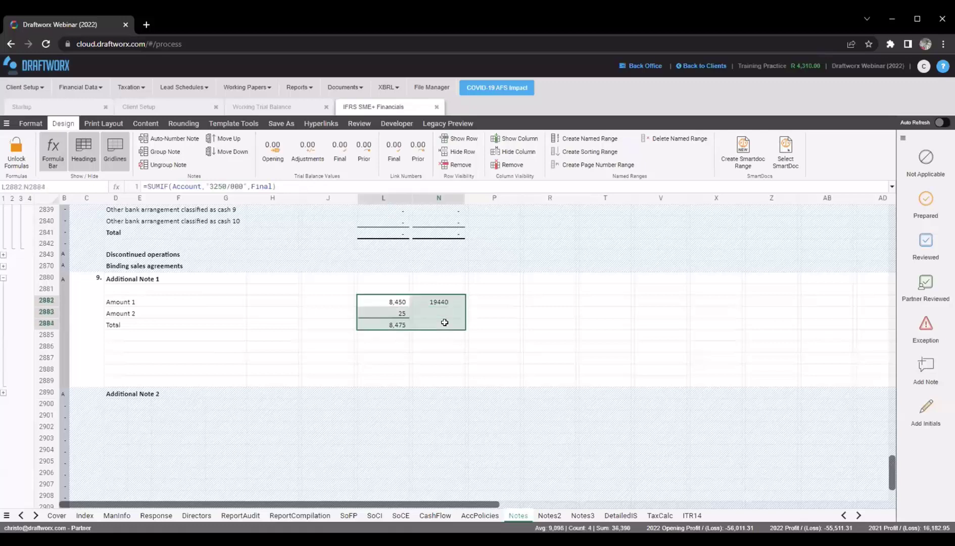
{"action": "left_click", "coordinate": [32, 123]}
{"action": "left_click", "coordinate": [490, 143]}
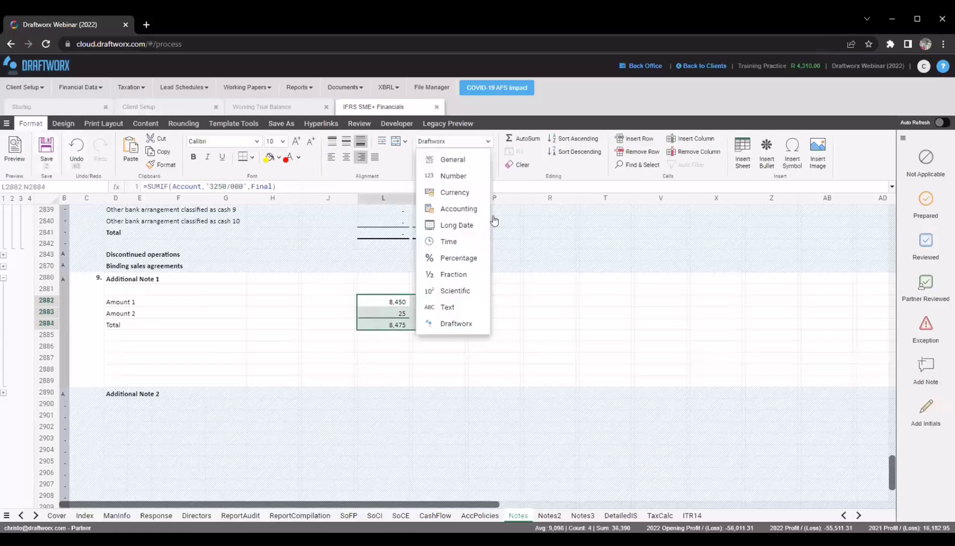
{"action": "left_click", "coordinate": [456, 323]}
{"action": "left_click", "coordinate": [435, 302]}
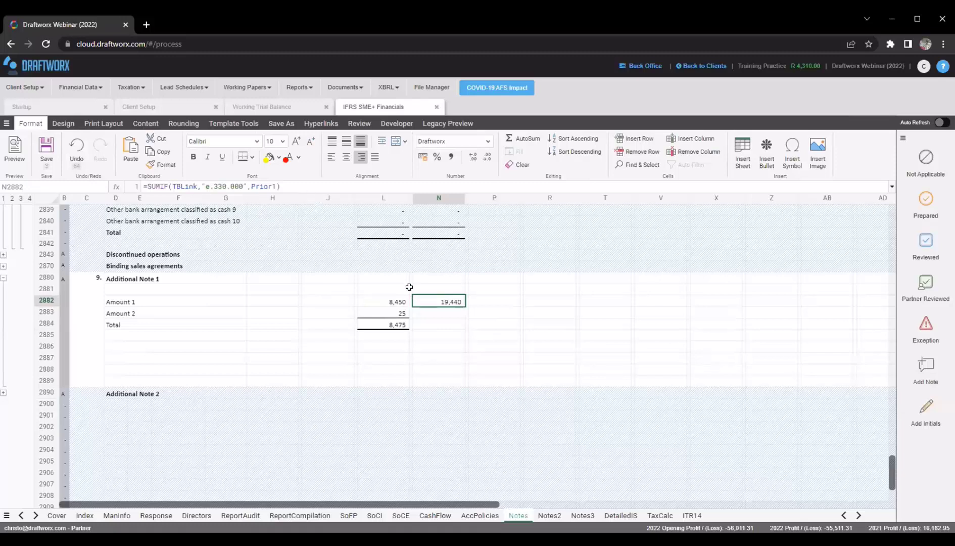
Compare the link-number formula in the prior-year cell N2835 of the cash note with the one in N2882
{"action": "scroll", "coordinate": [401, 352], "scroll_direction": "up", "scroll_amount": 2}
{"action": "left_click", "coordinate": [400, 354]}
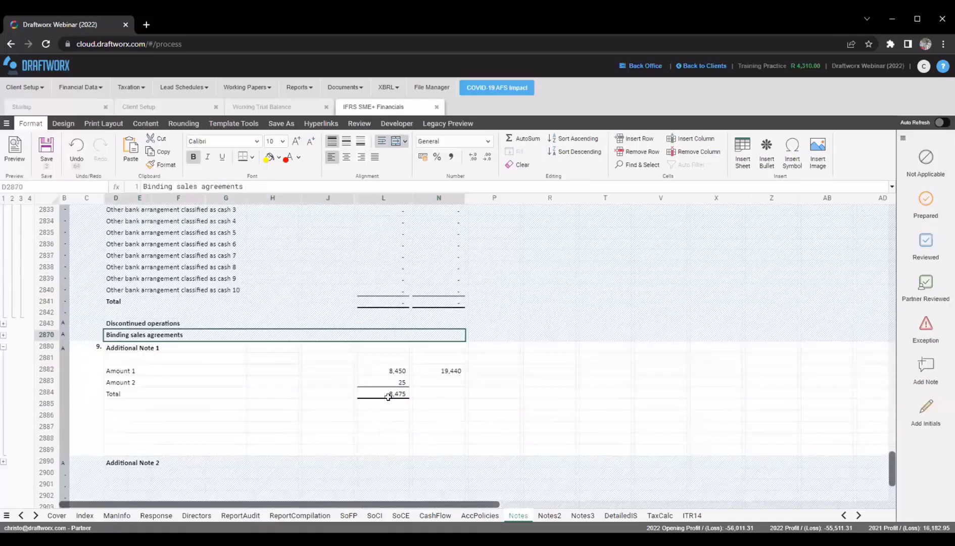
{"action": "left_click", "coordinate": [435, 229]}
{"action": "left_click", "coordinate": [283, 242], "text": "shift"}
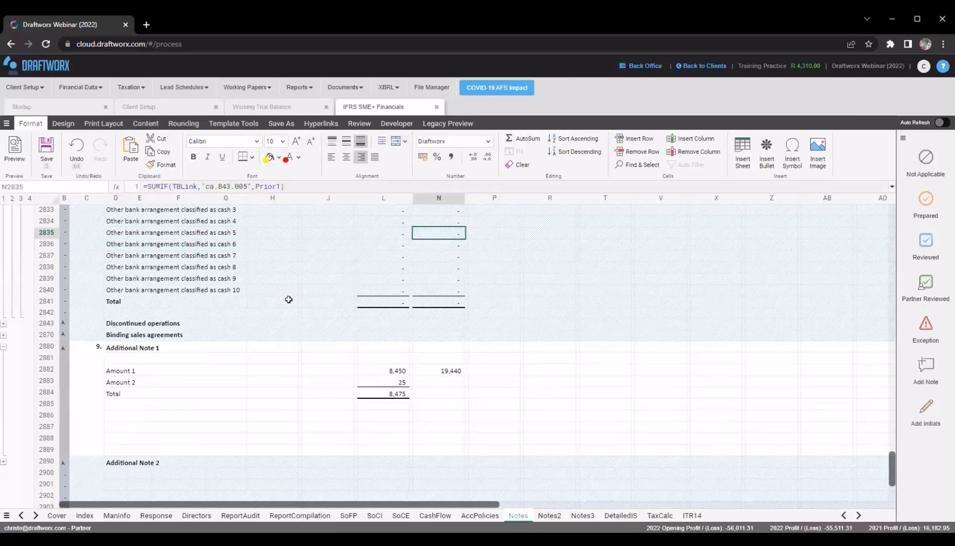
{"action": "left_click", "coordinate": [47, 232]}
{"action": "left_click", "coordinate": [402, 231]}
{"action": "left_click", "coordinate": [444, 377]}
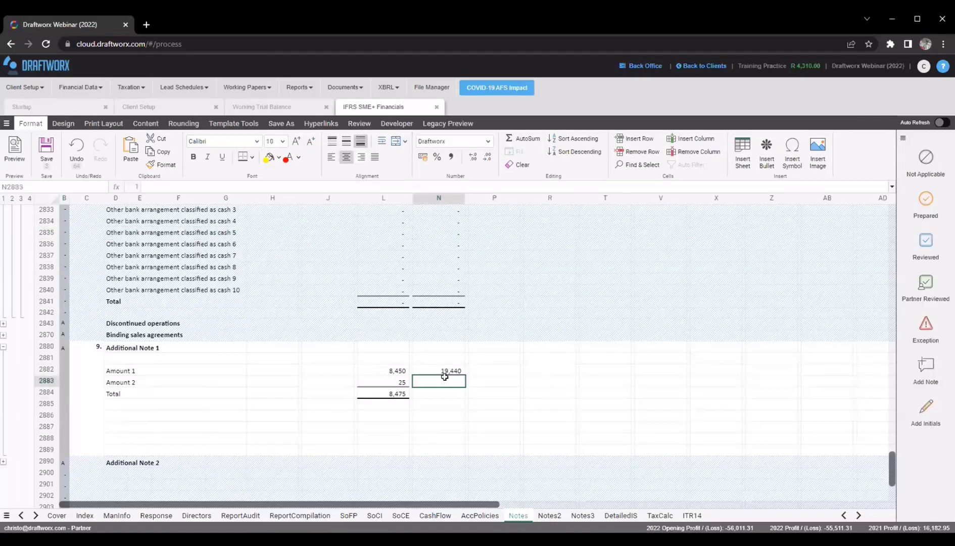
{"action": "left_click", "coordinate": [444, 372]}
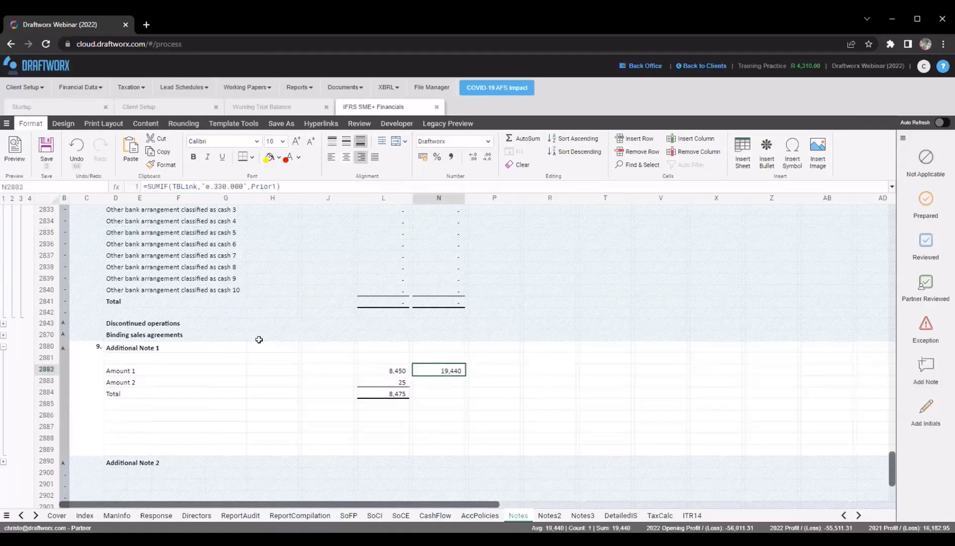
Rename the Amount 1 label in Additional Note 1 to Cleaning
{"action": "left_click", "coordinate": [165, 370]}
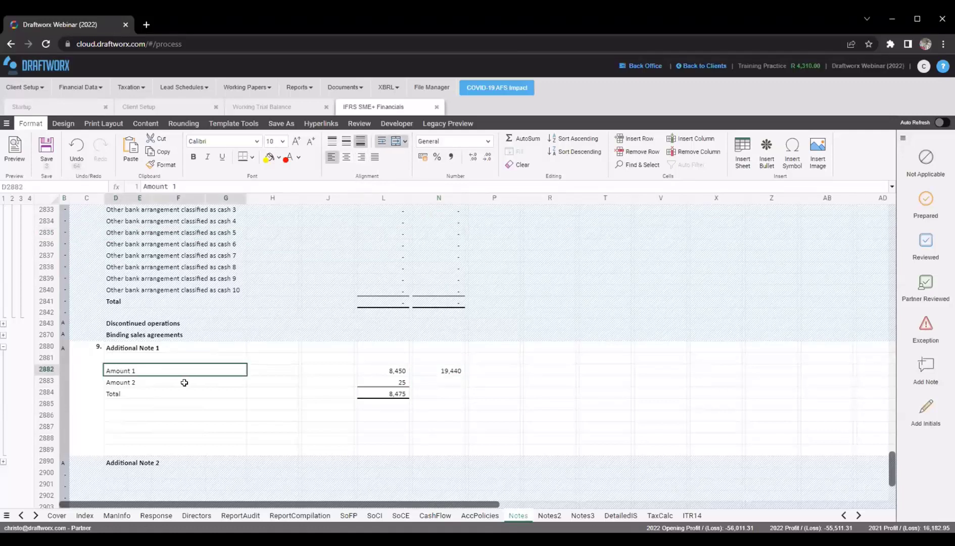
{"action": "type", "text": "Cleaning"}
{"action": "key", "text": "Return"}
Examine the parts of the SUMIF formula in N2882: the TBLink range, the e.330.000 link number and the Prior1 range
{"action": "left_click", "coordinate": [425, 375]}
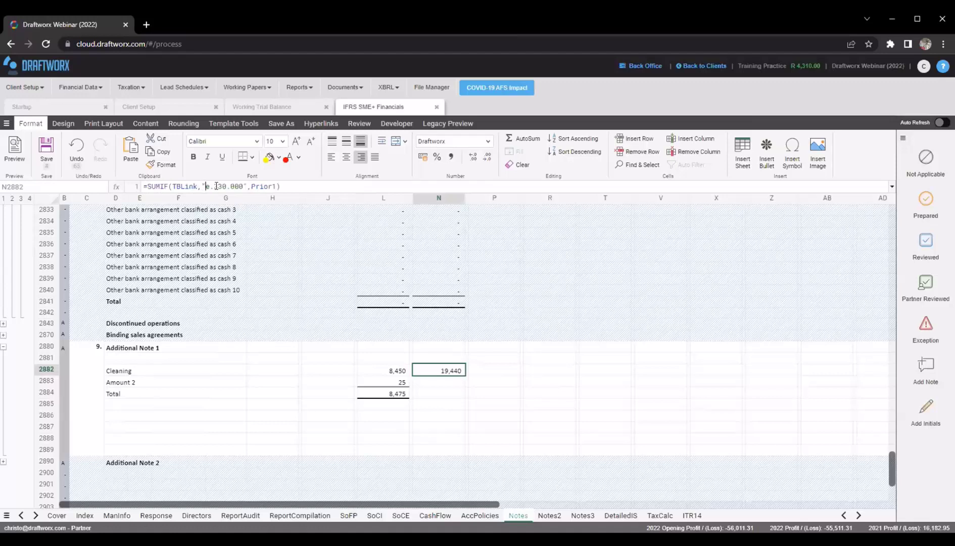
{"action": "left_click_drag", "start_coordinate": [217, 186], "coordinate": [242, 185]}
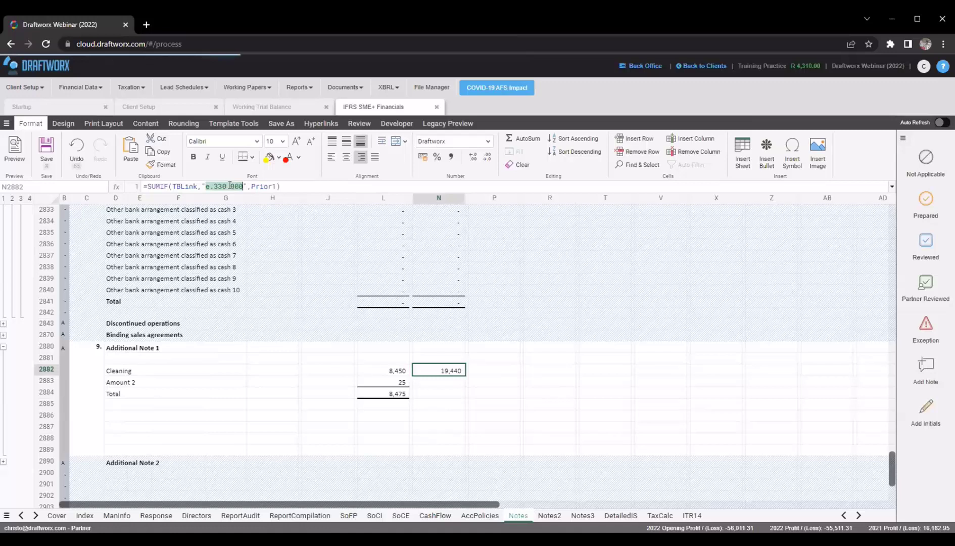
{"action": "left_click", "coordinate": [228, 185]}
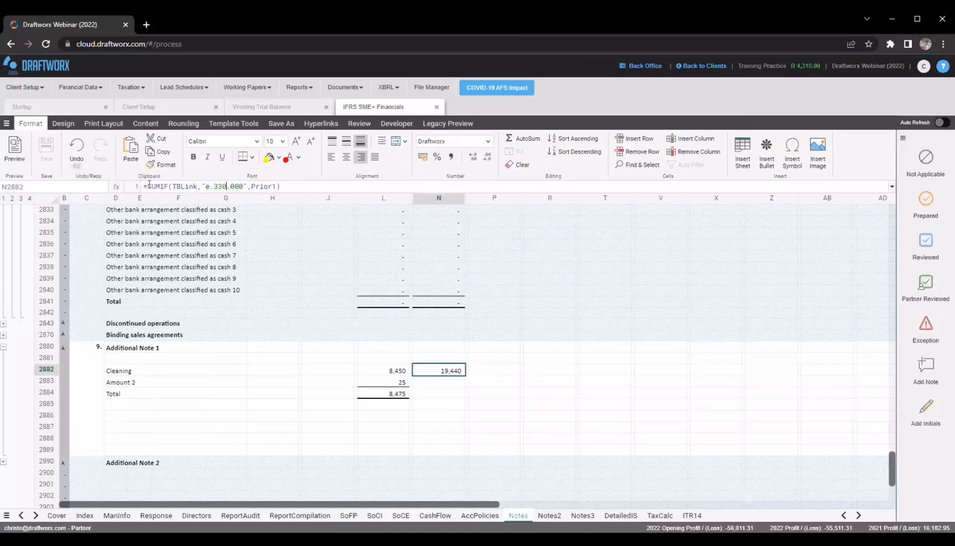
{"action": "left_click_drag", "start_coordinate": [147, 186], "coordinate": [171, 185]}
{"action": "left_click", "coordinate": [181, 186]}
{"action": "left_click_drag", "start_coordinate": [175, 185], "coordinate": [282, 194]}
{"action": "key", "text": "Return"}
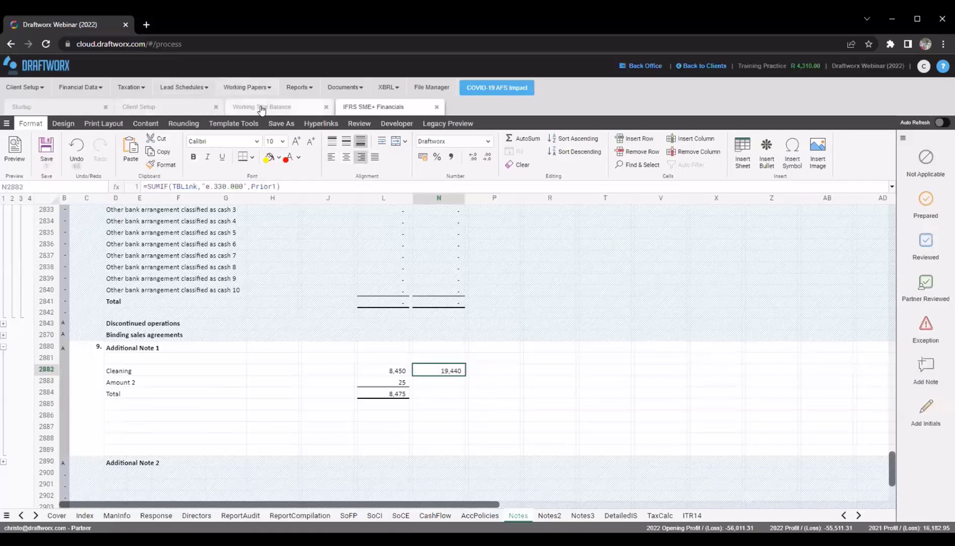
Look up the Cleaning account's link number and 2021 final value in the Working Trial Balance, and return to the IFRS SME+ Financials
{"action": "left_click", "coordinate": [261, 108]}
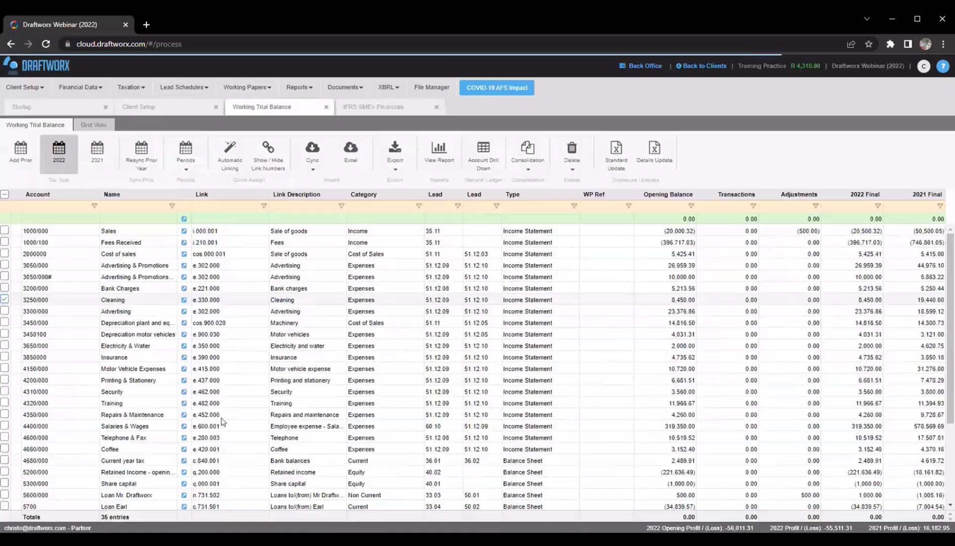
{"action": "left_click", "coordinate": [201, 302]}
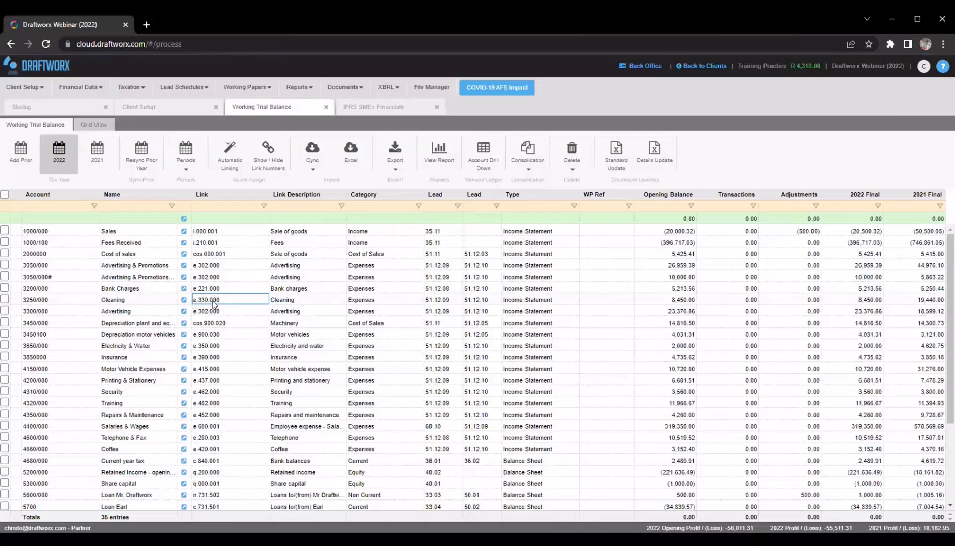
{"action": "left_click", "coordinate": [917, 300]}
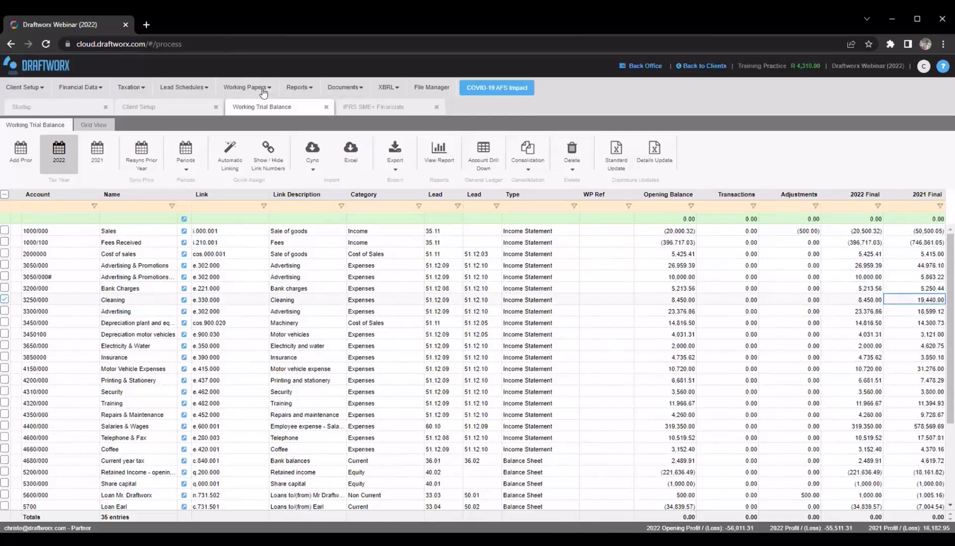
{"action": "left_click", "coordinate": [383, 113]}
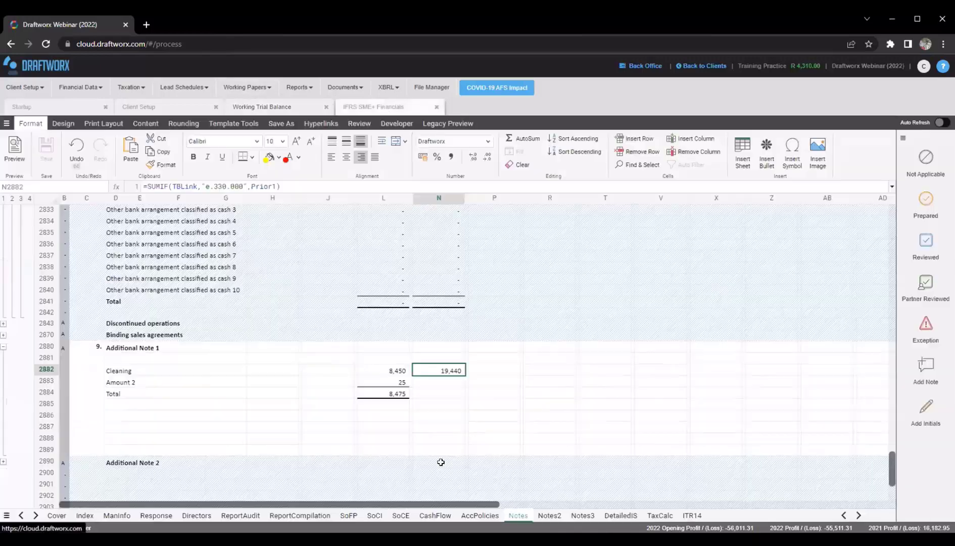
Examine the link formulas behind the current-year amounts of several current asset lines on the SoFP sheet
{"action": "left_click", "coordinate": [348, 515]}
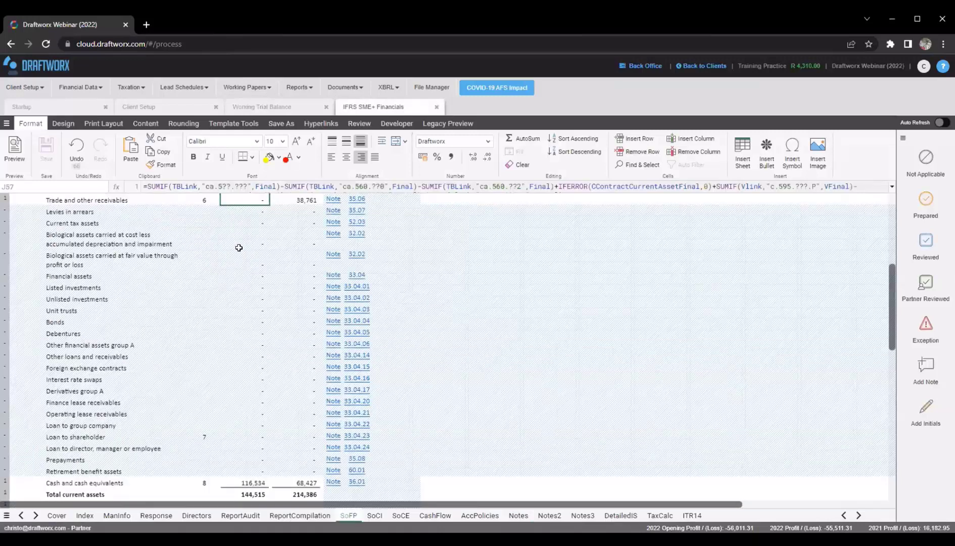
{"action": "scroll", "coordinate": [243, 243], "scroll_direction": "up", "scroll_amount": 1}
{"action": "left_click", "coordinate": [250, 246]}
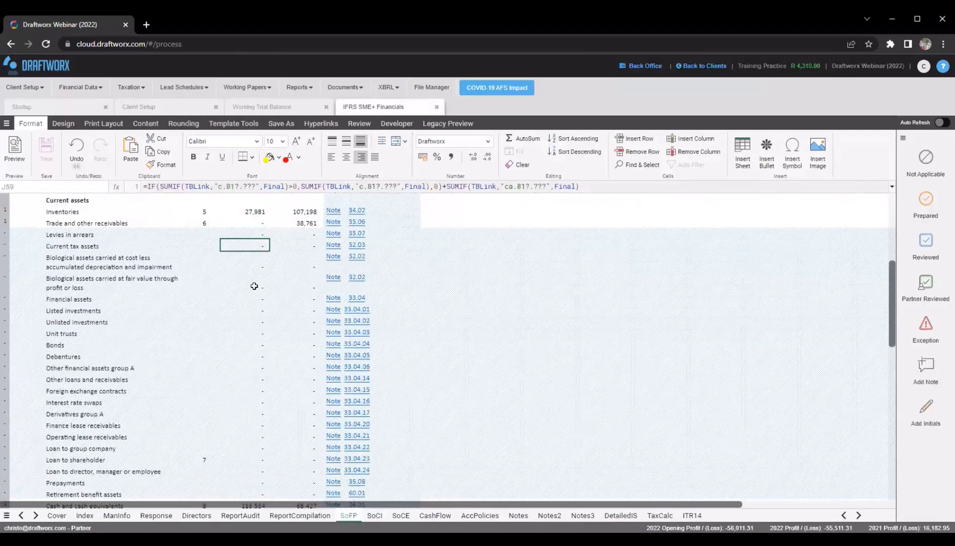
{"action": "left_click", "coordinate": [252, 211]}
{"action": "left_click", "coordinate": [228, 246]}
{"action": "left_click", "coordinate": [232, 310]}
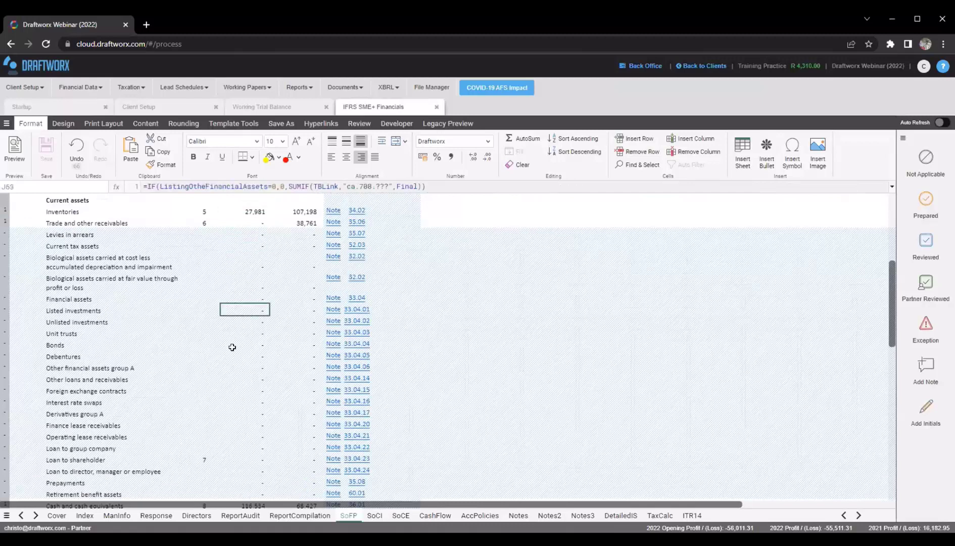
{"action": "left_click", "coordinate": [234, 368]}
{"action": "left_click", "coordinate": [239, 309]}
Examine the ca.6??.??? wildcard link number in the SUMIF formula of the current-year Inventories amount
{"action": "left_click", "coordinate": [238, 211]}
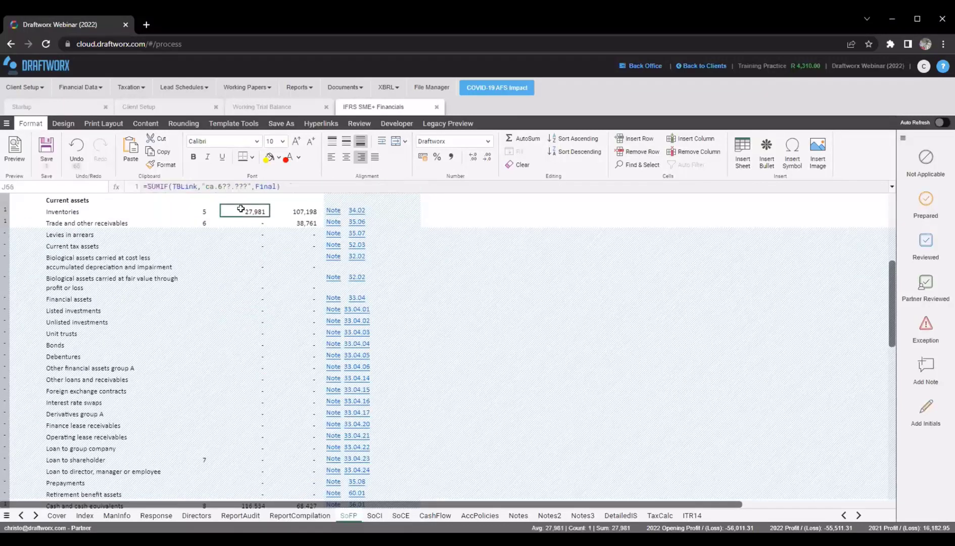
{"action": "left_click_drag", "start_coordinate": [206, 186], "coordinate": [240, 234]}
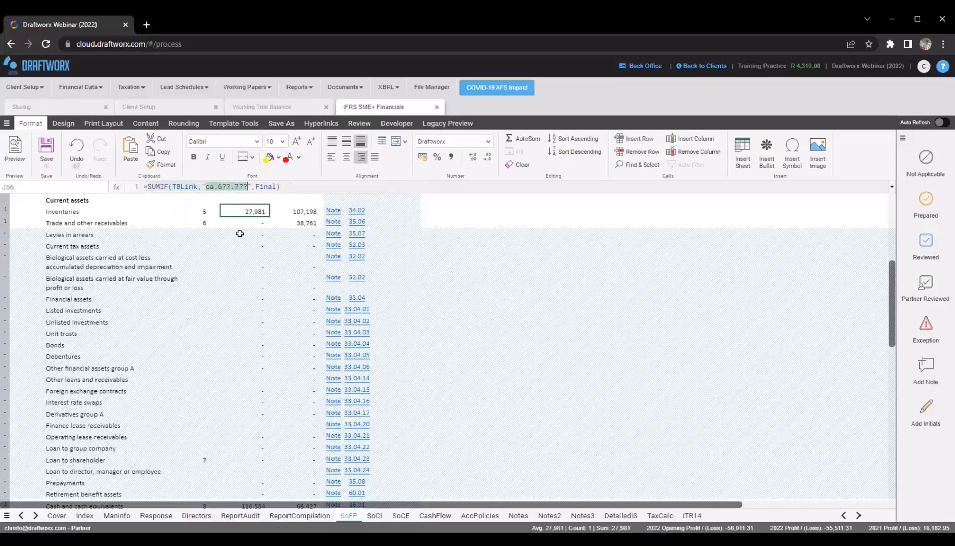
{"action": "left_click", "coordinate": [298, 211]}
{"action": "left_click", "coordinate": [253, 212]}
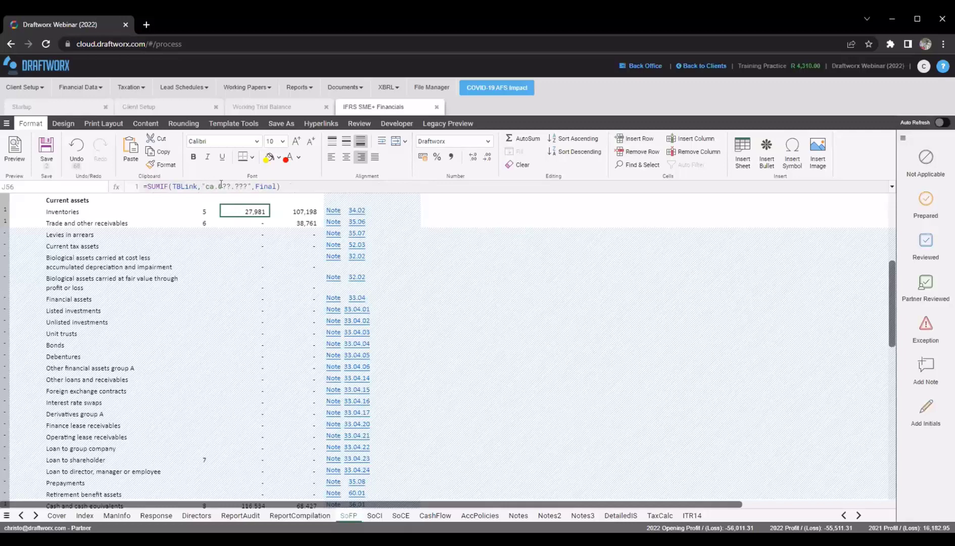
{"action": "left_click_drag", "start_coordinate": [221, 184], "coordinate": [246, 187]}
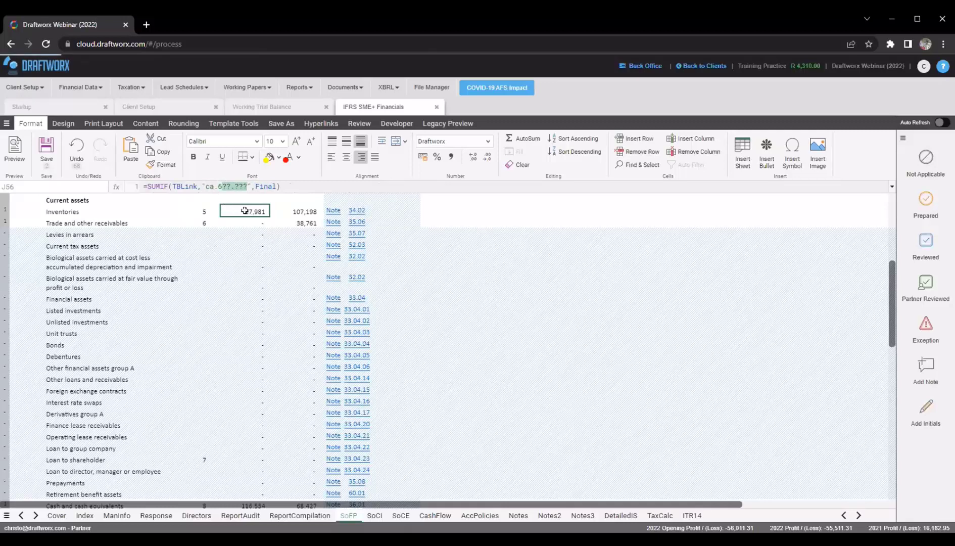
{"action": "left_click", "coordinate": [228, 186]}
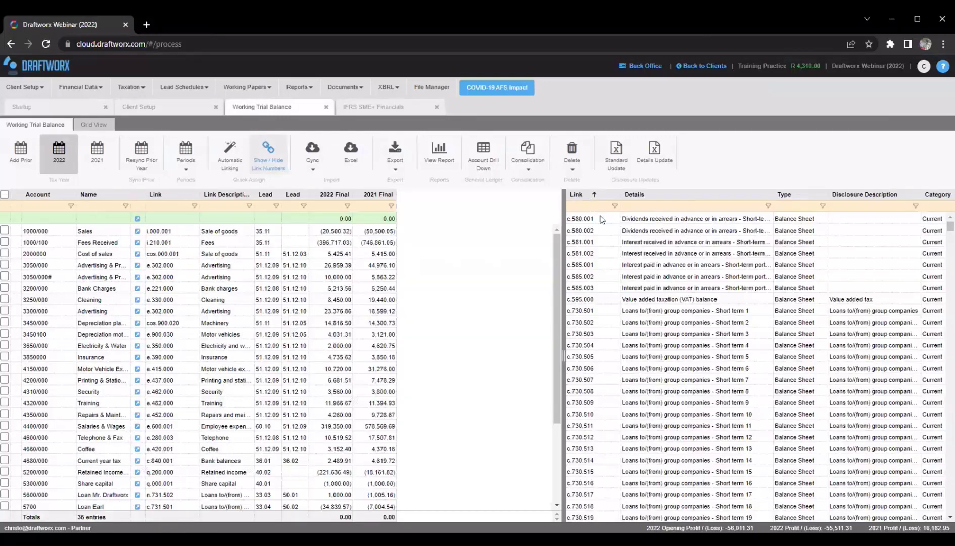
Filter the link number list beside the Working Trial Balance by ca.6
{"action": "type", "text": "c"}
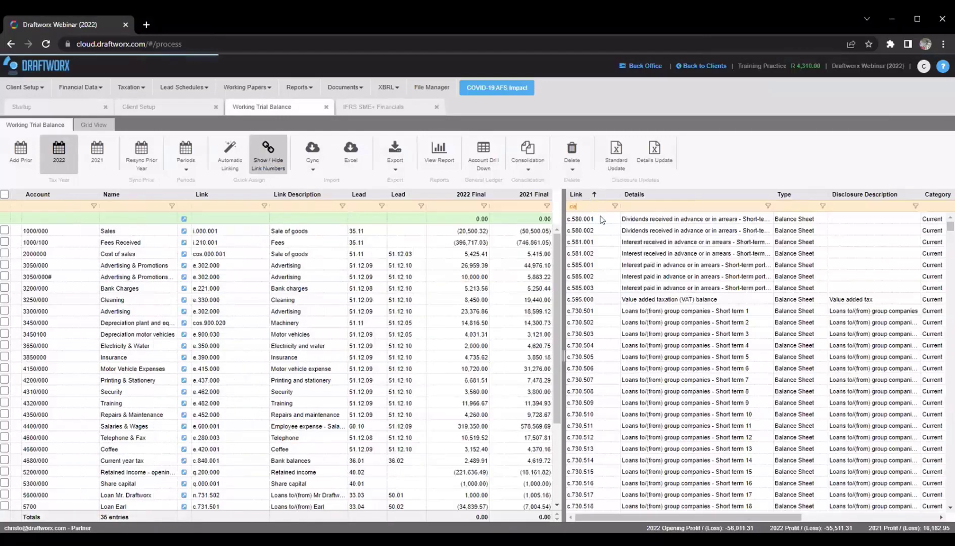
{"action": "type", "text": "a.6"}
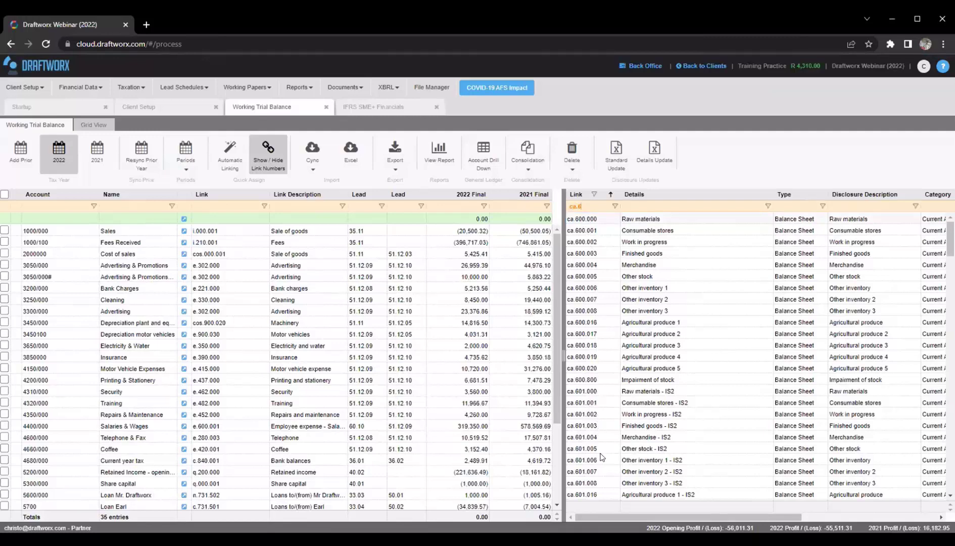
Look through the ca.6 link numbers beside the trial balance and return to the IFRS SME+ Financials
{"action": "scroll", "coordinate": [600, 459], "scroll_direction": "down", "scroll_amount": 3}
{"action": "scroll", "coordinate": [601, 464], "scroll_direction": "up", "scroll_amount": 3}
{"action": "left_click", "coordinate": [358, 114]}
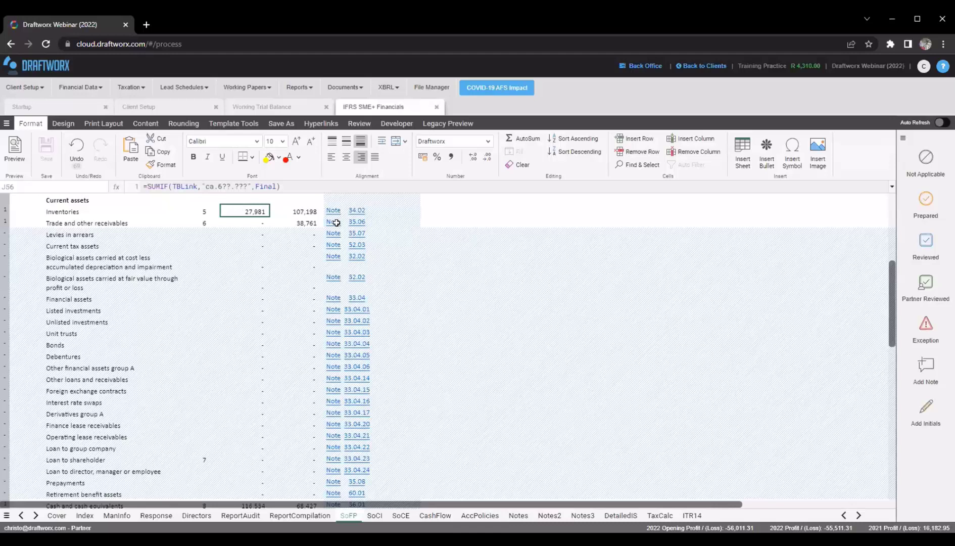
Examine the Cleaning and Amount 2 rows of Additional Note 1 on the Notes sheet
{"action": "left_click", "coordinate": [518, 515]}
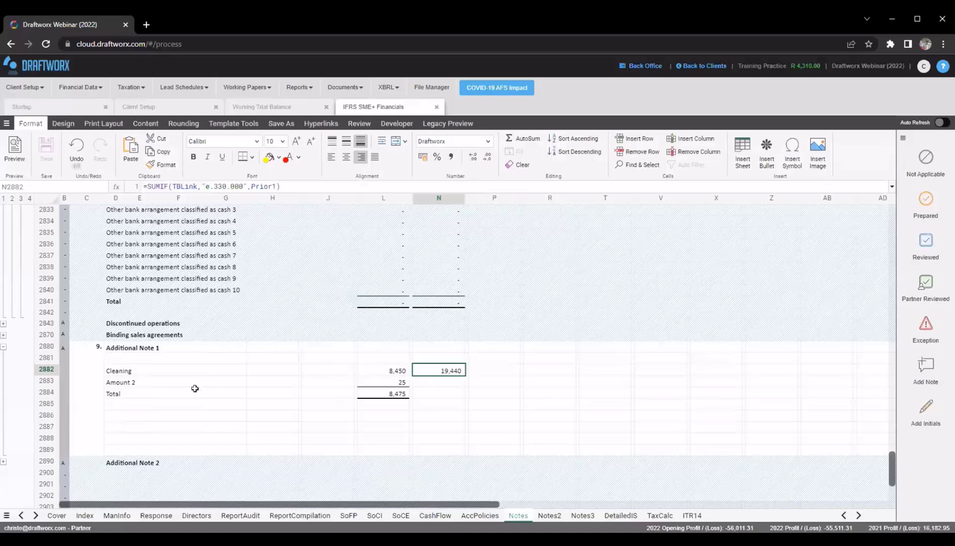
{"action": "left_click", "coordinate": [273, 382]}
{"action": "left_click", "coordinate": [225, 383]}
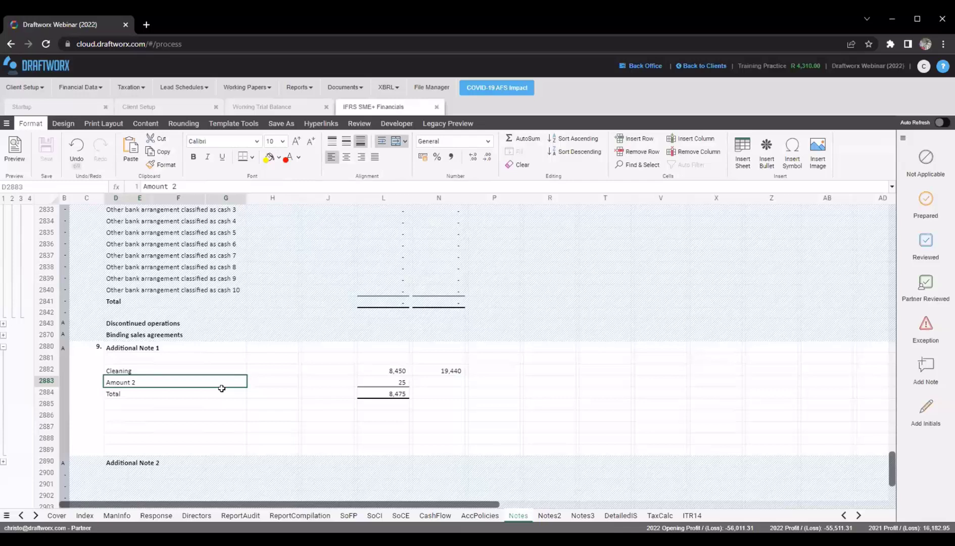
{"action": "left_click", "coordinate": [189, 369]}
{"action": "left_click", "coordinate": [192, 384]}
{"action": "left_click", "coordinate": [189, 368]}
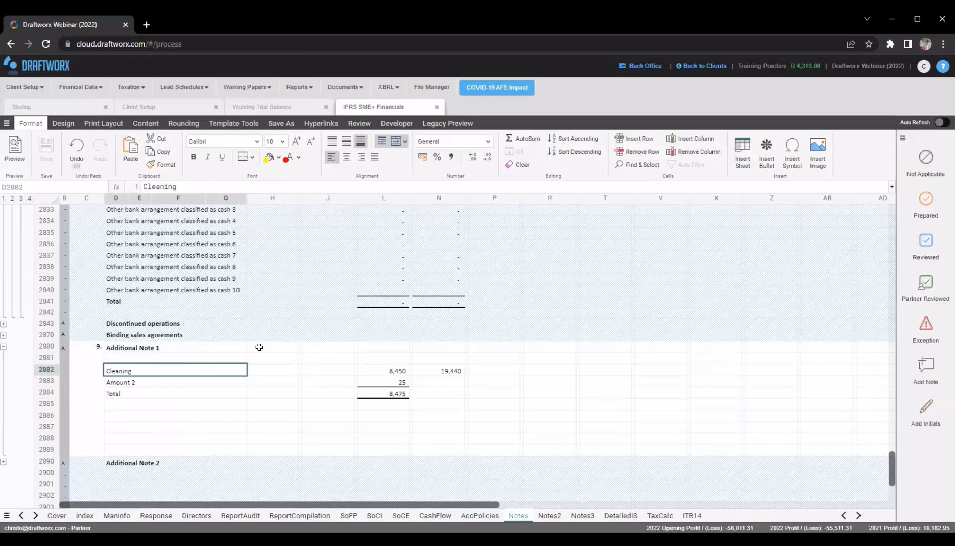
{"action": "left_click", "coordinate": [250, 369]}
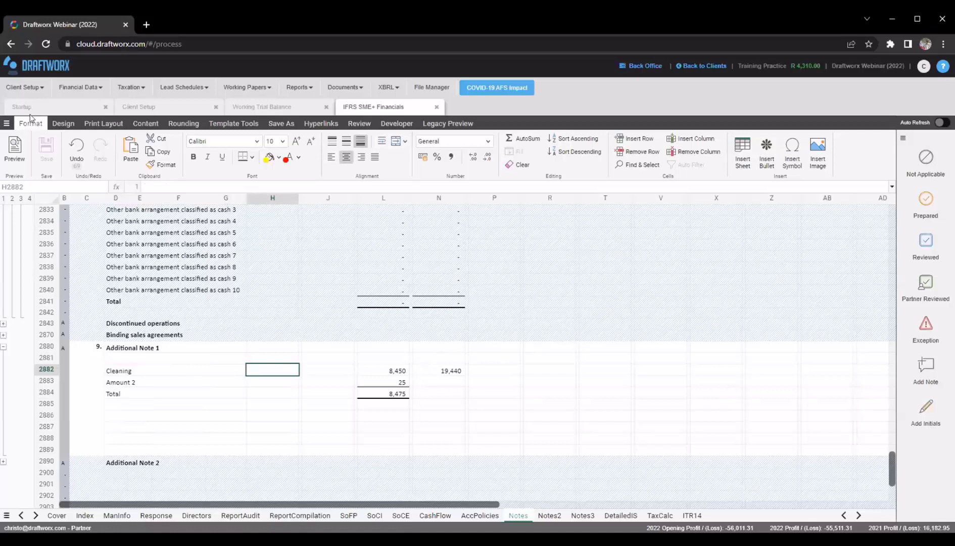
Generate the print preview of the IFRS SME+ Financials and look through its opening pages from the cover to the Director's Responsibilities
{"action": "left_click", "coordinate": [13, 149]}
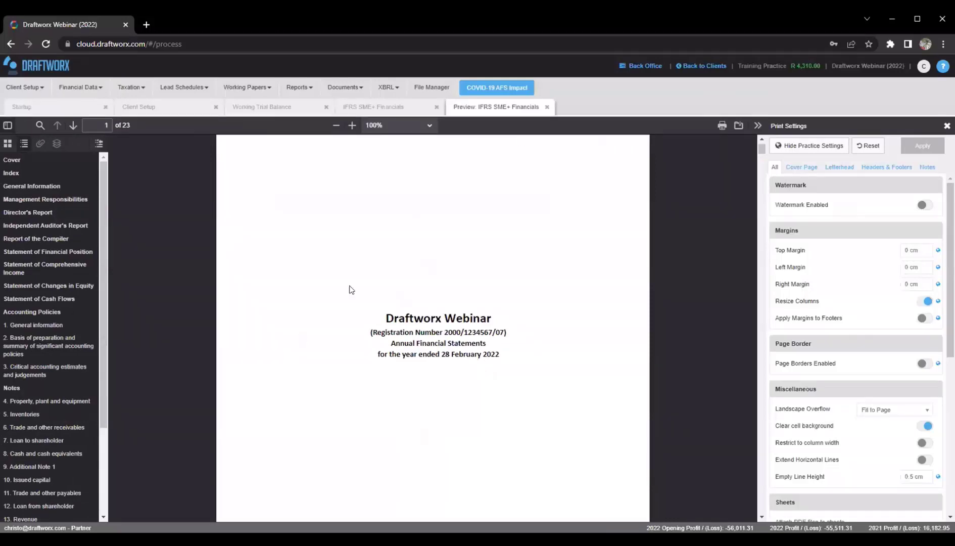
{"action": "scroll", "coordinate": [373, 257], "scroll_direction": "down", "scroll_amount": 2}
{"action": "scroll", "coordinate": [344, 266], "scroll_direction": "down", "scroll_amount": 13}
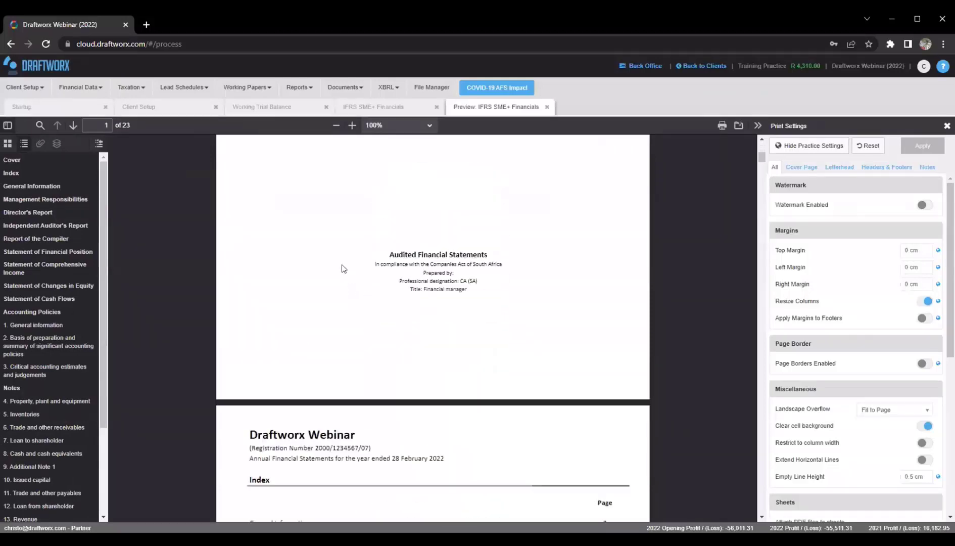
{"action": "scroll", "coordinate": [344, 262], "scroll_direction": "down", "scroll_amount": 13}
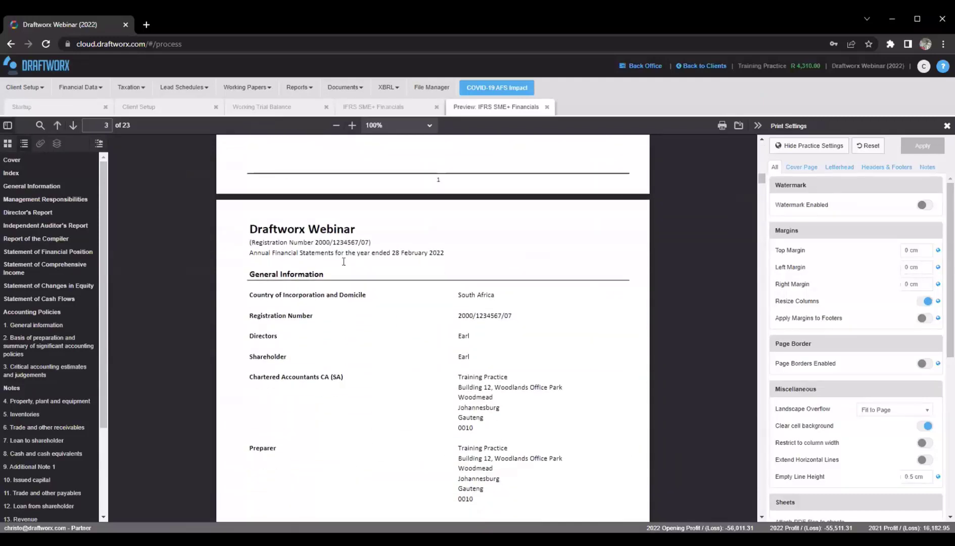
{"action": "scroll", "coordinate": [478, 295], "scroll_direction": "down", "scroll_amount": 12}
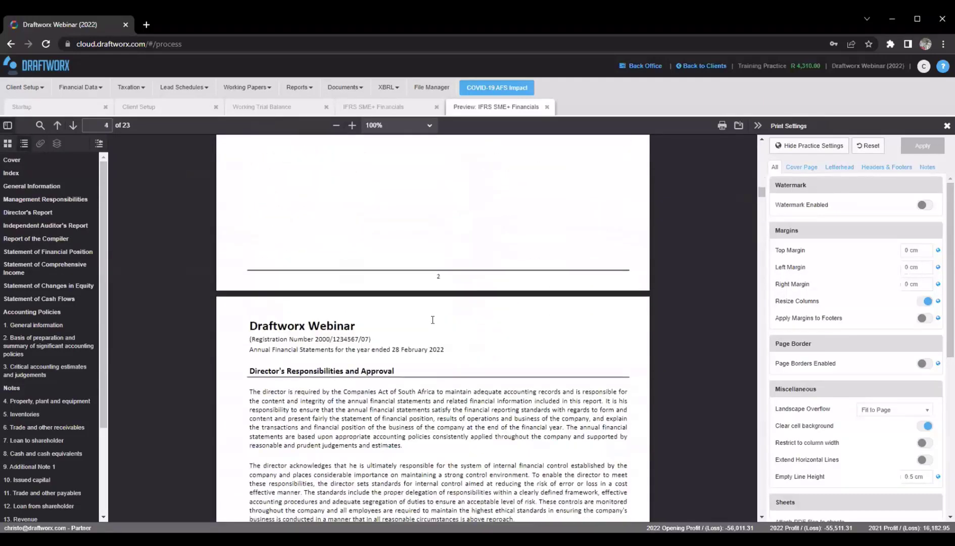
{"action": "scroll", "coordinate": [379, 305], "scroll_direction": "up", "scroll_amount": 5}
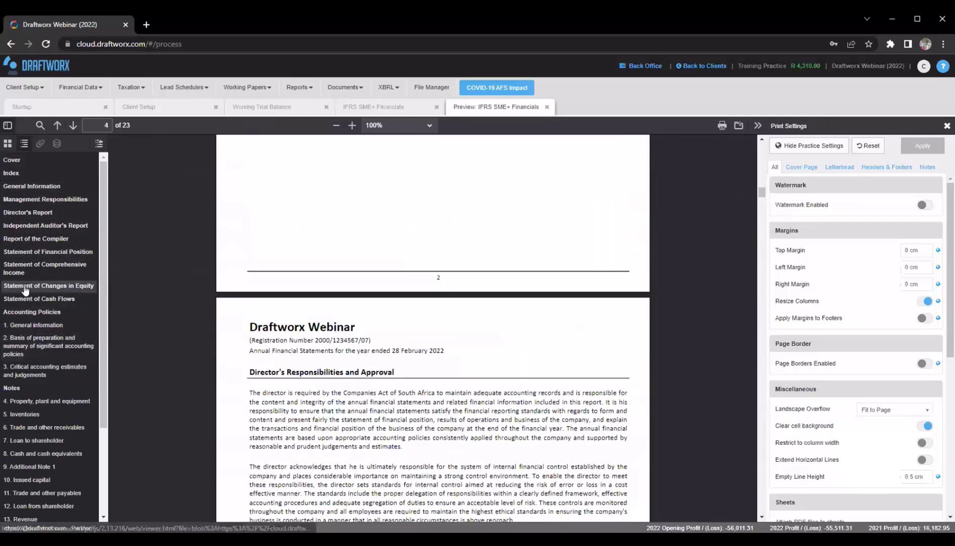
Review the Statement of Financial Position and the notes around Trade and other payables in the preview
{"action": "left_click", "coordinate": [21, 254]}
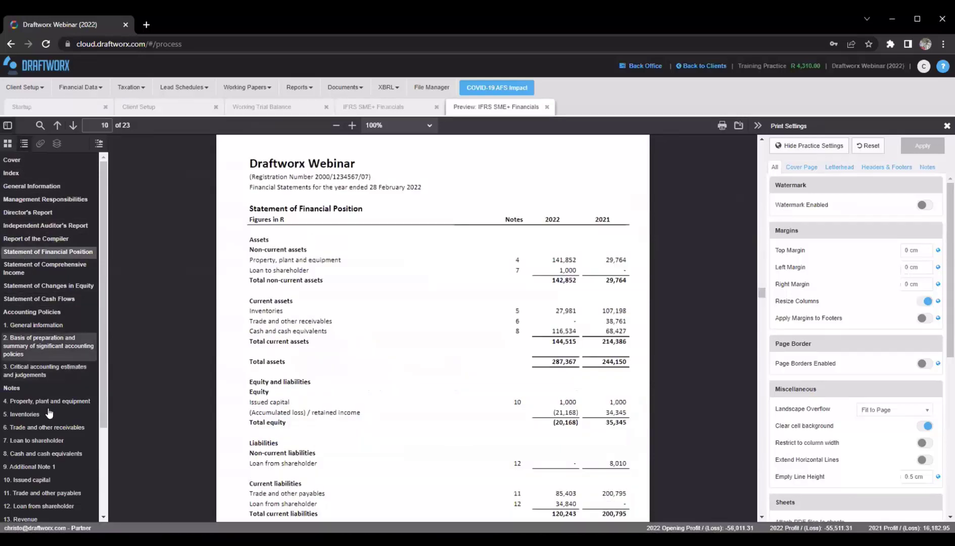
{"action": "scroll", "coordinate": [38, 430], "scroll_direction": "down", "scroll_amount": 3}
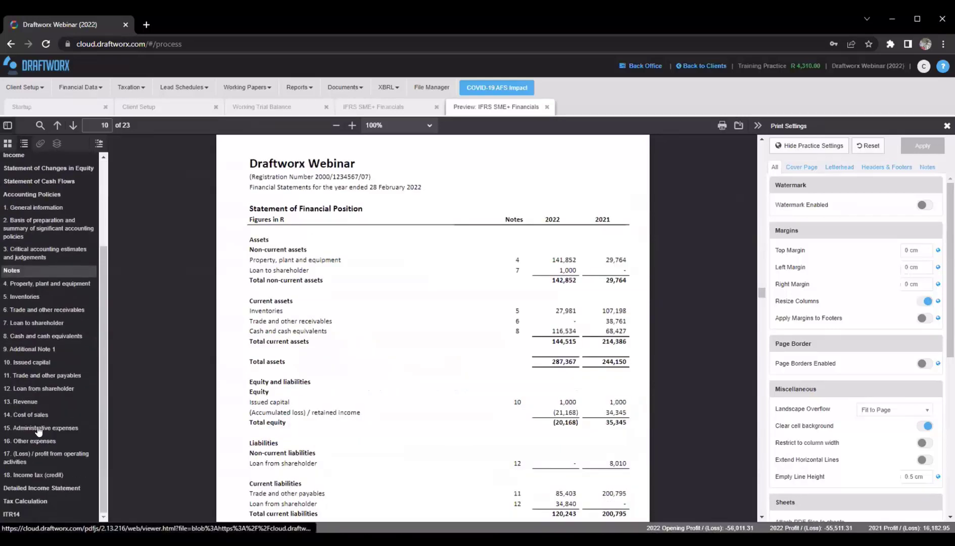
{"action": "left_click", "coordinate": [21, 376]}
{"action": "scroll", "coordinate": [322, 356], "scroll_direction": "down", "scroll_amount": 2}
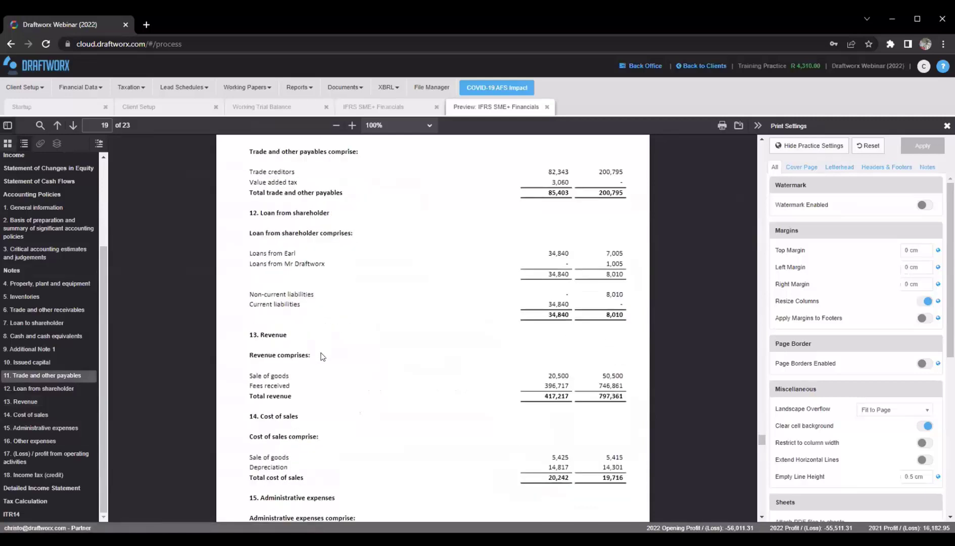
{"action": "scroll", "coordinate": [322, 358], "scroll_direction": "up", "scroll_amount": 1}
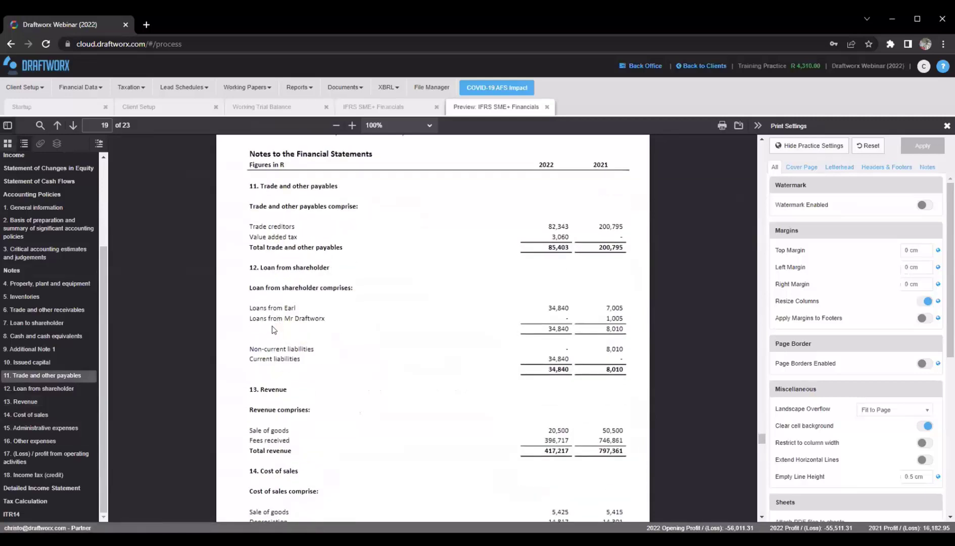
{"action": "scroll", "coordinate": [302, 303], "scroll_direction": "up", "scroll_amount": 15}
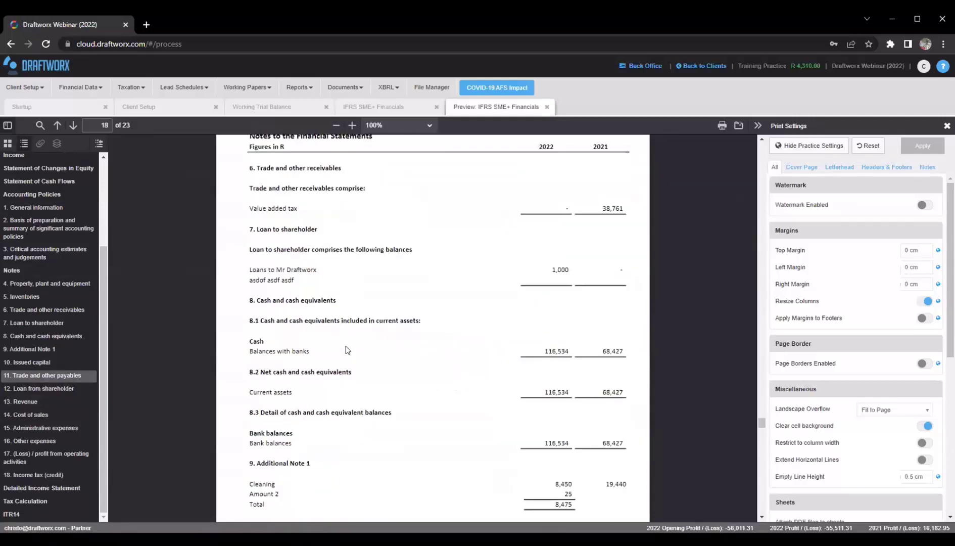
{"action": "scroll", "coordinate": [379, 386], "scroll_direction": "up", "scroll_amount": 1}
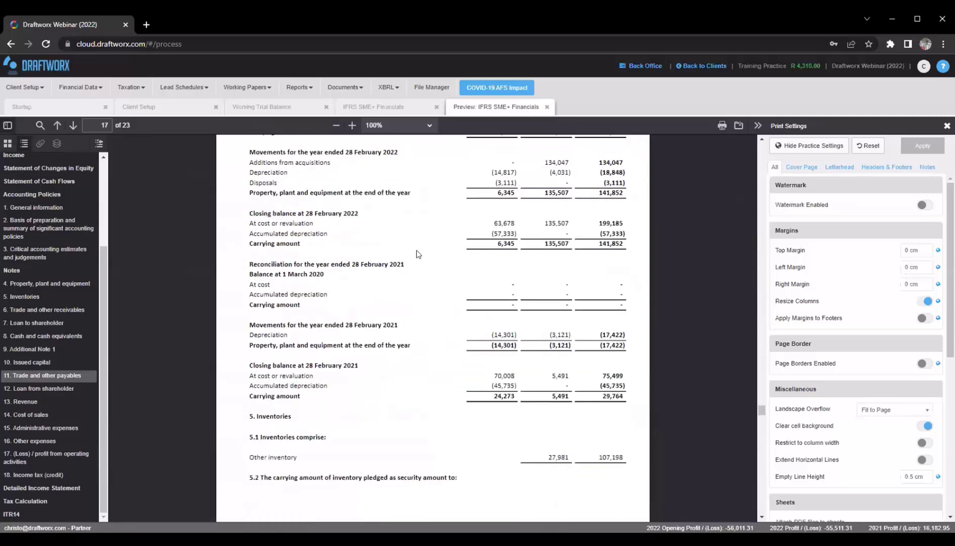
{"action": "scroll", "coordinate": [448, 293], "scroll_direction": "up", "scroll_amount": 7}
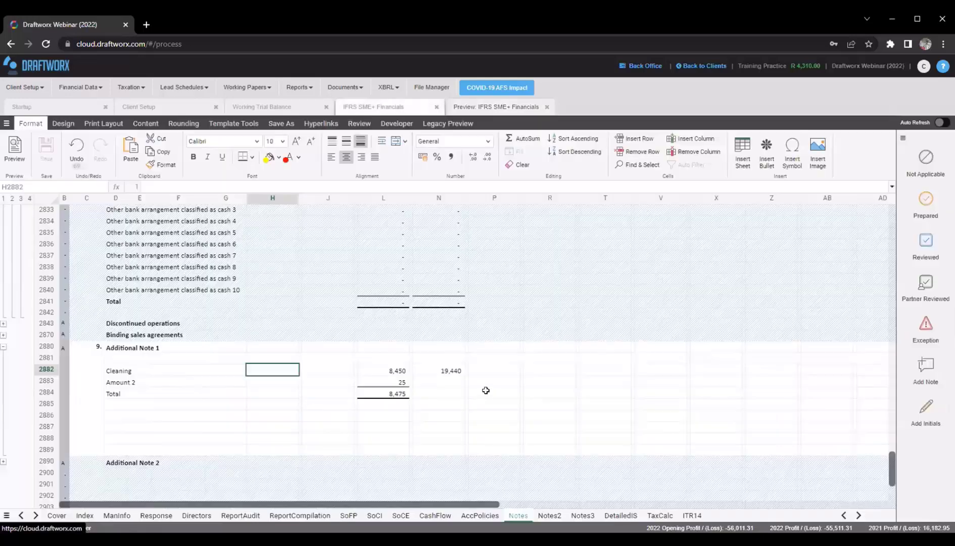
Check the Notes sheet, return to the preview, and enable and apply the Draft watermark to its pages
{"action": "left_click", "coordinate": [337, 438]}
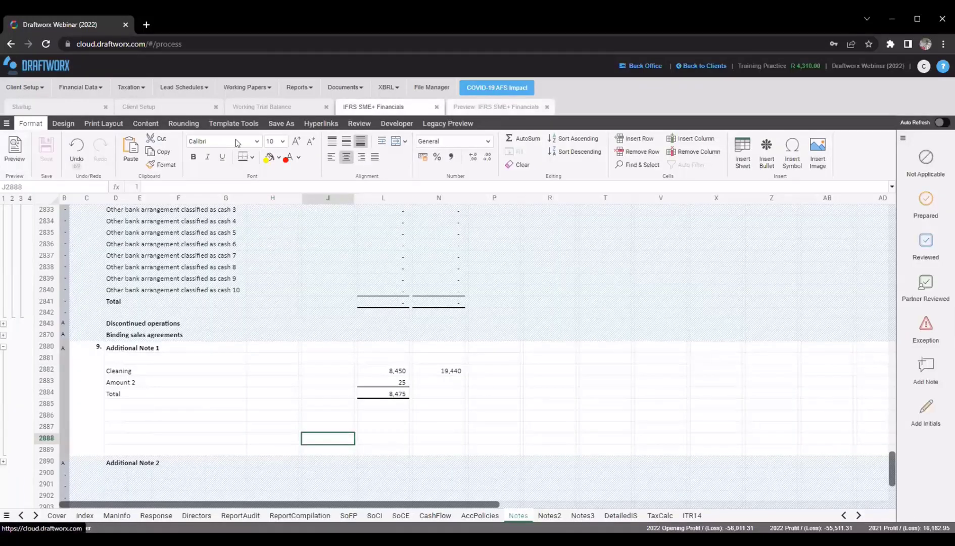
{"action": "left_click", "coordinate": [488, 107]}
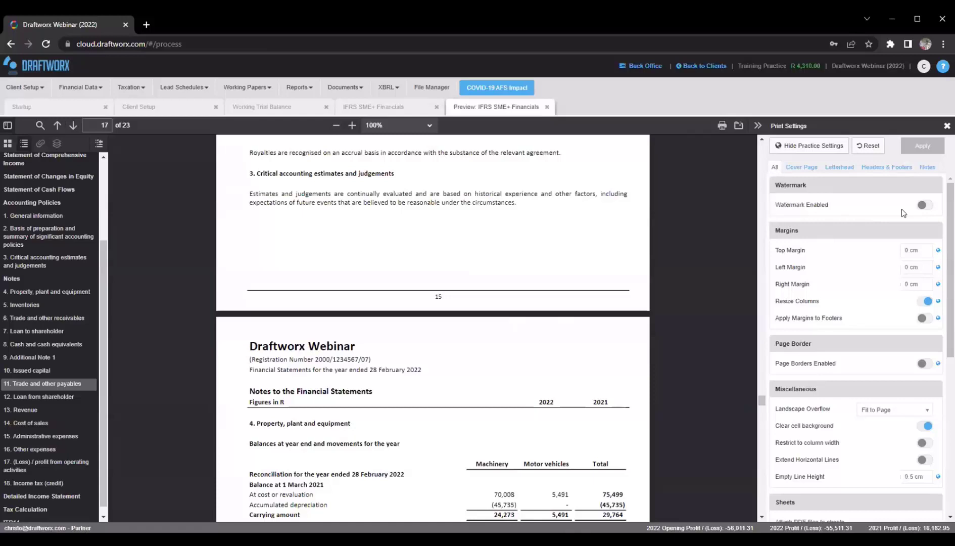
{"action": "left_click", "coordinate": [924, 206]}
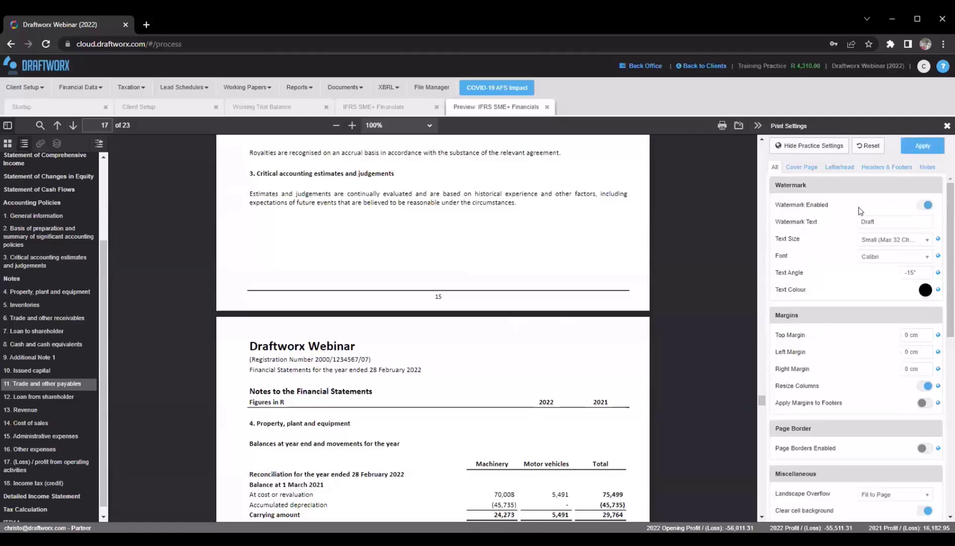
{"action": "left_click", "coordinate": [914, 146]}
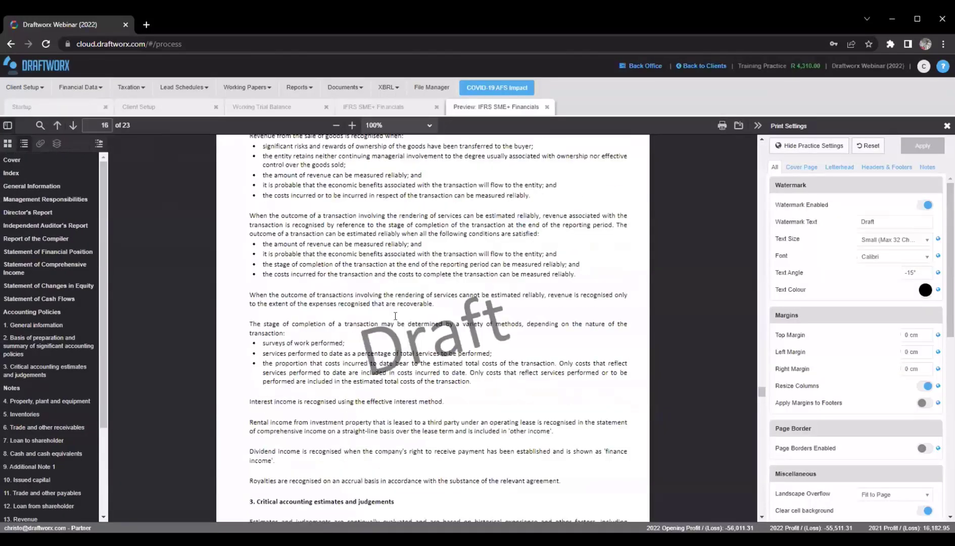
{"action": "scroll", "coordinate": [443, 350], "scroll_direction": "up", "scroll_amount": 10}
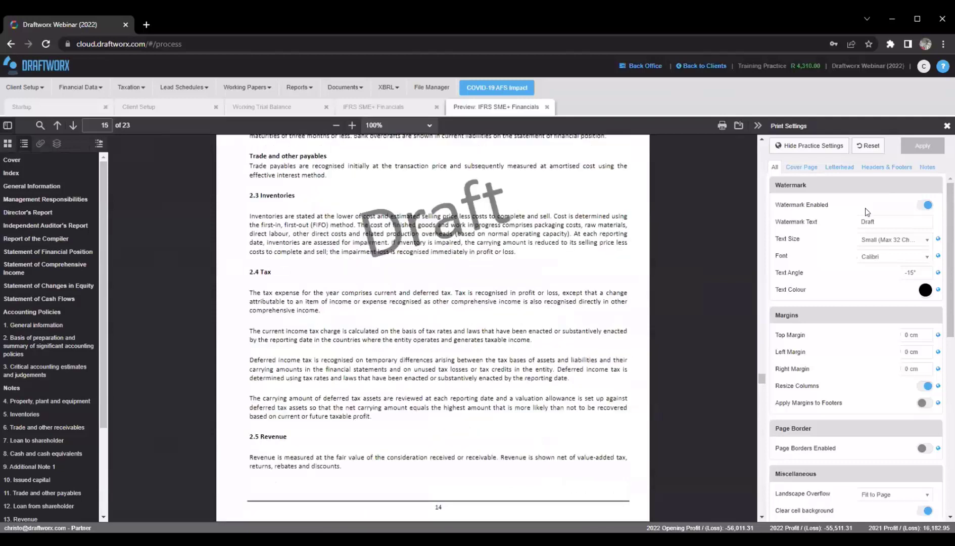
Switch off the watermark setting and examine the margin, page border, miscellaneous and sheet attachment print settings
{"action": "left_click", "coordinate": [926, 204]}
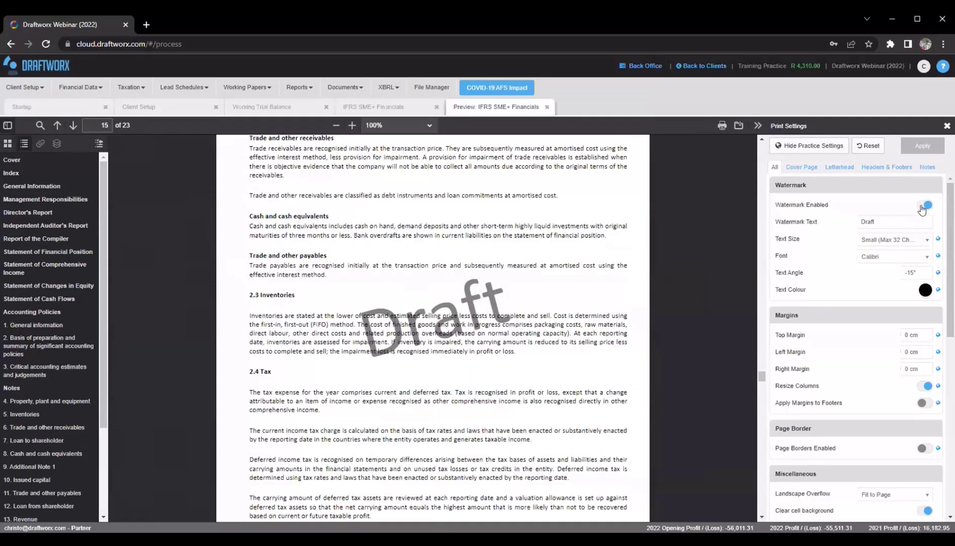
{"action": "scroll", "coordinate": [847, 209], "scroll_direction": "down", "scroll_amount": 1}
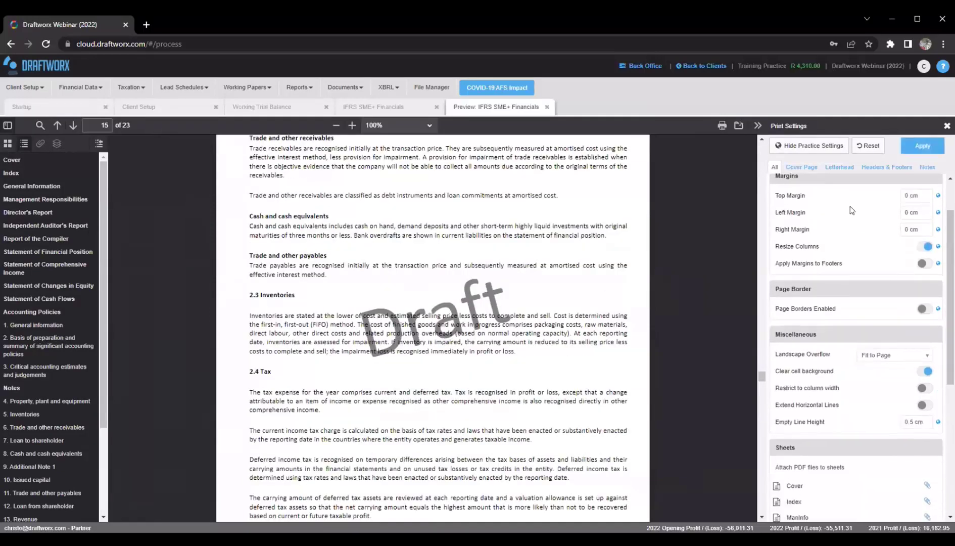
{"action": "left_click", "coordinate": [911, 229]}
{"action": "scroll", "coordinate": [250, 269], "scroll_direction": "up", "scroll_amount": 10}
{"action": "left_click", "coordinate": [250, 298]}
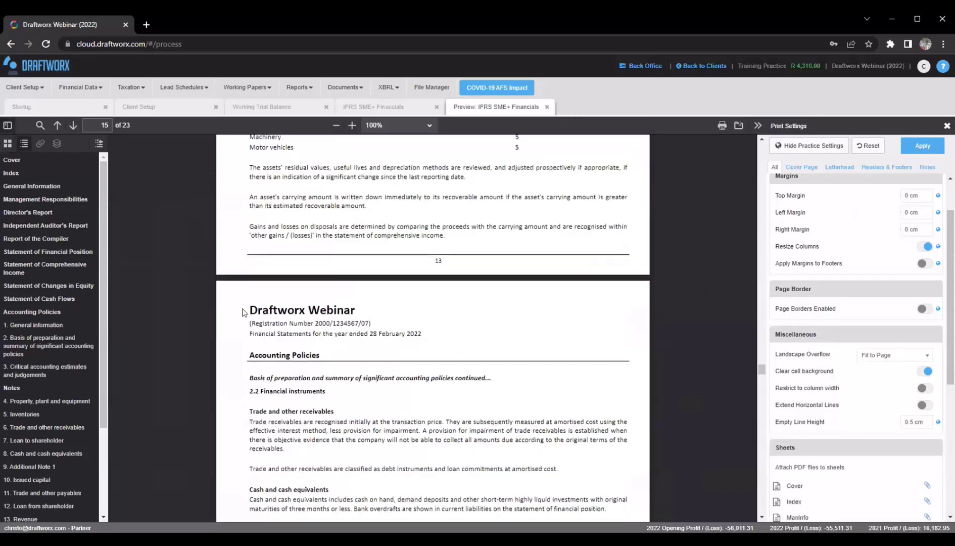
{"action": "scroll", "coordinate": [260, 239], "scroll_direction": "up", "scroll_amount": 5}
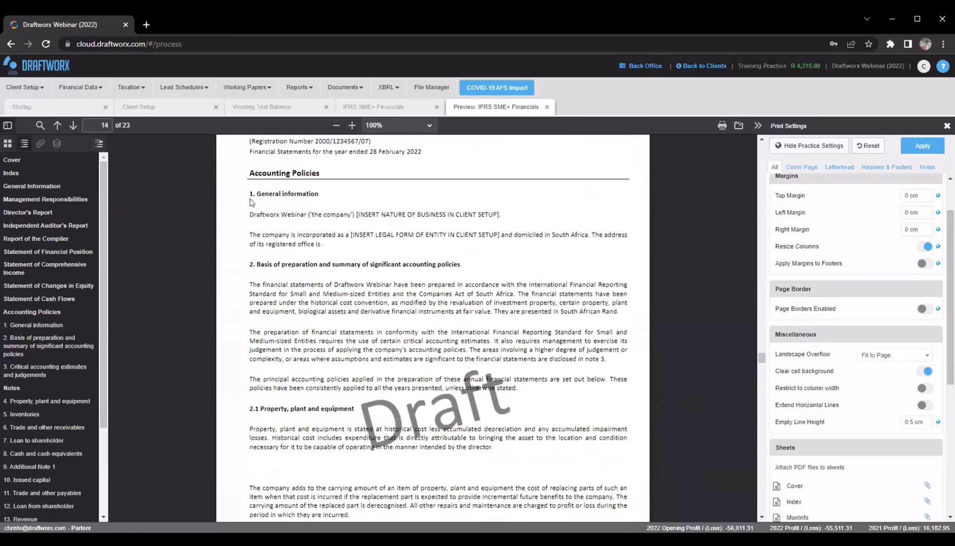
{"action": "scroll", "coordinate": [255, 221], "scroll_direction": "down", "scroll_amount": 1}
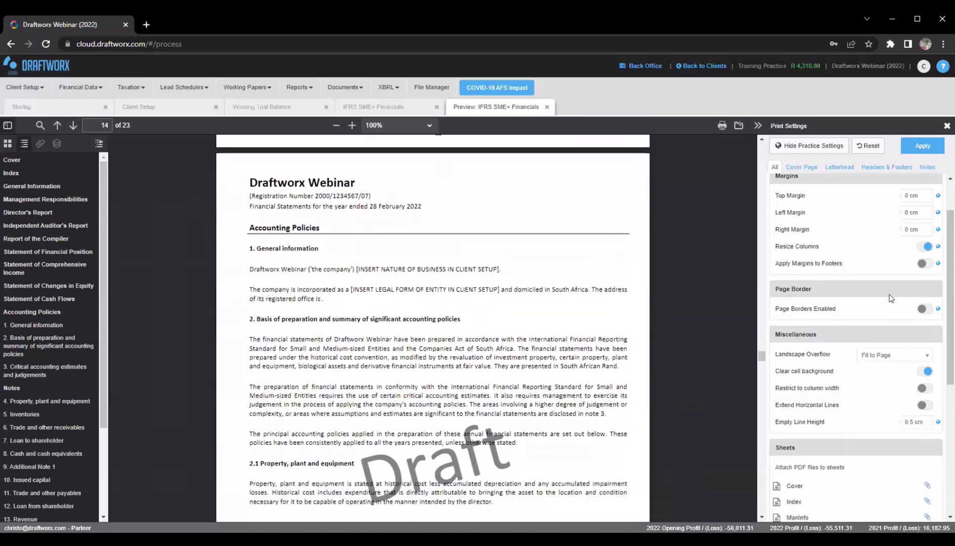
{"action": "scroll", "coordinate": [861, 359], "scroll_direction": "down", "scroll_amount": 1}
{"action": "scroll", "coordinate": [836, 208], "scroll_direction": "down", "scroll_amount": 4}
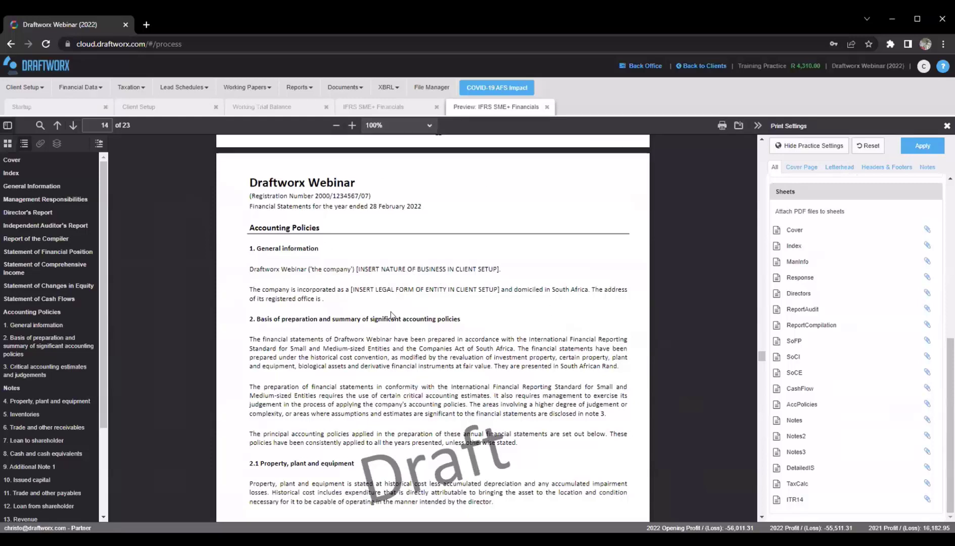
Go to the Independent Auditor's Report in the preview and look through its pages, including the heading area
{"action": "left_click", "coordinate": [36, 226]}
{"action": "scroll", "coordinate": [281, 227], "scroll_direction": "up", "scroll_amount": 1}
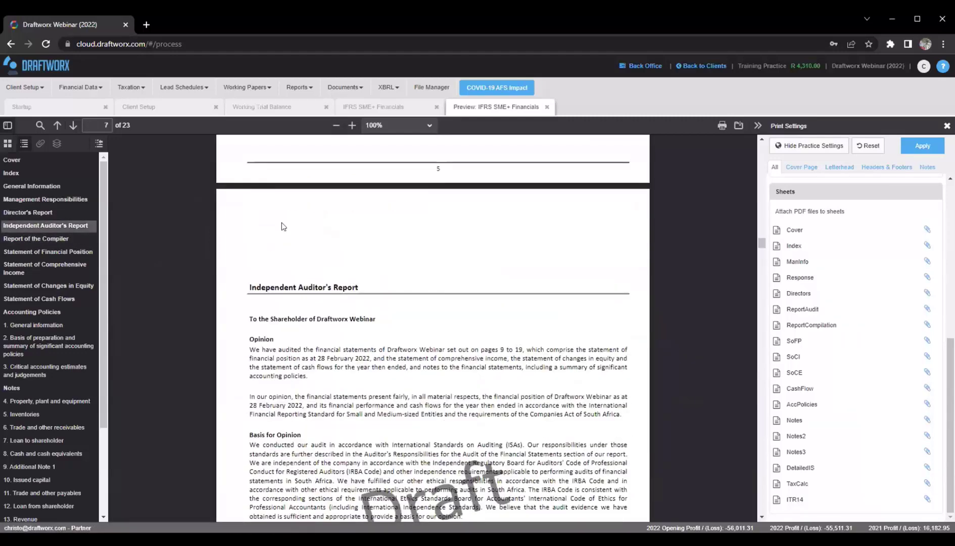
{"action": "scroll", "coordinate": [371, 361], "scroll_direction": "down", "scroll_amount": 5}
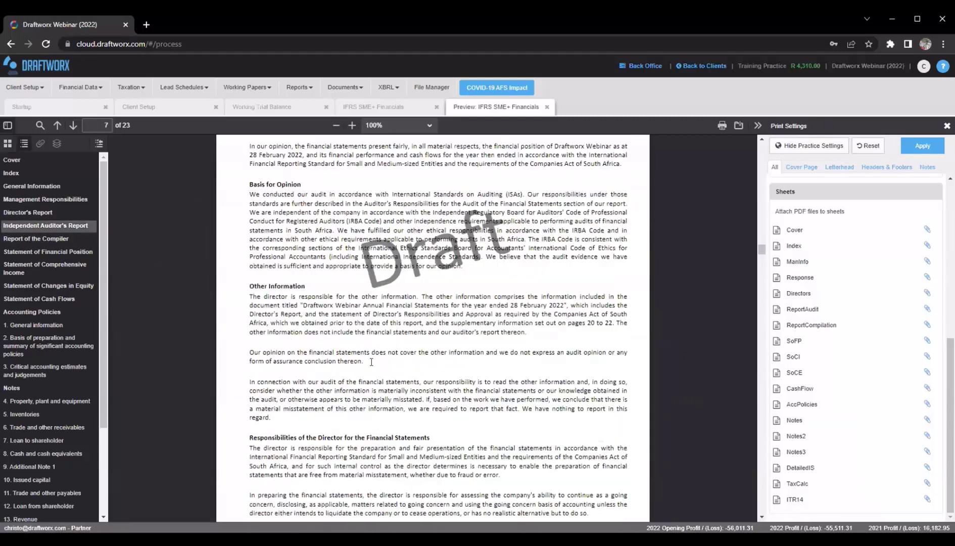
{"action": "scroll", "coordinate": [371, 362], "scroll_direction": "down", "scroll_amount": 9}
{"action": "scroll", "coordinate": [371, 367], "scroll_direction": "up", "scroll_amount": 4}
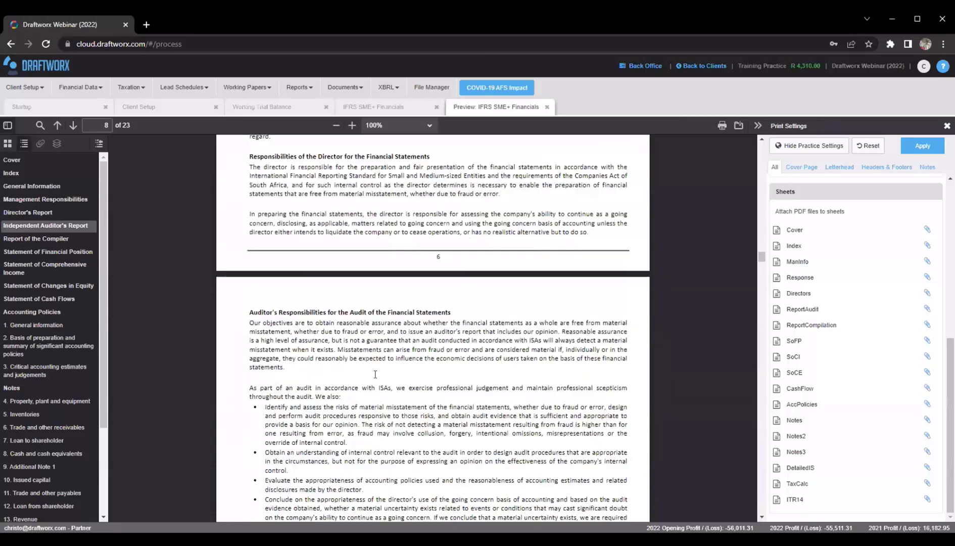
{"action": "scroll", "coordinate": [375, 374], "scroll_direction": "up", "scroll_amount": 6}
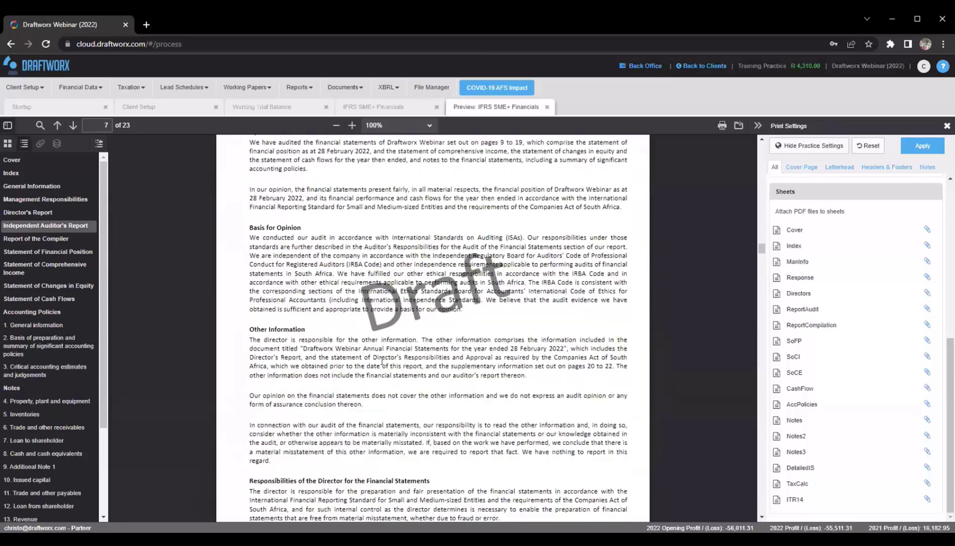
{"action": "scroll", "coordinate": [383, 361], "scroll_direction": "up", "scroll_amount": 3}
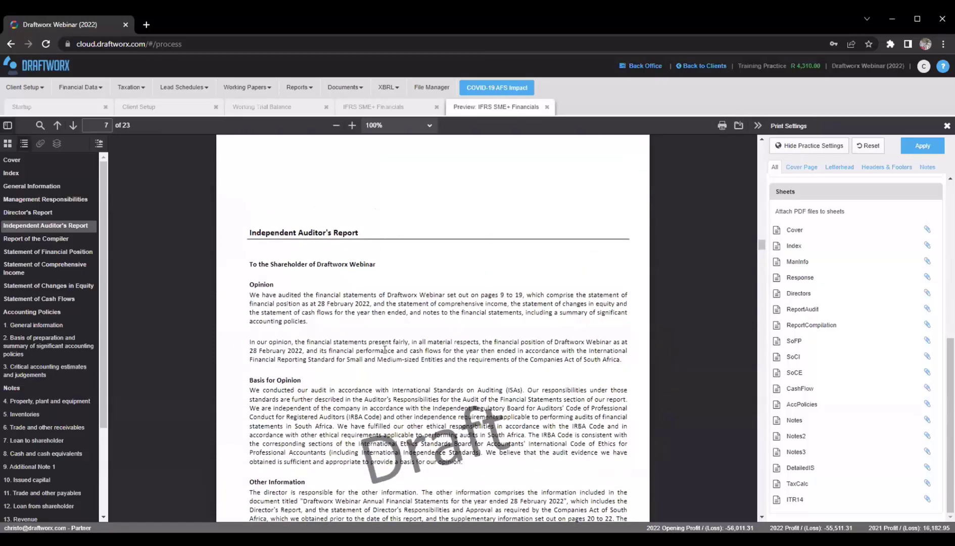
{"action": "scroll", "coordinate": [385, 329], "scroll_direction": "up", "scroll_amount": 1}
{"action": "scroll", "coordinate": [385, 281], "scroll_direction": "down", "scroll_amount": 2}
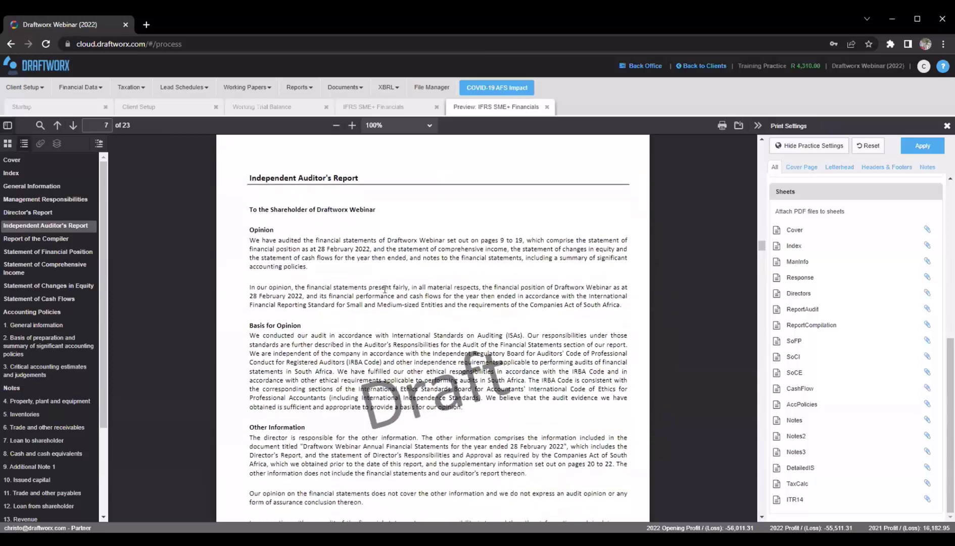
{"action": "scroll", "coordinate": [385, 289], "scroll_direction": "up", "scroll_amount": 1}
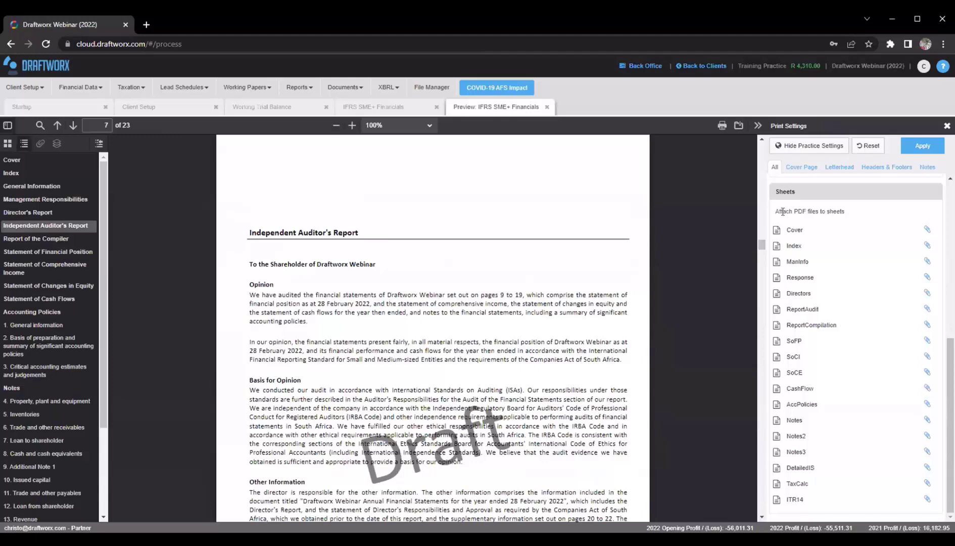
Upload the Custom Audit Report PDF to the Documents folder in the File Manager and check for it among the client's documents
{"action": "left_click_drag", "start_coordinate": [776, 207], "coordinate": [841, 205]}
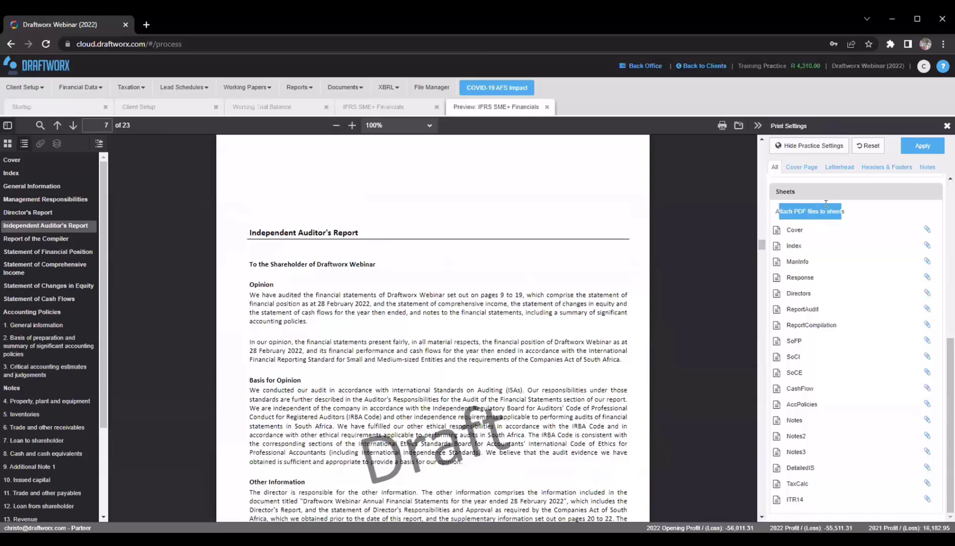
{"action": "left_click", "coordinate": [824, 209]}
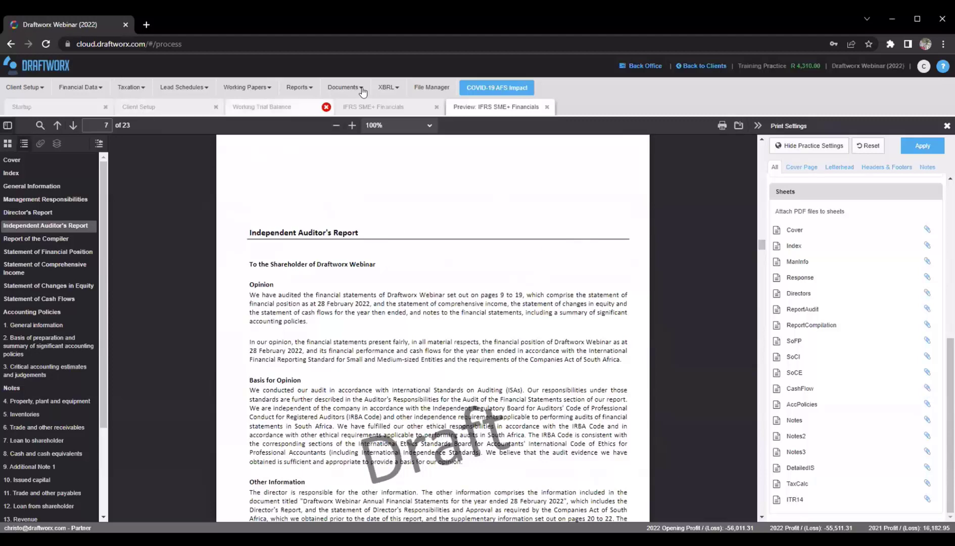
{"action": "left_click", "coordinate": [432, 89]}
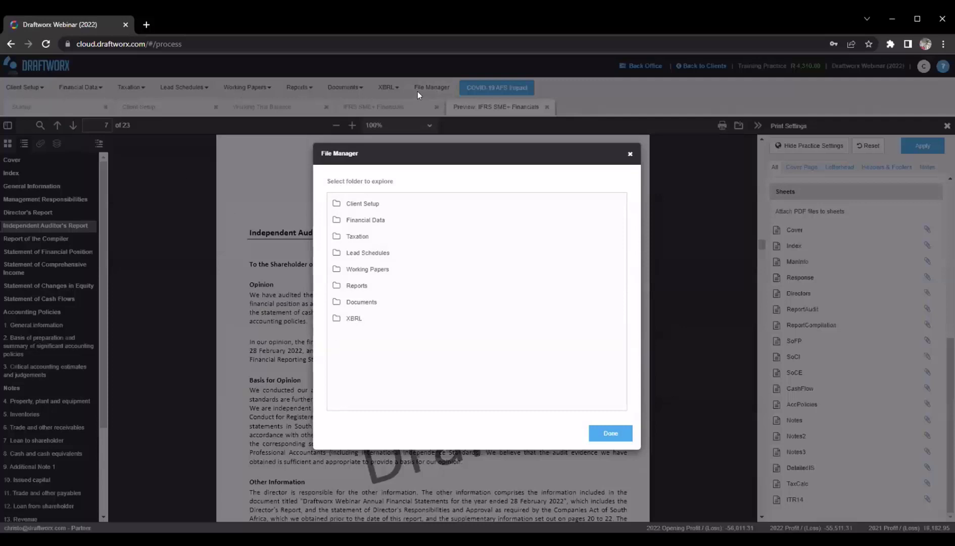
{"action": "left_click", "coordinate": [355, 303]}
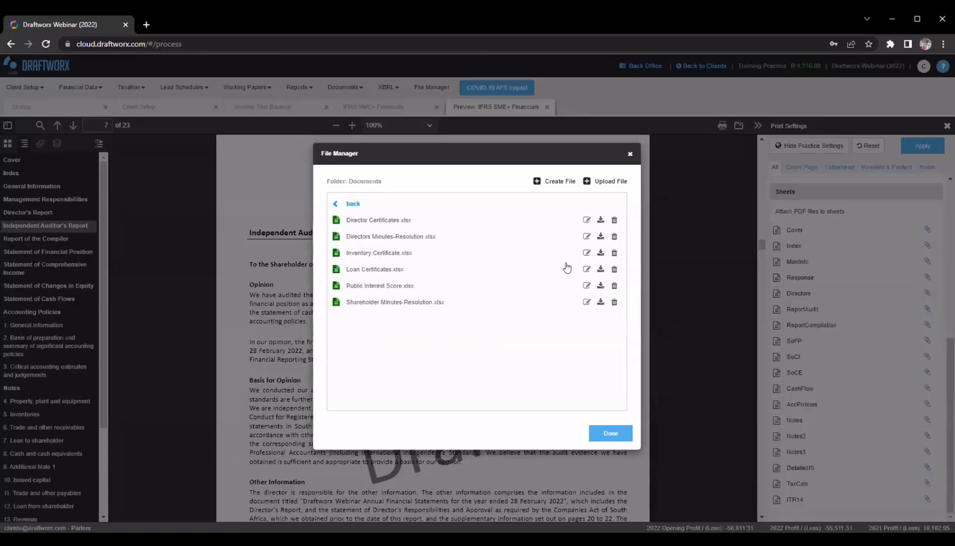
{"action": "left_click", "coordinate": [608, 182]}
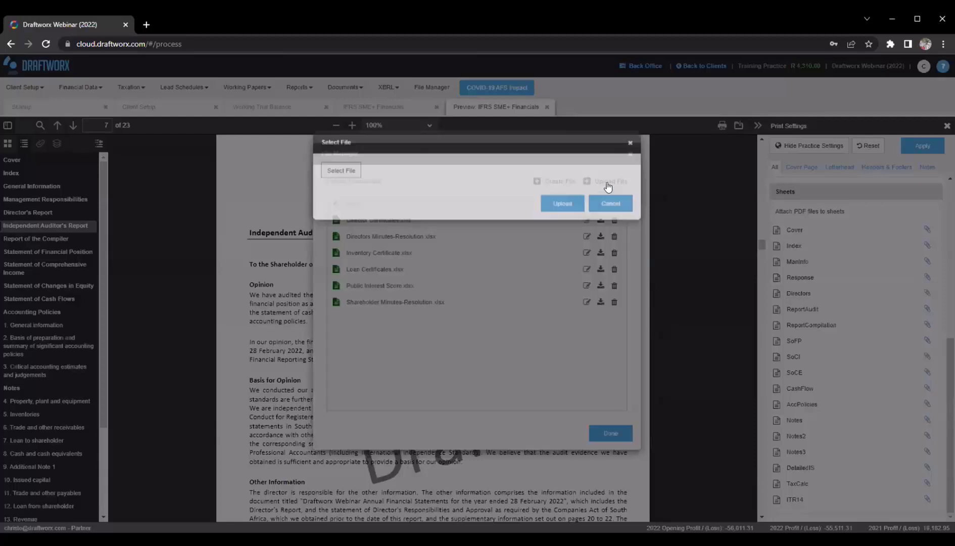
{"action": "left_click", "coordinate": [341, 181]}
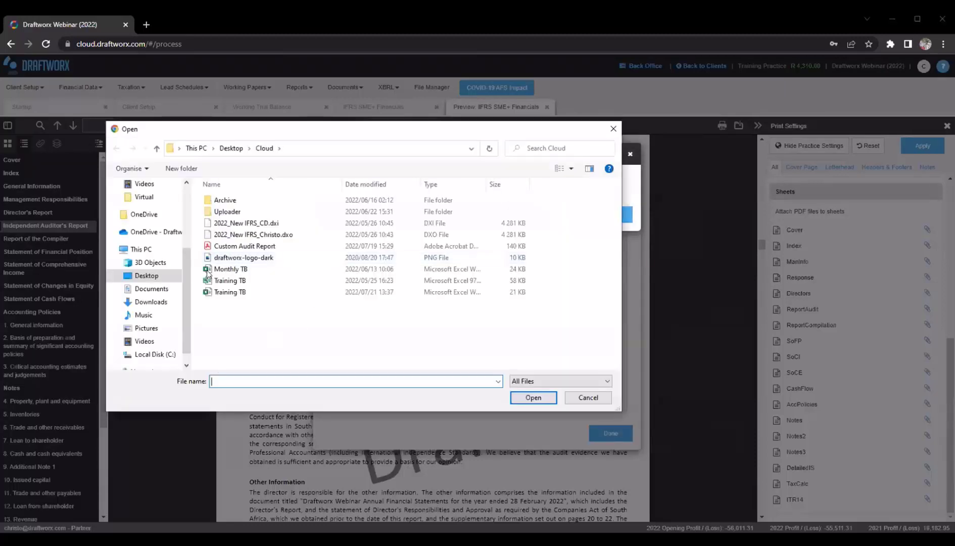
{"action": "left_click", "coordinate": [215, 247]}
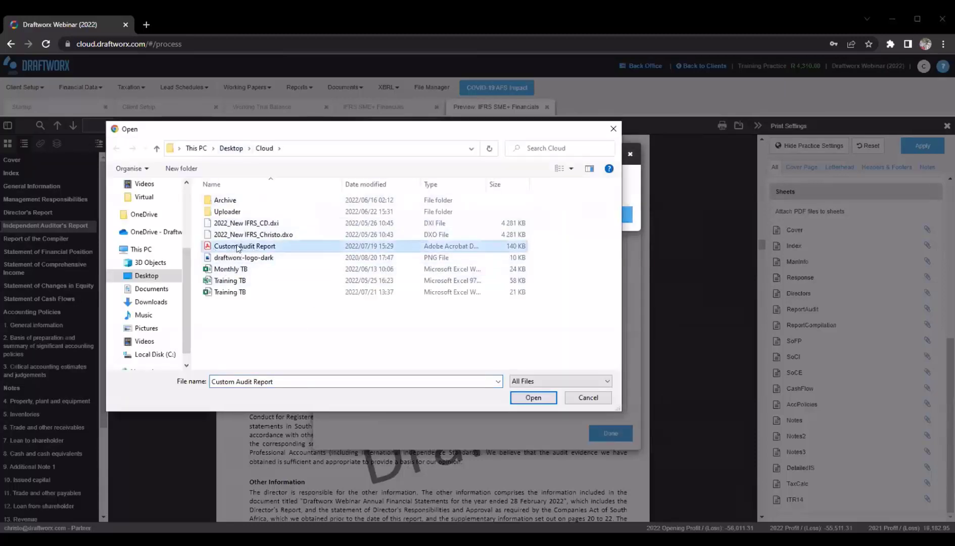
{"action": "left_click", "coordinate": [524, 399]}
{"action": "left_click", "coordinate": [562, 225]}
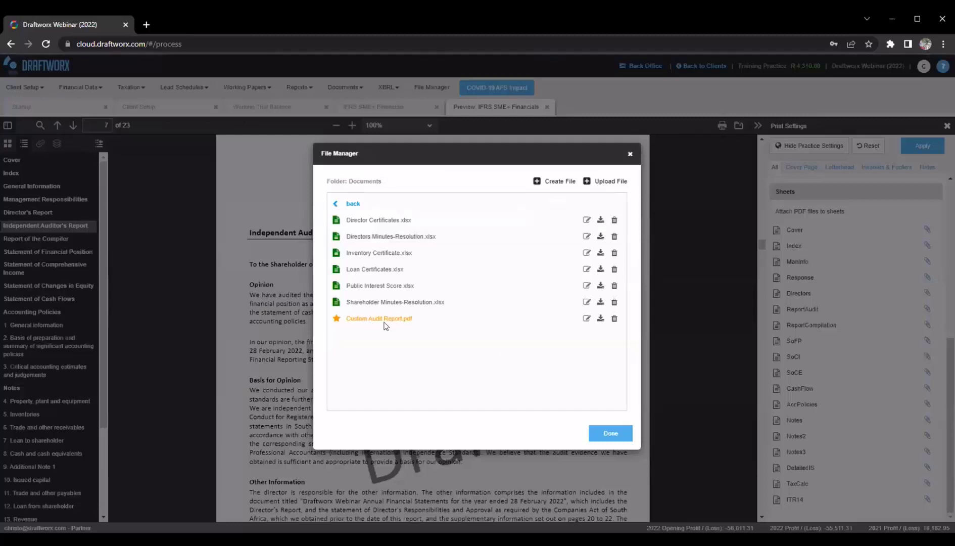
{"action": "left_click", "coordinate": [610, 433]}
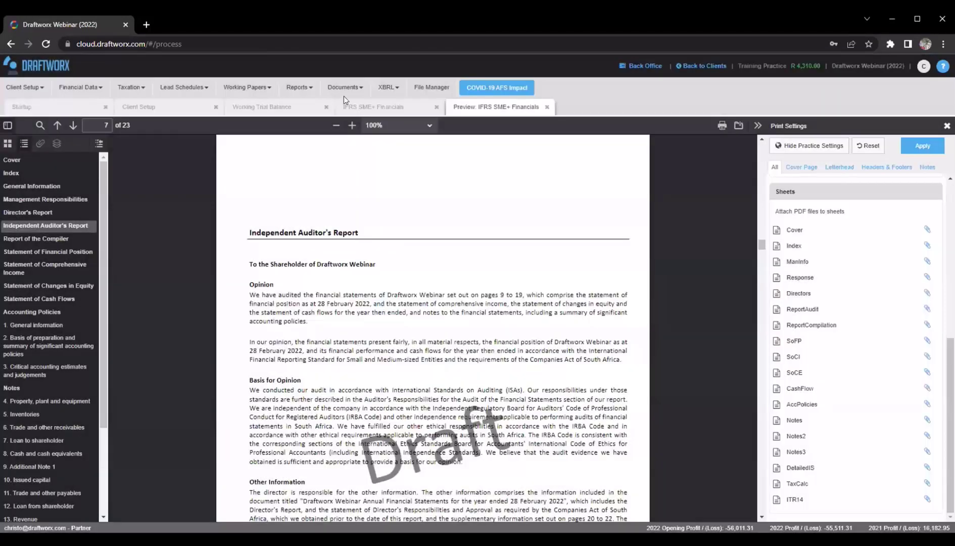
{"action": "left_click", "coordinate": [339, 89]}
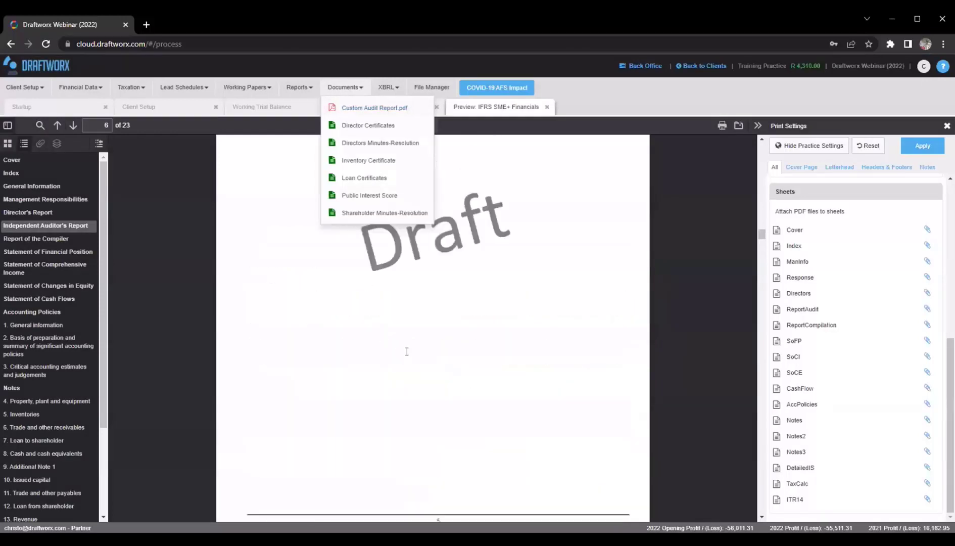
Replace the ReportAudit sheet with Custom Audit Report.pdf from the Documents folder and apply the change to the preview
{"action": "scroll", "coordinate": [384, 316], "scroll_direction": "down", "scroll_amount": 3}
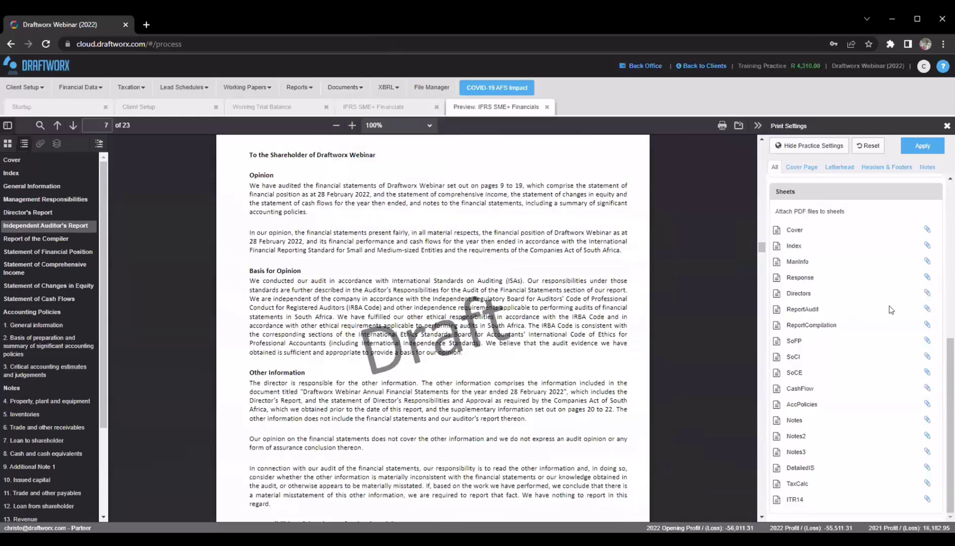
{"action": "left_click", "coordinate": [928, 310]}
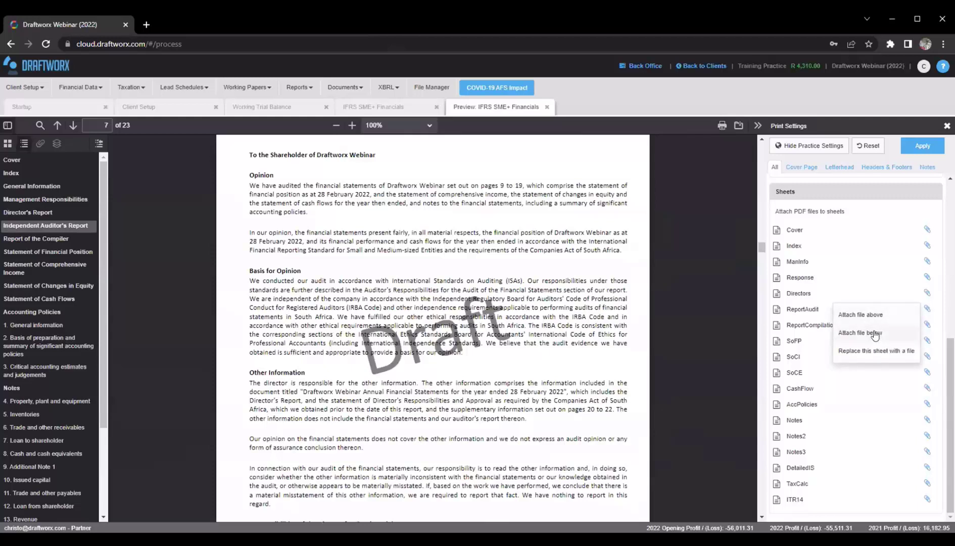
{"action": "left_click", "coordinate": [875, 353]}
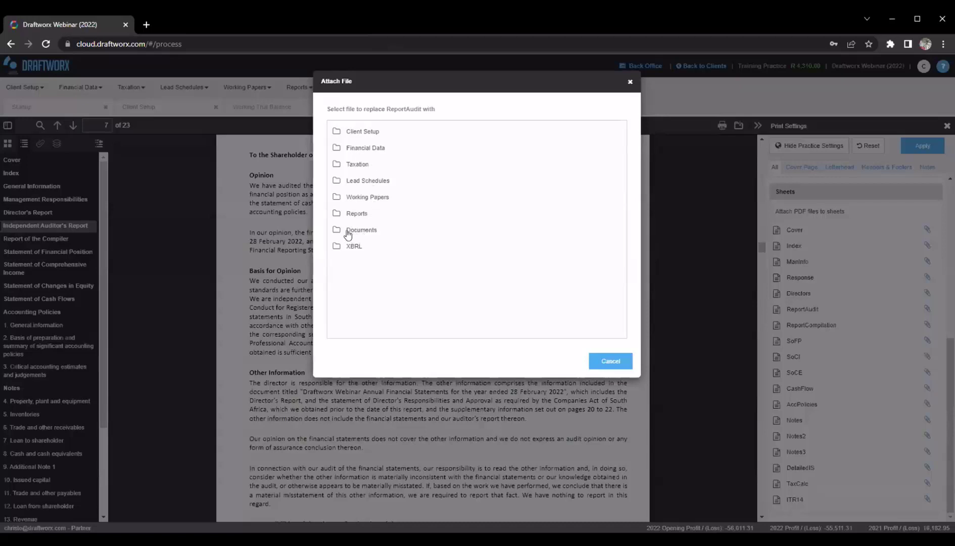
{"action": "left_click", "coordinate": [347, 232]}
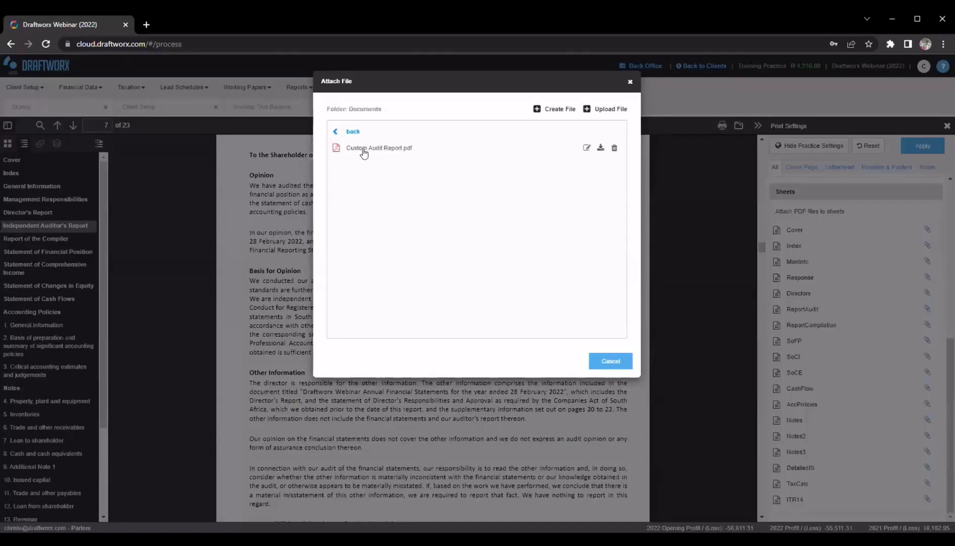
{"action": "left_click", "coordinate": [363, 149]}
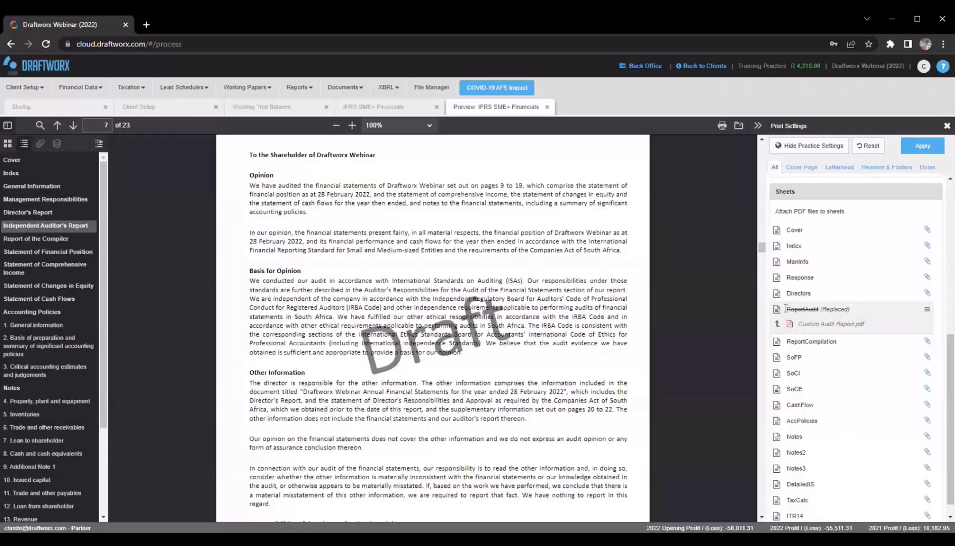
{"action": "mouse_move", "coordinate": [789, 310]}
{"action": "left_mouse_down"}
{"action": "mouse_move", "coordinate": [809, 312]}
{"action": "mouse_move", "coordinate": [803, 322]}
{"action": "left_mouse_up"}
{"action": "left_click", "coordinate": [921, 150]}
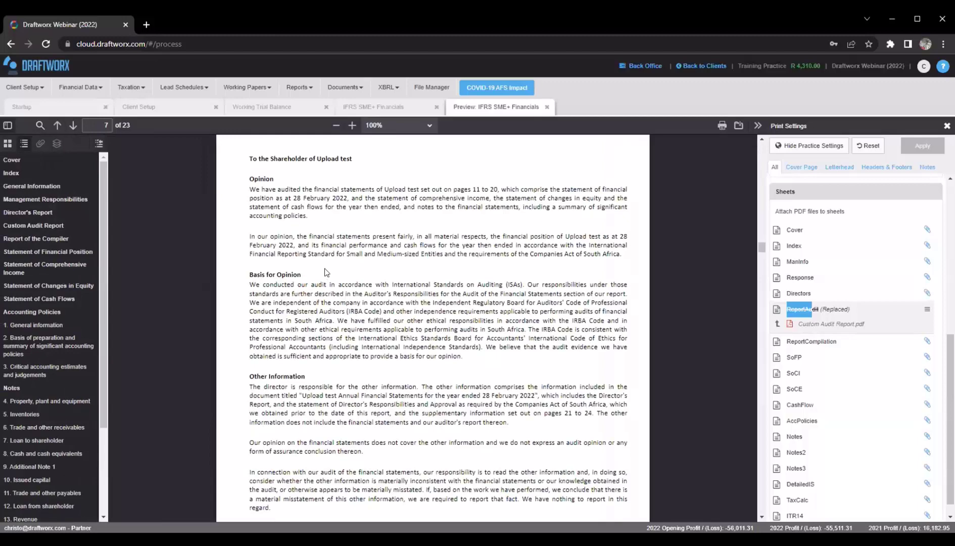
Look through the custom auditor's report pages in the preview, from the logo and heading to the signature area
{"action": "scroll", "coordinate": [330, 266], "scroll_direction": "up", "scroll_amount": 4}
{"action": "scroll", "coordinate": [455, 212], "scroll_direction": "down", "scroll_amount": 2}
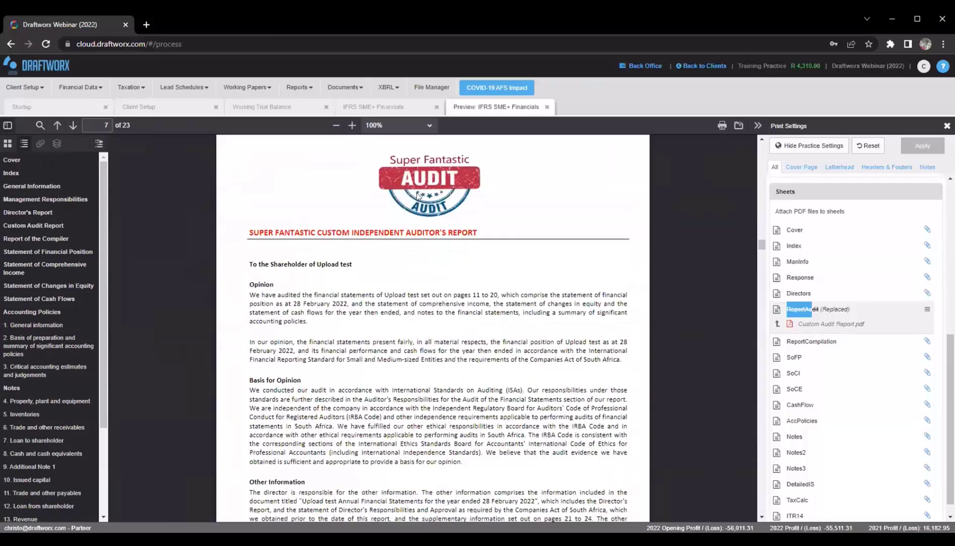
{"action": "left_click_drag", "start_coordinate": [435, 240], "coordinate": [355, 236]}
{"action": "scroll", "coordinate": [319, 245], "scroll_direction": "up", "scroll_amount": 2}
{"action": "scroll", "coordinate": [349, 303], "scroll_direction": "down", "scroll_amount": 12}
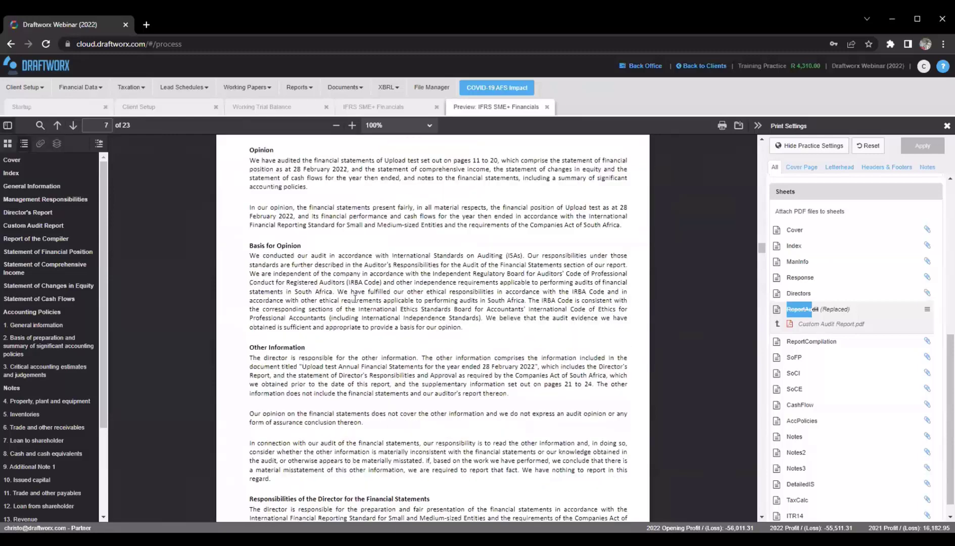
{"action": "scroll", "coordinate": [352, 308], "scroll_direction": "up", "scroll_amount": 8}
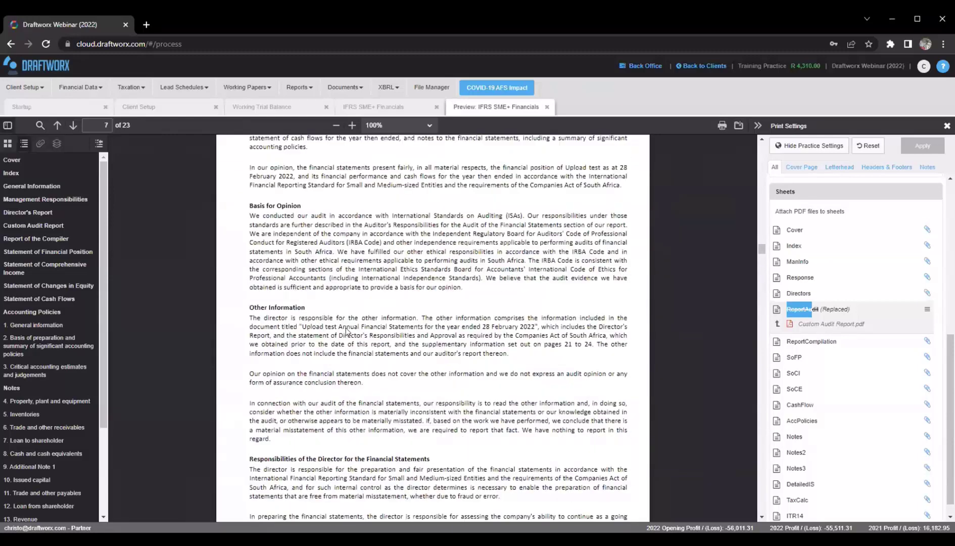
{"action": "scroll", "coordinate": [348, 354], "scroll_direction": "down", "scroll_amount": 1}
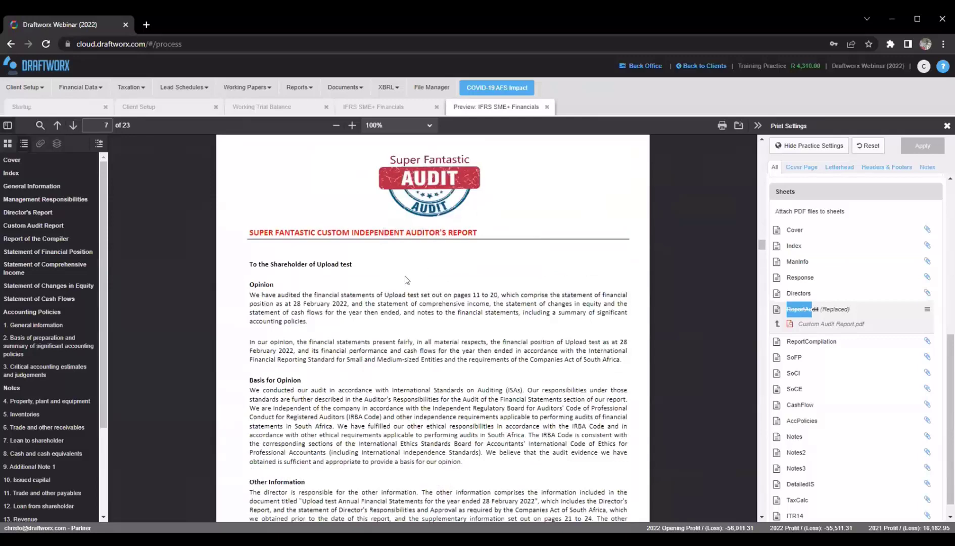
{"action": "scroll", "coordinate": [405, 279], "scroll_direction": "up", "scroll_amount": 1}
{"action": "scroll", "coordinate": [394, 303], "scroll_direction": "down", "scroll_amount": 4}
{"action": "scroll", "coordinate": [386, 331], "scroll_direction": "up", "scroll_amount": 4}
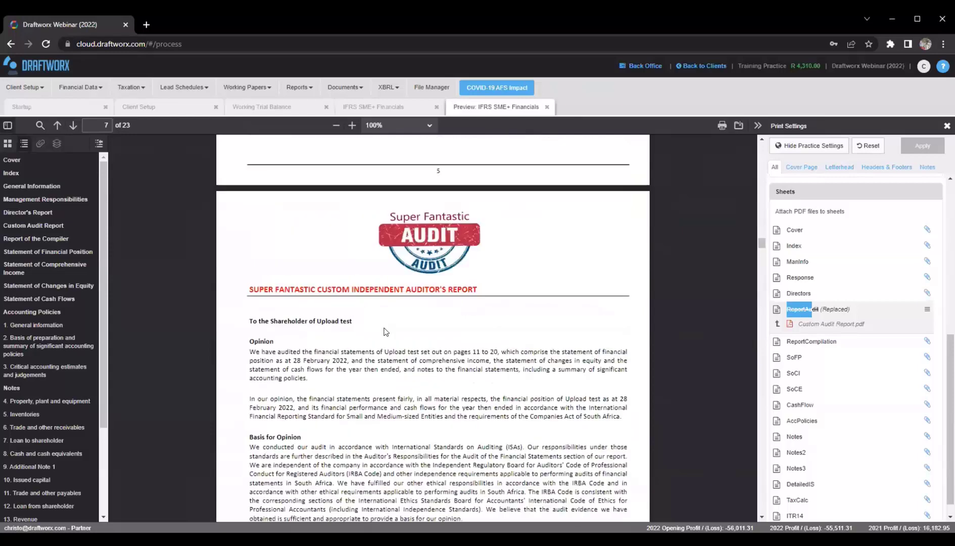
{"action": "scroll", "coordinate": [387, 333], "scroll_direction": "down", "scroll_amount": 4}
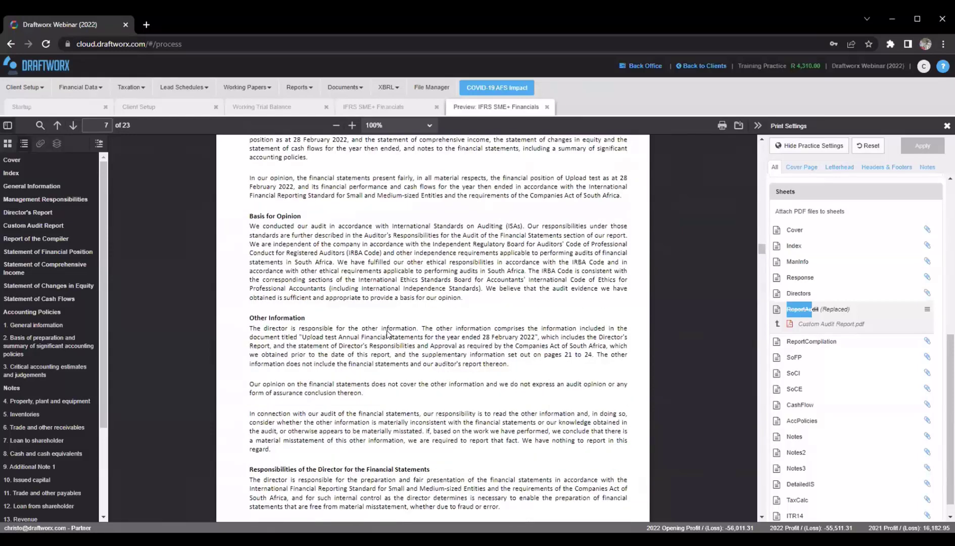
{"action": "scroll", "coordinate": [300, 317], "scroll_direction": "down", "scroll_amount": 12}
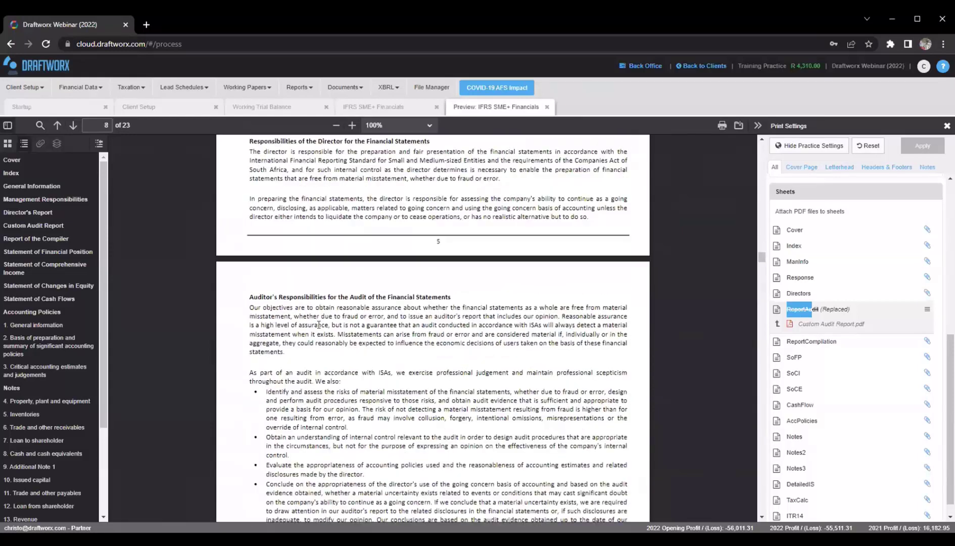
{"action": "scroll", "coordinate": [491, 312], "scroll_direction": "up", "scroll_amount": 5}
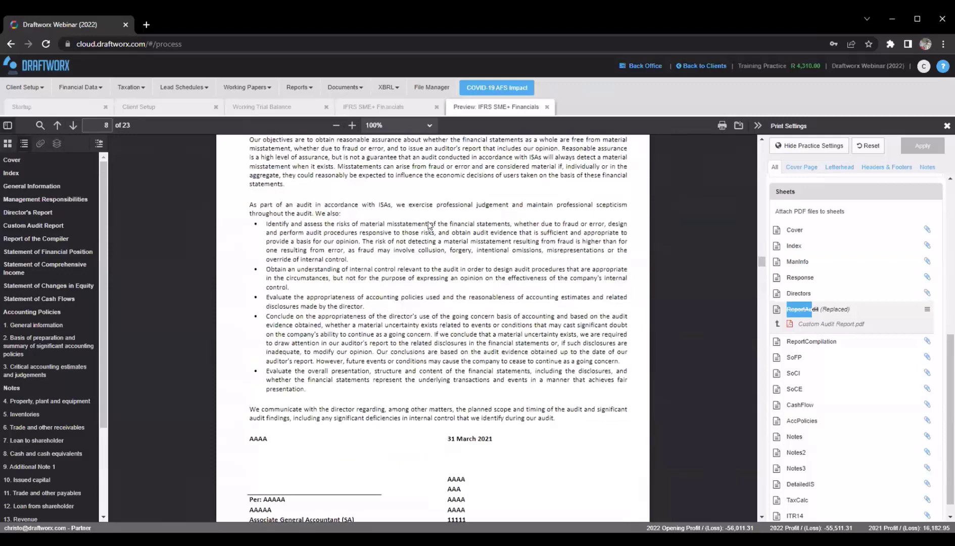
{"action": "scroll", "coordinate": [504, 256], "scroll_direction": "up", "scroll_amount": 1}
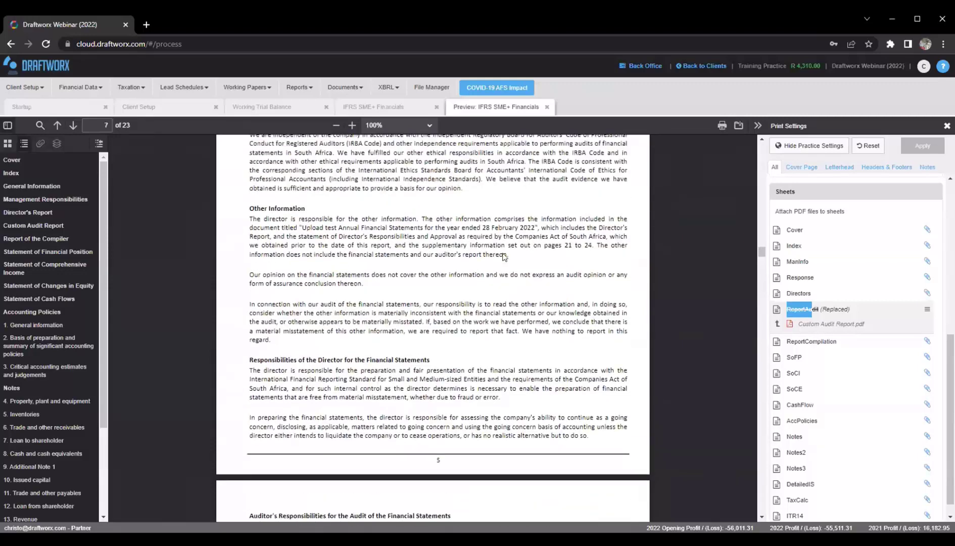
Add the draftworx-logo-dark image as the cover image of the financial statements and apply it to the preview
{"action": "left_click", "coordinate": [790, 170]}
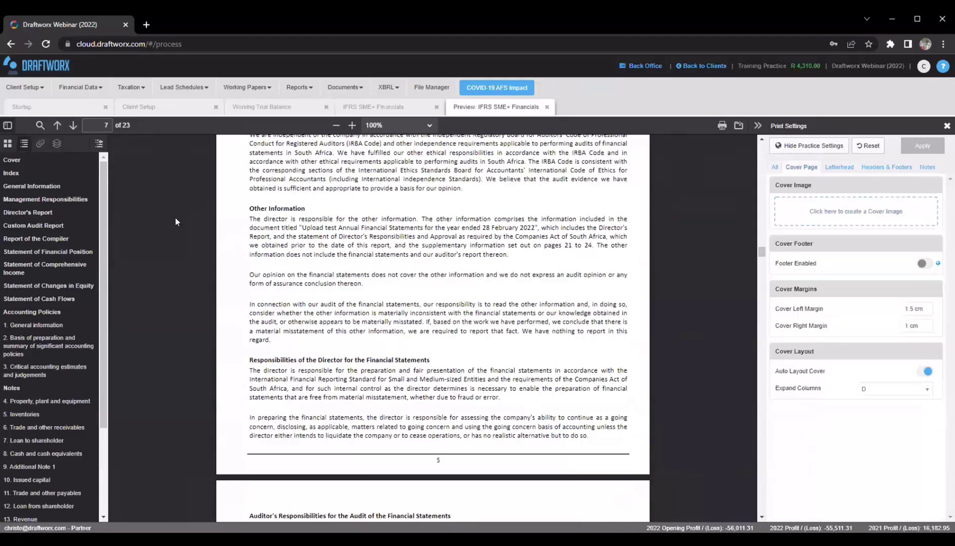
{"action": "left_click", "coordinate": [14, 160]}
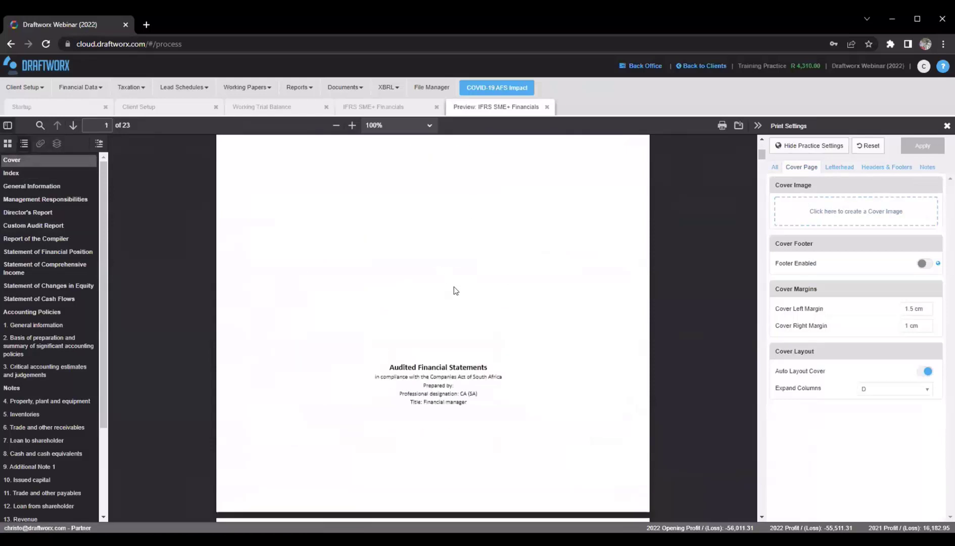
{"action": "scroll", "coordinate": [520, 236], "scroll_direction": "up", "scroll_amount": 3}
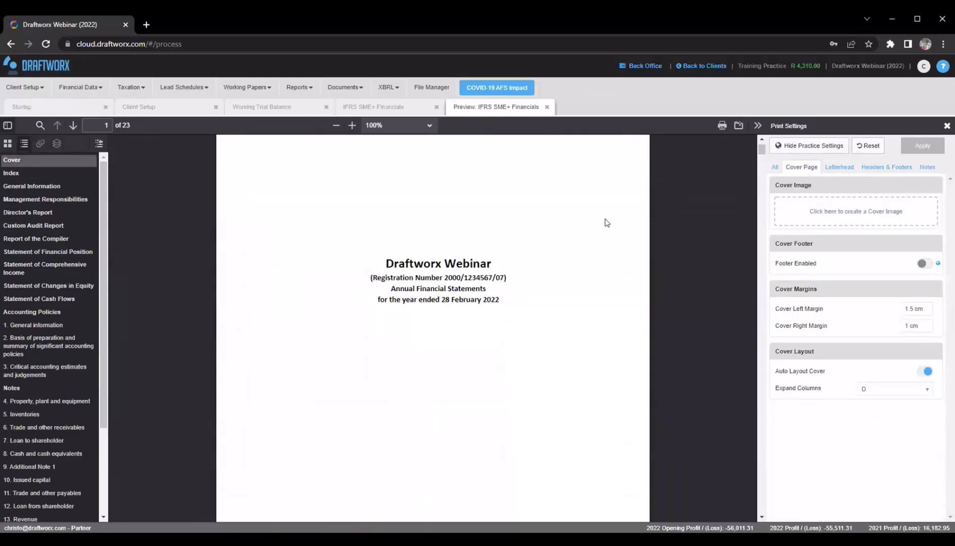
{"action": "scroll", "coordinate": [531, 296], "scroll_direction": "down", "scroll_amount": 3}
{"action": "scroll", "coordinate": [459, 301], "scroll_direction": "up", "scroll_amount": 1}
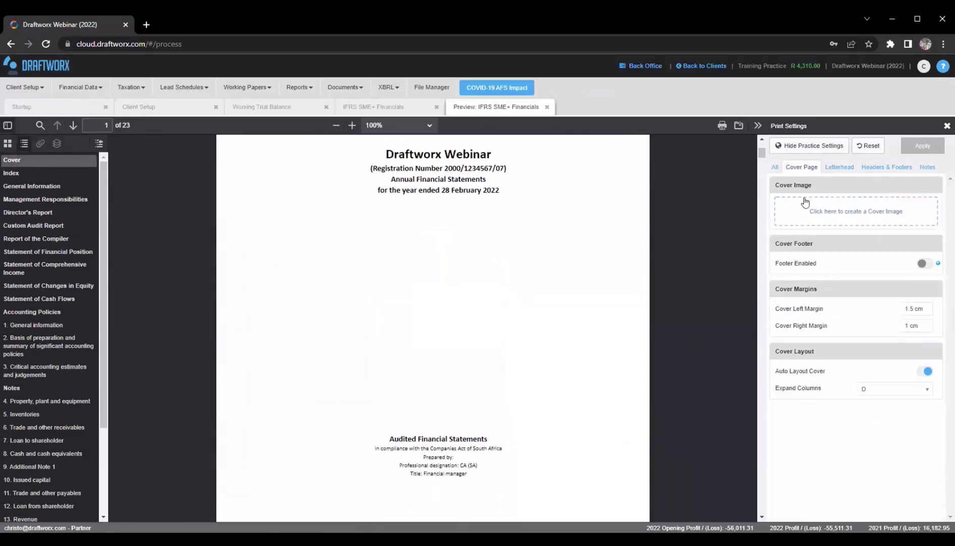
{"action": "left_click", "coordinate": [815, 217]}
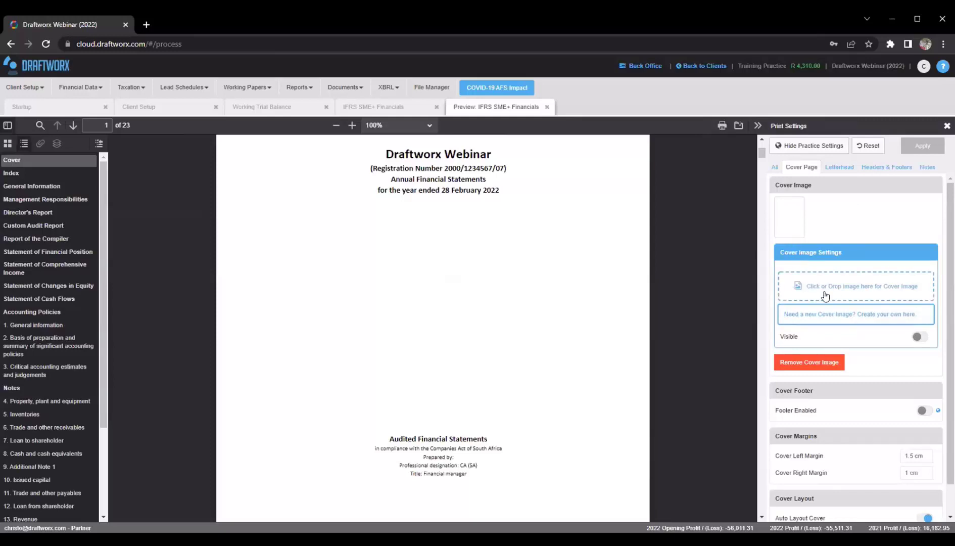
{"action": "left_click", "coordinate": [810, 286]}
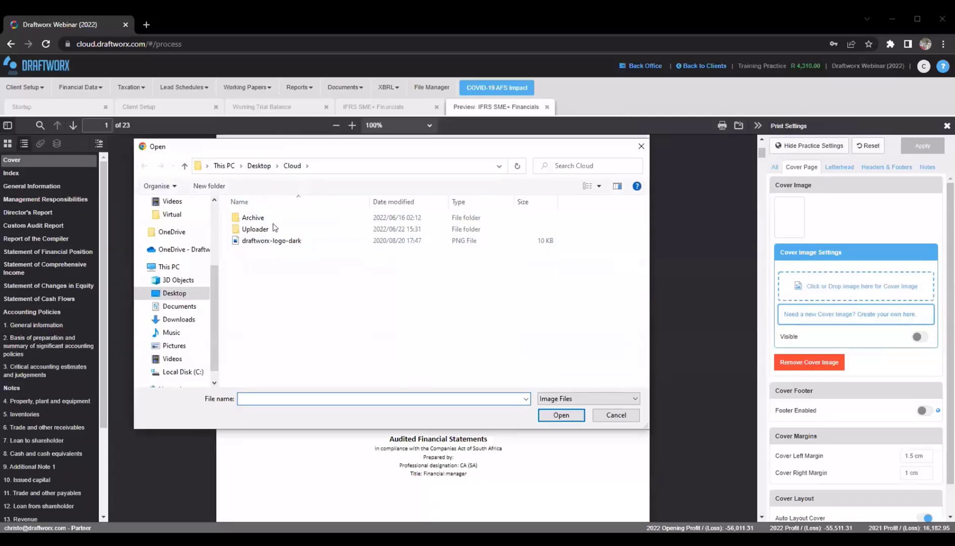
{"action": "left_click", "coordinate": [248, 243]}
{"action": "left_click", "coordinate": [562, 416]}
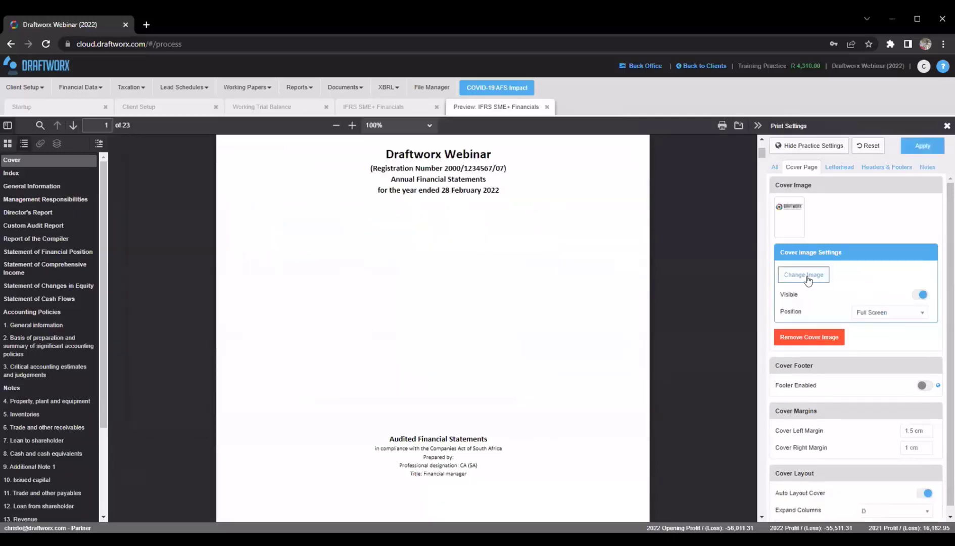
{"action": "left_click", "coordinate": [922, 145]}
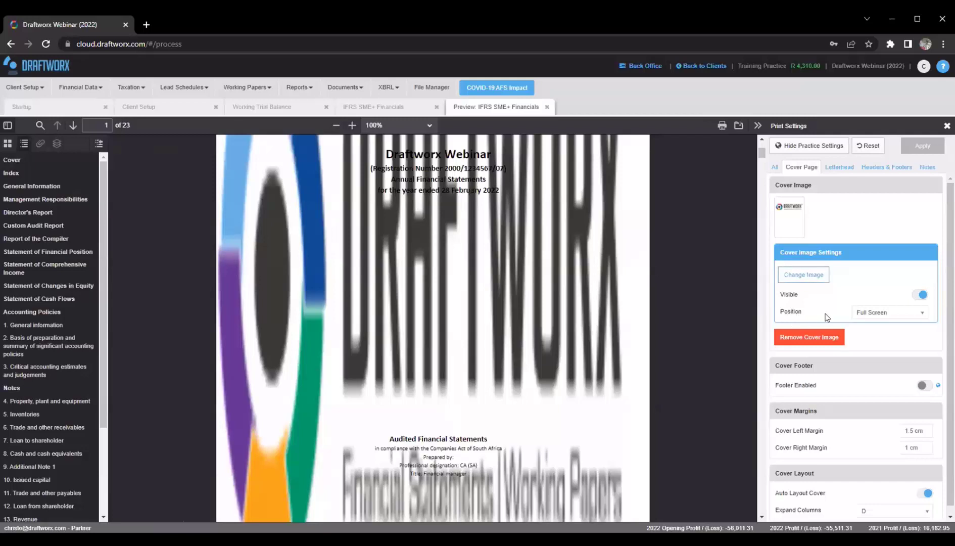
Set the cover image position to Middle Center
{"action": "left_click", "coordinate": [876, 314]}
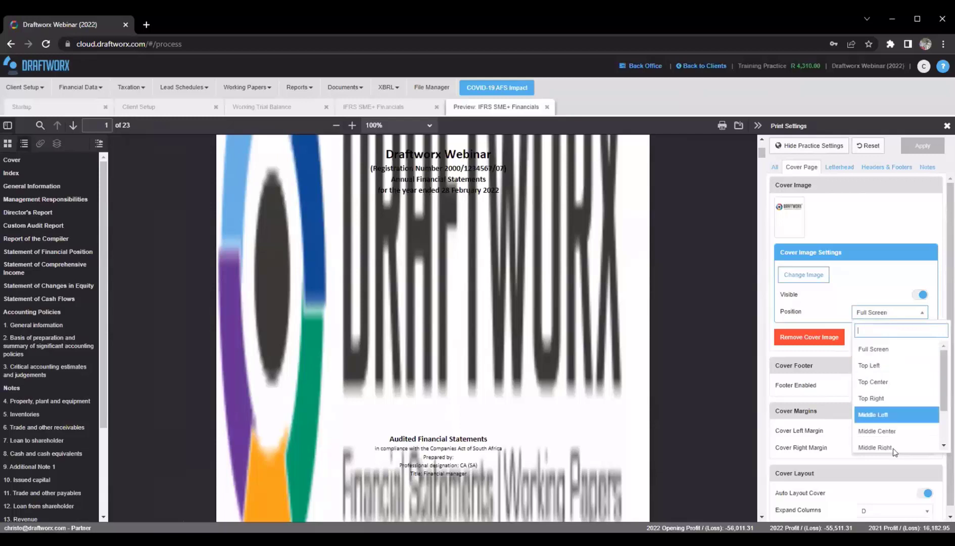
{"action": "scroll", "coordinate": [884, 394], "scroll_direction": "down", "scroll_amount": 1}
{"action": "left_click", "coordinate": [885, 377]}
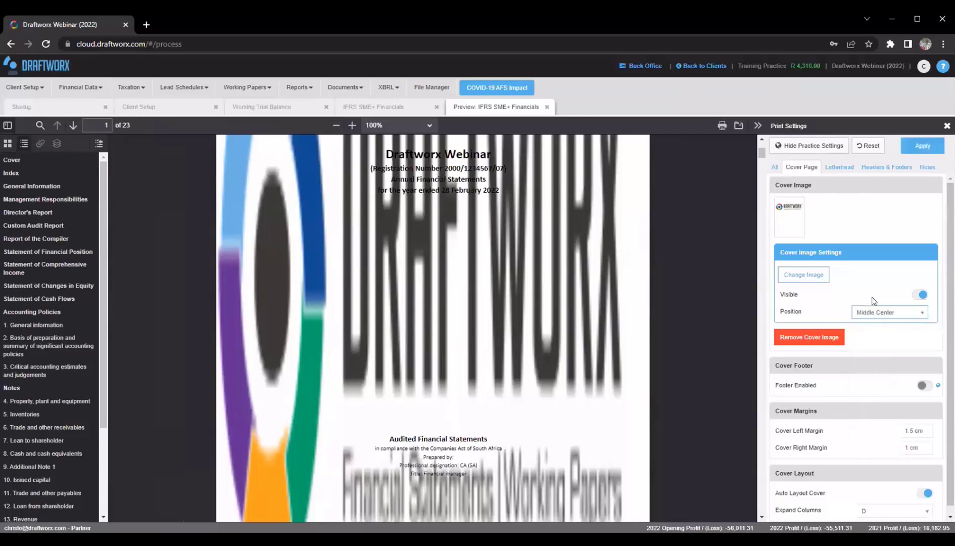
Apply the changed cover image settings to the financial statements preview
{"action": "left_click", "coordinate": [923, 146]}
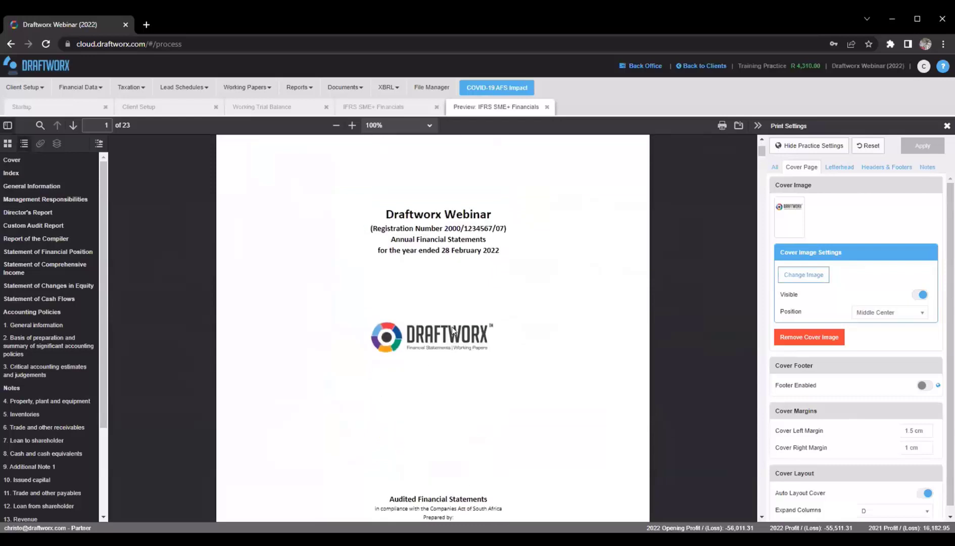
Add a letterhead in the print settings with the Report of the Compiler in view, and open the designer to create its artwork
{"action": "left_click", "coordinate": [835, 168]}
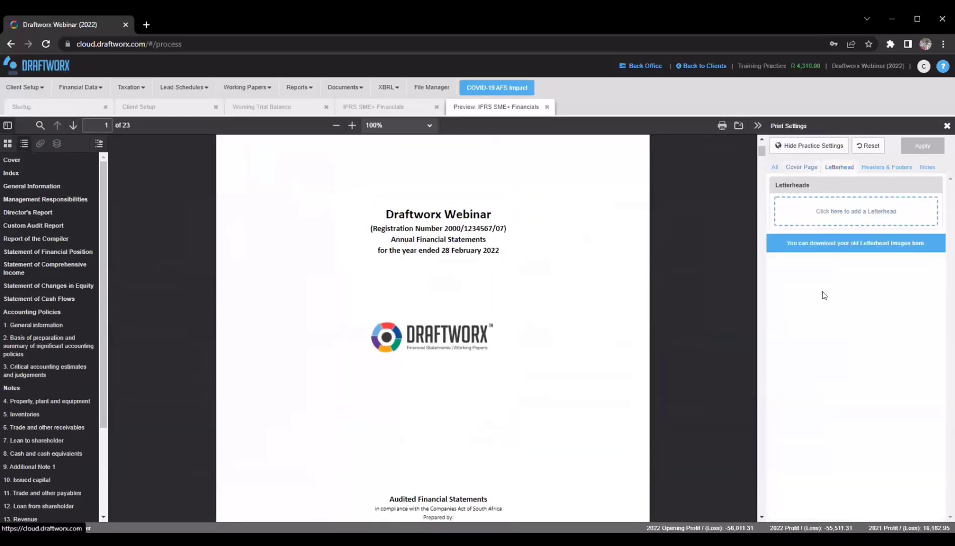
{"action": "left_click", "coordinate": [34, 239]}
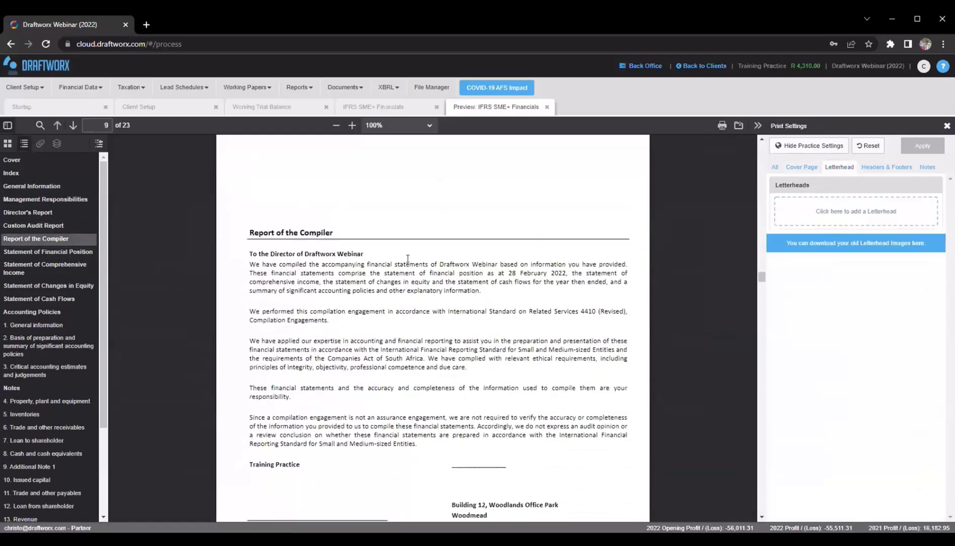
{"action": "left_click", "coordinate": [823, 215]}
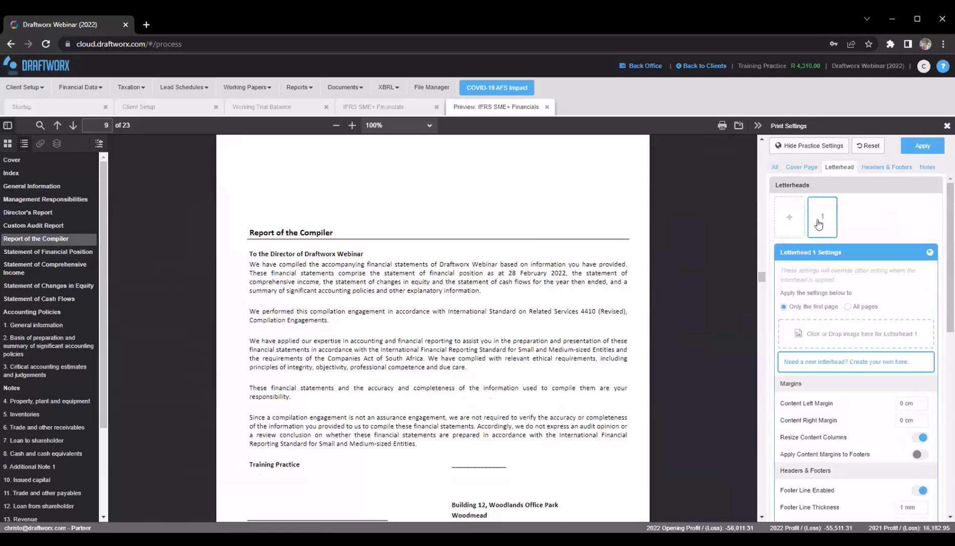
{"action": "left_click", "coordinate": [814, 340]}
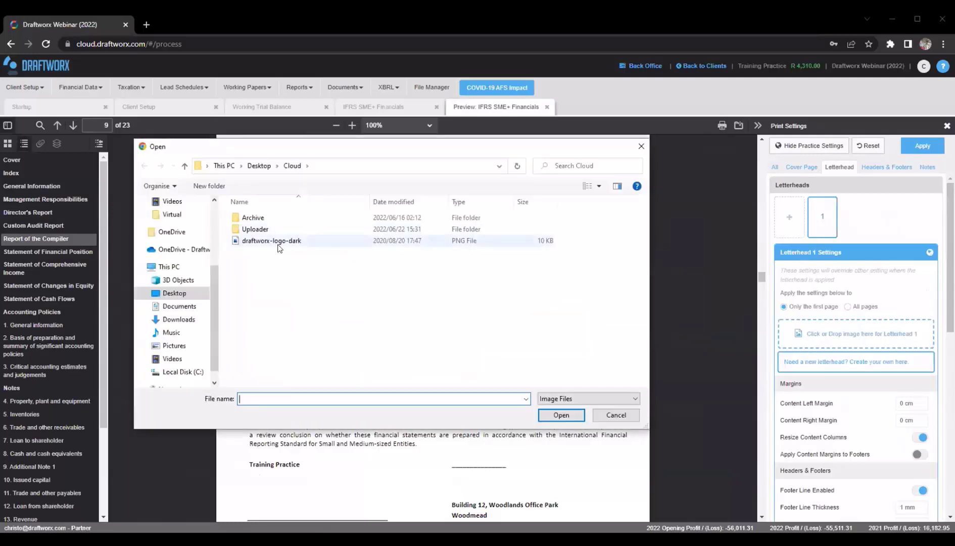
{"action": "left_click", "coordinate": [616, 415]}
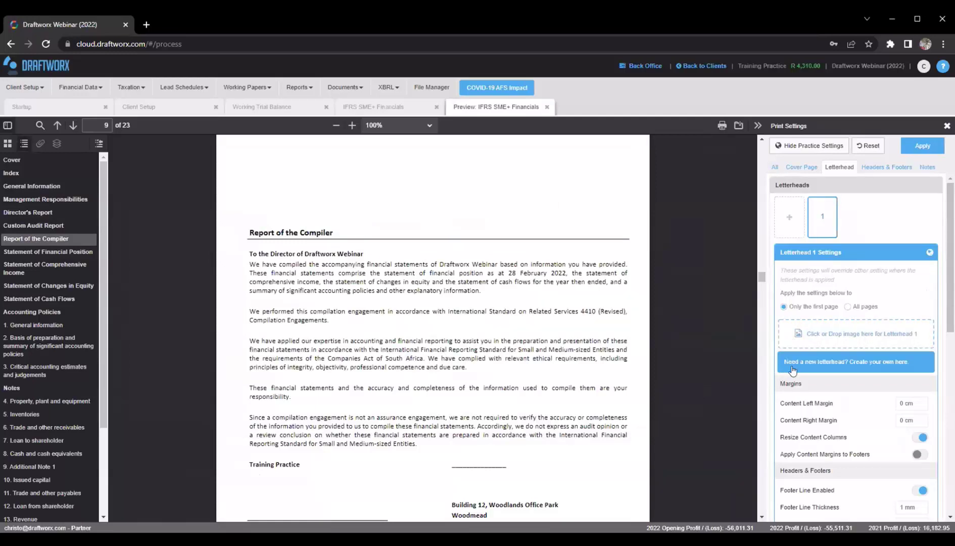
{"action": "left_click", "coordinate": [870, 364]}
Insert the draftworx-logo-dark image into the letterhead design, enlarged and placed at the top of the page, and save the letterhead
{"action": "scroll", "coordinate": [427, 283], "scroll_direction": "down", "scroll_amount": 3}
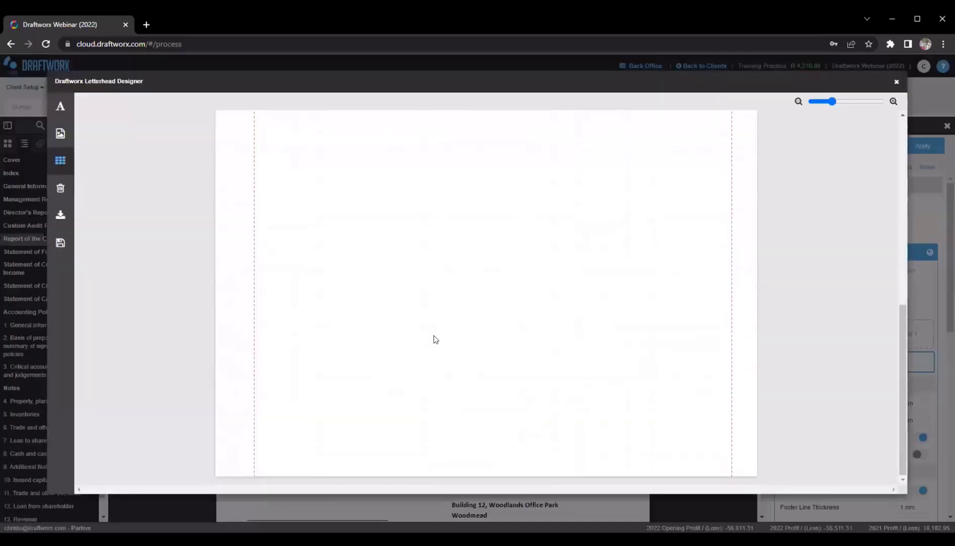
{"action": "scroll", "coordinate": [434, 367], "scroll_direction": "up", "scroll_amount": 3}
{"action": "scroll", "coordinate": [415, 243], "scroll_direction": "down", "scroll_amount": 1}
{"action": "scroll", "coordinate": [398, 201], "scroll_direction": "up", "scroll_amount": 1}
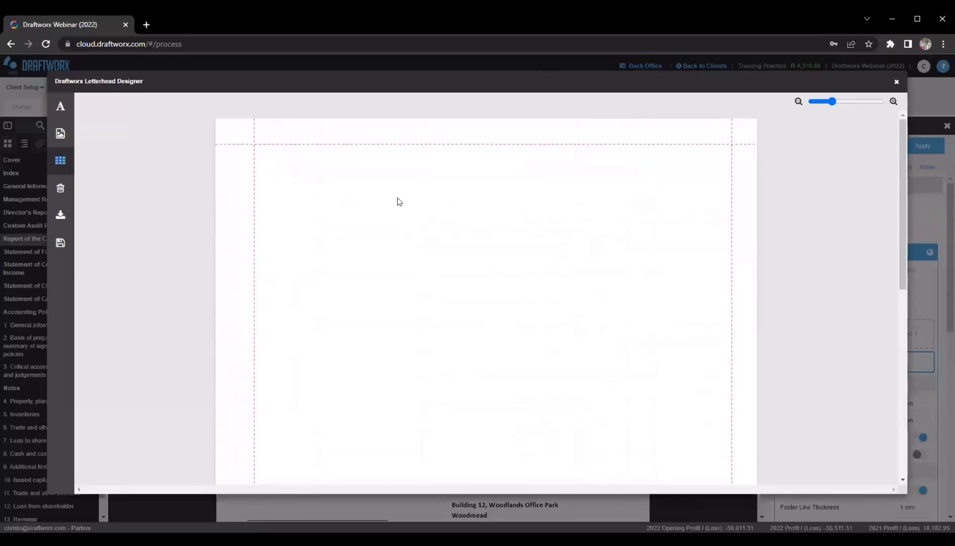
{"action": "left_click", "coordinate": [61, 135]}
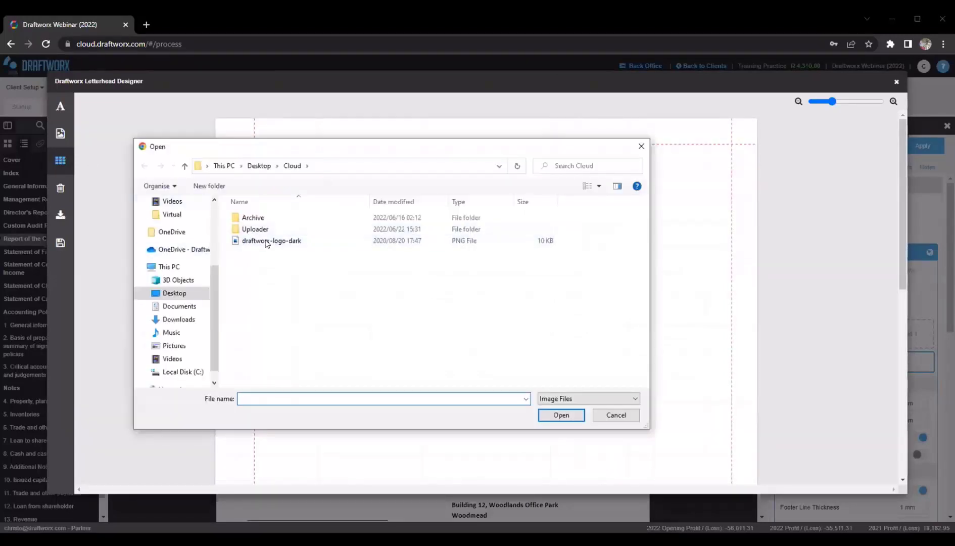
{"action": "left_click", "coordinate": [268, 241]}
{"action": "left_click", "coordinate": [560, 415]}
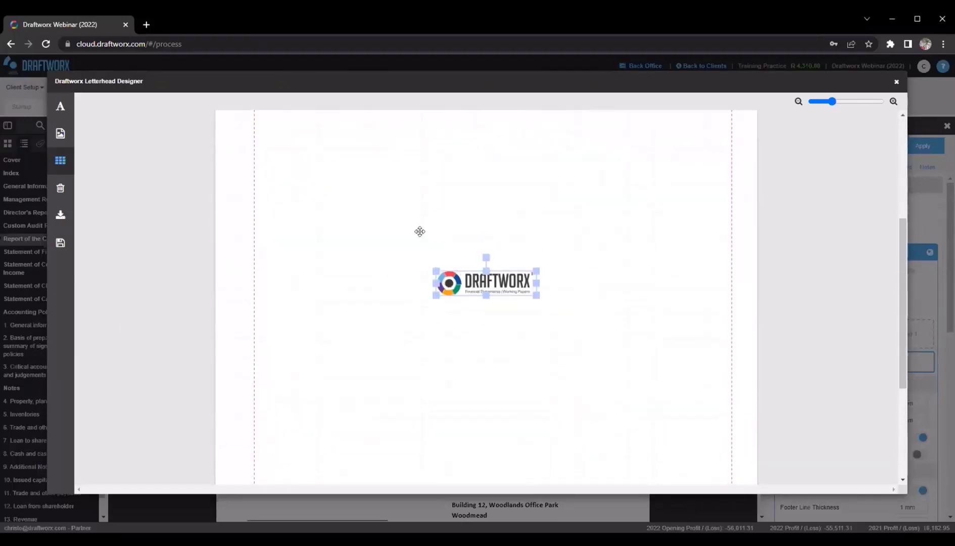
{"action": "left_click_drag", "start_coordinate": [449, 358], "coordinate": [683, 446]}
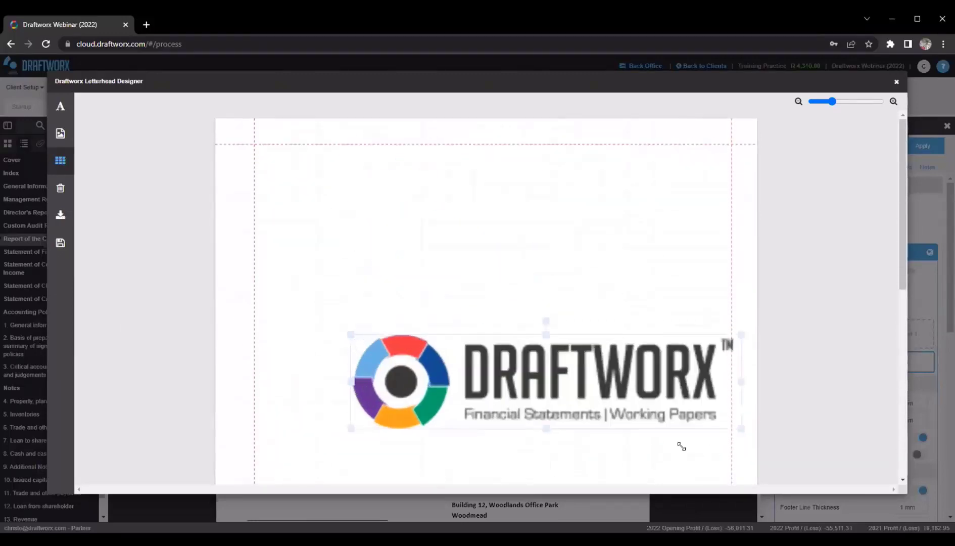
{"action": "left_click_drag", "start_coordinate": [424, 387], "coordinate": [312, 189]}
{"action": "left_click", "coordinate": [303, 248]}
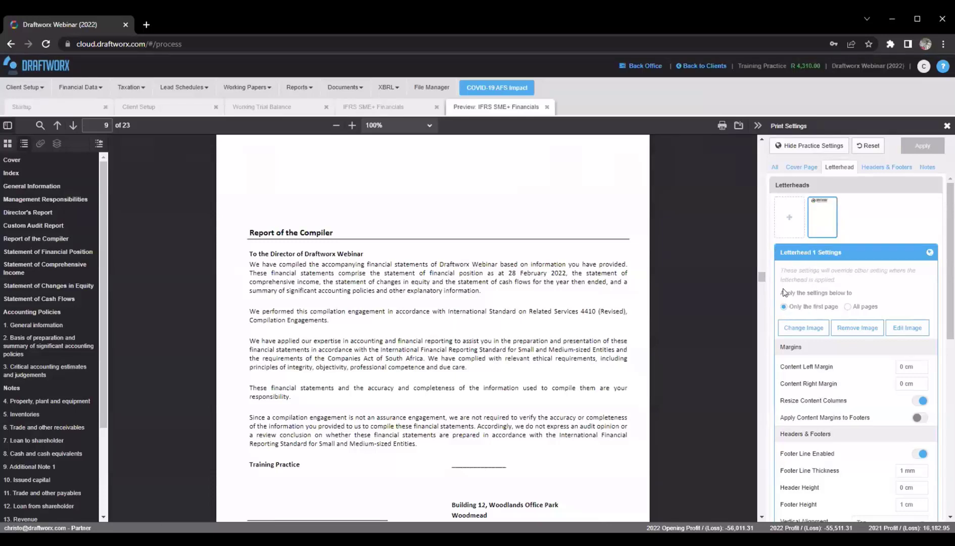
Assign Letterhead 1 to the ReportCompilation sheet, apply it and check the compiler's report page in the preview
{"action": "scroll", "coordinate": [791, 275], "scroll_direction": "down", "scroll_amount": 10}
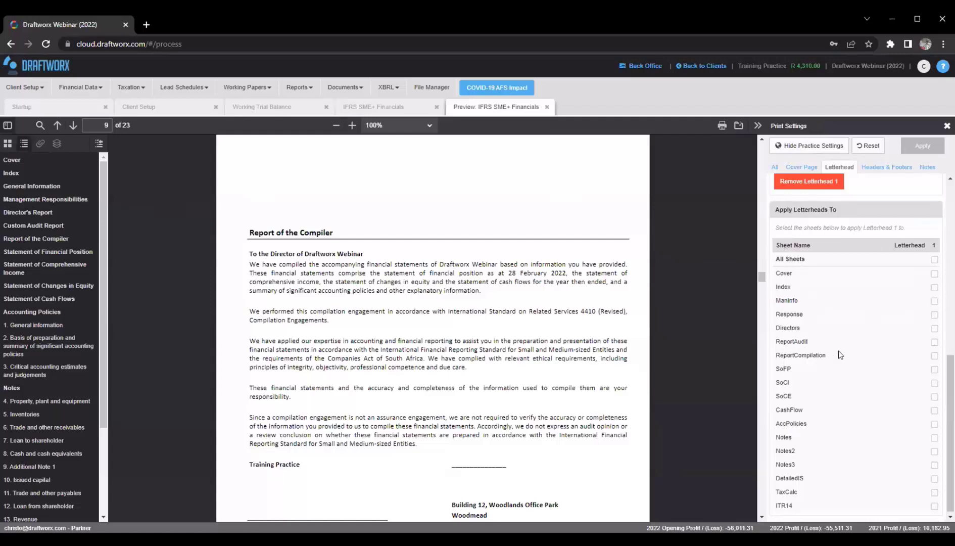
{"action": "left_click", "coordinate": [934, 356]}
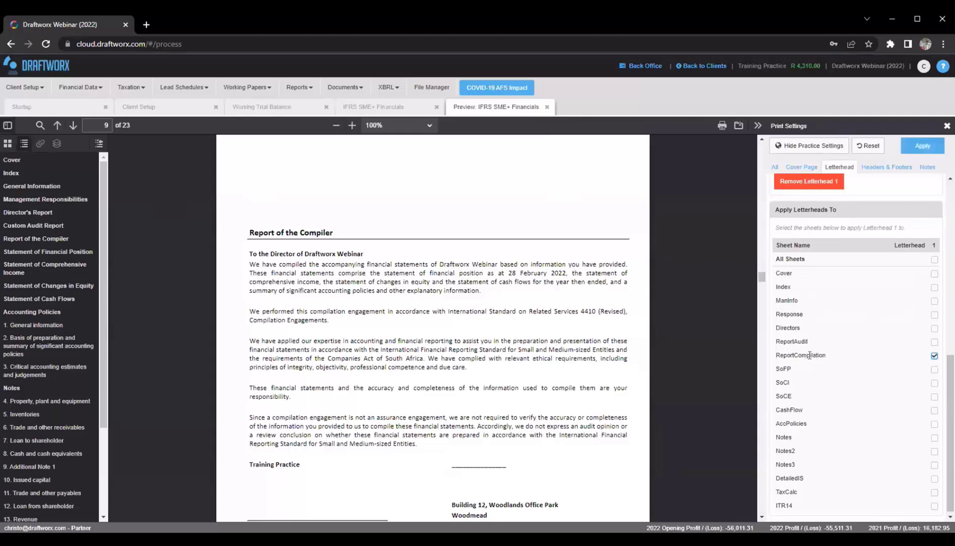
{"action": "left_click", "coordinate": [921, 147]}
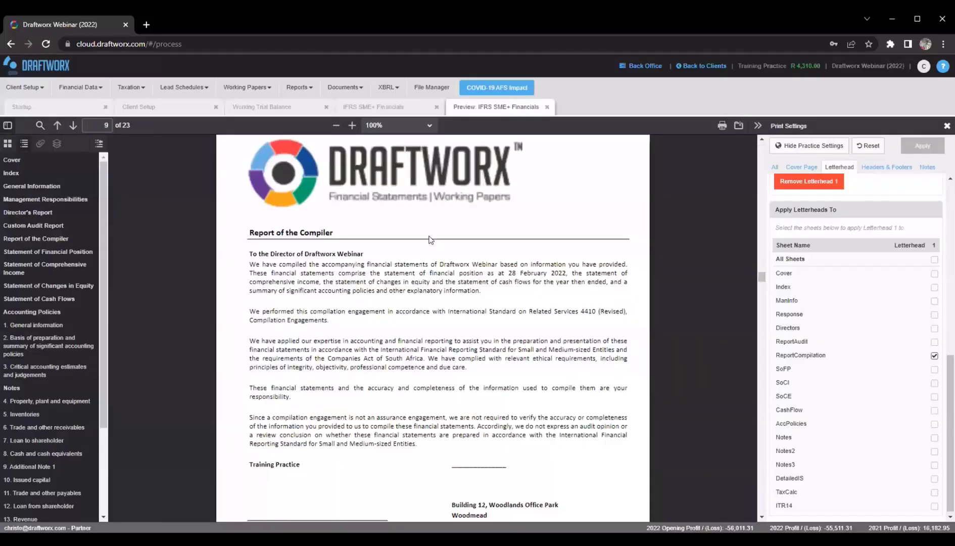
{"action": "scroll", "coordinate": [409, 354], "scroll_direction": "down", "scroll_amount": 3}
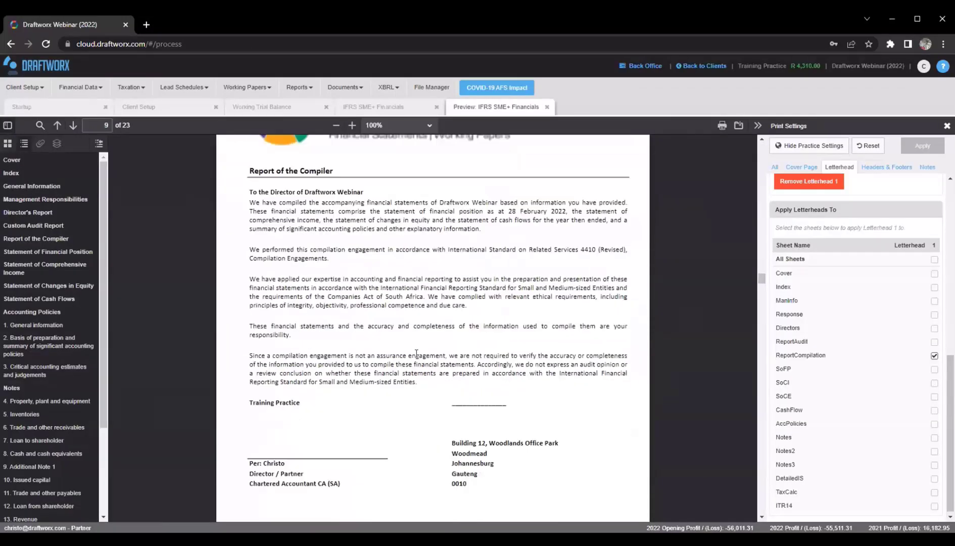
{"action": "scroll", "coordinate": [399, 303], "scroll_direction": "up", "scroll_amount": 3}
{"action": "scroll", "coordinate": [380, 236], "scroll_direction": "down", "scroll_amount": 1}
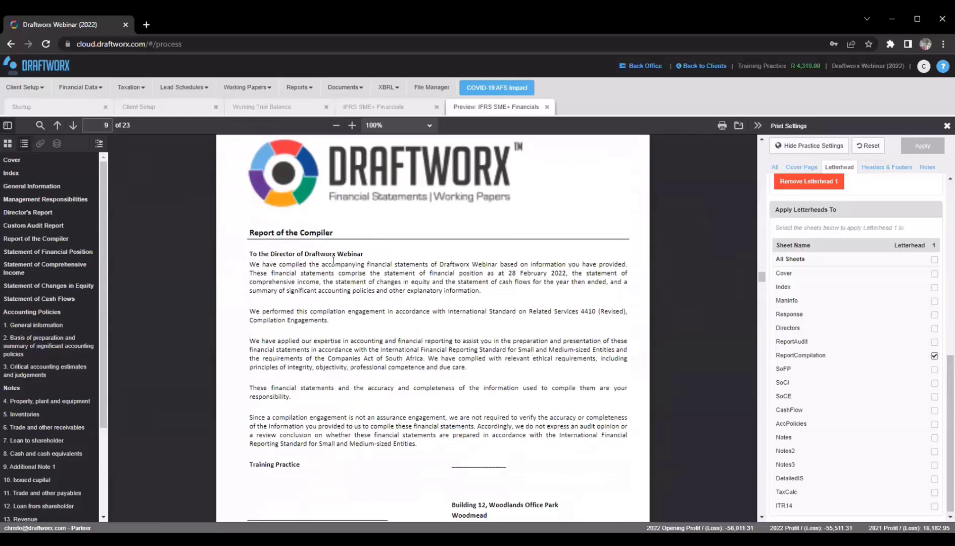
Review the header and footer print settings, from formatting and page numbers to the custom footer, against a numbered page in the preview
{"action": "left_click", "coordinate": [871, 168]}
{"action": "scroll", "coordinate": [843, 324], "scroll_direction": "up", "scroll_amount": 1}
{"action": "scroll", "coordinate": [843, 331], "scroll_direction": "up", "scroll_amount": 5}
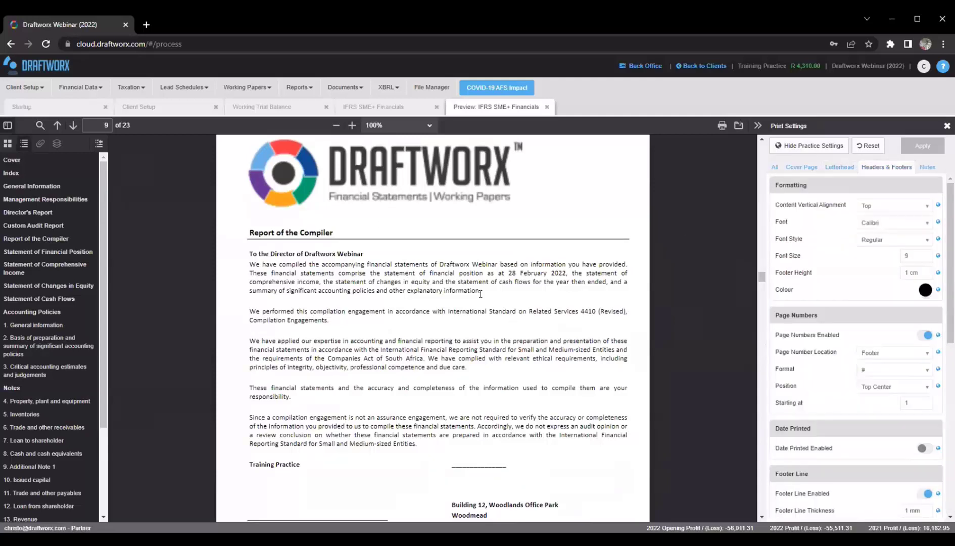
{"action": "scroll", "coordinate": [449, 329], "scroll_direction": "up", "scroll_amount": 5}
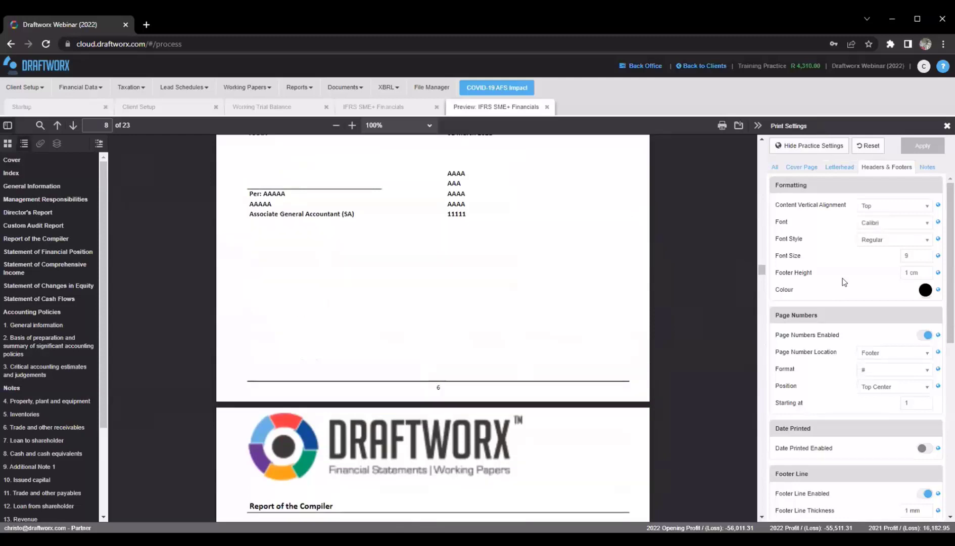
{"action": "scroll", "coordinate": [849, 282], "scroll_direction": "down", "scroll_amount": 1}
{"action": "scroll", "coordinate": [848, 282], "scroll_direction": "down", "scroll_amount": 5}
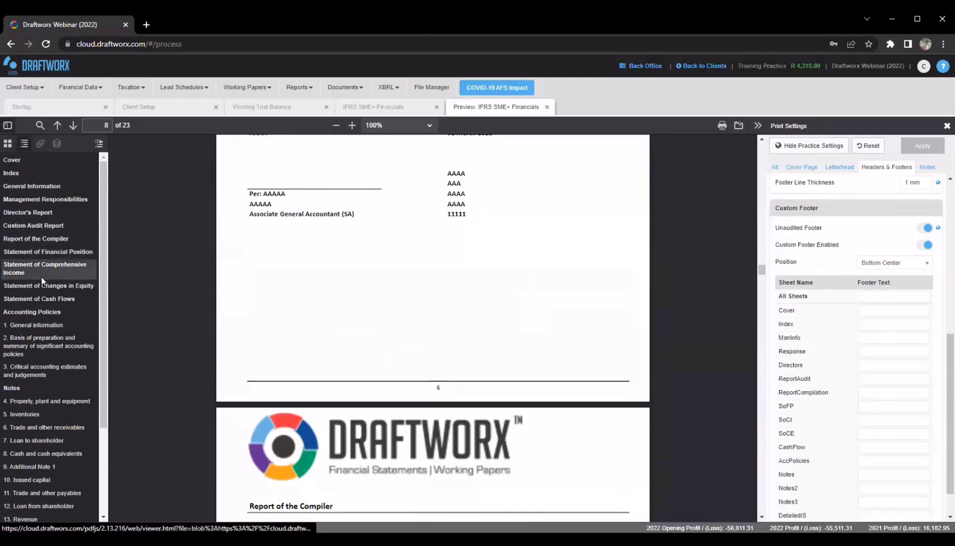
Give the CashFlow sheet the custom footer text "Tasdf asdf asdf", apply it and check the foot of the Statement of Cash Flows
{"action": "left_click", "coordinate": [39, 298]}
{"action": "scroll", "coordinate": [434, 303], "scroll_direction": "down", "scroll_amount": 5}
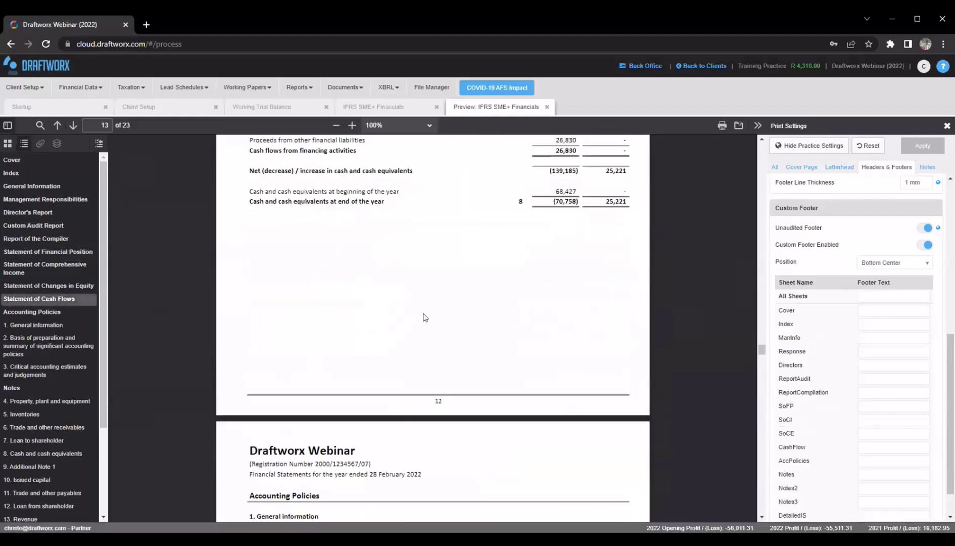
{"action": "scroll", "coordinate": [823, 457], "scroll_direction": "down", "scroll_amount": 1}
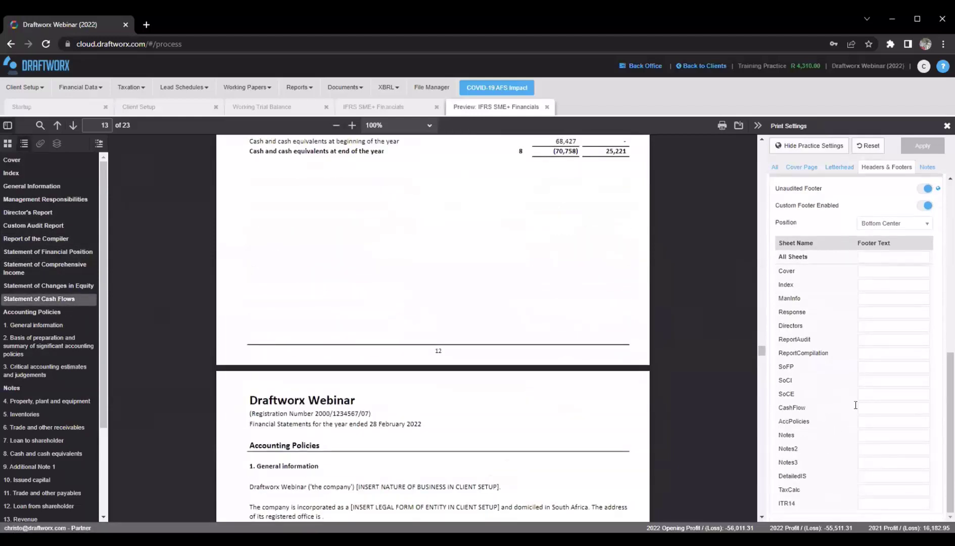
{"action": "left_click", "coordinate": [871, 406]}
{"action": "type", "text": "Tasdf asd"}
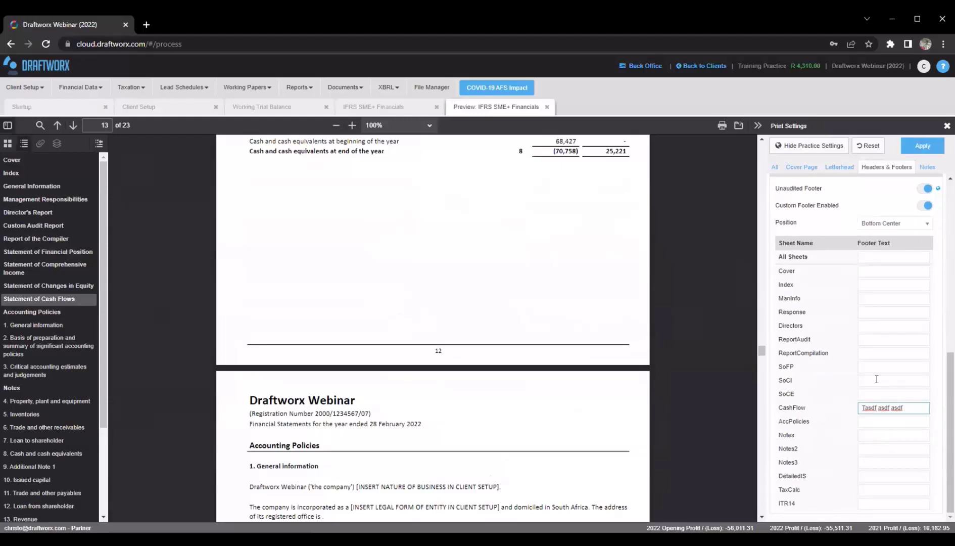
{"action": "type", "text": "f asdf"}
{"action": "left_click", "coordinate": [906, 146]}
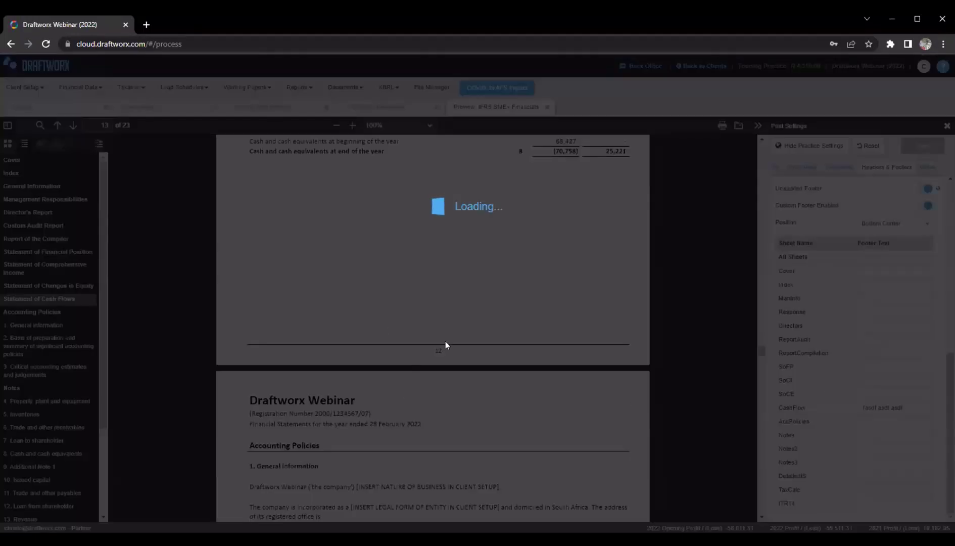
{"action": "scroll", "coordinate": [445, 344], "scroll_direction": "up", "scroll_amount": 7}
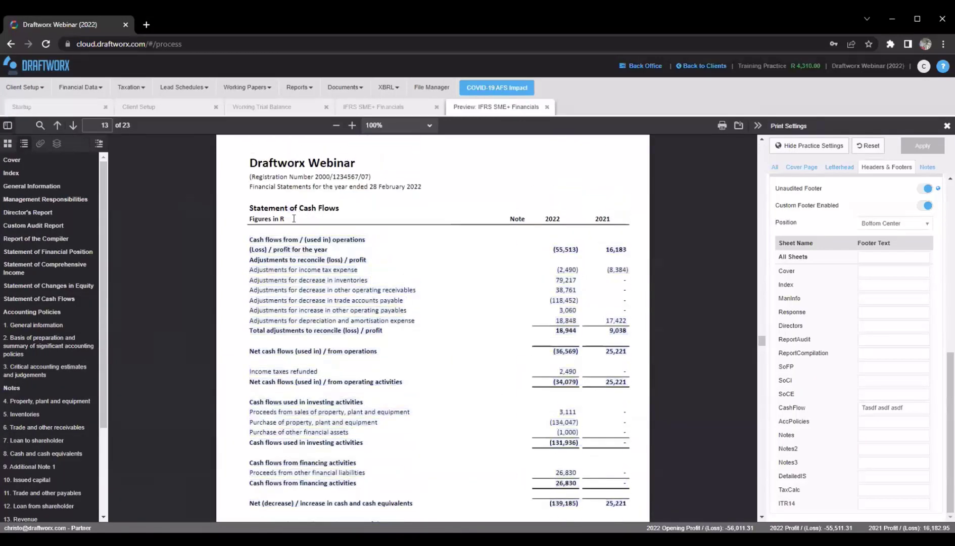
{"action": "scroll", "coordinate": [438, 394], "scroll_direction": "down", "scroll_amount": 5}
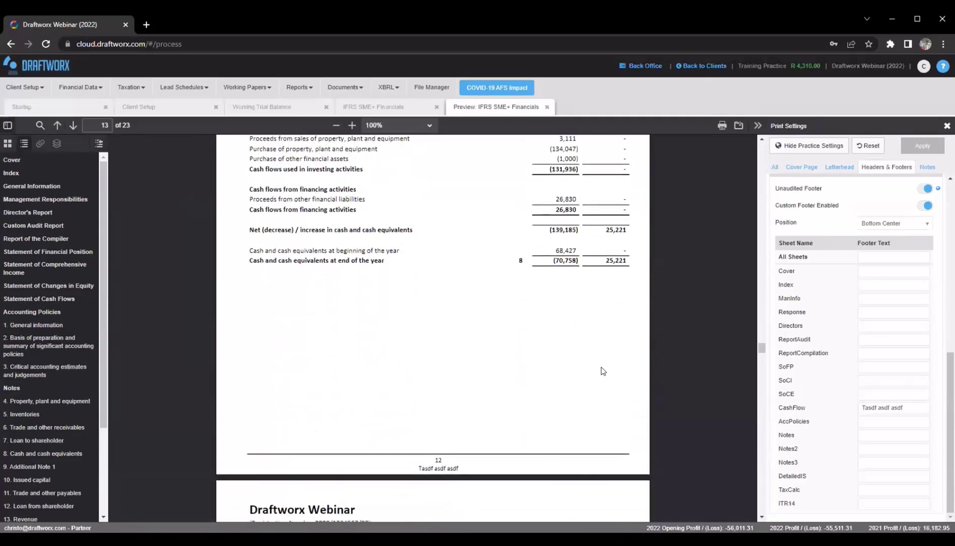
Review the notes print settings and examine how the notes break across pages, starting from the property, plant and equipment note
{"action": "left_click", "coordinate": [928, 167]}
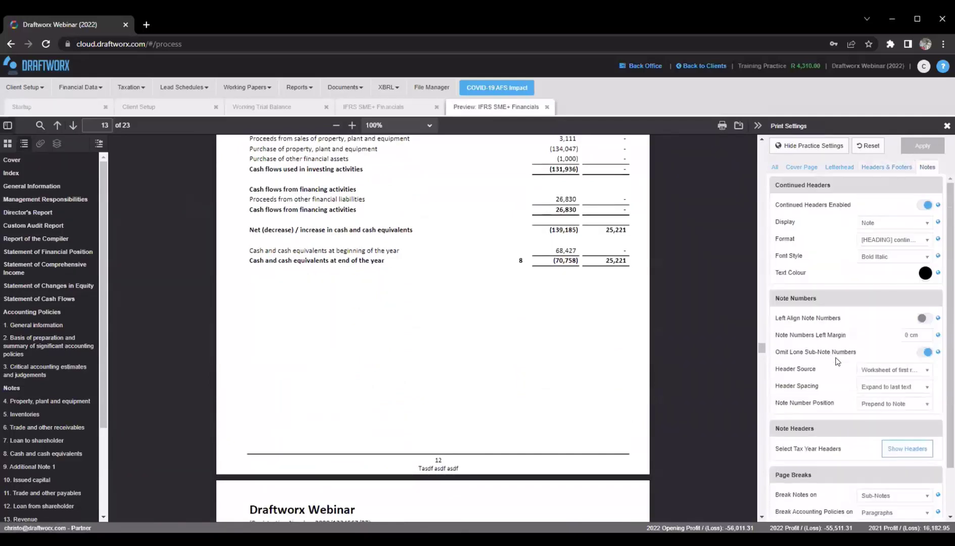
{"action": "left_click", "coordinate": [33, 325]}
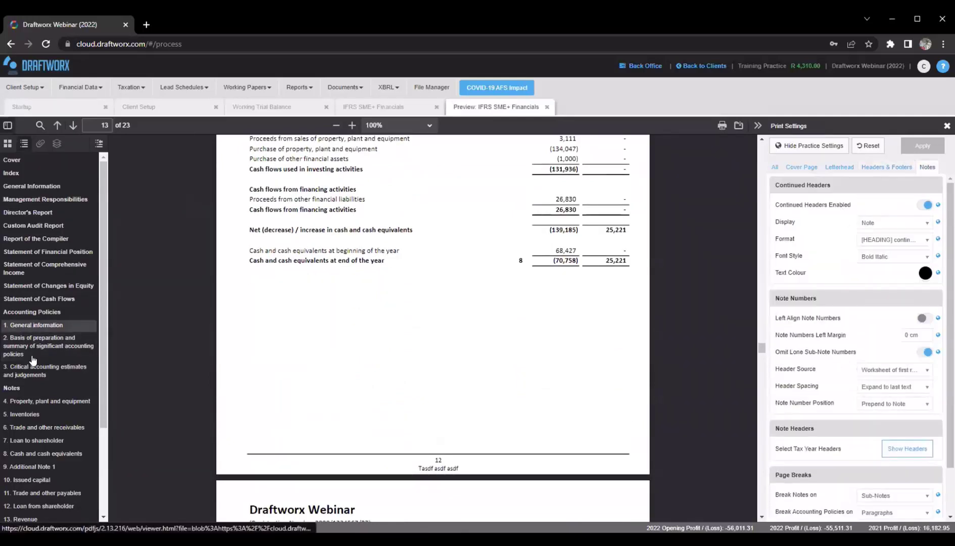
{"action": "left_click", "coordinate": [27, 400]}
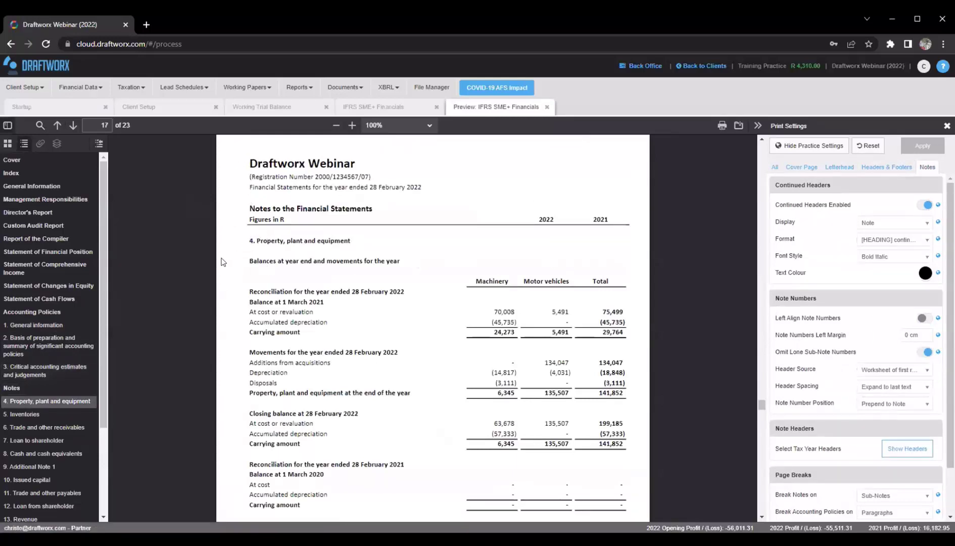
{"action": "scroll", "coordinate": [478, 350], "scroll_direction": "down", "scroll_amount": 5}
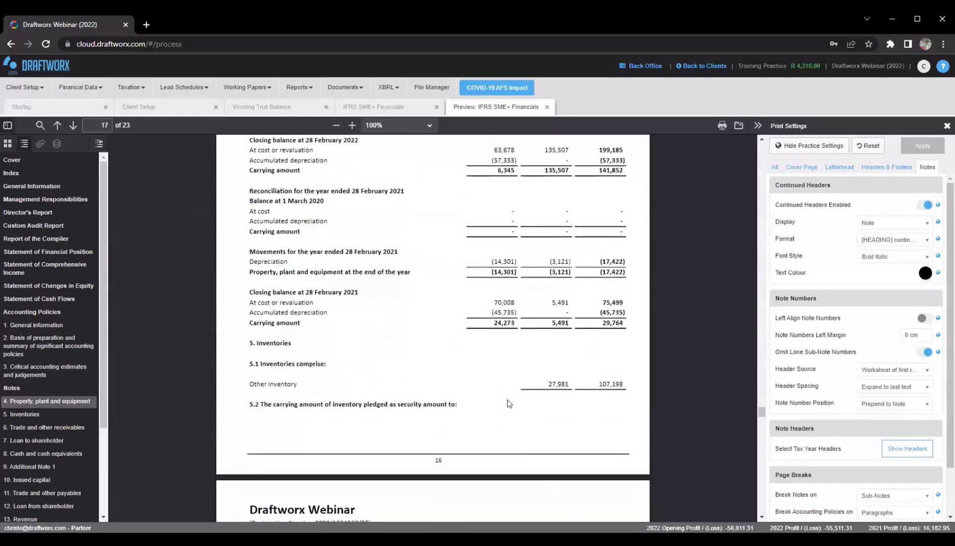
{"action": "scroll", "coordinate": [508, 403], "scroll_direction": "down", "scroll_amount": 2}
{"action": "scroll", "coordinate": [474, 388], "scroll_direction": "down", "scroll_amount": 1}
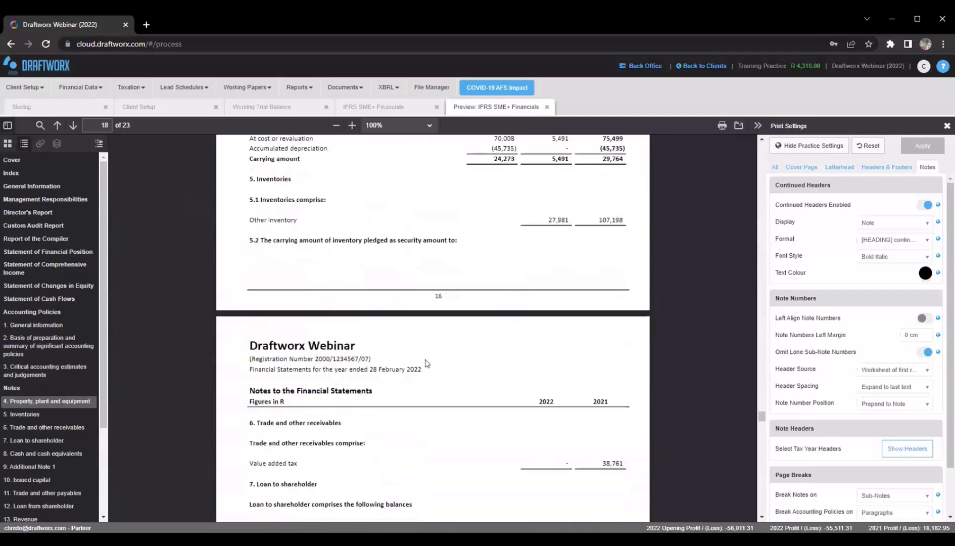
{"action": "scroll", "coordinate": [807, 392], "scroll_direction": "down", "scroll_amount": 1}
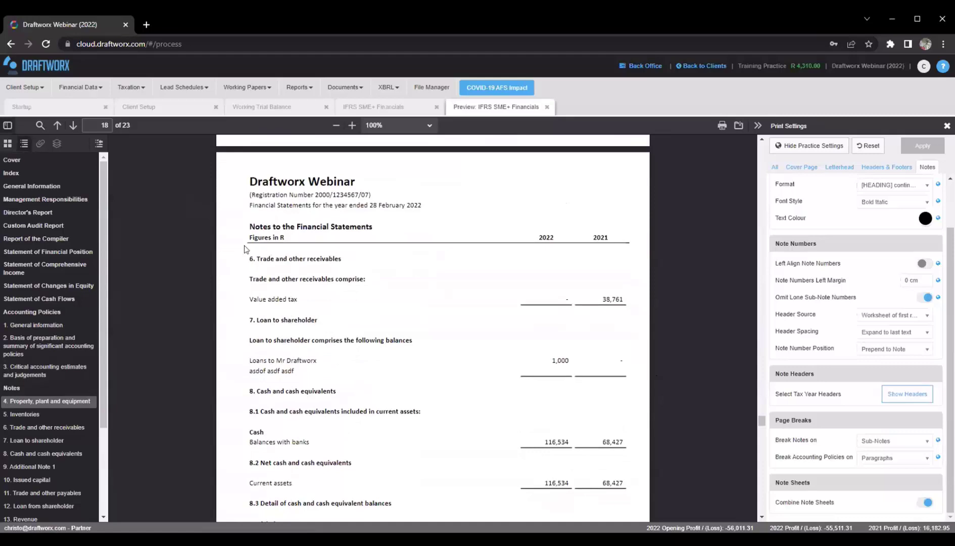
{"action": "scroll", "coordinate": [252, 222], "scroll_direction": "up", "scroll_amount": 3}
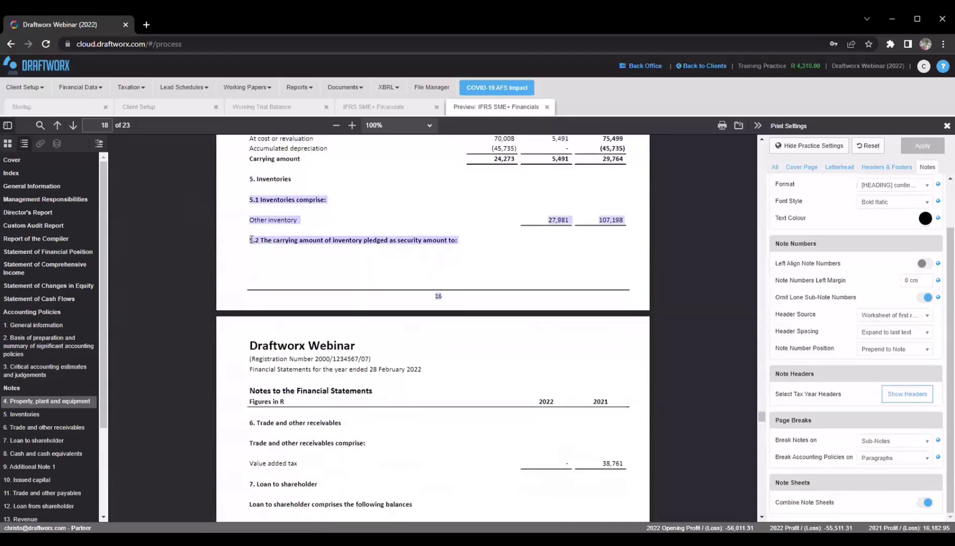
{"action": "scroll", "coordinate": [262, 298], "scroll_direction": "down", "scroll_amount": 12}
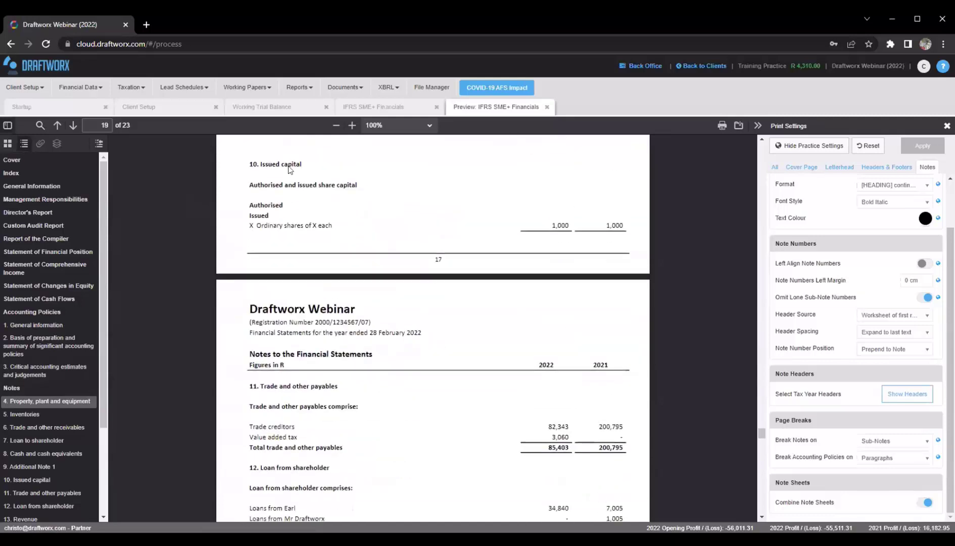
{"action": "scroll", "coordinate": [279, 189], "scroll_direction": "up", "scroll_amount": 2}
{"action": "scroll", "coordinate": [302, 275], "scroll_direction": "down", "scroll_amount": 3}
{"action": "scroll", "coordinate": [302, 274], "scroll_direction": "down", "scroll_amount": 14}
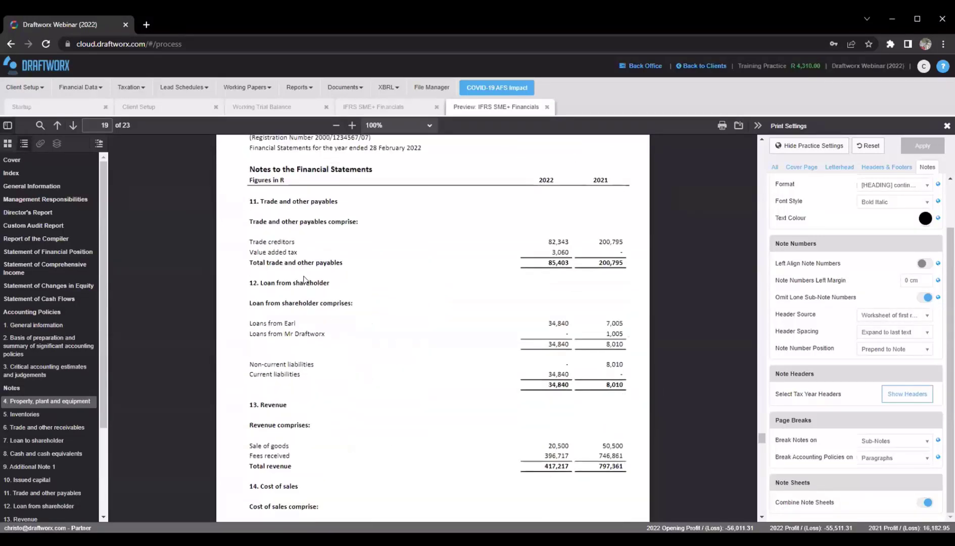
Set the notes to break on "Each note on new page" in the print settings and apply it to the preview
{"action": "scroll", "coordinate": [341, 361], "scroll_direction": "up", "scroll_amount": 5}
{"action": "scroll", "coordinate": [338, 367], "scroll_direction": "up", "scroll_amount": 5}
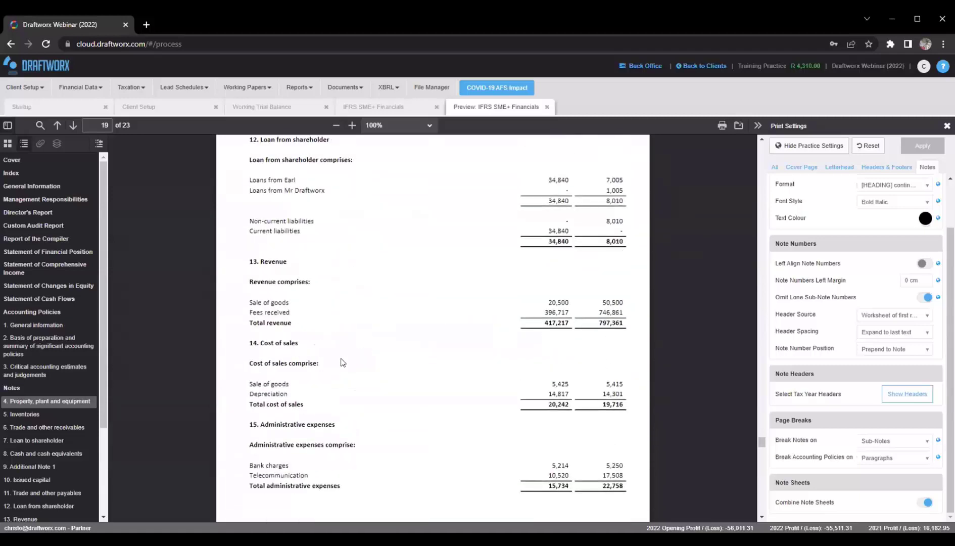
{"action": "left_click", "coordinate": [889, 441]}
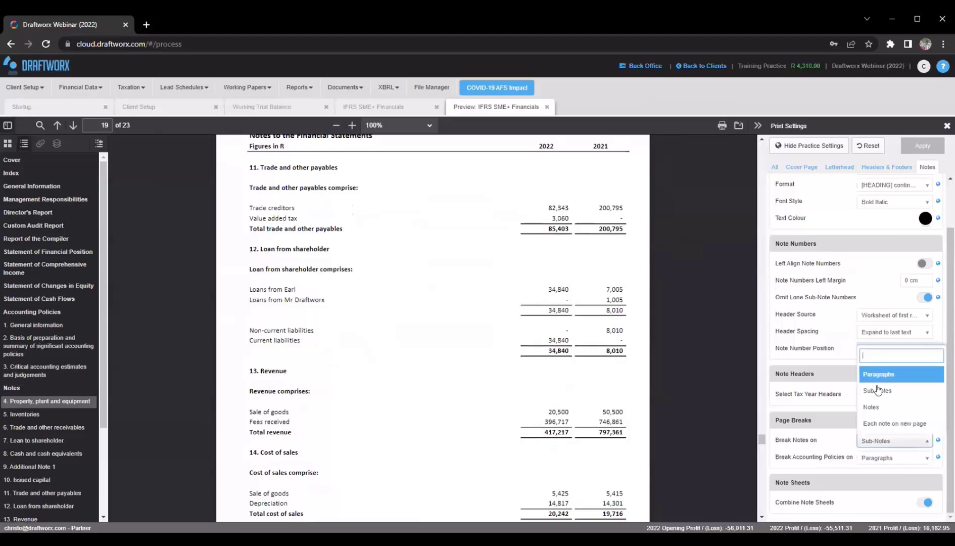
{"action": "left_click", "coordinate": [794, 447]}
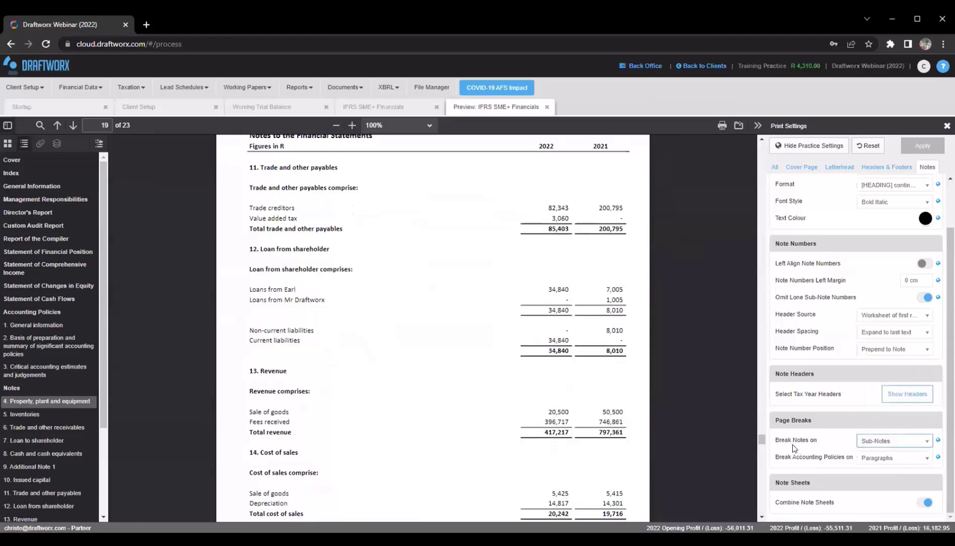
{"action": "left_click", "coordinate": [871, 442]}
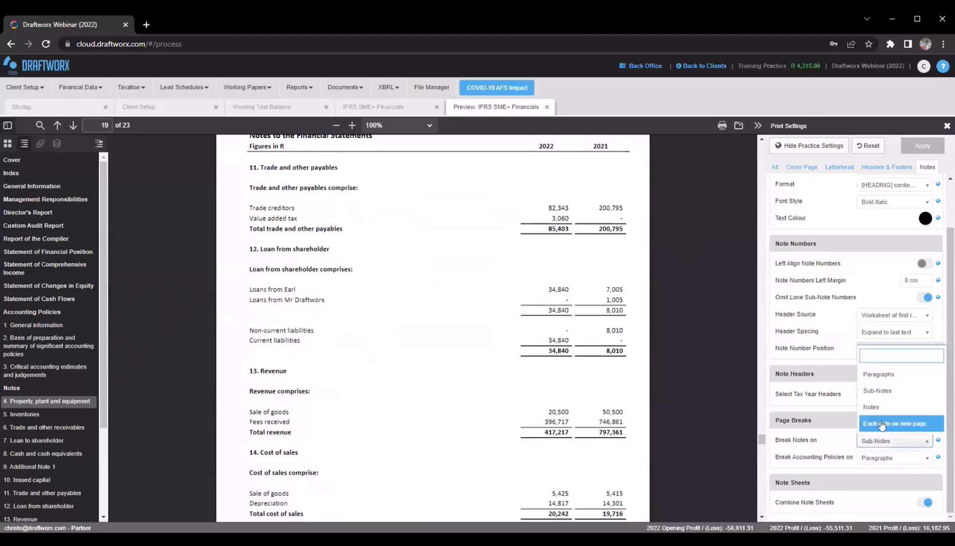
{"action": "left_click", "coordinate": [873, 425]}
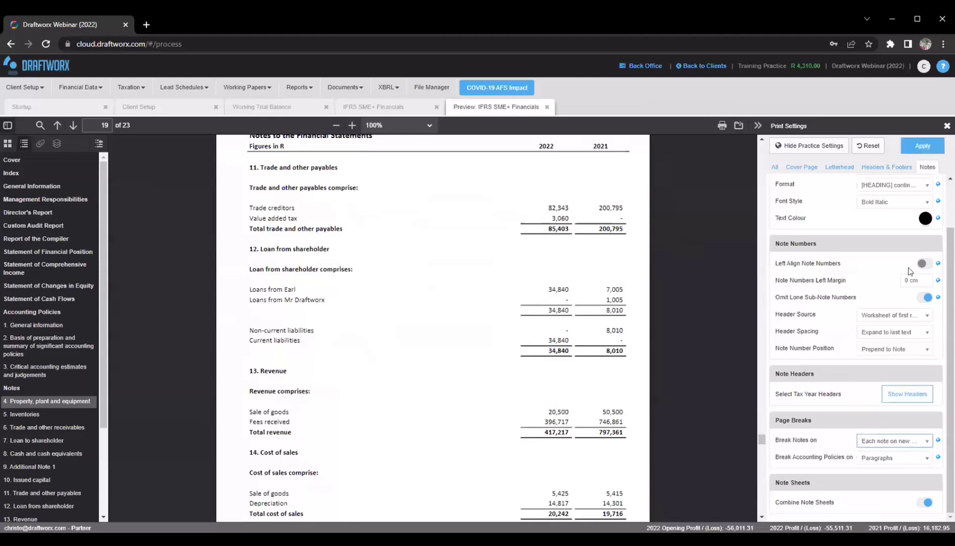
{"action": "left_click", "coordinate": [922, 146]}
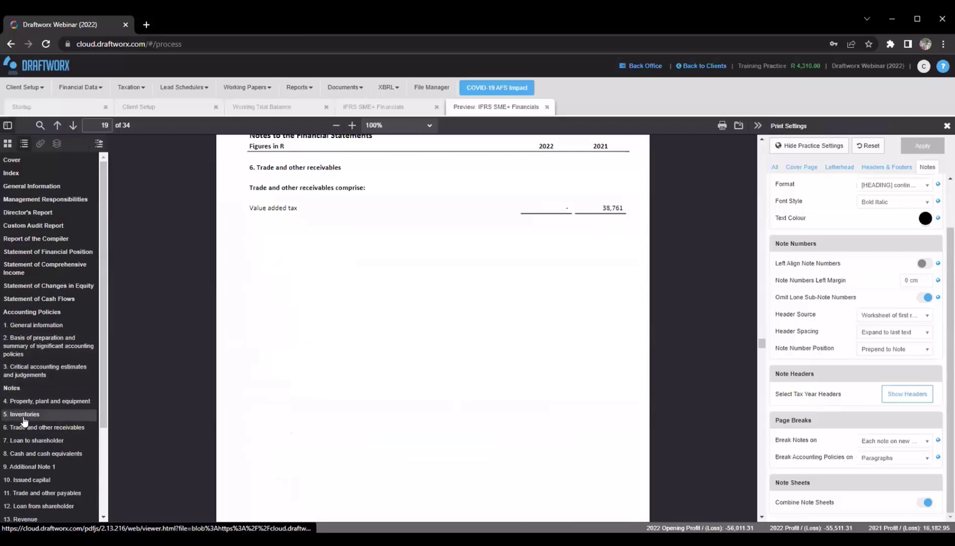
Check the page breaks around the inventories, trade receivables and property, plant and equipment notes in the preview
{"action": "left_click", "coordinate": [24, 420]}
{"action": "scroll", "coordinate": [275, 280], "scroll_direction": "down", "scroll_amount": 10}
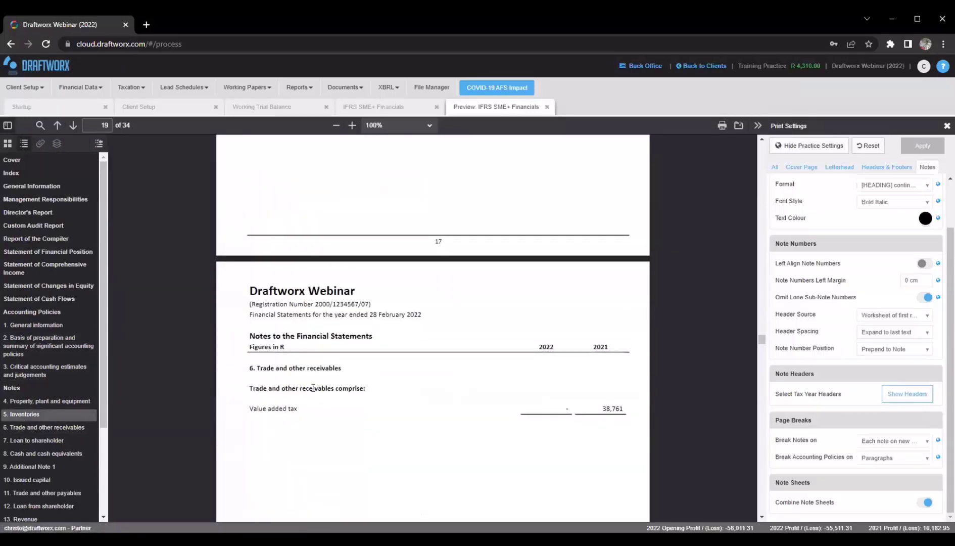
{"action": "scroll", "coordinate": [314, 389], "scroll_direction": "up", "scroll_amount": 8}
{"action": "left_click_drag", "start_coordinate": [271, 187], "coordinate": [284, 255]}
{"action": "scroll", "coordinate": [298, 268], "scroll_direction": "up", "scroll_amount": 5}
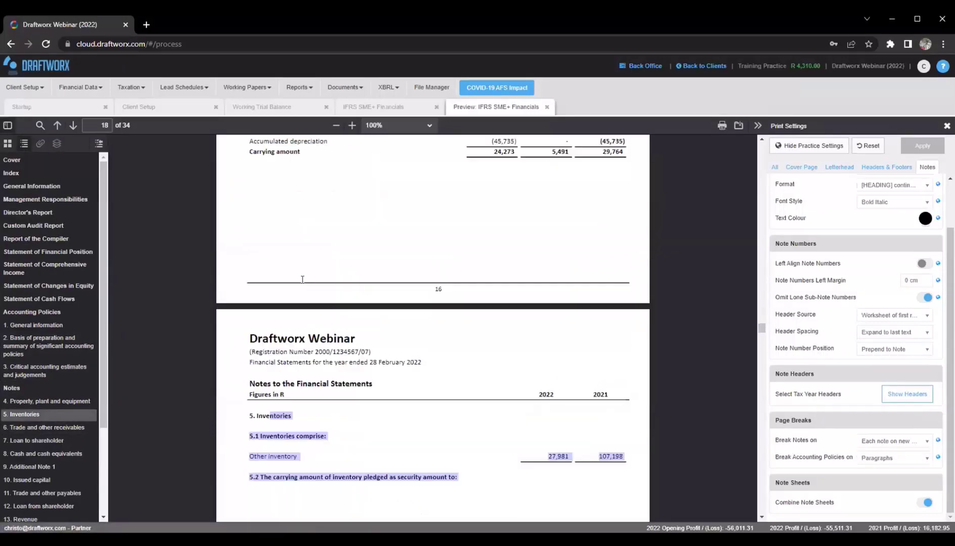
{"action": "scroll", "coordinate": [303, 279], "scroll_direction": "up", "scroll_amount": 10}
{"action": "scroll", "coordinate": [302, 280], "scroll_direction": "down", "scroll_amount": 5}
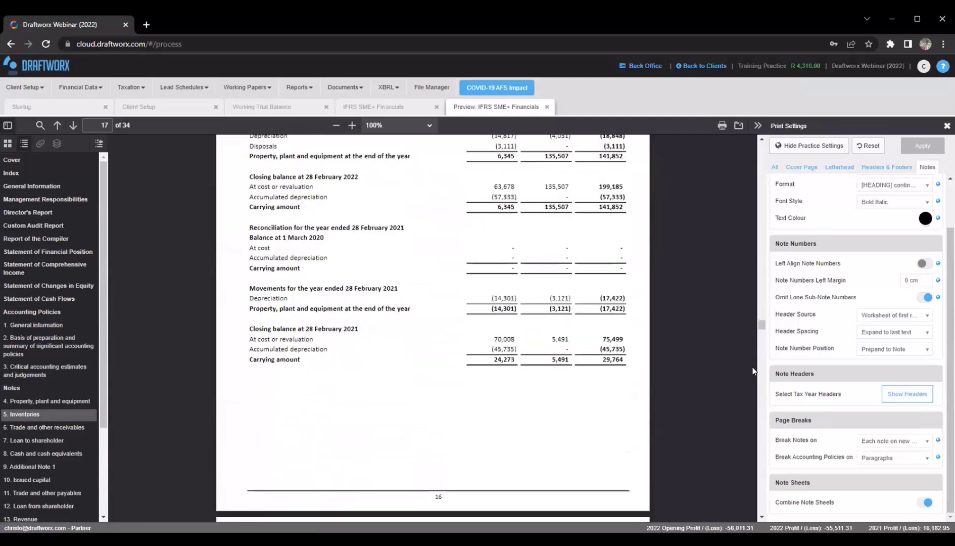
Set the notes page break option back to "Sub-Notes" and apply it to the preview
{"action": "left_click", "coordinate": [874, 441]}
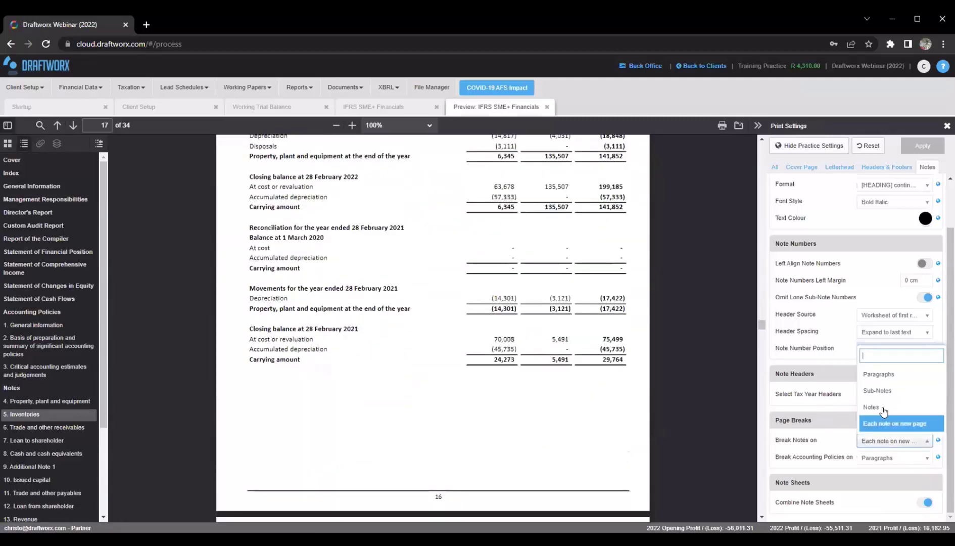
{"action": "left_click", "coordinate": [878, 390]}
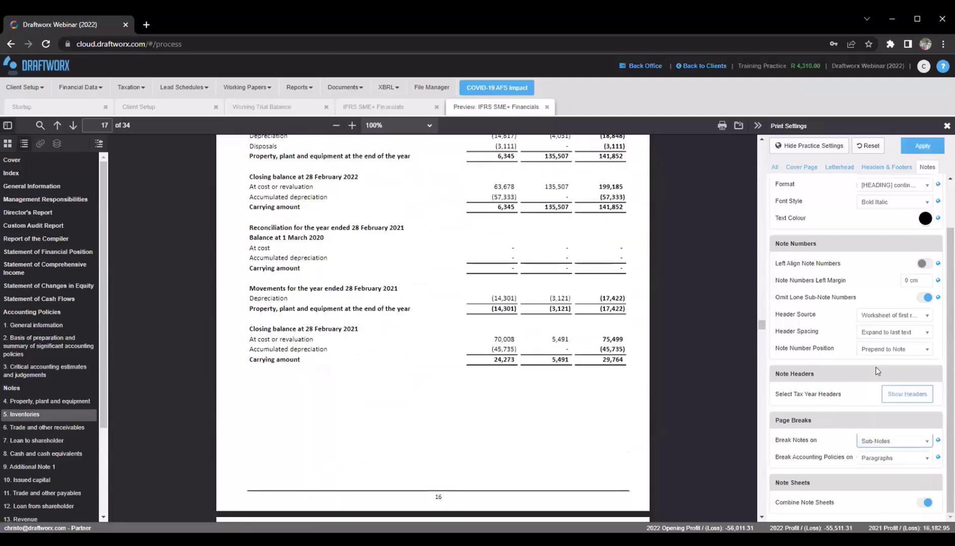
{"action": "left_click", "coordinate": [922, 145]}
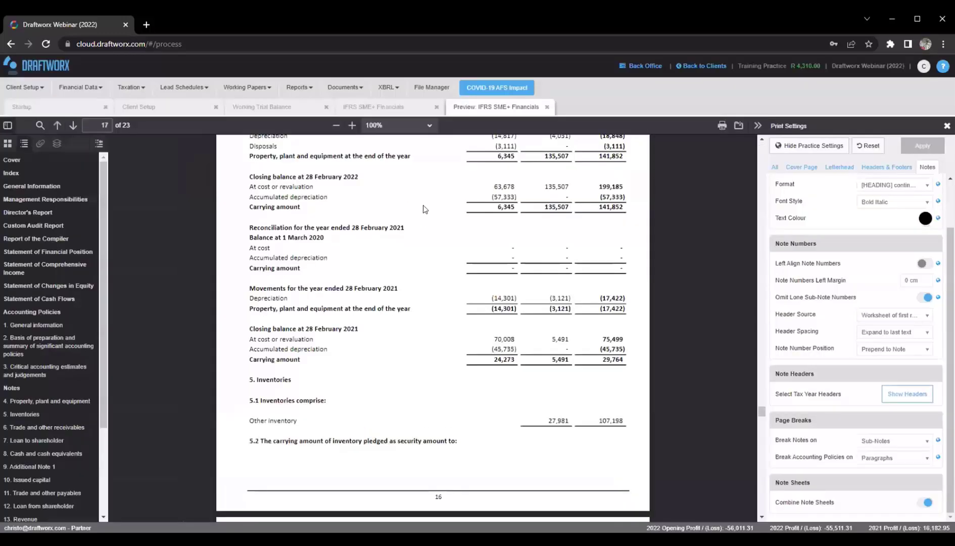
Examine the preview from the property, plant and equipment note back to the start of the accounting policies
{"action": "left_click", "coordinate": [758, 126]}
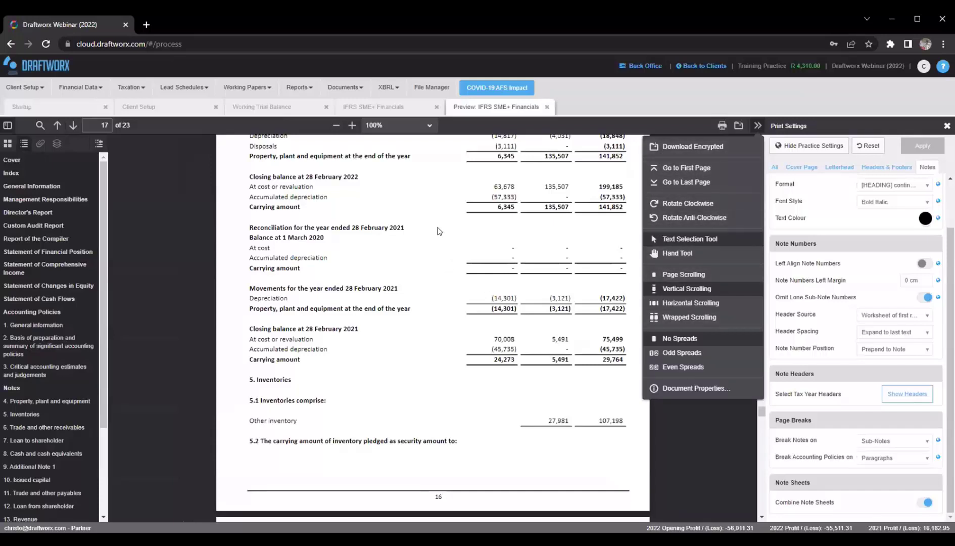
{"action": "left_click", "coordinate": [433, 220]}
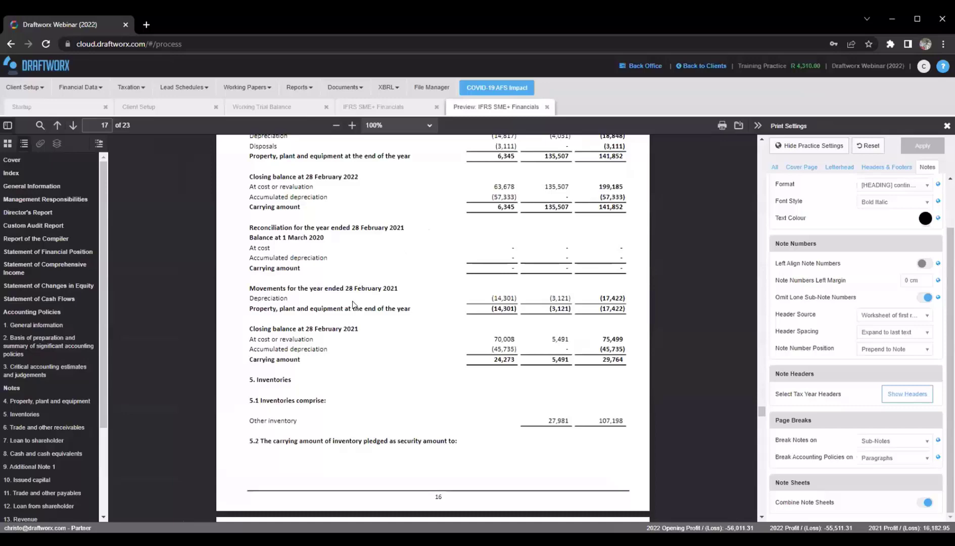
{"action": "scroll", "coordinate": [352, 304], "scroll_direction": "up", "scroll_amount": 10}
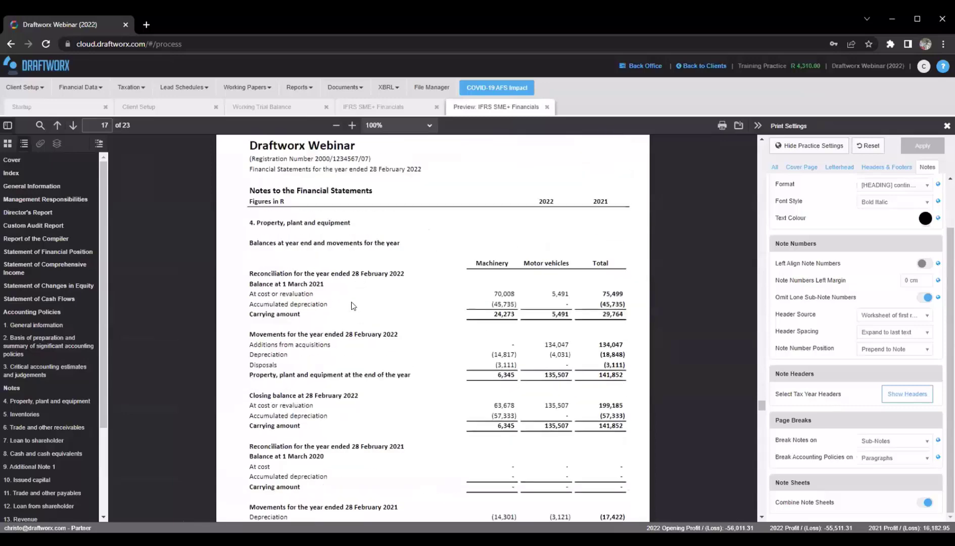
{"action": "scroll", "coordinate": [351, 308], "scroll_direction": "up", "scroll_amount": 3}
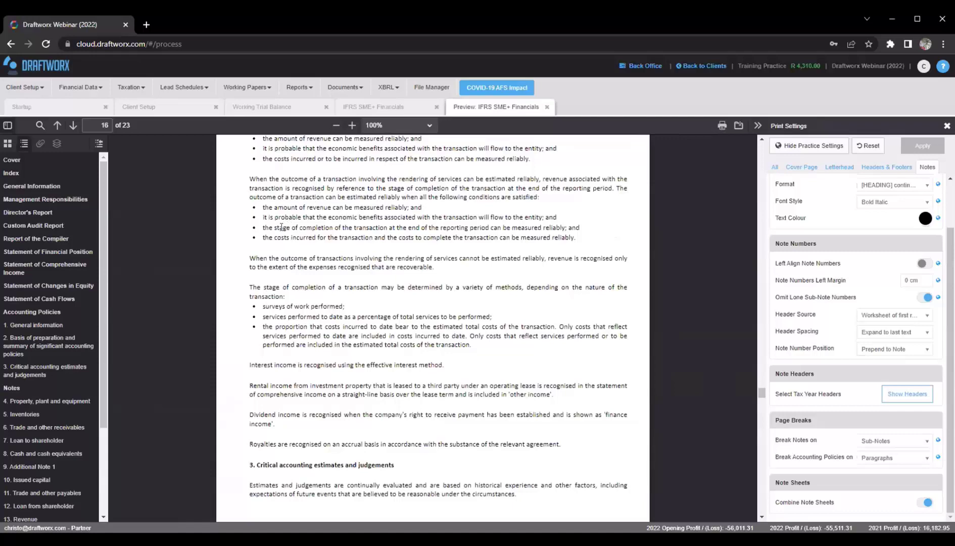
{"action": "scroll", "coordinate": [281, 230], "scroll_direction": "up", "scroll_amount": 5}
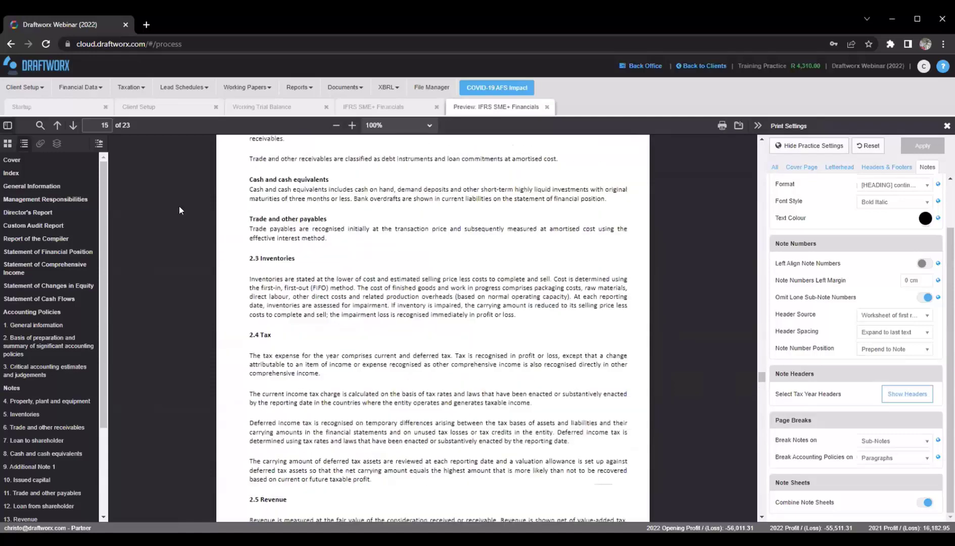
{"action": "scroll", "coordinate": [299, 236], "scroll_direction": "up", "scroll_amount": 5}
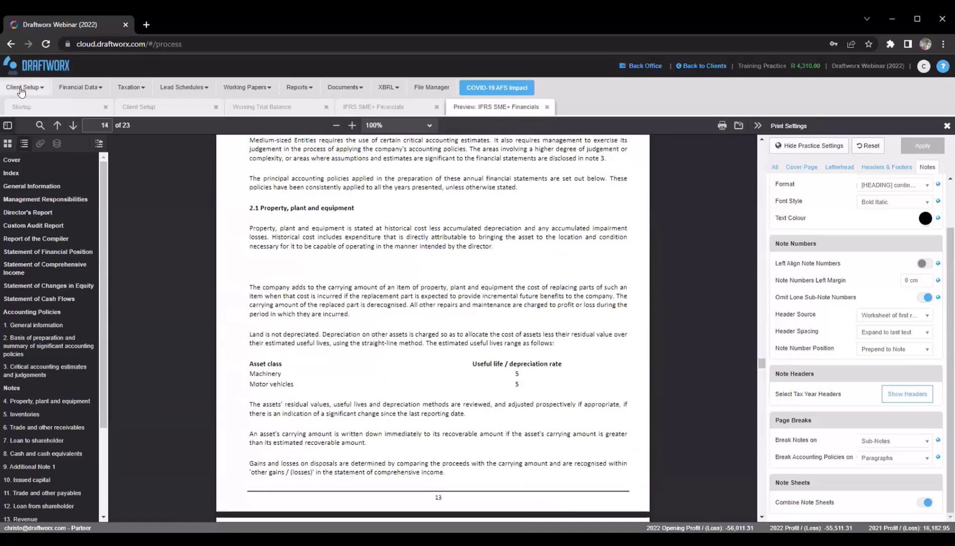
{"action": "left_click", "coordinate": [22, 87]}
{"action": "scroll", "coordinate": [297, 193], "scroll_direction": "up", "scroll_amount": 7}
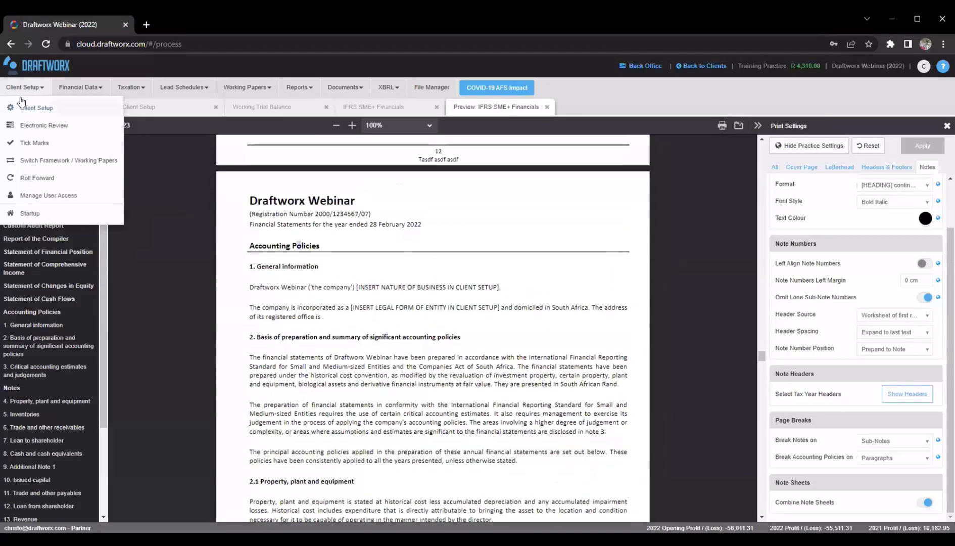
{"action": "left_click", "coordinate": [300, 278]}
{"action": "scroll", "coordinate": [300, 283], "scroll_direction": "up", "scroll_amount": 5}
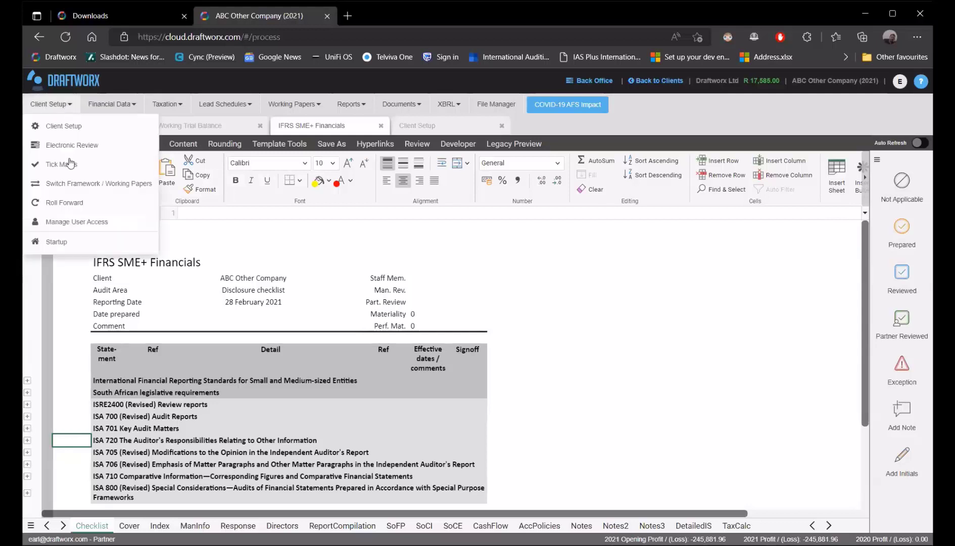
{"action": "left_click", "coordinate": [66, 107]}
{"action": "left_click", "coordinate": [740, 292]}
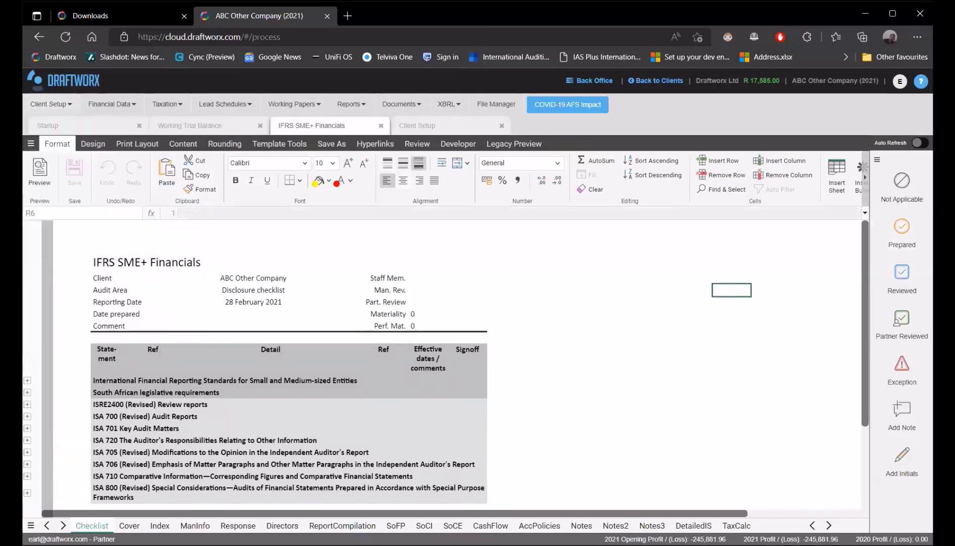
{"action": "left_click", "coordinate": [289, 109]}
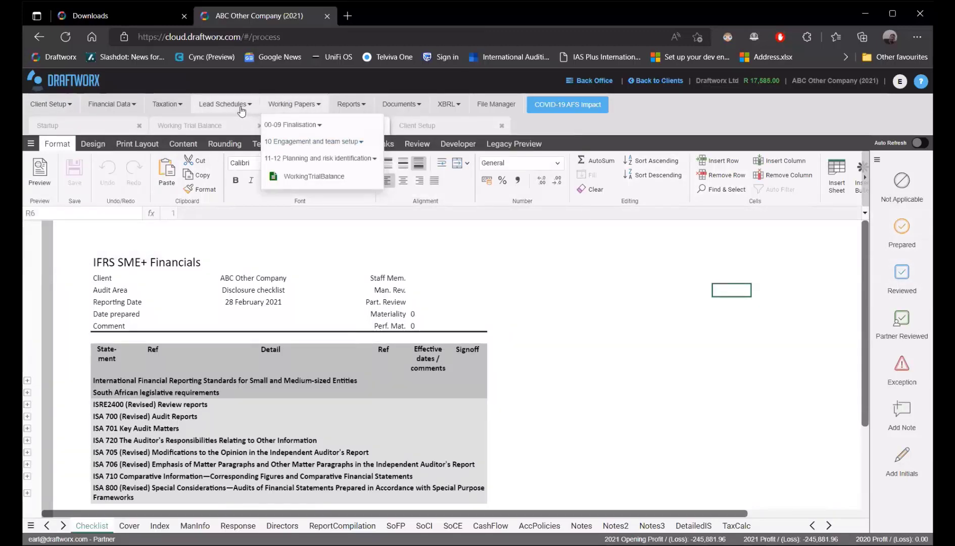
{"action": "left_click", "coordinate": [805, 292]}
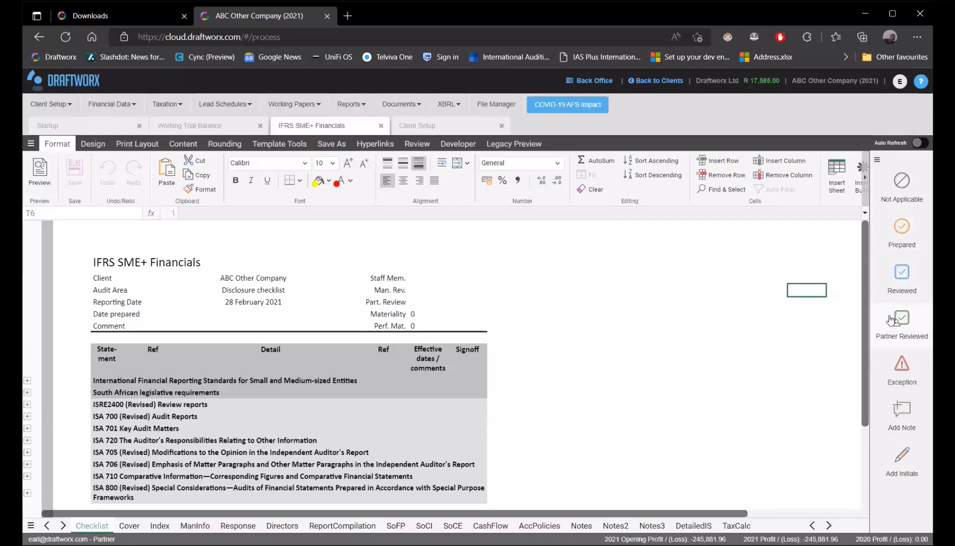
View the Electronic Review overview for ABC Other Company, then return to the IFRS SME+ Financials and sign them off as Prepared
{"action": "left_click", "coordinate": [51, 104]}
{"action": "left_click", "coordinate": [71, 145]}
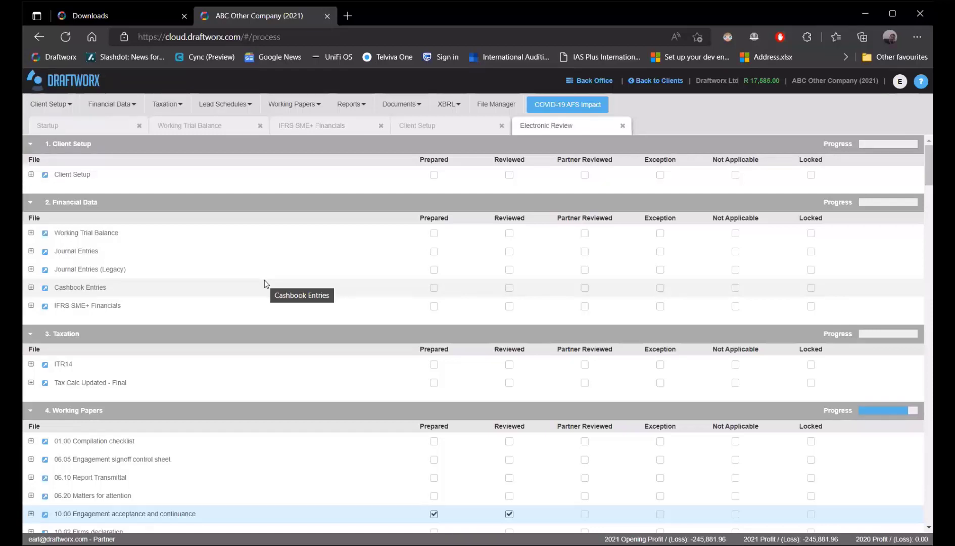
{"action": "left_click", "coordinate": [341, 127]}
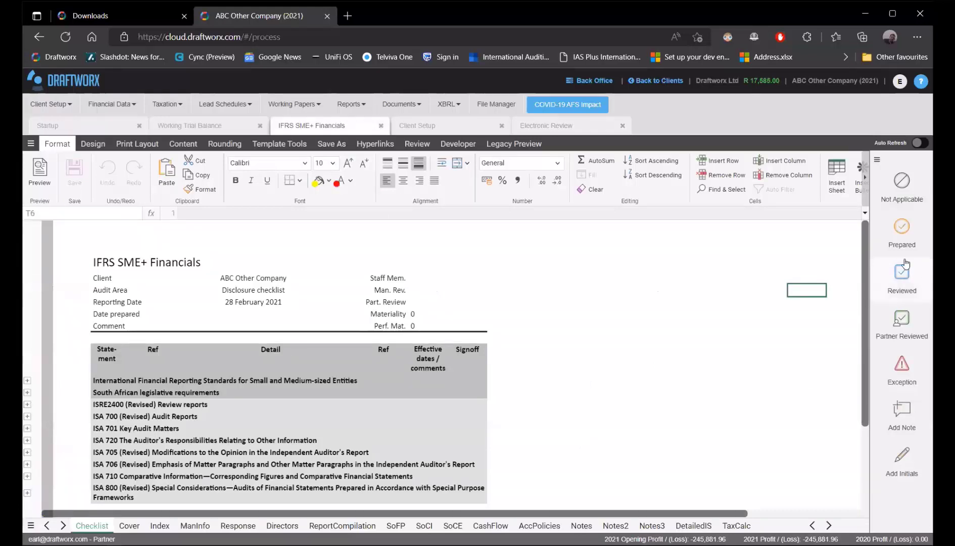
{"action": "left_click", "coordinate": [900, 243]}
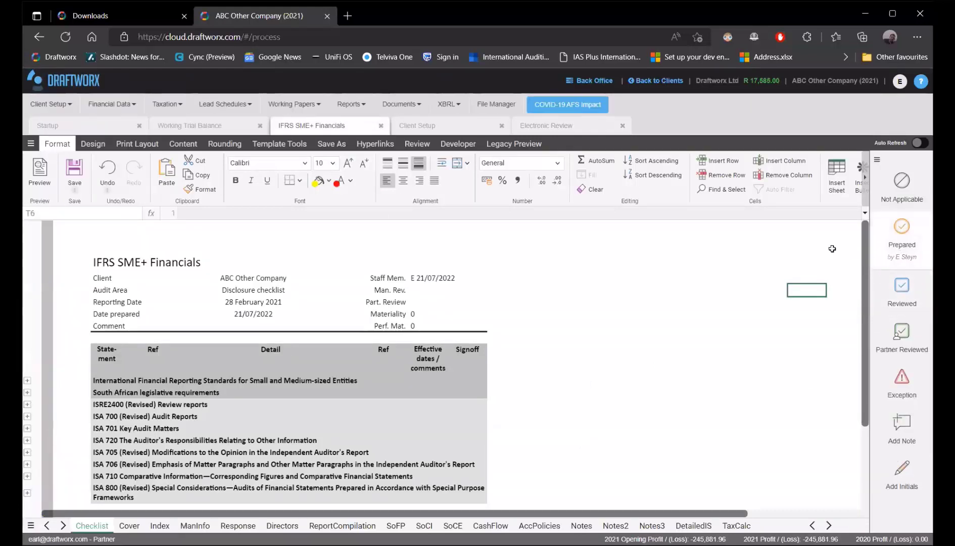
Check the Prepared sign-off of the IFRS SME+ Financials in Electronic Review and expand its details
{"action": "left_click", "coordinate": [539, 128]}
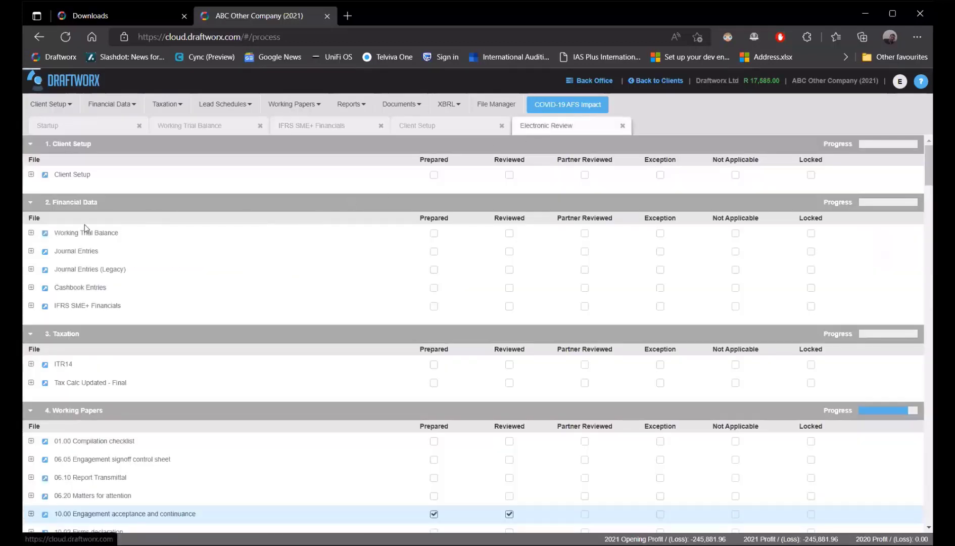
{"action": "left_click", "coordinate": [434, 306]}
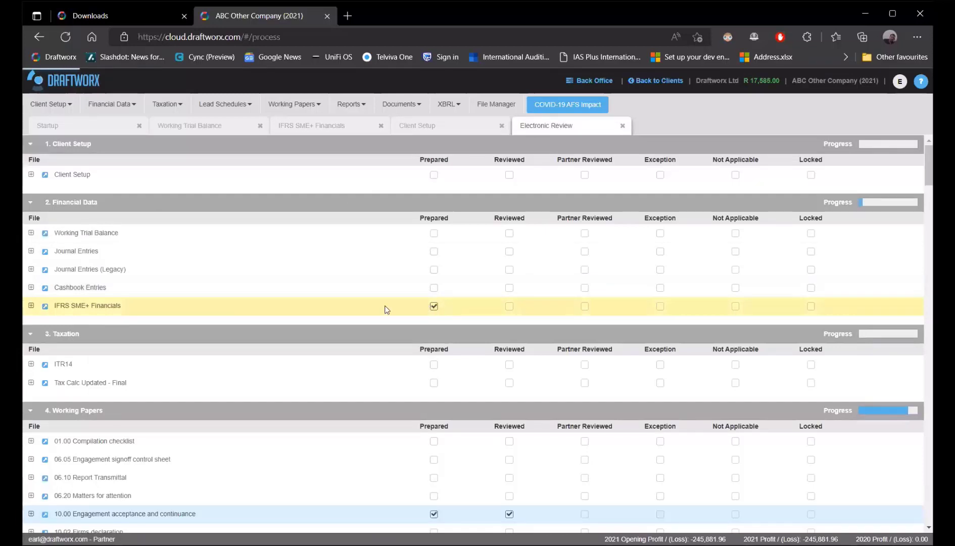
{"action": "left_click", "coordinate": [31, 306]}
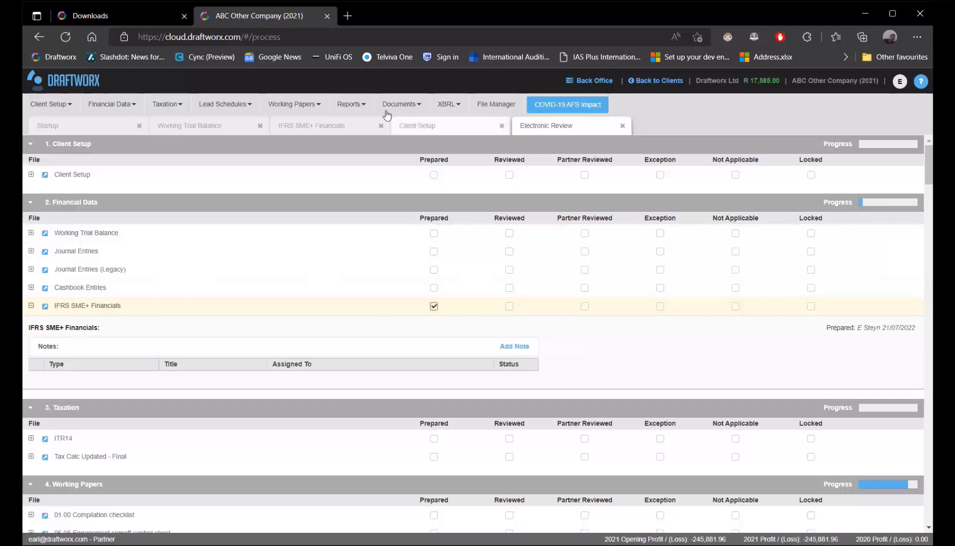
Start a note on the text above the company name in the SoFP sheet, titled "SOFP issues" and assigned to a team member
{"action": "left_click", "coordinate": [354, 125]}
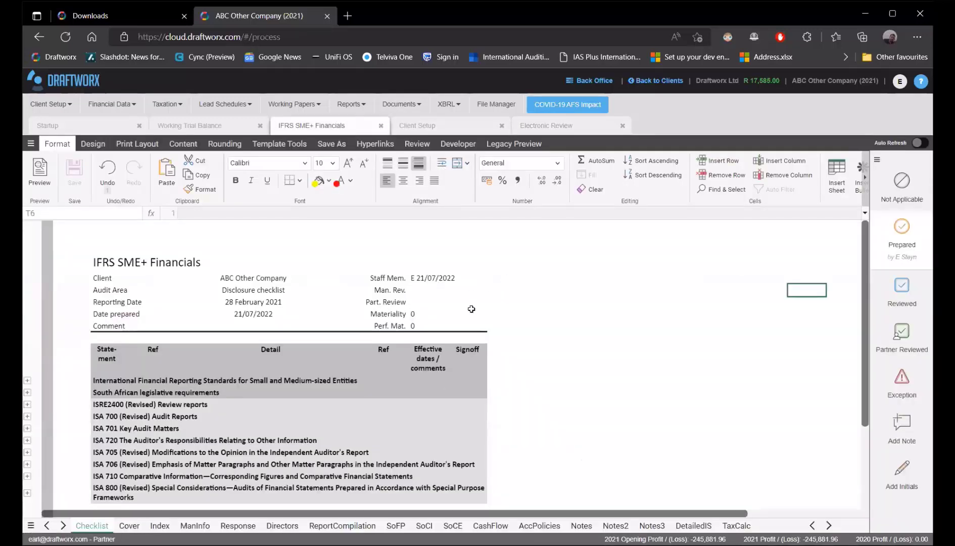
{"action": "left_click", "coordinate": [391, 525]}
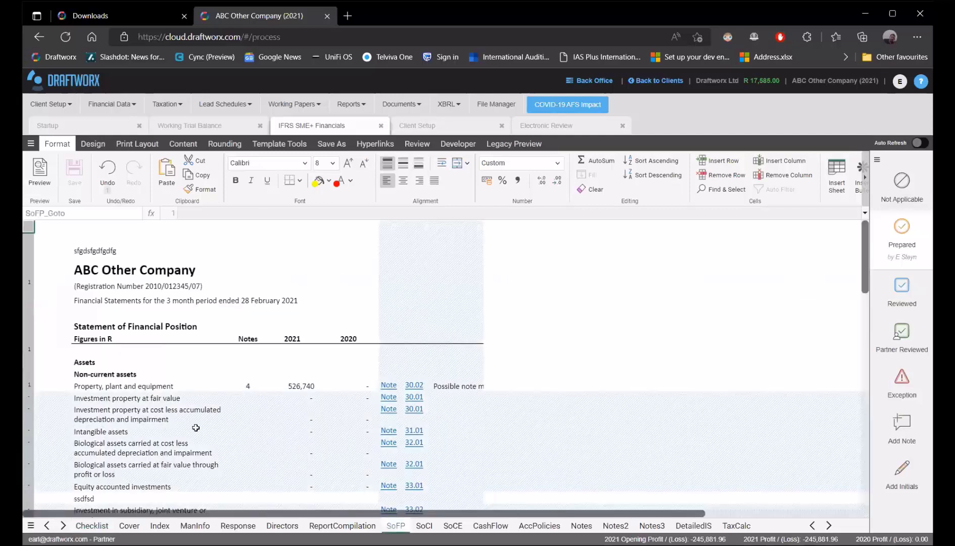
{"action": "left_click", "coordinate": [78, 249]}
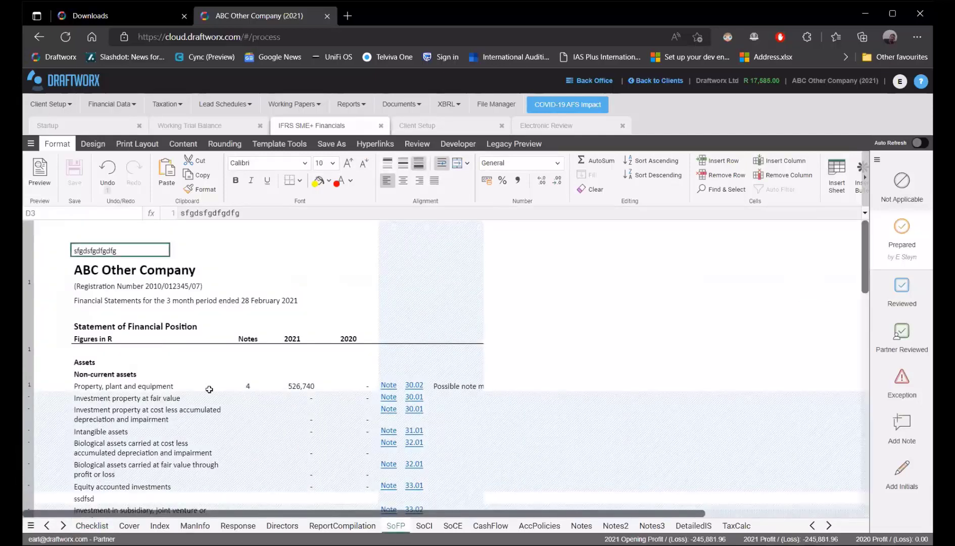
{"action": "left_click", "coordinate": [901, 432]}
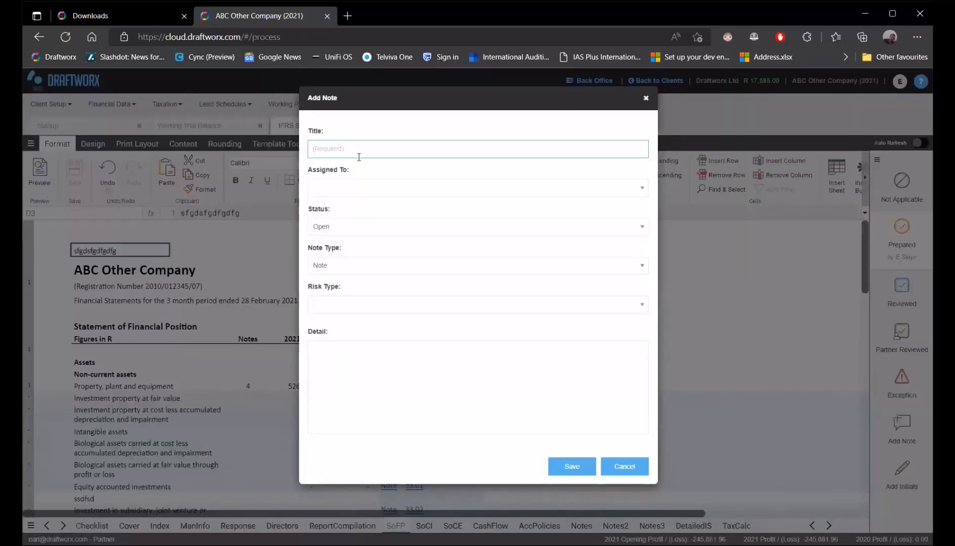
{"action": "type", "text": "SOFP issues"}
{"action": "left_click", "coordinate": [513, 188]}
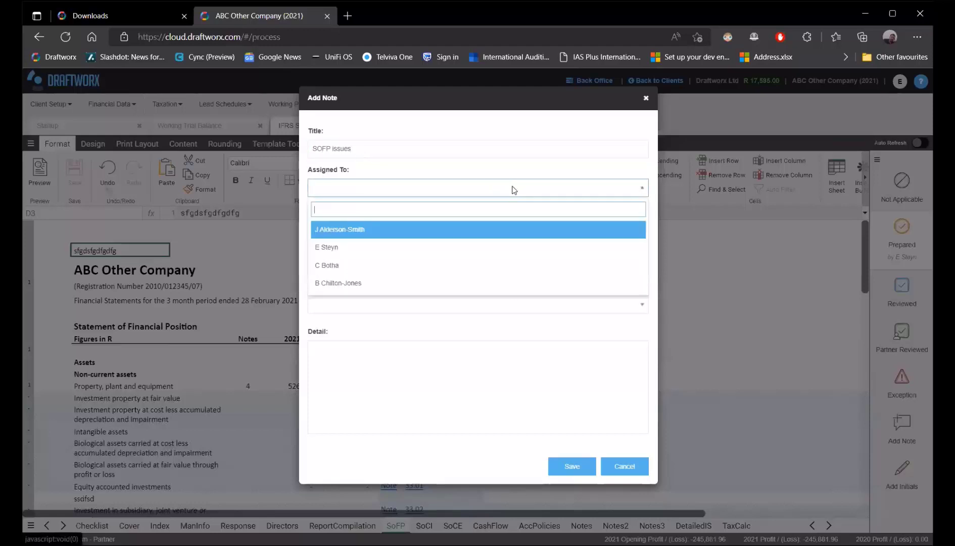
{"action": "left_click", "coordinate": [344, 231]}
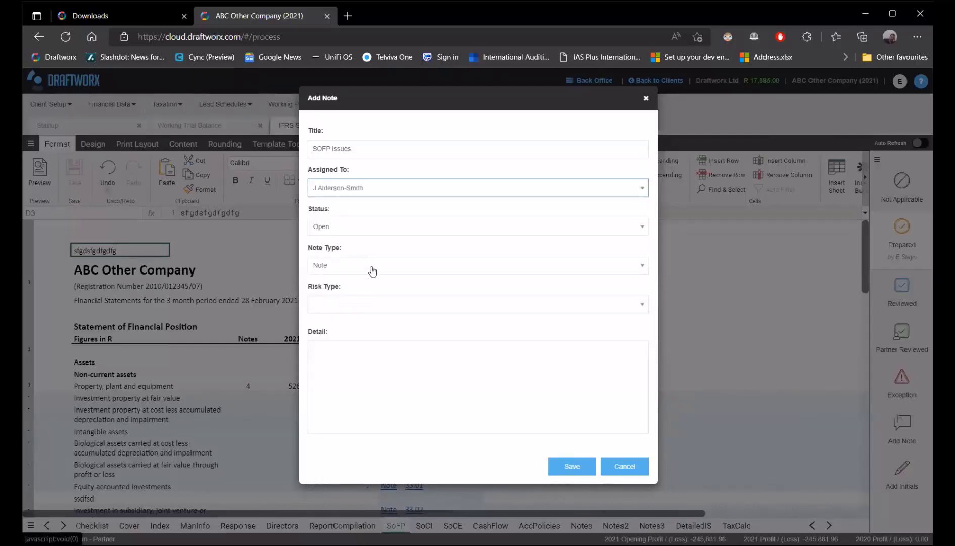
Keep the note's status Open and its type Note, enter the detail "Why is this hear?!?!?!?!?!", and save it
{"action": "left_click", "coordinate": [336, 227]}
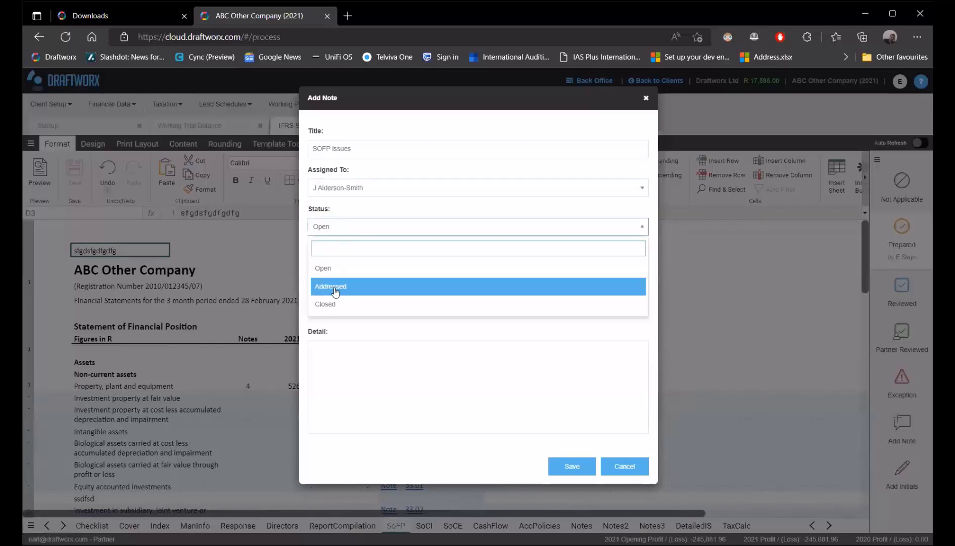
{"action": "left_click", "coordinate": [382, 203]}
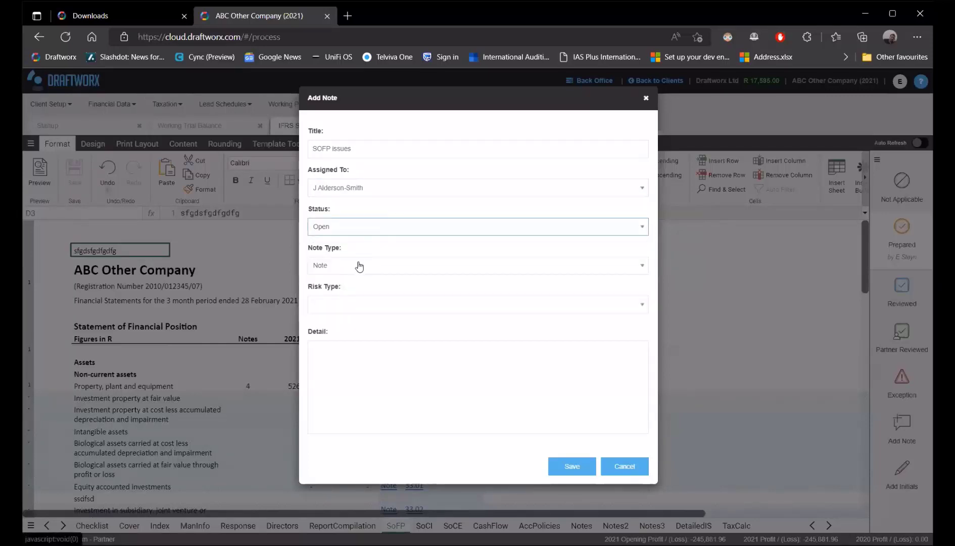
{"action": "left_click", "coordinate": [351, 268]}
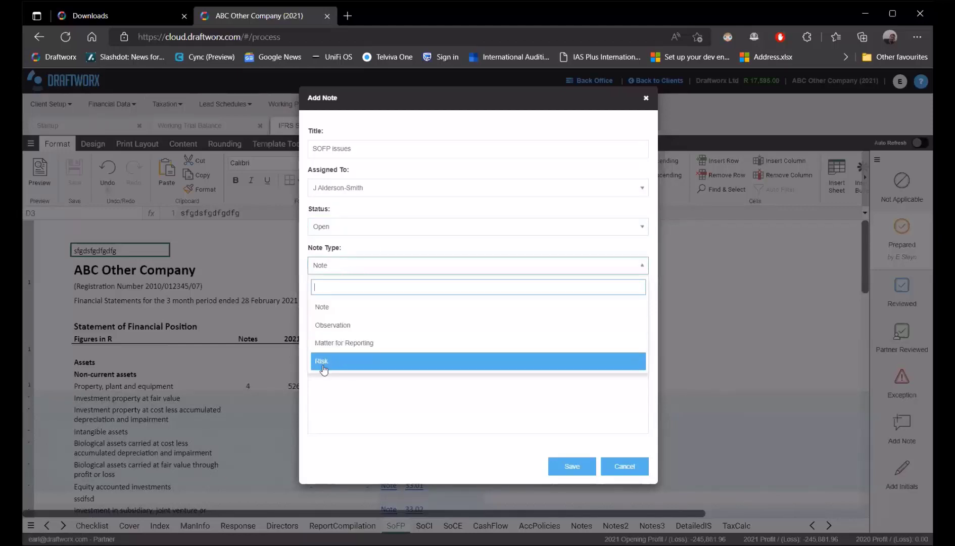
{"action": "left_click", "coordinate": [379, 246]}
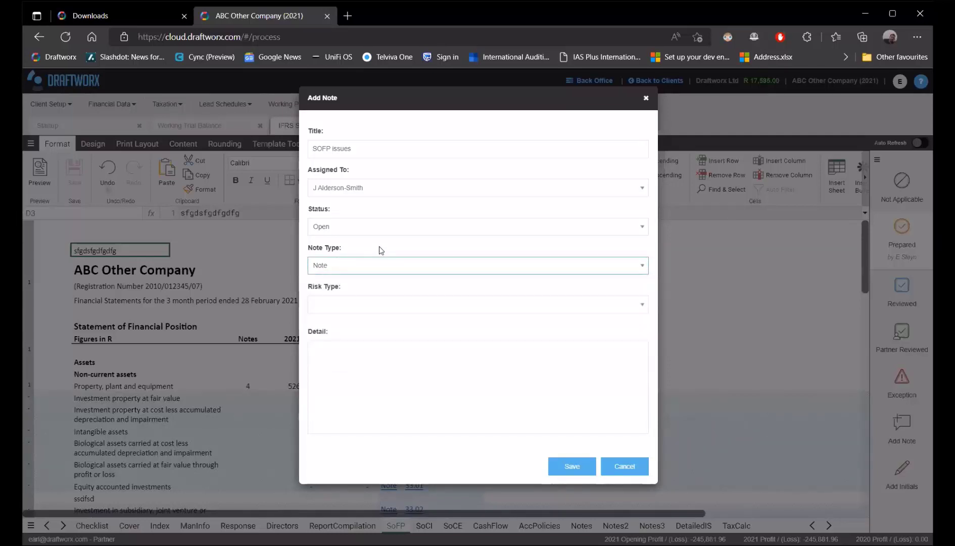
{"action": "left_click", "coordinate": [337, 351]}
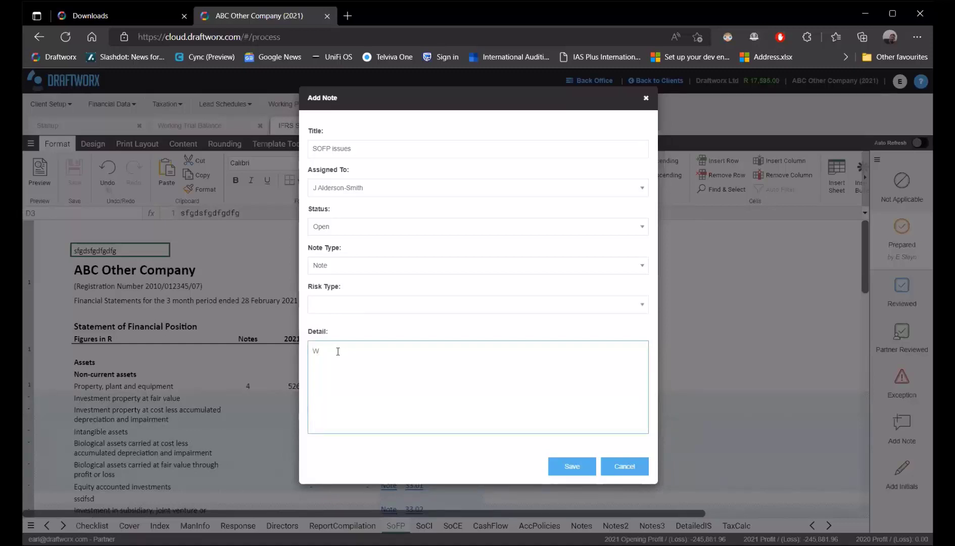
{"action": "type", "text": "hy is this hear?!?!?!?!?!"}
{"action": "left_click", "coordinate": [566, 472]}
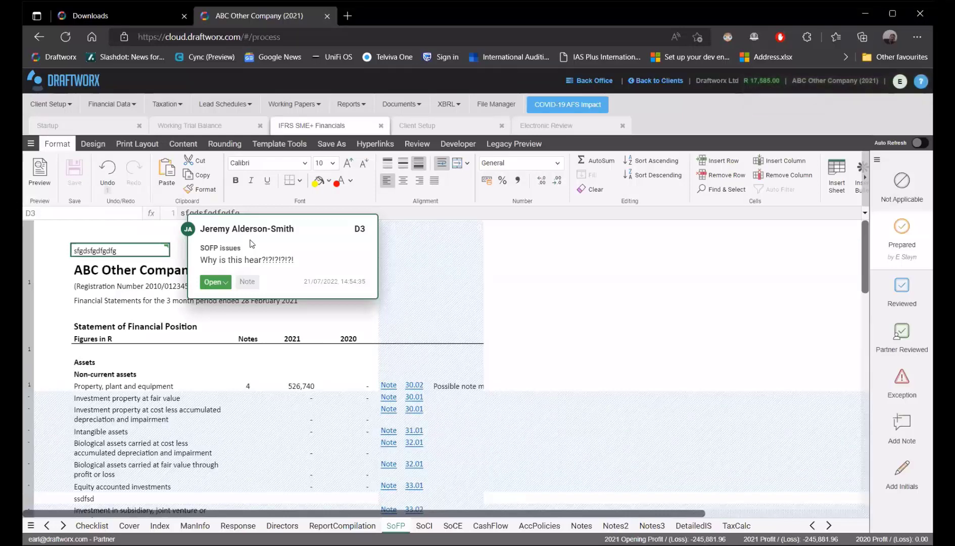
Check the status control on the new cell note, and view the note's details under IFRS SME+ Financials in Electronic Review
{"action": "left_click", "coordinate": [215, 281]}
{"action": "left_click", "coordinate": [214, 282]}
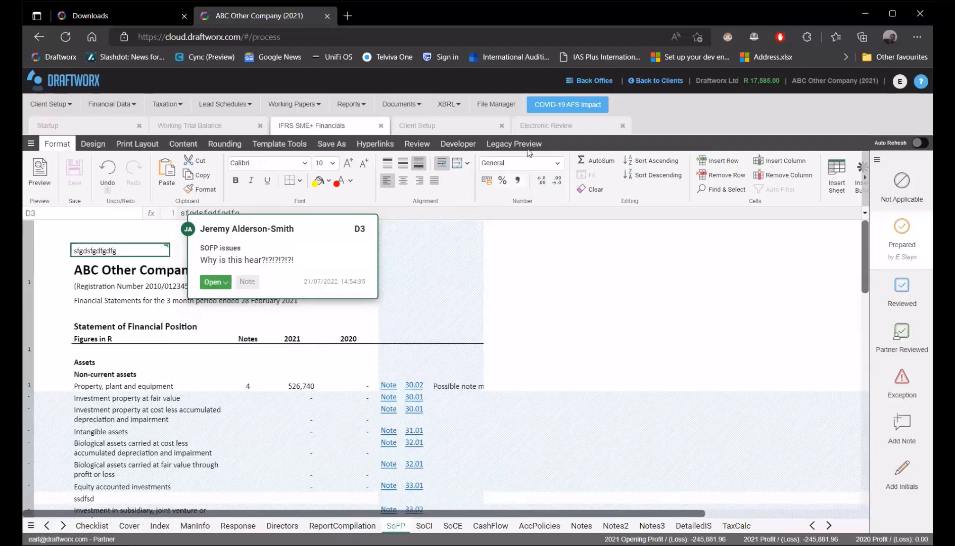
{"action": "left_click", "coordinate": [552, 132]}
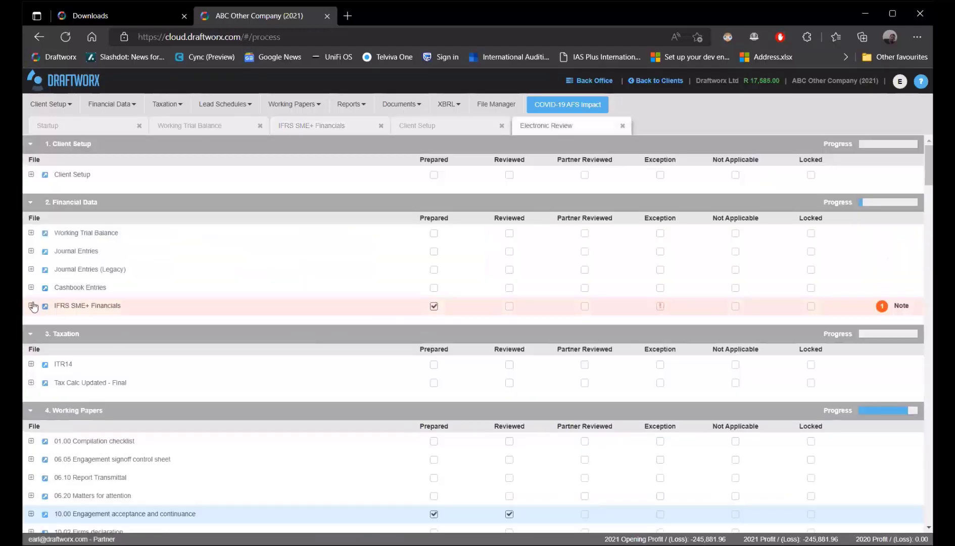
{"action": "left_click", "coordinate": [30, 305]}
{"action": "scroll", "coordinate": [541, 271], "scroll_direction": "up", "scroll_amount": 2}
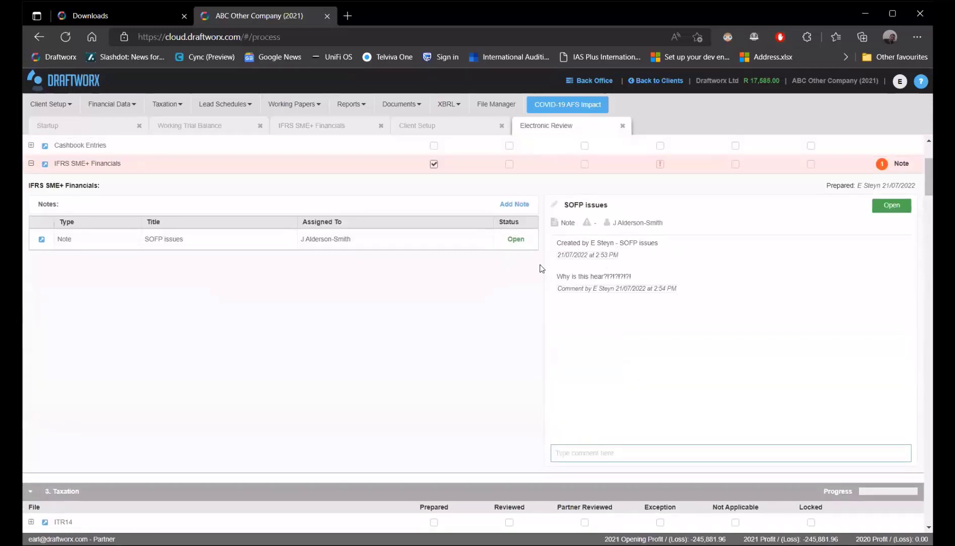
Clear the stray text in cell D3 above the company name on the SoFP sheet
{"action": "left_click", "coordinate": [331, 129]}
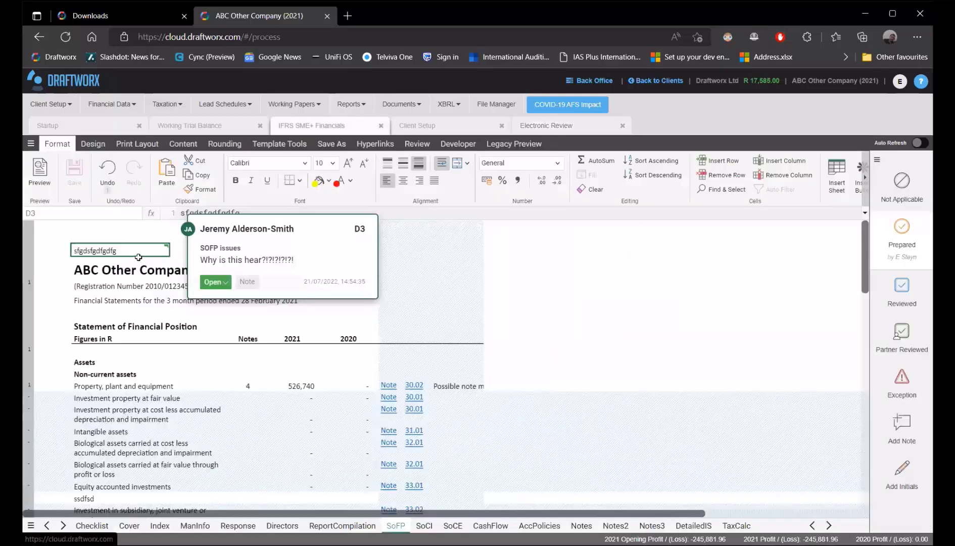
{"action": "double_click", "coordinate": [138, 258]}
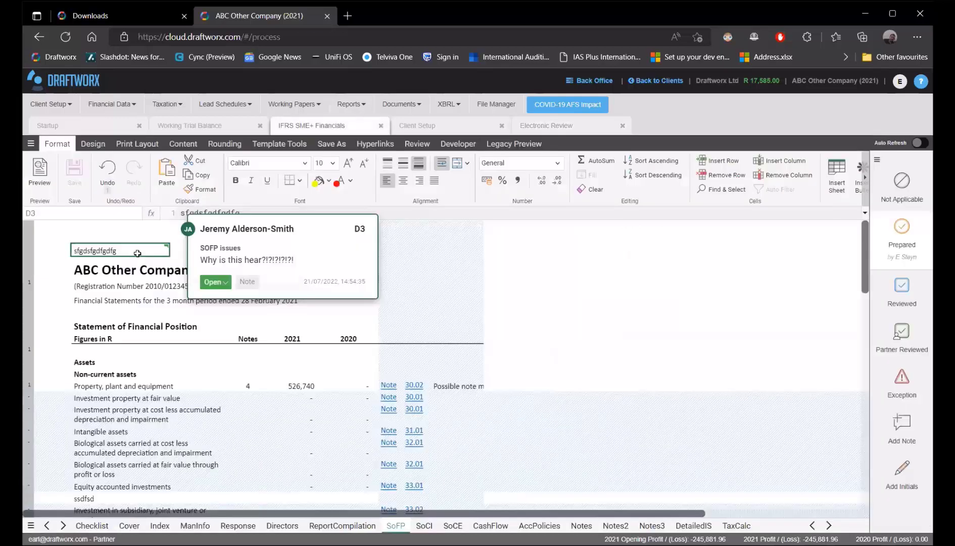
{"action": "left_click", "coordinate": [93, 144]}
{"action": "left_click", "coordinate": [127, 256]}
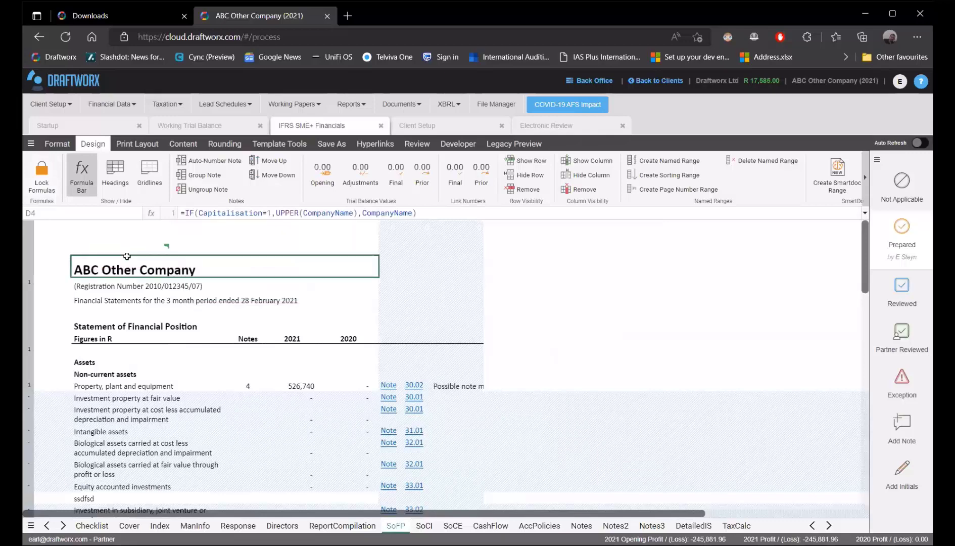
{"action": "left_click", "coordinate": [128, 250]}
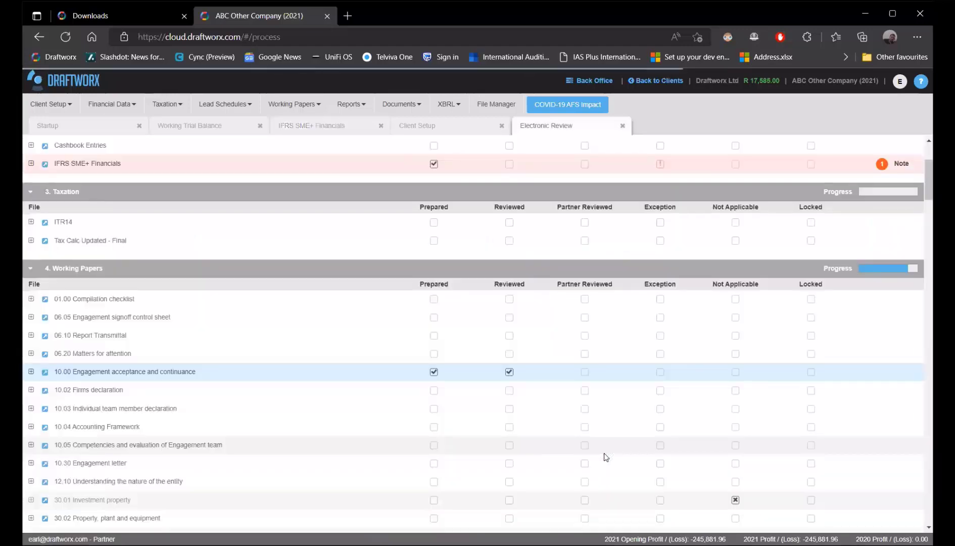
Enter the comment "I have address it, fixed my boo boo" for the "SOFP issues" note in Electronic Review and set its status to Addressed
{"action": "left_click", "coordinate": [31, 164]}
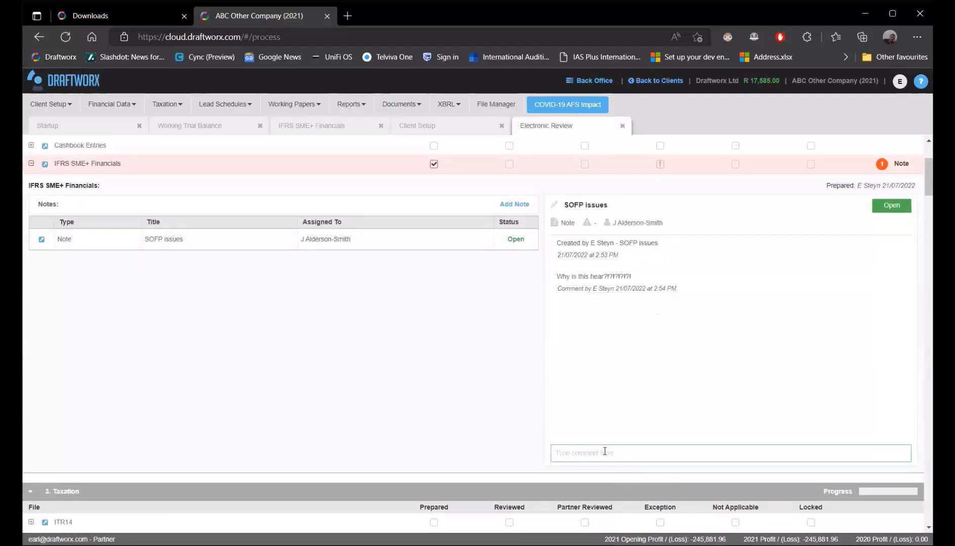
{"action": "type", "text": "I have address"}
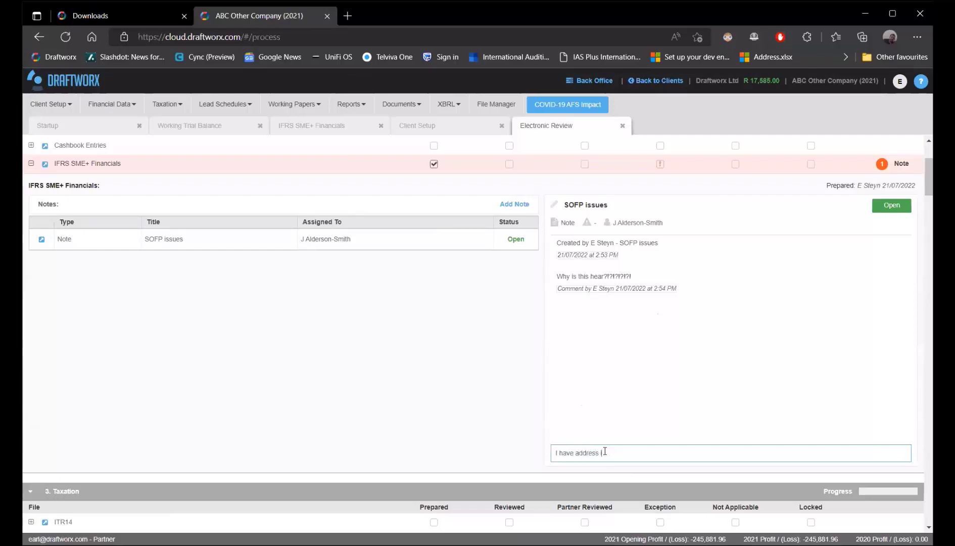
{"action": "type", "text": " it, fixed my boo boo"}
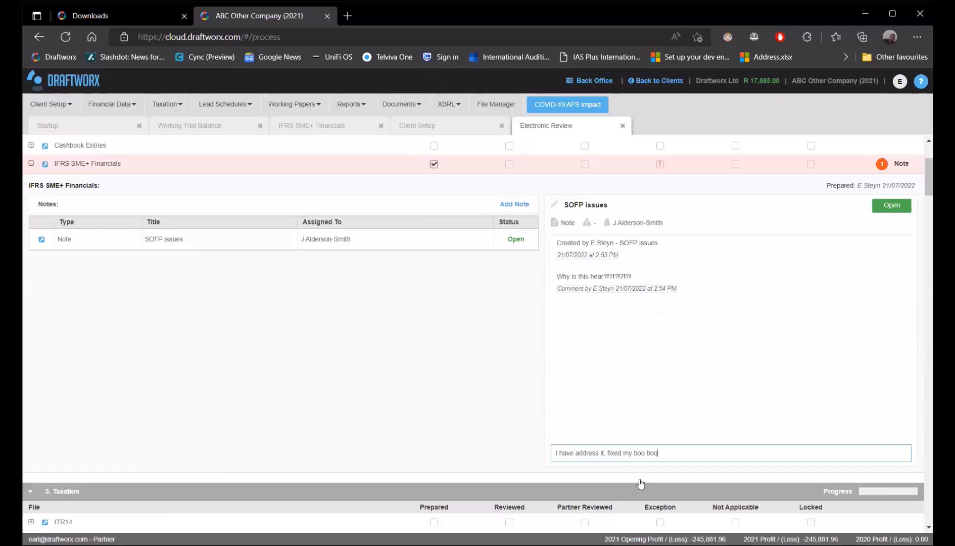
{"action": "left_click", "coordinate": [892, 205]}
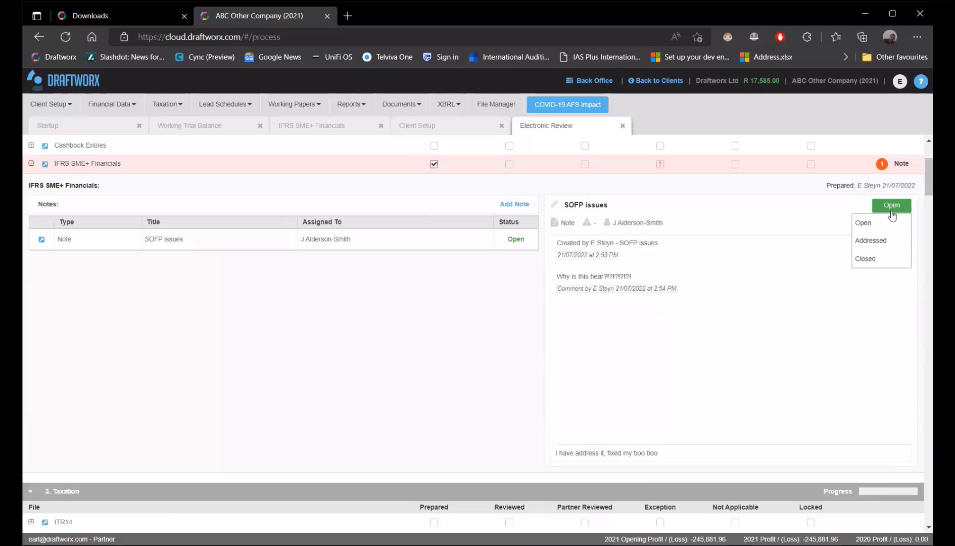
{"action": "left_click", "coordinate": [873, 241]}
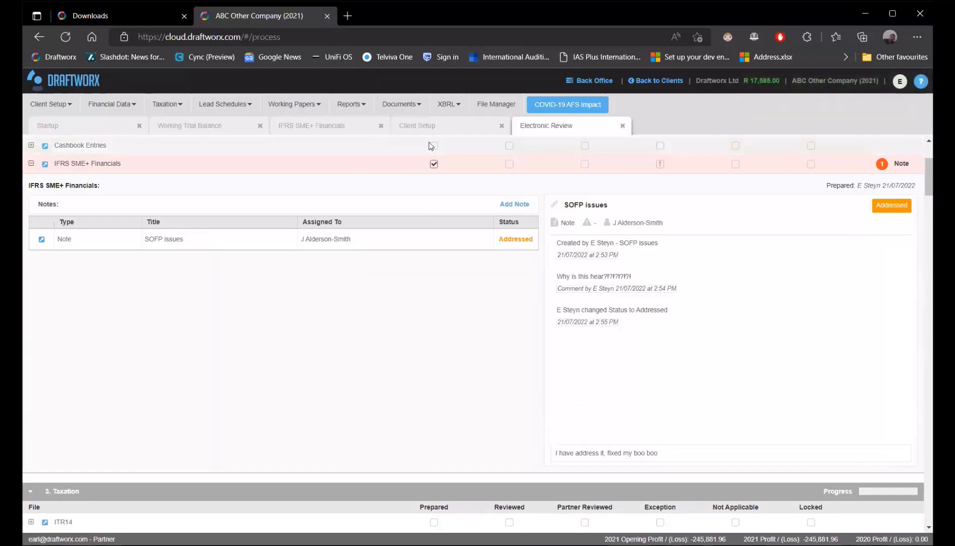
Set the status of the "SOFP issues" note to Closed and collapse the IFRS SME+ Financials details
{"action": "left_click", "coordinate": [903, 203]}
{"action": "left_click", "coordinate": [861, 259]}
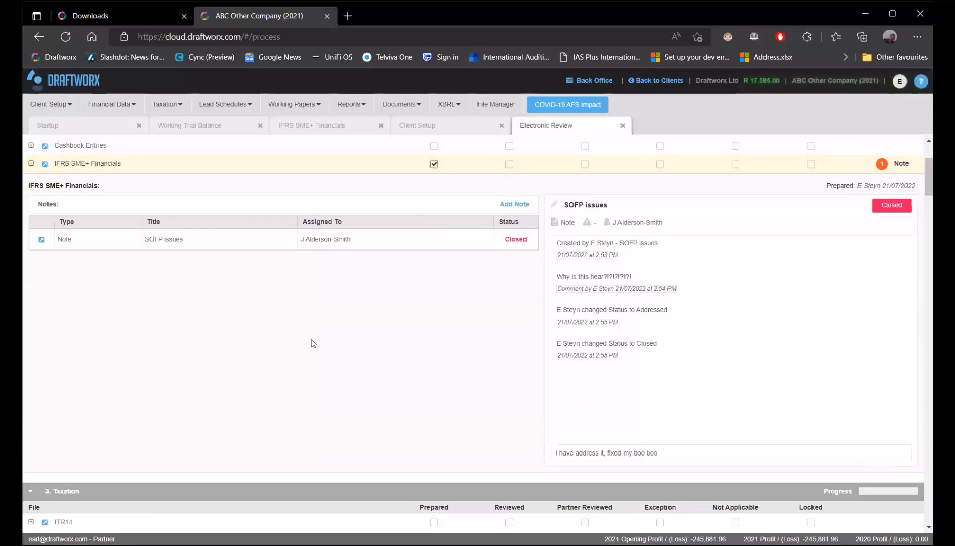
{"action": "left_click", "coordinate": [31, 164]}
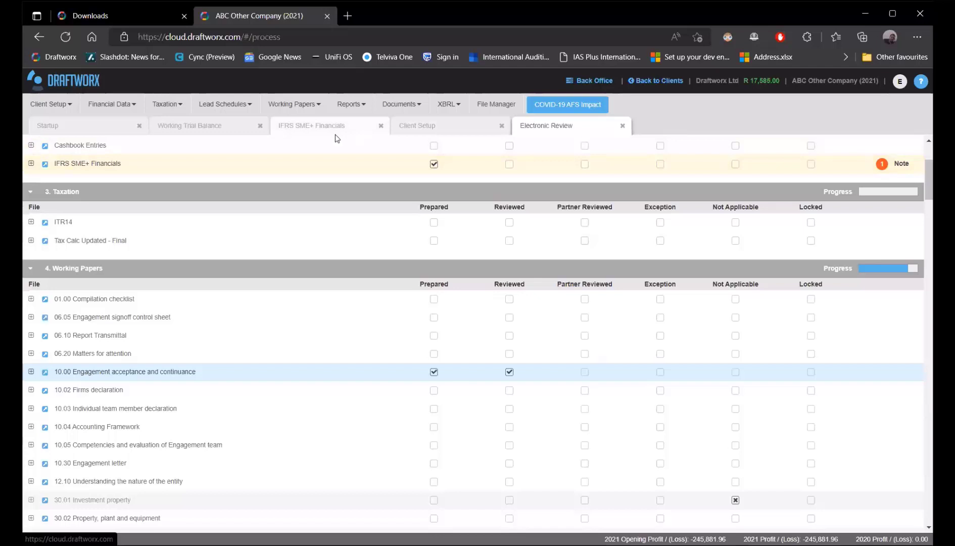
Open the 01.00 Compilation checklist from the 00-09 Finalisation working papers
{"action": "left_click", "coordinate": [304, 104]}
{"action": "mouse_move", "coordinate": [310, 128]}
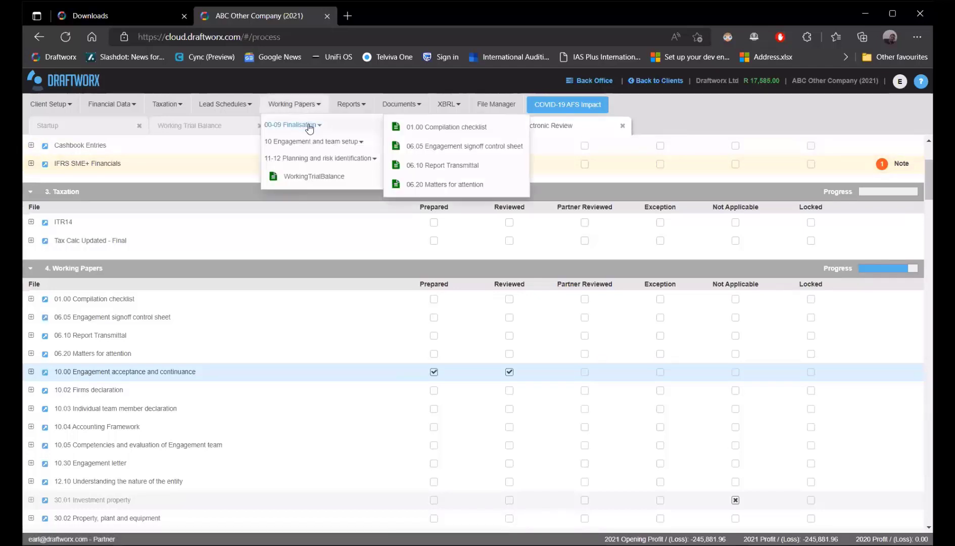
{"action": "left_click", "coordinate": [431, 129]}
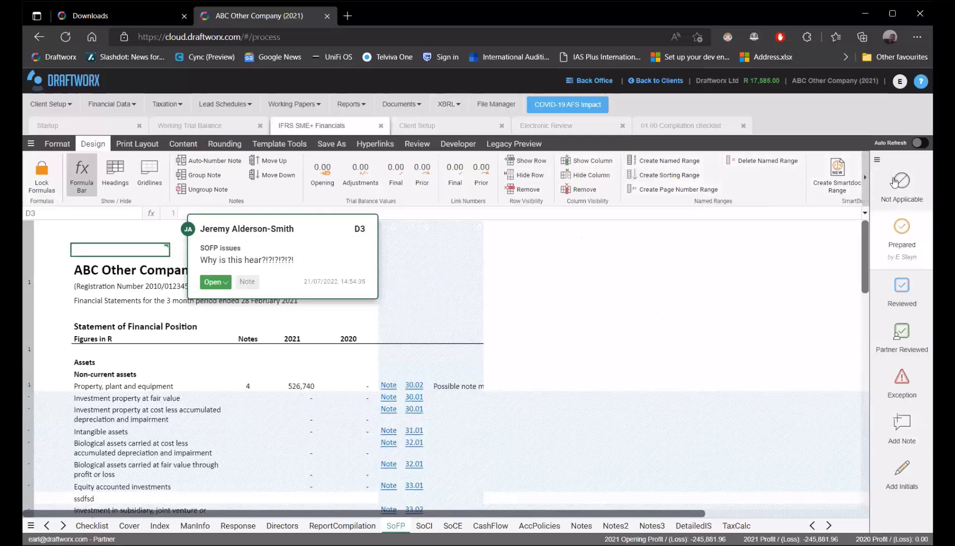
{"action": "left_click", "coordinate": [289, 103]}
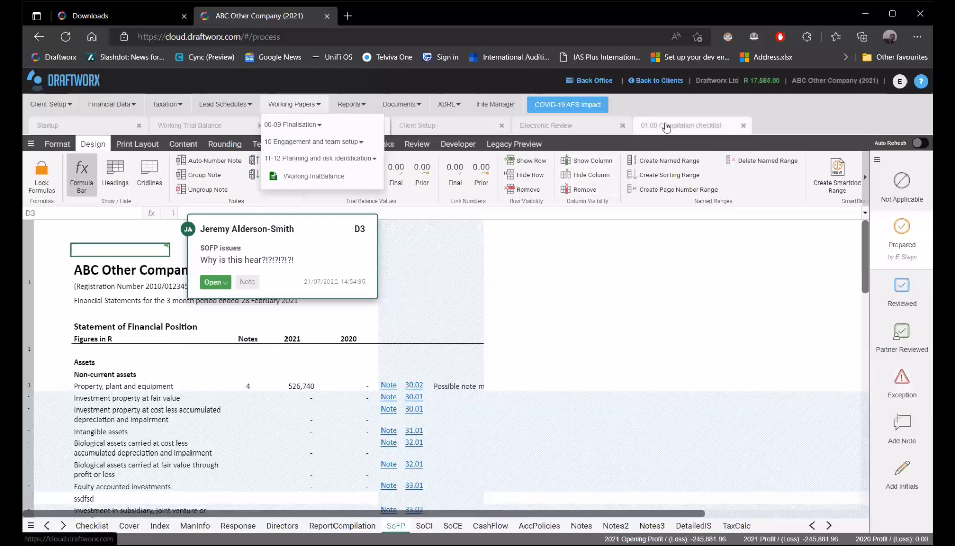
{"action": "left_click", "coordinate": [580, 131]}
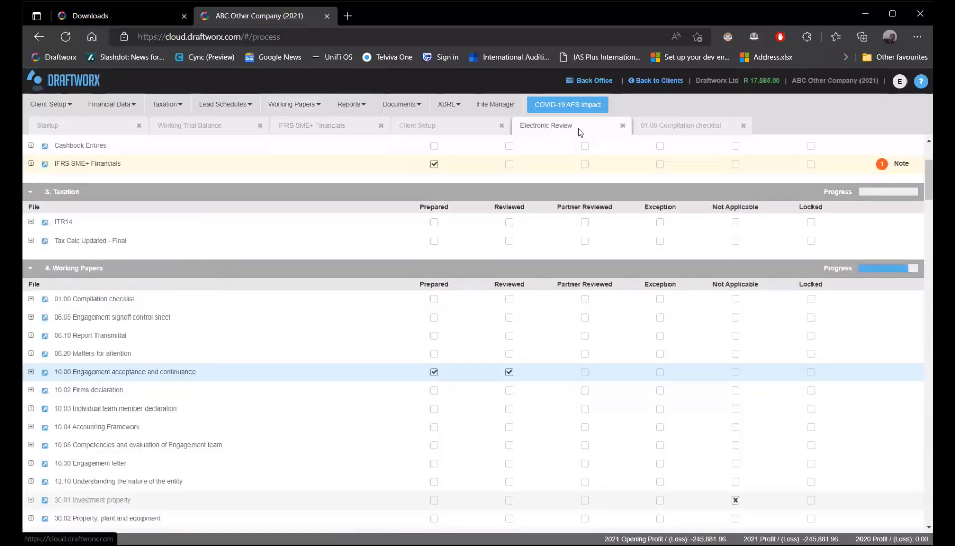
{"action": "left_click", "coordinate": [53, 108]}
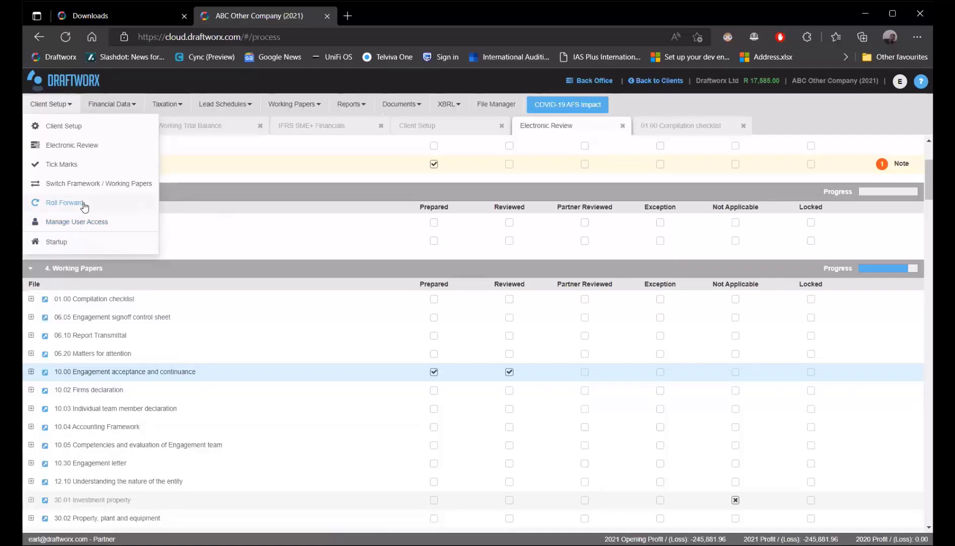
Upload A Demo TB.xlsx from the Desktop into the 10 Engagement and team setup working papers folder using the File Manager
{"action": "left_click", "coordinate": [495, 105]}
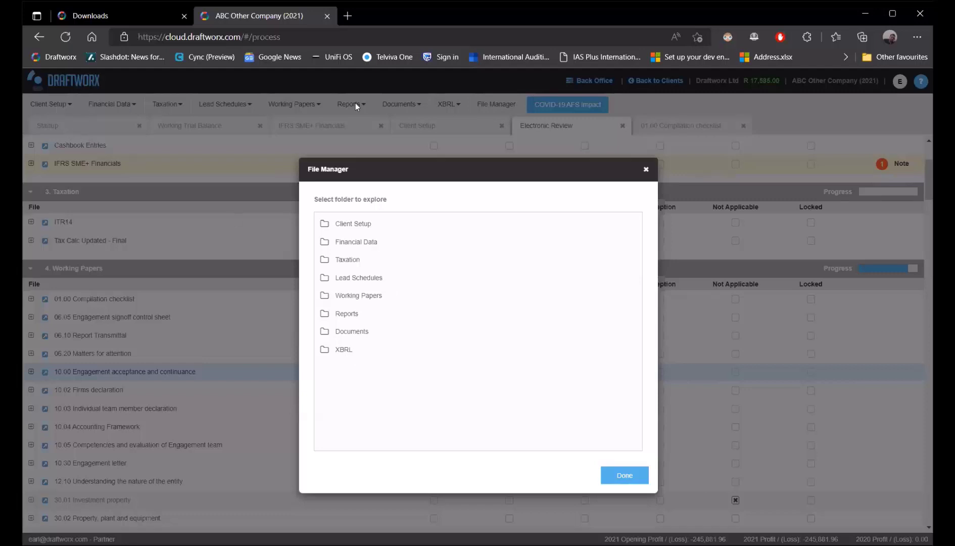
{"action": "left_click", "coordinate": [356, 295]}
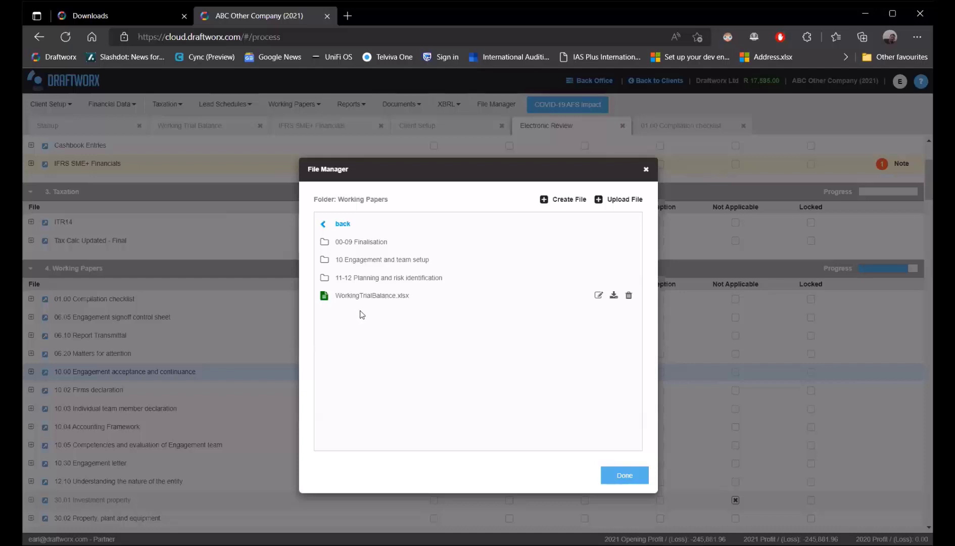
{"action": "left_click", "coordinate": [366, 260]}
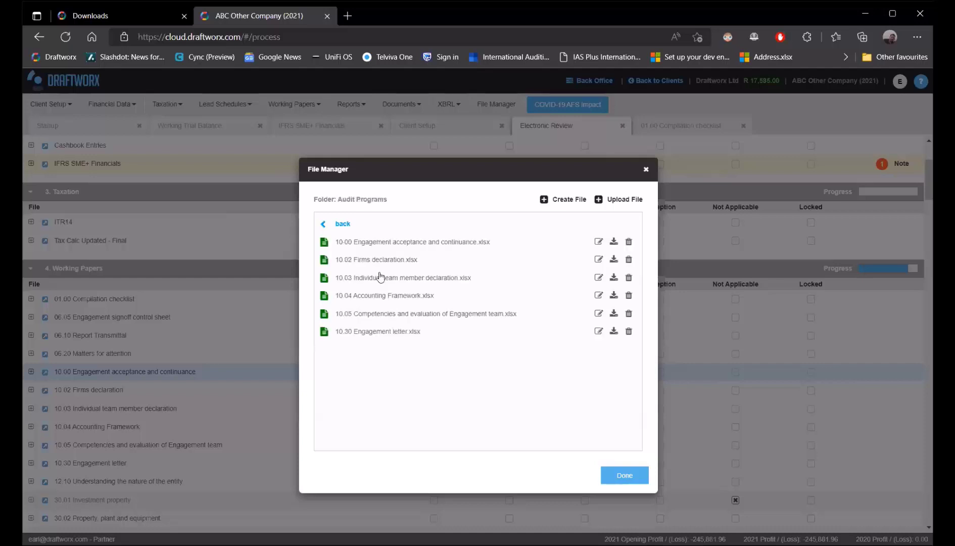
{"action": "left_click", "coordinate": [599, 201]}
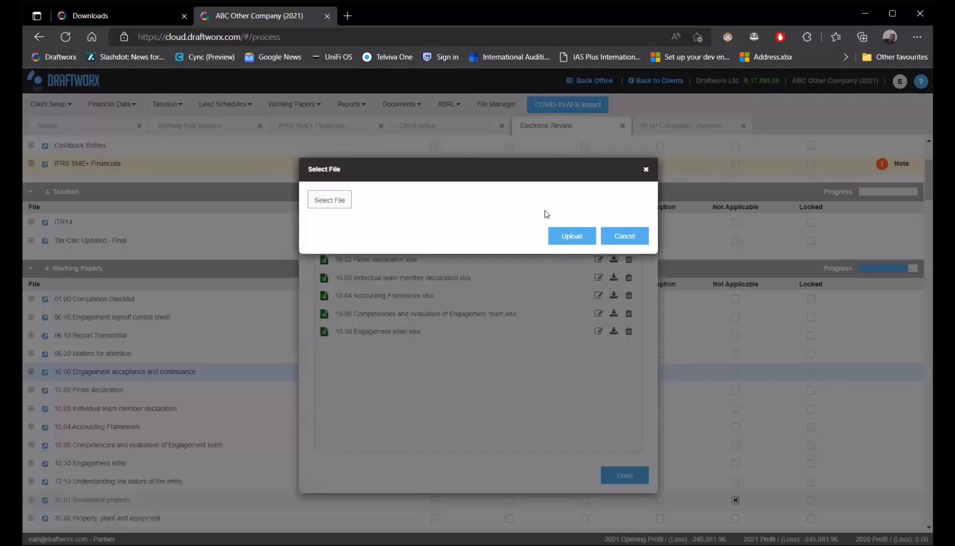
{"action": "left_click", "coordinate": [341, 201]}
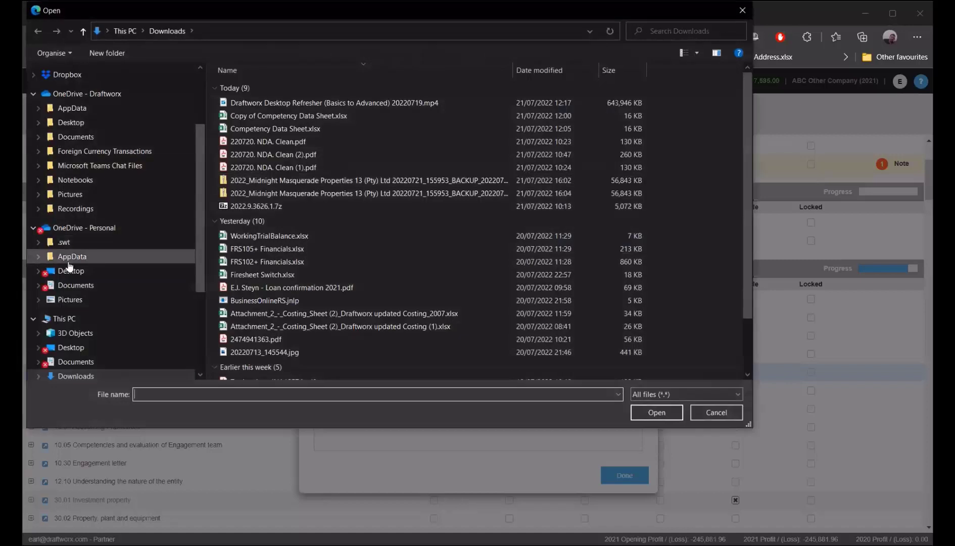
{"action": "left_click", "coordinate": [70, 271]}
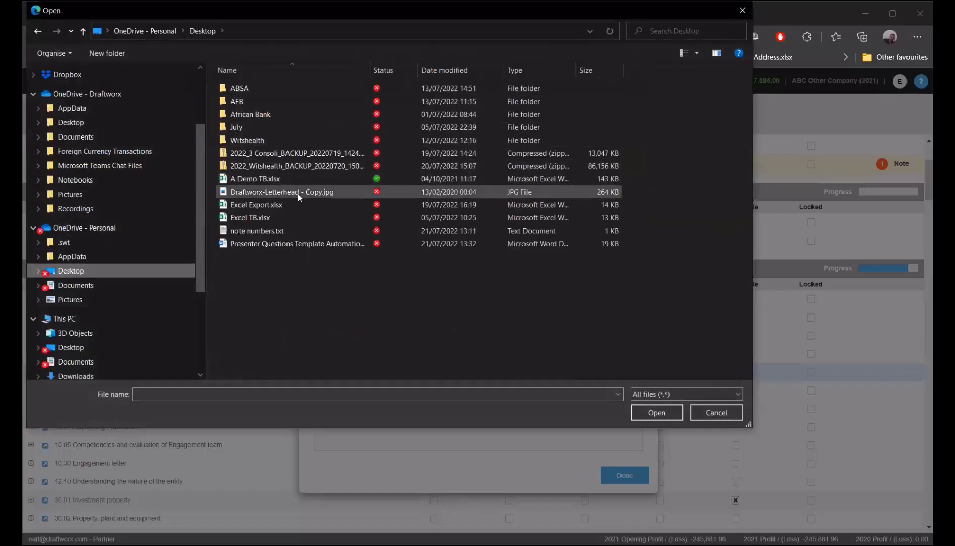
{"action": "double_click", "coordinate": [267, 180]}
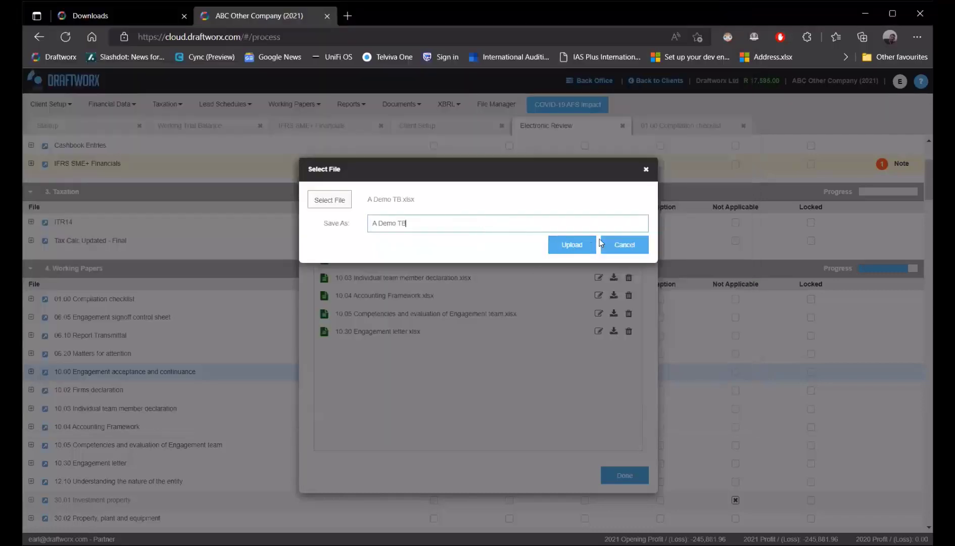
{"action": "left_click", "coordinate": [578, 250]}
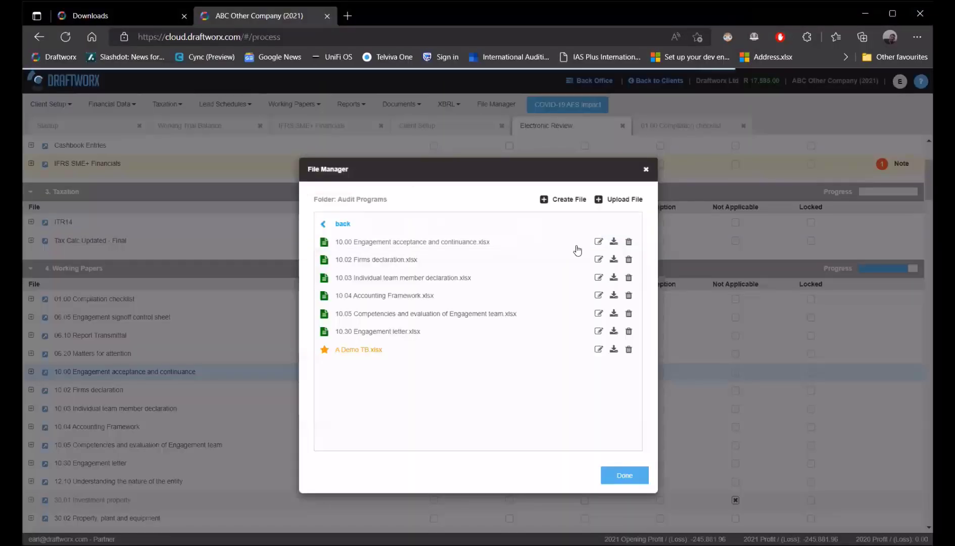
{"action": "left_click", "coordinate": [625, 480]}
Open the A Demo TB working paper from the A-Z Assets leads group
{"action": "left_click", "coordinate": [293, 104]}
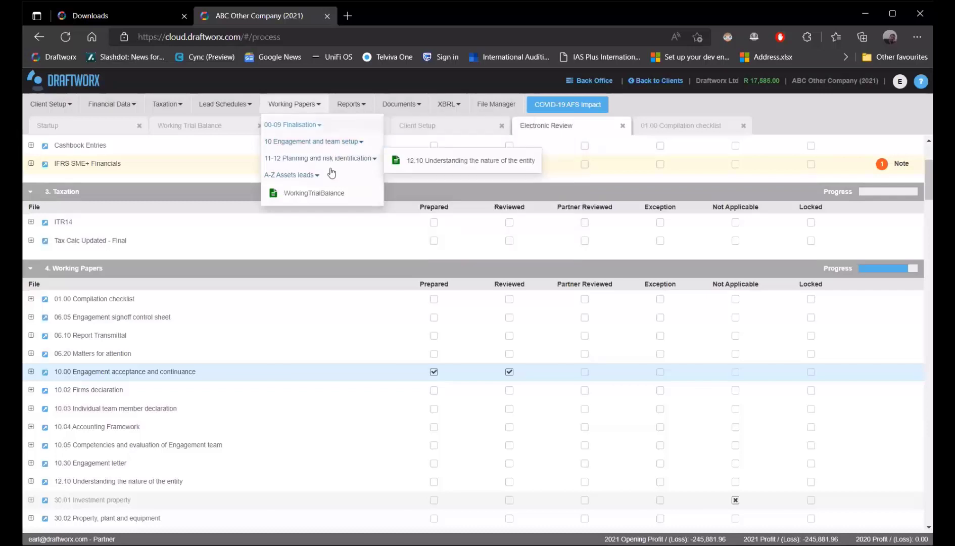
{"action": "mouse_move", "coordinate": [324, 175]}
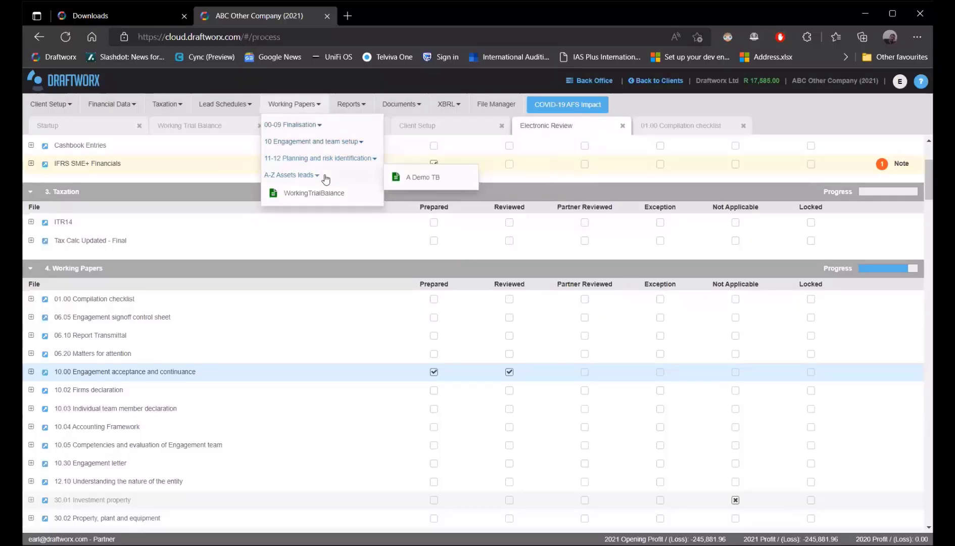
{"action": "left_click", "coordinate": [436, 178]}
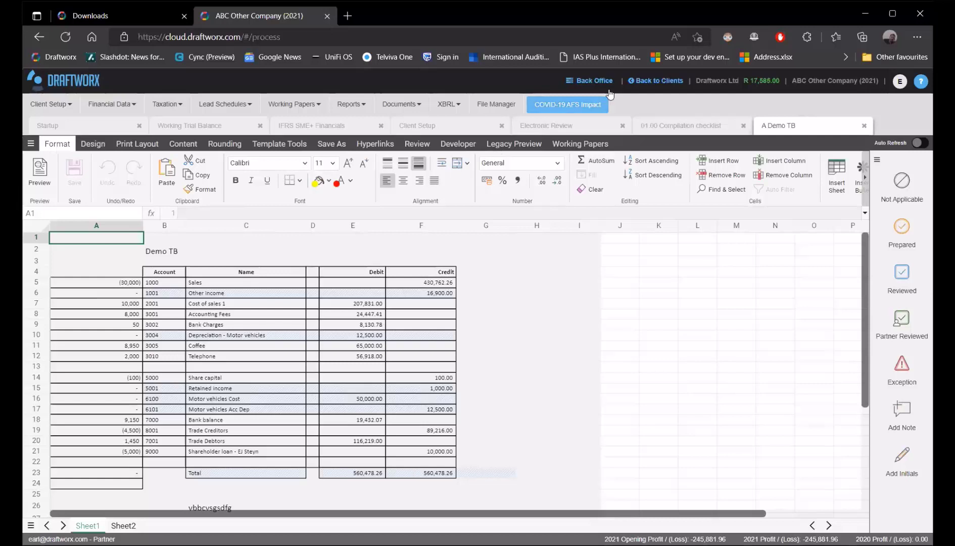
{"action": "left_click", "coordinate": [368, 144]}
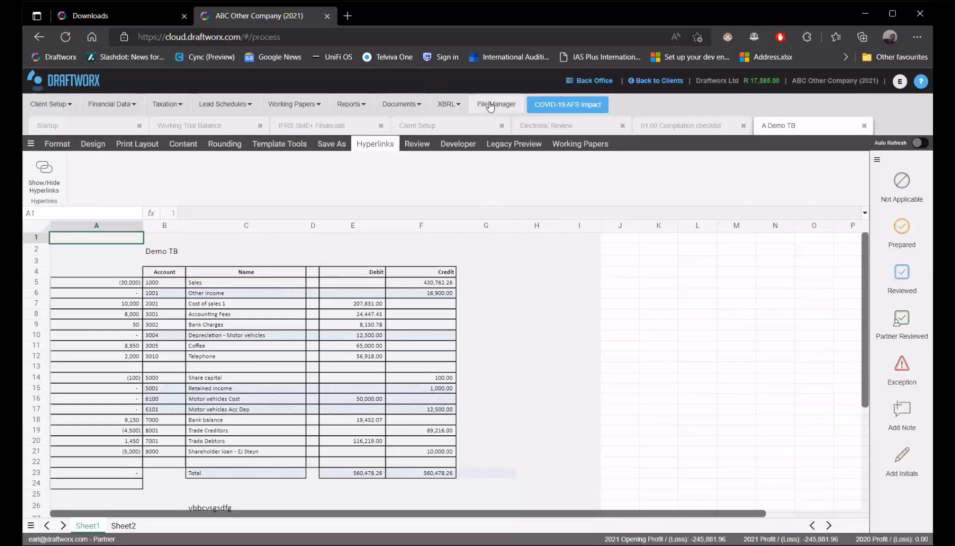
{"action": "left_click", "coordinate": [30, 111]}
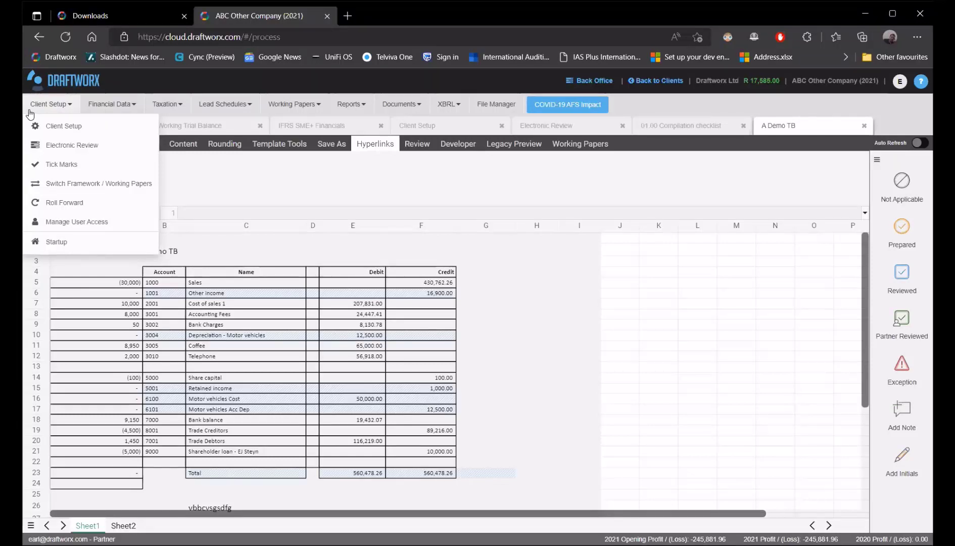
{"action": "left_click", "coordinate": [478, 182]}
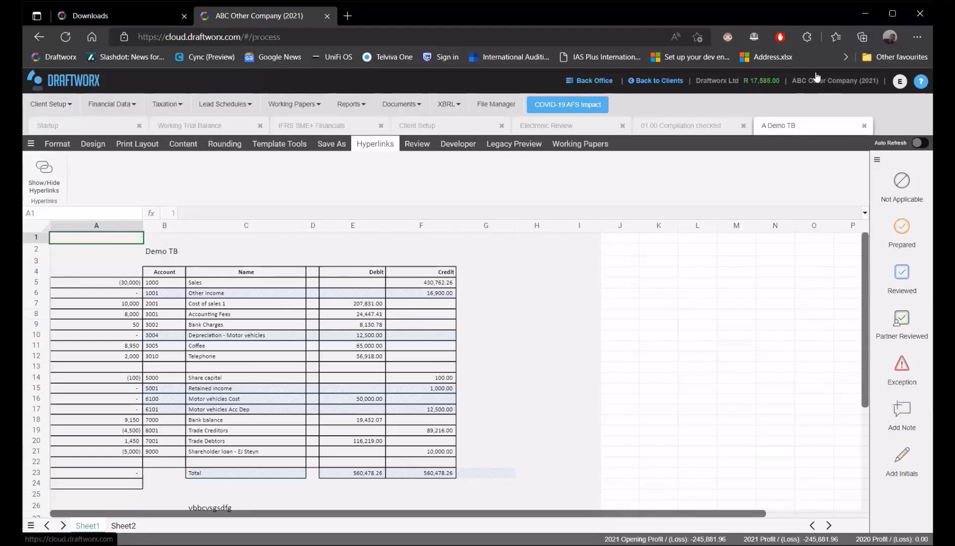
Start a year end close roll forward into next year with the IFRS SME+ framework and Compilation+ working papers
{"action": "left_click", "coordinate": [55, 105]}
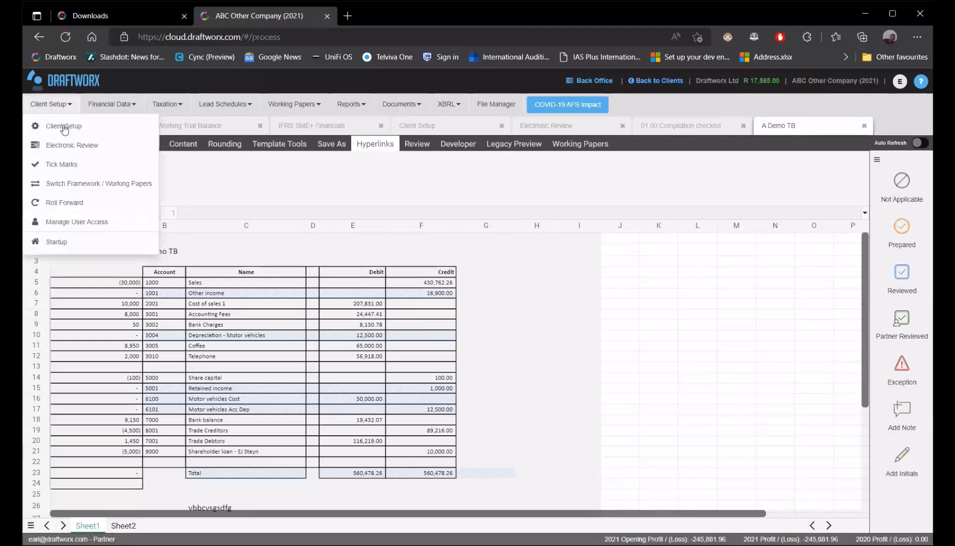
{"action": "left_click", "coordinate": [64, 202]}
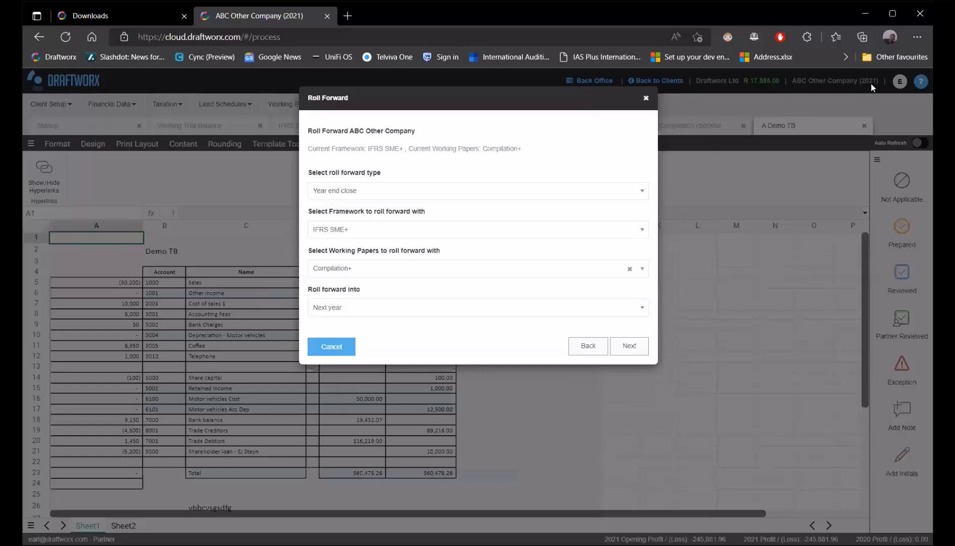
{"action": "left_click", "coordinate": [611, 197]}
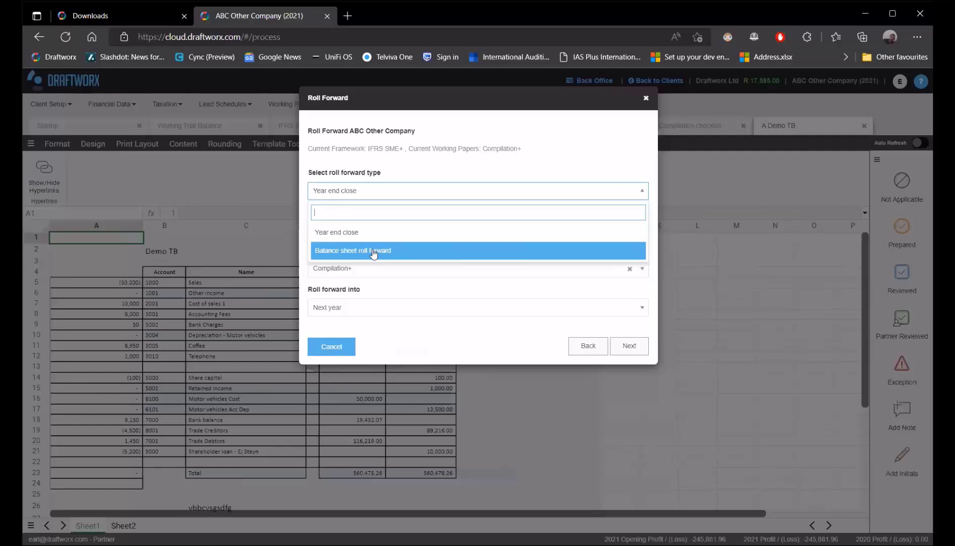
{"action": "left_click", "coordinate": [374, 344]}
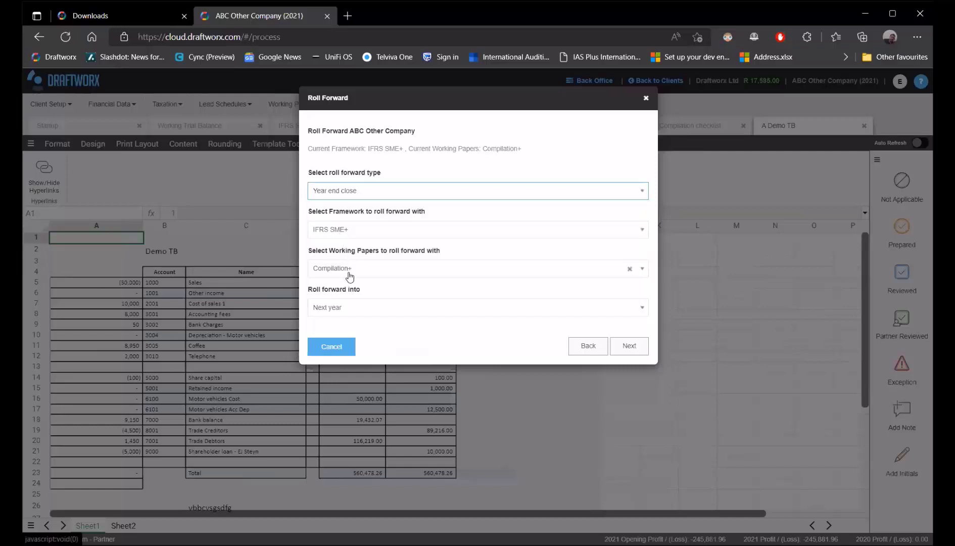
{"action": "left_click", "coordinate": [367, 308]}
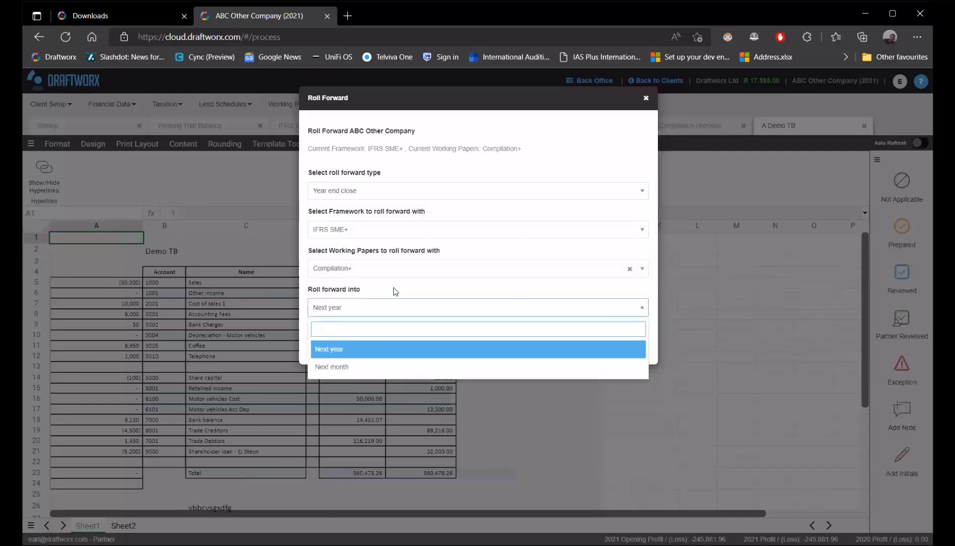
{"action": "left_click", "coordinate": [384, 307]}
{"action": "left_click", "coordinate": [631, 348]}
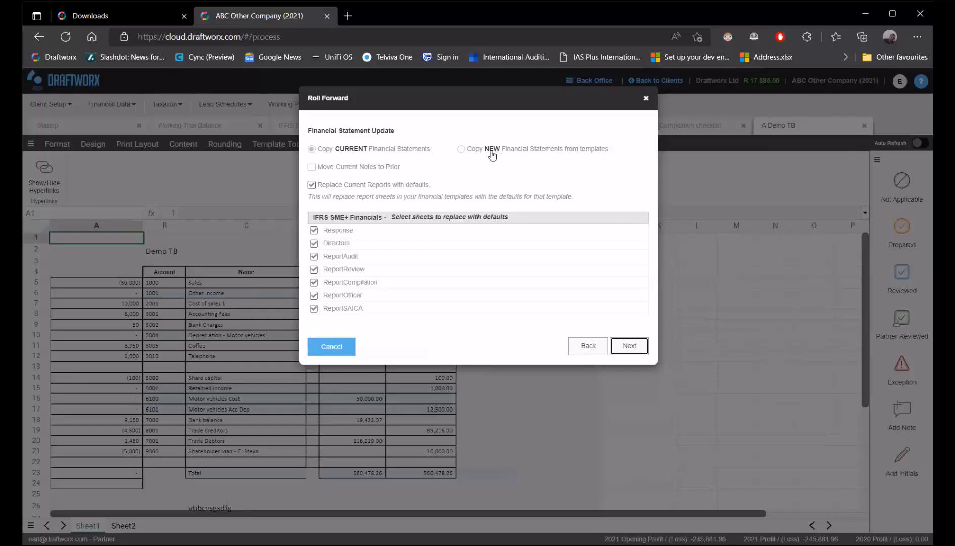
Choose to move current notes to prior in the roll forward and accept the listed disclosure updates
{"action": "left_click", "coordinate": [312, 168]}
{"action": "left_click", "coordinate": [315, 244]}
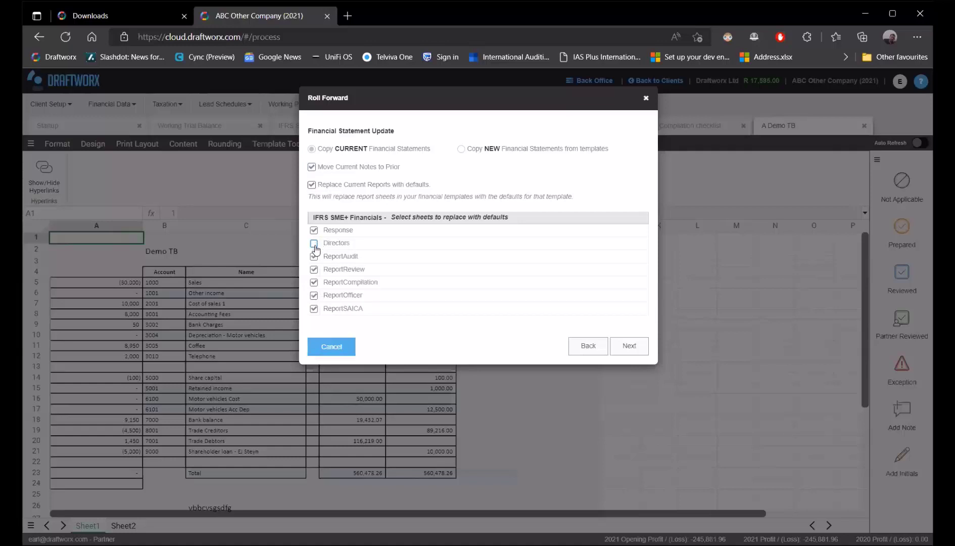
{"action": "left_click", "coordinate": [314, 245]}
{"action": "left_click", "coordinate": [630, 347]}
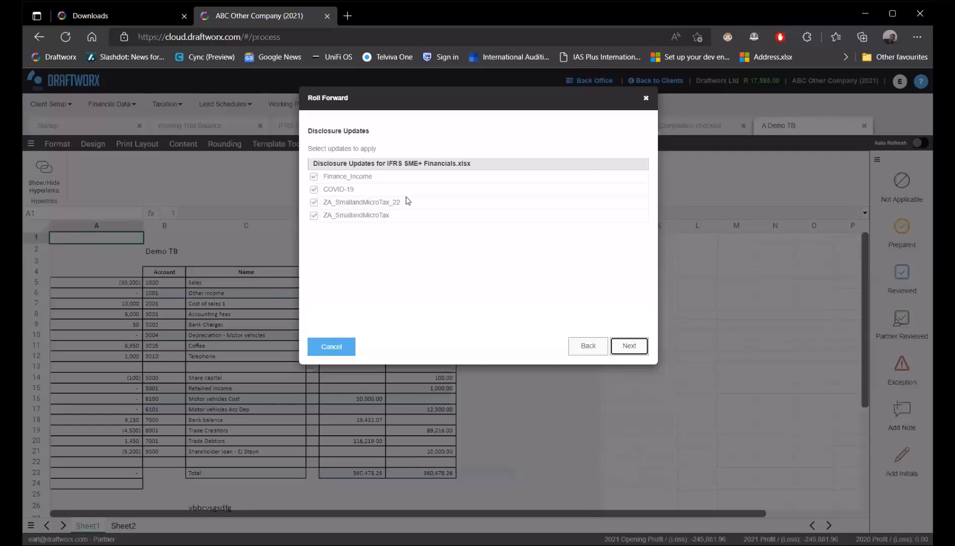
{"action": "left_click", "coordinate": [629, 346]}
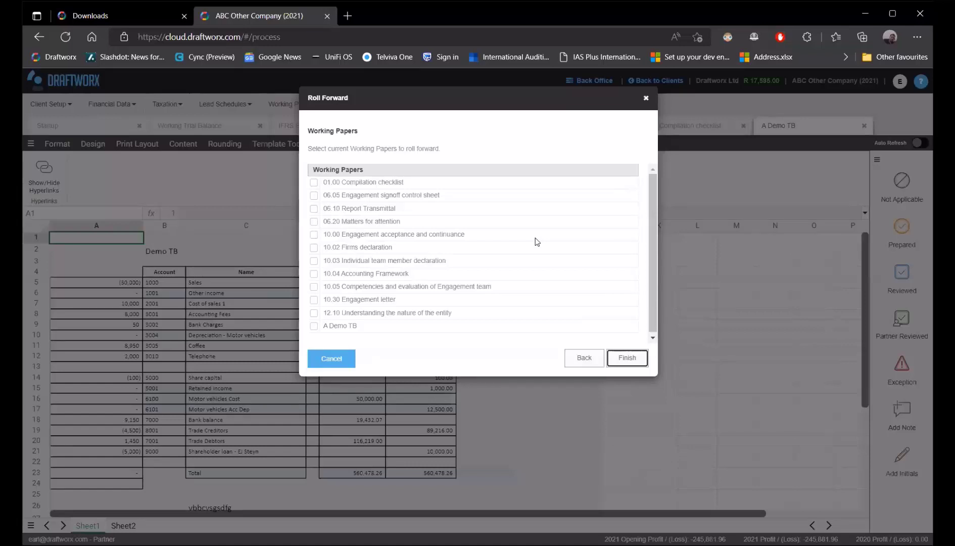
Include the A Demo TB working paper in the roll forward, finish it and confirm the prepaid credits deduction
{"action": "left_click", "coordinate": [314, 326]}
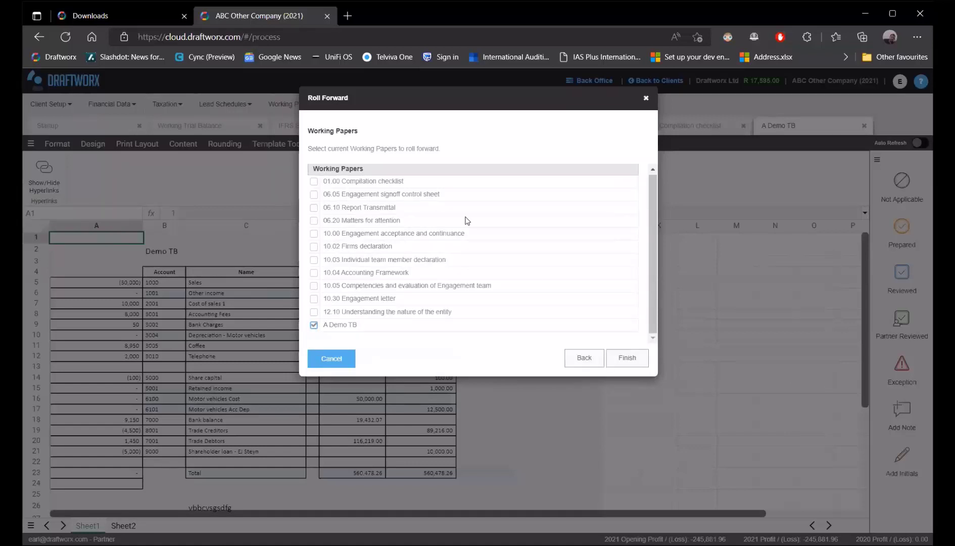
{"action": "left_click", "coordinate": [628, 358]}
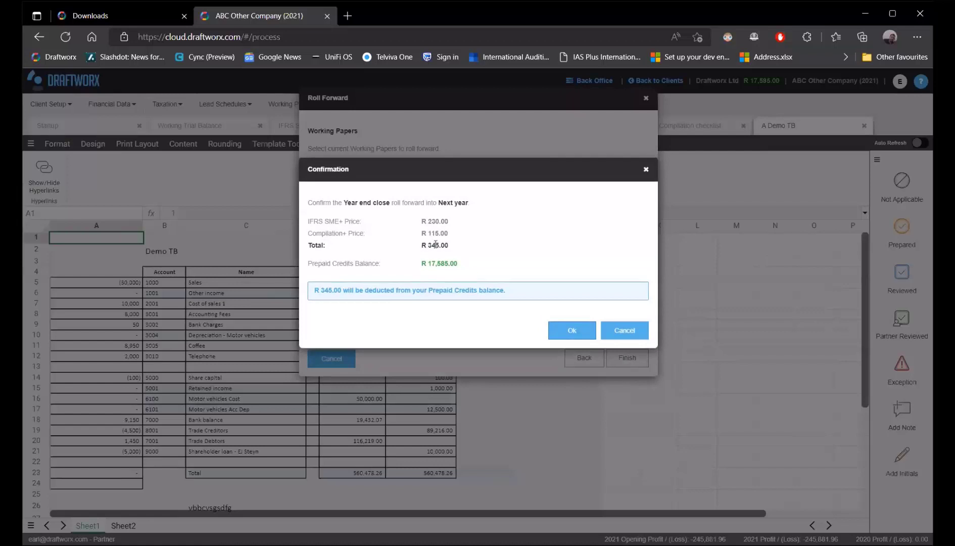
{"action": "left_click", "coordinate": [567, 332]}
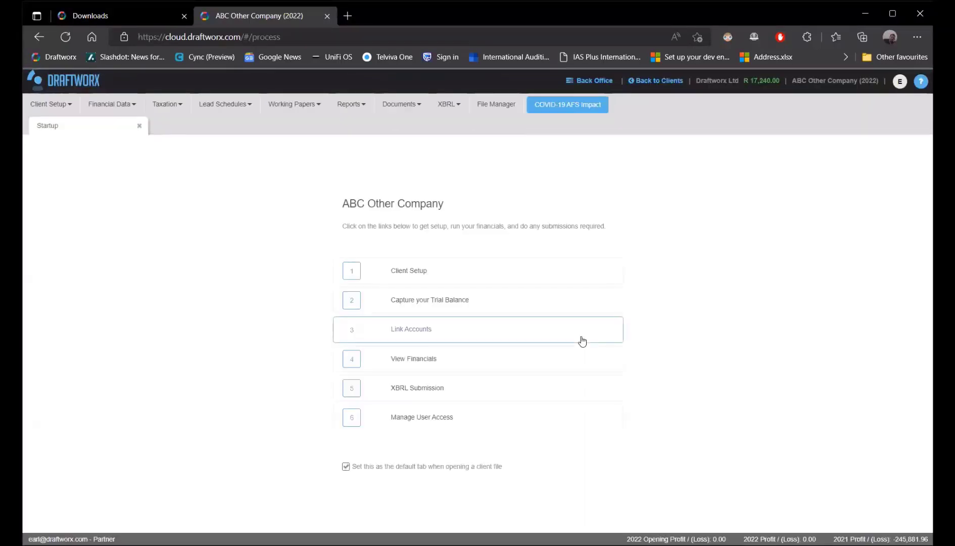
Open the 2022 Working Trial Balance and look at the Cync import options
{"action": "left_click", "coordinate": [111, 104]}
{"action": "left_click", "coordinate": [124, 127]}
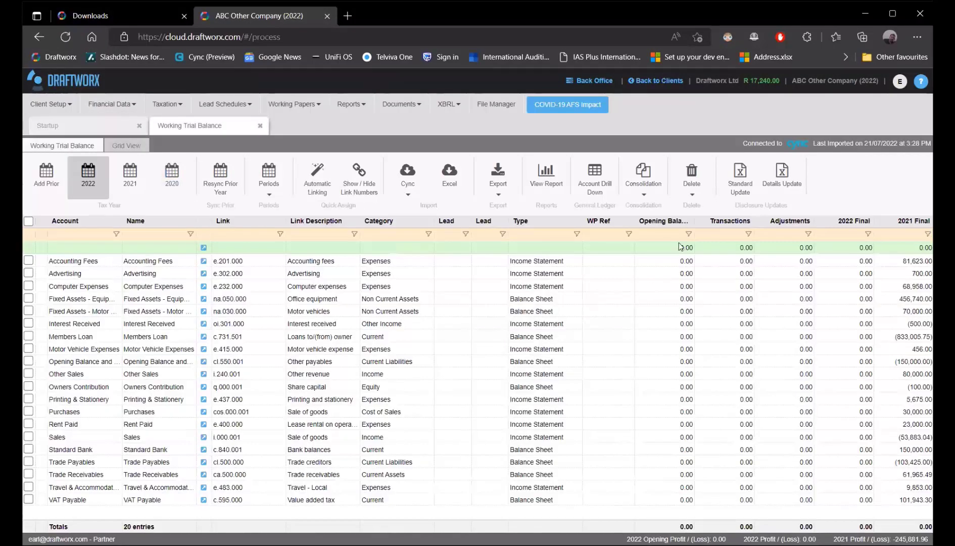
{"action": "left_click", "coordinate": [408, 179]}
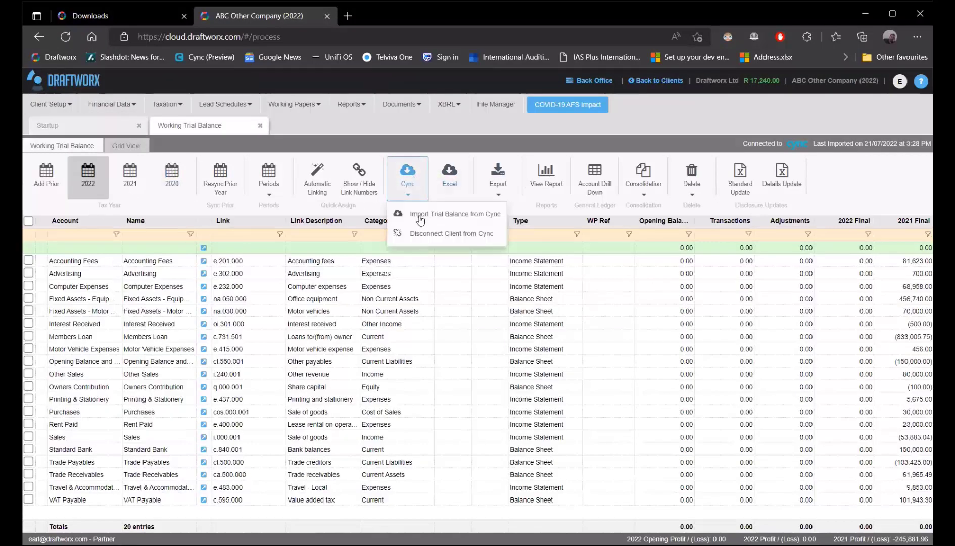
{"action": "left_click", "coordinate": [461, 143]}
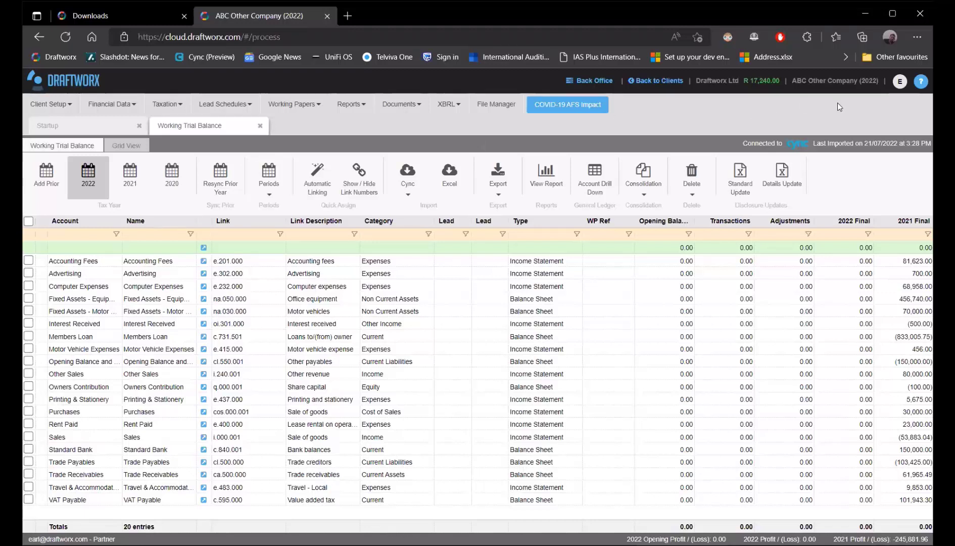
Log out of the user account
{"action": "left_click", "coordinate": [900, 82]}
{"action": "left_click", "coordinate": [869, 143]}
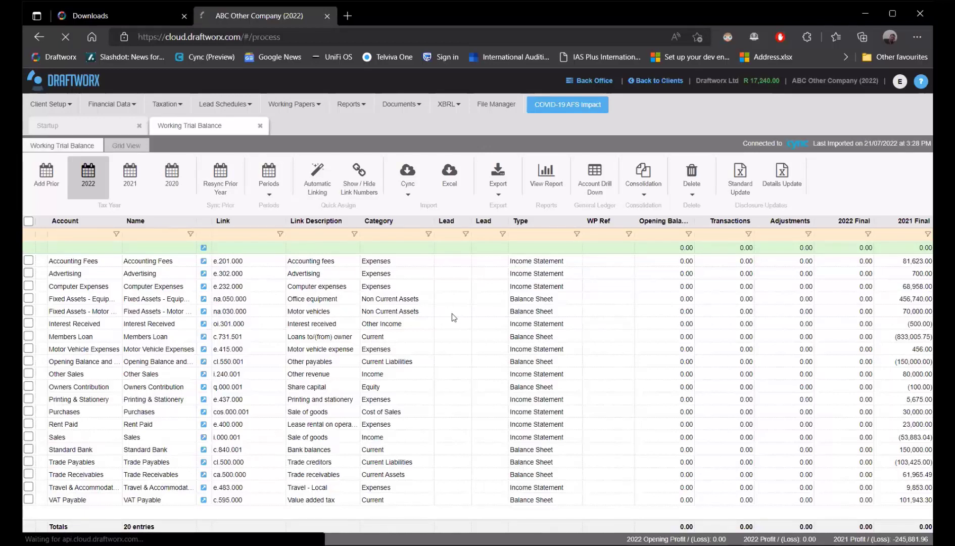